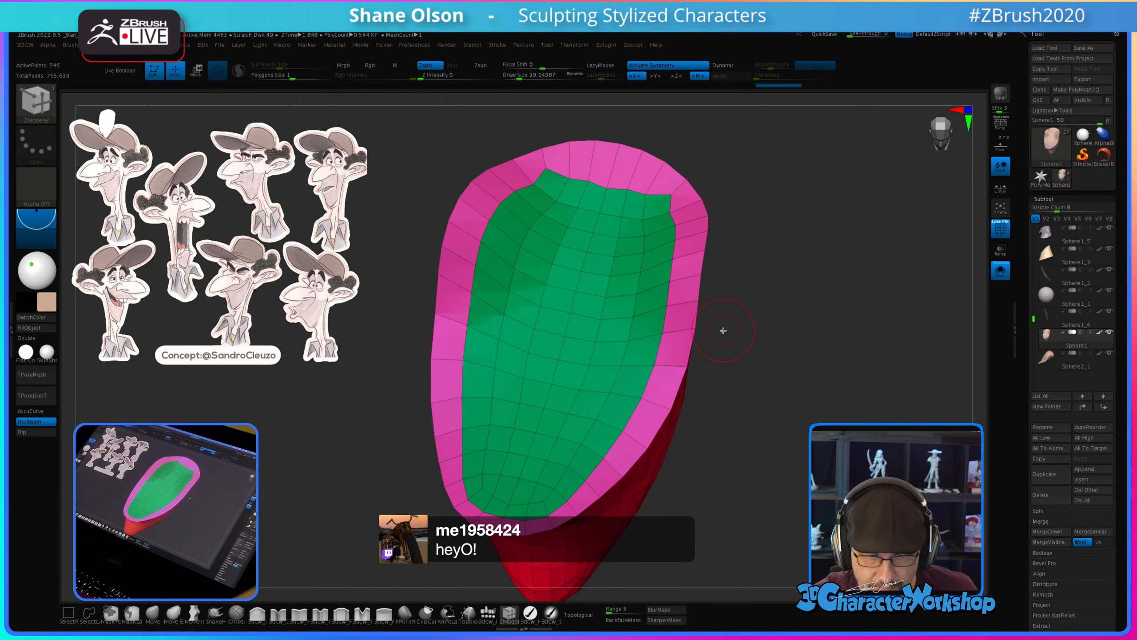
Step: Extrude the whole green inner polygroup of the mouth piece slightly inward with ZModeler
{"action": "left_click_drag", "start_coordinate": [726, 469], "coordinate": [744, 427]}
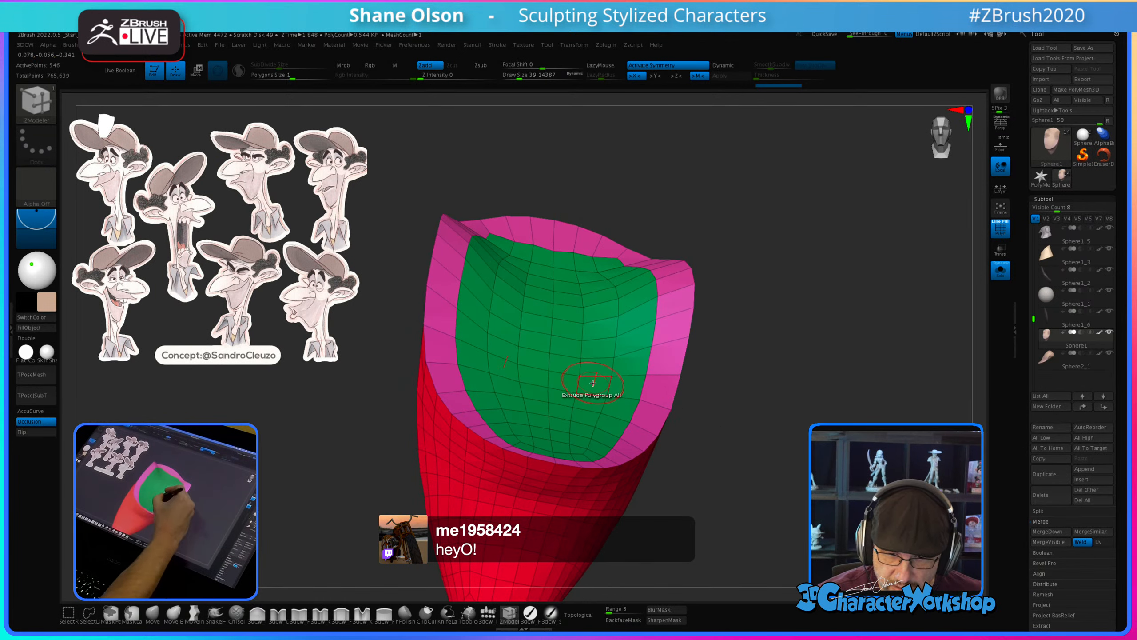
{"action": "left_click_drag", "start_coordinate": [593, 382], "coordinate": [582, 412]}
{"action": "mouse_move", "coordinate": [701, 422]}
{"action": "left_mouse_down"}
{"action": "mouse_move", "coordinate": [705, 411]}
{"action": "mouse_move", "coordinate": [687, 419]}
{"action": "left_mouse_up"}
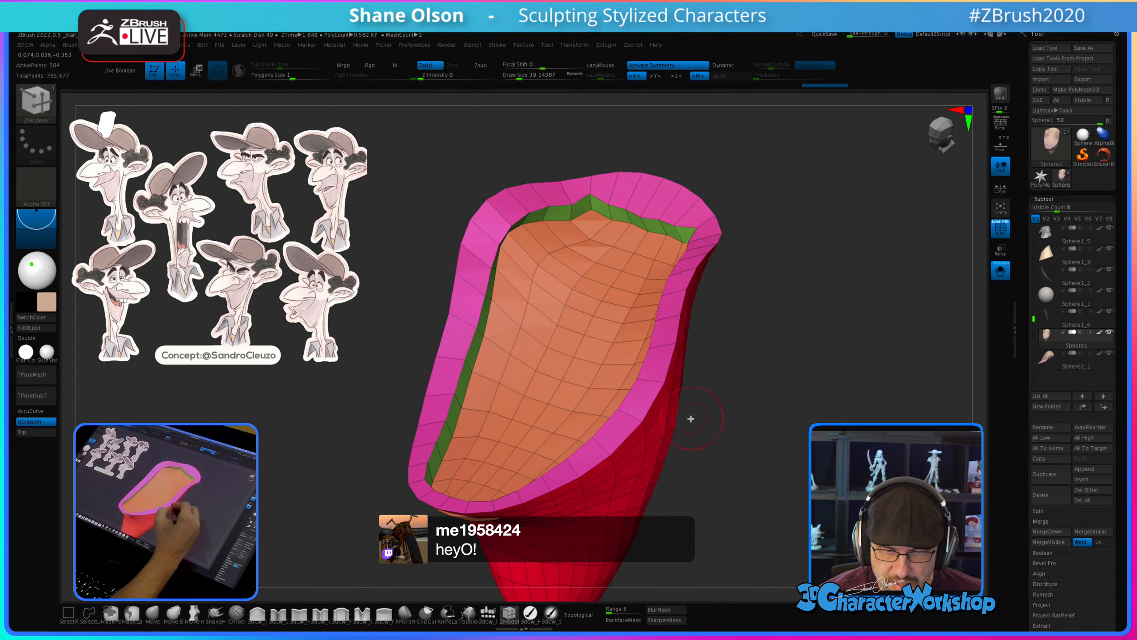
{"action": "mouse_move", "coordinate": [724, 472]}
{"action": "left_mouse_down"}
{"action": "mouse_move", "coordinate": [683, 475]}
{"action": "mouse_move", "coordinate": [738, 481]}
{"action": "mouse_move", "coordinate": [723, 485]}
{"action": "mouse_move", "coordinate": [721, 457]}
{"action": "mouse_move", "coordinate": [719, 470]}
{"action": "left_mouse_up"}
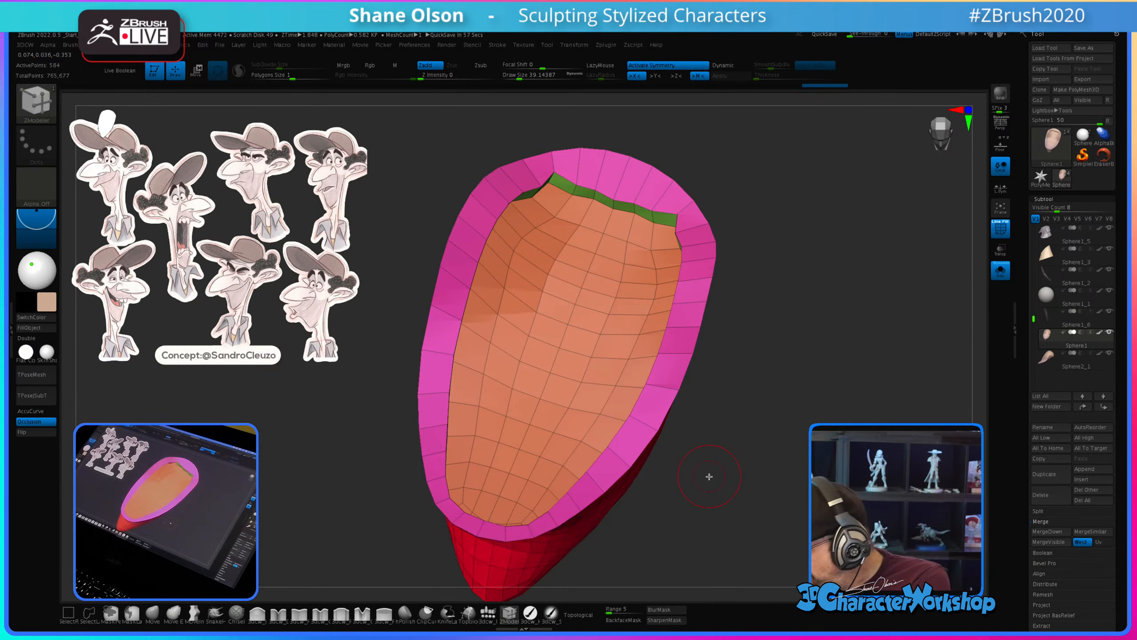
Step: Mask everything except the orange cavity floor, push it deeper, adjust its width with the gizmo, and clear the mask
{"action": "left_click_drag", "start_coordinate": [709, 477], "coordinate": [734, 457]}
{"action": "key", "text": "w"}
{"action": "left_click", "coordinate": [533, 380], "text": "ctrl"}
{"action": "left_click_drag", "start_coordinate": [526, 382], "coordinate": [512, 404]}
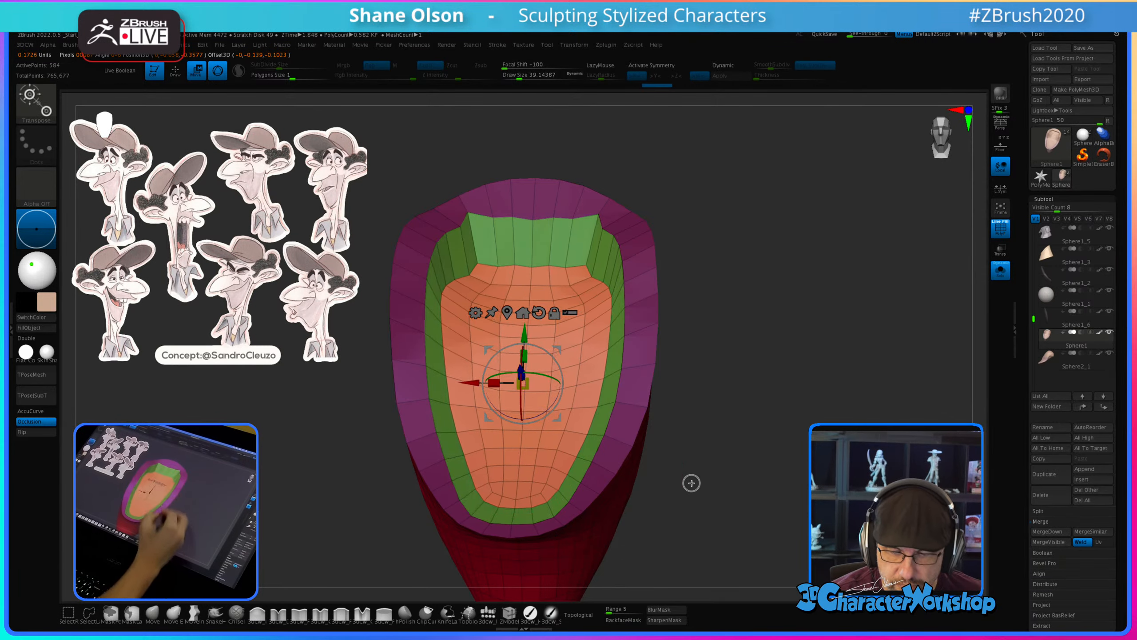
{"action": "left_click_drag", "start_coordinate": [691, 483], "coordinate": [478, 380]}
{"action": "left_click_drag", "start_coordinate": [500, 481], "coordinate": [514, 445]}
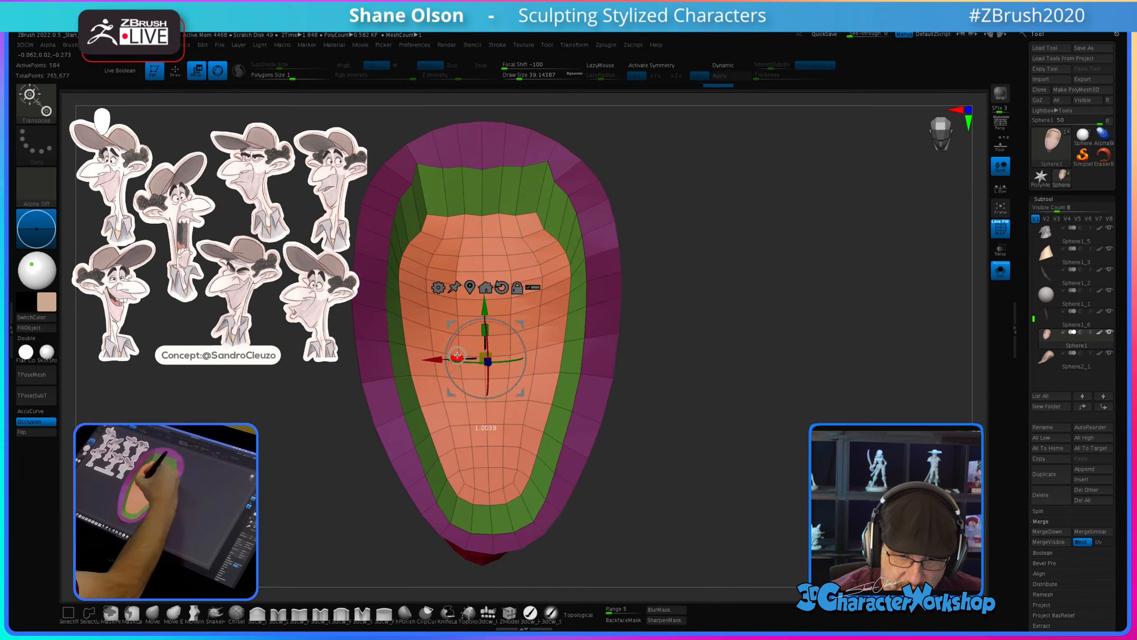
{"action": "left_click_drag", "start_coordinate": [456, 355], "coordinate": [450, 356]}
{"action": "mouse_move", "coordinate": [603, 487]}
{"action": "left_mouse_down"}
{"action": "mouse_move", "coordinate": [605, 439]}
{"action": "mouse_move", "coordinate": [618, 492]}
{"action": "mouse_move", "coordinate": [682, 480]}
{"action": "left_mouse_up"}
{"action": "key", "text": "q"}
{"action": "key", "text": "ctrl"}
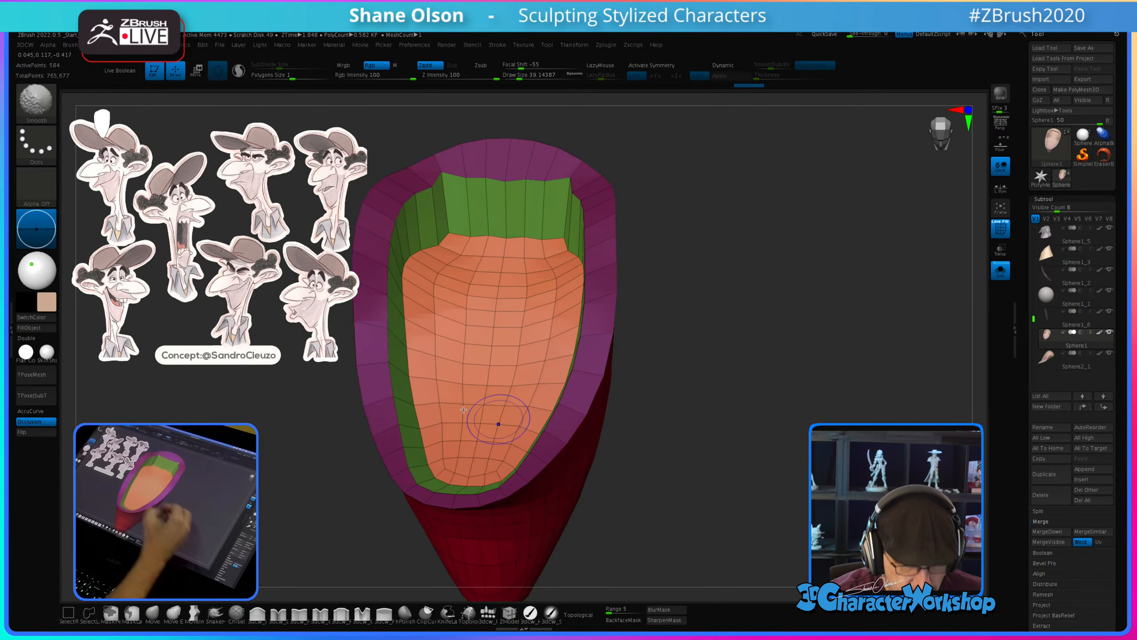
{"action": "key", "text": "ctrl"}
{"action": "left_click_drag", "start_coordinate": [669, 438], "coordinate": [650, 444], "text": "ctrl"}
Step: Smooth the orange cavity floor using a draw size of about 83
{"action": "key", "text": "s"}
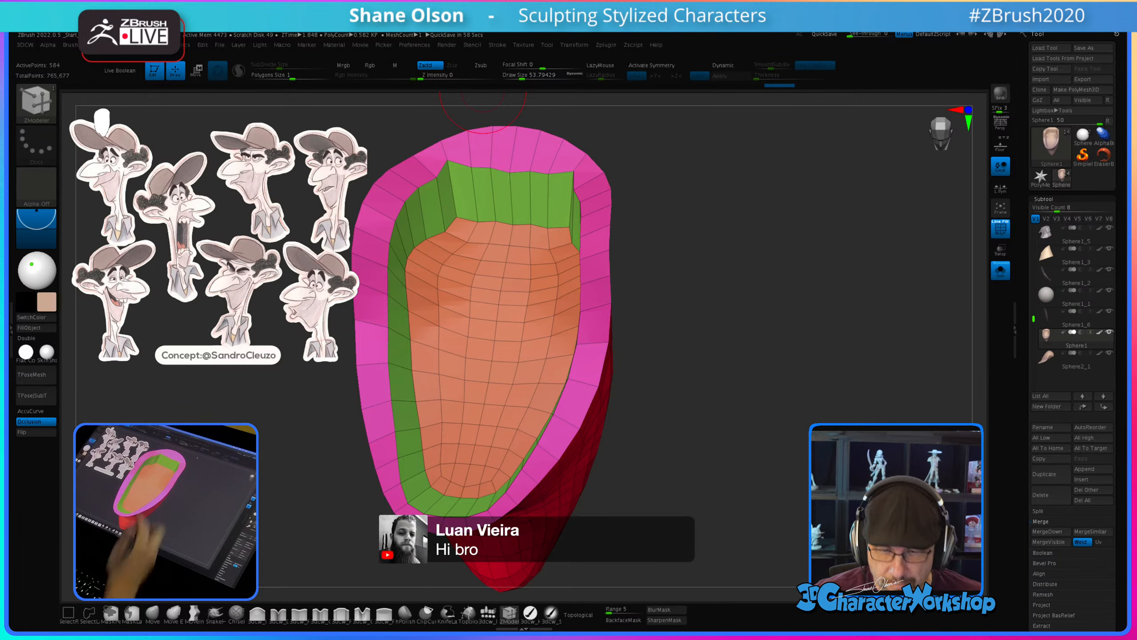
{"action": "left_click_drag", "start_coordinate": [483, 103], "coordinate": [515, 106]}
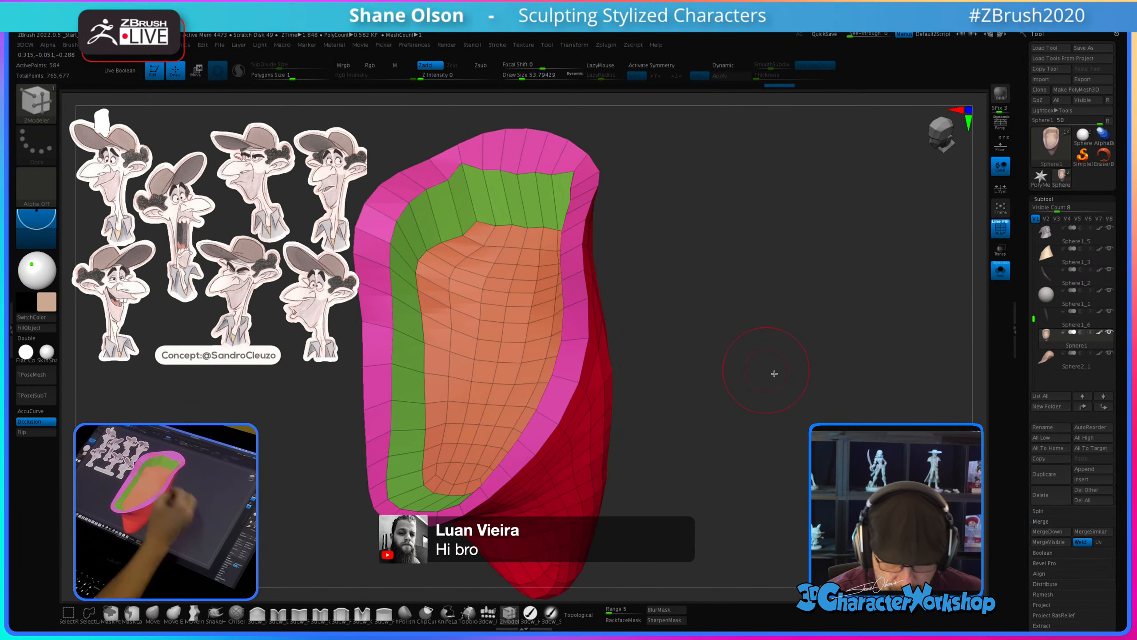
{"action": "key", "text": "s"}
{"action": "left_click_drag", "start_coordinate": [720, 420], "coordinate": [722, 419]}
{"action": "left_click_drag", "start_coordinate": [451, 327], "coordinate": [456, 413], "text": "shift"}
{"action": "right_click_drag", "start_coordinate": [470, 363], "coordinate": [475, 414]}
{"action": "mouse_move", "coordinate": [498, 265]}
{"action": "left_mouse_down", "text": "shift"}
{"action": "mouse_move", "coordinate": [467, 231]}
{"action": "mouse_move", "coordinate": [473, 310]}
{"action": "left_mouse_up", "text": "shift"}
{"action": "right_click_drag", "start_coordinate": [464, 480], "coordinate": [466, 492]}
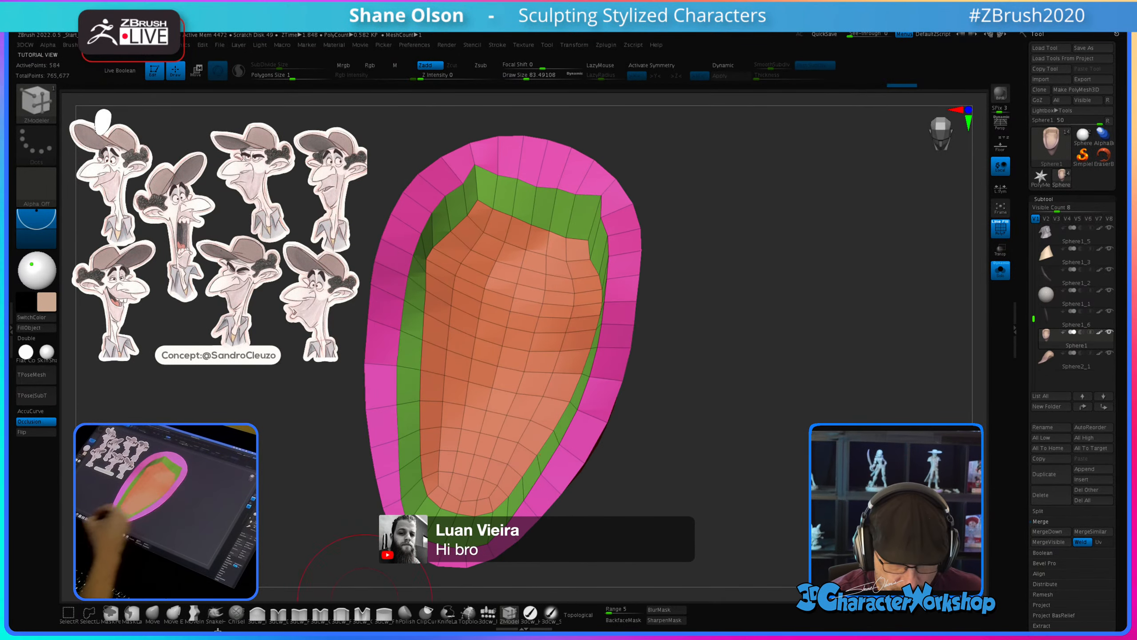
Step: Try to pull the cavity floor's lower side edge outward with the Move brush
{"action": "key", "text": "b"}
{"action": "key", "text": "m"}
{"action": "key", "text": "v"}
{"action": "left_click_drag", "start_coordinate": [465, 495], "coordinate": [438, 516]}
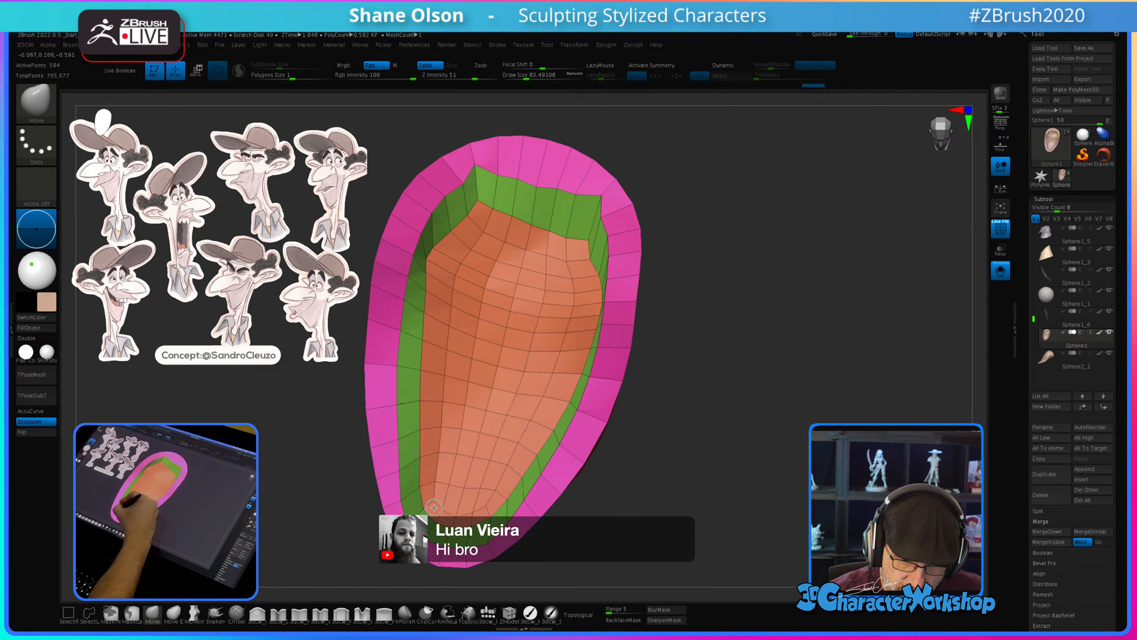
{"action": "left_click_drag", "start_coordinate": [438, 475], "coordinate": [433, 473]}
{"action": "left_click_drag", "start_coordinate": [432, 434], "coordinate": [425, 427]}
{"action": "key", "text": "ctrl"}
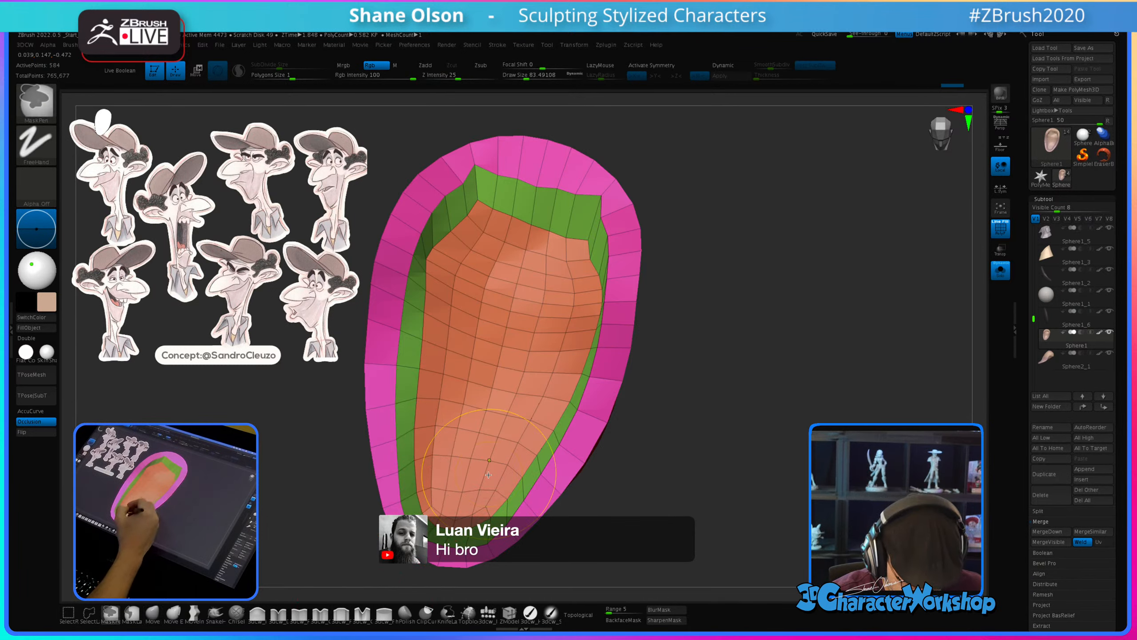
Step: Undo the last Move strokes on the cavity floor
{"action": "key", "text": "ctrl+z"}
{"action": "key", "text": "ctrl+z"}
{"action": "key", "text": "ctrl+z"}
{"action": "key", "text": "ctrl+z"}
{"action": "key", "text": "ctrl+z"}
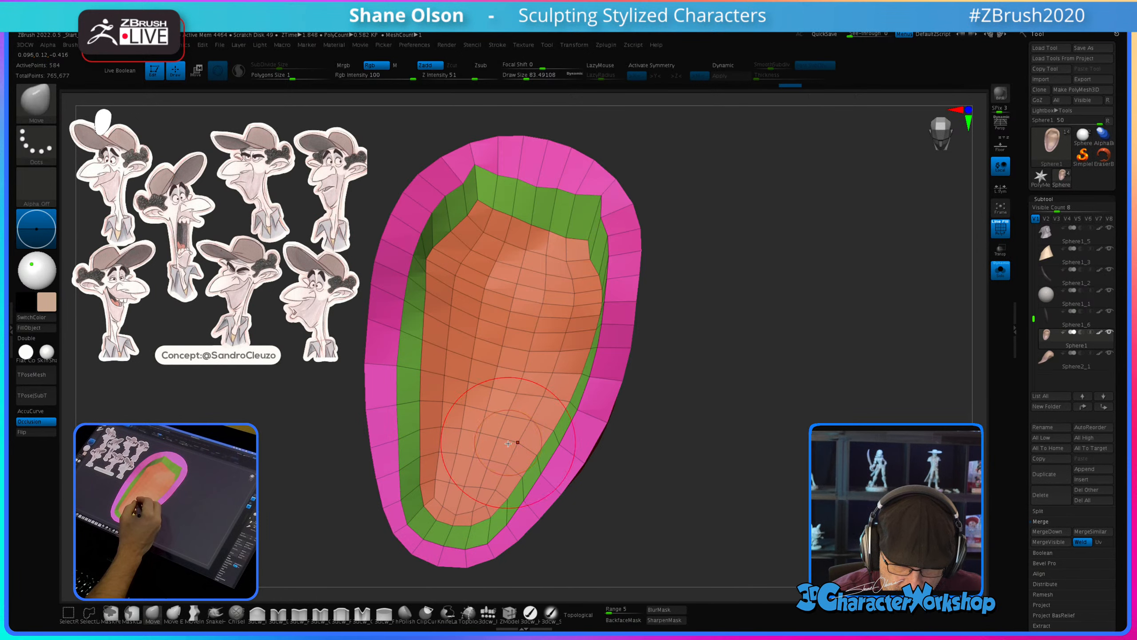
{"action": "key", "text": "ctrl+z"}
{"action": "key", "text": "ctrl+z"}
Step: Push the cavity floor's side edges outward toward the green wall with the Move brush, with symmetry active
{"action": "mouse_move", "coordinate": [465, 482]}
{"action": "left_mouse_down"}
{"action": "mouse_move", "coordinate": [463, 492]}
{"action": "mouse_move", "coordinate": [437, 471]}
{"action": "left_mouse_up"}
{"action": "left_click_drag", "start_coordinate": [441, 428], "coordinate": [432, 427]}
{"action": "left_click_drag", "start_coordinate": [440, 373], "coordinate": [430, 370]}
{"action": "left_click_drag", "start_coordinate": [444, 310], "coordinate": [437, 308]}
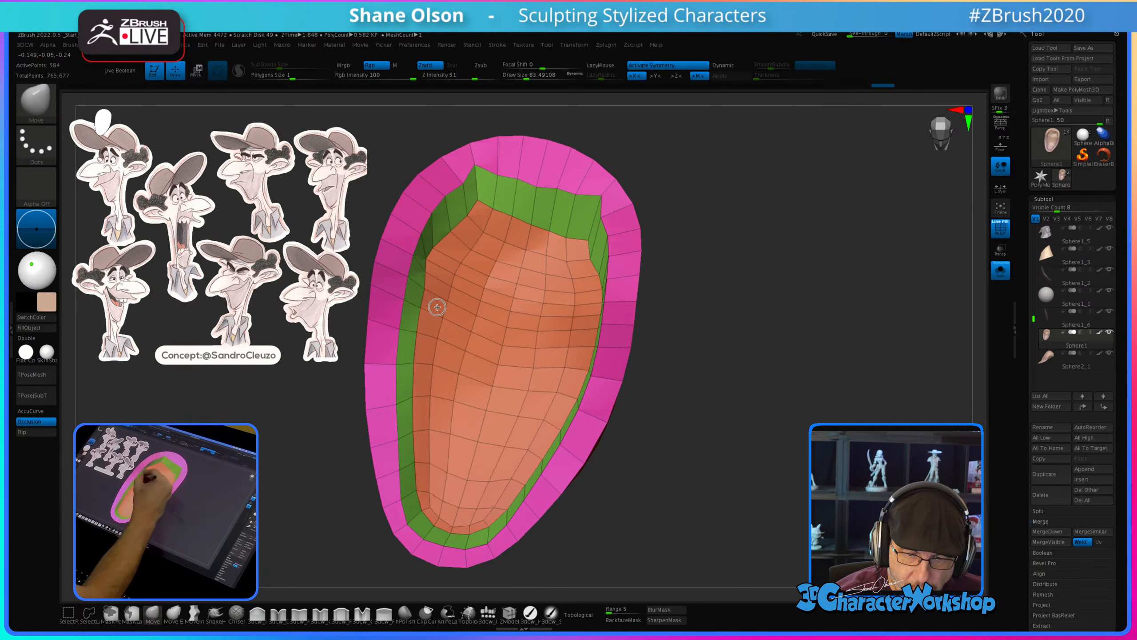
{"action": "right_click_drag", "start_coordinate": [495, 411], "coordinate": [493, 409]}
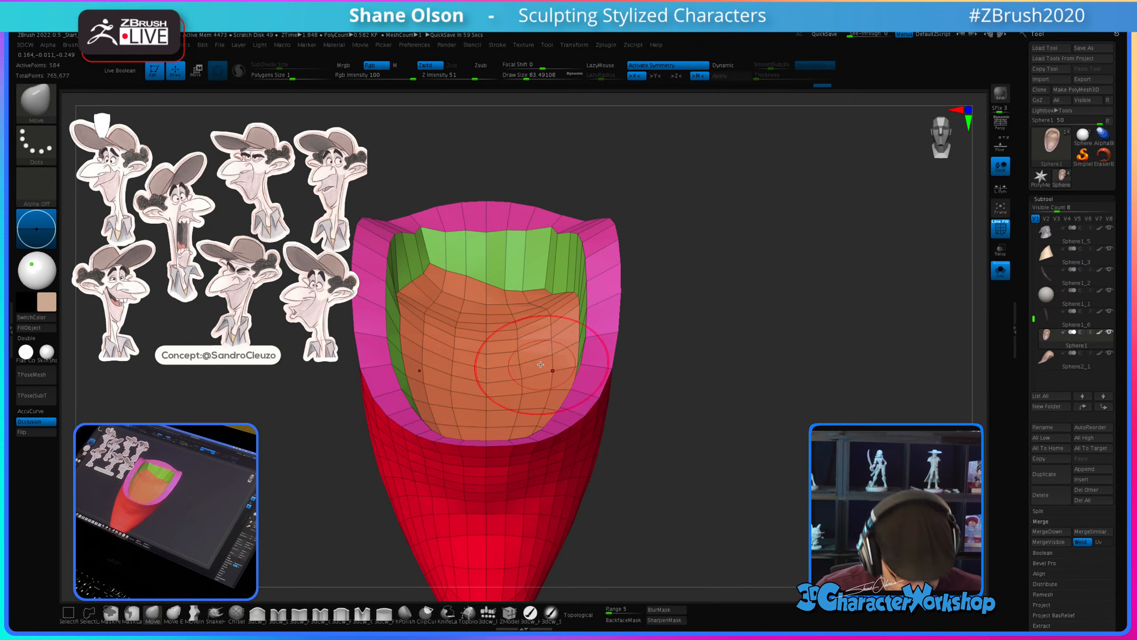
Step: Try Mirror And Weld on the mouth piece
{"action": "key", "text": "space"}
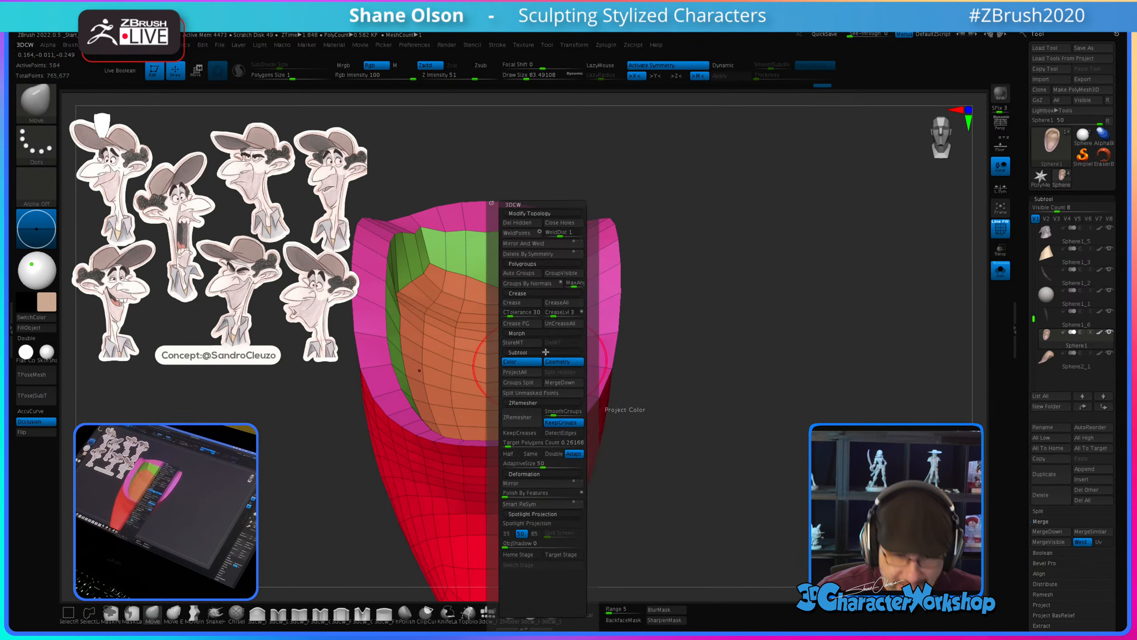
{"action": "left_click", "coordinate": [513, 245]}
{"action": "right_click_drag", "start_coordinate": [724, 282], "coordinate": [726, 361]}
{"action": "key", "text": "ctrl+z"}
Step: Turn off symmetry and nudge the centre points at the cavity's lower end with the Move brush
{"action": "right_click_drag", "start_coordinate": [724, 419], "coordinate": [739, 307], "text": "alt"}
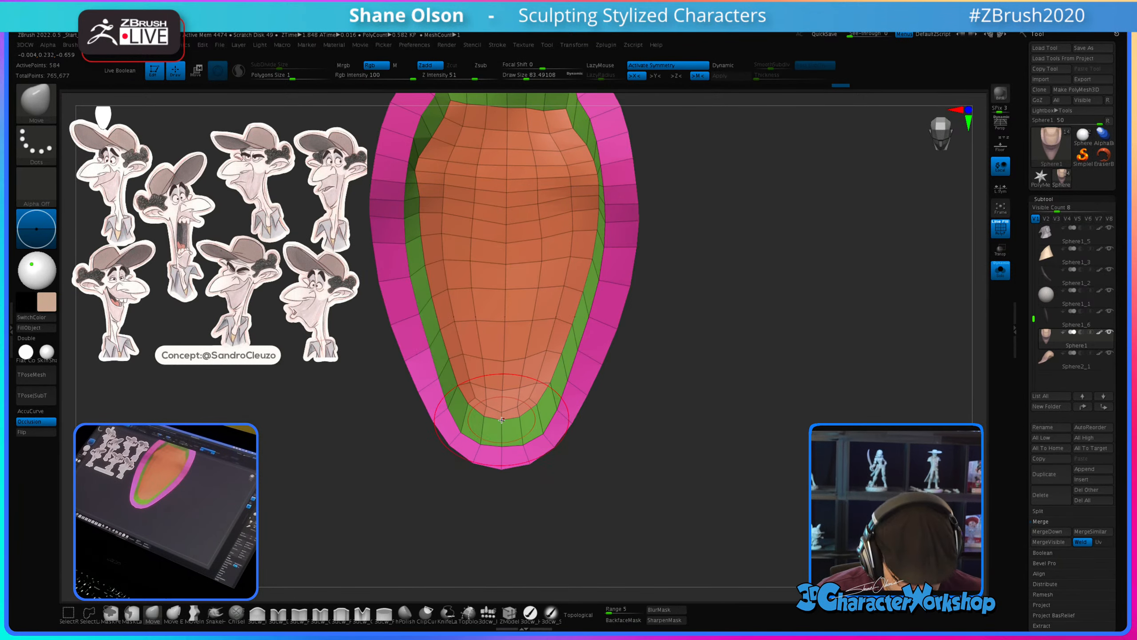
{"action": "key", "text": "x"}
{"action": "left_click_drag", "start_coordinate": [502, 389], "coordinate": [506, 362]}
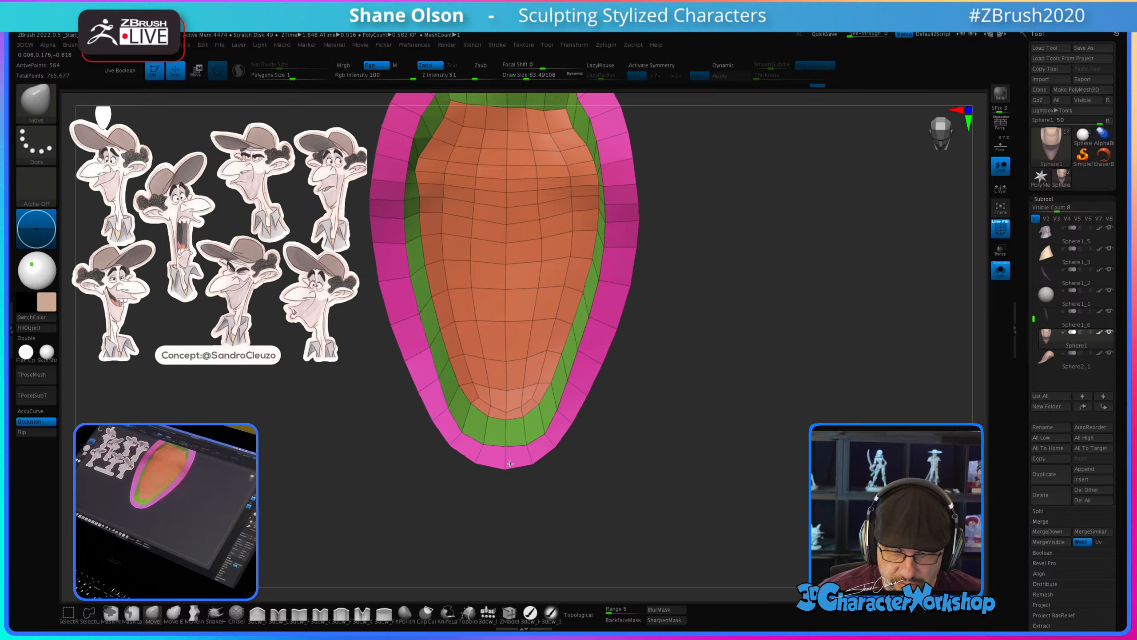
{"action": "left_click_drag", "start_coordinate": [502, 429], "coordinate": [509, 439]}
{"action": "mouse_move", "coordinate": [705, 394]}
{"action": "right_mouse_down"}
{"action": "mouse_move", "coordinate": [707, 306]}
{"action": "mouse_move", "coordinate": [746, 433]}
{"action": "right_mouse_up"}
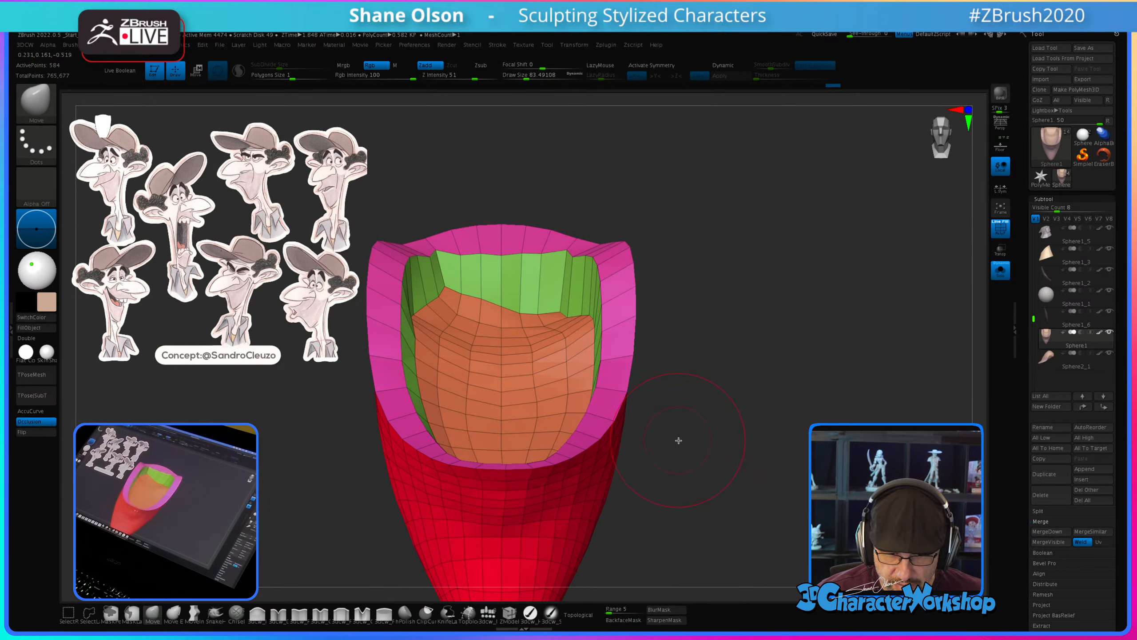
{"action": "right_click_drag", "start_coordinate": [678, 440], "coordinate": [690, 353]}
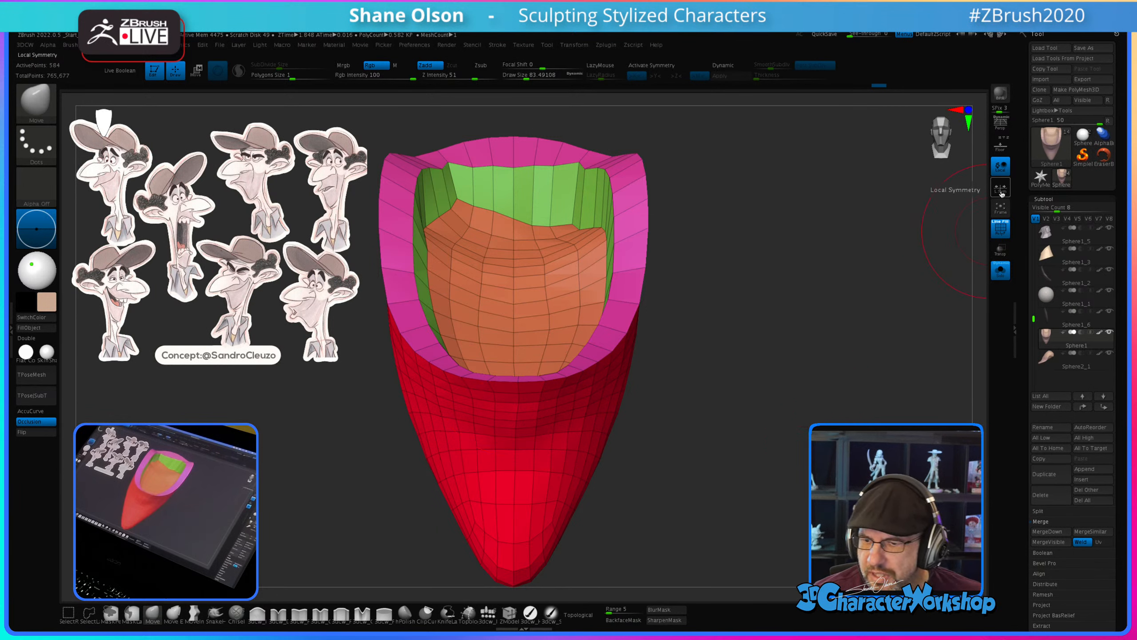
Step: Apply Mirror And Weld to the mouth piece and turn symmetry back on
{"action": "key", "text": "space"}
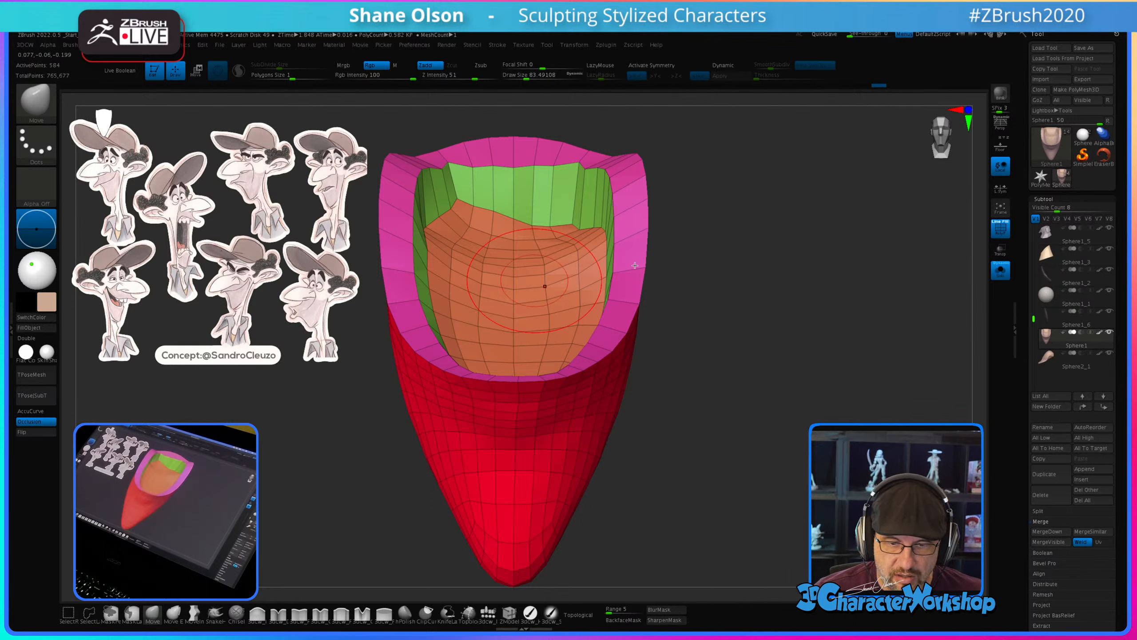
{"action": "key", "text": "space"}
{"action": "left_click", "coordinate": [737, 244]}
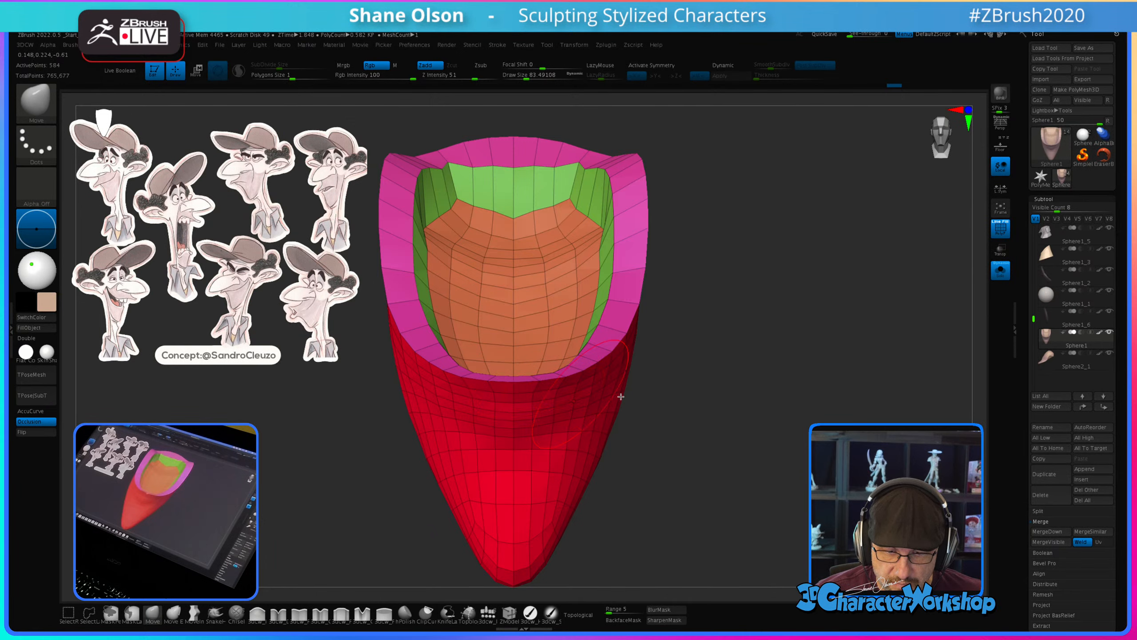
{"action": "left_click_drag", "start_coordinate": [620, 396], "coordinate": [745, 428]}
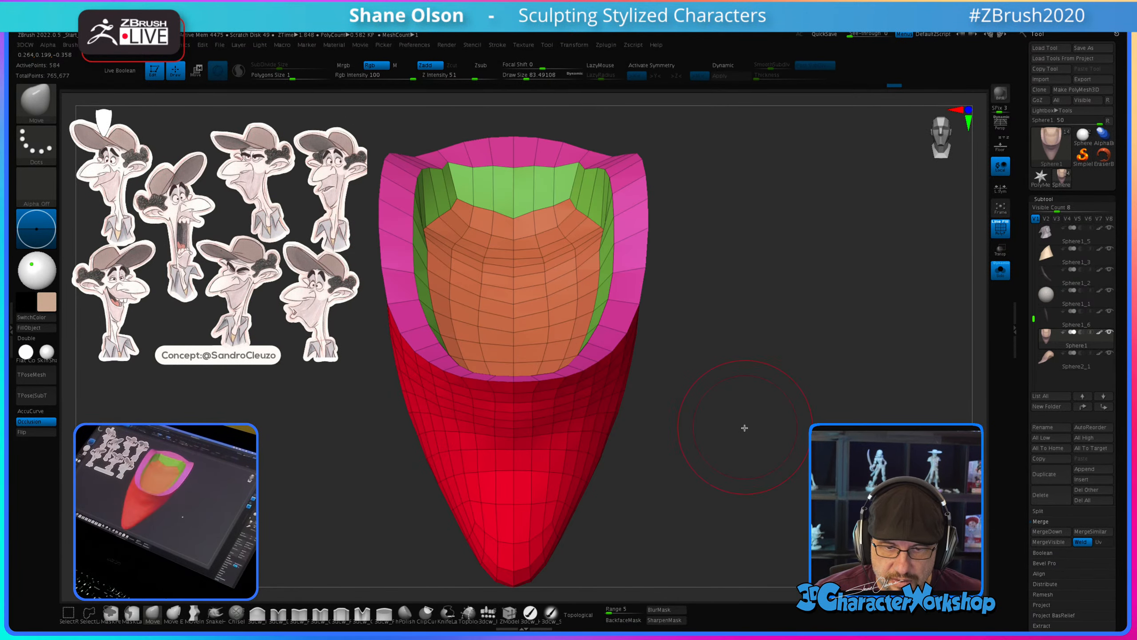
{"action": "key", "text": "x"}
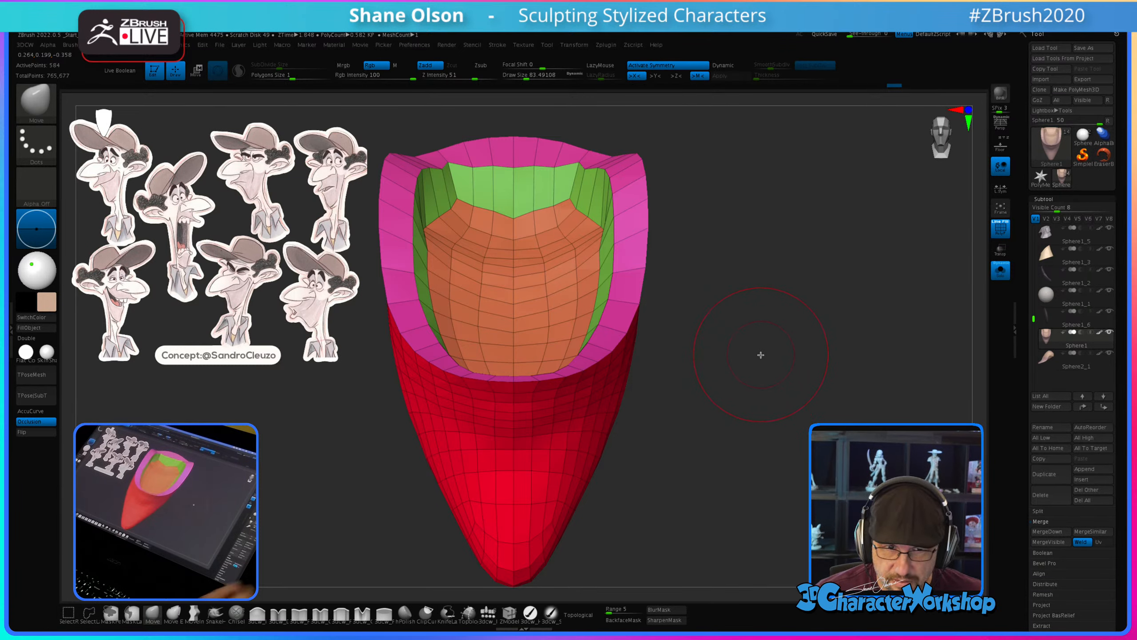
Step: Raise the upper corners of the cavity floor with the Move brush at a draw size of about 44
{"action": "right_click_drag", "start_coordinate": [515, 334], "coordinate": [496, 354]}
{"action": "key", "text": "s"}
{"action": "left_click_drag", "start_coordinate": [452, 227], "coordinate": [458, 227]}
{"action": "right_click_drag", "start_coordinate": [519, 242], "coordinate": [497, 245]}
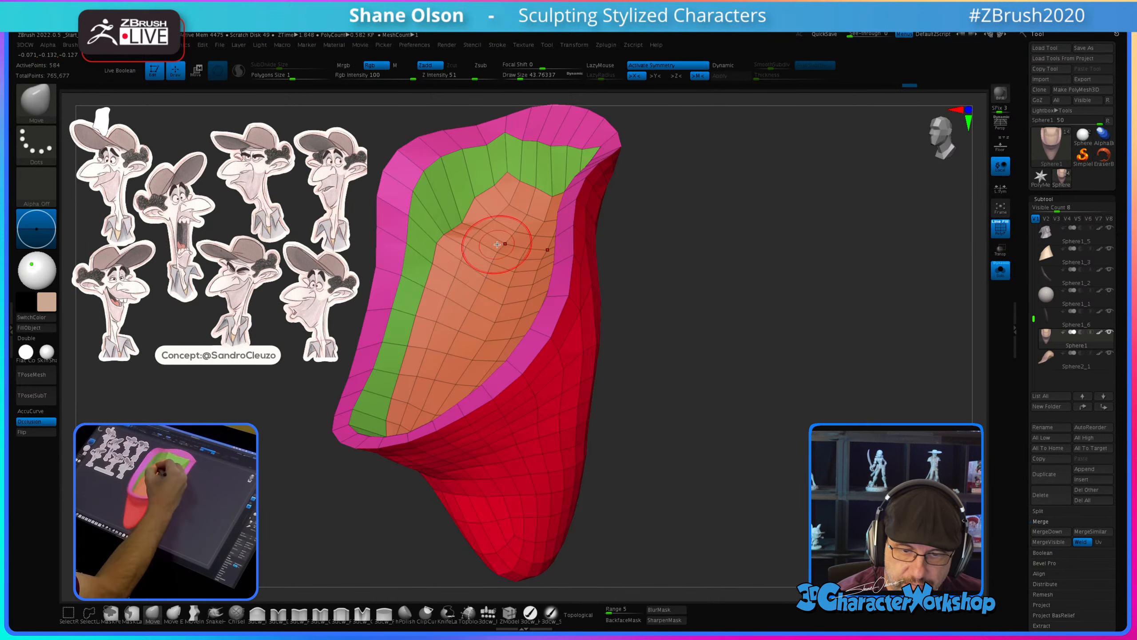
{"action": "mouse_move", "coordinate": [454, 233]}
{"action": "left_mouse_down"}
{"action": "mouse_move", "coordinate": [445, 223]}
{"action": "mouse_move", "coordinate": [467, 193]}
{"action": "left_mouse_up"}
{"action": "mouse_move", "coordinate": [493, 273]}
{"action": "right_mouse_down"}
{"action": "mouse_move", "coordinate": [505, 296]}
{"action": "mouse_move", "coordinate": [521, 294]}
{"action": "right_mouse_up"}
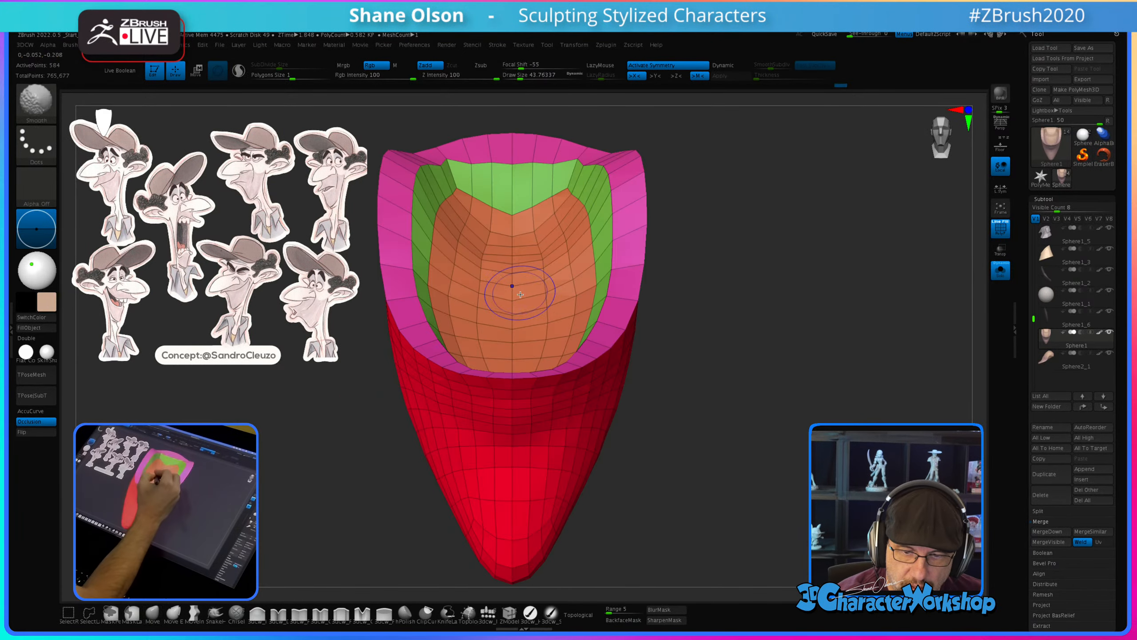
Step: Leave Solo mode to show the whole head and hide the Sphere2_1 subtool covering the mouth opening
{"action": "mouse_move", "coordinate": [698, 429]}
{"action": "right_mouse_down", "text": "ctrl"}
{"action": "mouse_move", "coordinate": [673, 391]}
{"action": "mouse_move", "coordinate": [682, 421]}
{"action": "mouse_move", "coordinate": [647, 432]}
{"action": "mouse_move", "coordinate": [641, 483]}
{"action": "mouse_move", "coordinate": [627, 474]}
{"action": "right_mouse_up", "text": "ctrl"}
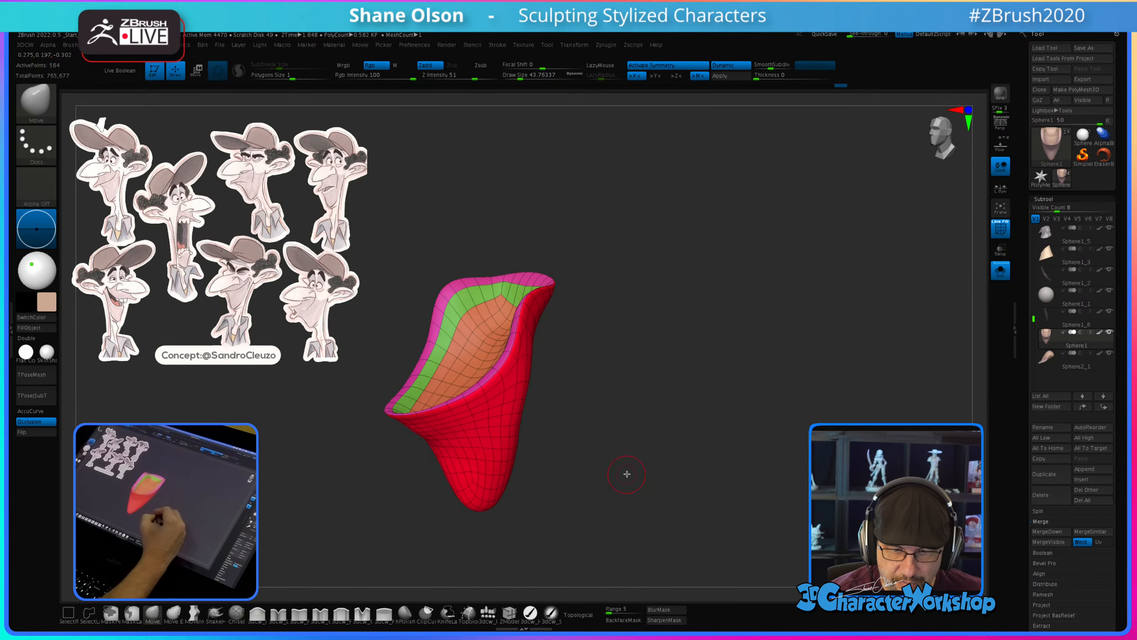
{"action": "left_click", "coordinate": [1001, 271]}
{"action": "right_click_drag", "start_coordinate": [672, 444], "coordinate": [677, 483]}
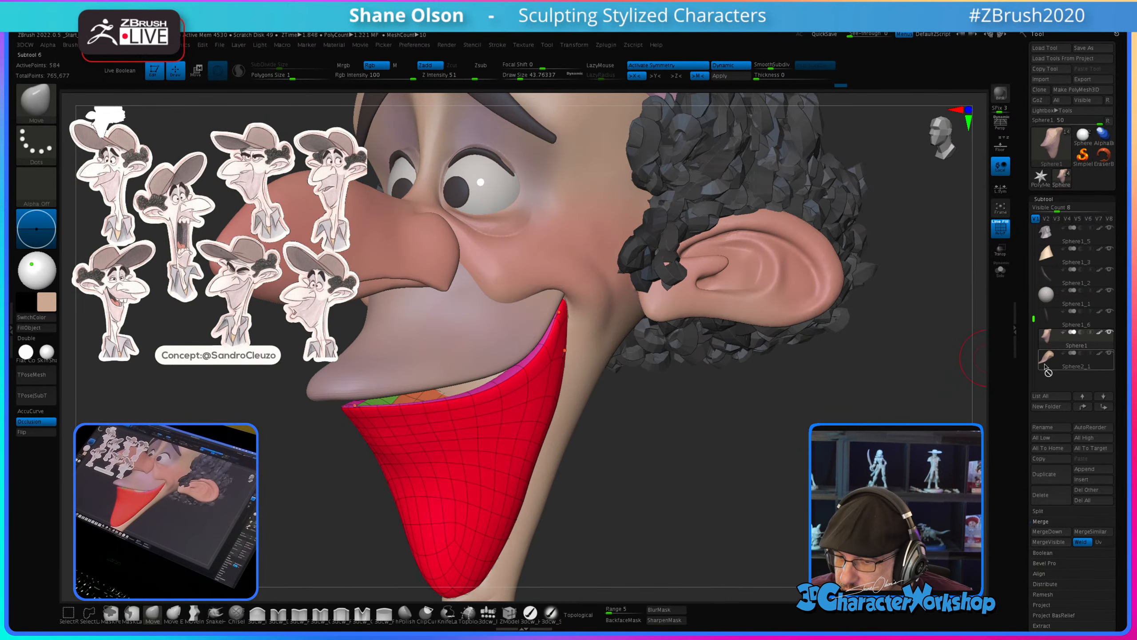
{"action": "mouse_move", "coordinate": [1060, 365]}
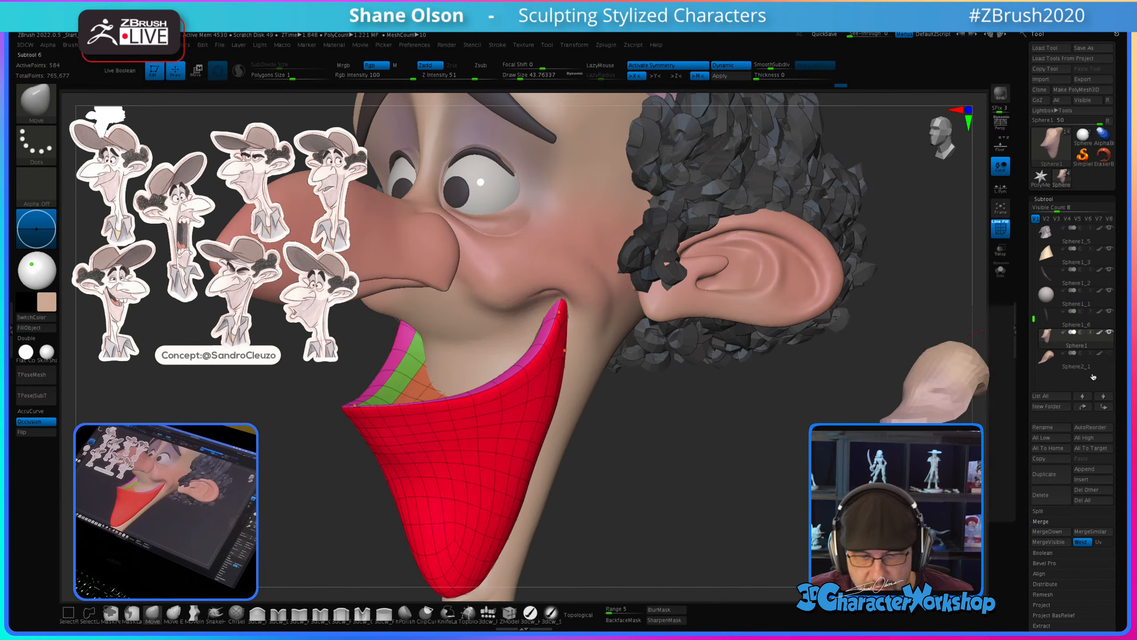
{"action": "left_click_drag", "start_coordinate": [801, 474], "coordinate": [941, 451]}
{"action": "left_click_drag", "start_coordinate": [805, 430], "coordinate": [847, 438]}
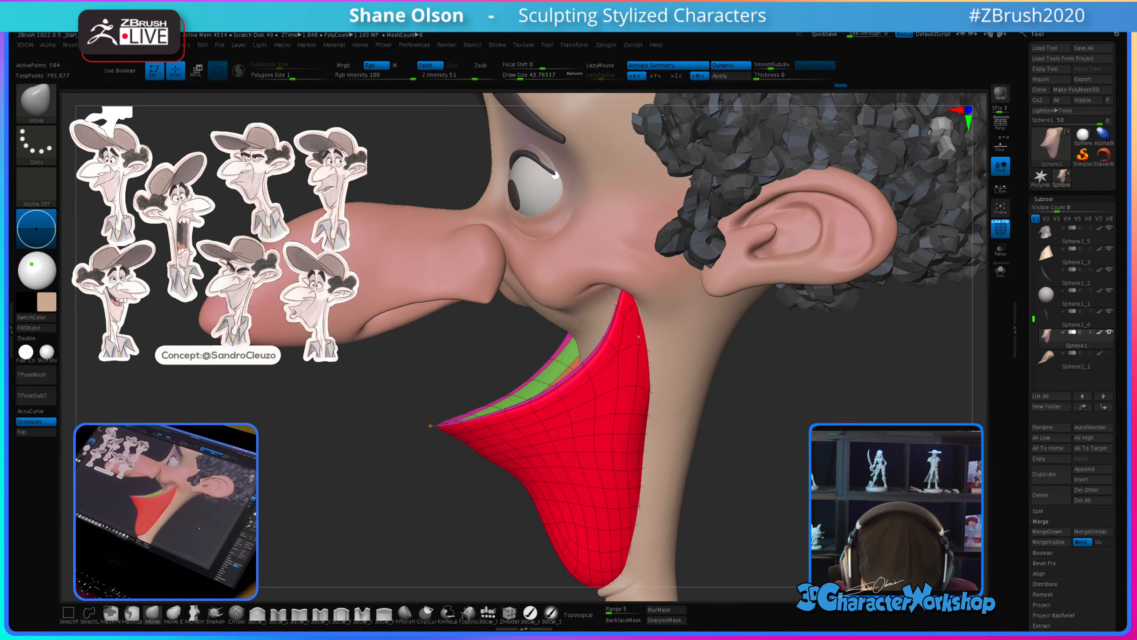
Step: Select the head subtool and reshape its surface at the mouth corner with the Move brush at a draw size of about 104
{"action": "left_click_drag", "start_coordinate": [762, 424], "coordinate": [724, 357]}
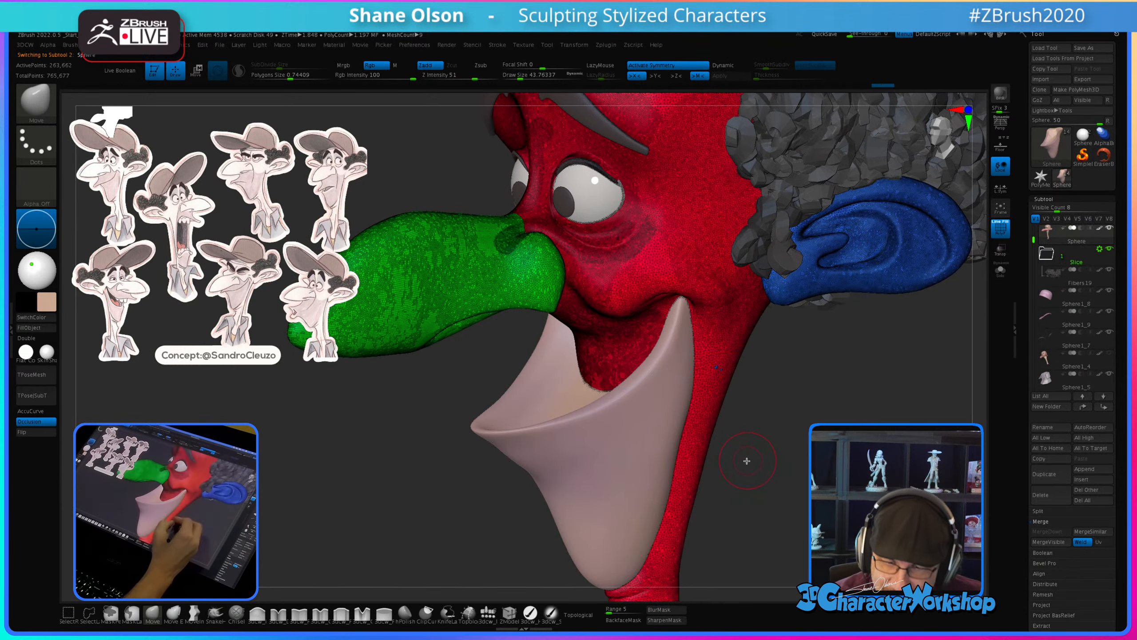
{"action": "left_click", "coordinate": [155, 615]}
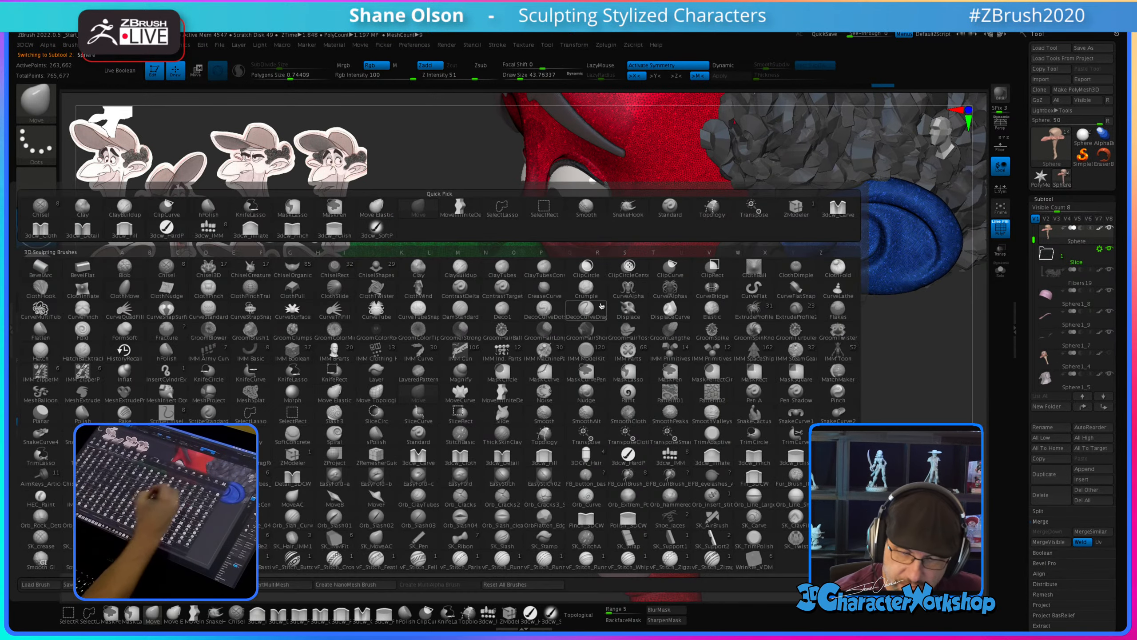
{"action": "key", "text": "s"}
{"action": "left_click_drag", "start_coordinate": [508, 381], "coordinate": [516, 382]}
{"action": "left_click_drag", "start_coordinate": [761, 394], "coordinate": [757, 430]}
{"action": "left_click_drag", "start_coordinate": [615, 365], "coordinate": [641, 351]}
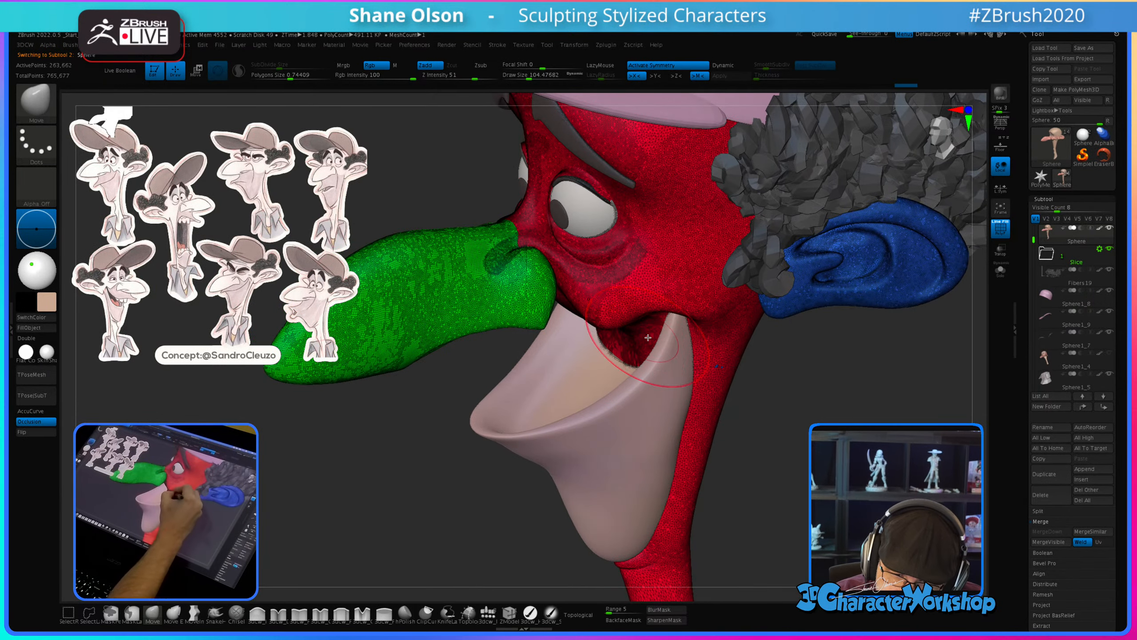
Step: Push the head's surface beneath the upper lip into shape inside the mouth opening with the Move brush
{"action": "right_click_drag", "start_coordinate": [629, 375], "coordinate": [640, 329]}
{"action": "left_click_drag", "start_coordinate": [585, 367], "coordinate": [594, 342]}
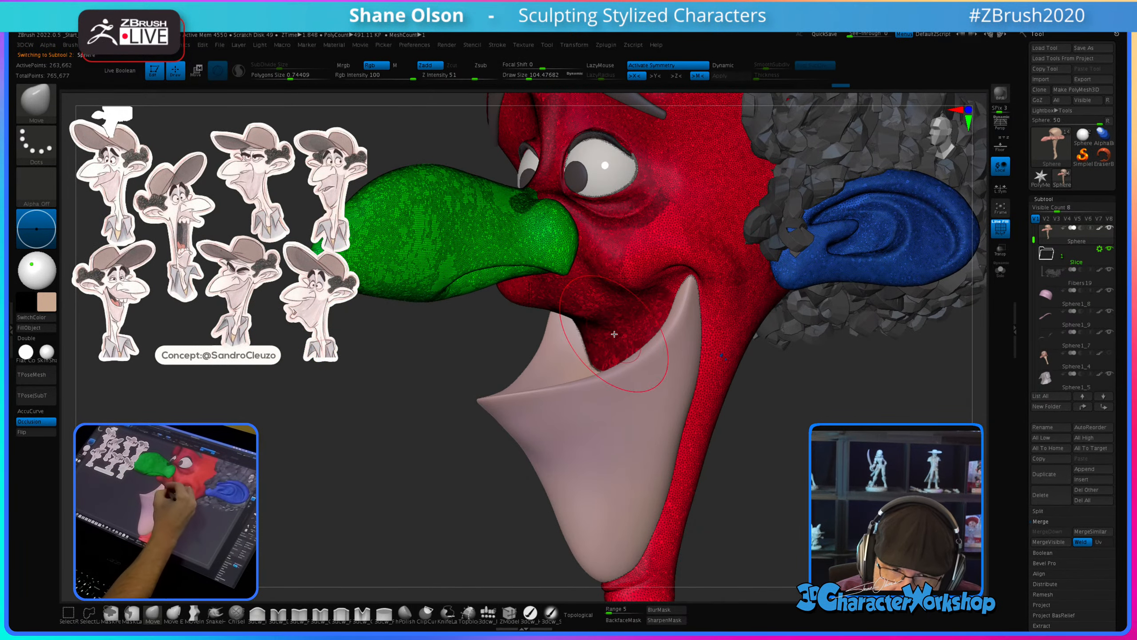
{"action": "right_click_drag", "start_coordinate": [601, 355], "coordinate": [602, 372]}
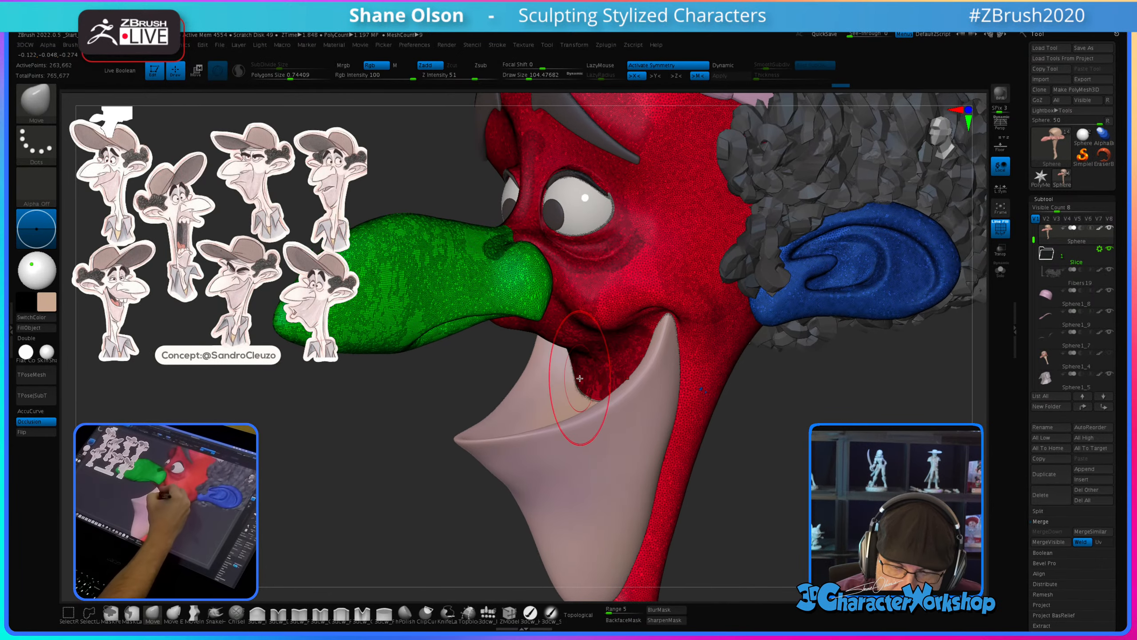
{"action": "left_click_drag", "start_coordinate": [582, 379], "coordinate": [591, 382]}
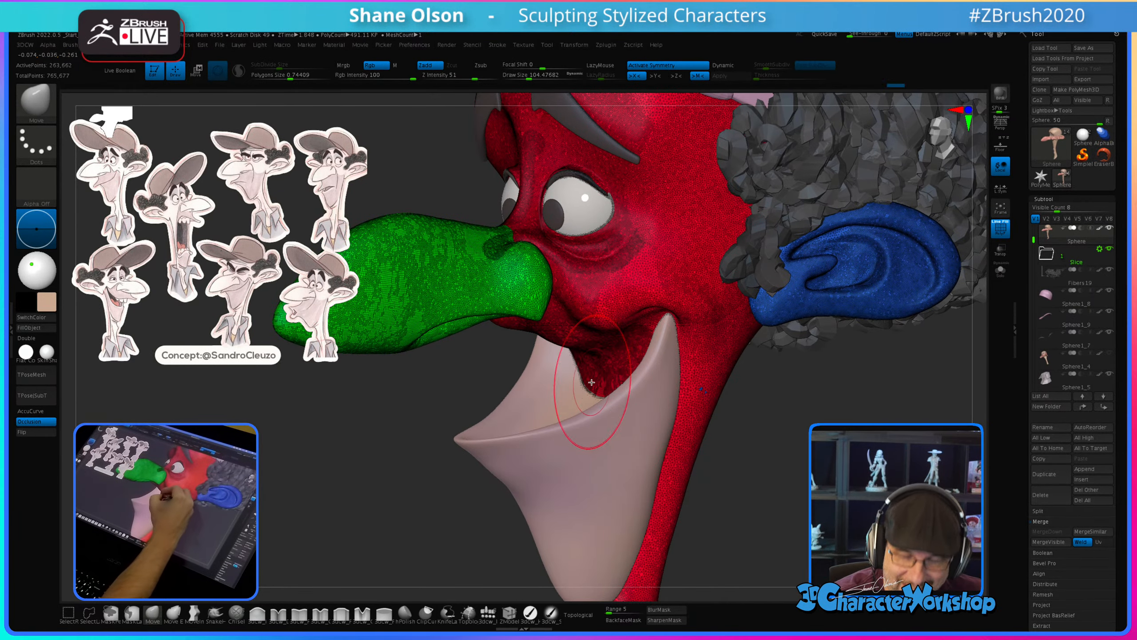
{"action": "right_click_drag", "start_coordinate": [627, 352], "coordinate": [605, 362], "text": "alt"}
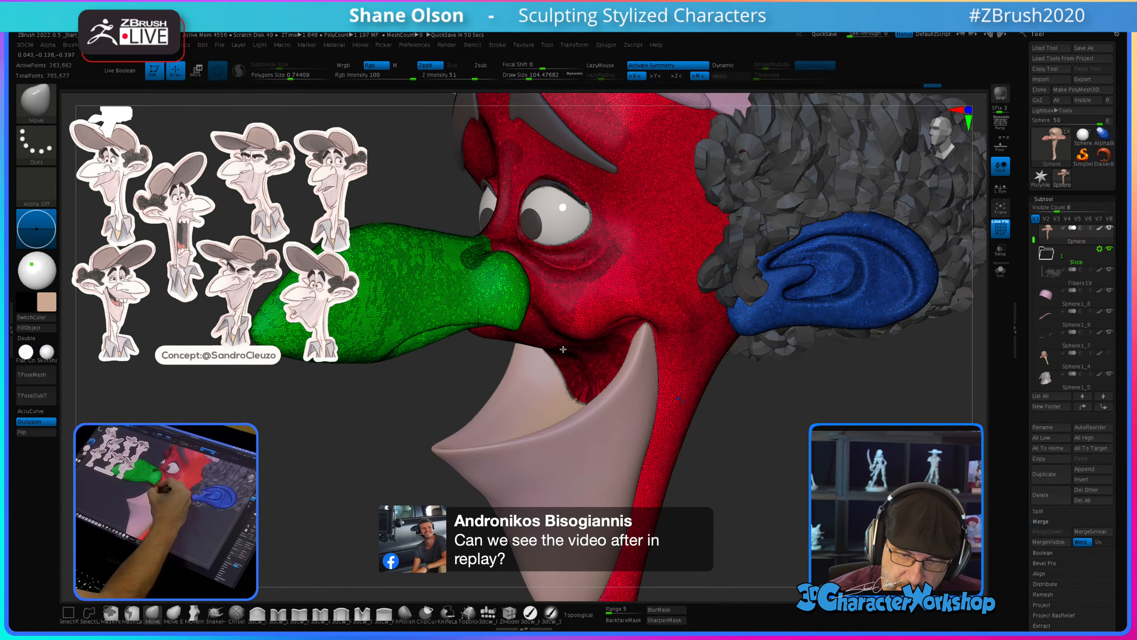
{"action": "mouse_move", "coordinate": [587, 359]}
{"action": "right_mouse_down"}
{"action": "mouse_move", "coordinate": [574, 376]}
{"action": "mouse_move", "coordinate": [630, 348]}
{"action": "mouse_move", "coordinate": [583, 361]}
{"action": "mouse_move", "coordinate": [595, 383]}
{"action": "right_mouse_up"}
{"action": "mouse_move", "coordinate": [744, 457]}
{"action": "right_mouse_down"}
{"action": "mouse_move", "coordinate": [796, 459]}
{"action": "mouse_move", "coordinate": [591, 443]}
{"action": "right_mouse_up"}
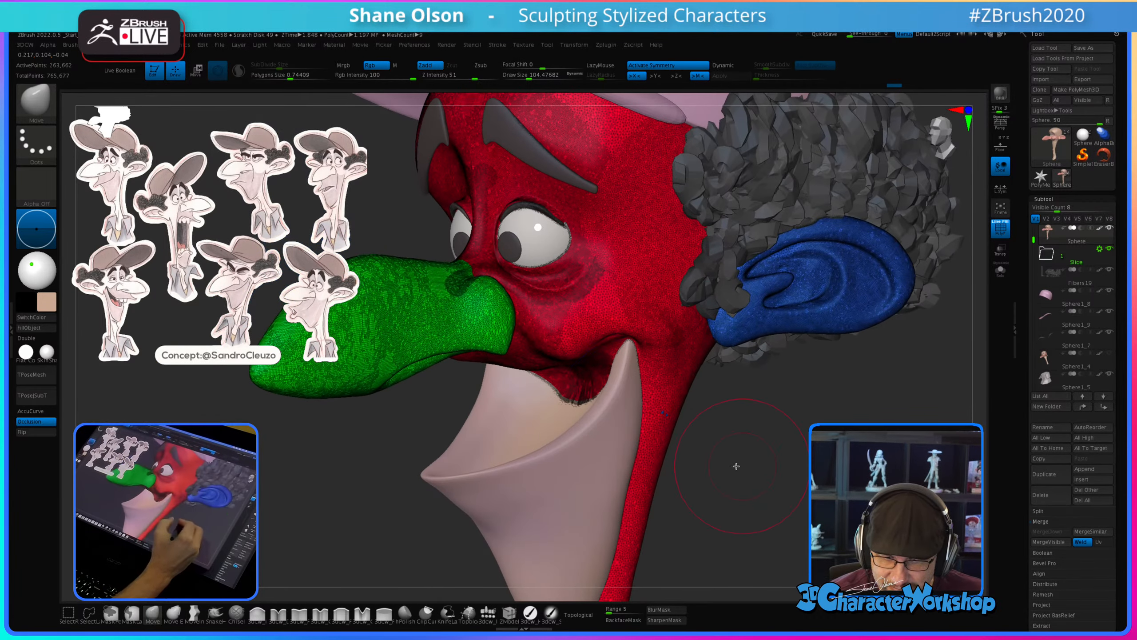
{"action": "right_click_drag", "start_coordinate": [587, 389], "coordinate": [736, 466]}
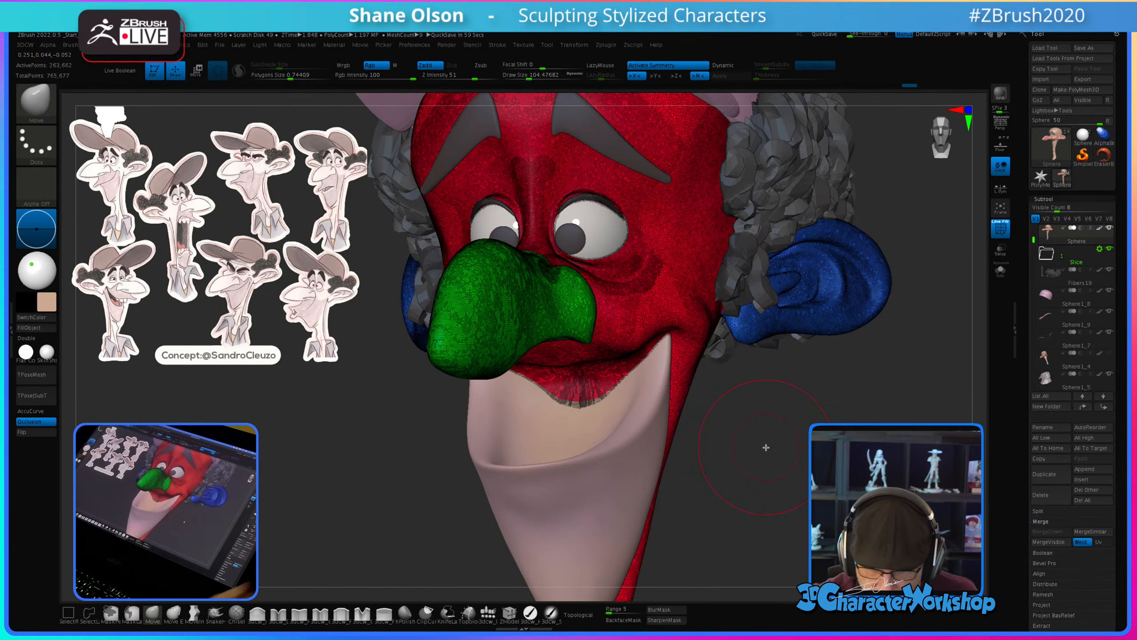
{"action": "right_click_drag", "start_coordinate": [819, 419], "coordinate": [528, 462]}
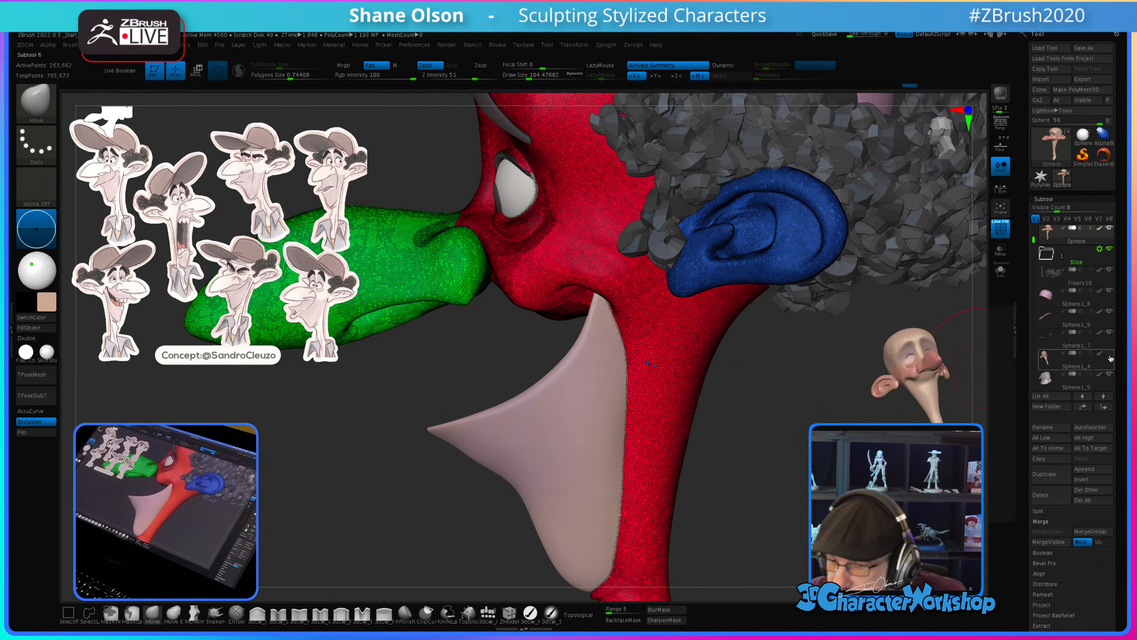
Step: Show the hidden Sphere2_1 subtool above the mouth cavity again
{"action": "scroll", "coordinate": [1032, 289], "scroll_direction": "down", "scroll_amount": 5}
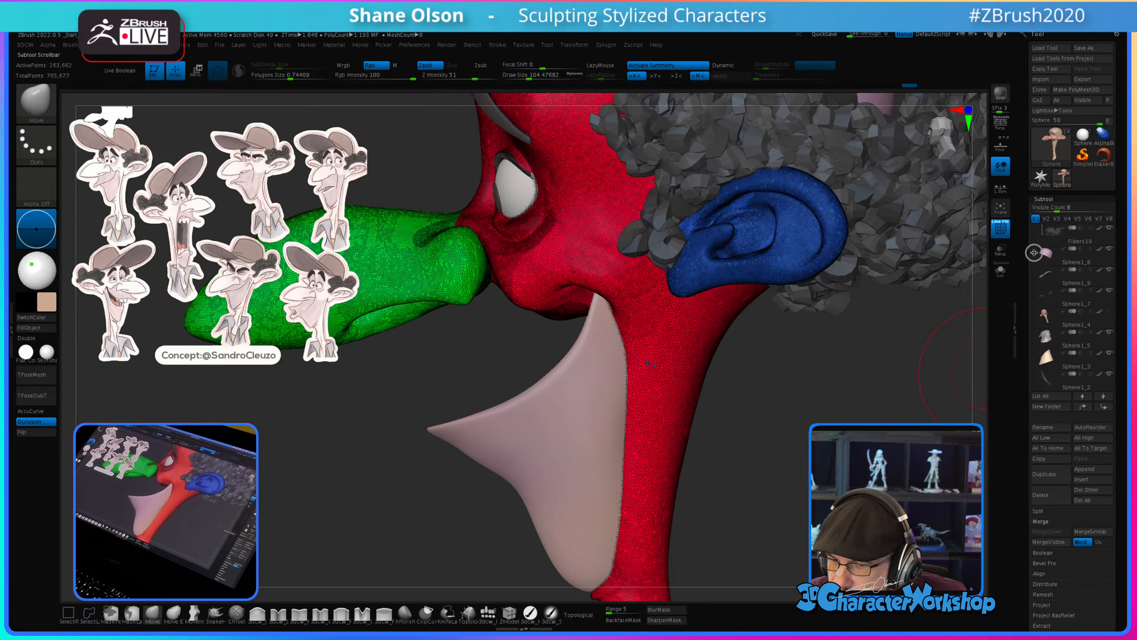
{"action": "scroll", "coordinate": [1032, 289], "scroll_direction": "down", "scroll_amount": 5}
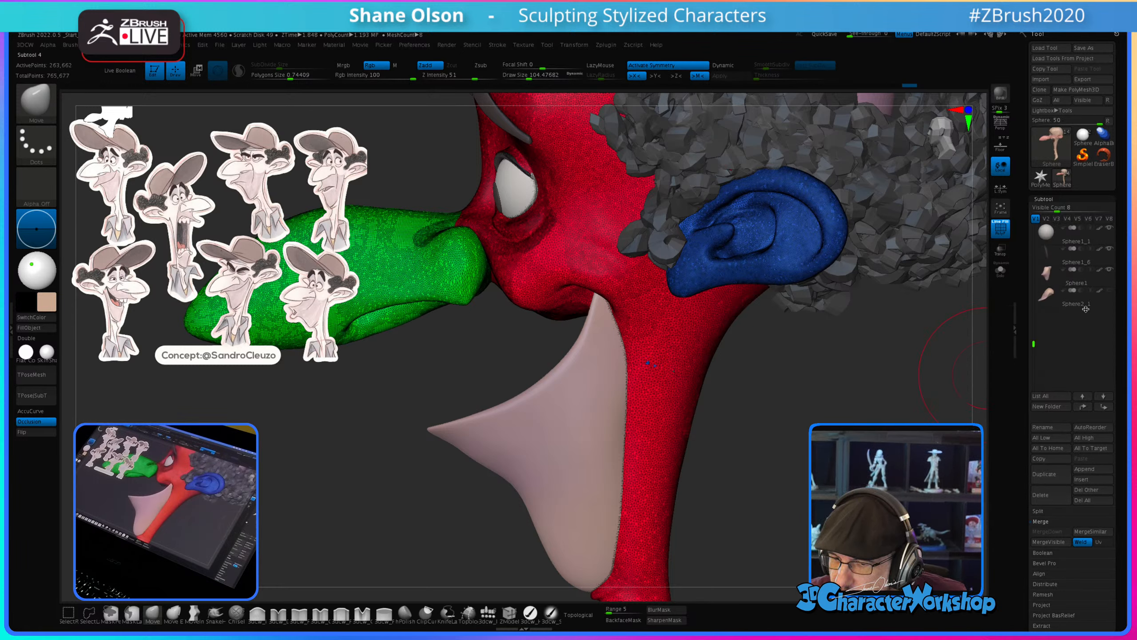
{"action": "left_click", "coordinate": [1110, 291]}
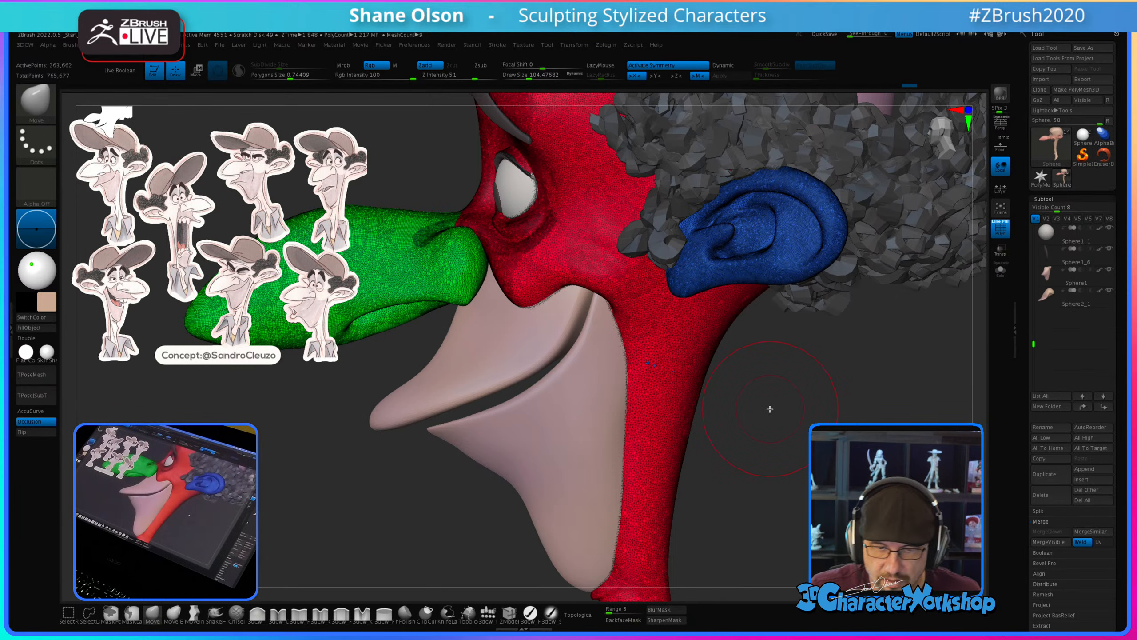
{"action": "mouse_move", "coordinate": [401, 516]}
{"action": "left_mouse_down"}
{"action": "mouse_move", "coordinate": [418, 480]}
{"action": "mouse_move", "coordinate": [446, 474]}
{"action": "mouse_move", "coordinate": [393, 475]}
{"action": "left_mouse_up"}
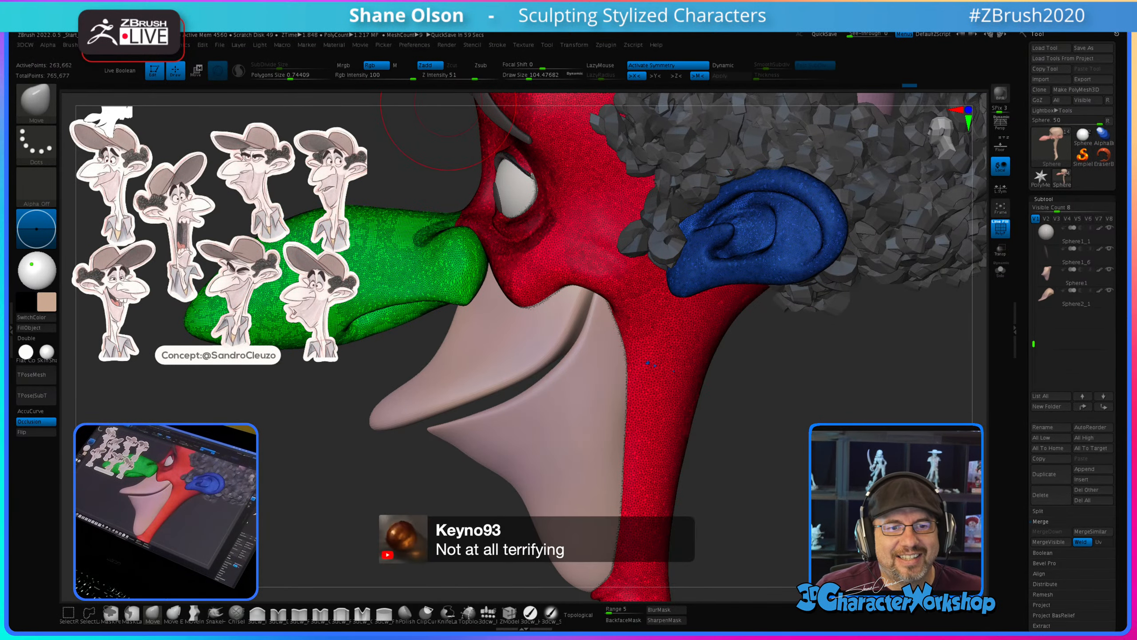
Step: Select the Sphere2_1 upper mouth piece and isolate it in Solo mode with its underside facing the view
{"action": "left_click", "coordinate": [498, 352], "text": "alt"}
{"action": "left_click_drag", "start_coordinate": [388, 487], "coordinate": [406, 470]}
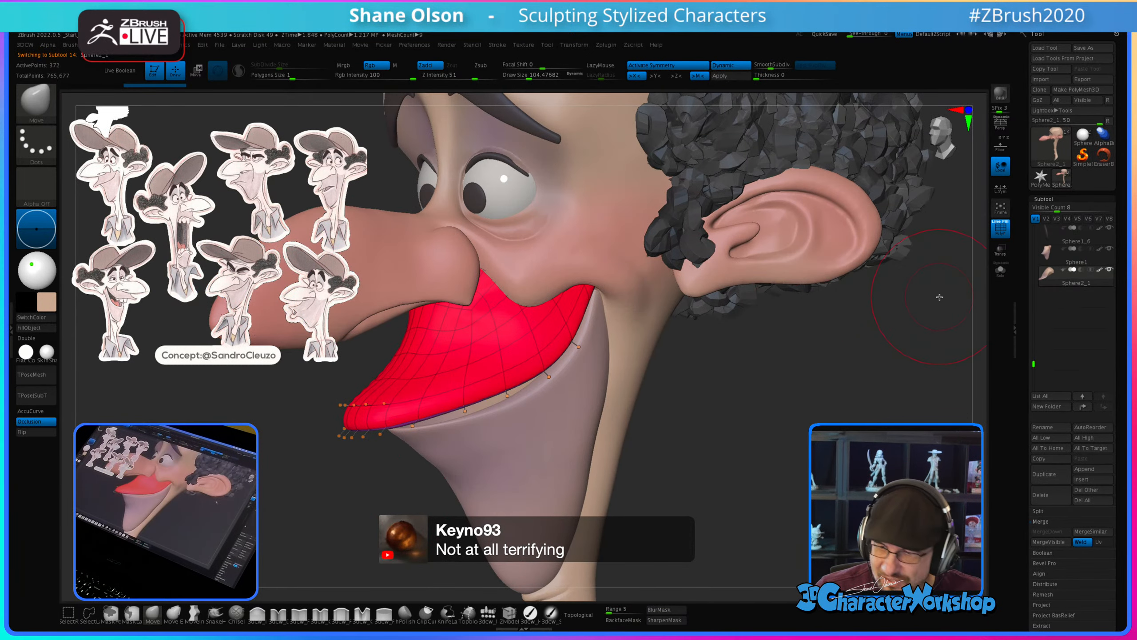
{"action": "left_click", "coordinate": [997, 270]}
{"action": "left_click_drag", "start_coordinate": [734, 435], "coordinate": [626, 533]}
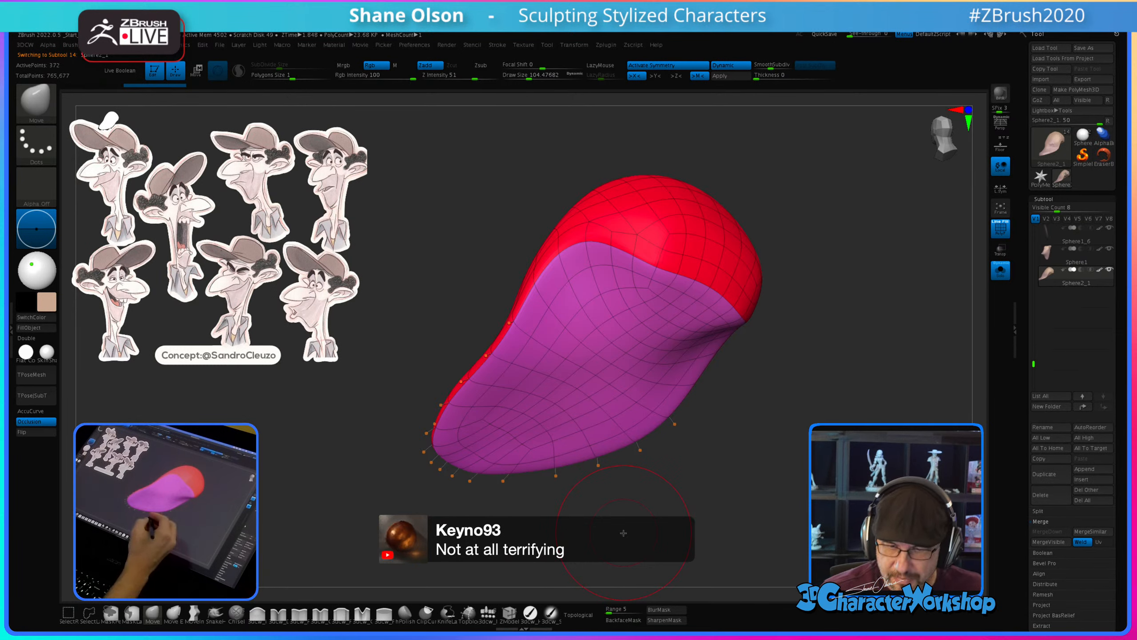
{"action": "left_click_drag", "start_coordinate": [660, 475], "coordinate": [681, 462]}
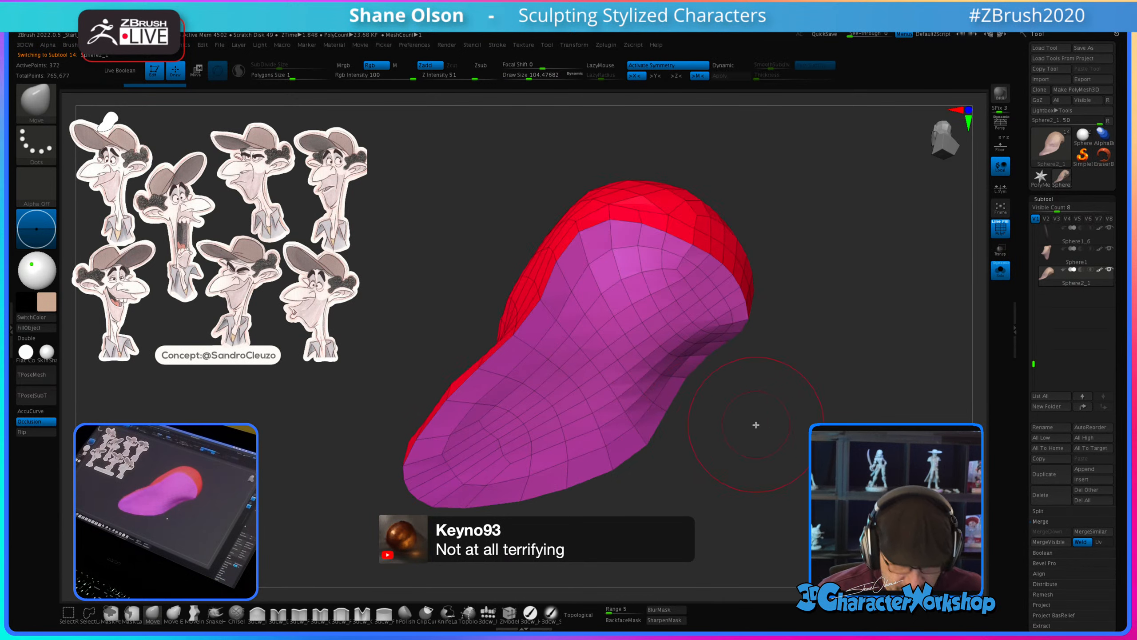
Step: Turn off dynamic subdivision and assign the outer polyloop of the piece's underside its own polygroup with ZModeler
{"action": "key", "text": "shift+d"}
{"action": "key", "text": "s"}
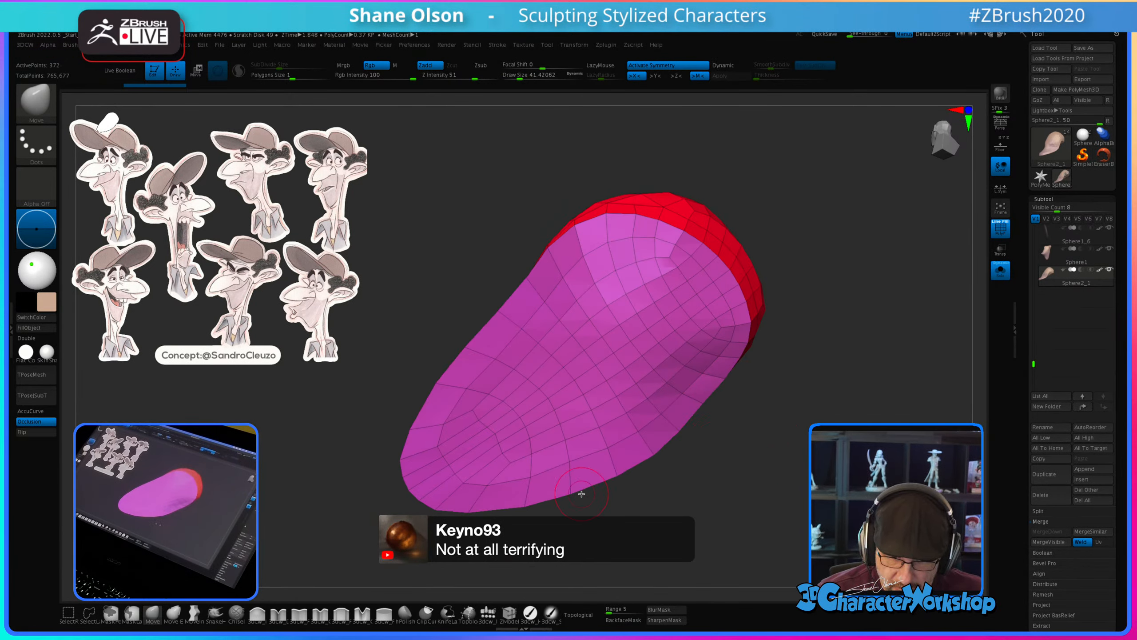
{"action": "left_click", "coordinate": [514, 609]}
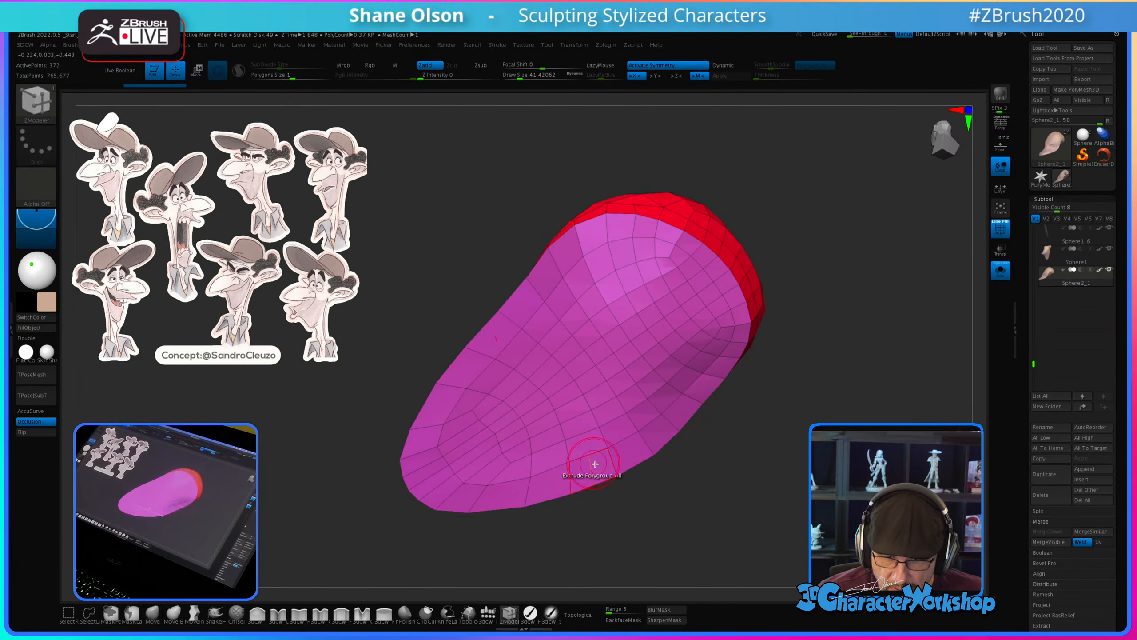
{"action": "key", "text": "space"}
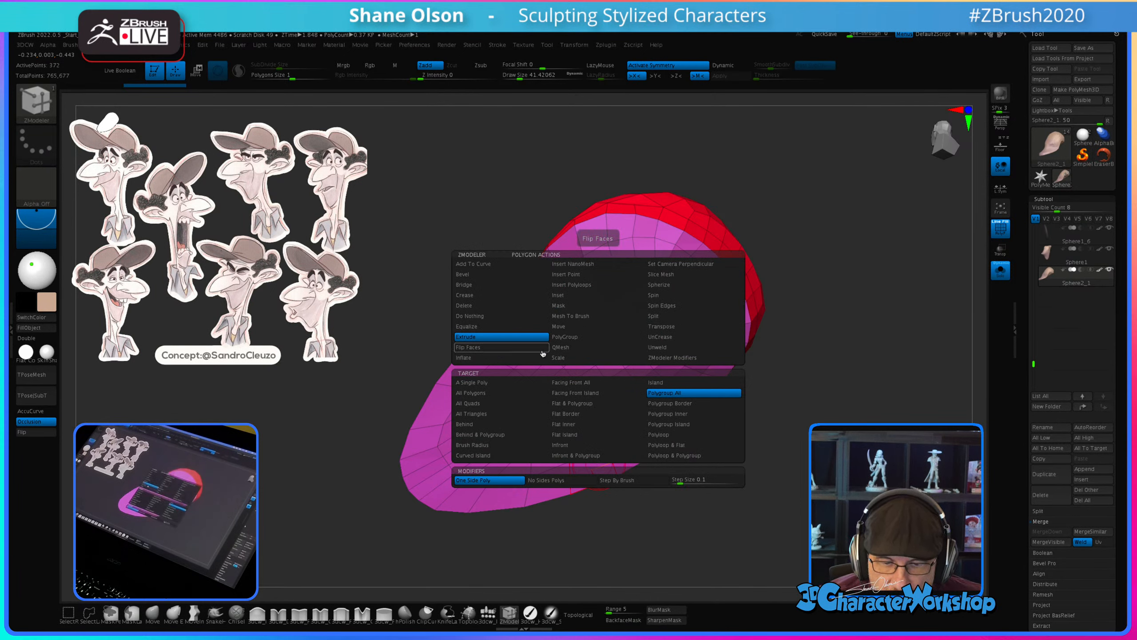
{"action": "left_click", "coordinate": [563, 338]}
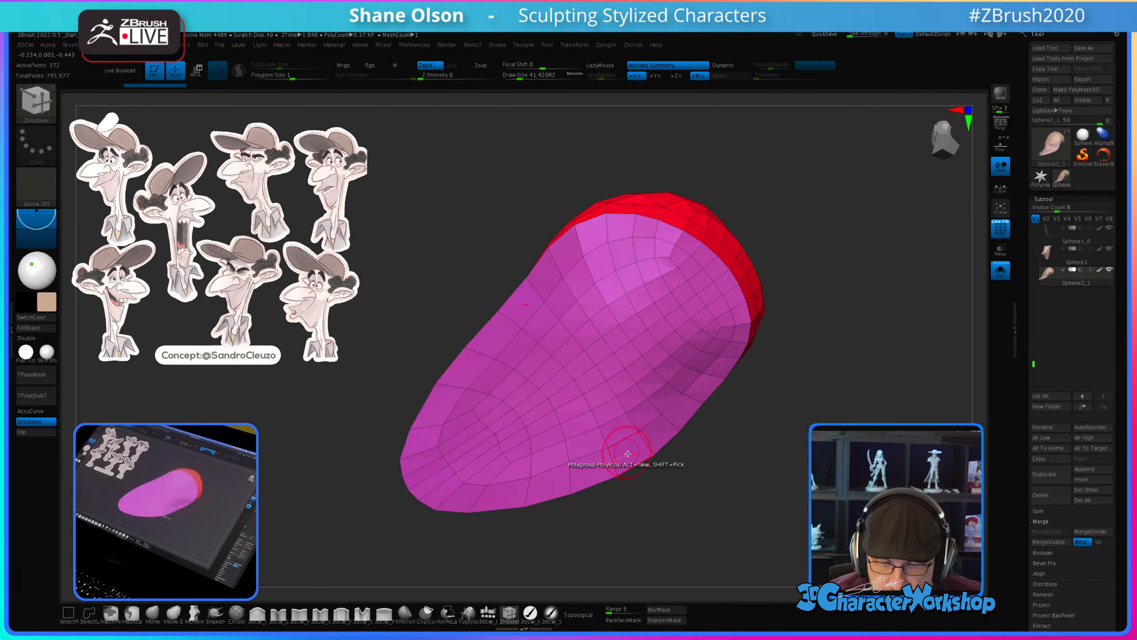
{"action": "left_click", "coordinate": [602, 450]}
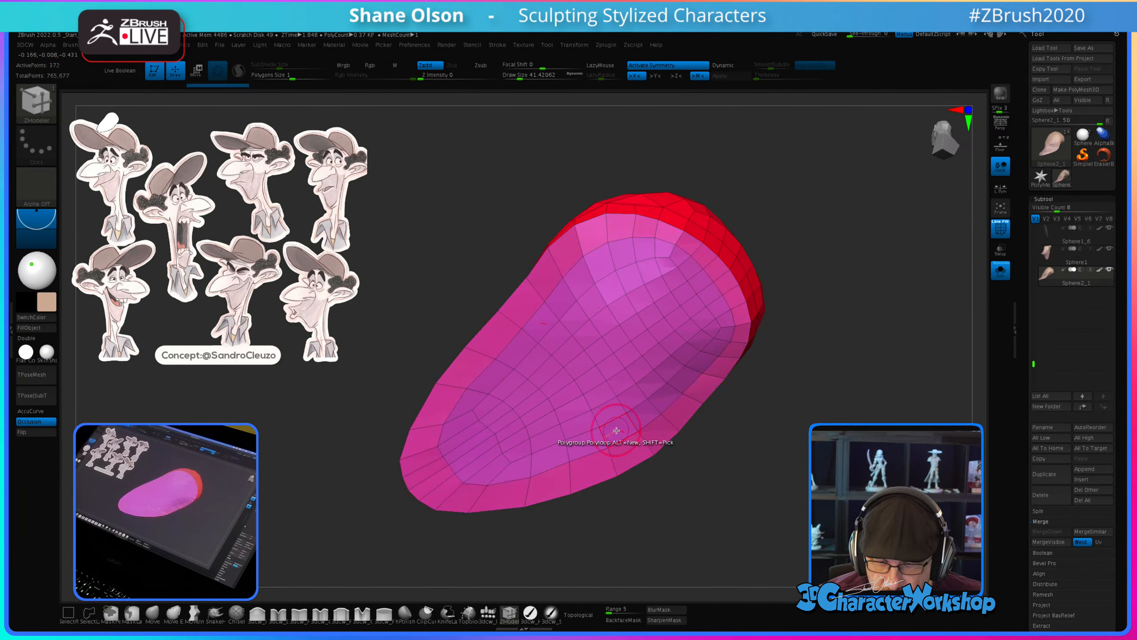
Step: Extrude the inner polygroup of the underside inward with ZModeler to hollow out the upper mouth piece
{"action": "key", "text": "space"}
{"action": "left_click", "coordinate": [483, 336]}
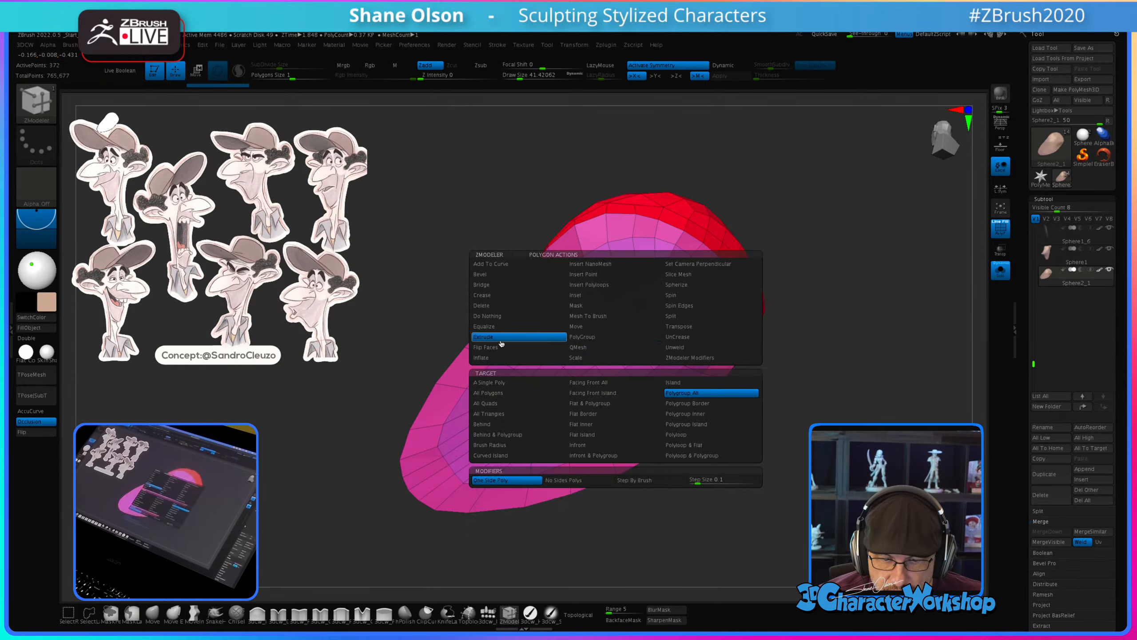
{"action": "left_click", "coordinate": [682, 382]}
{"action": "left_click_drag", "start_coordinate": [621, 432], "coordinate": [584, 436]}
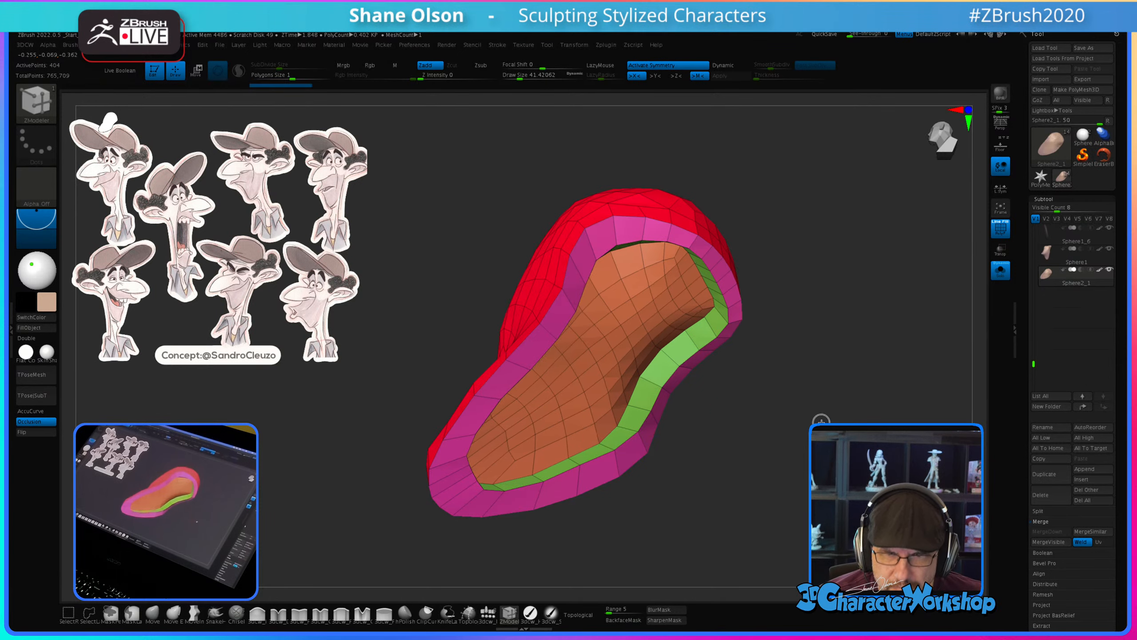
Step: Look straight into the hollowed piece and set the draw size to about 51
{"action": "mouse_move", "coordinate": [821, 419]}
{"action": "left_mouse_down", "text": "shift"}
{"action": "mouse_move", "coordinate": [802, 426]}
{"action": "mouse_move", "coordinate": [810, 414]}
{"action": "left_mouse_up", "text": "shift"}
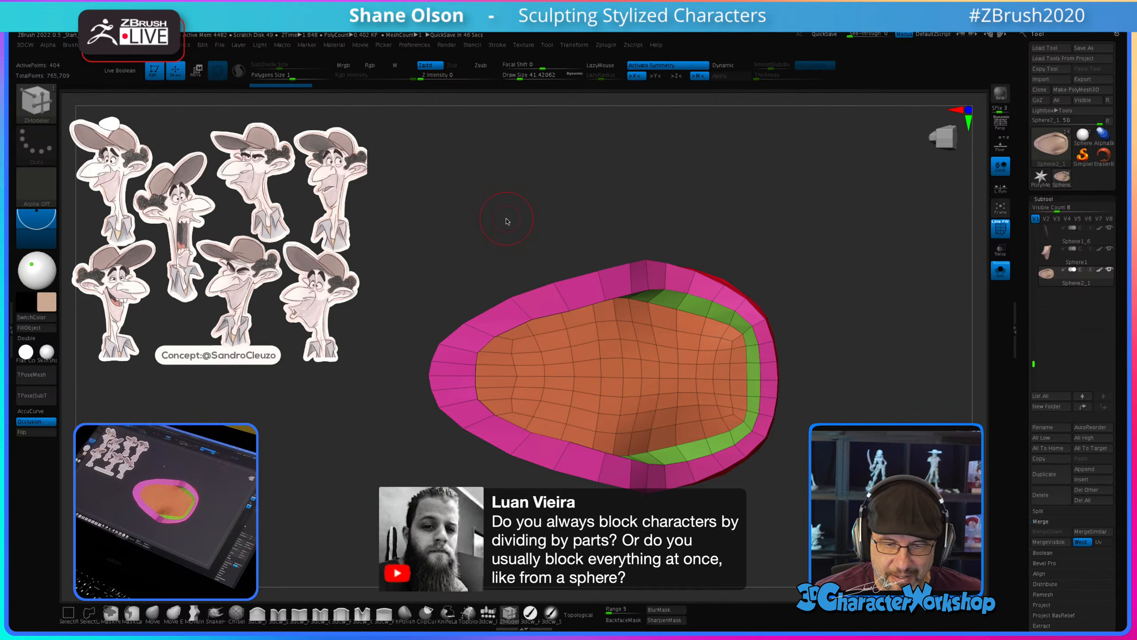
{"action": "key", "text": "s"}
{"action": "left_click", "coordinate": [547, 227]}
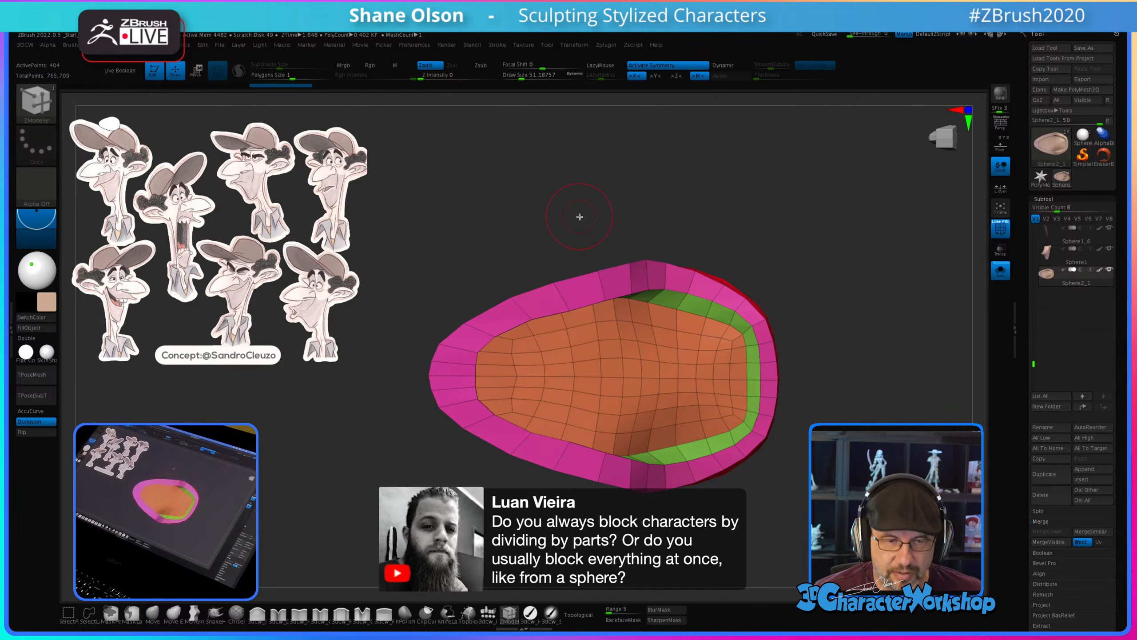
{"action": "left_click_drag", "start_coordinate": [579, 217], "coordinate": [662, 208], "text": "alt"}
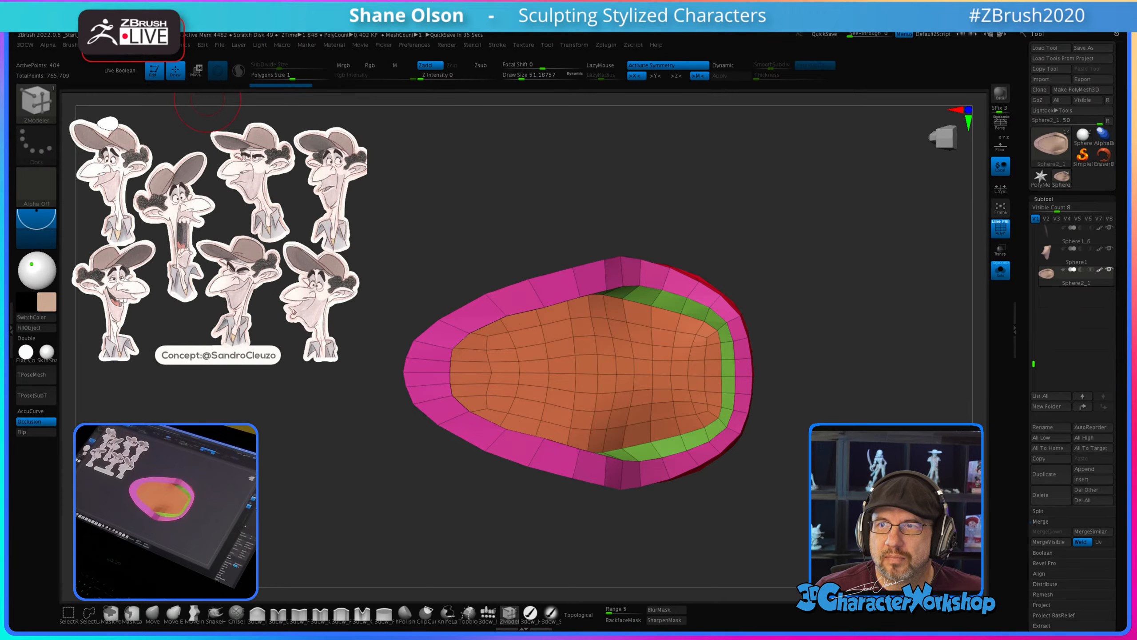
Step: Switch to the web browser and examine example images of colour-coded 3D Character Workshop block-outs on Pinterest
{"action": "left_click_drag", "start_coordinate": [985, 0], "coordinate": [812, 35]}
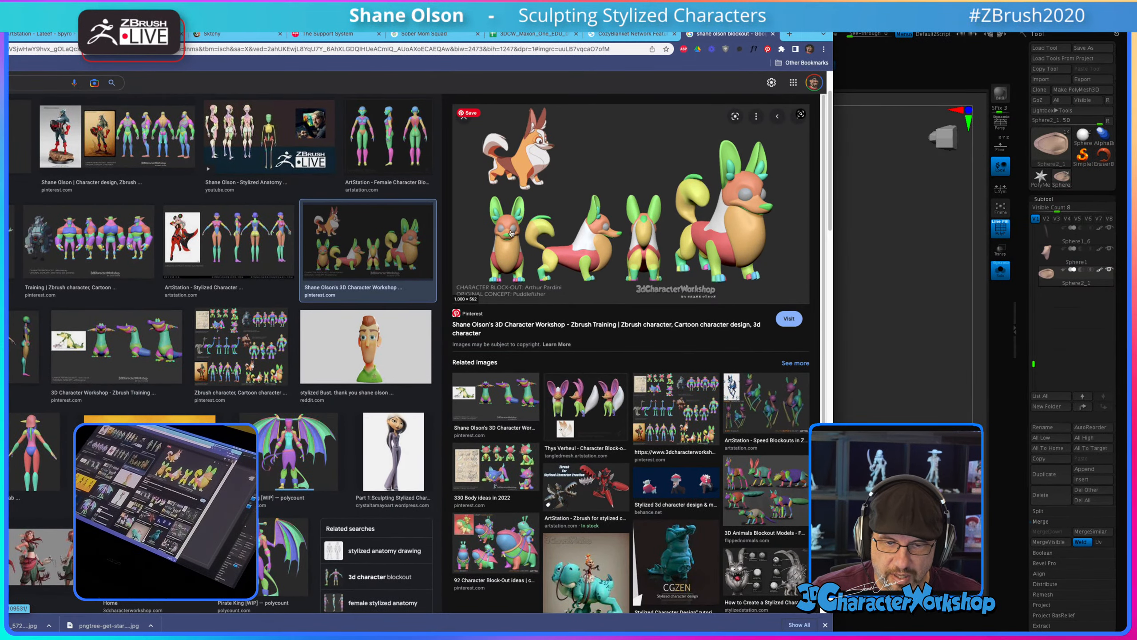
{"action": "left_click", "coordinate": [587, 265]}
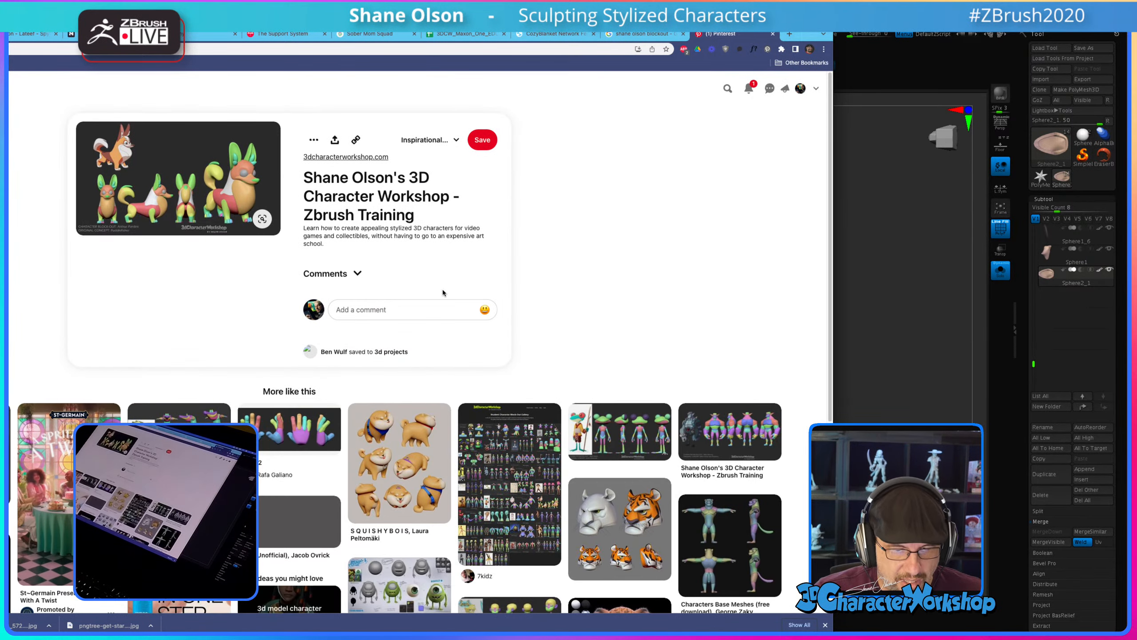
{"action": "double_click", "coordinate": [800, 36]}
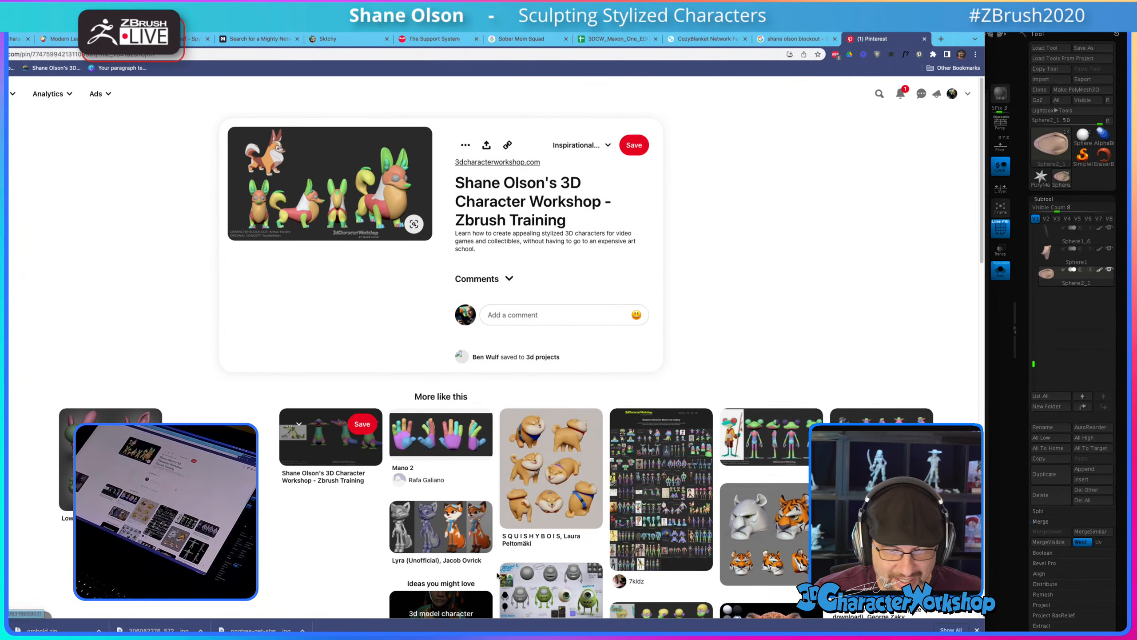
{"action": "left_click", "coordinate": [659, 491]}
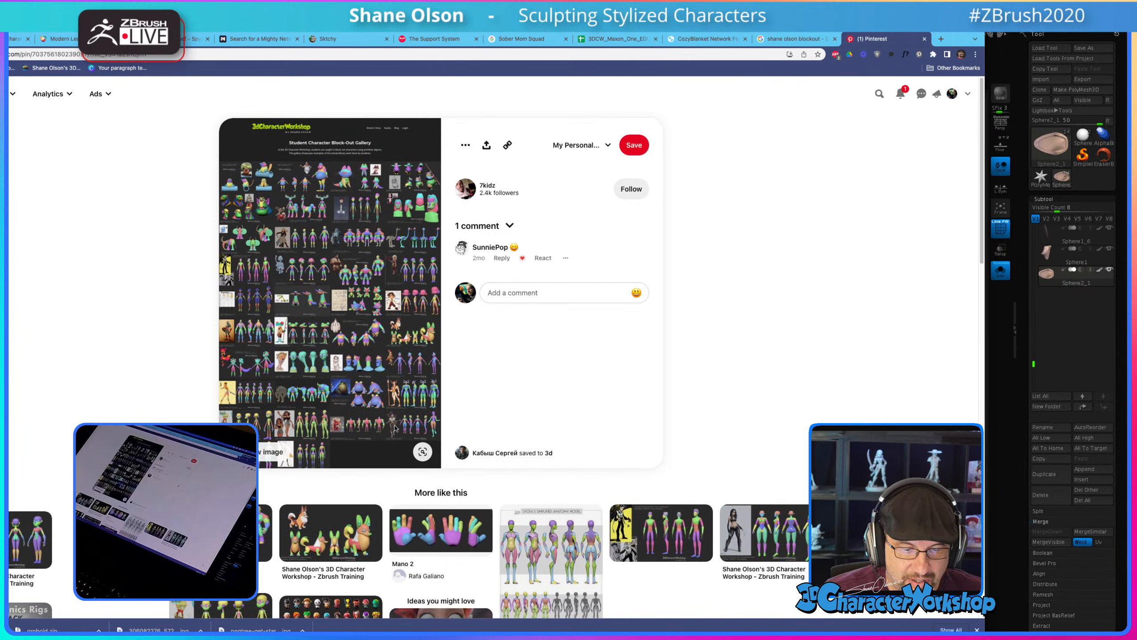
{"action": "scroll", "coordinate": [354, 384], "scroll_direction": "down", "scroll_amount": 3}
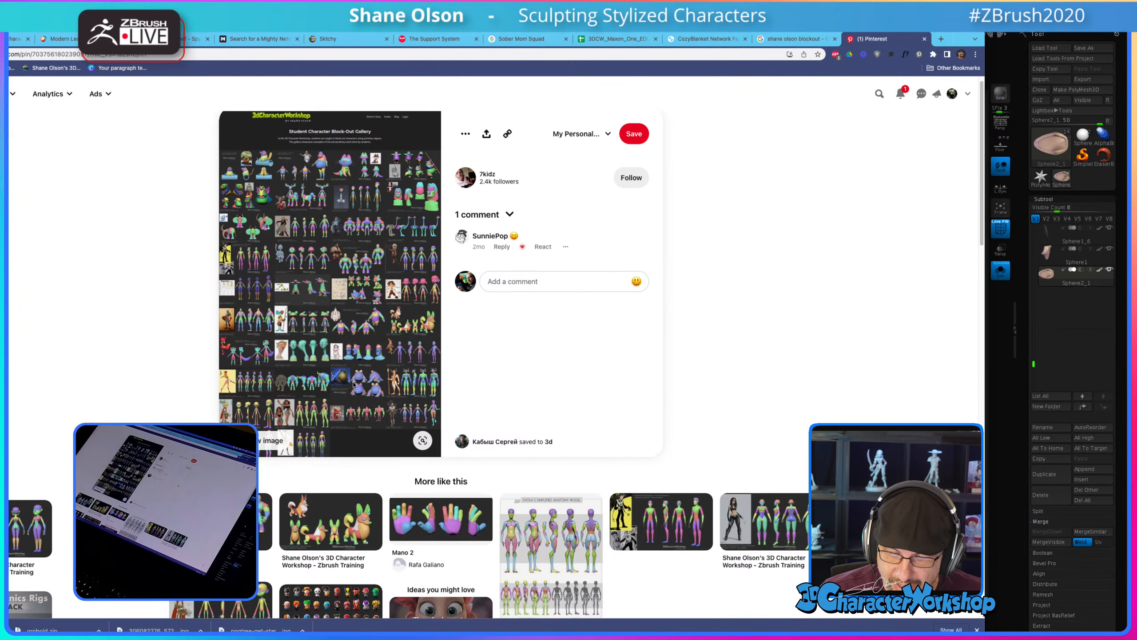
{"action": "scroll", "coordinate": [363, 402], "scroll_direction": "up", "scroll_amount": 2}
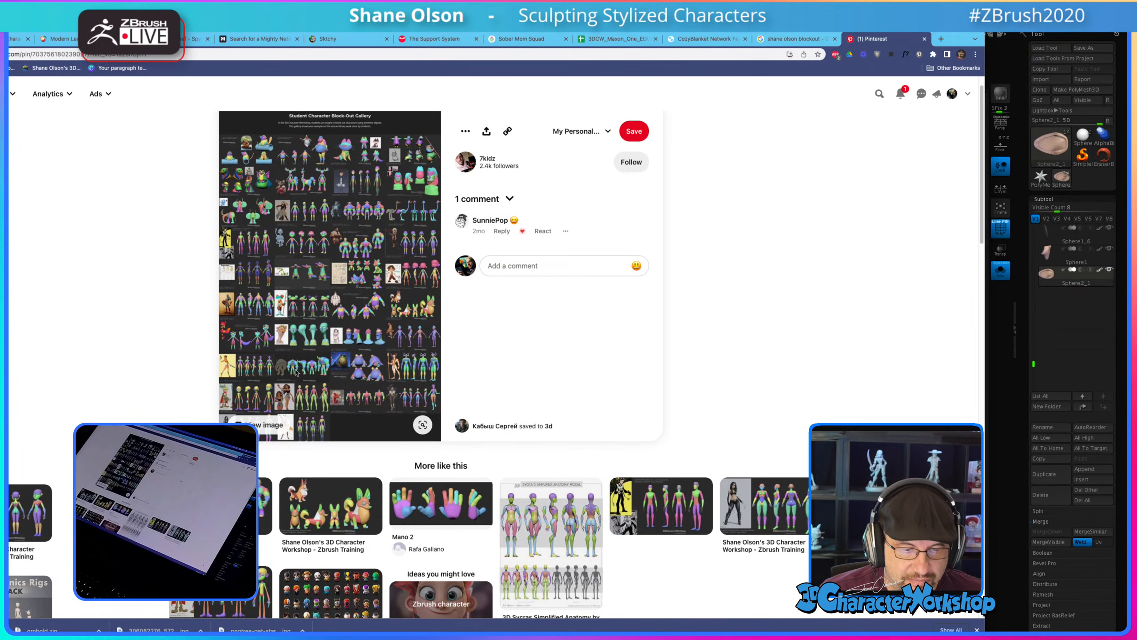
{"action": "left_click", "coordinate": [924, 39]}
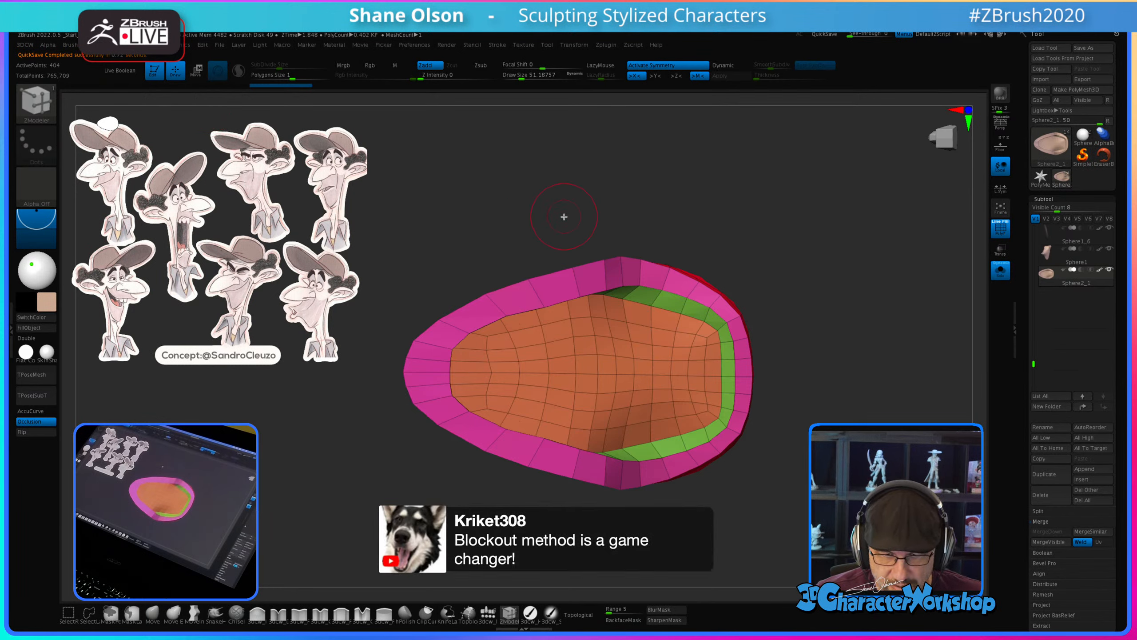
{"action": "left_click_drag", "start_coordinate": [753, 520], "coordinate": [668, 522]}
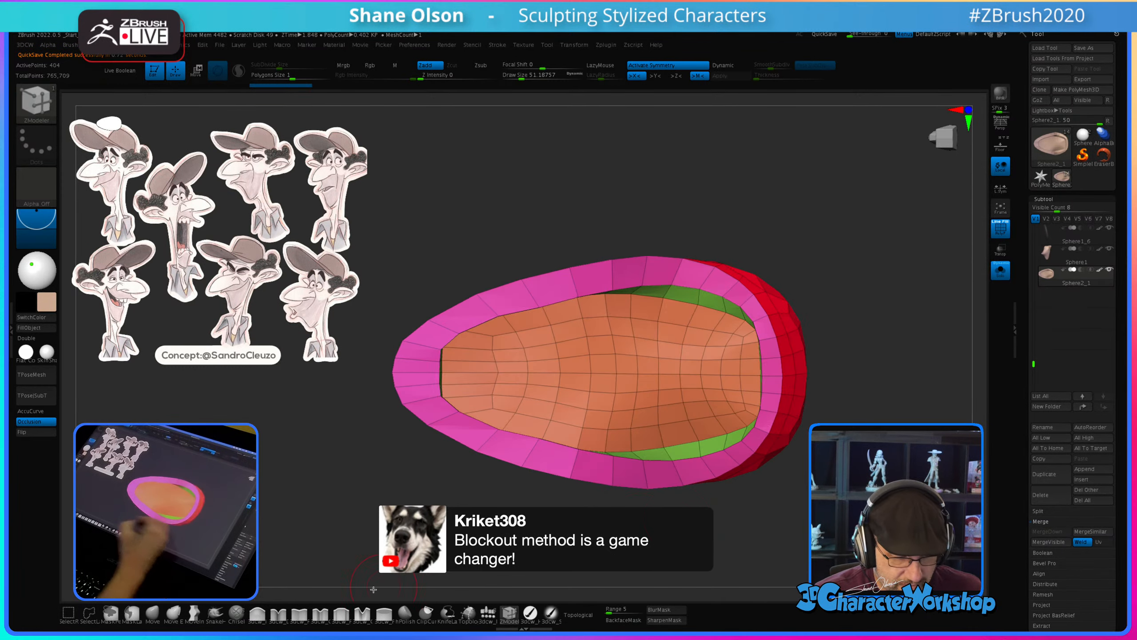
Step: Reshape the inner walls of the upper mouth piece's hollow with the Move brush at a draw size of about 51
{"action": "left_click", "coordinate": [156, 614]}
{"action": "left_click_drag", "start_coordinate": [528, 472], "coordinate": [486, 465]}
{"action": "left_click_drag", "start_coordinate": [525, 357], "coordinate": [518, 351]}
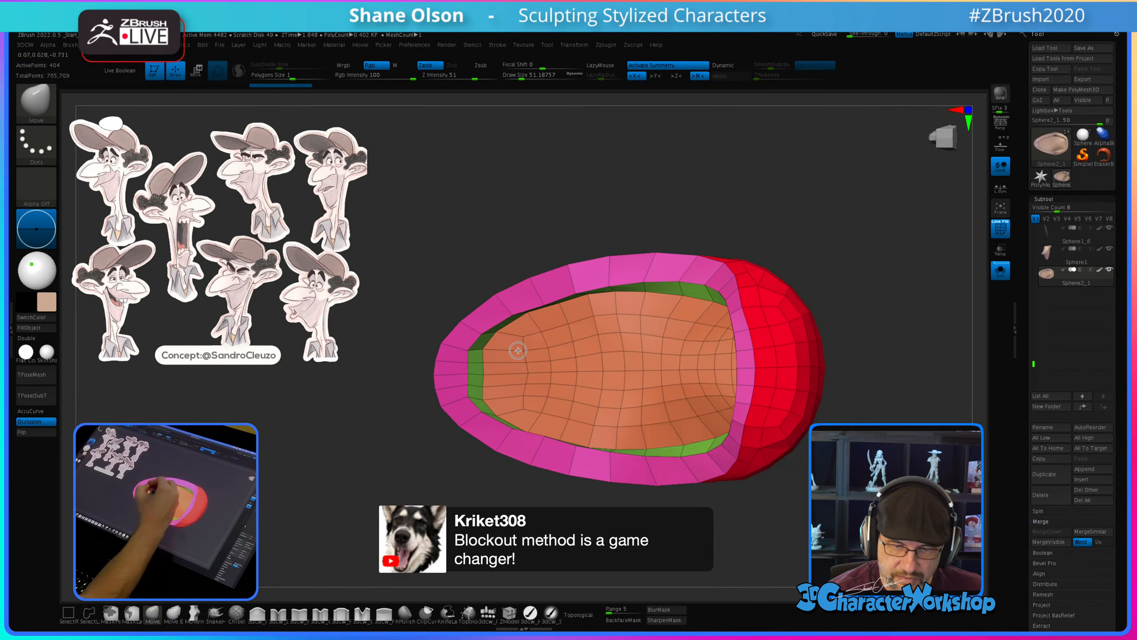
{"action": "right_click_drag", "start_coordinate": [518, 350], "coordinate": [522, 354]}
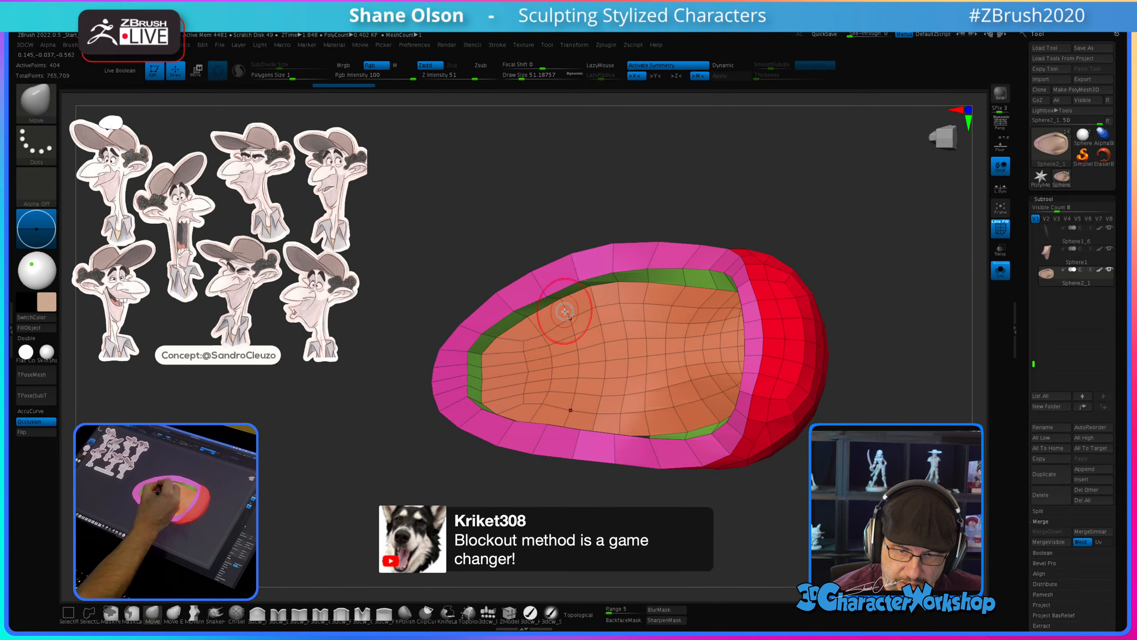
{"action": "right_click_drag", "start_coordinate": [609, 316], "coordinate": [590, 321]}
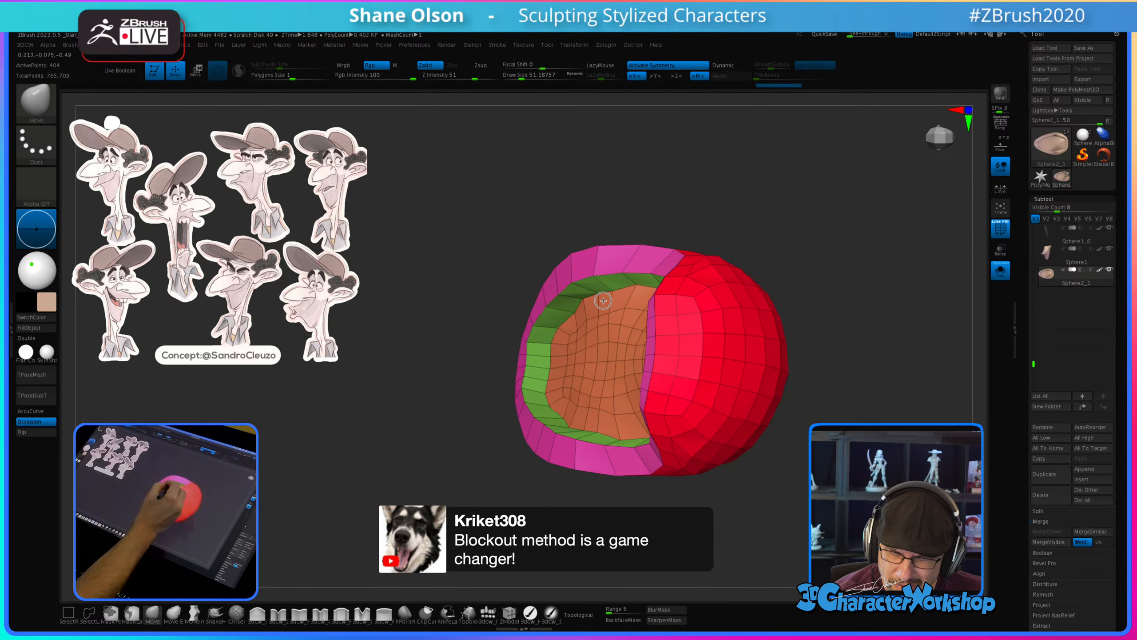
{"action": "right_click_drag", "start_coordinate": [577, 359], "coordinate": [548, 354]}
Step: Refine the upper hollow's floor and side walls with the Move brush at draw sizes of about 65 and 54
{"action": "key", "text": "s"}
{"action": "mouse_move", "coordinate": [529, 369]}
{"action": "left_mouse_down"}
{"action": "mouse_move", "coordinate": [543, 363]}
{"action": "mouse_move", "coordinate": [529, 367]}
{"action": "left_mouse_up"}
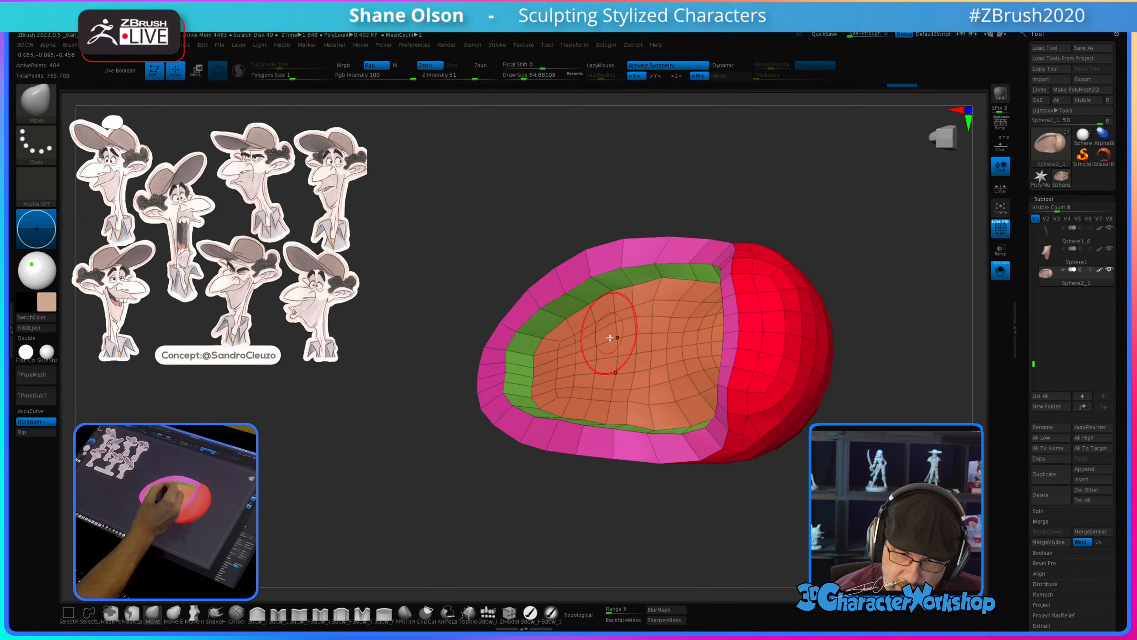
{"action": "mouse_move", "coordinate": [610, 338]}
{"action": "right_mouse_down"}
{"action": "mouse_move", "coordinate": [638, 359]}
{"action": "mouse_move", "coordinate": [602, 370]}
{"action": "right_mouse_up"}
{"action": "left_click_drag", "start_coordinate": [610, 376], "coordinate": [623, 388]}
{"action": "right_click_drag", "start_coordinate": [622, 392], "coordinate": [634, 324]}
{"action": "key", "text": "s"}
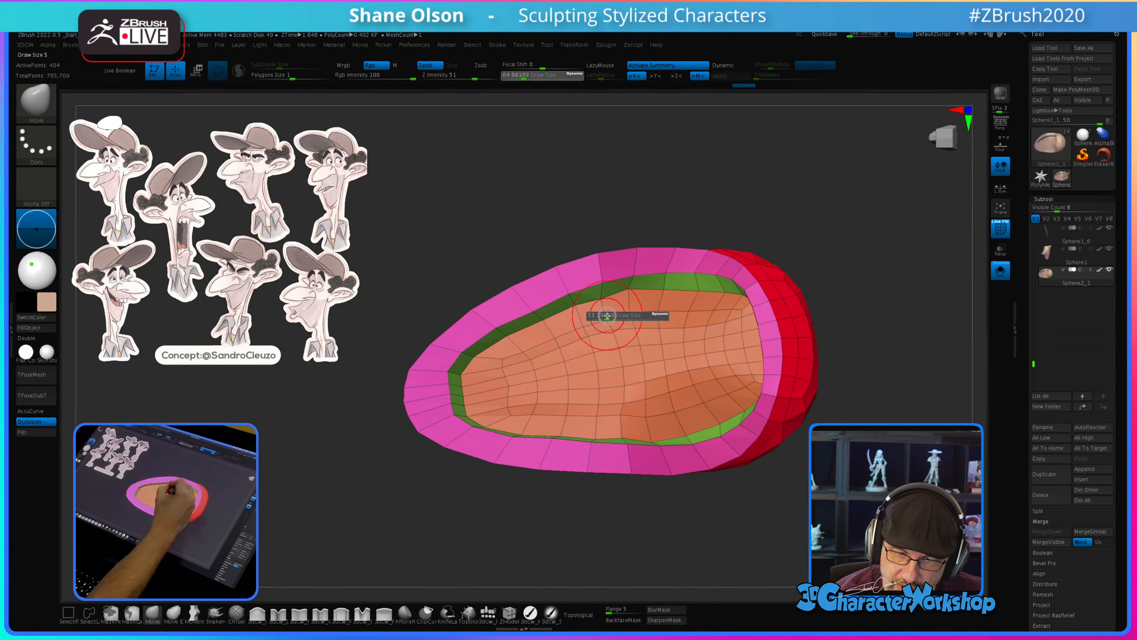
{"action": "left_click_drag", "start_coordinate": [609, 317], "coordinate": [606, 318]}
{"action": "right_click_drag", "start_coordinate": [633, 369], "coordinate": [637, 364]}
{"action": "left_click_drag", "start_coordinate": [626, 299], "coordinate": [628, 304]}
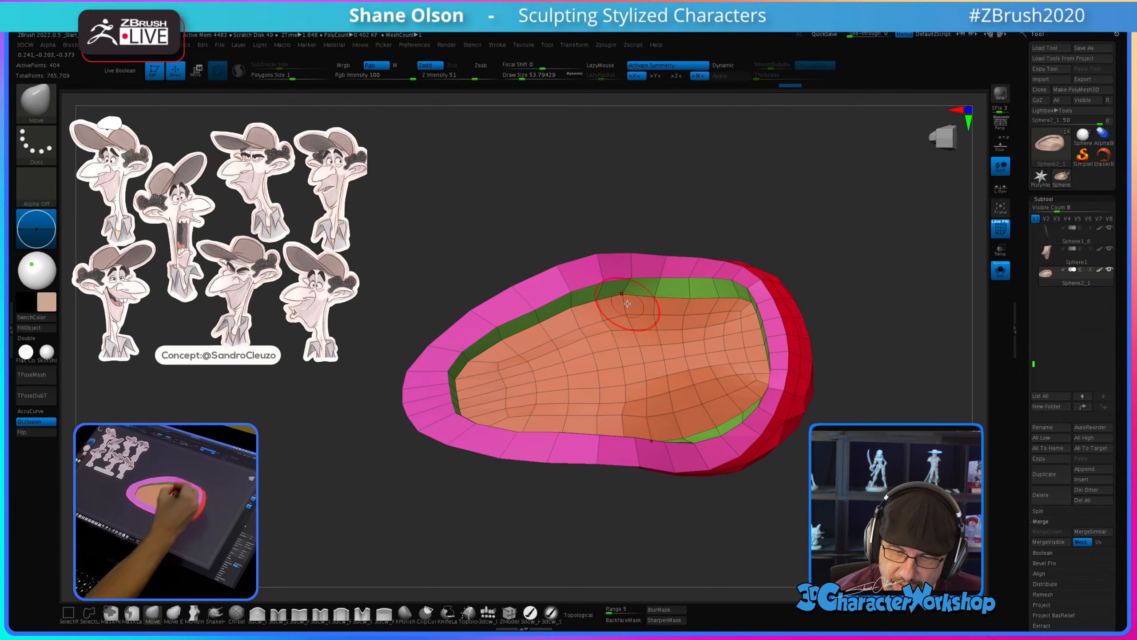
Step: Smooth the floor of the upper mouth piece's hollow from its narrow end to its wide end
{"action": "mouse_move", "coordinate": [650, 377]}
{"action": "right_mouse_down"}
{"action": "mouse_move", "coordinate": [655, 399]}
{"action": "mouse_move", "coordinate": [655, 376]}
{"action": "mouse_move", "coordinate": [631, 386]}
{"action": "mouse_move", "coordinate": [586, 371]}
{"action": "mouse_move", "coordinate": [605, 371]}
{"action": "right_mouse_up"}
{"action": "left_click_drag", "start_coordinate": [550, 371], "coordinate": [544, 361], "text": "shift"}
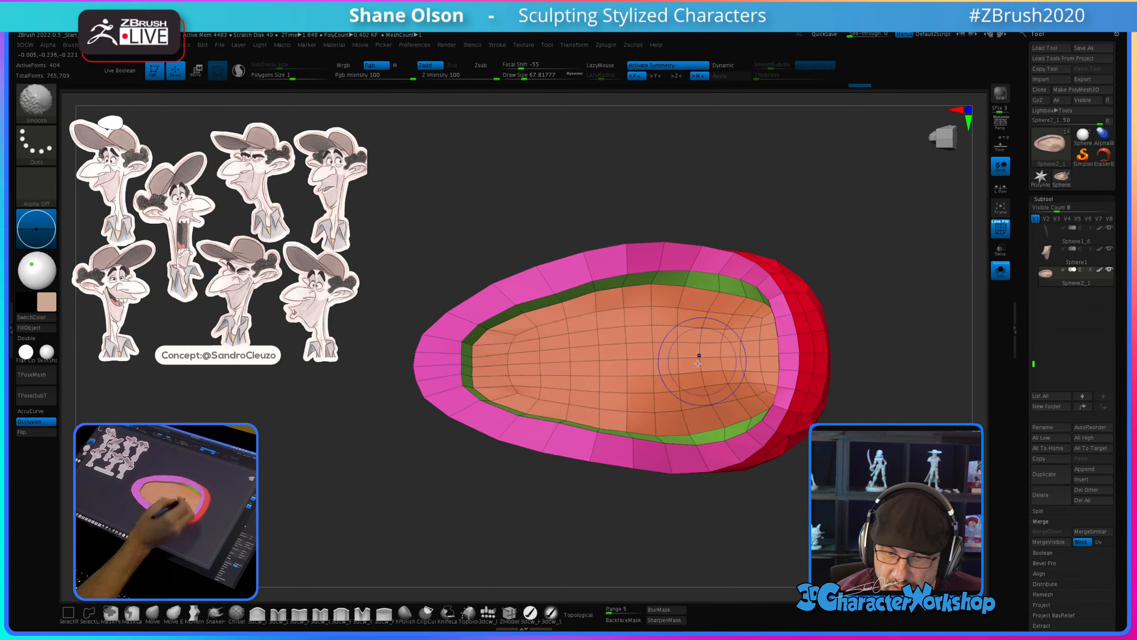
{"action": "right_click_drag", "start_coordinate": [686, 366], "coordinate": [667, 368]}
{"action": "mouse_move", "coordinate": [677, 388]}
{"action": "left_mouse_down", "text": "shift"}
{"action": "mouse_move", "coordinate": [711, 333]}
{"action": "mouse_move", "coordinate": [717, 358]}
{"action": "left_mouse_up", "text": "shift"}
{"action": "mouse_move", "coordinate": [660, 369]}
{"action": "right_mouse_down"}
{"action": "mouse_move", "coordinate": [630, 362]}
{"action": "mouse_move", "coordinate": [641, 381]}
{"action": "right_mouse_up"}
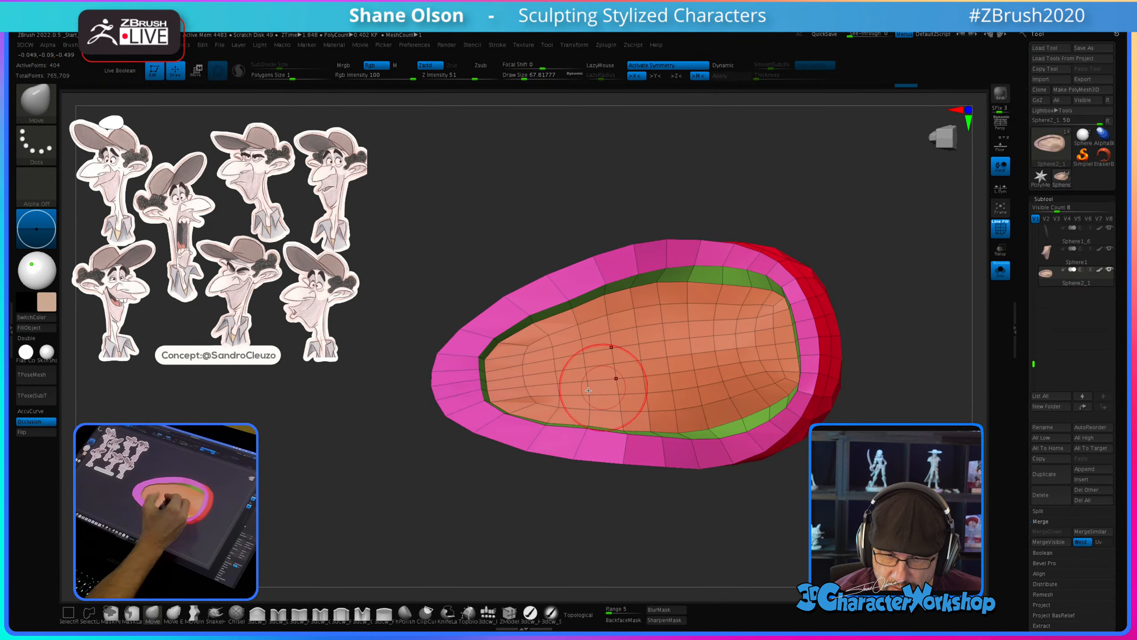
Step: Adjust the inner rim at the hollow's narrow end with the Move brush at a draw size of about 46, and turn on dynamic subdivision
{"action": "key", "text": "s"}
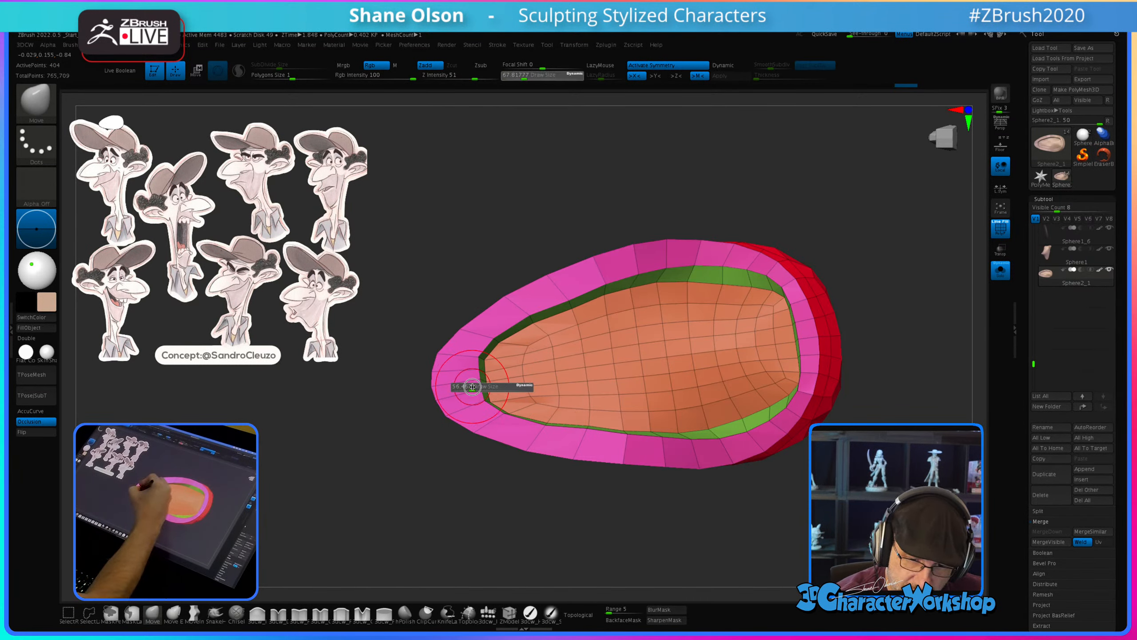
{"action": "left_click_drag", "start_coordinate": [481, 386], "coordinate": [475, 382]}
{"action": "left_click_drag", "start_coordinate": [494, 385], "coordinate": [492, 385]}
{"action": "mouse_move", "coordinate": [492, 386]}
{"action": "left_mouse_down"}
{"action": "mouse_move", "coordinate": [480, 389]}
{"action": "mouse_move", "coordinate": [485, 365]}
{"action": "left_mouse_up"}
{"action": "mouse_move", "coordinate": [519, 365]}
{"action": "right_mouse_down"}
{"action": "mouse_move", "coordinate": [545, 364]}
{"action": "mouse_move", "coordinate": [756, 525]}
{"action": "mouse_move", "coordinate": [756, 490]}
{"action": "mouse_move", "coordinate": [736, 495]}
{"action": "right_mouse_up"}
{"action": "key", "text": "d"}
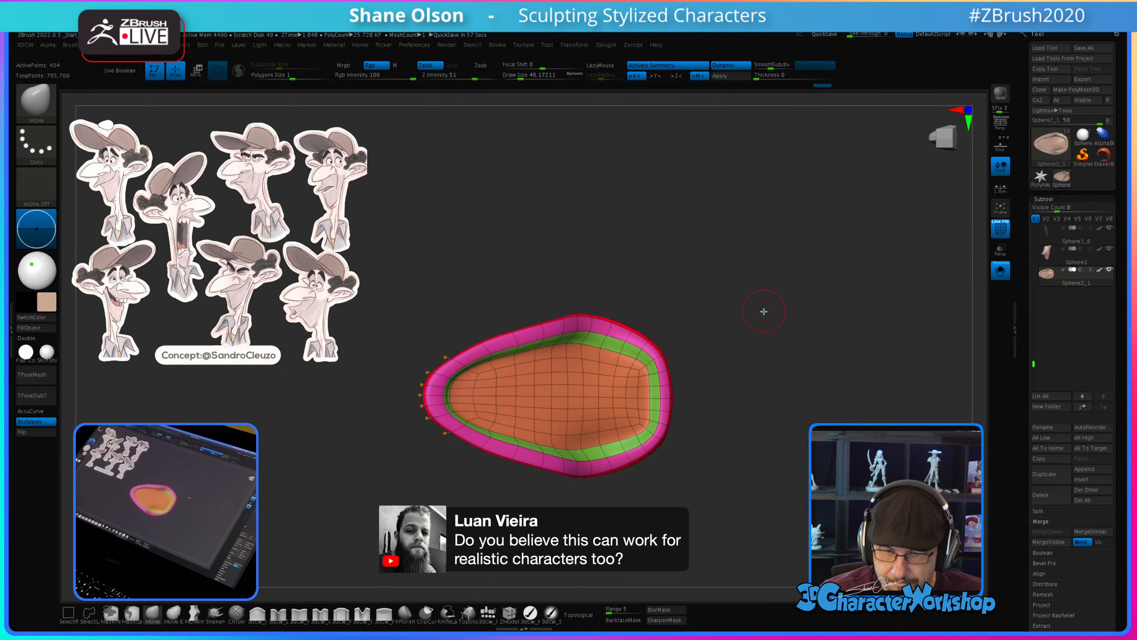
Step: Bring back the whole character around the upper mouth piece and hide the polyframe
{"action": "right_click_drag", "start_coordinate": [764, 311], "coordinate": [1025, 265]}
{"action": "left_click", "coordinate": [1001, 271]}
{"action": "right_click_drag", "start_coordinate": [627, 269], "coordinate": [399, 299]}
{"action": "right_click_drag", "start_coordinate": [392, 237], "coordinate": [783, 460]}
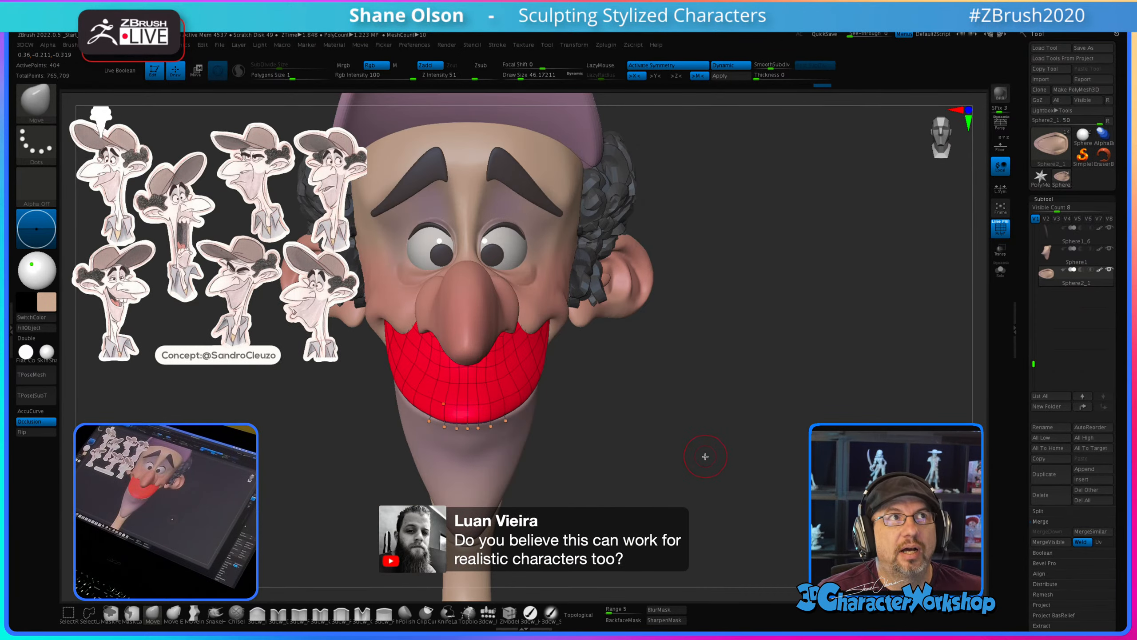
{"action": "right_click_drag", "start_coordinate": [688, 465], "coordinate": [738, 428]}
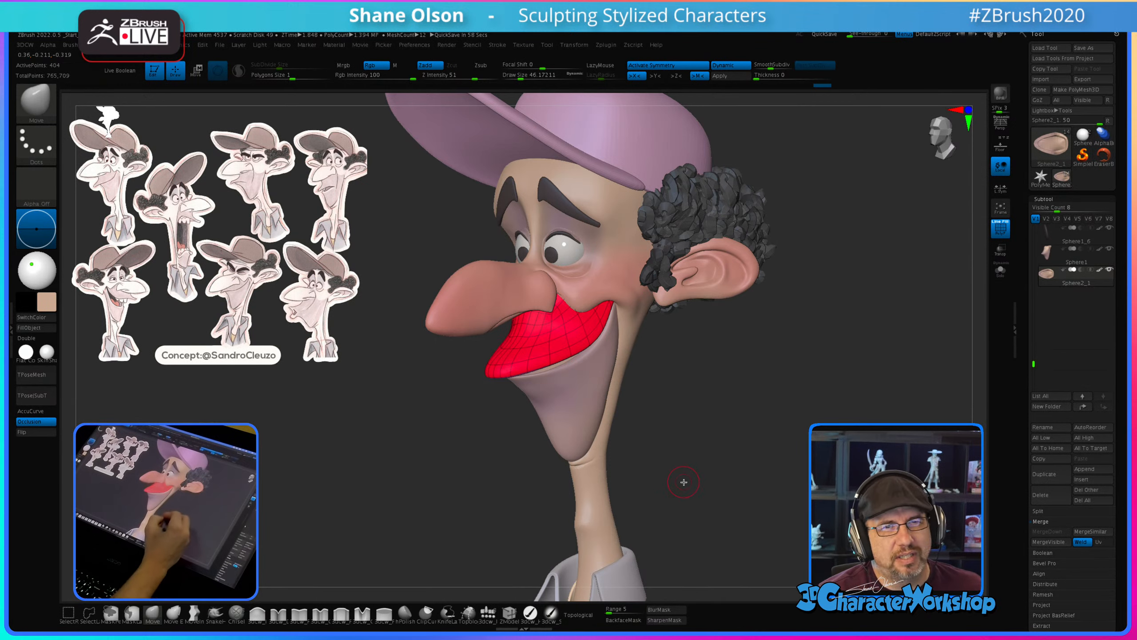
{"action": "mouse_move", "coordinate": [707, 447]}
{"action": "left_mouse_down"}
{"action": "mouse_move", "coordinate": [691, 432]}
{"action": "mouse_move", "coordinate": [686, 457]}
{"action": "left_mouse_up"}
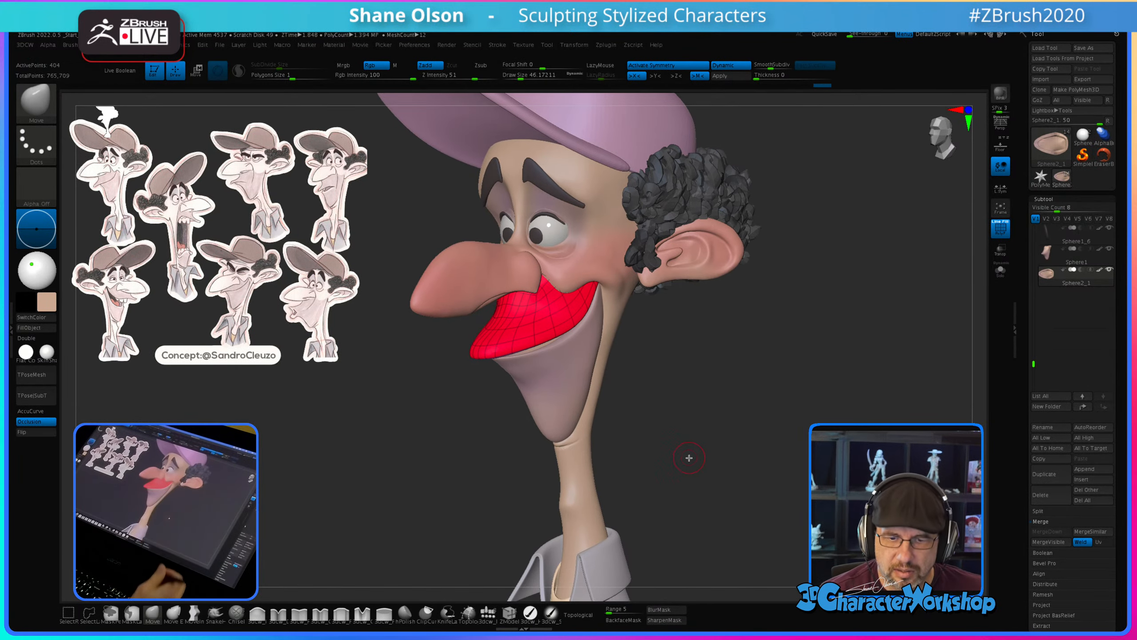
{"action": "key", "text": "shift+f"}
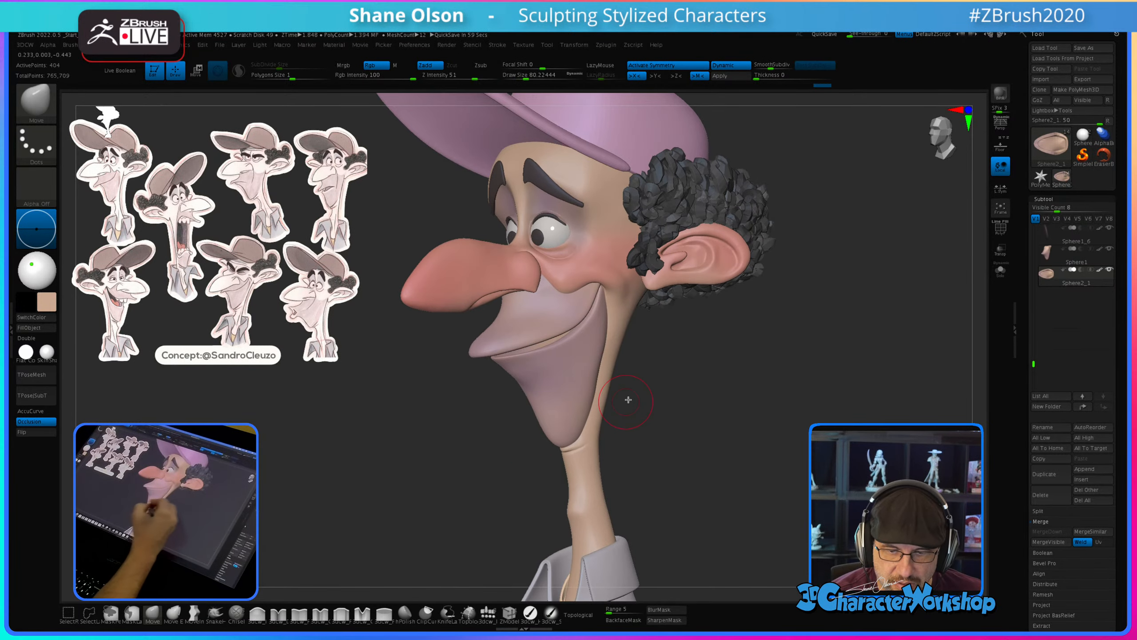
Step: Select the lower mouth piece, isolate it and show its polyframe
{"action": "mouse_move", "coordinate": [635, 401]}
{"action": "left_mouse_down"}
{"action": "mouse_move", "coordinate": [612, 390]}
{"action": "mouse_move", "coordinate": [515, 444]}
{"action": "mouse_move", "coordinate": [515, 463]}
{"action": "mouse_move", "coordinate": [524, 448]}
{"action": "left_mouse_up"}
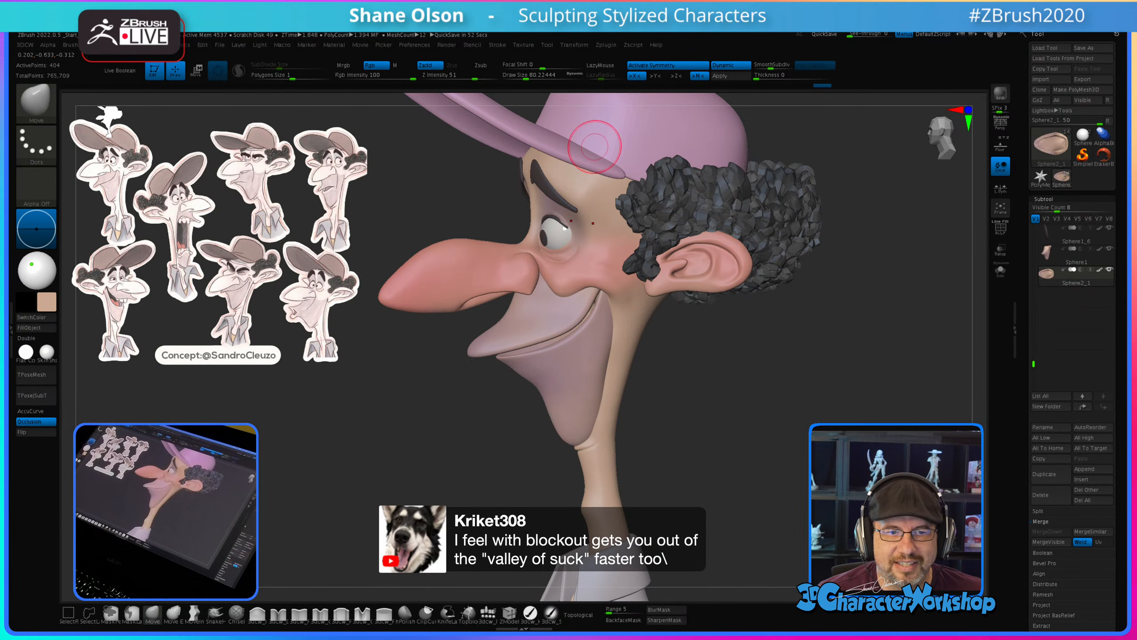
{"action": "mouse_move", "coordinate": [767, 405]}
{"action": "left_mouse_down"}
{"action": "mouse_move", "coordinate": [757, 392]}
{"action": "mouse_move", "coordinate": [755, 416]}
{"action": "left_mouse_up"}
{"action": "left_click_drag", "start_coordinate": [458, 460], "coordinate": [459, 440]}
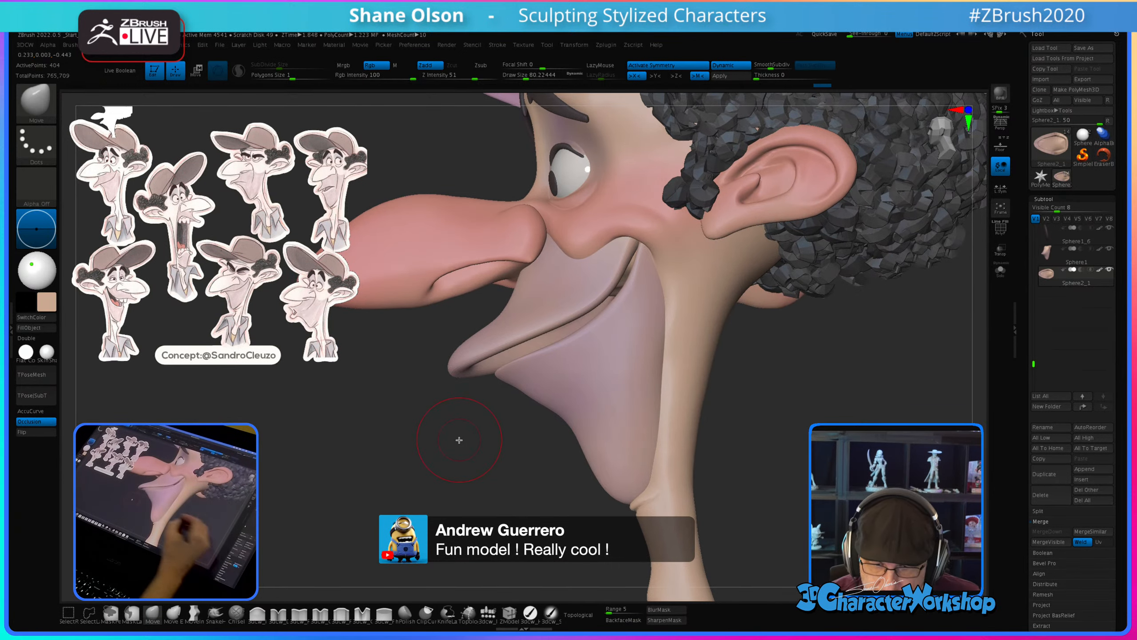
{"action": "left_click_drag", "start_coordinate": [631, 497], "coordinate": [616, 530]}
{"action": "left_click", "coordinate": [609, 416], "text": "alt"}
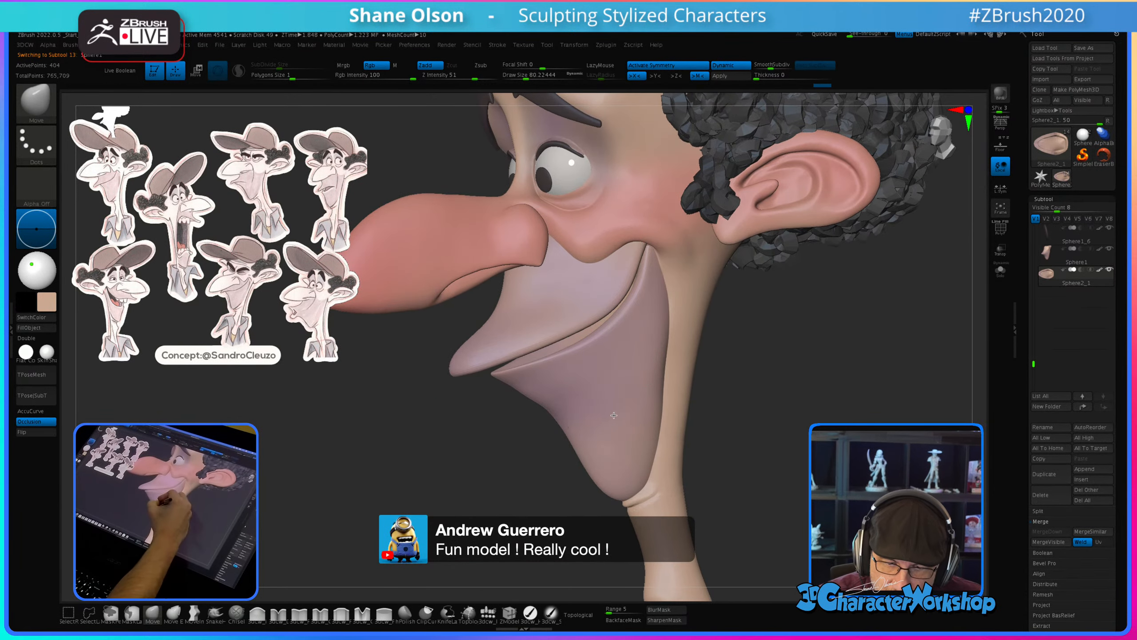
{"action": "left_click", "coordinate": [1001, 270]}
{"action": "left_click_drag", "start_coordinate": [955, 302], "coordinate": [728, 432]}
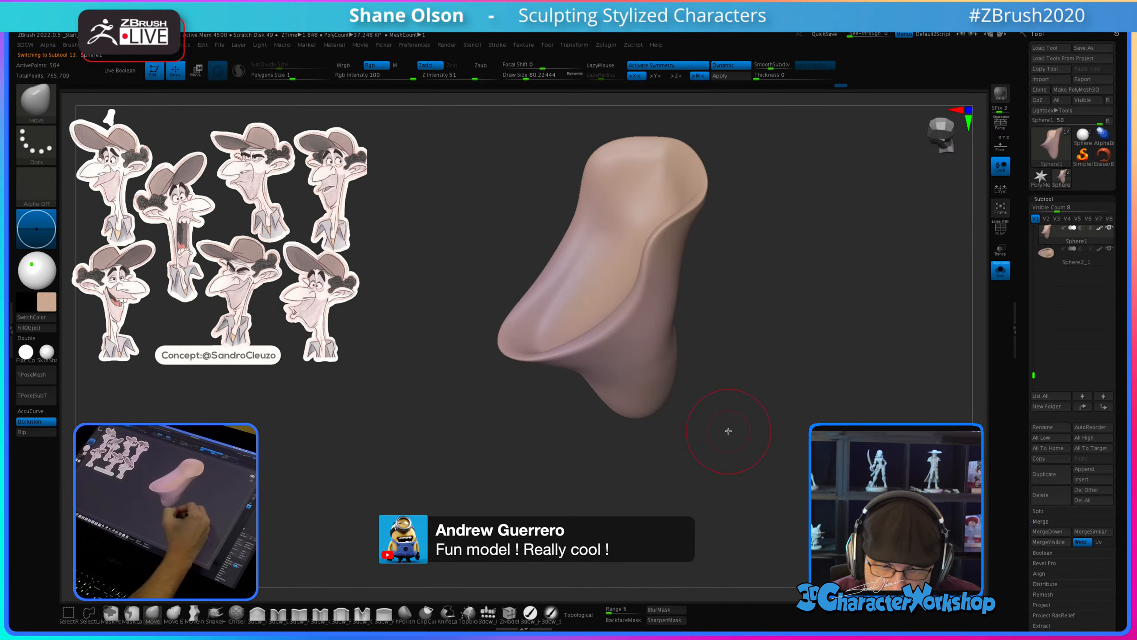
{"action": "key", "text": "shift+f"}
{"action": "mouse_move", "coordinate": [633, 458]}
{"action": "left_mouse_down", "text": "alt"}
{"action": "mouse_move", "coordinate": [586, 450]}
{"action": "mouse_move", "coordinate": [582, 470]}
{"action": "mouse_move", "coordinate": [604, 499]}
{"action": "mouse_move", "coordinate": [585, 494]}
{"action": "mouse_move", "coordinate": [575, 523]}
{"action": "mouse_move", "coordinate": [547, 447]}
{"action": "left_mouse_up", "text": "alt"}
Step: Reshape the lower mouth piece's front rim with the Move brush at a draw size of about 27, checking it with dynamic subdivision
{"action": "key", "text": "s"}
{"action": "key", "text": "bracketleft"}
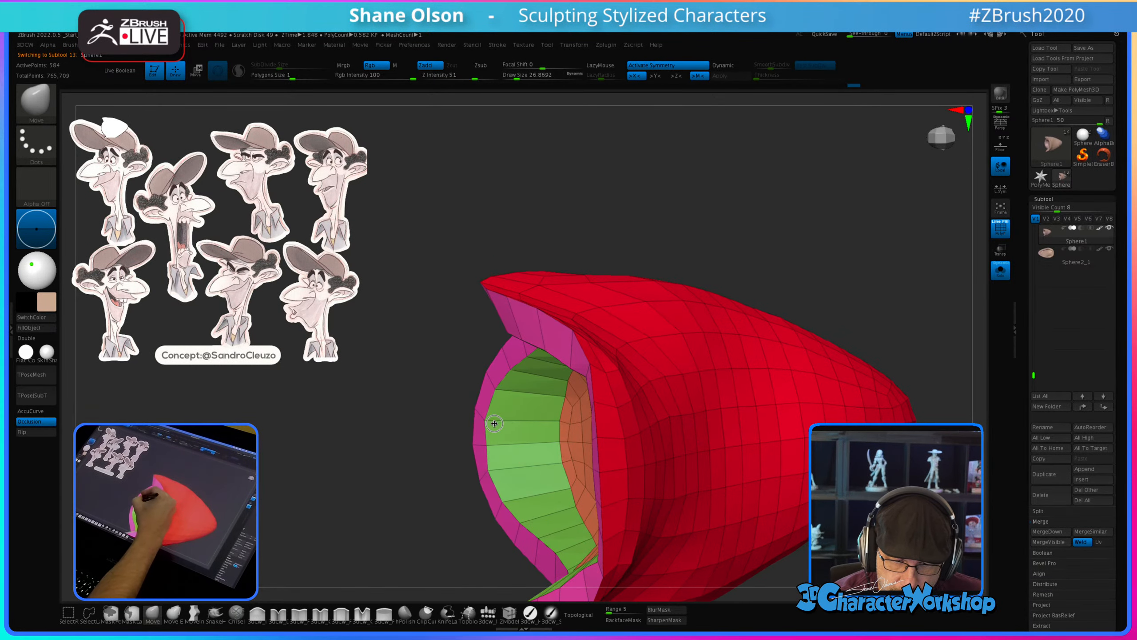
{"action": "left_click_drag", "start_coordinate": [496, 445], "coordinate": [493, 405]}
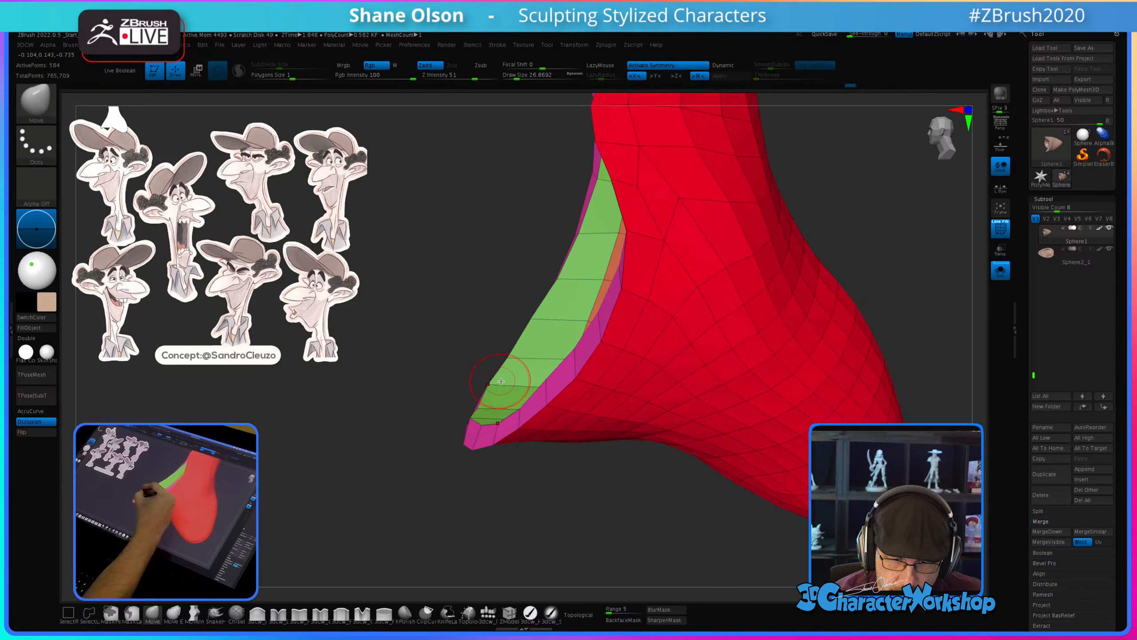
{"action": "left_click_drag", "start_coordinate": [502, 388], "coordinate": [493, 416]}
{"action": "right_click_drag", "start_coordinate": [495, 404], "coordinate": [531, 388]}
{"action": "key", "text": "d"}
{"action": "right_click_drag", "start_coordinate": [615, 376], "coordinate": [547, 422]}
{"action": "key", "text": "shift+d"}
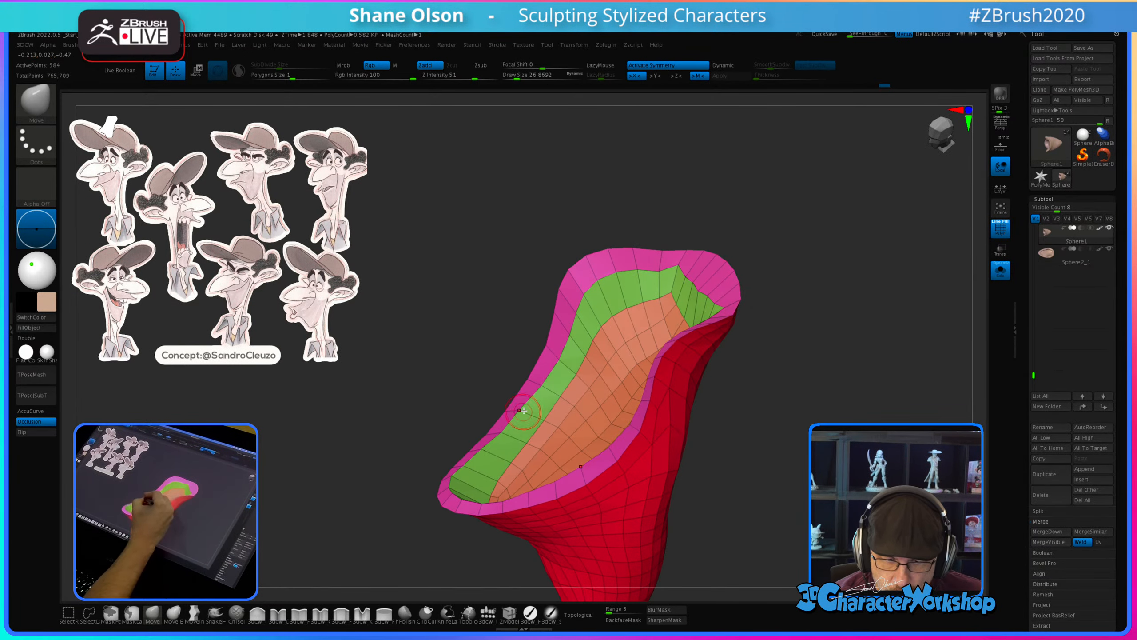
Step: Adjust the inner wall of the lower mouth piece's hollow with the Move brush at a draw size of about 35
{"action": "right_click_drag", "start_coordinate": [521, 459], "coordinate": [600, 366]}
{"action": "key", "text": "s"}
{"action": "left_click_drag", "start_coordinate": [543, 298], "coordinate": [545, 298]}
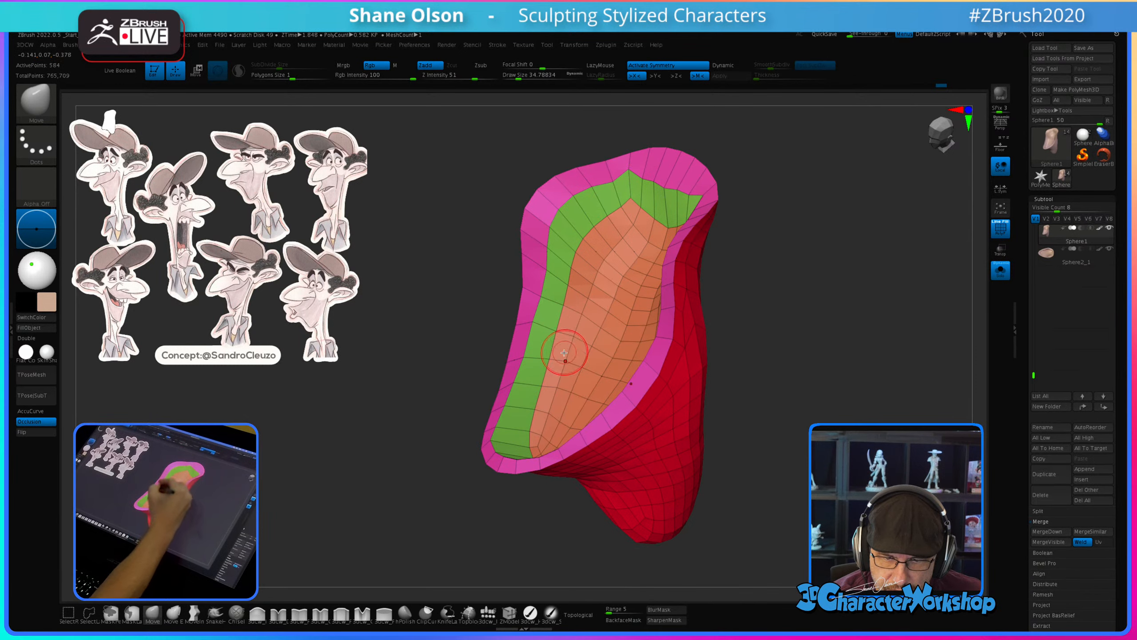
{"action": "right_click_drag", "start_coordinate": [564, 353], "coordinate": [558, 378]}
Step: Insert an edge loop around the lower mouth piece's hollow with ZModeler and turn on dynamic subdivision
{"action": "left_click", "coordinate": [510, 614]}
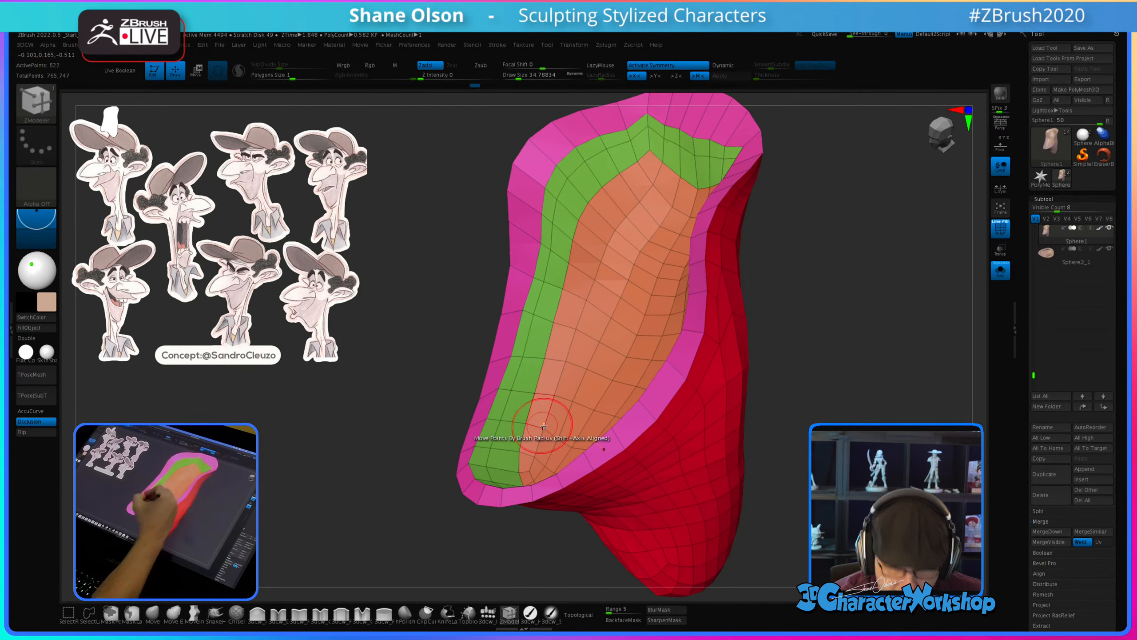
{"action": "key", "text": "d"}
{"action": "right_click_drag", "start_coordinate": [560, 415], "coordinate": [568, 543]}
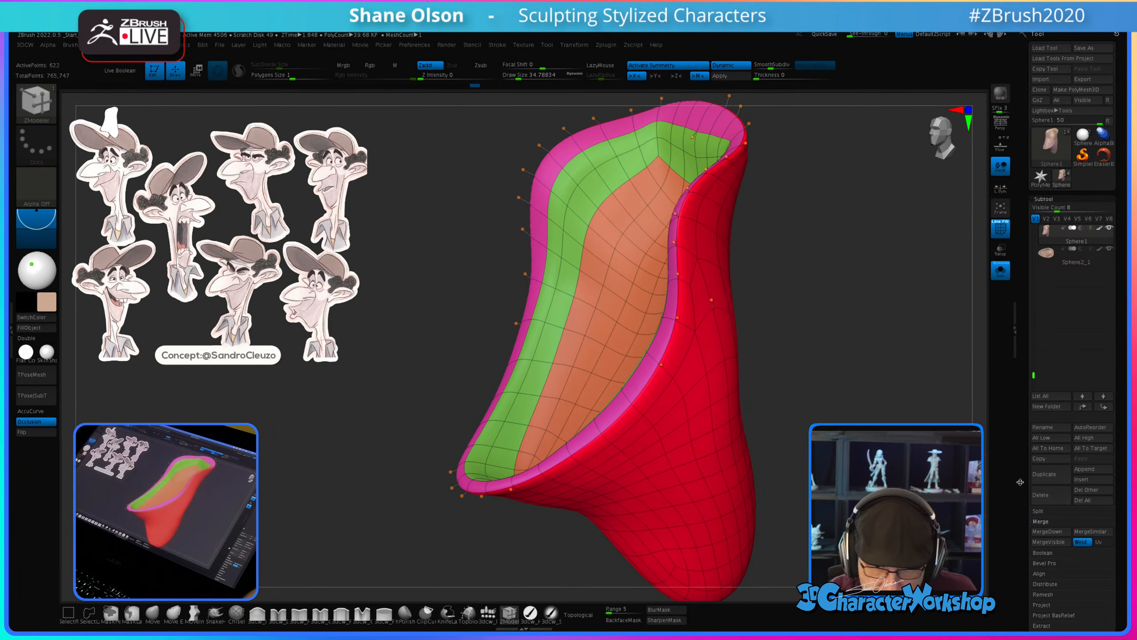
Step: Show the whole head again and hide the polyframe to view both mouth pieces in profile
{"action": "left_click", "coordinate": [1003, 272]}
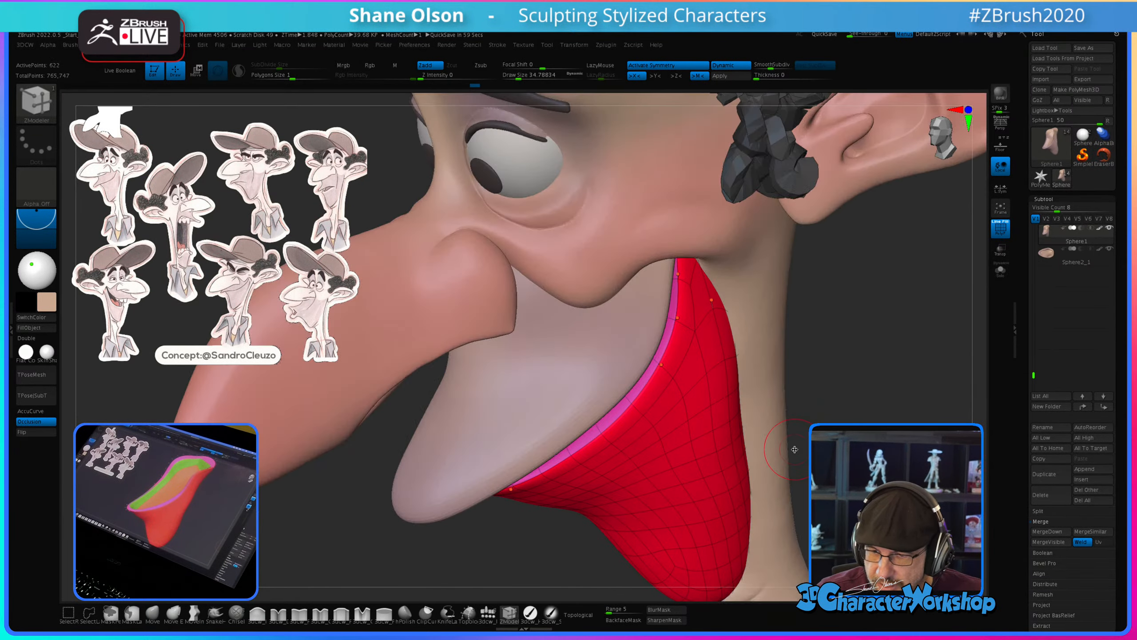
{"action": "right_click_drag", "start_coordinate": [805, 383], "coordinate": [761, 372]}
{"action": "key", "text": "shift+f"}
{"action": "right_click_drag", "start_coordinate": [455, 514], "coordinate": [550, 459]}
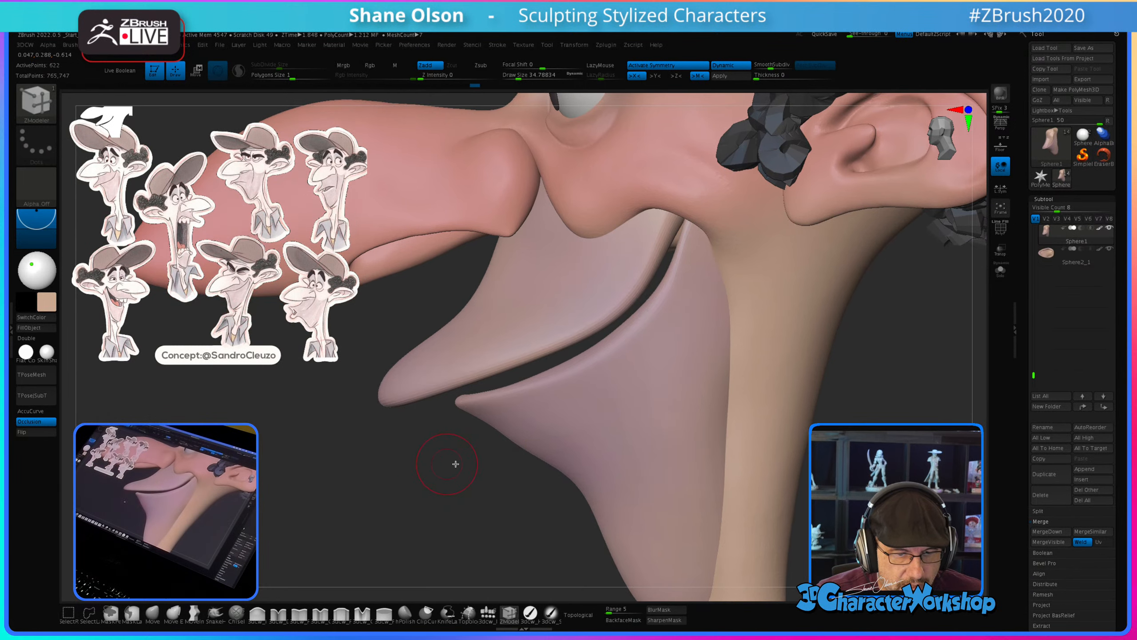
Step: Shape the underside profile of the lower mouth piece with the Move brush at a draw size of about 80
{"action": "left_click", "coordinate": [153, 614]}
{"action": "key", "text": "s"}
{"action": "left_click_drag", "start_coordinate": [401, 516], "coordinate": [423, 509]}
{"action": "key", "text": "s"}
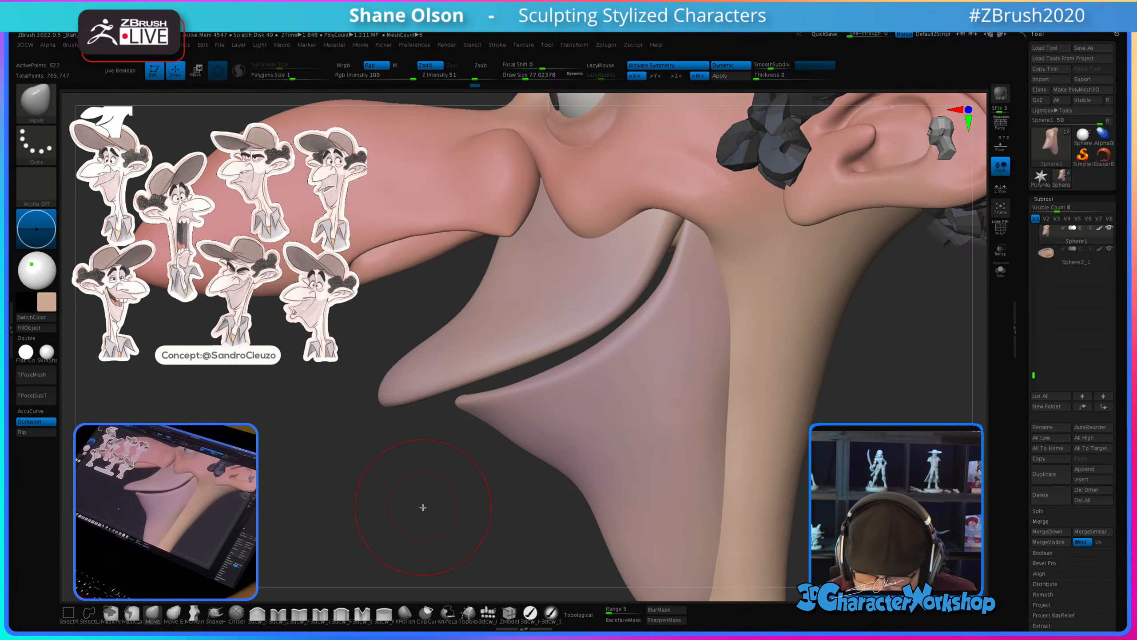
{"action": "left_click_drag", "start_coordinate": [550, 490], "coordinate": [544, 462], "text": "alt"}
{"action": "key", "text": "s"}
{"action": "left_click_drag", "start_coordinate": [525, 422], "coordinate": [536, 412]}
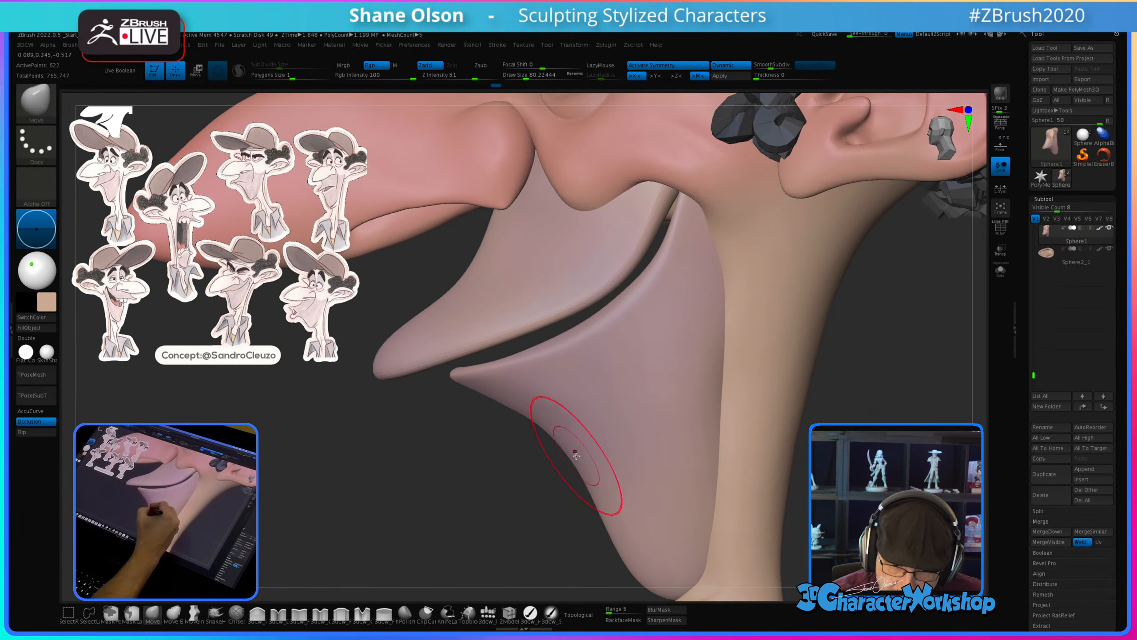
Step: Refine the curve between lower lip and chin with the Move brush at a draw size of about 70
{"action": "key", "text": "s"}
{"action": "left_click_drag", "start_coordinate": [548, 465], "coordinate": [532, 485]}
{"action": "key", "text": "s"}
{"action": "left_click_drag", "start_coordinate": [579, 412], "coordinate": [546, 408]}
{"action": "left_click_drag", "start_coordinate": [563, 513], "coordinate": [687, 440], "text": "alt"}
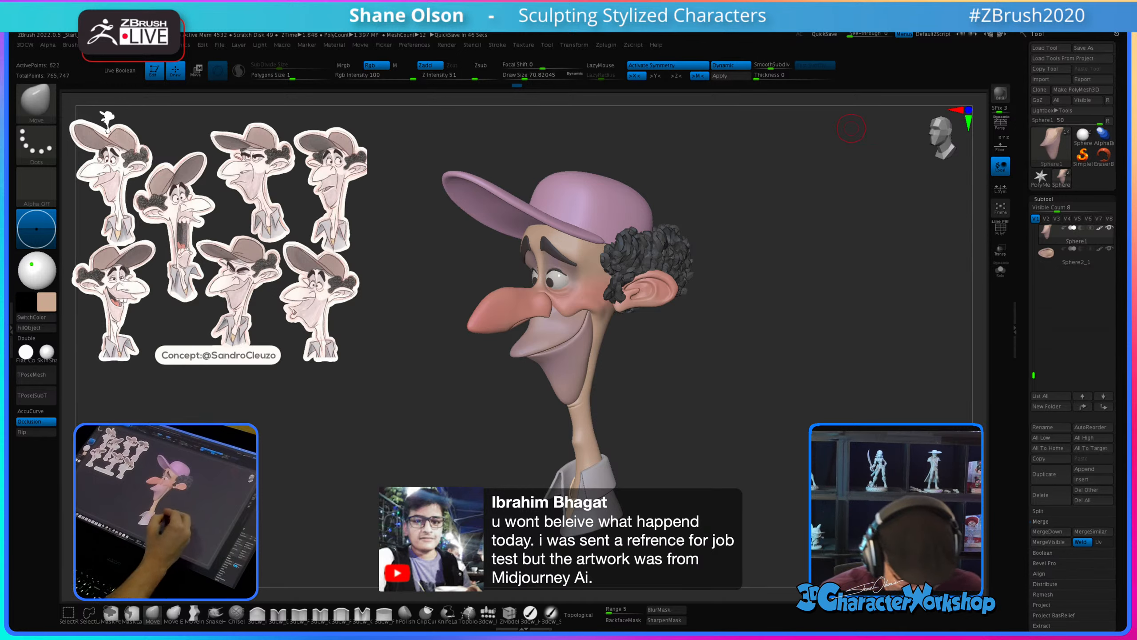
Step: Select the dark lash line above the eye, show its polyframe and fit its outer end to the eyeball with the Move brush
{"action": "mouse_move", "coordinate": [721, 444]}
{"action": "left_mouse_down"}
{"action": "mouse_move", "coordinate": [690, 444]}
{"action": "mouse_move", "coordinate": [703, 424]}
{"action": "mouse_move", "coordinate": [706, 437]}
{"action": "mouse_move", "coordinate": [698, 424]}
{"action": "mouse_move", "coordinate": [728, 439]}
{"action": "mouse_move", "coordinate": [739, 432]}
{"action": "mouse_move", "coordinate": [731, 481]}
{"action": "mouse_move", "coordinate": [723, 369]}
{"action": "mouse_move", "coordinate": [723, 492]}
{"action": "mouse_move", "coordinate": [692, 486]}
{"action": "left_mouse_up"}
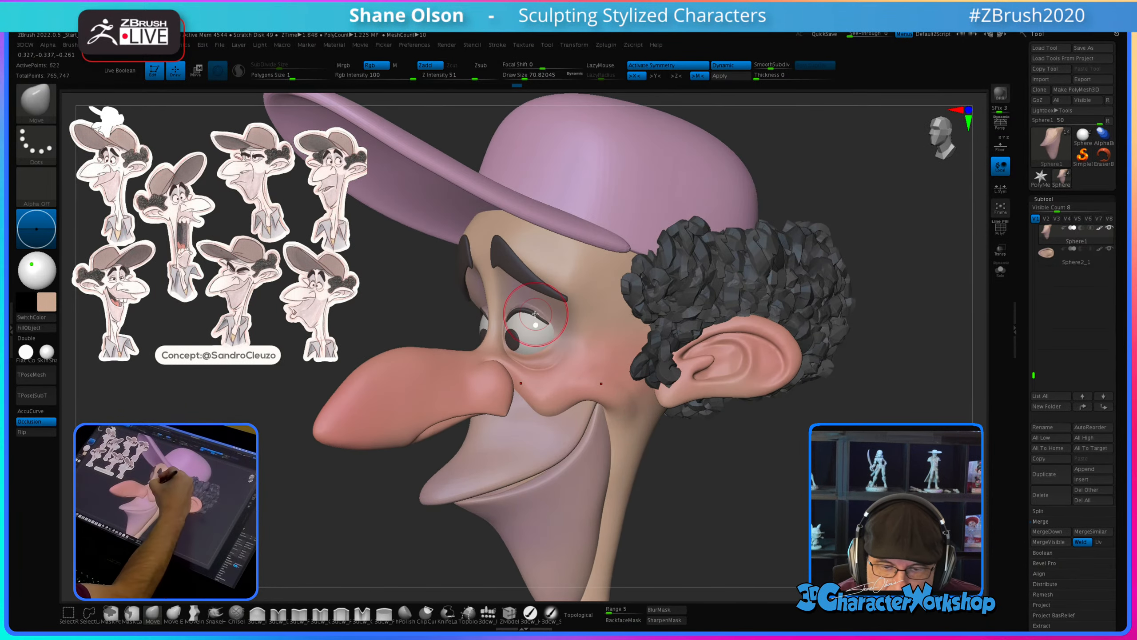
{"action": "mouse_move", "coordinate": [583, 335]}
{"action": "left_mouse_down", "text": "alt"}
{"action": "mouse_move", "coordinate": [567, 441]}
{"action": "mouse_move", "coordinate": [610, 315]}
{"action": "mouse_move", "coordinate": [566, 301]}
{"action": "mouse_move", "coordinate": [535, 265]}
{"action": "mouse_move", "coordinate": [522, 292]}
{"action": "left_mouse_up", "text": "alt"}
{"action": "key", "text": "shift+f"}
{"action": "key", "text": "s"}
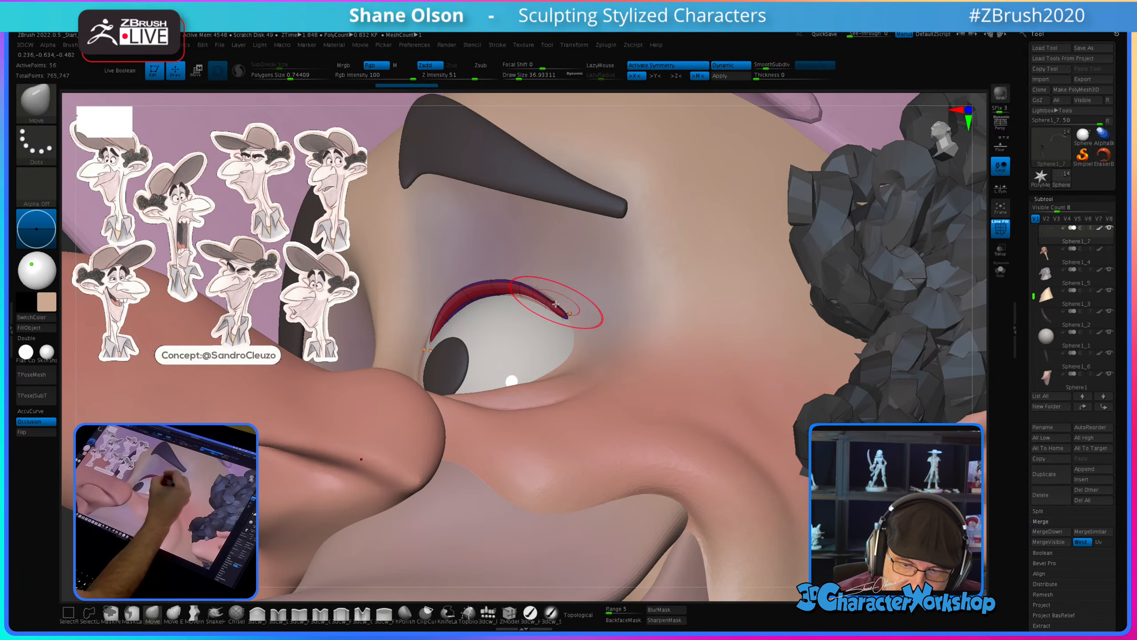
{"action": "left_click_drag", "start_coordinate": [556, 313], "coordinate": [539, 295]}
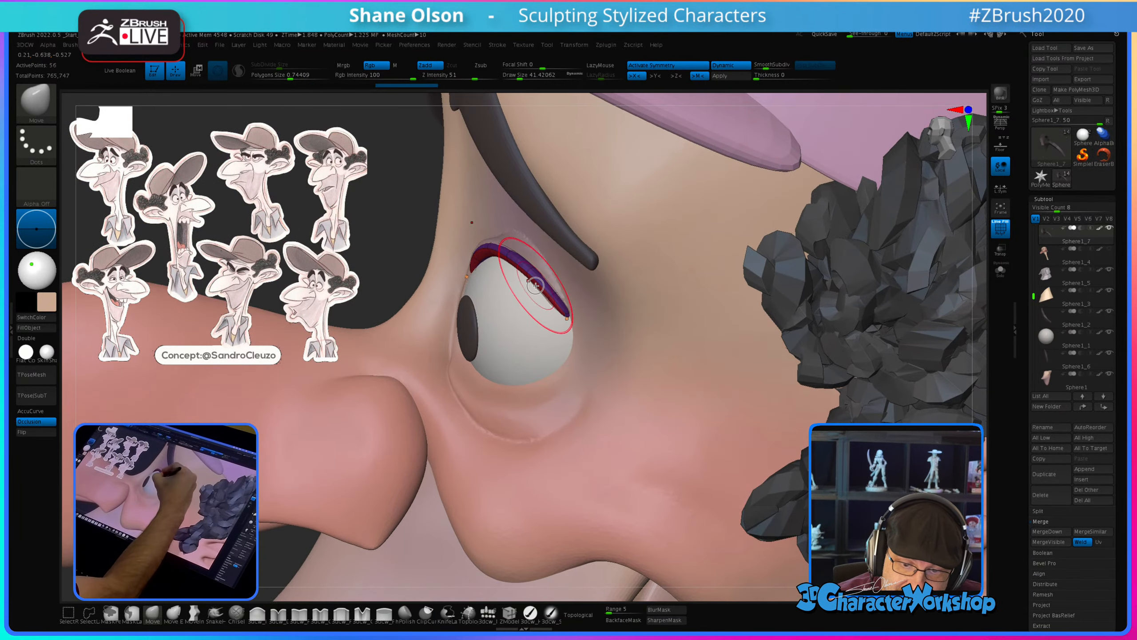
{"action": "right_click_drag", "start_coordinate": [533, 279], "coordinate": [547, 294]}
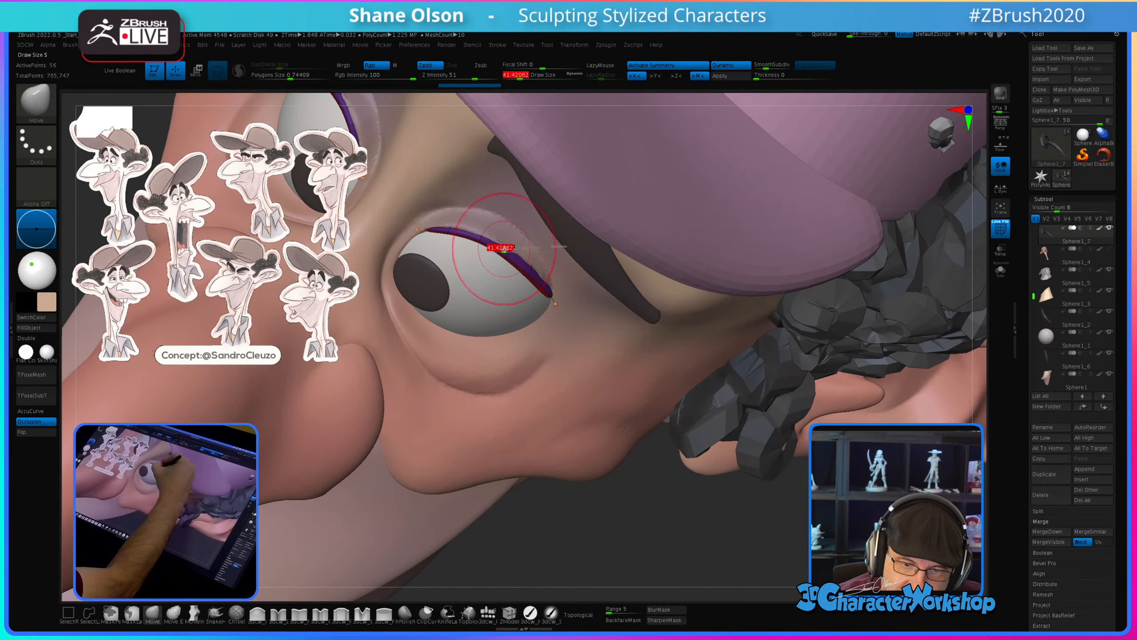
Step: Refine the arc of the upper lash line around the eyeball with the Move brush at a draw size of about 59
{"action": "key", "text": "s"}
{"action": "left_click_drag", "start_coordinate": [499, 246], "coordinate": [503, 240]}
{"action": "mouse_move", "coordinate": [503, 240]}
{"action": "right_mouse_down"}
{"action": "mouse_move", "coordinate": [473, 251]}
{"action": "mouse_move", "coordinate": [488, 287]}
{"action": "mouse_move", "coordinate": [501, 243]}
{"action": "mouse_move", "coordinate": [487, 245]}
{"action": "right_mouse_up"}
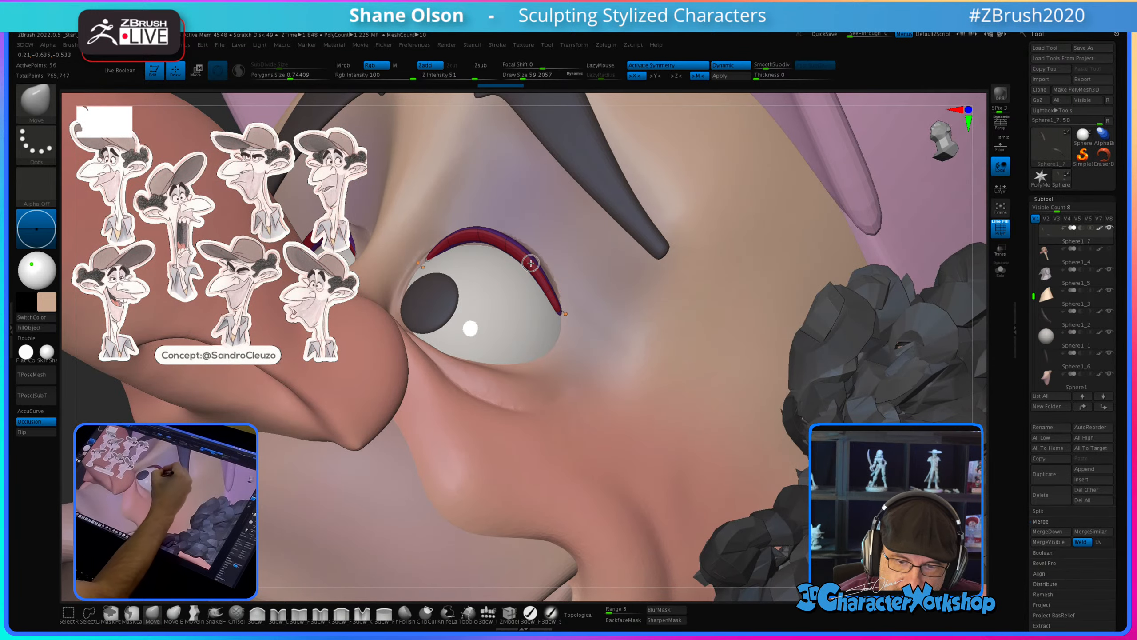
{"action": "left_click_drag", "start_coordinate": [549, 260], "coordinate": [554, 266]}
{"action": "right_click_drag", "start_coordinate": [559, 314], "coordinate": [558, 202], "text": "ctrl"}
{"action": "right_click_drag", "start_coordinate": [522, 350], "coordinate": [647, 380]}
{"action": "right_click_drag", "start_coordinate": [698, 447], "coordinate": [698, 411], "text": "ctrl"}
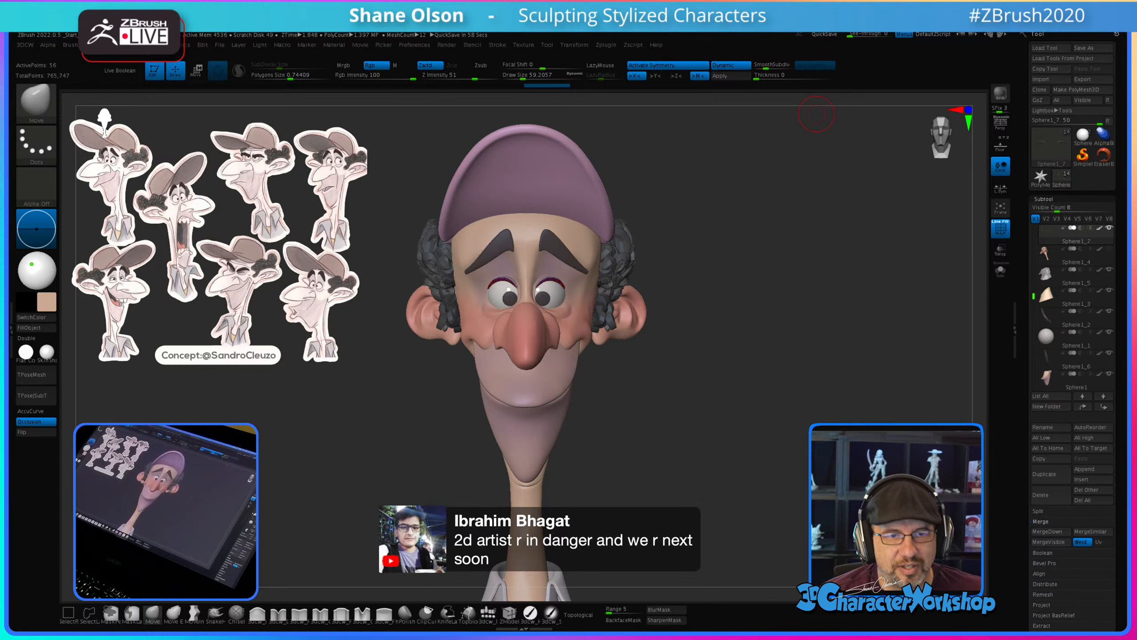
Step: Select the lower mouth piece and pull its lip edge down slightly with the Move brush at a draw size of about 172
{"action": "right_click_drag", "start_coordinate": [733, 449], "coordinate": [732, 423]}
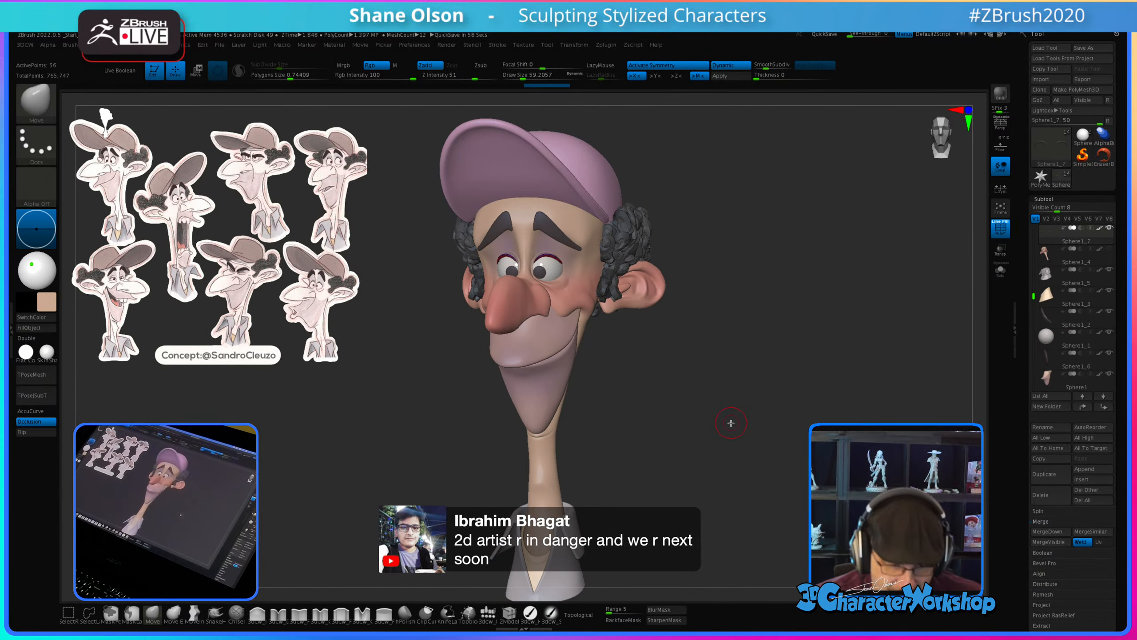
{"action": "right_click_drag", "start_coordinate": [727, 423], "coordinate": [704, 406]}
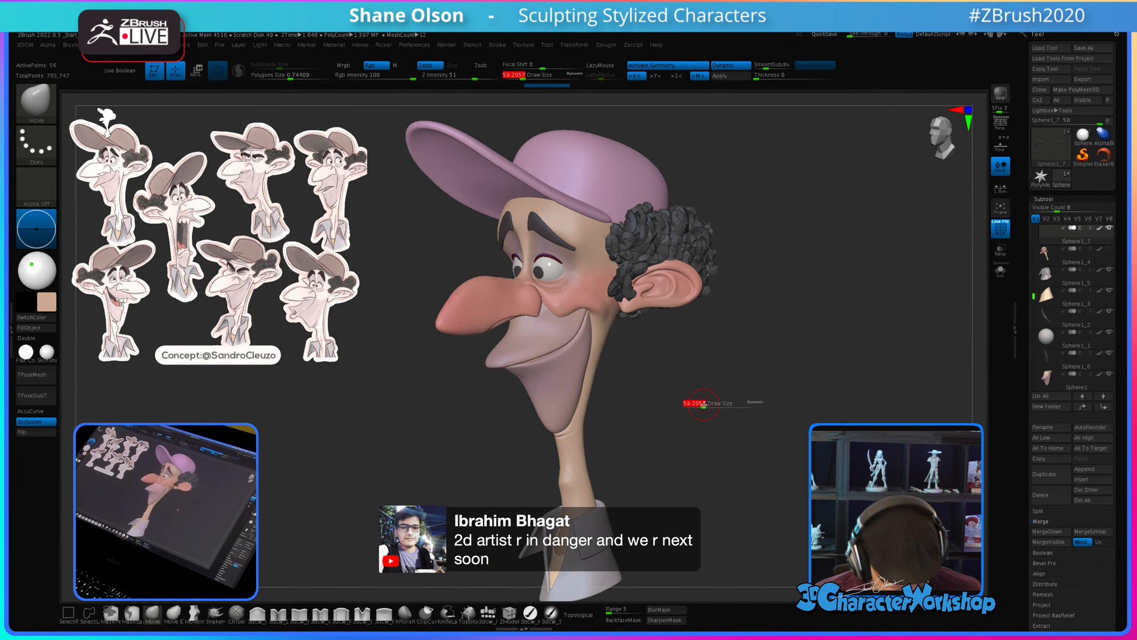
{"action": "left_click_drag", "start_coordinate": [704, 405], "coordinate": [708, 406]}
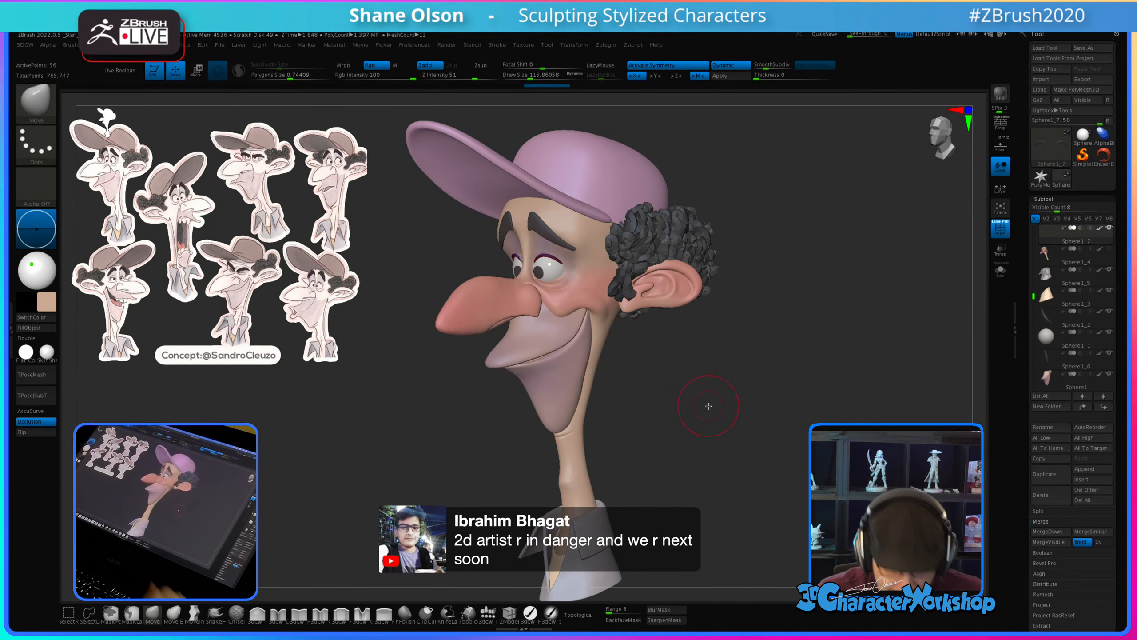
{"action": "right_click_drag", "start_coordinate": [712, 406], "coordinate": [696, 395]}
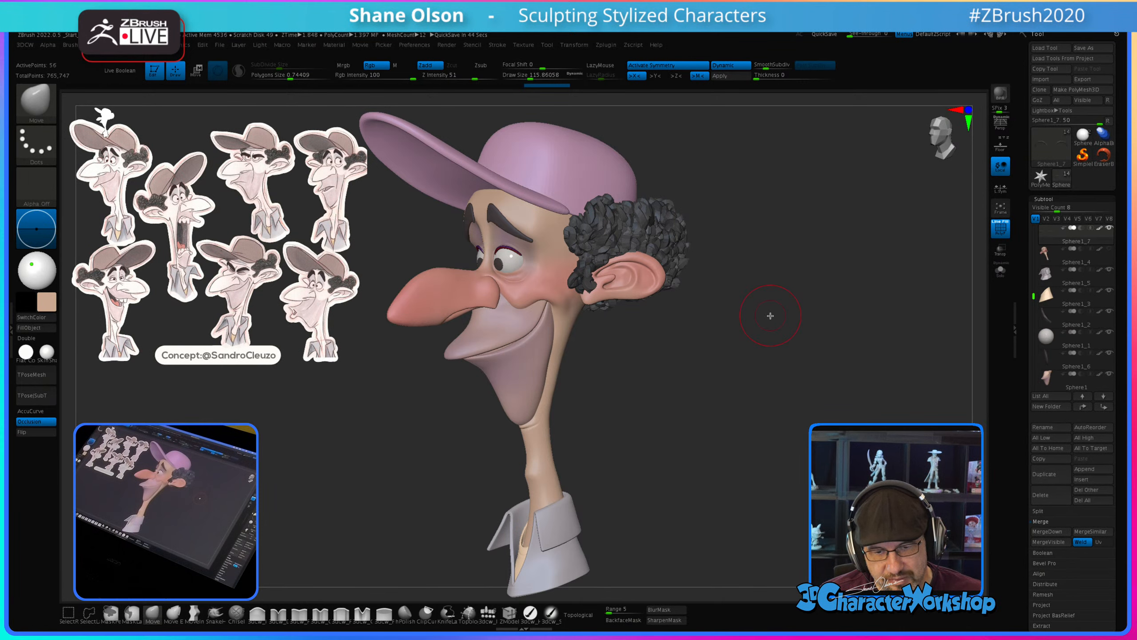
{"action": "left_click_drag", "start_coordinate": [756, 362], "coordinate": [743, 359]}
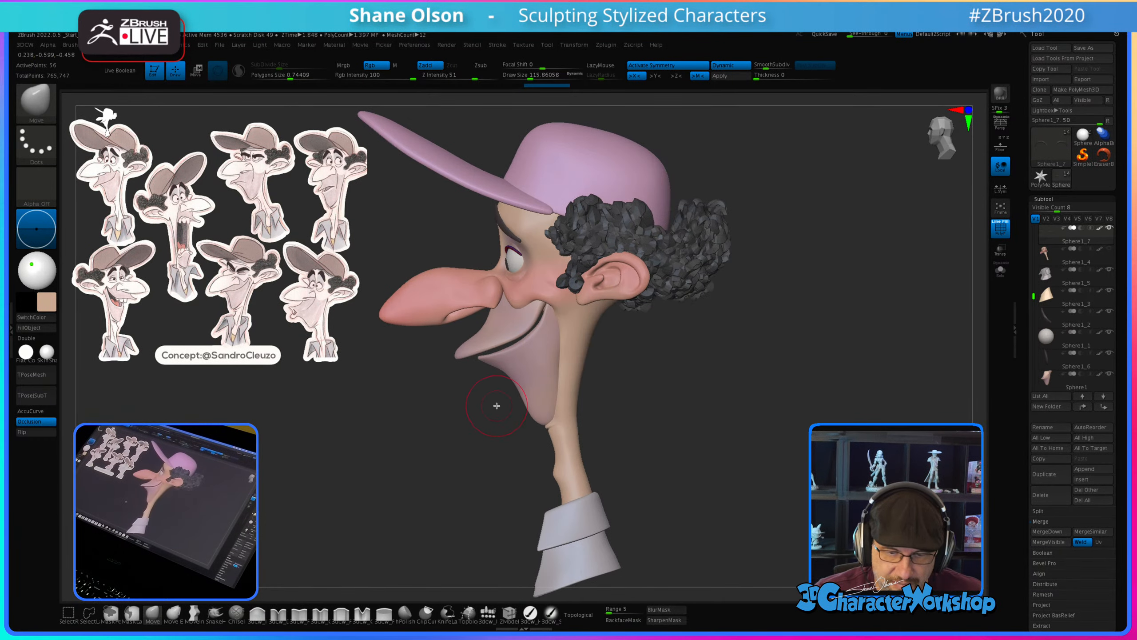
{"action": "left_click_drag", "start_coordinate": [457, 415], "coordinate": [457, 443], "text": "alt"}
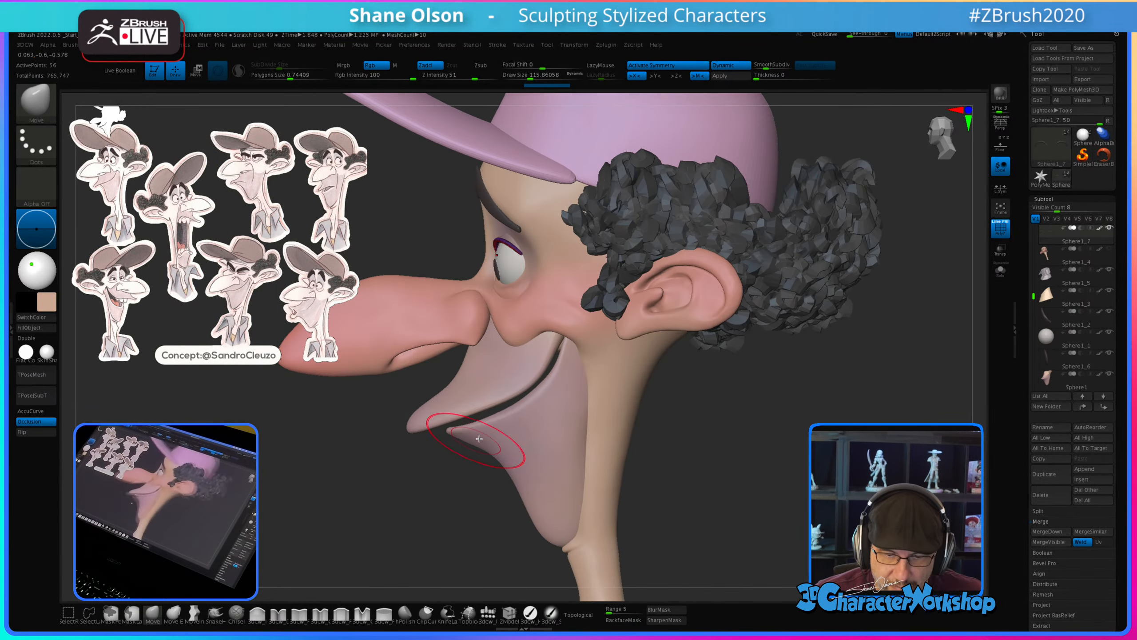
{"action": "left_click", "coordinate": [524, 448], "text": "alt"}
{"action": "key", "text": "s"}
{"action": "left_click_drag", "start_coordinate": [295, 537], "coordinate": [301, 537]}
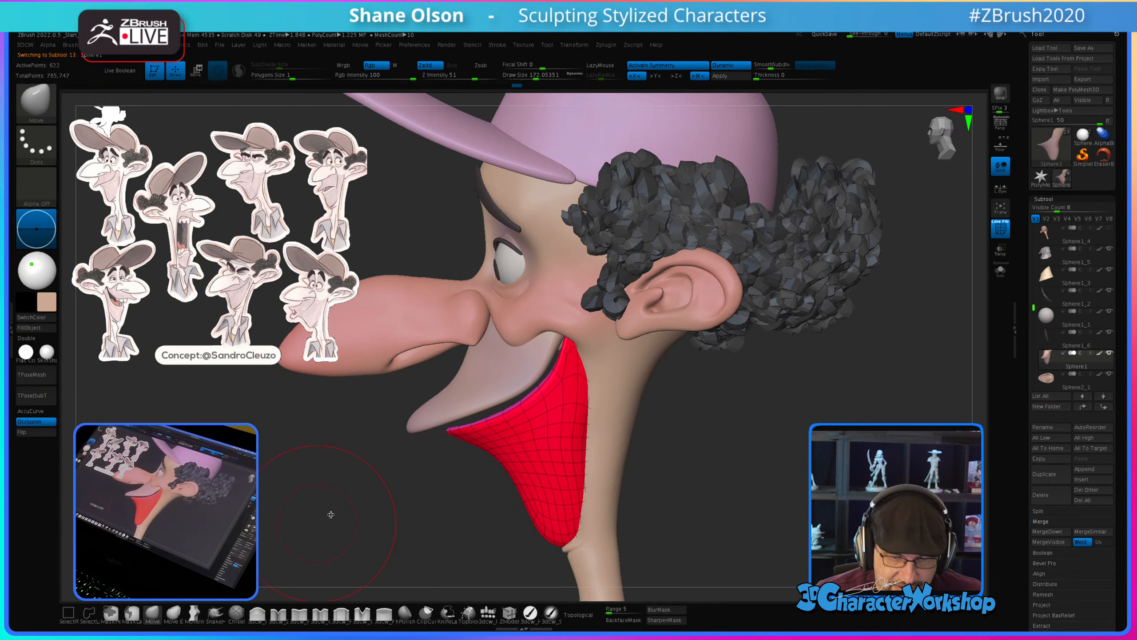
{"action": "left_click_drag", "start_coordinate": [450, 432], "coordinate": [453, 436]}
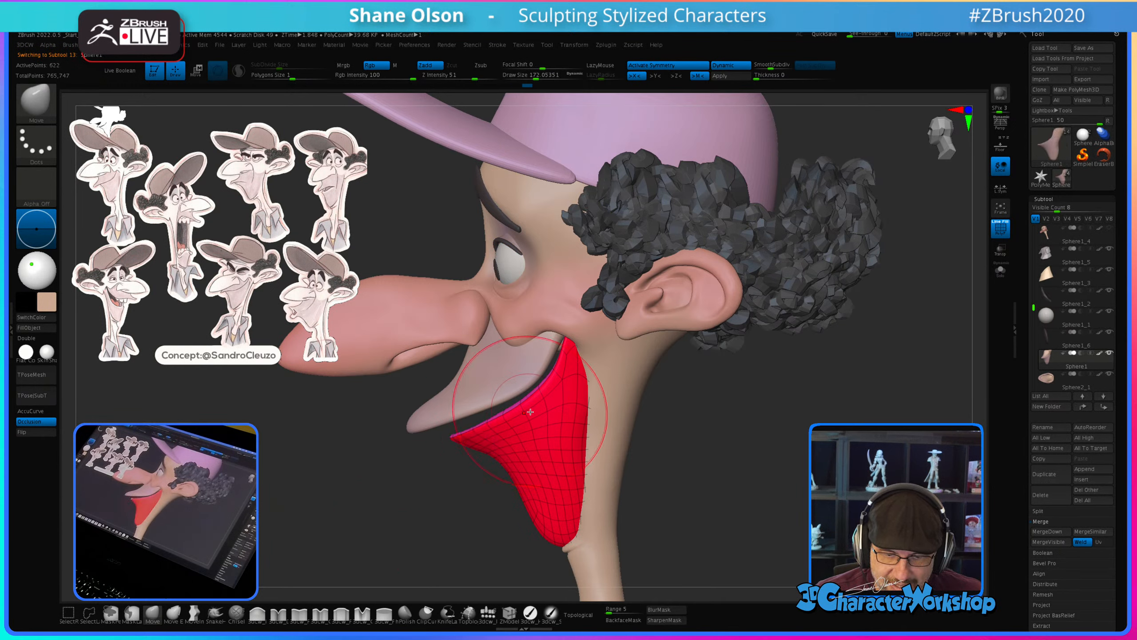
{"action": "left_click_drag", "start_coordinate": [534, 395], "coordinate": [538, 402]}
{"action": "key", "text": "s"}
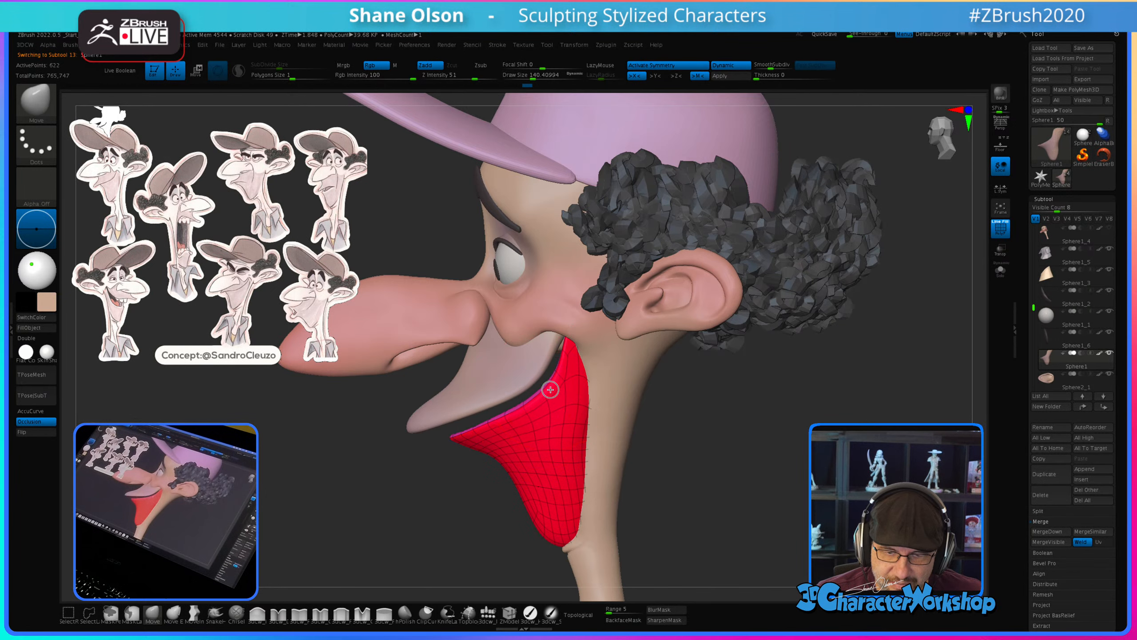
Step: Select the upper mouth piece and adjust it at the mouth corner with the Move brush at a draw size of about 108
{"action": "left_click", "coordinate": [548, 351], "text": "alt"}
{"action": "left_click_drag", "start_coordinate": [549, 337], "coordinate": [554, 340]}
{"action": "key", "text": "s"}
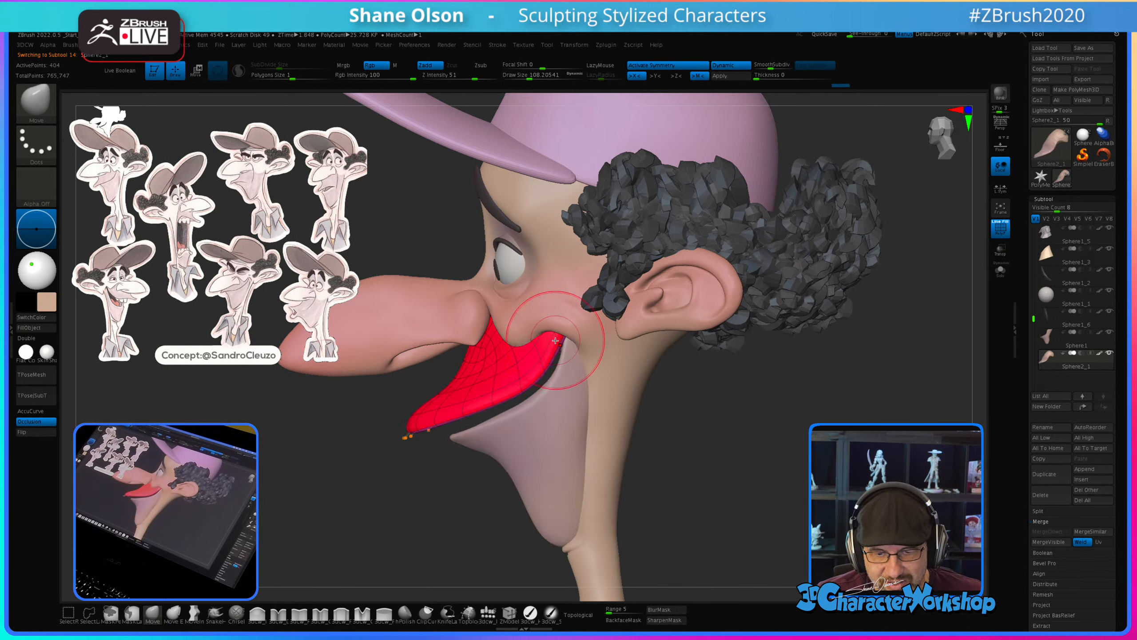
Step: Select the lower mouth piece and reshape its lip tip and front profile with the Move brush
{"action": "key", "text": "s"}
{"action": "left_click_drag", "start_coordinate": [414, 465], "coordinate": [420, 465]}
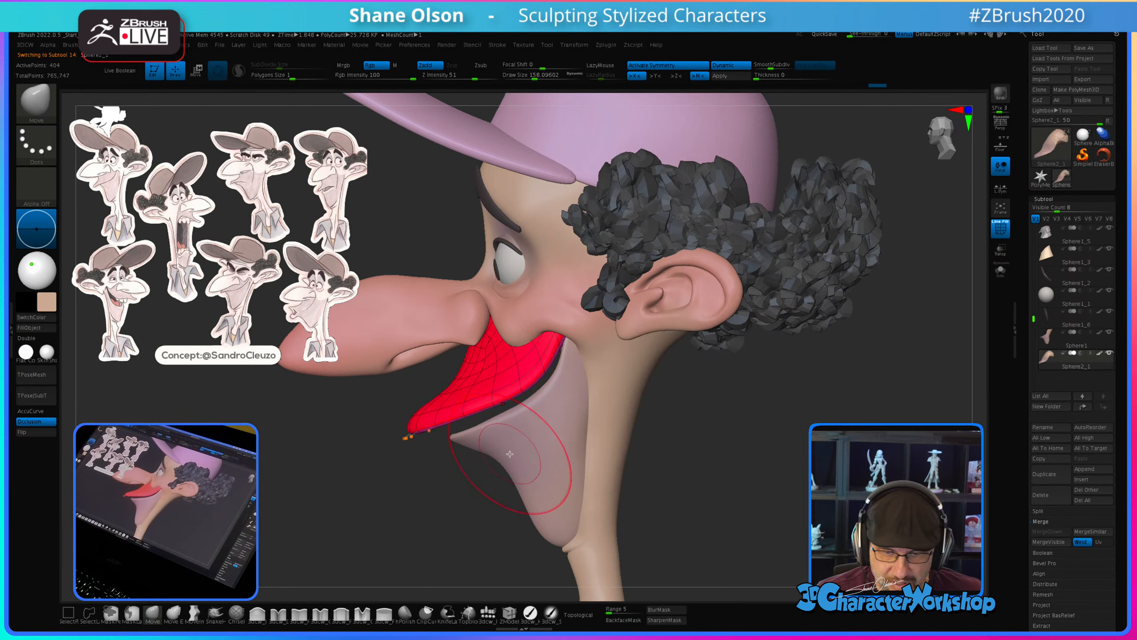
{"action": "left_click", "coordinate": [547, 468], "text": "alt"}
{"action": "key", "text": "s"}
{"action": "mouse_move", "coordinate": [528, 433]}
{"action": "left_mouse_down"}
{"action": "mouse_move", "coordinate": [502, 419]}
{"action": "mouse_move", "coordinate": [531, 407]}
{"action": "left_mouse_up"}
{"action": "key", "text": "s"}
{"action": "mouse_move", "coordinate": [485, 435]}
{"action": "left_mouse_down"}
{"action": "mouse_move", "coordinate": [482, 448]}
{"action": "mouse_move", "coordinate": [518, 461]}
{"action": "left_mouse_up"}
{"action": "key", "text": "s"}
{"action": "mouse_move", "coordinate": [439, 524]}
{"action": "left_mouse_down"}
{"action": "mouse_move", "coordinate": [496, 513]}
{"action": "mouse_move", "coordinate": [443, 519]}
{"action": "left_mouse_up"}
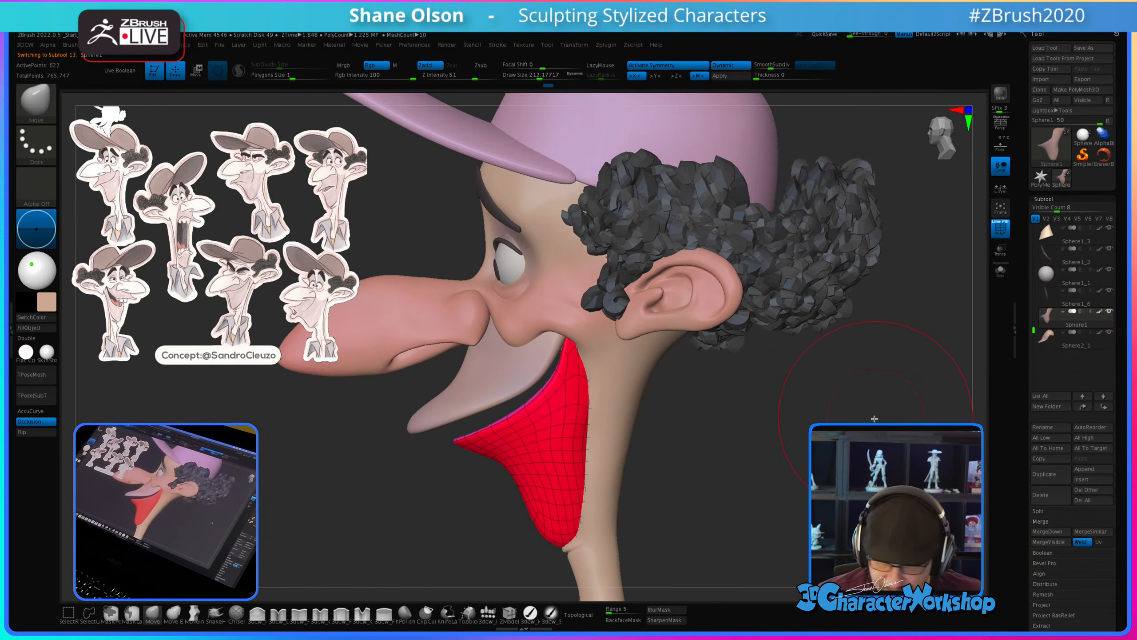
Step: Refine the side of the lower mouth piece near the neck with the Move brush at a draw size of about 120
{"action": "mouse_move", "coordinate": [801, 446]}
{"action": "left_mouse_down", "text": "alt"}
{"action": "mouse_move", "coordinate": [801, 409]}
{"action": "mouse_move", "coordinate": [789, 446]}
{"action": "left_mouse_up", "text": "alt"}
{"action": "key", "text": "s"}
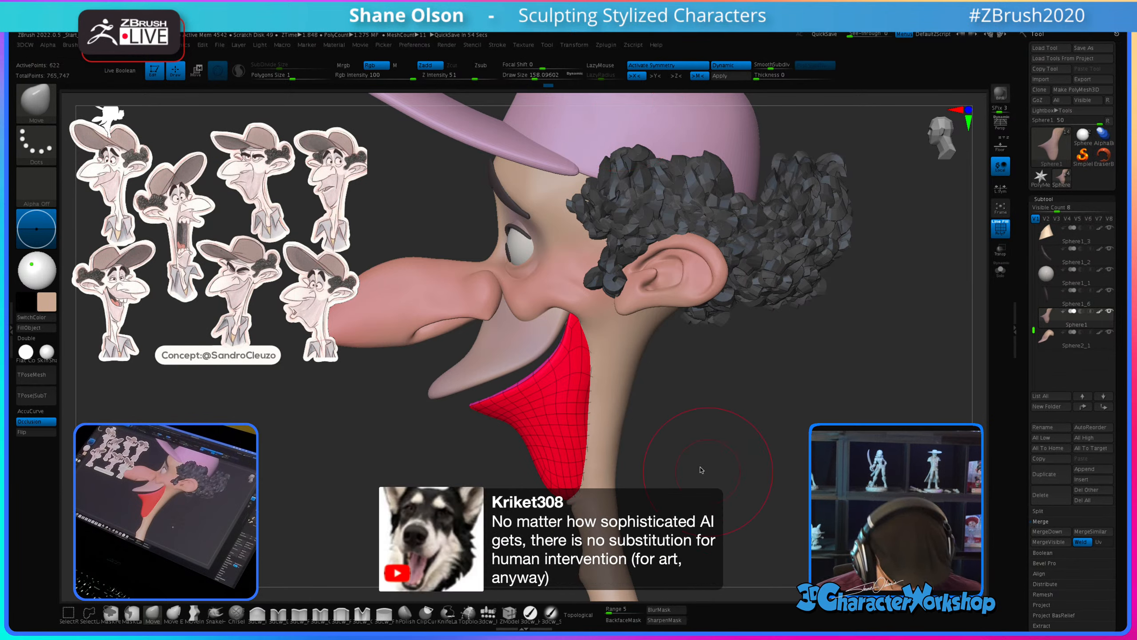
{"action": "key", "text": "s"}
{"action": "left_click_drag", "start_coordinate": [635, 423], "coordinate": [555, 417]}
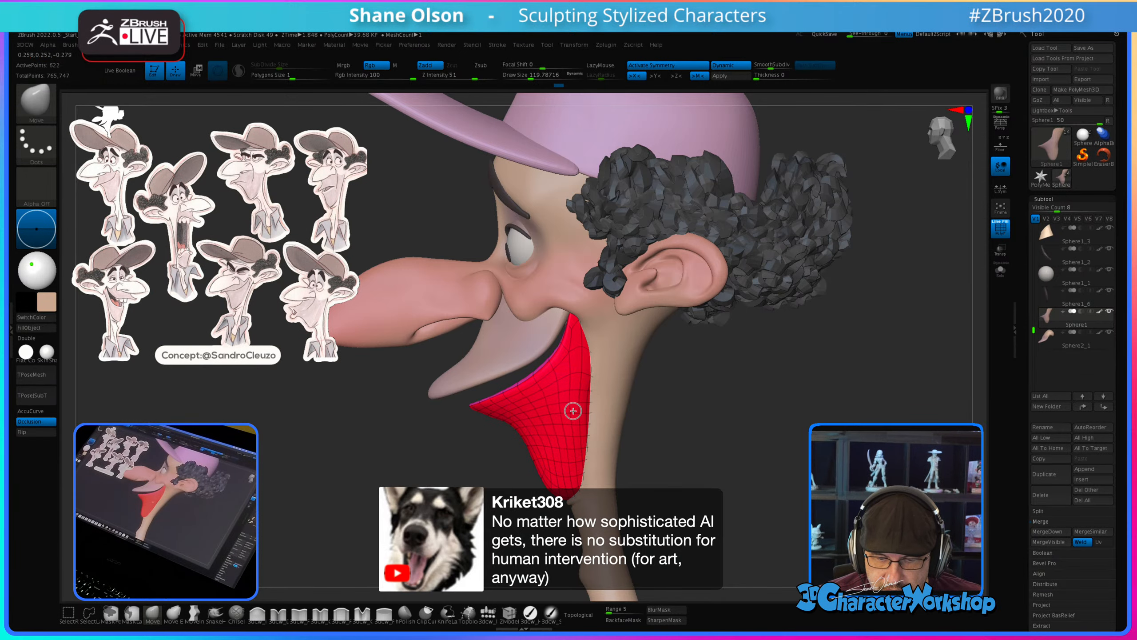
{"action": "left_click_drag", "start_coordinate": [719, 449], "coordinate": [716, 404]}
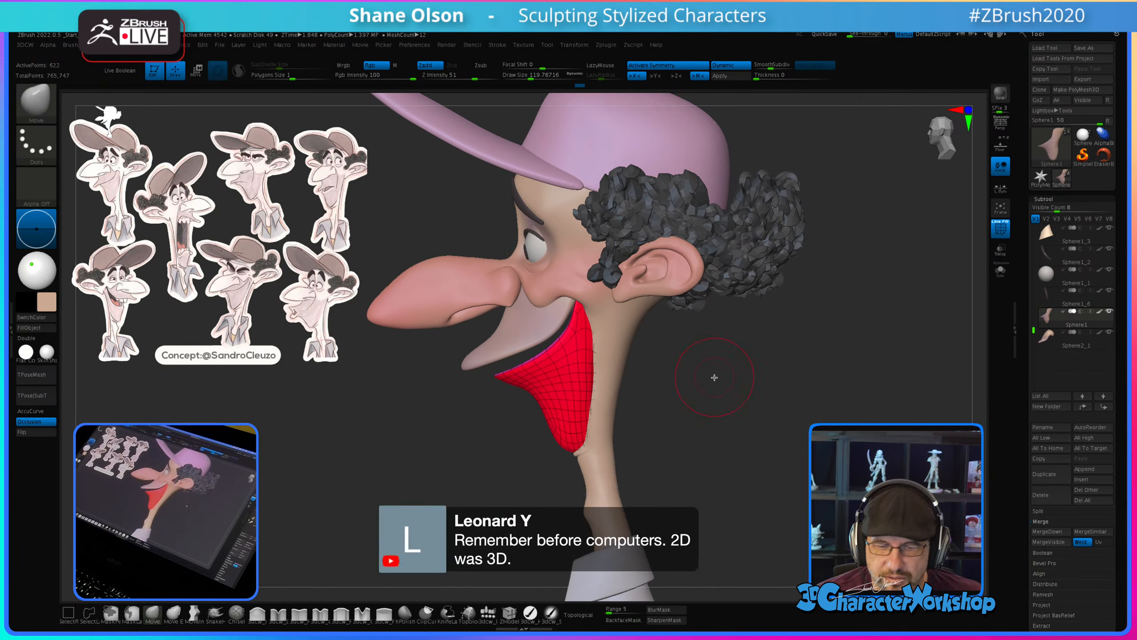
Step: Hide the polyframe, select the head mesh and adjust it beside the mouth corner with the Move brush at a draw size of about 132
{"action": "key", "text": "shift+f"}
{"action": "mouse_move", "coordinate": [723, 386]}
{"action": "left_mouse_down"}
{"action": "mouse_move", "coordinate": [741, 386]}
{"action": "mouse_move", "coordinate": [680, 388]}
{"action": "mouse_move", "coordinate": [698, 392]}
{"action": "left_mouse_up"}
{"action": "key", "text": "s"}
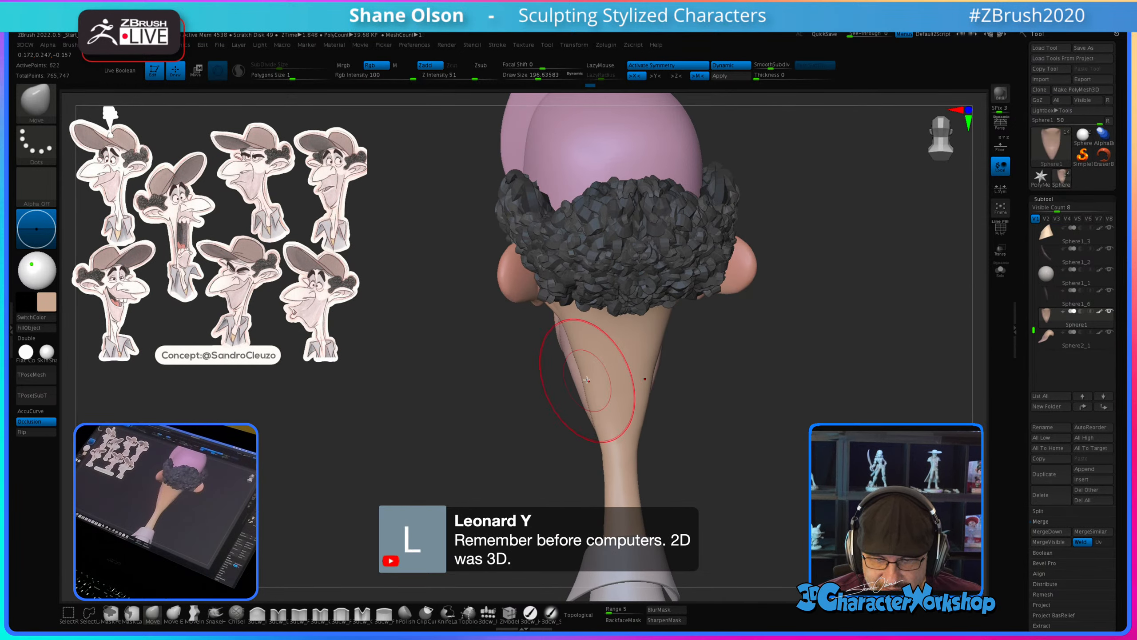
{"action": "left_click", "coordinate": [577, 370], "text": "alt"}
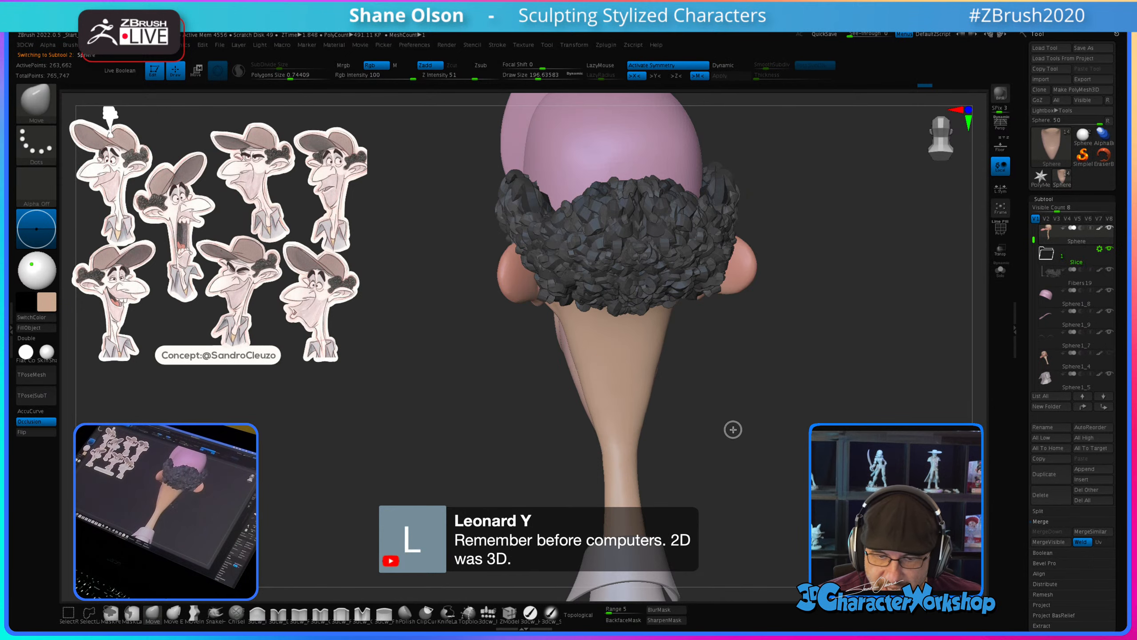
{"action": "left_click_drag", "start_coordinate": [731, 429], "coordinate": [771, 428]}
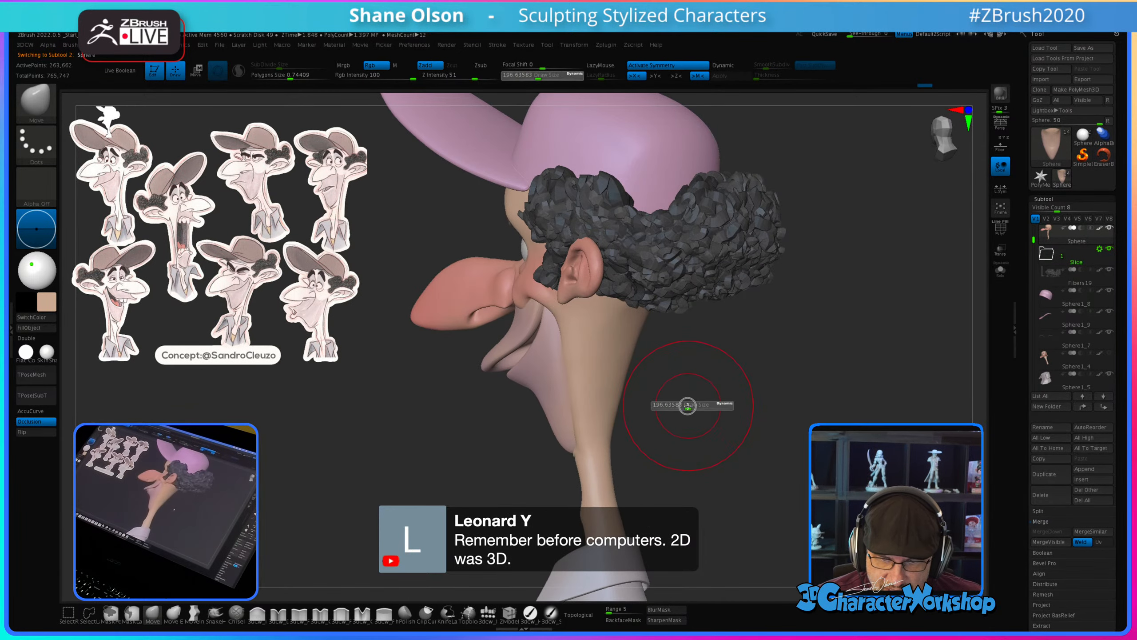
{"action": "key", "text": "shift"}
{"action": "mouse_move", "coordinate": [726, 430]}
{"action": "left_mouse_down"}
{"action": "mouse_move", "coordinate": [759, 433]}
{"action": "mouse_move", "coordinate": [731, 411]}
{"action": "mouse_move", "coordinate": [690, 409]}
{"action": "mouse_move", "coordinate": [685, 447]}
{"action": "mouse_move", "coordinate": [655, 492]}
{"action": "left_mouse_up"}
{"action": "left_click_drag", "start_coordinate": [665, 414], "coordinate": [683, 436], "text": "alt"}
{"action": "key", "text": "s"}
{"action": "left_click_drag", "start_coordinate": [547, 372], "coordinate": [546, 371]}
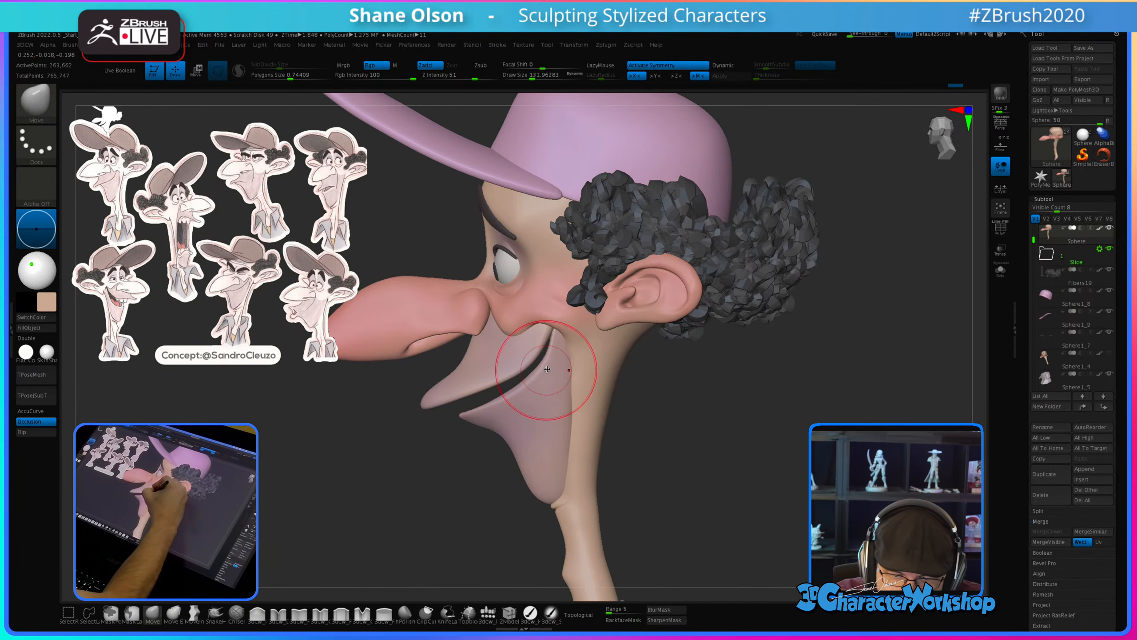
Step: Select the upper mouth piece and set the Move brush's draw size to about 149
{"action": "left_click", "coordinate": [554, 365], "text": "alt"}
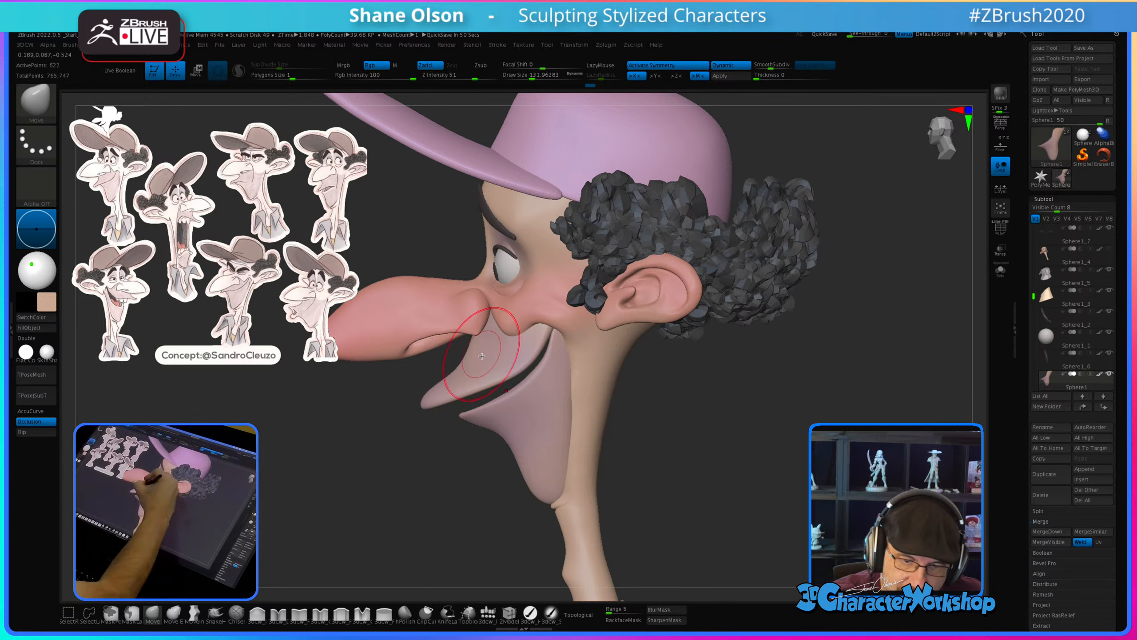
{"action": "key", "text": "]"}
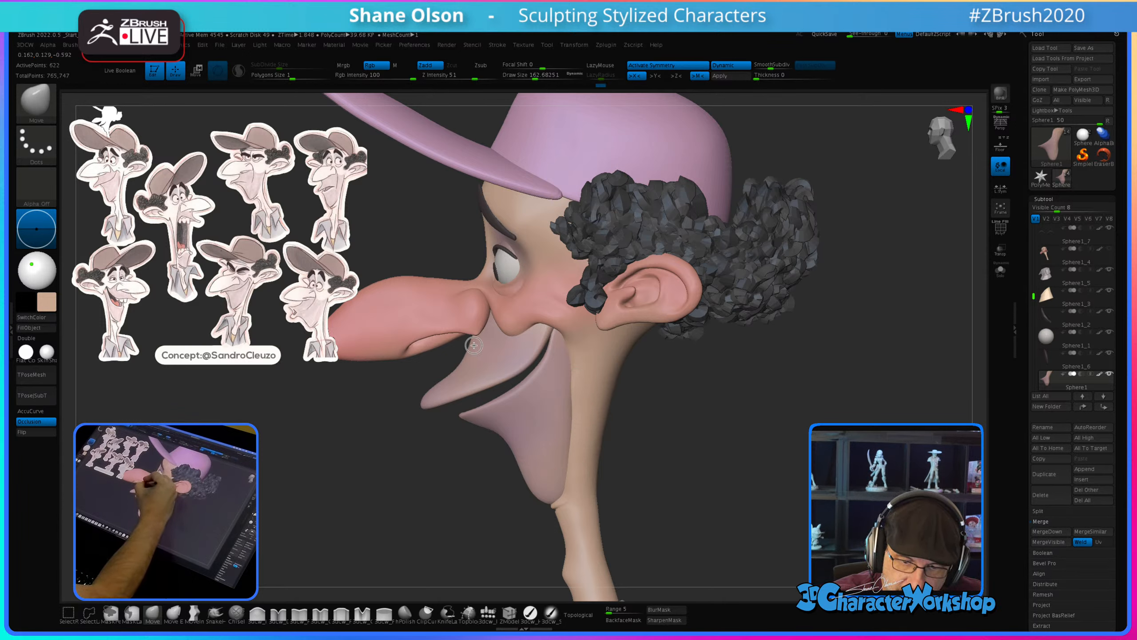
{"action": "left_click", "coordinate": [481, 351], "text": "alt"}
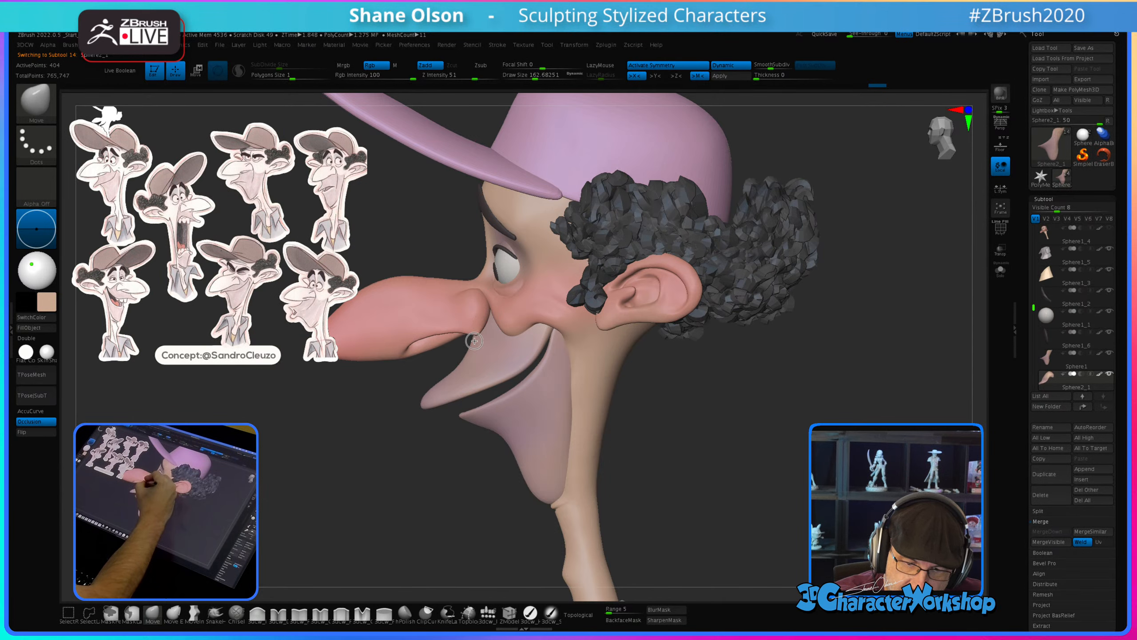
{"action": "mouse_move", "coordinate": [660, 457]}
{"action": "left_mouse_down"}
{"action": "mouse_move", "coordinate": [710, 457]}
{"action": "mouse_move", "coordinate": [670, 457]}
{"action": "mouse_move", "coordinate": [680, 467]}
{"action": "mouse_move", "coordinate": [672, 460]}
{"action": "mouse_move", "coordinate": [686, 452]}
{"action": "left_mouse_up"}
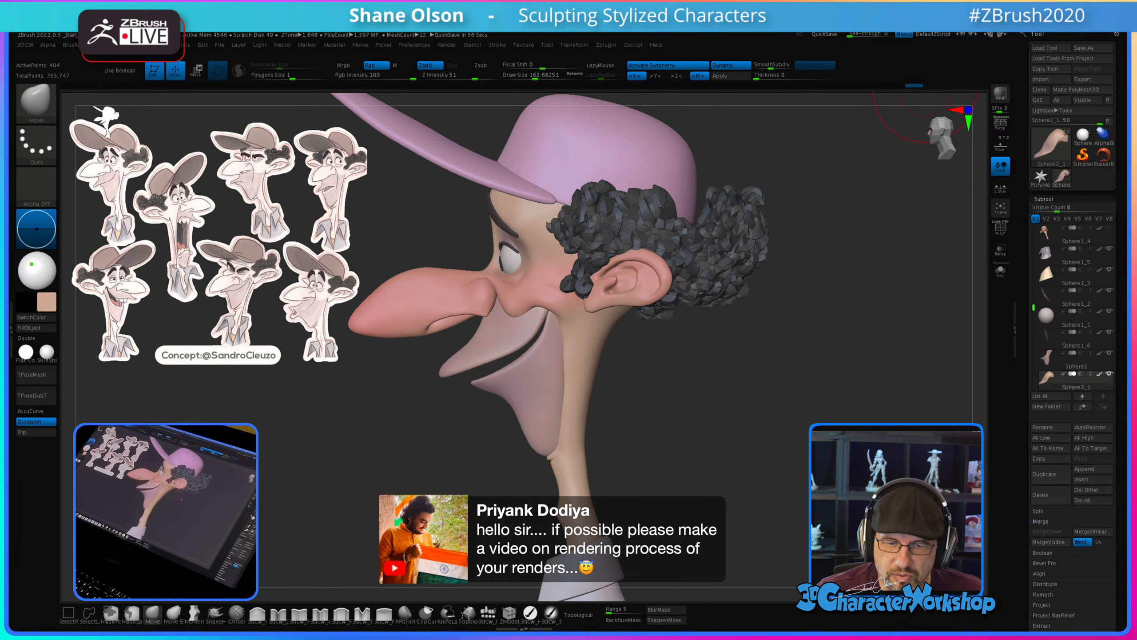
{"action": "key", "text": "s"}
{"action": "left_click_drag", "start_coordinate": [708, 407], "coordinate": [706, 407]}
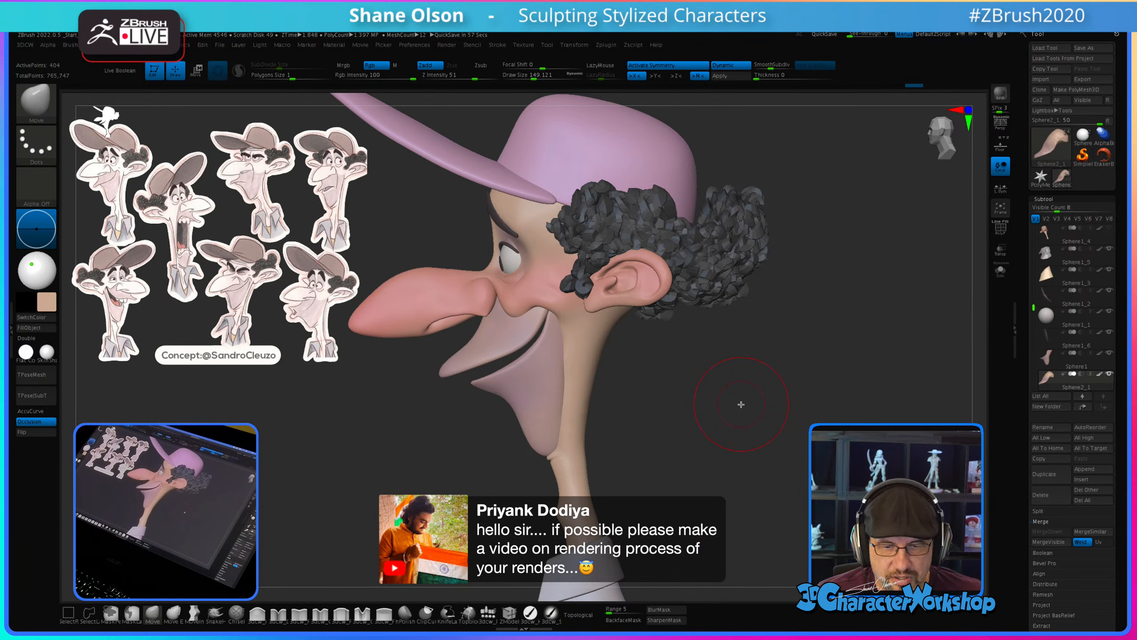
{"action": "mouse_move", "coordinate": [751, 435]}
{"action": "left_mouse_down"}
{"action": "mouse_move", "coordinate": [763, 402]}
{"action": "mouse_move", "coordinate": [768, 415]}
{"action": "left_mouse_up"}
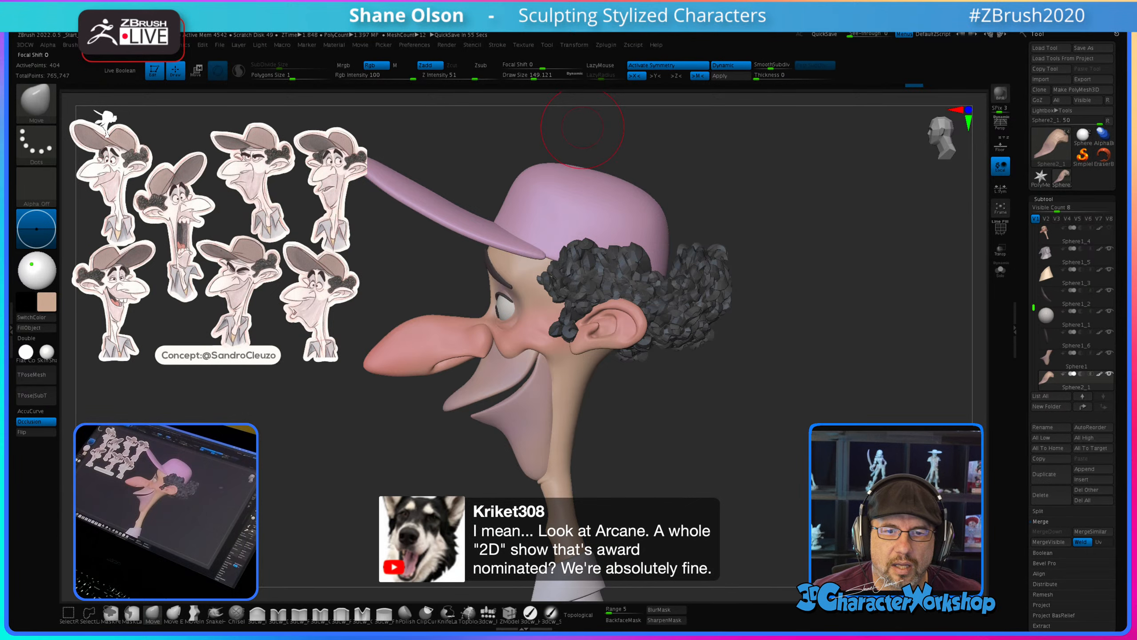
{"action": "mouse_move", "coordinate": [680, 407]}
{"action": "left_mouse_down"}
{"action": "mouse_move", "coordinate": [697, 427]}
{"action": "mouse_move", "coordinate": [685, 429]}
{"action": "left_mouse_up"}
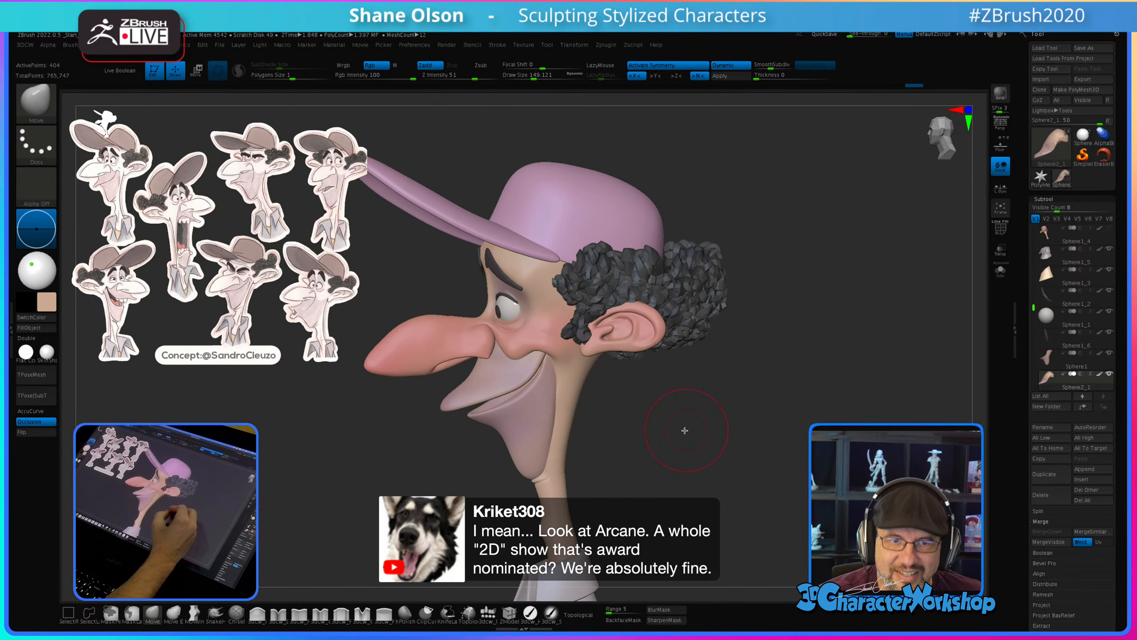
Step: Select the lower mouth piece and set the Move brush's draw size to about 158
{"action": "left_click", "coordinate": [546, 403], "text": "alt"}
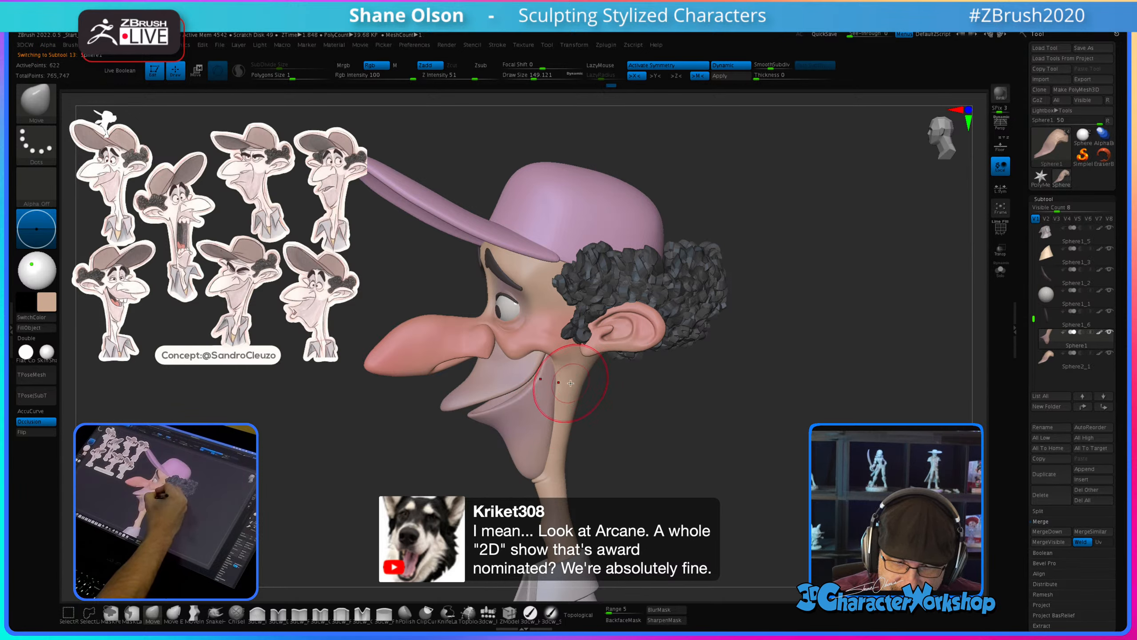
{"action": "mouse_move", "coordinate": [624, 399]}
{"action": "left_mouse_down"}
{"action": "mouse_move", "coordinate": [584, 490]}
{"action": "mouse_move", "coordinate": [684, 463]}
{"action": "mouse_move", "coordinate": [646, 480]}
{"action": "left_mouse_up"}
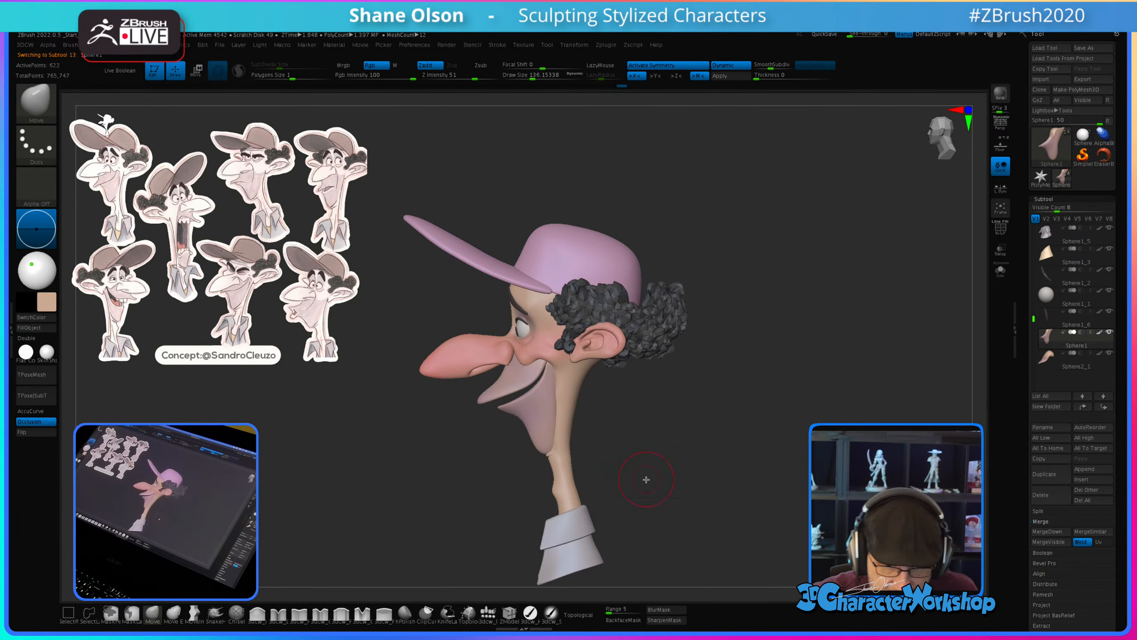
{"action": "left_click_drag", "start_coordinate": [731, 386], "coordinate": [737, 411], "text": "alt"}
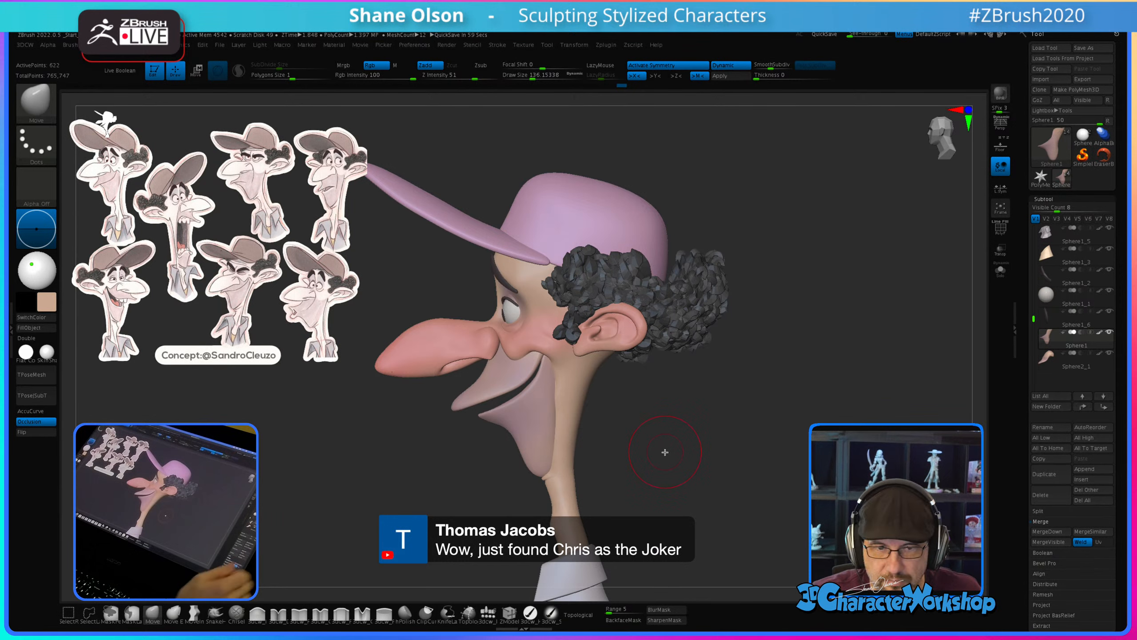
{"action": "left_click_drag", "start_coordinate": [672, 451], "coordinate": [707, 438]}
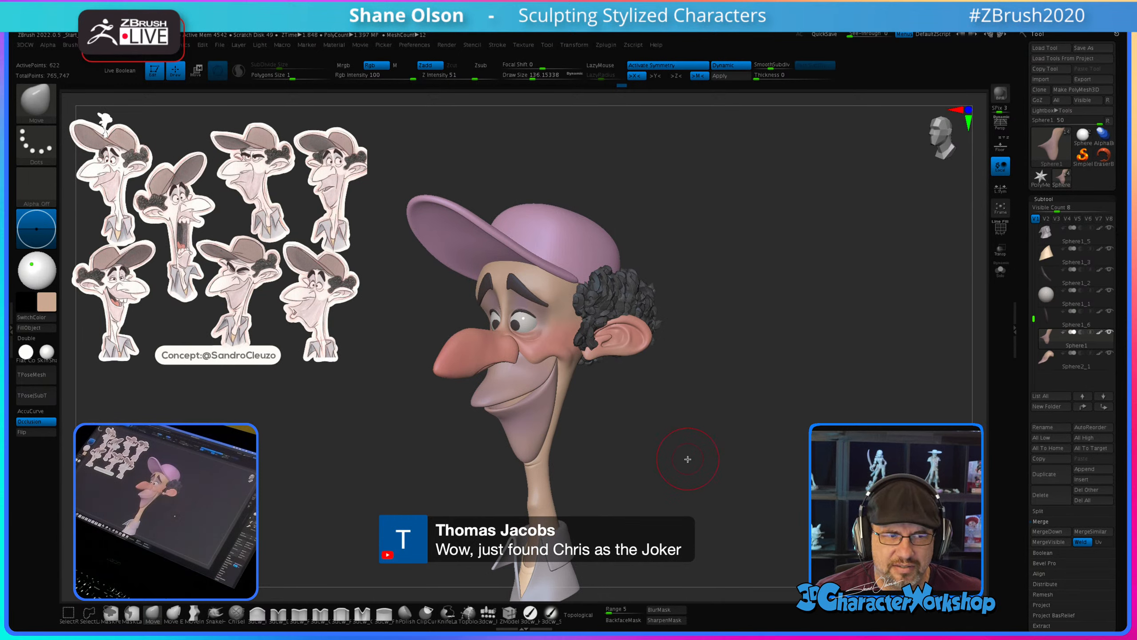
{"action": "key", "text": "s"}
{"action": "left_click_drag", "start_coordinate": [680, 457], "coordinate": [682, 457]}
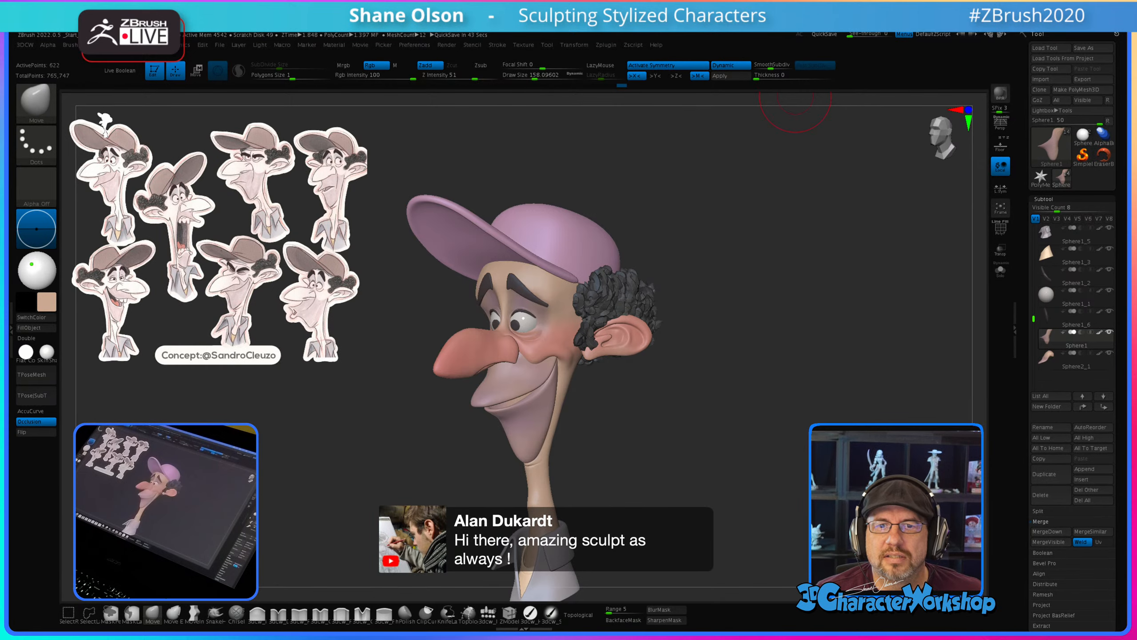
Step: Switch to the browser, look over the Chris Farley Joker image results, close the window and return to the sculpt in ZBrush
{"action": "mouse_move", "coordinate": [710, 36]}
{"action": "left_mouse_down"}
{"action": "mouse_move", "coordinate": [709, 91]}
{"action": "mouse_move", "coordinate": [716, 43]}
{"action": "left_mouse_up"}
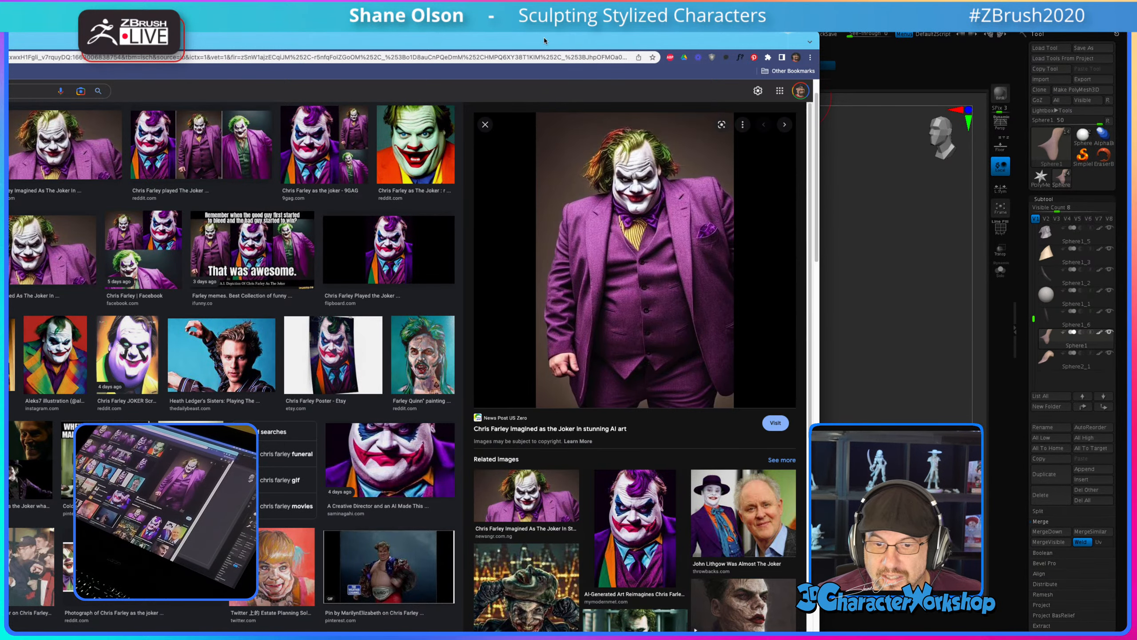
{"action": "left_click_drag", "start_coordinate": [545, 41], "coordinate": [836, 139]}
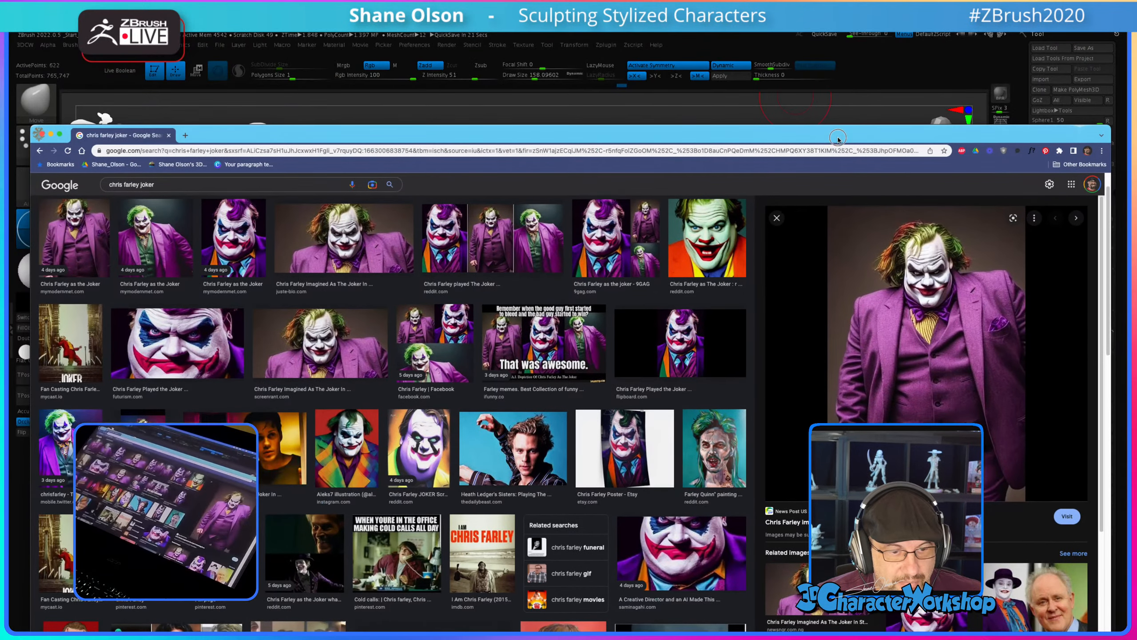
{"action": "left_click", "coordinate": [41, 134]}
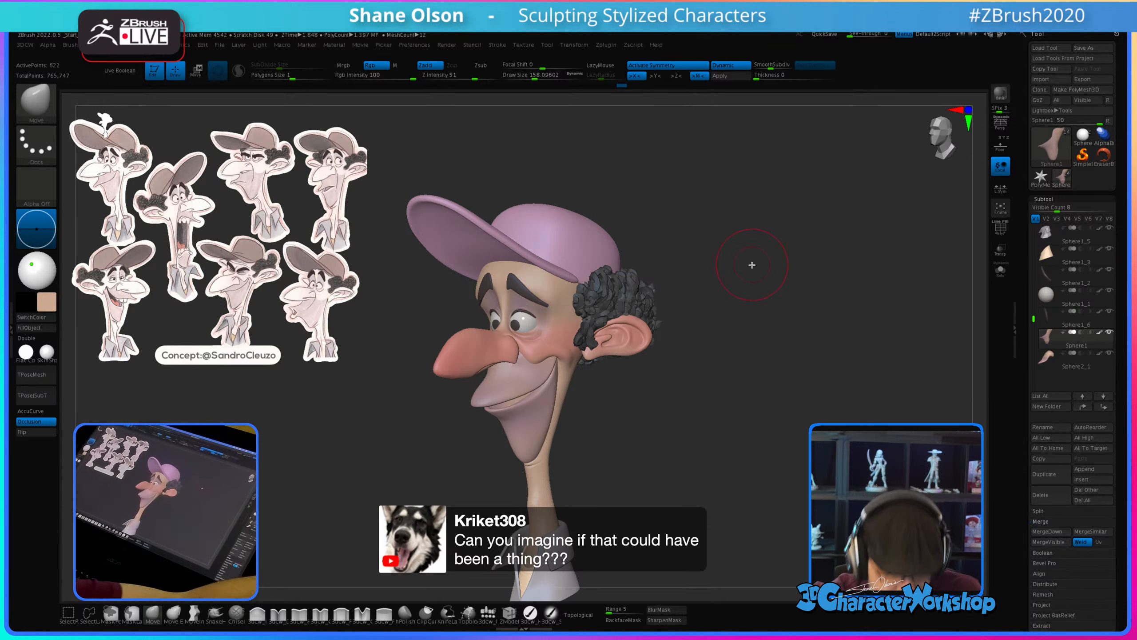
{"action": "mouse_move", "coordinate": [752, 264]}
{"action": "left_mouse_down"}
{"action": "mouse_move", "coordinate": [662, 442]}
{"action": "mouse_move", "coordinate": [649, 441]}
{"action": "mouse_move", "coordinate": [665, 441]}
{"action": "mouse_move", "coordinate": [669, 426]}
{"action": "left_mouse_up"}
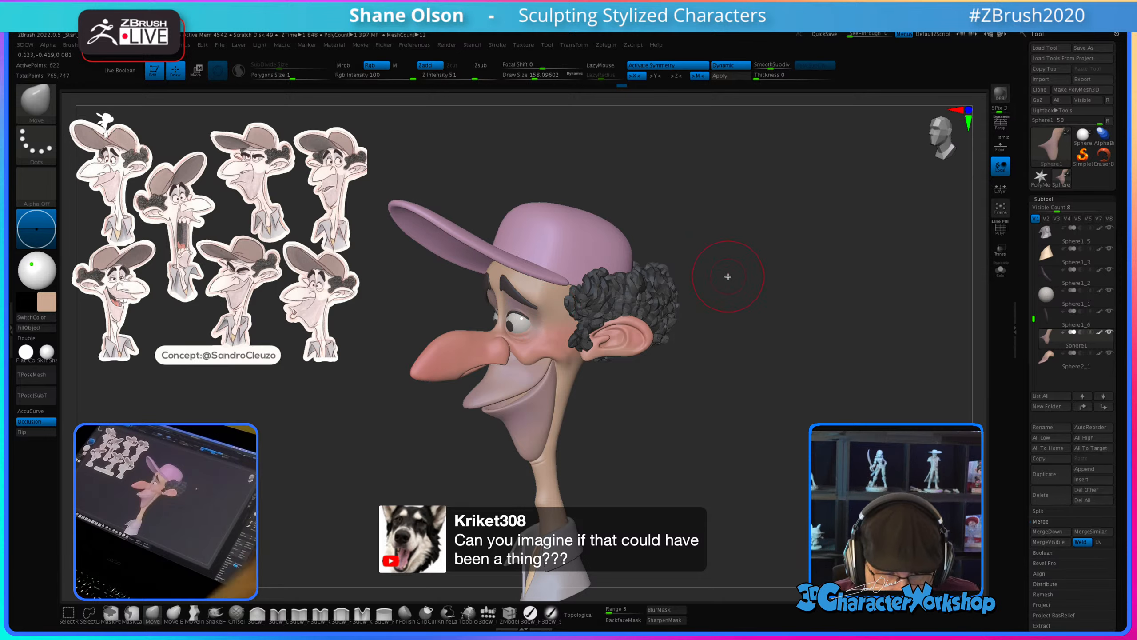
Step: Set the Move brush's draw size to about 108
{"action": "key", "text": "s"}
{"action": "left_click", "coordinate": [642, 463]}
{"action": "mouse_move", "coordinate": [642, 464]}
{"action": "left_mouse_down"}
{"action": "mouse_move", "coordinate": [656, 470]}
{"action": "mouse_move", "coordinate": [645, 473]}
{"action": "left_mouse_up"}
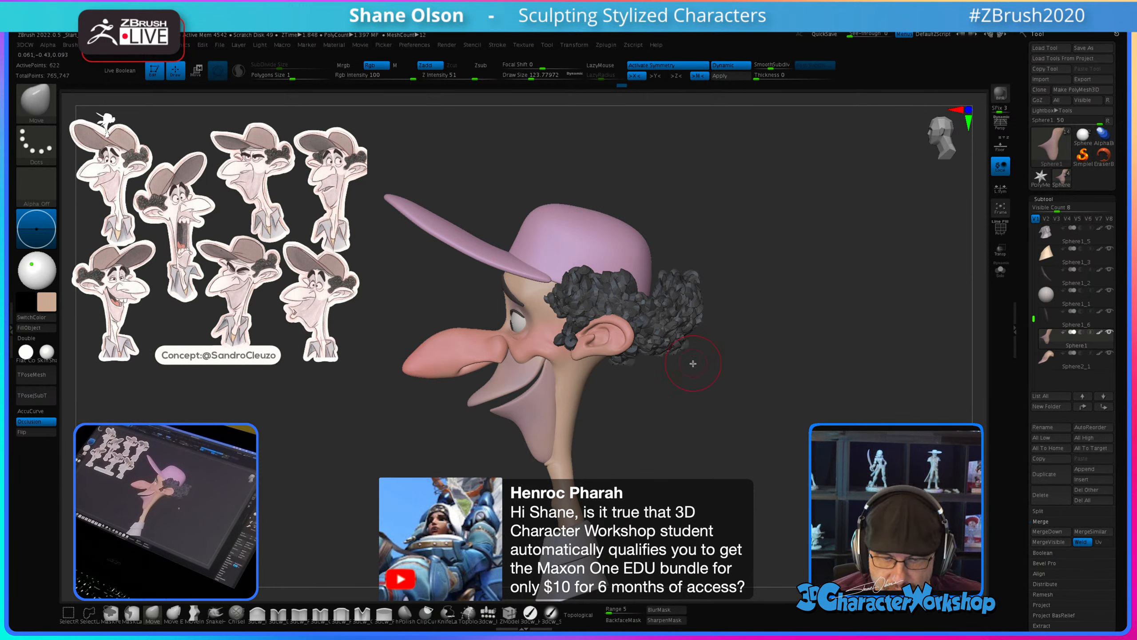
{"action": "mouse_move", "coordinate": [697, 443]}
{"action": "left_mouse_down", "text": "alt"}
{"action": "mouse_move", "coordinate": [722, 450]}
{"action": "mouse_move", "coordinate": [774, 375]}
{"action": "left_mouse_up", "text": "alt"}
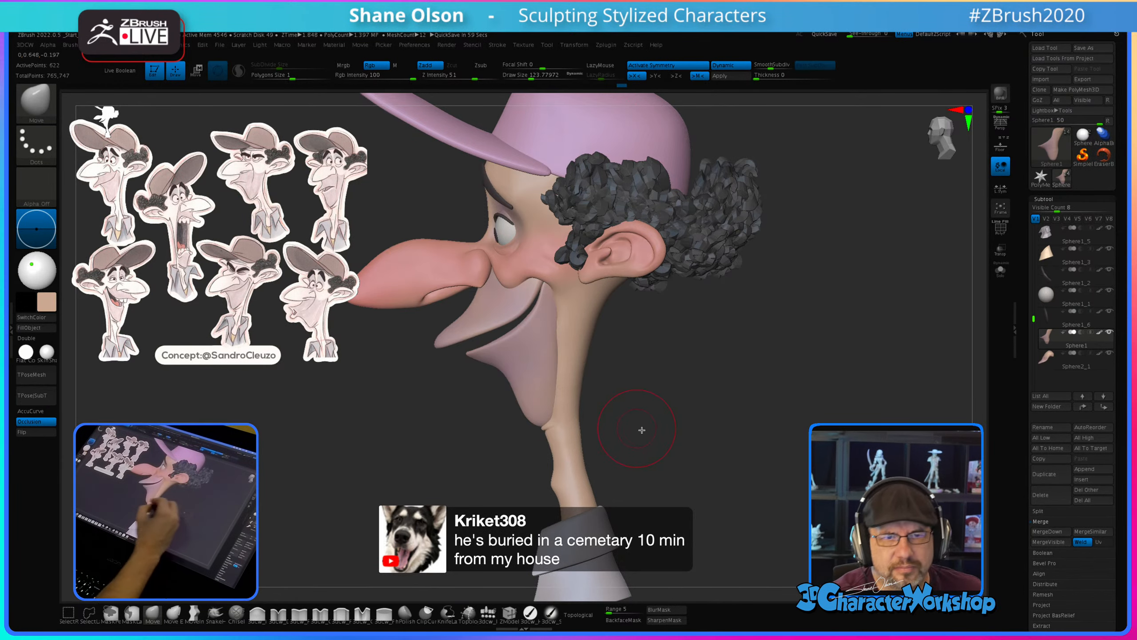
{"action": "key", "text": "s"}
{"action": "left_click_drag", "start_coordinate": [647, 447], "coordinate": [645, 447]}
{"action": "left_click_drag", "start_coordinate": [482, 429], "coordinate": [488, 469], "text": "alt"}
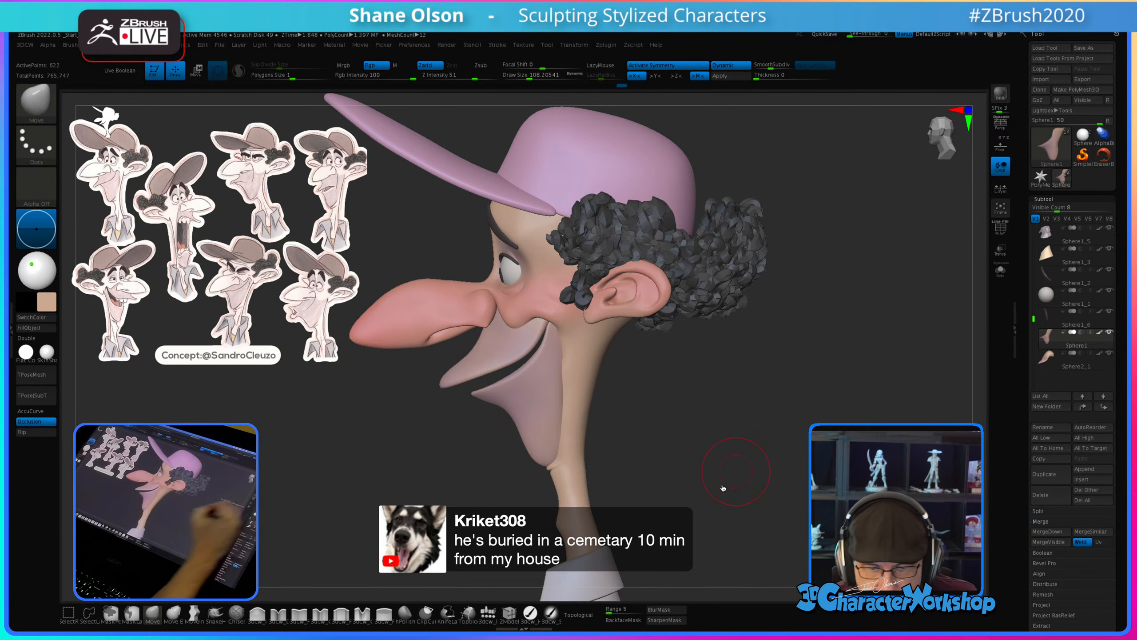
Step: Select the upper mouth piece and hide the lower mouth piece to expose the underside of the upper mouth
{"action": "left_click", "coordinate": [504, 351], "text": "alt"}
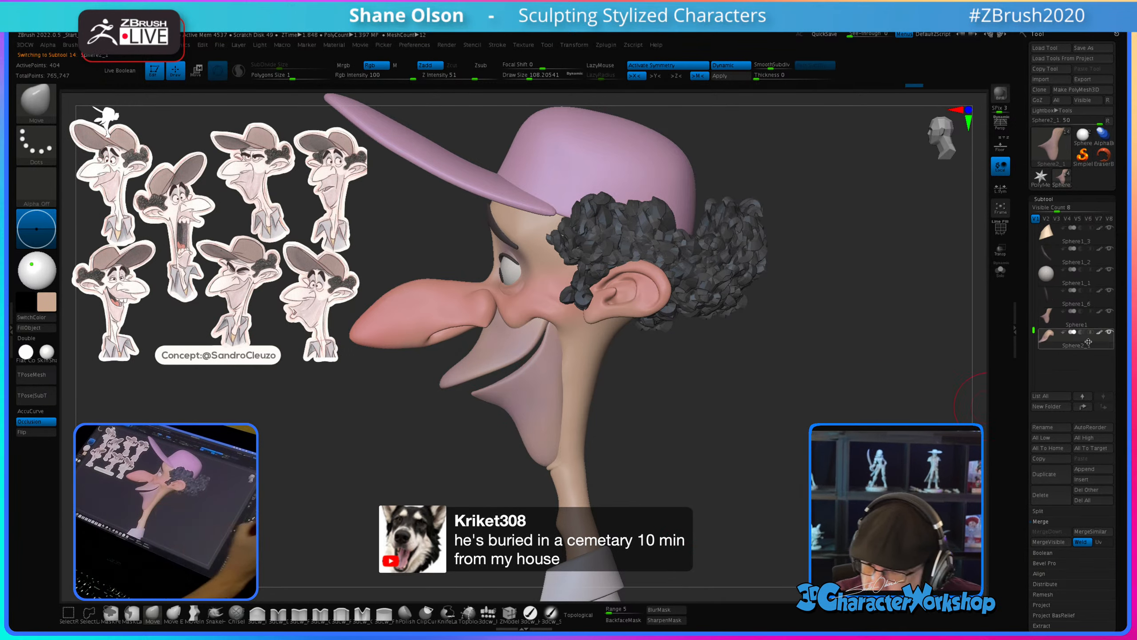
{"action": "left_click", "coordinate": [1110, 312]}
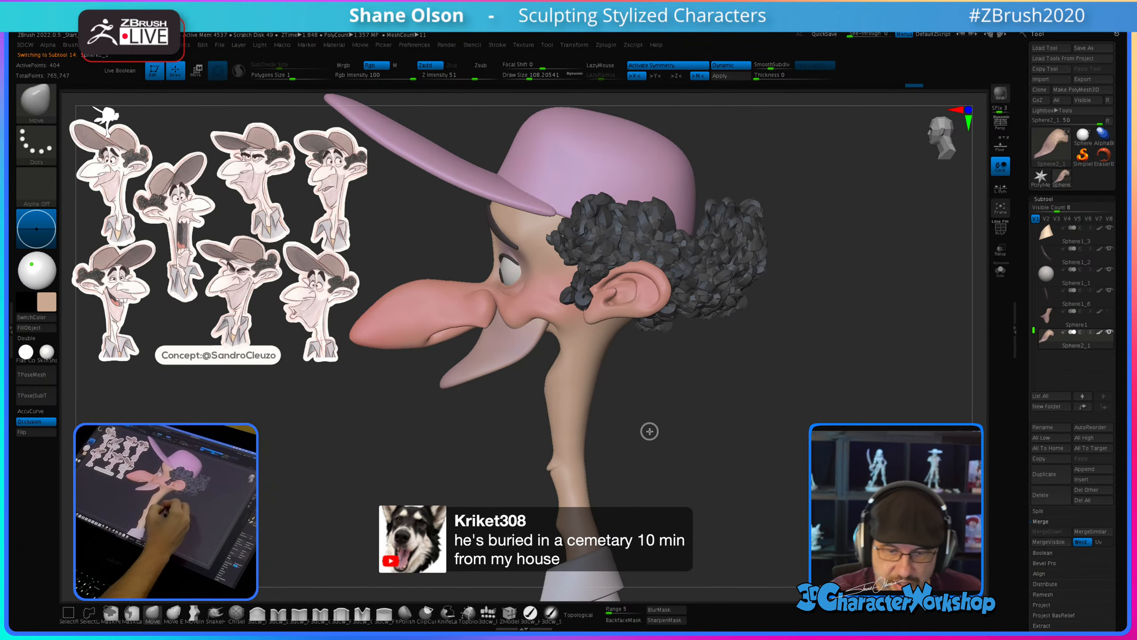
{"action": "left_click_drag", "start_coordinate": [649, 431], "coordinate": [638, 497], "text": "alt"}
{"action": "left_click_drag", "start_coordinate": [479, 455], "coordinate": [512, 392]}
{"action": "right_click_drag", "start_coordinate": [512, 392], "coordinate": [520, 384]}
Step: Set the brush draw size to about 49 for work on the underside of the upper mouth piece
{"action": "right_click_drag", "start_coordinate": [489, 450], "coordinate": [566, 419], "text": "alt"}
{"action": "key", "text": "s"}
{"action": "left_click_drag", "start_coordinate": [566, 419], "coordinate": [561, 420]}
{"action": "right_click_drag", "start_coordinate": [560, 387], "coordinate": [555, 406], "text": "alt"}
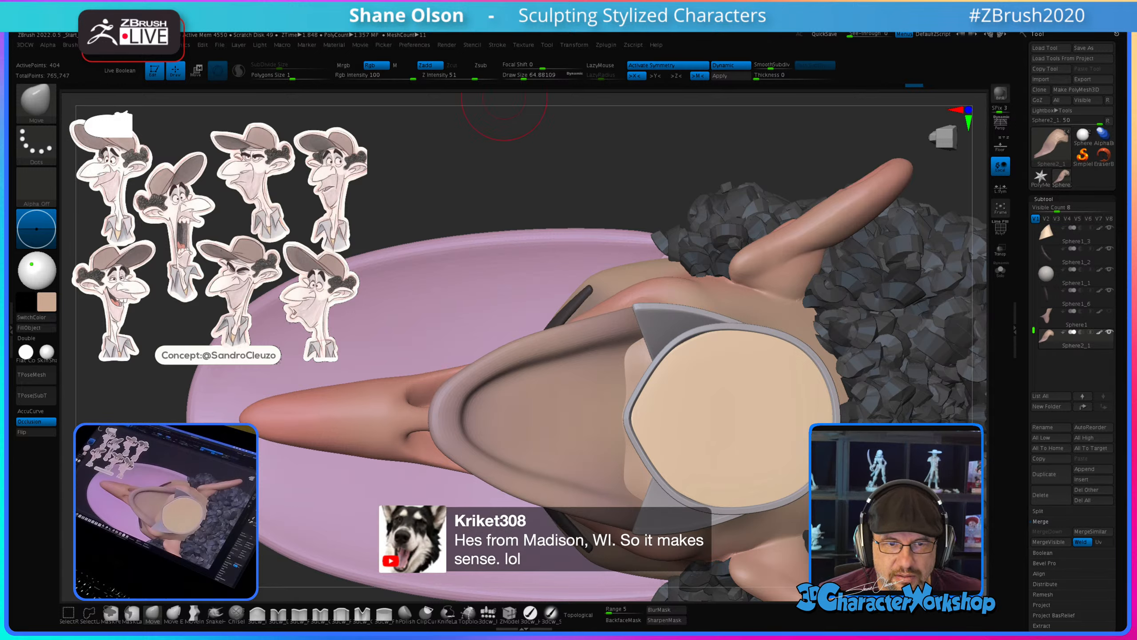
{"action": "mouse_move", "coordinate": [507, 169]}
{"action": "left_mouse_down"}
{"action": "mouse_move", "coordinate": [526, 168]}
{"action": "mouse_move", "coordinate": [513, 175]}
{"action": "left_mouse_up"}
{"action": "key", "text": "s"}
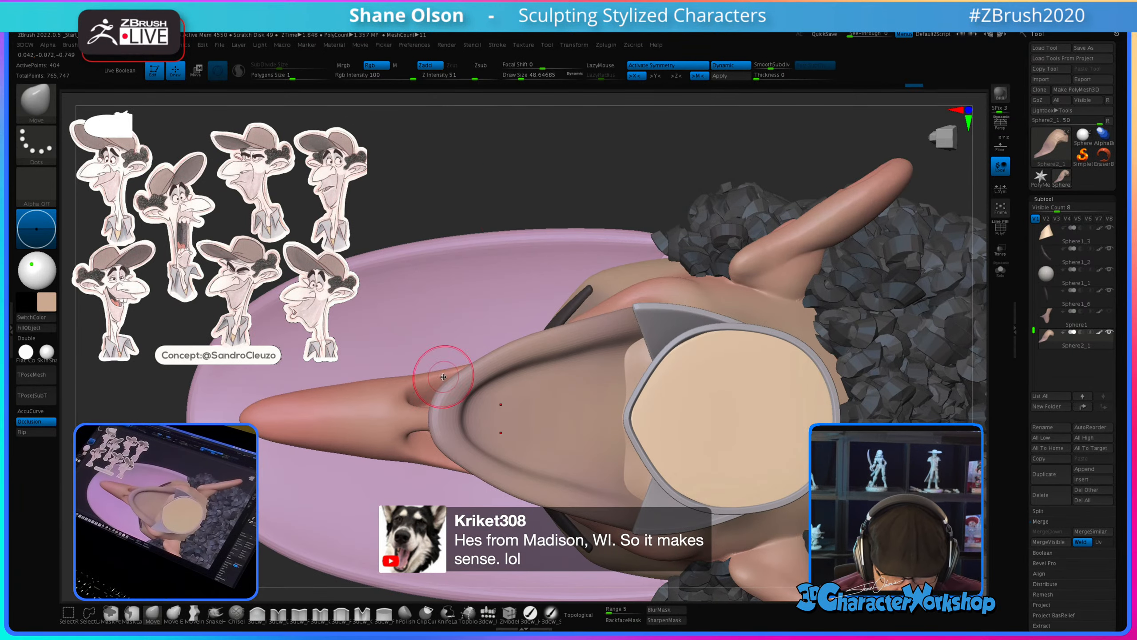
{"action": "key", "text": "shift+f"}
{"action": "key", "text": "shift+f"}
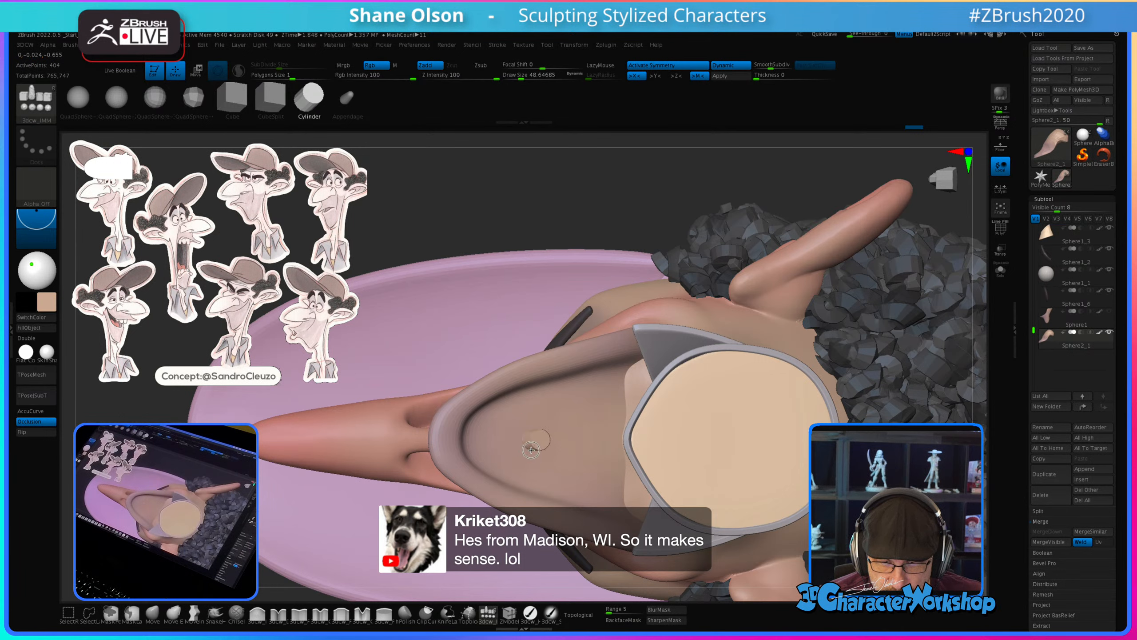
{"action": "left_click_drag", "start_coordinate": [549, 439], "coordinate": [530, 471]}
{"action": "key", "text": "ctrl+a"}
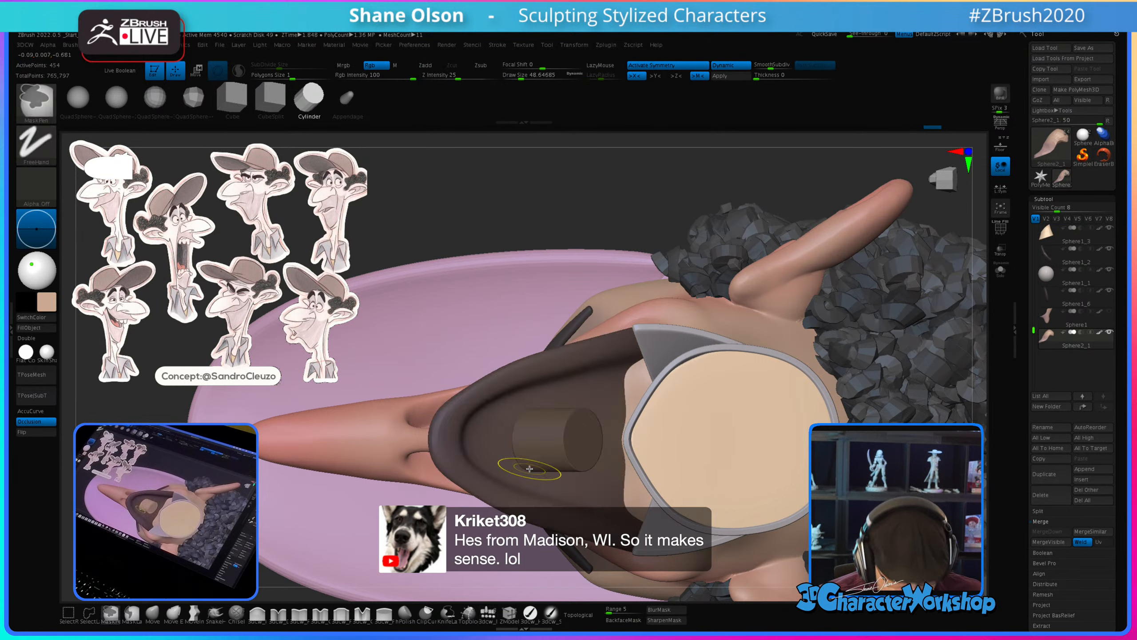
{"action": "key", "text": "ctrl+z"}
{"action": "key", "text": "ctrl+z"}
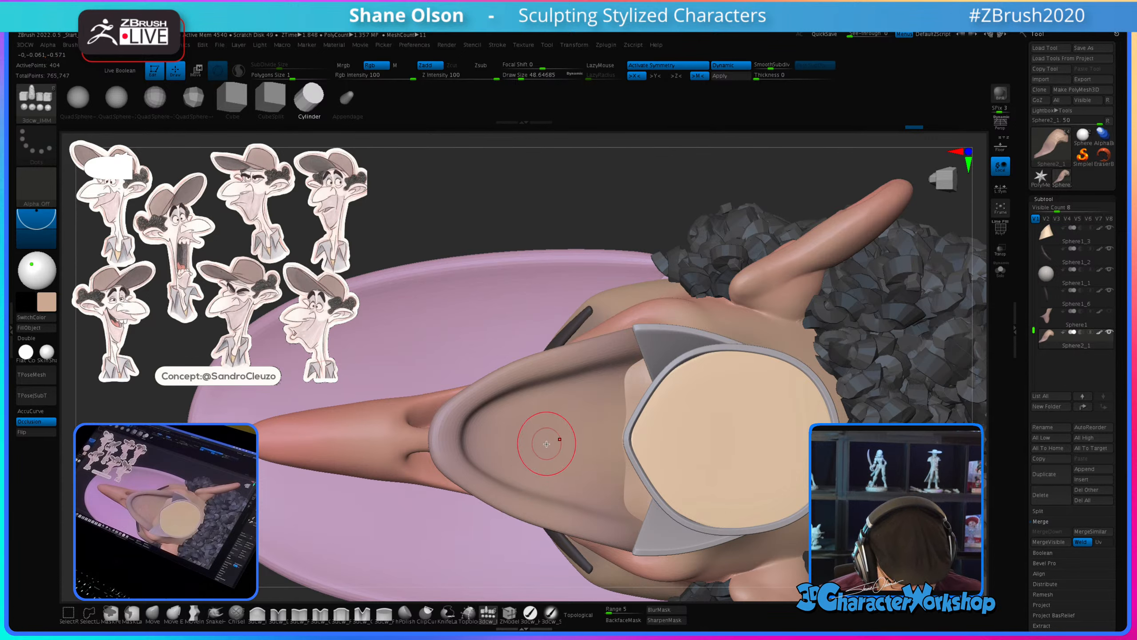
{"action": "key", "text": "w"}
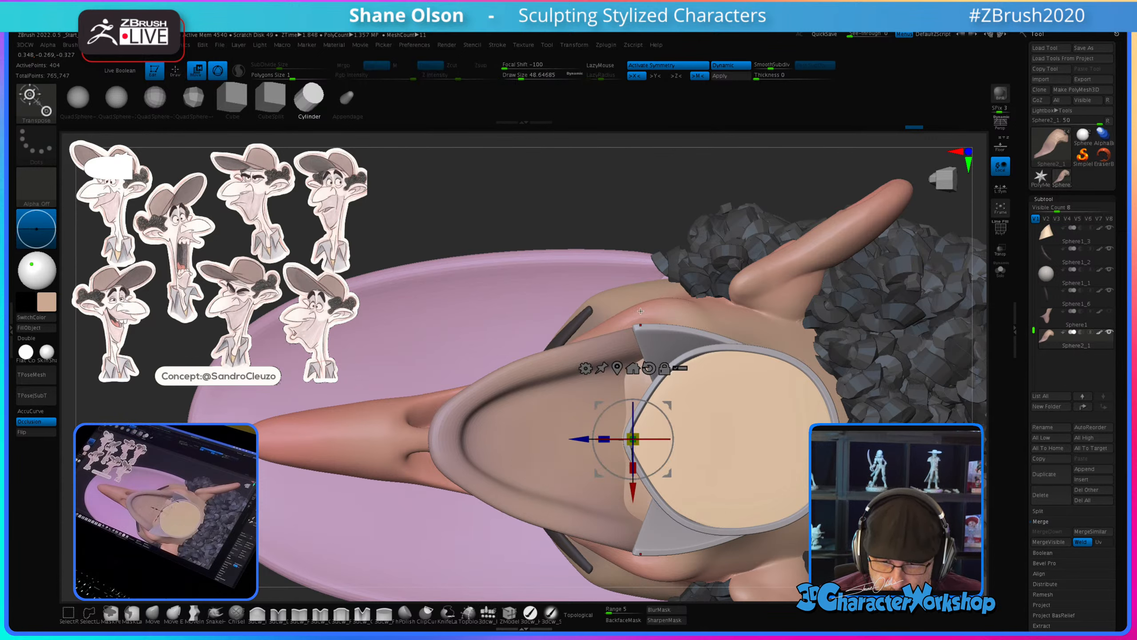
{"action": "key", "text": "q"}
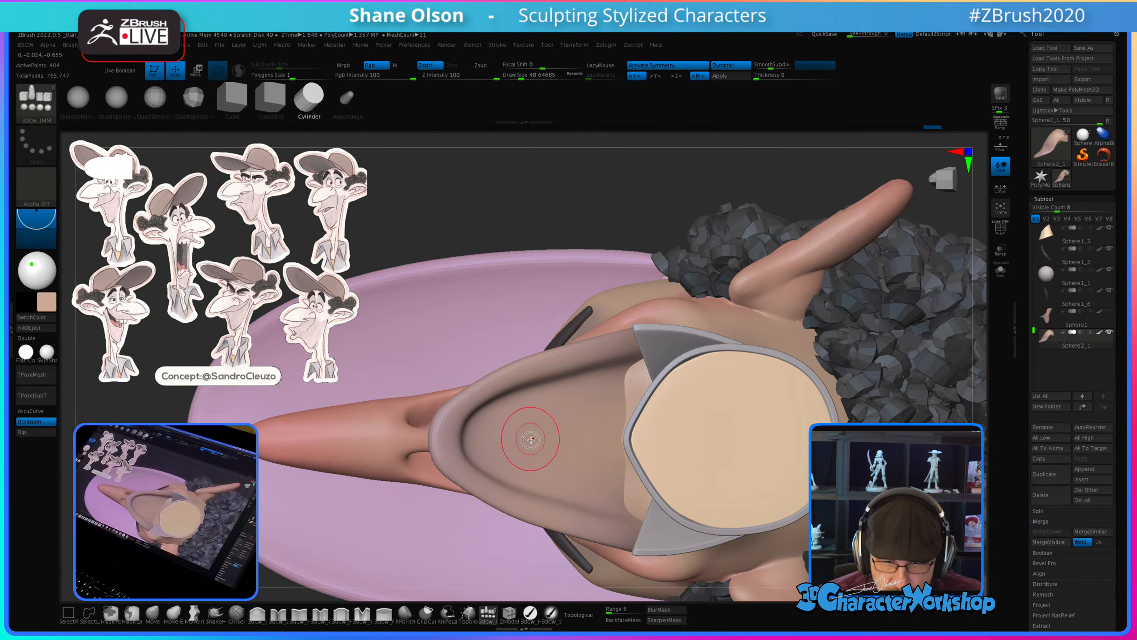
Step: Insert an upright cylinder inside the front of the upper mouth piece and separate it into its own subtool with Split Unmasked Points
{"action": "left_click_drag", "start_coordinate": [530, 439], "coordinate": [534, 499]}
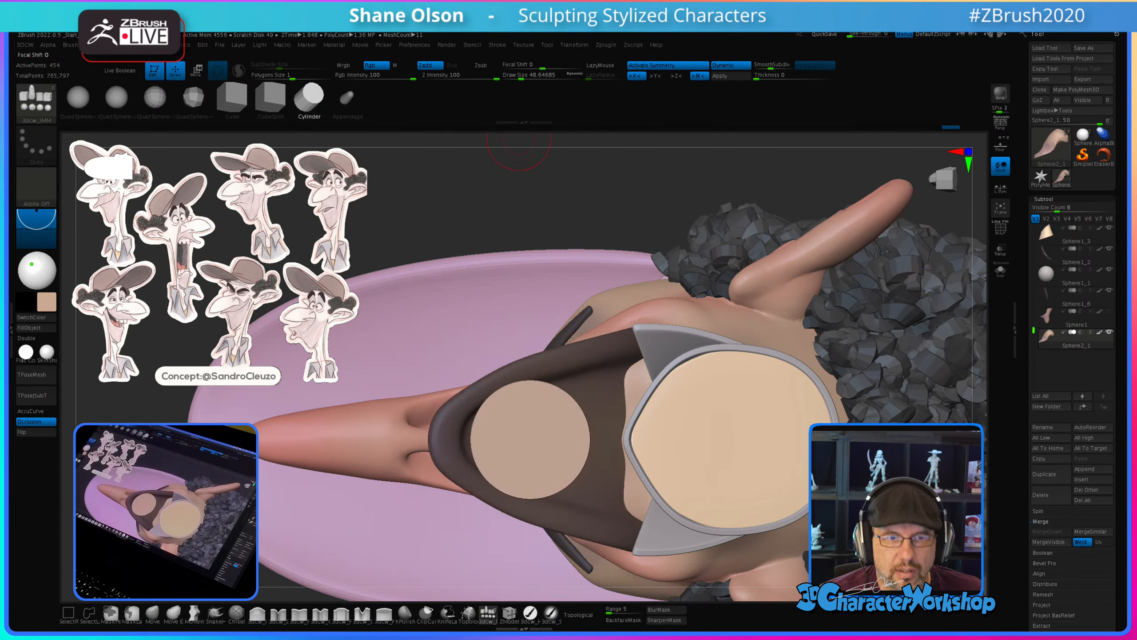
{"action": "key", "text": "3"}
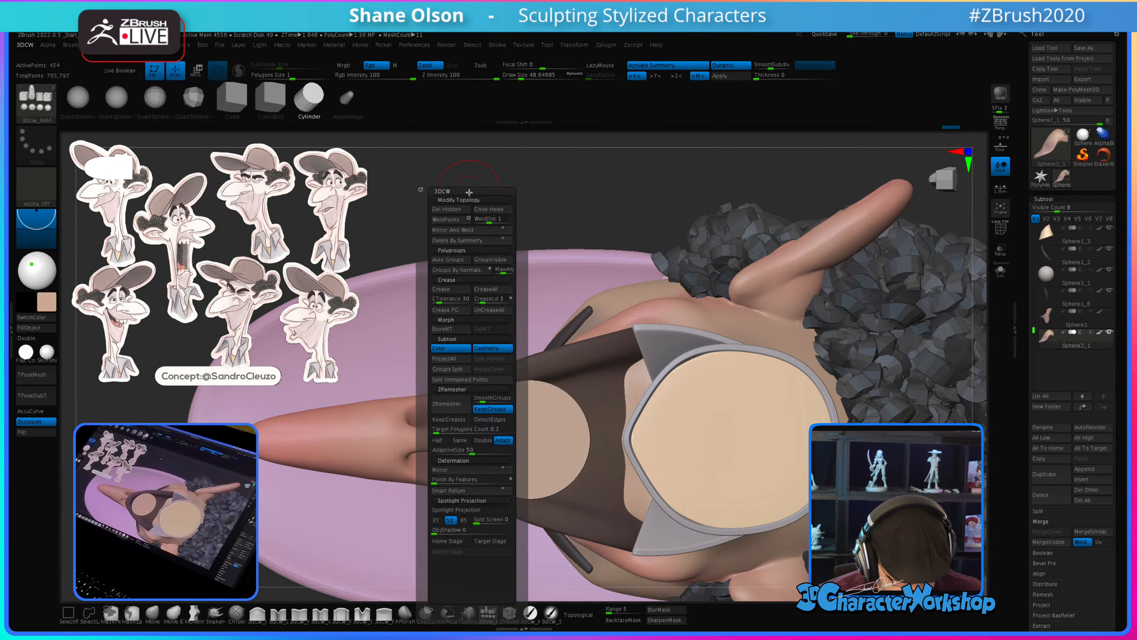
{"action": "left_click", "coordinate": [459, 379]}
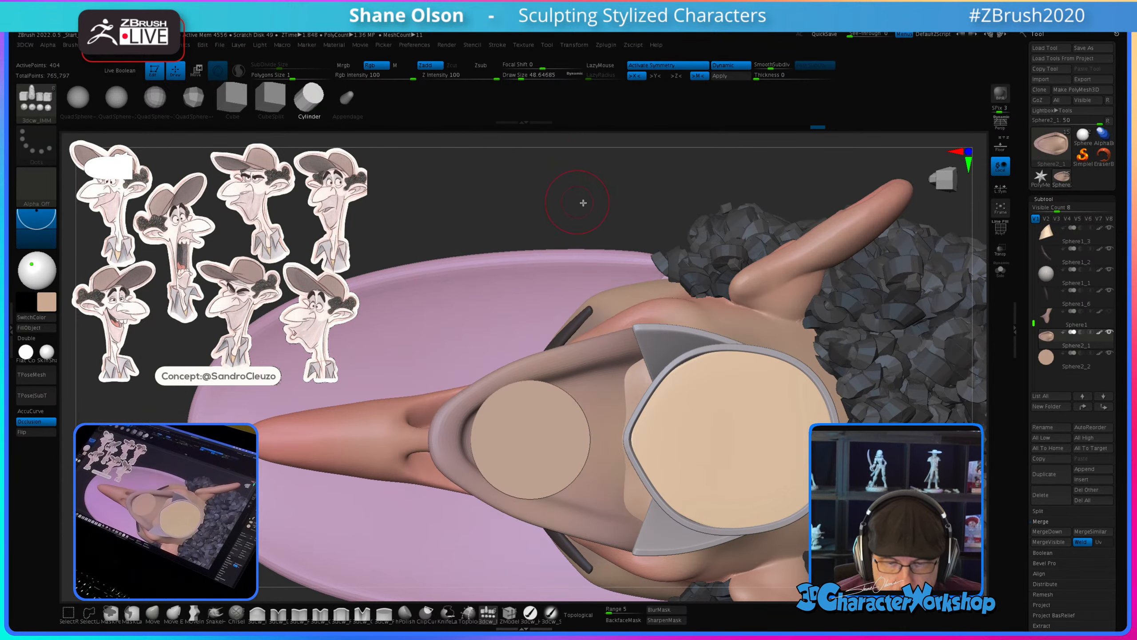
Step: Select the split-off cylinder subtool and isolate it in Solo mode
{"action": "key", "text": "Down"}
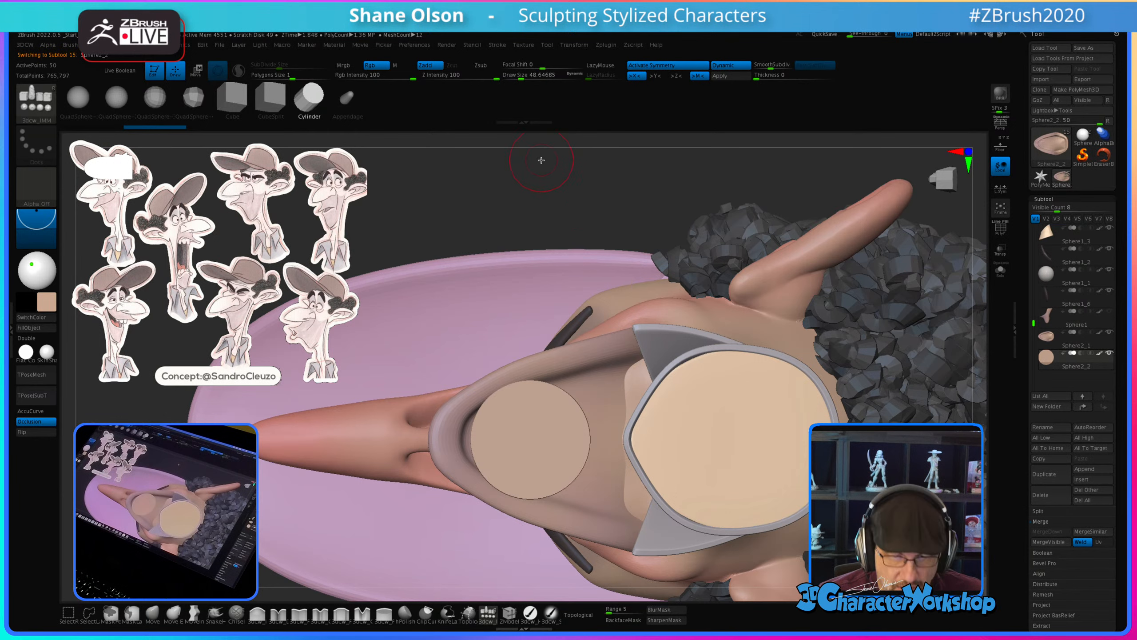
{"action": "left_click_drag", "start_coordinate": [539, 180], "coordinate": [536, 168]}
{"action": "left_click_drag", "start_coordinate": [516, 198], "coordinate": [508, 214]}
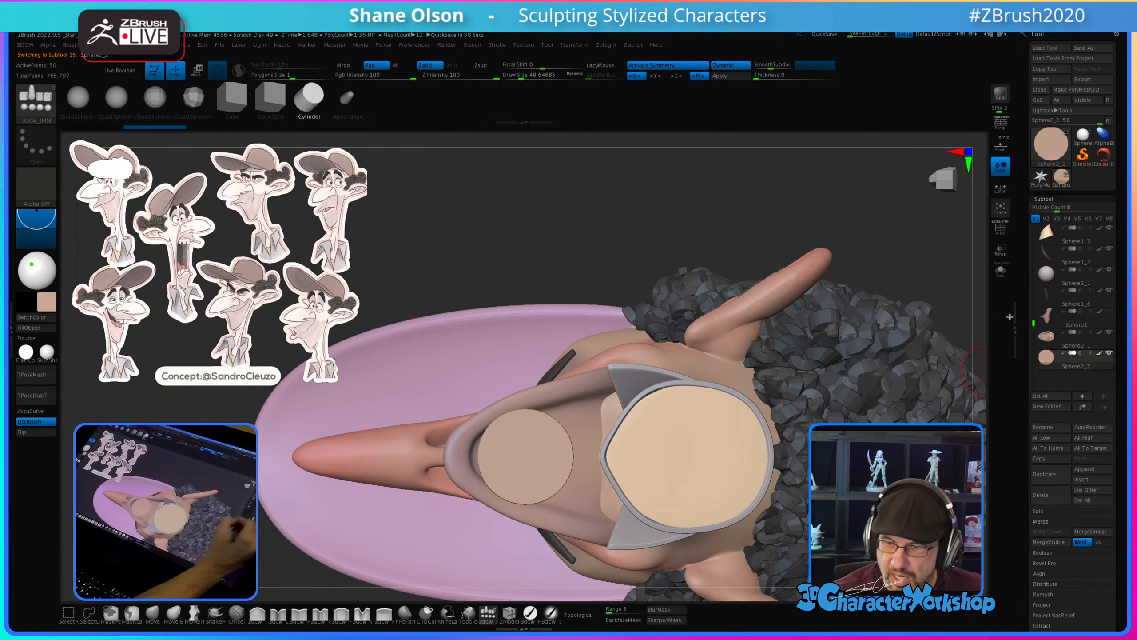
{"action": "left_click", "coordinate": [1001, 271]}
{"action": "mouse_move", "coordinate": [622, 418]}
{"action": "left_mouse_down"}
{"action": "mouse_move", "coordinate": [622, 480]}
{"action": "mouse_move", "coordinate": [644, 386]}
{"action": "left_mouse_up"}
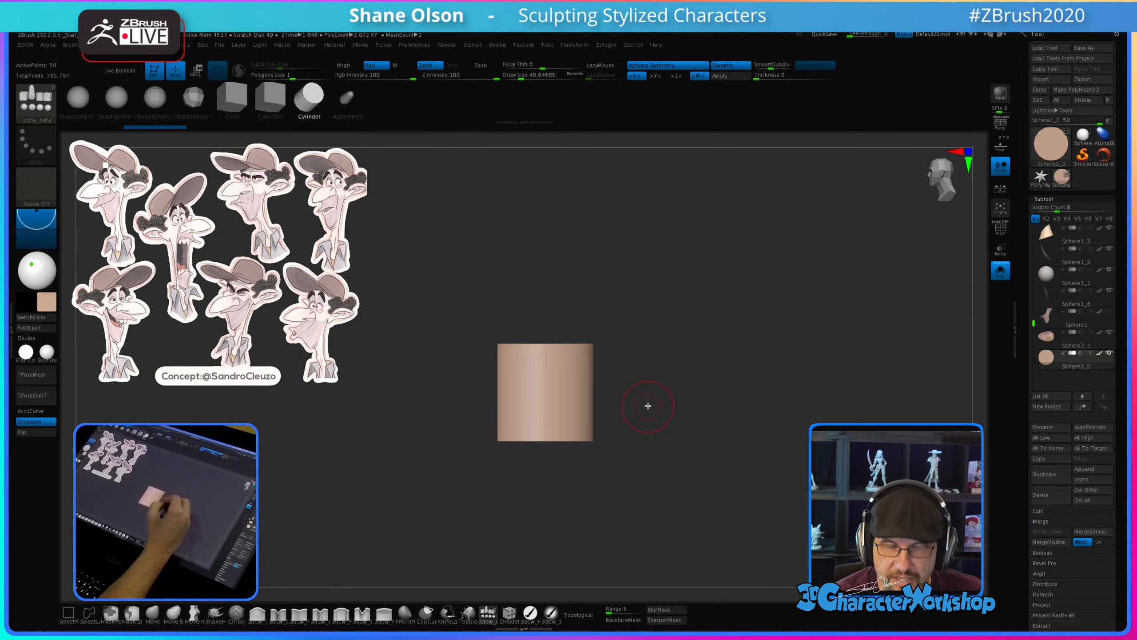
{"action": "mouse_move", "coordinate": [653, 412]}
{"action": "left_mouse_down"}
{"action": "mouse_move", "coordinate": [647, 429]}
{"action": "mouse_move", "coordinate": [647, 419]}
{"action": "left_mouse_up"}
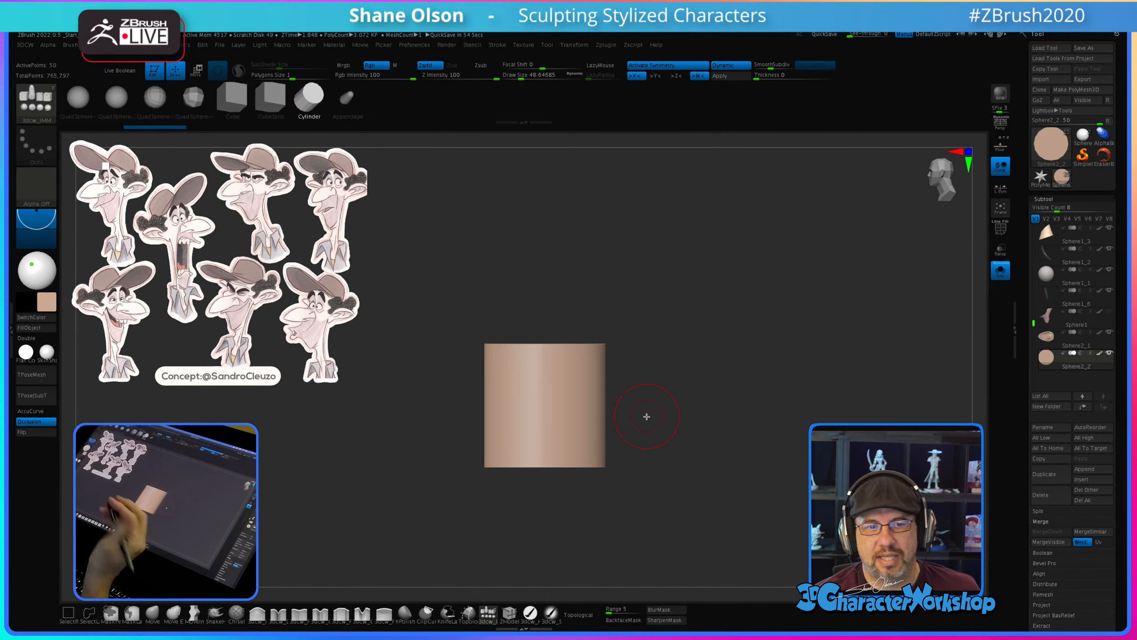
{"action": "left_click_drag", "start_coordinate": [686, 410], "coordinate": [681, 432], "text": "alt"}
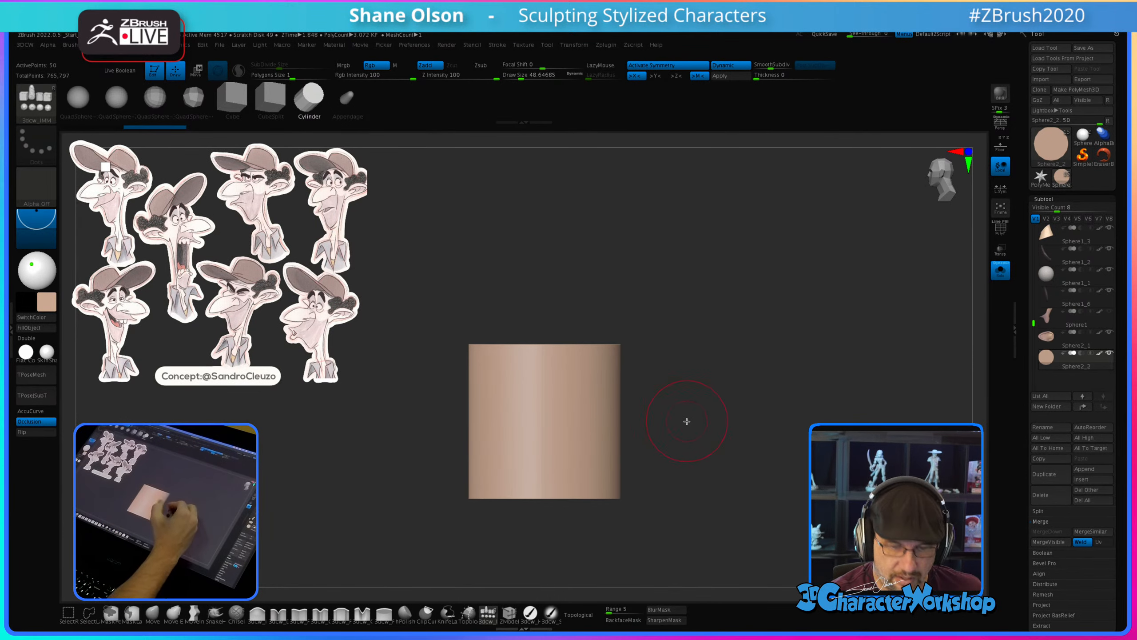
Step: Scale the cylinder's height down into a short, flat disc and display its polyframe
{"action": "key", "text": "w"}
{"action": "left_click_drag", "start_coordinate": [545, 372], "coordinate": [557, 318]}
{"action": "left_click_drag", "start_coordinate": [624, 457], "coordinate": [631, 496]}
{"action": "key", "text": "shift+f"}
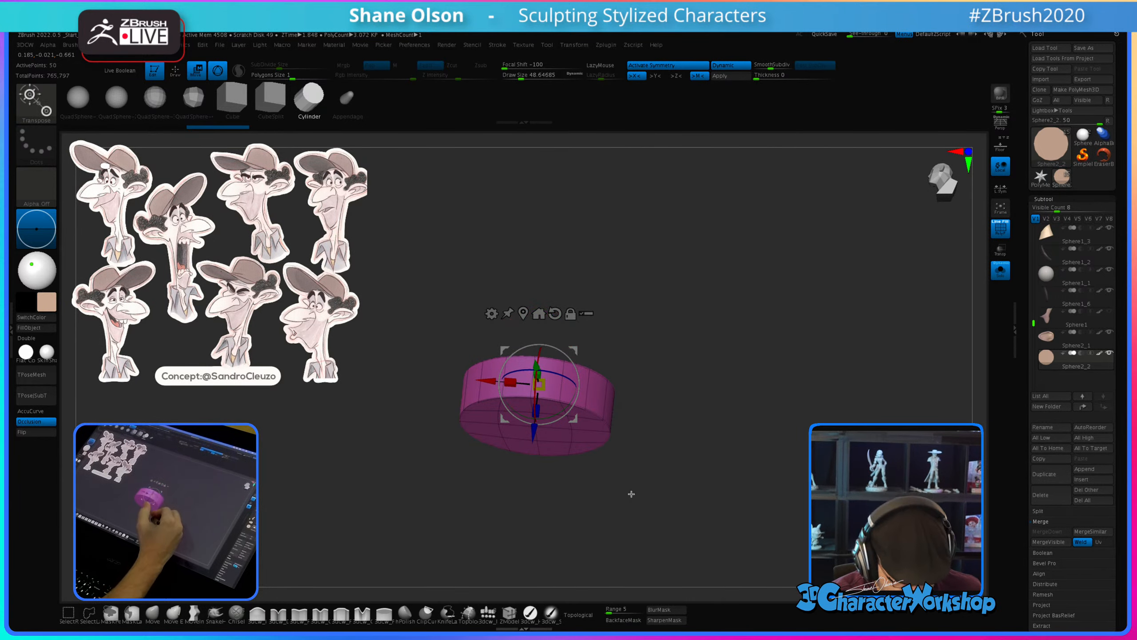
Step: Regroup the disc's polygons with Groups By Normals, separating its caps from its side wall
{"action": "key", "text": "grave"}
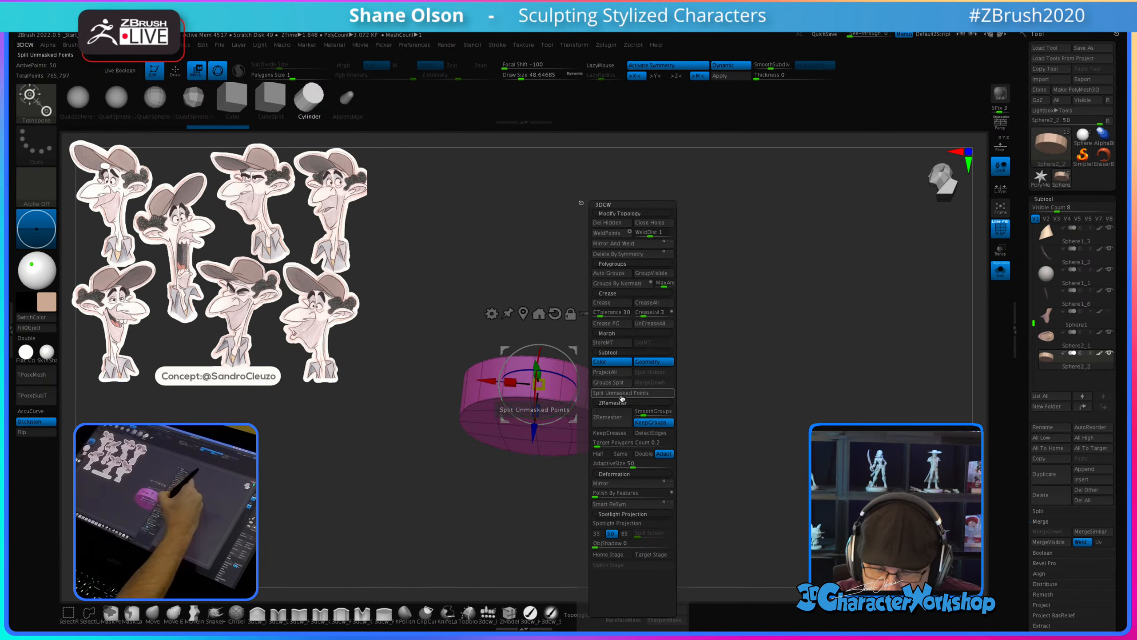
{"action": "left_click", "coordinate": [626, 253]}
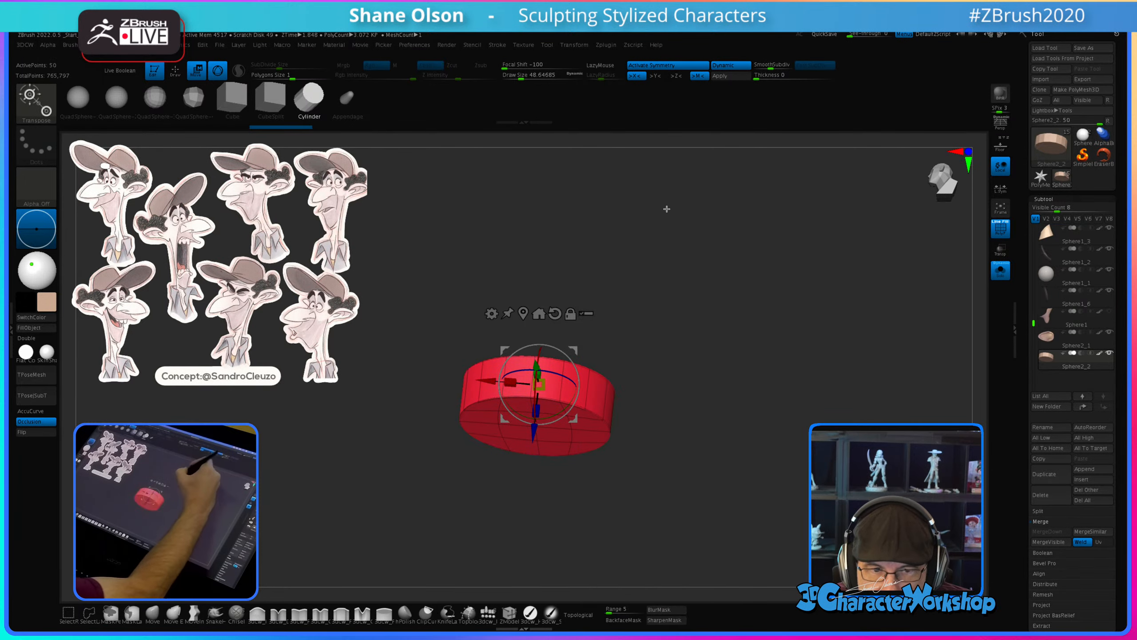
{"action": "key", "text": "3"}
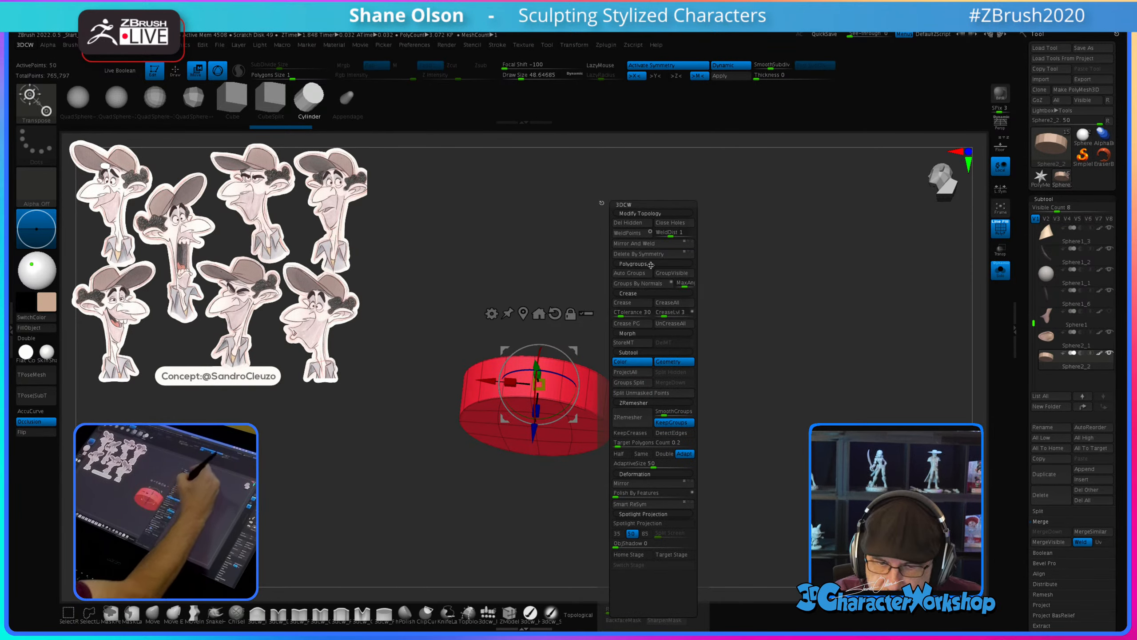
{"action": "left_click", "coordinate": [638, 283]}
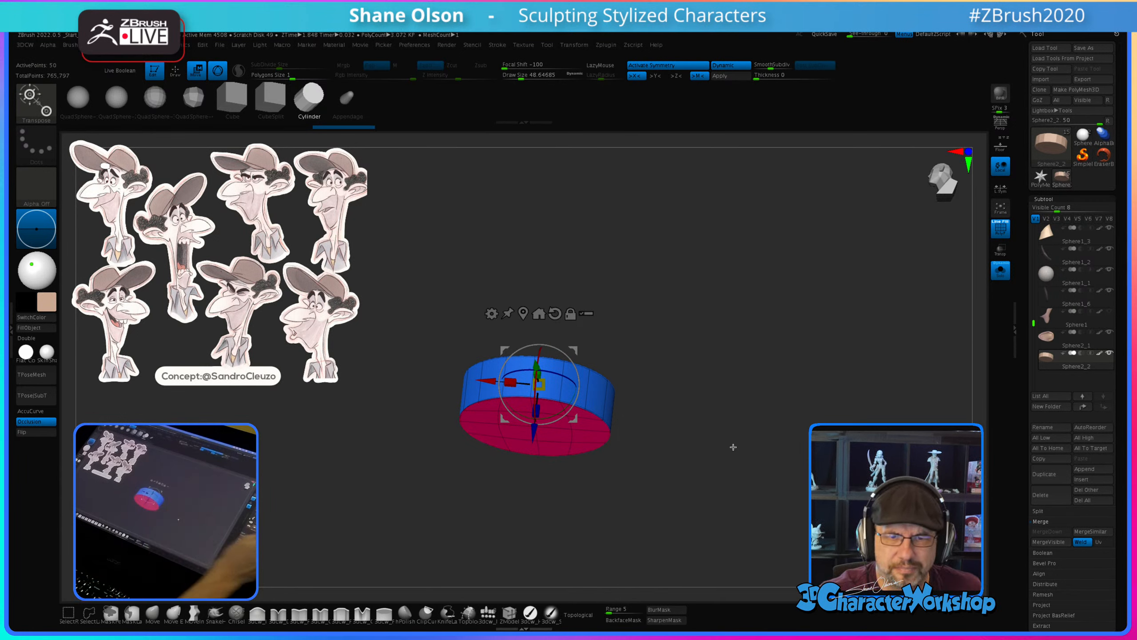
Step: Return to Draw mode, hide the disc's underside cap and turn on double-sided display
{"action": "left_click_drag", "start_coordinate": [779, 423], "coordinate": [730, 351]}
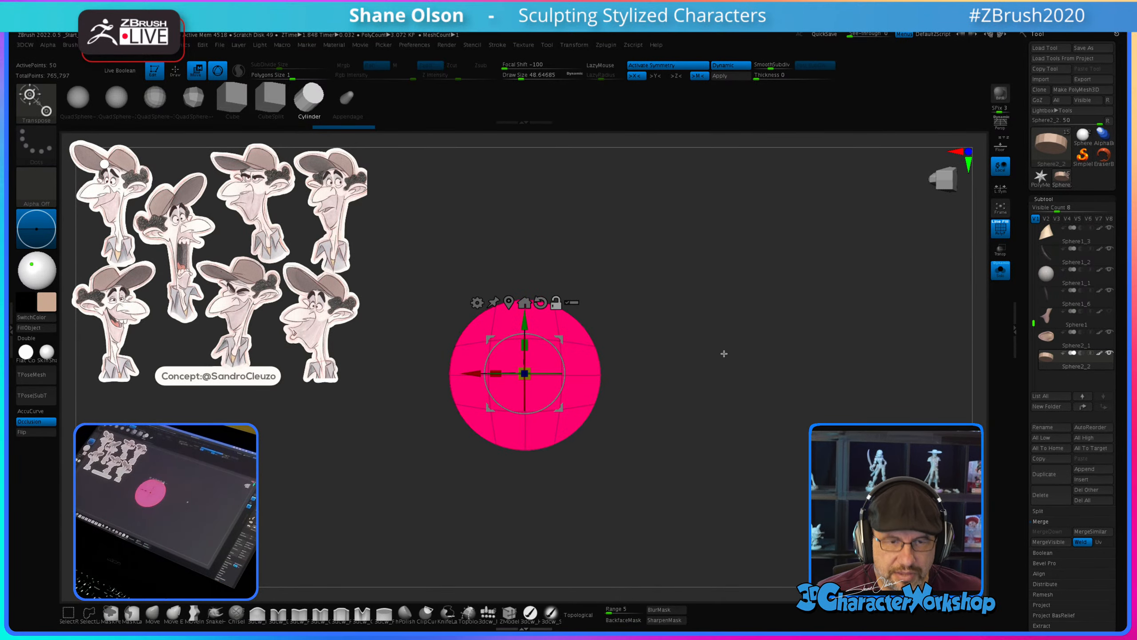
{"action": "key", "text": "q"}
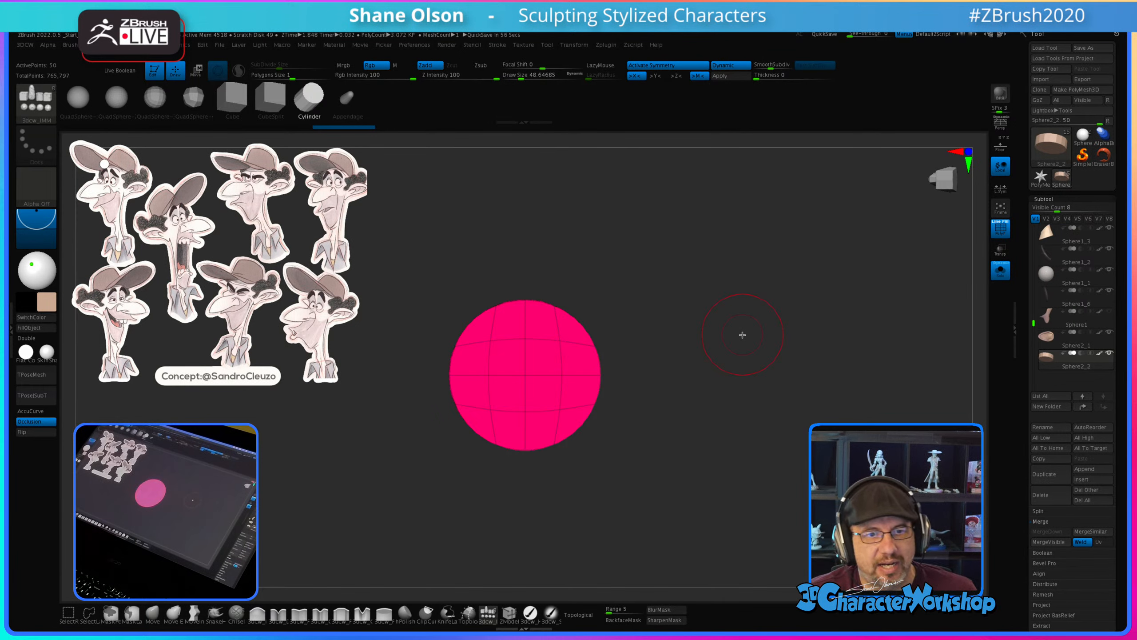
{"action": "left_click_drag", "start_coordinate": [703, 335], "coordinate": [705, 341], "text": "alt"}
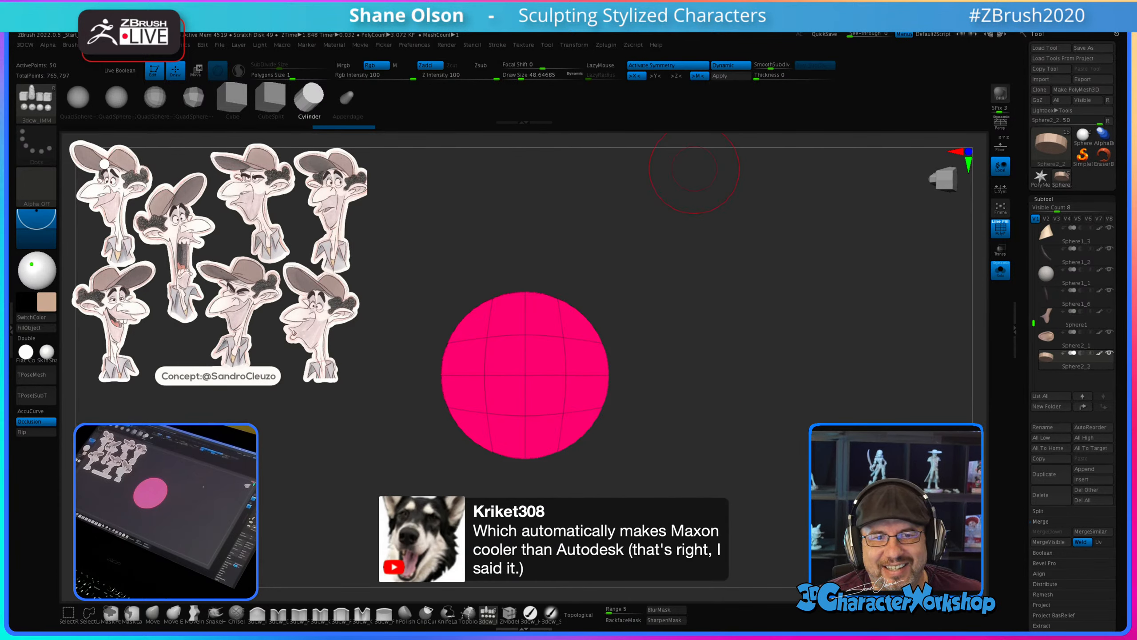
{"action": "left_click_drag", "start_coordinate": [704, 265], "coordinate": [726, 283]}
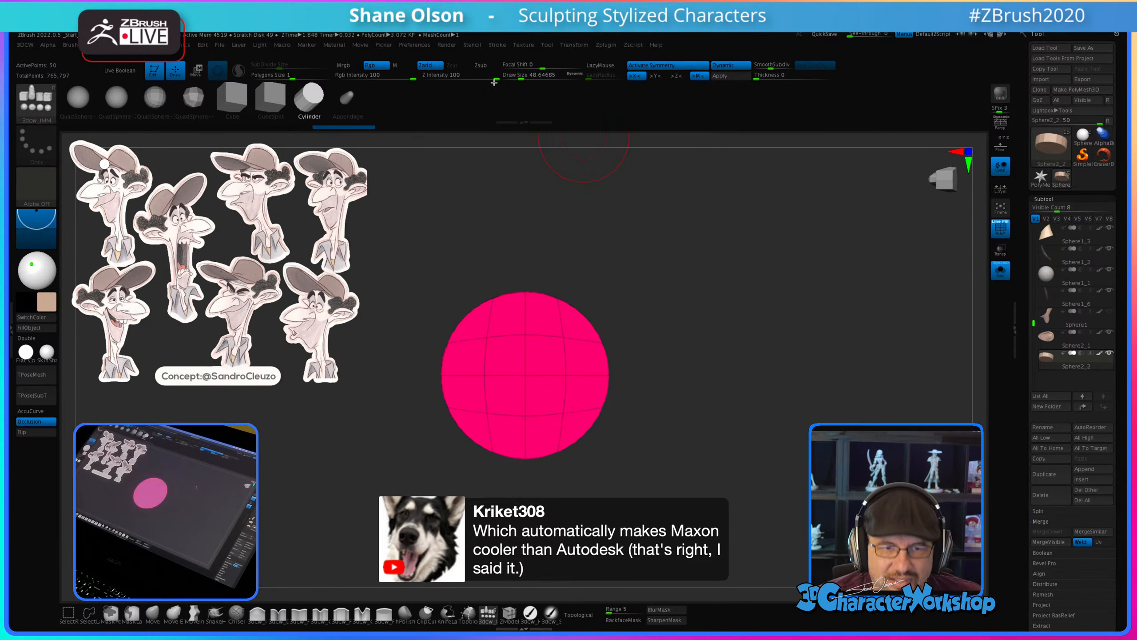
{"action": "left_click", "coordinate": [527, 376], "text": "ctrl+shift"}
{"action": "left_click", "coordinate": [527, 377], "text": "ctrl+shift"}
{"action": "left_click_drag", "start_coordinate": [724, 429], "coordinate": [725, 444]}
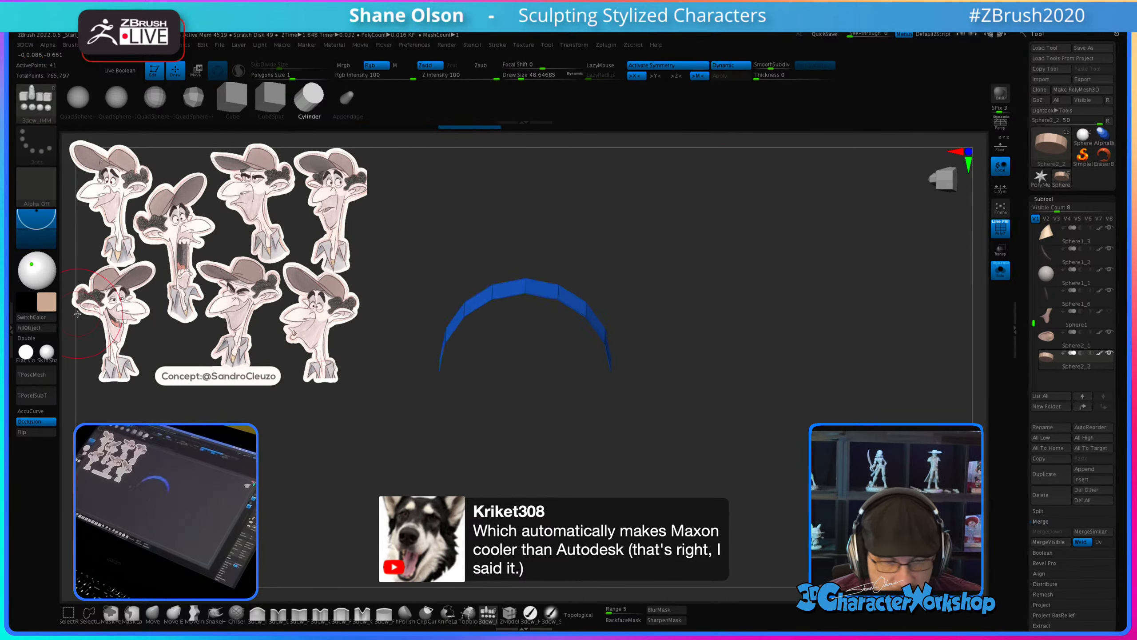
{"action": "left_click", "coordinate": [32, 339]}
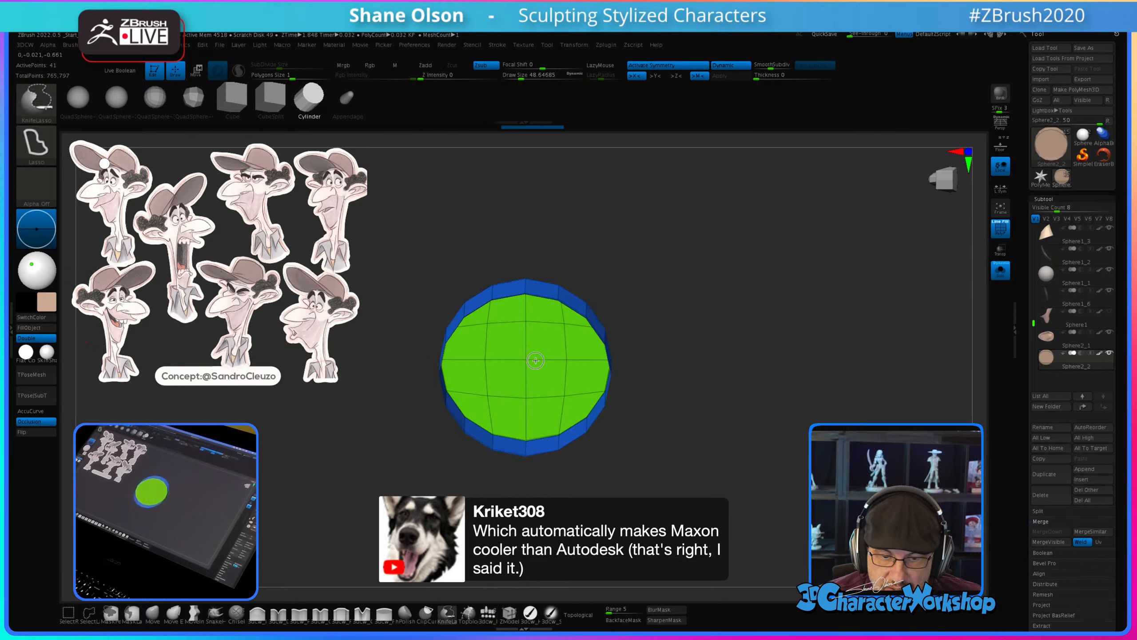
Step: Hide the disc's remaining cap polygroup, leaving only the side-wall ring
{"action": "left_click", "coordinate": [539, 360], "text": "ctrl+shift"}
{"action": "left_click_drag", "start_coordinate": [676, 336], "coordinate": [677, 334]}
{"action": "key", "text": "ctrl+z"}
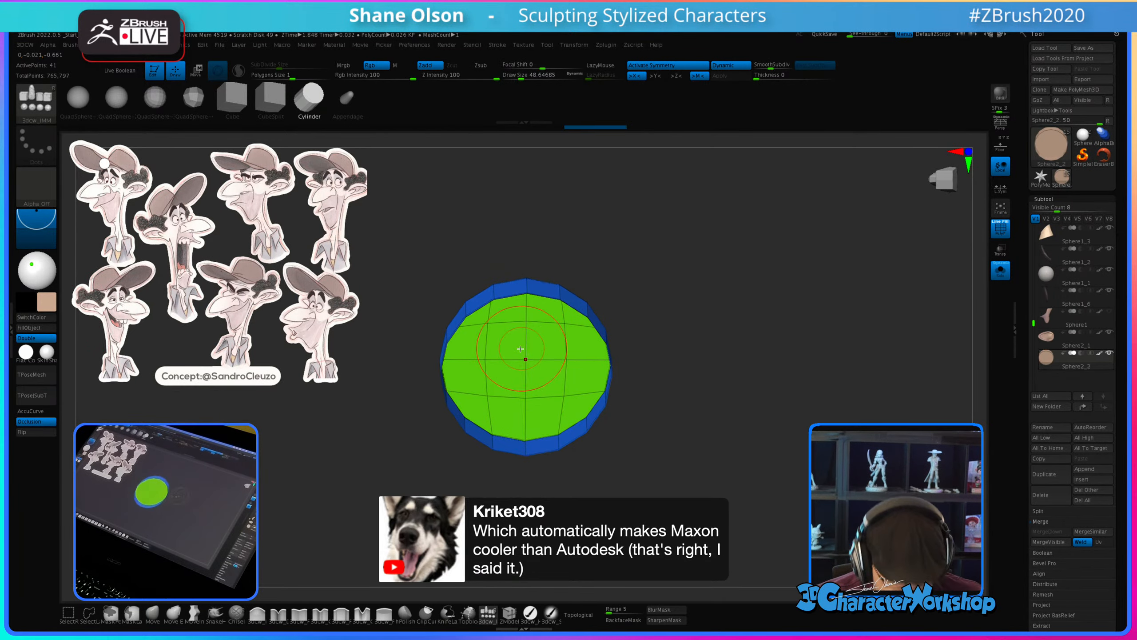
{"action": "left_click", "coordinate": [529, 358], "text": "ctrl+shift"}
{"action": "left_click_drag", "start_coordinate": [702, 430], "coordinate": [695, 397], "text": "shift"}
Step: Hide the remaining cap and the side-wall ring's rear section, and delete the hidden geometry to leave an open C-shaped band
{"action": "mouse_move", "coordinate": [716, 199]}
{"action": "left_mouse_down", "text": "ctrl+shift"}
{"action": "mouse_move", "coordinate": [656, 431]}
{"action": "mouse_move", "coordinate": [616, 464]}
{"action": "mouse_move", "coordinate": [576, 448]}
{"action": "mouse_move", "coordinate": [591, 247]}
{"action": "mouse_move", "coordinate": [591, 259]}
{"action": "left_mouse_up", "text": "ctrl+shift"}
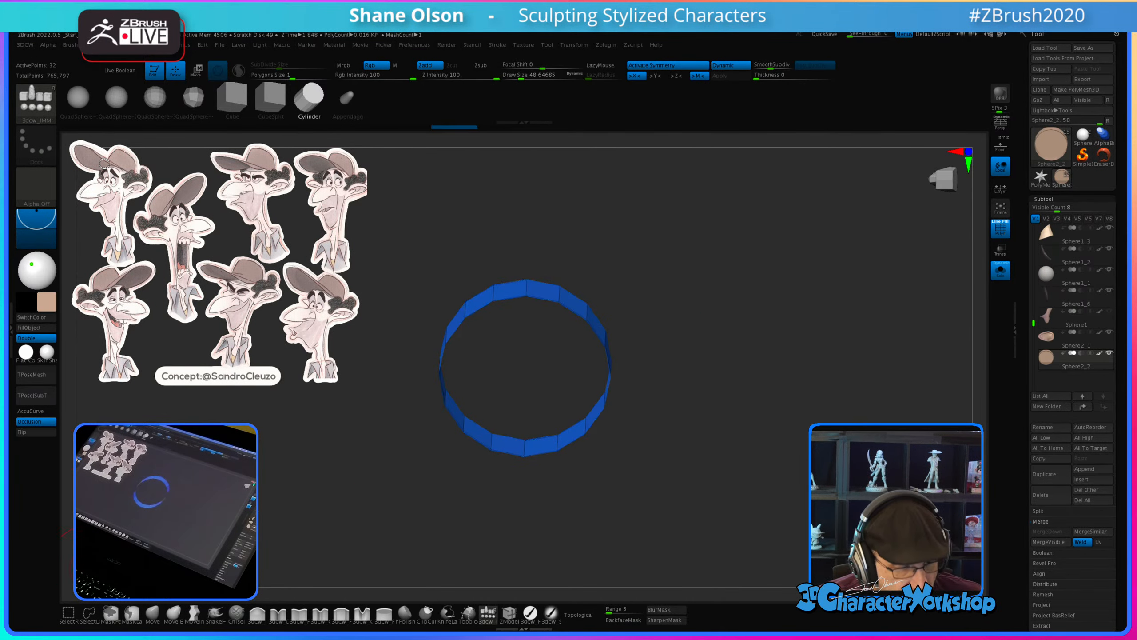
{"action": "left_click", "coordinate": [88, 612]}
{"action": "mouse_move", "coordinate": [709, 332]}
{"action": "left_mouse_down", "text": "ctrl+shift"}
{"action": "mouse_move", "coordinate": [686, 289]}
{"action": "mouse_move", "coordinate": [591, 271]}
{"action": "mouse_move", "coordinate": [574, 387]}
{"action": "left_mouse_up", "text": "ctrl+shift"}
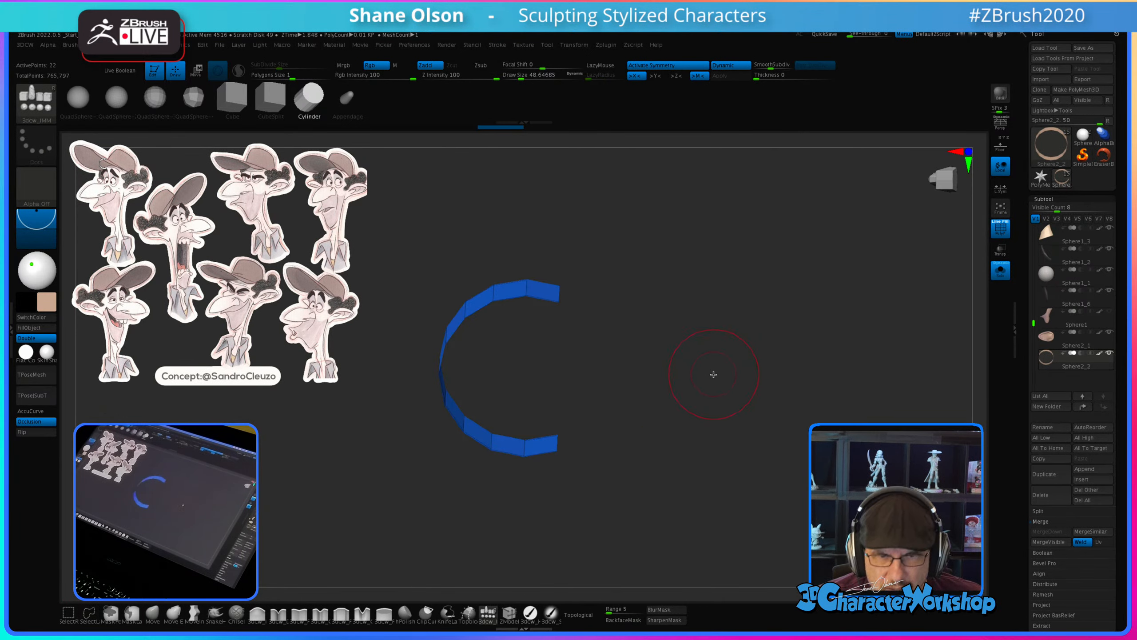
{"action": "key", "text": "F1"}
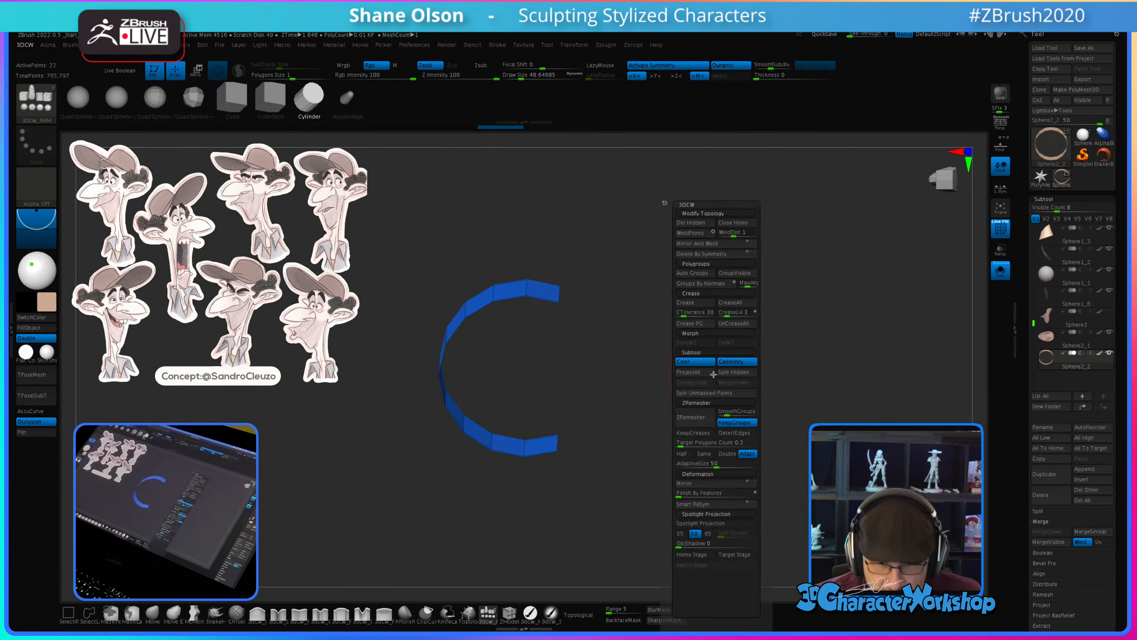
{"action": "left_click", "coordinate": [701, 226]}
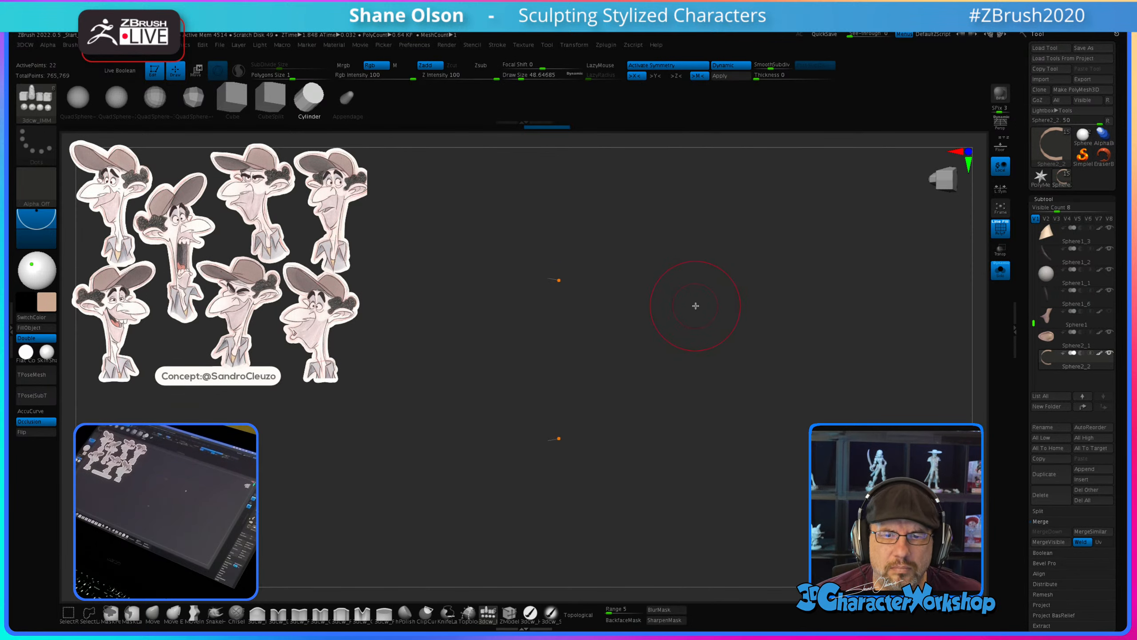
Step: Turn off the smoothed preview, use a mask to lengthen only the band's two open ends by about 0.17, and show the whole character
{"action": "left_click_drag", "start_coordinate": [695, 320], "coordinate": [710, 392]}
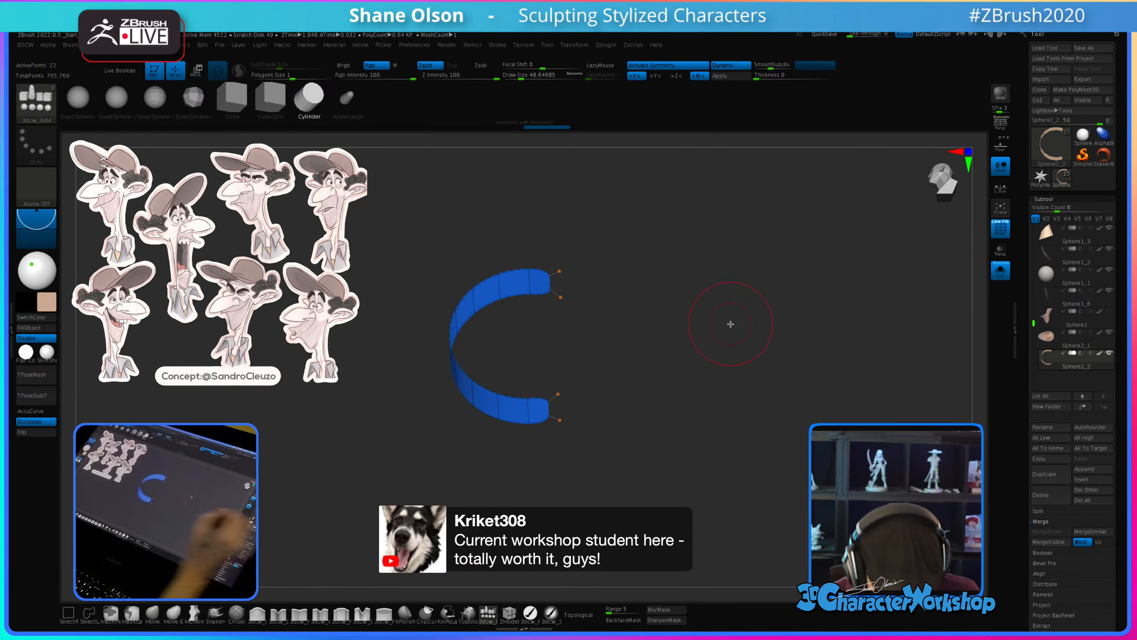
{"action": "left_click_drag", "start_coordinate": [599, 428], "coordinate": [593, 440]}
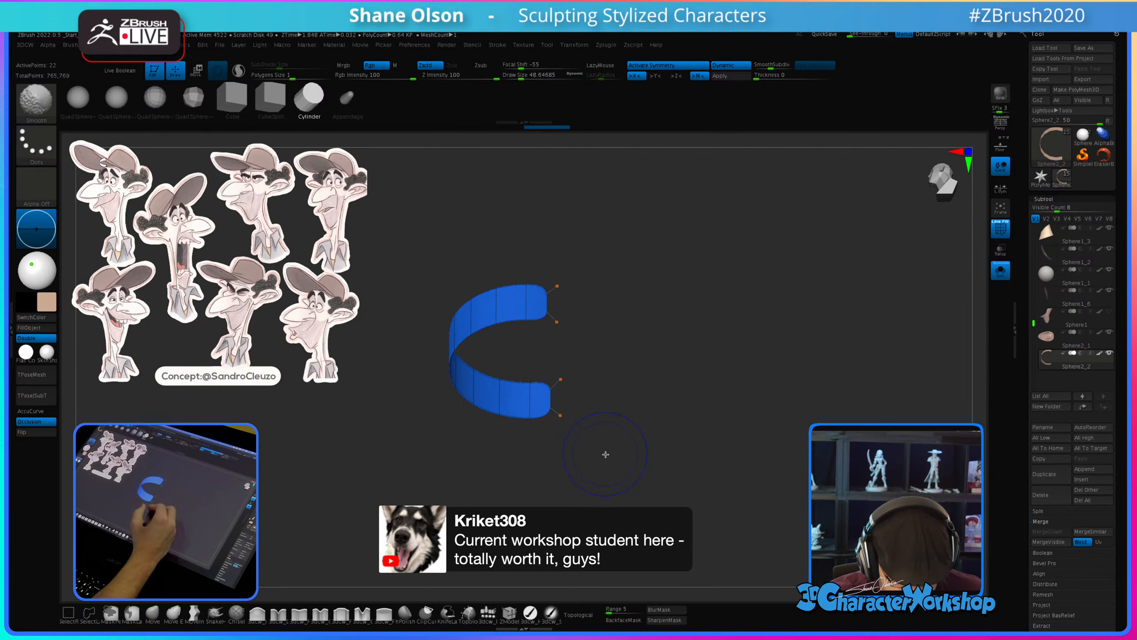
{"action": "key", "text": "shift+d"}
{"action": "mouse_move", "coordinate": [607, 450]}
{"action": "left_mouse_down"}
{"action": "mouse_move", "coordinate": [622, 460]}
{"action": "mouse_move", "coordinate": [619, 481]}
{"action": "mouse_move", "coordinate": [633, 454]}
{"action": "mouse_move", "coordinate": [641, 472]}
{"action": "mouse_move", "coordinate": [645, 464]}
{"action": "mouse_move", "coordinate": [563, 274]}
{"action": "mouse_move", "coordinate": [543, 269]}
{"action": "left_mouse_up"}
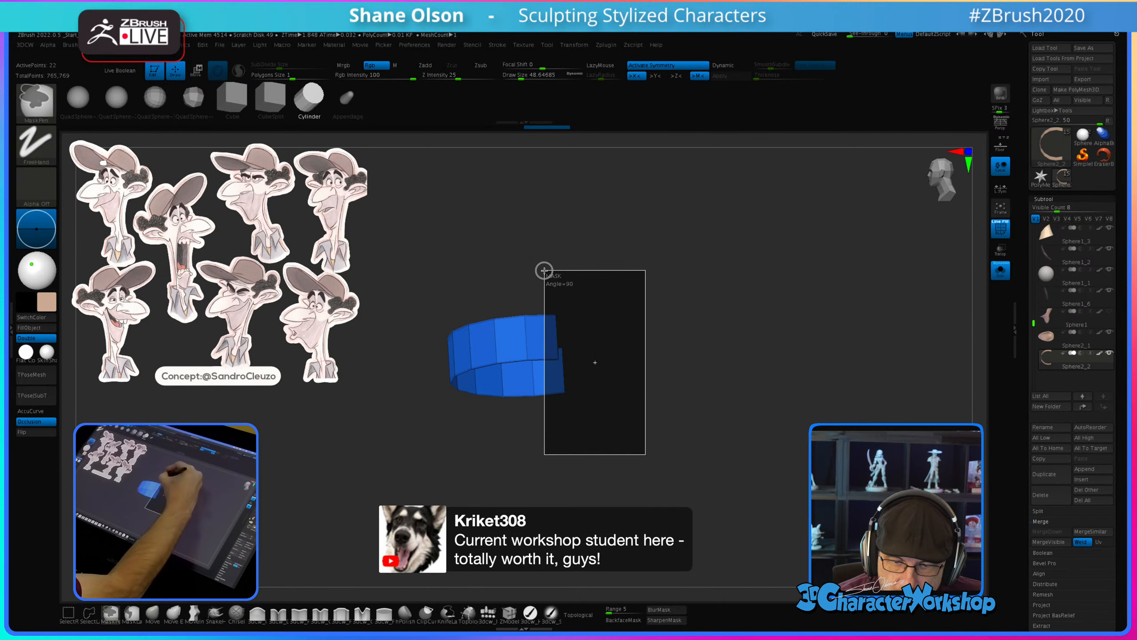
{"action": "key", "text": "w"}
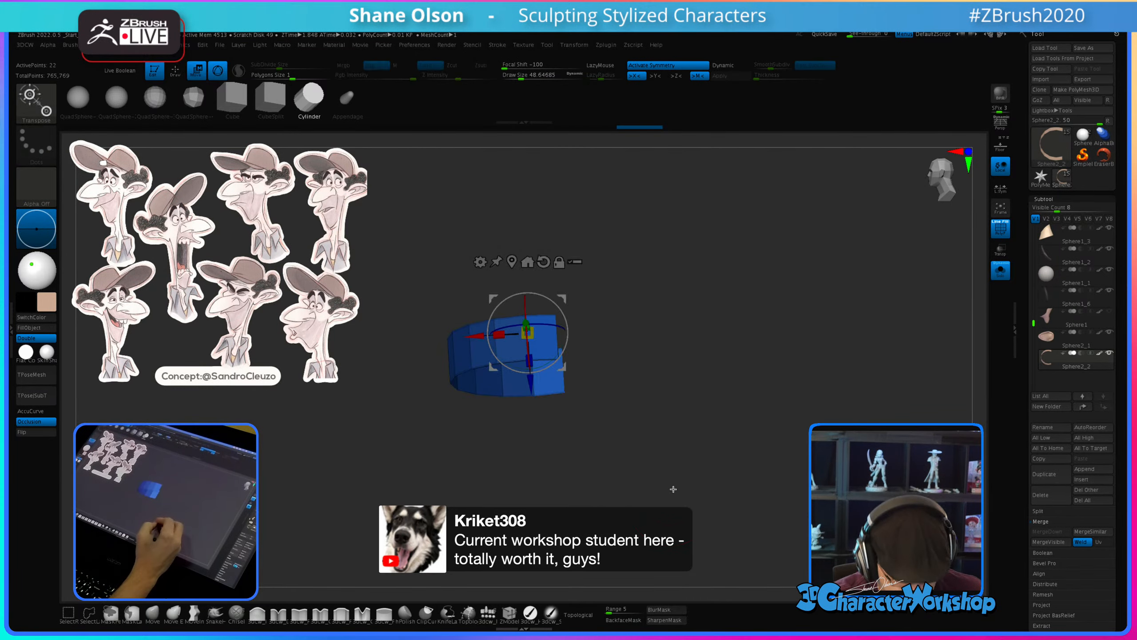
{"action": "left_click_drag", "start_coordinate": [482, 333], "coordinate": [549, 331]}
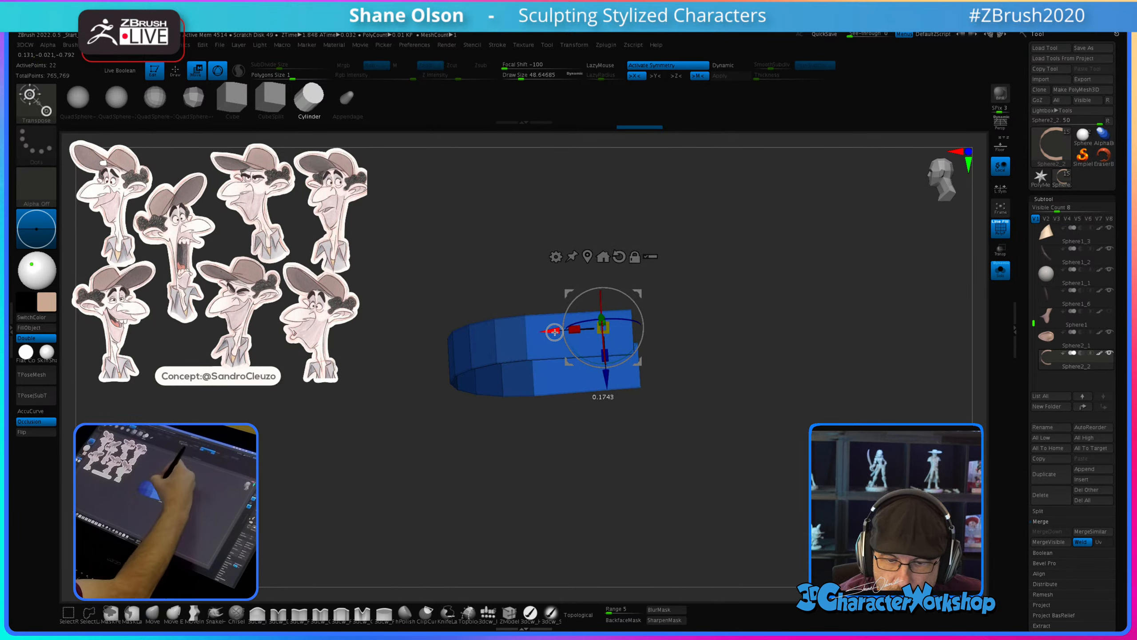
{"action": "left_click", "coordinate": [1006, 268]}
{"action": "left_click_drag", "start_coordinate": [625, 483], "coordinate": [623, 505]}
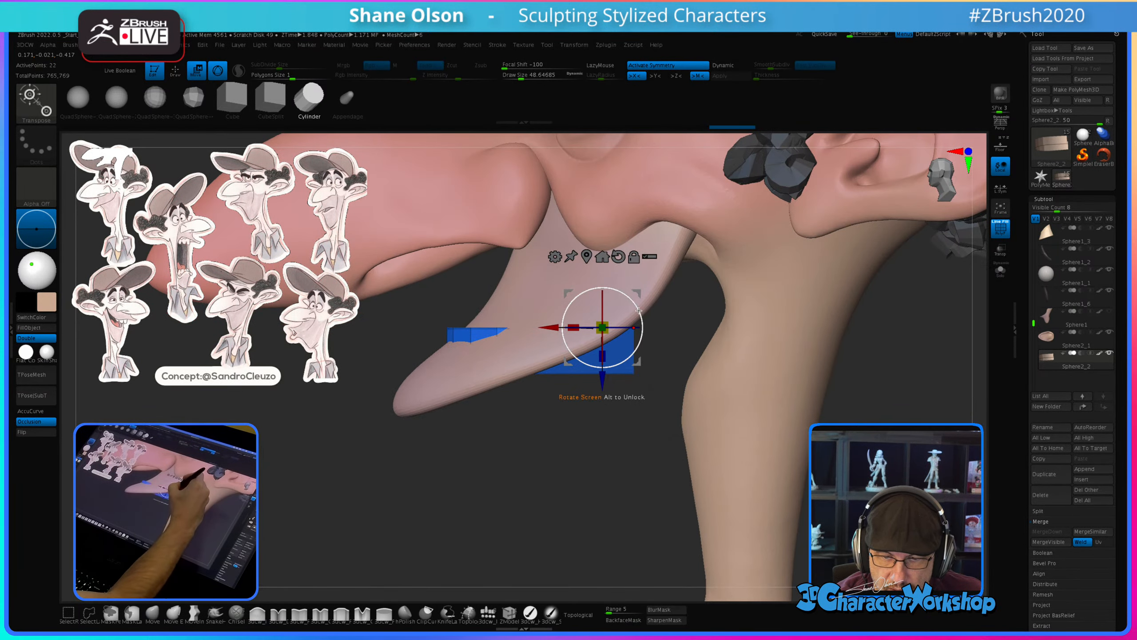
{"action": "left_click_drag", "start_coordinate": [639, 311], "coordinate": [629, 287]}
{"action": "key", "text": "ctrl+z"}
{"action": "key", "text": "ctrl+z"}
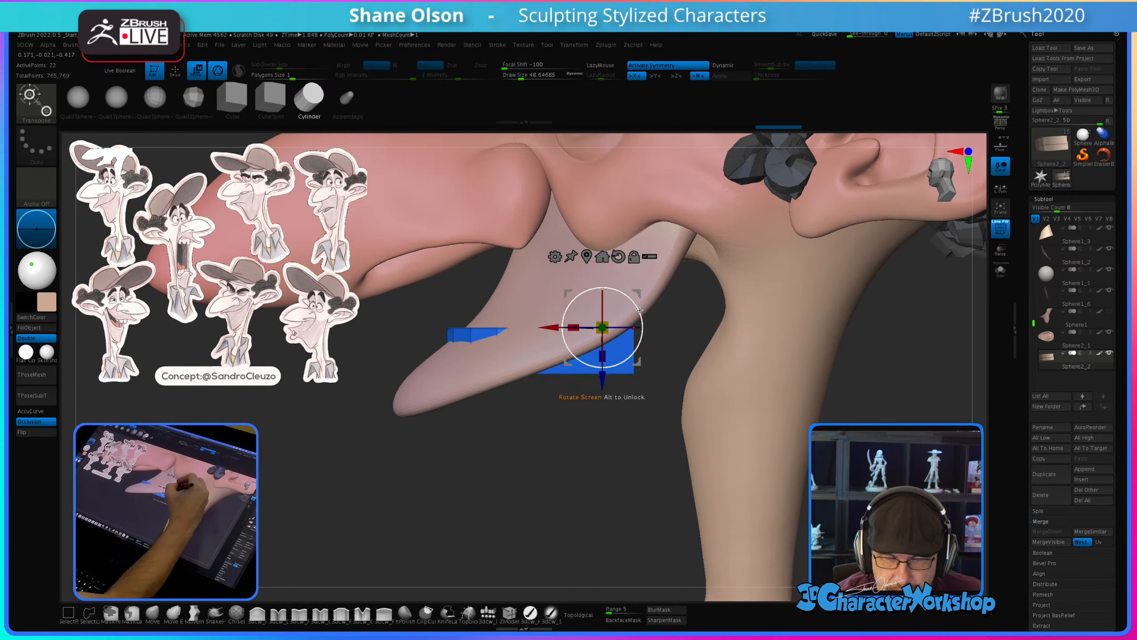
Step: Rotate the band to match the slope of the upper mouth piece's lower edge, reset the gizmo orientation and adjust the band's fit inside
{"action": "left_click_drag", "start_coordinate": [639, 306], "coordinate": [626, 291]}
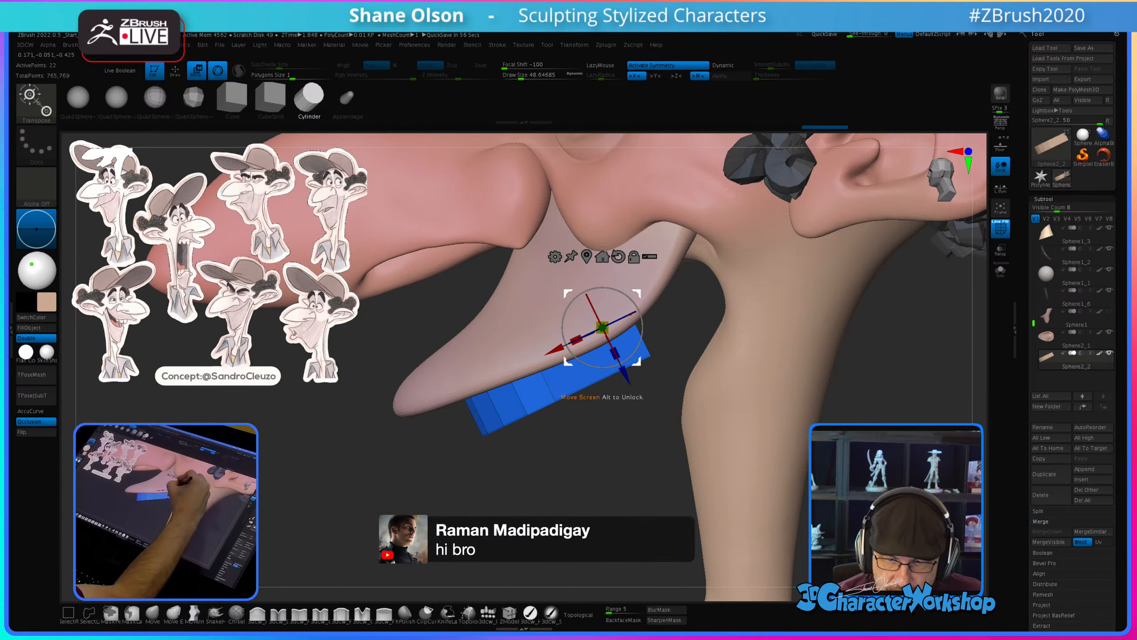
{"action": "left_click_drag", "start_coordinate": [637, 295], "coordinate": [623, 289]}
{"action": "left_click_drag", "start_coordinate": [599, 467], "coordinate": [599, 417]}
{"action": "left_click", "coordinate": [604, 254]}
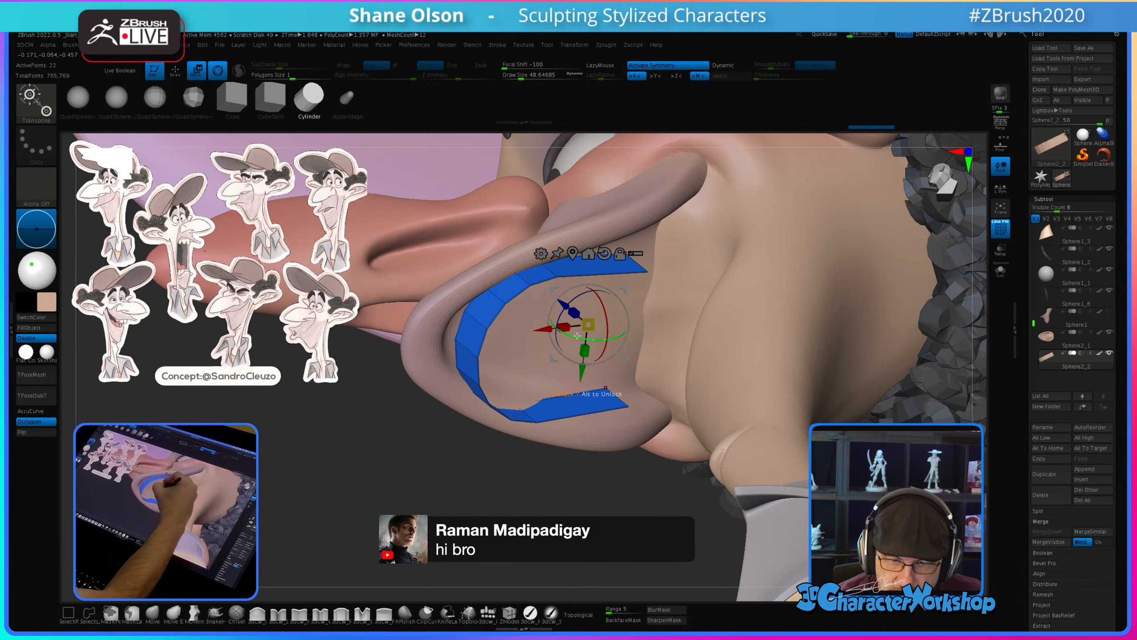
{"action": "left_click_drag", "start_coordinate": [579, 336], "coordinate": [564, 333]}
{"action": "mouse_move", "coordinate": [570, 504]}
{"action": "left_mouse_down"}
{"action": "mouse_move", "coordinate": [569, 474]}
{"action": "mouse_move", "coordinate": [580, 502]}
{"action": "left_mouse_up"}
Step: Isolate the band and insert two evenly spaced edge loops across each long arm with the ZModeler brush
{"action": "left_click", "coordinate": [1000, 270]}
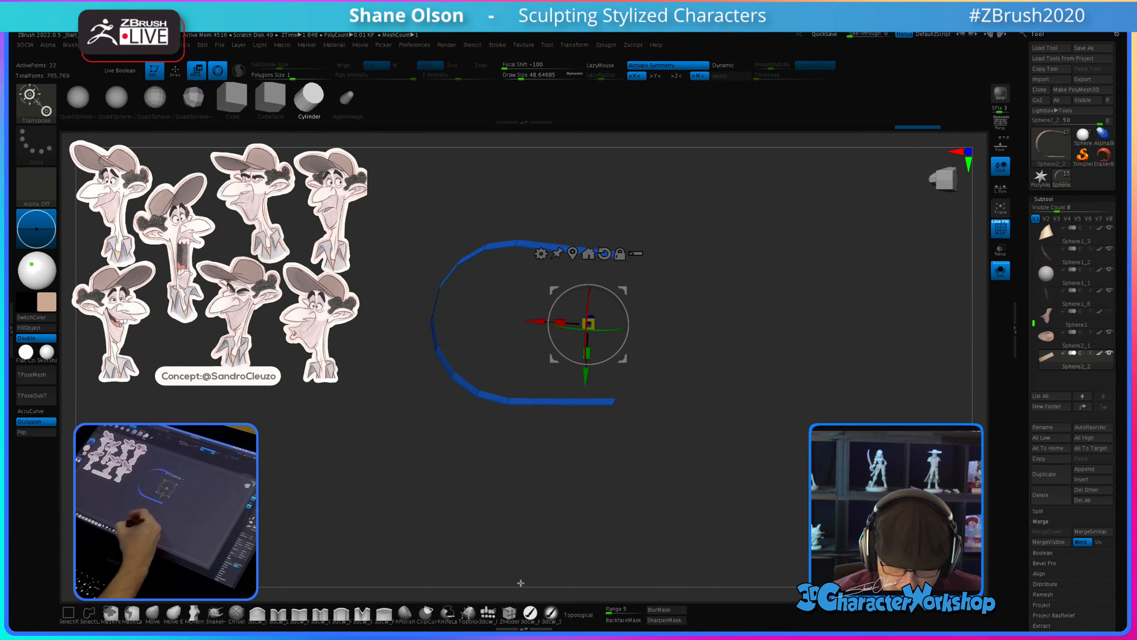
{"action": "left_click", "coordinate": [509, 613]}
{"action": "left_click_drag", "start_coordinate": [619, 414], "coordinate": [615, 465]}
{"action": "left_click_drag", "start_coordinate": [650, 356], "coordinate": [635, 382]}
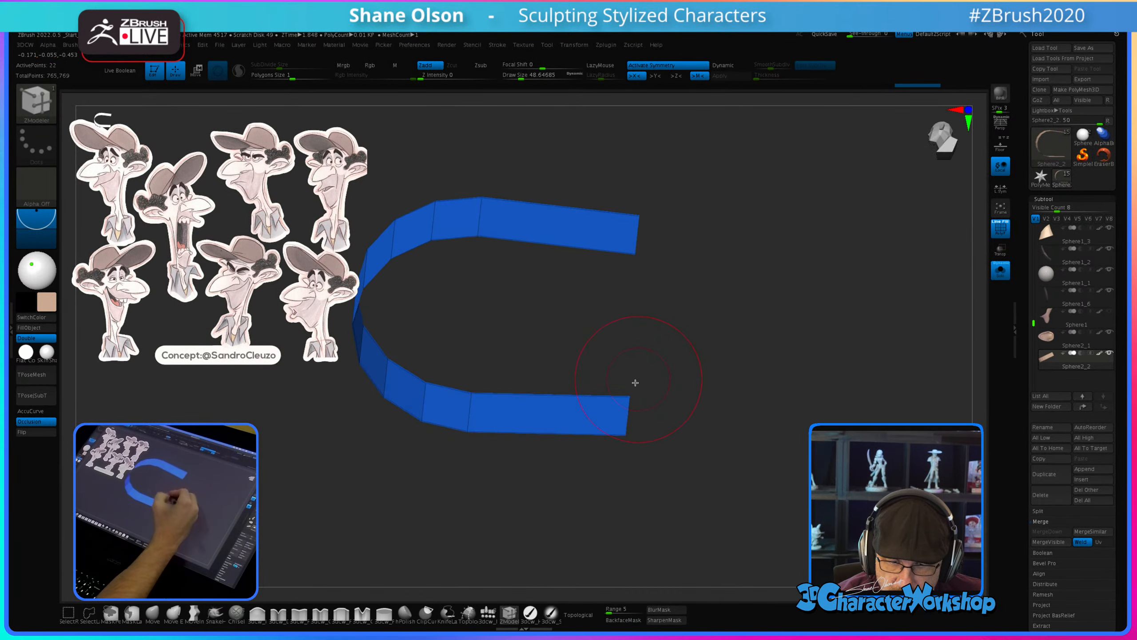
{"action": "left_click", "coordinate": [596, 432]}
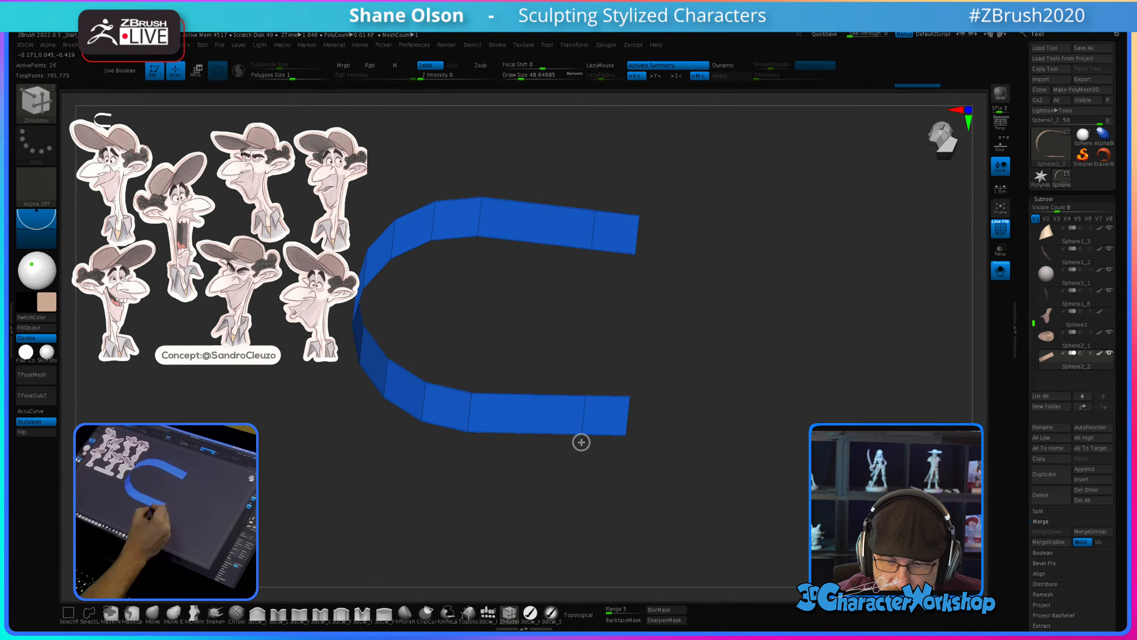
{"action": "left_click", "coordinate": [532, 434]}
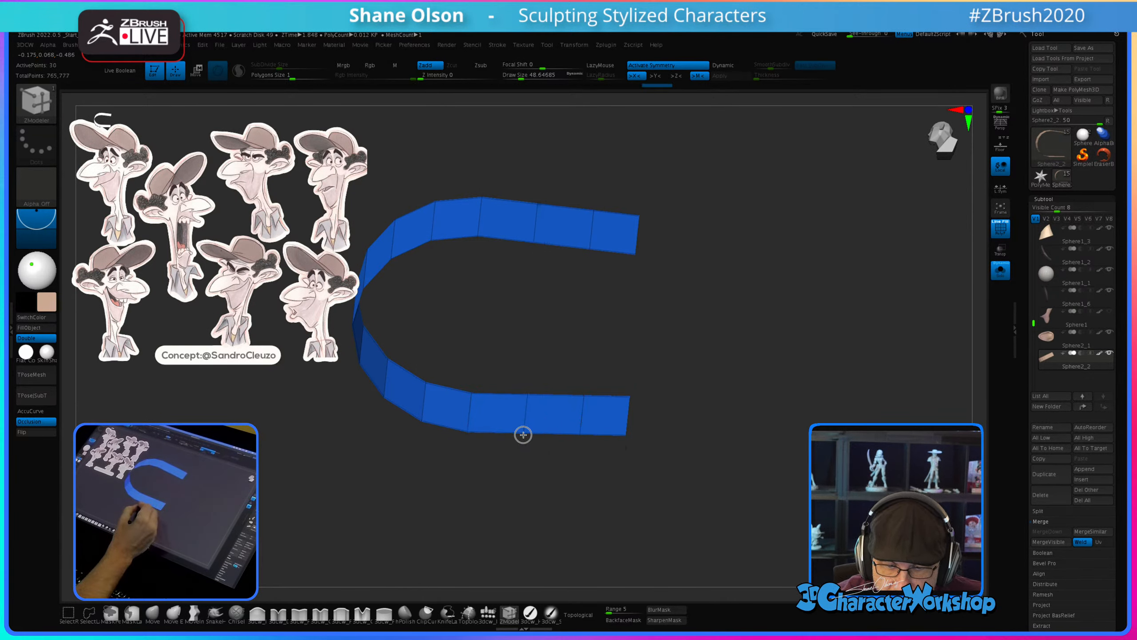
Step: Extrude the whole band polygroup inward with ZModeler to give the thin band thickness
{"action": "left_click_drag", "start_coordinate": [647, 478], "coordinate": [650, 468]}
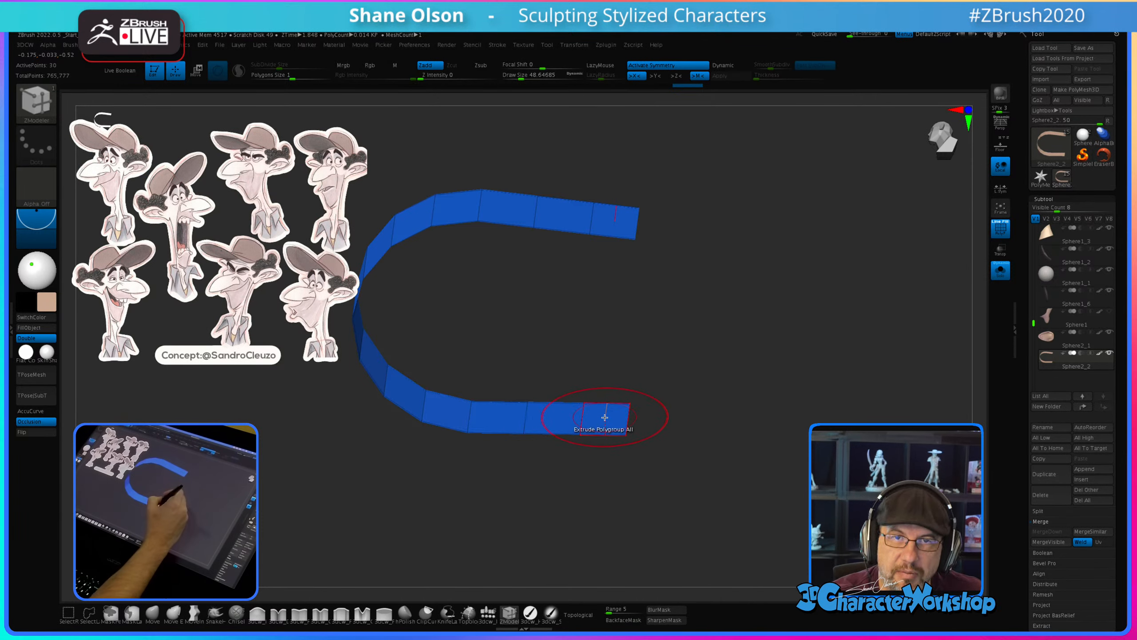
{"action": "key", "text": "space"}
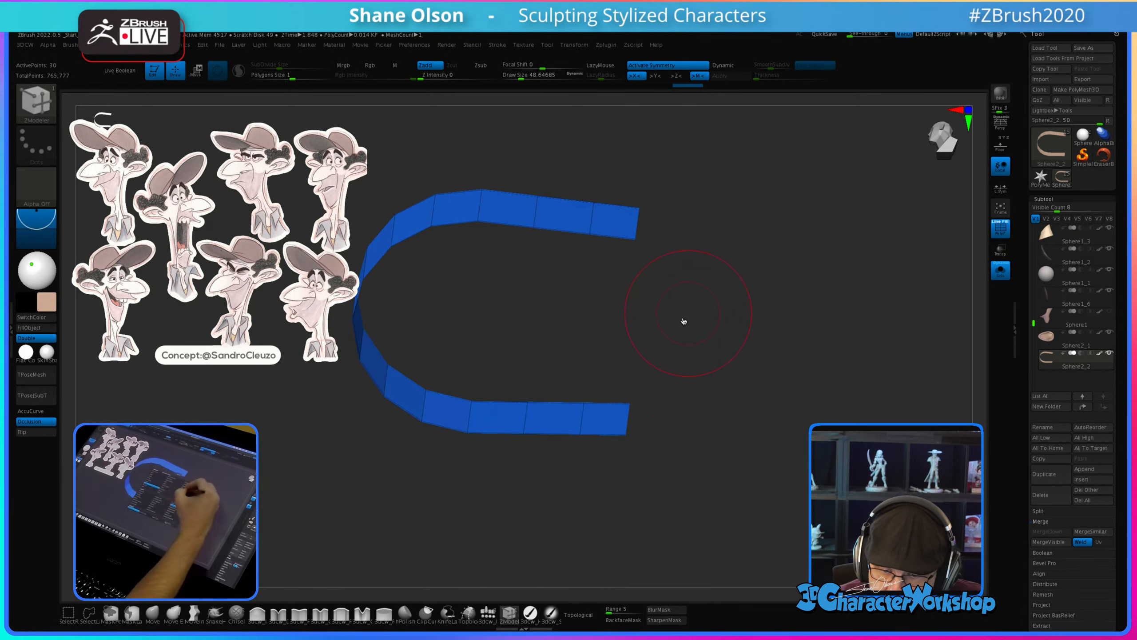
{"action": "left_click_drag", "start_coordinate": [583, 406], "coordinate": [596, 381]}
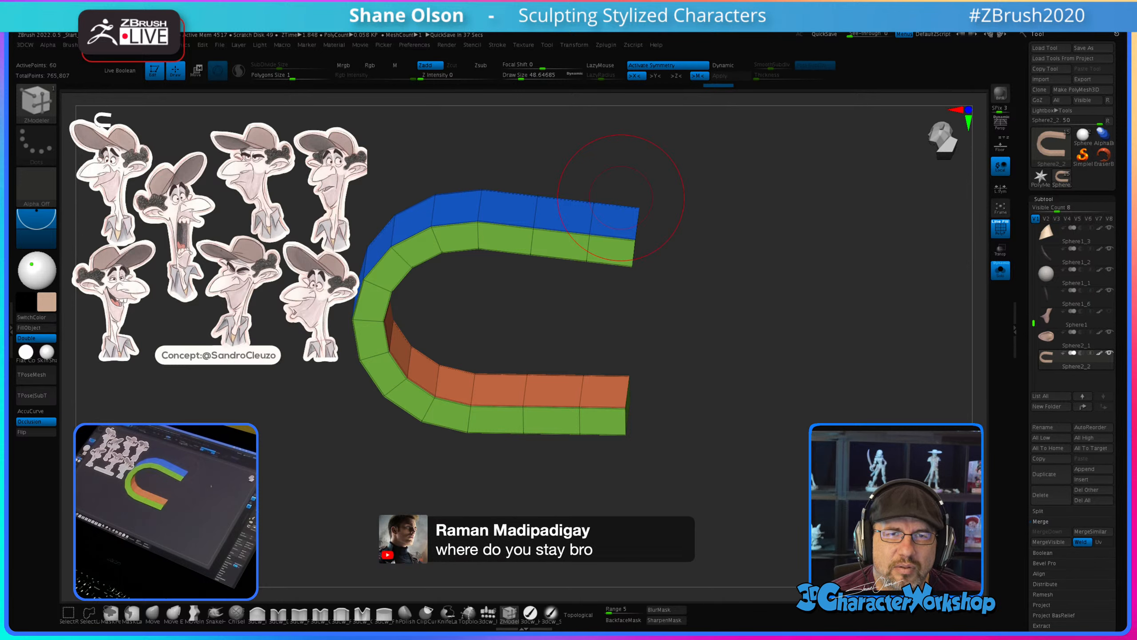
Step: Face the band's flat C profile and enlarge the brush draw size to about 87
{"action": "mouse_move", "coordinate": [784, 249]}
{"action": "left_mouse_down"}
{"action": "mouse_move", "coordinate": [770, 264]}
{"action": "mouse_move", "coordinate": [774, 213]}
{"action": "mouse_move", "coordinate": [743, 264]}
{"action": "mouse_move", "coordinate": [731, 263]}
{"action": "mouse_move", "coordinate": [815, 273]}
{"action": "left_mouse_up"}
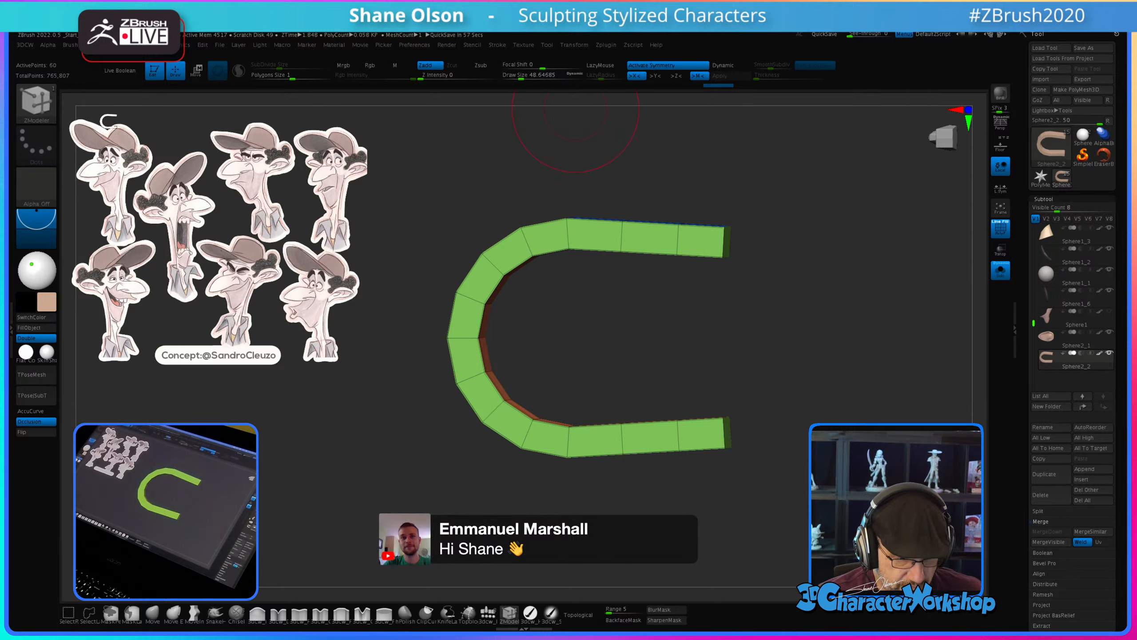
{"action": "key", "text": "s"}
{"action": "left_click_drag", "start_coordinate": [341, 504], "coordinate": [357, 503]}
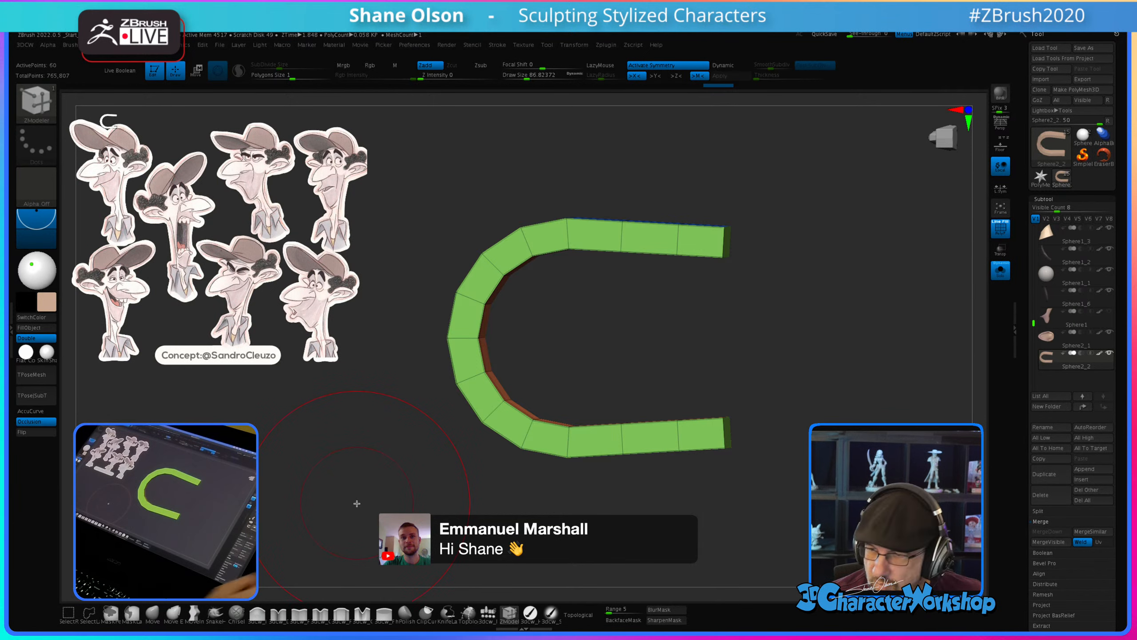
{"action": "left_click", "coordinate": [531, 249]}
{"action": "left_click", "coordinate": [533, 256]}
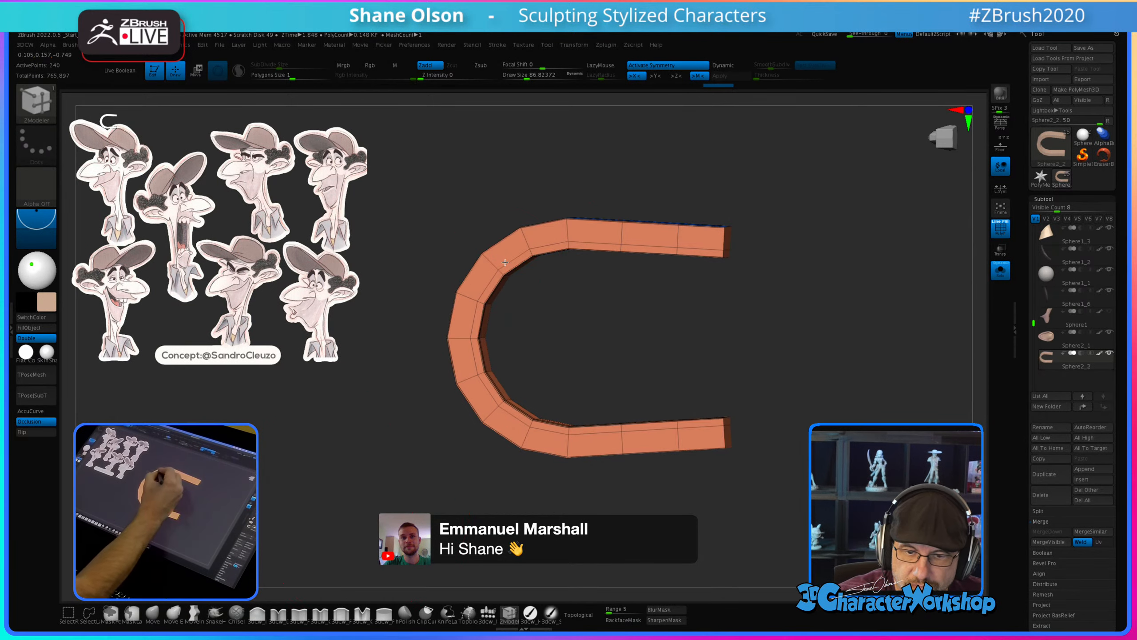
{"action": "key", "text": "ctrl+z"}
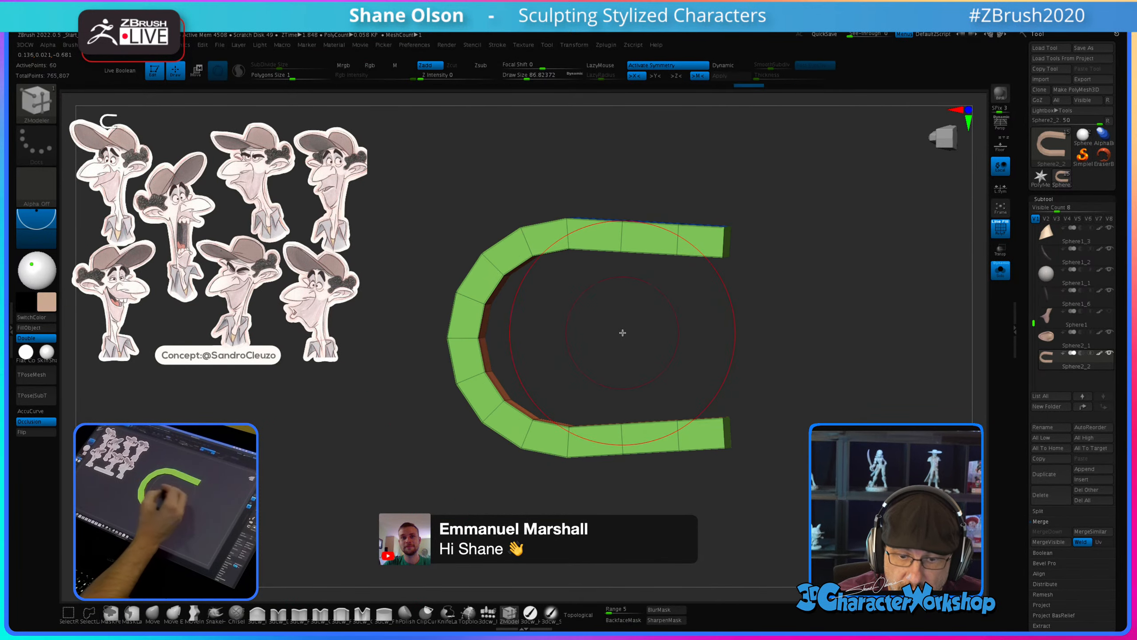
Step: Reshape the band symmetrically with the Move Infinite Depth brush, pulling its curved shoulders inward and smoothing the flow into both arms
{"action": "left_click", "coordinate": [159, 612]}
{"action": "left_click", "coordinate": [194, 613]}
{"action": "left_click_drag", "start_coordinate": [517, 244], "coordinate": [518, 251]}
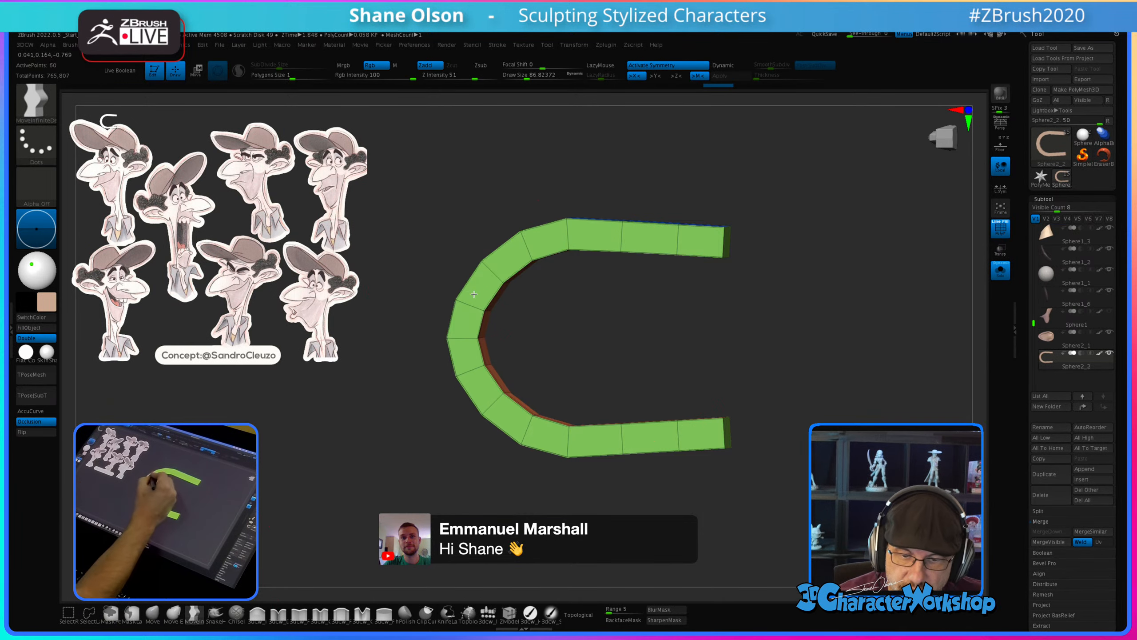
{"action": "left_click_drag", "start_coordinate": [475, 284], "coordinate": [477, 292]}
{"action": "mouse_move", "coordinate": [540, 251]}
{"action": "left_mouse_down"}
{"action": "mouse_move", "coordinate": [571, 228]}
{"action": "mouse_move", "coordinate": [711, 221]}
{"action": "left_mouse_up"}
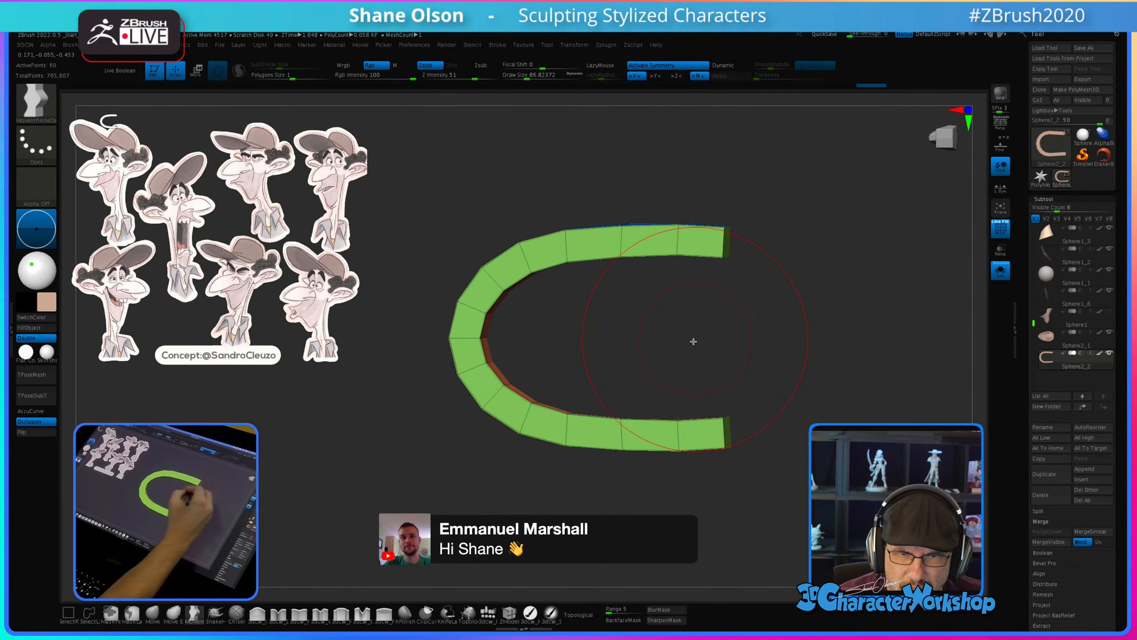
{"action": "left_click_drag", "start_coordinate": [686, 346], "coordinate": [671, 343]}
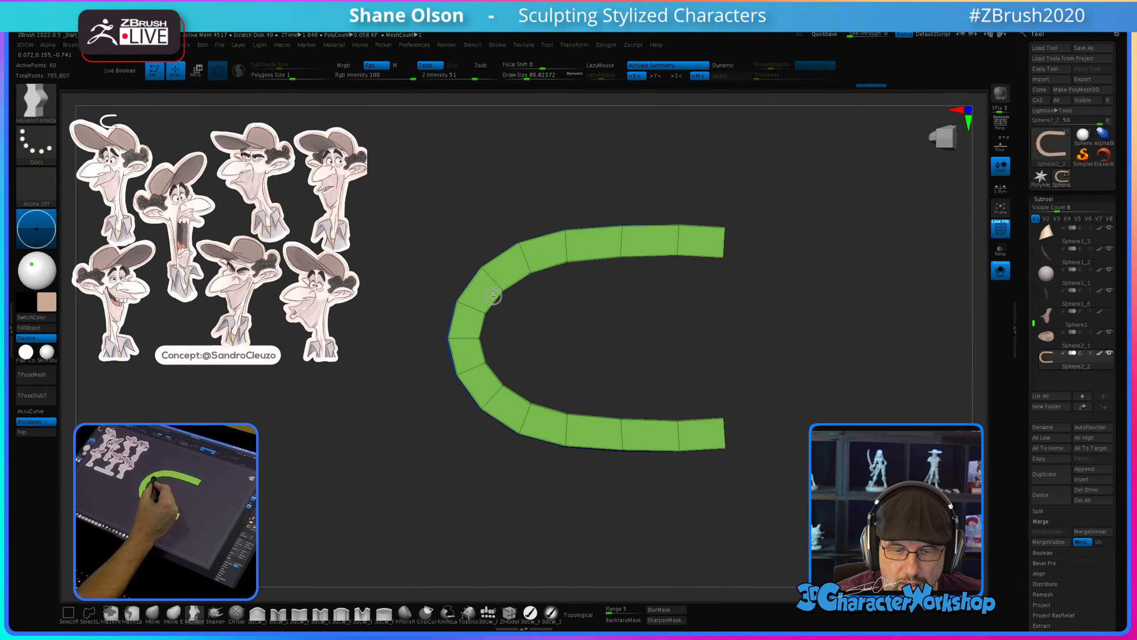
{"action": "left_click_drag", "start_coordinate": [524, 278], "coordinate": [575, 269]}
{"action": "left_click_drag", "start_coordinate": [637, 231], "coordinate": [635, 238]}
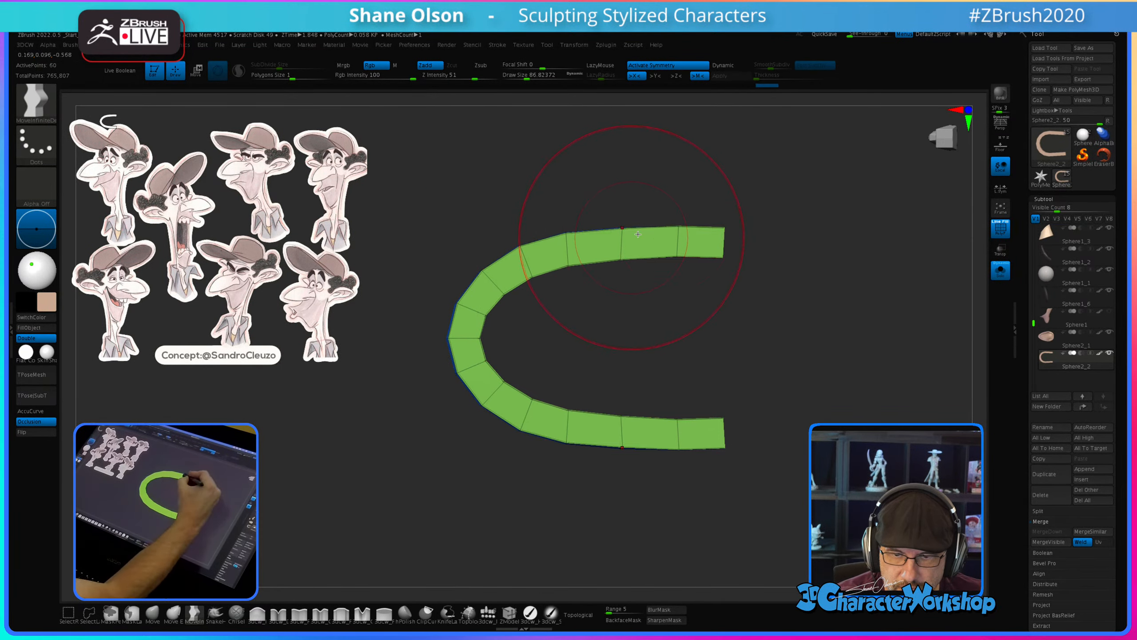
{"action": "mouse_move", "coordinate": [520, 296]}
{"action": "left_mouse_down"}
{"action": "mouse_move", "coordinate": [530, 304]}
{"action": "mouse_move", "coordinate": [505, 288]}
{"action": "left_mouse_up"}
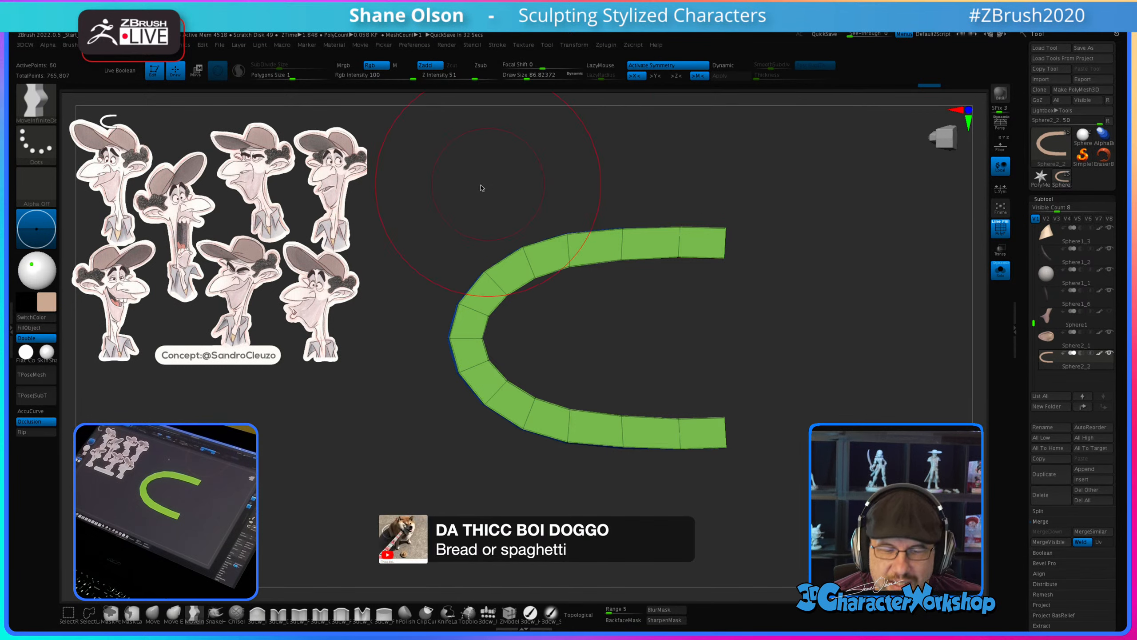
Step: Show the whole character, choose the Move brush at draw size about 56, and uncrease the band with its smoothed preview on
{"action": "key", "text": "s"}
{"action": "mouse_move", "coordinate": [488, 195]}
{"action": "left_mouse_down"}
{"action": "mouse_move", "coordinate": [754, 402]}
{"action": "mouse_move", "coordinate": [759, 458]}
{"action": "mouse_move", "coordinate": [901, 356]}
{"action": "mouse_move", "coordinate": [688, 444]}
{"action": "mouse_move", "coordinate": [690, 371]}
{"action": "mouse_move", "coordinate": [690, 440]}
{"action": "mouse_move", "coordinate": [616, 286]}
{"action": "mouse_move", "coordinate": [665, 452]}
{"action": "mouse_move", "coordinate": [723, 427]}
{"action": "mouse_move", "coordinate": [684, 454]}
{"action": "left_mouse_up"}
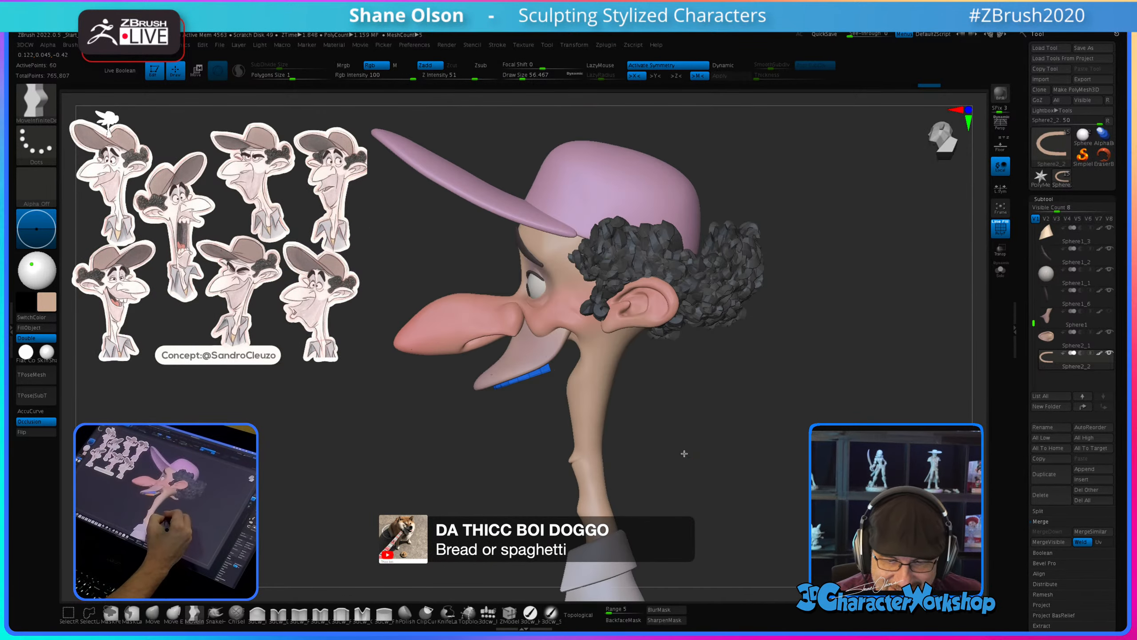
{"action": "left_click_drag", "start_coordinate": [480, 475], "coordinate": [533, 544], "text": "alt"}
{"action": "left_click_drag", "start_coordinate": [548, 441], "coordinate": [542, 475], "text": "alt"}
{"action": "left_click", "coordinate": [153, 613]}
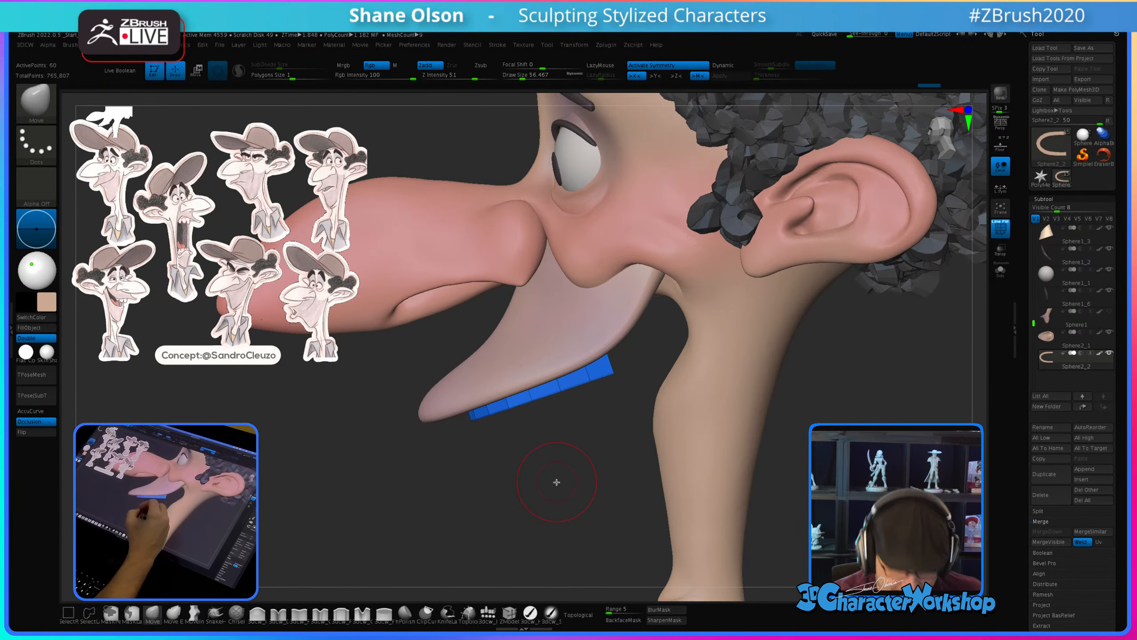
{"action": "key", "text": "space"}
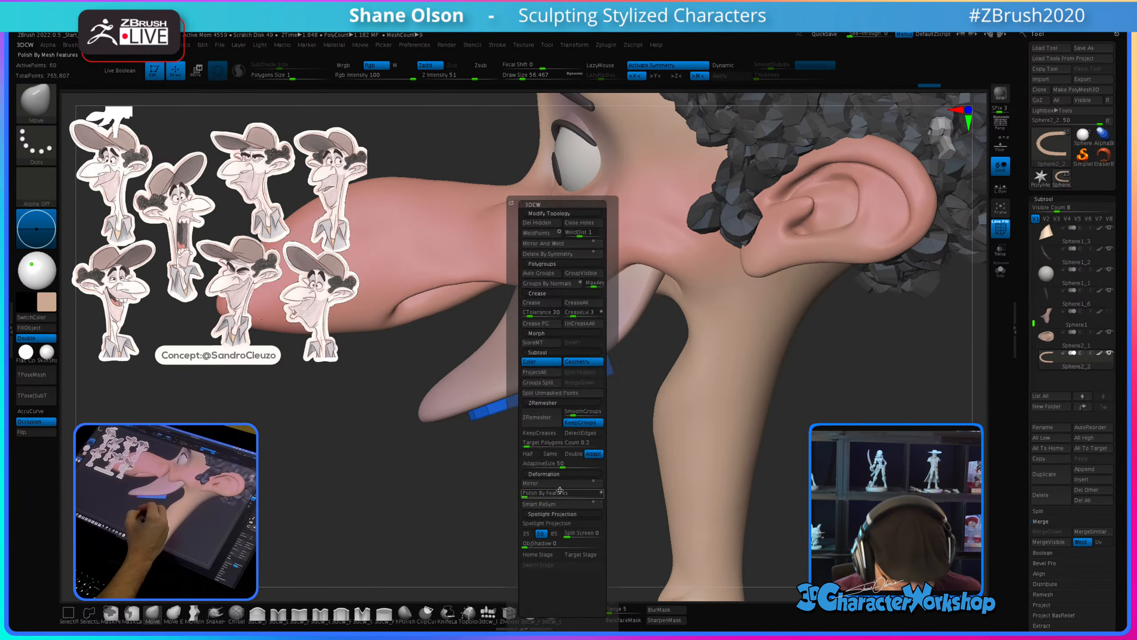
{"action": "left_click", "coordinate": [591, 326]}
{"action": "key", "text": "d"}
{"action": "left_click_drag", "start_coordinate": [567, 493], "coordinate": [556, 471]}
Step: Isolate the band with its smoothed preview off, face its flat C profile, and reduce the draw size to about 18
{"action": "left_click", "coordinate": [1001, 271]}
{"action": "left_click_drag", "start_coordinate": [676, 504], "coordinate": [728, 546]}
{"action": "mouse_move", "coordinate": [695, 406]}
{"action": "left_mouse_down"}
{"action": "mouse_move", "coordinate": [672, 395]}
{"action": "mouse_move", "coordinate": [620, 430]}
{"action": "mouse_move", "coordinate": [673, 424]}
{"action": "mouse_move", "coordinate": [672, 386]}
{"action": "mouse_move", "coordinate": [682, 421]}
{"action": "mouse_move", "coordinate": [728, 376]}
{"action": "mouse_move", "coordinate": [665, 310]}
{"action": "mouse_move", "coordinate": [529, 308]}
{"action": "left_mouse_up"}
{"action": "key", "text": "shift+d"}
{"action": "key", "text": "s"}
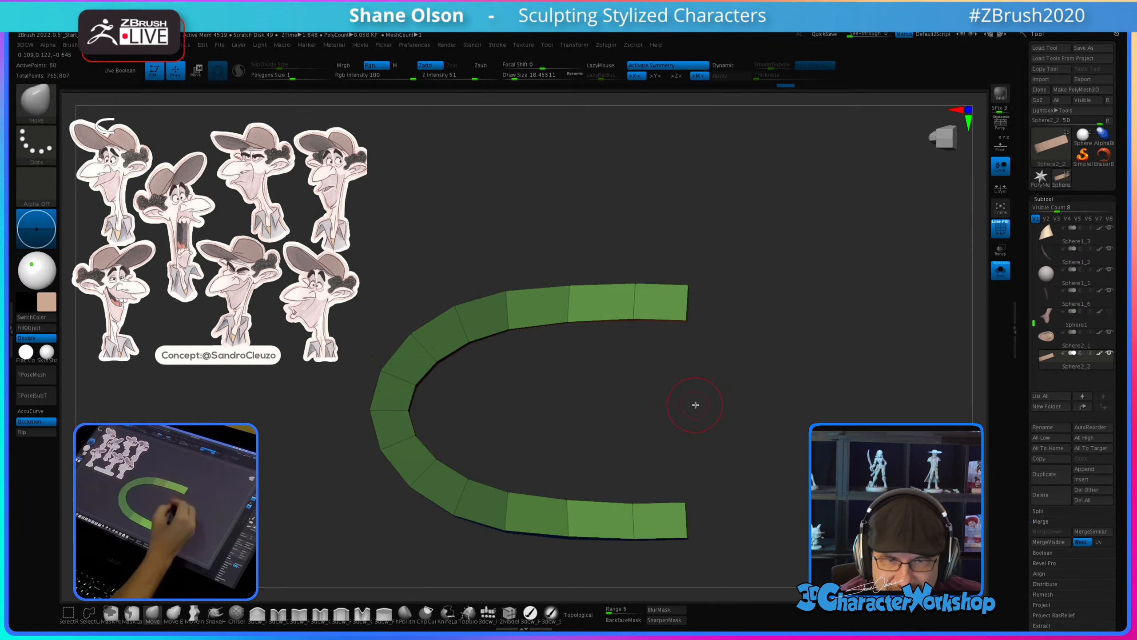
{"action": "left_click_drag", "start_coordinate": [696, 405], "coordinate": [686, 394], "text": "alt"}
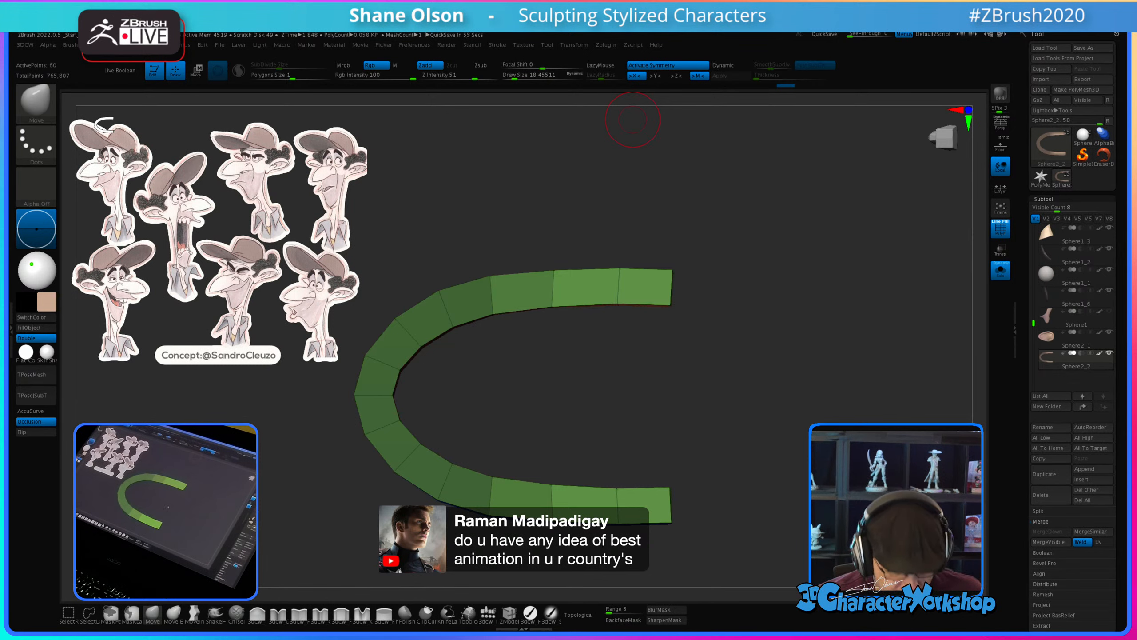
Step: Thicken both arms of the band toward their open ends using the transform gizmo
{"action": "key", "text": "w"}
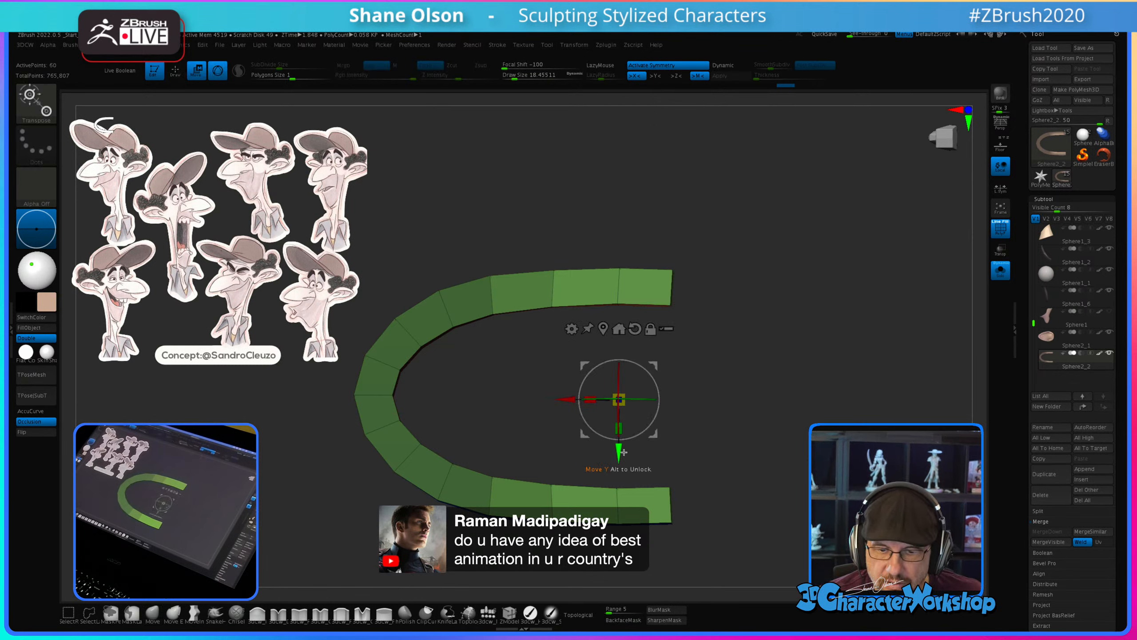
{"action": "left_click_drag", "start_coordinate": [623, 452], "coordinate": [628, 438]}
{"action": "left_click_drag", "start_coordinate": [797, 385], "coordinate": [805, 373], "text": "alt"}
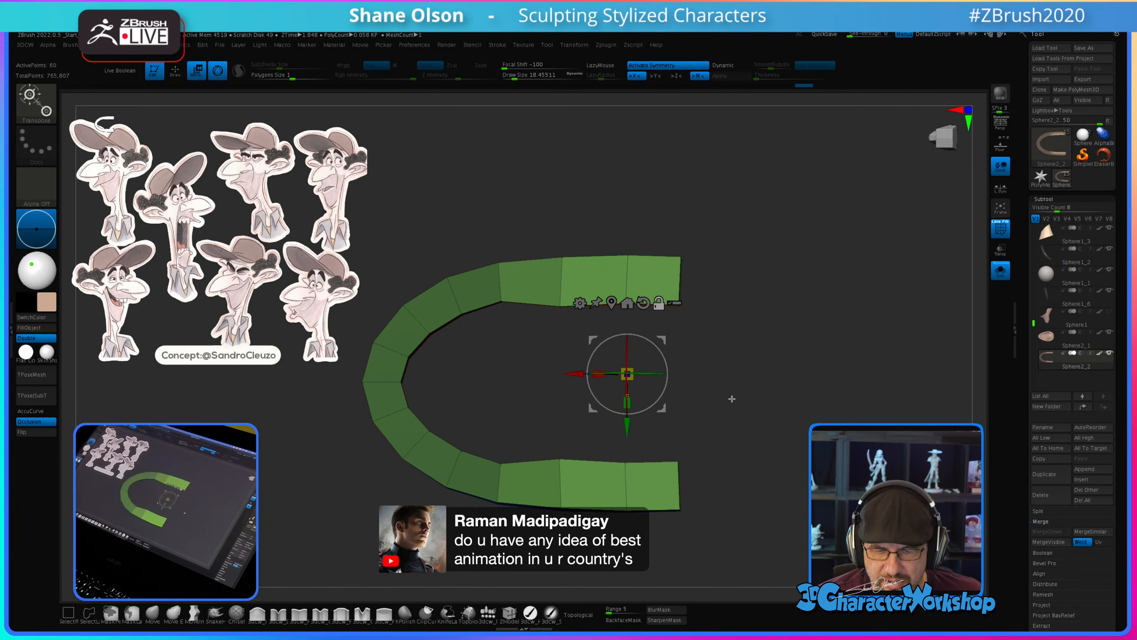
{"action": "left_click_drag", "start_coordinate": [731, 398], "coordinate": [734, 376]}
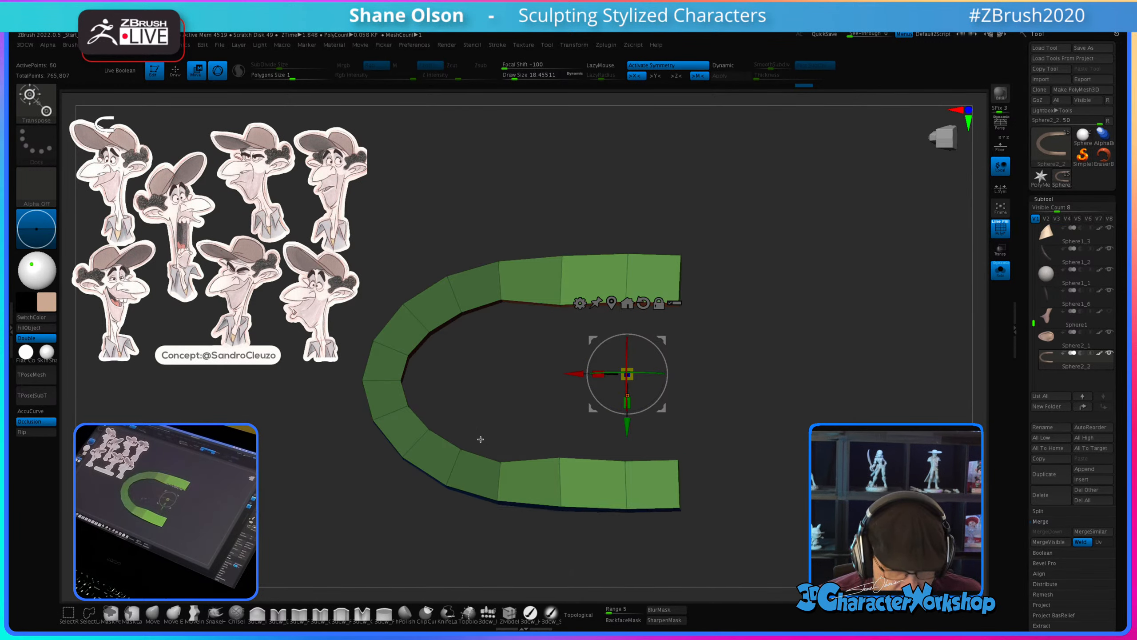
Step: Even out the inner edges of both arms with the Move Infinite Depth brush at draw size about 27
{"action": "left_click", "coordinate": [152, 613]}
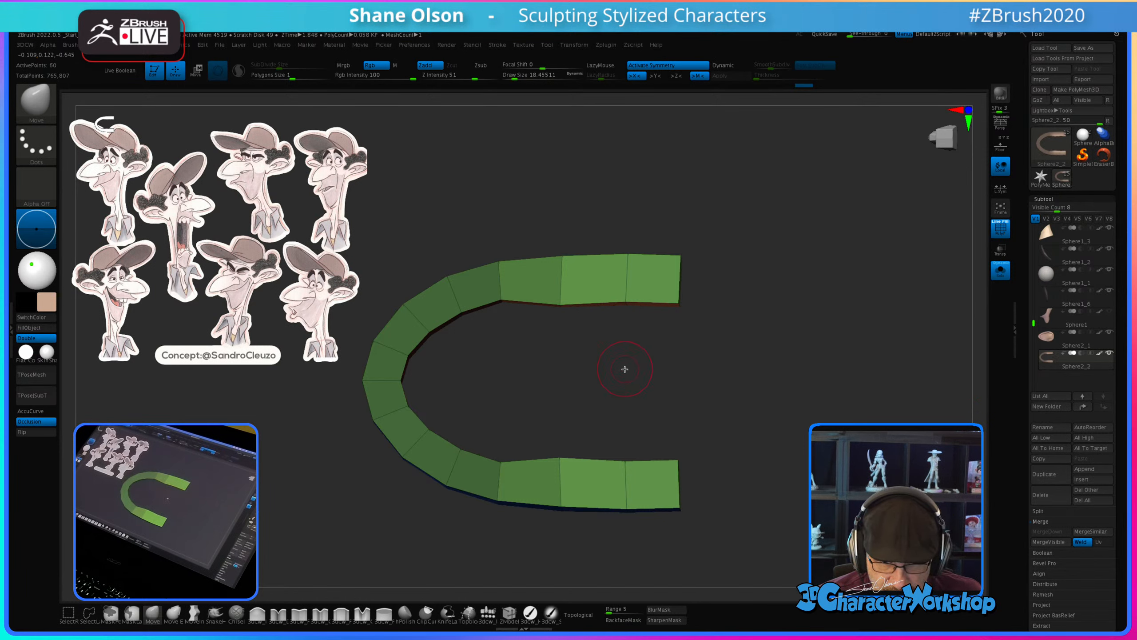
{"action": "left_click", "coordinate": [194, 614]}
{"action": "key", "text": "s"}
{"action": "left_click_drag", "start_coordinate": [694, 345], "coordinate": [698, 345]}
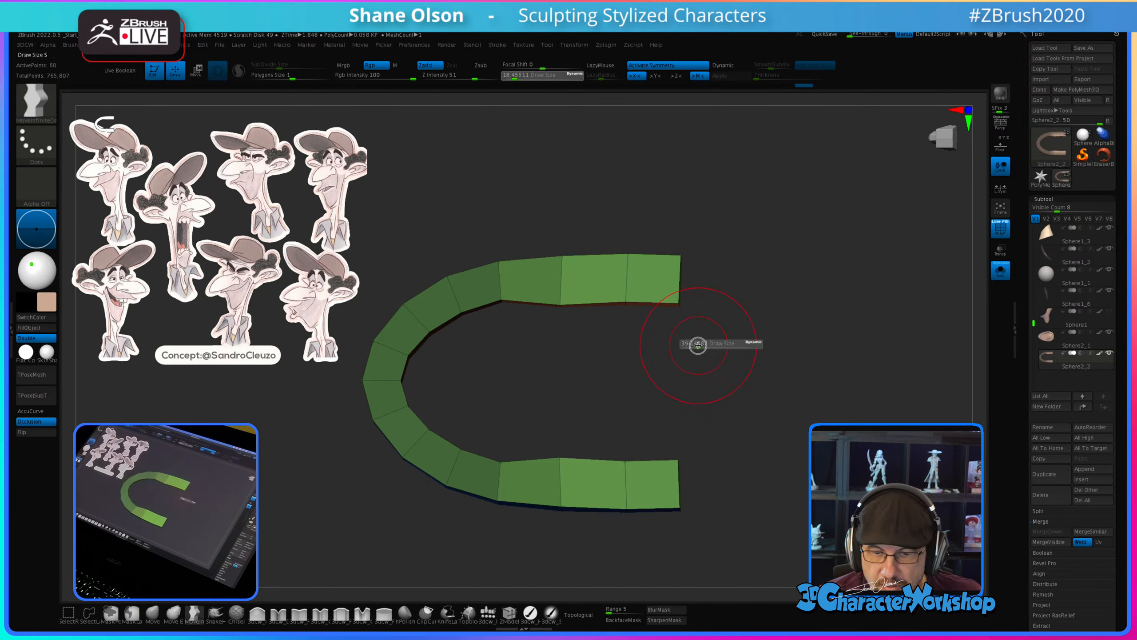
{"action": "key", "text": "s"}
{"action": "left_click_drag", "start_coordinate": [678, 305], "coordinate": [627, 308]}
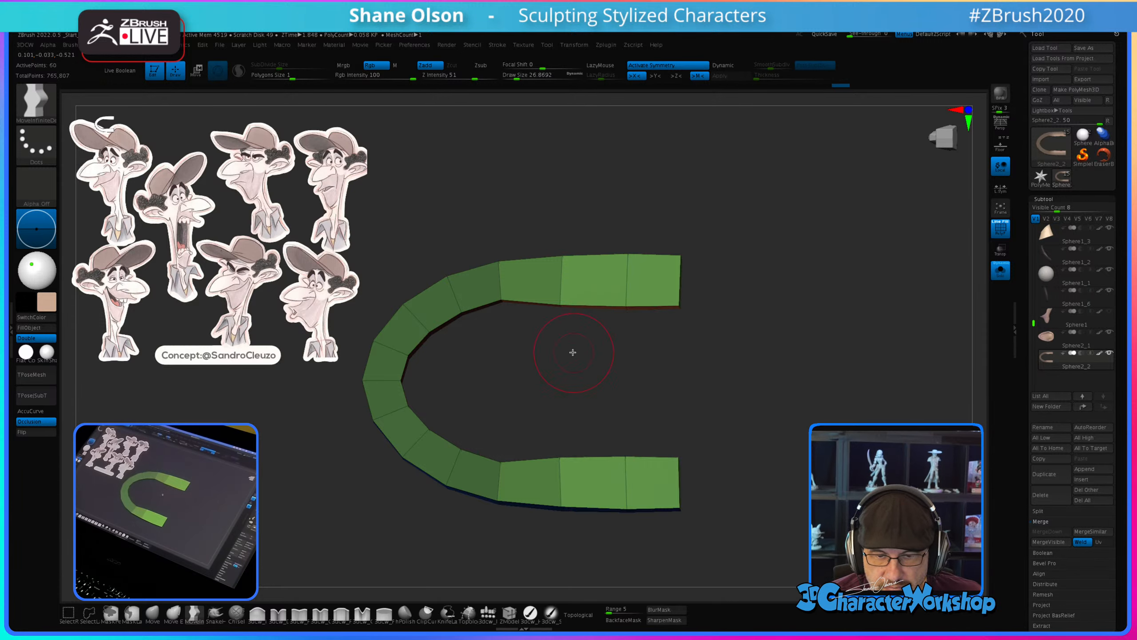
{"action": "left_click_drag", "start_coordinate": [504, 303], "coordinate": [506, 311]}
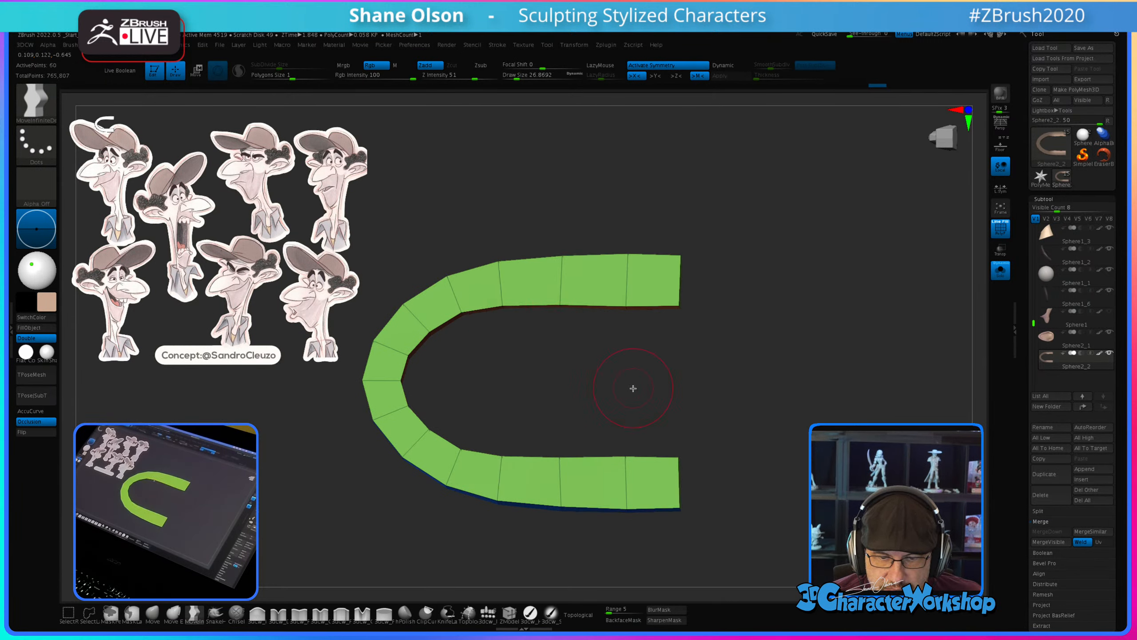
{"action": "left_click_drag", "start_coordinate": [642, 386], "coordinate": [757, 359]}
{"action": "left_click_drag", "start_coordinate": [664, 317], "coordinate": [664, 326]}
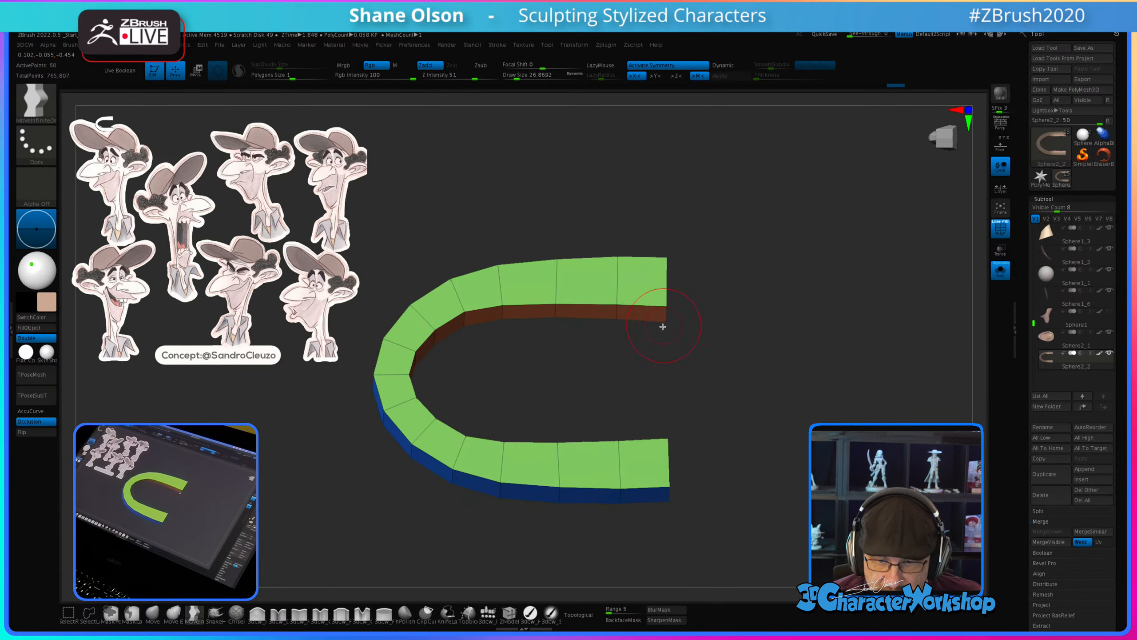
Step: Reshape the band symmetrically with the Move brush, rounding its outer shoulders and adjusting the inner curve at the front bend
{"action": "left_click", "coordinate": [153, 611]}
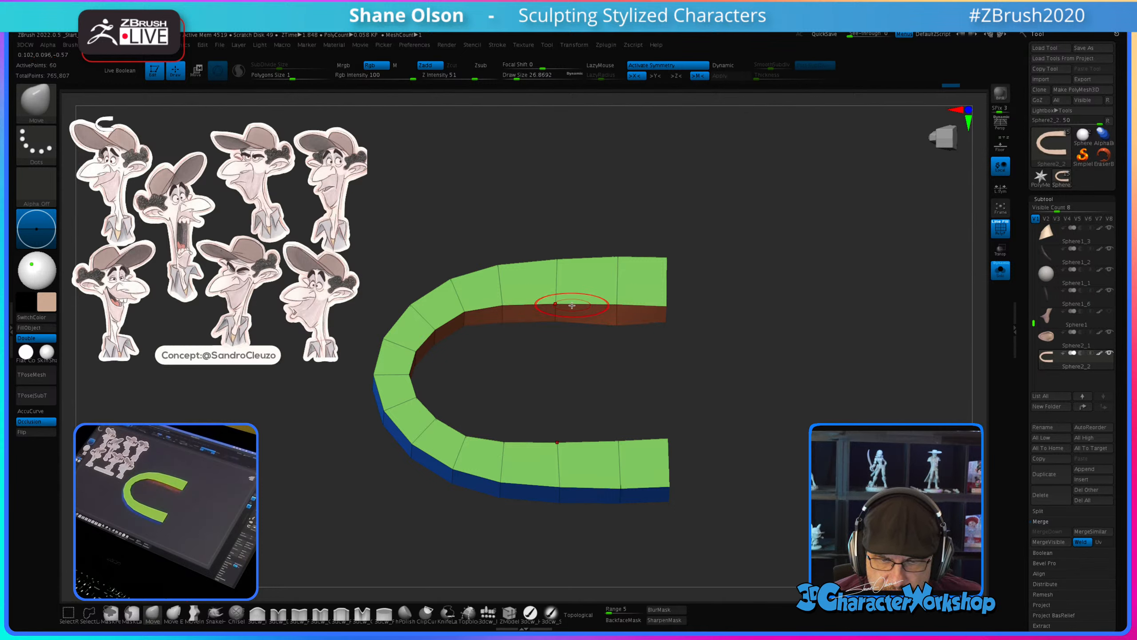
{"action": "mouse_move", "coordinate": [562, 309]}
{"action": "left_mouse_down"}
{"action": "mouse_move", "coordinate": [734, 269]}
{"action": "mouse_move", "coordinate": [708, 272]}
{"action": "mouse_move", "coordinate": [711, 282]}
{"action": "mouse_move", "coordinate": [725, 247]}
{"action": "mouse_move", "coordinate": [774, 238]}
{"action": "mouse_move", "coordinate": [753, 220]}
{"action": "mouse_move", "coordinate": [703, 267]}
{"action": "mouse_move", "coordinate": [618, 278]}
{"action": "mouse_move", "coordinate": [619, 299]}
{"action": "mouse_move", "coordinate": [670, 306]}
{"action": "left_mouse_up"}
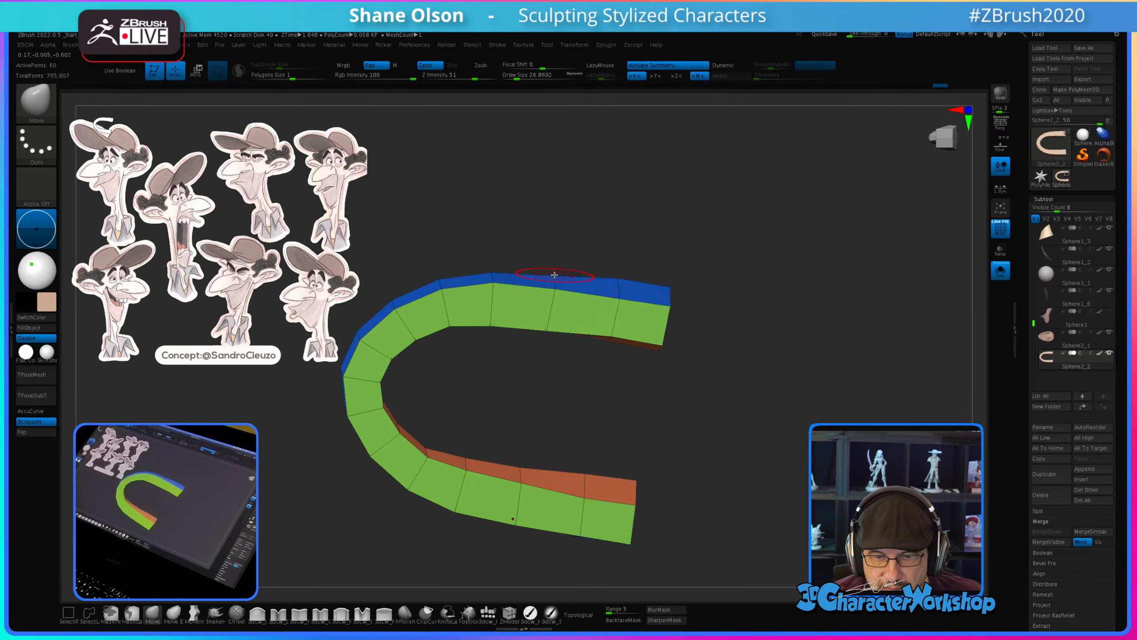
{"action": "mouse_move", "coordinate": [487, 274]}
{"action": "left_mouse_down"}
{"action": "mouse_move", "coordinate": [481, 261]}
{"action": "mouse_move", "coordinate": [436, 273]}
{"action": "mouse_move", "coordinate": [444, 292]}
{"action": "left_mouse_up"}
{"action": "left_click_drag", "start_coordinate": [416, 339], "coordinate": [380, 342]}
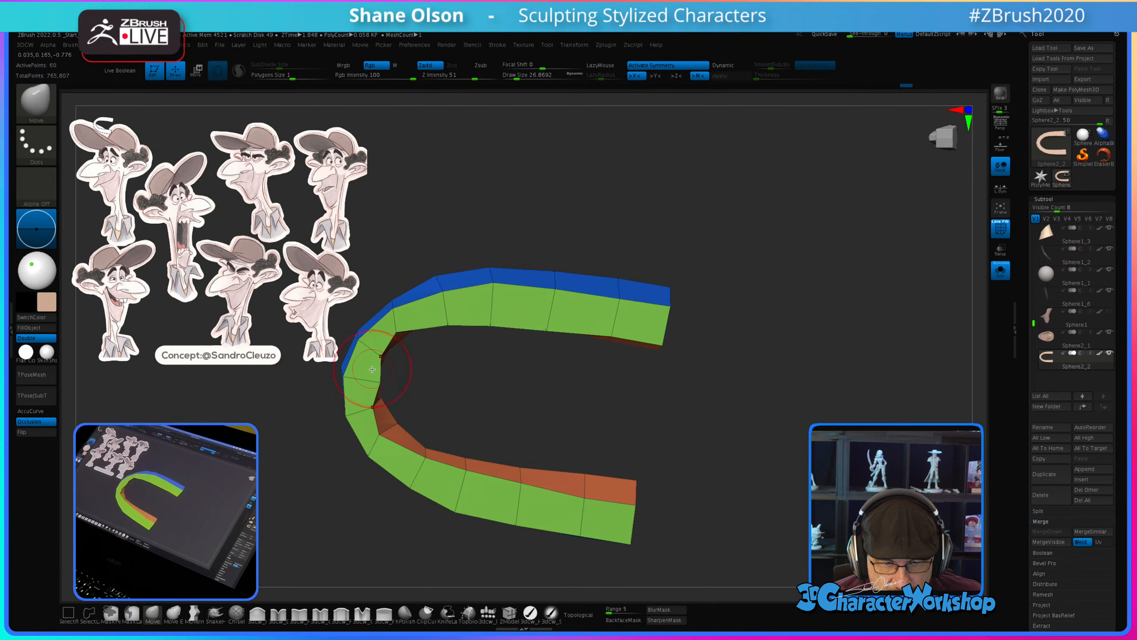
{"action": "left_click_drag", "start_coordinate": [368, 384], "coordinate": [349, 380]}
Step: Examine the band from the front, side and below, with its smoothed preview on and off
{"action": "left_click_drag", "start_coordinate": [517, 384], "coordinate": [516, 419]}
{"action": "mouse_move", "coordinate": [541, 170]}
{"action": "left_mouse_down"}
{"action": "mouse_move", "coordinate": [556, 185]}
{"action": "mouse_move", "coordinate": [570, 180]}
{"action": "mouse_move", "coordinate": [567, 103]}
{"action": "left_mouse_up"}
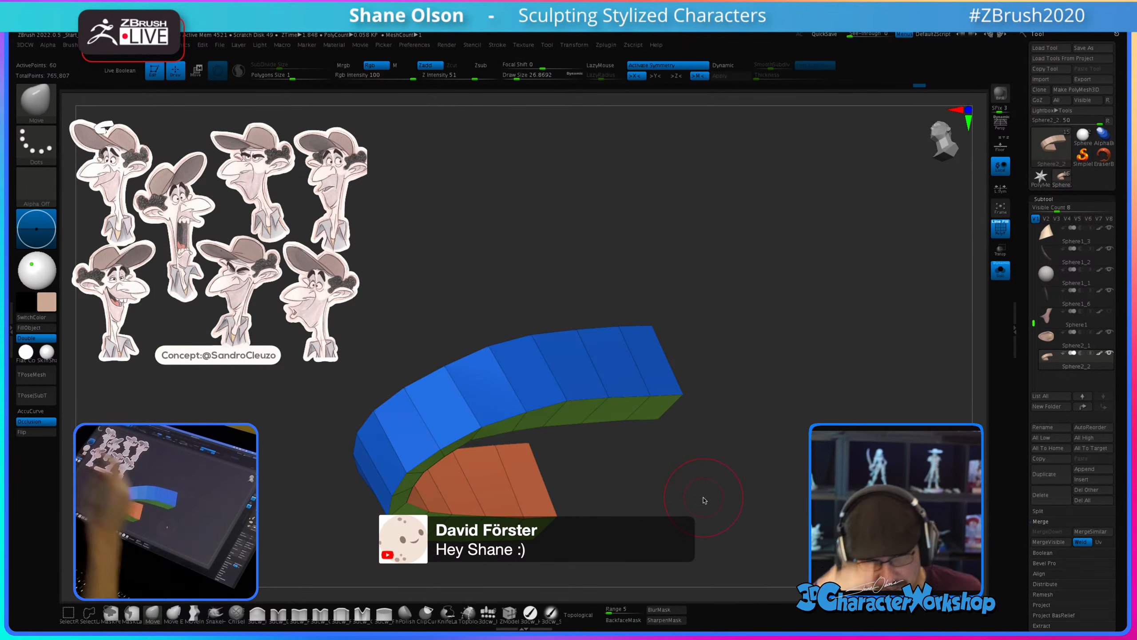
{"action": "left_click_drag", "start_coordinate": [655, 494], "coordinate": [504, 461]}
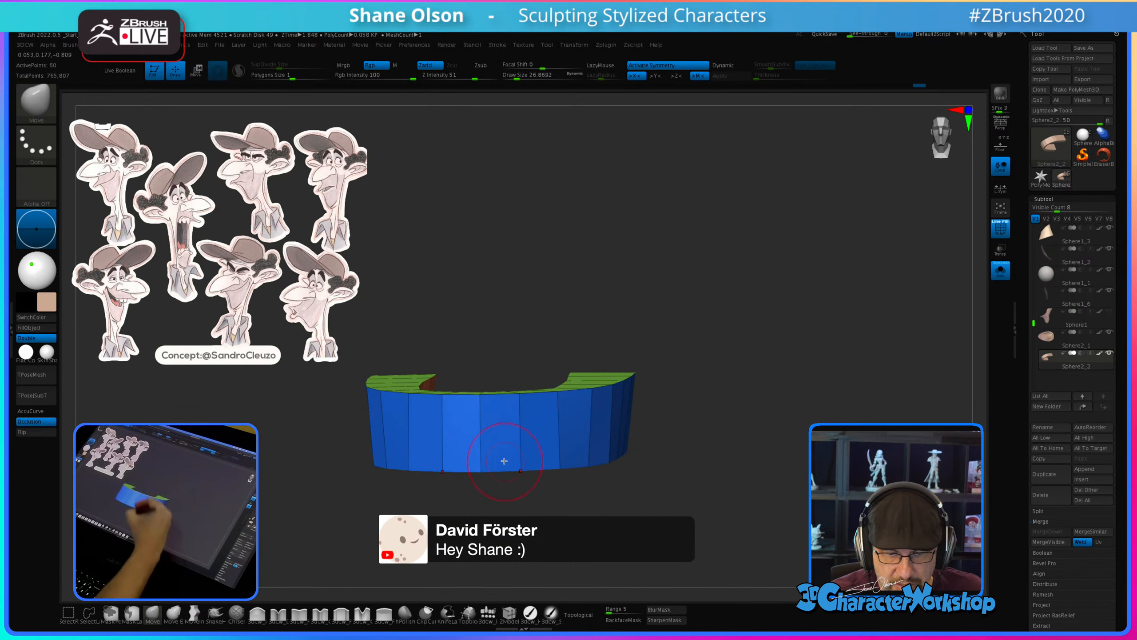
{"action": "left_click_drag", "start_coordinate": [699, 511], "coordinate": [543, 517]}
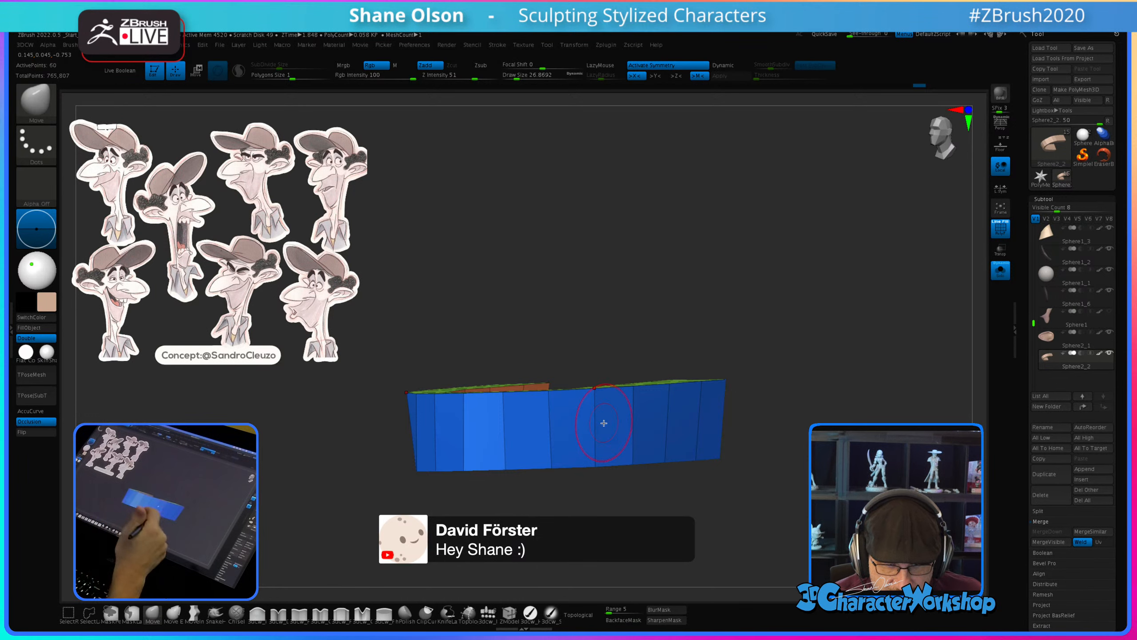
{"action": "left_click_drag", "start_coordinate": [531, 524], "coordinate": [543, 502]}
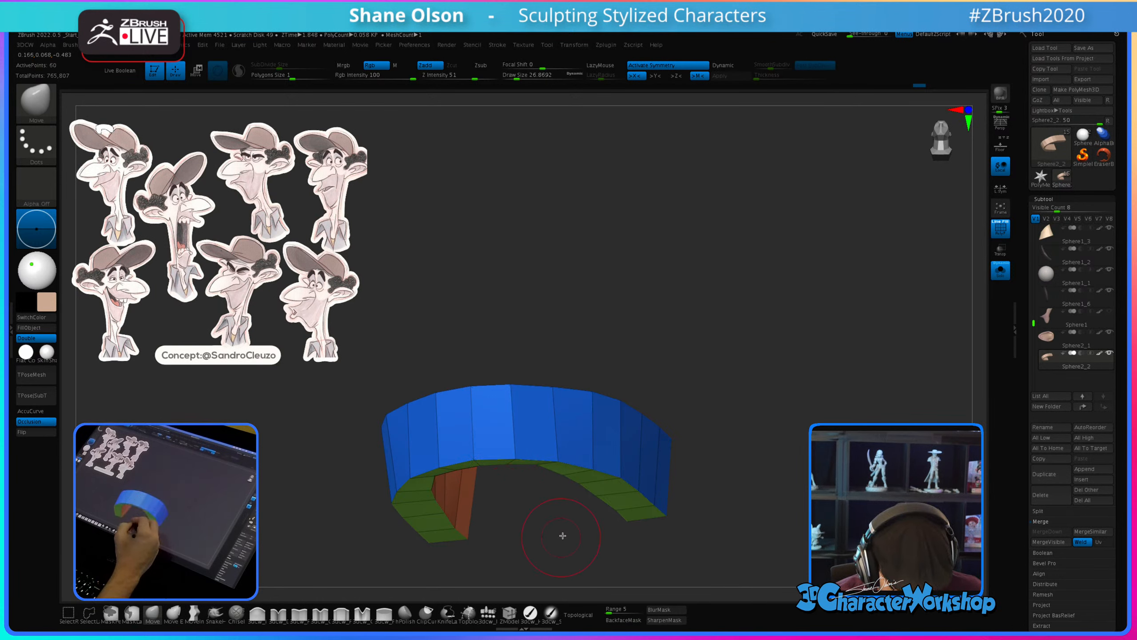
{"action": "key", "text": "shift+d"}
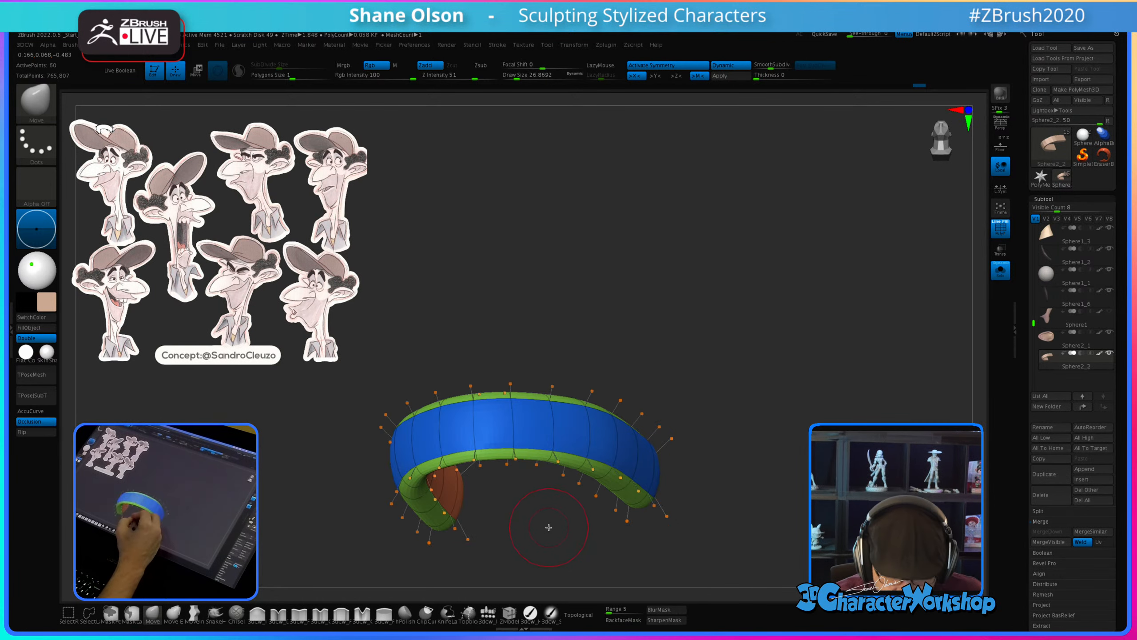
{"action": "mouse_move", "coordinate": [549, 528]}
{"action": "left_mouse_down"}
{"action": "mouse_move", "coordinate": [628, 454]}
{"action": "mouse_move", "coordinate": [586, 562]}
{"action": "mouse_move", "coordinate": [599, 544]}
{"action": "mouse_move", "coordinate": [611, 569]}
{"action": "mouse_move", "coordinate": [665, 541]}
{"action": "mouse_move", "coordinate": [735, 420]}
{"action": "mouse_move", "coordinate": [734, 373]}
{"action": "mouse_move", "coordinate": [717, 475]}
{"action": "mouse_move", "coordinate": [695, 505]}
{"action": "left_mouse_up"}
{"action": "key", "text": "shift"}
{"action": "key", "text": "shift+d"}
{"action": "mouse_move", "coordinate": [515, 541]}
{"action": "left_mouse_down"}
{"action": "mouse_move", "coordinate": [535, 546]}
{"action": "mouse_move", "coordinate": [561, 493]}
{"action": "mouse_move", "coordinate": [587, 509]}
{"action": "left_mouse_up"}
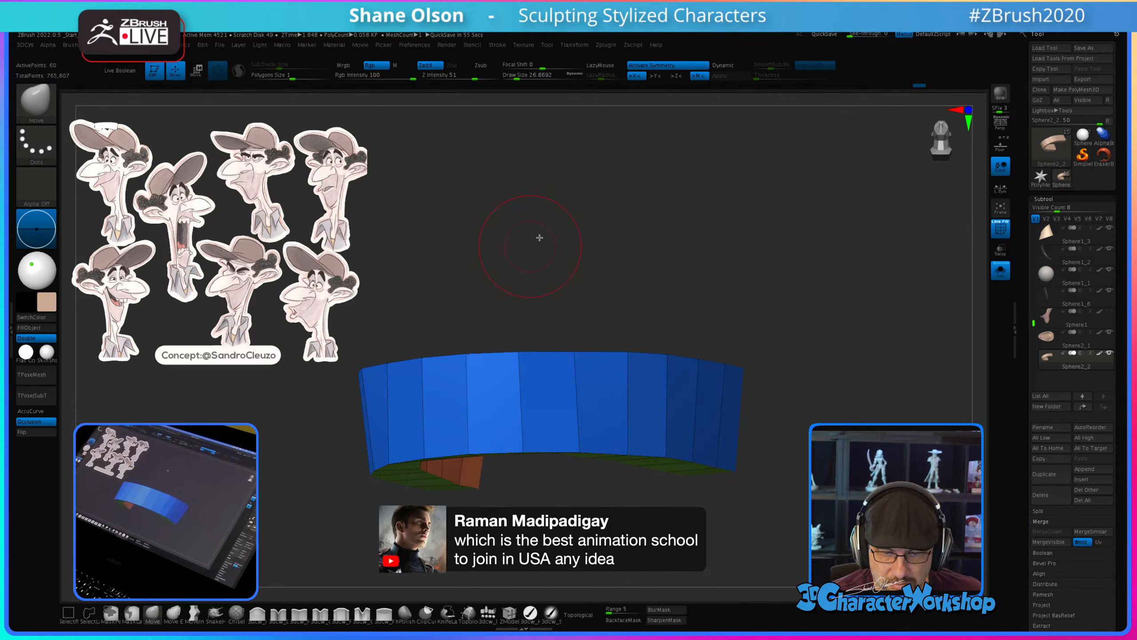
Step: Insert a mirrored vertical edge loop with ZModeler on each side of the band's front centre line
{"action": "left_click_drag", "start_coordinate": [569, 260], "coordinate": [571, 287]}
{"action": "left_click_drag", "start_coordinate": [754, 313], "coordinate": [743, 335]}
{"action": "left_click_drag", "start_coordinate": [658, 254], "coordinate": [630, 290]}
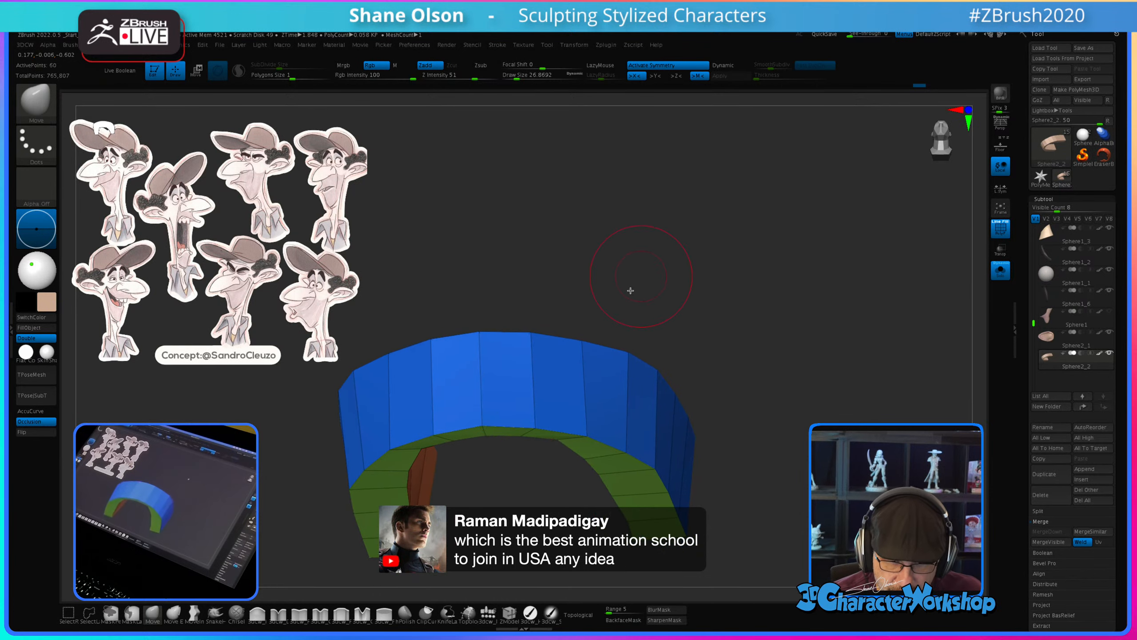
{"action": "key", "text": "s"}
{"action": "left_click_drag", "start_coordinate": [505, 484], "coordinate": [498, 485]}
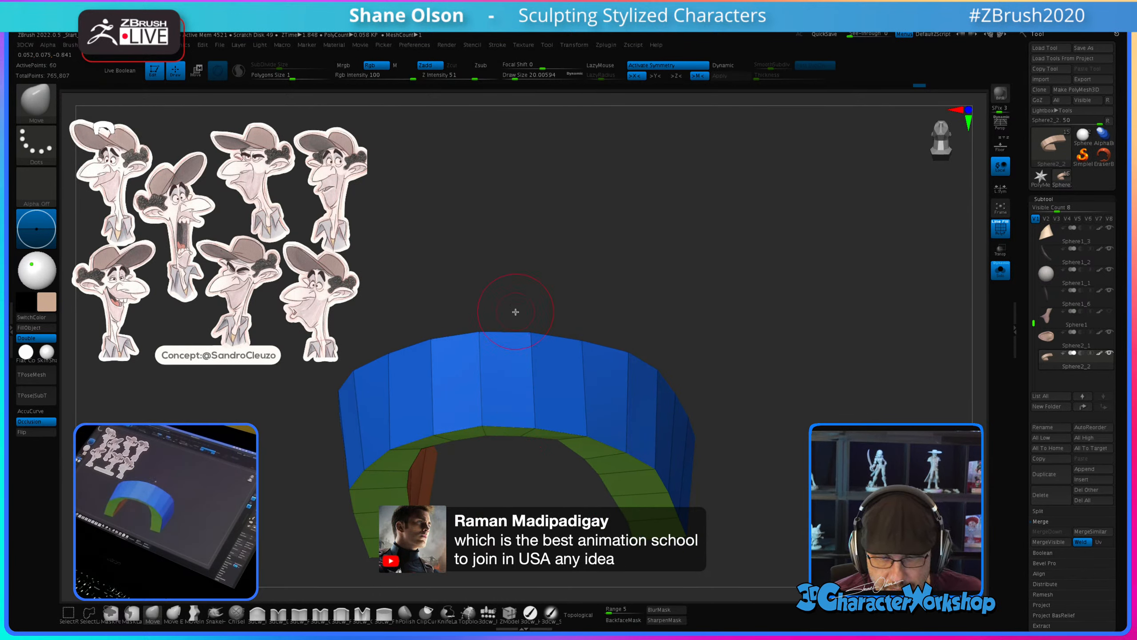
{"action": "left_click", "coordinate": [509, 613]}
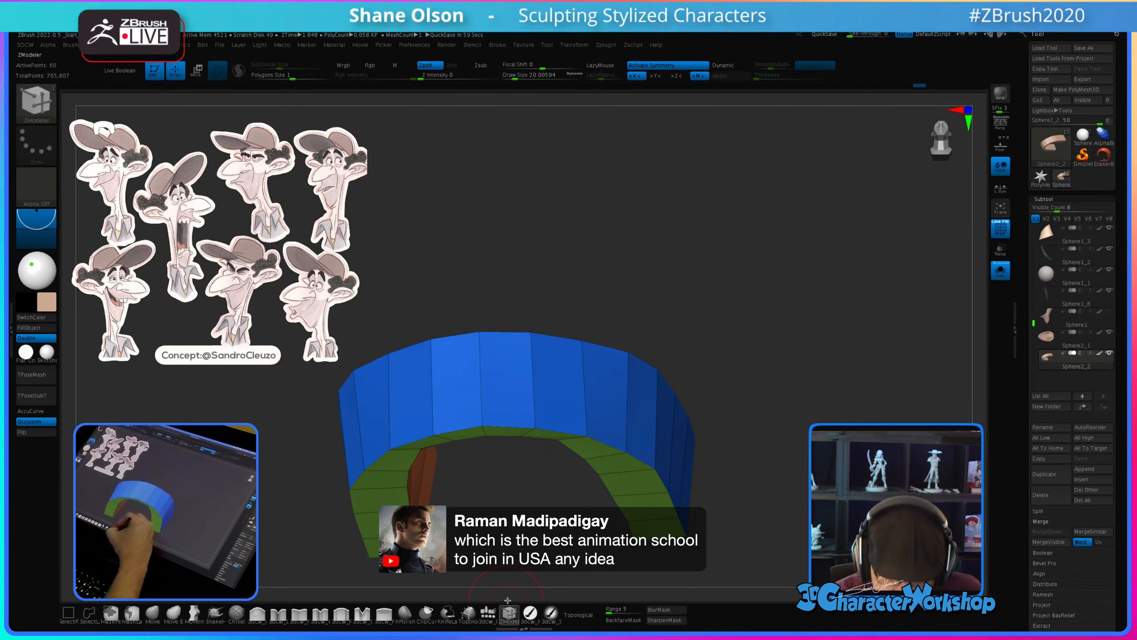
{"action": "left_click", "coordinate": [506, 428]}
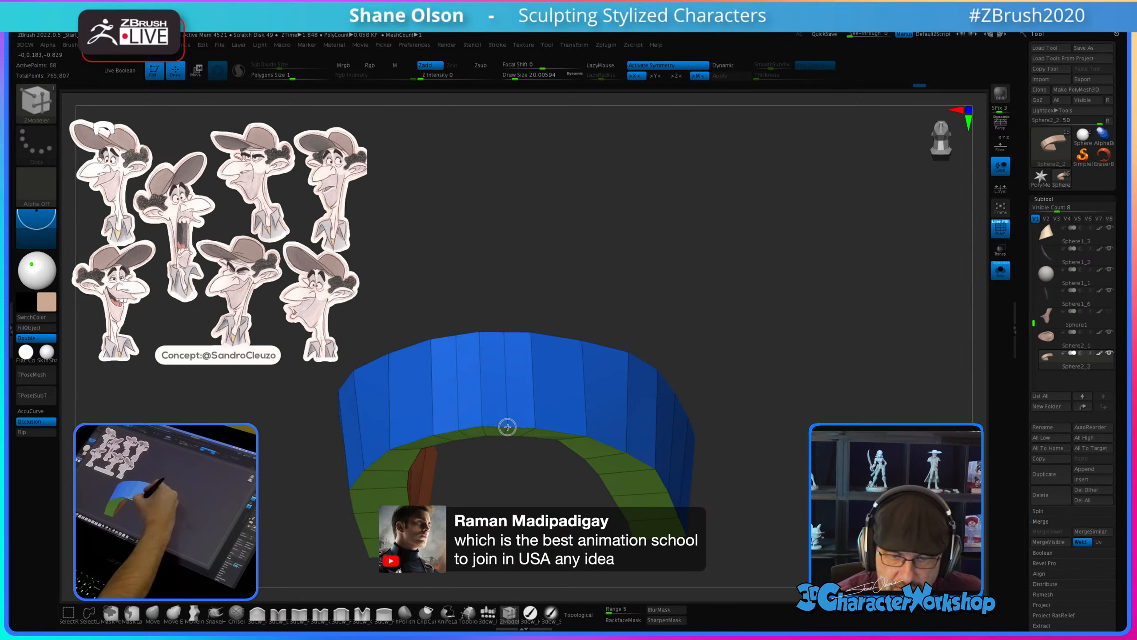
{"action": "left_click_drag", "start_coordinate": [520, 475], "coordinate": [412, 531]}
Step: Pull the lower edge upward beside the front centre with the Move brush, forming two mirrored notches, and check them with the smoothed preview
{"action": "left_click", "coordinate": [153, 612]}
{"action": "key", "text": "s"}
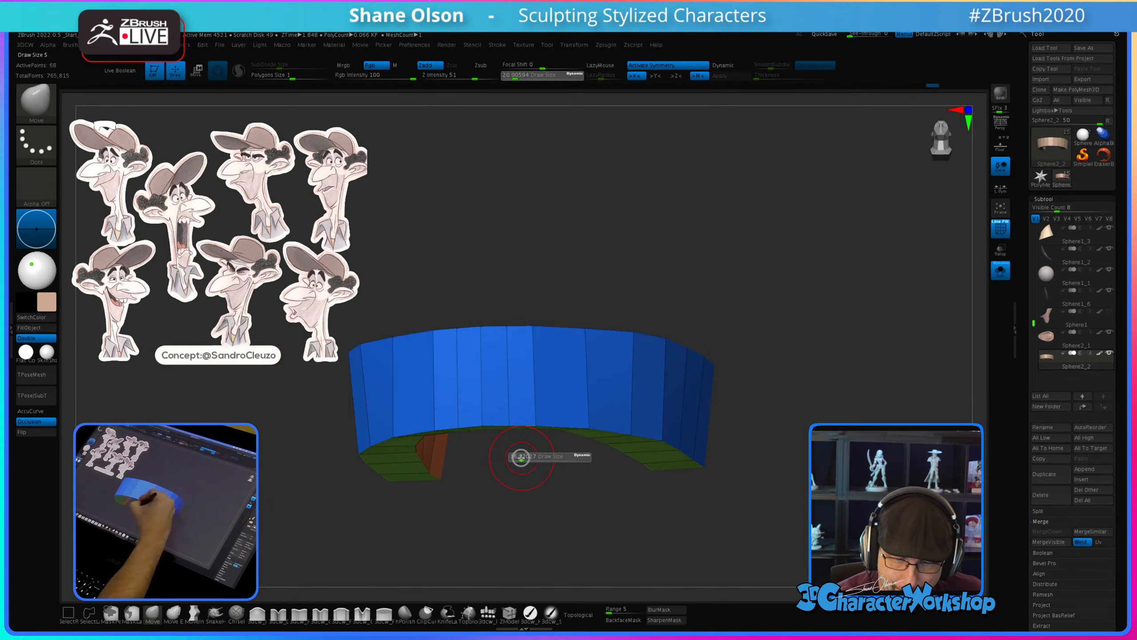
{"action": "left_click", "coordinate": [520, 458]}
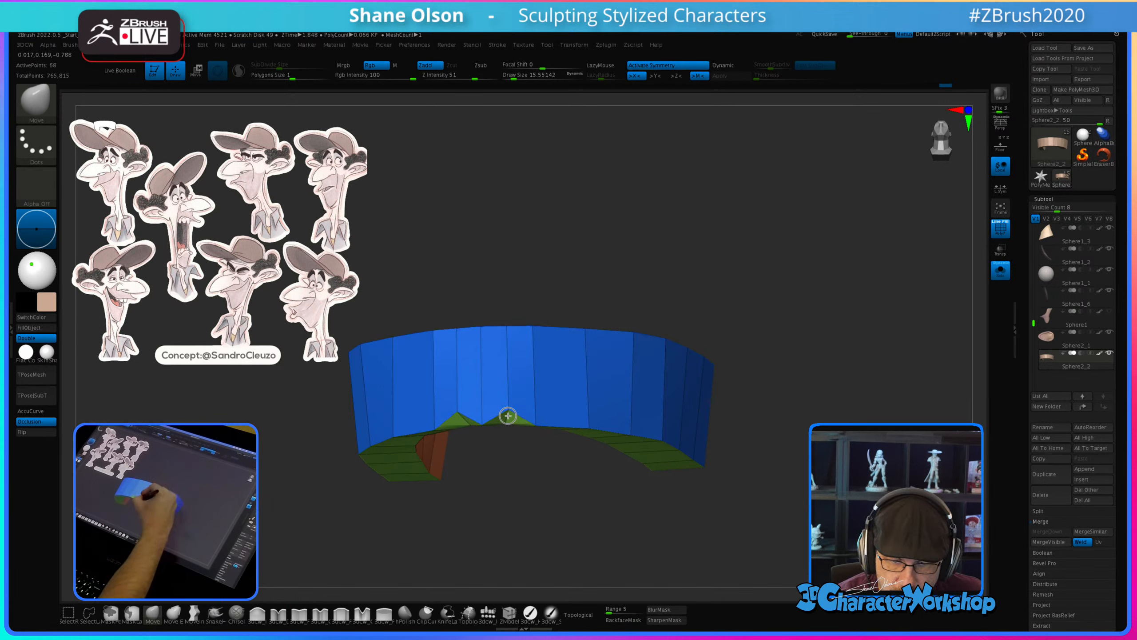
{"action": "key", "text": "d"}
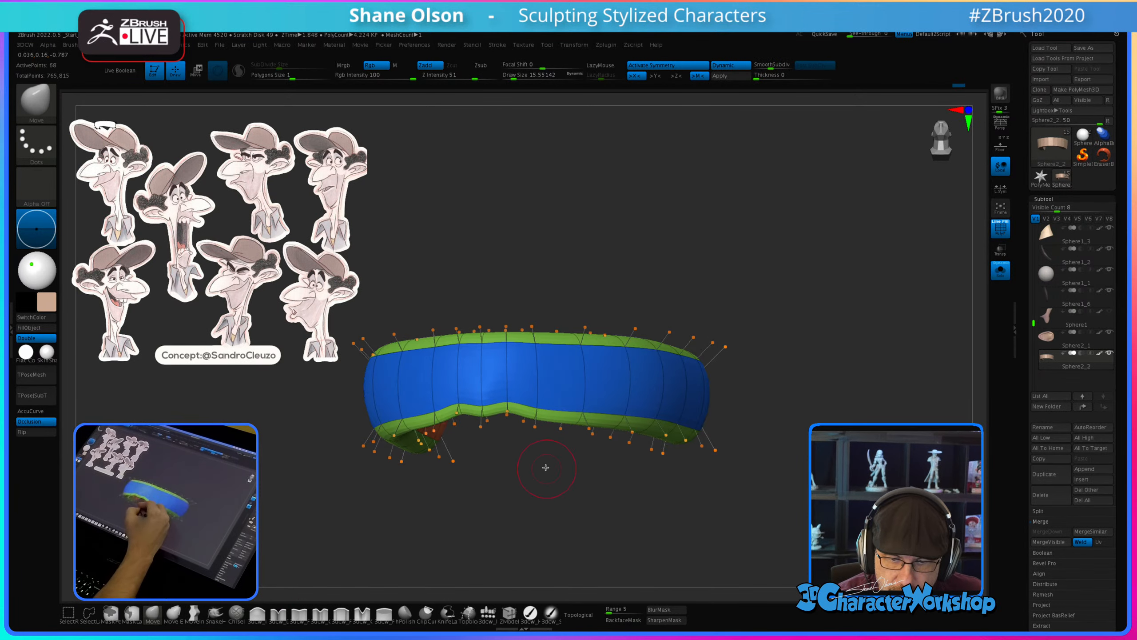
{"action": "key", "text": "s"}
{"action": "left_click", "coordinate": [546, 465]}
{"action": "left_click_drag", "start_coordinate": [531, 420], "coordinate": [540, 388]}
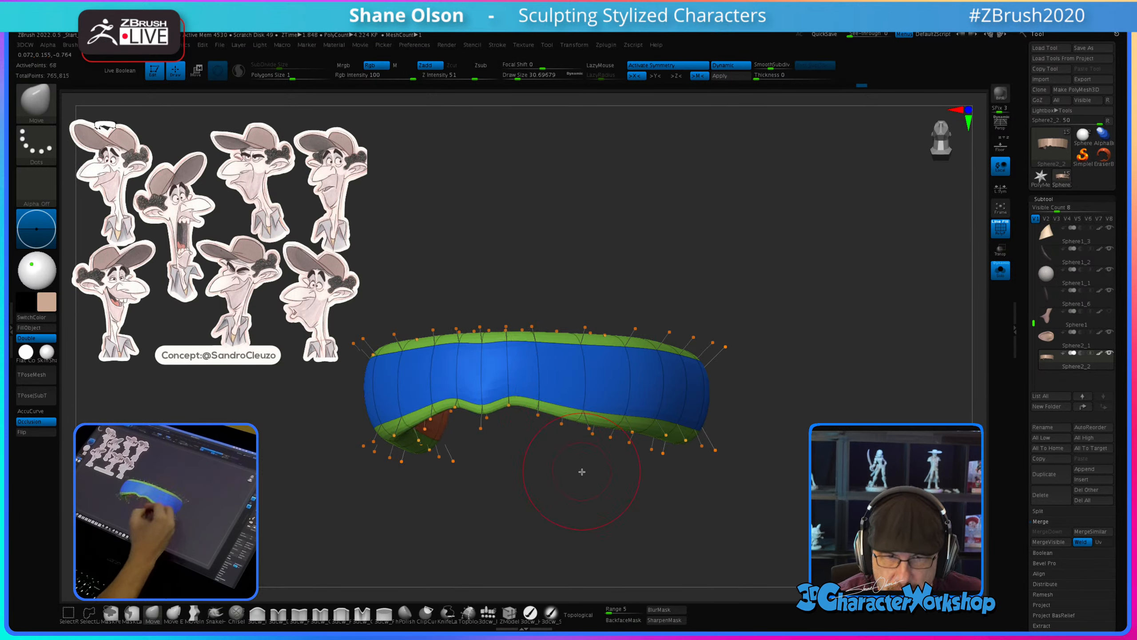
{"action": "left_click_drag", "start_coordinate": [582, 471], "coordinate": [578, 514]}
{"action": "key", "text": "shift+d"}
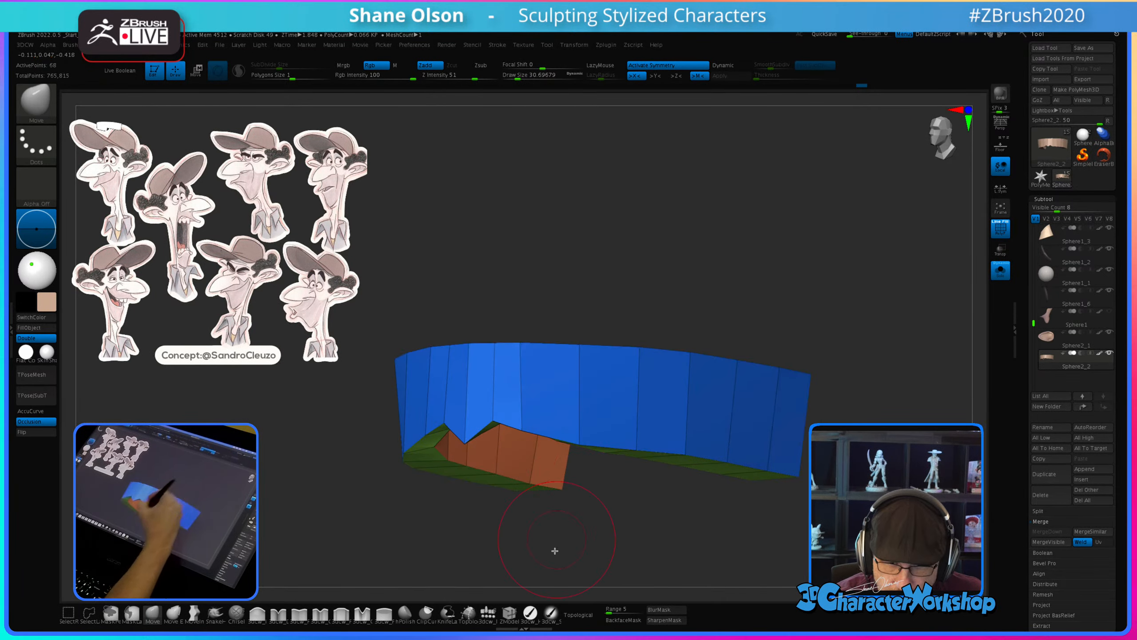
Step: Insert mirrored vertical edge loops through the segments of both arms with ZModeler, plus one horizontal loop around the band
{"action": "left_click", "coordinate": [509, 612]}
{"action": "left_click_drag", "start_coordinate": [575, 366], "coordinate": [549, 433]}
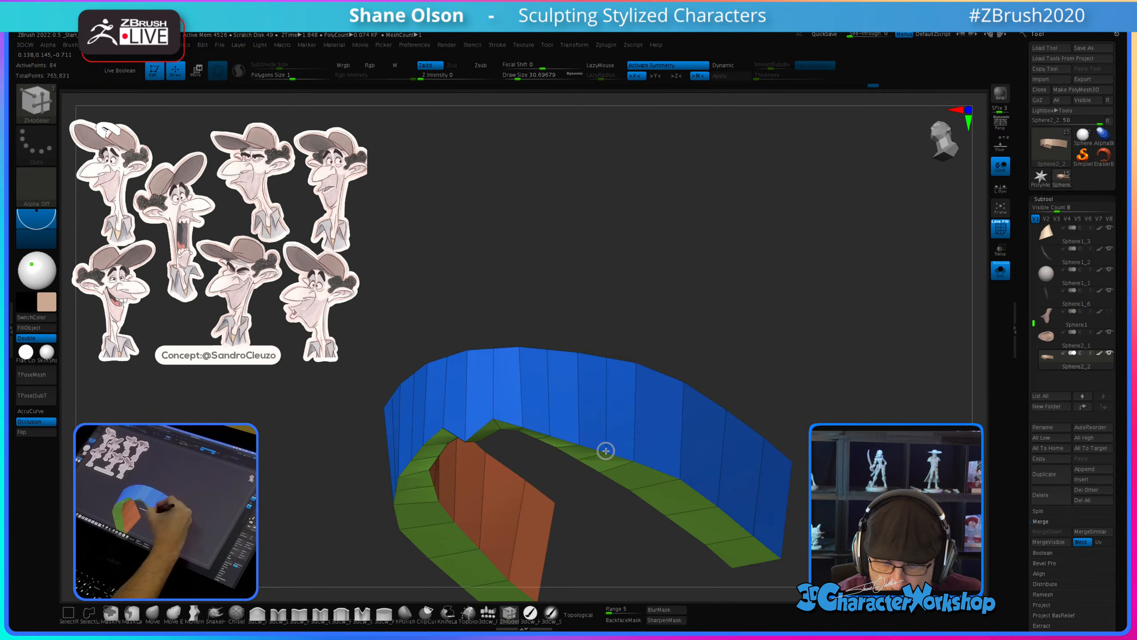
{"action": "left_click", "coordinate": [655, 466]}
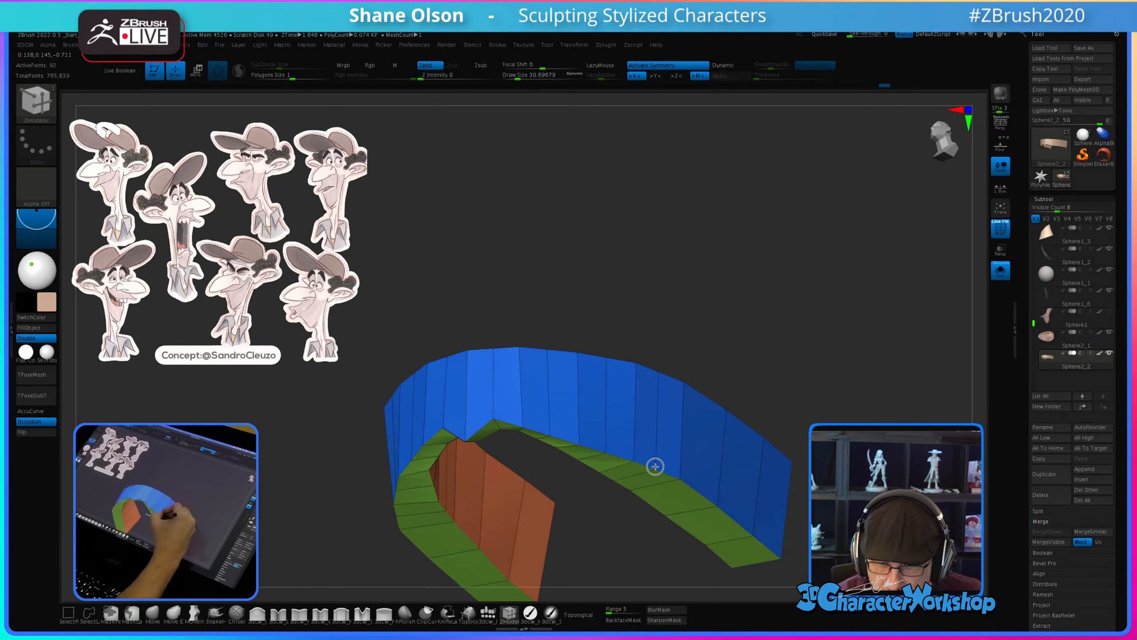
{"action": "left_click", "coordinate": [694, 489]}
{"action": "left_click", "coordinate": [747, 526]}
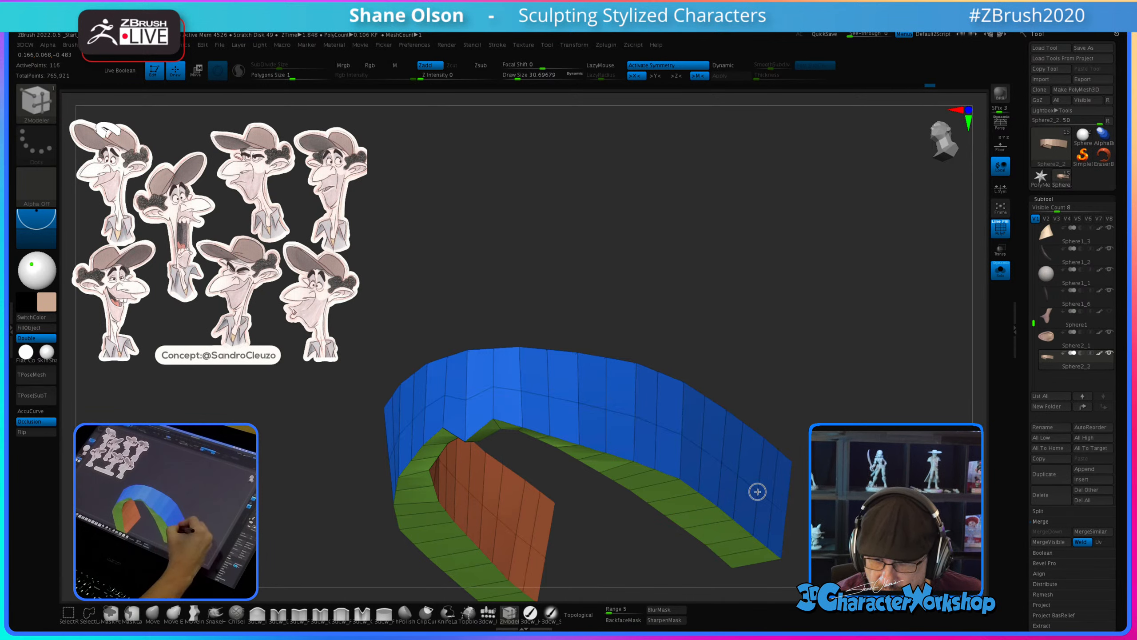
{"action": "mouse_move", "coordinate": [640, 546]}
{"action": "left_mouse_down"}
{"action": "mouse_move", "coordinate": [685, 546]}
{"action": "mouse_move", "coordinate": [635, 557]}
{"action": "mouse_move", "coordinate": [661, 525]}
{"action": "left_mouse_up"}
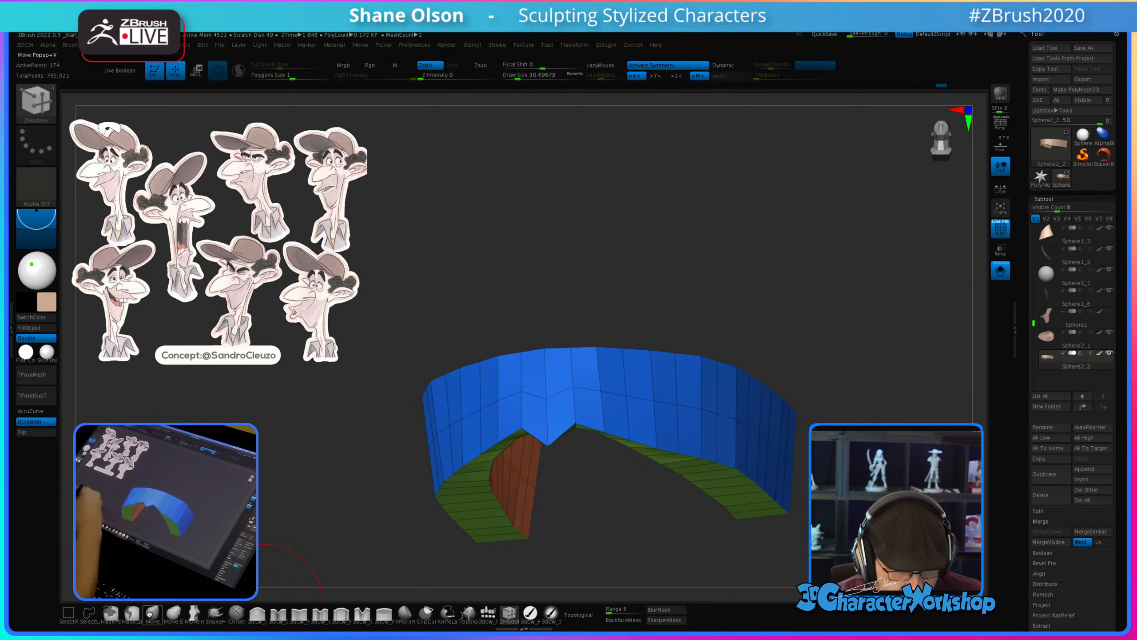
Step: Widen the two notches beside the centre point by pulling up the adjacent lower edge with the Move brush at draw size about 18
{"action": "left_click", "coordinate": [193, 613]}
{"action": "left_click", "coordinate": [194, 620]}
{"action": "key", "text": "s"}
{"action": "mouse_move", "coordinate": [615, 504]}
{"action": "left_mouse_down"}
{"action": "mouse_move", "coordinate": [604, 492]}
{"action": "mouse_move", "coordinate": [605, 409]}
{"action": "left_mouse_up"}
{"action": "left_click", "coordinate": [161, 615]}
{"action": "key", "text": "s"}
{"action": "key", "text": "s"}
{"action": "key", "text": "s"}
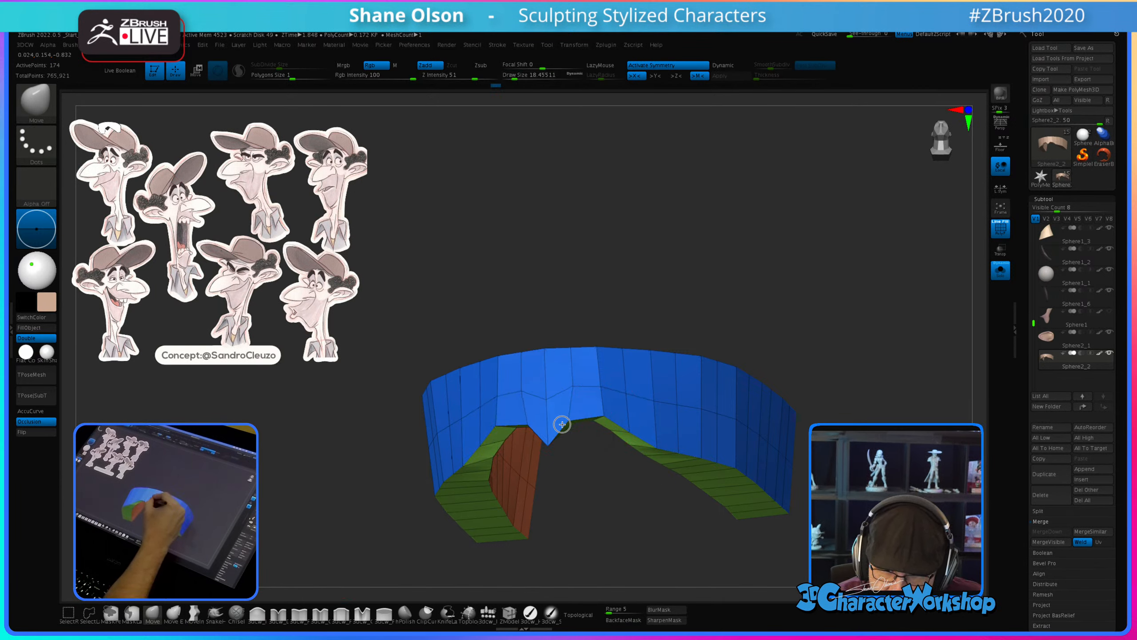
Step: Continue the notches along both arms by pulling up alternate lower-edge points with the Move brush, forming a zigzag to the ends
{"action": "right_click_drag", "start_coordinate": [633, 420], "coordinate": [653, 443]}
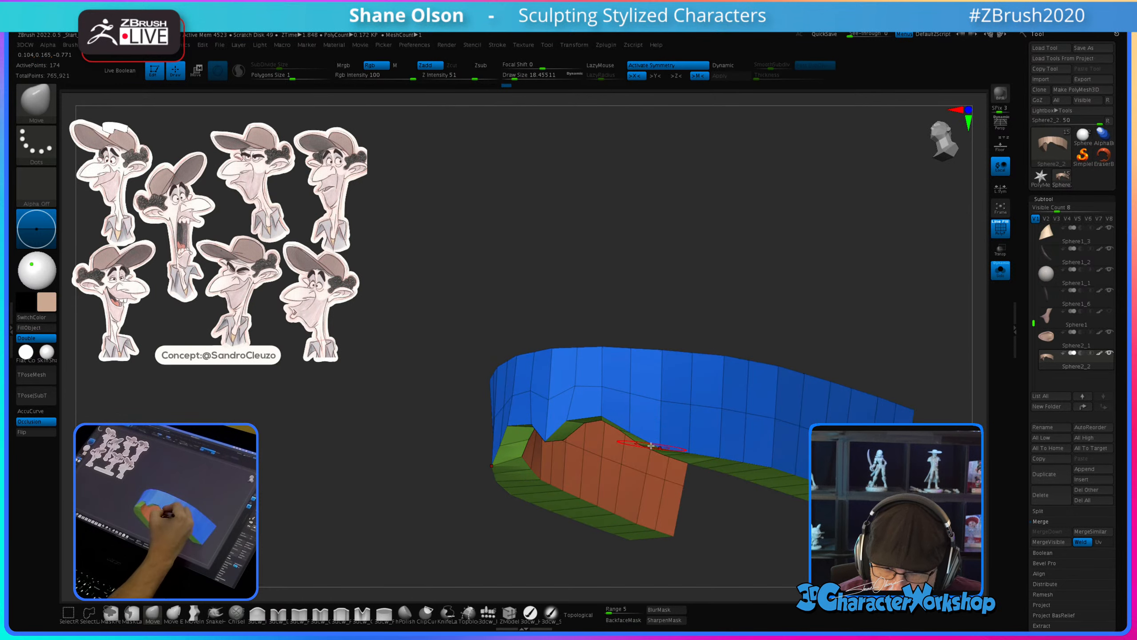
{"action": "right_click_drag", "start_coordinate": [752, 443], "coordinate": [715, 445]}
{"action": "left_click_drag", "start_coordinate": [678, 448], "coordinate": [677, 423]}
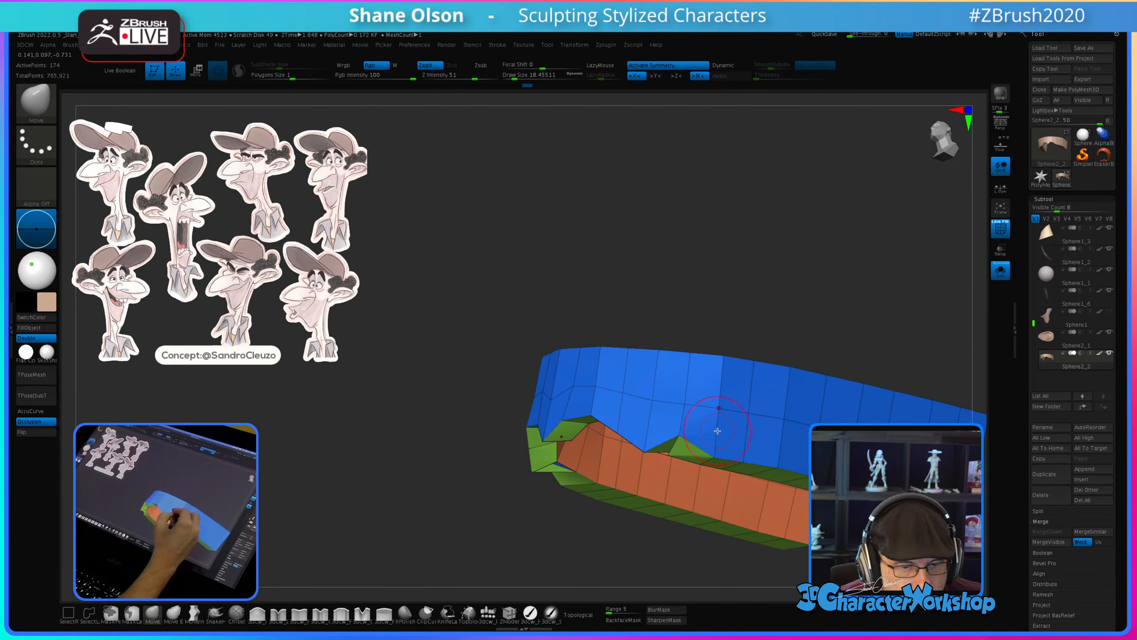
{"action": "mouse_move", "coordinate": [717, 431]}
{"action": "right_mouse_down", "text": "alt"}
{"action": "mouse_move", "coordinate": [669, 400]}
{"action": "mouse_move", "coordinate": [664, 424]}
{"action": "right_mouse_up", "text": "alt"}
{"action": "left_click_drag", "start_coordinate": [649, 443], "coordinate": [651, 428]}
{"action": "right_click_drag", "start_coordinate": [699, 415], "coordinate": [661, 378], "text": "alt"}
{"action": "mouse_move", "coordinate": [698, 413]}
{"action": "right_mouse_down"}
{"action": "mouse_move", "coordinate": [721, 373]}
{"action": "mouse_move", "coordinate": [601, 355]}
{"action": "mouse_move", "coordinate": [635, 434]}
{"action": "mouse_move", "coordinate": [630, 411]}
{"action": "mouse_move", "coordinate": [655, 386]}
{"action": "mouse_move", "coordinate": [687, 410]}
{"action": "right_mouse_up"}
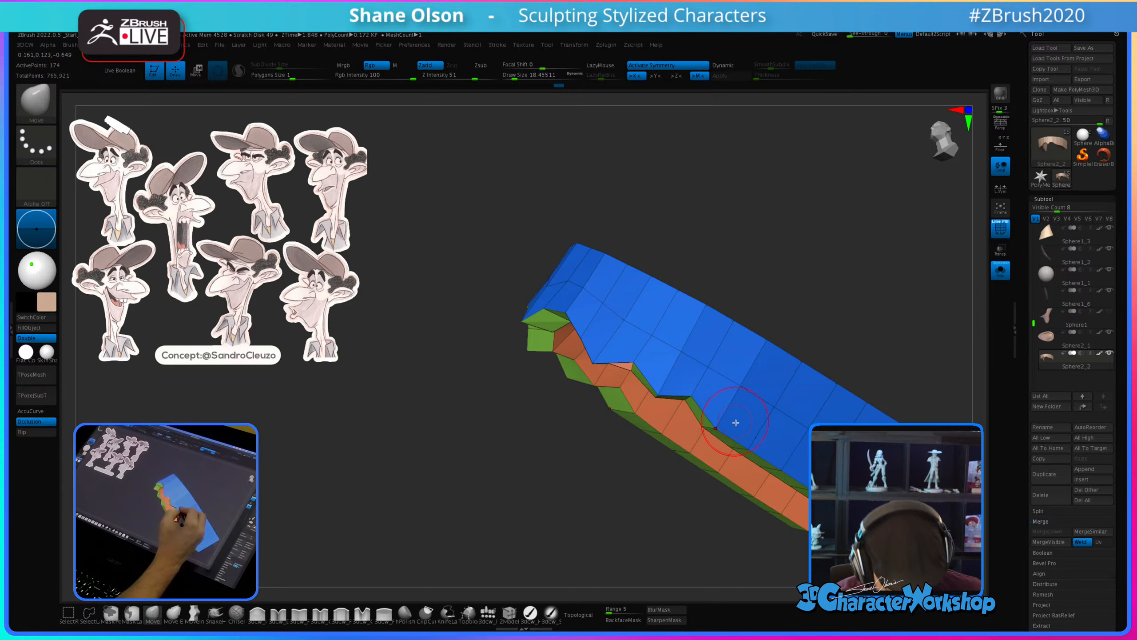
{"action": "right_click_drag", "start_coordinate": [755, 412], "coordinate": [728, 430]}
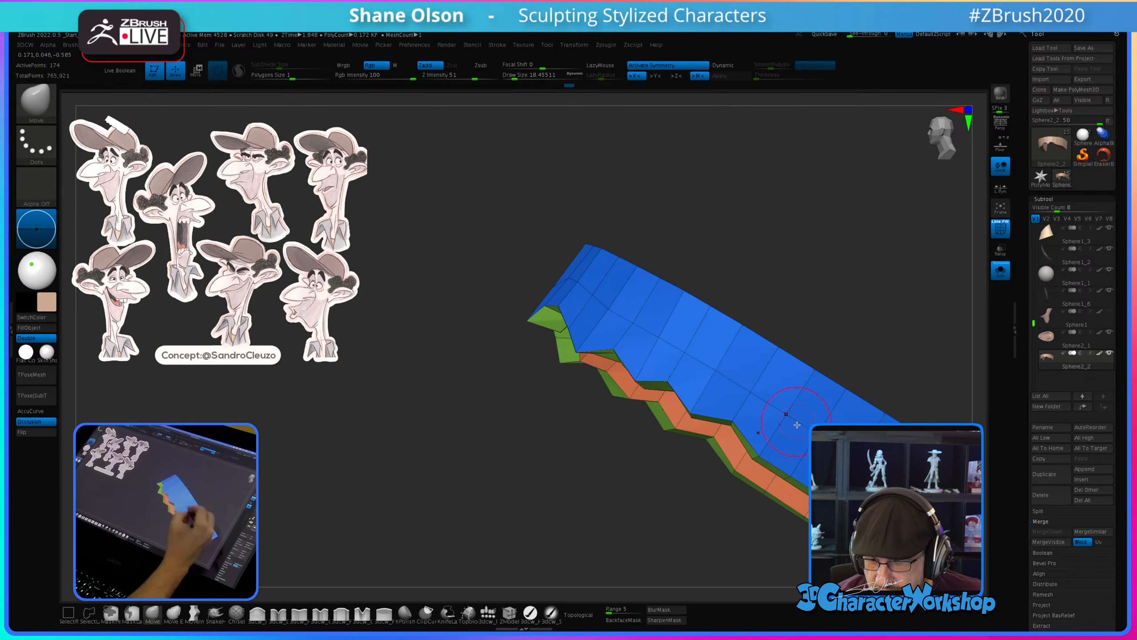
{"action": "right_click_drag", "start_coordinate": [797, 425], "coordinate": [712, 397], "text": "alt"}
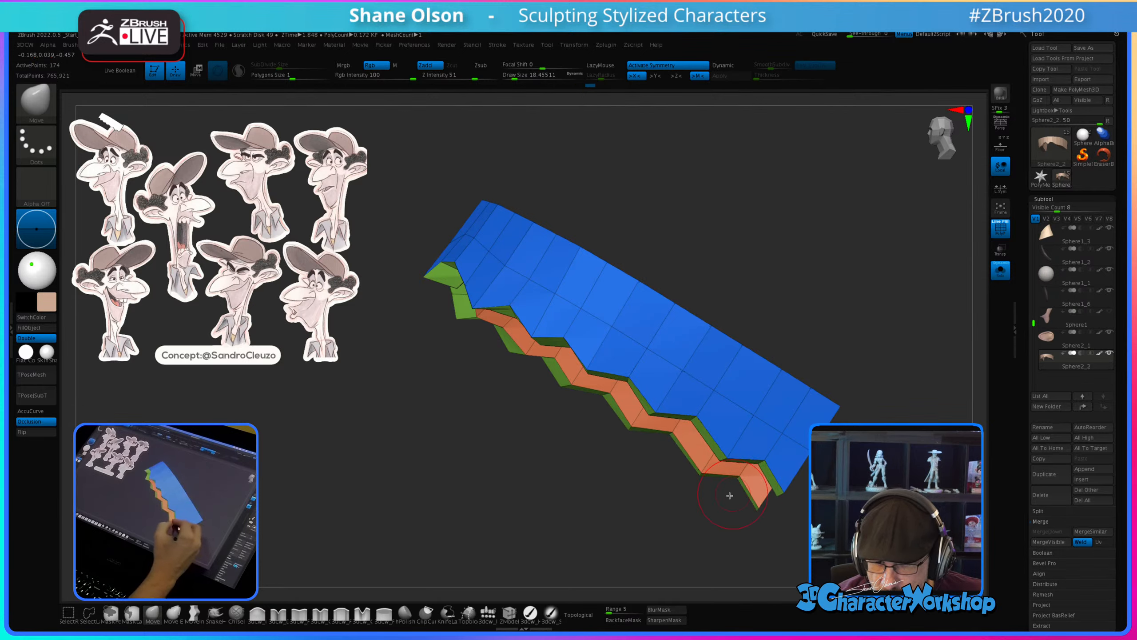
Step: Check the zigzag band in the smoothed preview, then insert an edge loop lengthwise around its underside with ZModeler
{"action": "key", "text": "d"}
{"action": "left_click_drag", "start_coordinate": [683, 509], "coordinate": [528, 414]}
{"action": "mouse_move", "coordinate": [464, 462]}
{"action": "left_mouse_down", "text": "alt"}
{"action": "mouse_move", "coordinate": [495, 470]}
{"action": "mouse_move", "coordinate": [518, 422]}
{"action": "mouse_move", "coordinate": [556, 443]}
{"action": "mouse_move", "coordinate": [580, 425]}
{"action": "left_mouse_up", "text": "alt"}
{"action": "key", "text": "shift"}
{"action": "key", "text": "shift+d"}
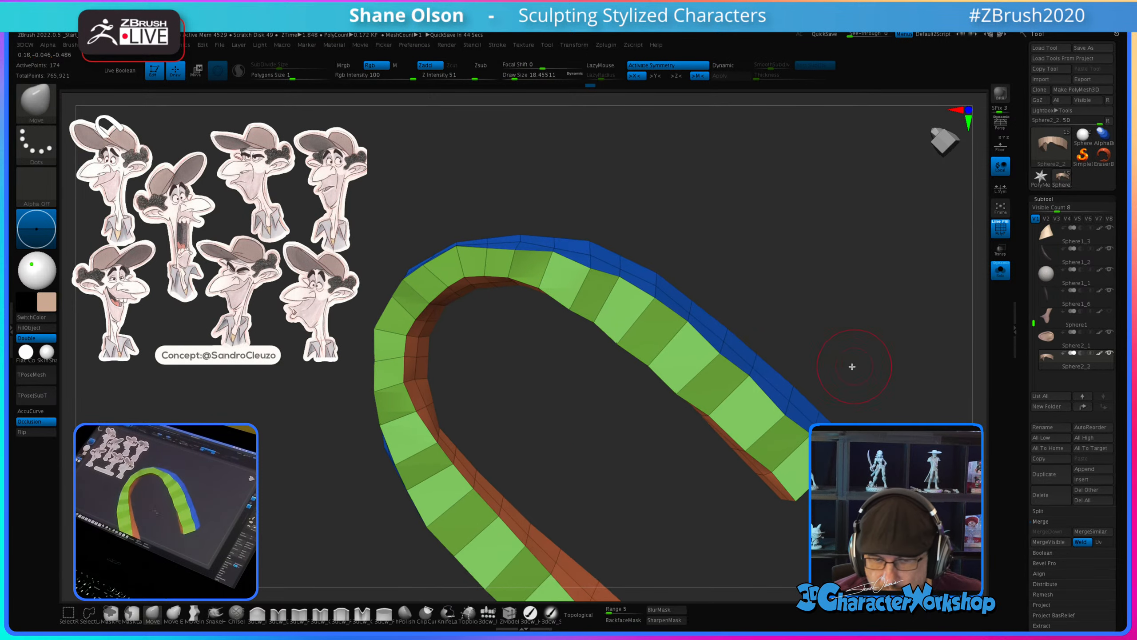
{"action": "left_click", "coordinate": [512, 618]}
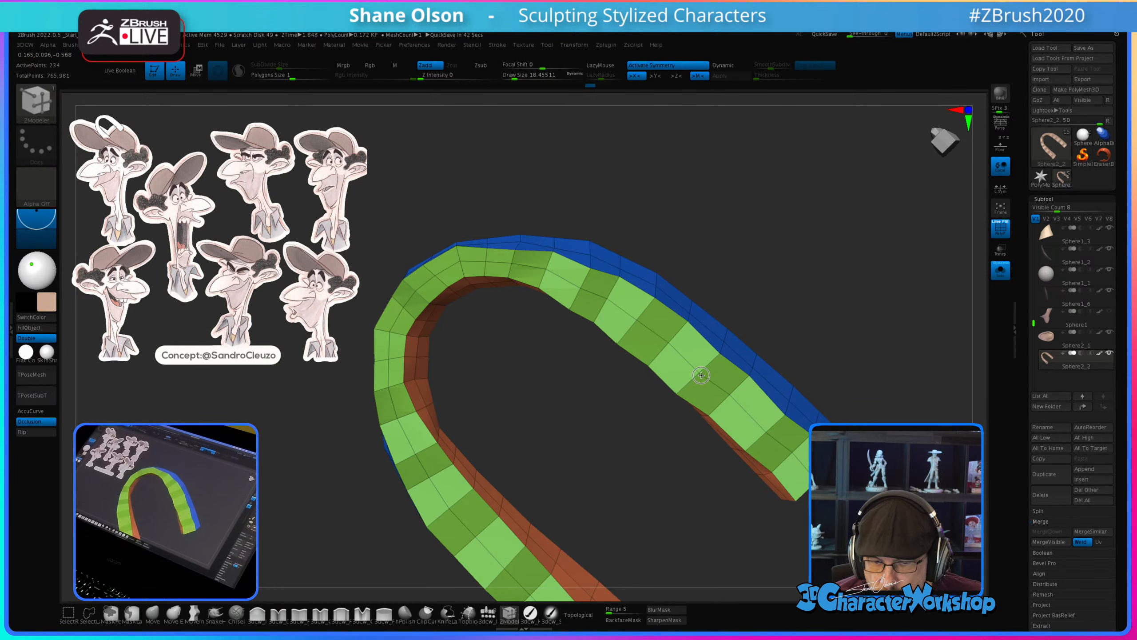
{"action": "mouse_move", "coordinate": [658, 472]}
{"action": "left_mouse_down"}
{"action": "mouse_move", "coordinate": [652, 442]}
{"action": "mouse_move", "coordinate": [652, 470]}
{"action": "mouse_move", "coordinate": [617, 431]}
{"action": "left_mouse_up"}
Step: Shape the underside around the front bend outward with the Move brush at draw size about 17
{"action": "key", "text": "s"}
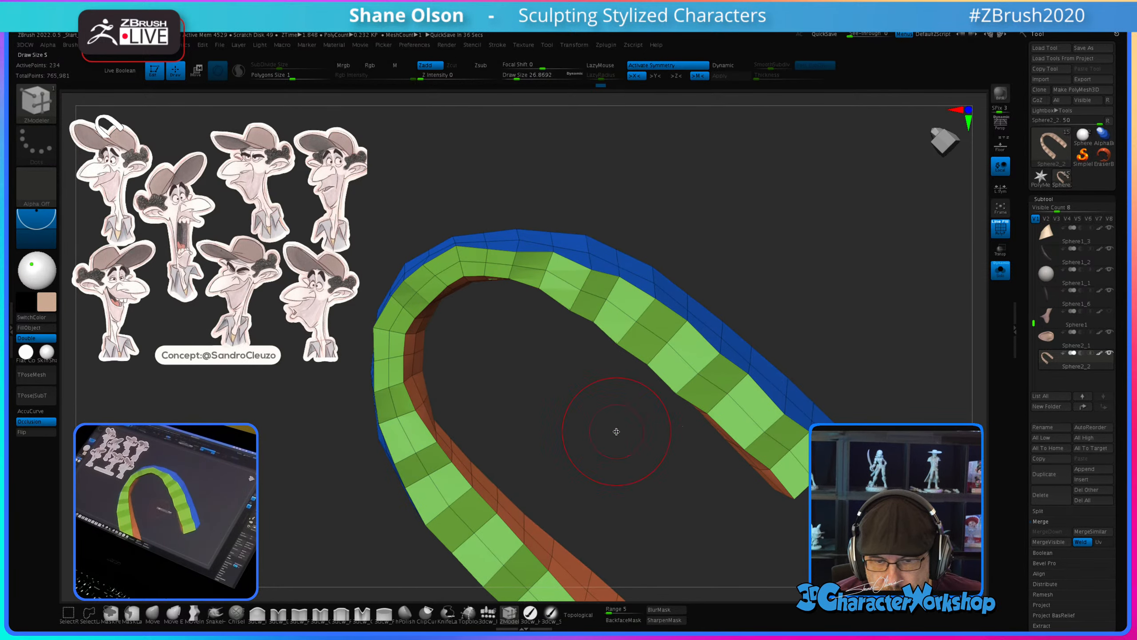
{"action": "left_click", "coordinate": [152, 614]}
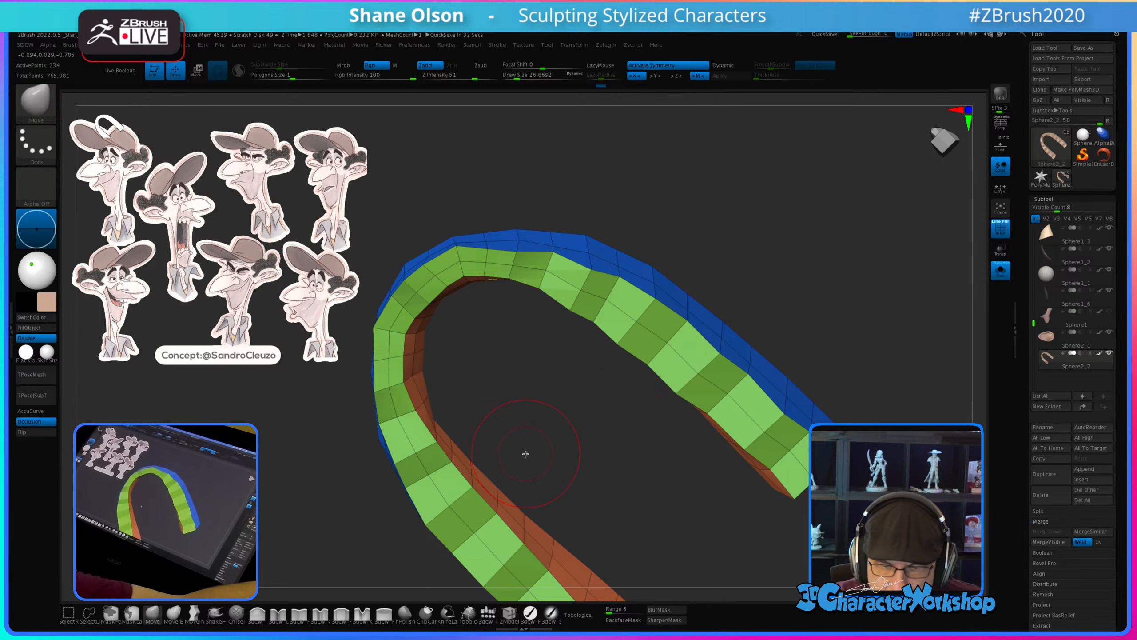
{"action": "mouse_move", "coordinate": [566, 393]}
{"action": "left_mouse_down"}
{"action": "mouse_move", "coordinate": [562, 380]}
{"action": "mouse_move", "coordinate": [563, 402]}
{"action": "left_mouse_up"}
{"action": "key", "text": "s"}
{"action": "mouse_move", "coordinate": [569, 394]}
{"action": "left_mouse_down"}
{"action": "mouse_move", "coordinate": [575, 412]}
{"action": "mouse_move", "coordinate": [562, 422]}
{"action": "left_mouse_up"}
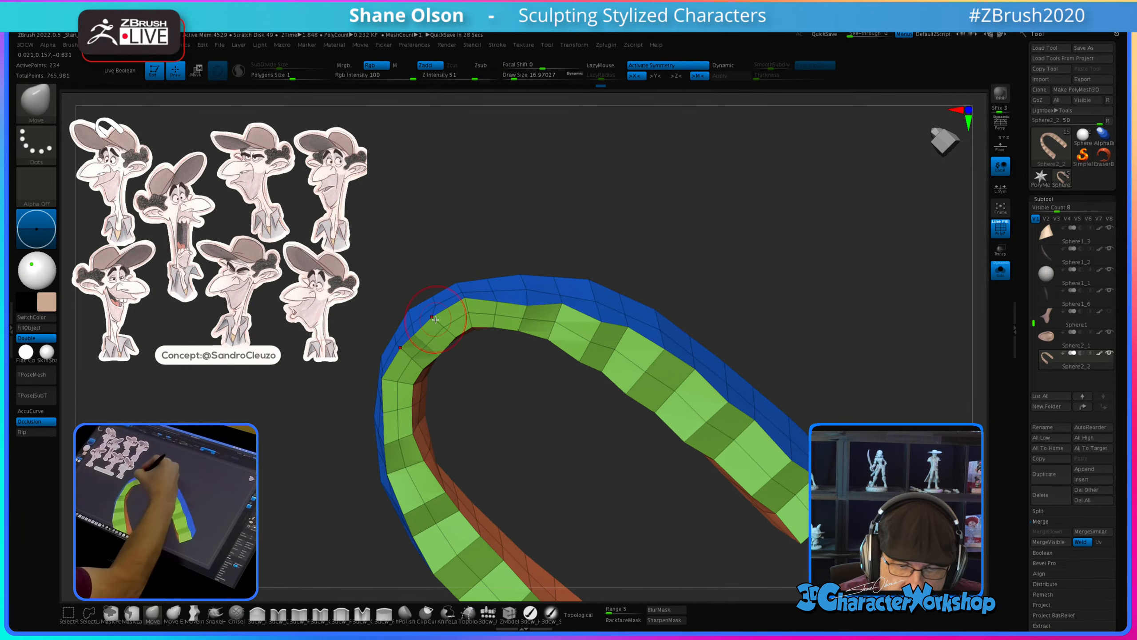
{"action": "left_click_drag", "start_coordinate": [401, 348], "coordinate": [394, 345]}
{"action": "left_click_drag", "start_coordinate": [432, 317], "coordinate": [463, 297]}
{"action": "mouse_move", "coordinate": [532, 286]}
{"action": "right_mouse_down"}
{"action": "mouse_move", "coordinate": [523, 337]}
{"action": "mouse_move", "coordinate": [522, 287]}
{"action": "mouse_move", "coordinate": [495, 298]}
{"action": "mouse_move", "coordinate": [538, 465]}
{"action": "mouse_move", "coordinate": [513, 364]}
{"action": "mouse_move", "coordinate": [595, 306]}
{"action": "mouse_move", "coordinate": [630, 327]}
{"action": "mouse_move", "coordinate": [563, 305]}
{"action": "mouse_move", "coordinate": [534, 344]}
{"action": "mouse_move", "coordinate": [566, 307]}
{"action": "mouse_move", "coordinate": [546, 327]}
{"action": "right_mouse_up"}
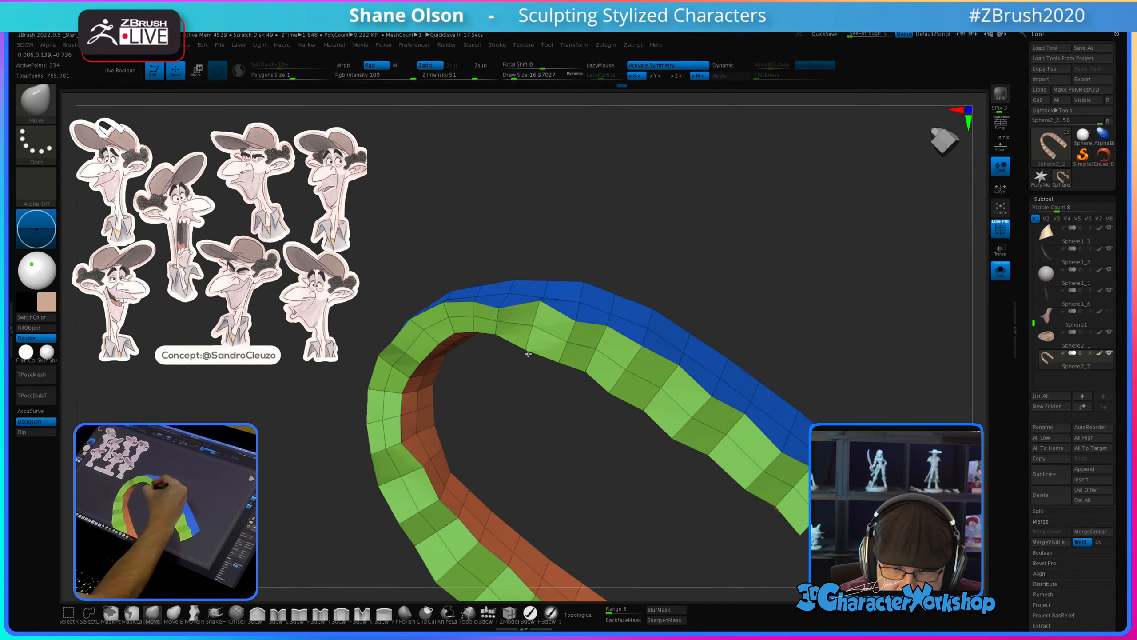
Step: Thicken individual teeth along the arm by pulling their outer edges outward and inner edges inward with the Move brush
{"action": "right_click_drag", "start_coordinate": [629, 354], "coordinate": [609, 350]}
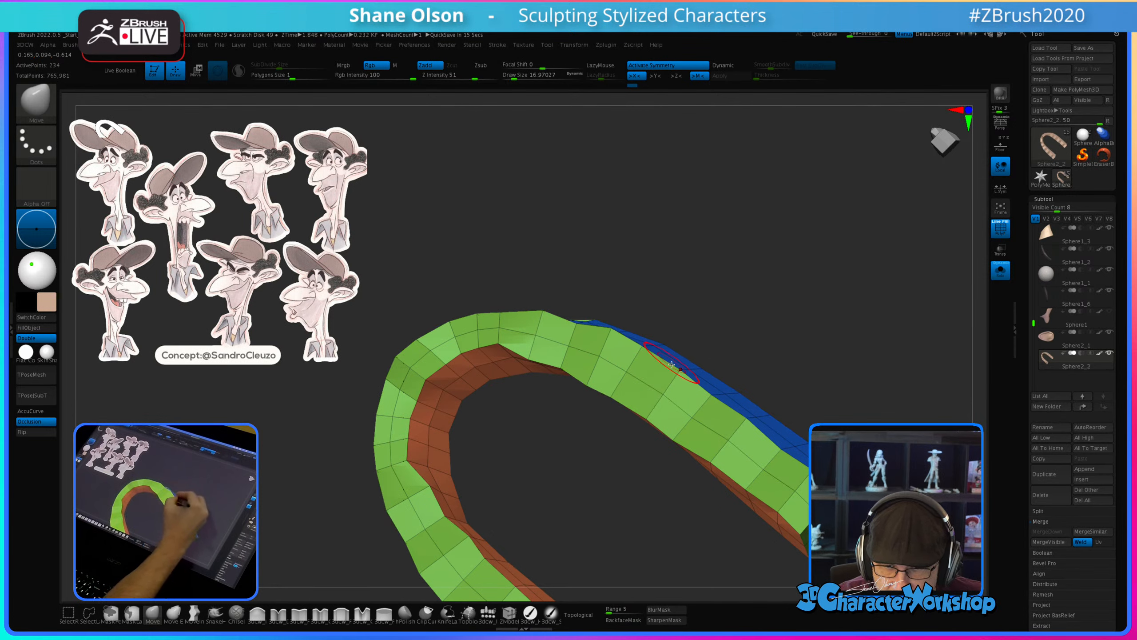
{"action": "left_click_drag", "start_coordinate": [680, 370], "coordinate": [684, 364]}
{"action": "left_click_drag", "start_coordinate": [650, 417], "coordinate": [646, 422]}
{"action": "left_click_drag", "start_coordinate": [744, 418], "coordinate": [749, 413]}
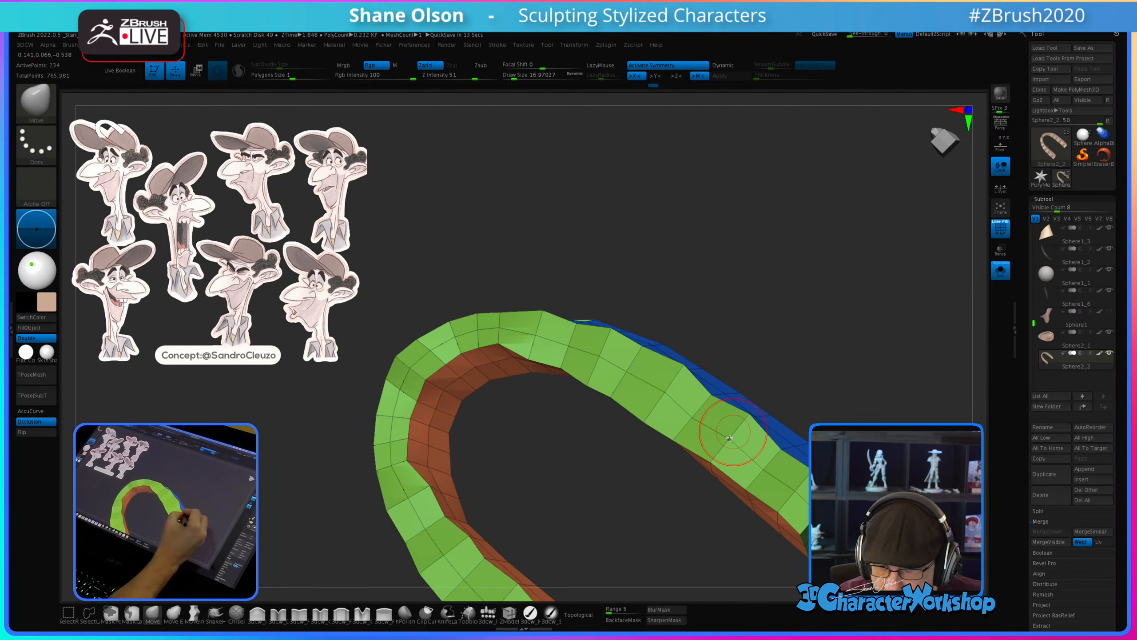
{"action": "left_click_drag", "start_coordinate": [711, 463], "coordinate": [706, 468]}
Step: Turn on the smoothed preview, hide the polygroup wireframe and inspect the scalloped band
{"action": "mouse_move", "coordinate": [794, 512]}
{"action": "right_mouse_down"}
{"action": "mouse_move", "coordinate": [800, 483]}
{"action": "mouse_move", "coordinate": [777, 503]}
{"action": "right_mouse_up"}
{"action": "key", "text": "d"}
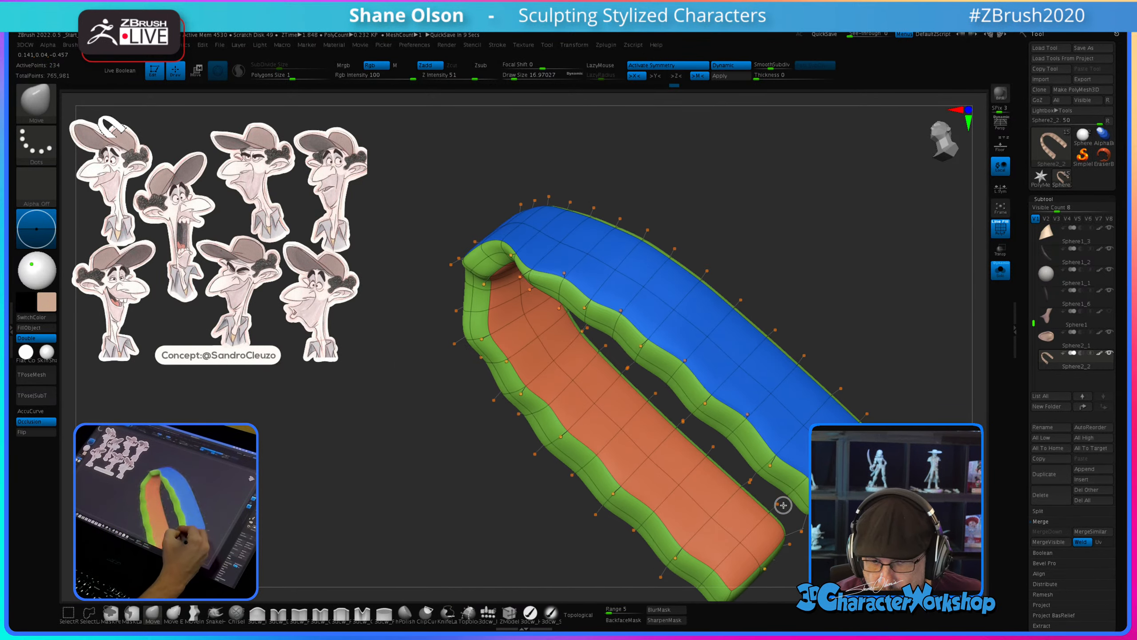
{"action": "right_click_drag", "start_coordinate": [719, 480], "coordinate": [687, 467]}
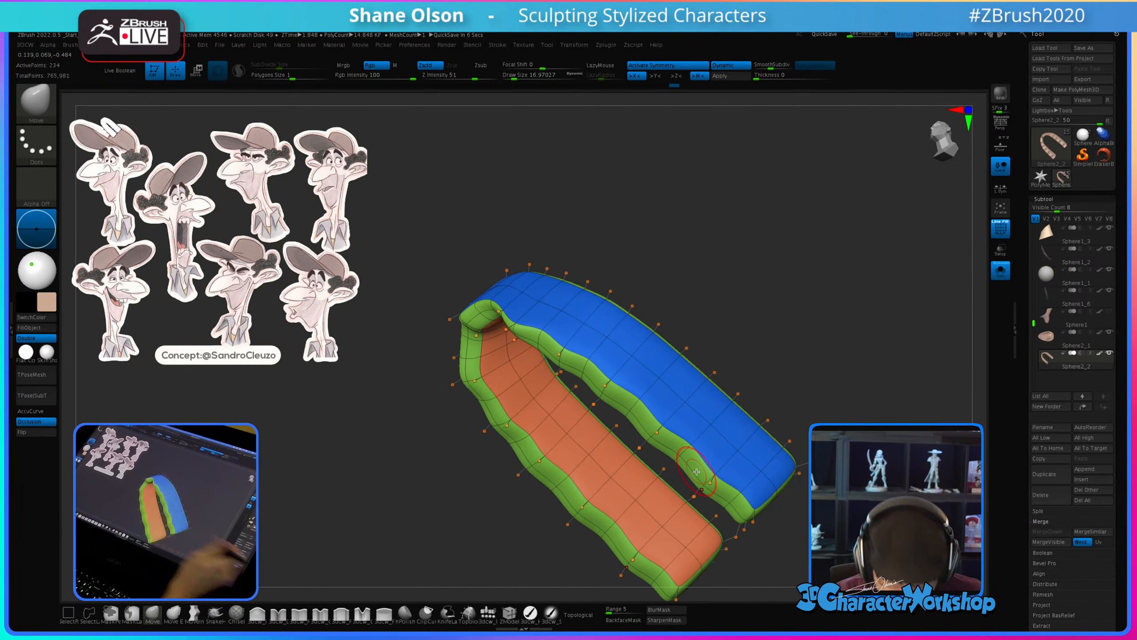
{"action": "key", "text": "shift"}
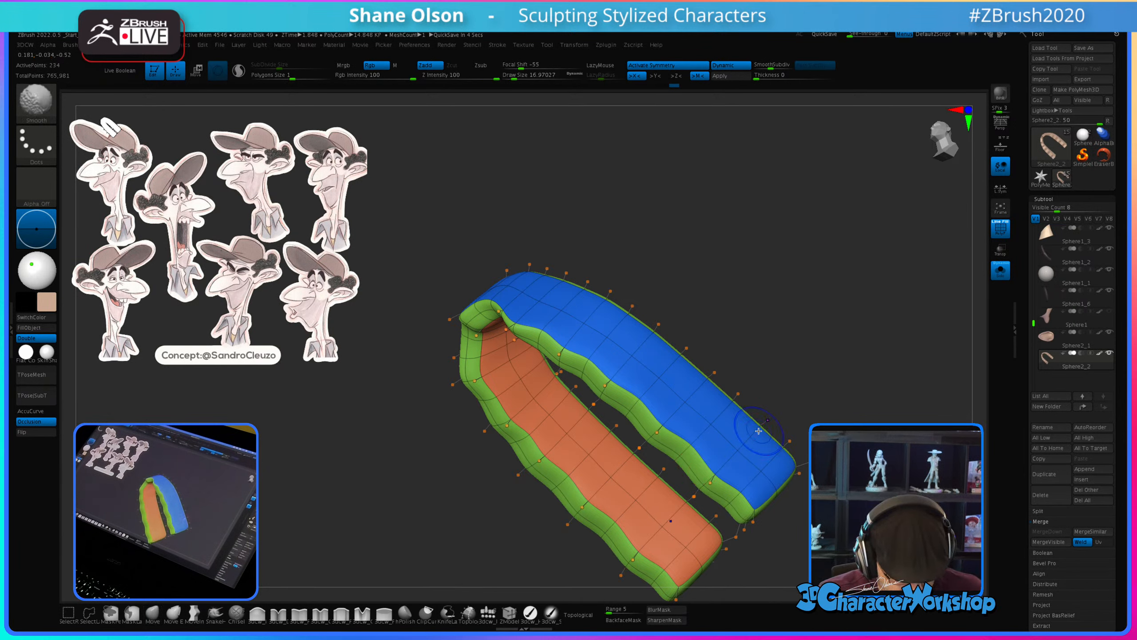
{"action": "key", "text": "shift+f"}
{"action": "right_click_drag", "start_coordinate": [738, 361], "coordinate": [705, 317]}
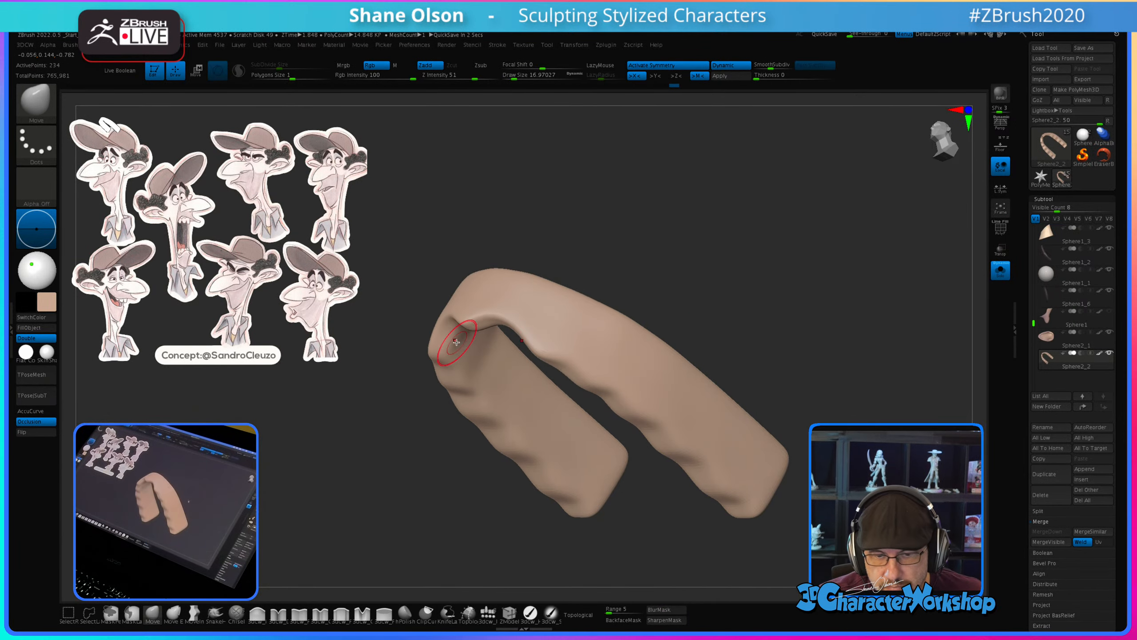
{"action": "right_click_drag", "start_coordinate": [607, 262], "coordinate": [598, 260]}
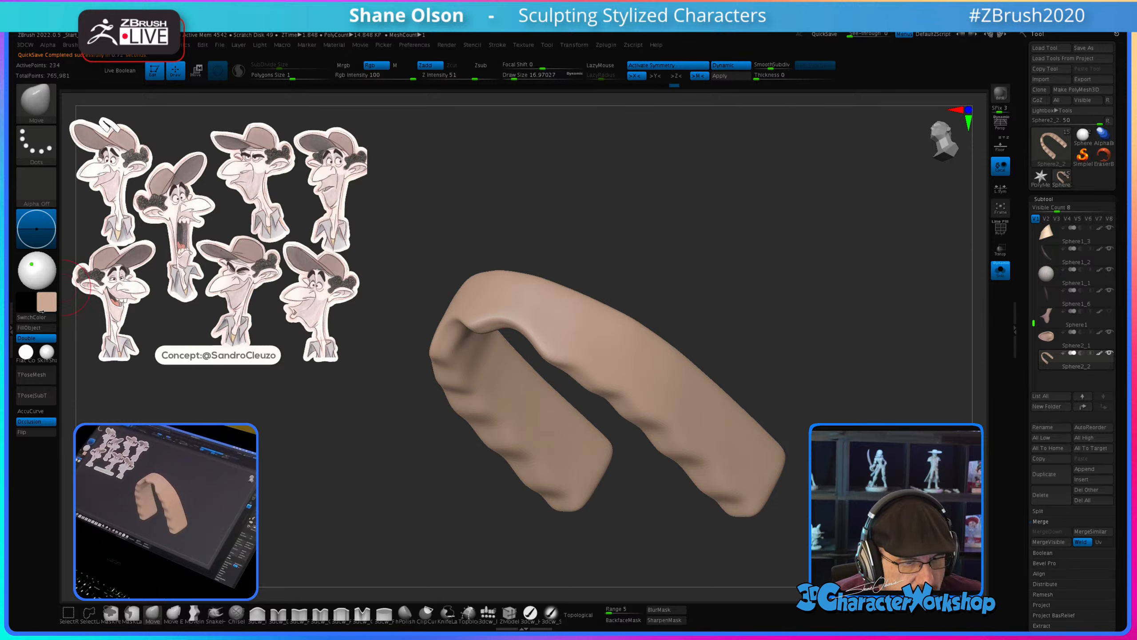
Step: Choose a pinkish-red colour and fill the whole band with it
{"action": "left_click", "coordinate": [41, 309]}
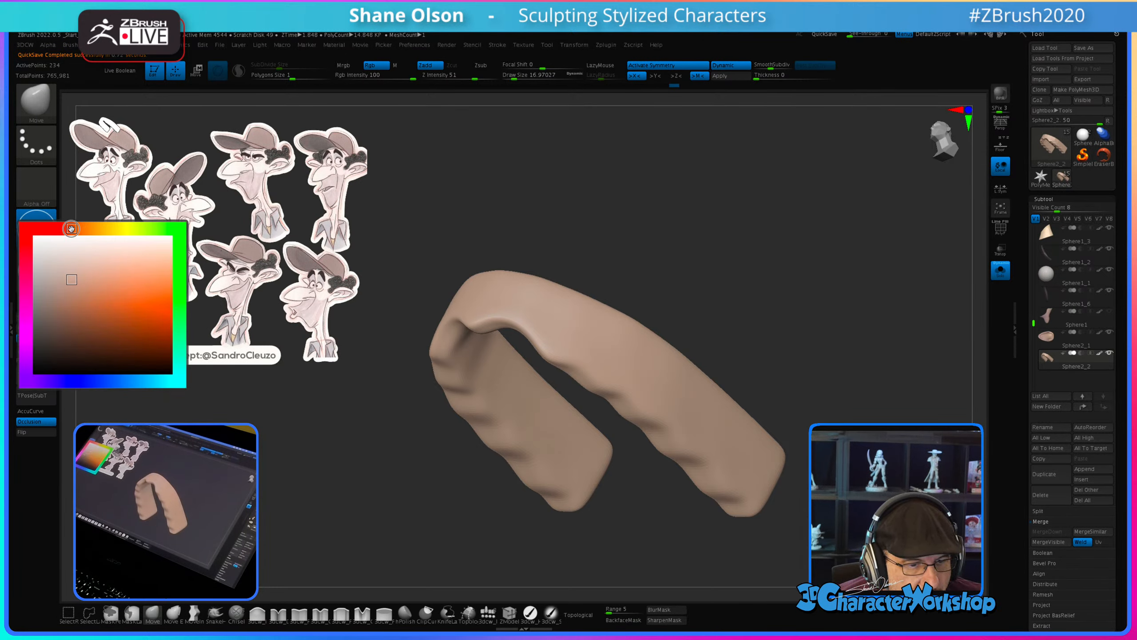
{"action": "left_click_drag", "start_coordinate": [71, 228], "coordinate": [56, 228]}
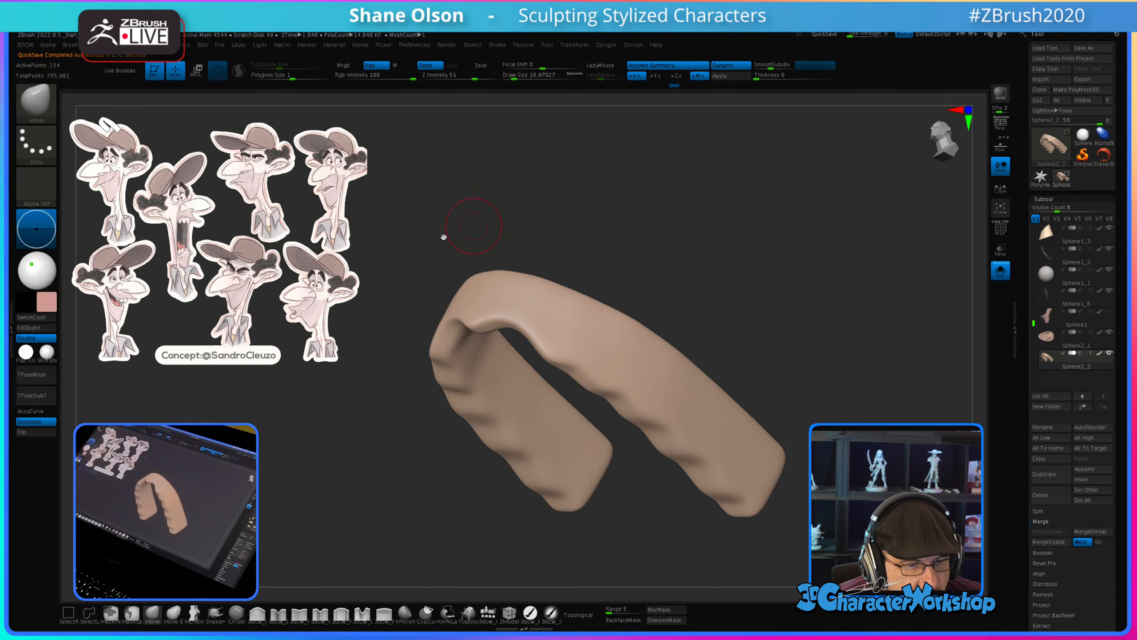
{"action": "left_click", "coordinate": [46, 301]}
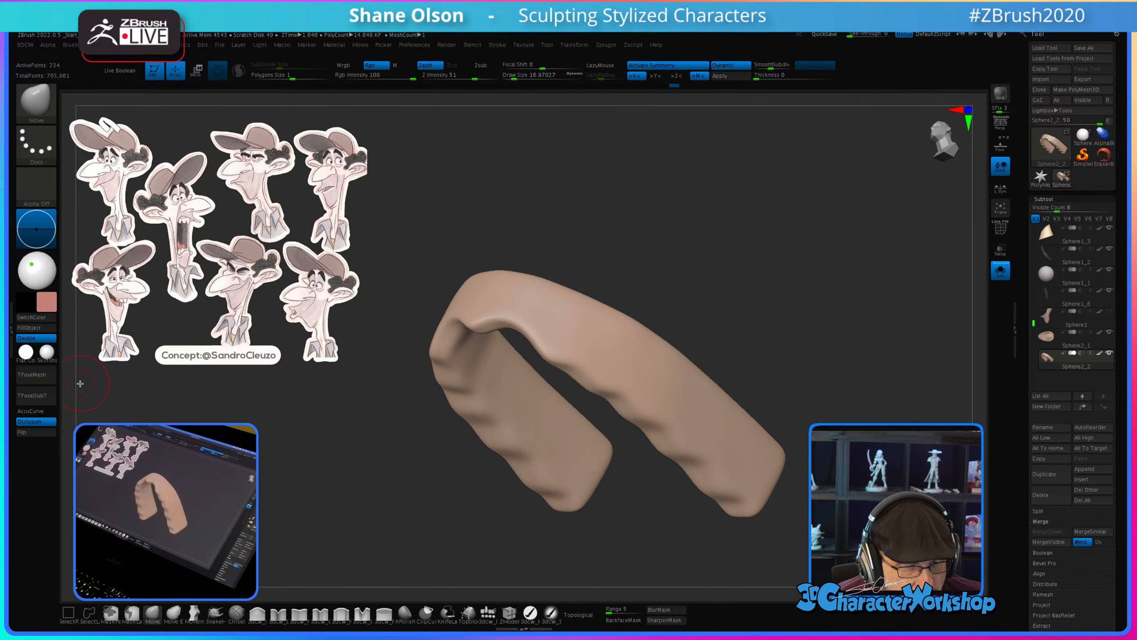
{"action": "left_click", "coordinate": [36, 328]}
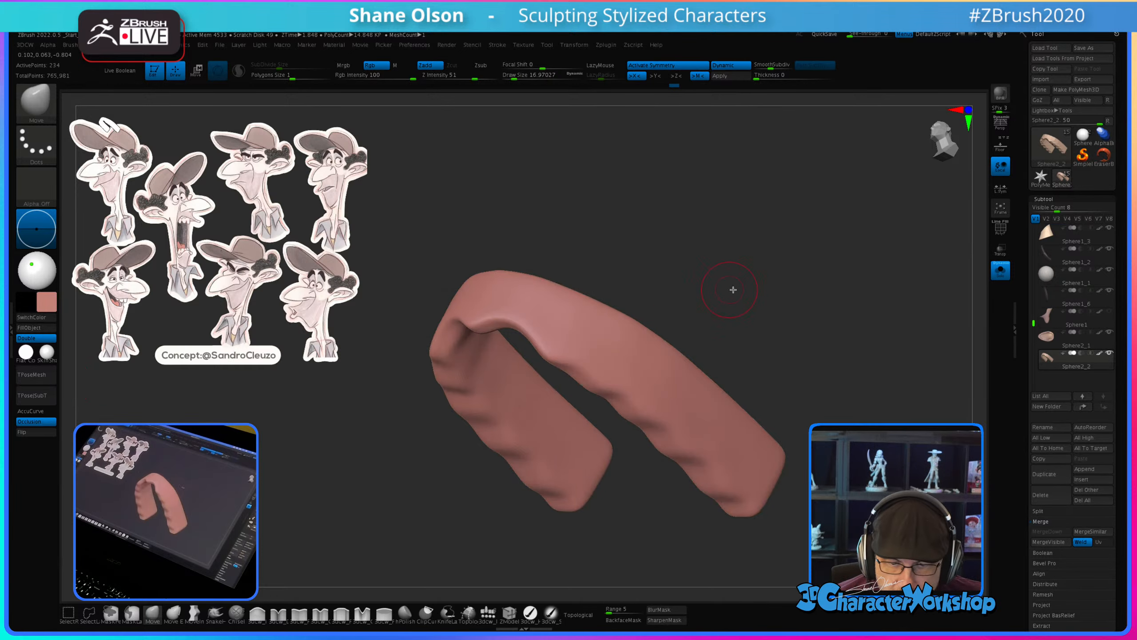
Step: Show the whole character again and check how the pink band sits in the mouth from the side
{"action": "left_click_drag", "start_coordinate": [736, 286], "coordinate": [698, 291]}
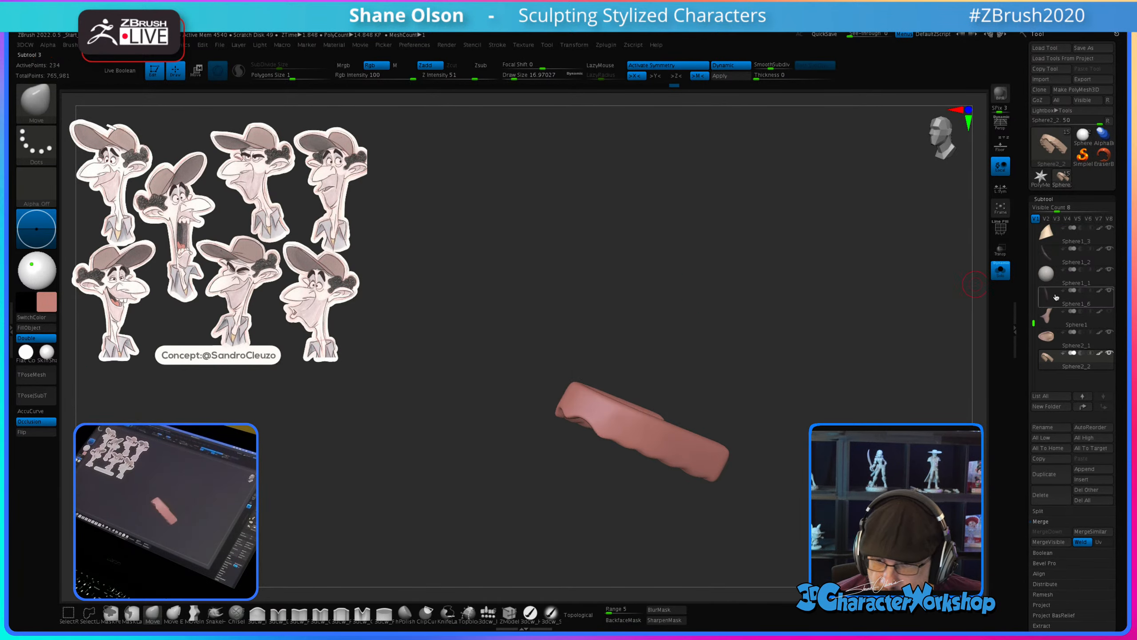
{"action": "left_click", "coordinate": [996, 277]}
{"action": "left_click_drag", "start_coordinate": [527, 462], "coordinate": [693, 478]}
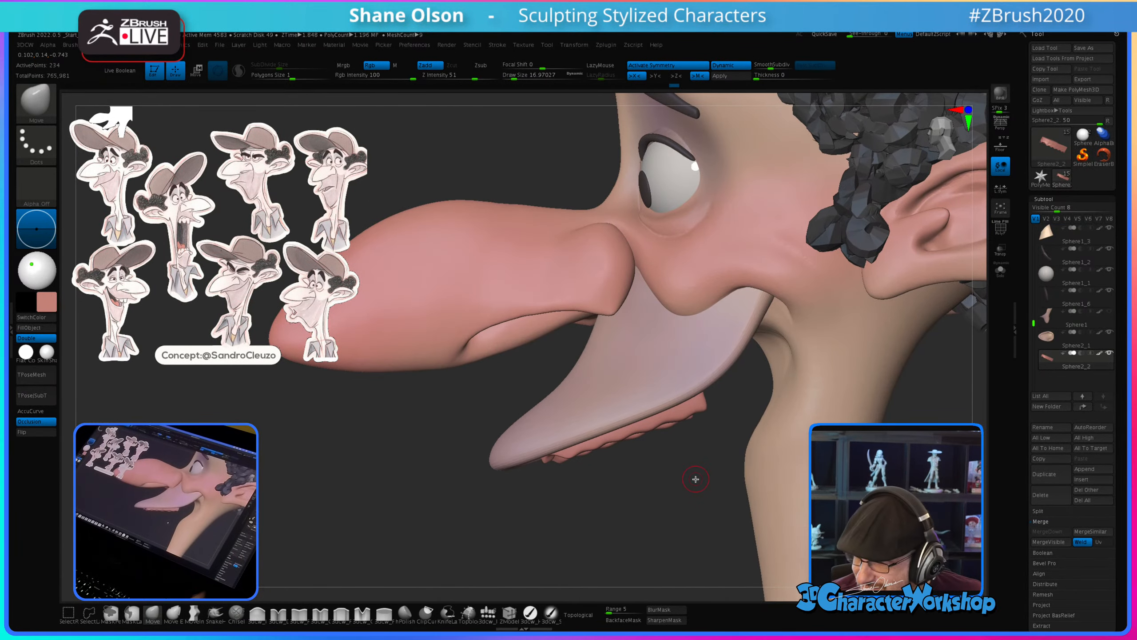
{"action": "left_click_drag", "start_coordinate": [637, 520], "coordinate": [623, 488]}
{"action": "key", "text": "s"}
{"action": "left_click_drag", "start_coordinate": [325, 540], "coordinate": [338, 541]}
{"action": "mouse_move", "coordinate": [547, 481]}
{"action": "left_mouse_down"}
{"action": "mouse_move", "coordinate": [535, 486]}
{"action": "mouse_move", "coordinate": [547, 480]}
{"action": "left_mouse_up"}
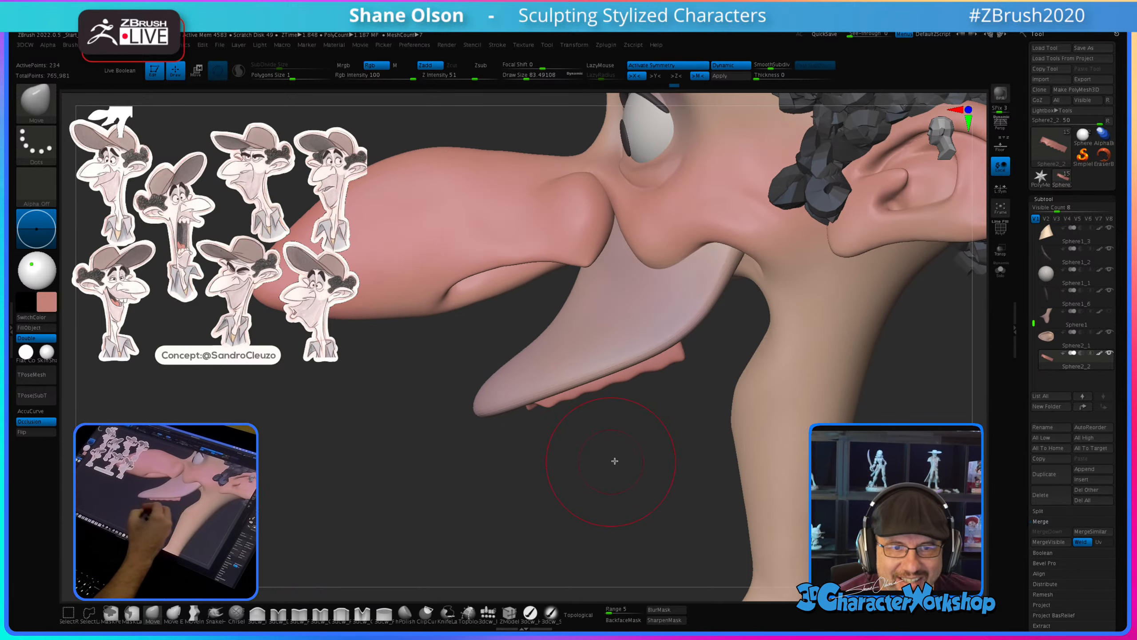
{"action": "left_click_drag", "start_coordinate": [614, 462], "coordinate": [599, 470]}
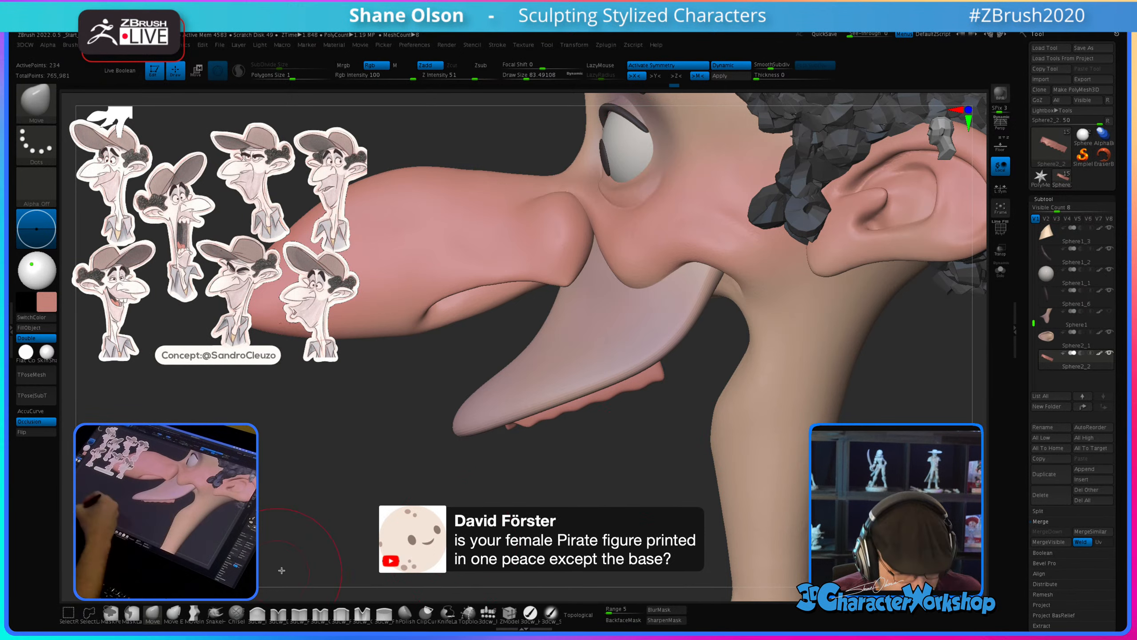
Step: Reposition the front and arms of the pink band inside the lip with the infinite-depth Move brush at draw size about 132
{"action": "left_click", "coordinate": [194, 614]}
{"action": "key", "text": "s"}
{"action": "left_click_drag", "start_coordinate": [646, 436], "coordinate": [652, 436]}
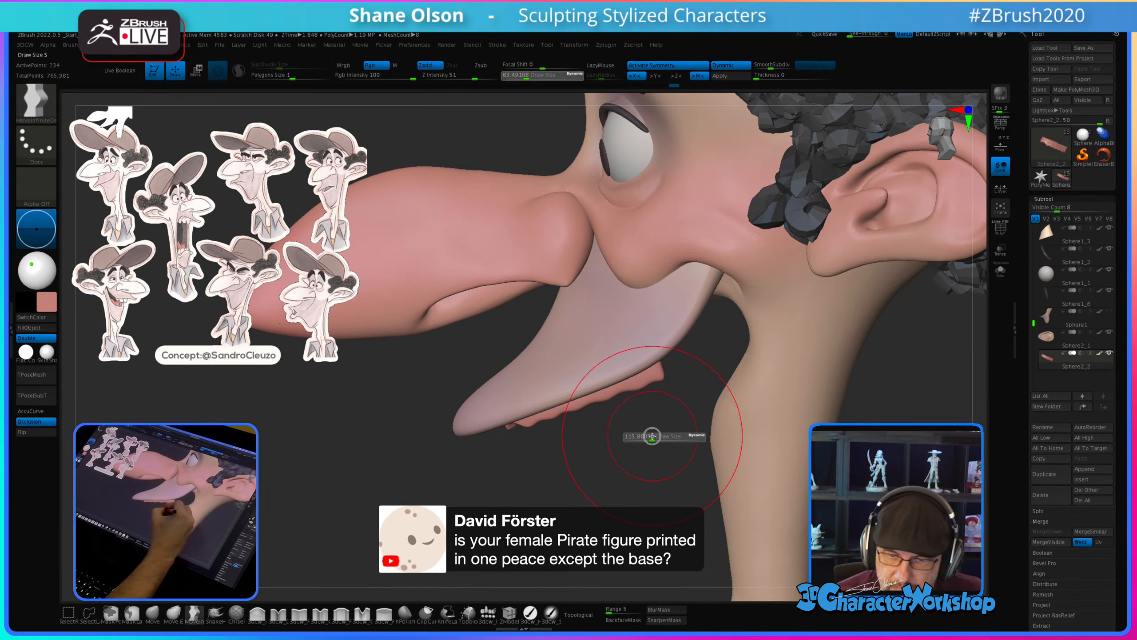
{"action": "mouse_move", "coordinate": [578, 417]}
{"action": "left_mouse_down"}
{"action": "mouse_move", "coordinate": [610, 381]}
{"action": "mouse_move", "coordinate": [622, 427]}
{"action": "mouse_move", "coordinate": [507, 430]}
{"action": "left_mouse_up"}
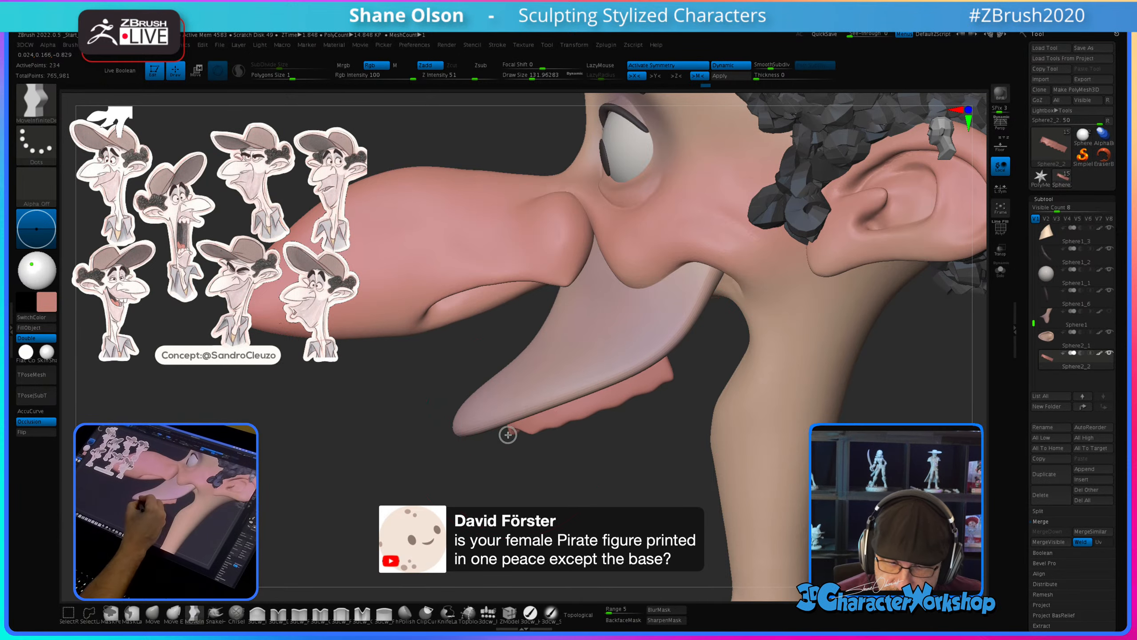
{"action": "left_click_drag", "start_coordinate": [604, 479], "coordinate": [511, 446]}
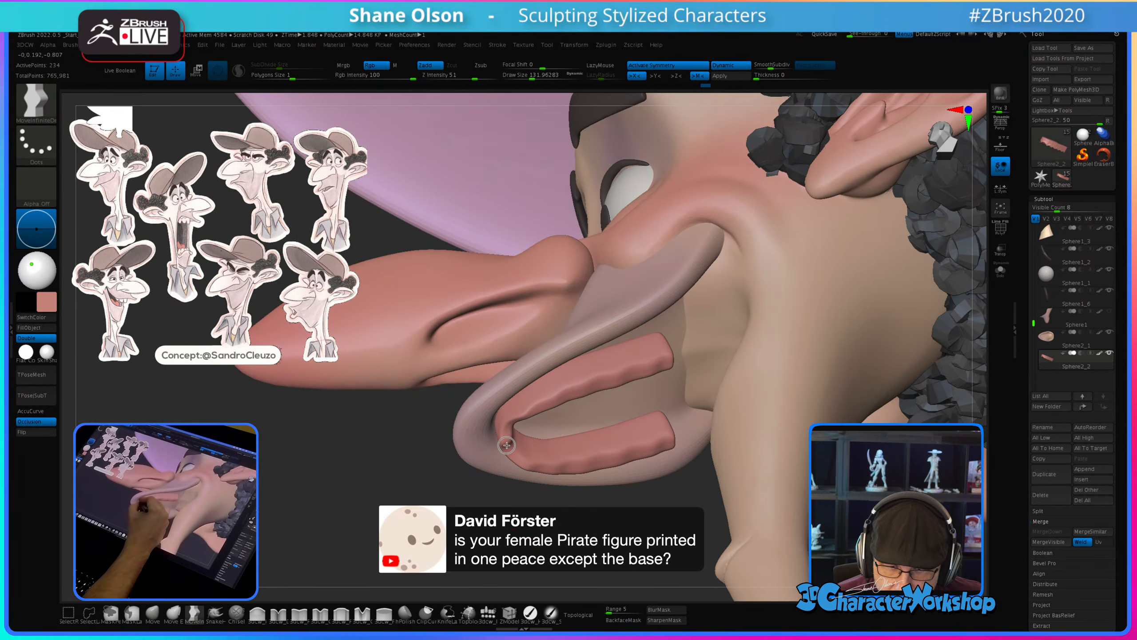
{"action": "right_click_drag", "start_coordinate": [647, 368], "coordinate": [651, 325]}
{"action": "left_click_drag", "start_coordinate": [662, 371], "coordinate": [664, 354]}
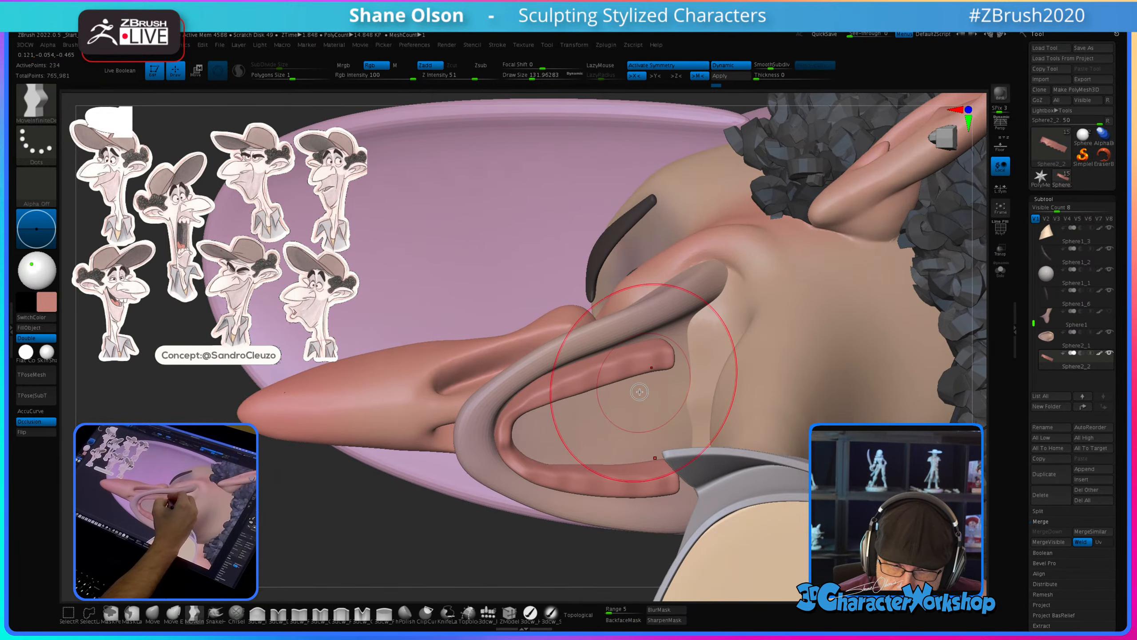
{"action": "right_click_drag", "start_coordinate": [659, 380], "coordinate": [630, 407]}
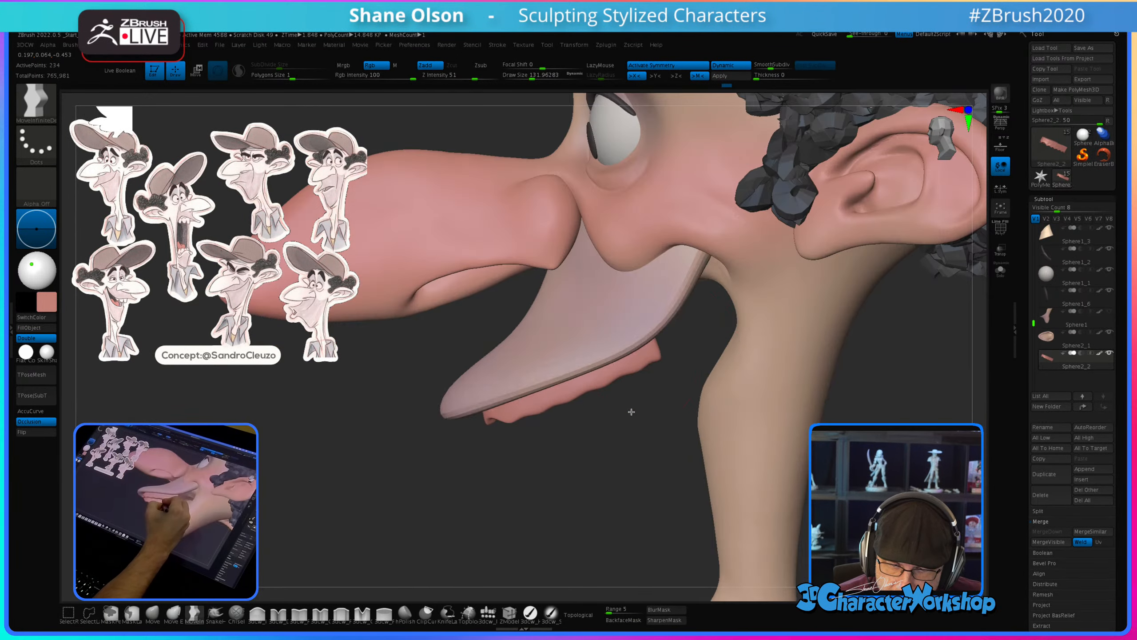
Step: Tuck the pink band closer under the upper lip with the Move brush, reducing the draw size to about 49
{"action": "mouse_move", "coordinate": [548, 444]}
{"action": "right_mouse_down"}
{"action": "mouse_move", "coordinate": [576, 475]}
{"action": "mouse_move", "coordinate": [609, 465]}
{"action": "mouse_move", "coordinate": [564, 484]}
{"action": "mouse_move", "coordinate": [561, 464]}
{"action": "mouse_move", "coordinate": [569, 500]}
{"action": "right_mouse_up"}
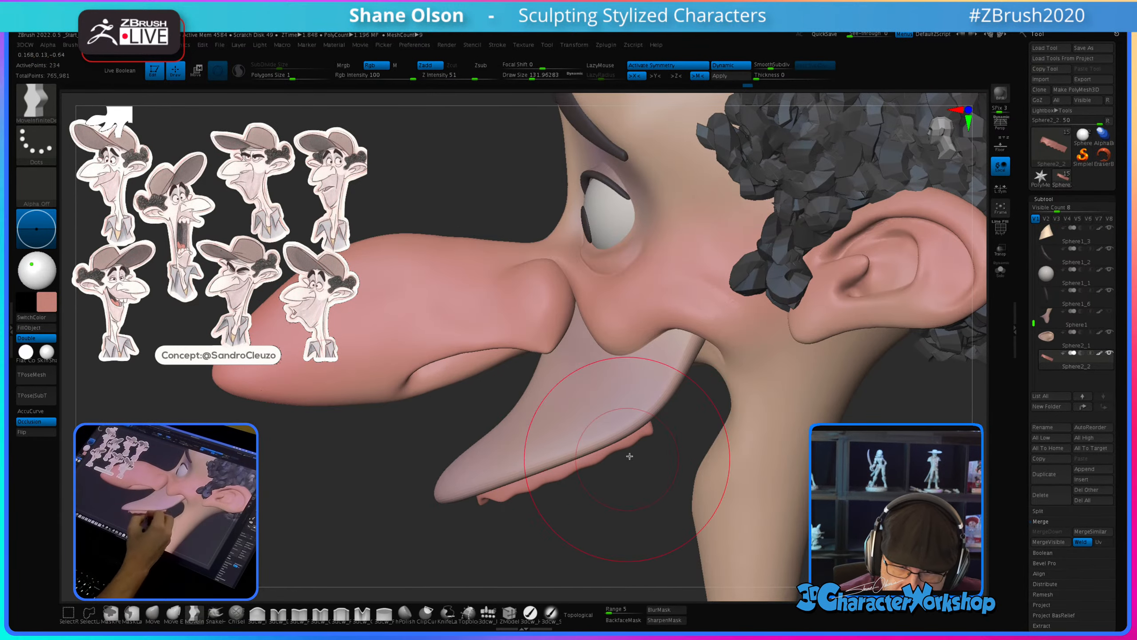
{"action": "right_click_drag", "start_coordinate": [629, 459], "coordinate": [592, 457]}
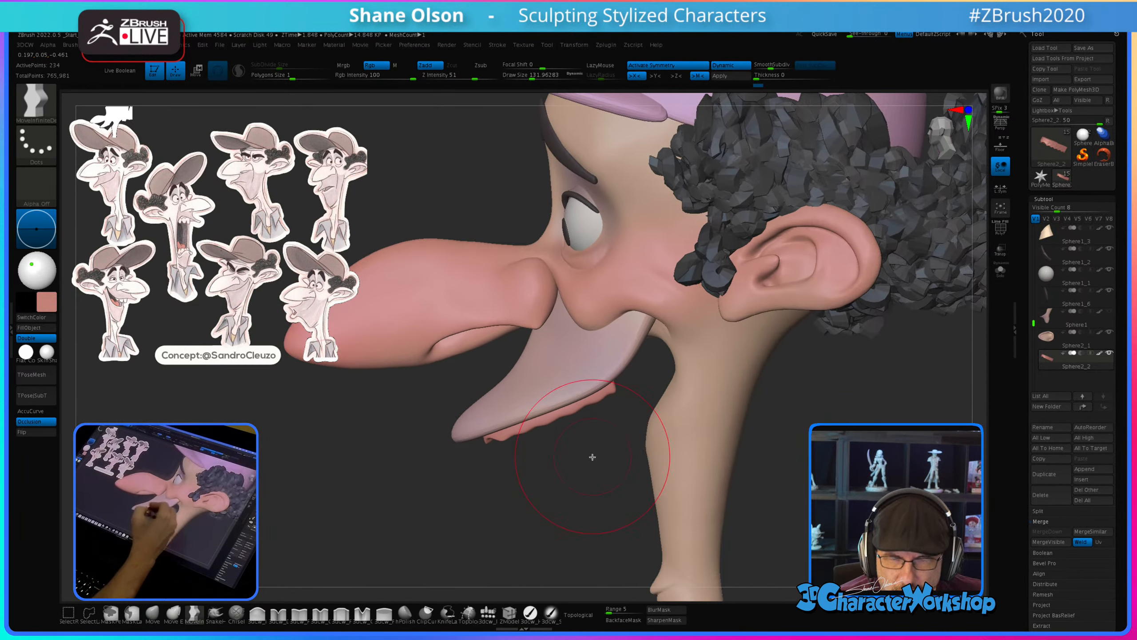
{"action": "key", "text": "s"}
{"action": "left_click_drag", "start_coordinate": [592, 457], "coordinate": [579, 460]}
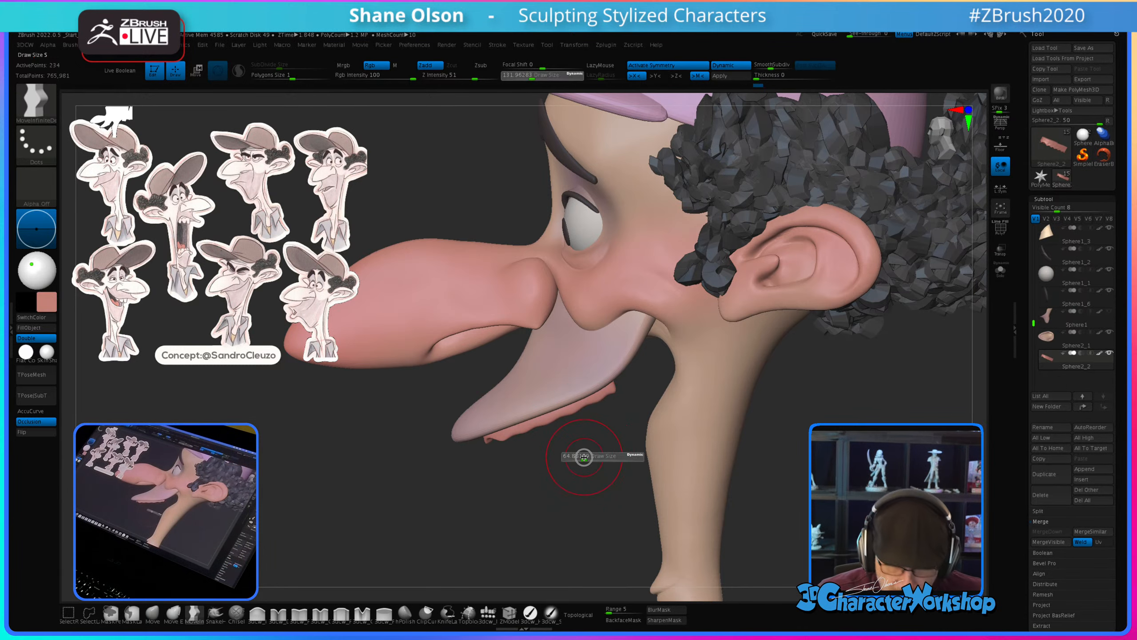
{"action": "mouse_move", "coordinate": [469, 520]}
{"action": "right_mouse_down"}
{"action": "mouse_move", "coordinate": [490, 538]}
{"action": "mouse_move", "coordinate": [521, 480]}
{"action": "mouse_move", "coordinate": [521, 432]}
{"action": "mouse_move", "coordinate": [508, 418]}
{"action": "right_mouse_up"}
{"action": "key", "text": "s"}
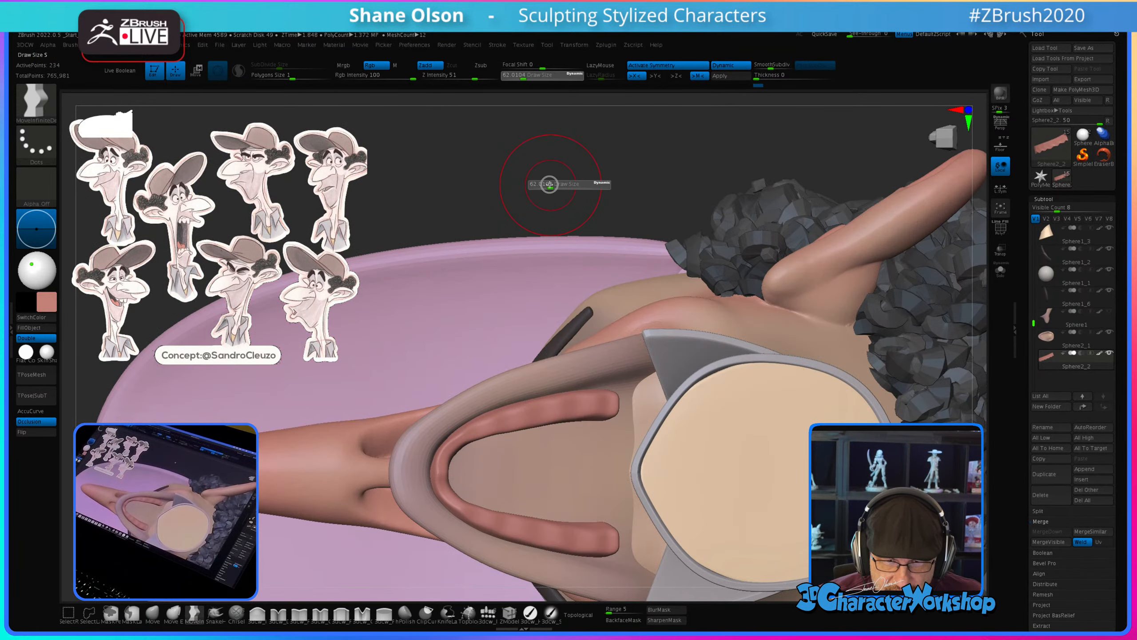
{"action": "left_click_drag", "start_coordinate": [551, 184], "coordinate": [548, 184]}
{"action": "right_click_drag", "start_coordinate": [506, 310], "coordinate": [313, 591]}
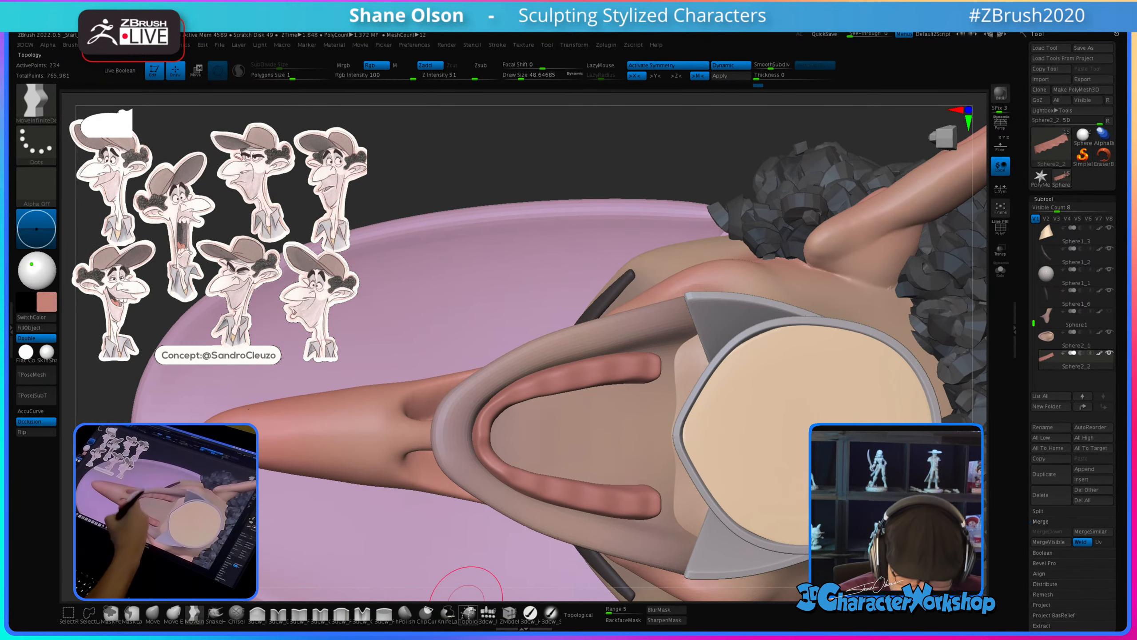
Step: Insert a mirrored pair of off-white quad spheres as front teeth at the front of the band, at draw size about 27
{"action": "left_click", "coordinate": [489, 612]}
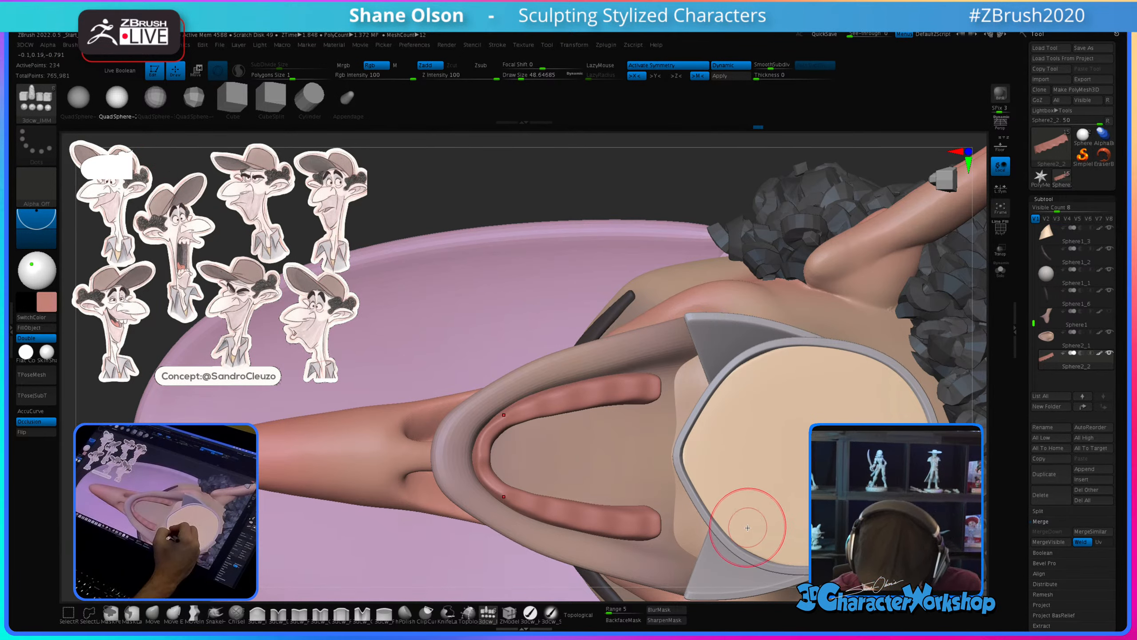
{"action": "left_click", "coordinate": [46, 301]}
{"action": "left_click_drag", "start_coordinate": [64, 217], "coordinate": [106, 220]}
{"action": "left_click", "coordinate": [63, 253]}
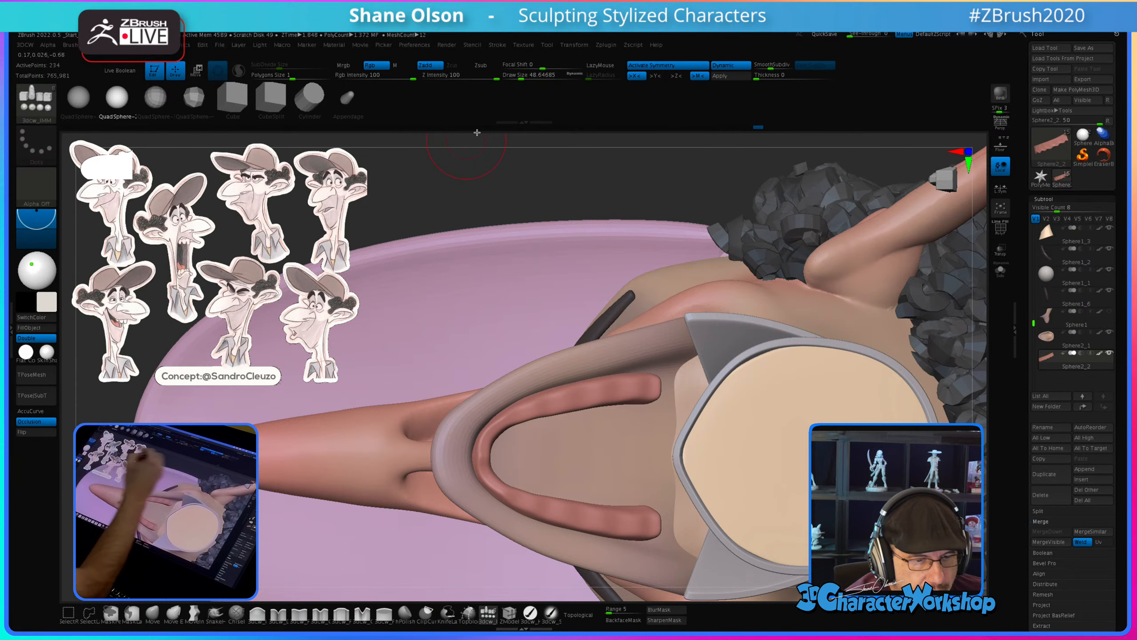
{"action": "key", "text": "s"}
{"action": "left_click", "coordinate": [483, 446]}
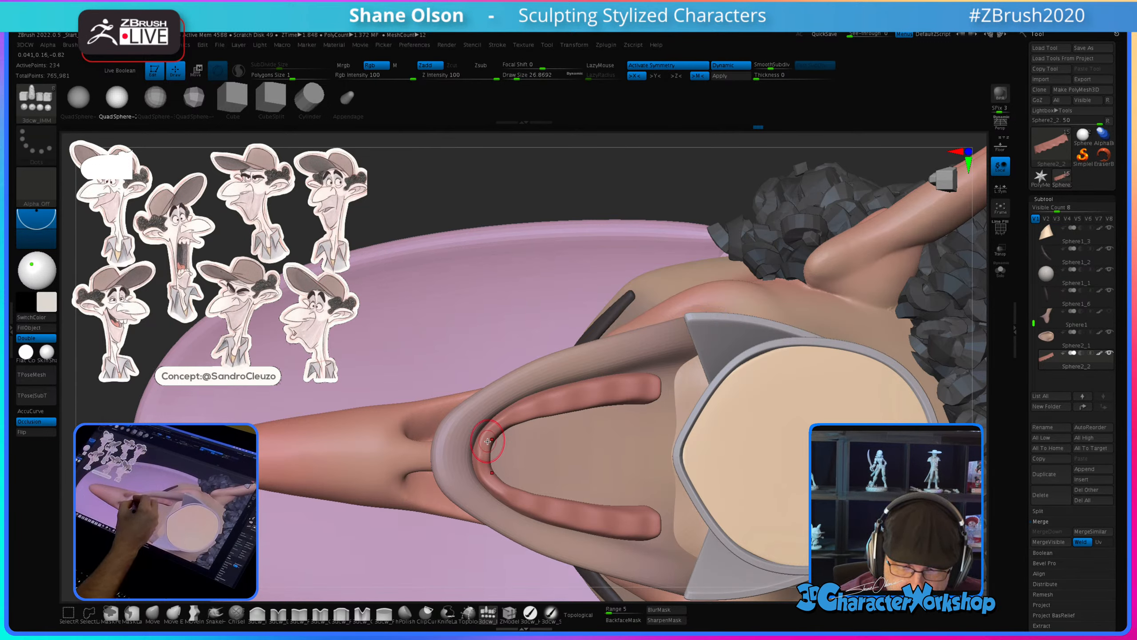
{"action": "left_click_drag", "start_coordinate": [483, 446], "coordinate": [485, 448]}
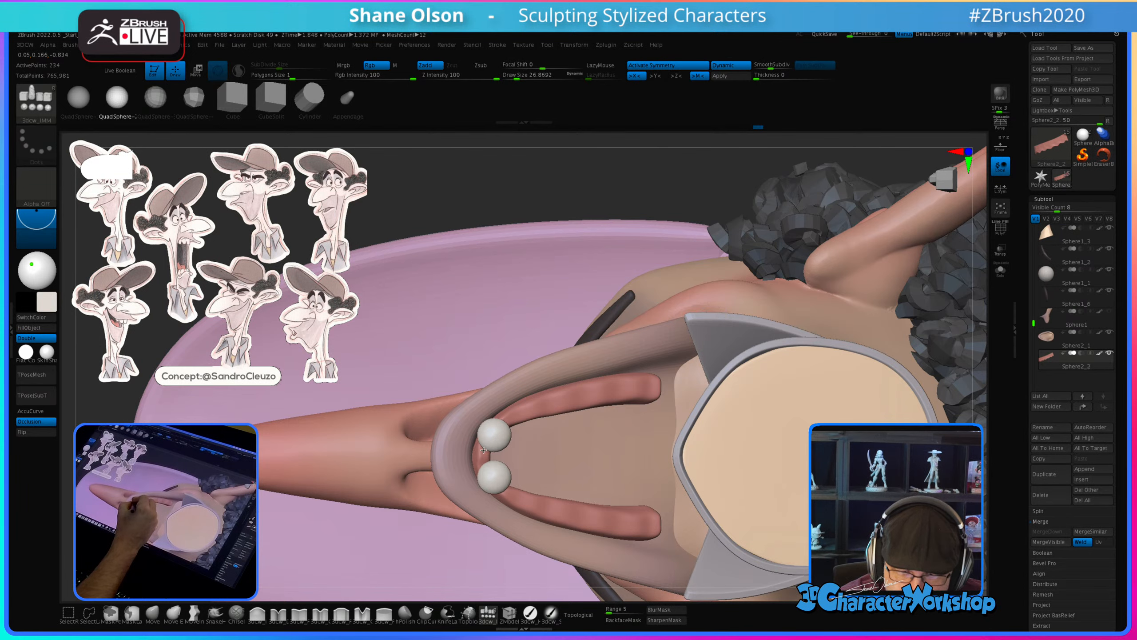
Step: Show the polygroup wireframe, then flatten the two tooth spheres front to back and angle them along the band's curve with the gizmo
{"action": "key", "text": "shift+f"}
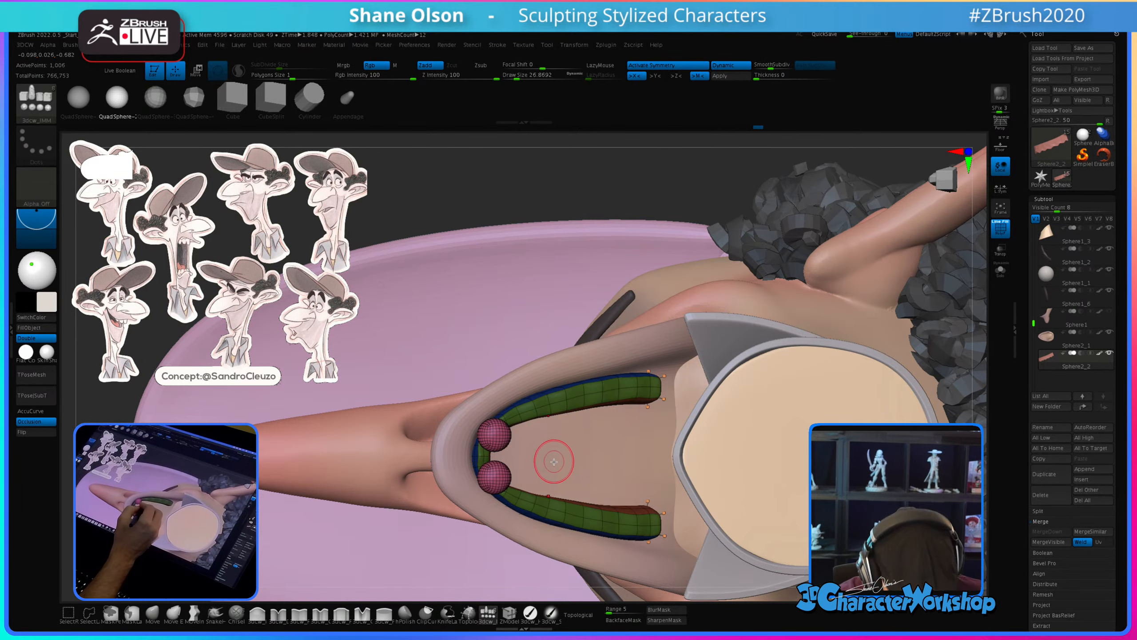
{"action": "right_click_drag", "start_coordinate": [554, 433], "coordinate": [551, 458], "text": "ctrl"}
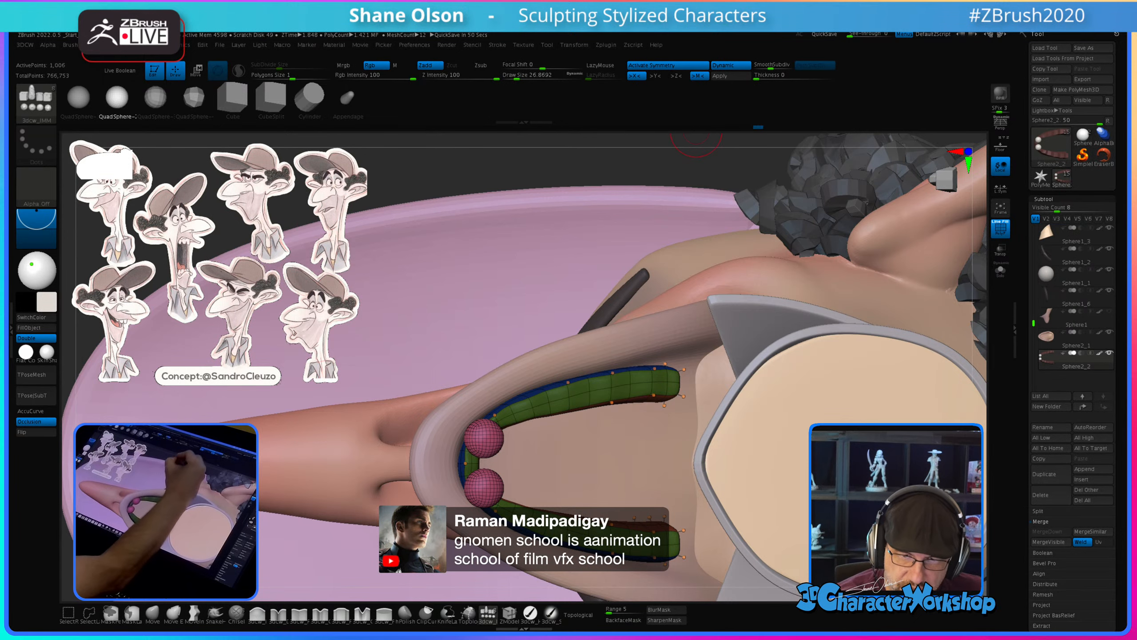
{"action": "right_click_drag", "start_coordinate": [538, 461], "coordinate": [533, 457]}
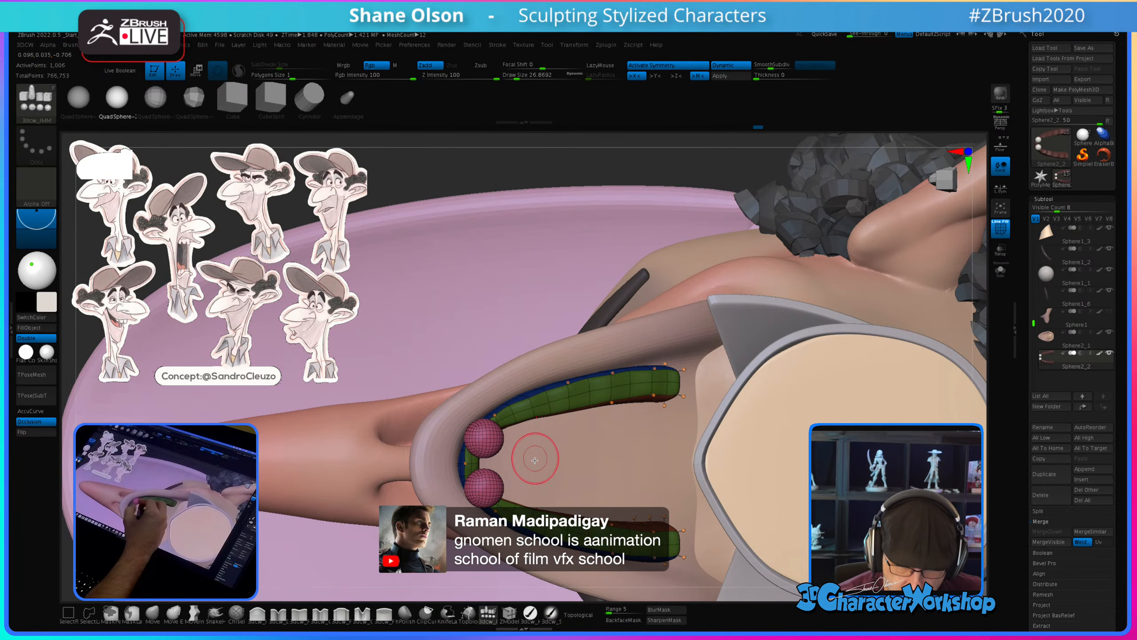
{"action": "key", "text": "w"}
{"action": "left_click_drag", "start_coordinate": [465, 429], "coordinate": [515, 423]}
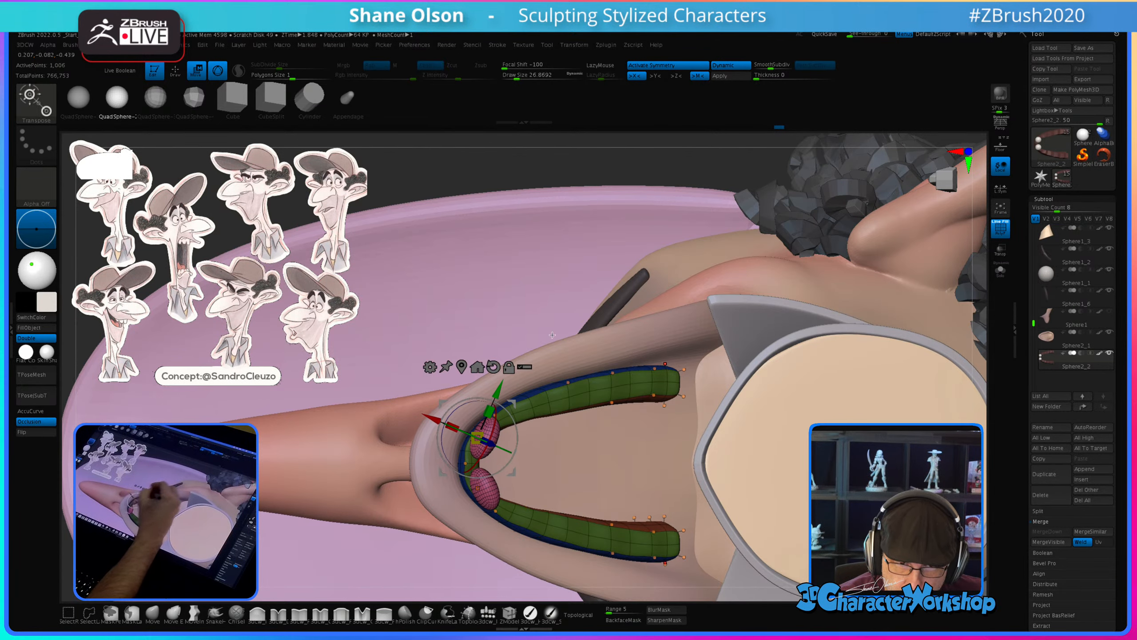
{"action": "right_click_drag", "start_coordinate": [552, 335], "coordinate": [574, 500]}
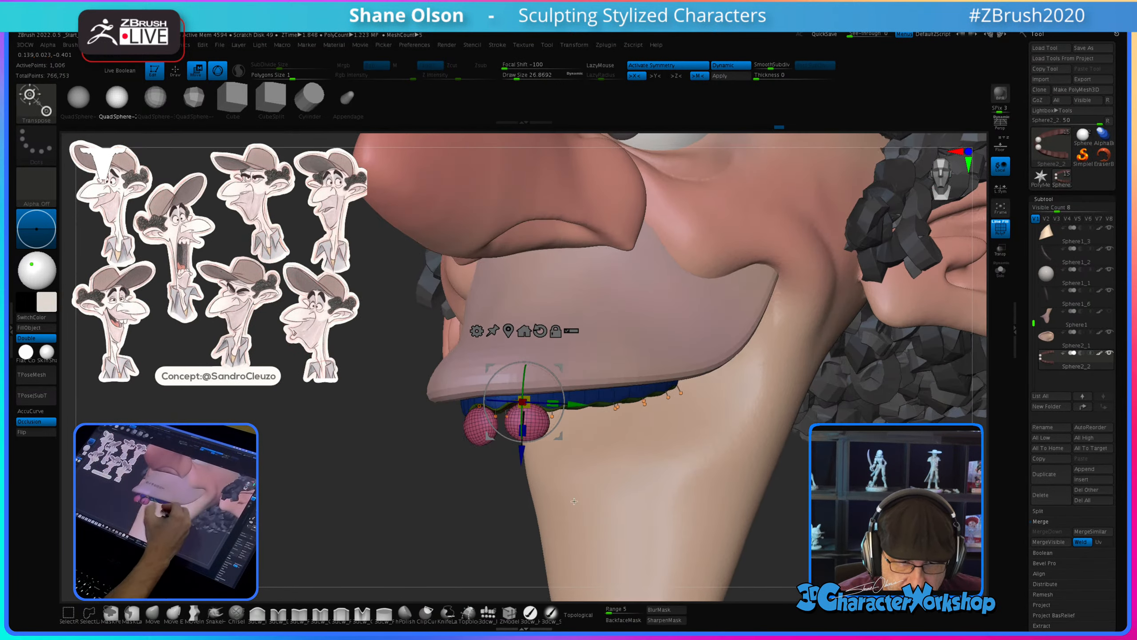
{"action": "right_click_drag", "start_coordinate": [441, 495], "coordinate": [489, 546]}
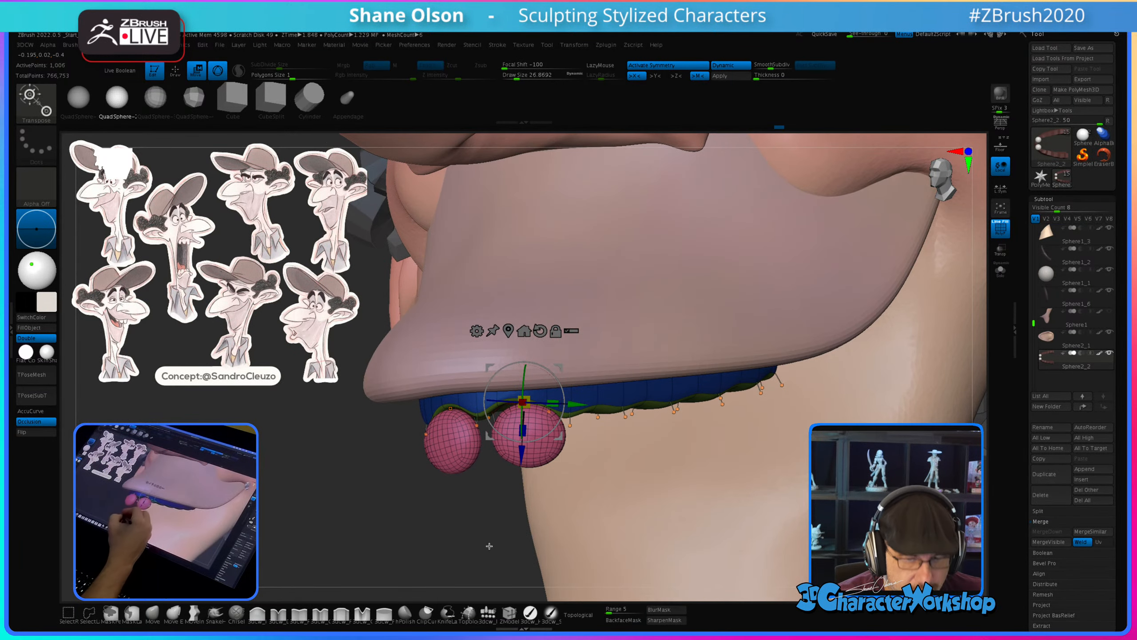
Step: Push the upper ends of the two teeth up into the gum band with the Move brush at draw size about 37
{"action": "key", "text": "q"}
{"action": "left_click", "coordinate": [153, 614]}
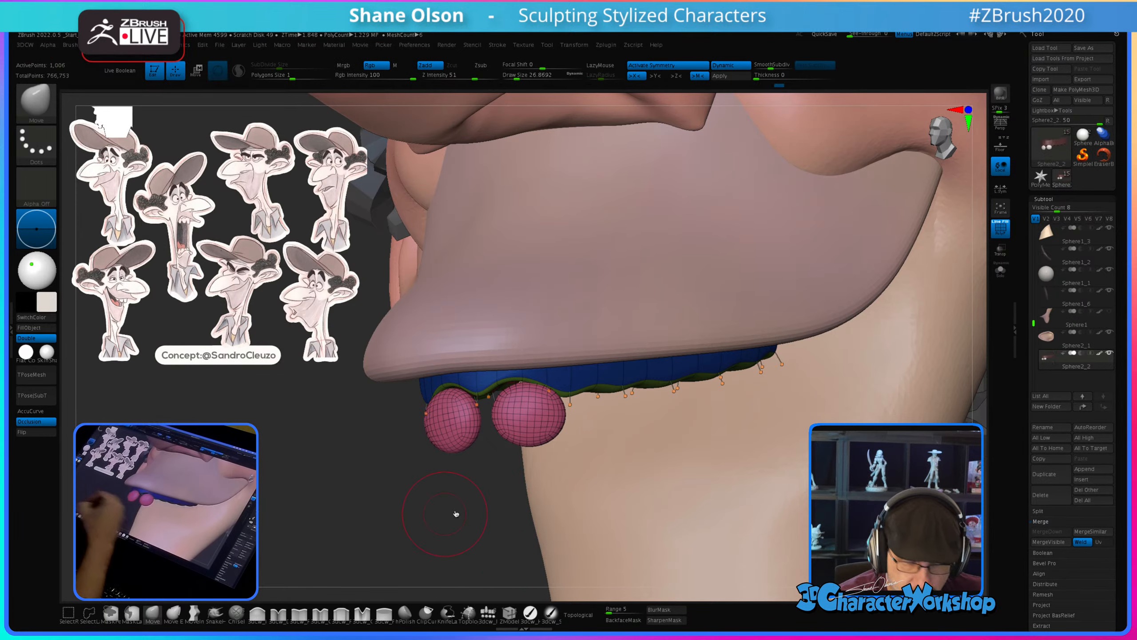
{"action": "mouse_move", "coordinate": [457, 515]}
{"action": "right_mouse_down"}
{"action": "mouse_move", "coordinate": [495, 492]}
{"action": "mouse_move", "coordinate": [528, 509]}
{"action": "right_mouse_up"}
{"action": "key", "text": "bracketright"}
{"action": "left_click_drag", "start_coordinate": [513, 401], "coordinate": [499, 385]}
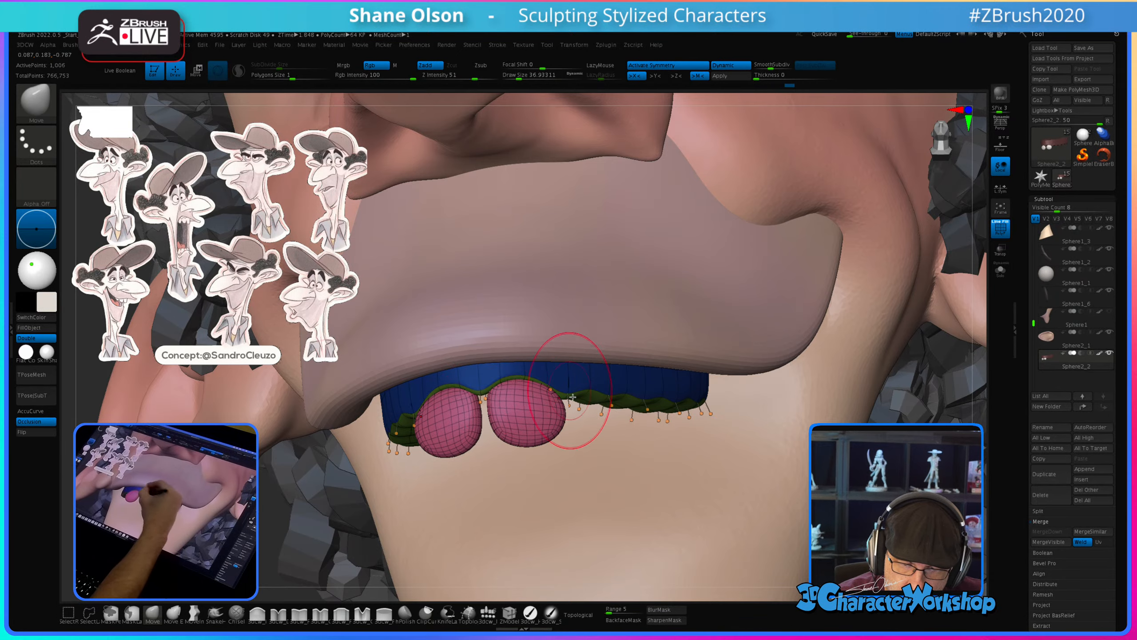
{"action": "mouse_move", "coordinate": [572, 381]}
{"action": "right_mouse_down"}
{"action": "mouse_move", "coordinate": [543, 439]}
{"action": "mouse_move", "coordinate": [464, 407]}
{"action": "right_mouse_up"}
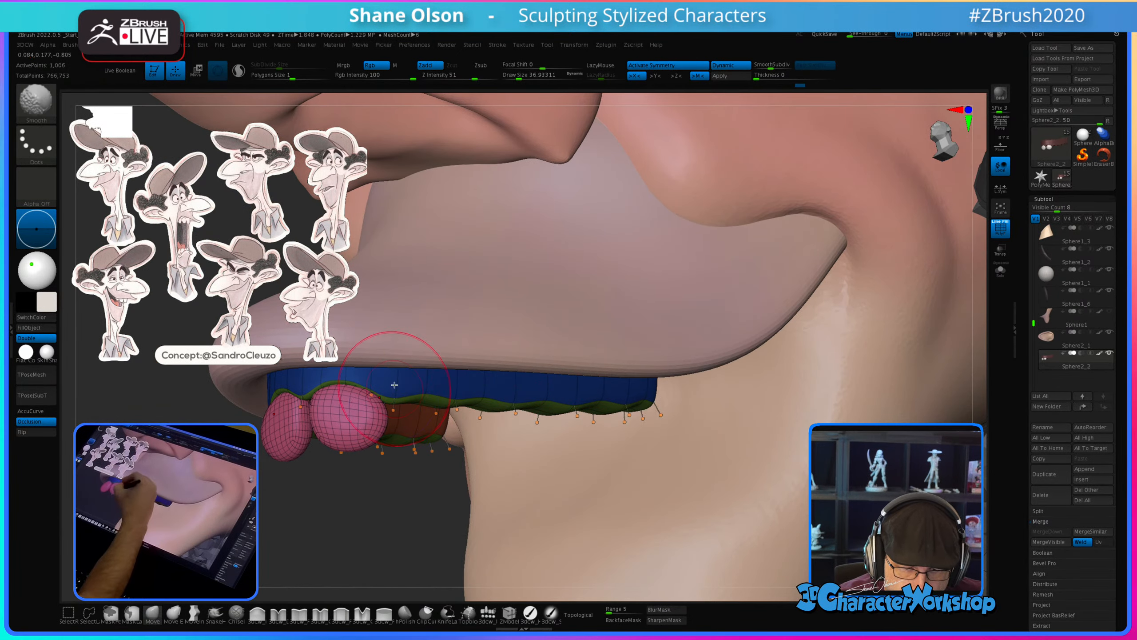
{"action": "right_click_drag", "start_coordinate": [394, 376], "coordinate": [523, 335], "text": "alt"}
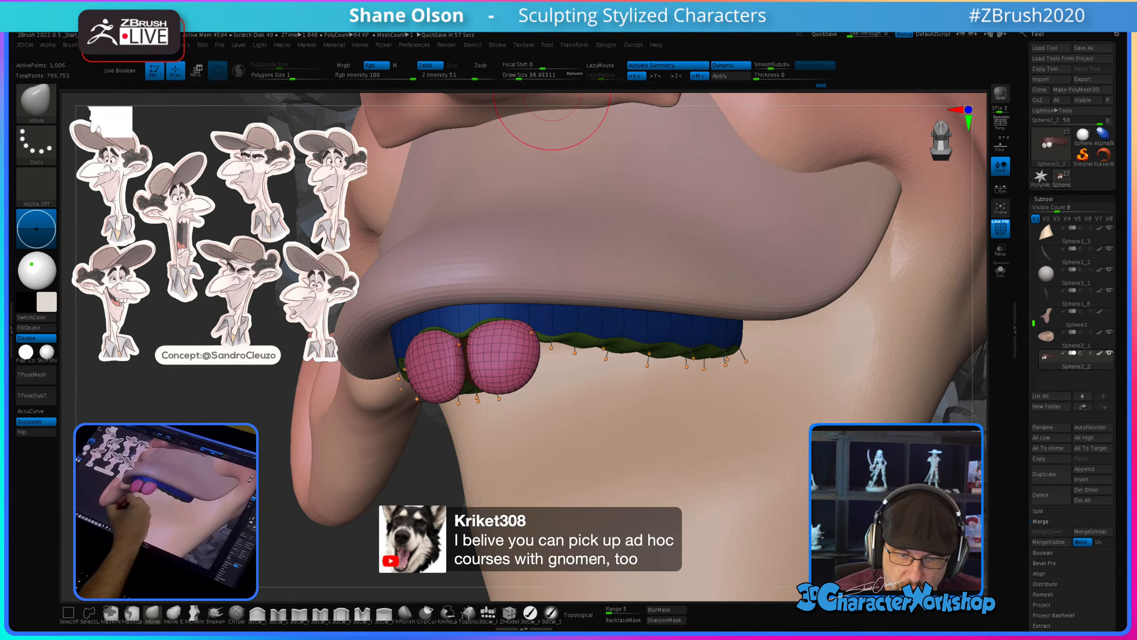
Step: Isolate the gum and teeth subtool and reshape the two front teeth into flattened ovals following the gum's curve
{"action": "left_click", "coordinate": [1000, 270]}
{"action": "mouse_move", "coordinate": [581, 495]}
{"action": "left_mouse_down"}
{"action": "mouse_move", "coordinate": [497, 477]}
{"action": "mouse_move", "coordinate": [509, 389]}
{"action": "left_mouse_up"}
{"action": "left_click_drag", "start_coordinate": [549, 354], "coordinate": [560, 334]}
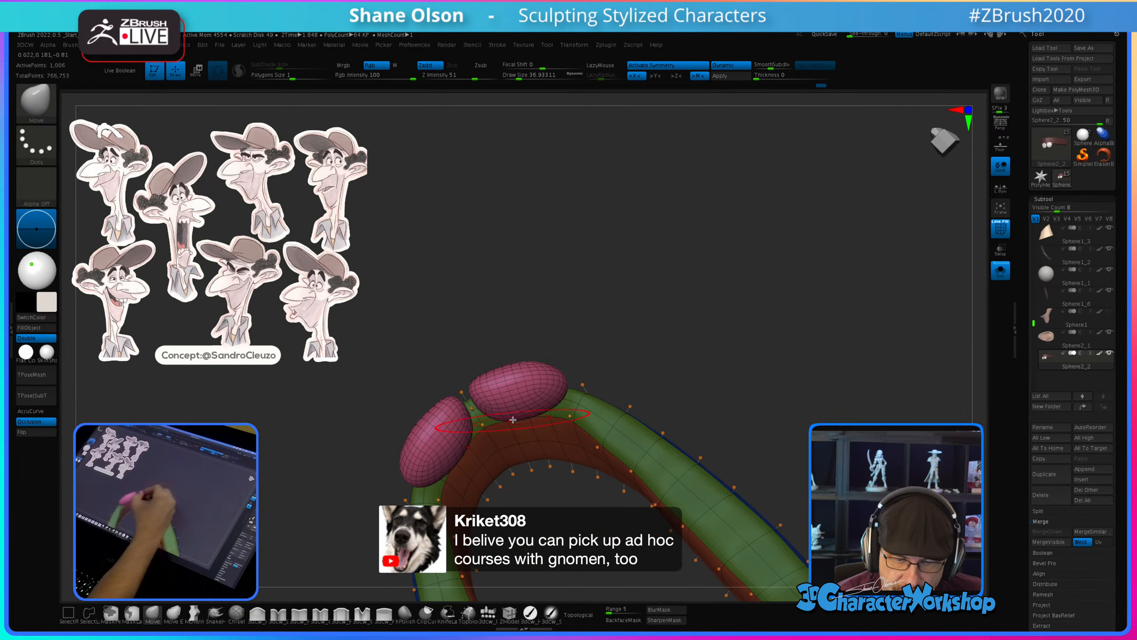
{"action": "left_click_drag", "start_coordinate": [515, 413], "coordinate": [524, 393]}
{"action": "left_click_drag", "start_coordinate": [583, 344], "coordinate": [582, 353]}
{"action": "left_click_drag", "start_coordinate": [520, 375], "coordinate": [512, 387]}
{"action": "left_click_drag", "start_coordinate": [566, 313], "coordinate": [575, 441]}
{"action": "left_click_drag", "start_coordinate": [523, 381], "coordinate": [523, 371]}
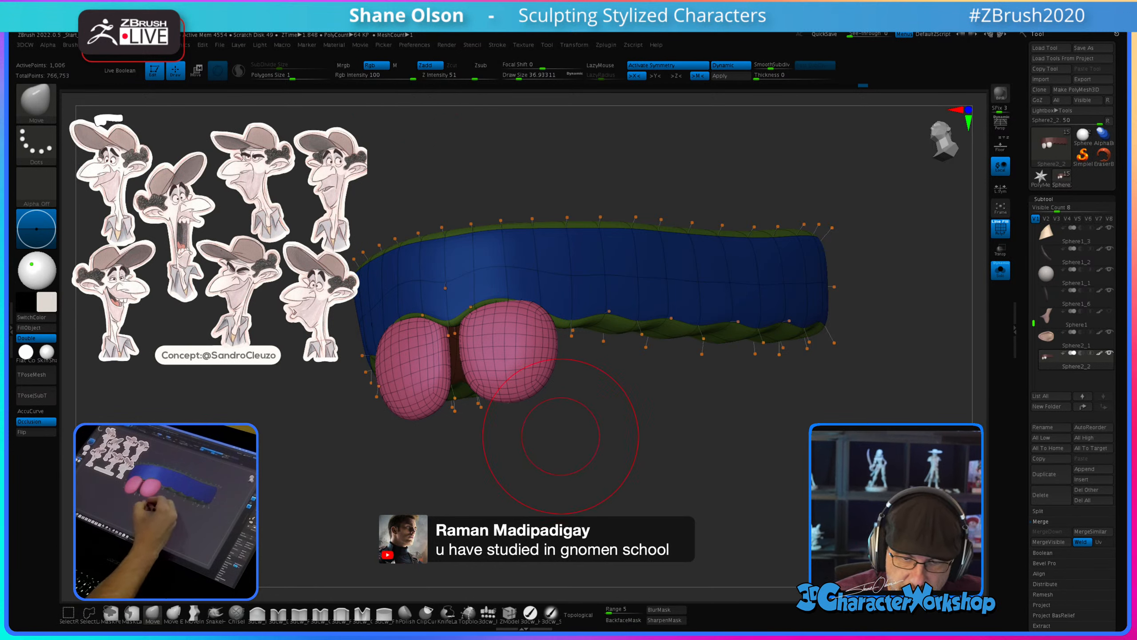
Step: Thin the front teeth and seat them against the gum from the side and below, varying the draw size between about 54 and 23
{"action": "mouse_move", "coordinate": [599, 462]}
{"action": "left_mouse_down"}
{"action": "mouse_move", "coordinate": [607, 493]}
{"action": "mouse_move", "coordinate": [578, 478]}
{"action": "mouse_move", "coordinate": [612, 478]}
{"action": "left_mouse_up"}
{"action": "key", "text": "s"}
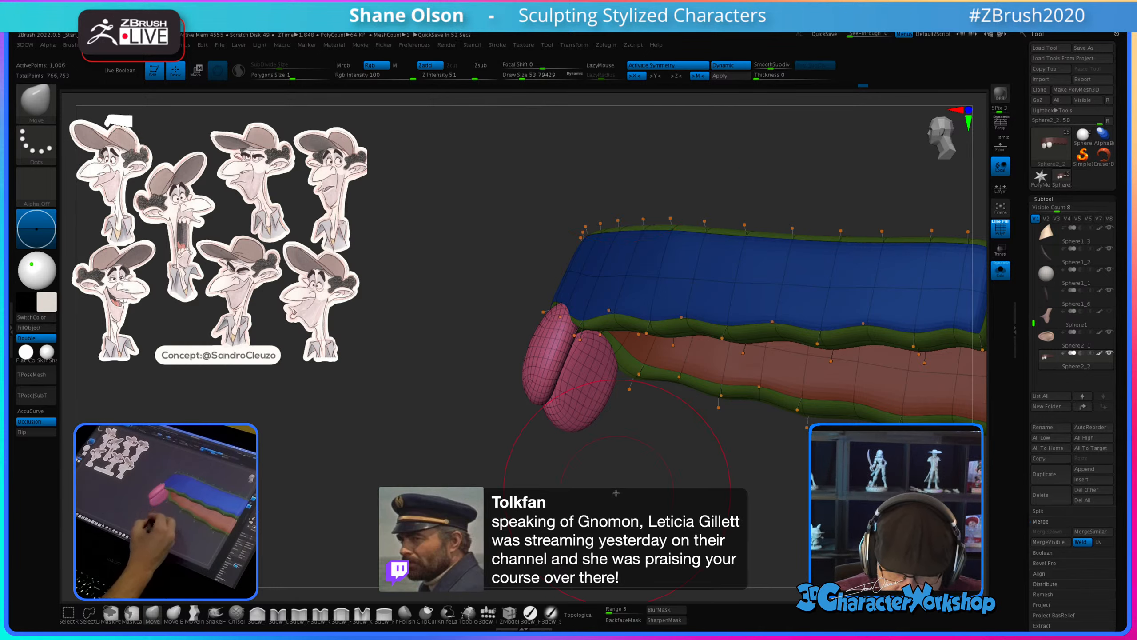
{"action": "right_click_drag", "start_coordinate": [577, 380], "coordinate": [563, 277]}
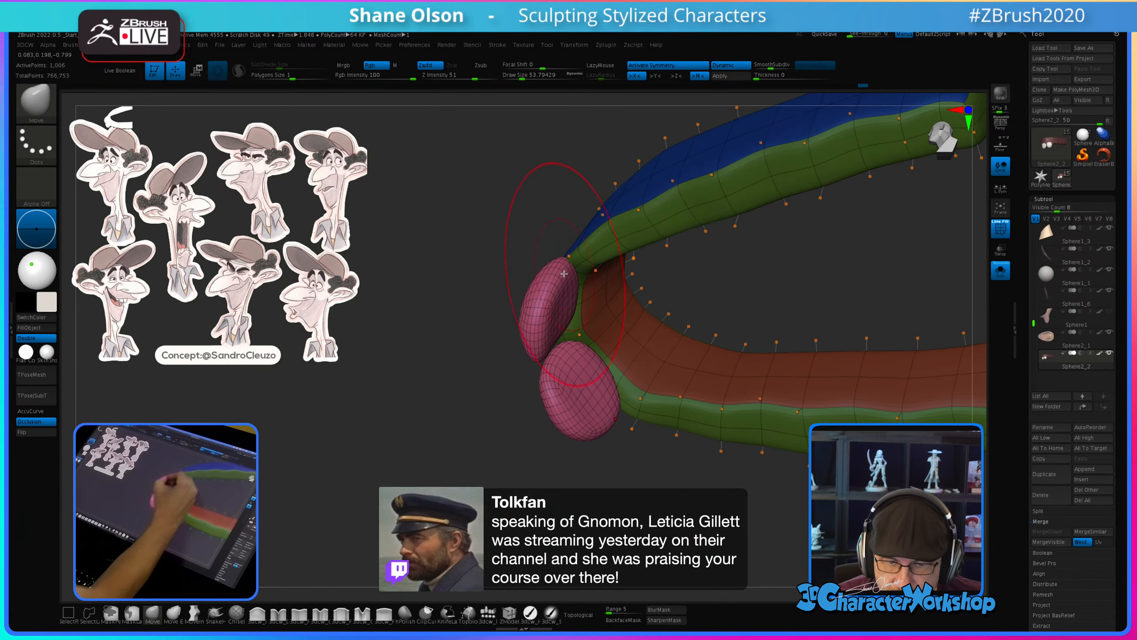
{"action": "key", "text": "s"}
{"action": "mouse_move", "coordinate": [555, 329]}
{"action": "left_mouse_down"}
{"action": "mouse_move", "coordinate": [542, 329]}
{"action": "mouse_move", "coordinate": [541, 342]}
{"action": "left_mouse_up"}
{"action": "right_click_drag", "start_coordinate": [560, 305], "coordinate": [590, 306]}
{"action": "left_click_drag", "start_coordinate": [553, 319], "coordinate": [547, 331]}
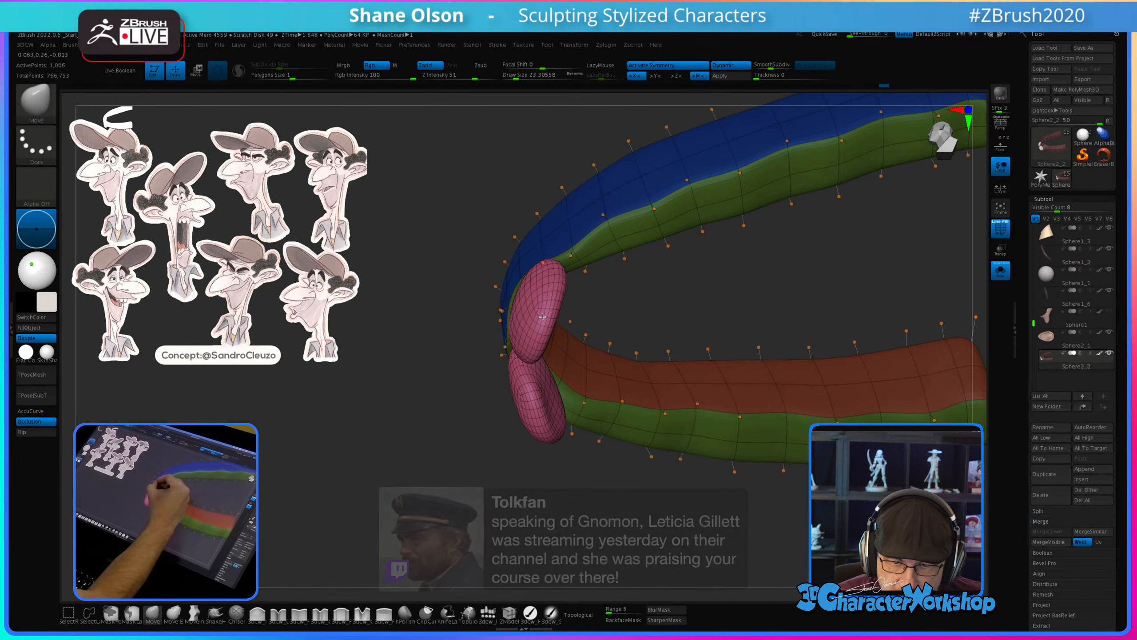
Step: Refine the outline of the front teeth where they meet the gum edge, using the Move brush at draw size about 44
{"action": "right_click_drag", "start_coordinate": [531, 280], "coordinate": [560, 273]}
{"action": "key", "text": "s"}
{"action": "left_click_drag", "start_coordinate": [541, 270], "coordinate": [543, 269]}
{"action": "right_click_drag", "start_coordinate": [545, 270], "coordinate": [555, 251]}
{"action": "key", "text": "s"}
{"action": "left_click_drag", "start_coordinate": [542, 266], "coordinate": [541, 269]}
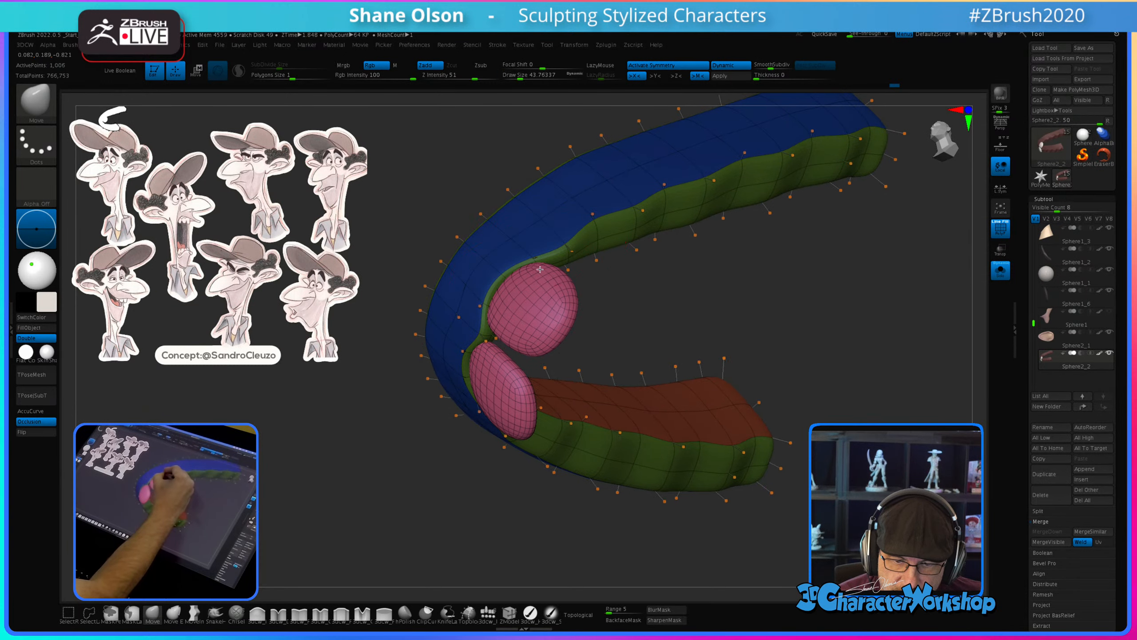
{"action": "right_click_drag", "start_coordinate": [527, 312], "coordinate": [535, 310]}
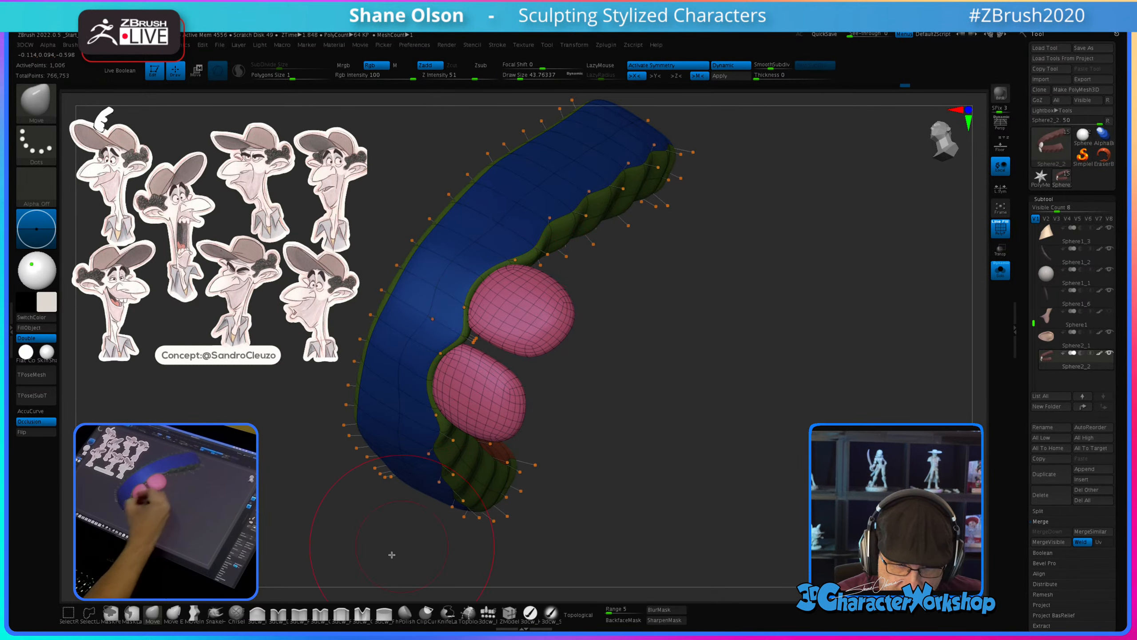
Step: Touch up the teeth with the Inflate brush at intensity 5, then adjust their shape with the Move brush down to draw size about 20
{"action": "left_click", "coordinate": [258, 612]}
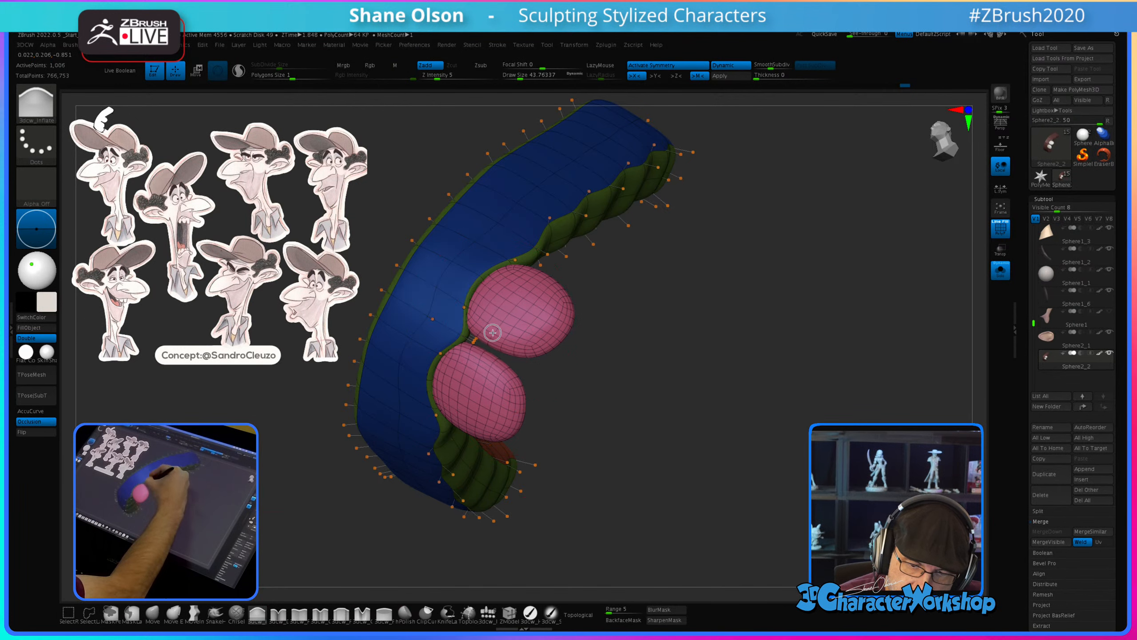
{"action": "left_click", "coordinate": [152, 612]}
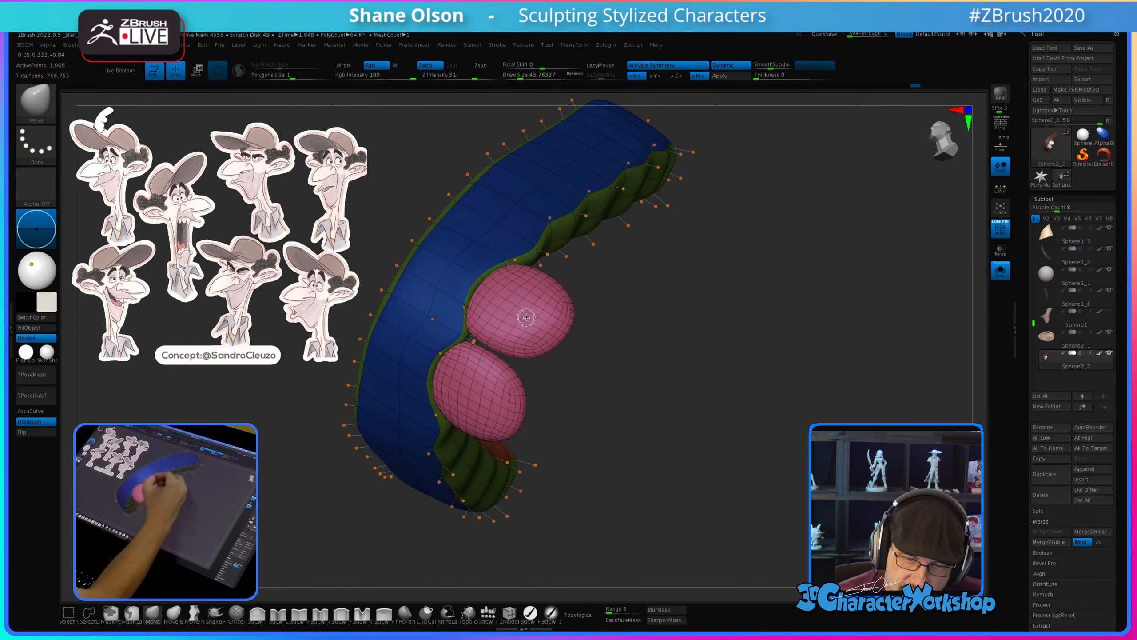
{"action": "right_click_drag", "start_coordinate": [530, 317], "coordinate": [505, 324]}
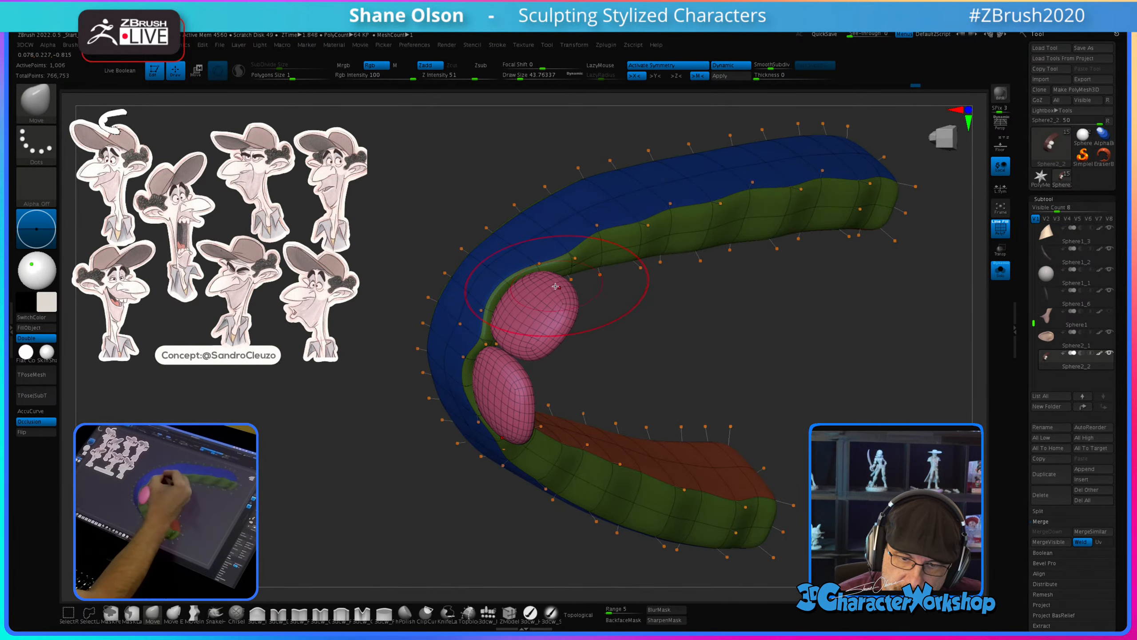
{"action": "right_click_drag", "start_coordinate": [624, 331], "coordinate": [606, 340]}
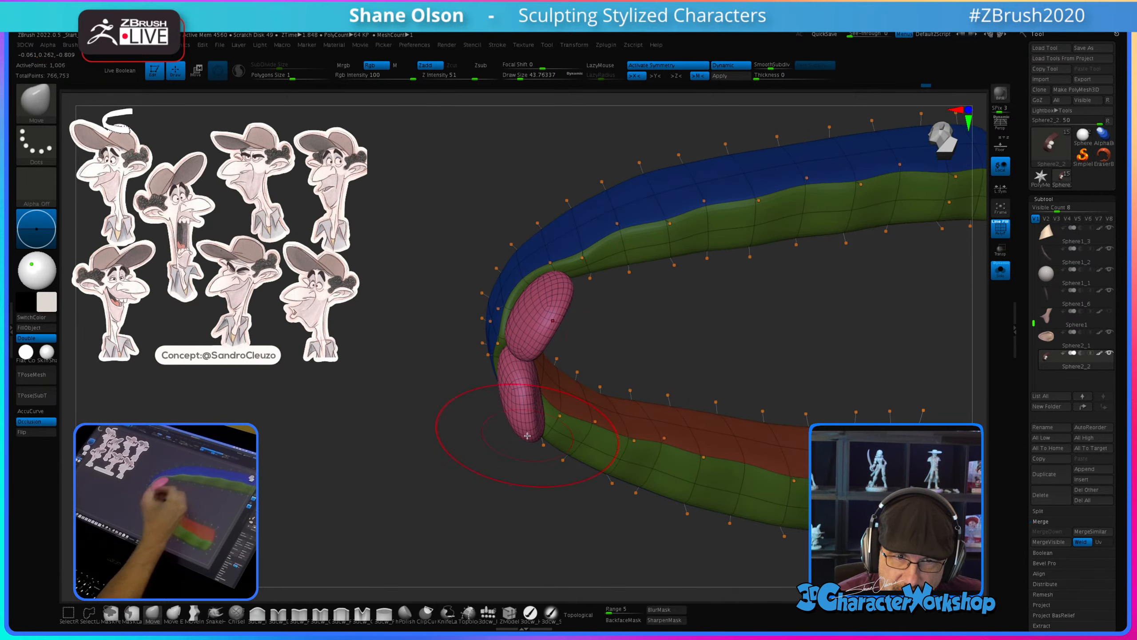
{"action": "right_click_drag", "start_coordinate": [528, 435], "coordinate": [546, 335]}
{"action": "key", "text": "s"}
{"action": "left_click_drag", "start_coordinate": [546, 335], "coordinate": [535, 337]}
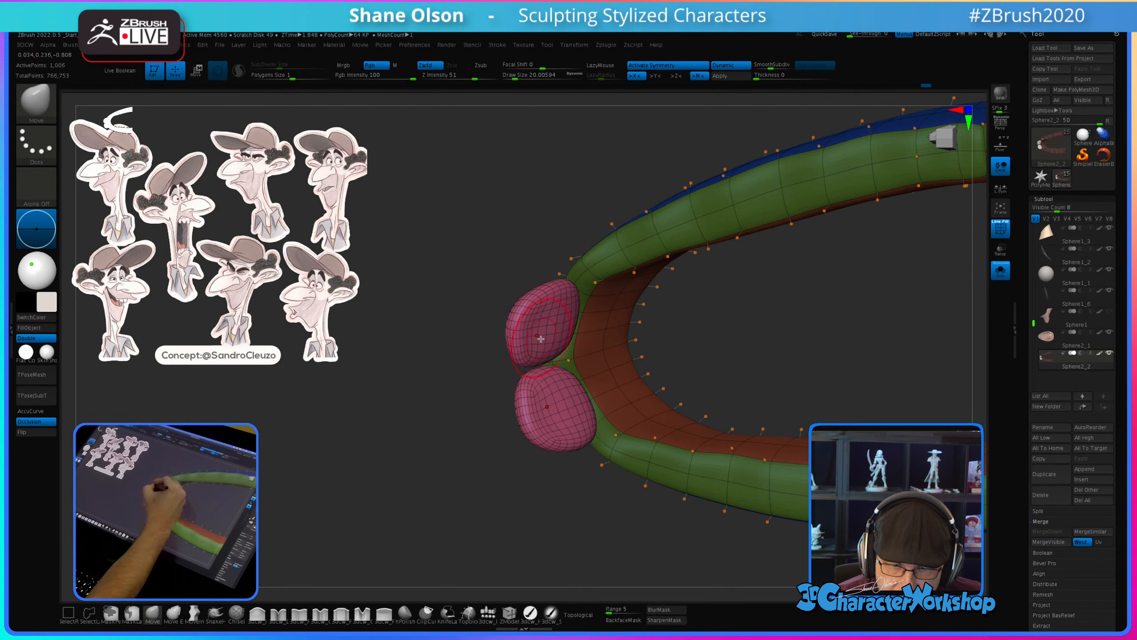
Step: Square off the biting edges and corners of the two front teeth with the Move brush, enlarging the draw size to about 37
{"action": "right_click_drag", "start_coordinate": [541, 336], "coordinate": [534, 345]}
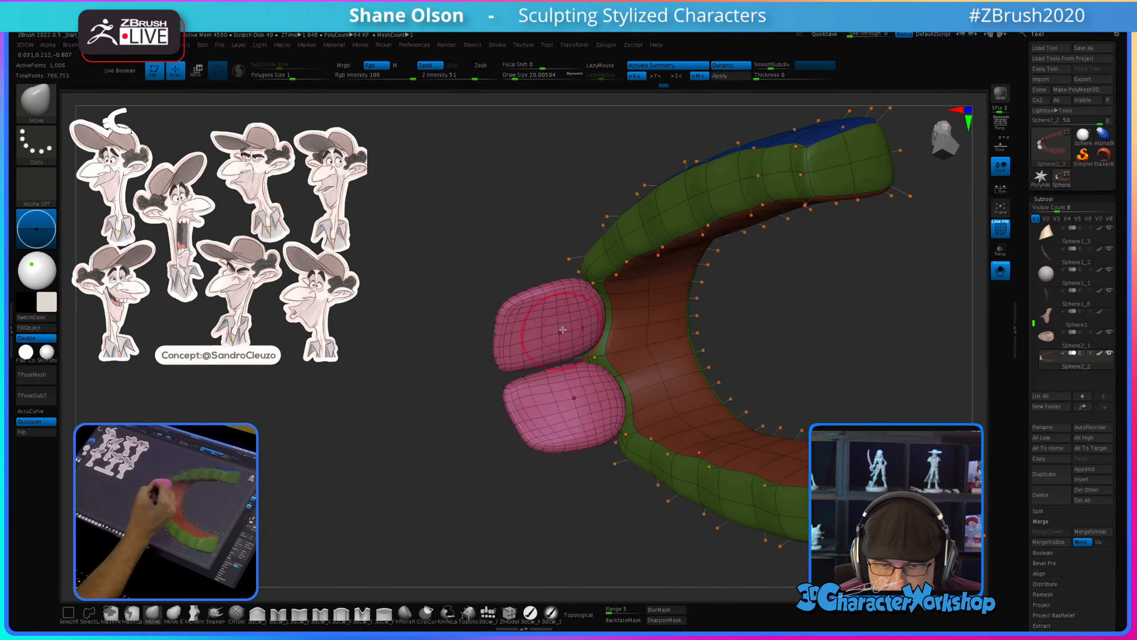
{"action": "right_click_drag", "start_coordinate": [563, 329], "coordinate": [633, 352]}
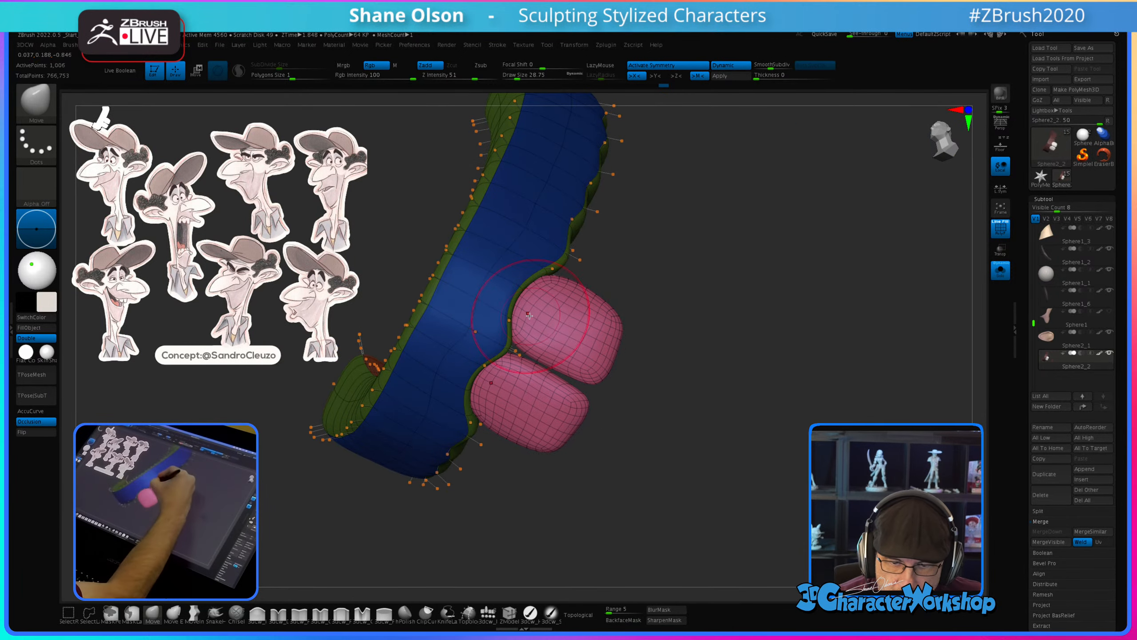
{"action": "right_click_drag", "start_coordinate": [545, 277], "coordinate": [588, 286]}
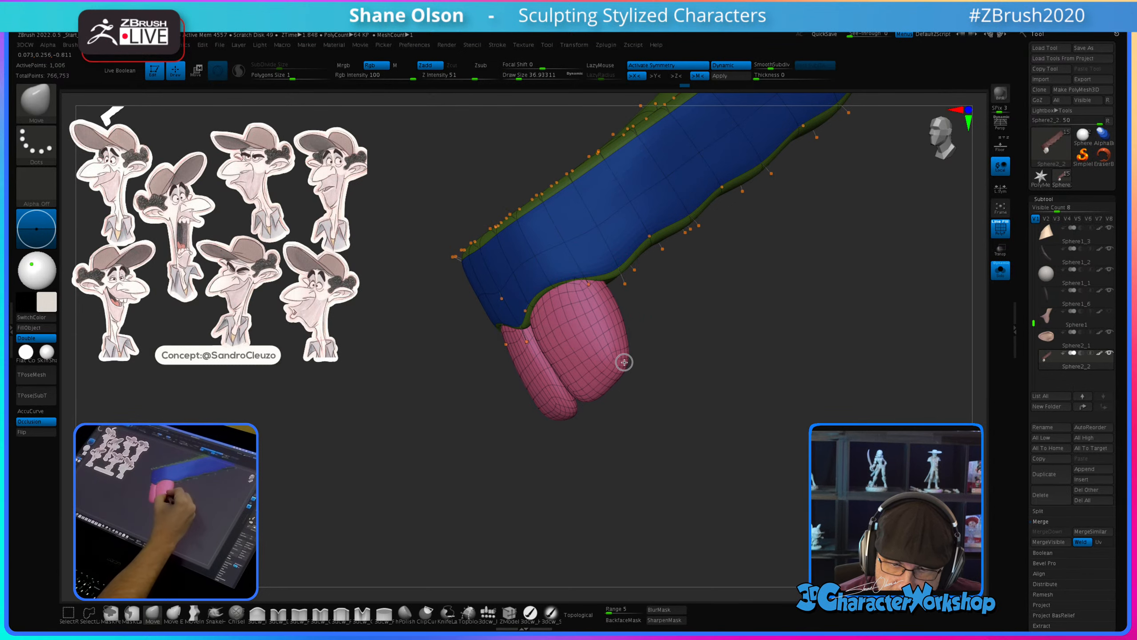
{"action": "mouse_move", "coordinate": [624, 362]}
{"action": "right_mouse_down"}
{"action": "mouse_move", "coordinate": [671, 343]}
{"action": "mouse_move", "coordinate": [632, 395]}
{"action": "mouse_move", "coordinate": [612, 372]}
{"action": "right_mouse_up"}
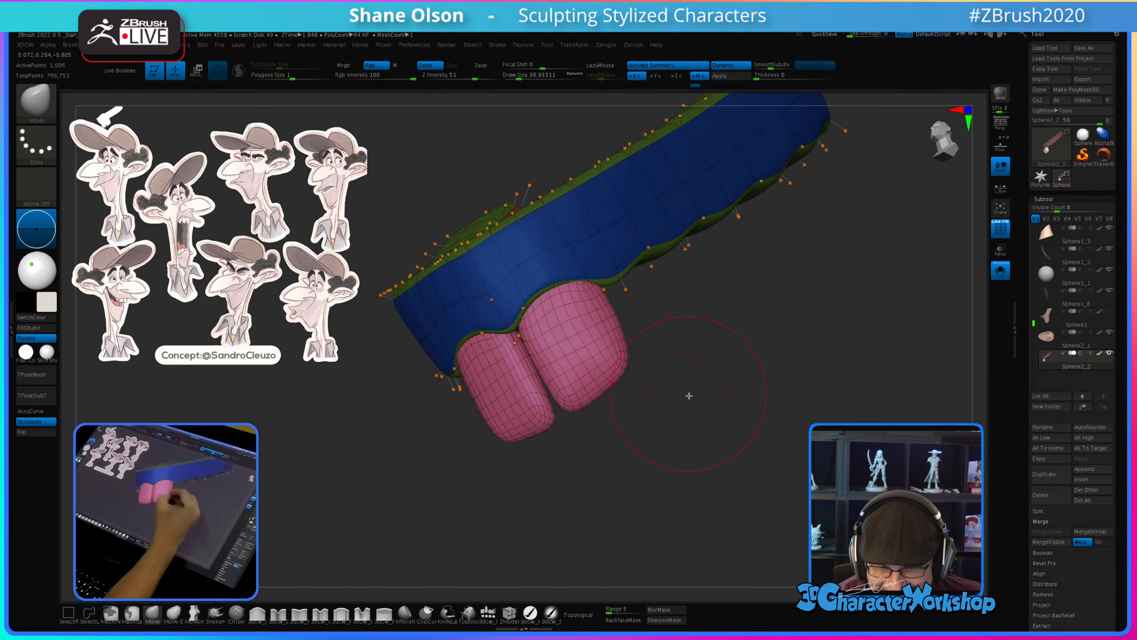
Step: Duplicate the front tooth with the gizmo and place a smaller copy beside it, farther back along the gum
{"action": "key", "text": "shift+f"}
{"action": "right_click_drag", "start_coordinate": [681, 437], "coordinate": [672, 460]}
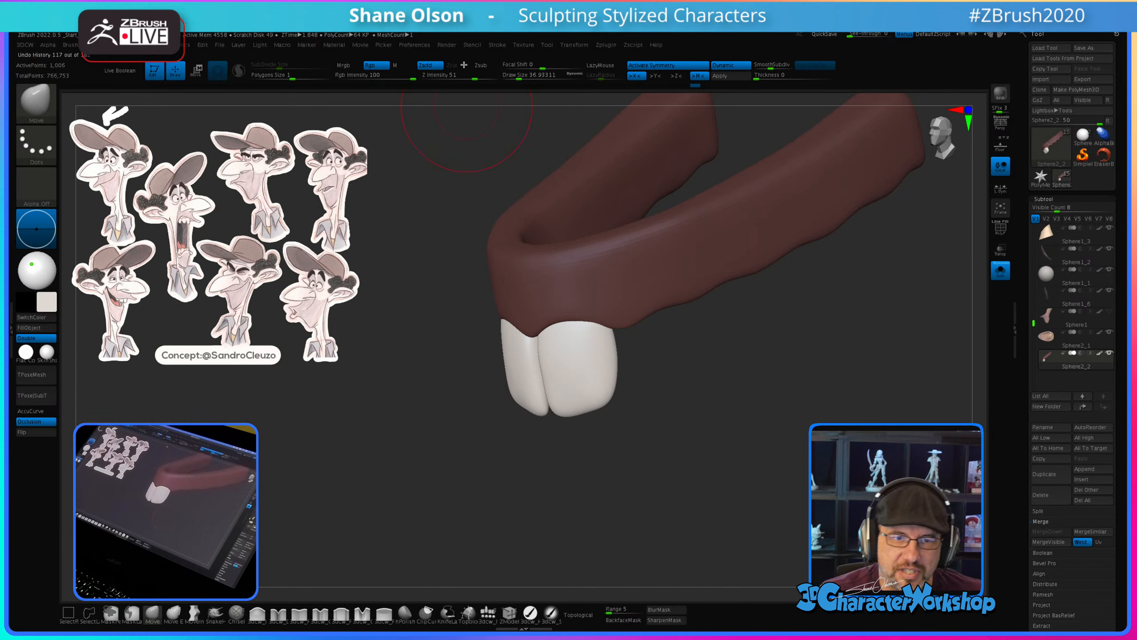
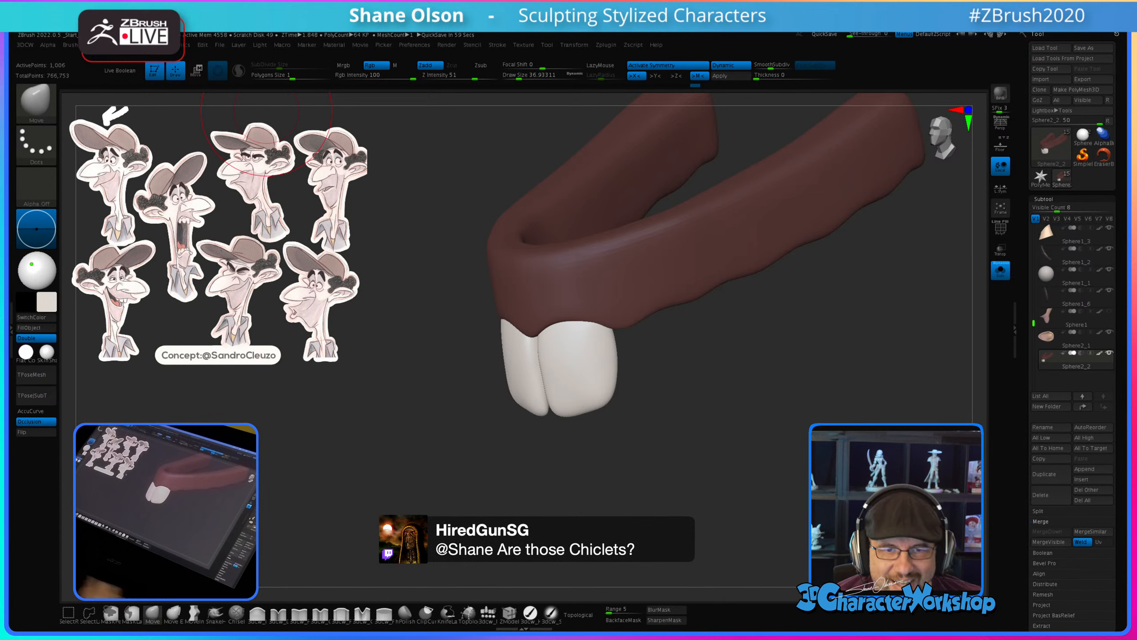
{"action": "mouse_move", "coordinate": [698, 470]}
{"action": "left_mouse_down"}
{"action": "mouse_move", "coordinate": [668, 470]}
{"action": "mouse_move", "coordinate": [687, 465]}
{"action": "left_mouse_up"}
{"action": "key", "text": "w"}
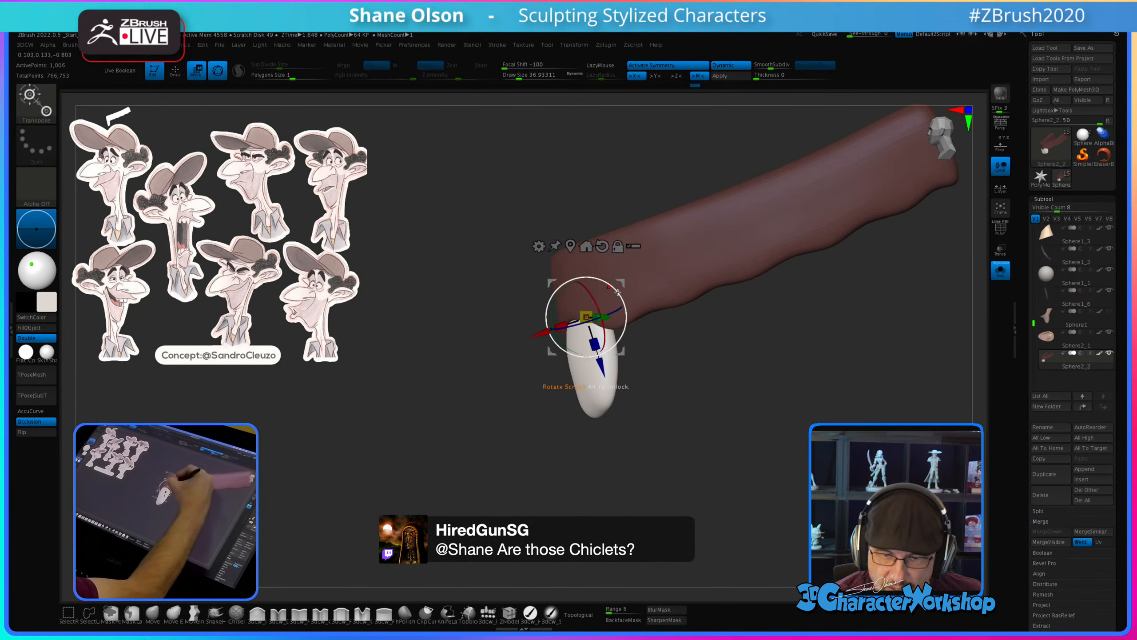
{"action": "left_click_drag", "start_coordinate": [619, 295], "coordinate": [614, 285]}
{"action": "left_click_drag", "start_coordinate": [687, 399], "coordinate": [677, 438]}
{"action": "left_click_drag", "start_coordinate": [595, 300], "coordinate": [697, 291], "text": "ctrl"}
{"action": "left_click_drag", "start_coordinate": [778, 386], "coordinate": [717, 374]}
{"action": "left_click_drag", "start_coordinate": [611, 360], "coordinate": [604, 372]}
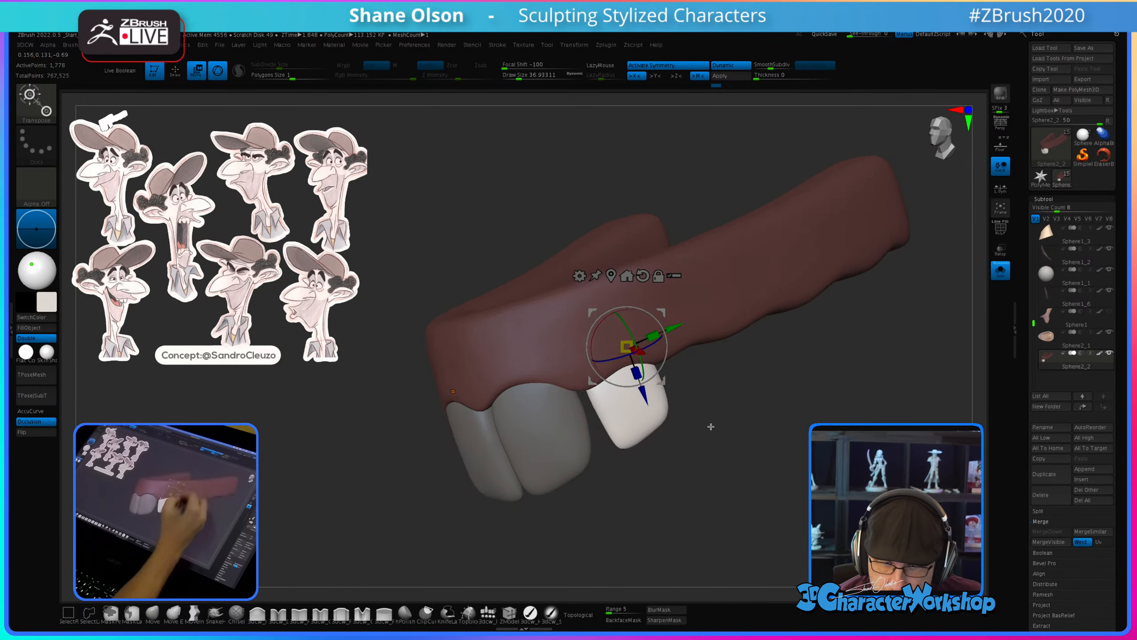
Step: Adjust the scale and placement of the copied second tooth under the gum's scalloped edge
{"action": "left_click_drag", "start_coordinate": [711, 427], "coordinate": [658, 334]}
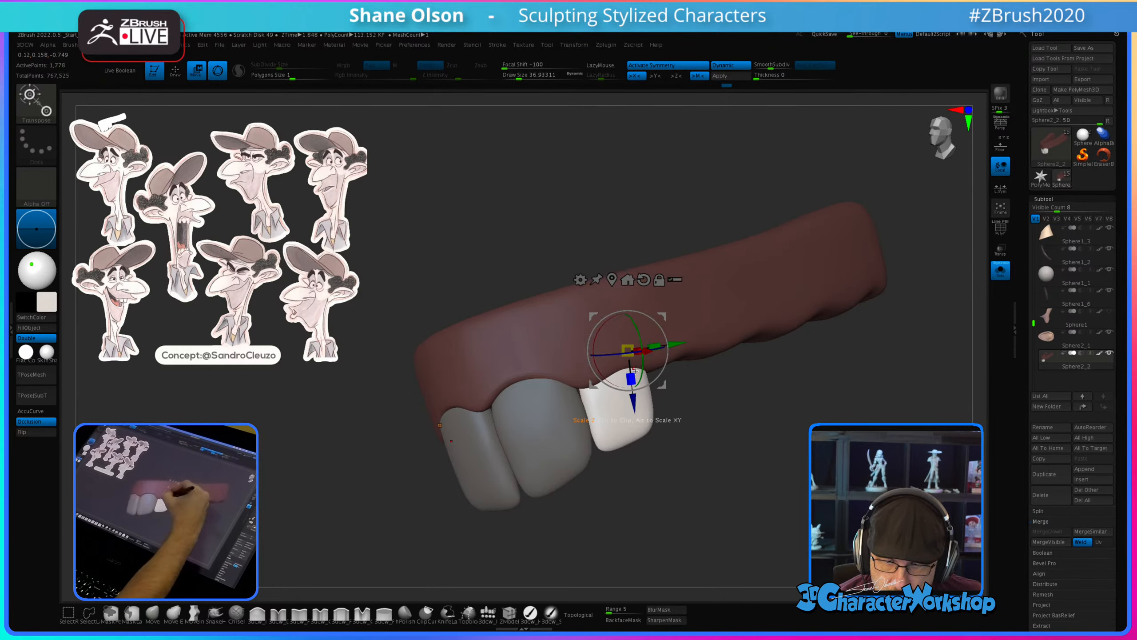
{"action": "left_click_drag", "start_coordinate": [632, 380], "coordinate": [633, 381]}
{"action": "left_click_drag", "start_coordinate": [691, 458], "coordinate": [734, 470]}
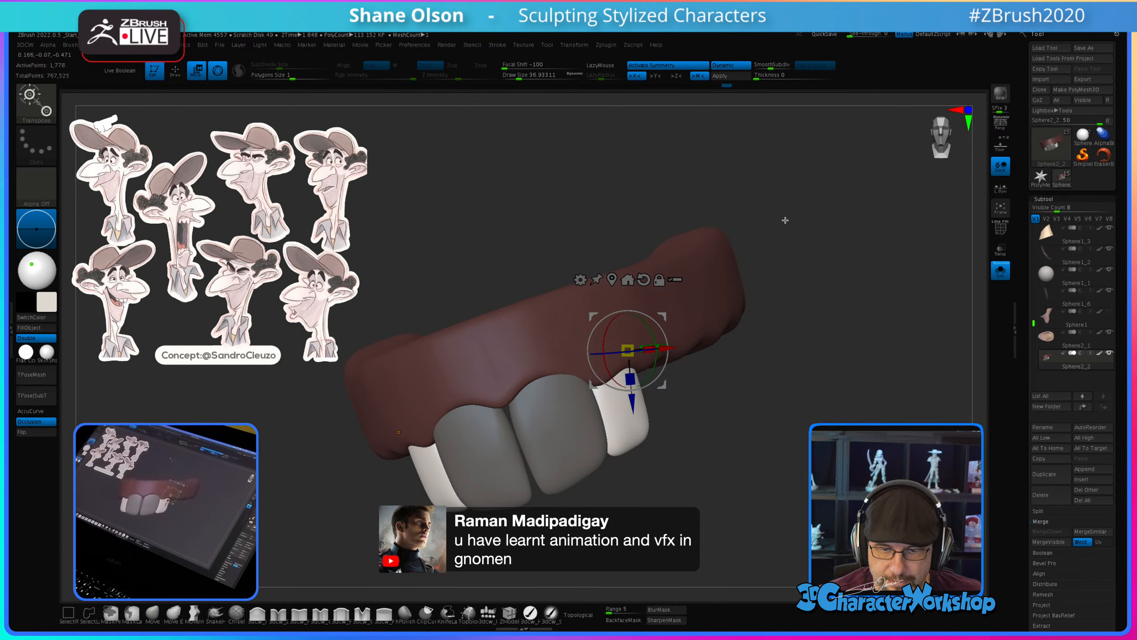
Step: Fit the second tooth to the curve of the gum from below and the side with the Move brush at draw size about 46
{"action": "left_click_drag", "start_coordinate": [786, 220], "coordinate": [708, 210]}
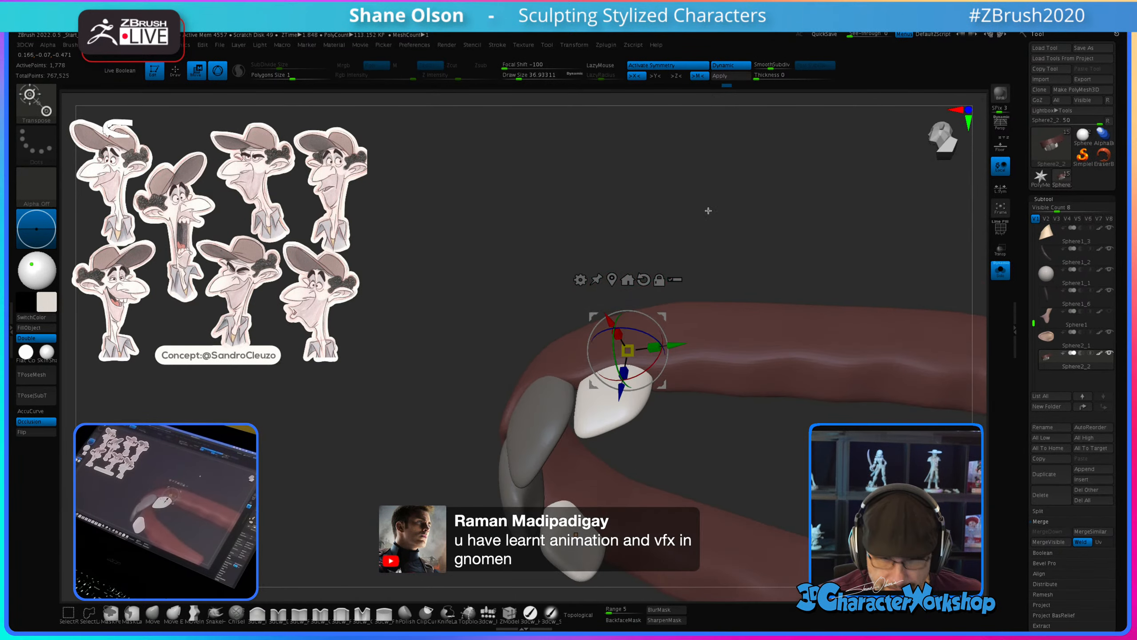
{"action": "key", "text": "q"}
{"action": "left_click_drag", "start_coordinate": [589, 196], "coordinate": [626, 204]}
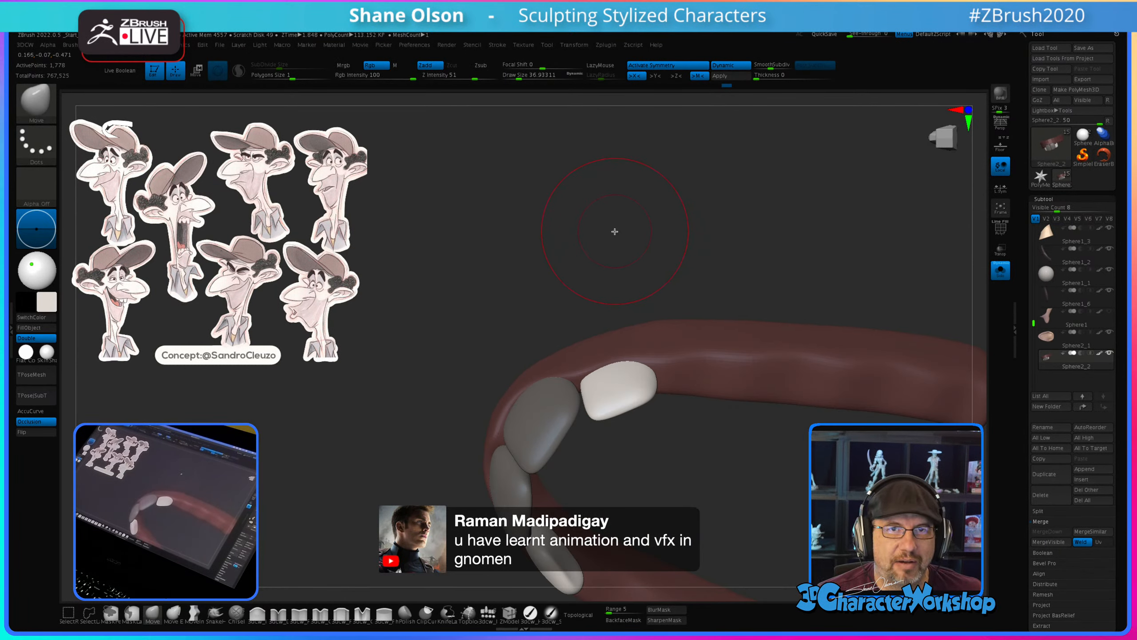
{"action": "left_click_drag", "start_coordinate": [556, 254], "coordinate": [533, 234], "text": "alt"}
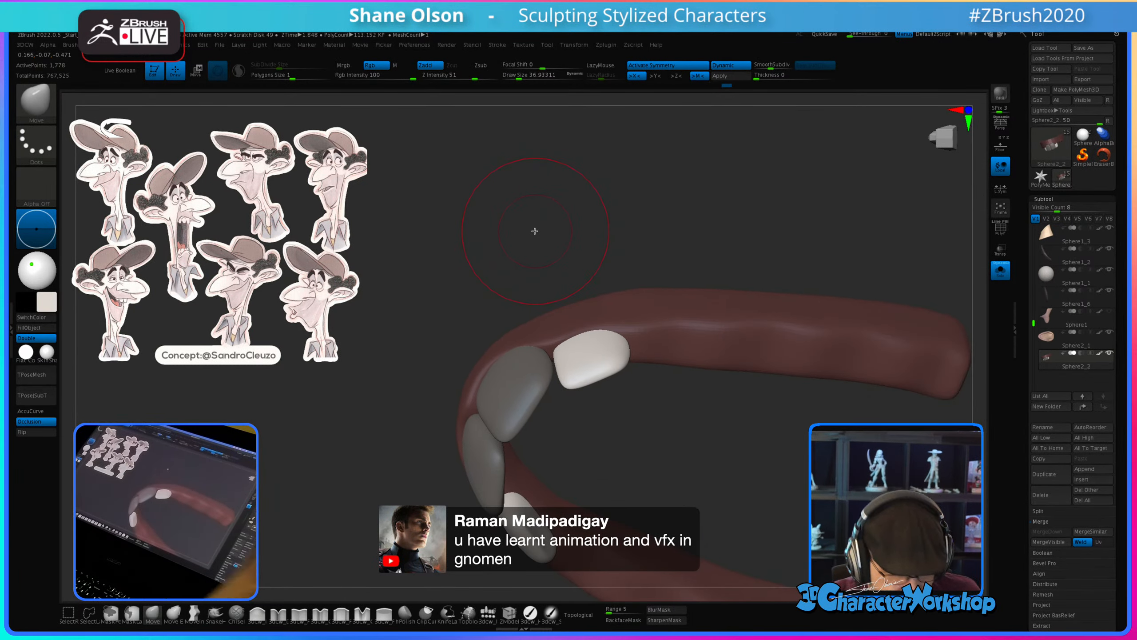
{"action": "key", "text": "s"}
{"action": "left_click_drag", "start_coordinate": [614, 349], "coordinate": [611, 343]}
{"action": "right_click_drag", "start_coordinate": [599, 324], "coordinate": [565, 391]}
{"action": "left_click_drag", "start_coordinate": [549, 385], "coordinate": [553, 380]}
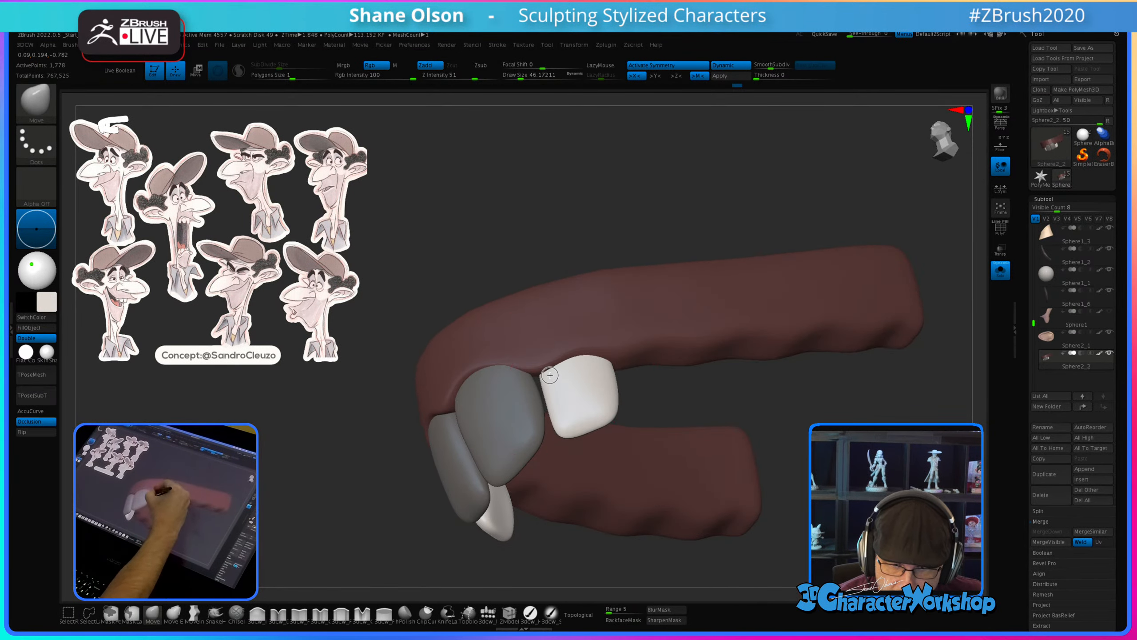
Step: Refine the second tooth's corners and edges with the Move brush at draw sizes about 20 to 29, and clear the mask
{"action": "mouse_move", "coordinate": [623, 425]}
{"action": "right_mouse_down"}
{"action": "mouse_move", "coordinate": [625, 451]}
{"action": "mouse_move", "coordinate": [571, 389]}
{"action": "mouse_move", "coordinate": [570, 339]}
{"action": "right_mouse_up"}
{"action": "key", "text": "["}
{"action": "key", "text": "["}
{"action": "key", "text": "["}
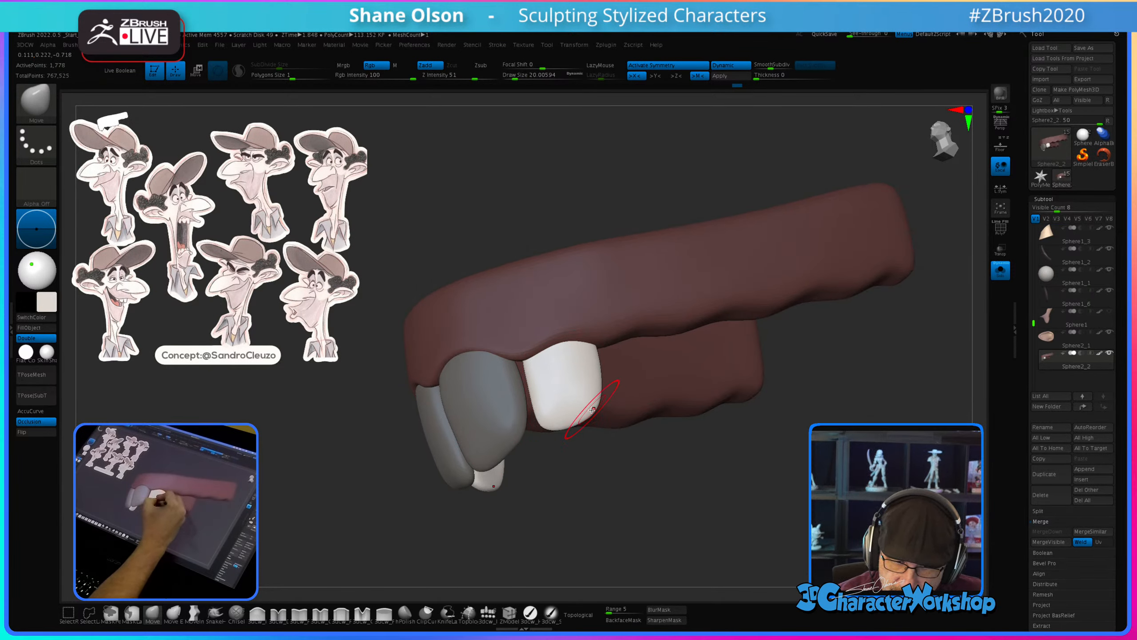
{"action": "key", "text": "]"}
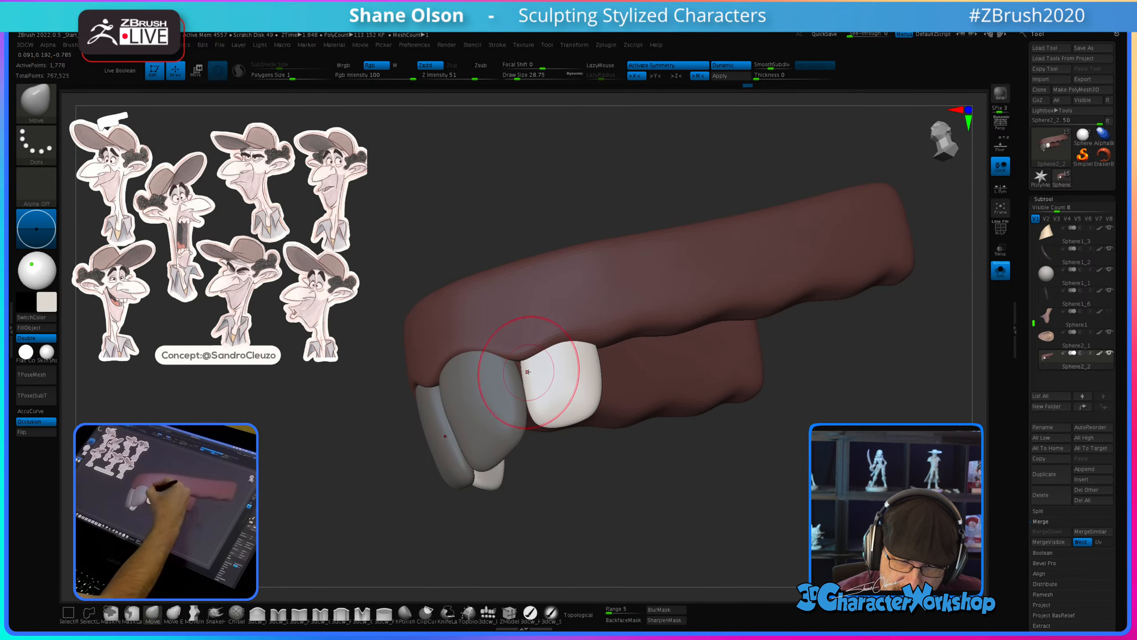
{"action": "right_click_drag", "start_coordinate": [639, 481], "coordinate": [596, 460]}
{"action": "mouse_move", "coordinate": [648, 350]}
{"action": "right_mouse_down"}
{"action": "mouse_move", "coordinate": [665, 343]}
{"action": "mouse_move", "coordinate": [639, 352]}
{"action": "right_mouse_up"}
{"action": "right_click_drag", "start_coordinate": [627, 456], "coordinate": [691, 475]}
{"action": "key", "text": "d"}
{"action": "key", "text": "shift+d"}
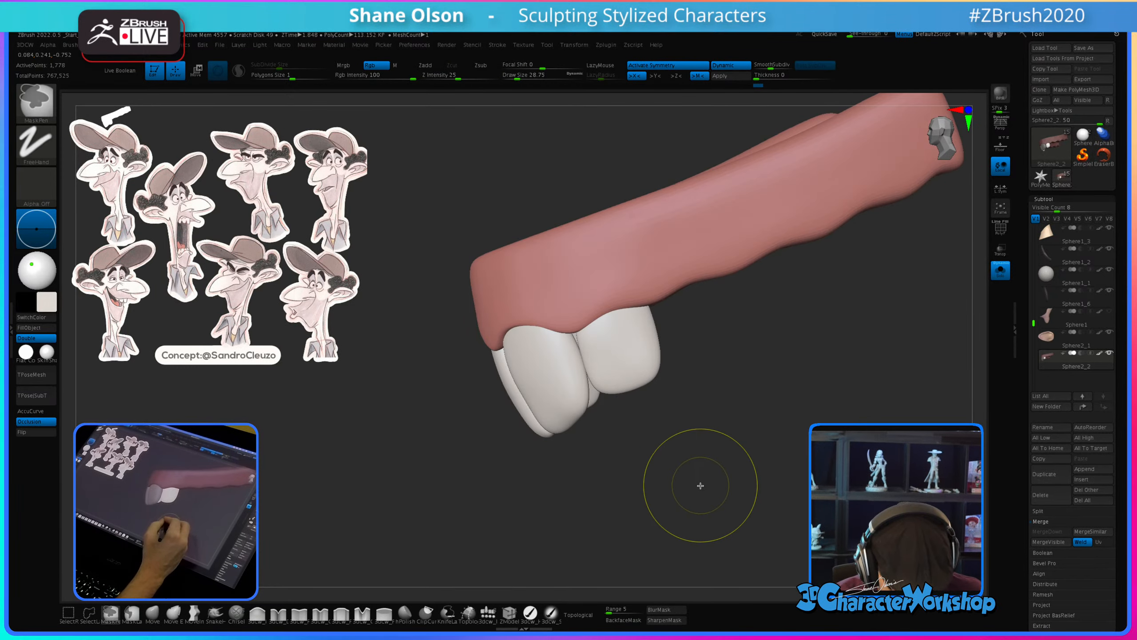
Step: Duplicate the second tooth farther back along the gum as a third tooth and mask everything except the new copy
{"action": "key", "text": "shift+f"}
{"action": "mouse_move", "coordinate": [689, 482]}
{"action": "right_mouse_down"}
{"action": "mouse_move", "coordinate": [683, 475]}
{"action": "mouse_move", "coordinate": [677, 495]}
{"action": "mouse_move", "coordinate": [658, 500]}
{"action": "mouse_move", "coordinate": [669, 483]}
{"action": "right_mouse_up"}
{"action": "key", "text": "w"}
{"action": "left_click", "coordinate": [585, 423], "text": "ctrl"}
{"action": "left_click_drag", "start_coordinate": [616, 401], "coordinate": [689, 387], "text": "ctrl"}
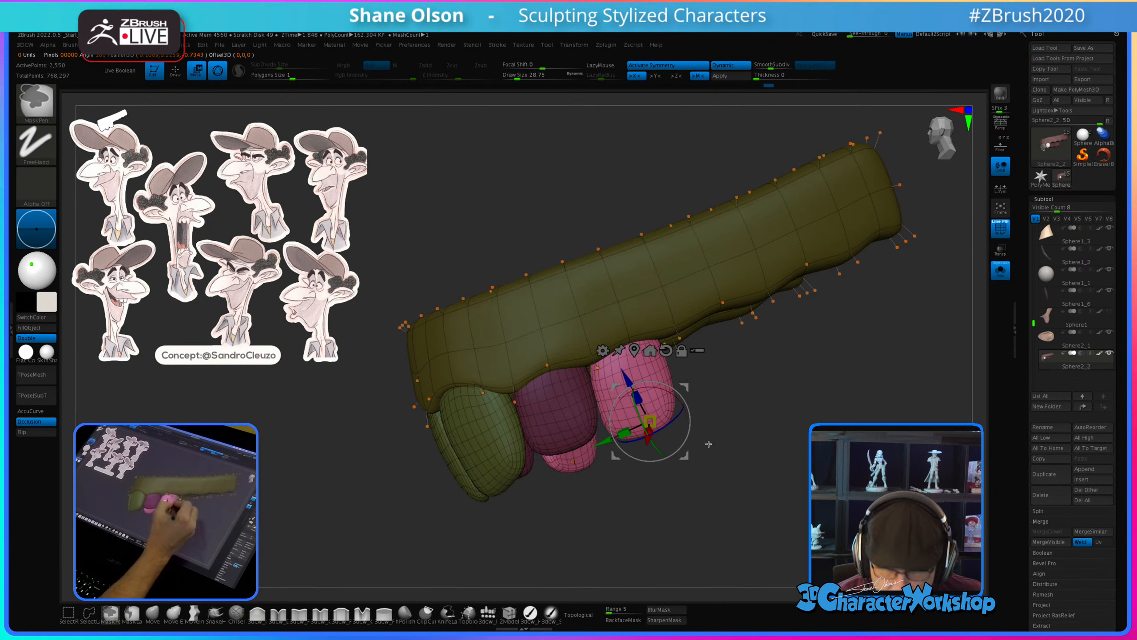
{"action": "left_click", "coordinate": [743, 487], "text": "ctrl"}
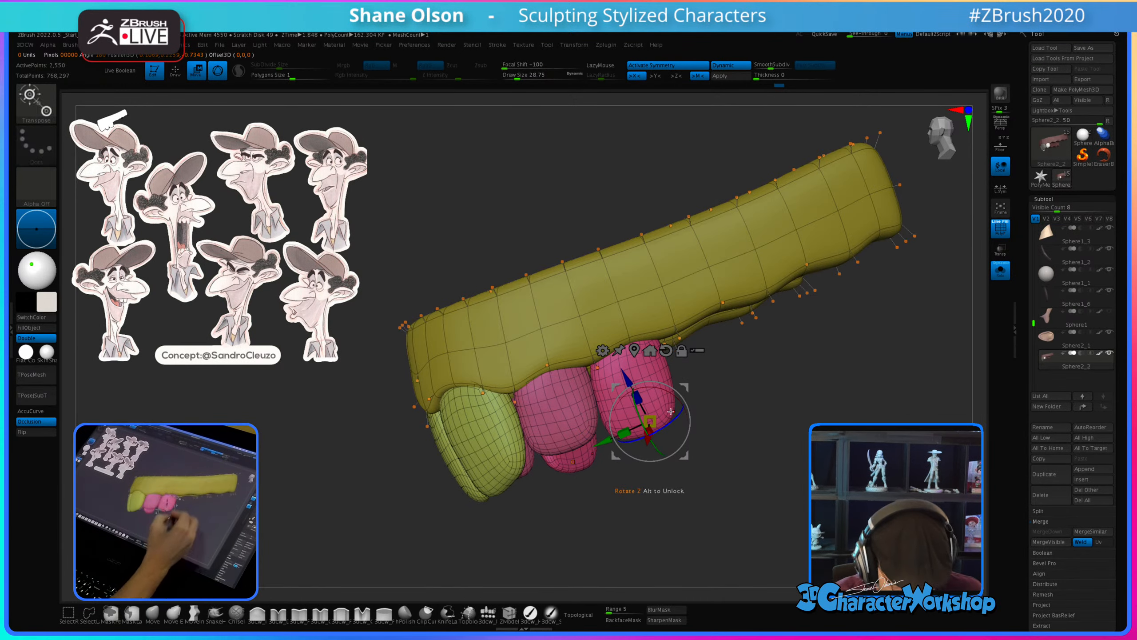
{"action": "left_click", "coordinate": [637, 366], "text": "ctrl"}
Step: Taper the third tooth into a canine shape with the Move brush at draw size about 29 and smooth its surface
{"action": "key", "text": "q"}
{"action": "mouse_move", "coordinate": [741, 475]}
{"action": "left_mouse_down"}
{"action": "mouse_move", "coordinate": [707, 493]}
{"action": "mouse_move", "coordinate": [571, 514]}
{"action": "left_mouse_up"}
{"action": "left_click", "coordinate": [152, 614]}
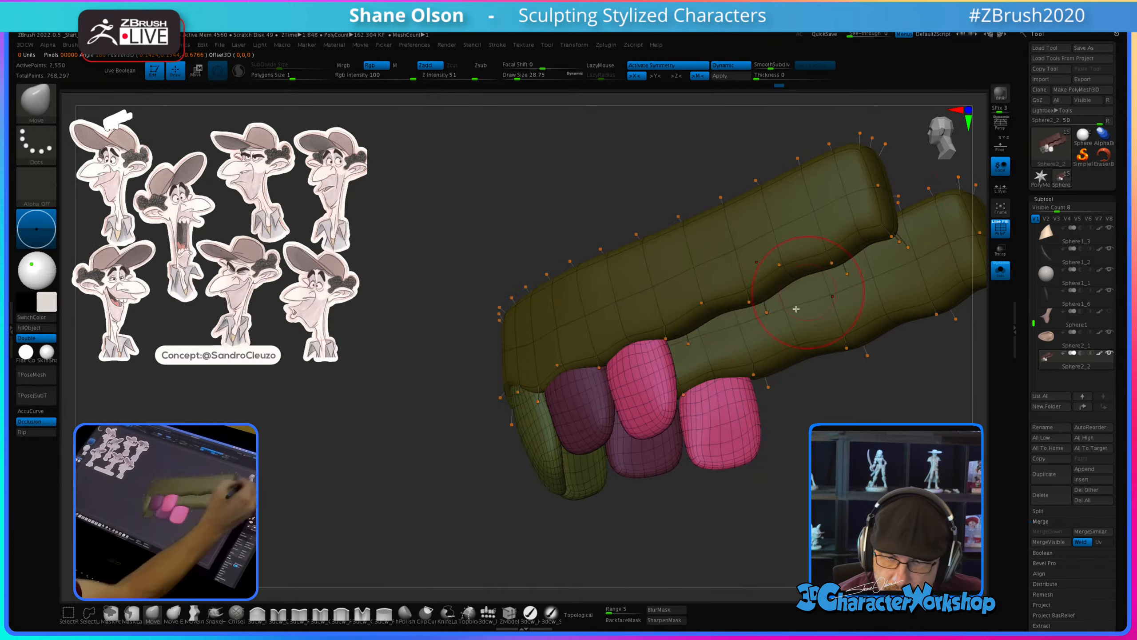
{"action": "mouse_move", "coordinate": [648, 530]}
{"action": "left_mouse_down"}
{"action": "mouse_move", "coordinate": [634, 531]}
{"action": "mouse_move", "coordinate": [605, 380]}
{"action": "mouse_move", "coordinate": [632, 406]}
{"action": "mouse_move", "coordinate": [589, 422]}
{"action": "left_mouse_up"}
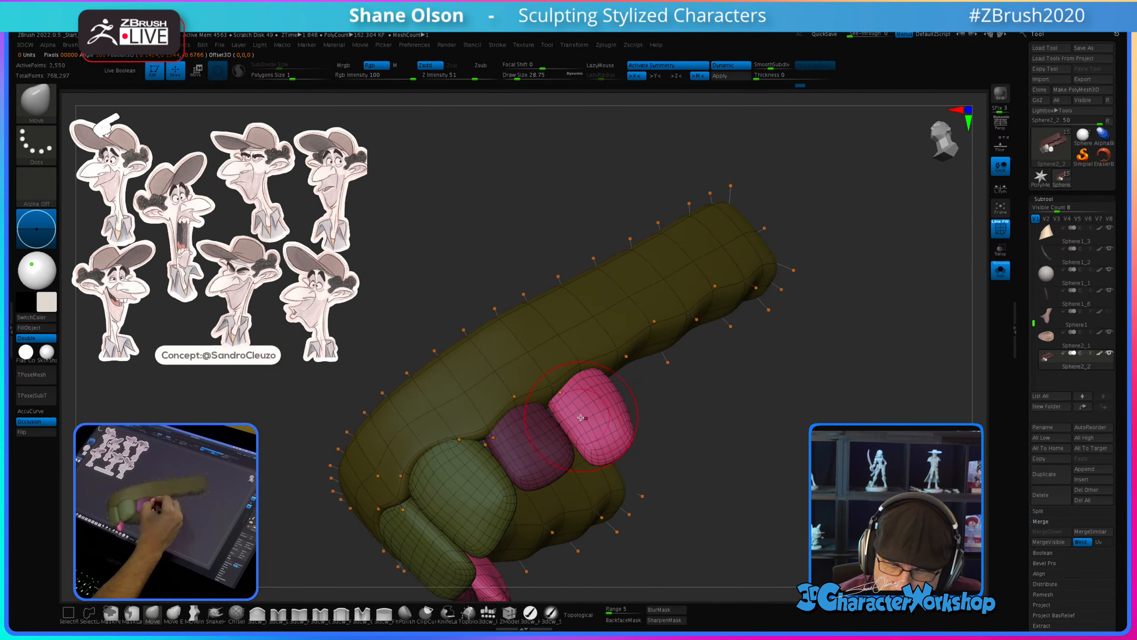
{"action": "left_click_drag", "start_coordinate": [671, 397], "coordinate": [600, 432]}
{"action": "right_click_drag", "start_coordinate": [600, 433], "coordinate": [605, 398], "text": "alt"}
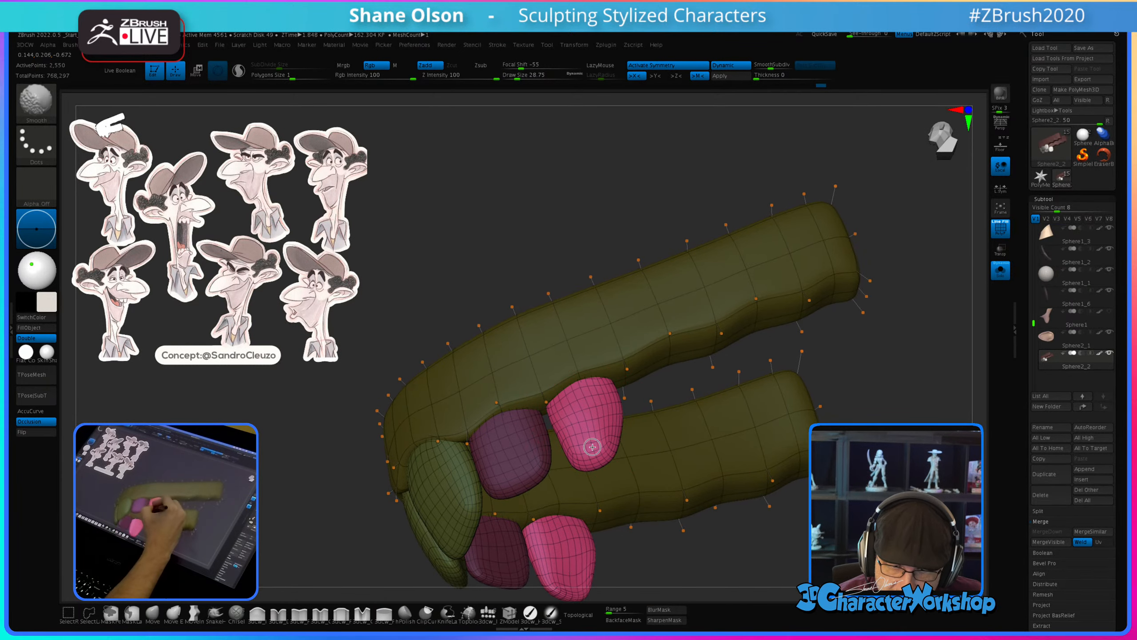
{"action": "left_click_drag", "start_coordinate": [594, 447], "coordinate": [591, 436], "text": "shift"}
{"action": "right_click_drag", "start_coordinate": [603, 429], "coordinate": [608, 392], "text": "alt"}
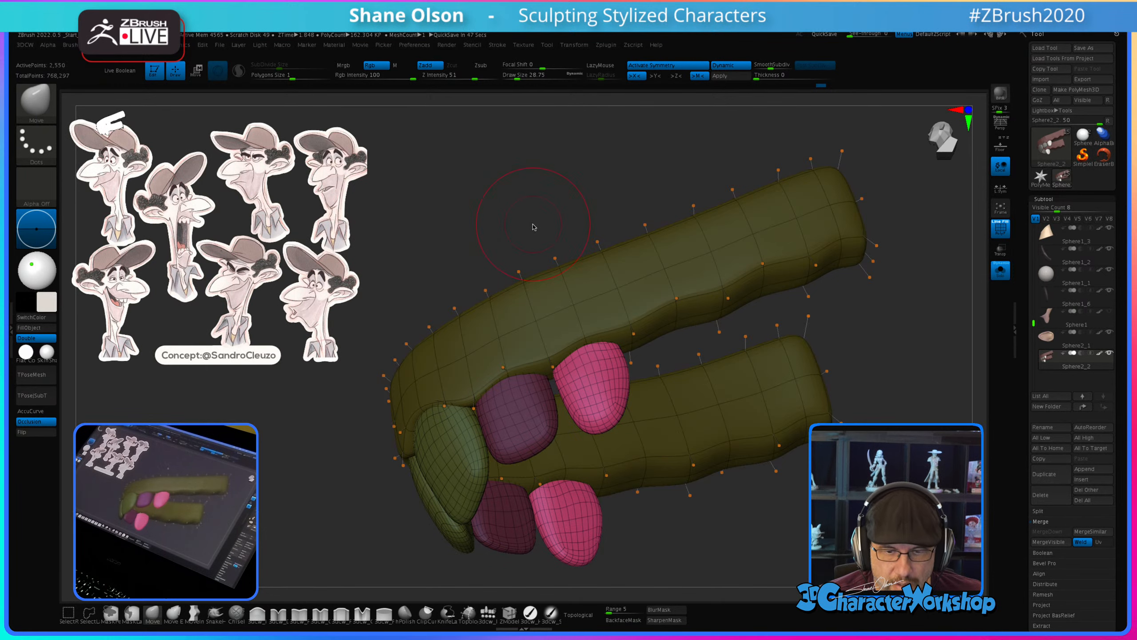
Step: Refine the canine's tapered profile and its fit against the gum from the inner and outer sides with the Move brush
{"action": "left_click_drag", "start_coordinate": [654, 534], "coordinate": [636, 488]}
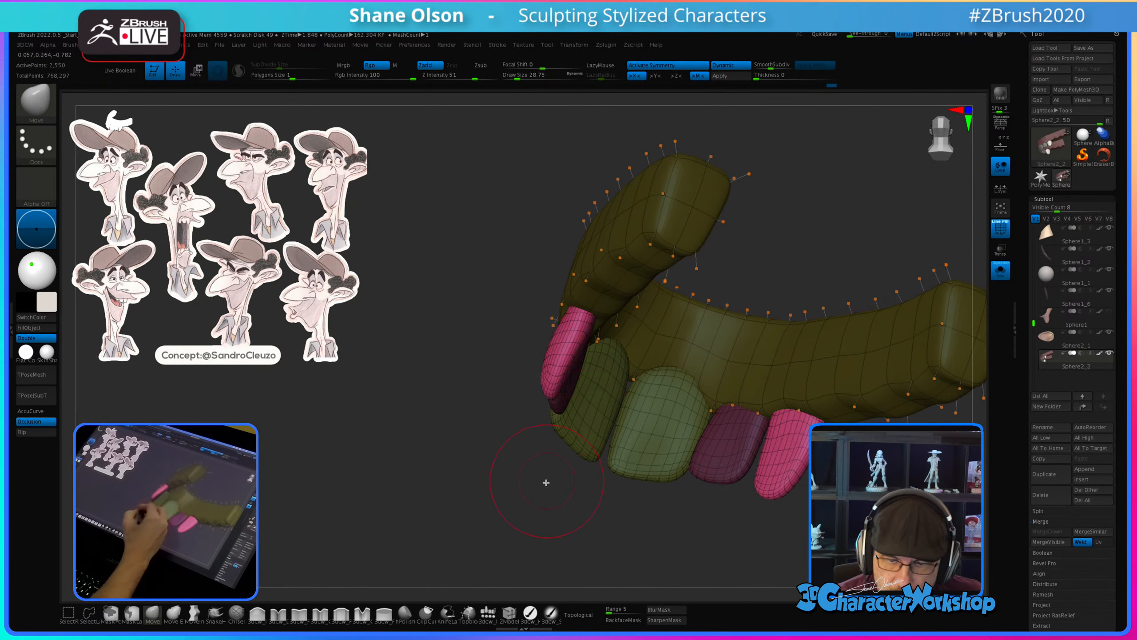
{"action": "left_click_drag", "start_coordinate": [537, 472], "coordinate": [574, 426]}
{"action": "mouse_move", "coordinate": [599, 461]}
{"action": "left_mouse_down"}
{"action": "mouse_move", "coordinate": [571, 488]}
{"action": "mouse_move", "coordinate": [647, 473]}
{"action": "left_mouse_up"}
{"action": "key", "text": "shift"}
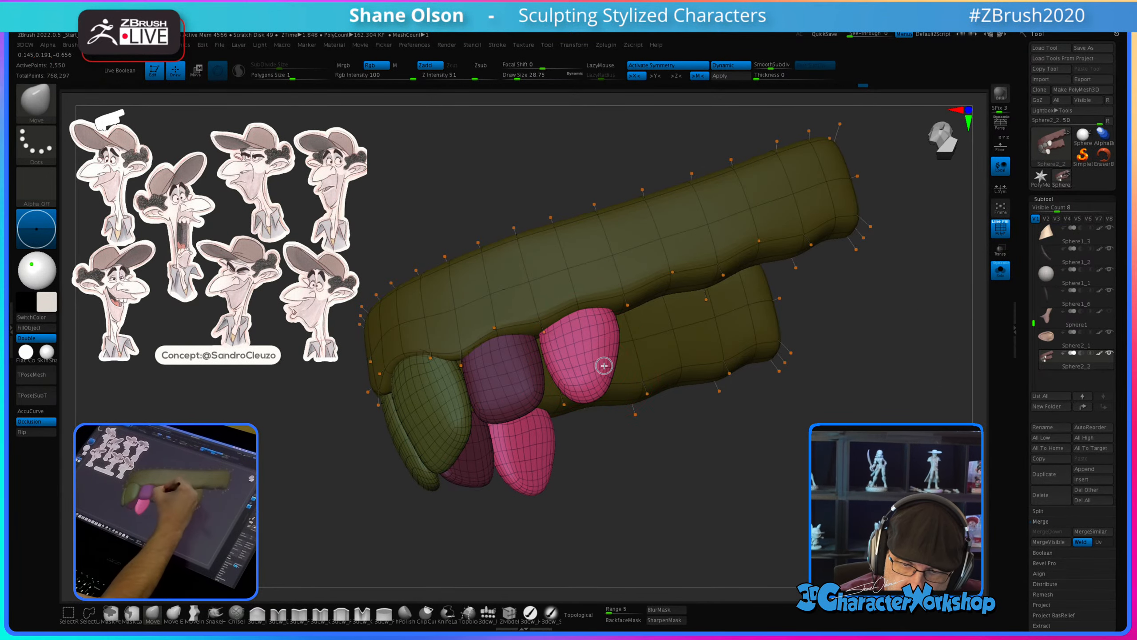
{"action": "left_click_drag", "start_coordinate": [655, 466], "coordinate": [631, 354]}
Step: Adjust the canine's angle with the gizmo and clear the mask from the gum and other teeth
{"action": "key", "text": "w"}
{"action": "left_click_drag", "start_coordinate": [630, 332], "coordinate": [653, 362]}
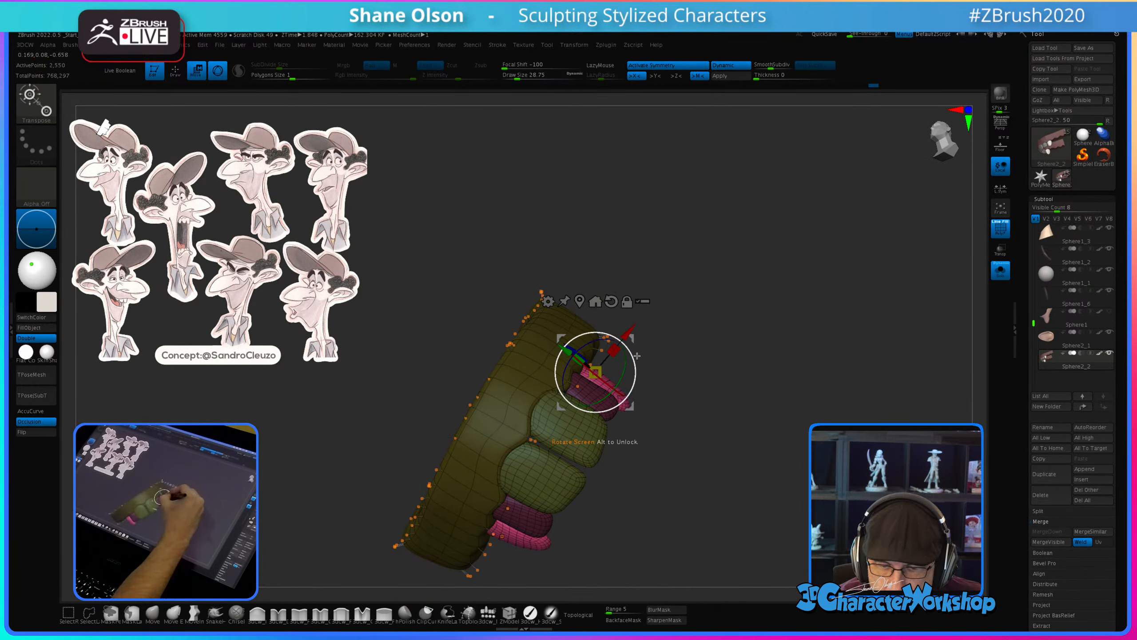
{"action": "mouse_move", "coordinate": [705, 414]}
{"action": "left_mouse_down"}
{"action": "mouse_move", "coordinate": [698, 500]}
{"action": "mouse_move", "coordinate": [680, 494]}
{"action": "mouse_move", "coordinate": [708, 500]}
{"action": "left_mouse_up"}
{"action": "key", "text": "q"}
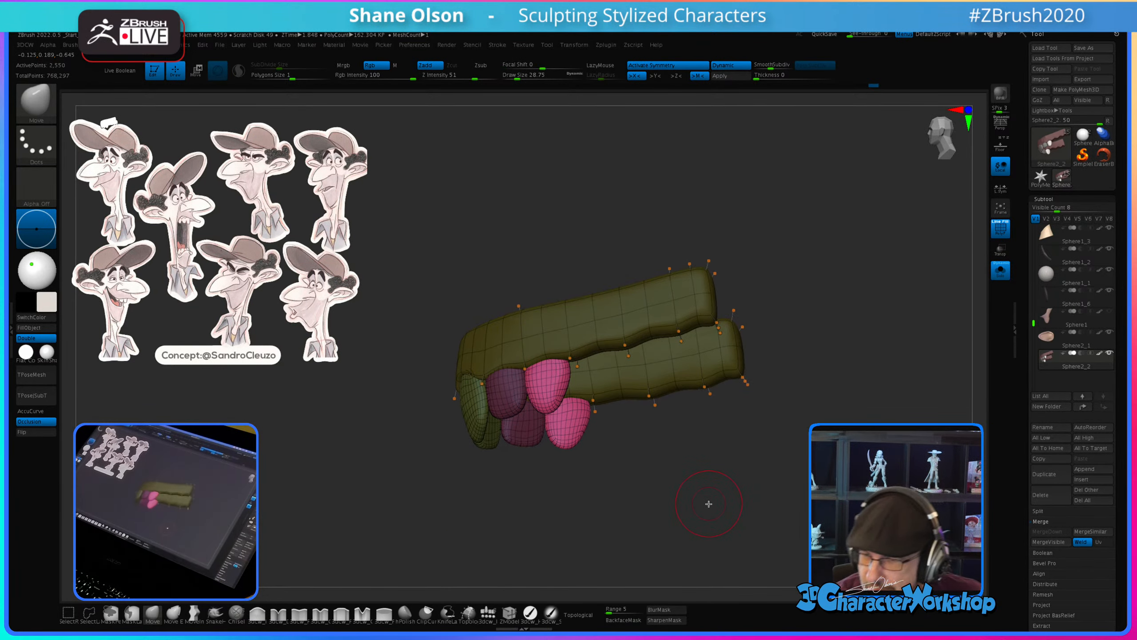
{"action": "left_click_drag", "start_coordinate": [563, 233], "coordinate": [572, 234]}
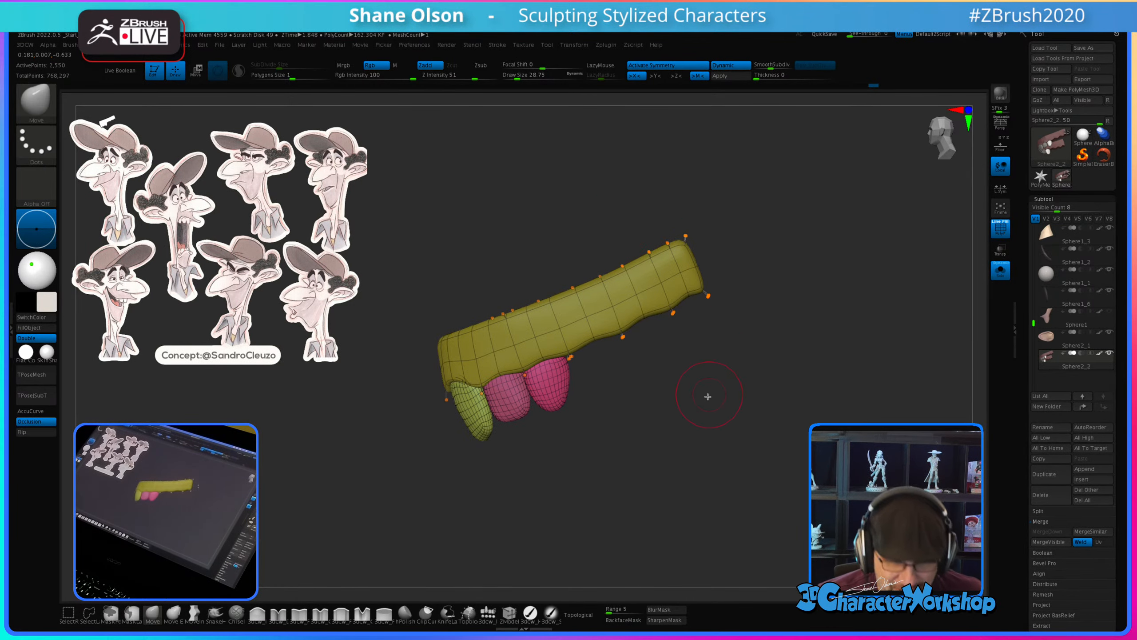
Step: Show the full head with the lower jaw and without the wireframe, and examine the teeth from the side and front
{"action": "left_click", "coordinate": [992, 268]}
{"action": "key", "text": "shift+f"}
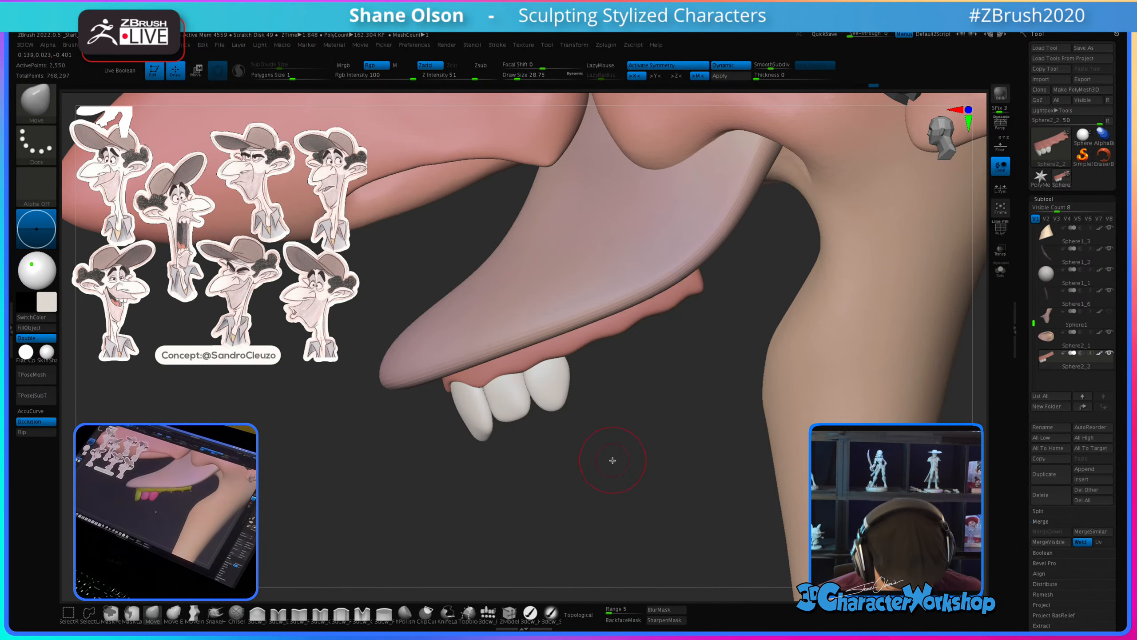
{"action": "left_click_drag", "start_coordinate": [620, 453], "coordinate": [510, 431]}
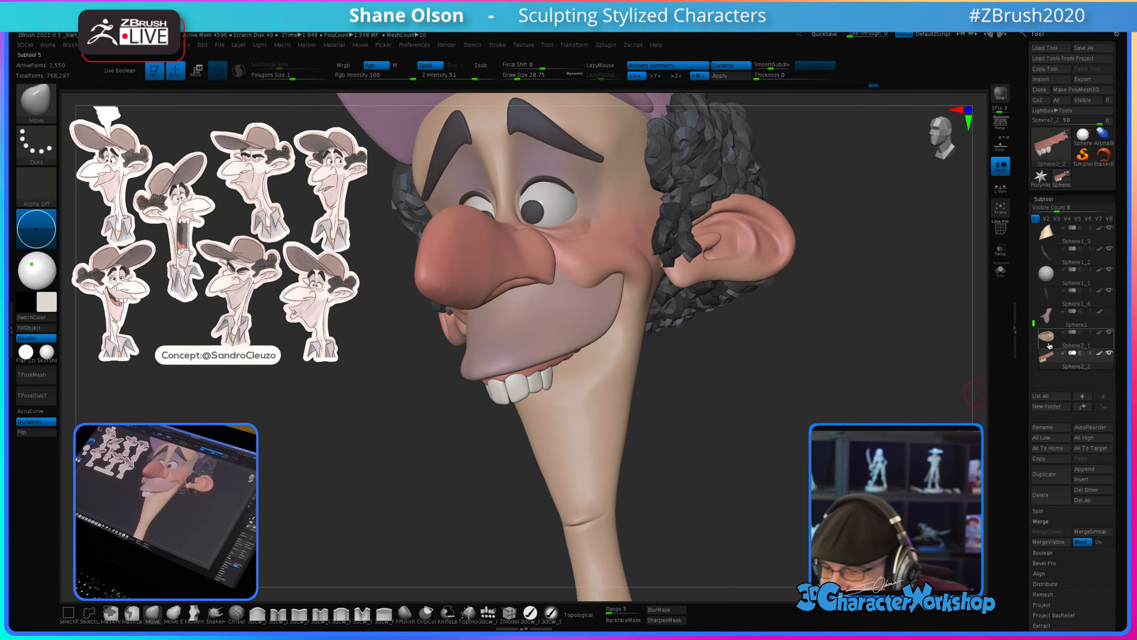
{"action": "left_click", "coordinate": [1109, 312]}
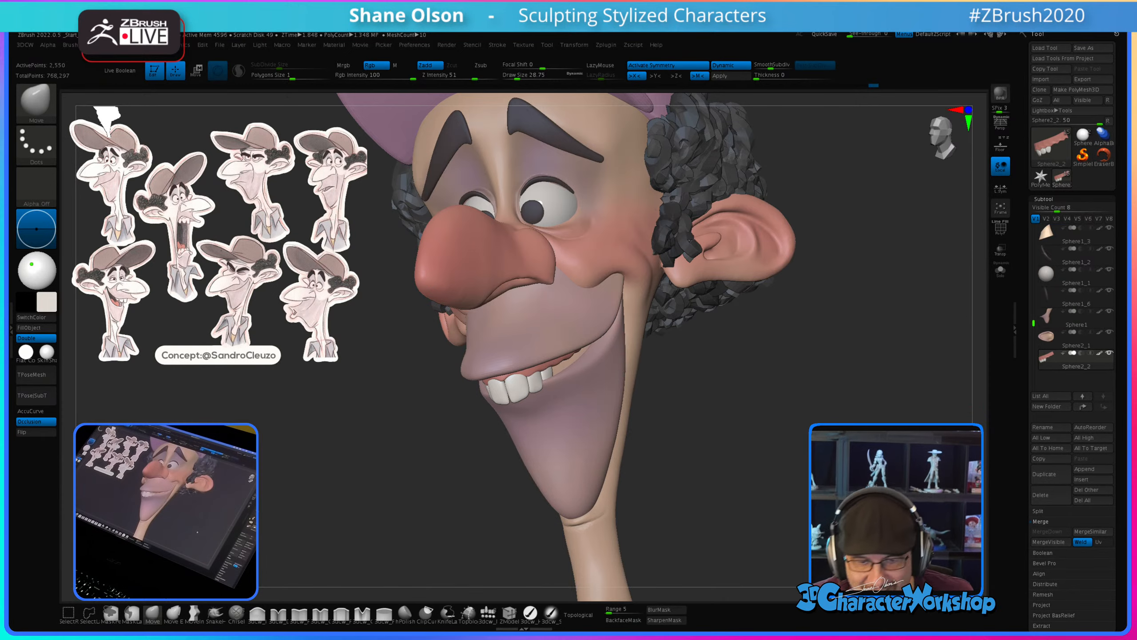
{"action": "left_click_drag", "start_coordinate": [842, 467], "coordinate": [800, 456], "text": "alt"}
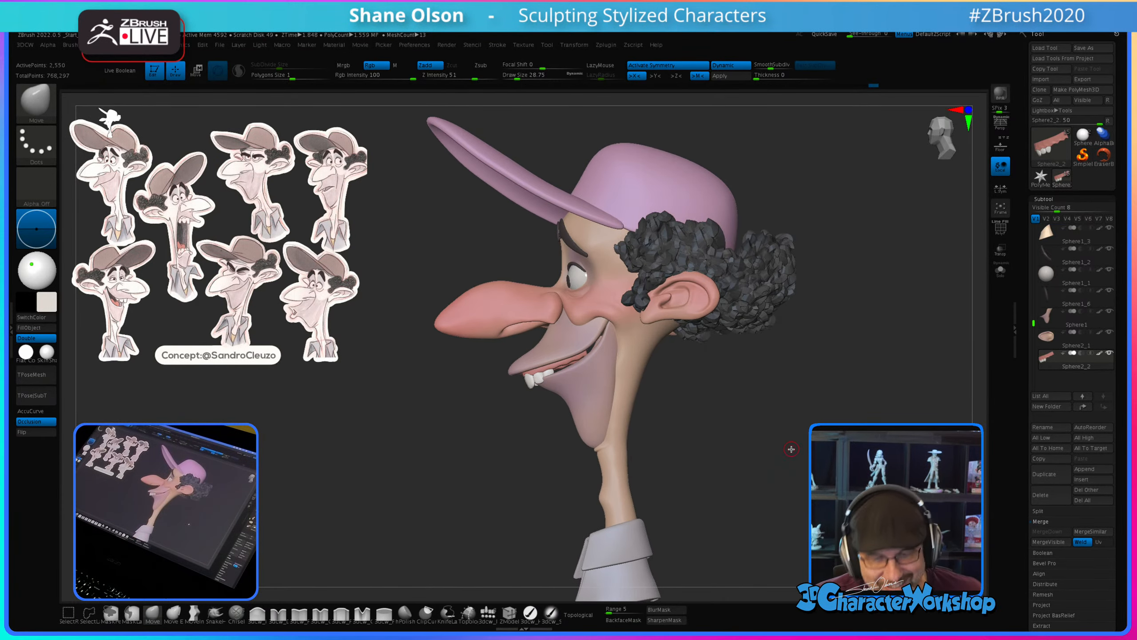
{"action": "left_click_drag", "start_coordinate": [370, 518], "coordinate": [440, 455]}
{"action": "left_click_drag", "start_coordinate": [763, 467], "coordinate": [756, 434], "text": "alt"}
{"action": "left_click_drag", "start_coordinate": [748, 495], "coordinate": [734, 516]}
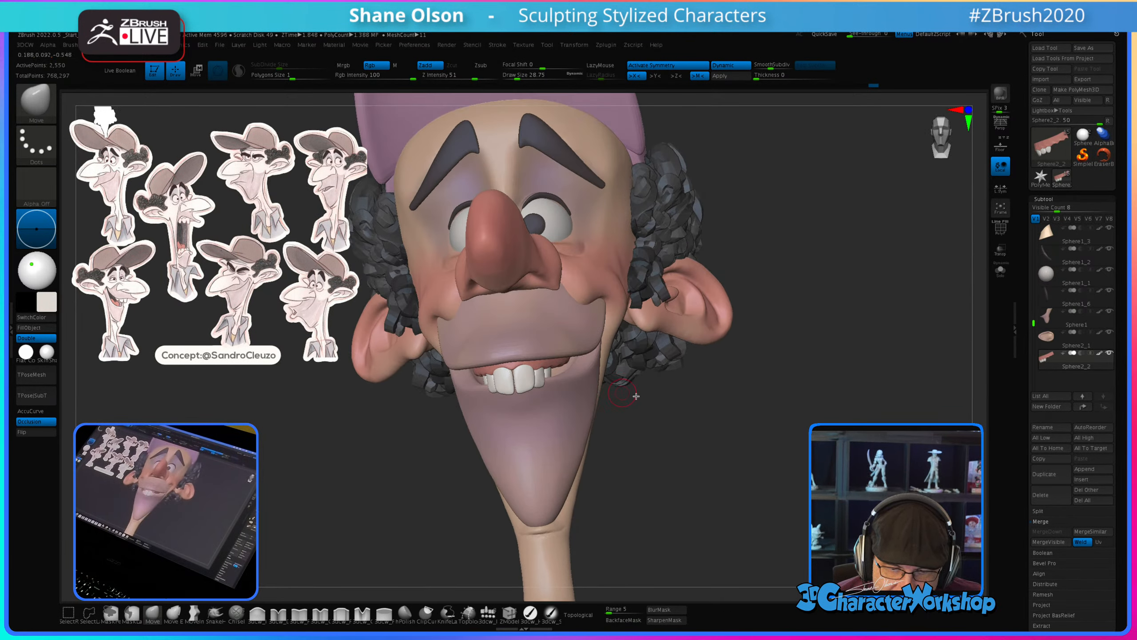
{"action": "left_click_drag", "start_coordinate": [753, 432], "coordinate": [773, 479]}
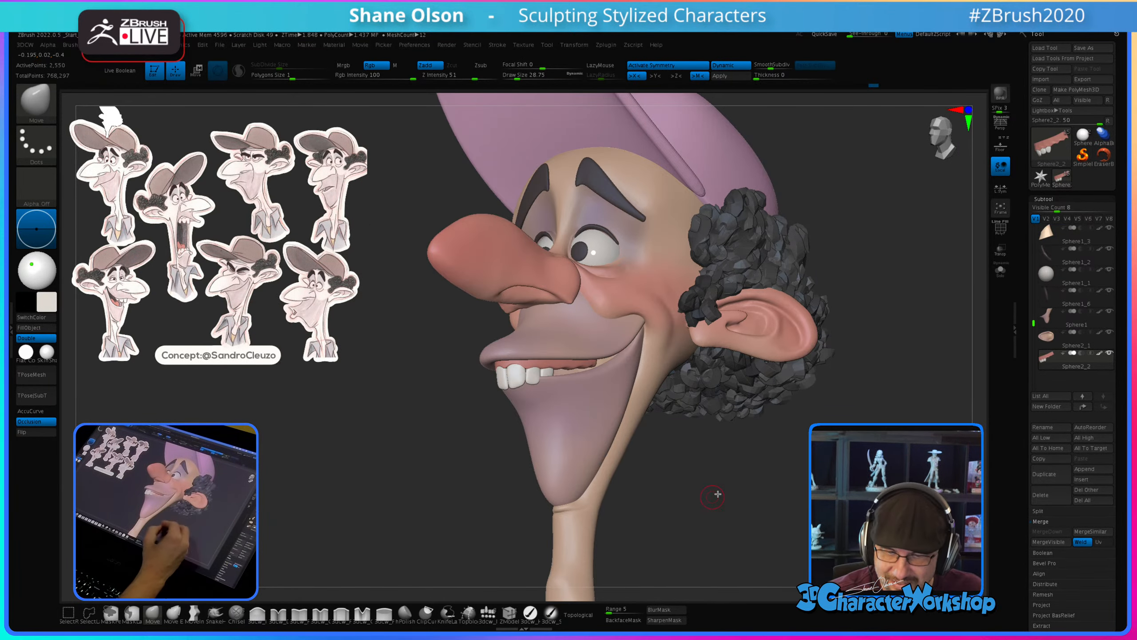
Step: Isolate the gum and teeth and adjust the rear ends of the arch from below with the Move brush at draw size about 87
{"action": "left_click", "coordinate": [1001, 270]}
{"action": "mouse_move", "coordinate": [660, 483]}
{"action": "left_mouse_down"}
{"action": "mouse_move", "coordinate": [739, 482]}
{"action": "mouse_move", "coordinate": [642, 363]}
{"action": "mouse_move", "coordinate": [637, 455]}
{"action": "mouse_move", "coordinate": [656, 425]}
{"action": "mouse_move", "coordinate": [650, 388]}
{"action": "mouse_move", "coordinate": [625, 393]}
{"action": "mouse_move", "coordinate": [593, 377]}
{"action": "left_mouse_up"}
{"action": "key", "text": "s"}
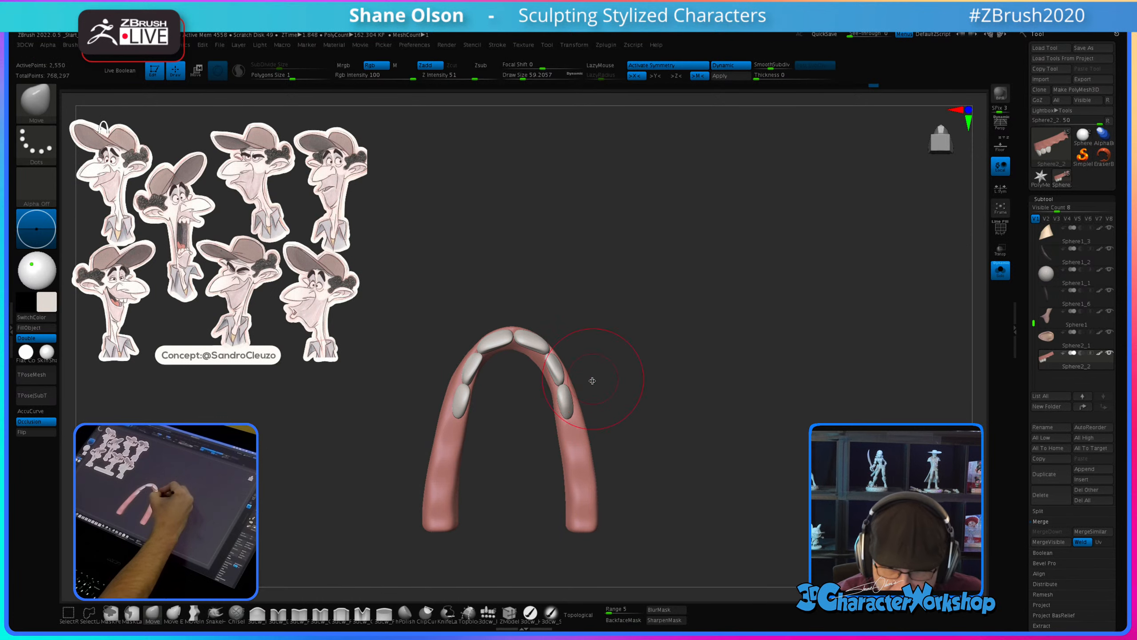
{"action": "key", "text": "shift+f"}
{"action": "key", "text": "shift+f"}
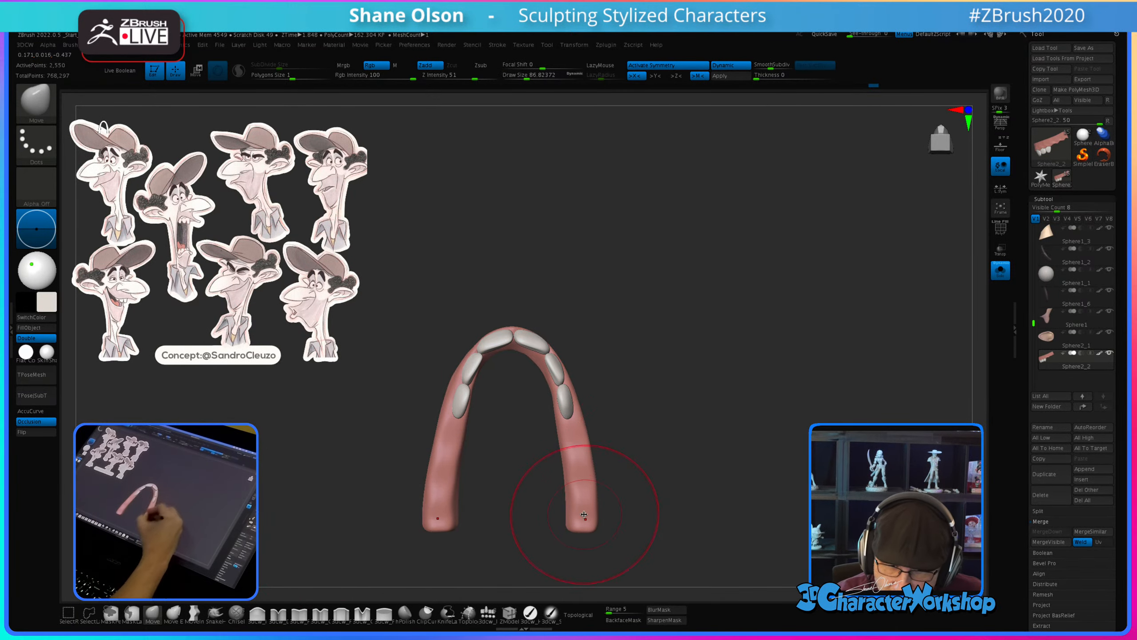
{"action": "left_click_drag", "start_coordinate": [584, 495], "coordinate": [585, 480]}
Step: Widen and round the gum arch from below with the Move Infinite Depth brush at draw size about 116, and show the full head again
{"action": "key", "text": "s"}
{"action": "left_click", "coordinate": [195, 614]}
{"action": "left_click_drag", "start_coordinate": [573, 424], "coordinate": [587, 436]}
{"action": "left_click_drag", "start_coordinate": [656, 467], "coordinate": [640, 466], "text": "alt"}
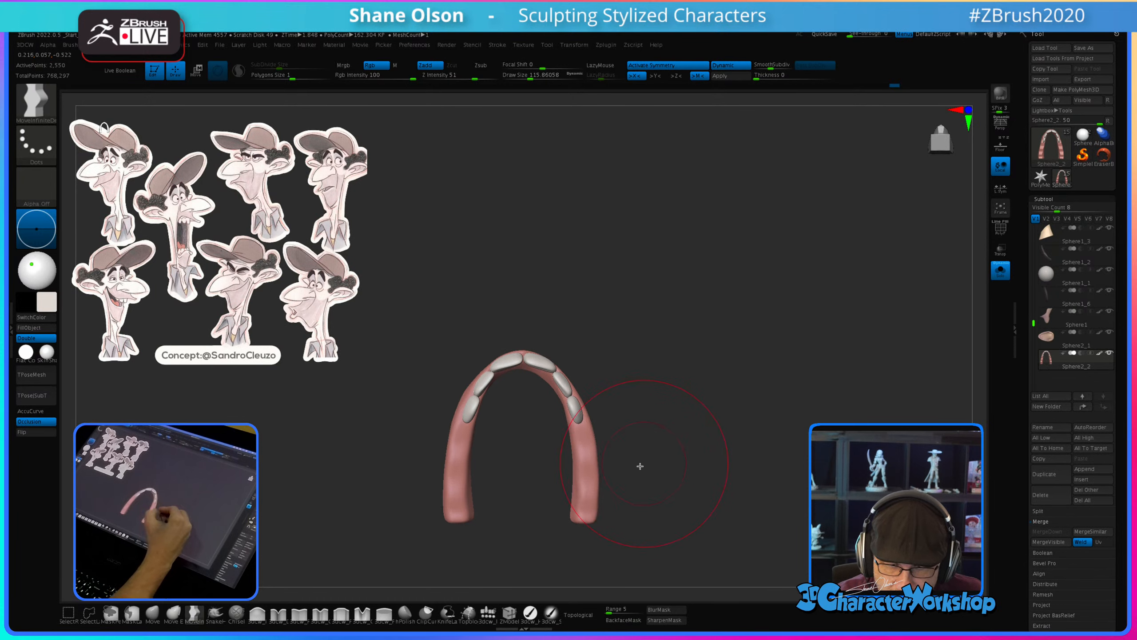
{"action": "mouse_move", "coordinate": [580, 515]}
{"action": "left_mouse_down"}
{"action": "mouse_move", "coordinate": [560, 444]}
{"action": "mouse_move", "coordinate": [577, 402]}
{"action": "left_mouse_up"}
{"action": "mouse_move", "coordinate": [666, 361]}
{"action": "left_mouse_down"}
{"action": "mouse_move", "coordinate": [658, 482]}
{"action": "mouse_move", "coordinate": [663, 341]}
{"action": "mouse_move", "coordinate": [663, 351]}
{"action": "left_mouse_up"}
{"action": "left_click_drag", "start_coordinate": [591, 497], "coordinate": [593, 498]}
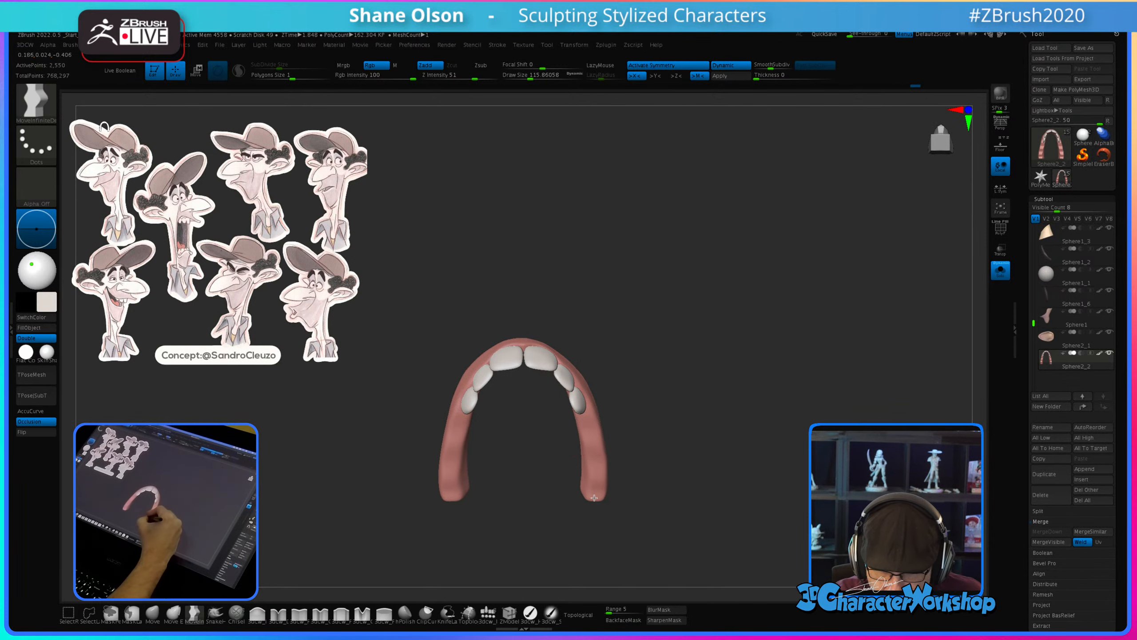
{"action": "left_click", "coordinate": [1001, 270]}
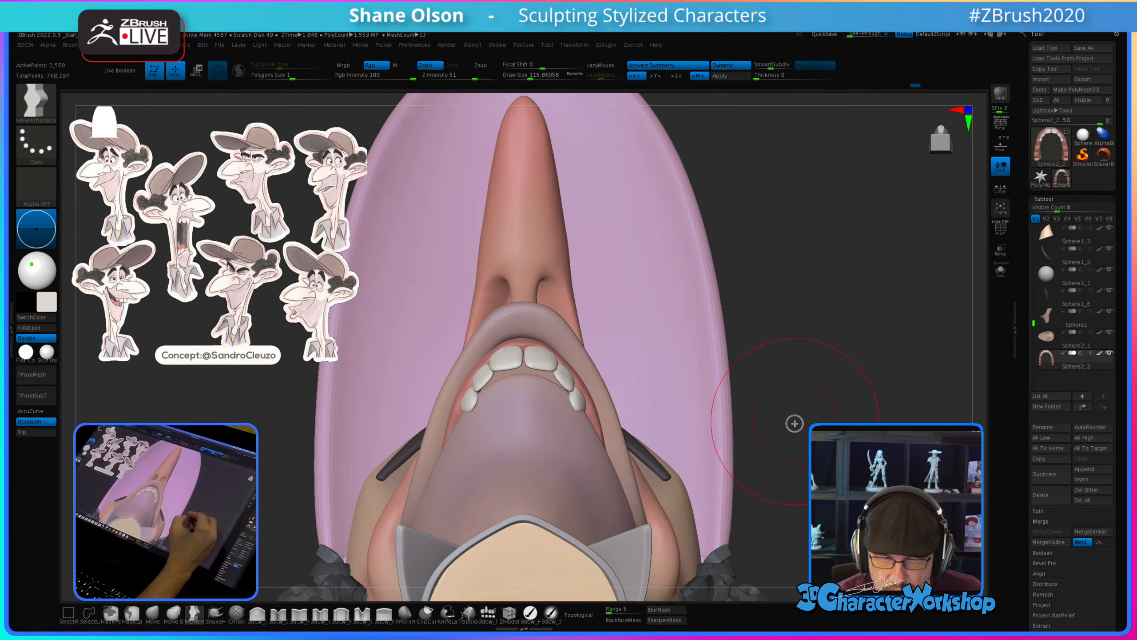
Step: Nudge the gum arch under the upper lip with the Move Infinite Depth brush and check the fit from below and the side
{"action": "mouse_move", "coordinate": [795, 424]}
{"action": "left_mouse_down"}
{"action": "mouse_move", "coordinate": [789, 455]}
{"action": "mouse_move", "coordinate": [577, 380]}
{"action": "left_mouse_up"}
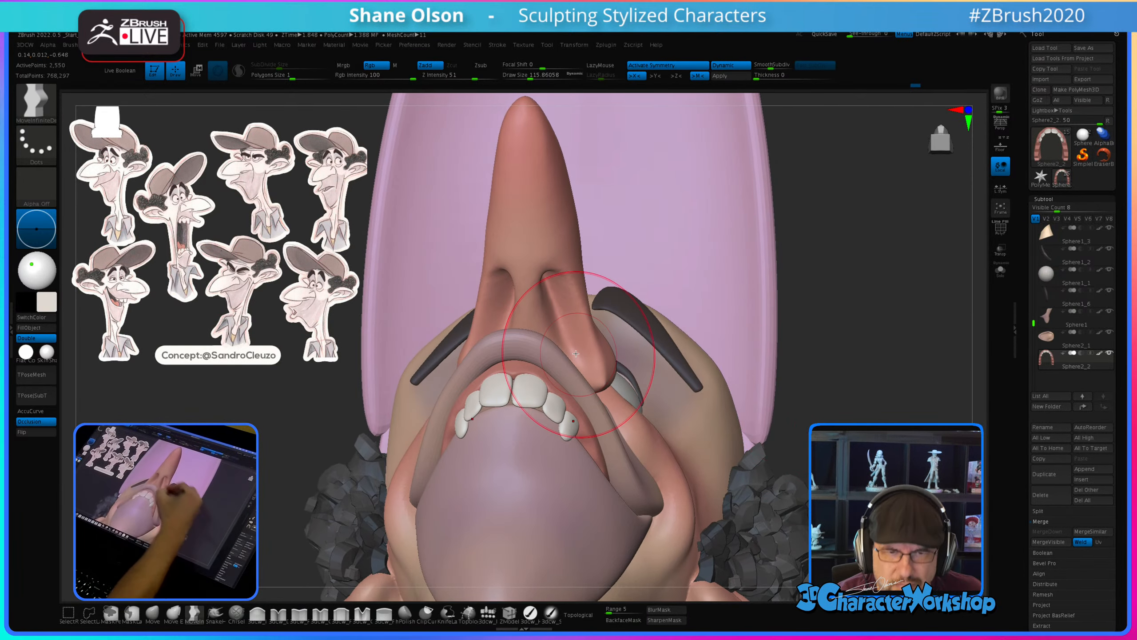
{"action": "mouse_move", "coordinate": [542, 375]}
{"action": "right_mouse_down"}
{"action": "mouse_move", "coordinate": [545, 352]}
{"action": "mouse_move", "coordinate": [519, 395]}
{"action": "right_mouse_up"}
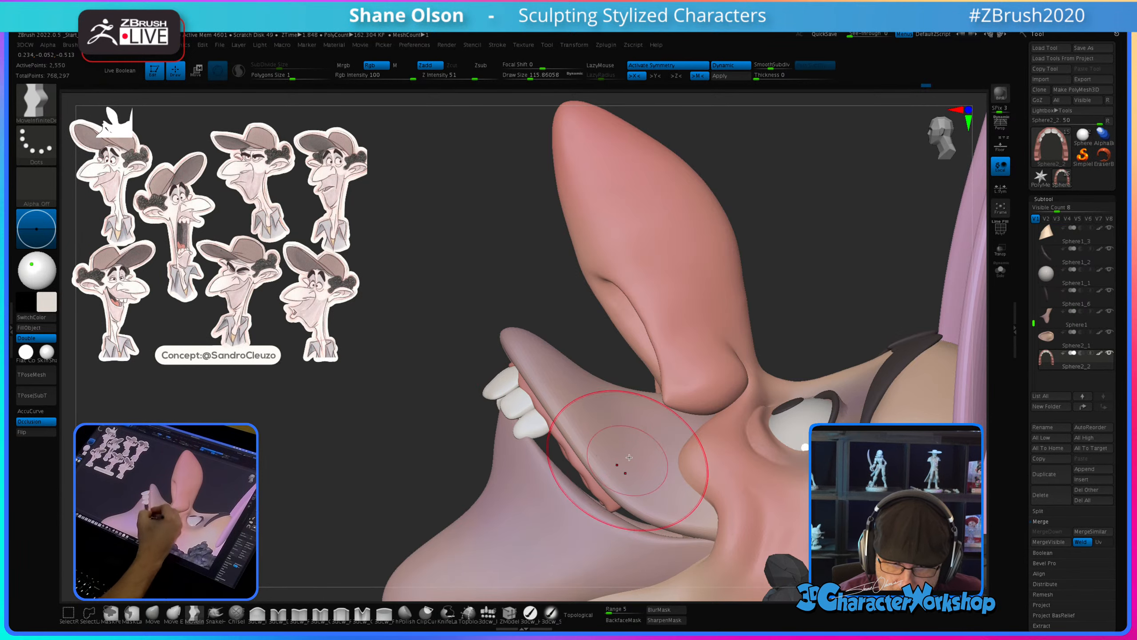
{"action": "right_click_drag", "start_coordinate": [582, 468], "coordinate": [600, 485]}
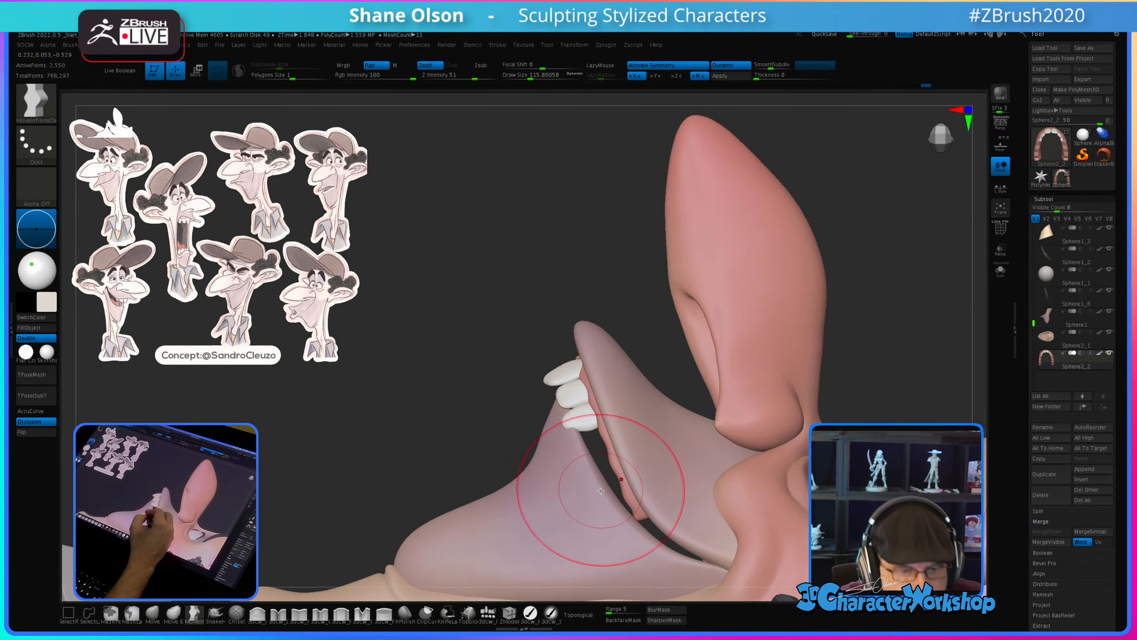
{"action": "mouse_move", "coordinate": [598, 441]}
{"action": "right_mouse_down"}
{"action": "mouse_move", "coordinate": [594, 426]}
{"action": "mouse_move", "coordinate": [604, 443]}
{"action": "right_mouse_up"}
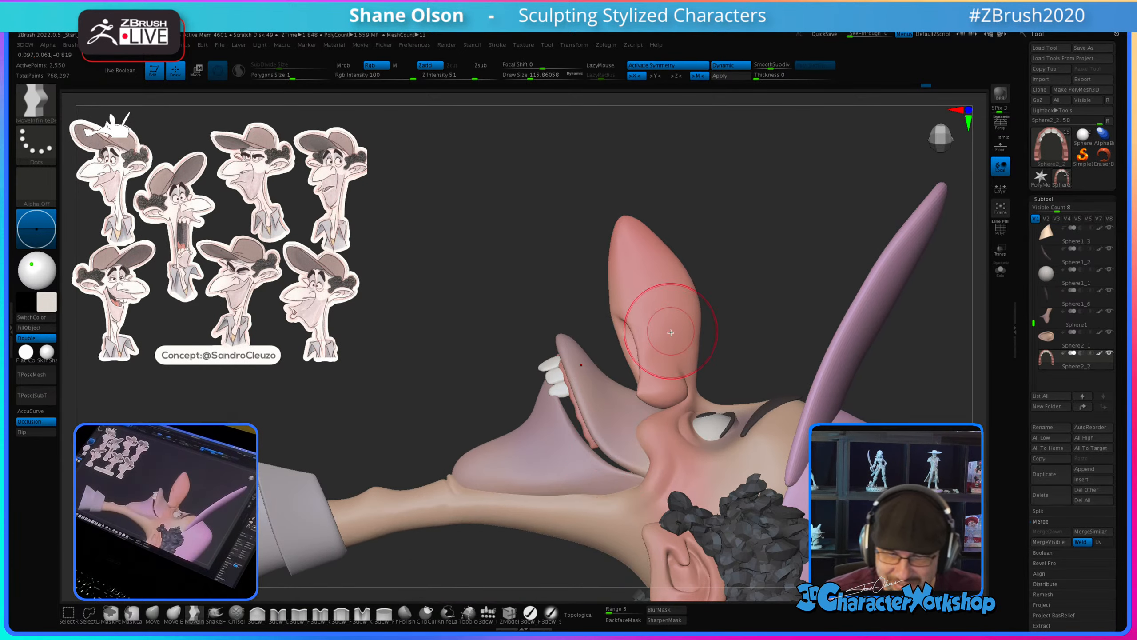
{"action": "left_click_drag", "start_coordinate": [770, 315], "coordinate": [578, 308]}
{"action": "mouse_move", "coordinate": [466, 275]}
{"action": "left_mouse_down"}
{"action": "mouse_move", "coordinate": [468, 338]}
{"action": "mouse_move", "coordinate": [601, 419]}
{"action": "left_mouse_up"}
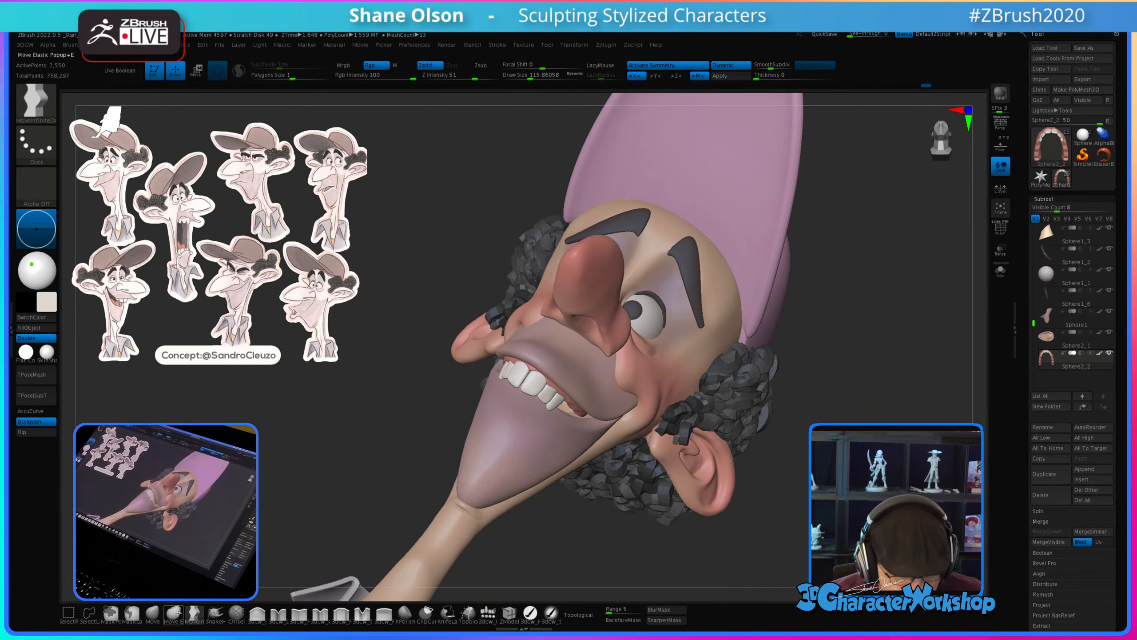
Step: Plump up the canine with the Inflate brush in Topological mode, and reduce the draw size to about 80
{"action": "left_click", "coordinate": [447, 612]}
{"action": "left_click", "coordinate": [582, 615]}
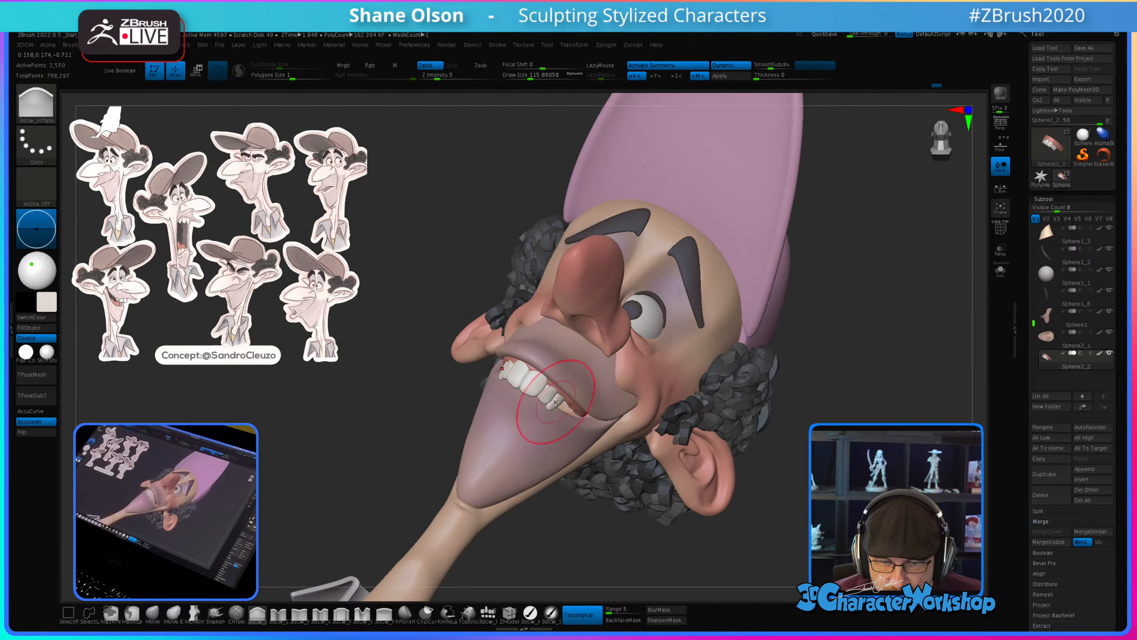
{"action": "mouse_move", "coordinate": [788, 398]}
{"action": "left_mouse_down"}
{"action": "mouse_move", "coordinate": [823, 376]}
{"action": "mouse_move", "coordinate": [717, 380]}
{"action": "left_mouse_up"}
{"action": "mouse_move", "coordinate": [537, 396]}
{"action": "left_mouse_down", "text": "ctrl+shift"}
{"action": "mouse_move", "coordinate": [578, 419]}
{"action": "mouse_move", "coordinate": [565, 406]}
{"action": "left_mouse_up", "text": "ctrl+shift"}
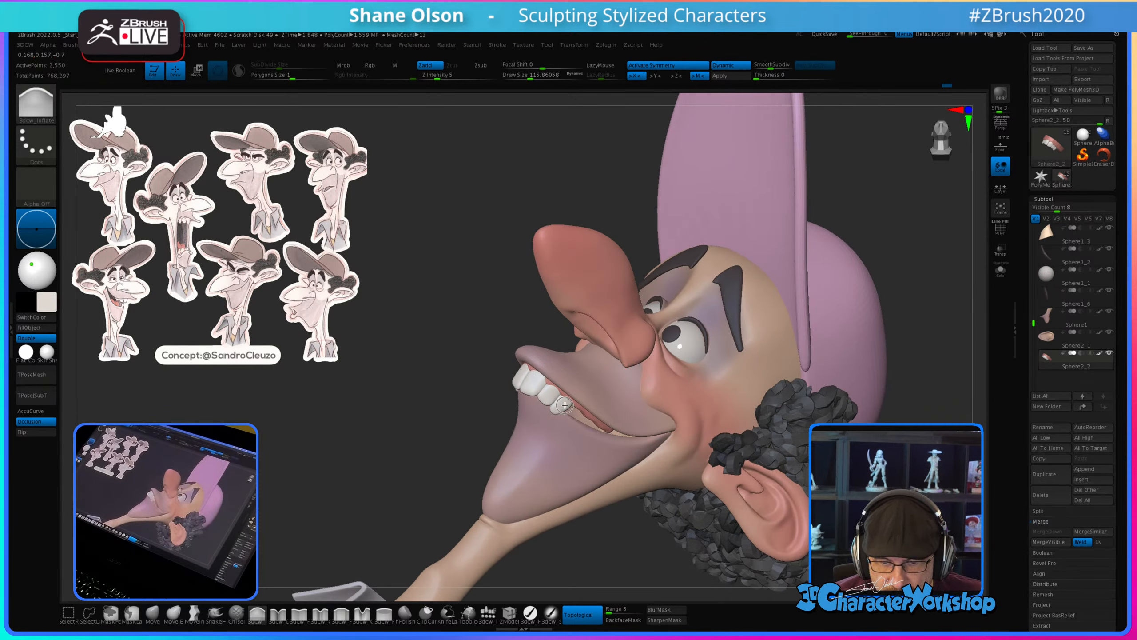
{"action": "mouse_move", "coordinate": [429, 325]}
{"action": "left_mouse_down"}
{"action": "mouse_move", "coordinate": [419, 317]}
{"action": "mouse_move", "coordinate": [464, 386]}
{"action": "mouse_move", "coordinate": [765, 395]}
{"action": "left_mouse_up"}
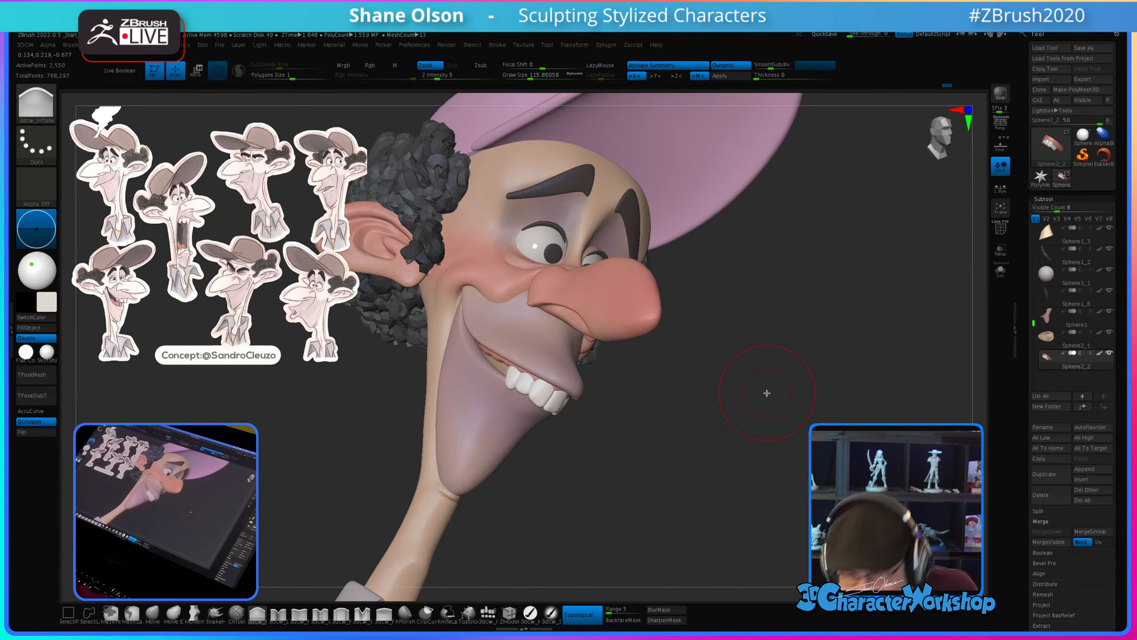
{"action": "mouse_move", "coordinate": [670, 460]}
{"action": "left_mouse_down"}
{"action": "mouse_move", "coordinate": [571, 506]}
{"action": "mouse_move", "coordinate": [537, 506]}
{"action": "left_mouse_up"}
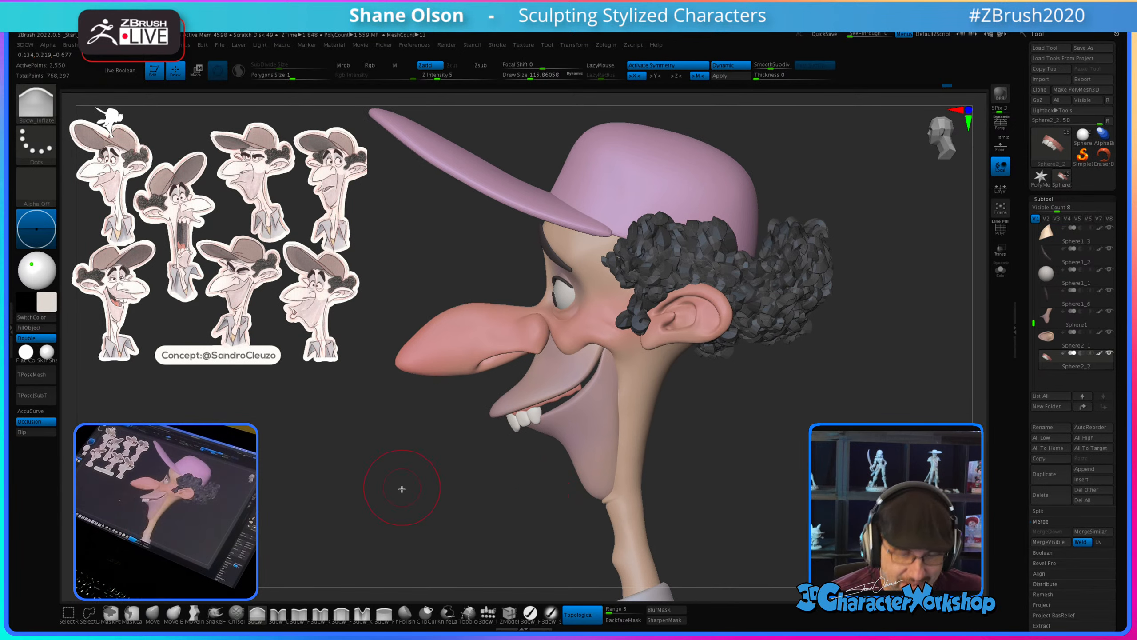
{"action": "key", "text": "s"}
{"action": "left_click_drag", "start_coordinate": [402, 489], "coordinate": [398, 489]}
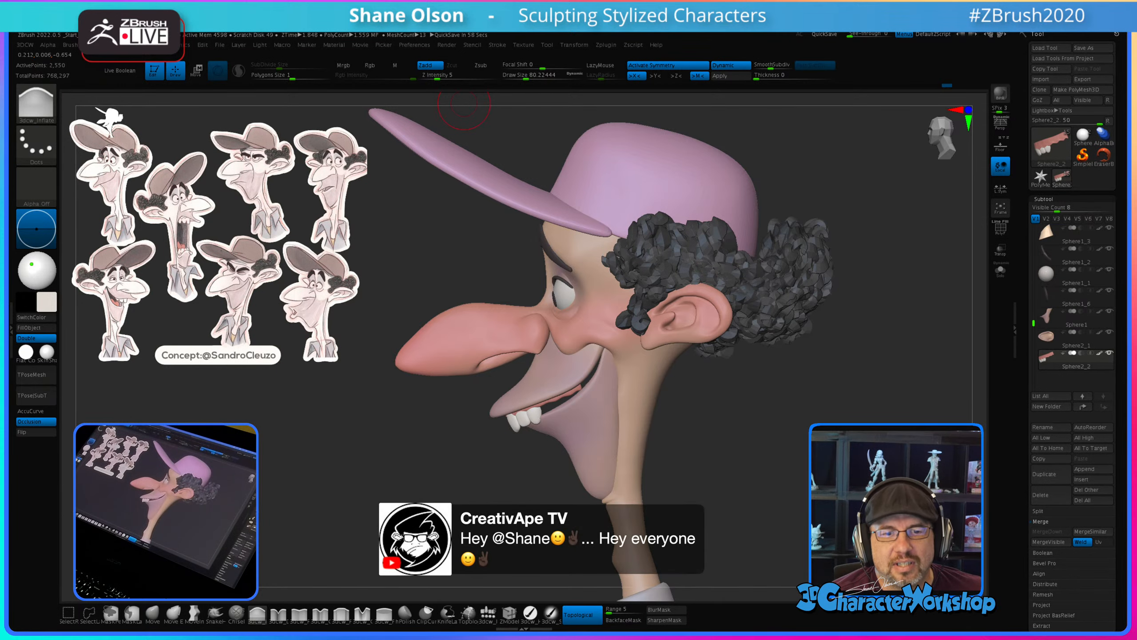
Step: Show the wireframe, mask everything except the canine and duplicate it backward along the gum with the gizmo
{"action": "left_click_drag", "start_coordinate": [826, 444], "coordinate": [826, 497], "text": "alt"}
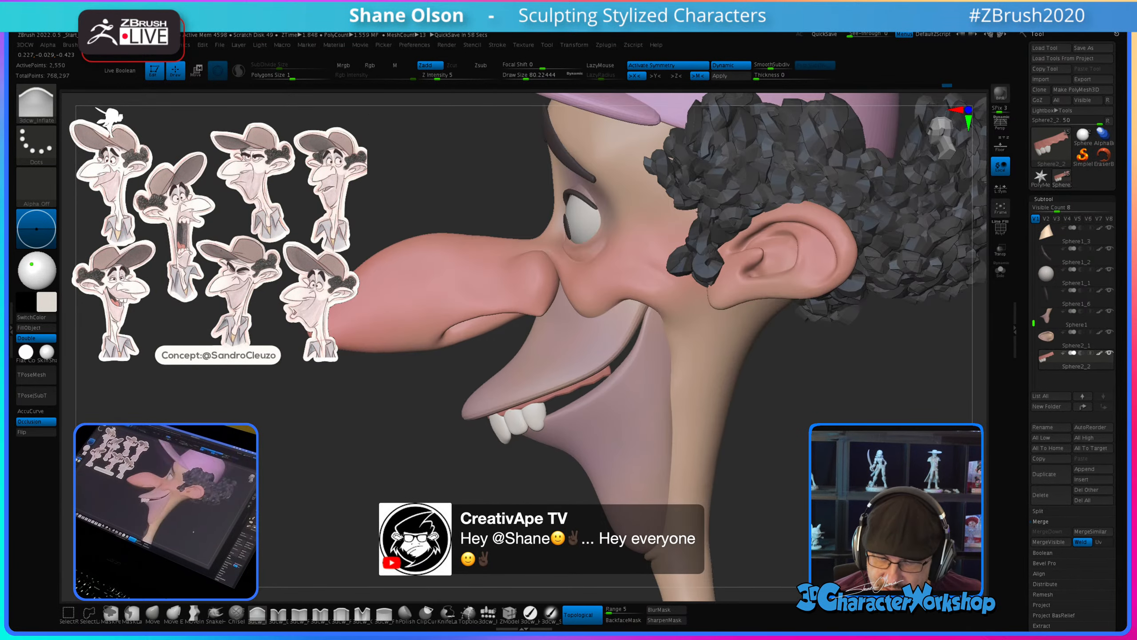
{"action": "key", "text": "w"}
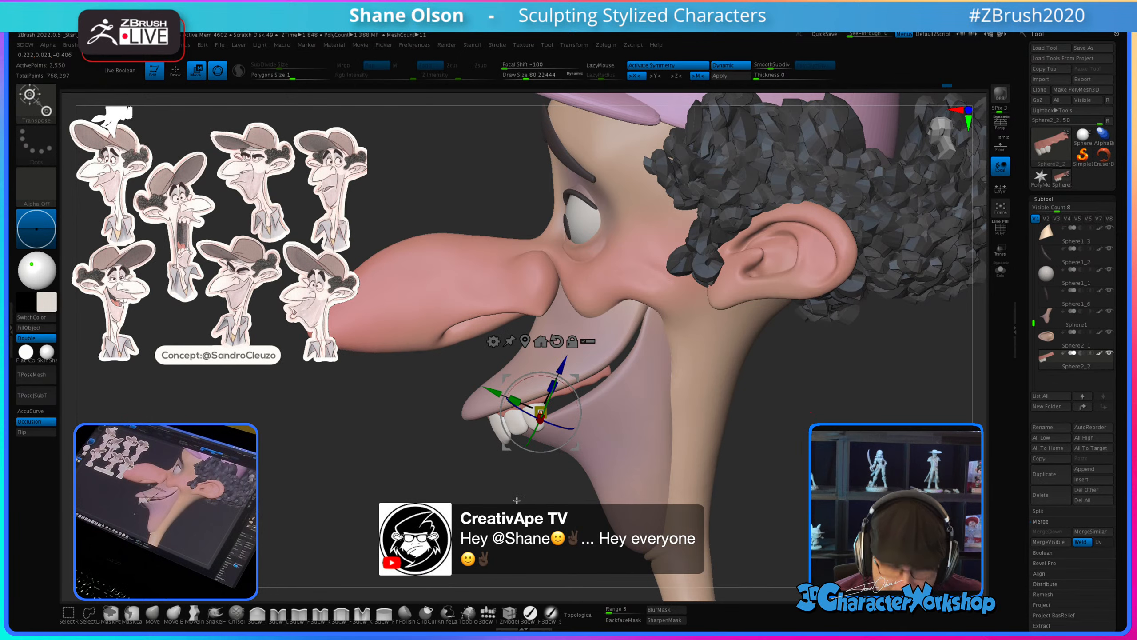
{"action": "key", "text": "shift+f"}
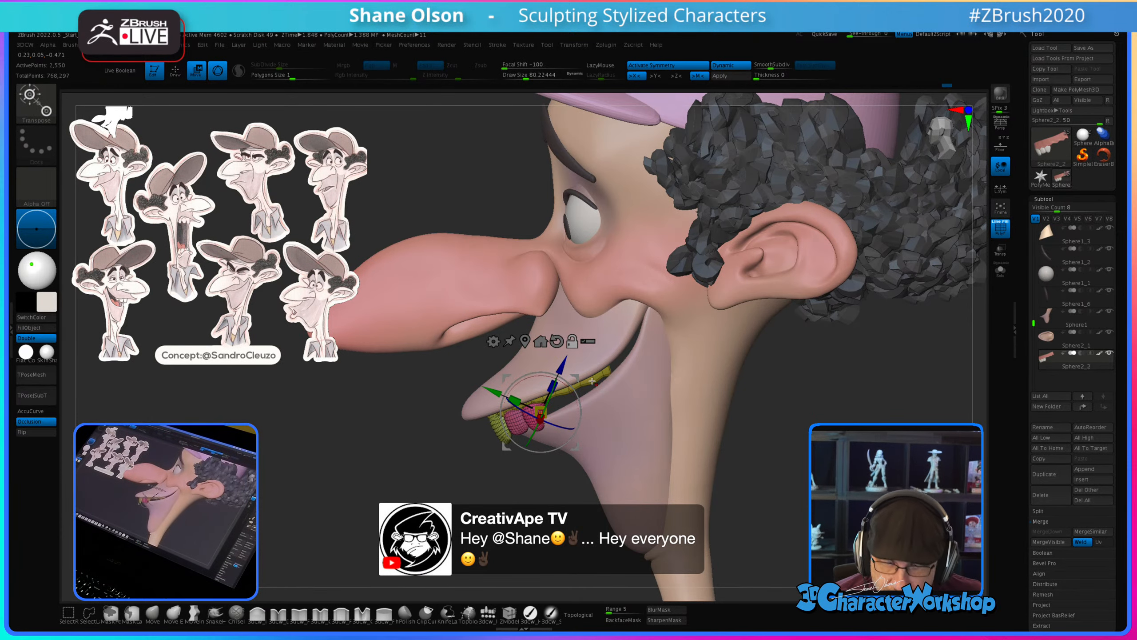
{"action": "left_click", "coordinate": [535, 417], "text": "ctrl"}
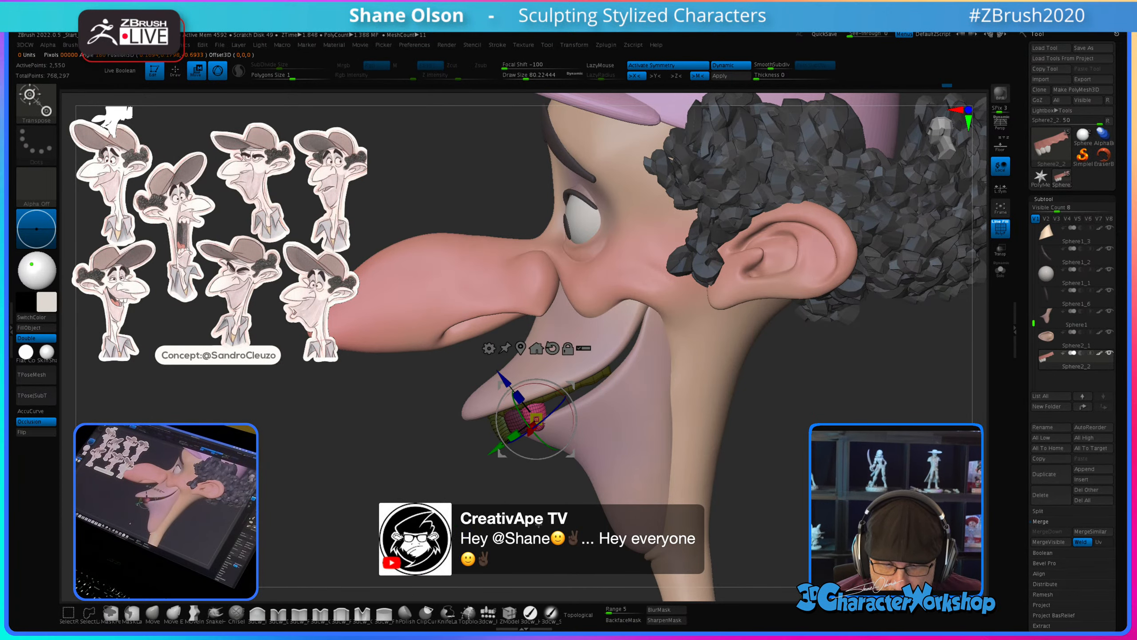
{"action": "left_click_drag", "start_coordinate": [538, 524], "coordinate": [551, 553], "text": "alt"}
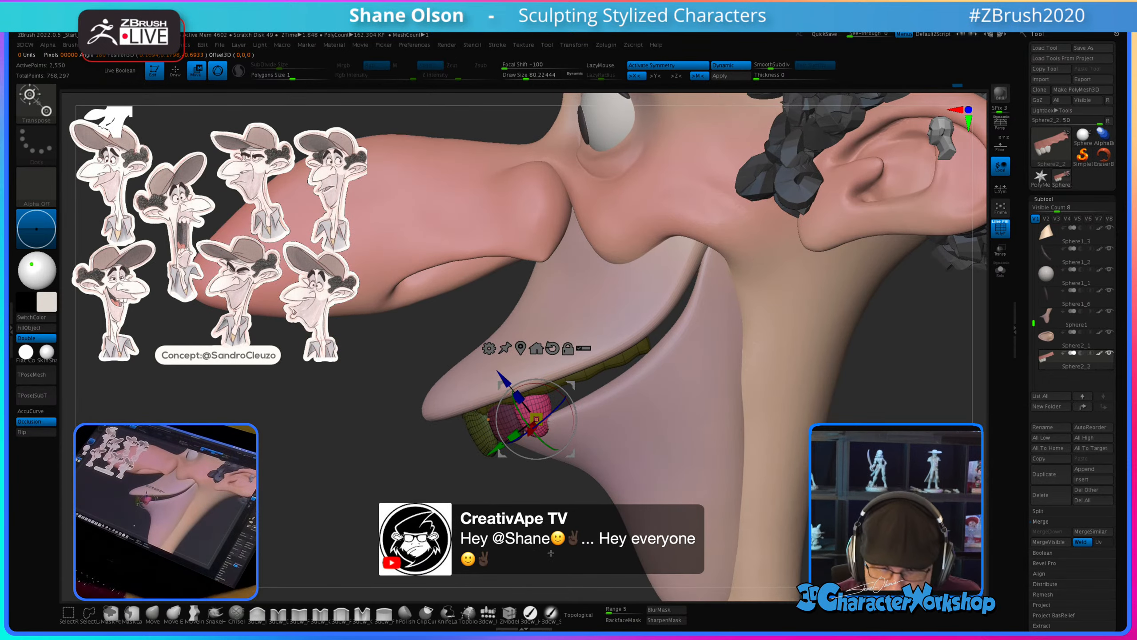
{"action": "left_click_drag", "start_coordinate": [573, 386], "coordinate": [608, 375], "text": "ctrl"}
{"action": "left_click_drag", "start_coordinate": [676, 470], "coordinate": [900, 389]}
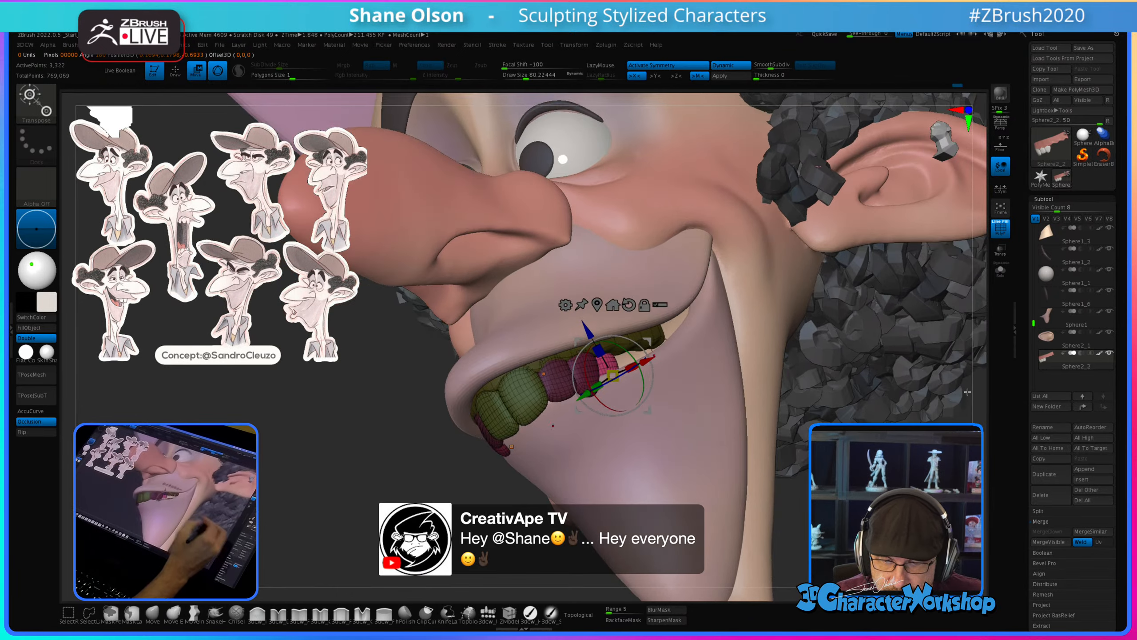
Step: Isolate the gum and teeth, set the duplicated tooth onto the gum behind the canine from below, and clear the mask
{"action": "left_click", "coordinate": [998, 279]}
{"action": "left_click_drag", "start_coordinate": [784, 495], "coordinate": [595, 286]}
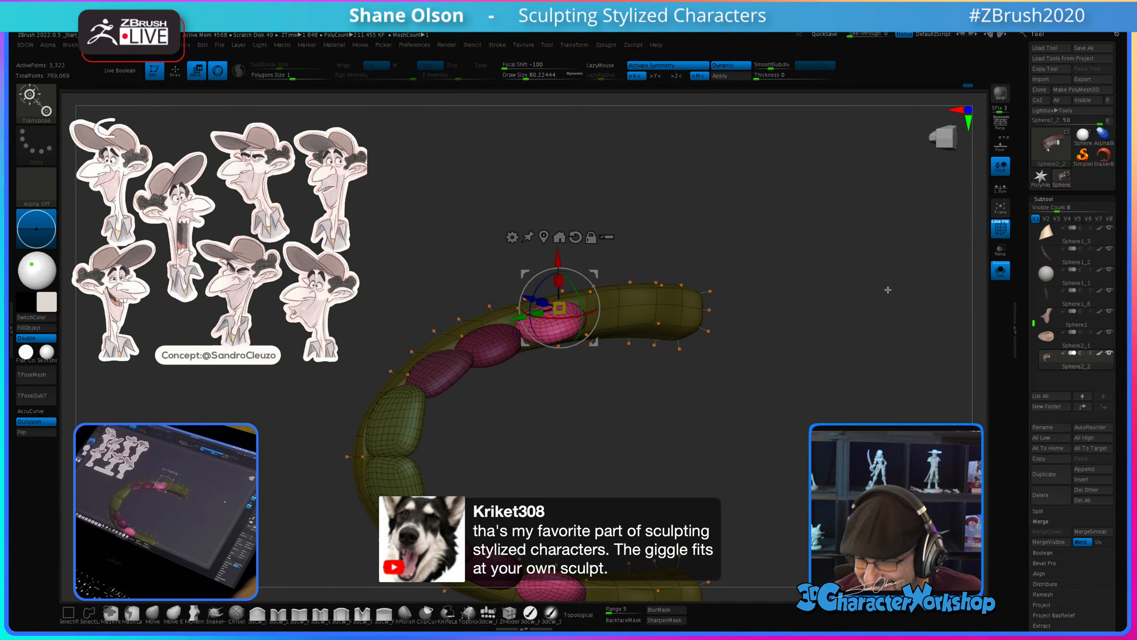
{"action": "left_click_drag", "start_coordinate": [648, 462], "coordinate": [649, 455]}
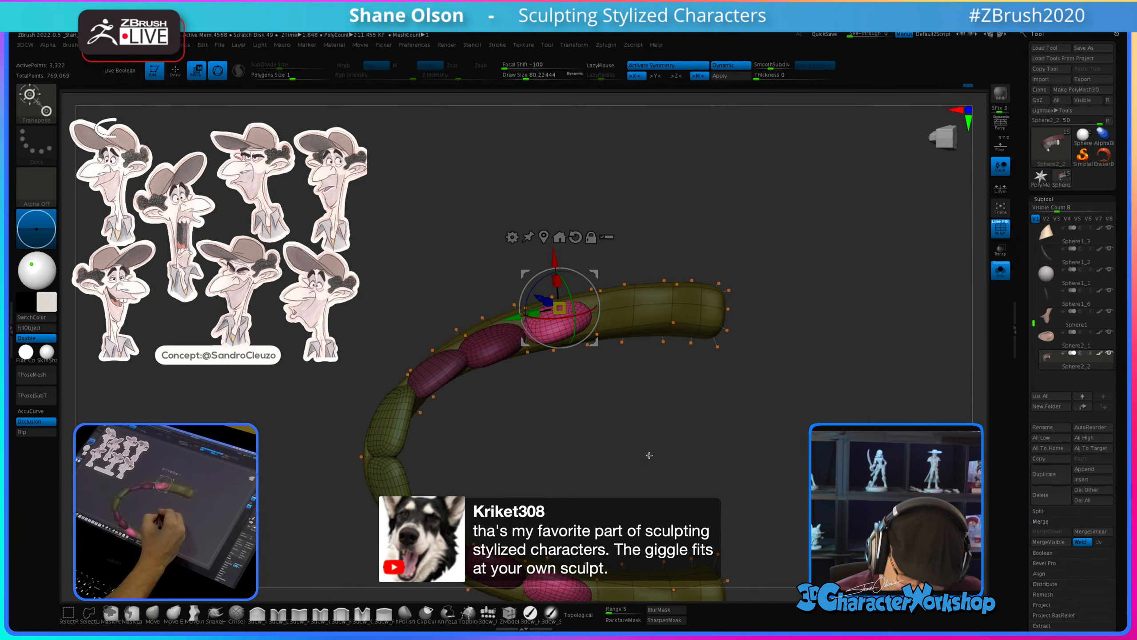
{"action": "left_click_drag", "start_coordinate": [595, 274], "coordinate": [592, 284]}
{"action": "left_click", "coordinate": [651, 430], "text": "ctrl"}
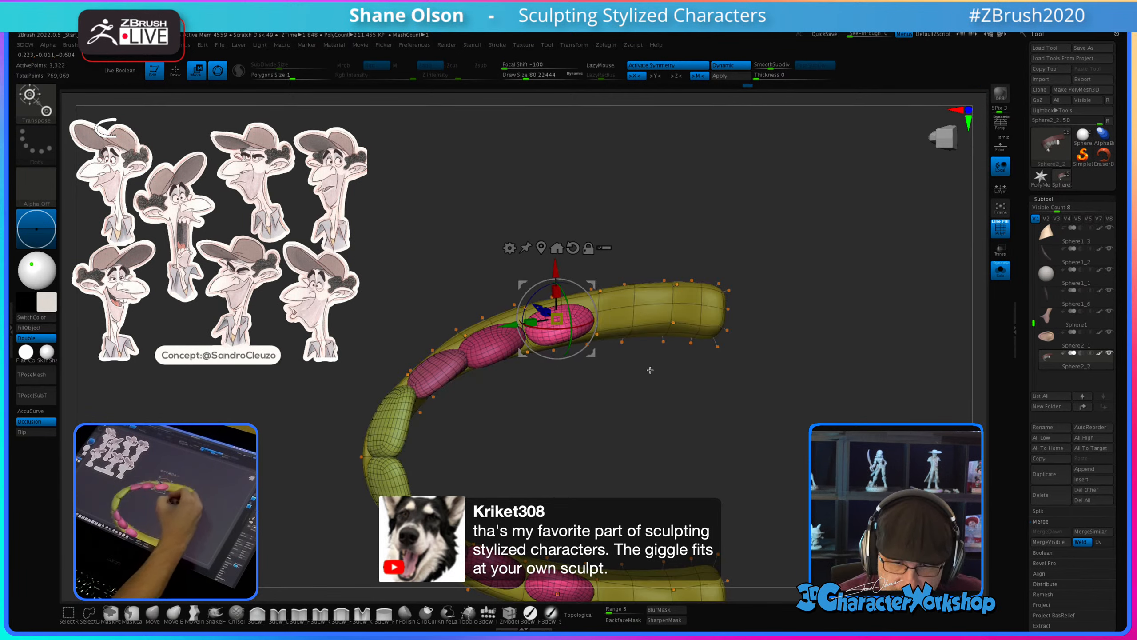
Step: Reposition the gizmo on the new rear tooth and mask the gum and all other teeth
{"action": "left_click_drag", "start_coordinate": [649, 371], "coordinate": [626, 371], "text": "alt"}
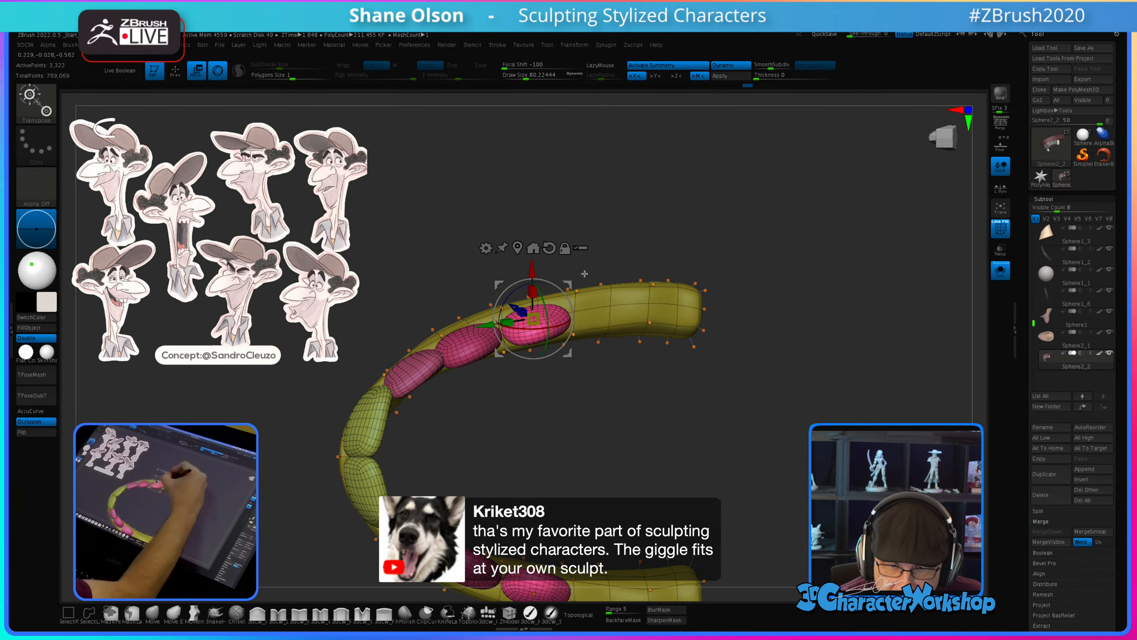
{"action": "left_click_drag", "start_coordinate": [532, 291], "coordinate": [533, 291]}
{"action": "left_click", "coordinate": [518, 248]}
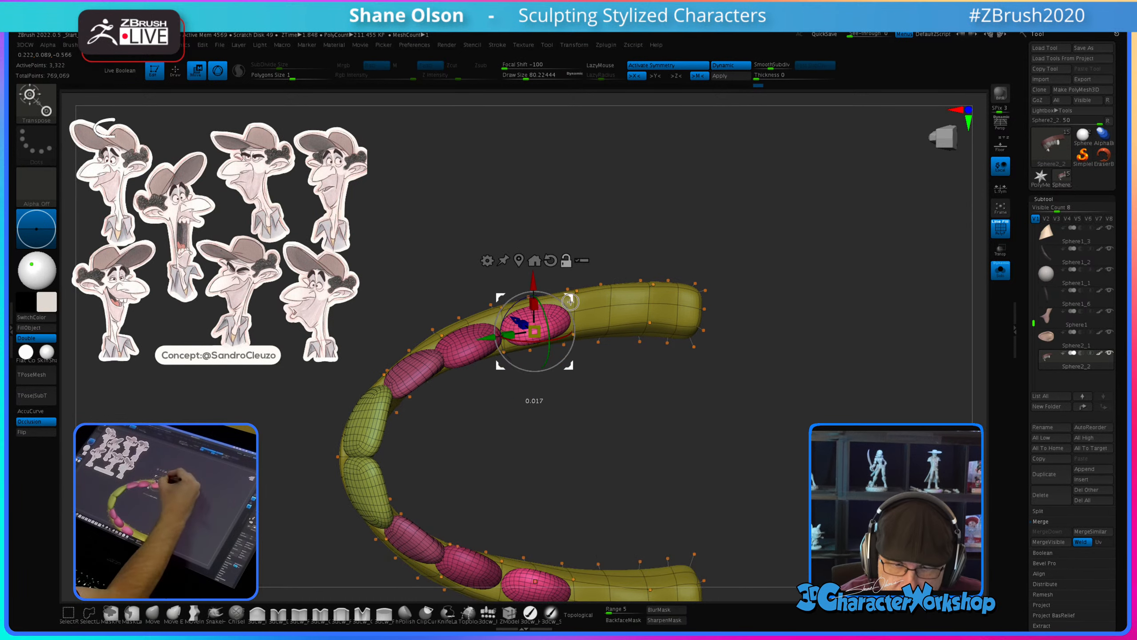
{"action": "left_click", "coordinate": [557, 319], "text": "ctrl"}
{"action": "mouse_move", "coordinate": [617, 388]}
{"action": "left_mouse_down"}
{"action": "mouse_move", "coordinate": [604, 384]}
{"action": "mouse_move", "coordinate": [617, 407]}
{"action": "mouse_move", "coordinate": [629, 383]}
{"action": "left_mouse_up"}
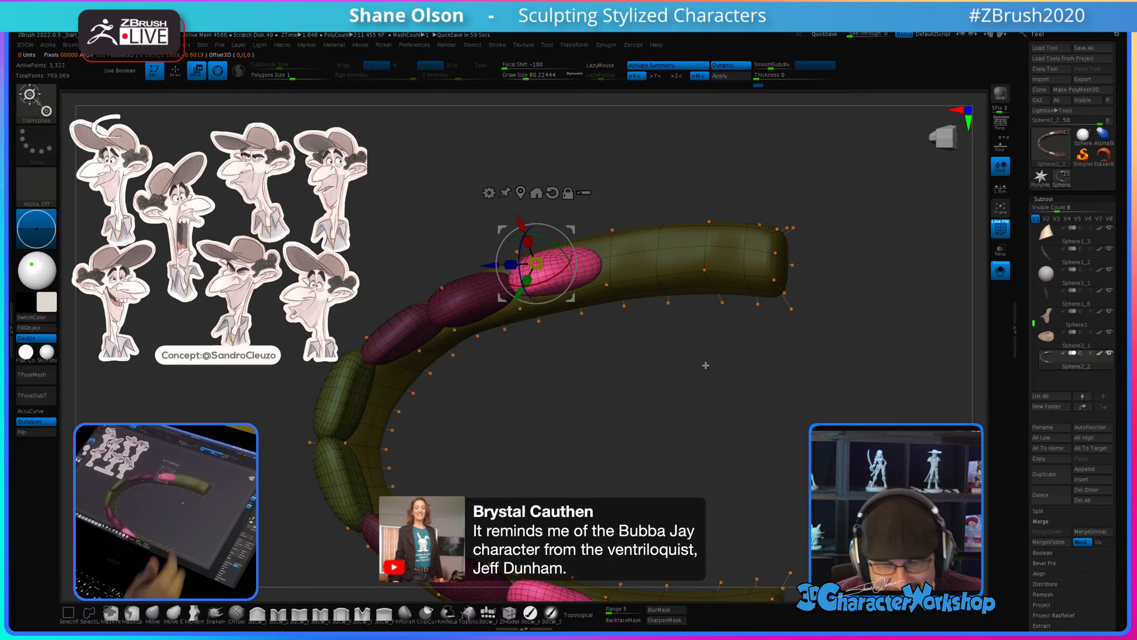
Step: Reorient the gizmo on the rear tooth, turn on Local Symmetry and scale the tooth thicker across the gum
{"action": "left_click", "coordinate": [552, 193], "text": "alt"}
{"action": "left_click_drag", "start_coordinate": [572, 246], "coordinate": [583, 232], "text": "alt"}
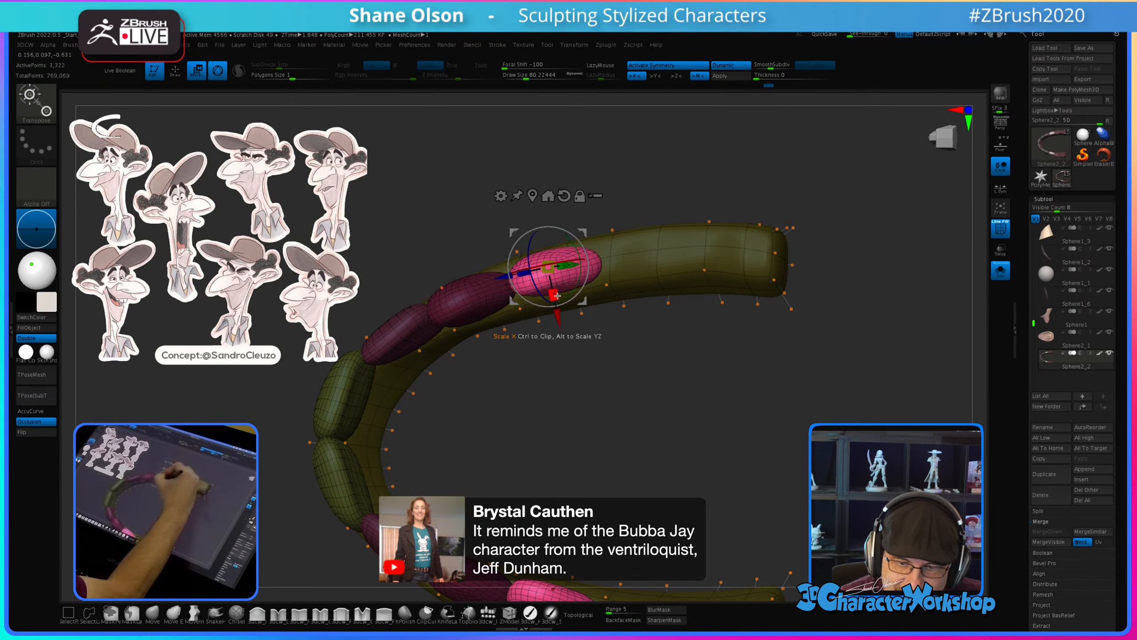
{"action": "left_click_drag", "start_coordinate": [557, 296], "coordinate": [560, 307]}
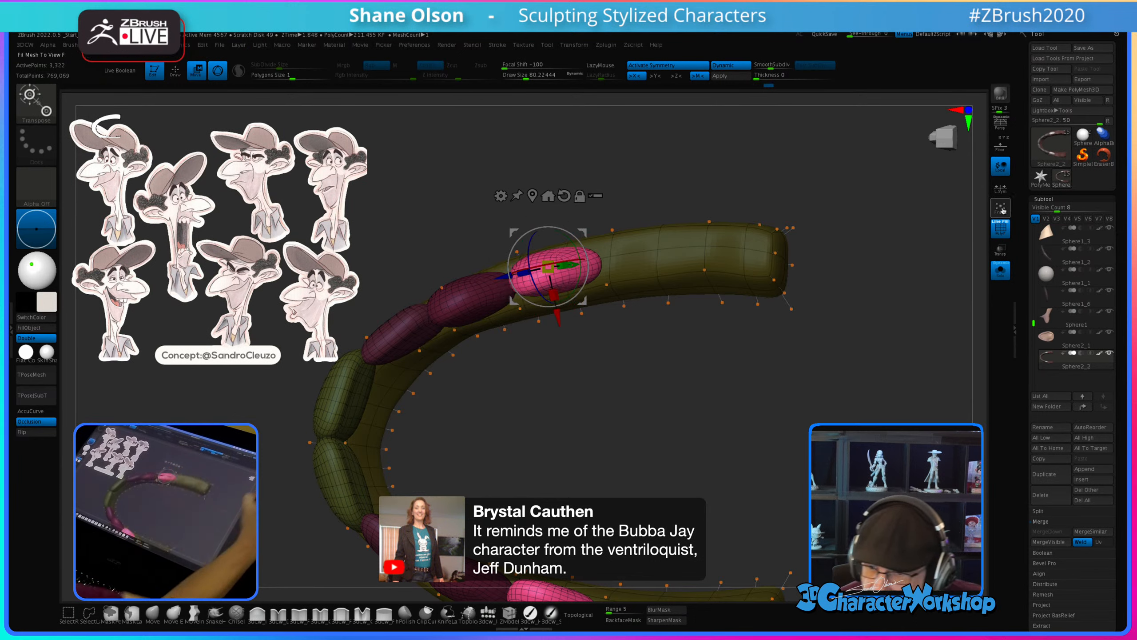
{"action": "left_click", "coordinate": [1002, 192]}
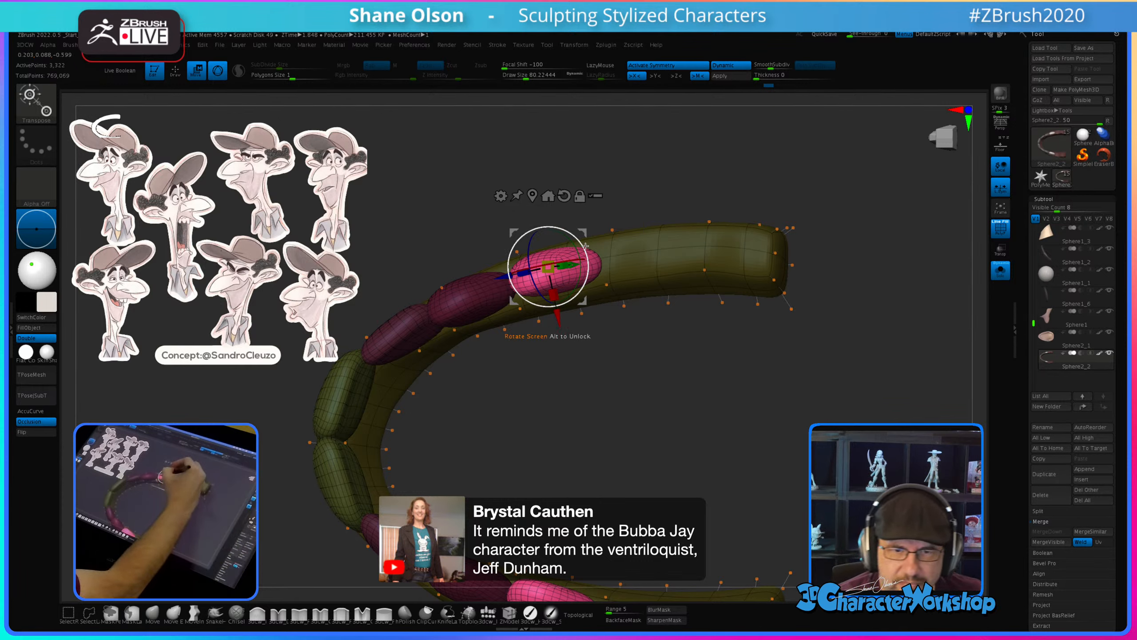
{"action": "left_click_drag", "start_coordinate": [555, 289], "coordinate": [560, 322]}
{"action": "left_click_drag", "start_coordinate": [584, 233], "coordinate": [582, 237]}
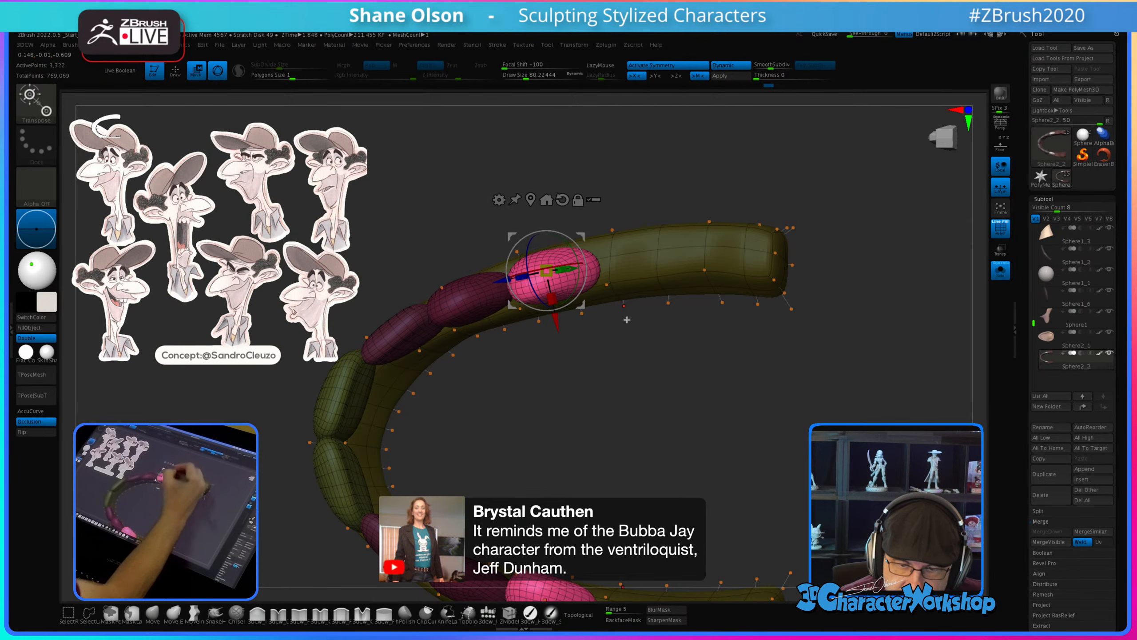
{"action": "left_click_drag", "start_coordinate": [627, 319], "coordinate": [632, 283]}
{"action": "left_click_drag", "start_coordinate": [581, 236], "coordinate": [622, 332], "text": "alt"}
{"action": "left_click_drag", "start_coordinate": [644, 235], "coordinate": [629, 285]}
{"action": "left_click_drag", "start_coordinate": [612, 445], "coordinate": [616, 417]}
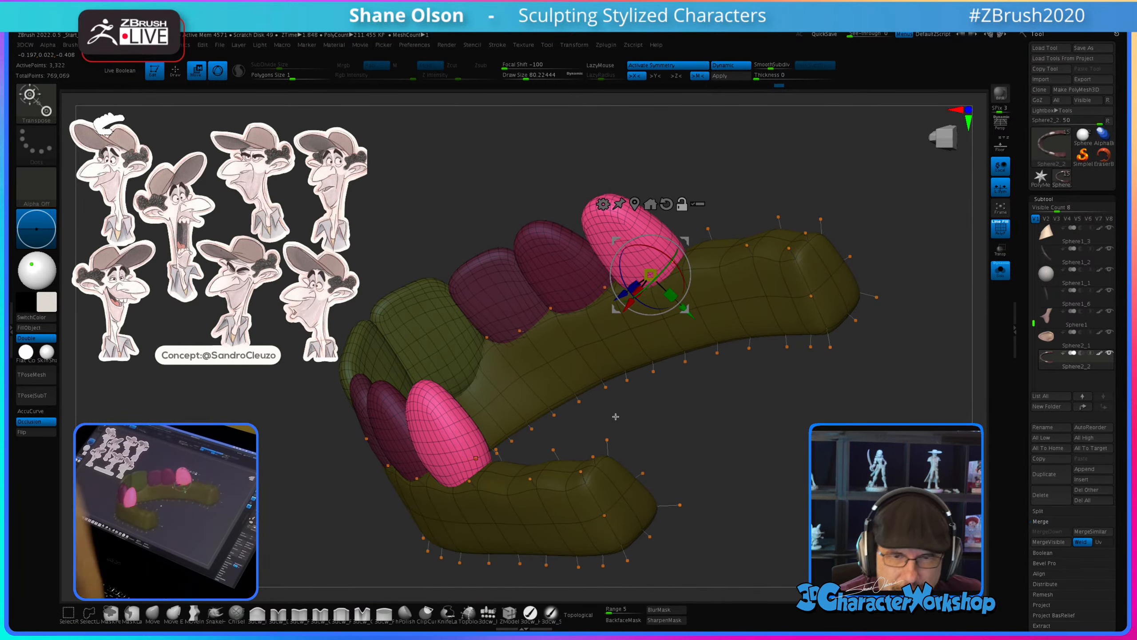
{"action": "left_click_drag", "start_coordinate": [714, 399], "coordinate": [632, 403]}
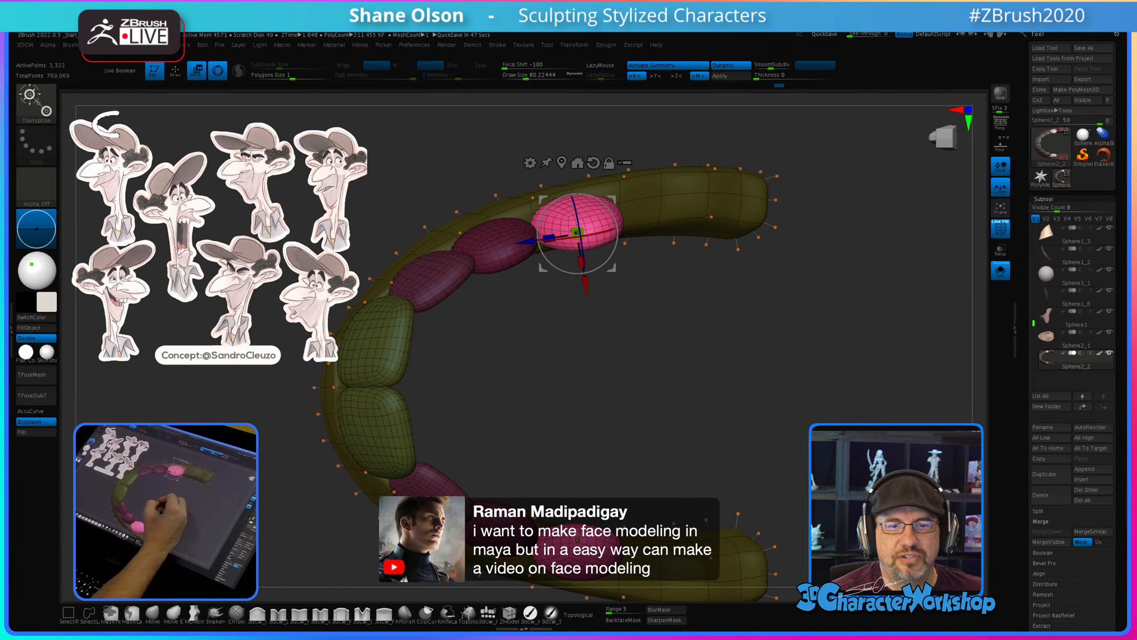
Step: Broaden the rear tooth into a molar shape with the Move brush at draw size about 31
{"action": "mouse_move", "coordinate": [646, 359]}
{"action": "left_mouse_down"}
{"action": "mouse_move", "coordinate": [622, 376]}
{"action": "mouse_move", "coordinate": [632, 470]}
{"action": "mouse_move", "coordinate": [609, 467]}
{"action": "mouse_move", "coordinate": [631, 497]}
{"action": "mouse_move", "coordinate": [612, 553]}
{"action": "left_mouse_up"}
{"action": "left_click", "coordinate": [153, 613]}
{"action": "key", "text": "s"}
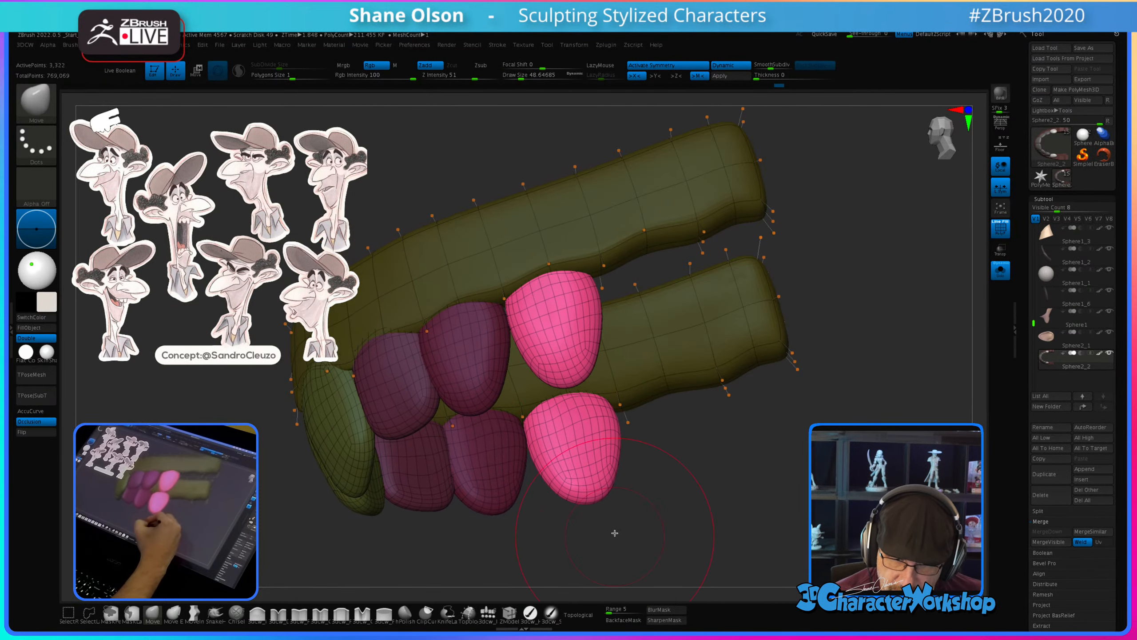
{"action": "key", "text": "s"}
{"action": "mouse_move", "coordinate": [569, 379]}
{"action": "left_mouse_down"}
{"action": "mouse_move", "coordinate": [560, 362]}
{"action": "mouse_move", "coordinate": [540, 371]}
{"action": "mouse_move", "coordinate": [602, 348]}
{"action": "left_mouse_up"}
{"action": "right_click_drag", "start_coordinate": [602, 348], "coordinate": [571, 286]}
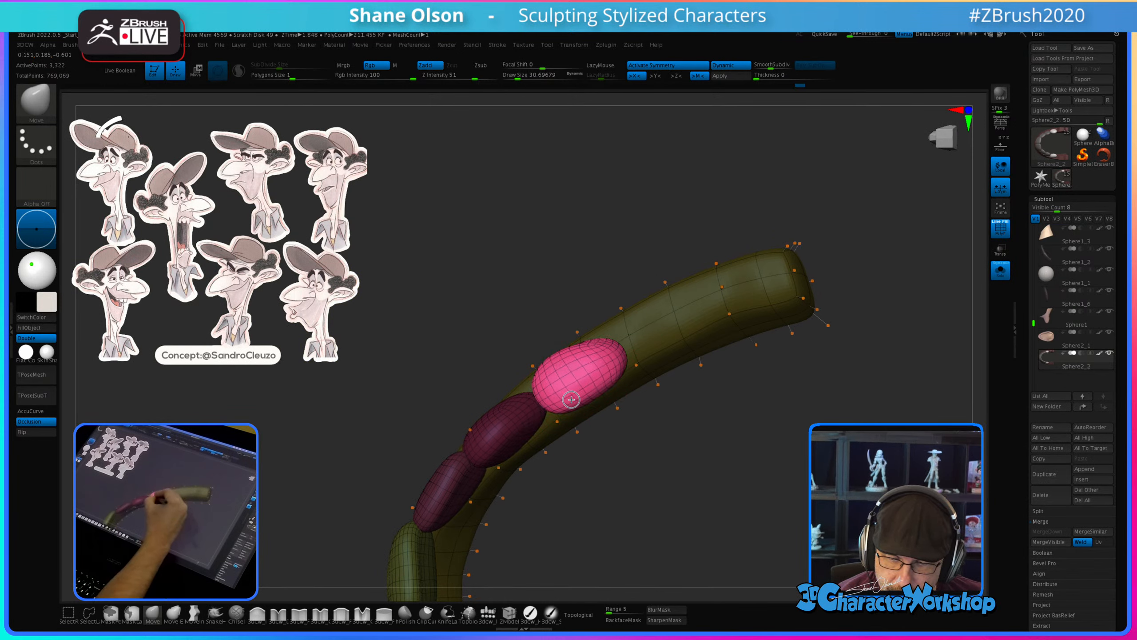
{"action": "mouse_move", "coordinate": [571, 399]}
{"action": "right_mouse_down"}
{"action": "mouse_move", "coordinate": [632, 330]}
{"action": "mouse_move", "coordinate": [596, 366]}
{"action": "mouse_move", "coordinate": [583, 298]}
{"action": "right_mouse_up"}
Step: Square off the molar's corners and dent its chewing surface with the Move brush at draw size about 22
{"action": "key", "text": "s"}
{"action": "left_click_drag", "start_coordinate": [579, 324], "coordinate": [559, 303]}
{"action": "key", "text": "s"}
{"action": "right_click_drag", "start_coordinate": [582, 296], "coordinate": [625, 262]}
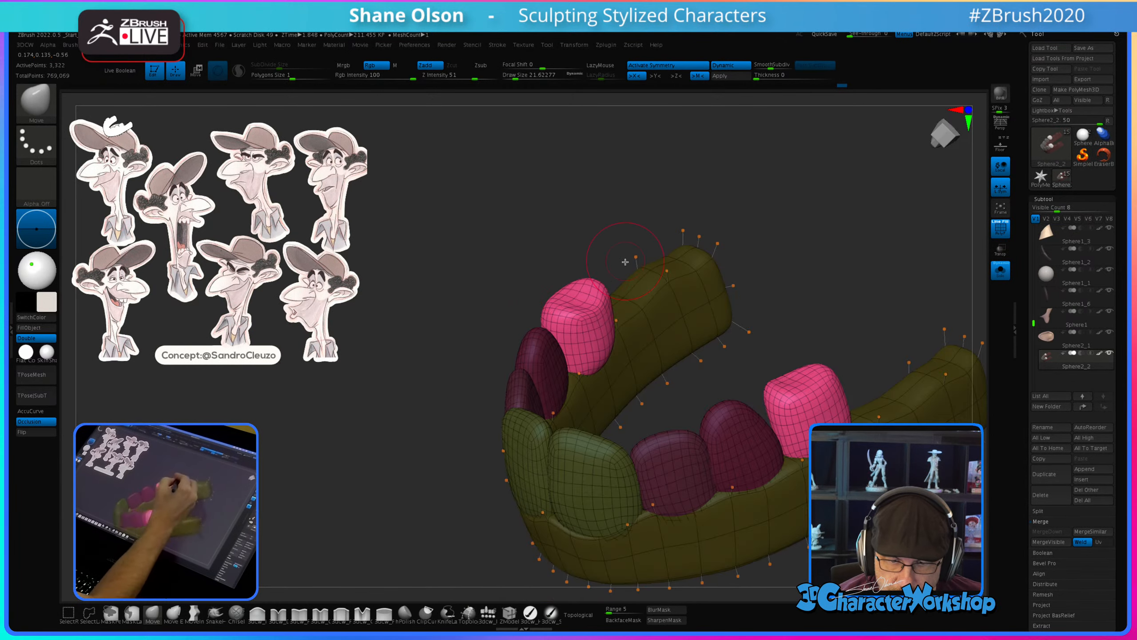
{"action": "right_click_drag", "start_coordinate": [582, 309], "coordinate": [772, 434]}
{"action": "right_click_drag", "start_coordinate": [628, 352], "coordinate": [694, 457]}
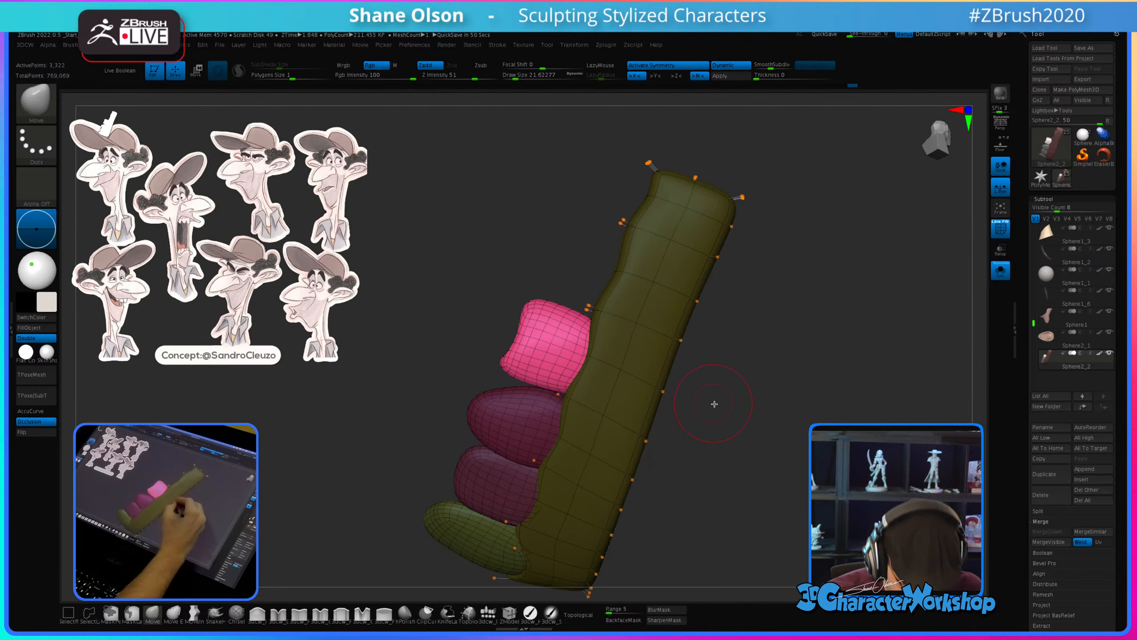
Step: Assign the rear molar its own polygroup and mask the gum and all other teeth
{"action": "left_click_drag", "start_coordinate": [724, 381], "coordinate": [685, 424]}
{"action": "left_click_drag", "start_coordinate": [704, 380], "coordinate": [693, 378], "text": "alt"}
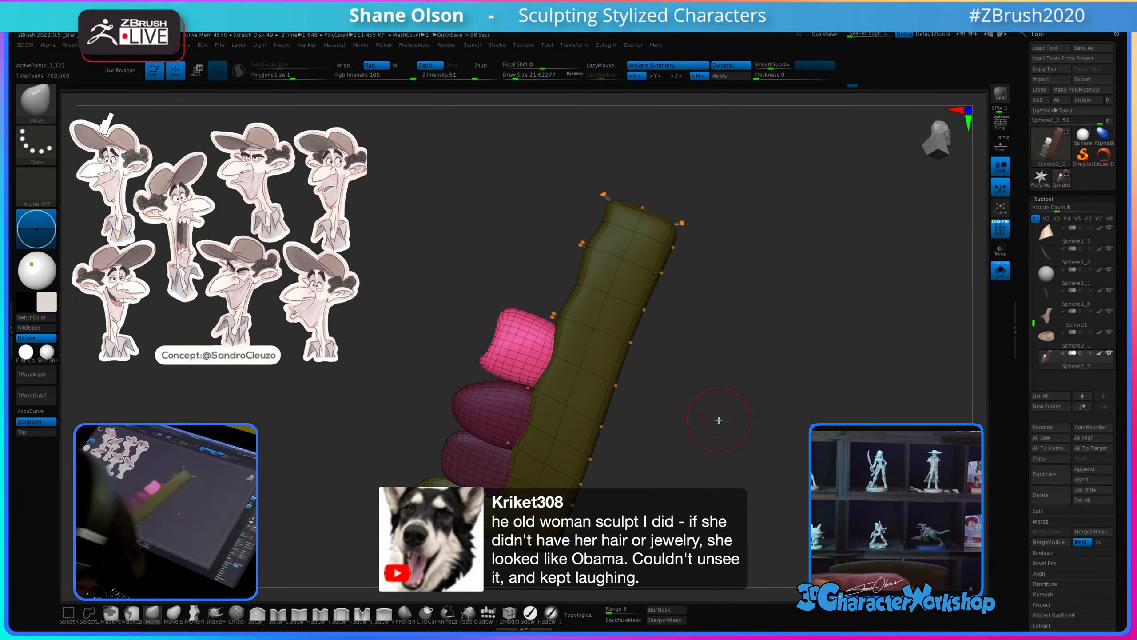
{"action": "left_click_drag", "start_coordinate": [670, 409], "coordinate": [687, 406]}
{"action": "key", "text": "w"}
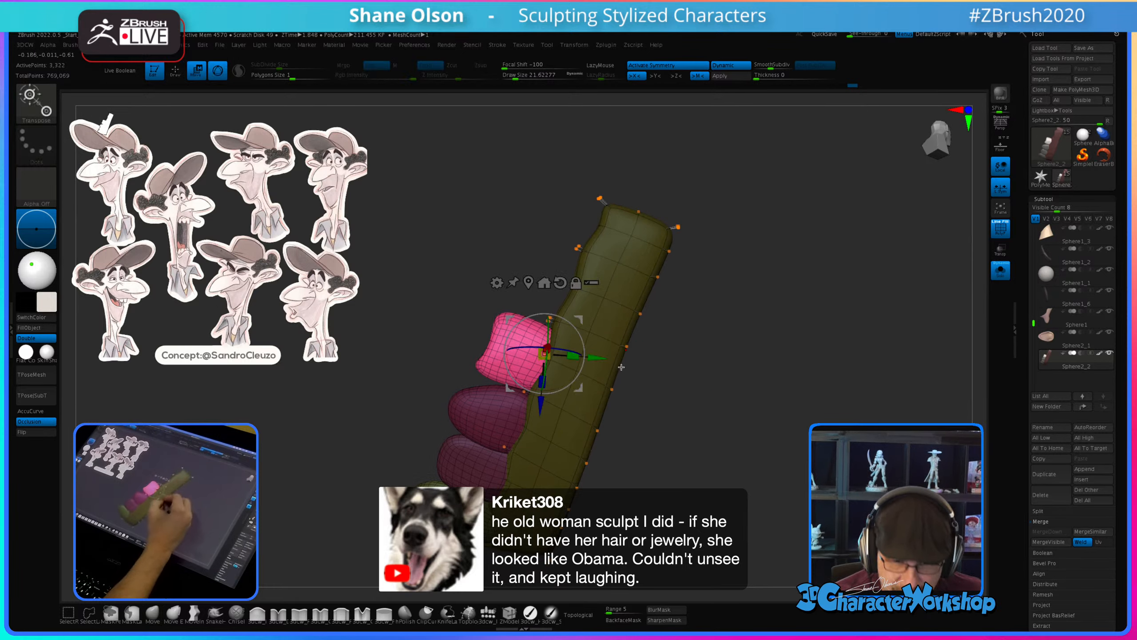
{"action": "left_click", "coordinate": [691, 411], "text": "ctrl"}
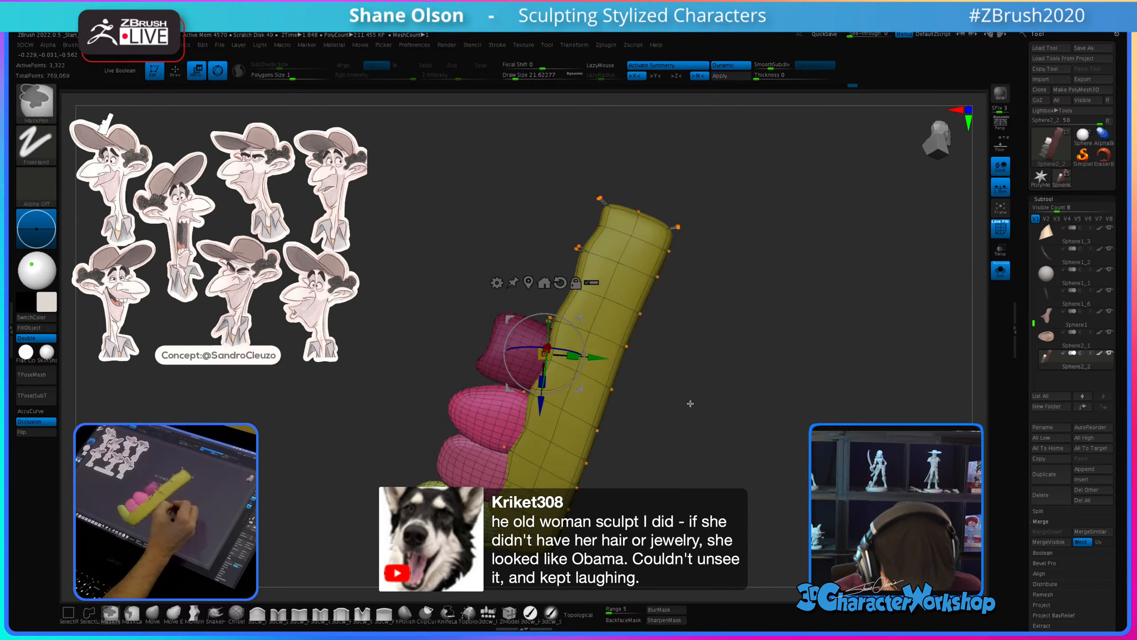
{"action": "key", "text": "ctrl+w"}
{"action": "left_click", "coordinate": [519, 345], "text": "ctrl"}
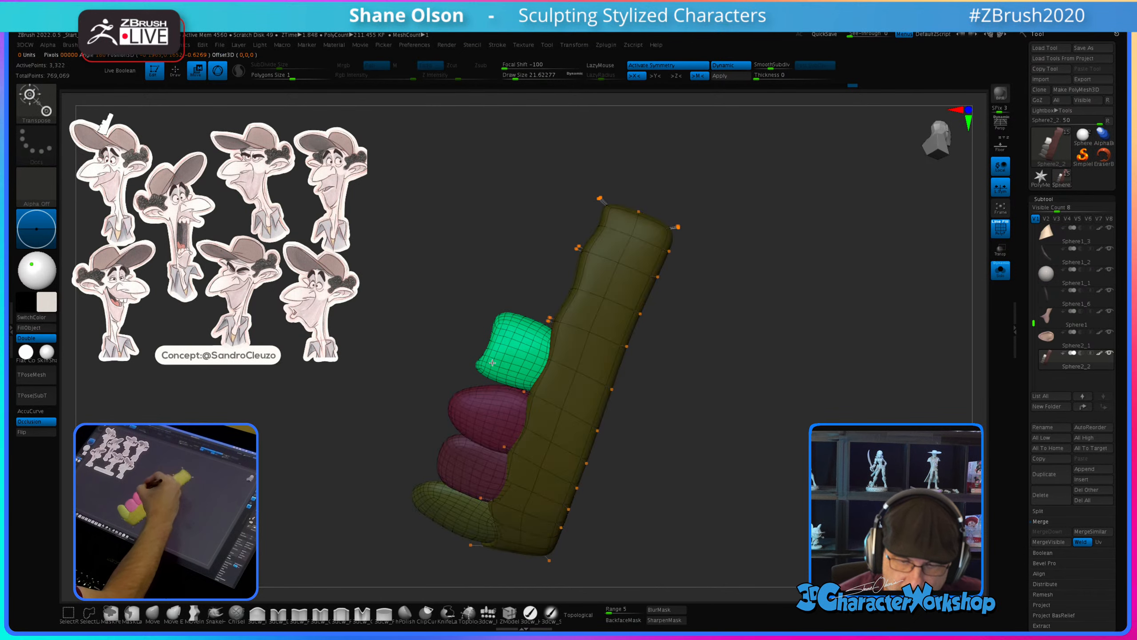
{"action": "left_click", "coordinate": [492, 362]}
Step: Duplicate the molar one place further back, fit the copy onto the gum and give it a separate polygroup
{"action": "left_click_drag", "start_coordinate": [531, 330], "coordinate": [570, 217], "text": "ctrl"}
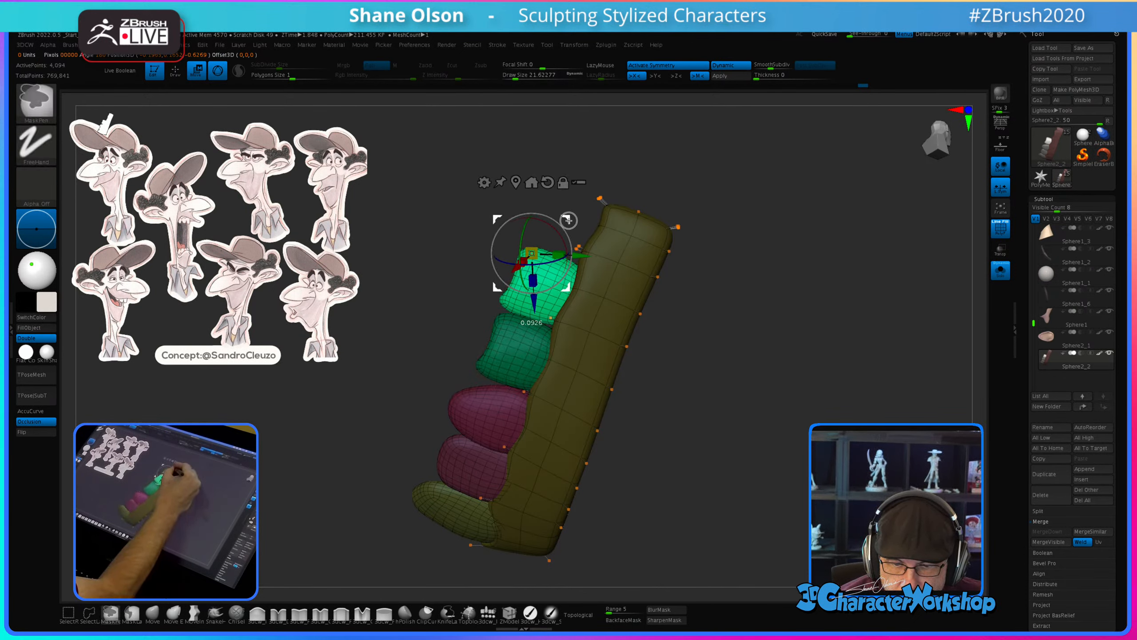
{"action": "mouse_move", "coordinate": [678, 383]}
{"action": "left_mouse_down"}
{"action": "mouse_move", "coordinate": [722, 388]}
{"action": "mouse_move", "coordinate": [672, 399]}
{"action": "mouse_move", "coordinate": [666, 414]}
{"action": "mouse_move", "coordinate": [658, 392]}
{"action": "left_mouse_up"}
{"action": "left_click_drag", "start_coordinate": [563, 236], "coordinate": [580, 236]}
{"action": "left_click", "coordinate": [679, 377], "text": "ctrl"}
{"action": "key", "text": "ctrl+w"}
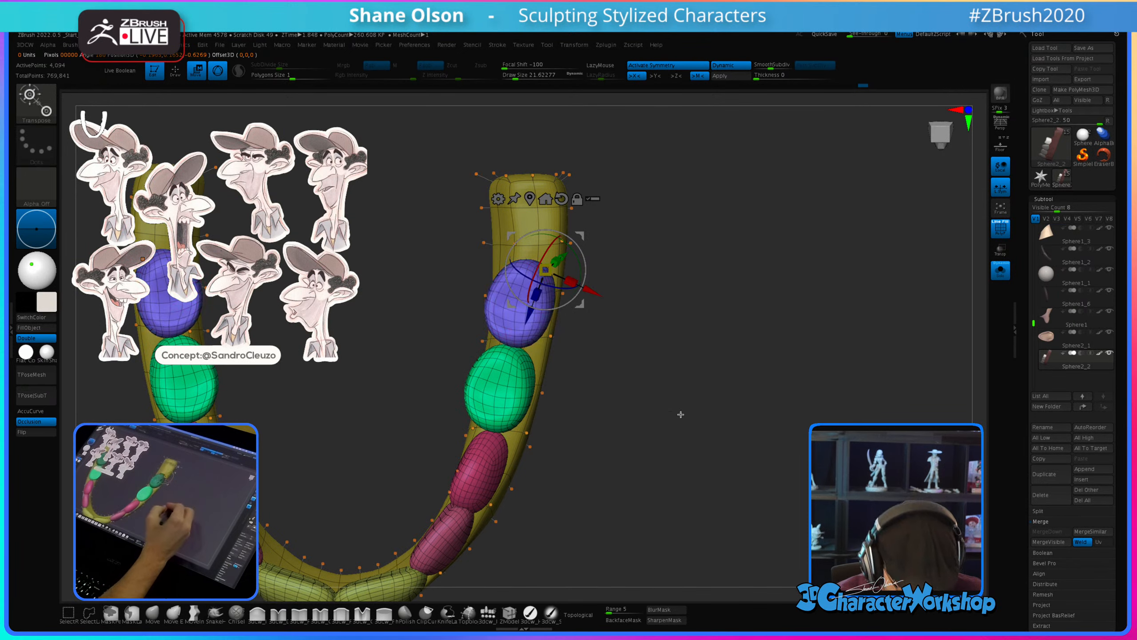
Step: Duplicate the rearmost molar again toward the back end of the gum and put this copy in its own polygroup
{"action": "mouse_move", "coordinate": [680, 414]}
{"action": "left_mouse_down"}
{"action": "mouse_move", "coordinate": [690, 456]}
{"action": "mouse_move", "coordinate": [698, 418]}
{"action": "left_mouse_up"}
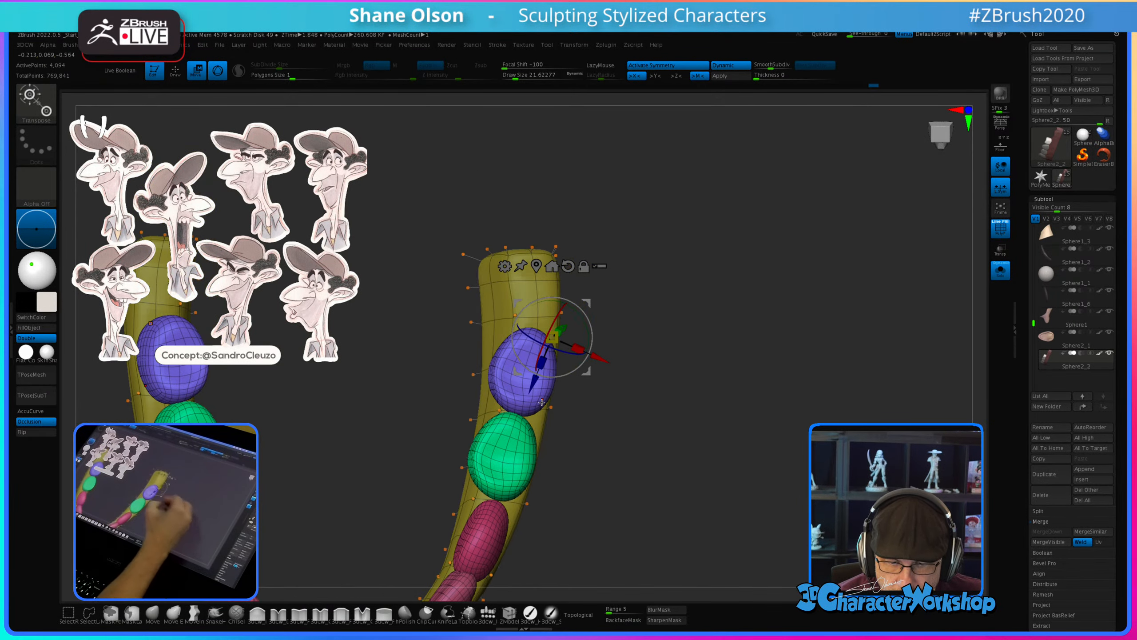
{"action": "left_click", "coordinate": [522, 376], "text": "ctrl"}
{"action": "left_click_drag", "start_coordinate": [560, 351], "coordinate": [565, 270]}
{"action": "left_click", "coordinate": [652, 400], "text": "ctrl"}
{"action": "key", "text": "ctrl+w"}
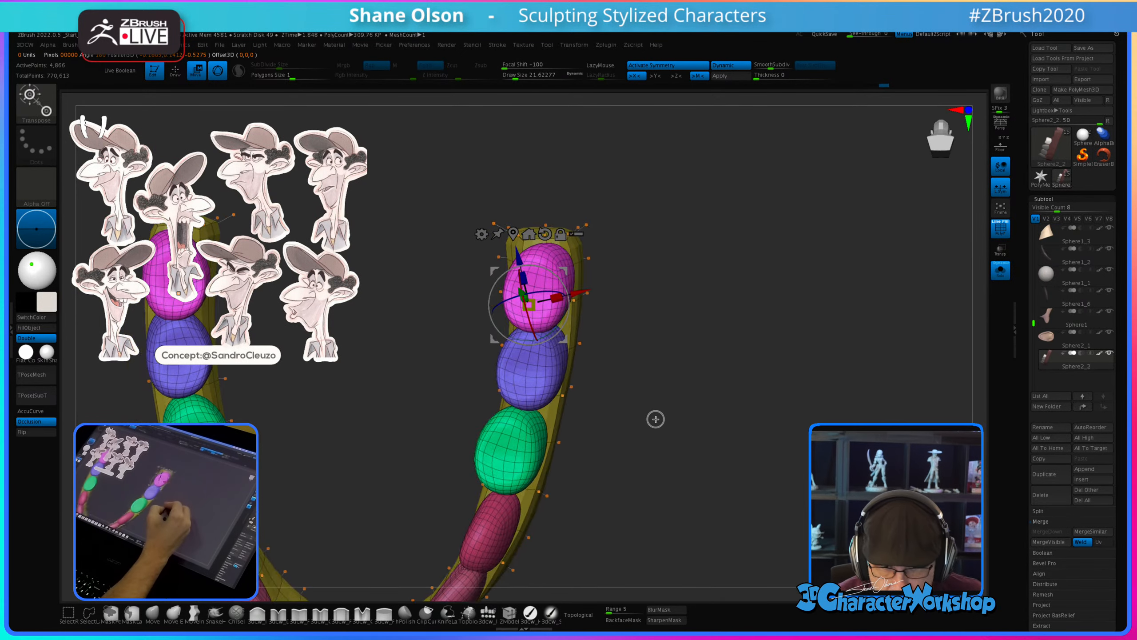
Step: Recenter the gizmo on the last molar, mask everything else, and move and rotate the tooth to follow the gum
{"action": "left_click_drag", "start_coordinate": [652, 414], "coordinate": [695, 409], "text": "alt"}
{"action": "left_click_drag", "start_coordinate": [606, 270], "coordinate": [670, 222], "text": "alt"}
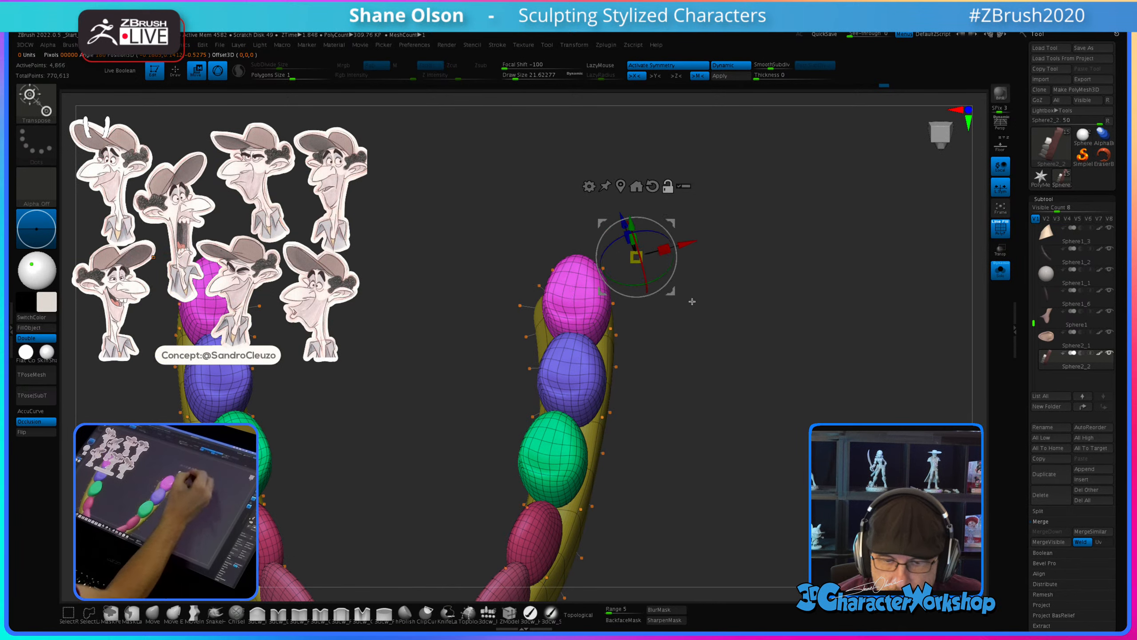
{"action": "left_click_drag", "start_coordinate": [691, 300], "coordinate": [693, 414]}
{"action": "left_click", "coordinate": [575, 293], "text": "ctrl"}
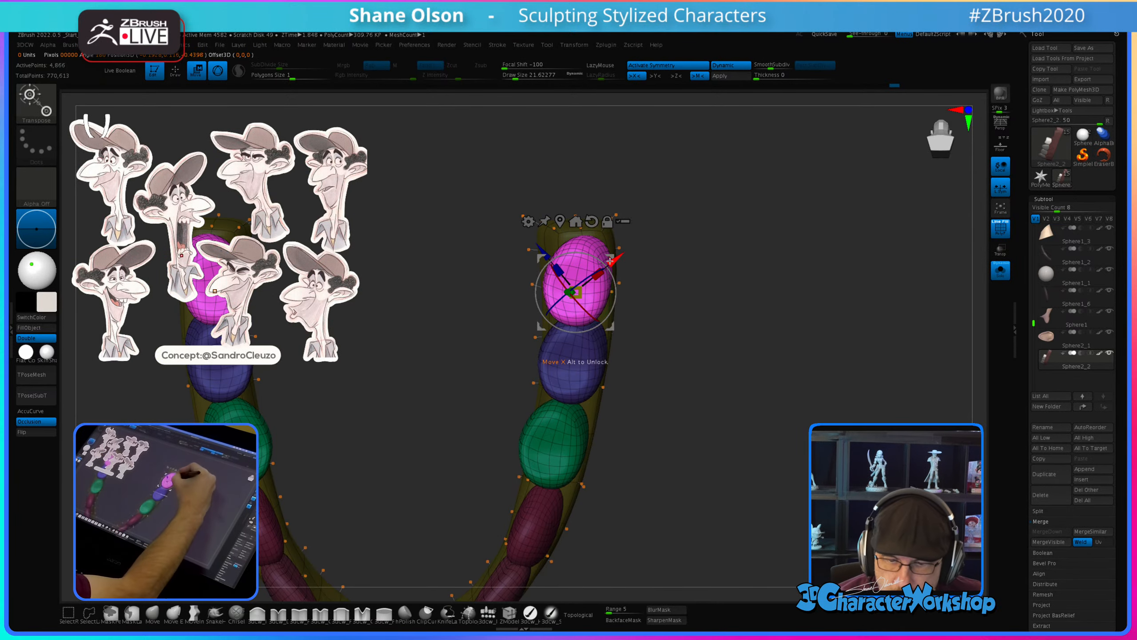
{"action": "left_click_drag", "start_coordinate": [615, 276], "coordinate": [613, 282]}
{"action": "left_click_drag", "start_coordinate": [611, 327], "coordinate": [613, 325]}
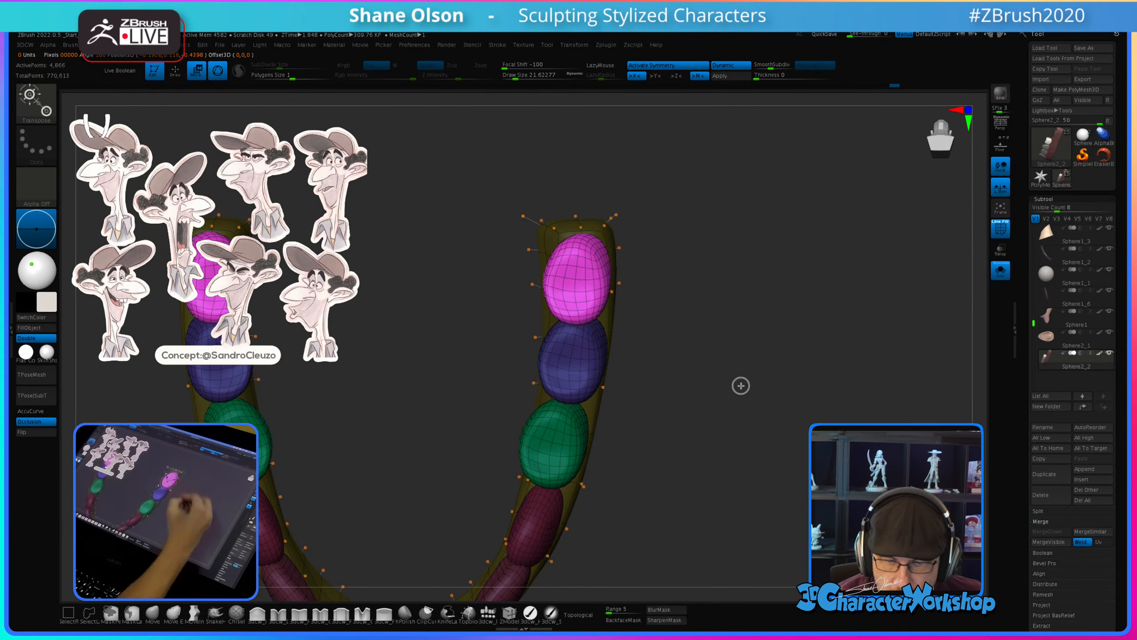
{"action": "left_click_drag", "start_coordinate": [741, 386], "coordinate": [638, 498]}
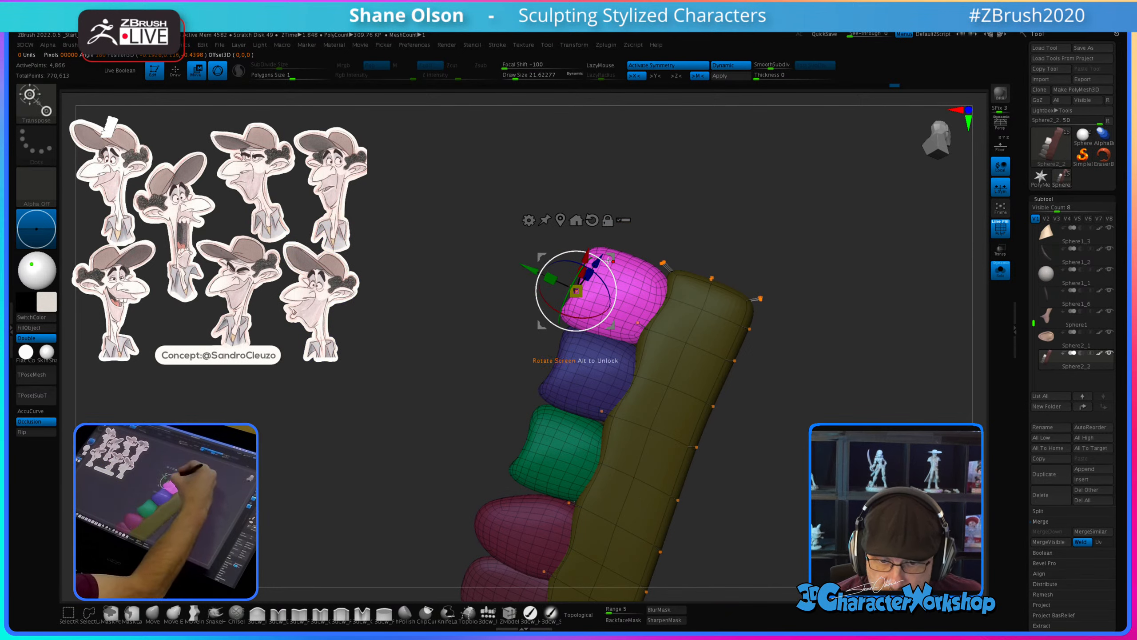
{"action": "left_click_drag", "start_coordinate": [611, 257], "coordinate": [615, 257]}
Step: Return to Draw mode, clear the mask and turn off the polyframe to review the full row of teeth
{"action": "left_click_drag", "start_coordinate": [759, 447], "coordinate": [747, 402], "text": "alt"}
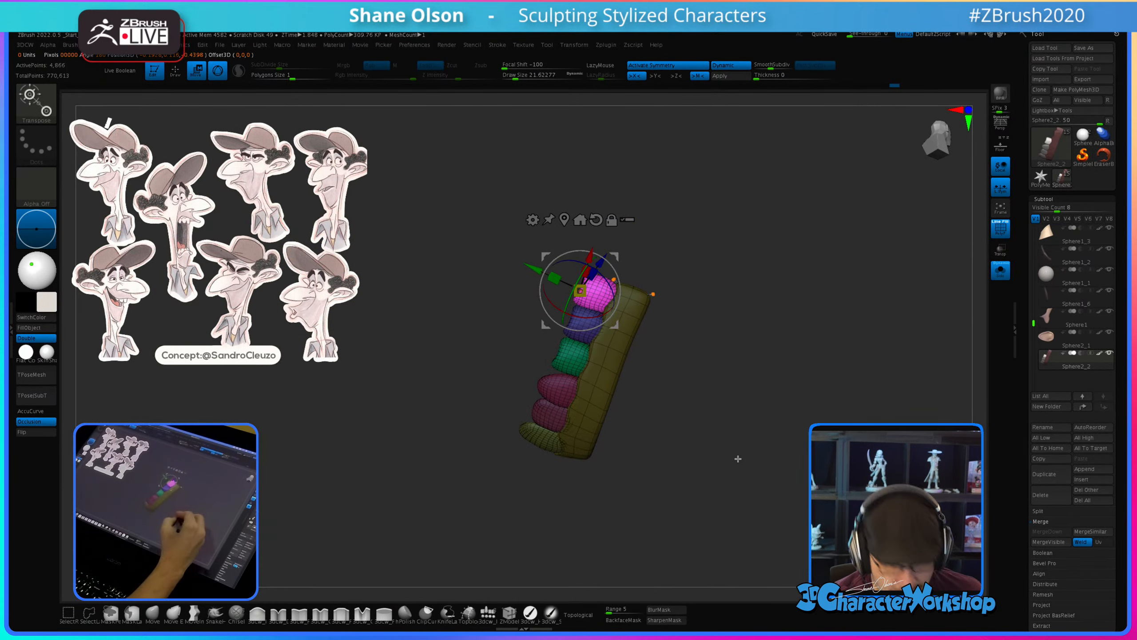
{"action": "key", "text": "q"}
{"action": "mouse_move", "coordinate": [739, 442]}
{"action": "left_mouse_down"}
{"action": "mouse_move", "coordinate": [737, 468]}
{"action": "mouse_move", "coordinate": [736, 399]}
{"action": "left_mouse_up"}
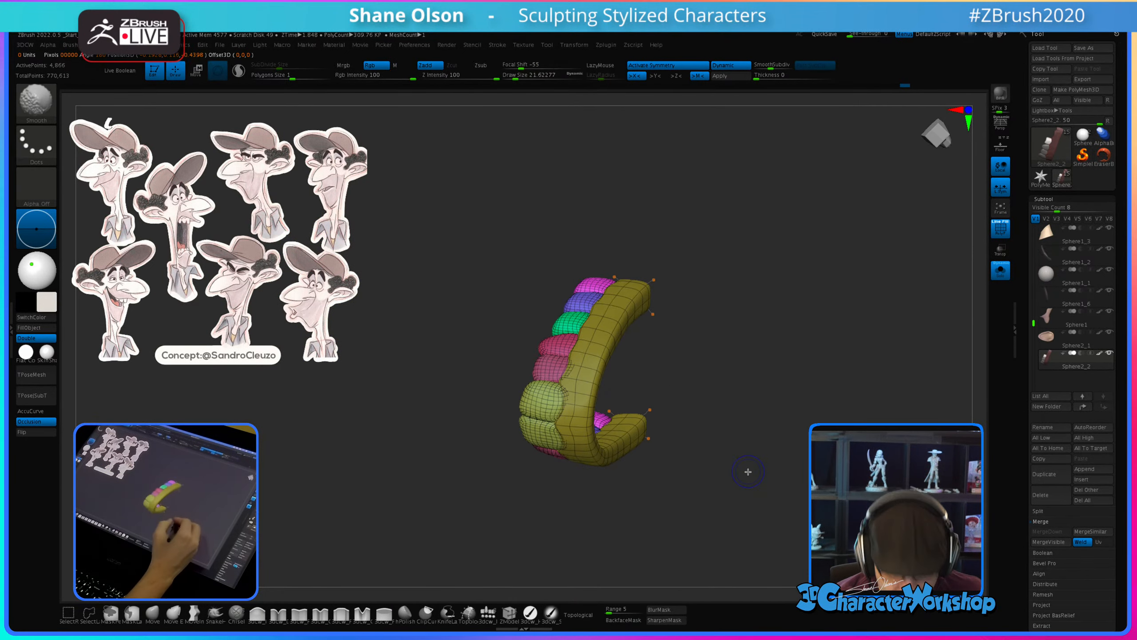
{"action": "key", "text": "shift+f"}
{"action": "mouse_move", "coordinate": [739, 477]}
{"action": "left_mouse_down"}
{"action": "mouse_move", "coordinate": [714, 401]}
{"action": "mouse_move", "coordinate": [726, 432]}
{"action": "mouse_move", "coordinate": [713, 458]}
{"action": "mouse_move", "coordinate": [722, 439]}
{"action": "left_mouse_up"}
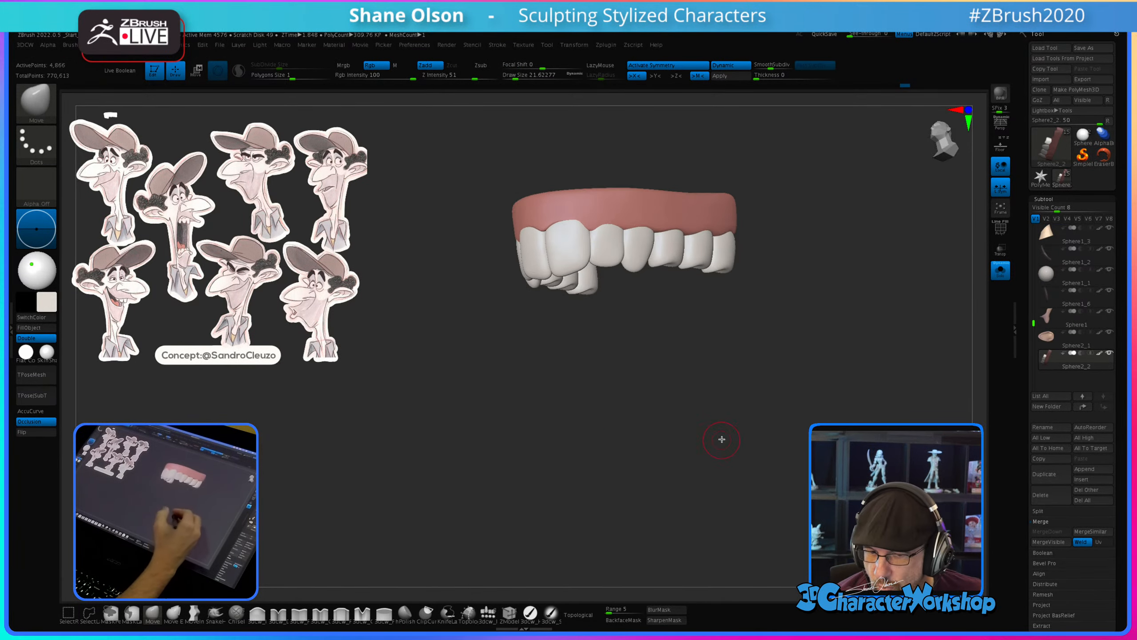
{"action": "left_click_drag", "start_coordinate": [690, 380], "coordinate": [630, 450]}
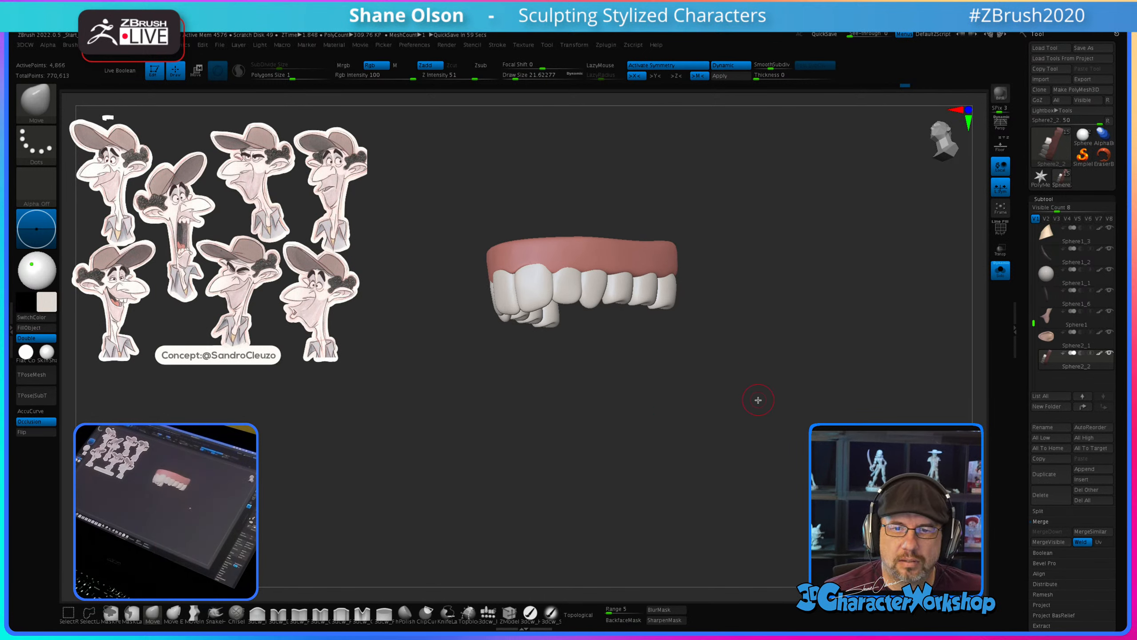
{"action": "left_click_drag", "start_coordinate": [769, 272], "coordinate": [750, 284]}
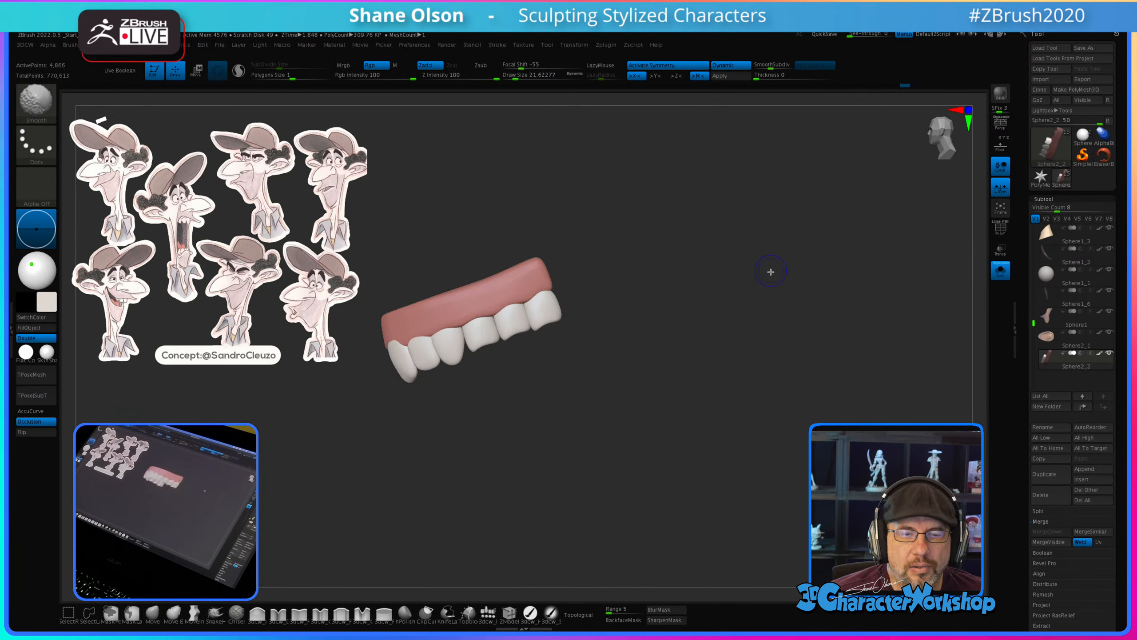
{"action": "left_click_drag", "start_coordinate": [664, 281], "coordinate": [568, 392]}
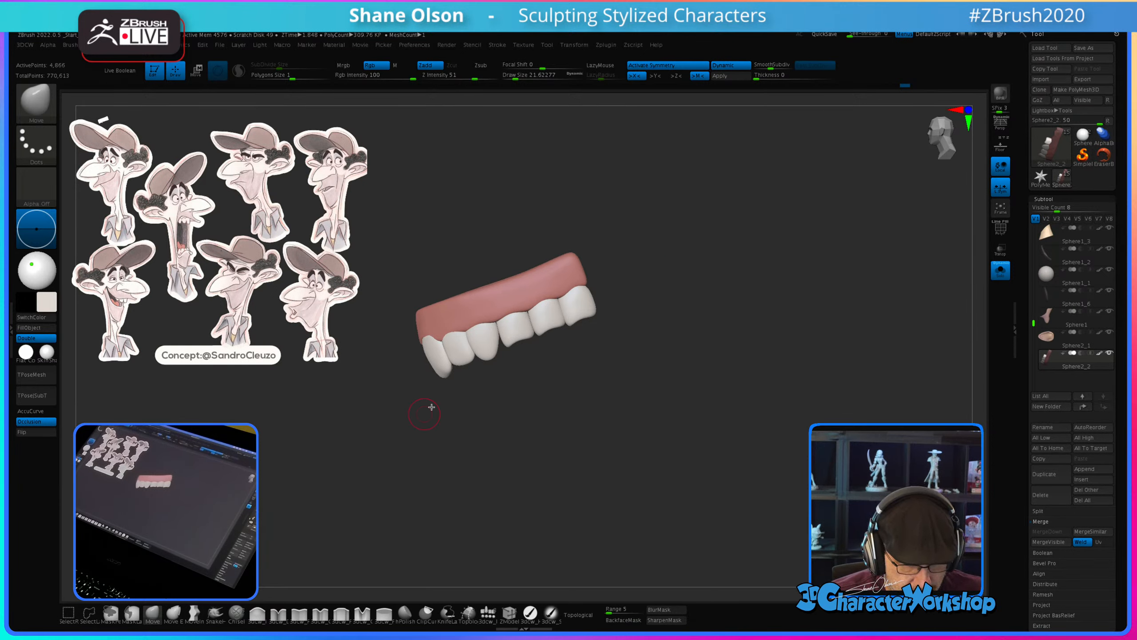
Step: Fill out the molars' lower edges with the Move brush at draw size about 27 and smooth their chewing surfaces
{"action": "left_click_drag", "start_coordinate": [431, 407], "coordinate": [521, 407], "text": "alt"}
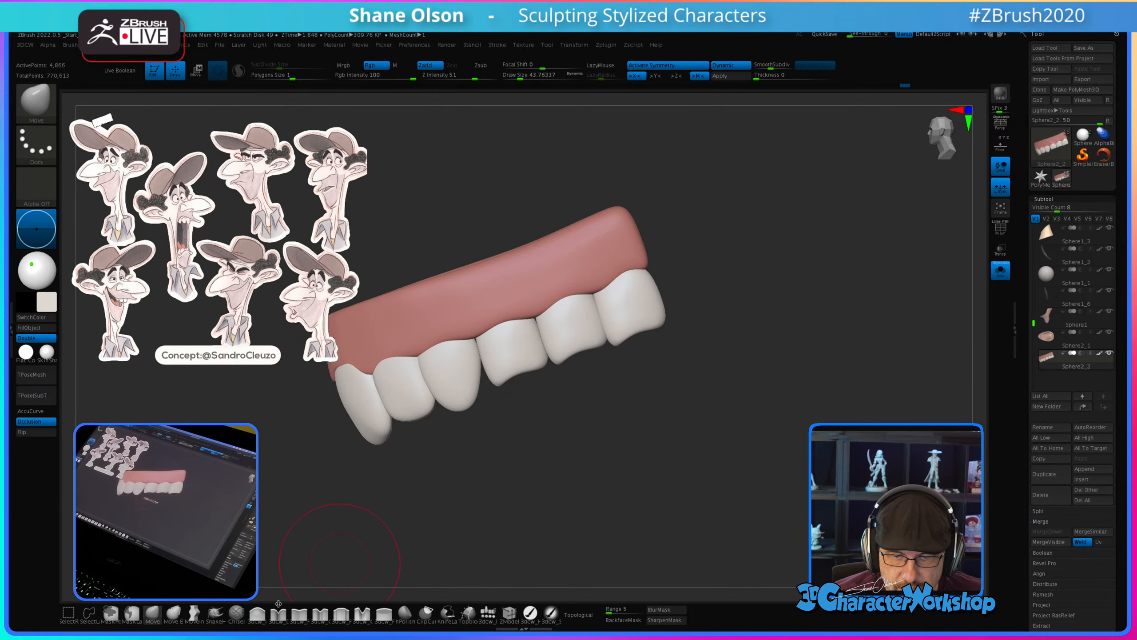
{"action": "key", "text": "s"}
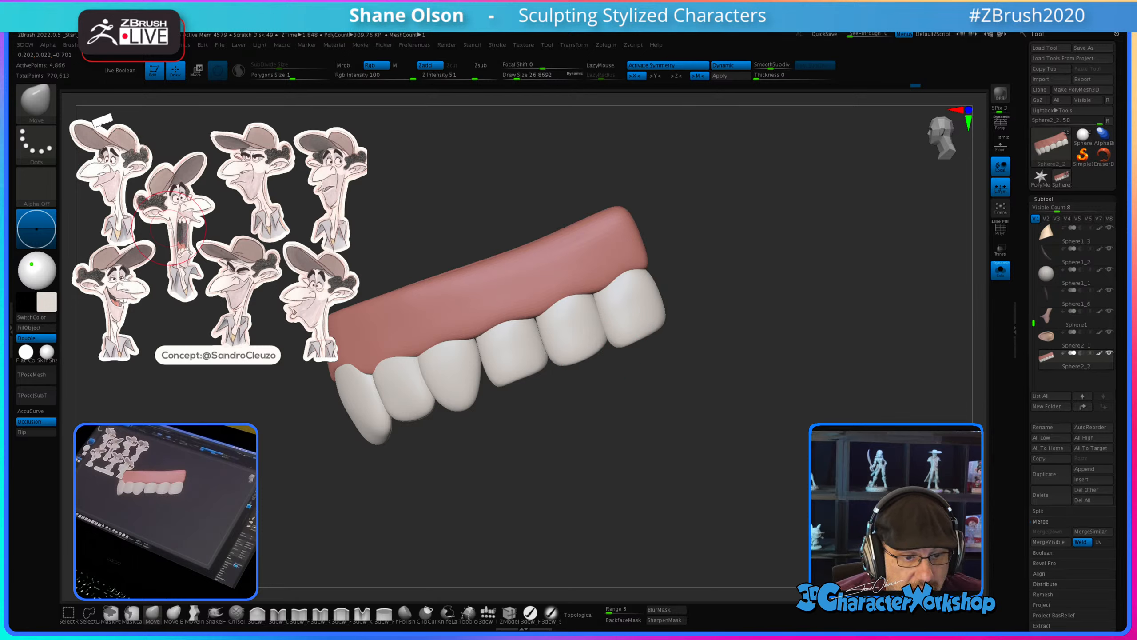
{"action": "mouse_move", "coordinate": [576, 449]}
{"action": "left_mouse_down"}
{"action": "mouse_move", "coordinate": [604, 434]}
{"action": "mouse_move", "coordinate": [652, 475]}
{"action": "mouse_move", "coordinate": [652, 458]}
{"action": "left_mouse_up"}
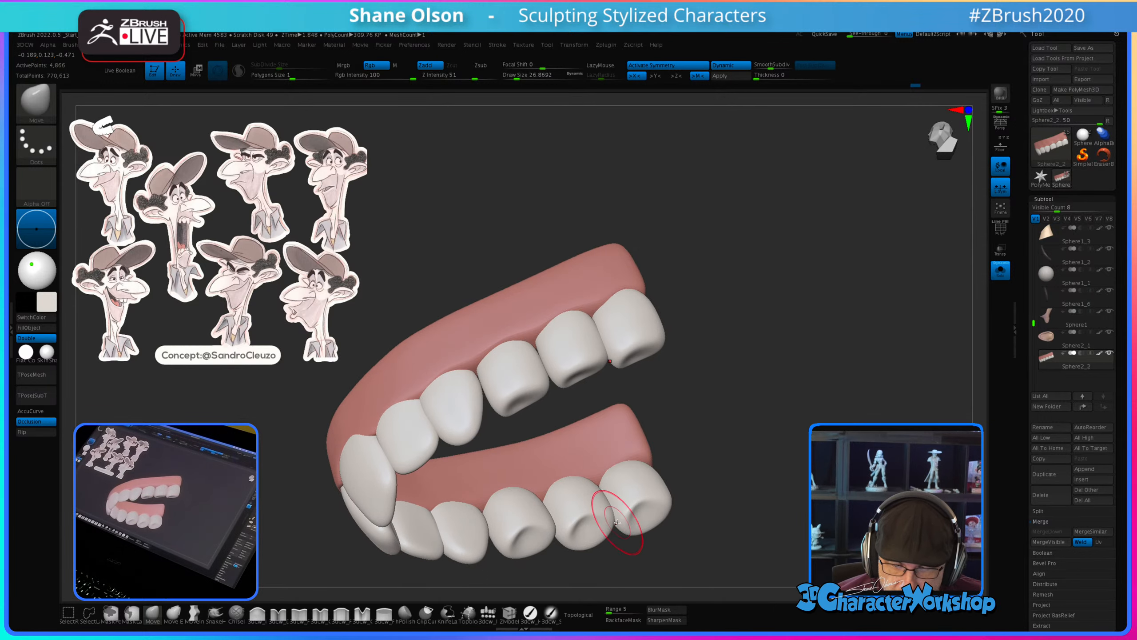
{"action": "mouse_move", "coordinate": [592, 517]}
{"action": "left_mouse_down", "text": "shift"}
{"action": "mouse_move", "coordinate": [597, 527]}
{"action": "mouse_move", "coordinate": [644, 514]}
{"action": "left_mouse_up", "text": "shift"}
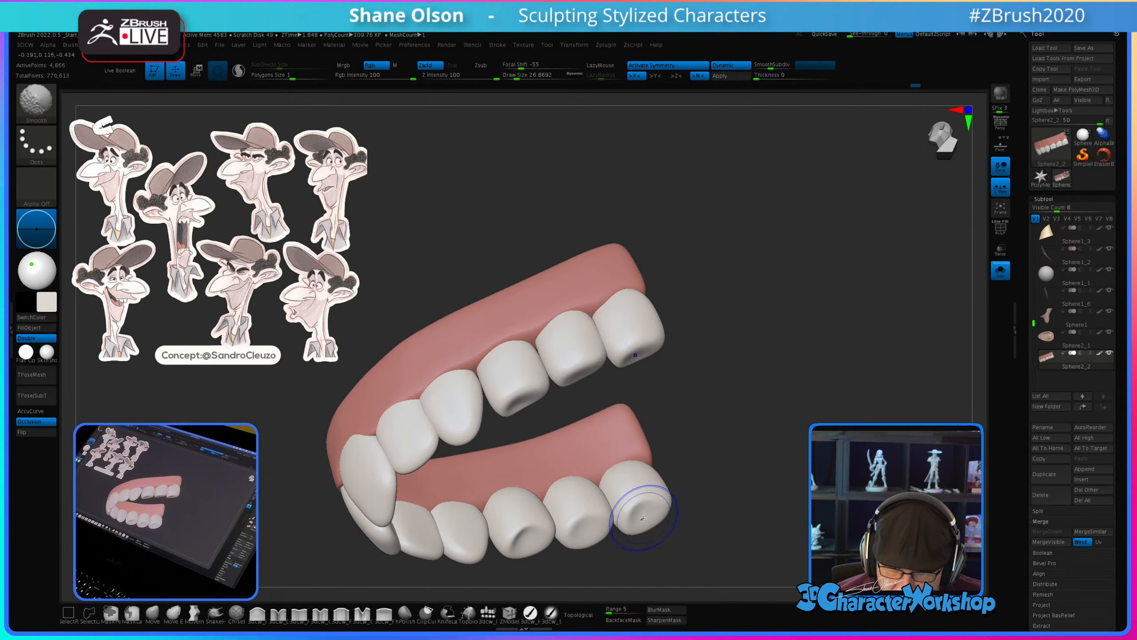
{"action": "left_click_drag", "start_coordinate": [521, 530], "coordinate": [523, 531], "text": "shift"}
{"action": "mouse_move", "coordinate": [750, 393]}
{"action": "left_mouse_down"}
{"action": "mouse_move", "coordinate": [749, 450]}
{"action": "mouse_move", "coordinate": [777, 350]}
{"action": "left_mouse_up"}
{"action": "left_click_drag", "start_coordinate": [762, 411], "coordinate": [751, 356]}
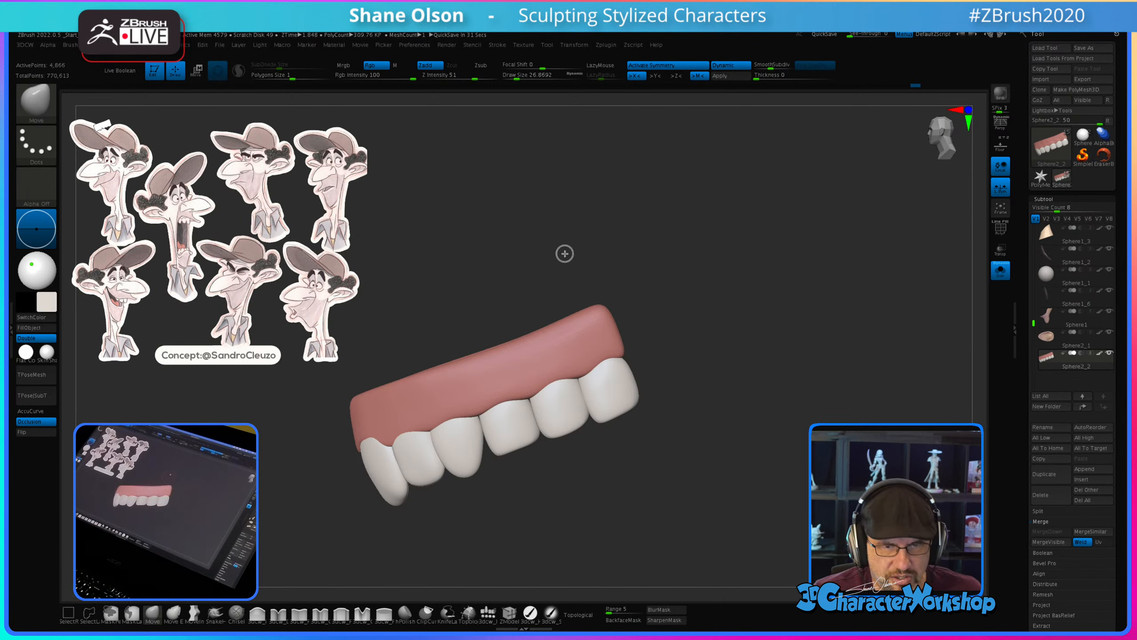
{"action": "left_click_drag", "start_coordinate": [724, 258], "coordinate": [631, 98]}
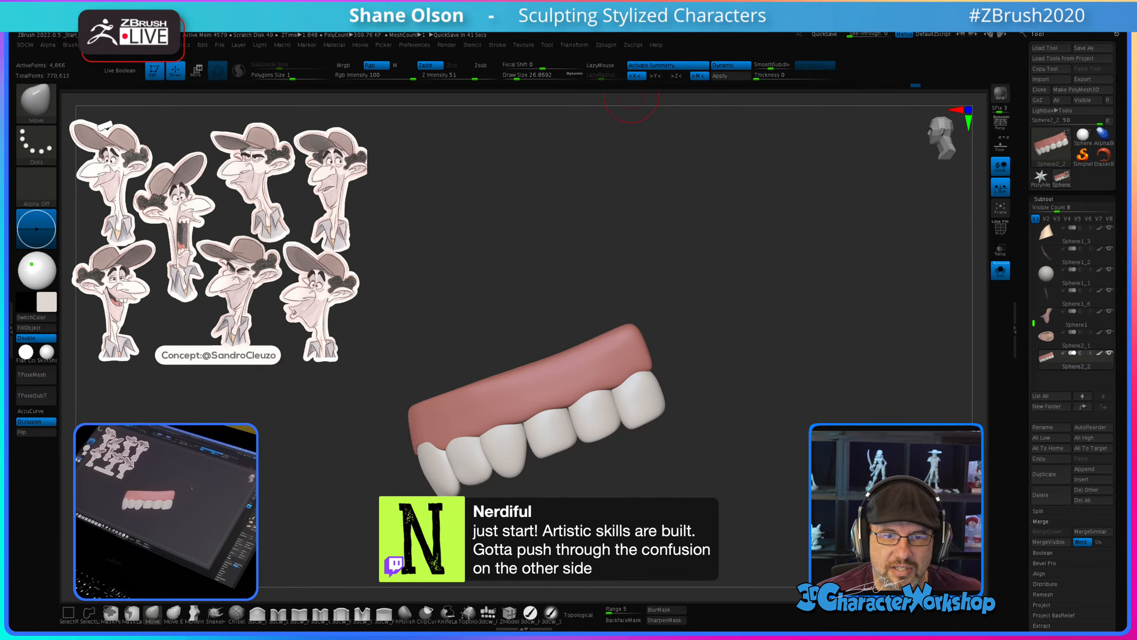
{"action": "left_click_drag", "start_coordinate": [541, 257], "coordinate": [551, 234]}
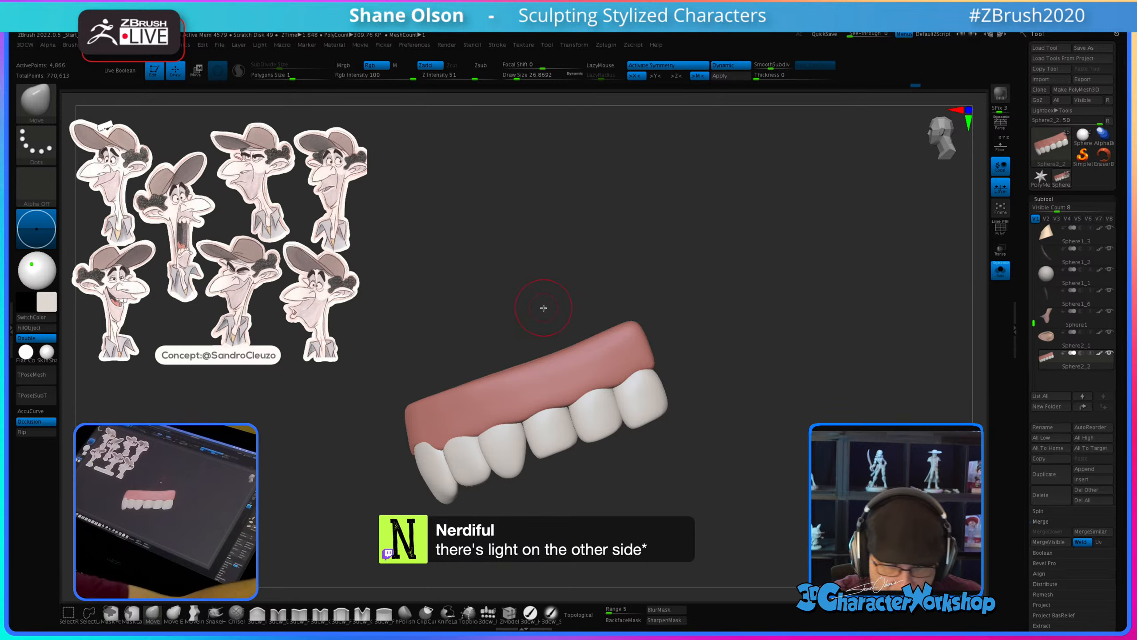
Step: Try to mask everything except the gums by polygroup, clear the mask and turn on the polyframe display
{"action": "left_click_drag", "start_coordinate": [540, 309], "coordinate": [675, 472]}
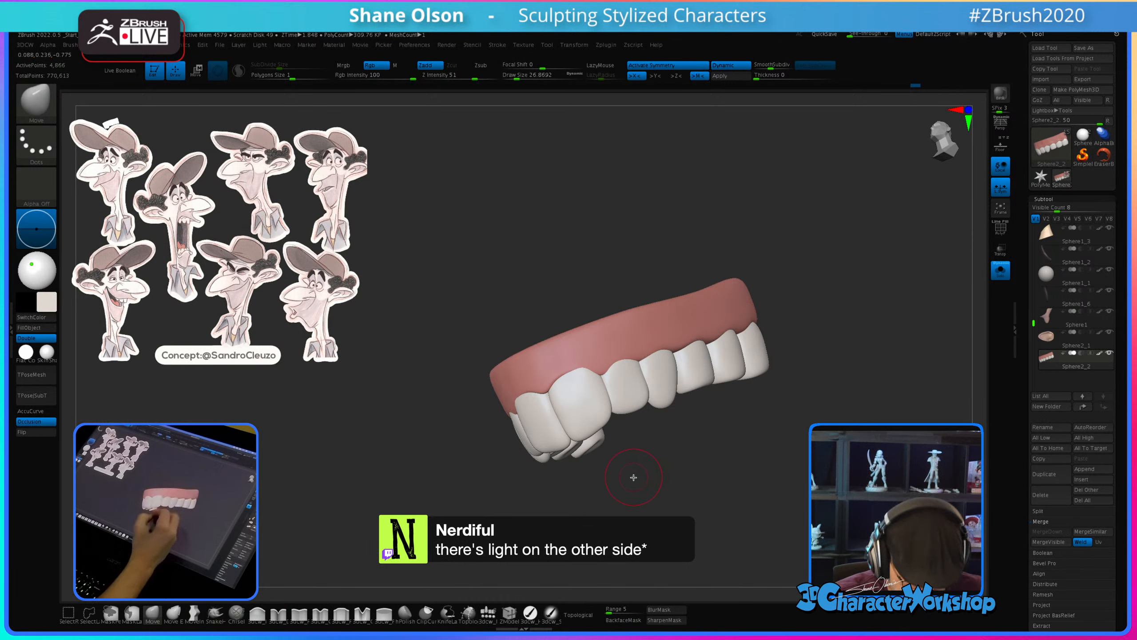
{"action": "key", "text": "w"}
{"action": "left_click", "coordinate": [659, 327], "text": "ctrl"}
{"action": "key", "text": "shift+d"}
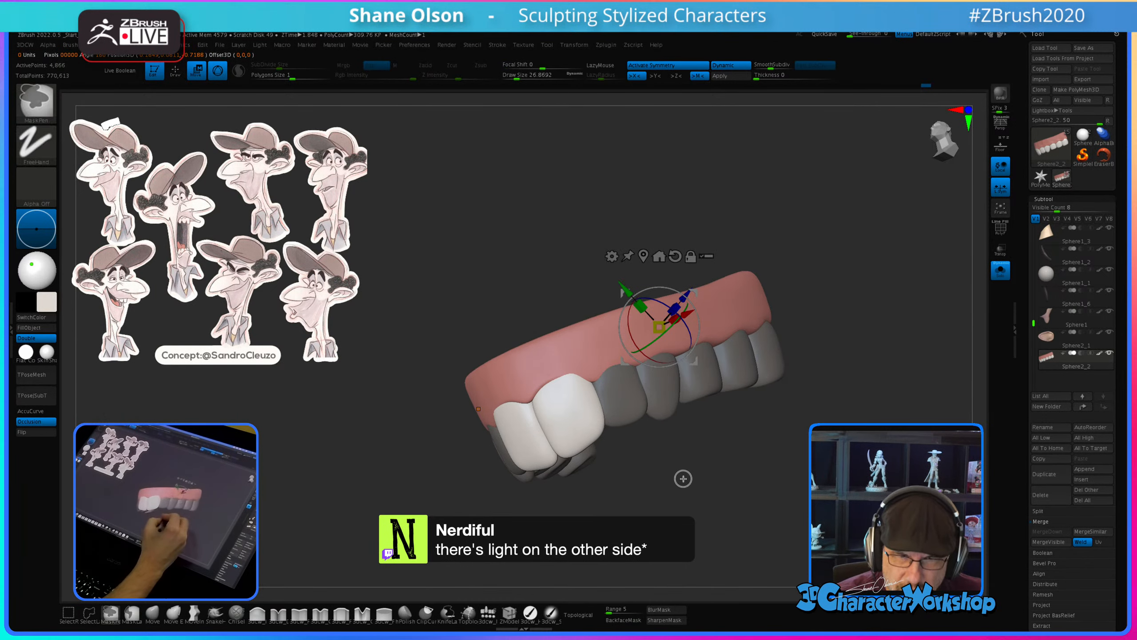
{"action": "left_click", "coordinate": [680, 473], "text": "ctrl"}
{"action": "key", "text": "shift+f"}
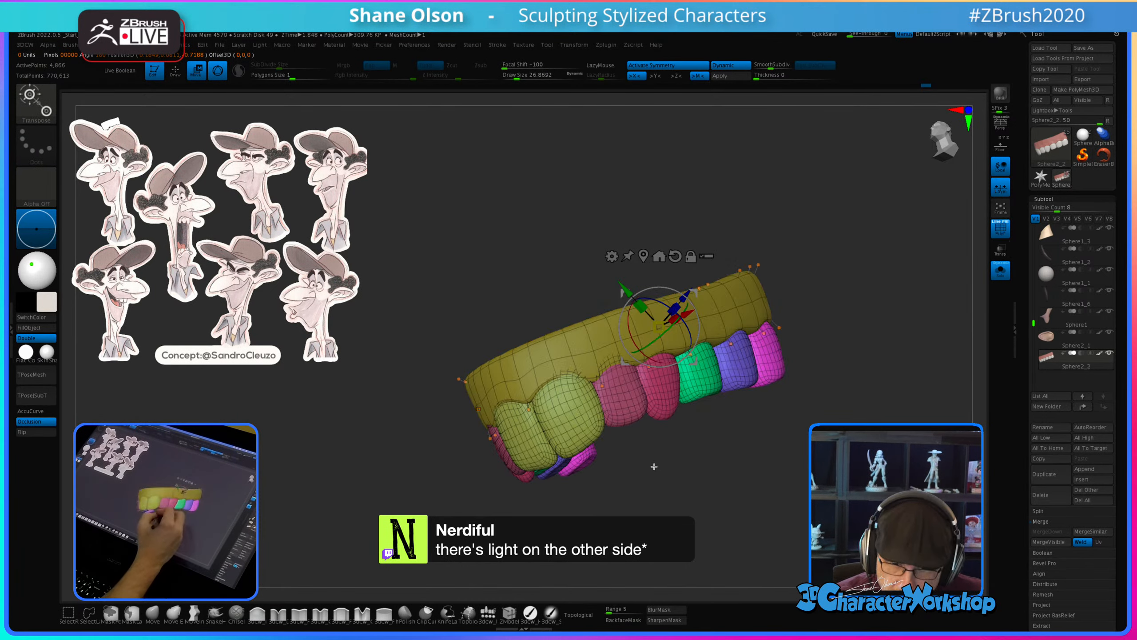
{"action": "mouse_move", "coordinate": [660, 470]}
{"action": "left_mouse_down"}
{"action": "mouse_move", "coordinate": [669, 480]}
{"action": "mouse_move", "coordinate": [652, 479]}
{"action": "left_mouse_up"}
{"action": "key", "text": "q"}
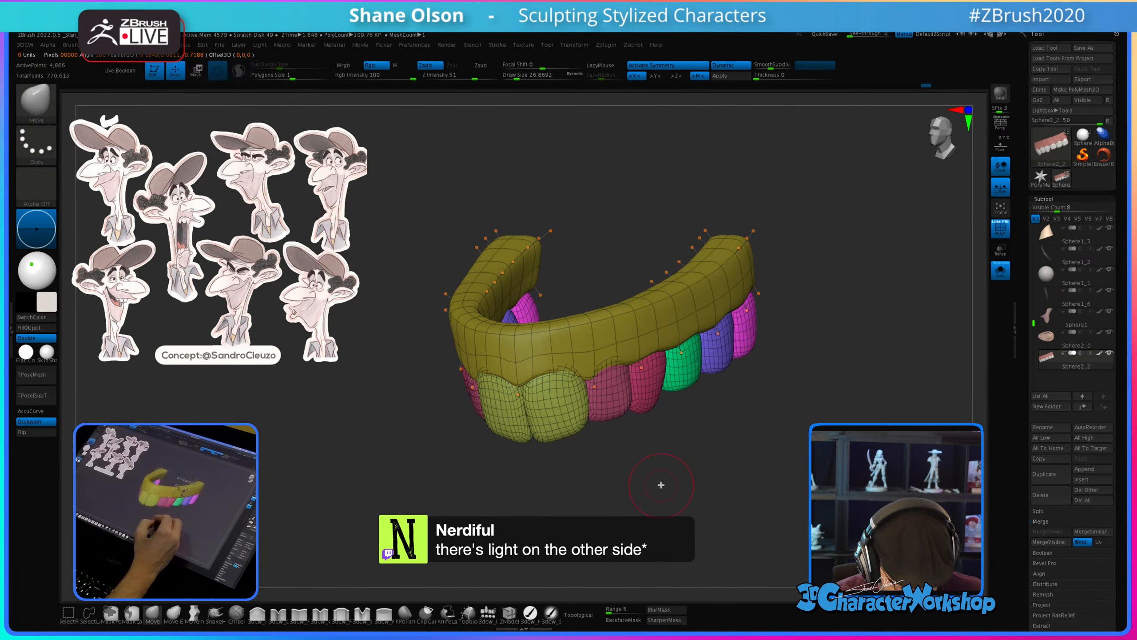
Step: Isolate the polygroup shared by the gums and two front teeth, and split it into separate polygroups with Auto Groups
{"action": "left_click", "coordinate": [607, 341], "text": "ctrl+shift"}
{"action": "left_click_drag", "start_coordinate": [634, 414], "coordinate": [652, 464]}
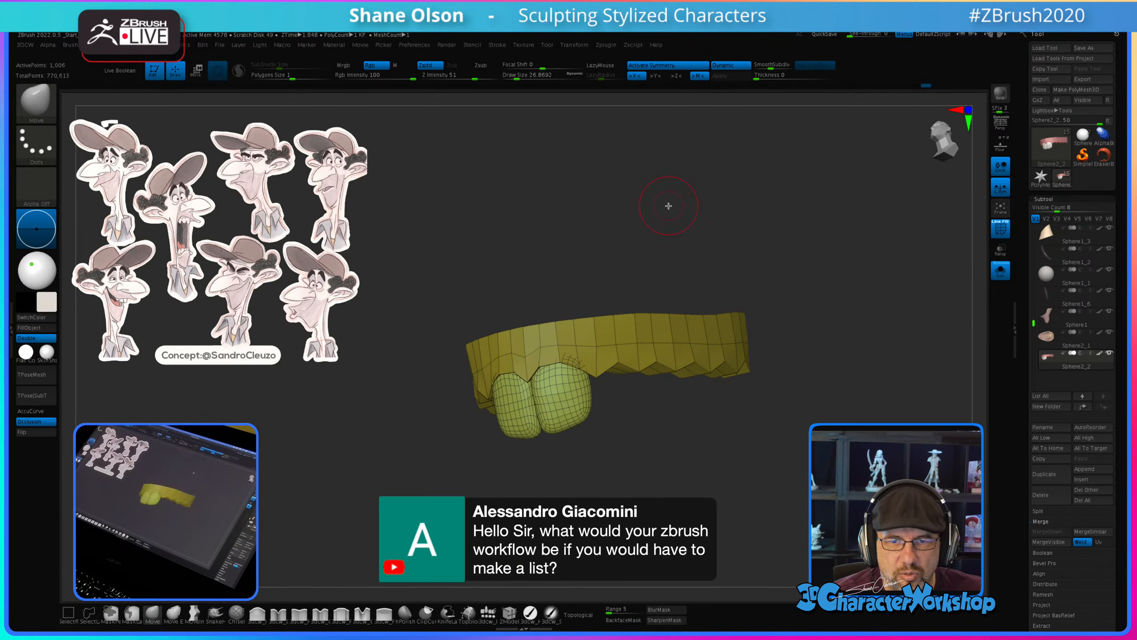
{"action": "mouse_move", "coordinate": [752, 208]}
{"action": "left_mouse_down"}
{"action": "mouse_move", "coordinate": [731, 223]}
{"action": "mouse_move", "coordinate": [670, 210]}
{"action": "left_mouse_up"}
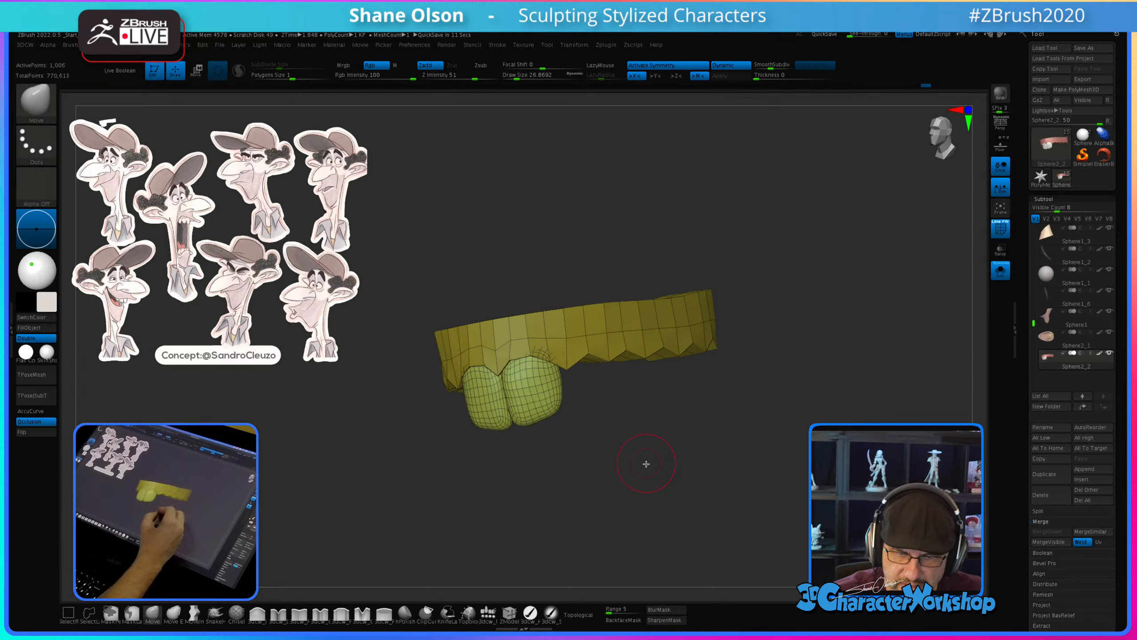
{"action": "key", "text": "space"}
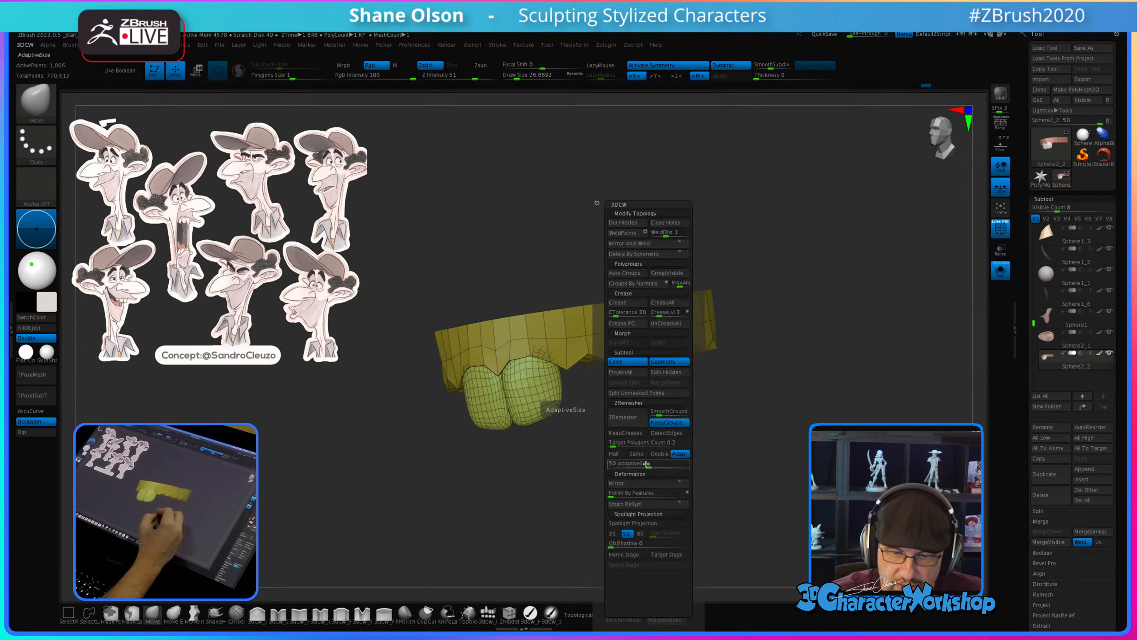
{"action": "left_click", "coordinate": [639, 274]}
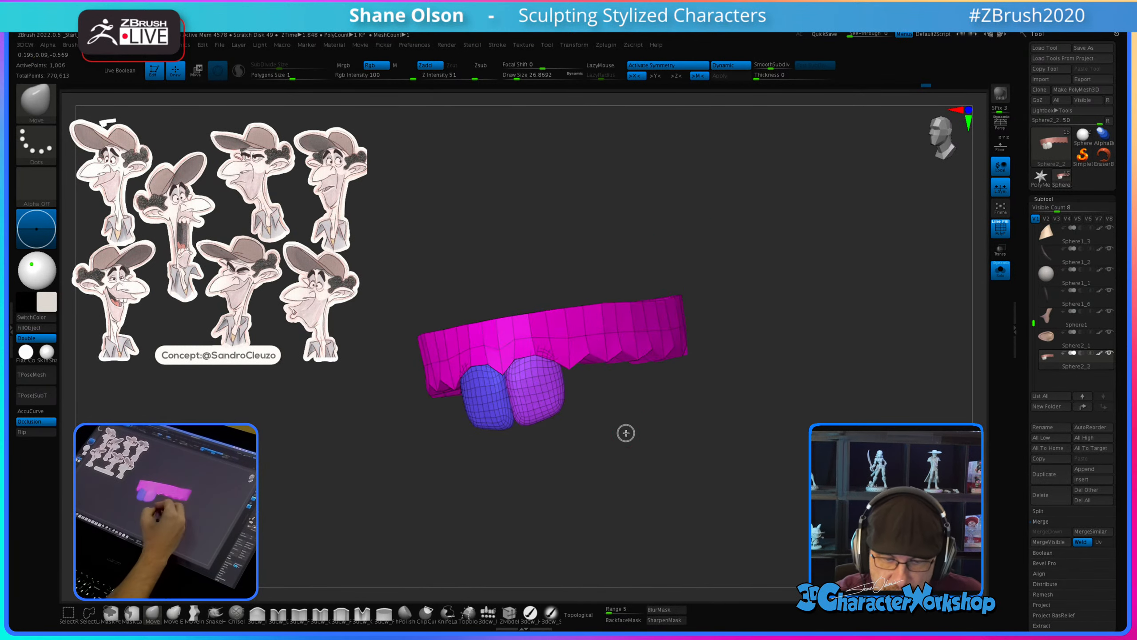
{"action": "left_click", "coordinate": [540, 390], "text": "ctrl+shift"}
{"action": "left_click", "coordinate": [538, 385], "text": "ctrl+shift"}
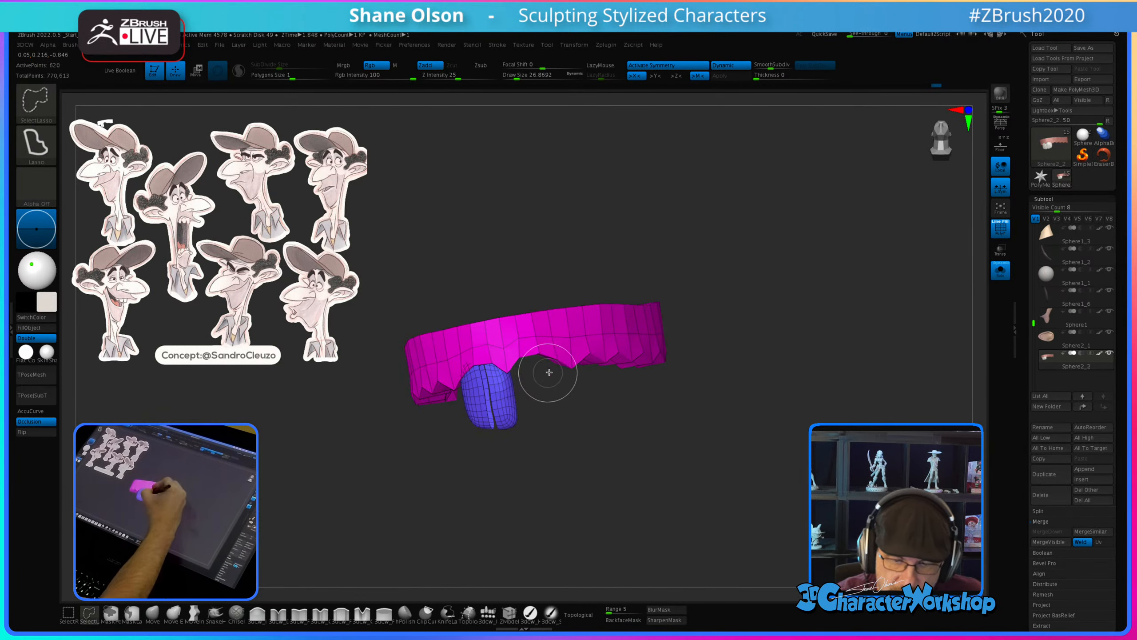
{"action": "left_click", "coordinate": [535, 480], "text": "ctrl+shift"}
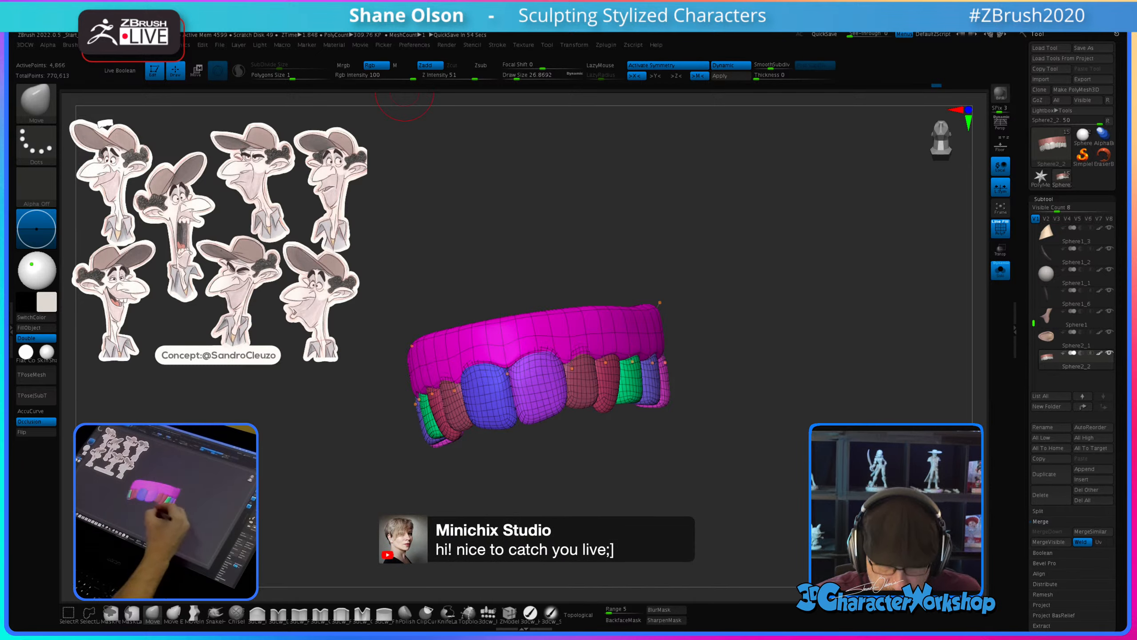
Step: Isolate the two front teeth, assign them one shared polygroup, and unhide the rest of the mesh
{"action": "left_click_drag", "start_coordinate": [594, 478], "coordinate": [619, 456]}
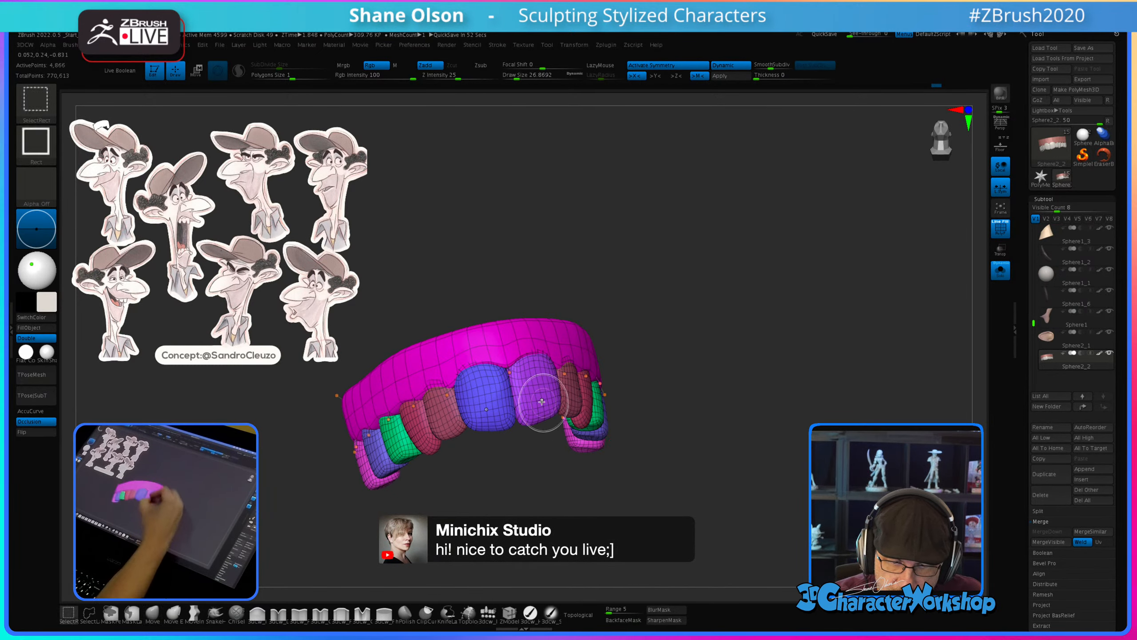
{"action": "left_click", "coordinate": [541, 402], "text": "ctrl+shift"}
{"action": "left_click", "coordinate": [543, 397], "text": "ctrl+shift"}
{"action": "left_click", "coordinate": [498, 400], "text": "ctrl+shift"}
{"action": "left_click_drag", "start_coordinate": [731, 335], "coordinate": [739, 406], "text": "ctrl+shift"}
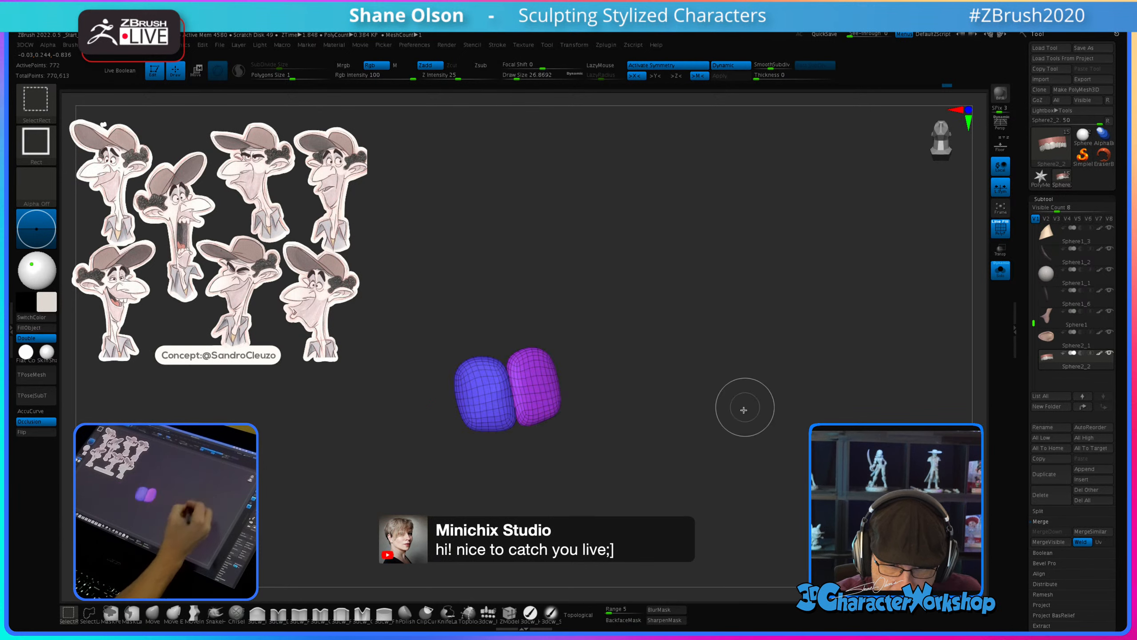
{"action": "key", "text": "ctrl+w"}
{"action": "left_click", "coordinate": [739, 449], "text": "ctrl+shift"}
{"action": "left_click_drag", "start_coordinate": [738, 449], "coordinate": [706, 470]}
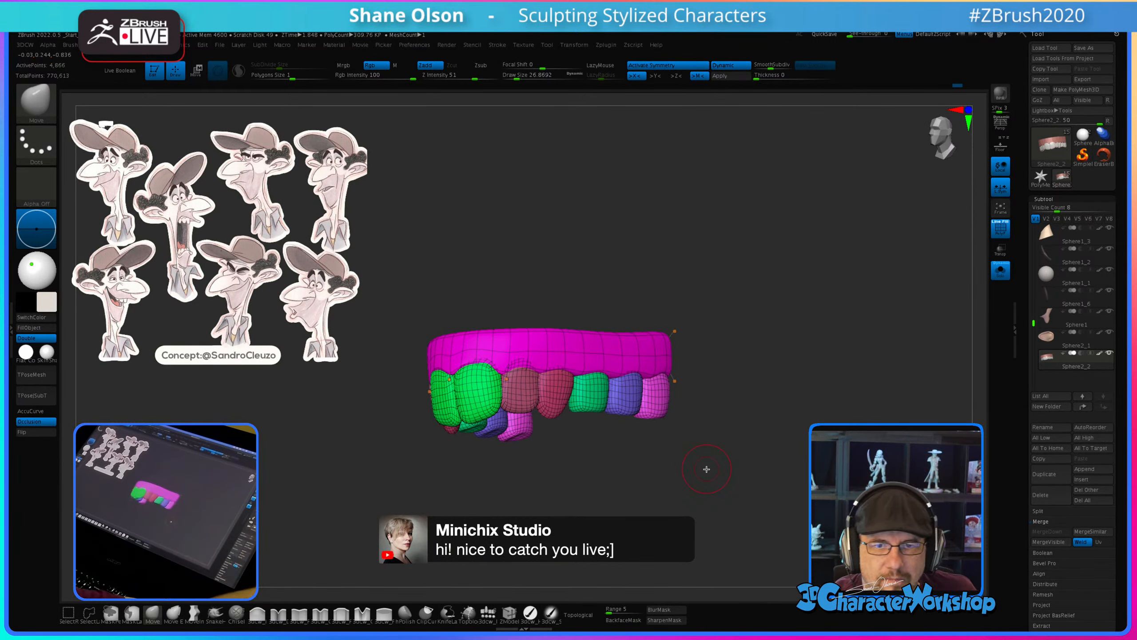
{"action": "left_click_drag", "start_coordinate": [725, 239], "coordinate": [805, 307]}
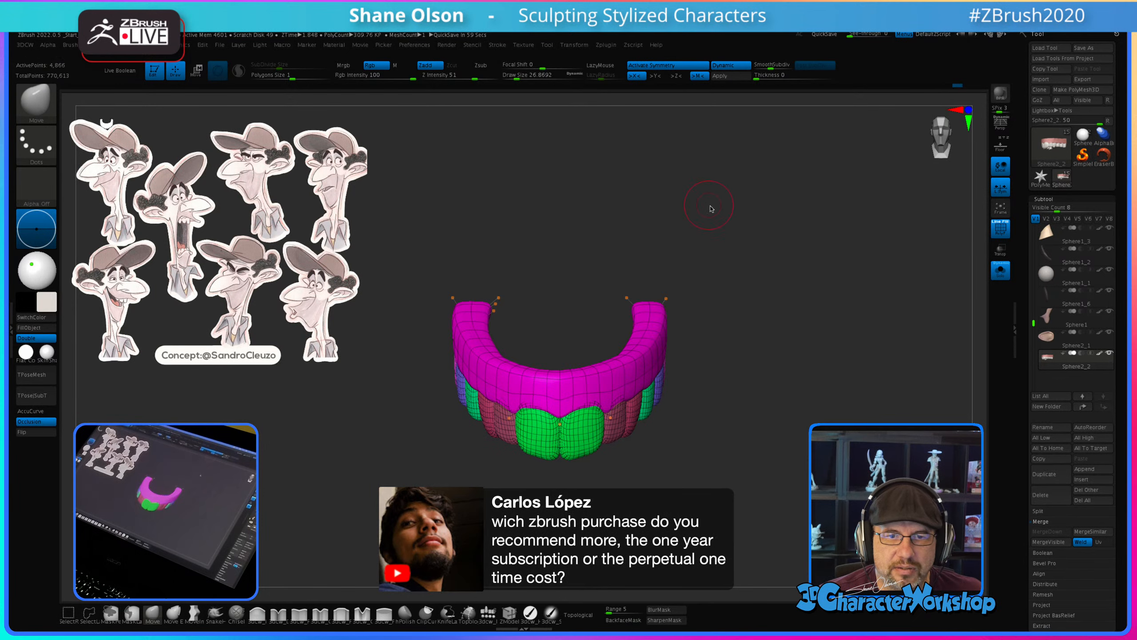
{"action": "left_click_drag", "start_coordinate": [794, 225], "coordinate": [750, 142]}
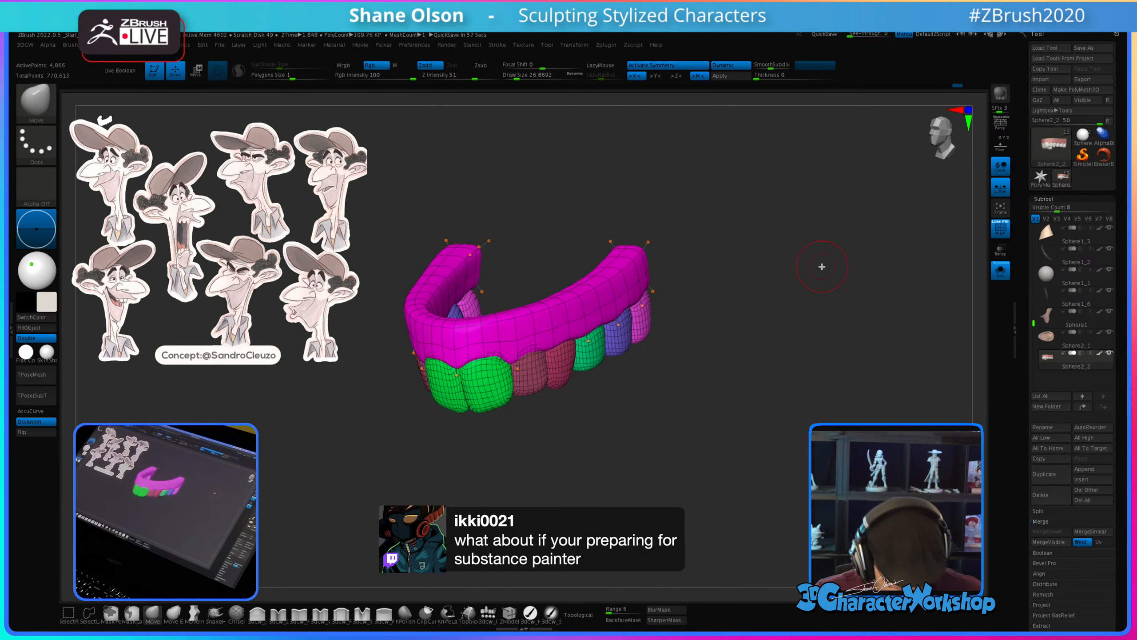
{"action": "left_click_drag", "start_coordinate": [761, 242], "coordinate": [742, 272]}
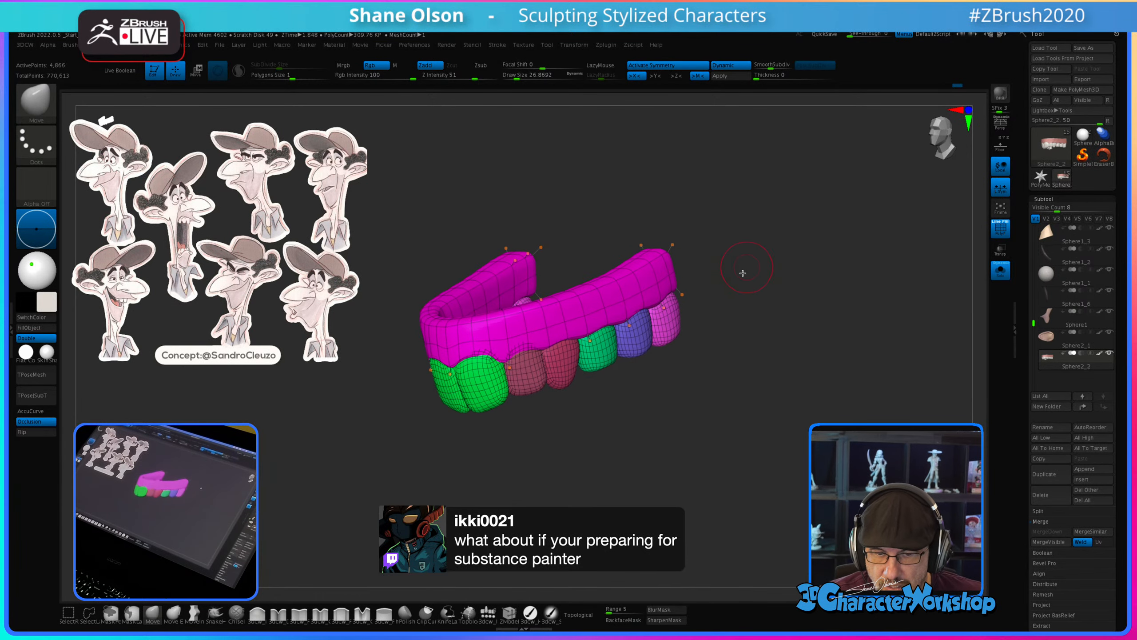
{"action": "left_click_drag", "start_coordinate": [765, 378], "coordinate": [735, 385]}
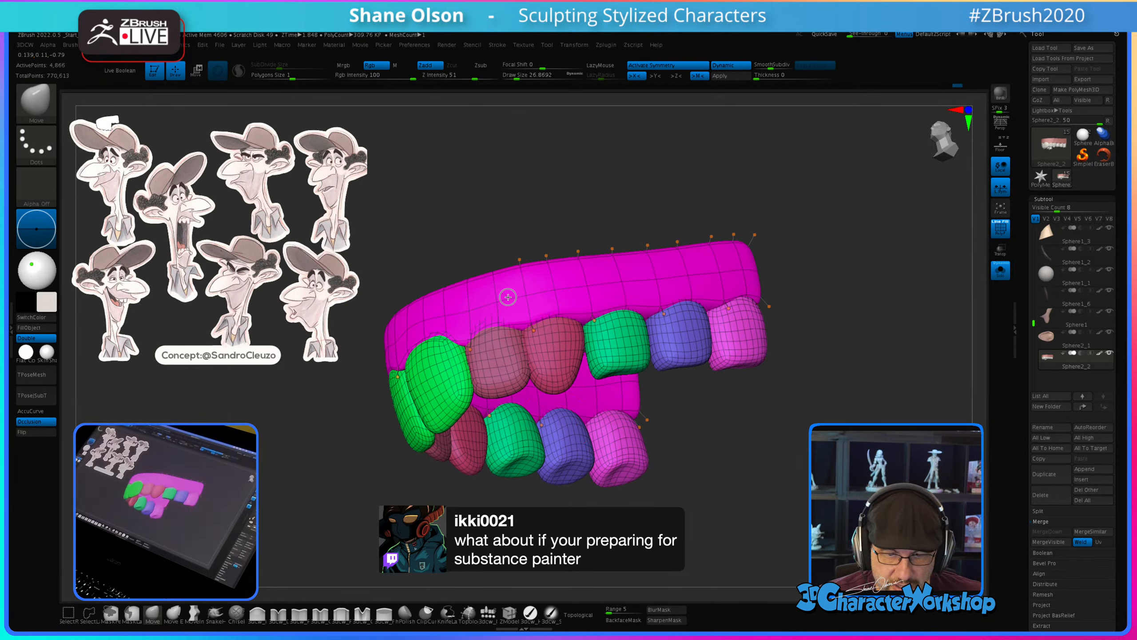
{"action": "key", "text": "w"}
{"action": "left_click", "coordinate": [489, 352], "text": "ctrl"}
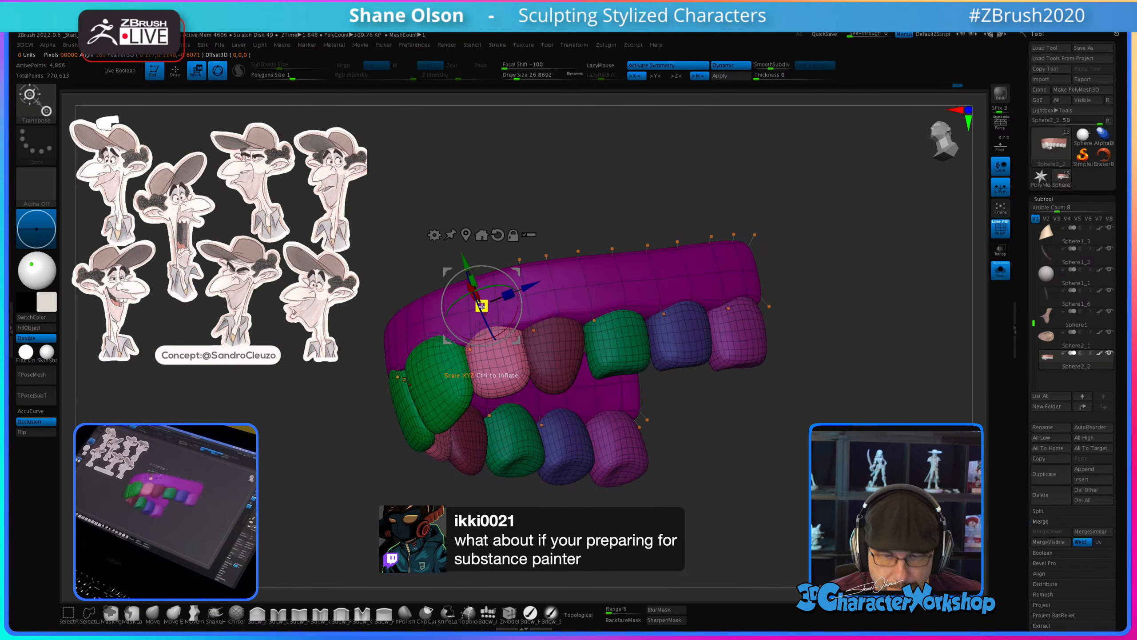
{"action": "key", "text": "q"}
{"action": "left_click_drag", "start_coordinate": [540, 233], "coordinate": [533, 174]}
{"action": "key", "text": "]"}
{"action": "key", "text": "]"}
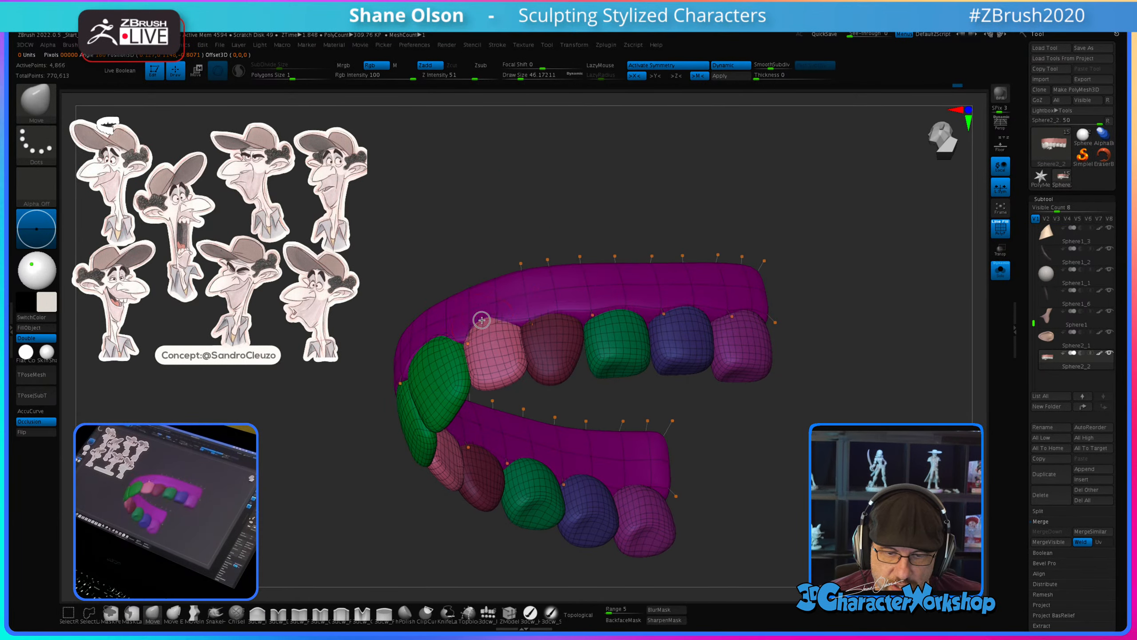
{"action": "left_click_drag", "start_coordinate": [523, 227], "coordinate": [526, 224]}
{"action": "left_click", "coordinate": [526, 222], "text": "ctrl"}
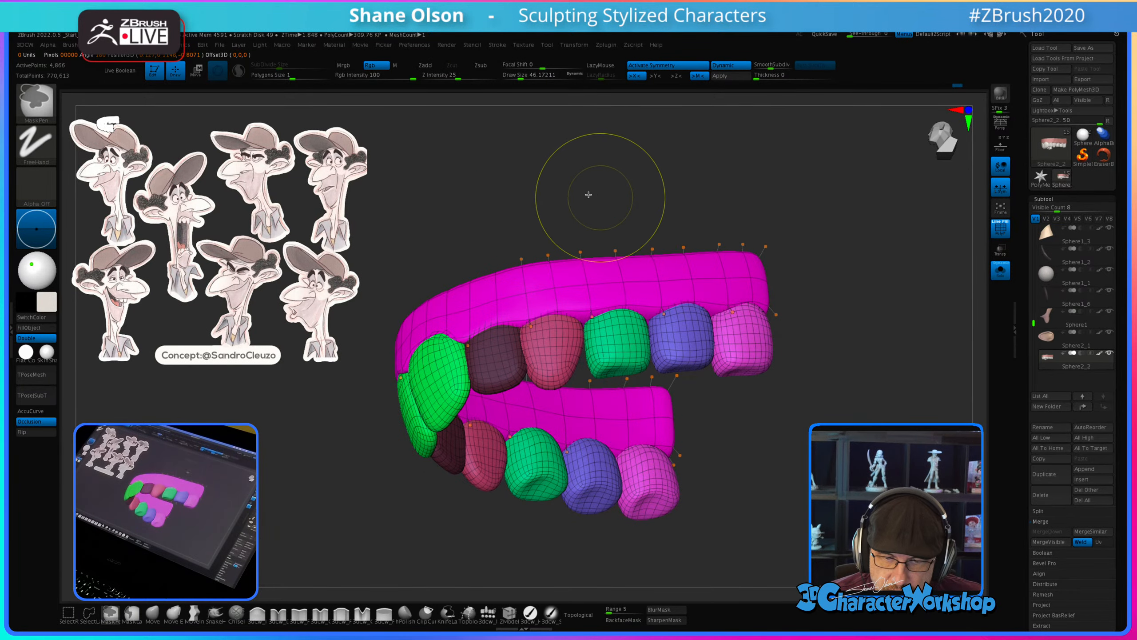
{"action": "left_click", "coordinate": [618, 199], "text": "ctrl"}
Step: Mask all teeth, leaving only the gums unmasked, and nudge the gum above the front tooth with the Move brush at draw size 28.75
{"action": "key", "text": "w"}
{"action": "left_click", "coordinate": [602, 272], "text": "ctrl"}
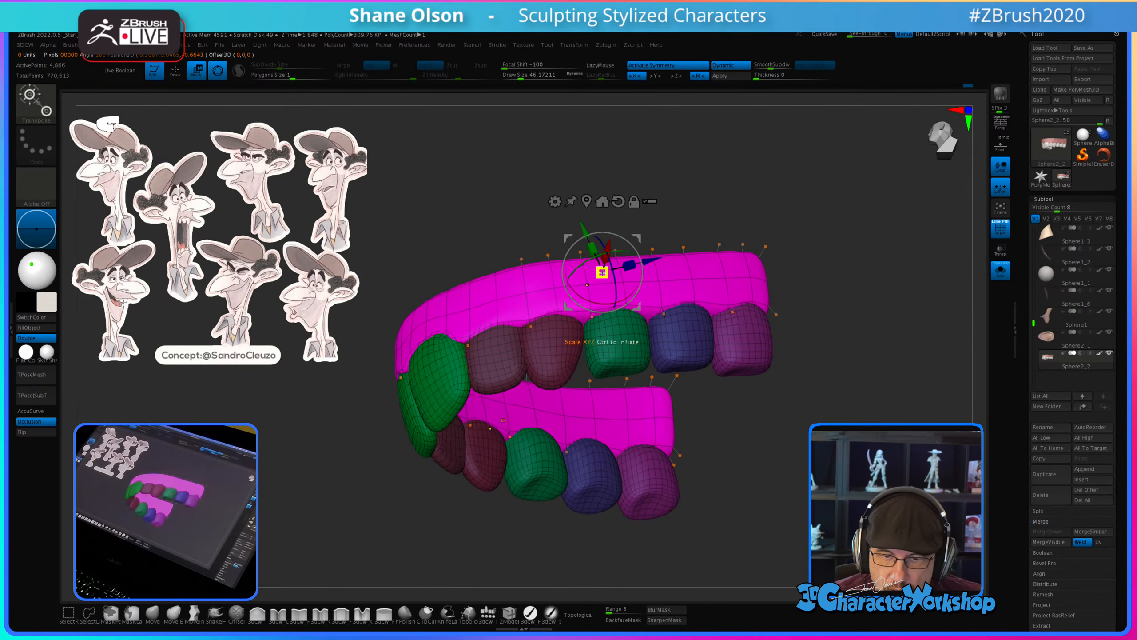
{"action": "key", "text": "q"}
{"action": "left_click_drag", "start_coordinate": [526, 208], "coordinate": [499, 312]}
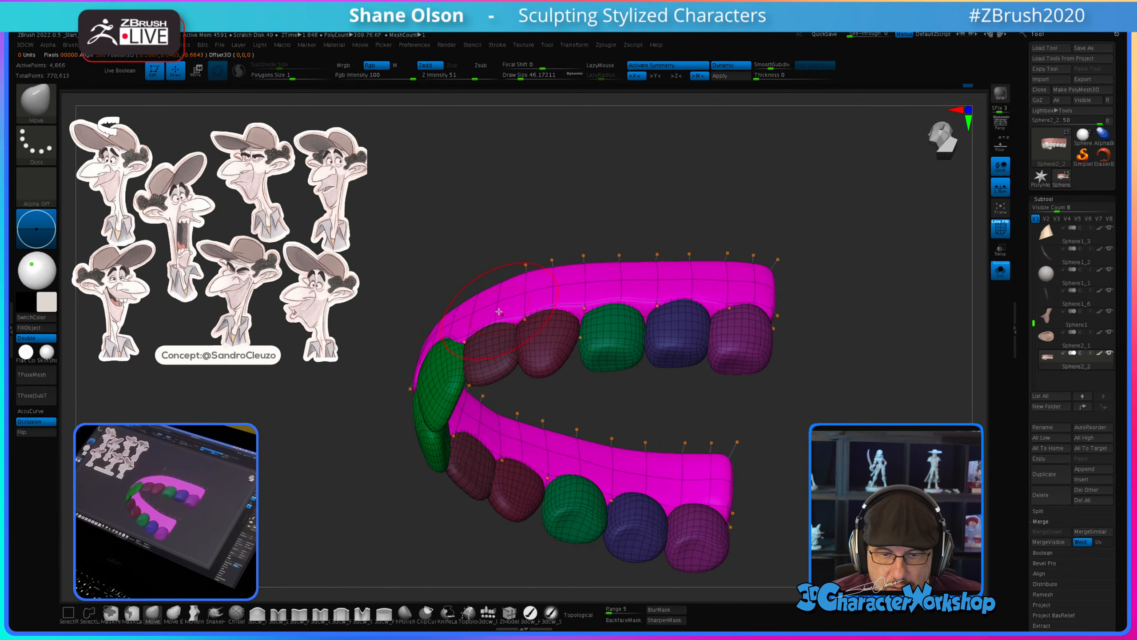
{"action": "key", "text": "bracketleft"}
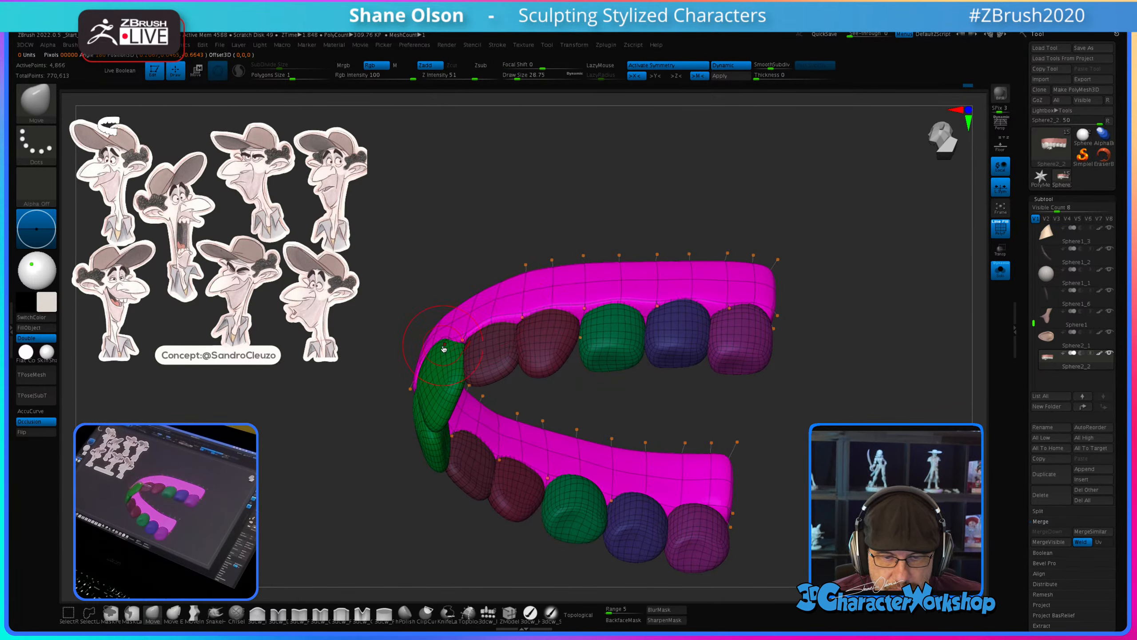
{"action": "left_click_drag", "start_coordinate": [442, 349], "coordinate": [433, 342]}
{"action": "left_click_drag", "start_coordinate": [494, 196], "coordinate": [554, 286]}
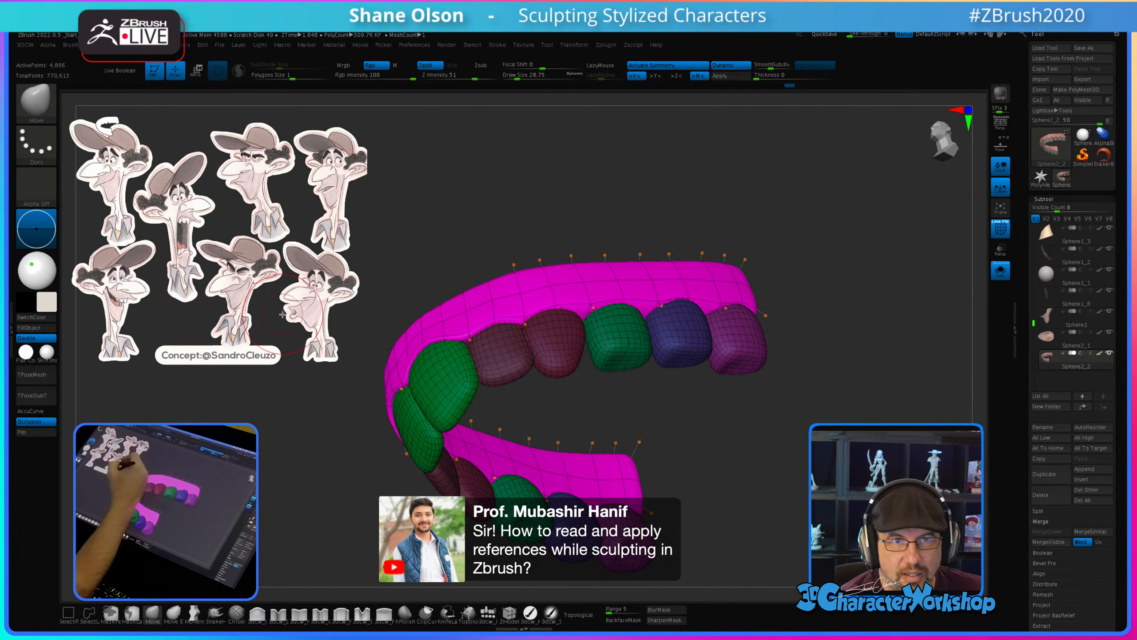
Step: Shape the gum line into arches over the two teeth beside the front teeth, using the Move brush at draw size 36.93311
{"action": "left_click_drag", "start_coordinate": [317, 440], "coordinate": [332, 469]}
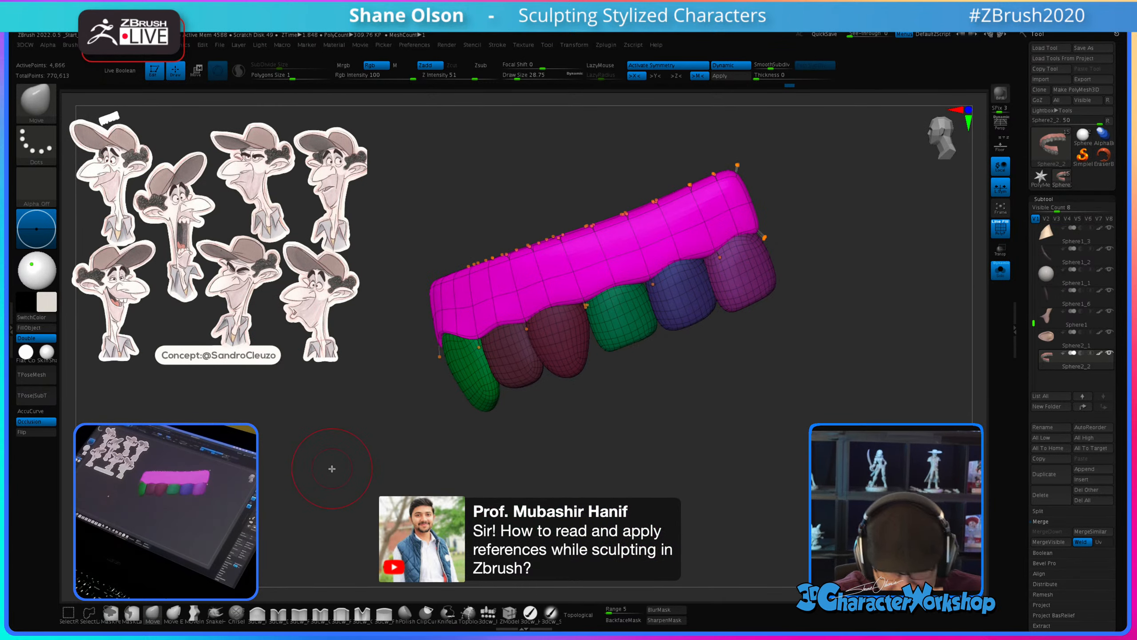
{"action": "mouse_move", "coordinate": [562, 468]}
{"action": "left_mouse_down"}
{"action": "mouse_move", "coordinate": [624, 430]}
{"action": "mouse_move", "coordinate": [617, 440]}
{"action": "left_mouse_up"}
{"action": "left_click_drag", "start_coordinate": [593, 492], "coordinate": [571, 413]}
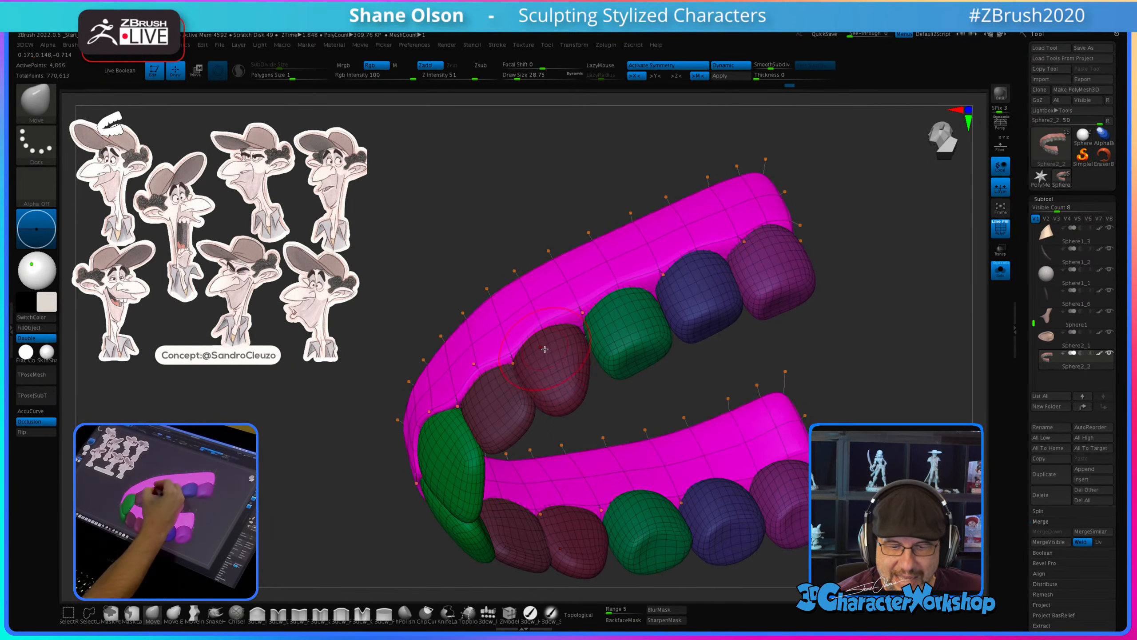
{"action": "mouse_move", "coordinate": [544, 349]}
{"action": "left_mouse_down"}
{"action": "mouse_move", "coordinate": [550, 377]}
{"action": "mouse_move", "coordinate": [539, 350]}
{"action": "mouse_move", "coordinate": [507, 363]}
{"action": "mouse_move", "coordinate": [509, 376]}
{"action": "left_mouse_up"}
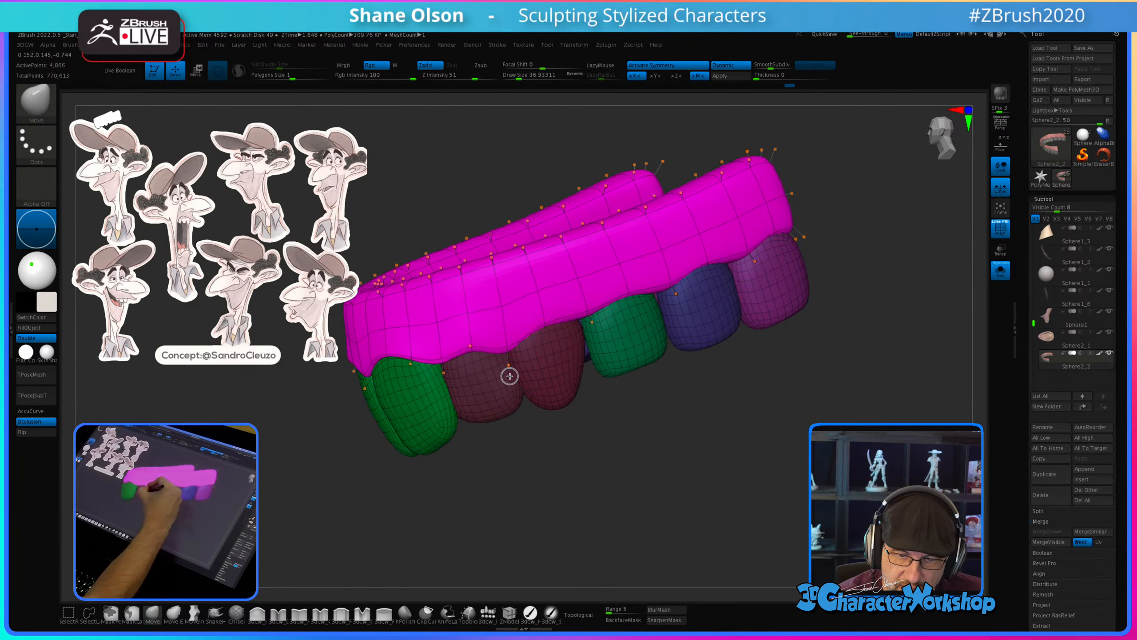
{"action": "left_click_drag", "start_coordinate": [465, 330], "coordinate": [464, 320]}
{"action": "left_click_drag", "start_coordinate": [442, 371], "coordinate": [443, 372]}
{"action": "right_click_drag", "start_coordinate": [563, 336], "coordinate": [547, 330]}
{"action": "left_click_drag", "start_coordinate": [546, 330], "coordinate": [546, 315]}
{"action": "right_click_drag", "start_coordinate": [516, 362], "coordinate": [582, 332]}
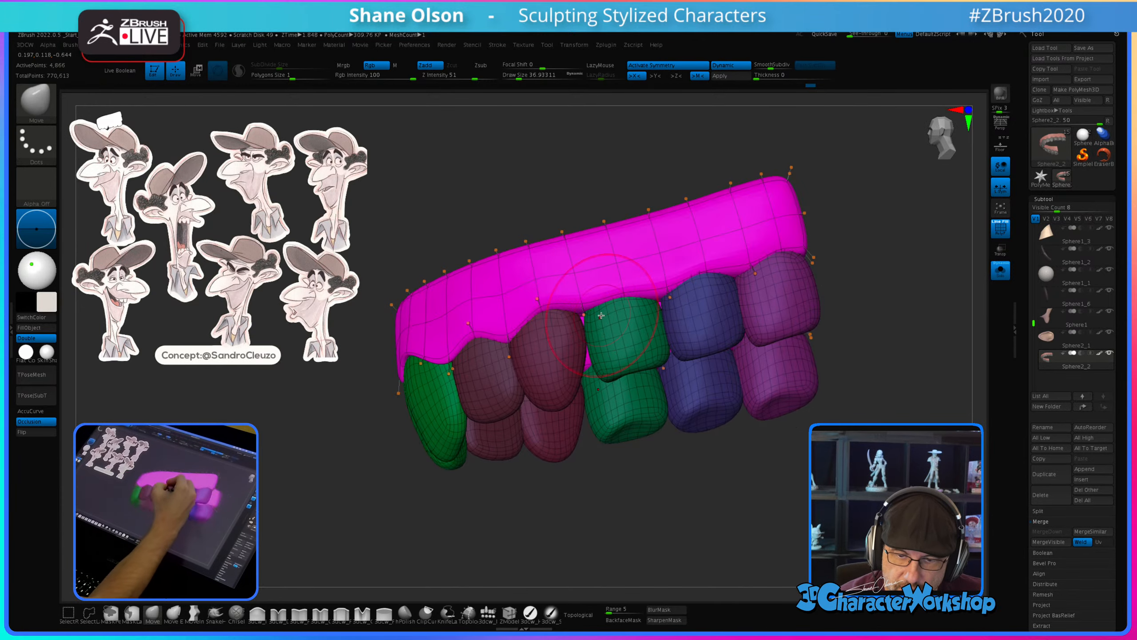
Step: Pull the gum line up into arches over the back teeth with the Move brush
{"action": "left_click_drag", "start_coordinate": [626, 289], "coordinate": [619, 277]}
{"action": "right_click_drag", "start_coordinate": [637, 332], "coordinate": [701, 337]}
{"action": "left_click_drag", "start_coordinate": [698, 278], "coordinate": [696, 268]}
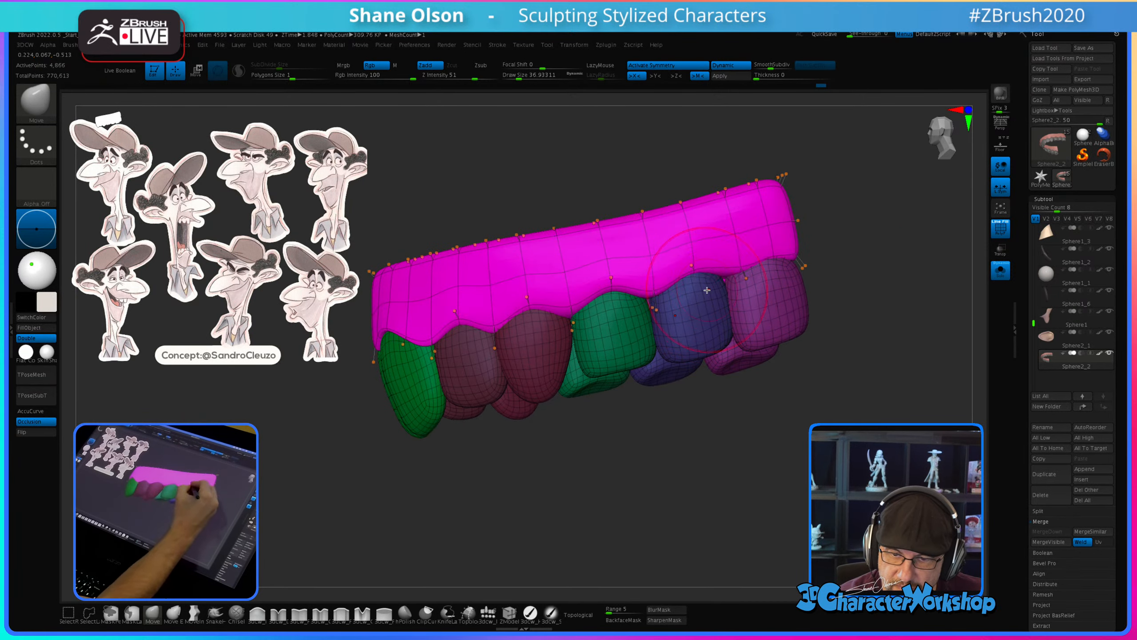
{"action": "right_click_drag", "start_coordinate": [707, 290], "coordinate": [693, 257]}
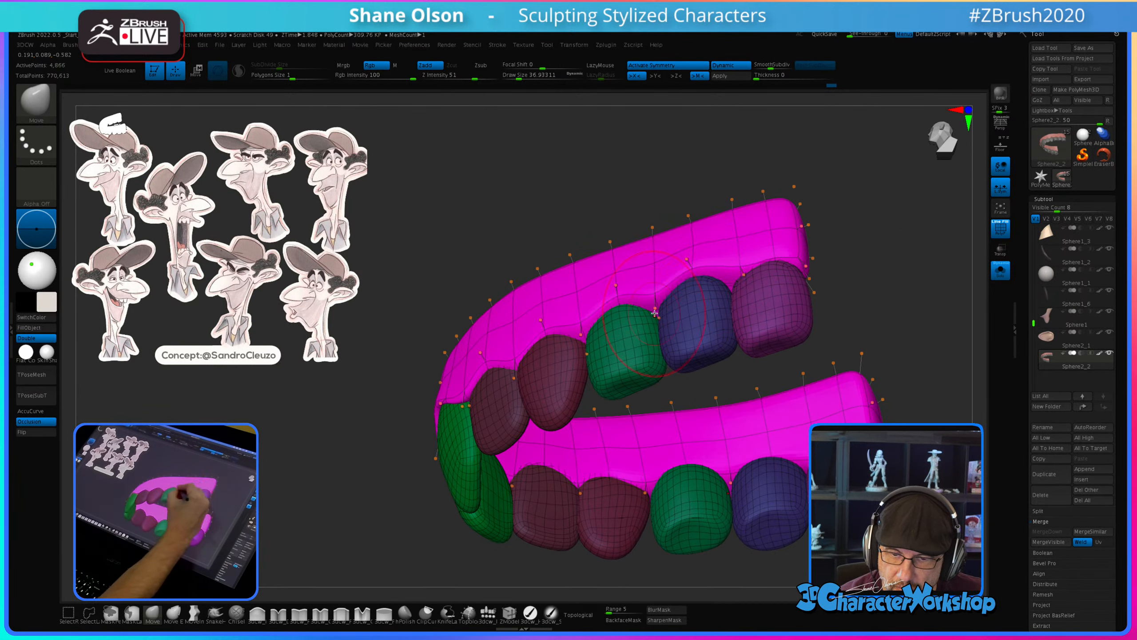
{"action": "right_click_drag", "start_coordinate": [700, 313], "coordinate": [727, 288]}
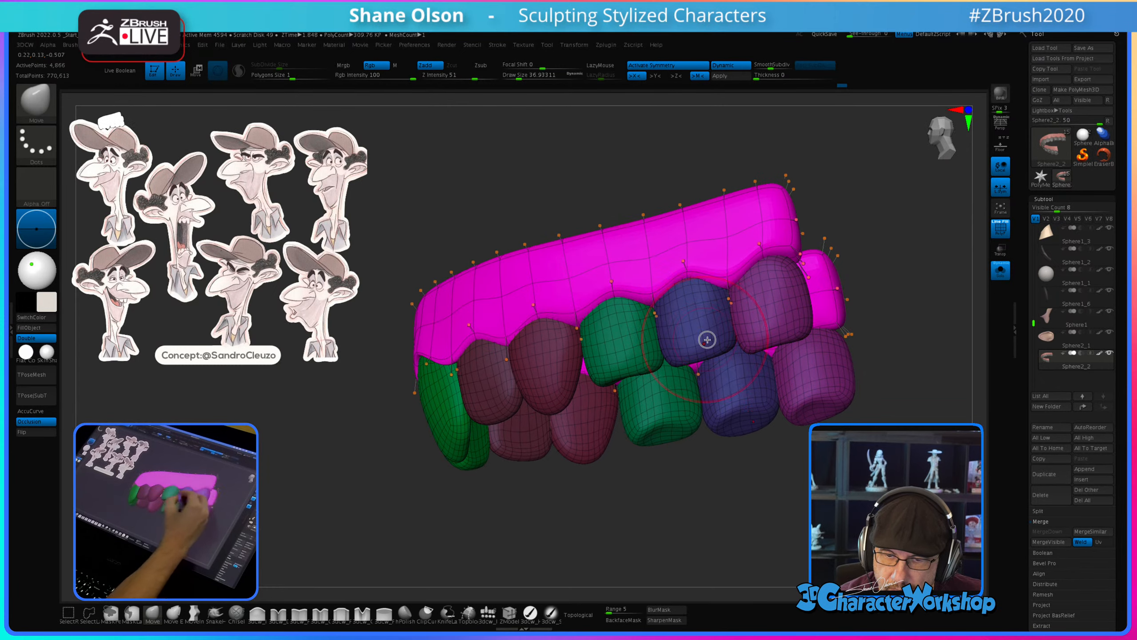
Step: Refine the scalloped gum line around the front and side teeth, and turn off the polyframe display
{"action": "right_click_drag", "start_coordinate": [707, 339], "coordinate": [598, 396]}
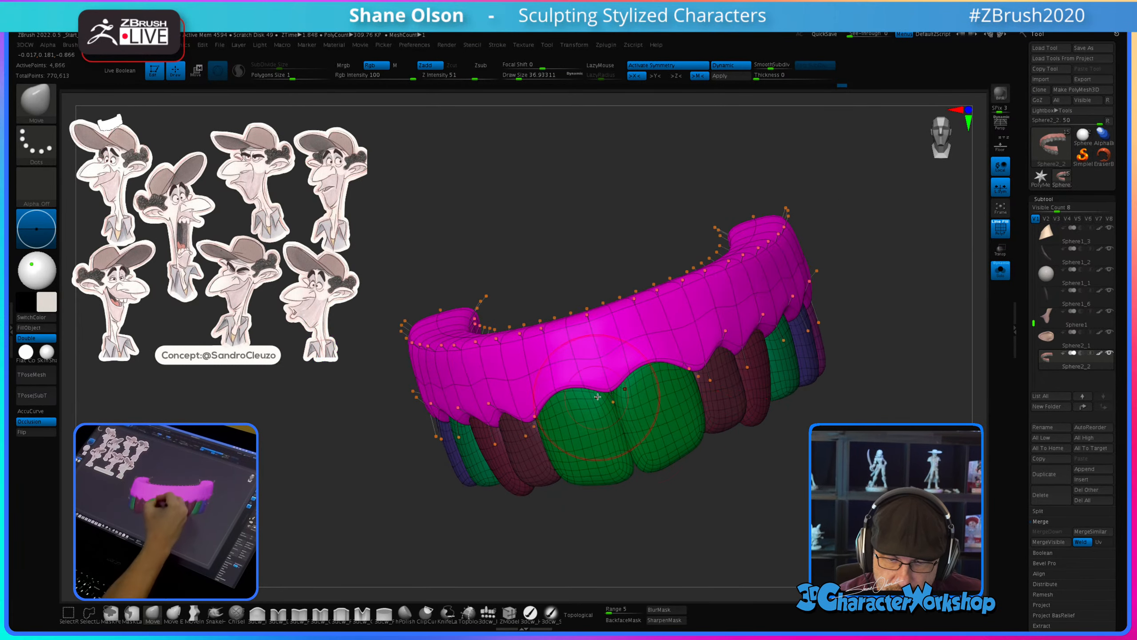
{"action": "right_click_drag", "start_coordinate": [730, 429], "coordinate": [587, 348]}
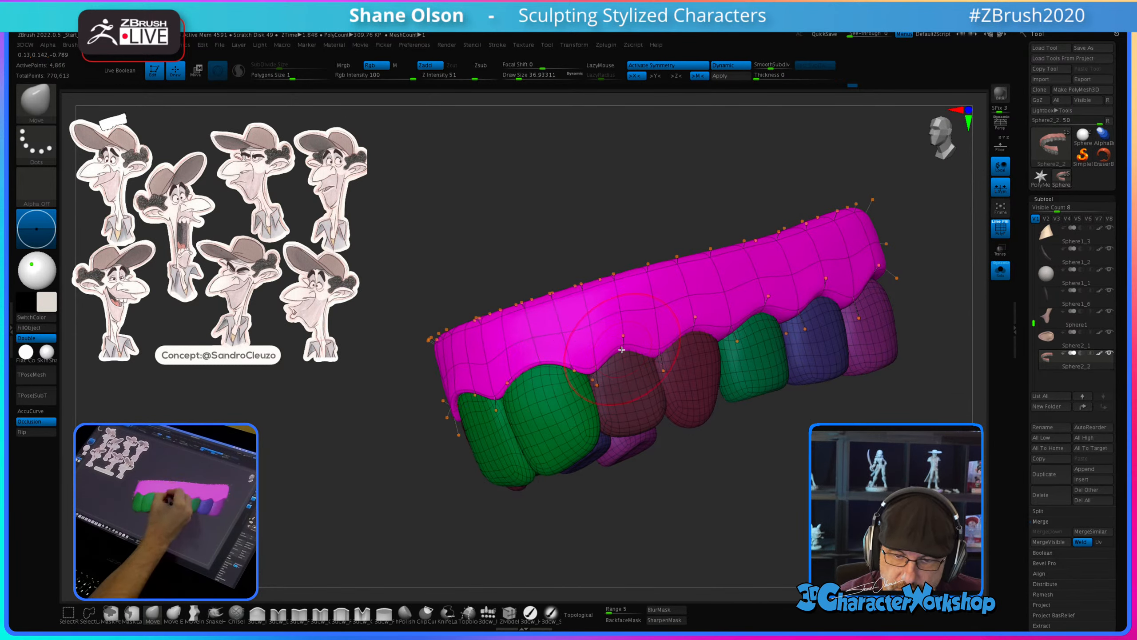
{"action": "right_click_drag", "start_coordinate": [727, 373], "coordinate": [675, 393]}
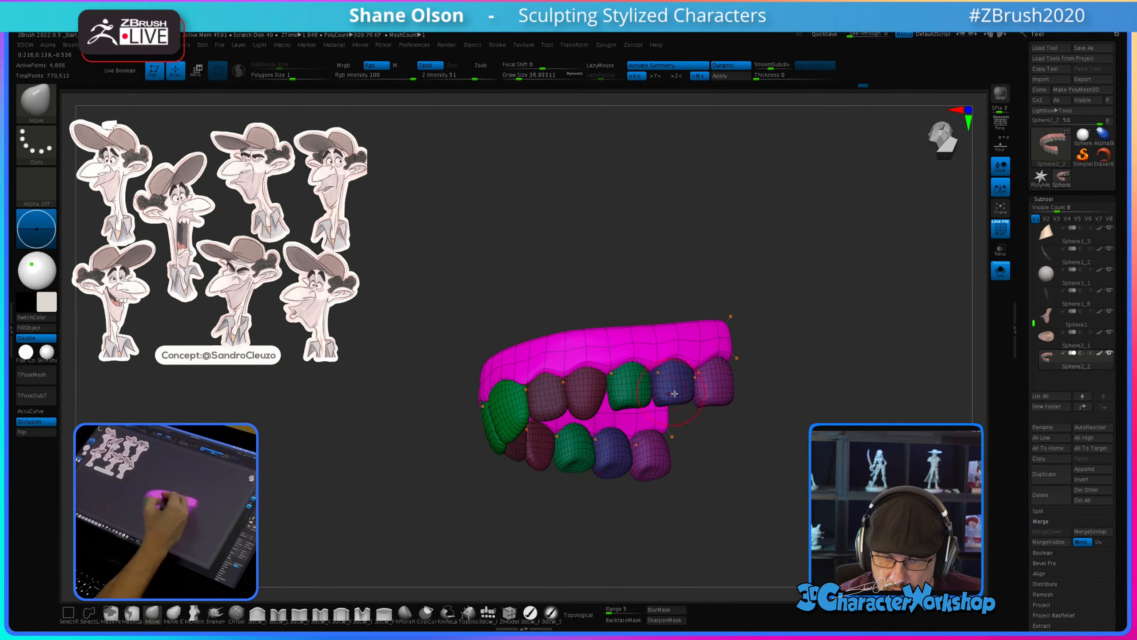
{"action": "key", "text": "shift+f"}
{"action": "key", "text": "shift+f"}
{"action": "key", "text": "shift+f"}
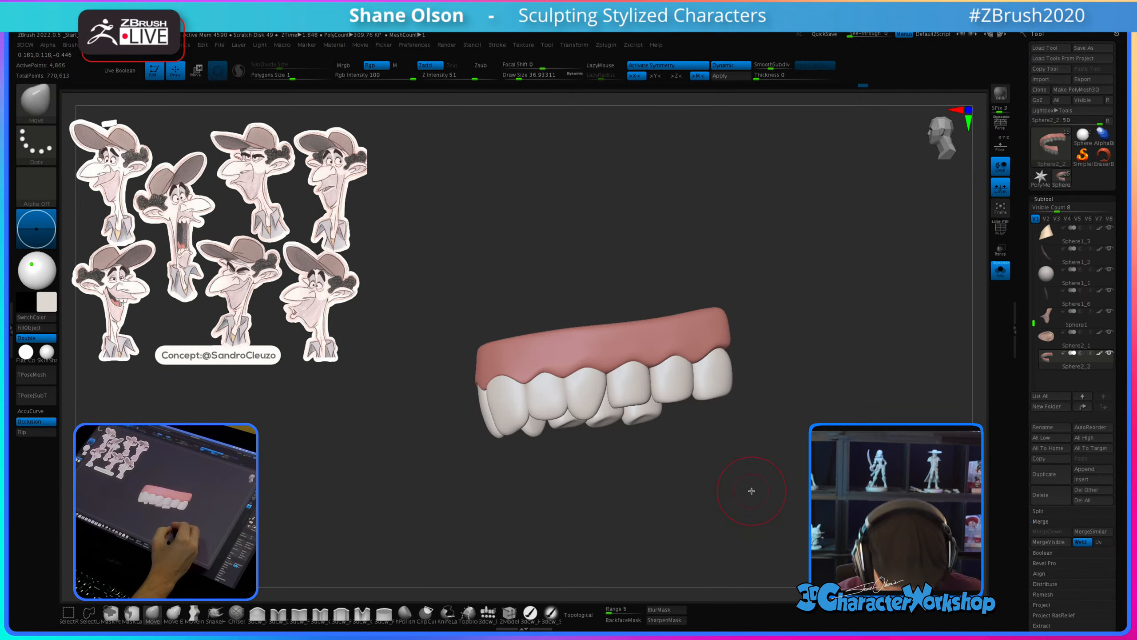
Step: Turn off Solo mode to show the whole character and reposition the upper teeth in the mouth with the Move brush at draw size 51.18757
{"action": "right_click_drag", "start_coordinate": [751, 491], "coordinate": [726, 475]}
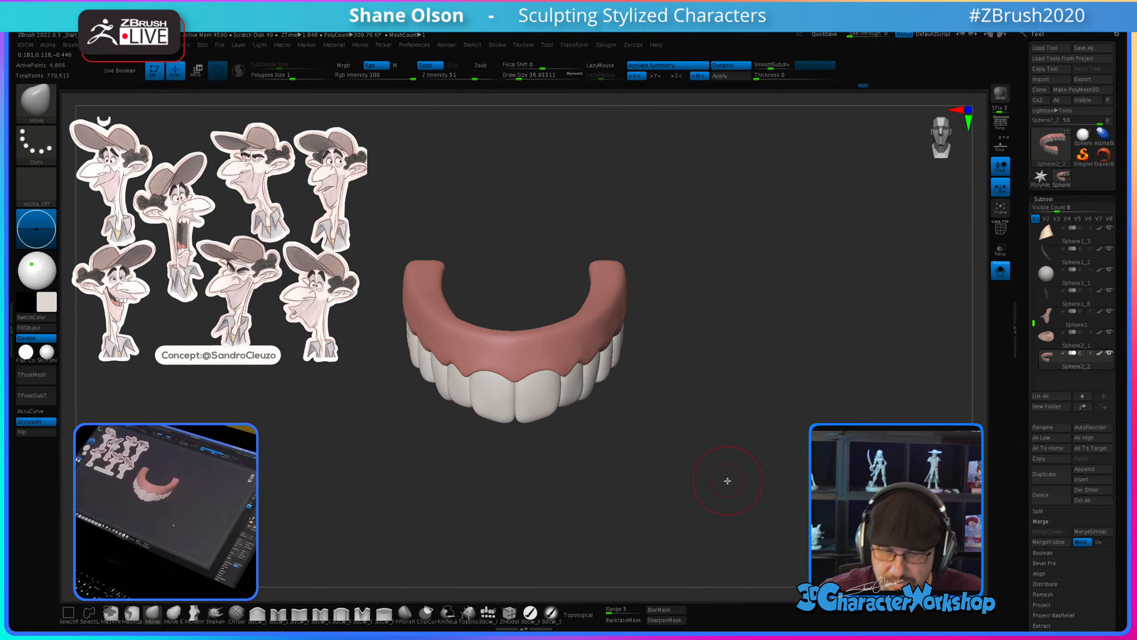
{"action": "left_click", "coordinate": [1005, 271]}
{"action": "right_click_drag", "start_coordinate": [781, 417], "coordinate": [723, 373]}
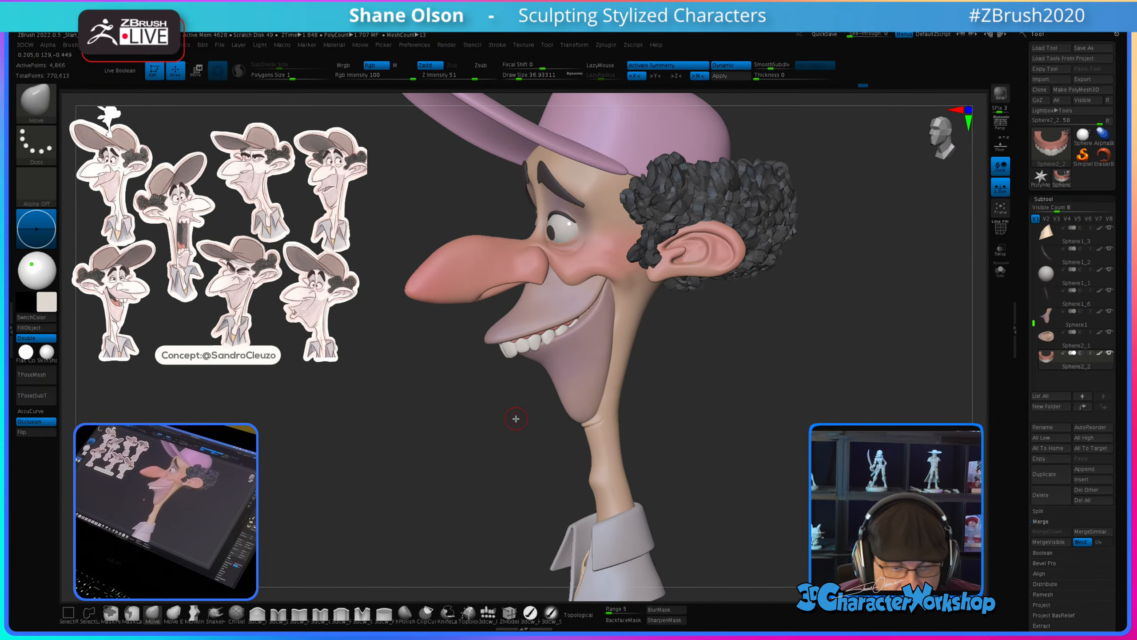
{"action": "right_click_drag", "start_coordinate": [518, 414], "coordinate": [501, 385], "text": "alt"}
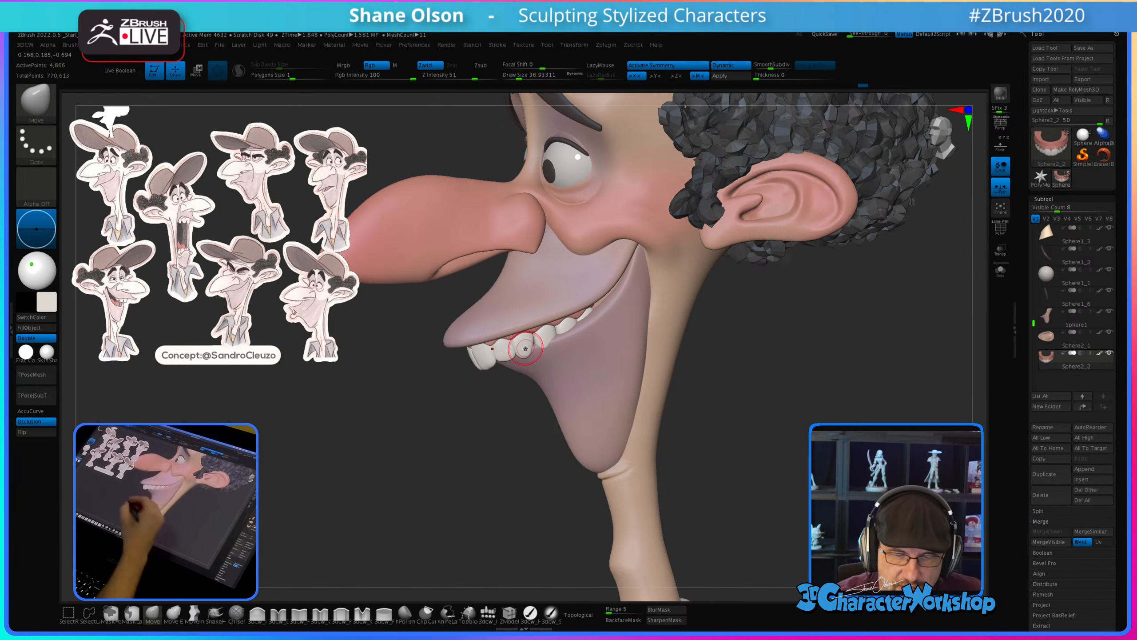
{"action": "mouse_move", "coordinate": [477, 437]}
{"action": "left_mouse_down", "text": "alt"}
{"action": "mouse_move", "coordinate": [478, 449]}
{"action": "mouse_move", "coordinate": [511, 460]}
{"action": "mouse_move", "coordinate": [499, 390]}
{"action": "mouse_move", "coordinate": [572, 373]}
{"action": "mouse_move", "coordinate": [631, 409]}
{"action": "mouse_move", "coordinate": [524, 439]}
{"action": "mouse_move", "coordinate": [560, 467]}
{"action": "left_mouse_up", "text": "alt"}
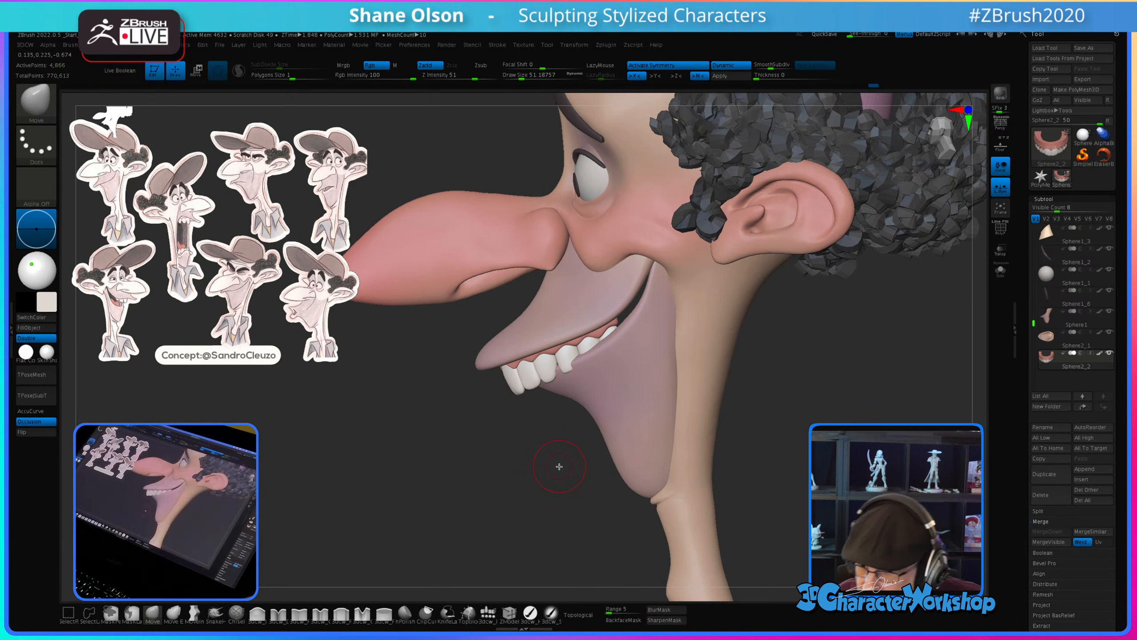
Step: Save the tool as Sandro_GoofyGuy_06.ztl, replacing the existing file
{"action": "left_click", "coordinate": [1095, 50]}
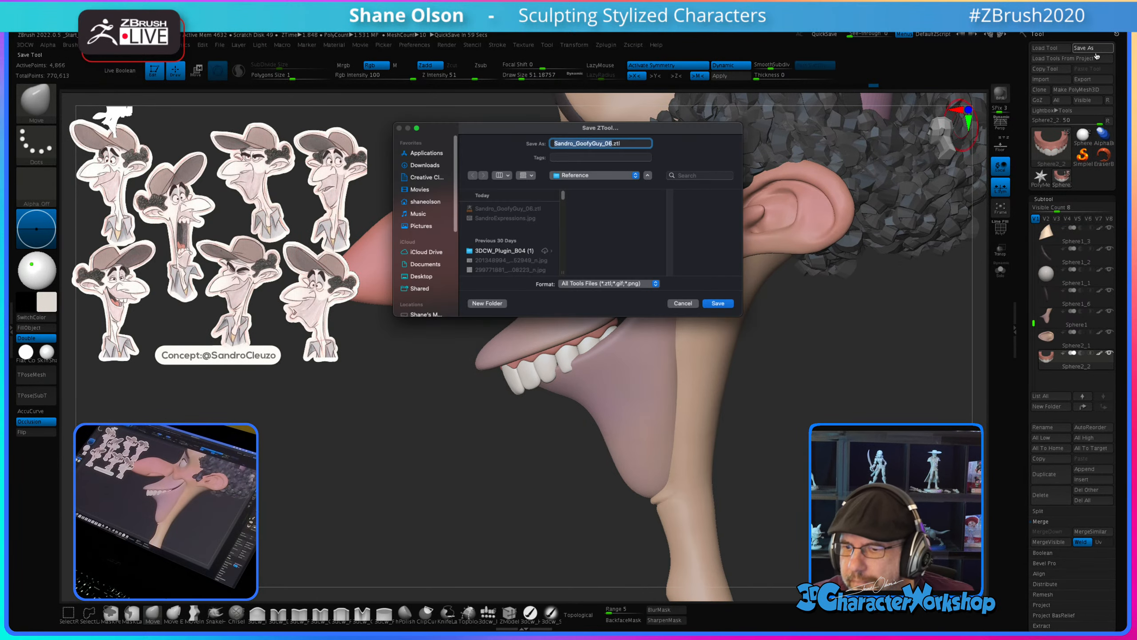
{"action": "left_click", "coordinate": [718, 303]}
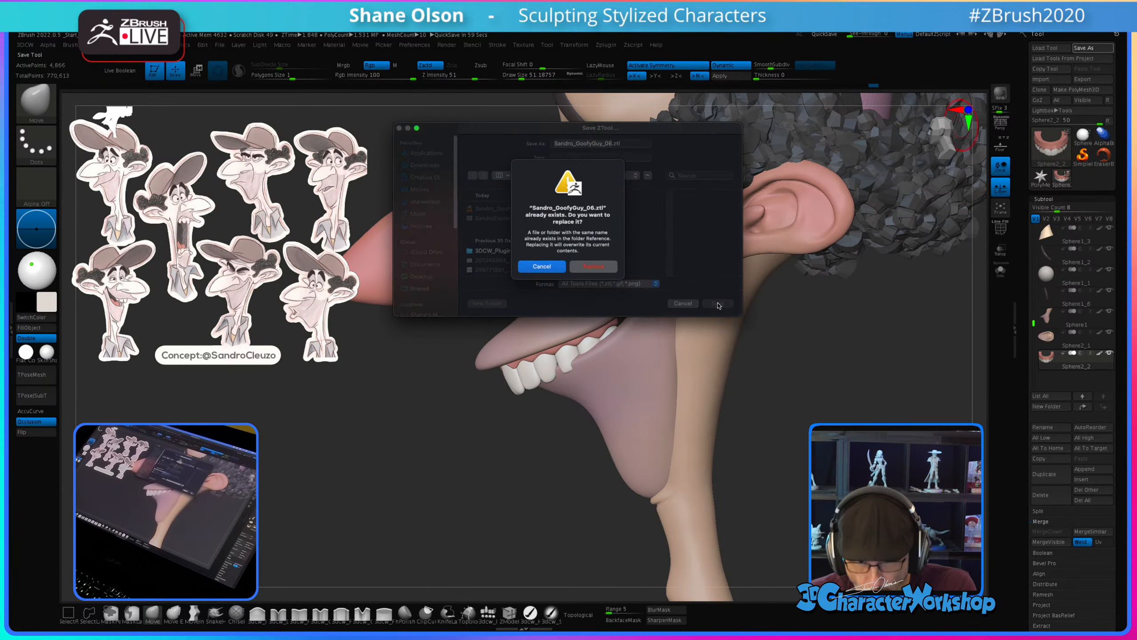
{"action": "left_click", "coordinate": [573, 267]}
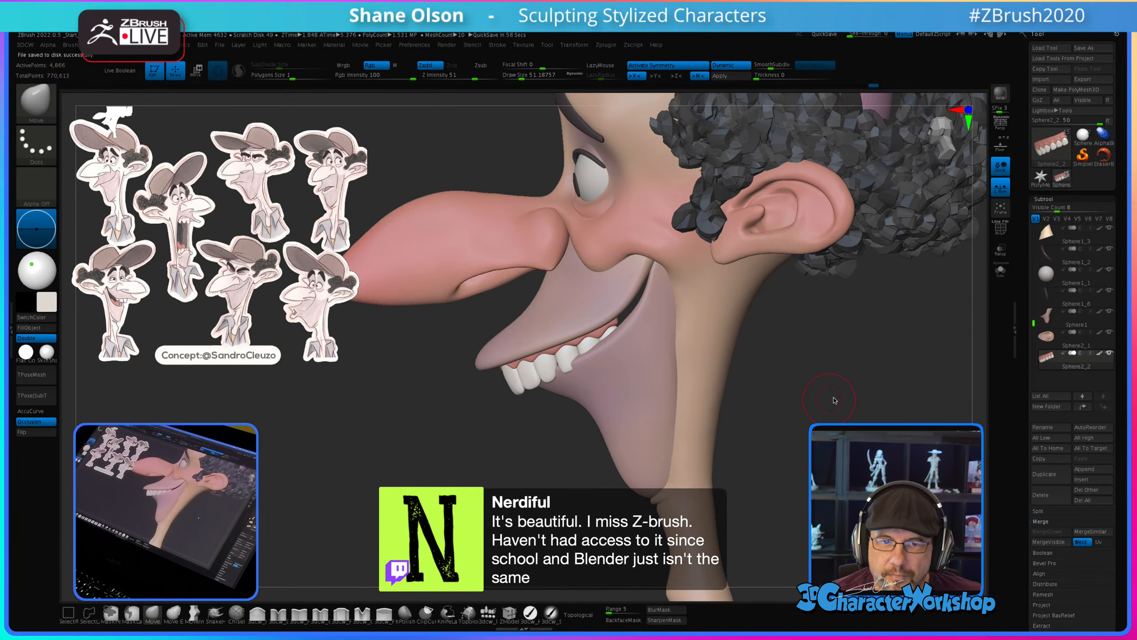
Step: Duplicate the upper teeth and gums subtool as the base for the lower teeth
{"action": "left_click_drag", "start_coordinate": [837, 383], "coordinate": [829, 384], "text": "alt"}
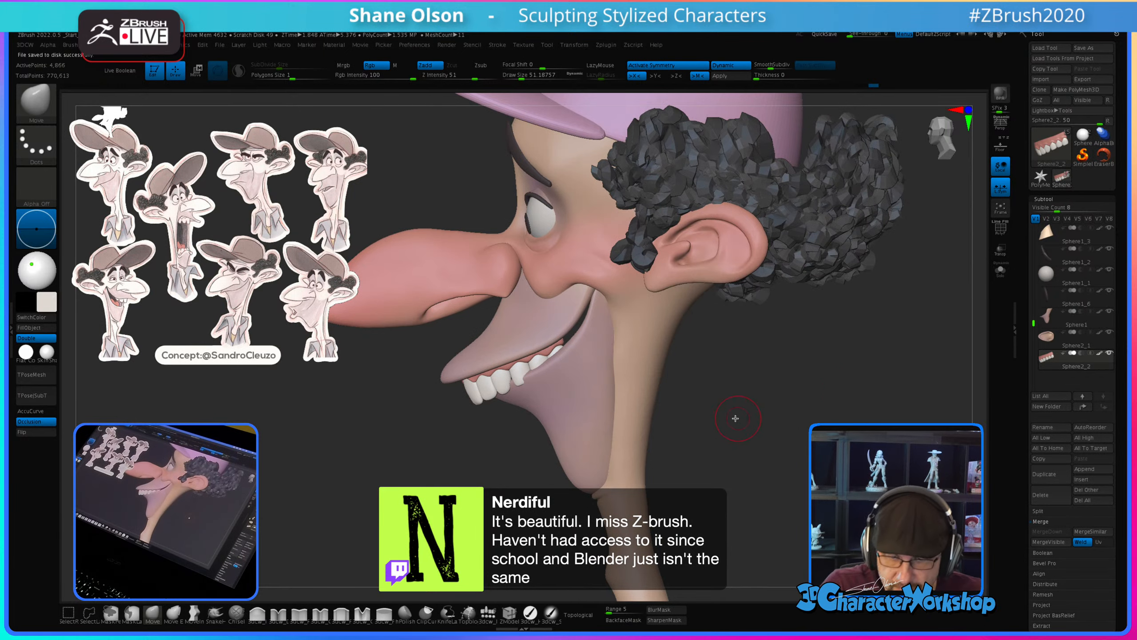
{"action": "left_click_drag", "start_coordinate": [735, 418], "coordinate": [749, 396]}
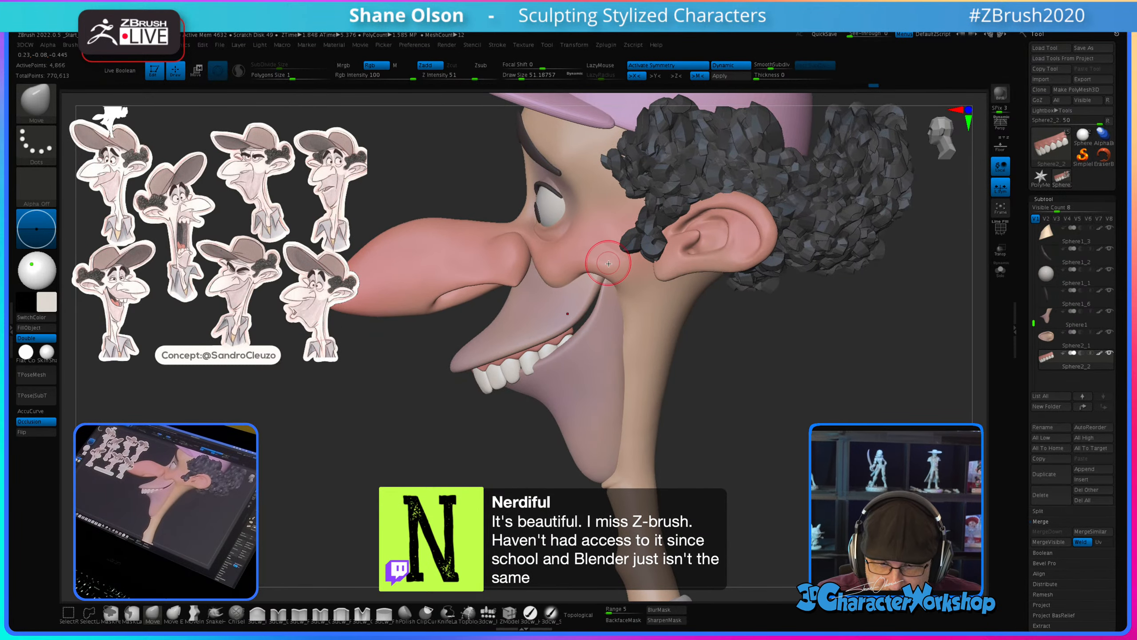
{"action": "mouse_move", "coordinate": [1050, 362]}
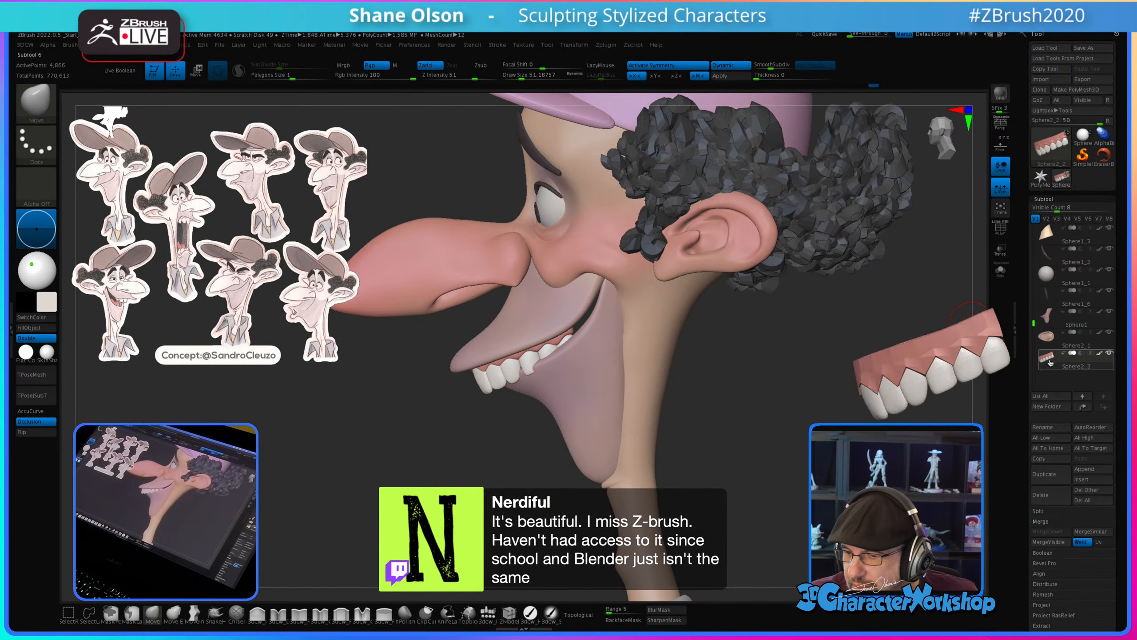
{"action": "left_click", "coordinate": [1044, 474]}
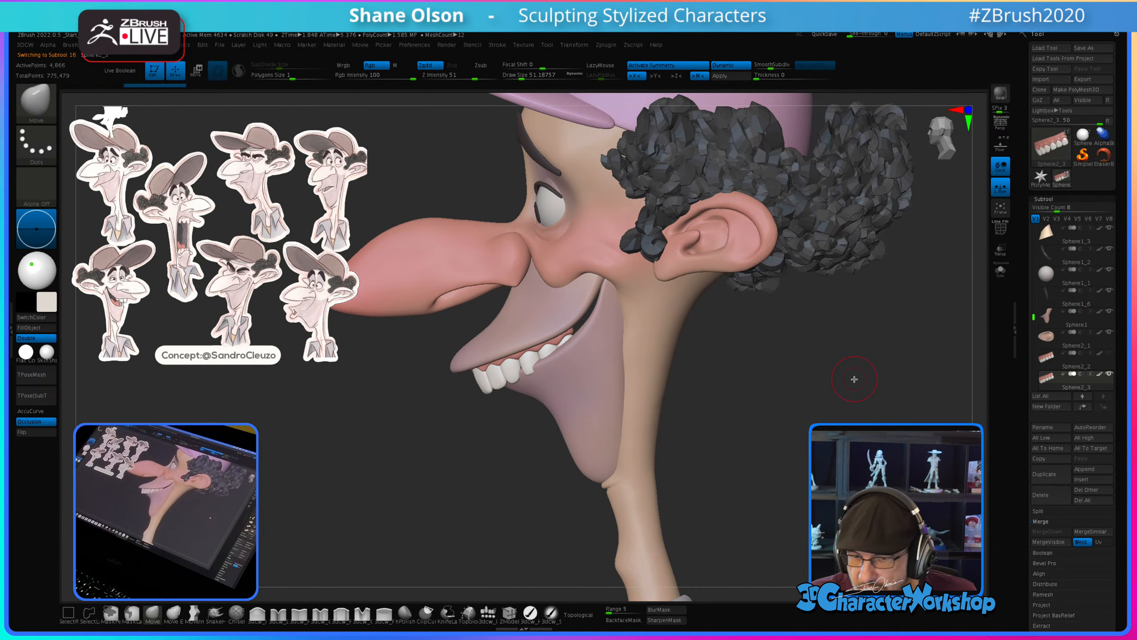
Step: Isolate the copied teeth, turn off symmetry, then centre the transform gizmo on them and reset its orientation
{"action": "left_click_drag", "start_coordinate": [855, 379], "coordinate": [931, 296]}
{"action": "left_click", "coordinate": [1001, 271]}
{"action": "left_click_drag", "start_coordinate": [756, 363], "coordinate": [759, 338]}
{"action": "key", "text": "w"}
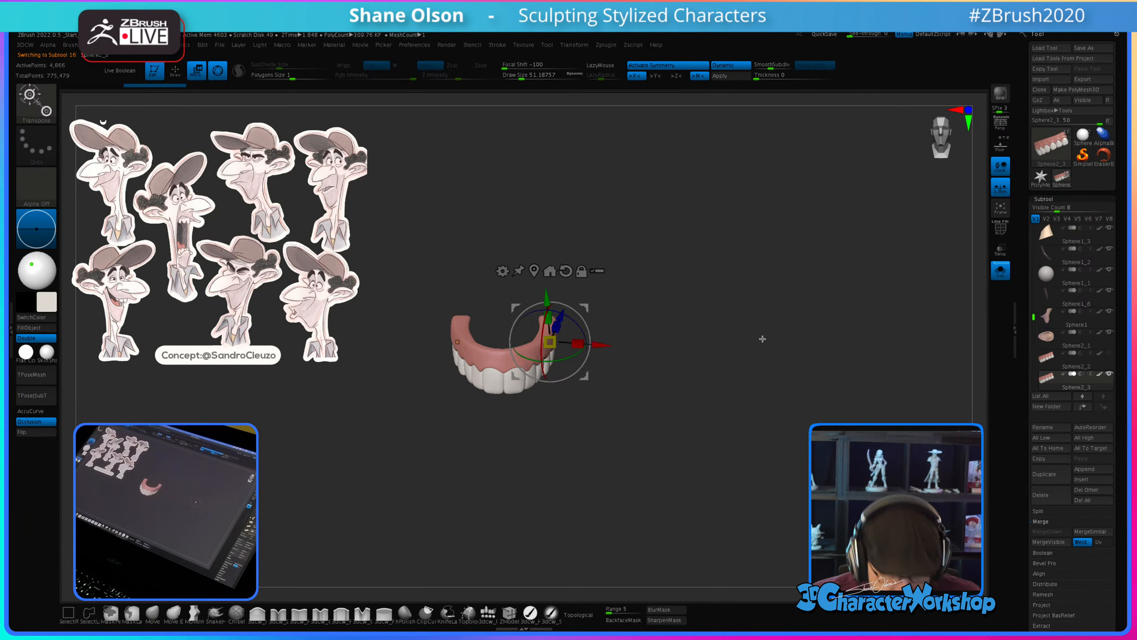
{"action": "key", "text": "x"}
{"action": "left_click", "coordinate": [549, 270]}
{"action": "left_click", "coordinate": [525, 282]}
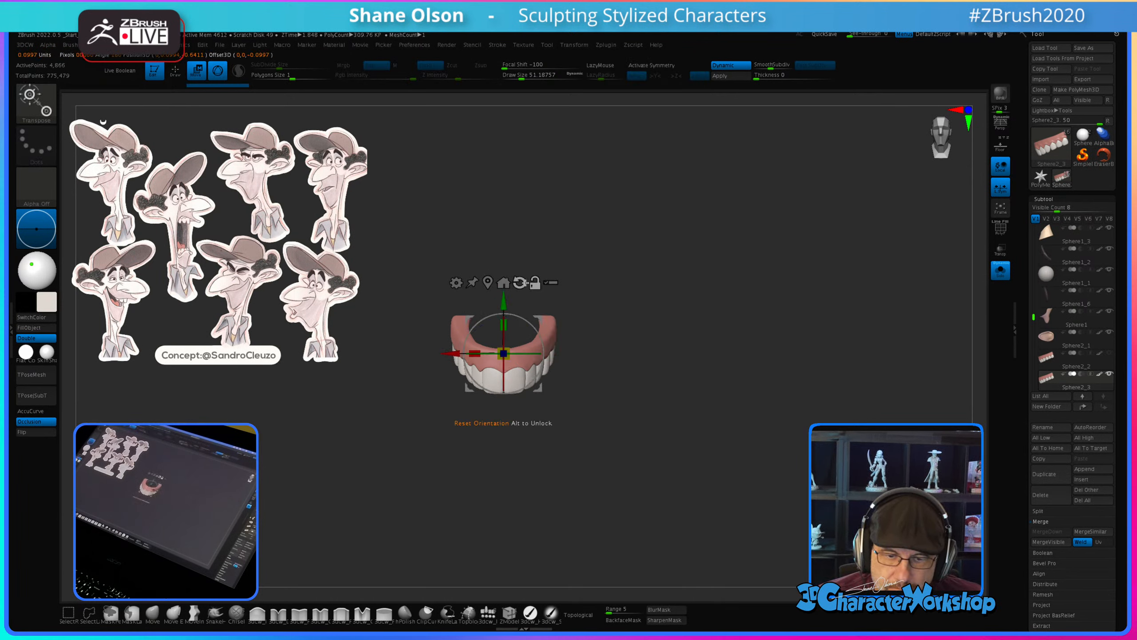
Step: Rotate the copied teeth upside down so the teeth point upward like a lower set
{"action": "left_click_drag", "start_coordinate": [634, 305], "coordinate": [700, 309], "text": "alt"}
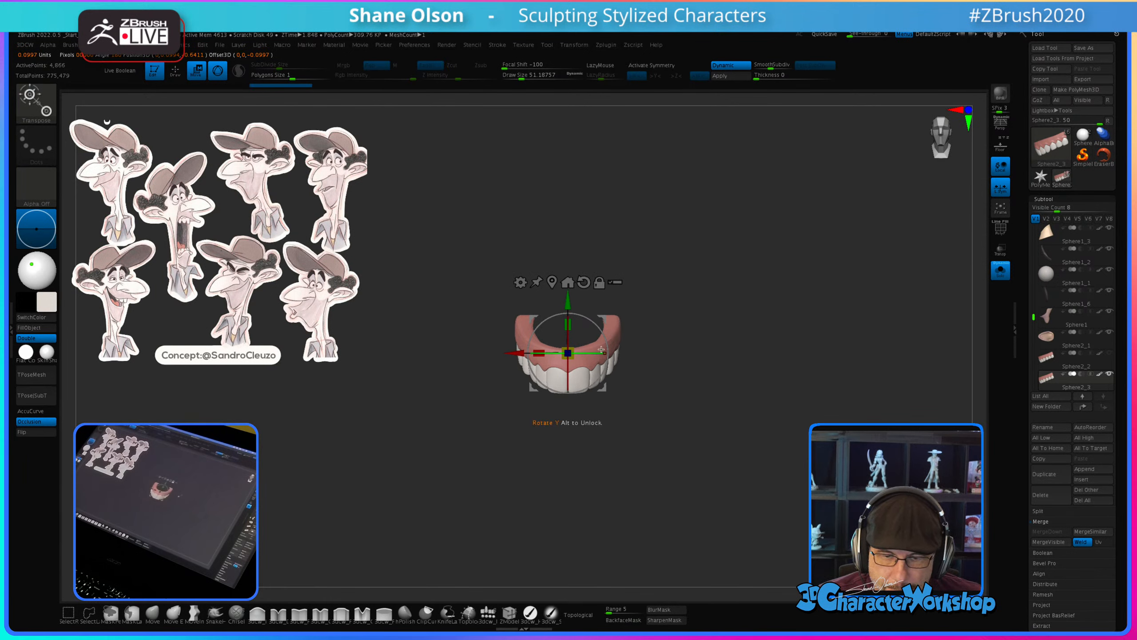
{"action": "left_click_drag", "start_coordinate": [602, 350], "coordinate": [503, 363]}
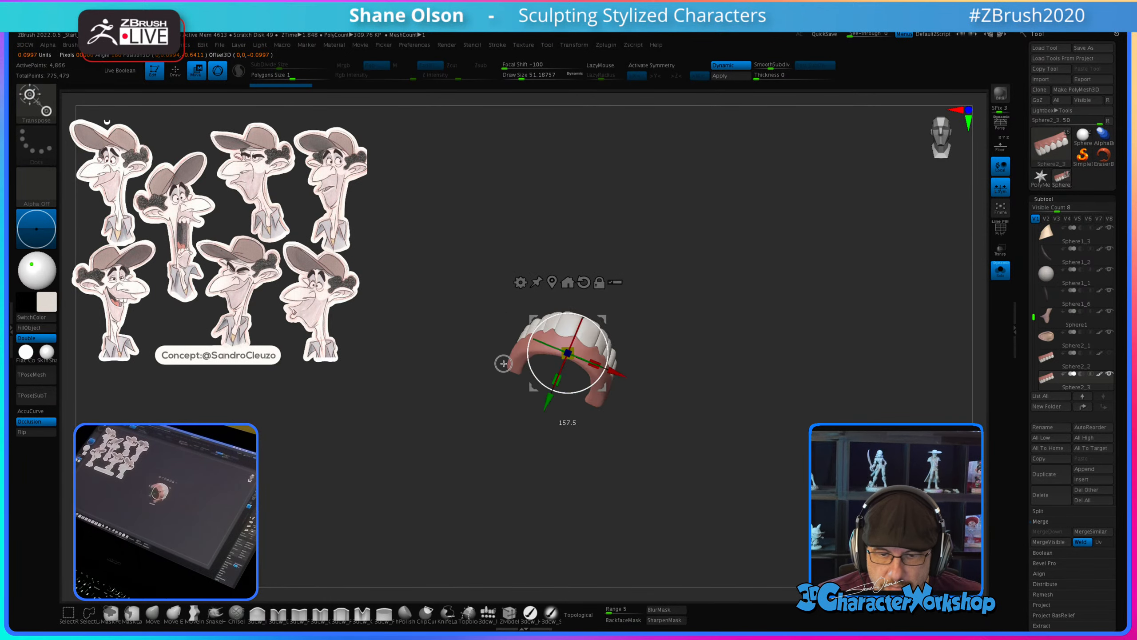
{"action": "left_click_drag", "start_coordinate": [738, 297], "coordinate": [698, 300]}
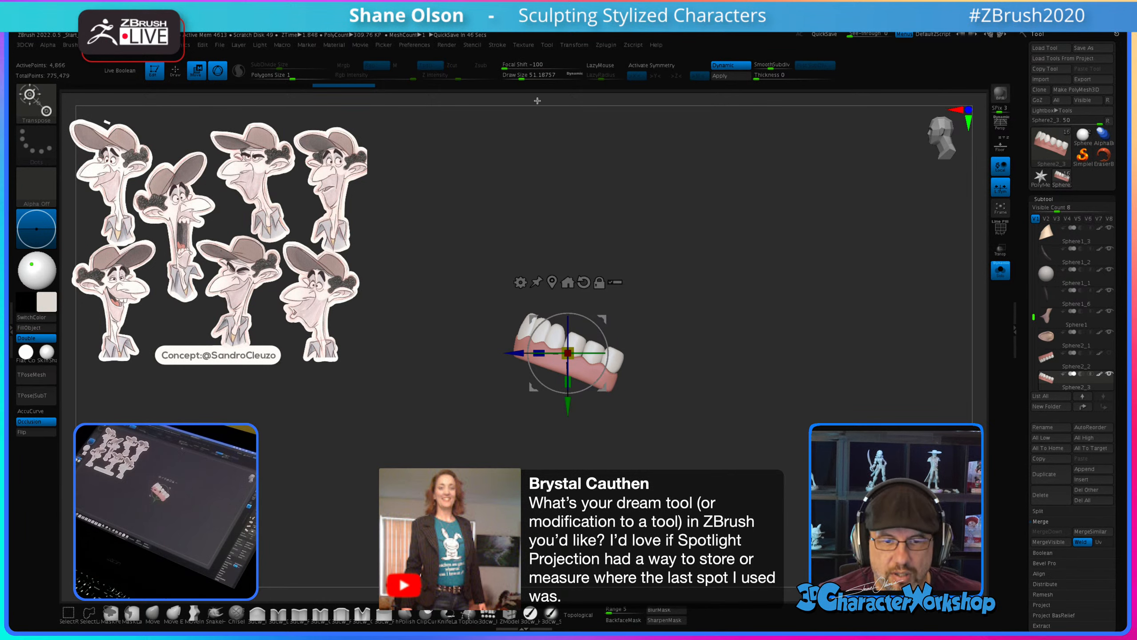
{"action": "left_click", "coordinate": [523, 45]}
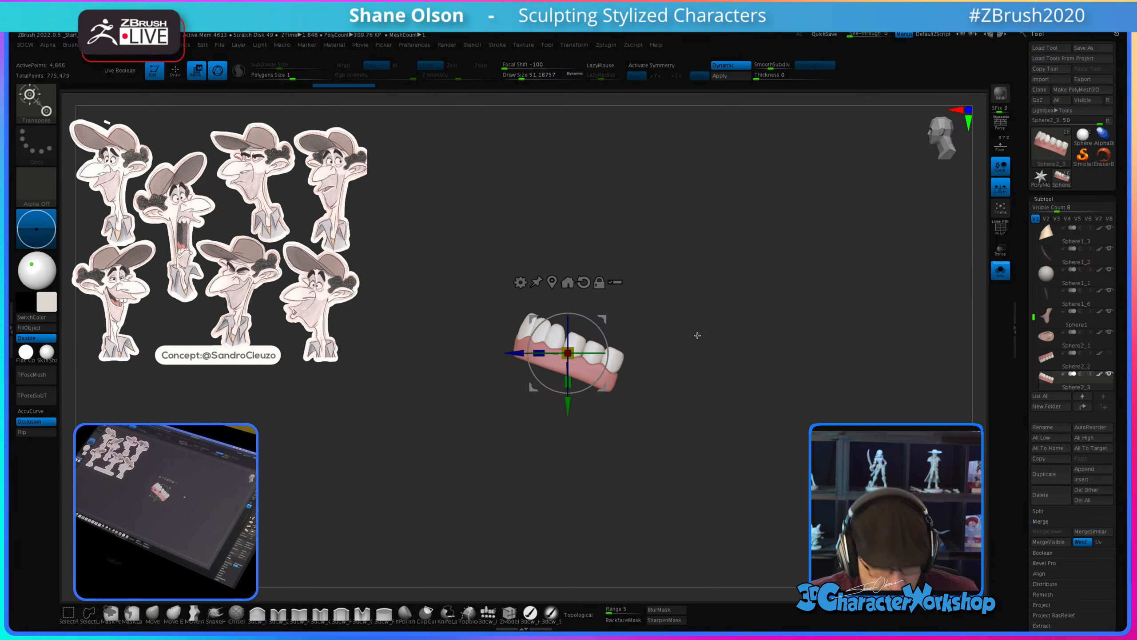
Step: Show the whole head again, then move and tilt the flipped teeth into the lower jaw to follow the smile
{"action": "left_click", "coordinate": [1001, 270]}
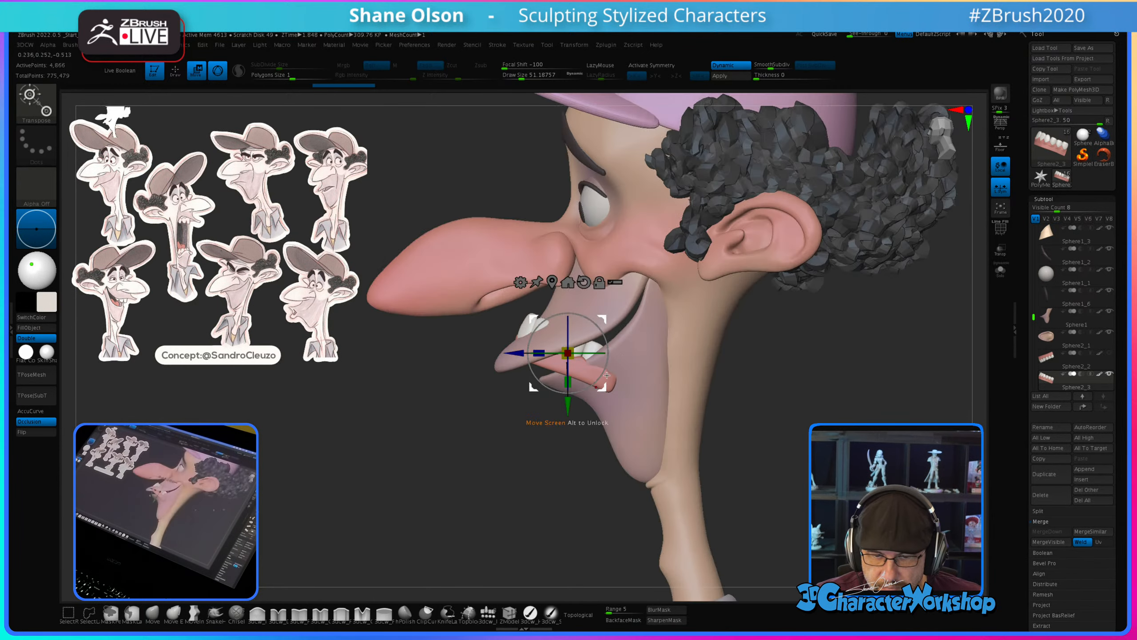
{"action": "left_click_drag", "start_coordinate": [609, 335], "coordinate": [644, 333]}
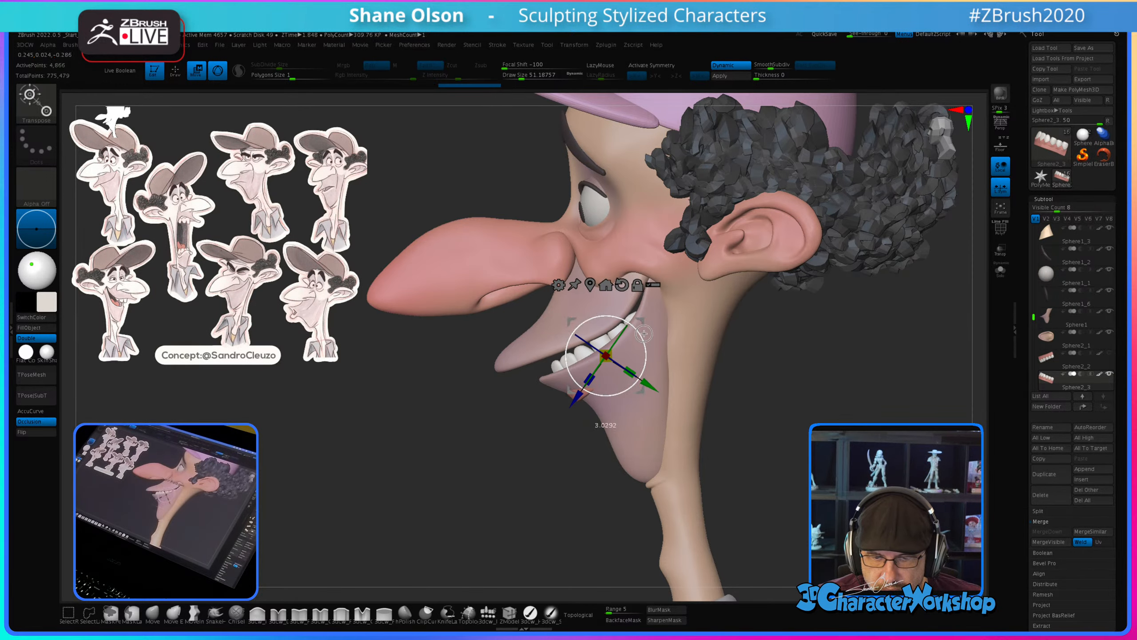
{"action": "left_click_drag", "start_coordinate": [833, 398], "coordinate": [800, 414]}
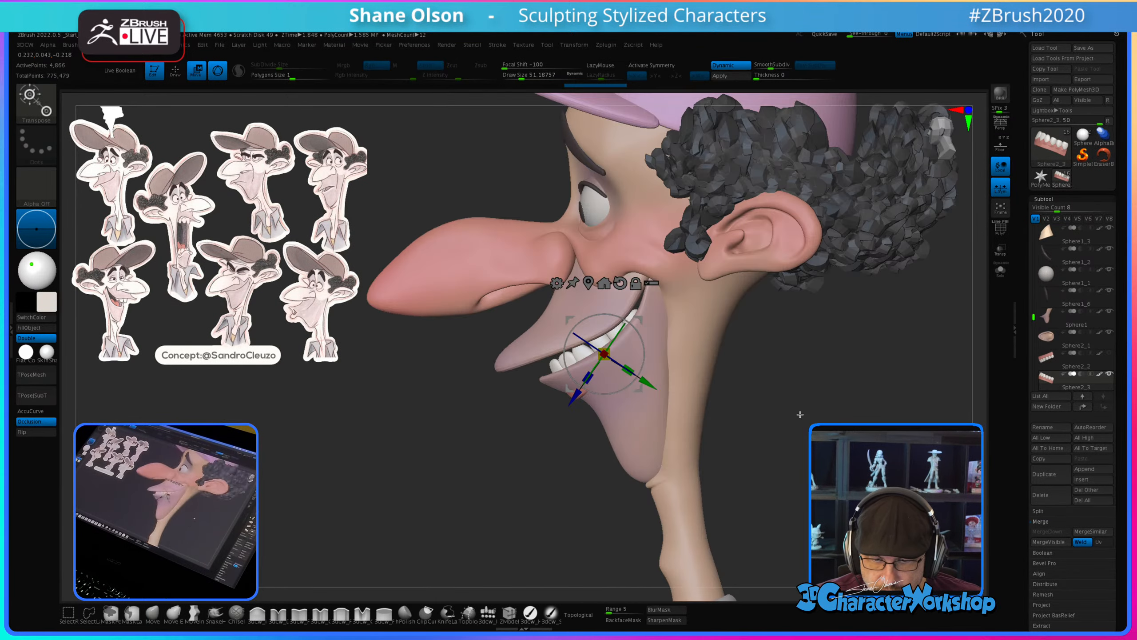
{"action": "left_click_drag", "start_coordinate": [508, 500], "coordinate": [535, 461], "text": "alt"}
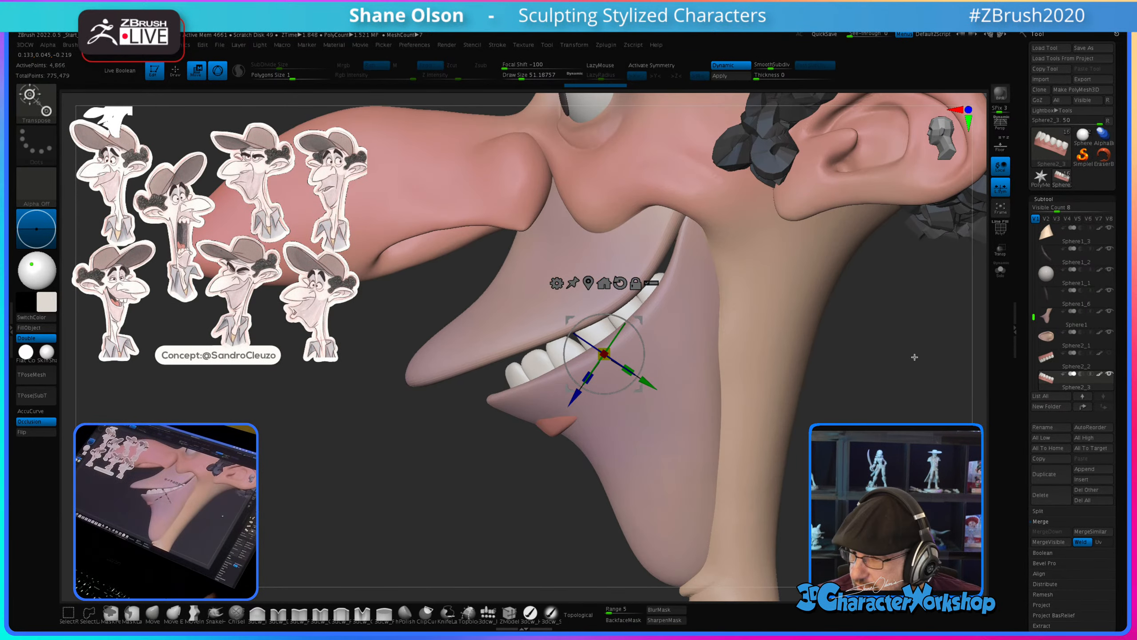
{"action": "left_click_drag", "start_coordinate": [526, 511], "coordinate": [513, 495], "text": "alt"}
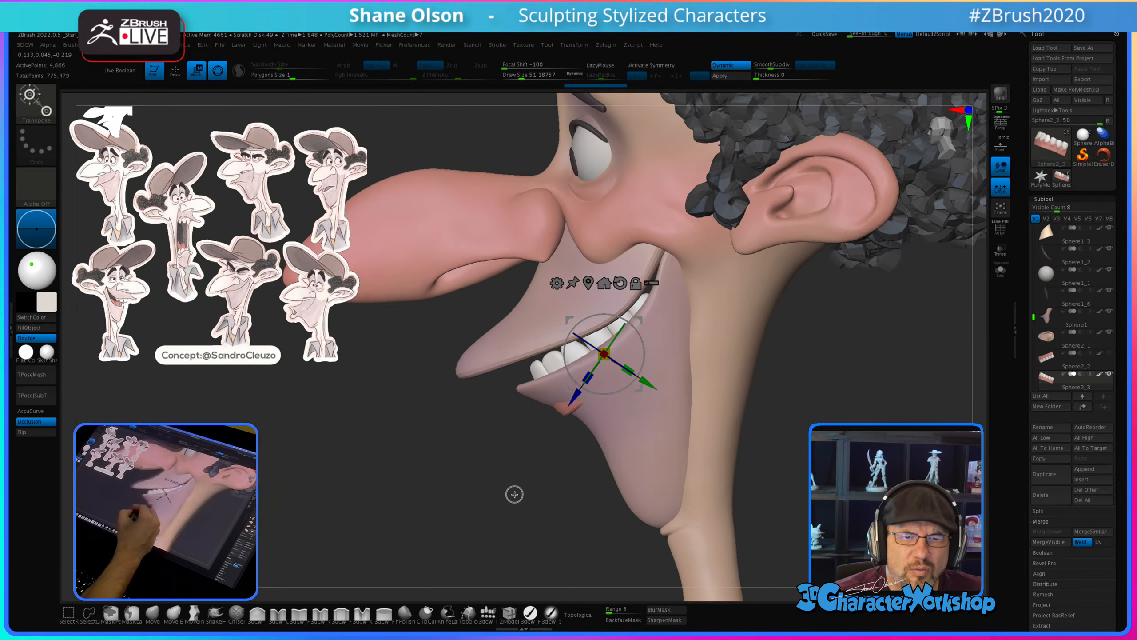
{"action": "left_click", "coordinate": [1001, 271]}
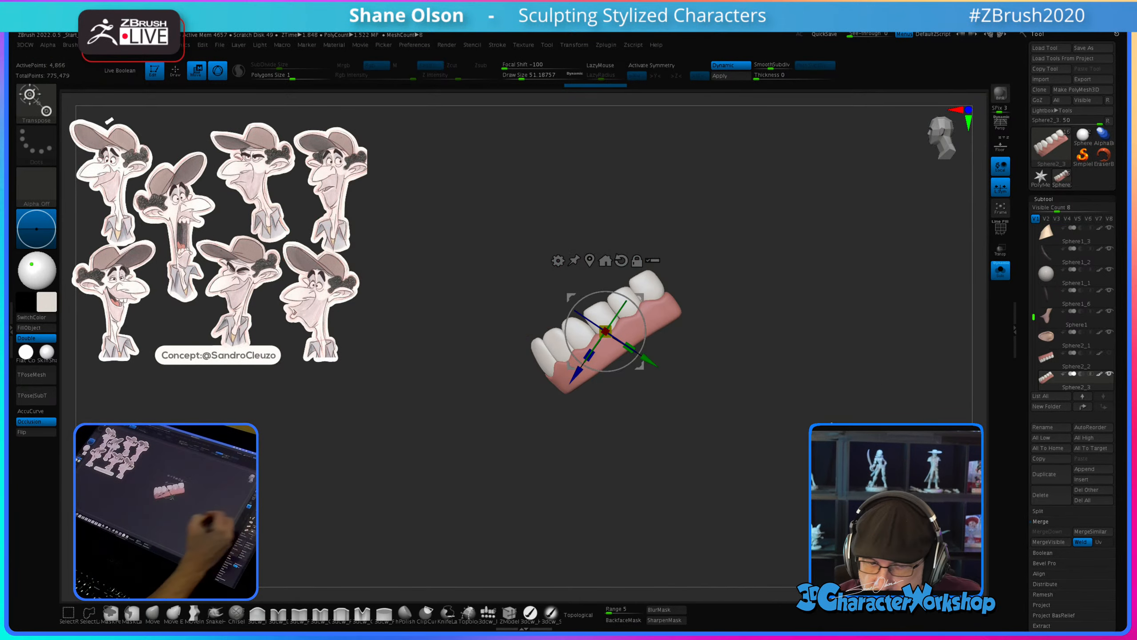
{"action": "left_click", "coordinate": [1001, 270]}
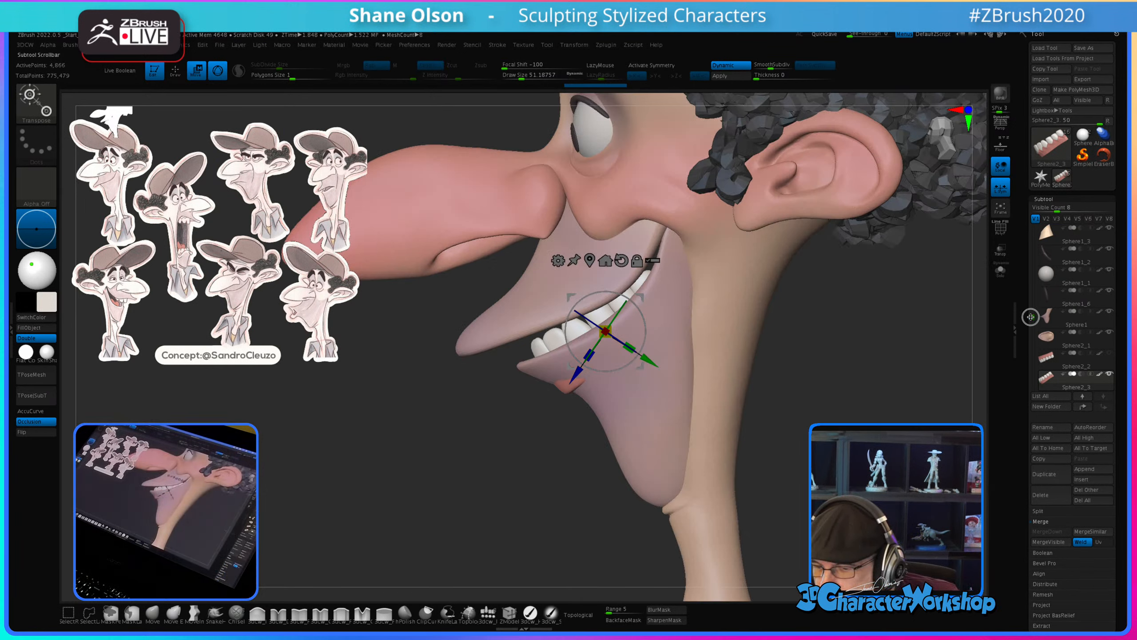
Step: Delete the hidden head-and-neck copy, subtool Sphere1_4
{"action": "scroll", "coordinate": [1032, 304], "scroll_direction": "up", "scroll_amount": 1}
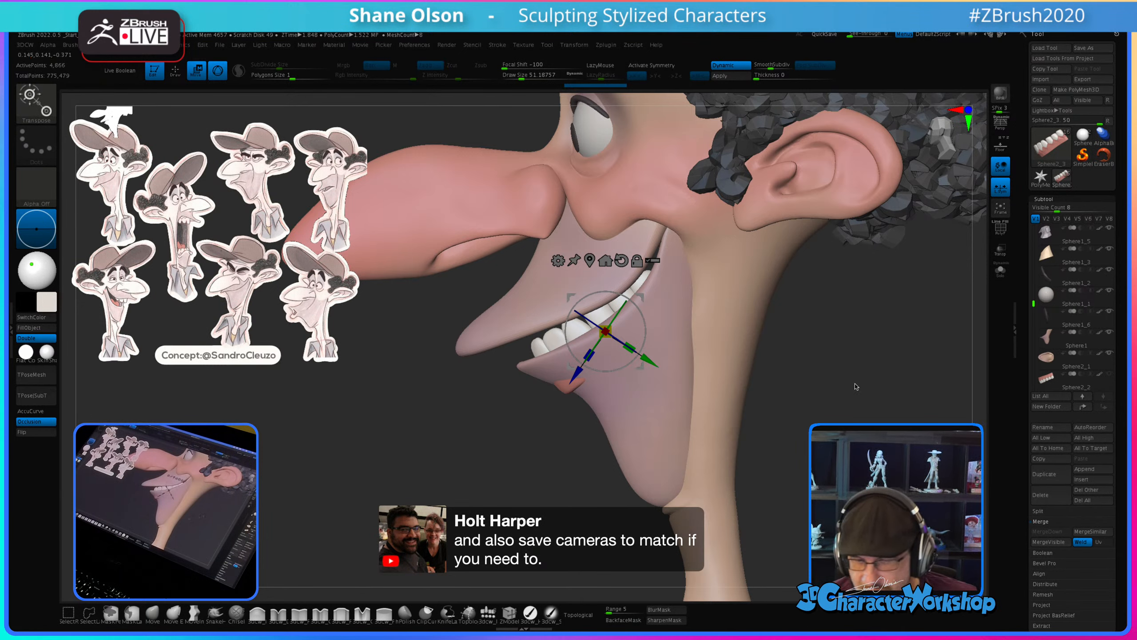
{"action": "left_click_drag", "start_coordinate": [1032, 302], "coordinate": [1029, 221]}
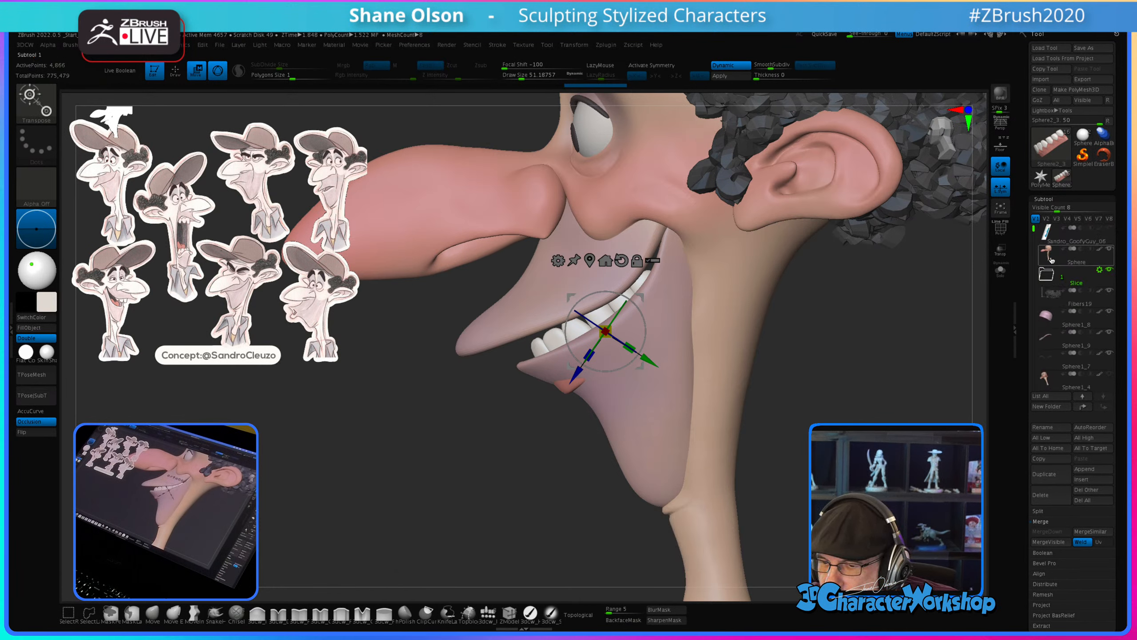
{"action": "mouse_move", "coordinate": [1050, 259]}
{"action": "left_click", "coordinate": [1046, 381]}
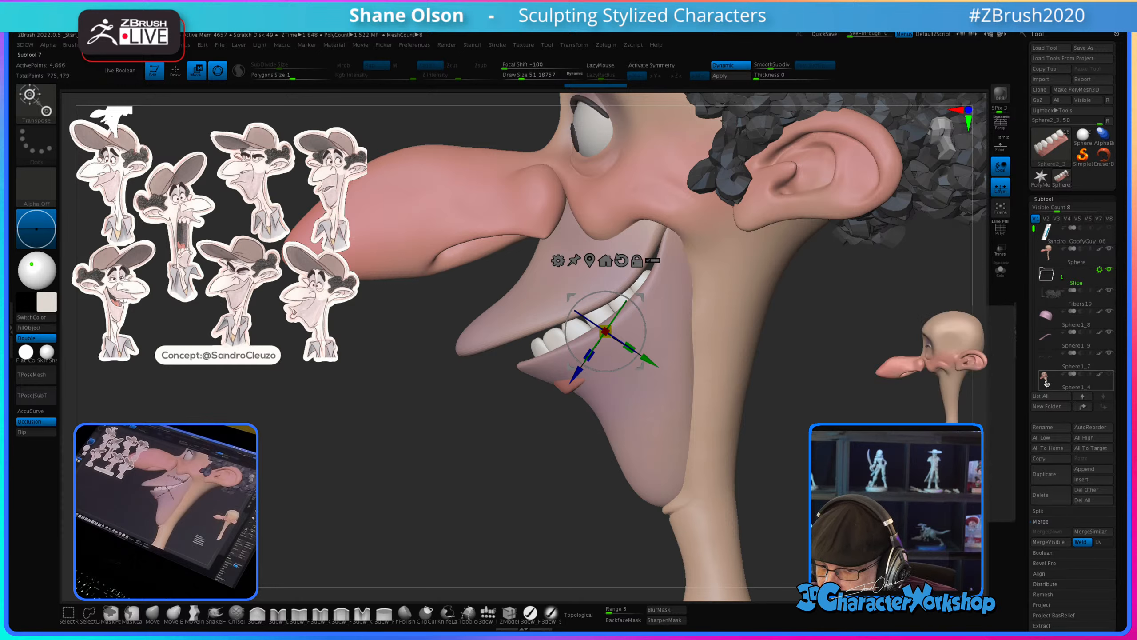
{"action": "left_click", "coordinate": [1043, 495]}
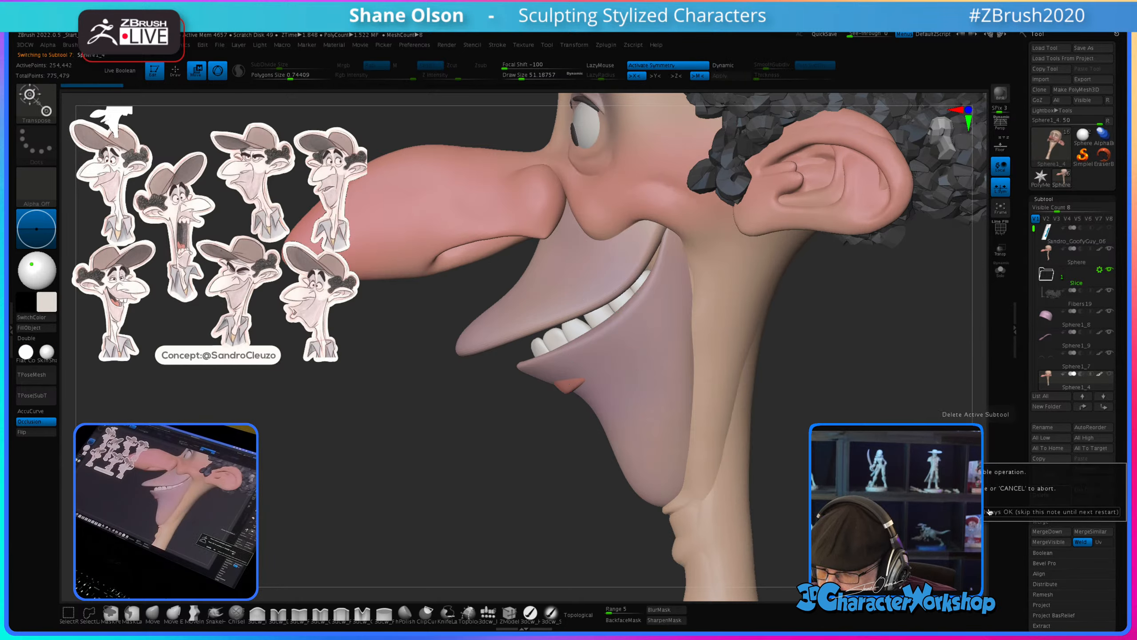
{"action": "left_click", "coordinate": [990, 512]}
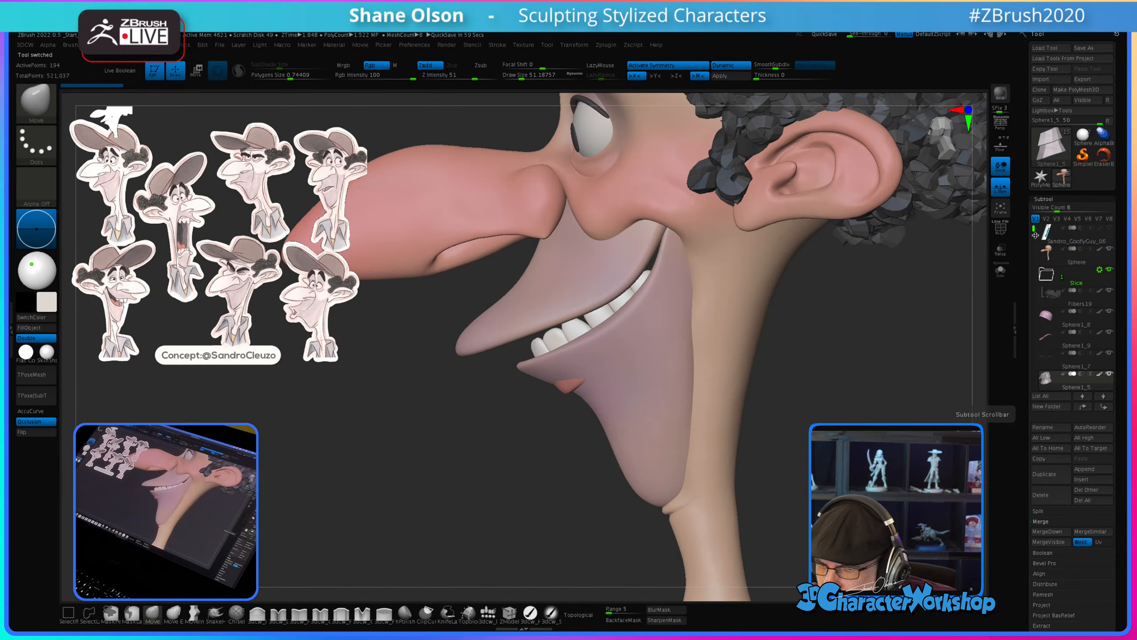
Step: Make the upper teeth subtool Sphere2_2 visible again alongside the lower teeth
{"action": "scroll", "coordinate": [1035, 278], "scroll_direction": "down", "scroll_amount": 8}
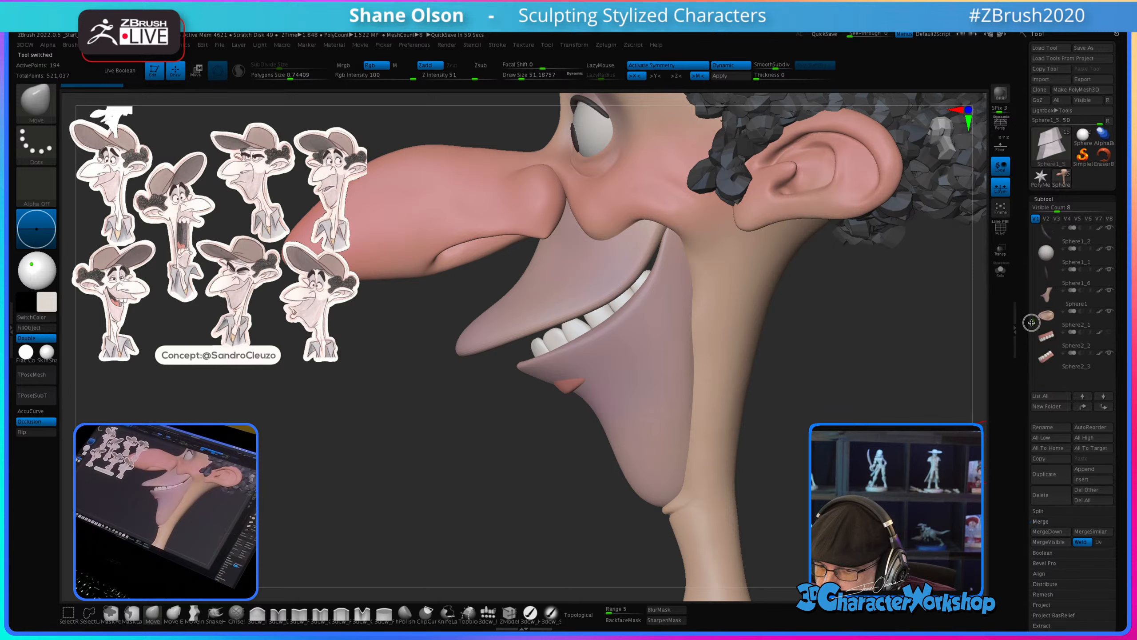
{"action": "left_click", "coordinate": [1110, 332]}
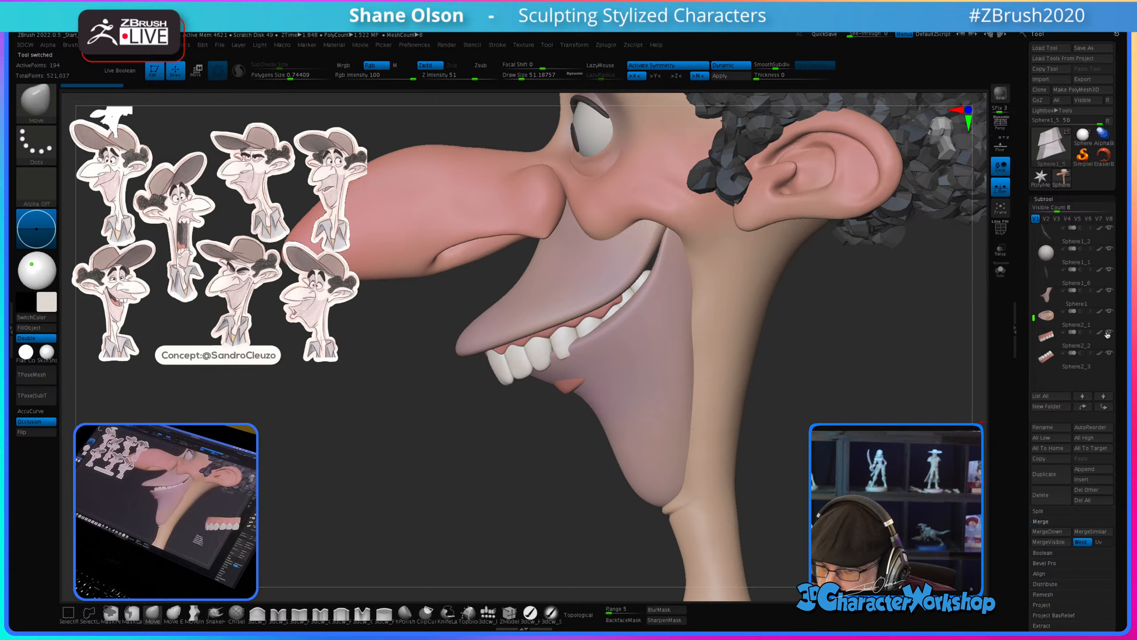
{"action": "left_click_drag", "start_coordinate": [814, 355], "coordinate": [804, 360]}
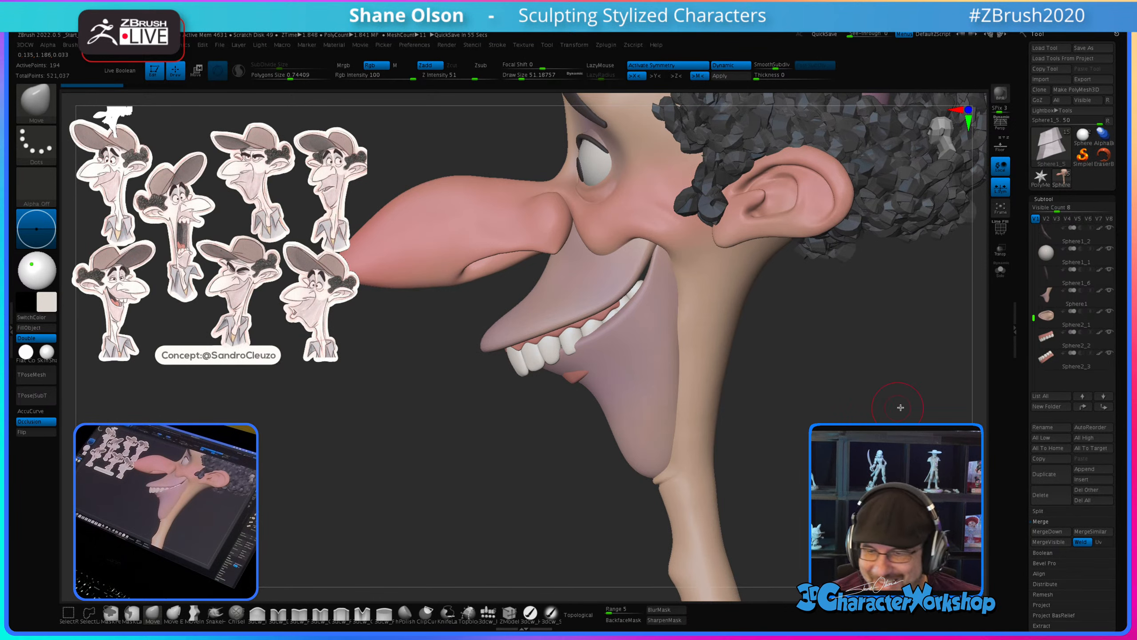
Step: Select the lower teeth subtool Sphere2_3 and toggle Solo mode on and off to inspect it alone
{"action": "left_click", "coordinate": [1046, 359]}
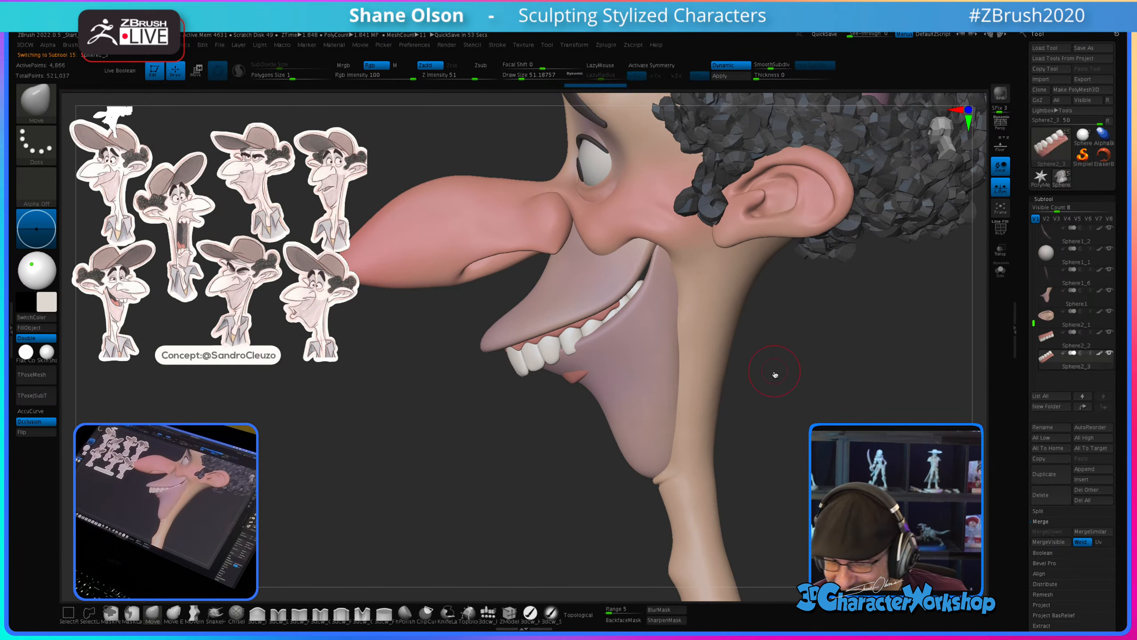
{"action": "key", "text": "shift"}
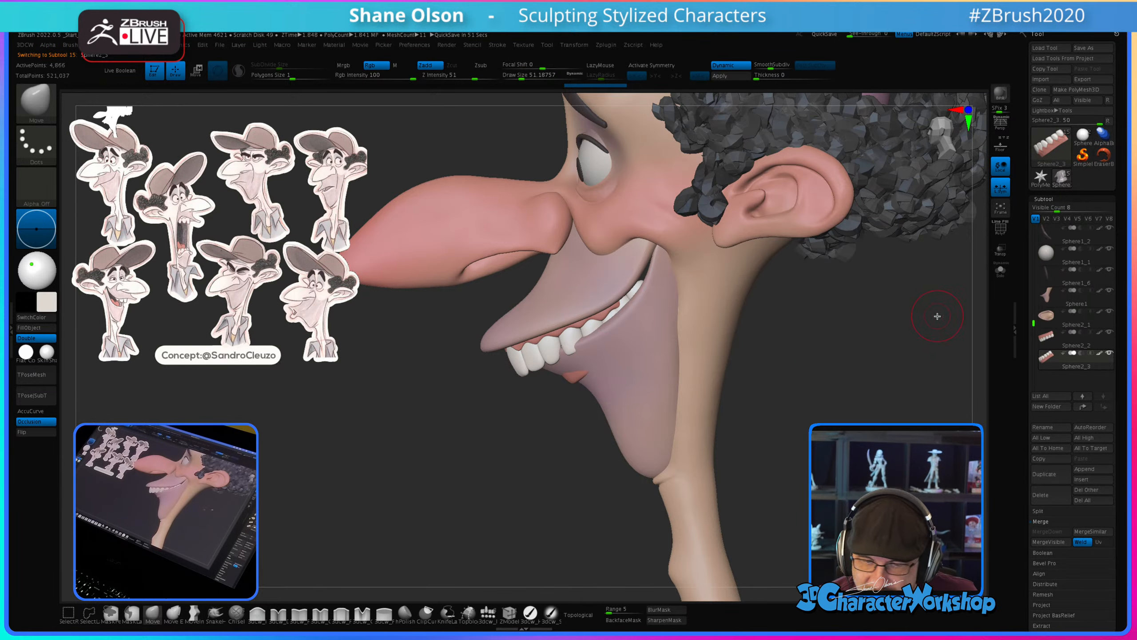
{"action": "left_click", "coordinate": [996, 274]}
{"action": "left_click", "coordinate": [996, 274]}
{"action": "left_click", "coordinate": [1108, 353]}
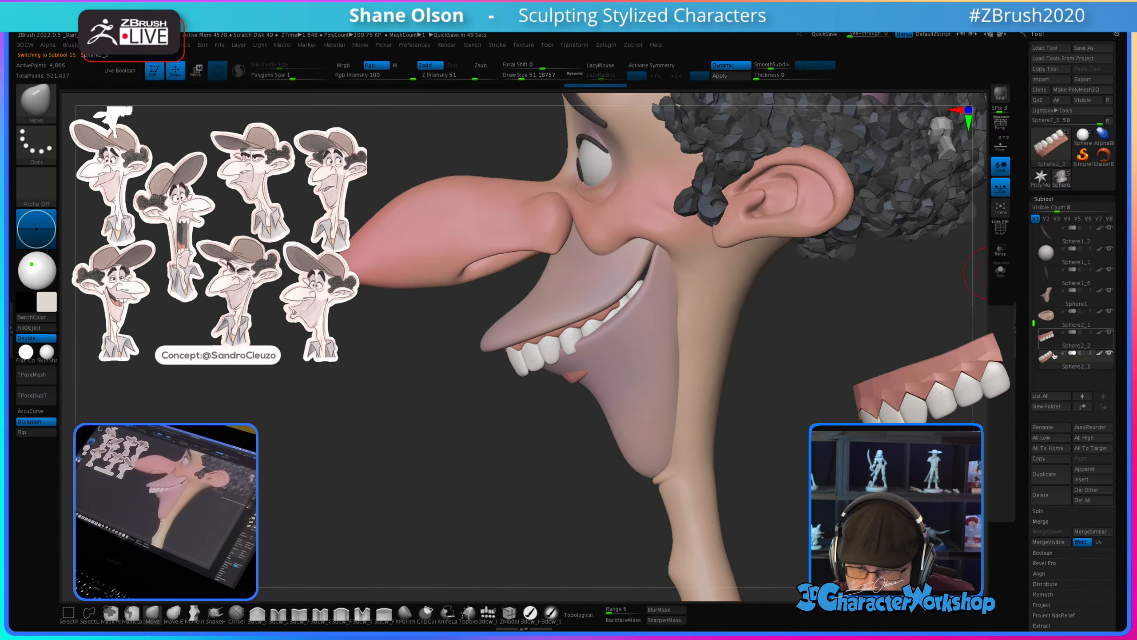
Step: Show only the lower teeth Sphere2_3 together with the jaw Sphere1, and check how the teeth sit from several angles
{"action": "left_click", "coordinate": [1107, 354], "text": "shift"}
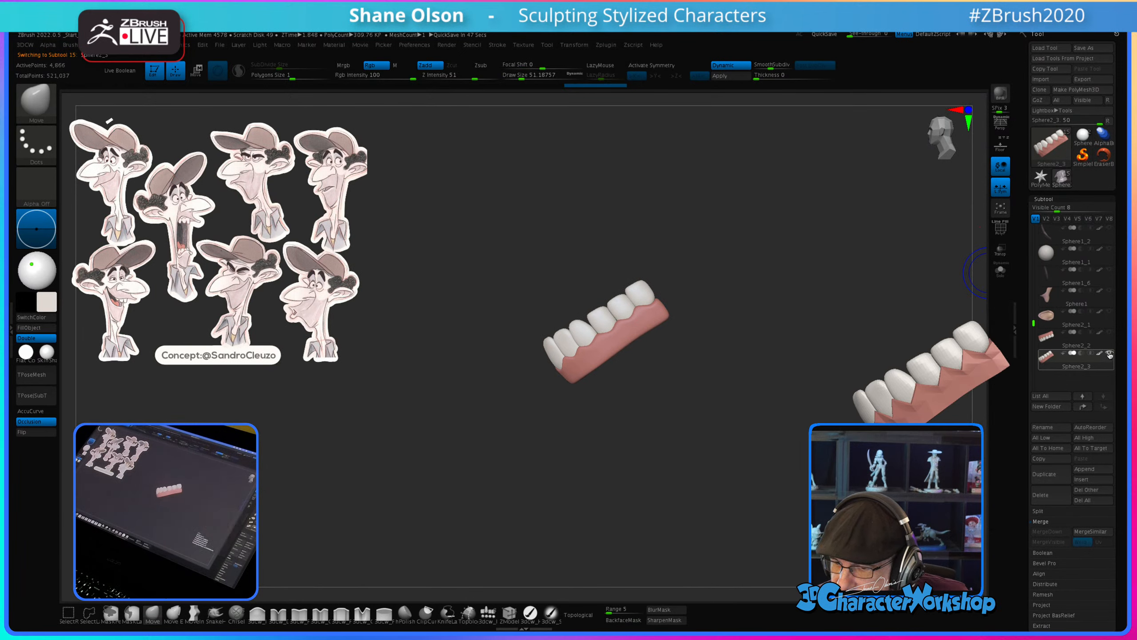
{"action": "left_click", "coordinate": [1109, 290]}
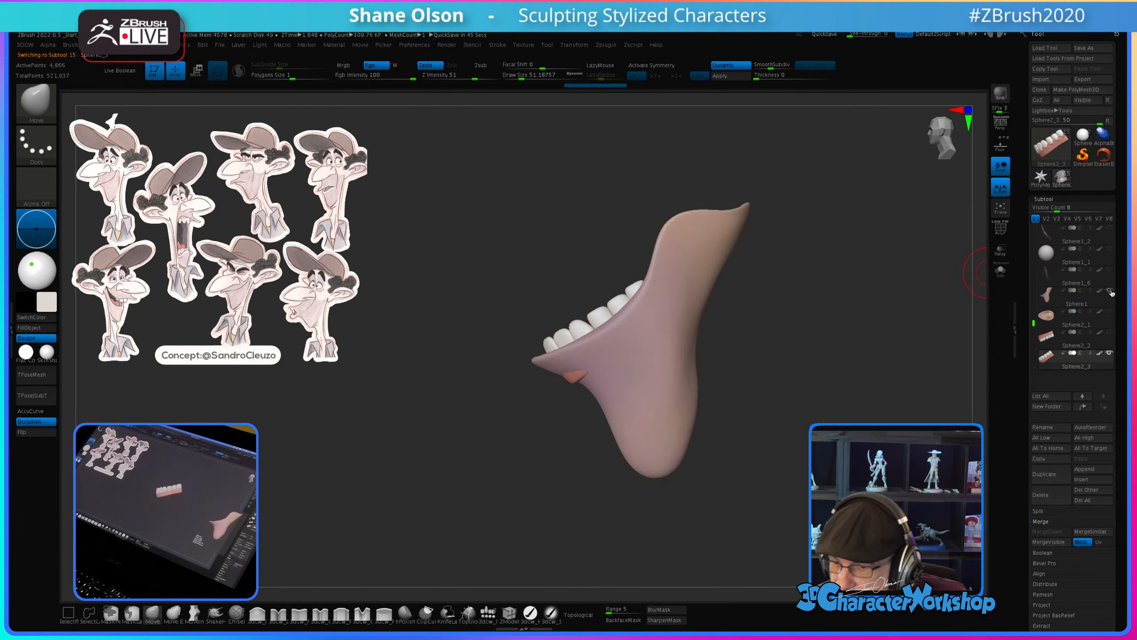
{"action": "left_click_drag", "start_coordinate": [773, 364], "coordinate": [817, 379]}
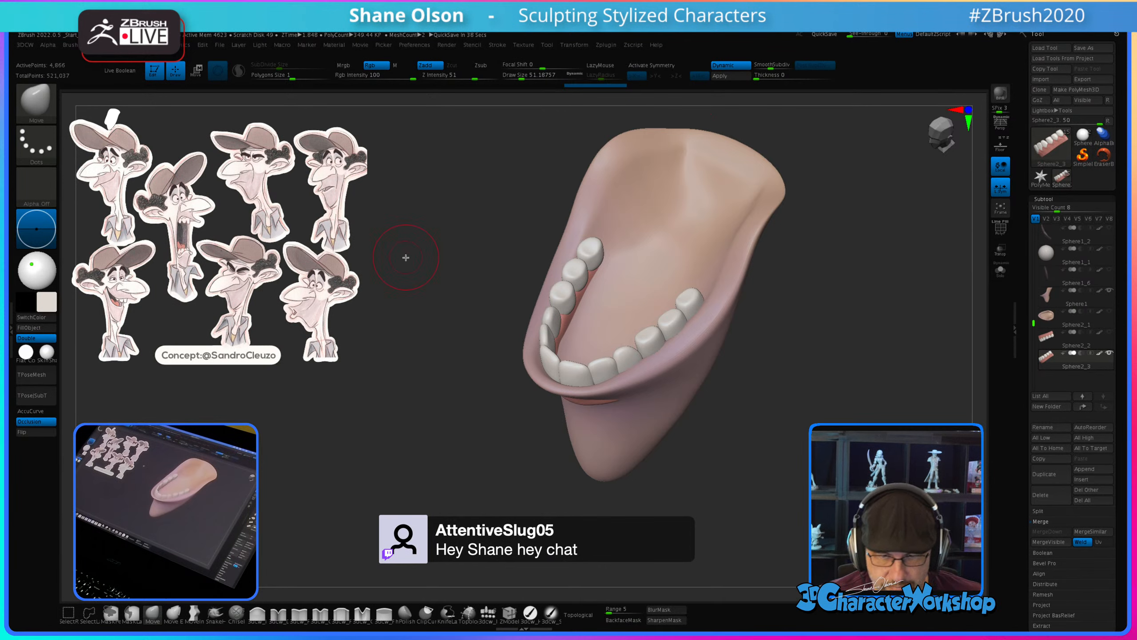
{"action": "left_click_drag", "start_coordinate": [706, 503], "coordinate": [620, 455]}
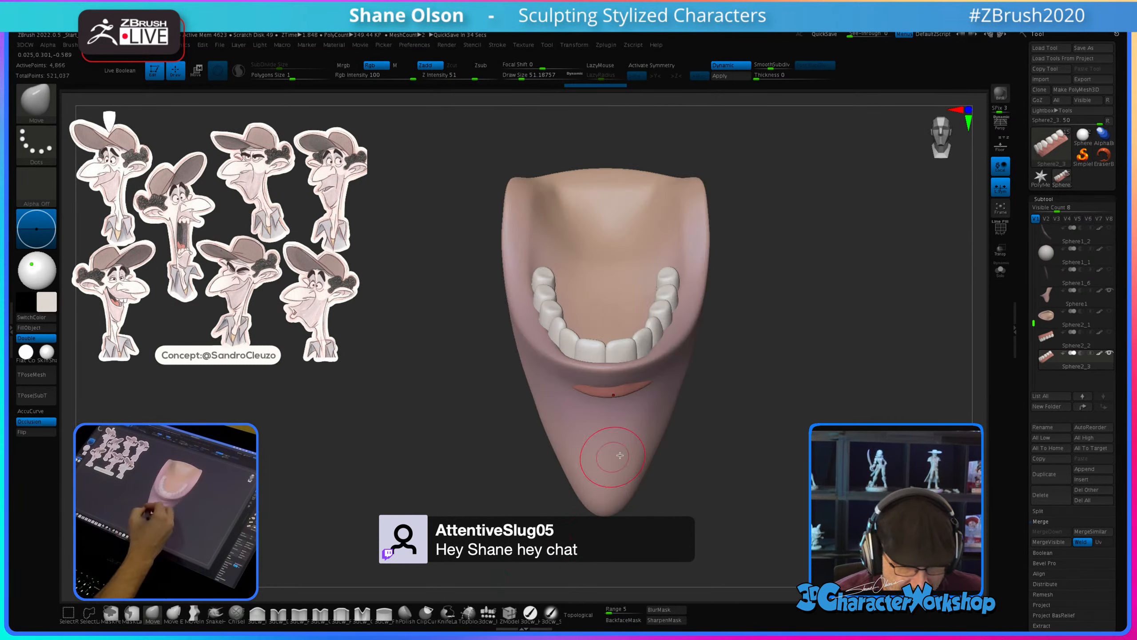
{"action": "left_click_drag", "start_coordinate": [713, 438], "coordinate": [675, 442]}
{"action": "left_click", "coordinate": [1044, 365]}
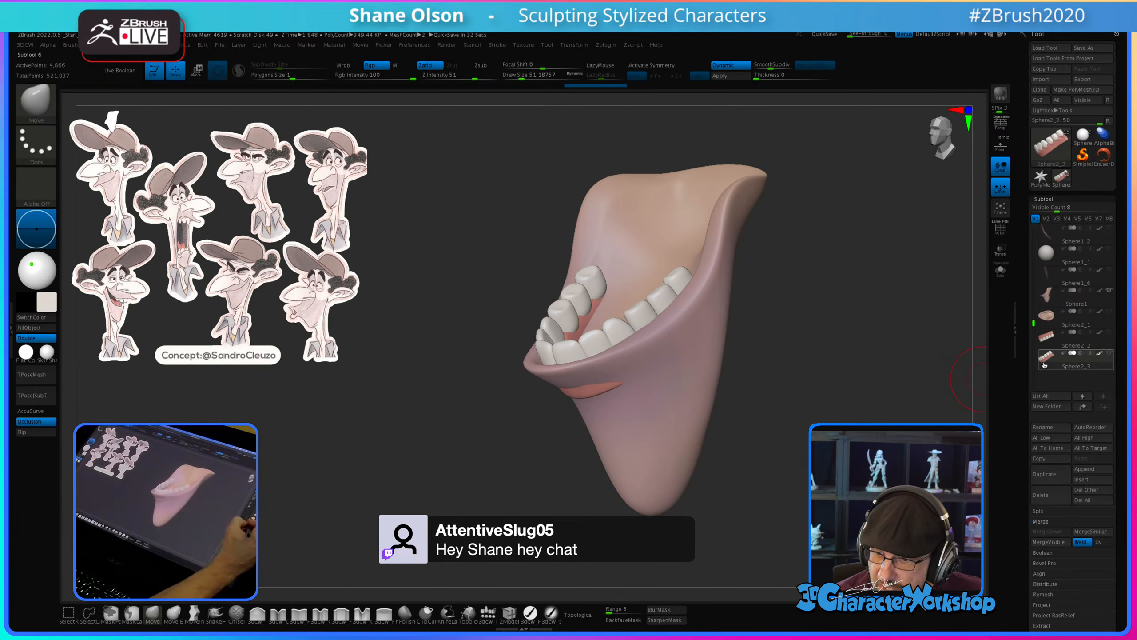
Step: Push the lower tooth row along the inside of the jaw with the Move brush at draw size about 82
{"action": "left_click_drag", "start_coordinate": [736, 472], "coordinate": [702, 465]}
{"action": "left_click_drag", "start_coordinate": [532, 469], "coordinate": [528, 487], "text": "alt"}
{"action": "key", "text": "s"}
{"action": "left_click_drag", "start_coordinate": [551, 434], "coordinate": [556, 434]}
{"action": "left_click_drag", "start_coordinate": [542, 434], "coordinate": [561, 421]}
{"action": "mouse_move", "coordinate": [532, 497]}
{"action": "left_mouse_down"}
{"action": "mouse_move", "coordinate": [544, 453]}
{"action": "mouse_move", "coordinate": [535, 486]}
{"action": "left_mouse_up"}
{"action": "key", "text": "s"}
{"action": "left_click_drag", "start_coordinate": [553, 439], "coordinate": [556, 427]}
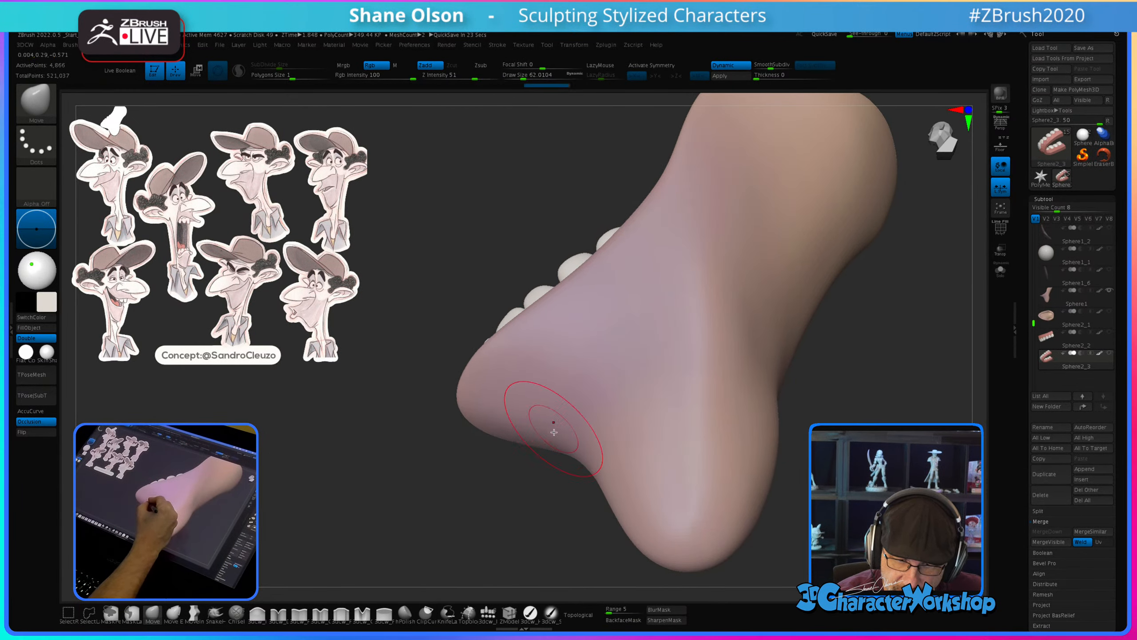
{"action": "mouse_move", "coordinate": [636, 325]}
{"action": "right_mouse_down"}
{"action": "mouse_move", "coordinate": [598, 448]}
{"action": "mouse_move", "coordinate": [607, 529]}
{"action": "mouse_move", "coordinate": [566, 434]}
{"action": "right_mouse_up"}
{"action": "left_click_drag", "start_coordinate": [528, 285], "coordinate": [534, 286]}
{"action": "left_click_drag", "start_coordinate": [527, 285], "coordinate": [541, 287]}
{"action": "right_click_drag", "start_coordinate": [528, 477], "coordinate": [515, 500]}
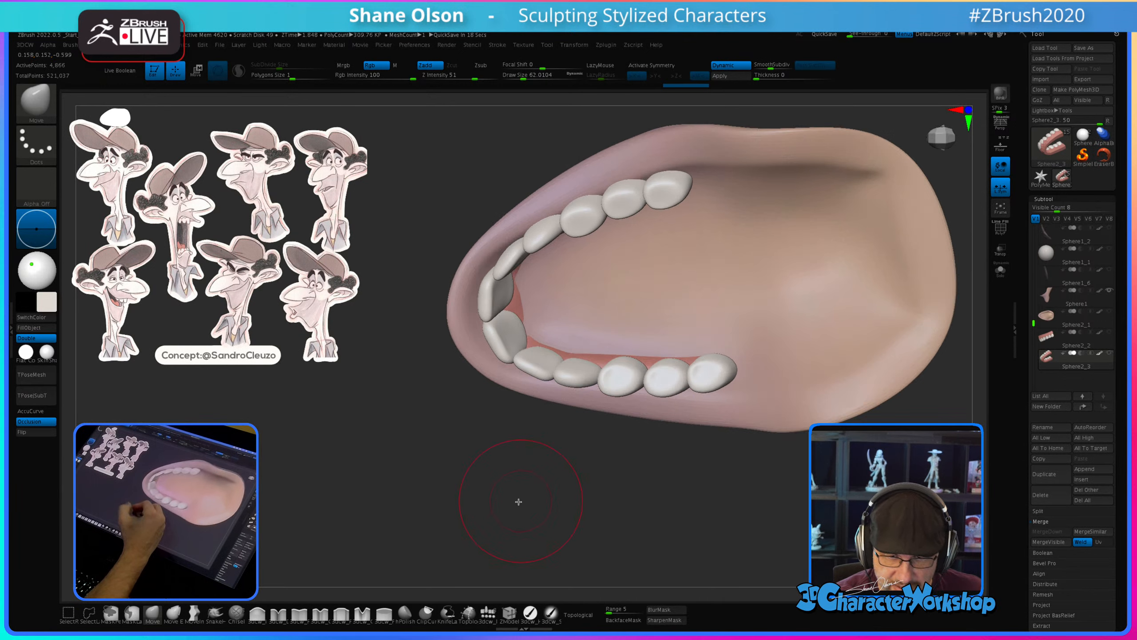
Step: Enable topological masking for the Move brush and activate X-axis symmetry on the lower teeth
{"action": "left_click", "coordinate": [574, 605]}
{"action": "left_click_drag", "start_coordinate": [526, 326], "coordinate": [520, 327]}
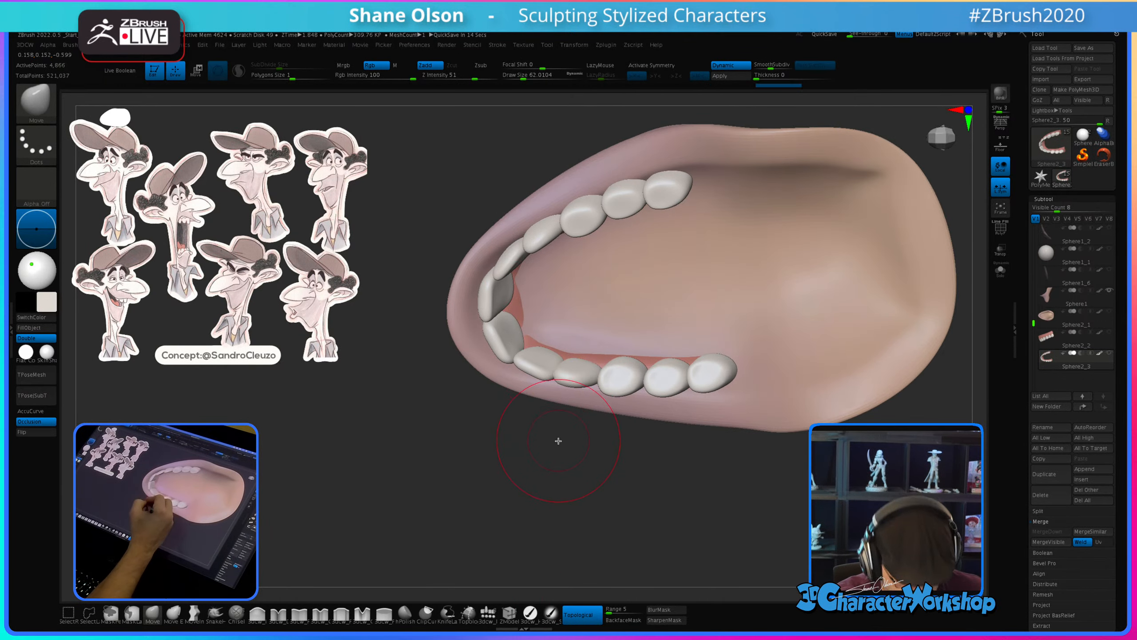
{"action": "key", "text": "x"}
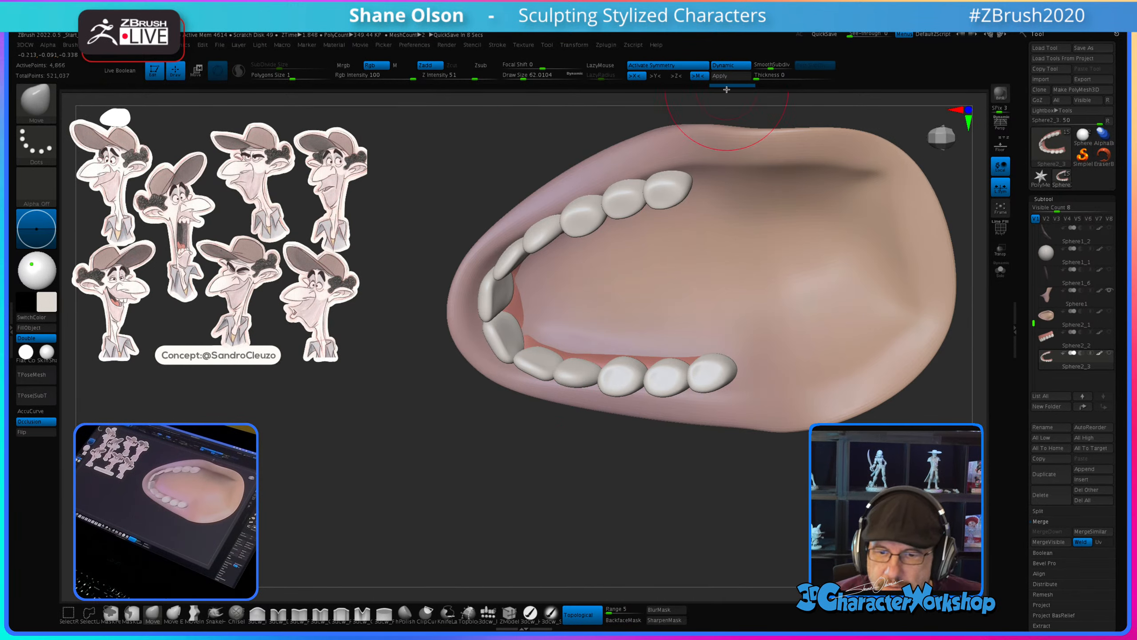
{"action": "mouse_move", "coordinate": [726, 85]}
{"action": "left_mouse_down"}
{"action": "mouse_move", "coordinate": [382, 98]}
{"action": "mouse_move", "coordinate": [541, 96]}
{"action": "mouse_move", "coordinate": [465, 95]}
{"action": "left_mouse_up"}
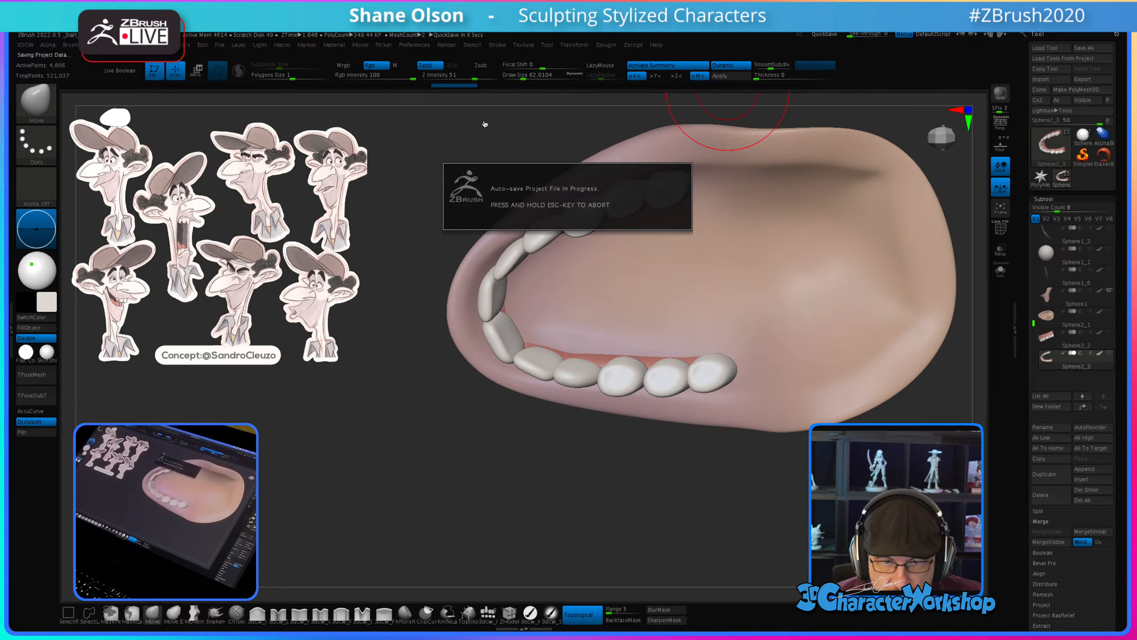
{"action": "key", "text": "x"}
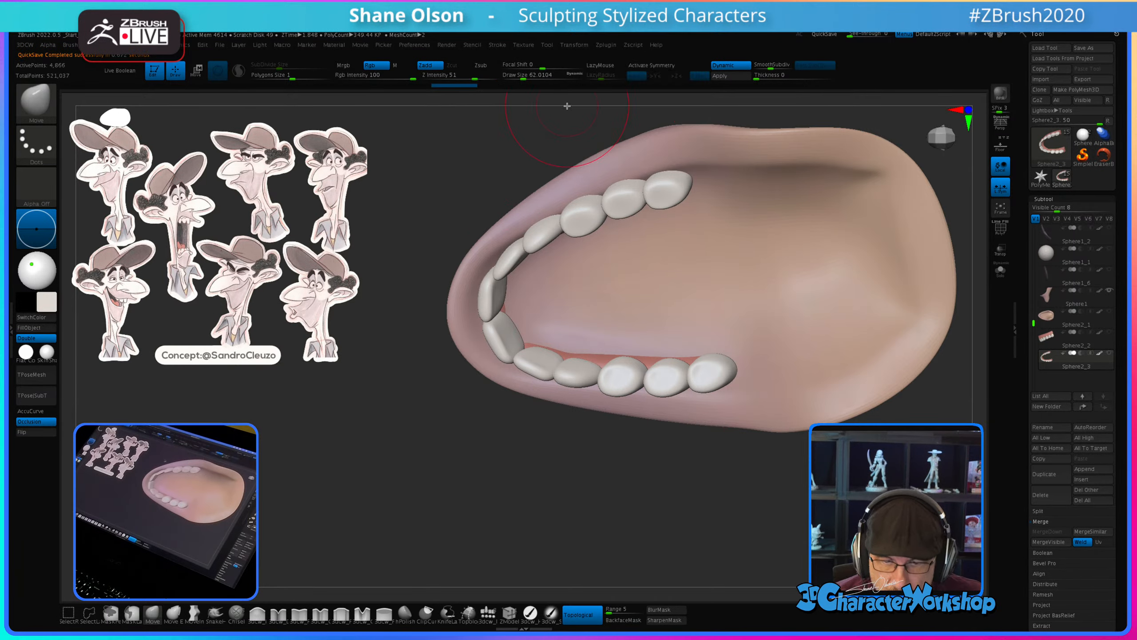
{"action": "key", "text": "x"}
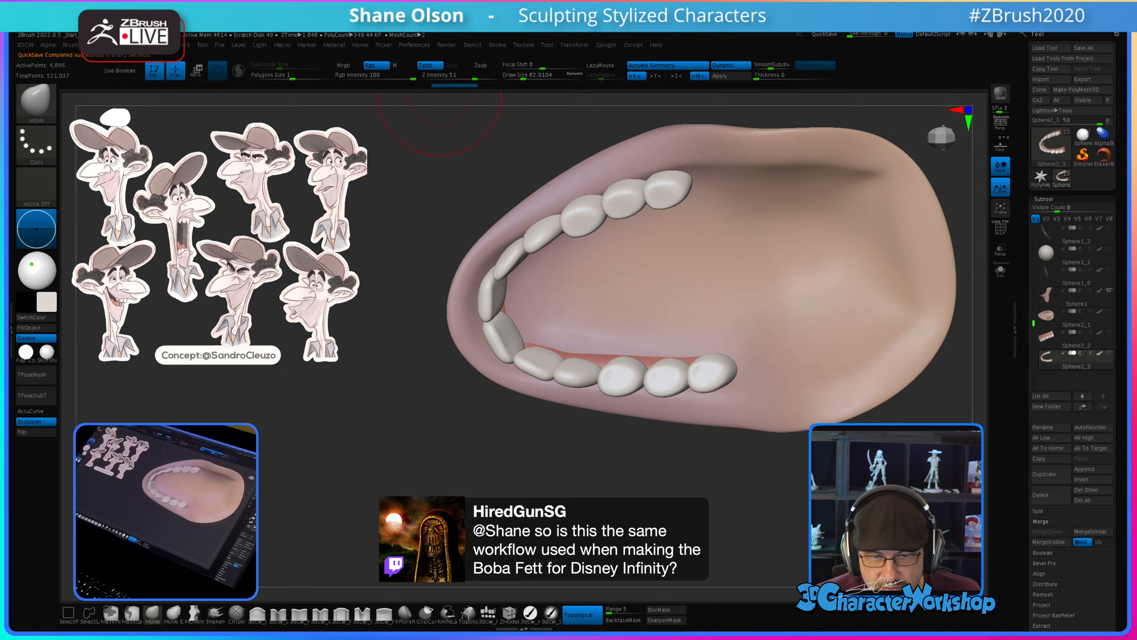
{"action": "left_click_drag", "start_coordinate": [431, 195], "coordinate": [414, 229]}
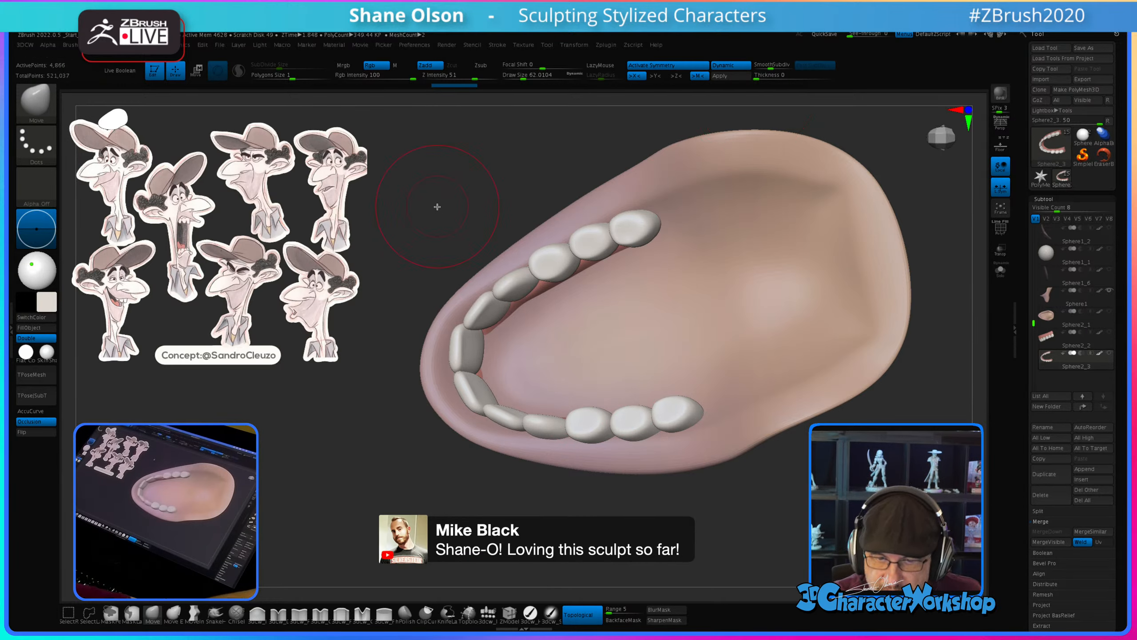
Step: Isolate the lower teeth in Solo mode with the polygroup wireframe displayed, keeping the Move brush as the active brush
{"action": "left_click_drag", "start_coordinate": [675, 501], "coordinate": [652, 522]}
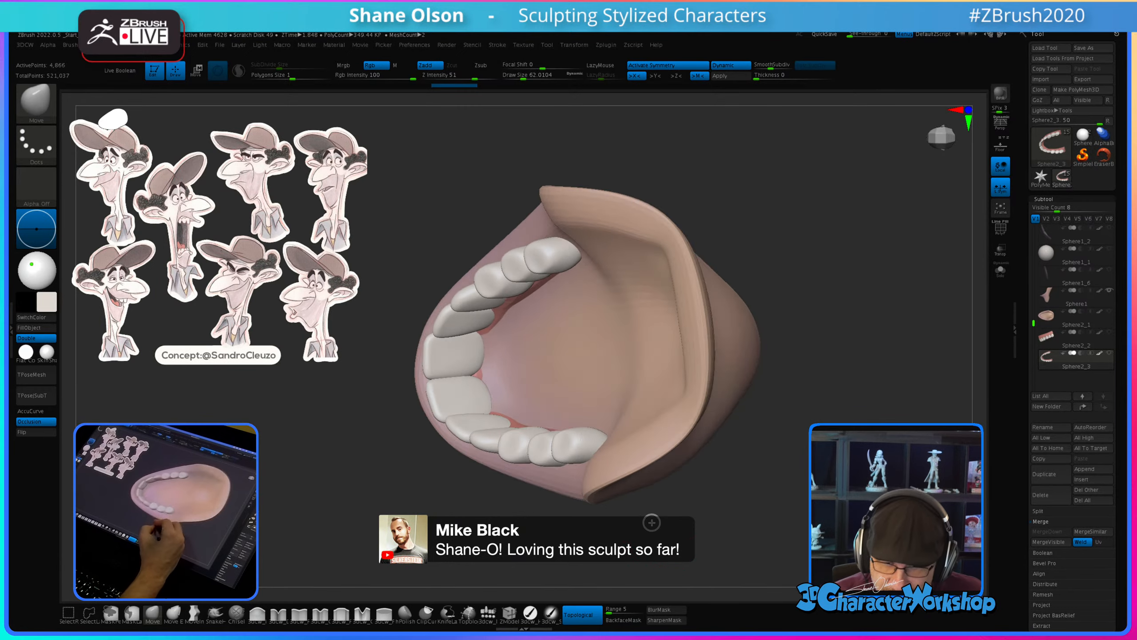
{"action": "key", "text": "shift+s"}
{"action": "left_click_drag", "start_coordinate": [659, 468], "coordinate": [661, 437]}
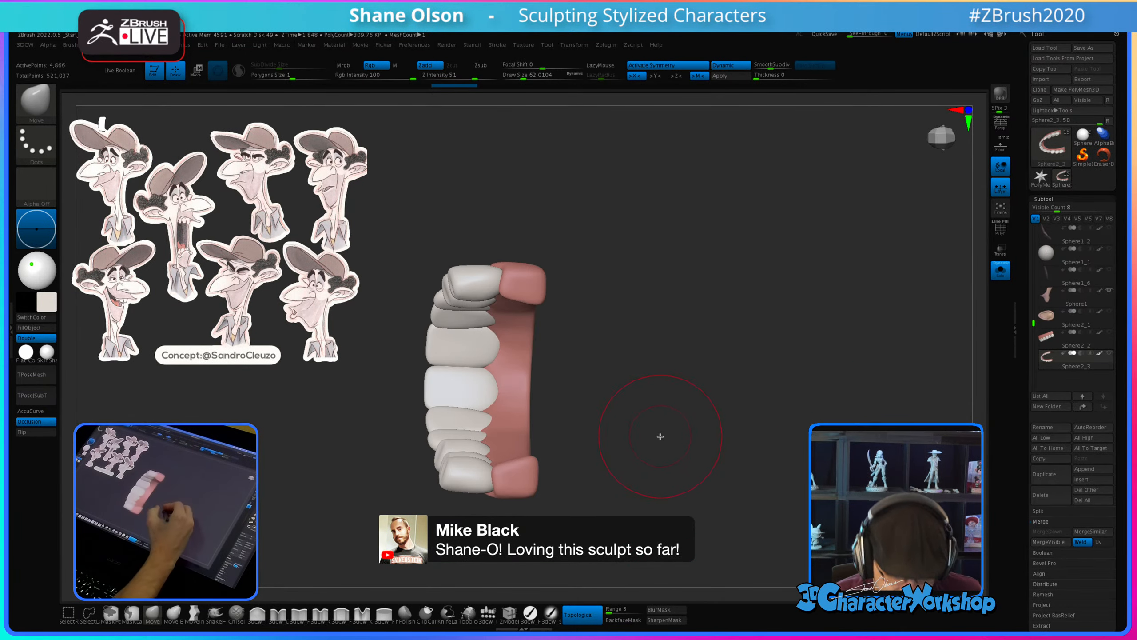
{"action": "left_click", "coordinate": [257, 614]}
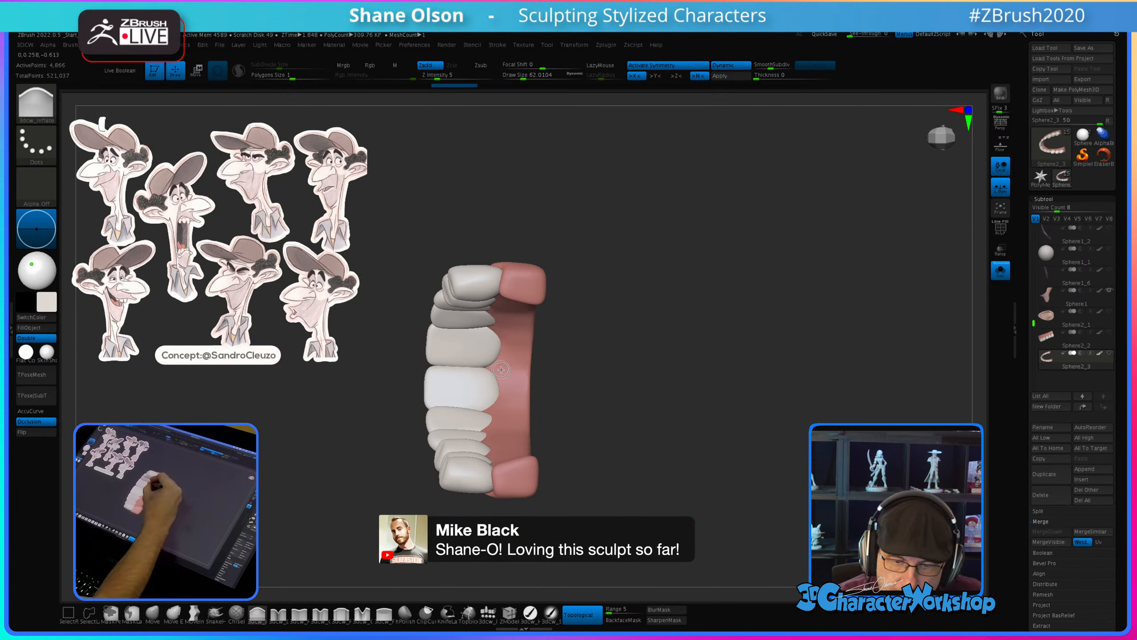
{"action": "key", "text": "shift+f"}
{"action": "left_click_drag", "start_coordinate": [587, 404], "coordinate": [568, 406]}
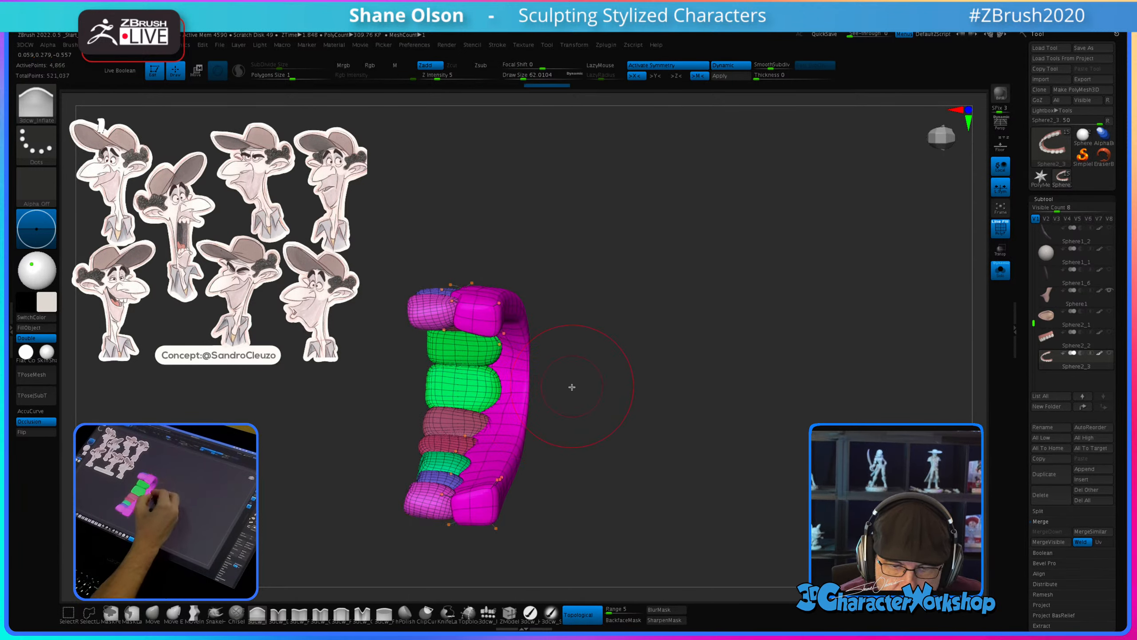
{"action": "key", "text": "ctrl"}
{"action": "mouse_move", "coordinate": [577, 398]}
{"action": "left_mouse_down"}
{"action": "mouse_move", "coordinate": [549, 404]}
{"action": "mouse_move", "coordinate": [575, 397]}
{"action": "mouse_move", "coordinate": [565, 406]}
{"action": "left_mouse_up"}
{"action": "left_click", "coordinate": [152, 613]}
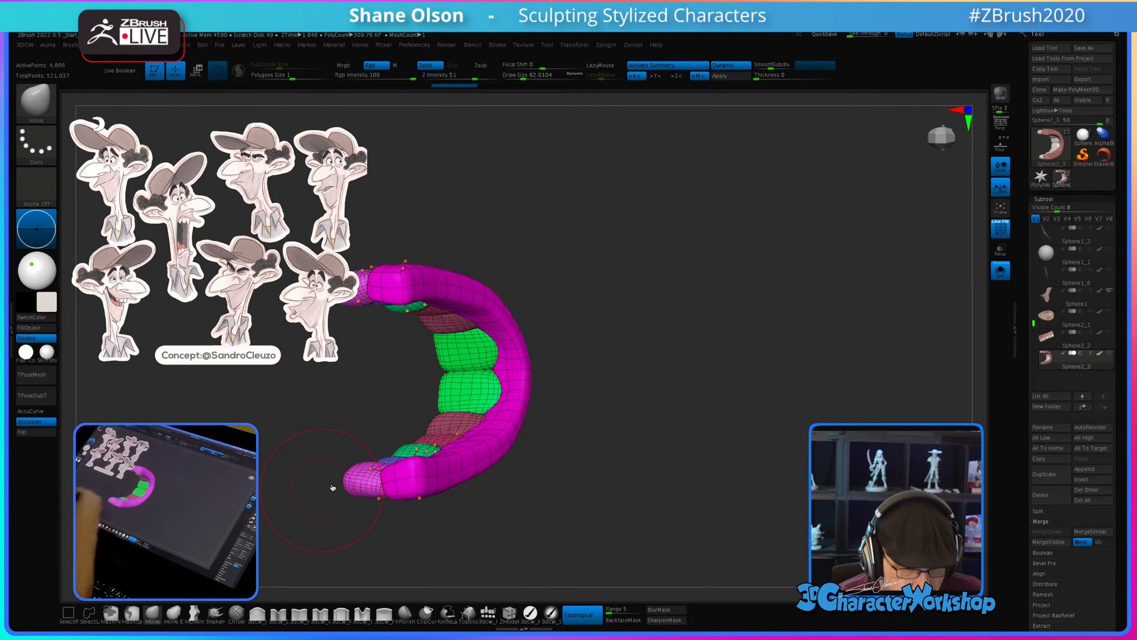
Step: Shorten and reshape the teeth beside the two front ones symmetrically with the Move brush at draw size about 54
{"action": "mouse_move", "coordinate": [514, 349]}
{"action": "left_mouse_down"}
{"action": "mouse_move", "coordinate": [555, 354]}
{"action": "mouse_move", "coordinate": [506, 344]}
{"action": "mouse_move", "coordinate": [512, 378]}
{"action": "mouse_move", "coordinate": [617, 340]}
{"action": "mouse_move", "coordinate": [599, 323]}
{"action": "mouse_move", "coordinate": [639, 219]}
{"action": "mouse_move", "coordinate": [663, 405]}
{"action": "mouse_move", "coordinate": [676, 436]}
{"action": "mouse_move", "coordinate": [713, 458]}
{"action": "mouse_move", "coordinate": [654, 455]}
{"action": "mouse_move", "coordinate": [642, 478]}
{"action": "mouse_move", "coordinate": [680, 477]}
{"action": "mouse_move", "coordinate": [580, 389]}
{"action": "left_mouse_up"}
{"action": "key", "text": "s"}
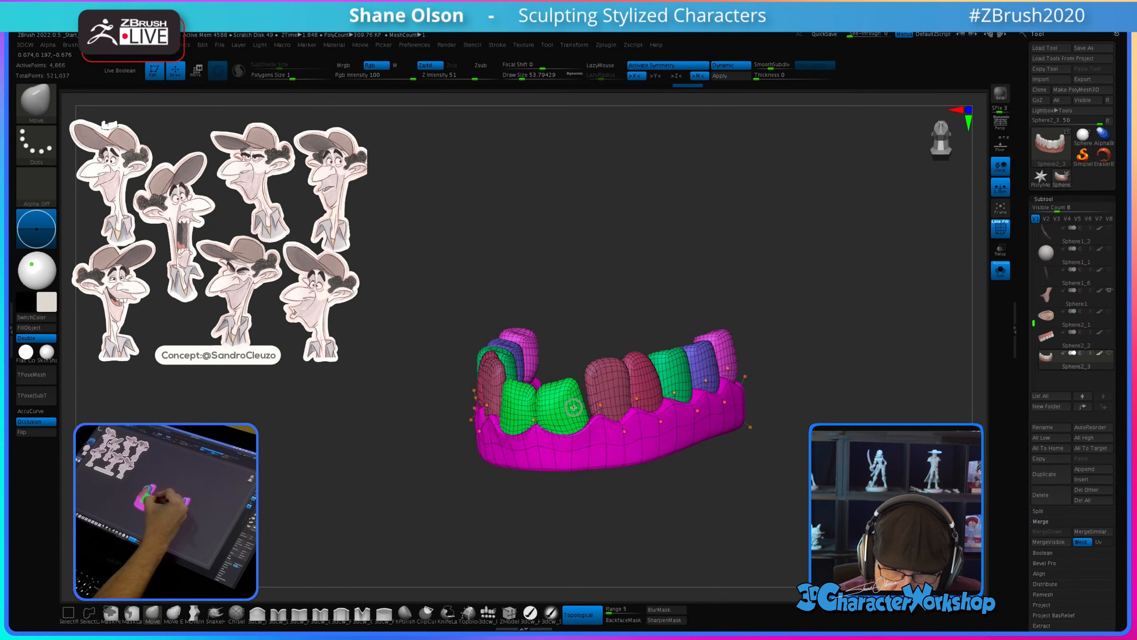
{"action": "left_click_drag", "start_coordinate": [600, 388], "coordinate": [608, 396]}
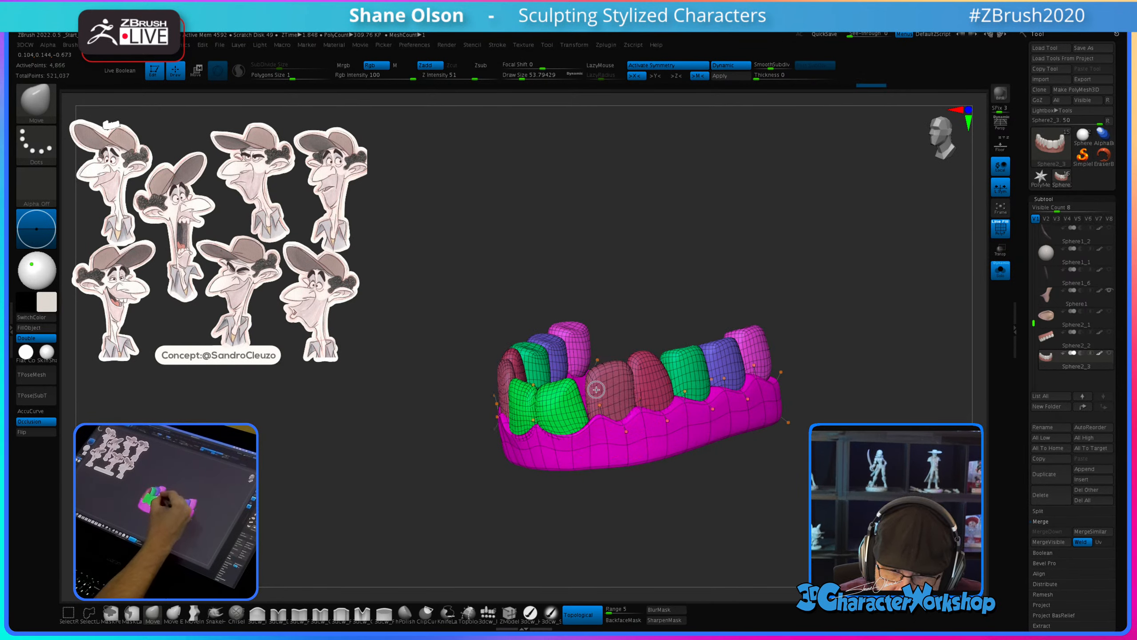
{"action": "left_click_drag", "start_coordinate": [615, 383], "coordinate": [579, 387]}
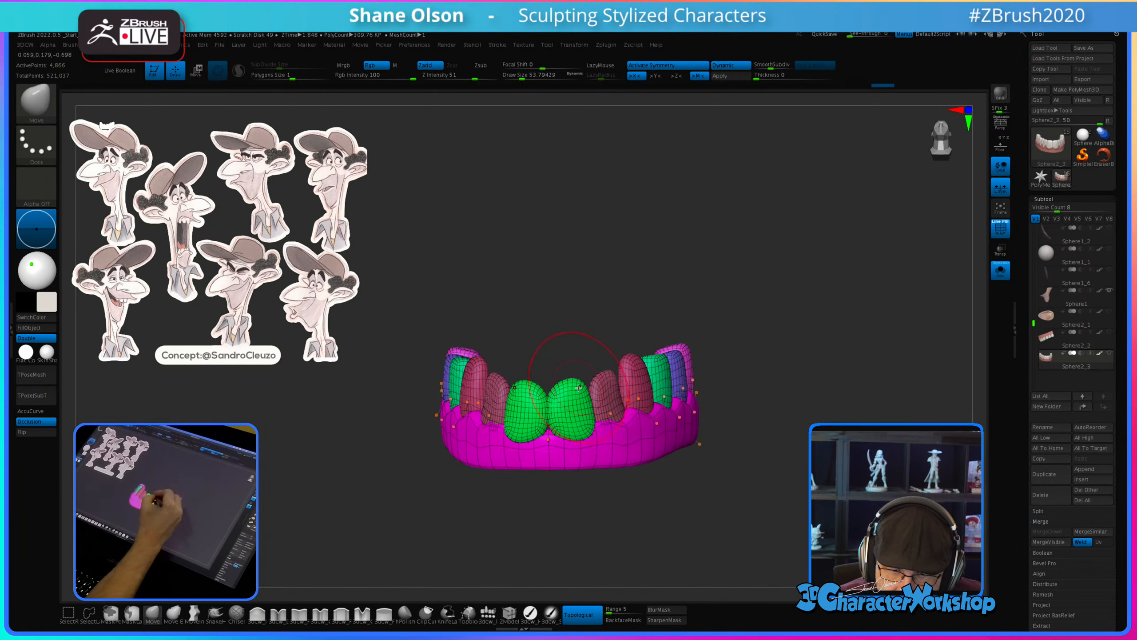
Step: Mask the gums by polygroup so that only the lower teeth stay editable, and return to sculpting
{"action": "key", "text": "w"}
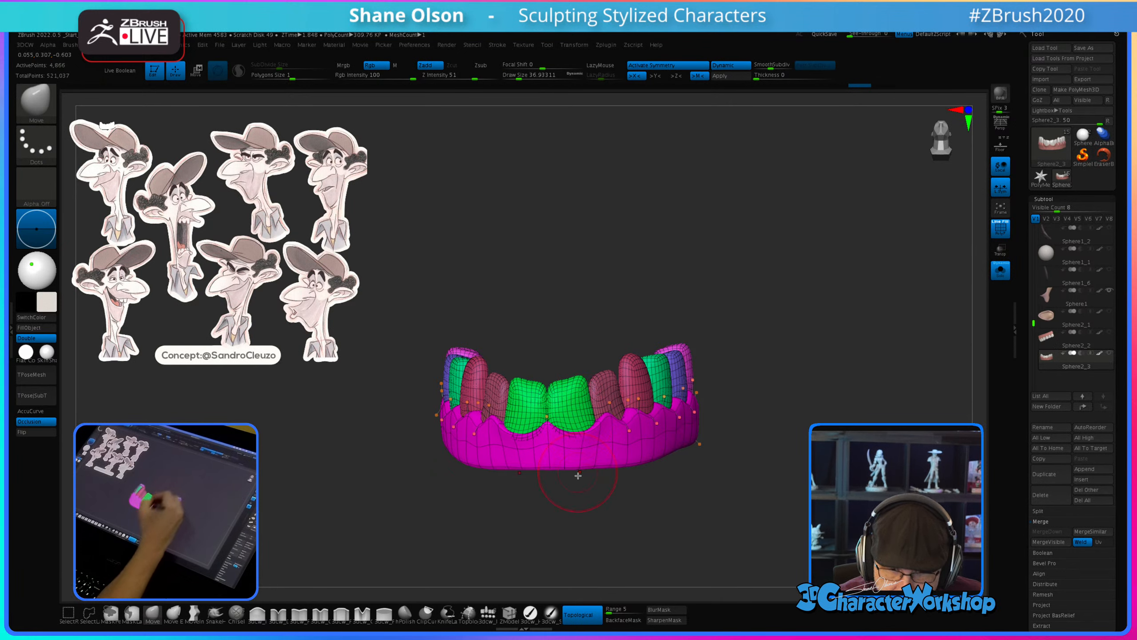
{"action": "left_click", "coordinate": [604, 458], "text": "ctrl"}
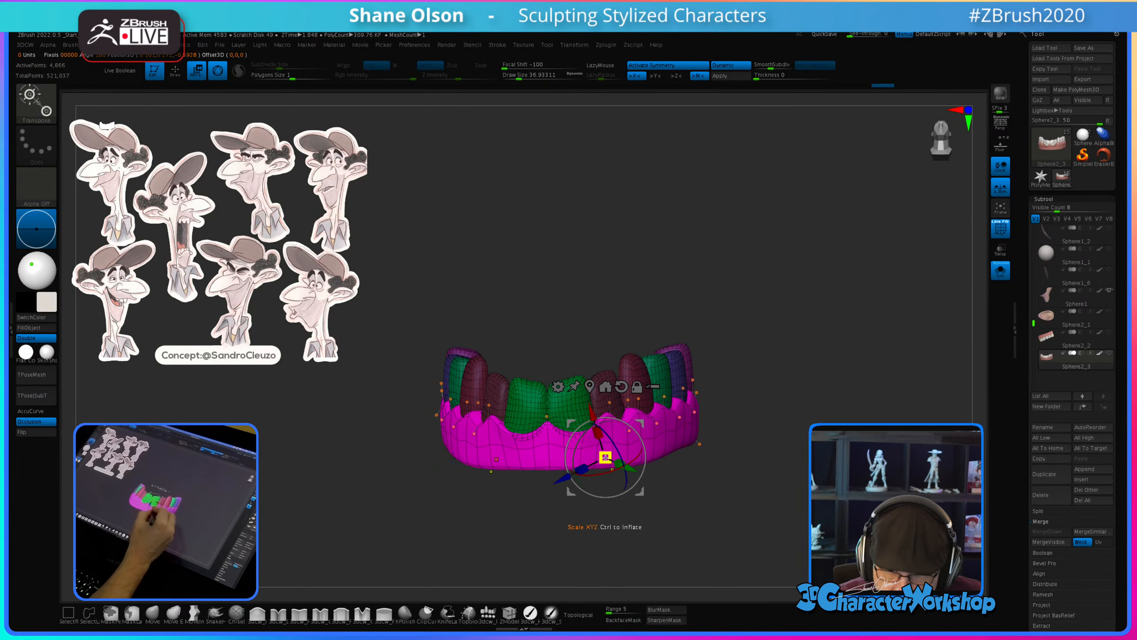
{"action": "left_click", "coordinate": [719, 488], "text": "ctrl"}
{"action": "key", "text": "q"}
Step: Smooth the two front lower teeth and their neighbours into rounder shapes, and adjust their tops with the Move brush
{"action": "left_click_drag", "start_coordinate": [570, 389], "coordinate": [566, 403], "text": "shift"}
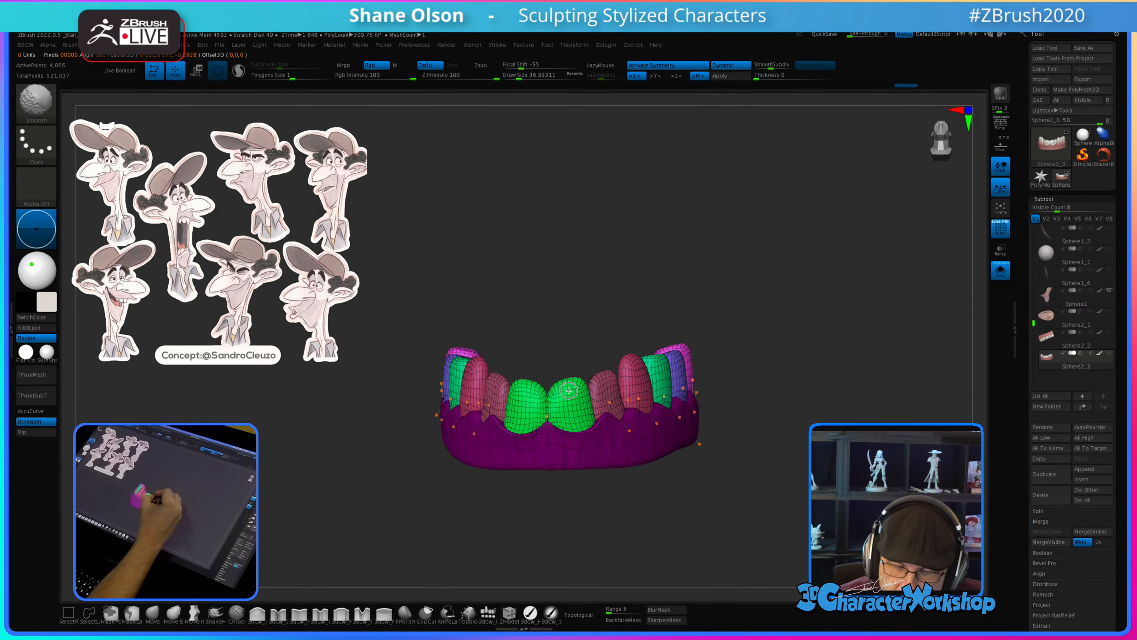
{"action": "left_click_drag", "start_coordinate": [671, 461], "coordinate": [643, 444]}
{"action": "left_click_drag", "start_coordinate": [616, 386], "coordinate": [618, 389], "text": "shift"}
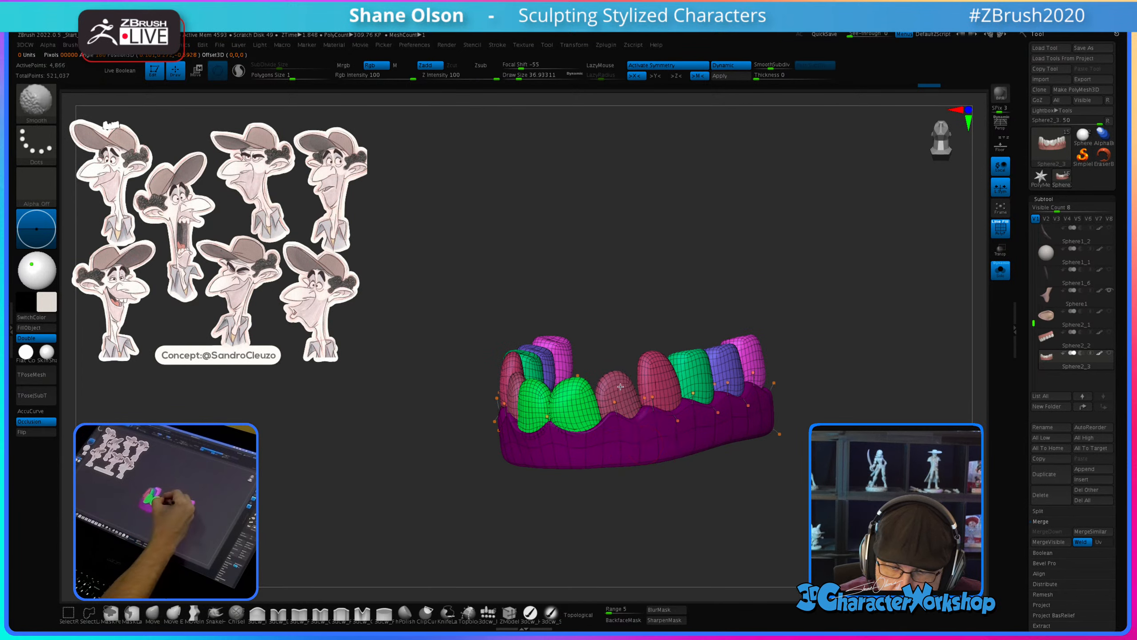
{"action": "mouse_move", "coordinate": [640, 483]}
{"action": "left_mouse_down"}
{"action": "mouse_move", "coordinate": [628, 481]}
{"action": "mouse_move", "coordinate": [643, 476]}
{"action": "left_mouse_up"}
{"action": "left_click_drag", "start_coordinate": [581, 396], "coordinate": [577, 404]}
{"action": "mouse_move", "coordinate": [670, 423]}
{"action": "right_mouse_down"}
{"action": "mouse_move", "coordinate": [645, 424]}
{"action": "mouse_move", "coordinate": [623, 383]}
{"action": "mouse_move", "coordinate": [659, 365]}
{"action": "mouse_move", "coordinate": [644, 374]}
{"action": "right_mouse_up"}
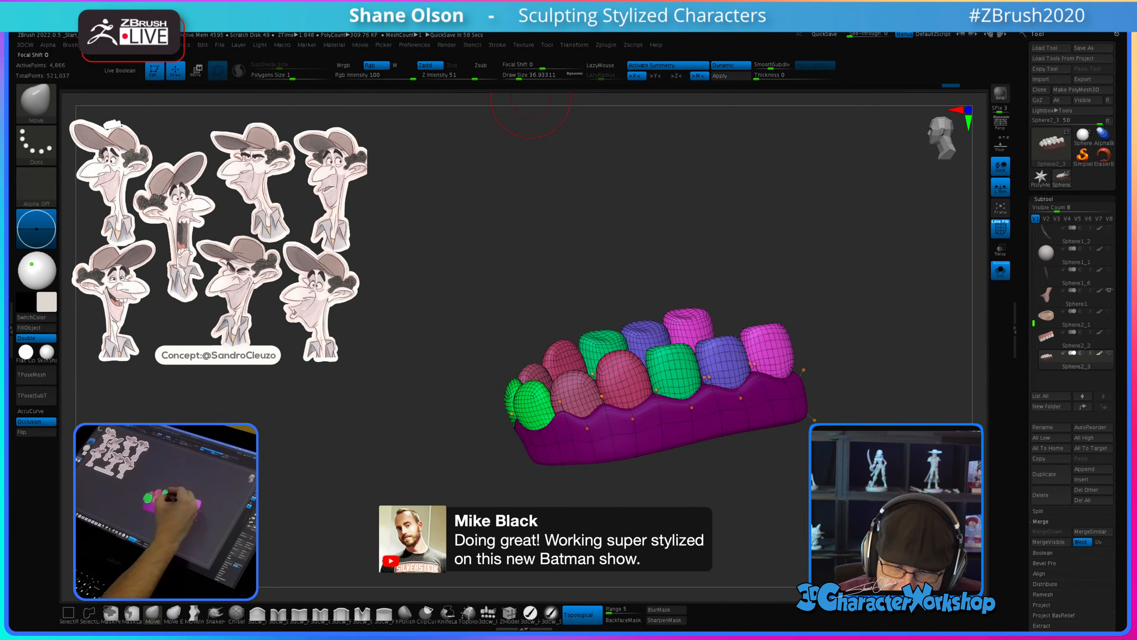
Step: Shift the teeth between the front pair and the molars into line along the gum arch with the Move brush
{"action": "left_click_drag", "start_coordinate": [642, 293], "coordinate": [607, 371]}
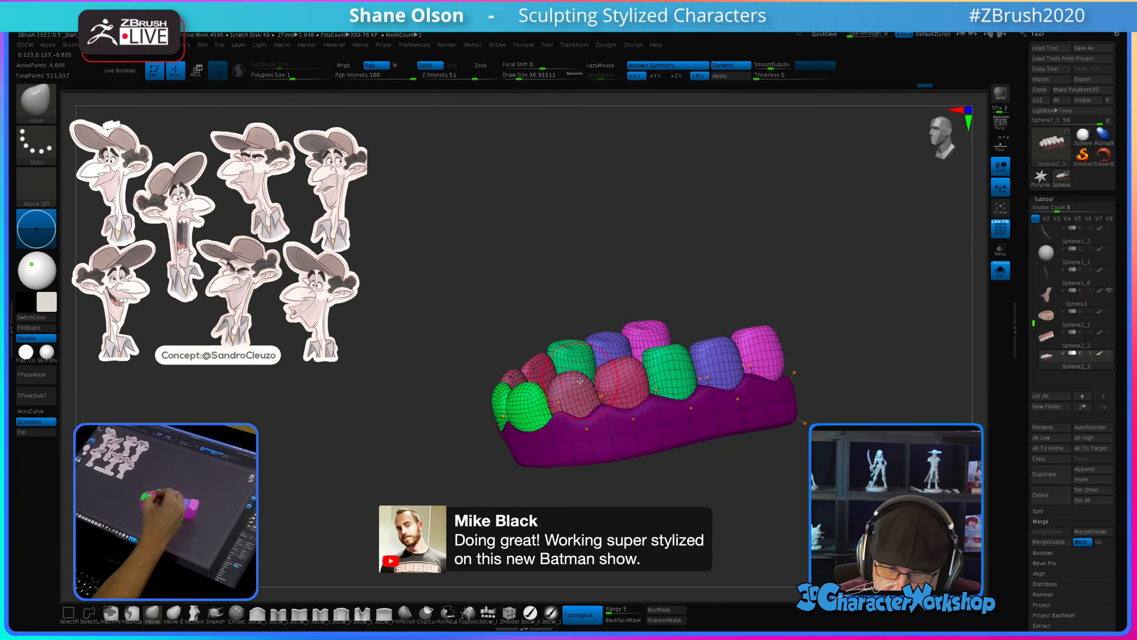
{"action": "left_click_drag", "start_coordinate": [587, 374], "coordinate": [608, 412]}
{"action": "right_click_drag", "start_coordinate": [608, 412], "coordinate": [593, 436]}
{"action": "key", "text": "s"}
{"action": "left_click_drag", "start_coordinate": [581, 409], "coordinate": [583, 409]}
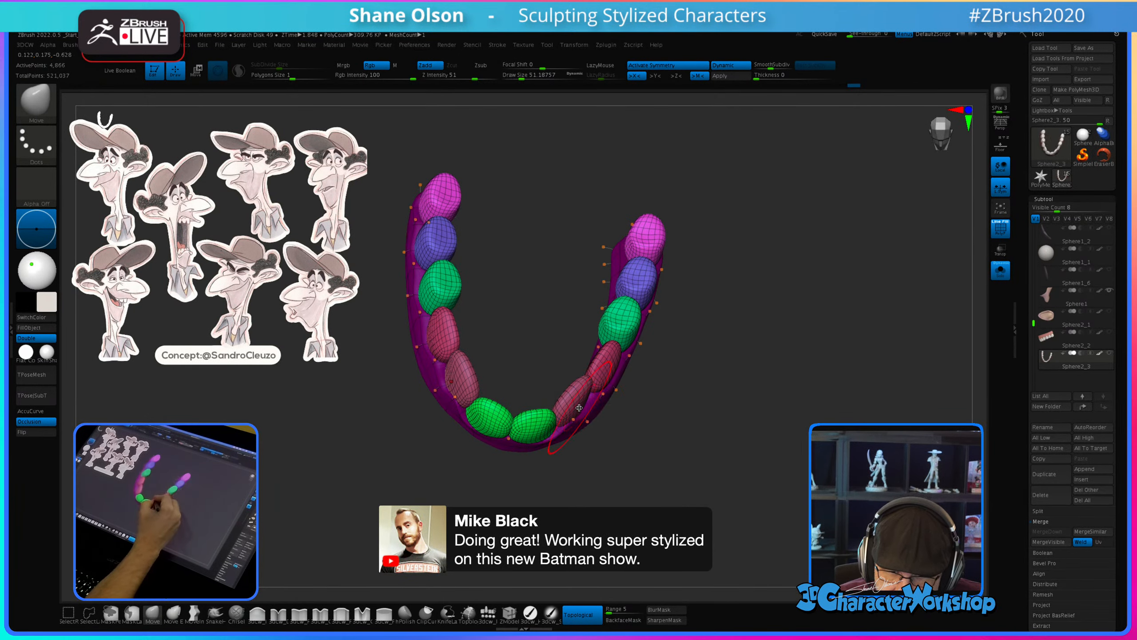
{"action": "right_click_drag", "start_coordinate": [581, 405], "coordinate": [629, 409]}
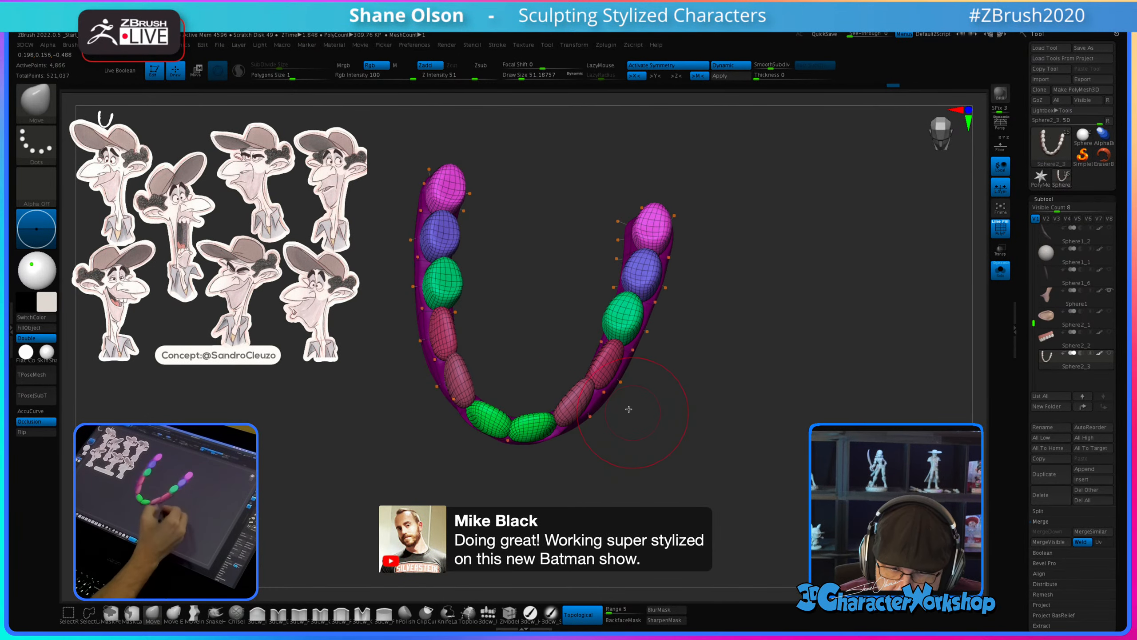
{"action": "right_click_drag", "start_coordinate": [609, 354], "coordinate": [612, 363]}
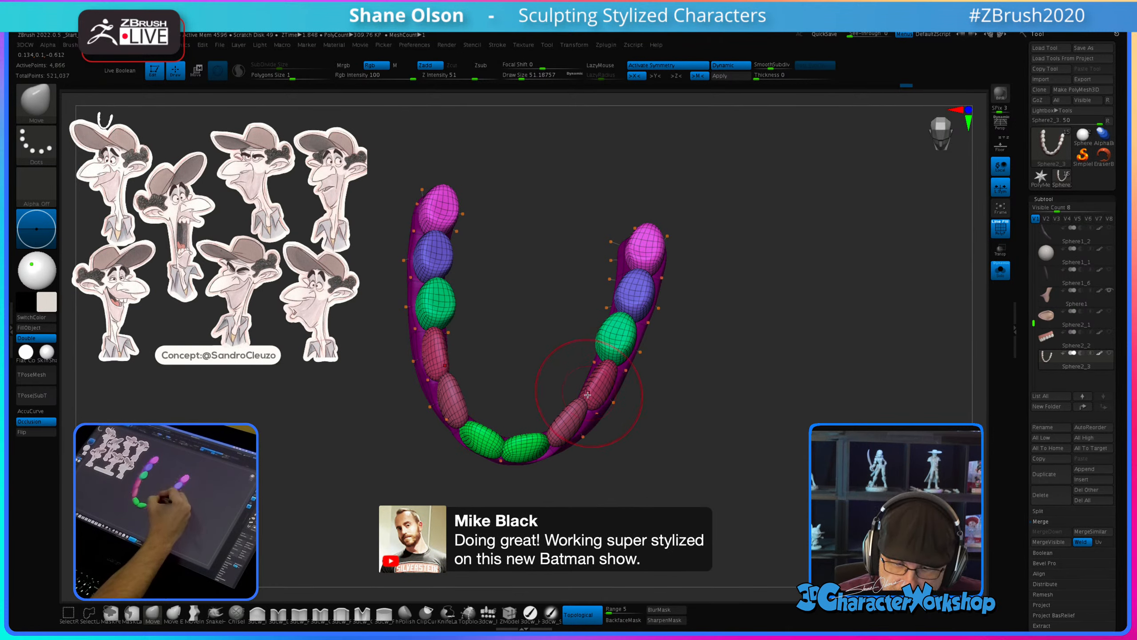
{"action": "right_click_drag", "start_coordinate": [618, 351], "coordinate": [608, 342]}
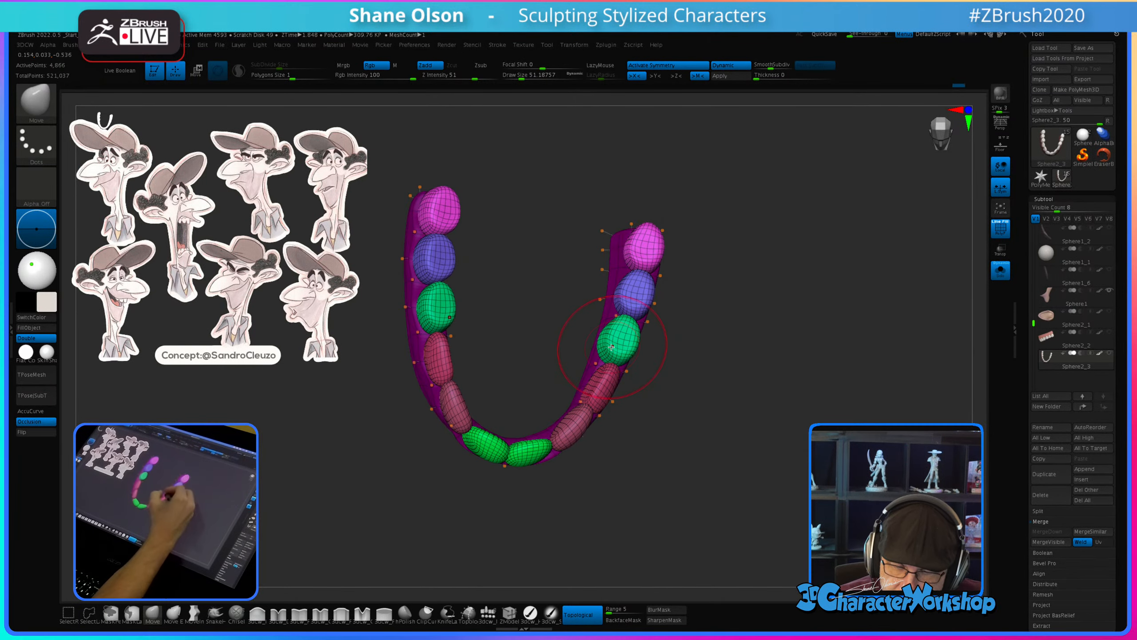
{"action": "mouse_move", "coordinate": [622, 299]}
{"action": "right_mouse_down"}
{"action": "mouse_move", "coordinate": [640, 340]}
{"action": "mouse_move", "coordinate": [646, 431]}
{"action": "right_mouse_up"}
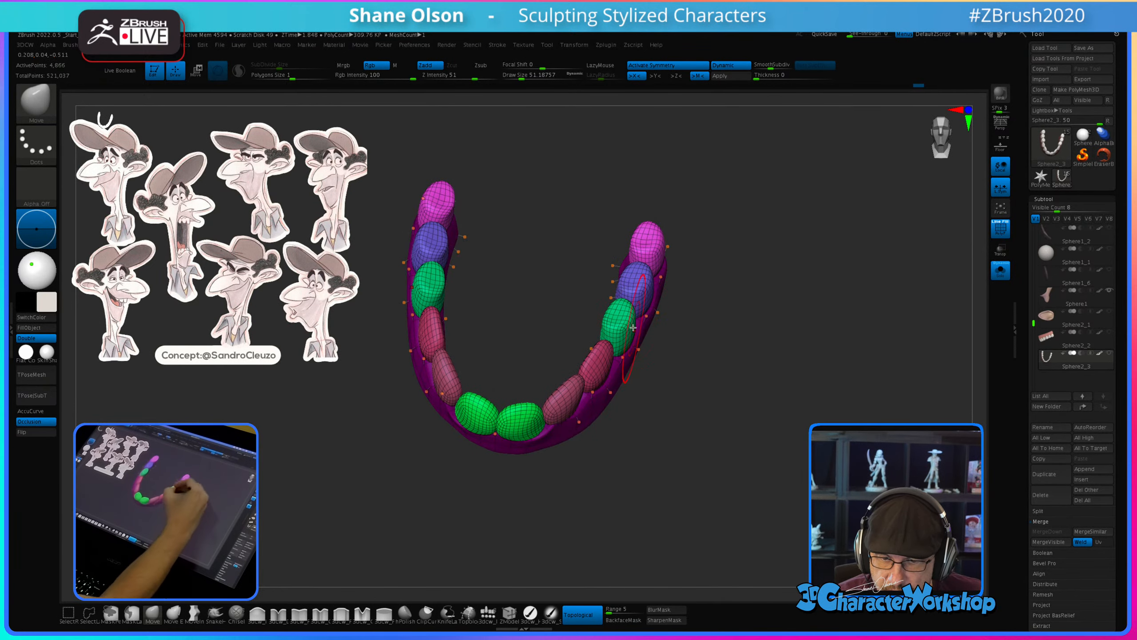
Step: Smooth the side and back teeth, then pull the tooth beside the front pair taller with the Move brush
{"action": "mouse_move", "coordinate": [630, 321]}
{"action": "left_mouse_down", "text": "shift"}
{"action": "mouse_move", "coordinate": [619, 310]}
{"action": "mouse_move", "coordinate": [647, 249]}
{"action": "left_mouse_up", "text": "shift"}
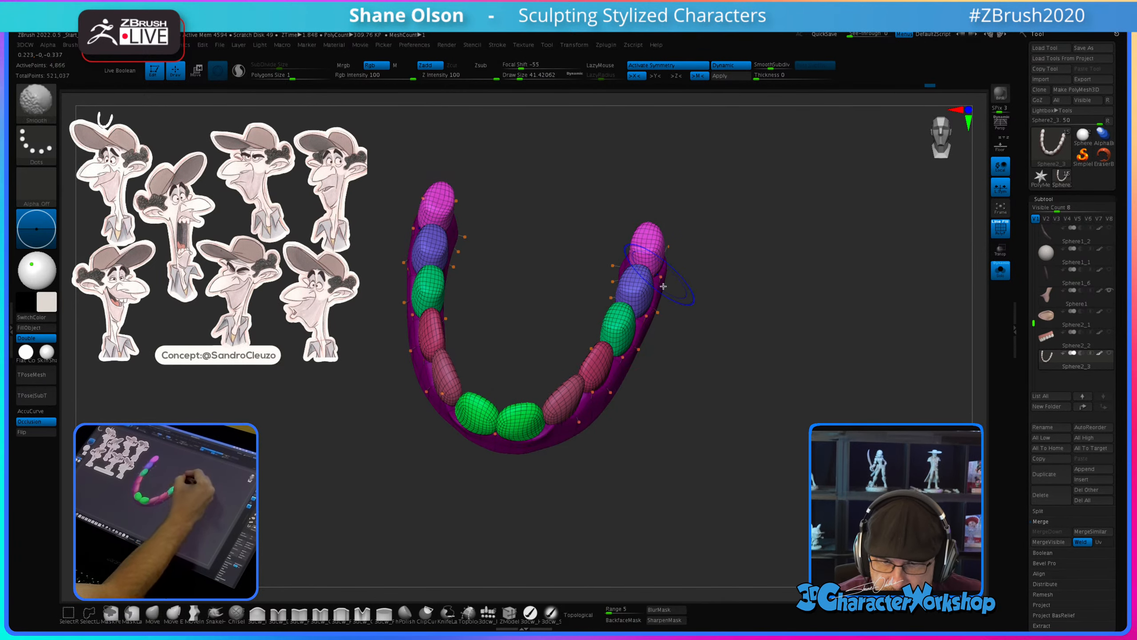
{"action": "mouse_move", "coordinate": [663, 285]}
{"action": "right_mouse_down"}
{"action": "mouse_move", "coordinate": [660, 398]}
{"action": "mouse_move", "coordinate": [655, 386]}
{"action": "mouse_move", "coordinate": [634, 388]}
{"action": "right_mouse_up"}
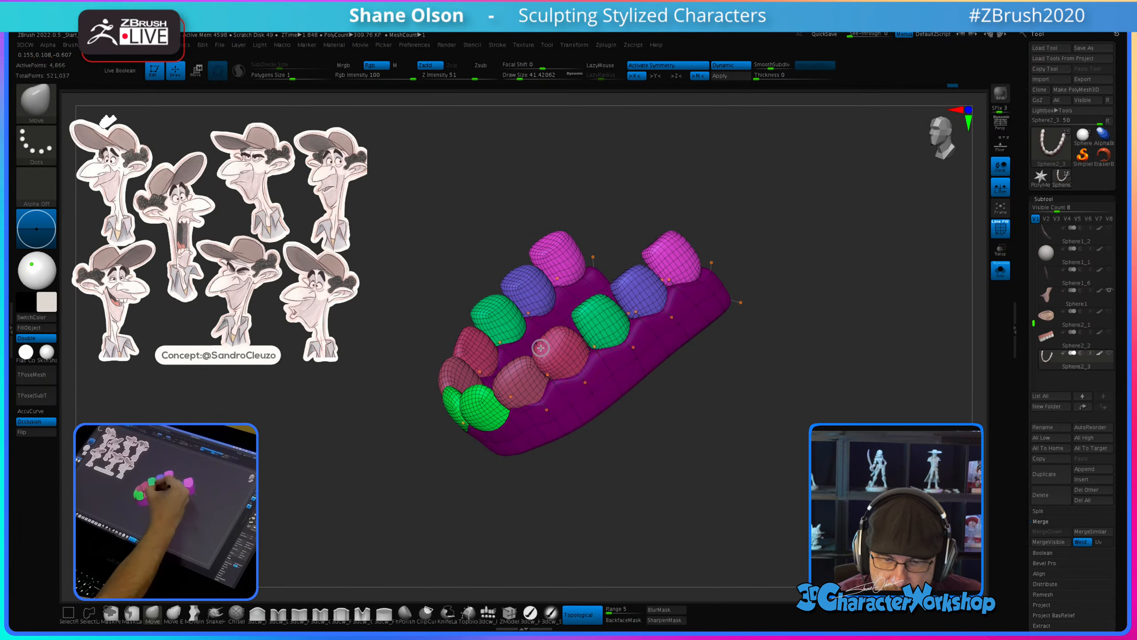
{"action": "right_click_drag", "start_coordinate": [542, 352], "coordinate": [526, 375]}
{"action": "mouse_move", "coordinate": [575, 415]}
{"action": "right_mouse_down"}
{"action": "mouse_move", "coordinate": [596, 434]}
{"action": "mouse_move", "coordinate": [592, 450]}
{"action": "right_mouse_up"}
{"action": "key", "text": "s"}
{"action": "left_click_drag", "start_coordinate": [515, 406], "coordinate": [513, 379]}
{"action": "key", "text": "s"}
{"action": "right_click_drag", "start_coordinate": [508, 388], "coordinate": [532, 393]}
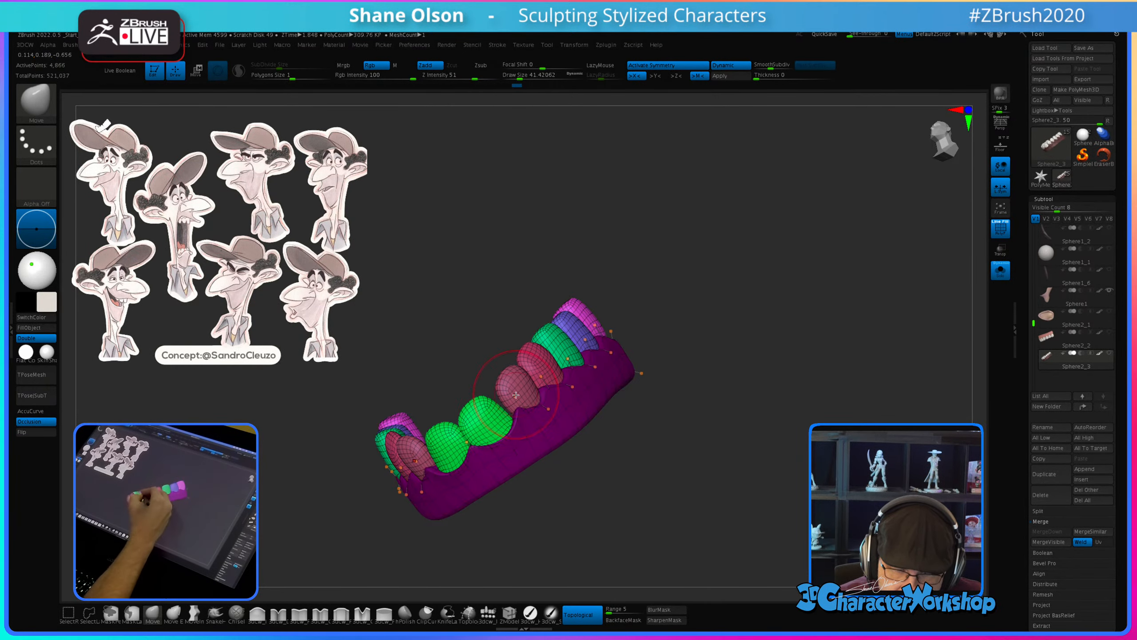
Step: Reshape and reposition the lower teeth beside the front pair with the Move brush, varying its size for each tooth
{"action": "key", "text": "s"}
{"action": "left_click_drag", "start_coordinate": [491, 418], "coordinate": [494, 406]}
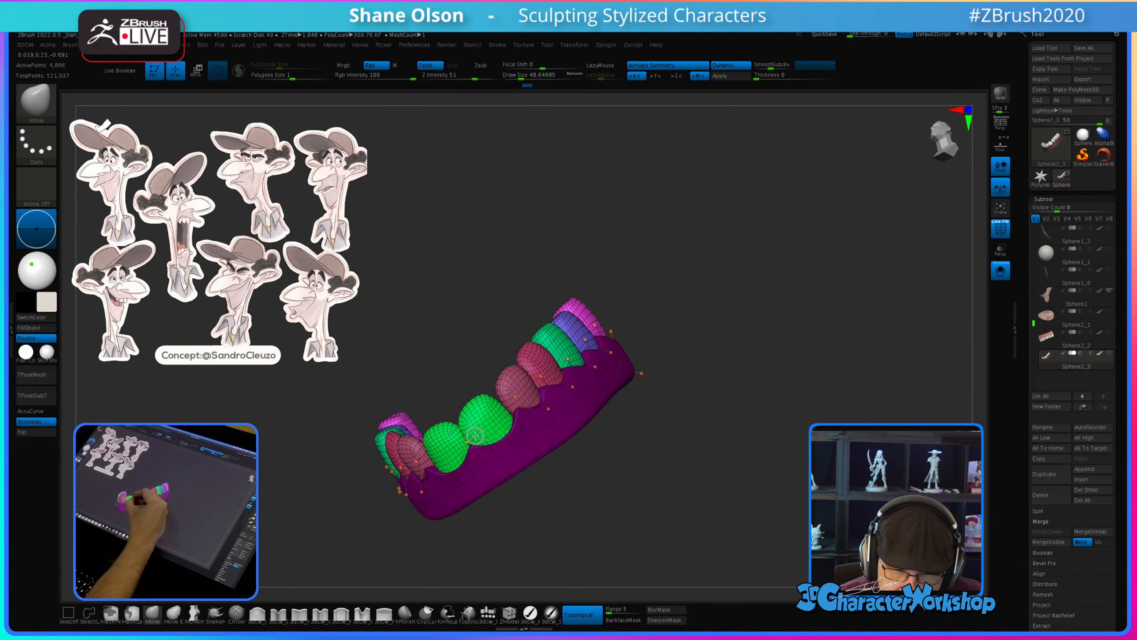
{"action": "right_click_drag", "start_coordinate": [491, 425], "coordinate": [586, 481]}
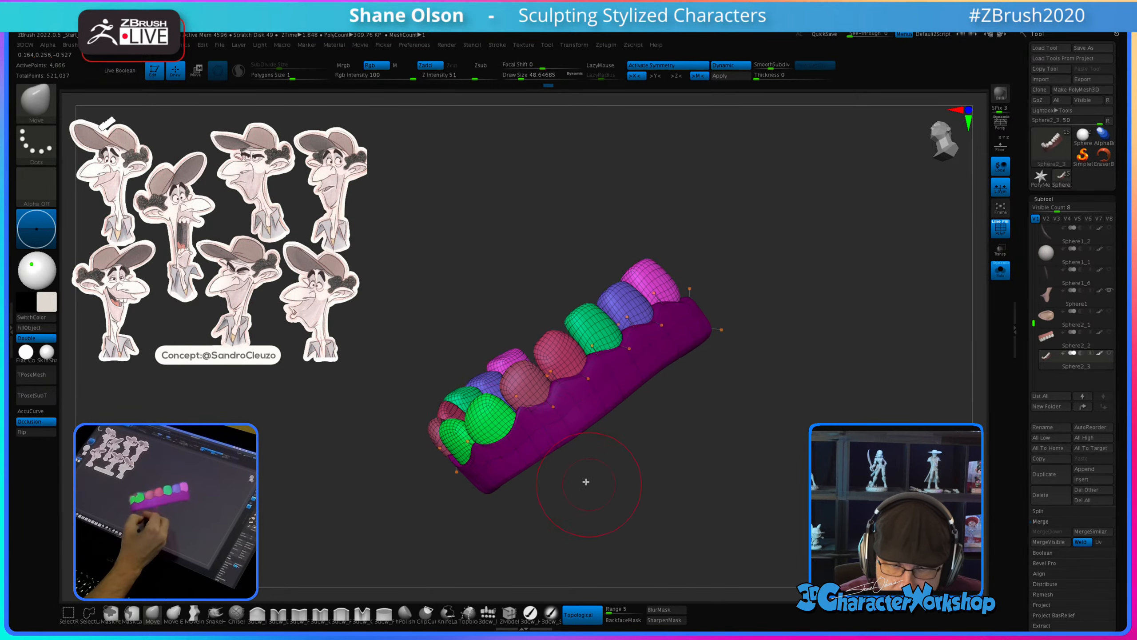
{"action": "right_click_drag", "start_coordinate": [495, 403], "coordinate": [528, 401]}
{"action": "key", "text": "s"}
{"action": "left_click_drag", "start_coordinate": [489, 406], "coordinate": [488, 399]}
{"action": "right_click_drag", "start_coordinate": [502, 389], "coordinate": [517, 374]}
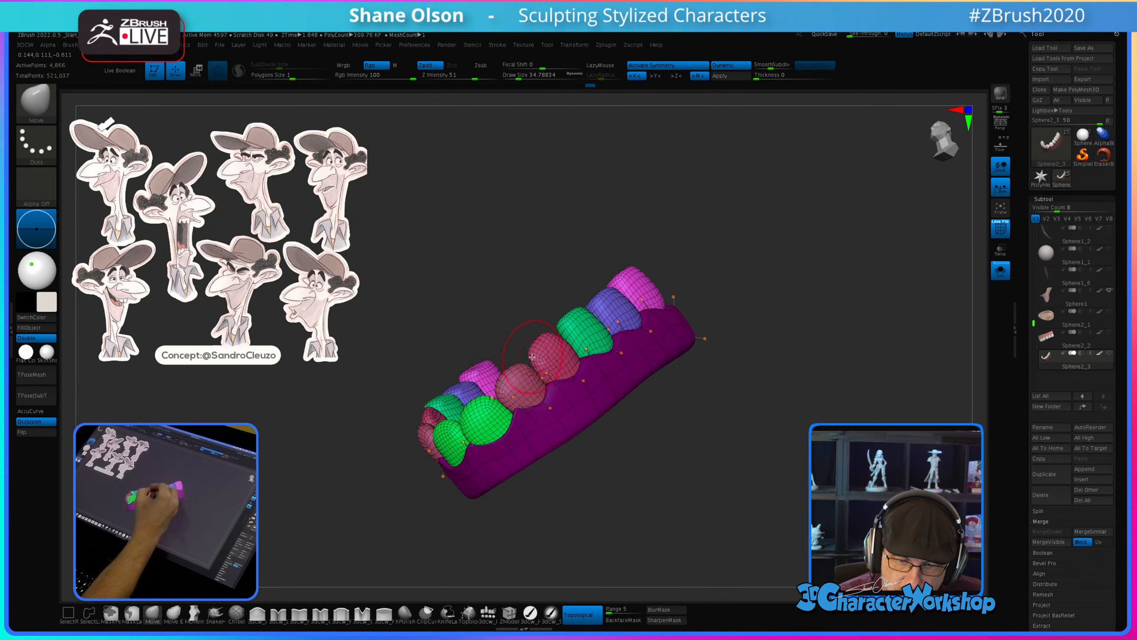
{"action": "mouse_move", "coordinate": [550, 340]}
{"action": "right_mouse_down"}
{"action": "mouse_move", "coordinate": [602, 374]}
{"action": "mouse_move", "coordinate": [599, 414]}
{"action": "right_mouse_up"}
{"action": "key", "text": "s"}
{"action": "left_click_drag", "start_coordinate": [567, 408], "coordinate": [567, 394]}
Step: Align the front lower teeth with the curve of the arch and refine the front pair's shape with the Move brush
{"action": "left_click_drag", "start_coordinate": [551, 472], "coordinate": [557, 471]}
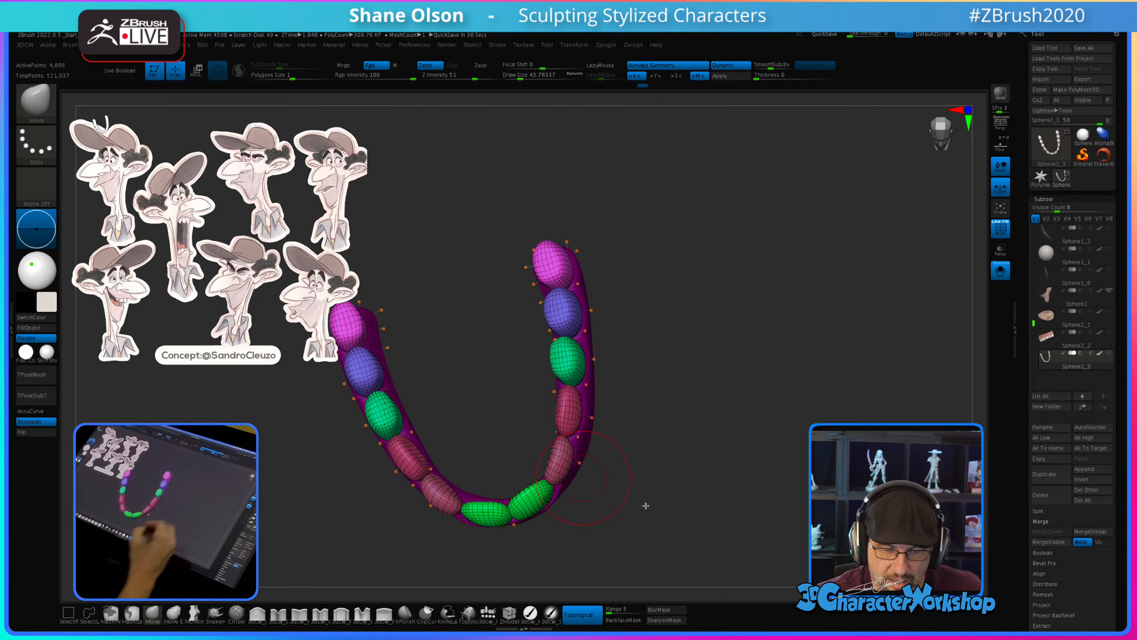
{"action": "mouse_move", "coordinate": [646, 506]}
{"action": "left_mouse_down"}
{"action": "mouse_move", "coordinate": [667, 495]}
{"action": "mouse_move", "coordinate": [656, 457]}
{"action": "mouse_move", "coordinate": [665, 450]}
{"action": "mouse_move", "coordinate": [655, 465]}
{"action": "mouse_move", "coordinate": [667, 508]}
{"action": "mouse_move", "coordinate": [689, 508]}
{"action": "left_mouse_up"}
{"action": "key", "text": "s"}
{"action": "left_click_drag", "start_coordinate": [689, 524], "coordinate": [686, 524]}
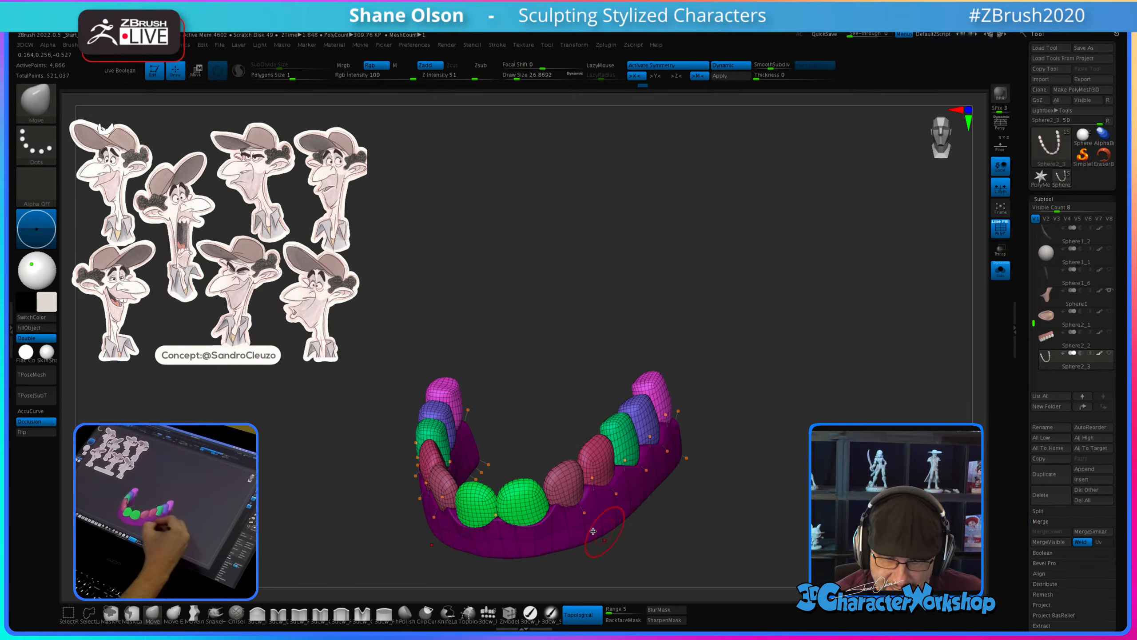
{"action": "key", "text": "s"}
{"action": "left_click_drag", "start_coordinate": [523, 492], "coordinate": [520, 493]}
{"action": "left_click_drag", "start_coordinate": [522, 480], "coordinate": [523, 484]}
{"action": "left_click_drag", "start_coordinate": [566, 410], "coordinate": [544, 396]}
Step: Adjust the side teeth in front of the molars with the Move brush, closing the spacing along the gum arch
{"action": "mouse_move", "coordinate": [645, 513]}
{"action": "left_mouse_down"}
{"action": "mouse_move", "coordinate": [598, 499]}
{"action": "mouse_move", "coordinate": [606, 461]}
{"action": "left_mouse_up"}
{"action": "key", "text": "s"}
{"action": "left_click_drag", "start_coordinate": [613, 444], "coordinate": [603, 459]}
{"action": "right_click_drag", "start_coordinate": [627, 481], "coordinate": [657, 503]}
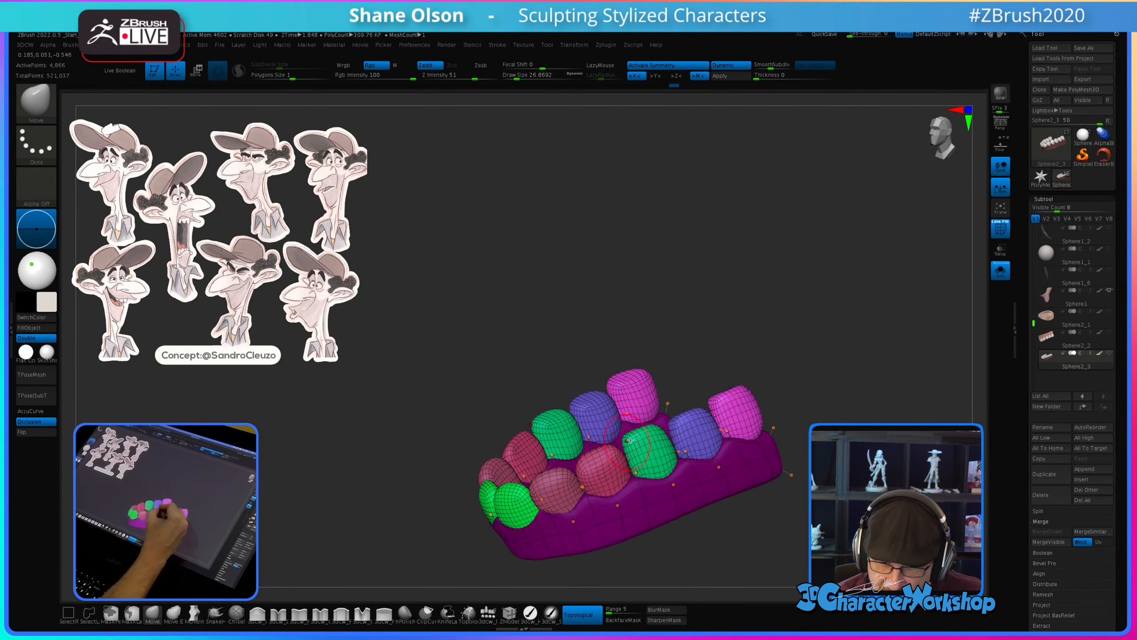
{"action": "key", "text": "s"}
{"action": "left_click_drag", "start_coordinate": [634, 448], "coordinate": [638, 444]}
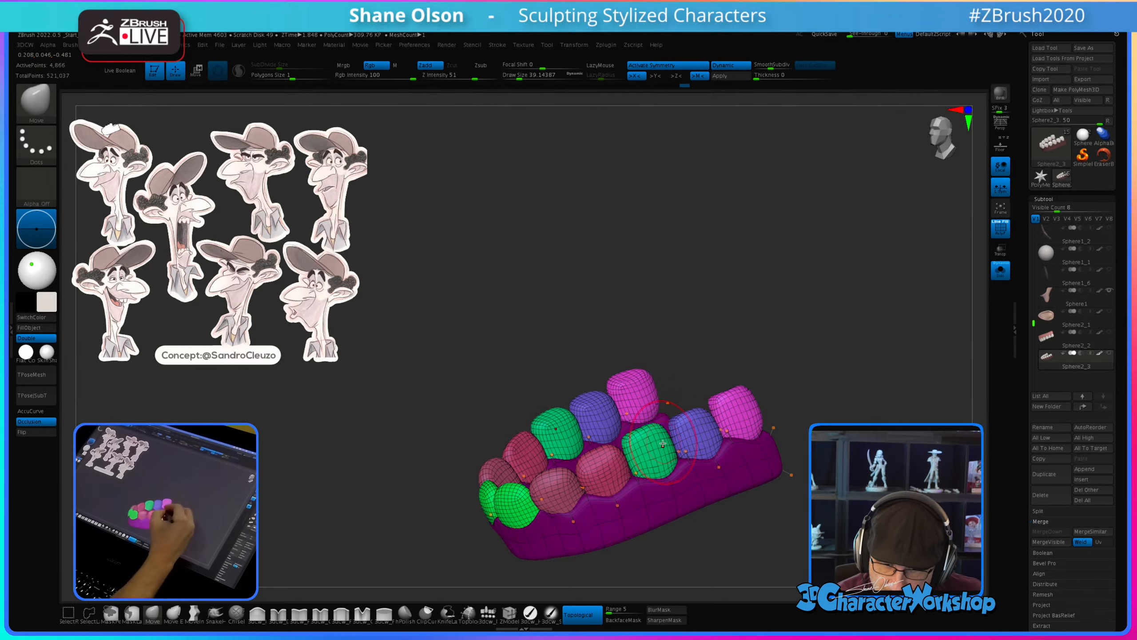
{"action": "right_click_drag", "start_coordinate": [636, 448], "coordinate": [721, 404]}
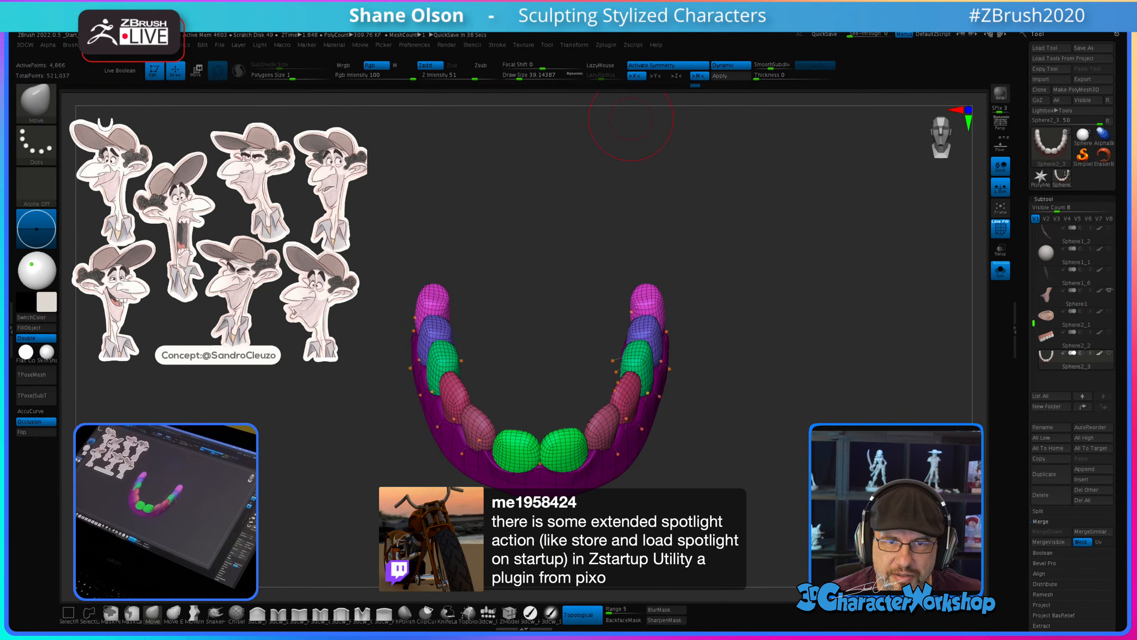
Step: Invert the mask so that only the gums are editable, and nudge the gum edge below the front teeth with a smaller Move brush
{"action": "left_click_drag", "start_coordinate": [739, 265], "coordinate": [731, 241]}
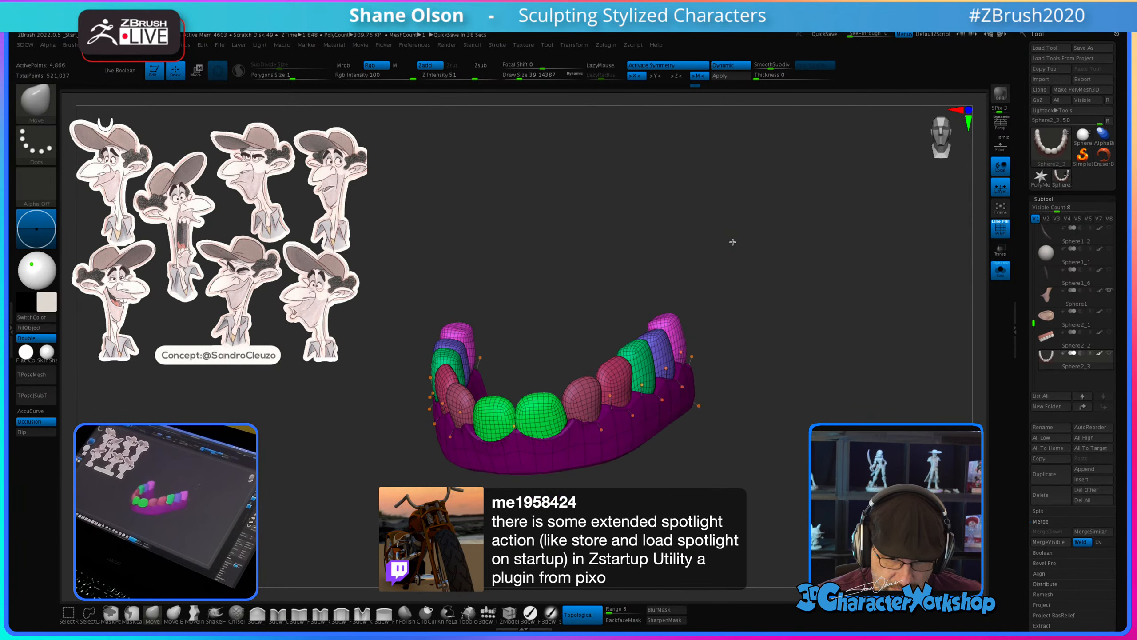
{"action": "mouse_move", "coordinate": [727, 483]}
{"action": "left_mouse_down"}
{"action": "mouse_move", "coordinate": [701, 492]}
{"action": "mouse_move", "coordinate": [744, 490]}
{"action": "left_mouse_up"}
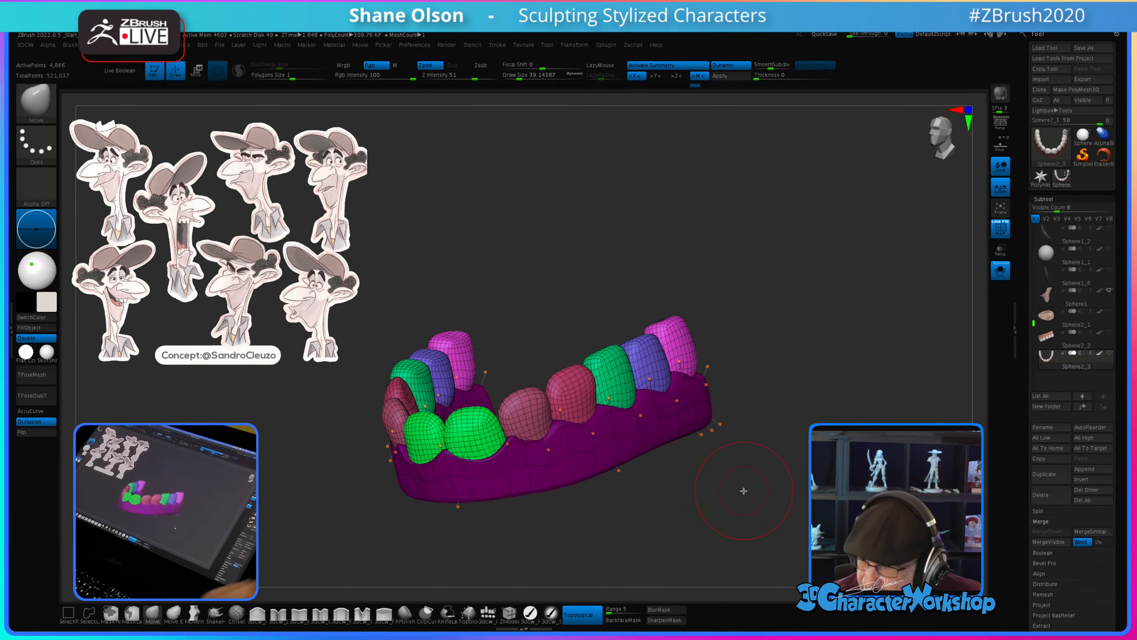
{"action": "left_click", "coordinate": [615, 520], "text": "ctrl"}
{"action": "left_click_drag", "start_coordinate": [616, 519], "coordinate": [595, 530]}
{"action": "key", "text": "bracketleft"}
{"action": "left_click_drag", "start_coordinate": [474, 466], "coordinate": [471, 465]}
{"action": "left_click_drag", "start_coordinate": [493, 533], "coordinate": [530, 531]}
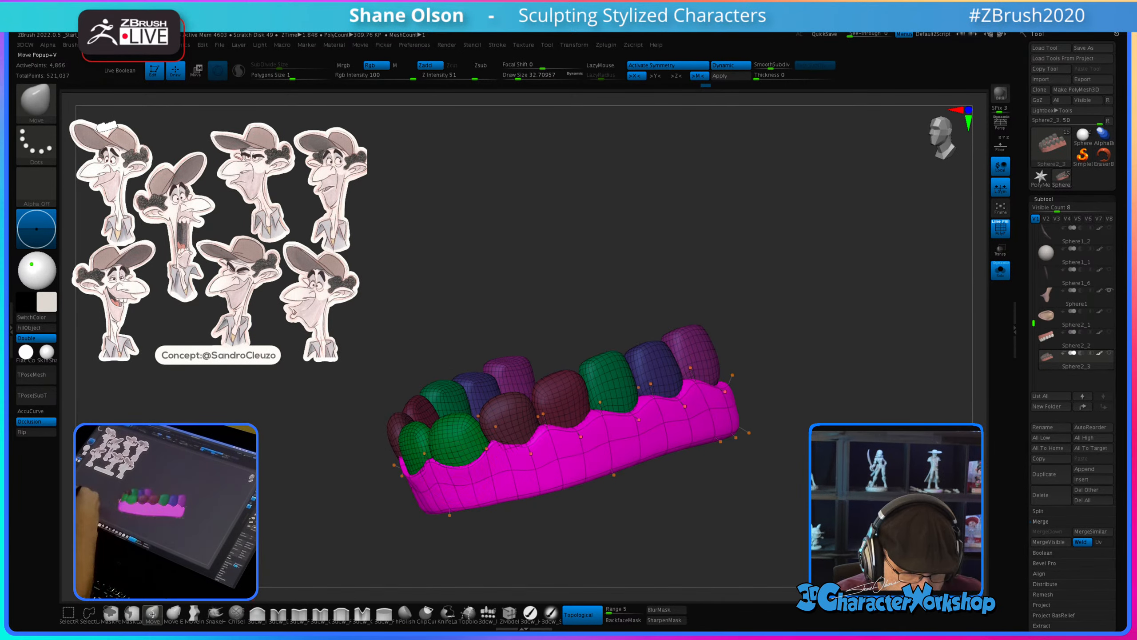
Step: Turn off topological masking for the Move brush and reshape the gums around the front and side teeth
{"action": "left_click", "coordinate": [583, 615]}
{"action": "right_click_drag", "start_coordinate": [515, 441], "coordinate": [526, 496]}
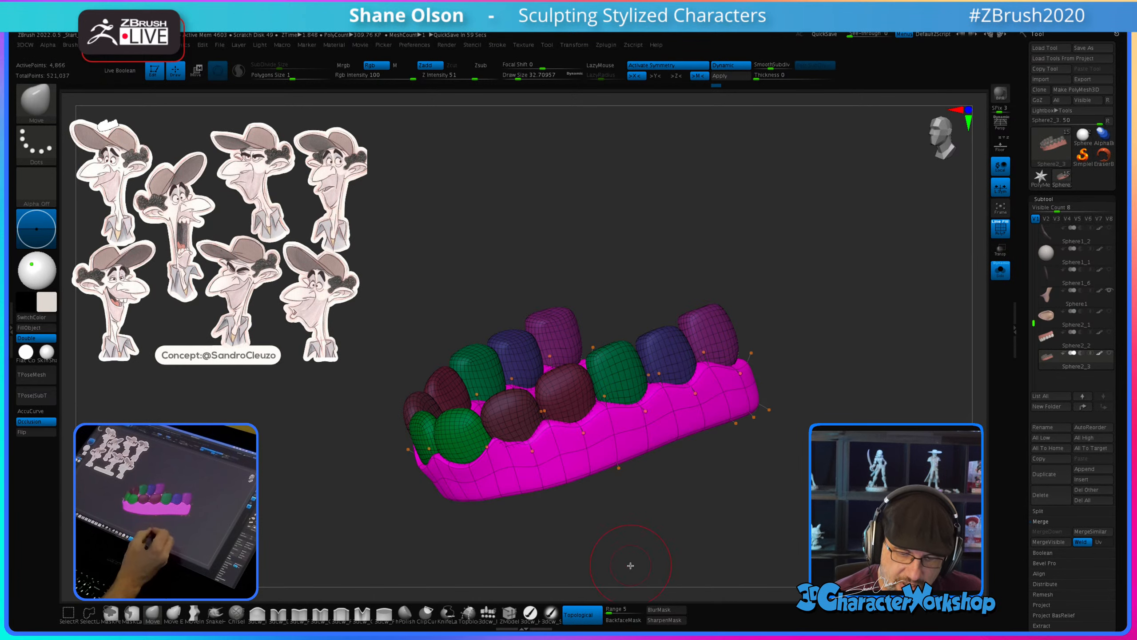
{"action": "left_click", "coordinate": [582, 617]}
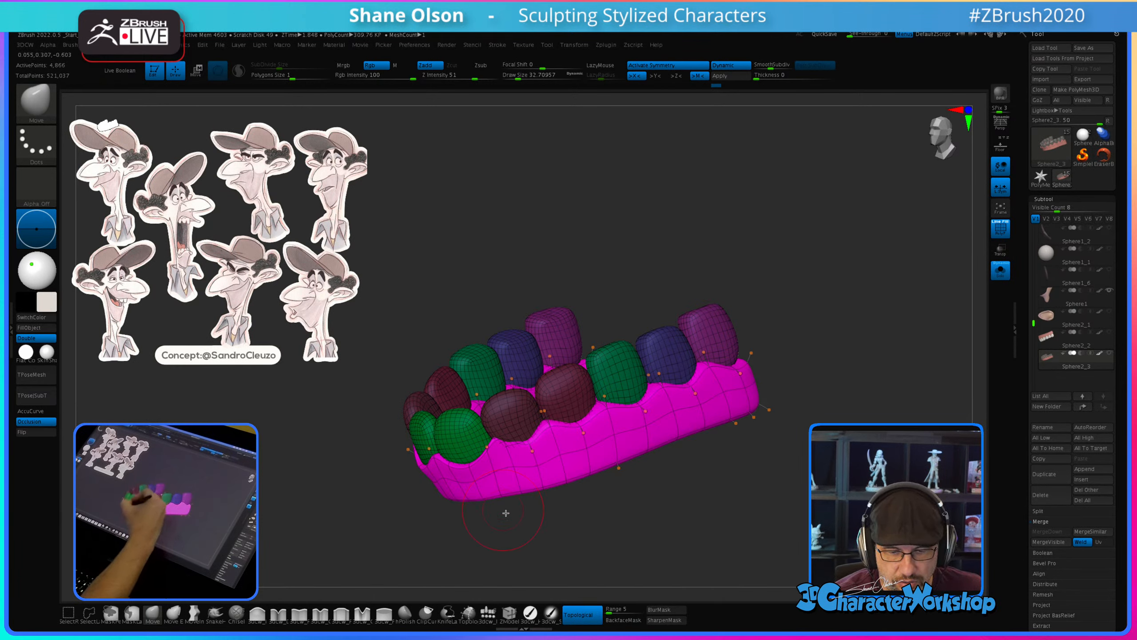
{"action": "right_click_drag", "start_coordinate": [506, 513], "coordinate": [537, 526]}
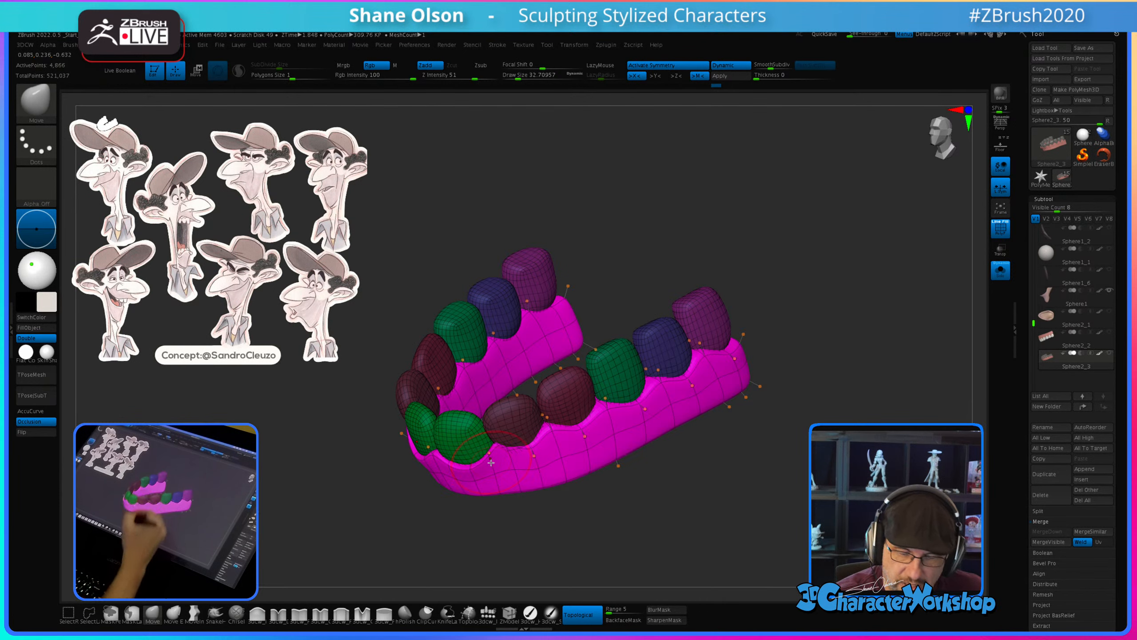
{"action": "left_click", "coordinate": [580, 615]}
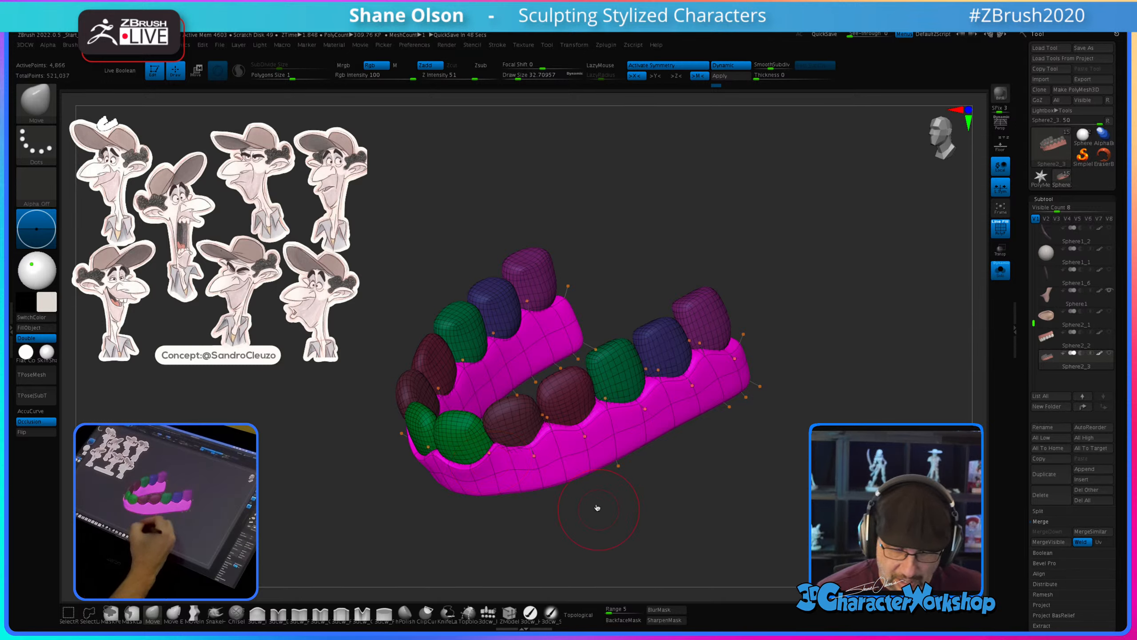
{"action": "mouse_move", "coordinate": [598, 508]}
{"action": "left_mouse_down"}
{"action": "mouse_move", "coordinate": [556, 460]}
{"action": "mouse_move", "coordinate": [526, 458]}
{"action": "left_mouse_up"}
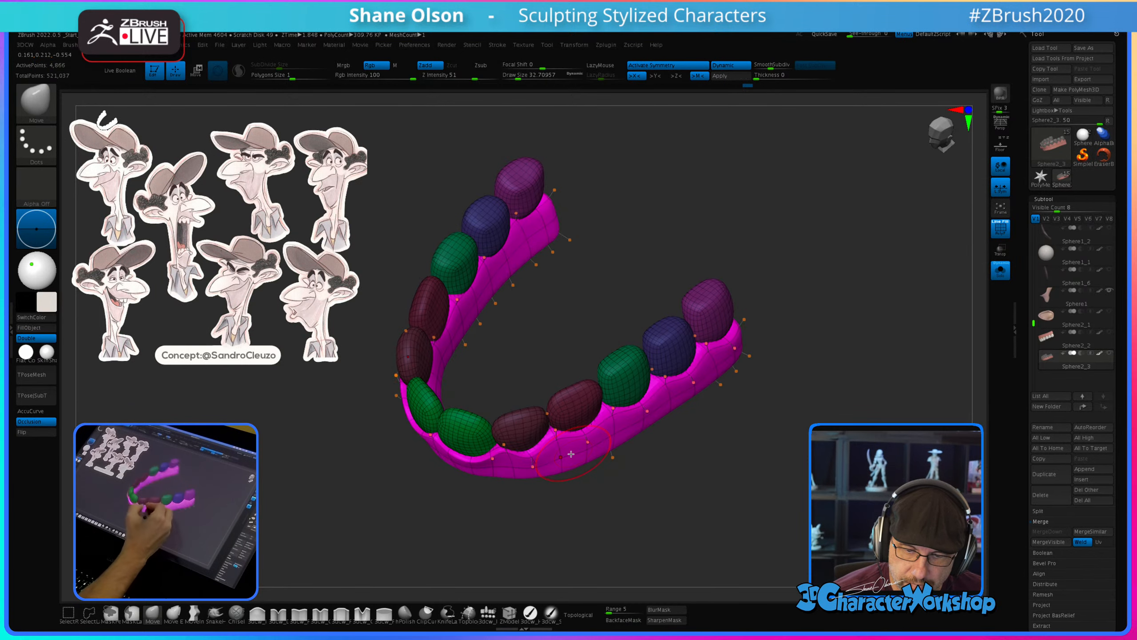
{"action": "right_click_drag", "start_coordinate": [513, 454], "coordinate": [509, 438]}
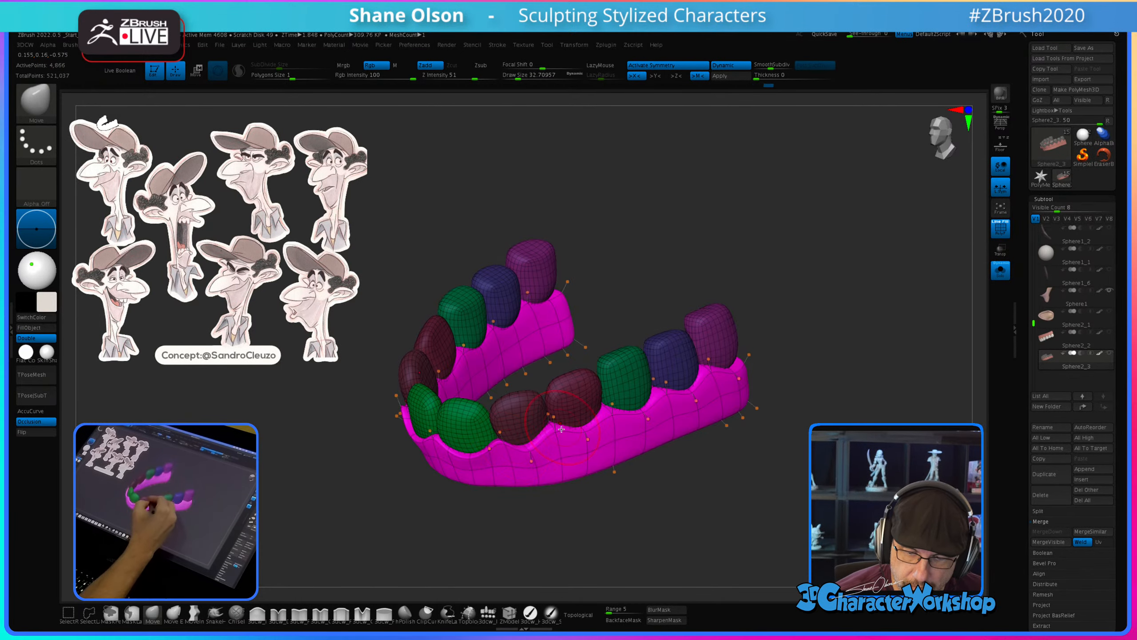
{"action": "right_click_drag", "start_coordinate": [590, 435], "coordinate": [647, 456]}
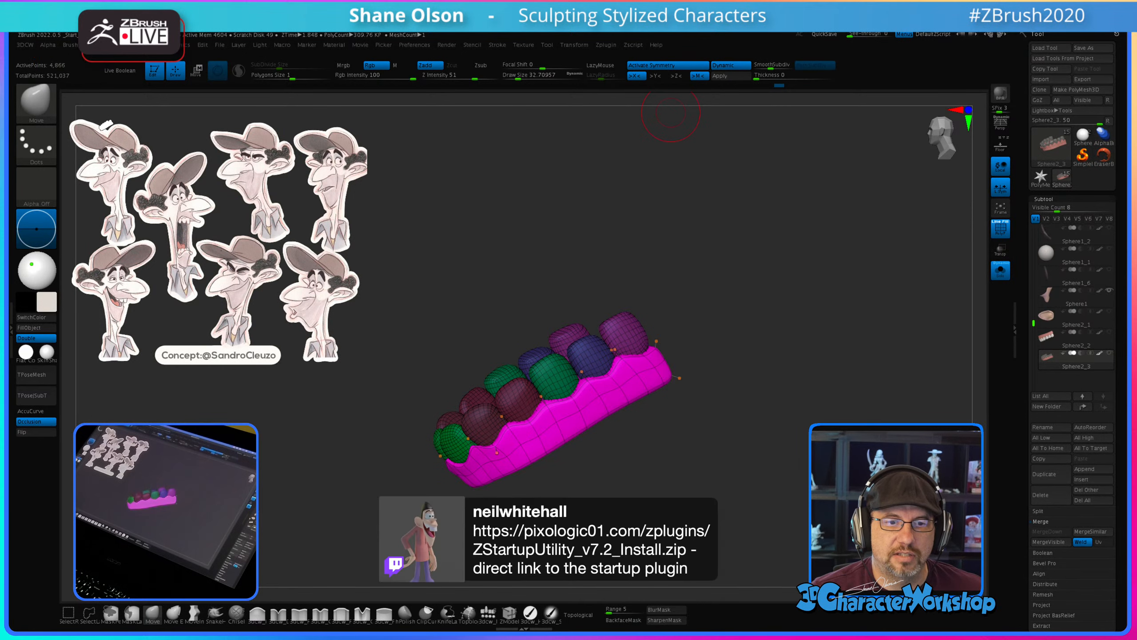
Step: Hide the polygroup wireframe and build up the gums below the front teeth with the Inflate brush
{"action": "right_click_drag", "start_coordinate": [617, 208], "coordinate": [655, 203], "text": "shift"}
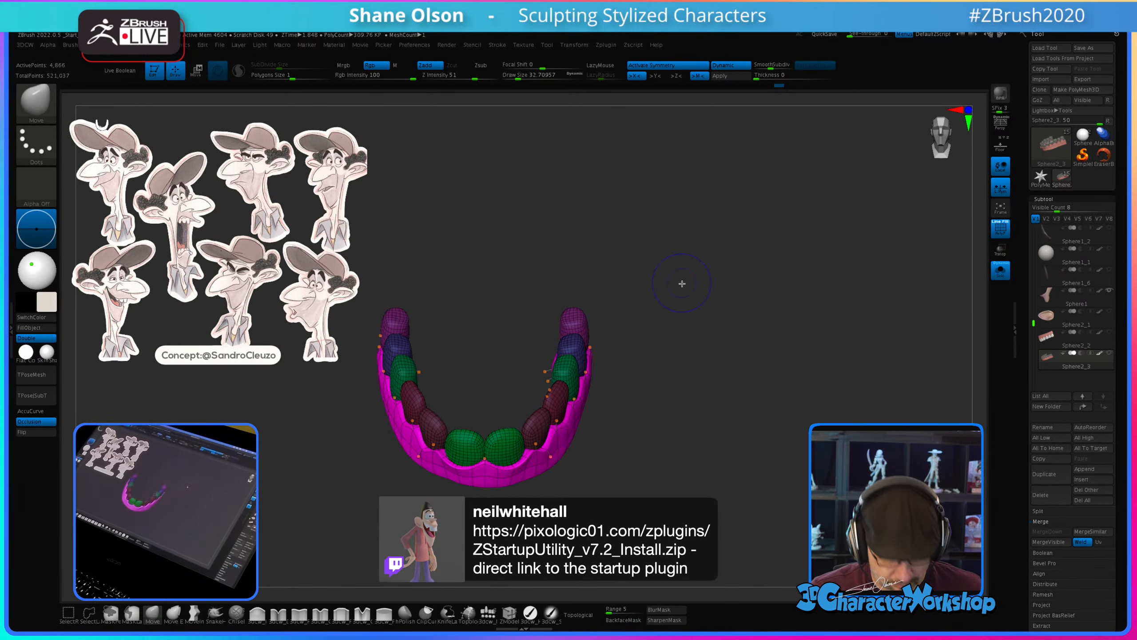
{"action": "key", "text": "shift+f"}
{"action": "right_click_drag", "start_coordinate": [727, 292], "coordinate": [700, 326]}
{"action": "right_click_drag", "start_coordinate": [724, 454], "coordinate": [761, 404]}
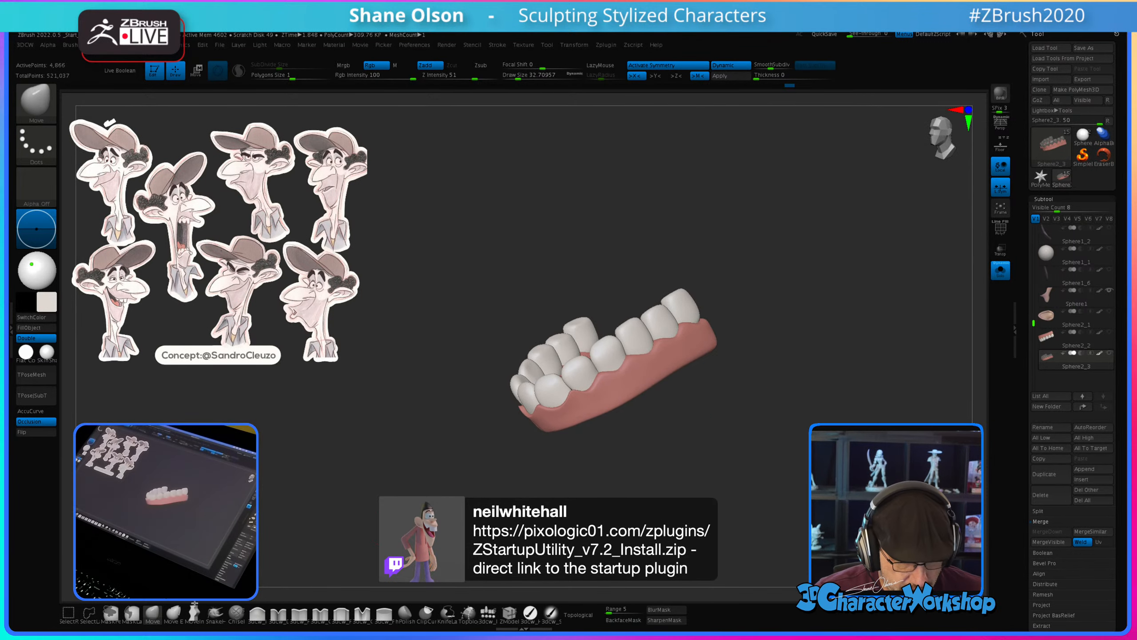
{"action": "left_click", "coordinate": [268, 622]}
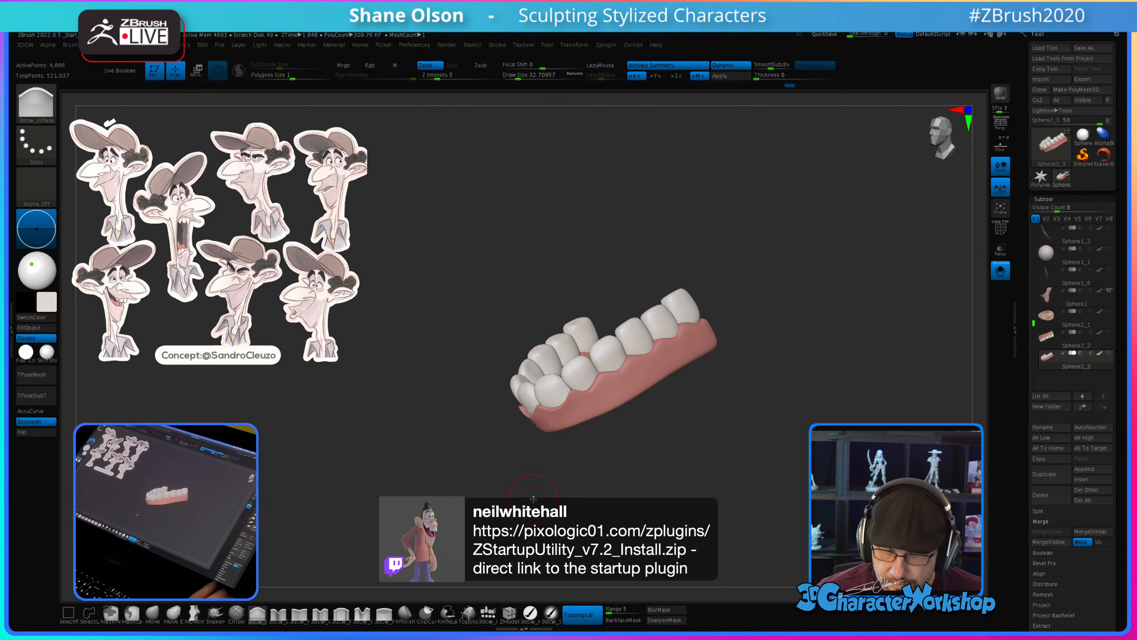
{"action": "right_click_drag", "start_coordinate": [533, 498], "coordinate": [588, 408]}
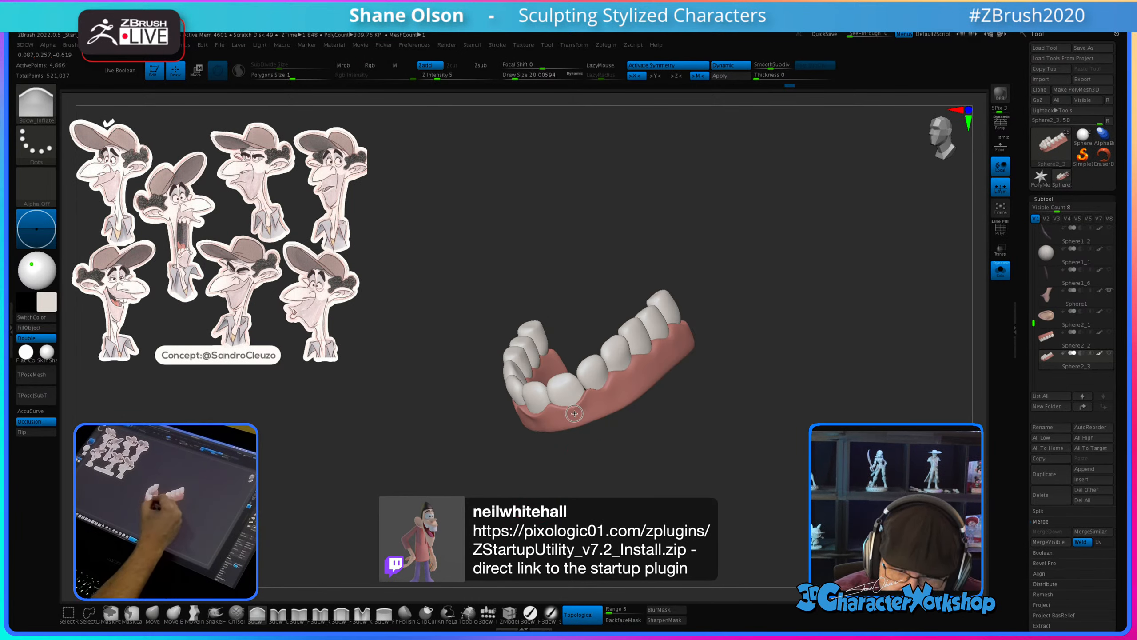
{"action": "left_click_drag", "start_coordinate": [598, 441], "coordinate": [602, 429]}
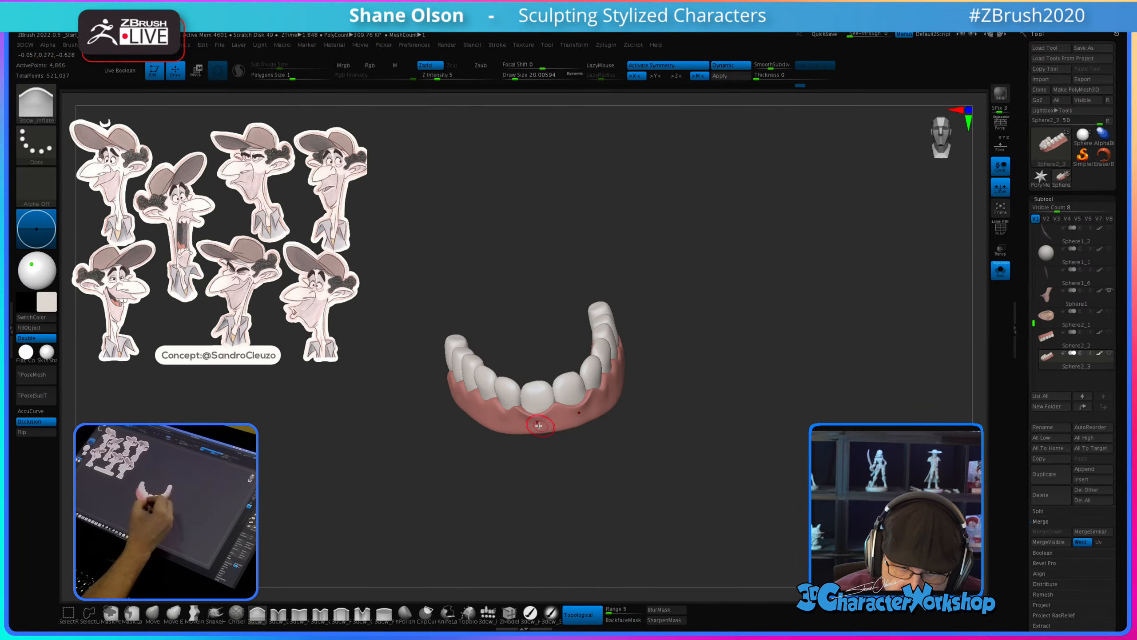
{"action": "left_click_drag", "start_coordinate": [655, 457], "coordinate": [627, 423]}
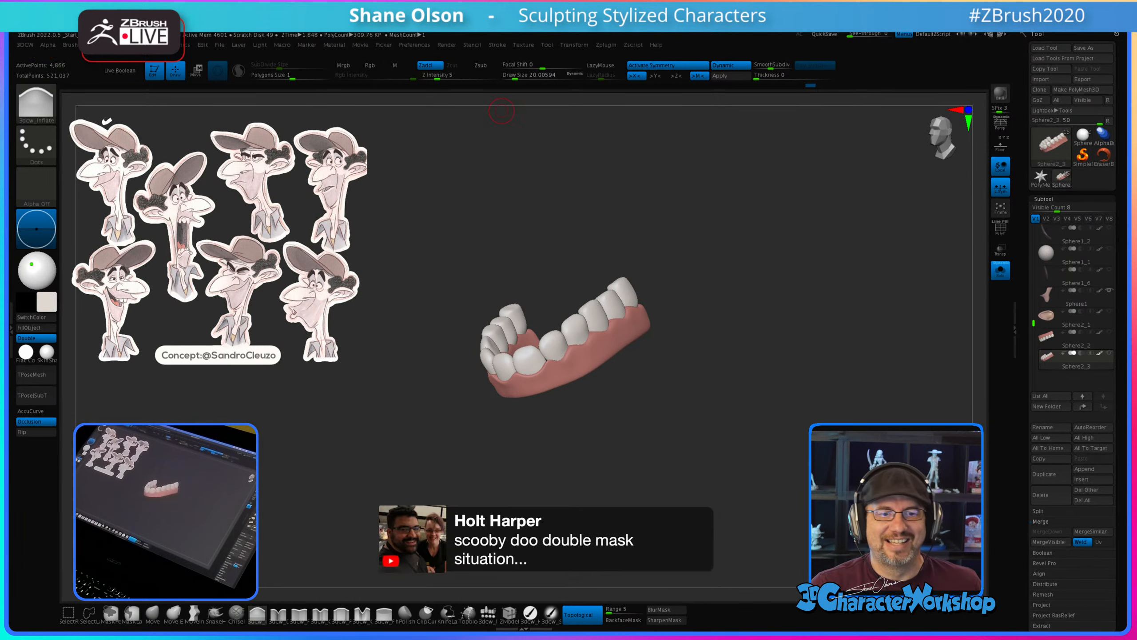
Step: Bring the jaw back into view and pull the protruding front gums inside it with a larger Move brush
{"action": "left_click", "coordinate": [1003, 276]}
{"action": "left_click_drag", "start_coordinate": [808, 264], "coordinate": [794, 285]}
{"action": "left_click", "coordinate": [153, 614]}
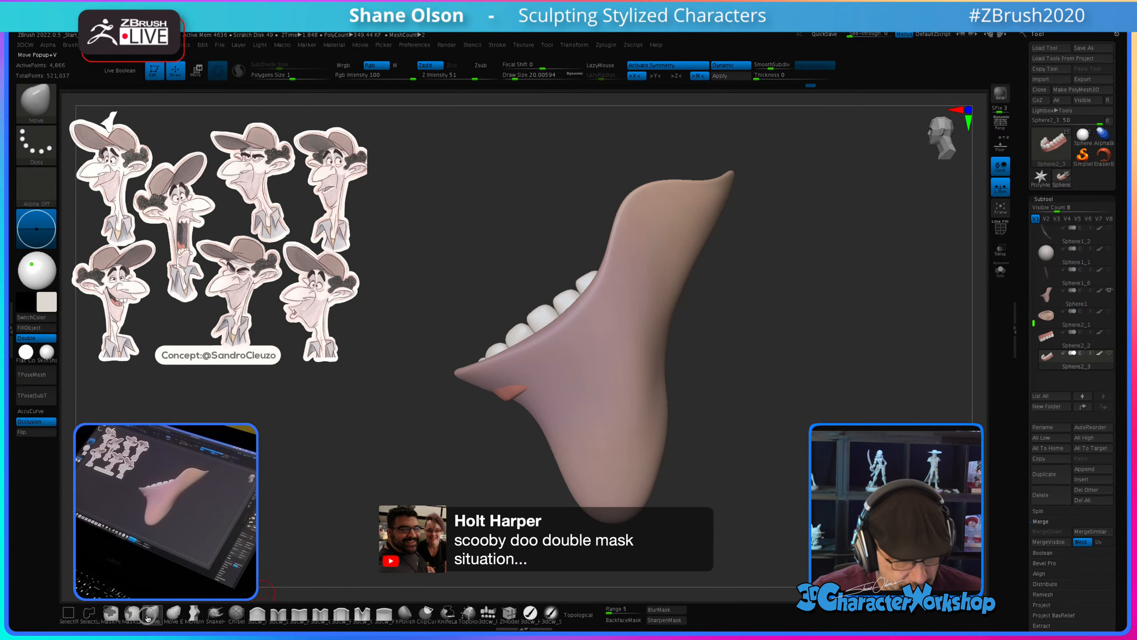
{"action": "key", "text": "bracketright"}
{"action": "key", "text": "bracketright"}
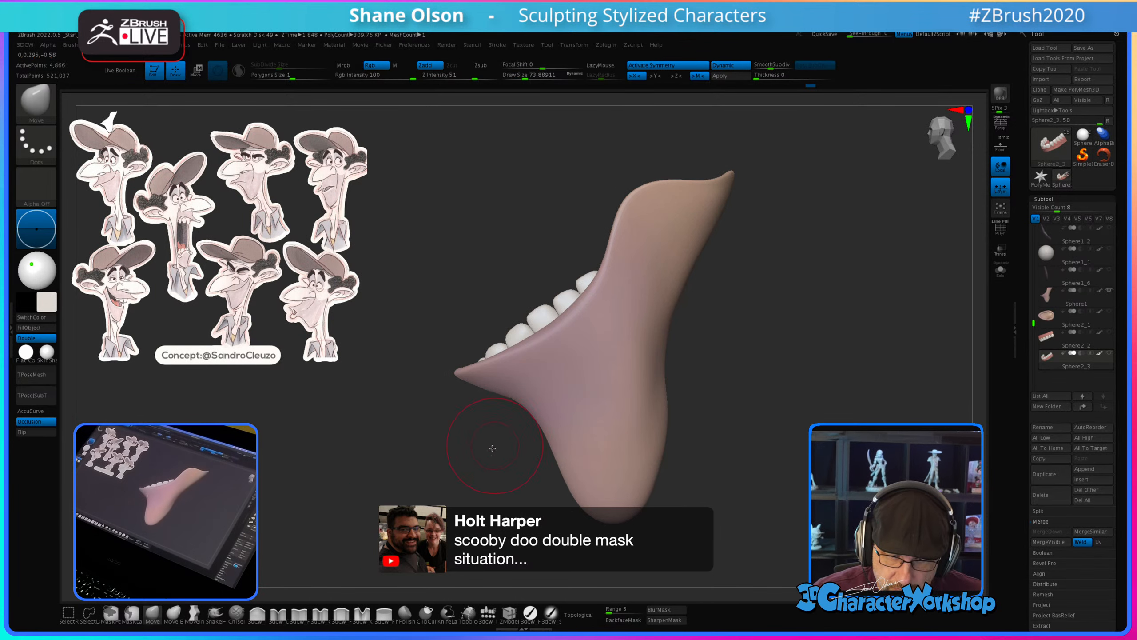
{"action": "left_click_drag", "start_coordinate": [493, 448], "coordinate": [777, 361]}
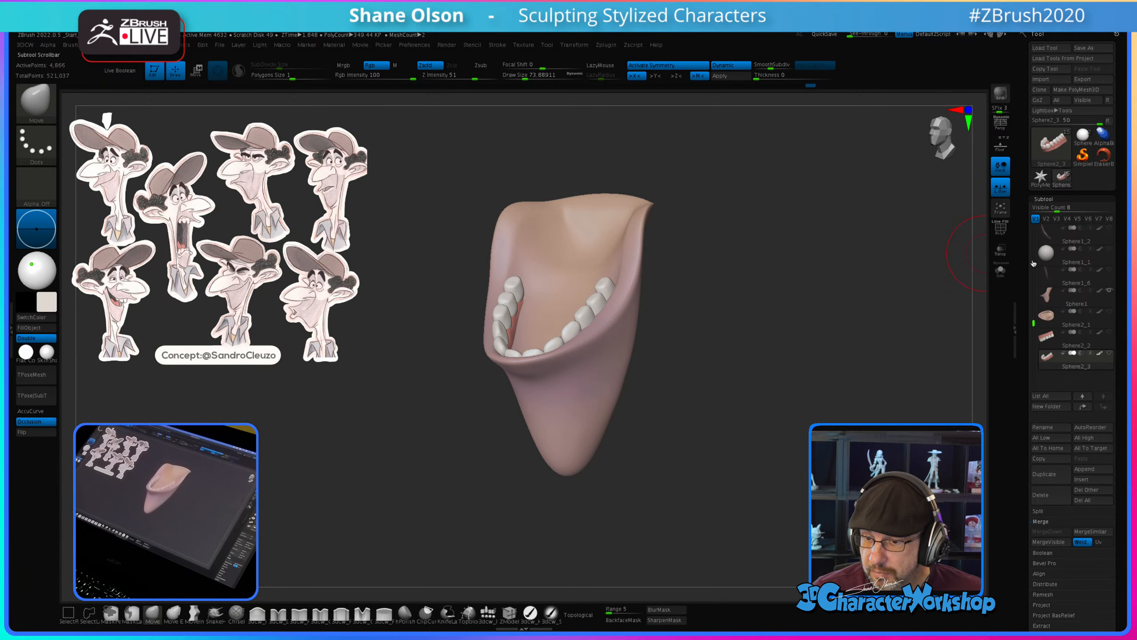
Step: Show all of the character's subtools again and hide the reference image plane above the hat
{"action": "key", "text": "shift"}
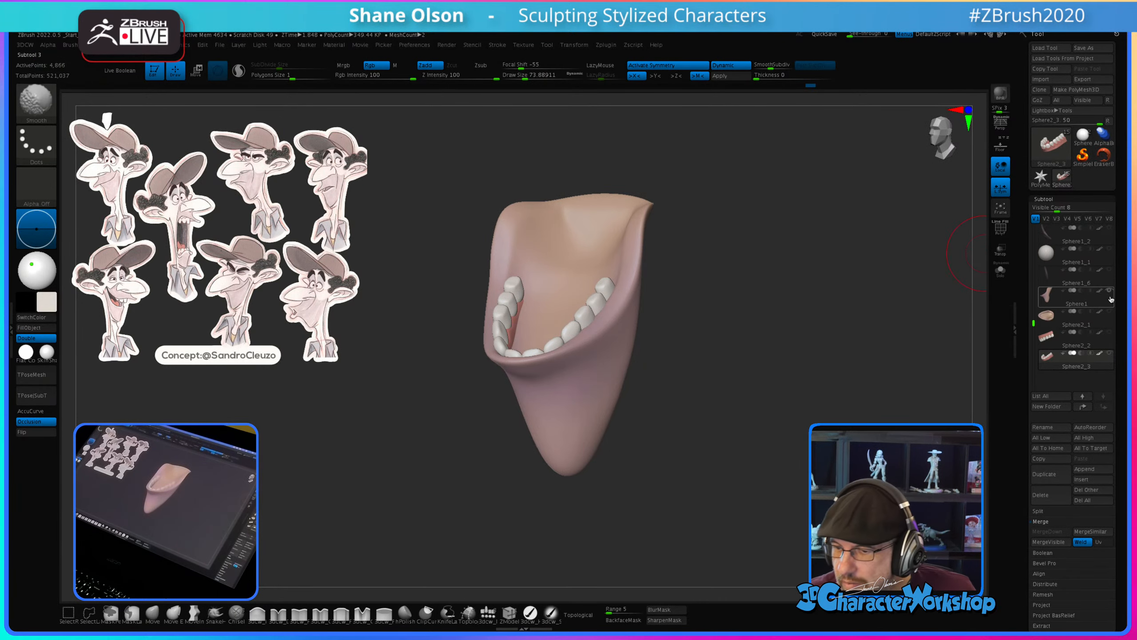
{"action": "left_click", "coordinate": [1110, 291], "text": "shift"}
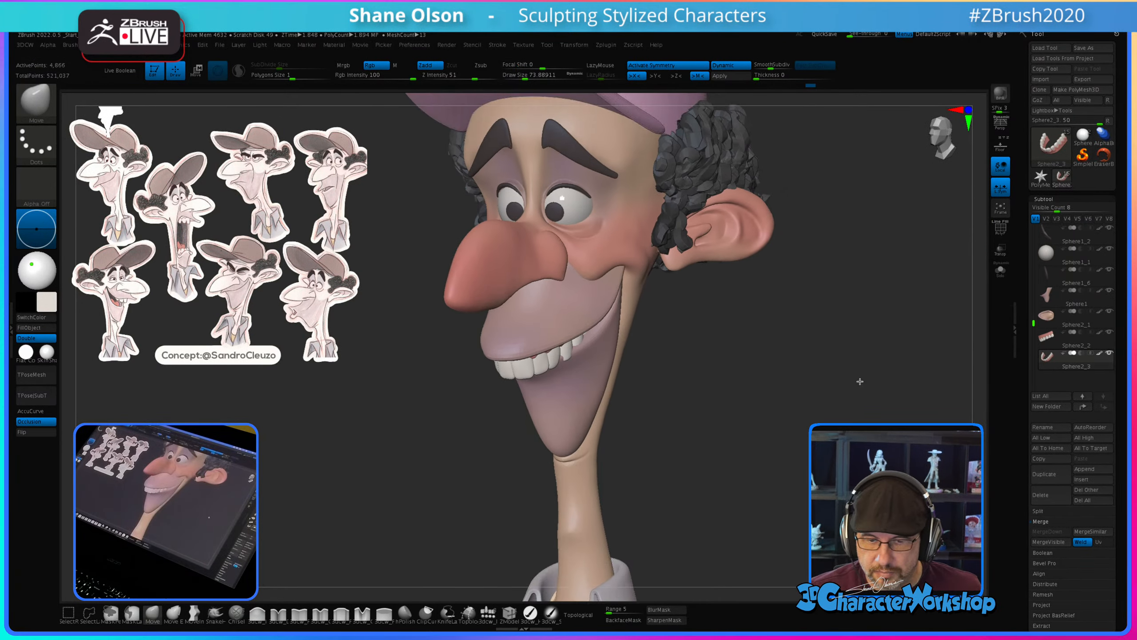
{"action": "left_click_drag", "start_coordinate": [860, 381], "coordinate": [756, 381], "text": "alt"}
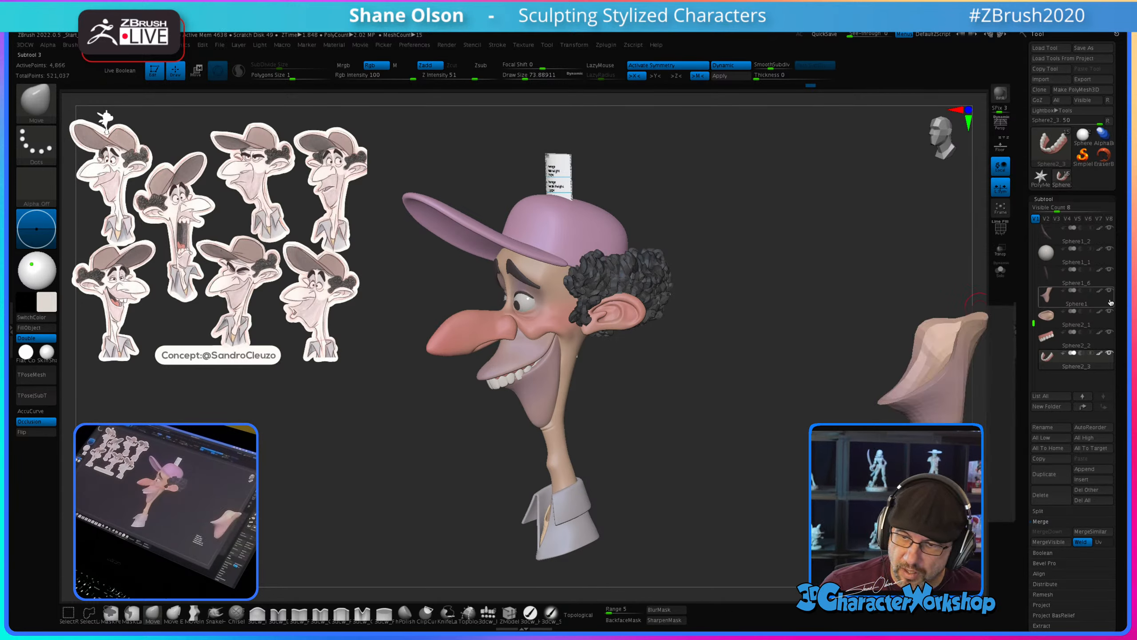
{"action": "left_click", "coordinate": [1110, 317]}
{"action": "left_click", "coordinate": [1112, 316], "text": "shift"}
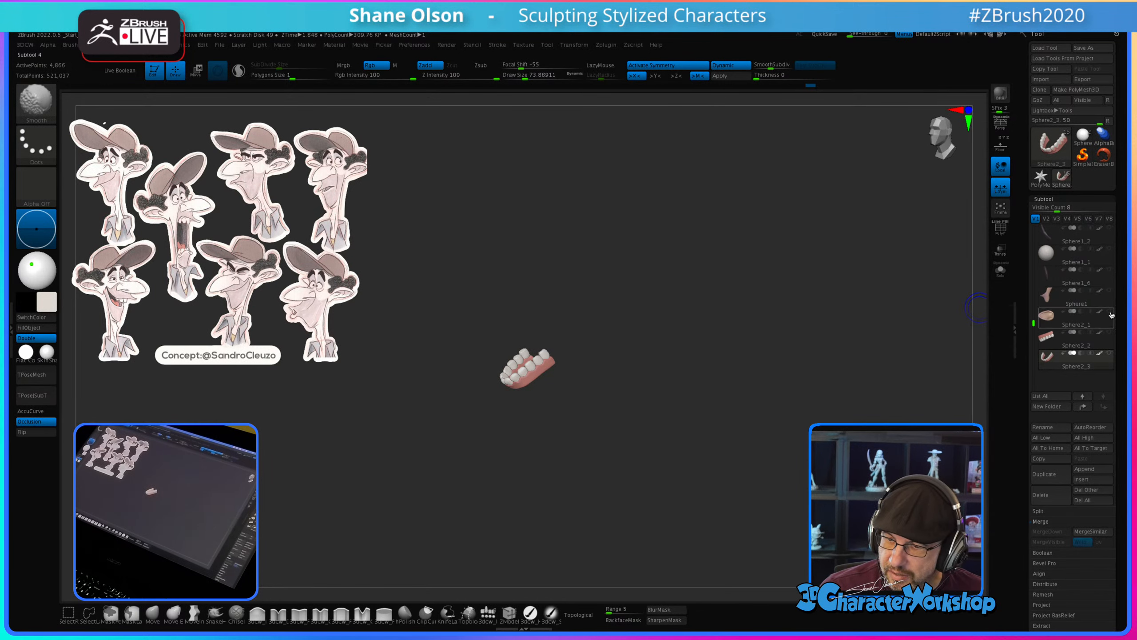
{"action": "left_click", "coordinate": [1111, 315], "text": "shift"}
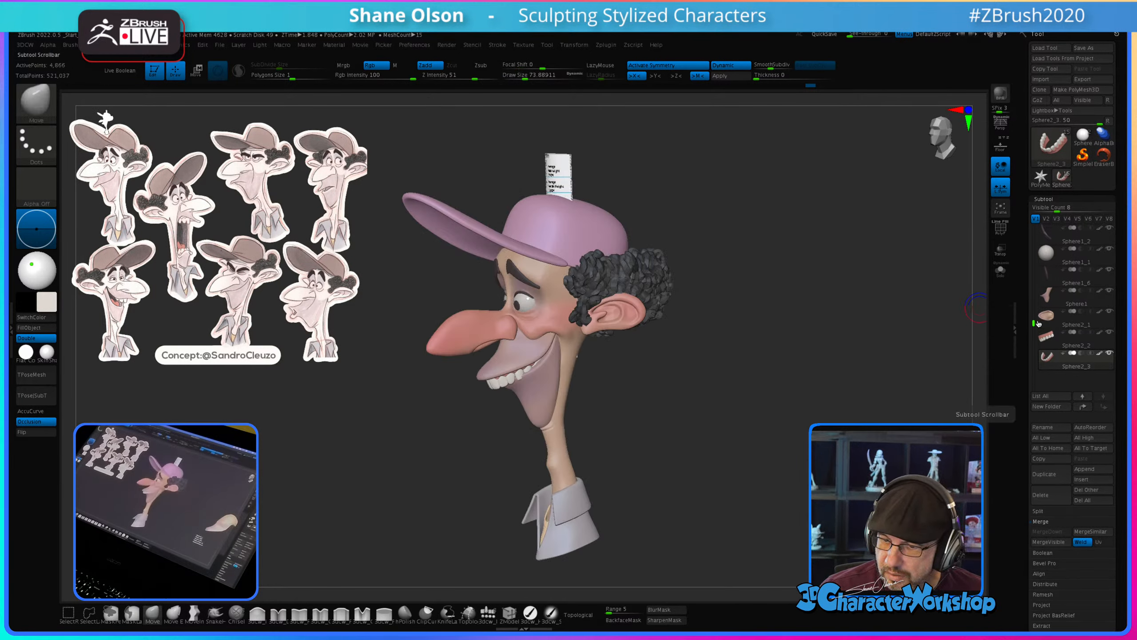
{"action": "left_click_drag", "start_coordinate": [1034, 319], "coordinate": [1029, 236]}
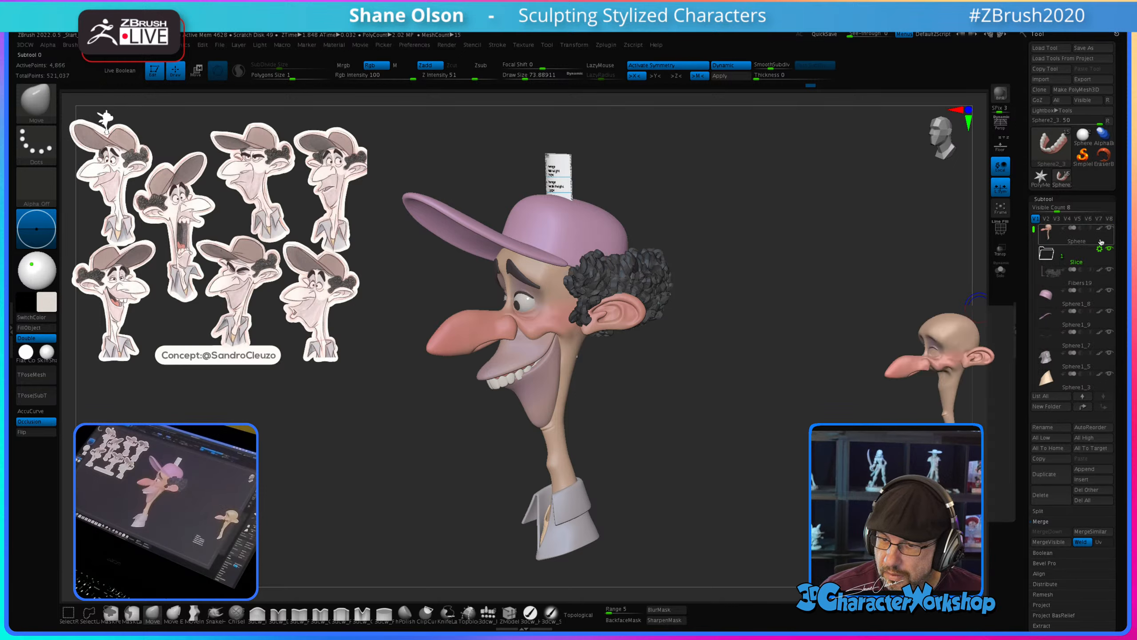
{"action": "mouse_move", "coordinate": [1033, 231]}
{"action": "left_mouse_down"}
{"action": "mouse_move", "coordinate": [1037, 300]}
{"action": "mouse_move", "coordinate": [1045, 223]}
{"action": "left_mouse_up"}
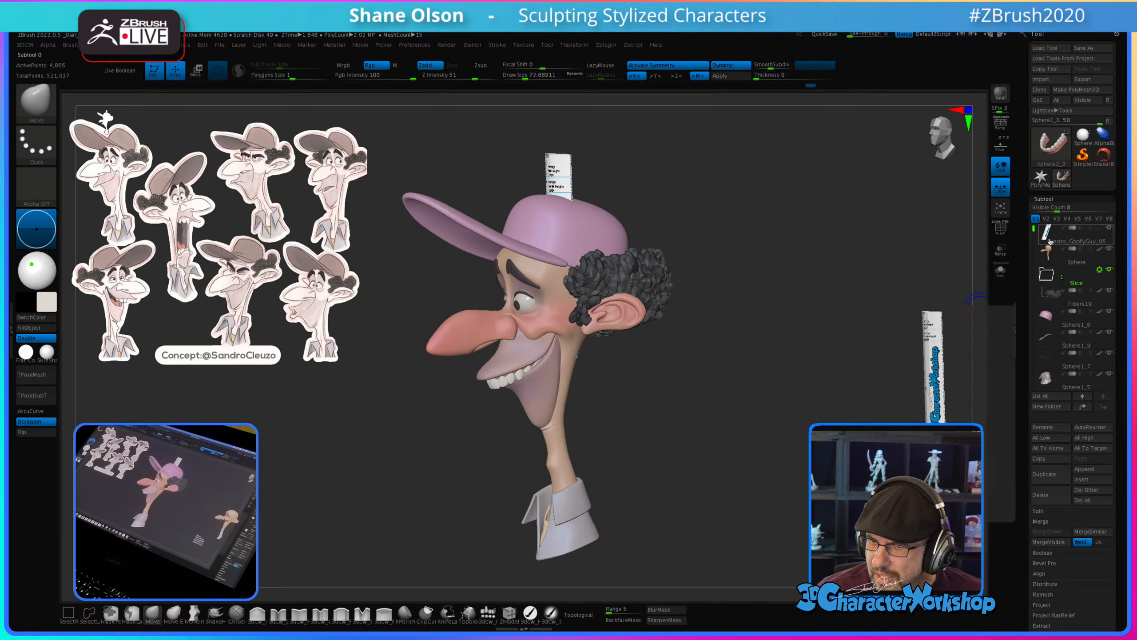
{"action": "mouse_move", "coordinate": [787, 376]}
{"action": "left_mouse_down"}
{"action": "mouse_move", "coordinate": [781, 388]}
{"action": "mouse_move", "coordinate": [775, 360]}
{"action": "left_mouse_up"}
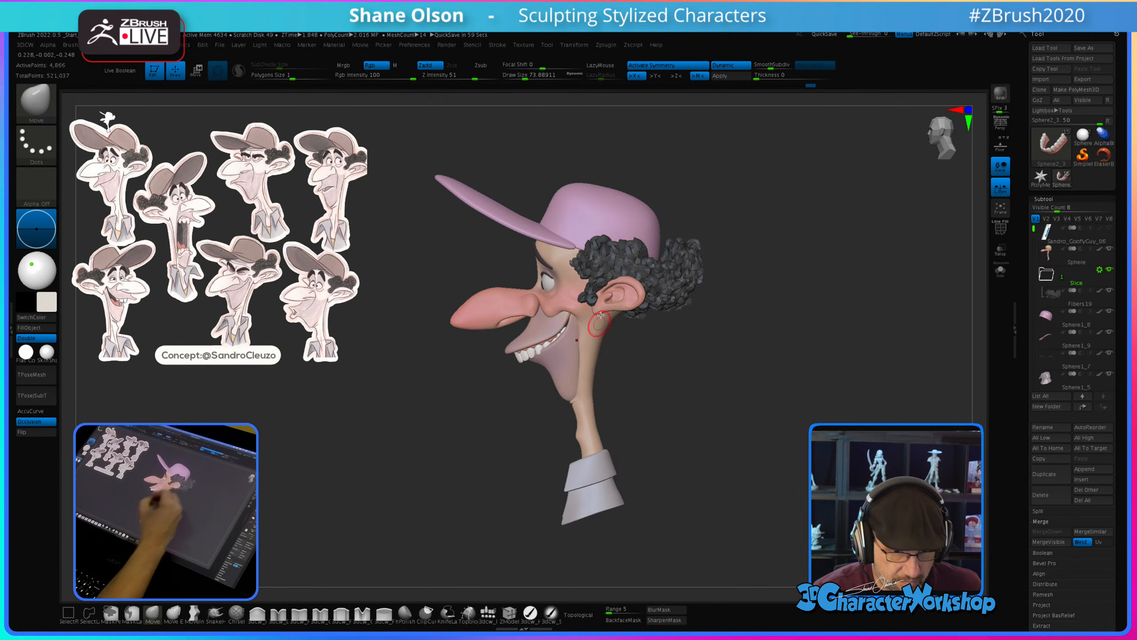
Step: Isolate the lower teeth subtool and bring the jaw back into view around it
{"action": "left_click_drag", "start_coordinate": [648, 429], "coordinate": [667, 411], "text": "alt"}
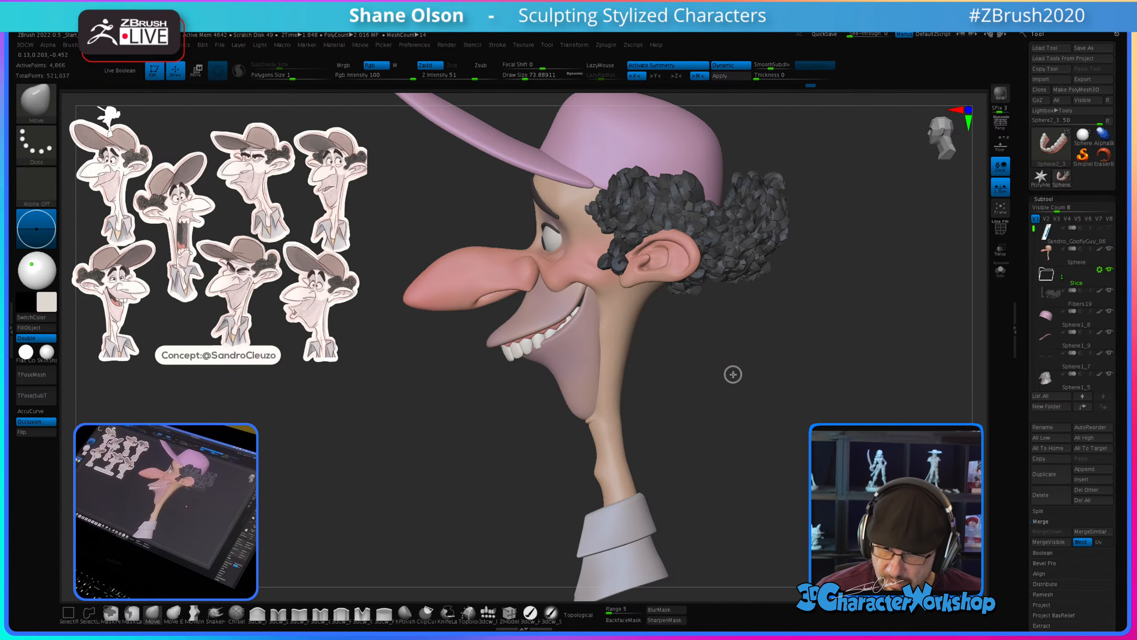
{"action": "left_click_drag", "start_coordinate": [733, 374], "coordinate": [933, 358]}
{"action": "left_click", "coordinate": [1041, 264]}
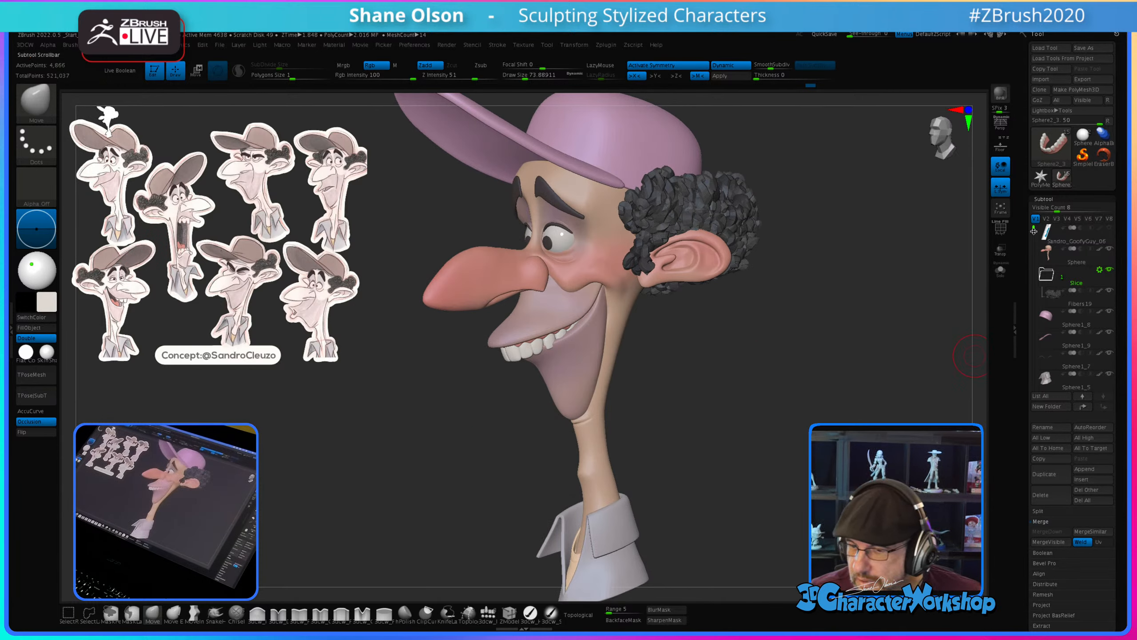
{"action": "left_click_drag", "start_coordinate": [1033, 230], "coordinate": [1032, 332]}
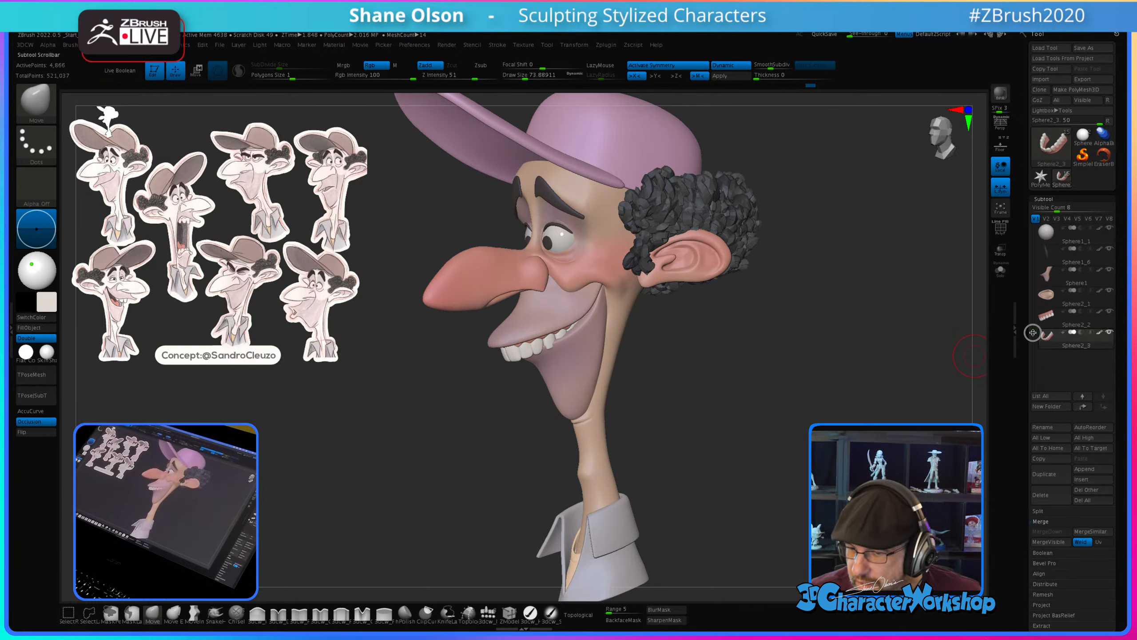
{"action": "left_click", "coordinate": [1108, 332]}
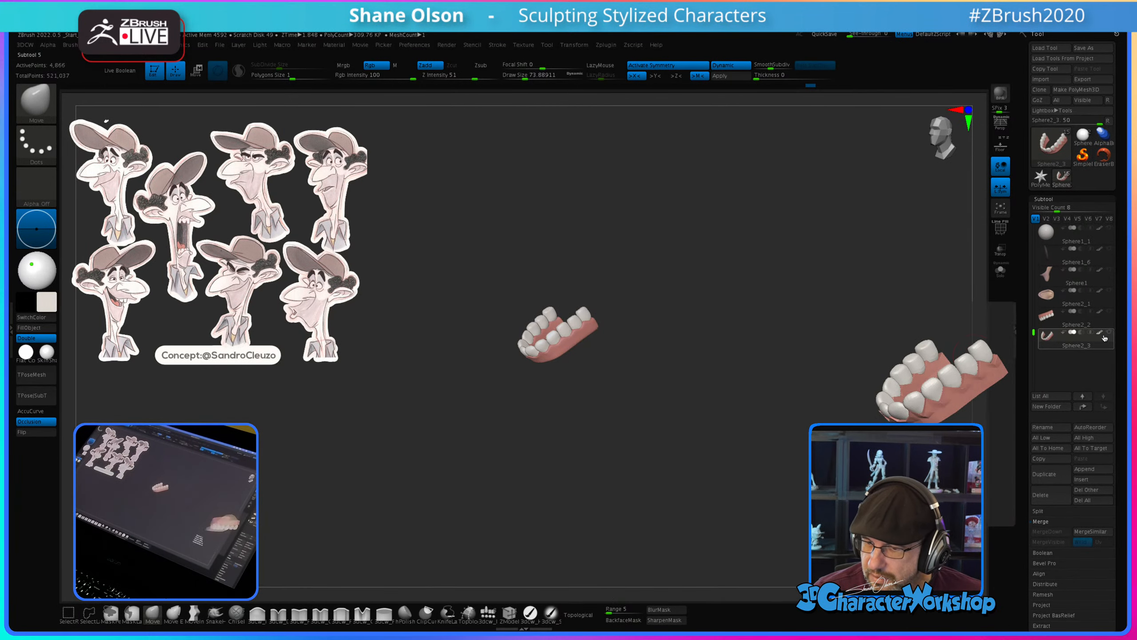
{"action": "left_click", "coordinate": [1110, 333]}
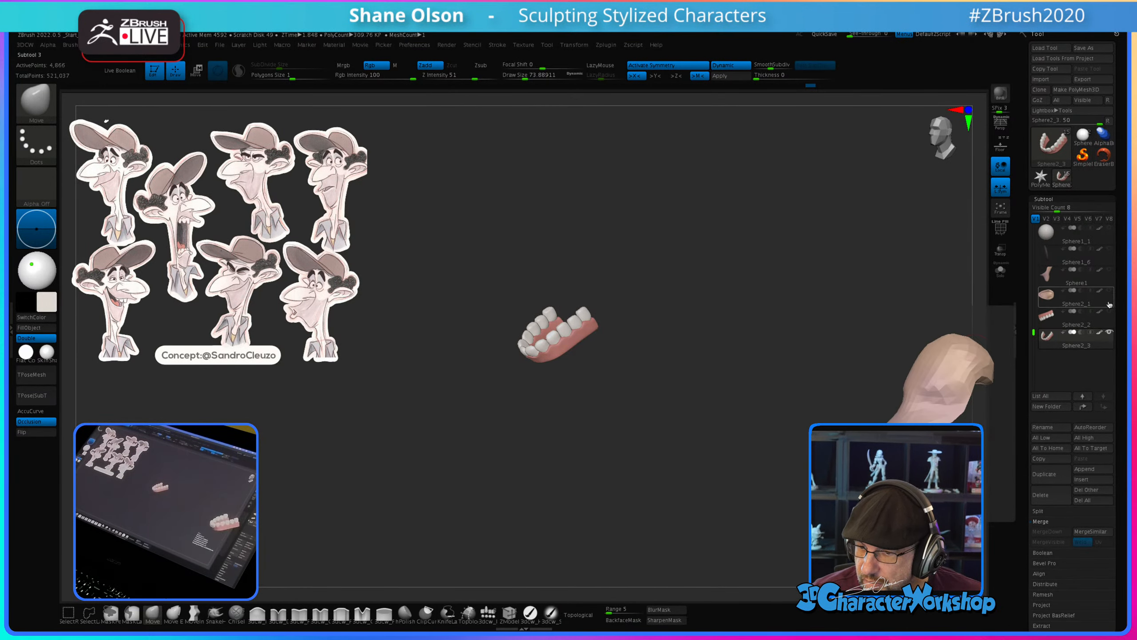
{"action": "left_click", "coordinate": [1109, 271]}
{"action": "mouse_move", "coordinate": [777, 335]}
{"action": "left_mouse_down", "text": "alt"}
{"action": "mouse_move", "coordinate": [774, 411]}
{"action": "mouse_move", "coordinate": [807, 342]}
{"action": "mouse_move", "coordinate": [761, 304]}
{"action": "mouse_move", "coordinate": [760, 373]}
{"action": "mouse_move", "coordinate": [763, 344]}
{"action": "left_mouse_up", "text": "alt"}
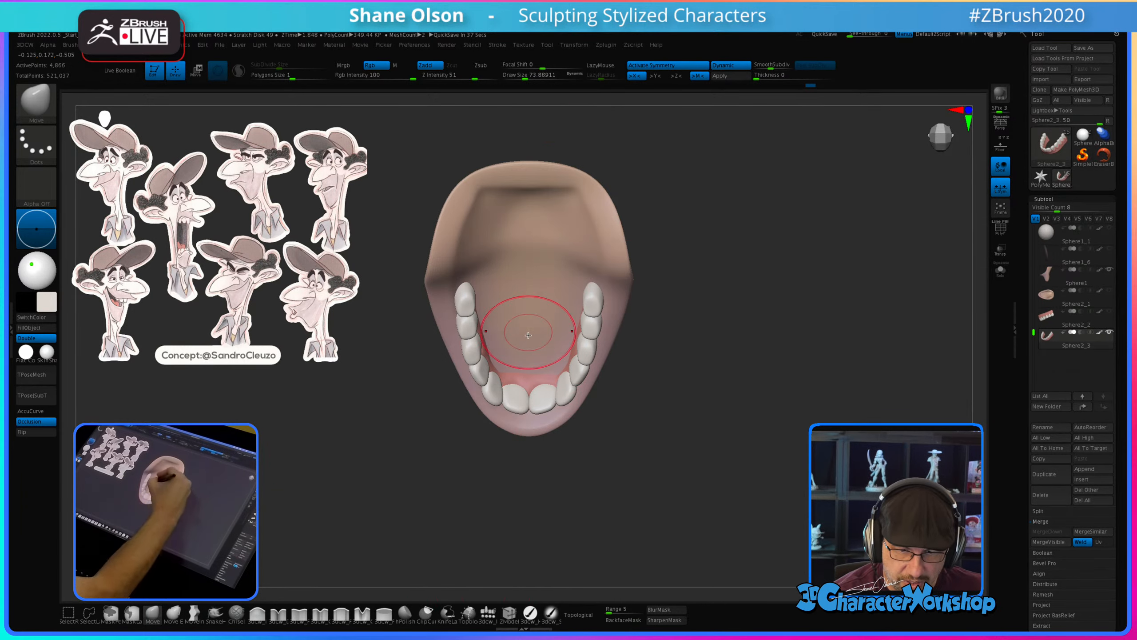
Step: Select the jaw and insert a QuadSphere between the lower teeth as the base for the tongue
{"action": "left_click", "coordinate": [532, 376], "text": "alt"}
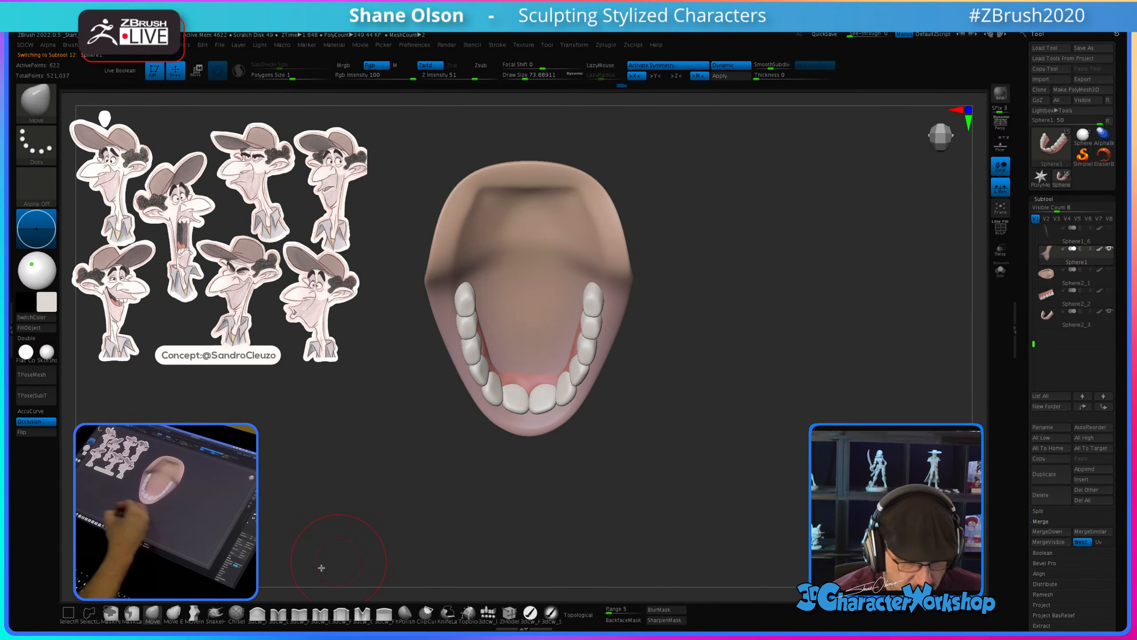
{"action": "left_click", "coordinate": [487, 614]}
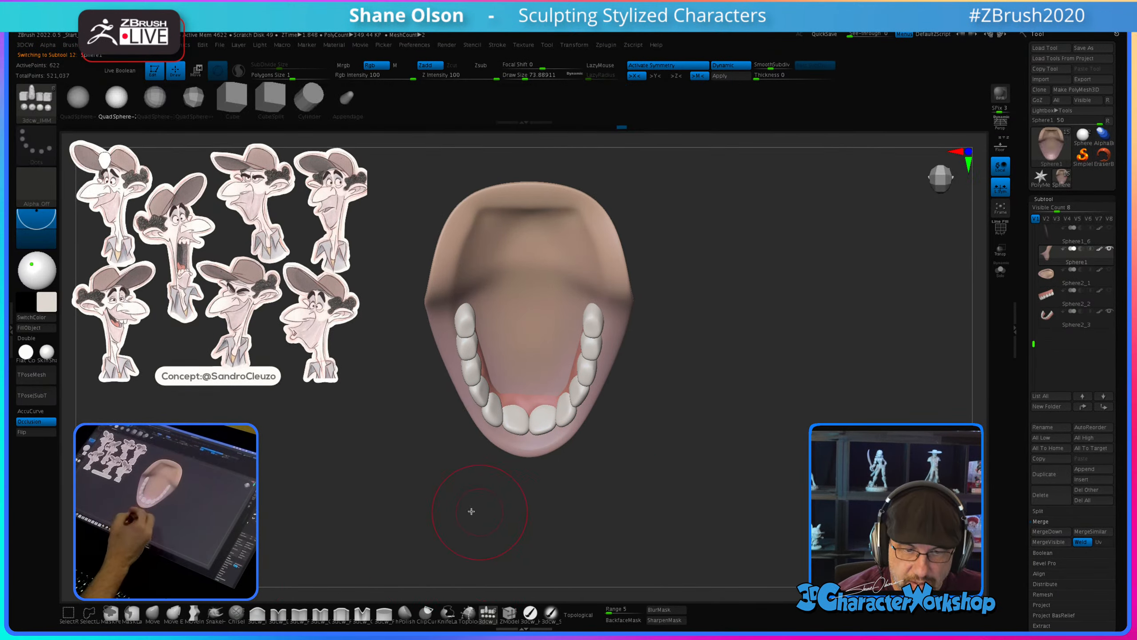
{"action": "mouse_move", "coordinate": [583, 419]}
{"action": "left_mouse_down"}
{"action": "mouse_move", "coordinate": [630, 427]}
{"action": "mouse_move", "coordinate": [611, 455]}
{"action": "left_mouse_up"}
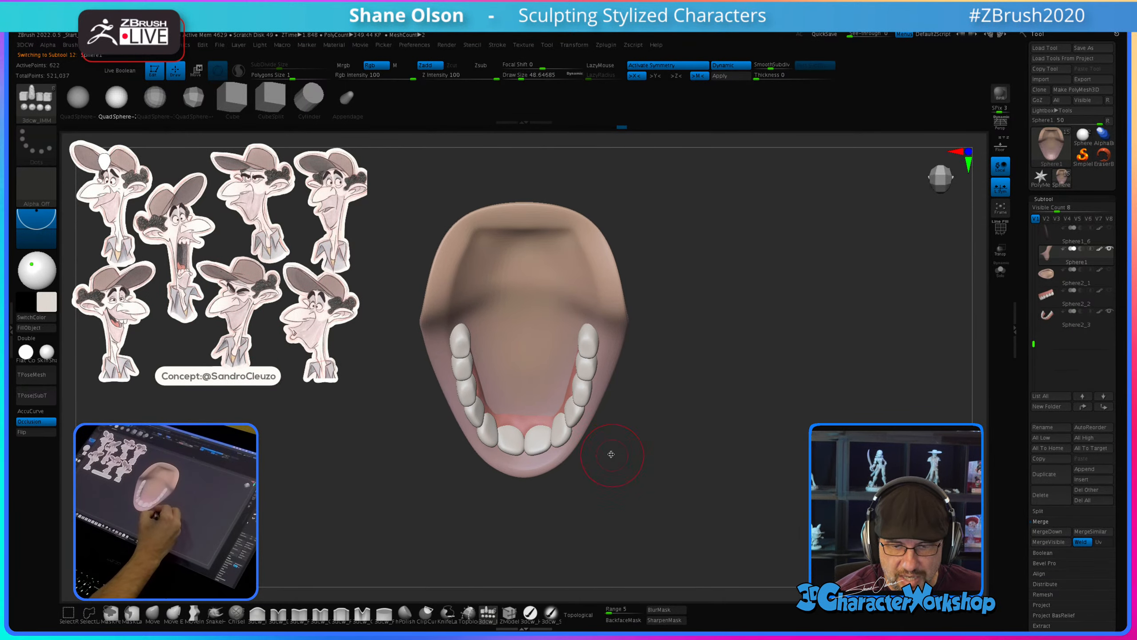
{"action": "left_click_drag", "start_coordinate": [525, 364], "coordinate": [524, 406]}
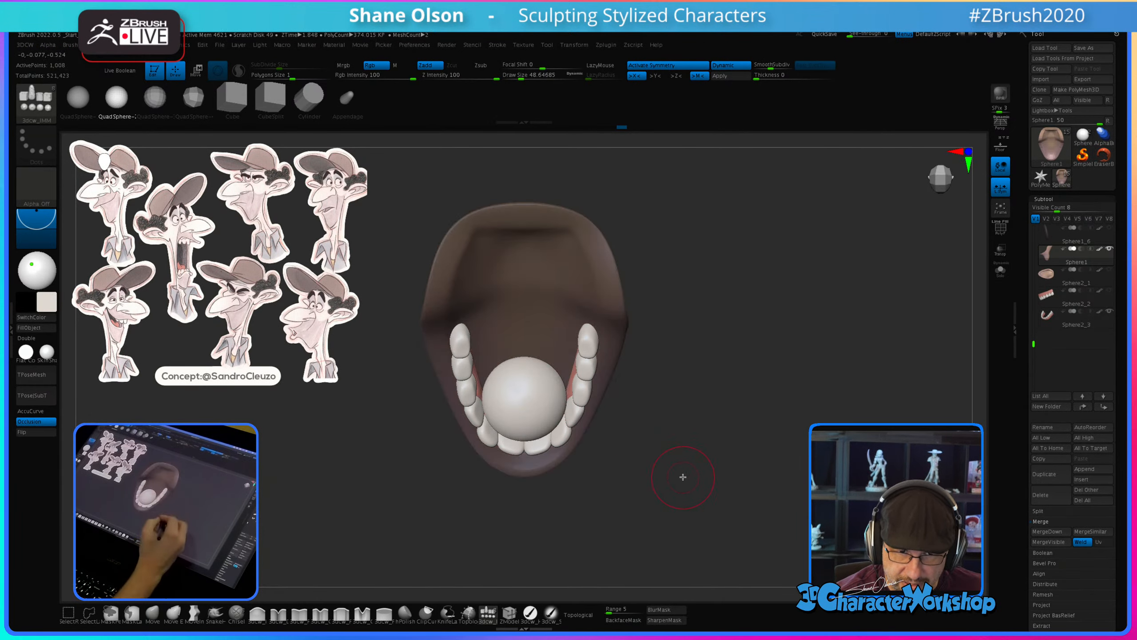
Step: Position the inserted sphere with the gizmo and stretch it into an elongated oval between the lower teeth
{"action": "key", "text": "w"}
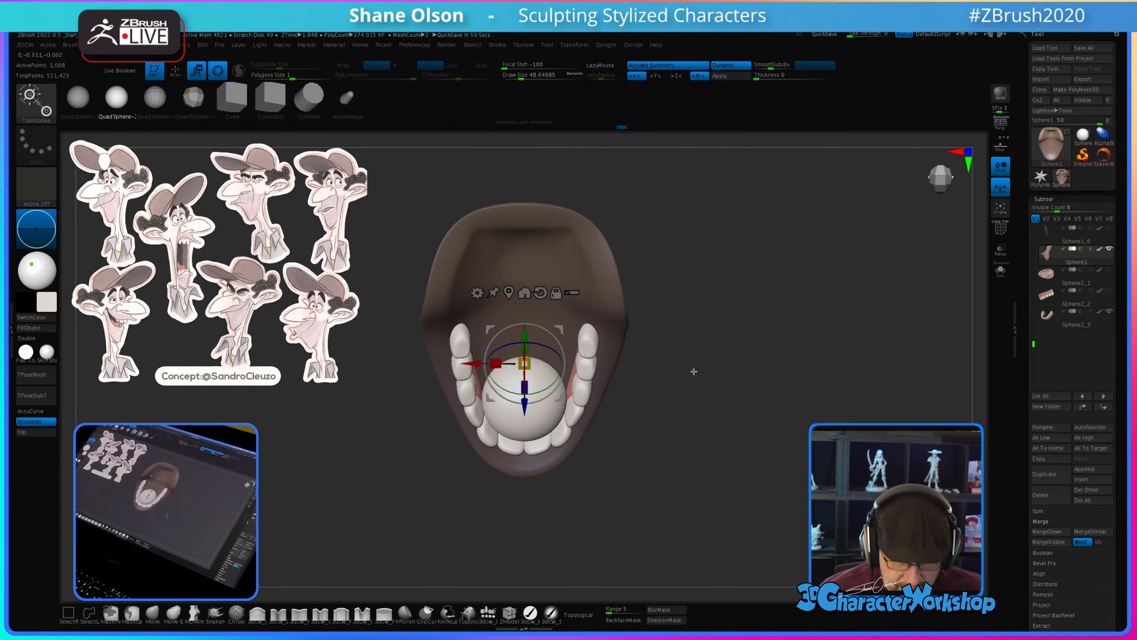
{"action": "left_click_drag", "start_coordinate": [691, 371], "coordinate": [752, 388]}
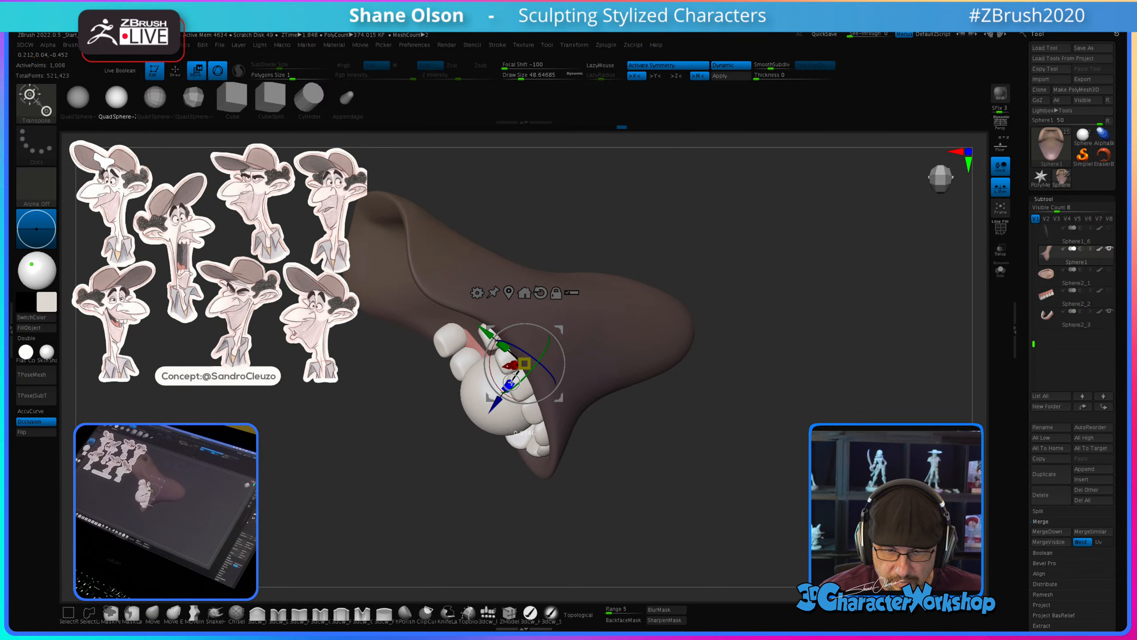
{"action": "left_click_drag", "start_coordinate": [617, 436], "coordinate": [678, 375]}
{"action": "left_click_drag", "start_coordinate": [533, 333], "coordinate": [491, 360]}
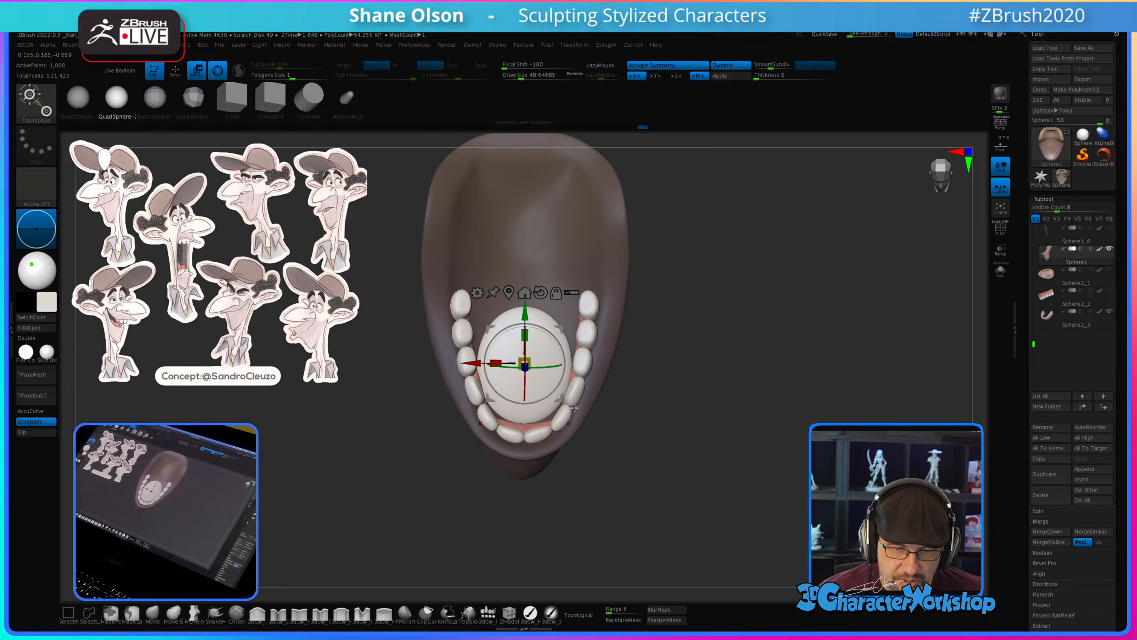
{"action": "left_click_drag", "start_coordinate": [574, 408], "coordinate": [650, 391]}
{"action": "left_click_drag", "start_coordinate": [503, 348], "coordinate": [507, 339]}
{"action": "left_click_drag", "start_coordinate": [654, 357], "coordinate": [715, 355]}
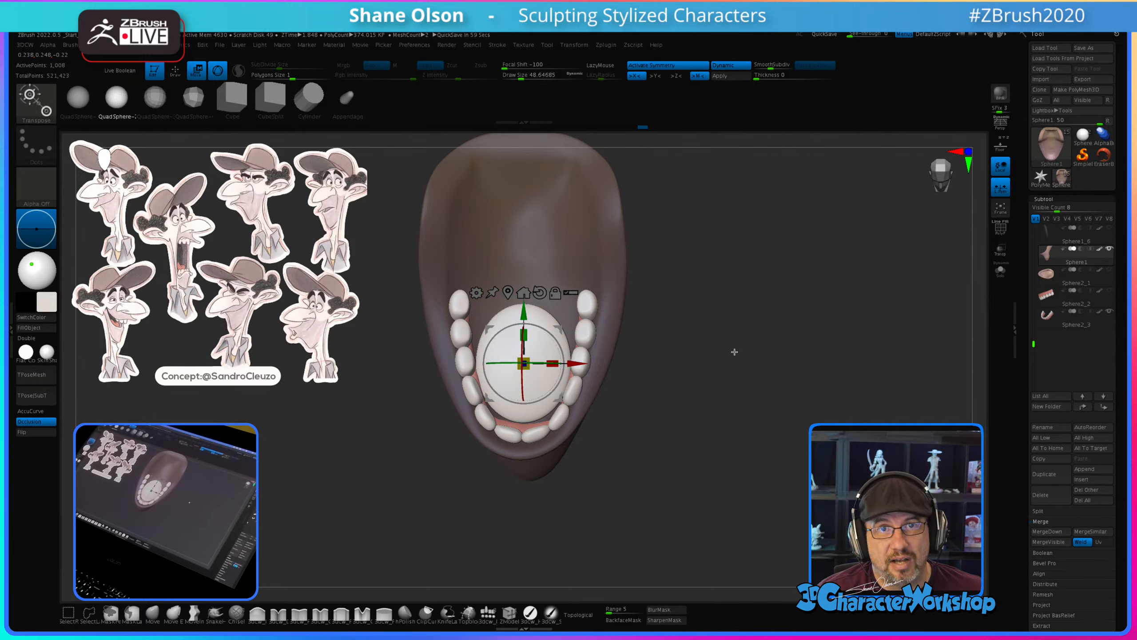
{"action": "left_click_drag", "start_coordinate": [736, 385], "coordinate": [733, 389]}
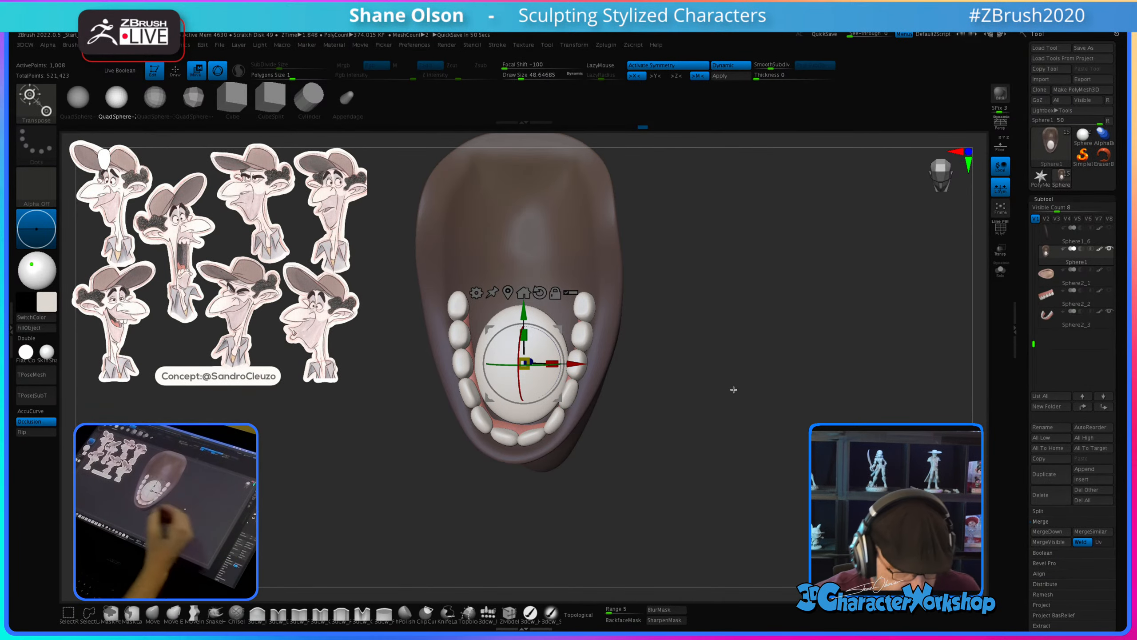
Step: Sample the gum colour, darken it to a muted red and fill the tongue sphere with it
{"action": "left_click", "coordinate": [153, 612]}
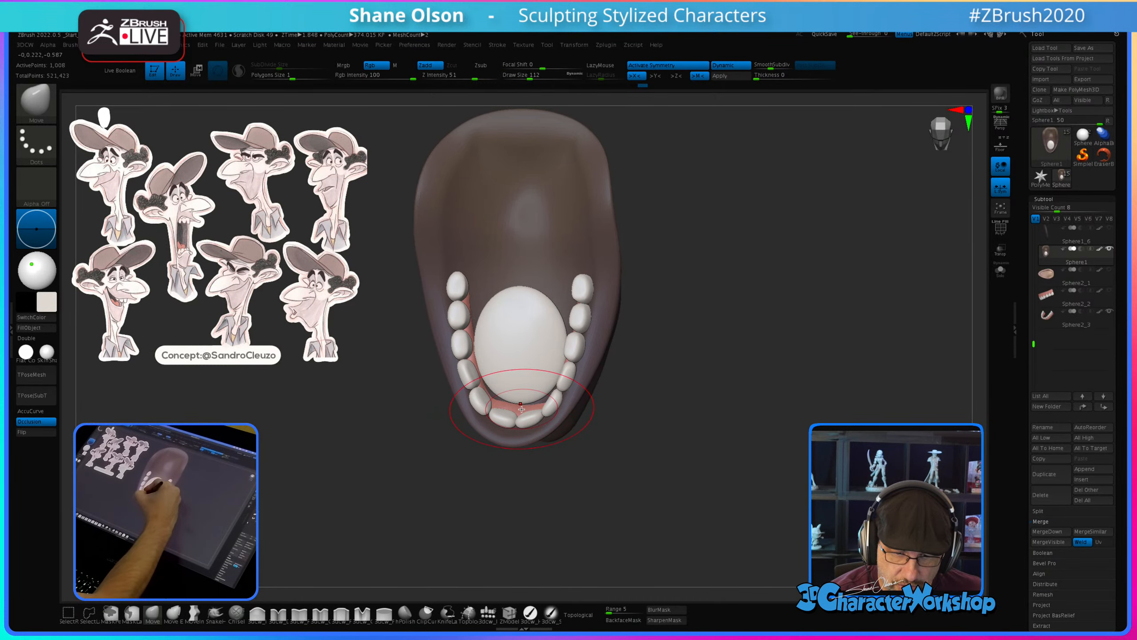
{"action": "key", "text": "c"}
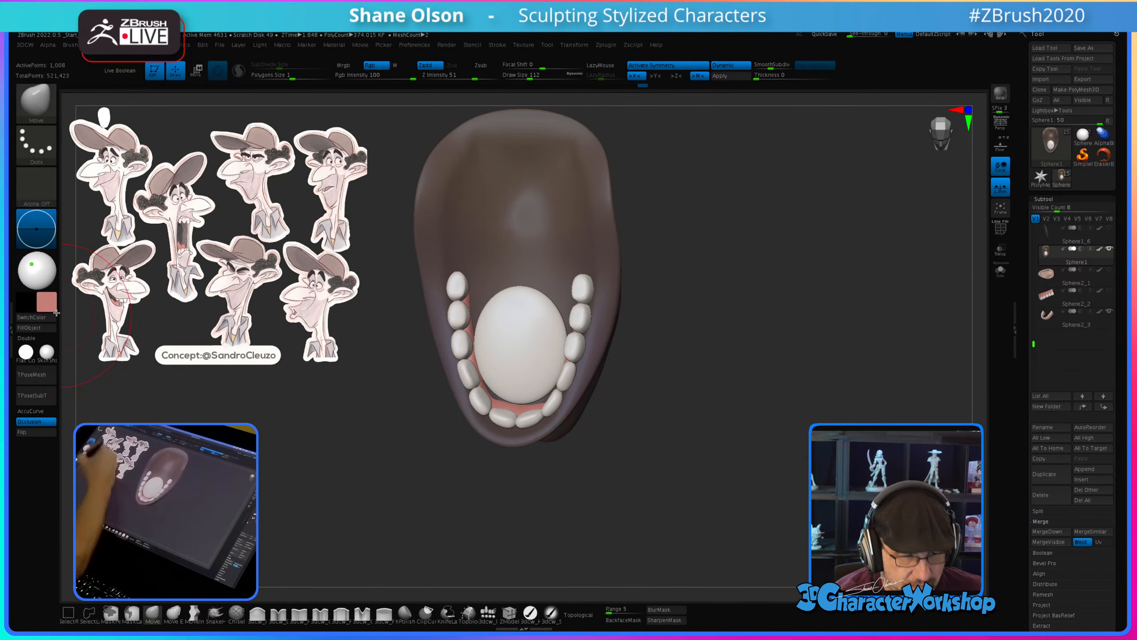
{"action": "left_click", "coordinate": [47, 301]}
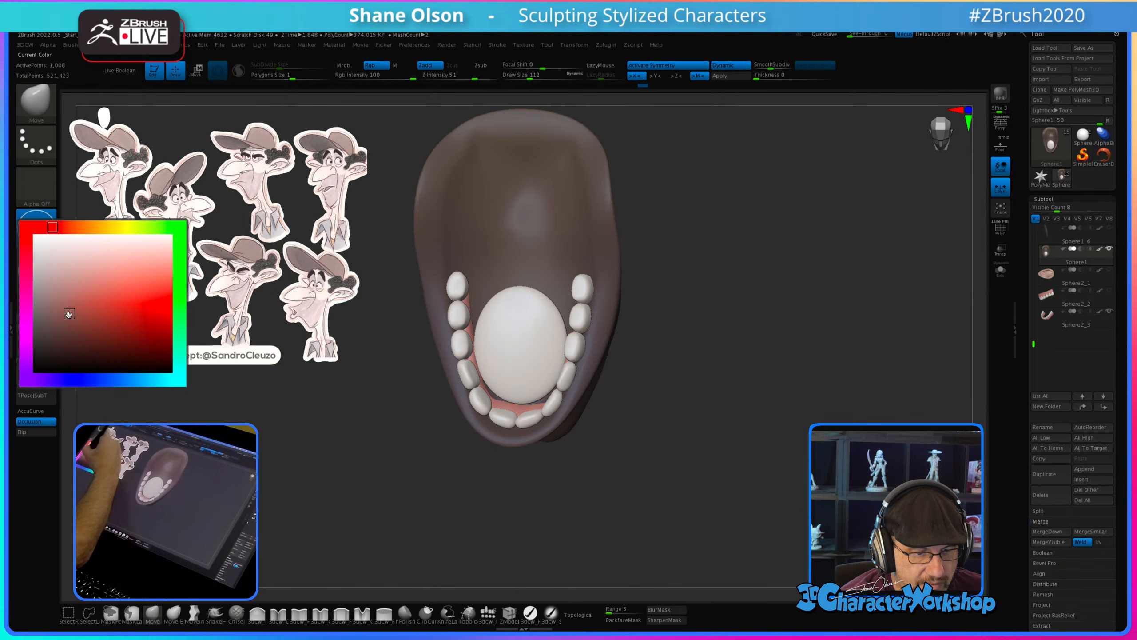
{"action": "left_click", "coordinate": [69, 314]}
{"action": "left_click", "coordinate": [529, 613]}
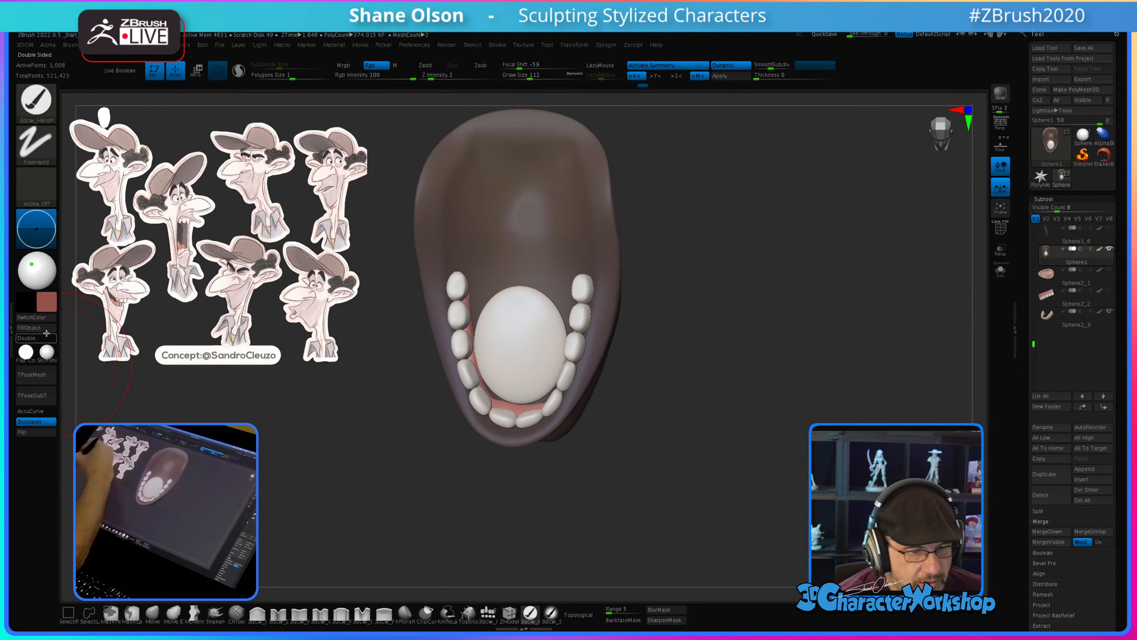
{"action": "left_click", "coordinate": [29, 327]}
{"action": "mouse_move", "coordinate": [655, 460]}
{"action": "left_mouse_down"}
{"action": "mouse_move", "coordinate": [635, 467]}
{"action": "mouse_move", "coordinate": [662, 463]}
{"action": "mouse_move", "coordinate": [663, 379]}
{"action": "mouse_move", "coordinate": [642, 430]}
{"action": "left_mouse_up"}
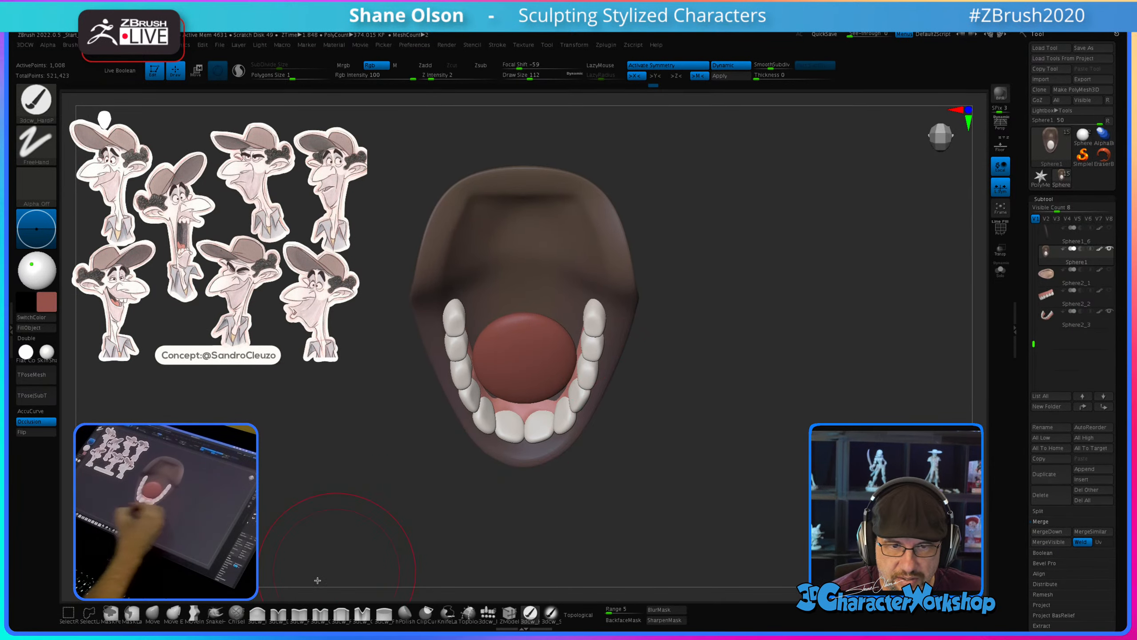
Step: Stretch the back of the tongue up toward the throat with a large Move brush
{"action": "left_click", "coordinate": [152, 614]}
{"action": "mouse_move", "coordinate": [629, 354]}
{"action": "left_mouse_down"}
{"action": "mouse_move", "coordinate": [637, 379]}
{"action": "mouse_move", "coordinate": [582, 251]}
{"action": "mouse_move", "coordinate": [563, 281]}
{"action": "left_mouse_up"}
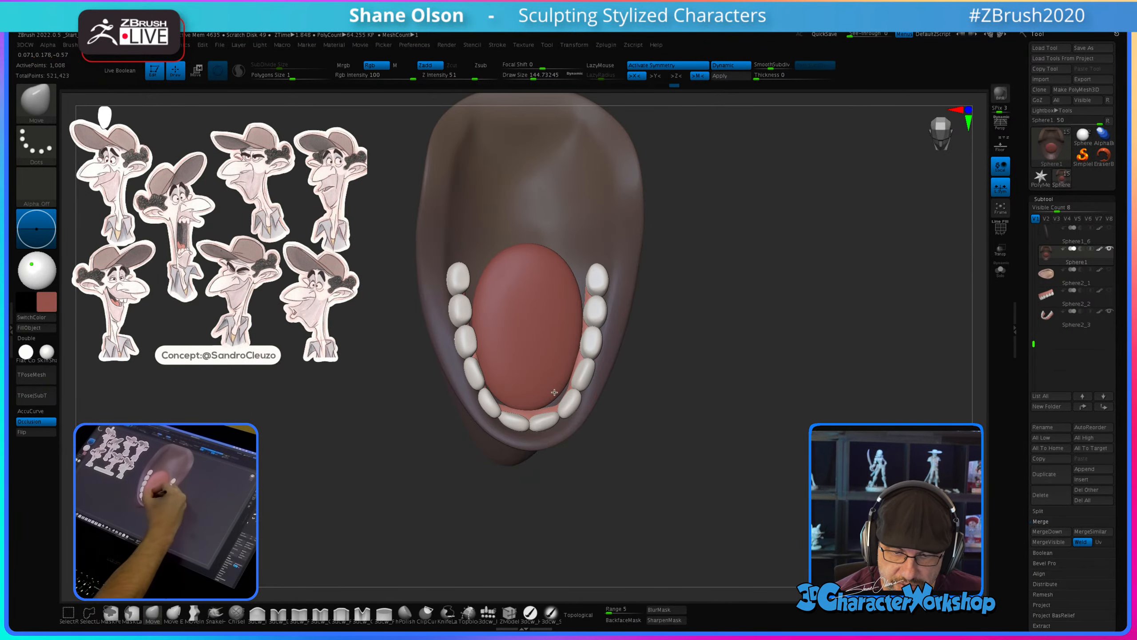
{"action": "left_click_drag", "start_coordinate": [652, 419], "coordinate": [636, 402]}
{"action": "mouse_move", "coordinate": [553, 279]}
{"action": "left_mouse_down"}
{"action": "mouse_move", "coordinate": [566, 263]}
{"action": "mouse_move", "coordinate": [548, 242]}
{"action": "left_mouse_up"}
{"action": "left_click_drag", "start_coordinate": [649, 403], "coordinate": [623, 394]}
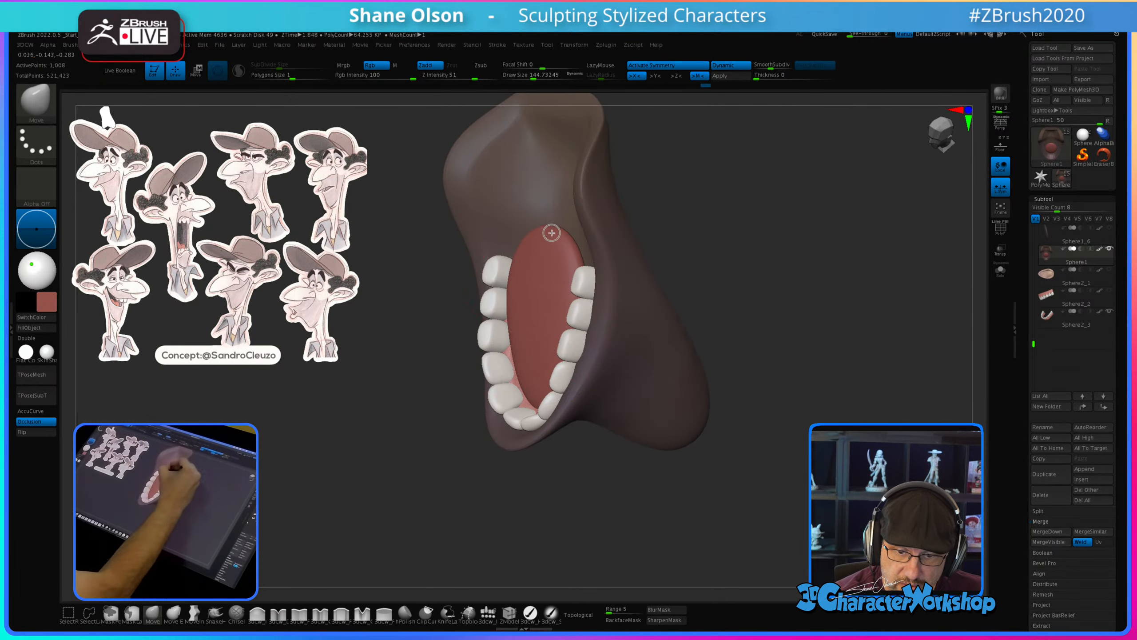
{"action": "left_click_drag", "start_coordinate": [530, 279], "coordinate": [572, 298]}
{"action": "left_click_drag", "start_coordinate": [541, 227], "coordinate": [546, 193]}
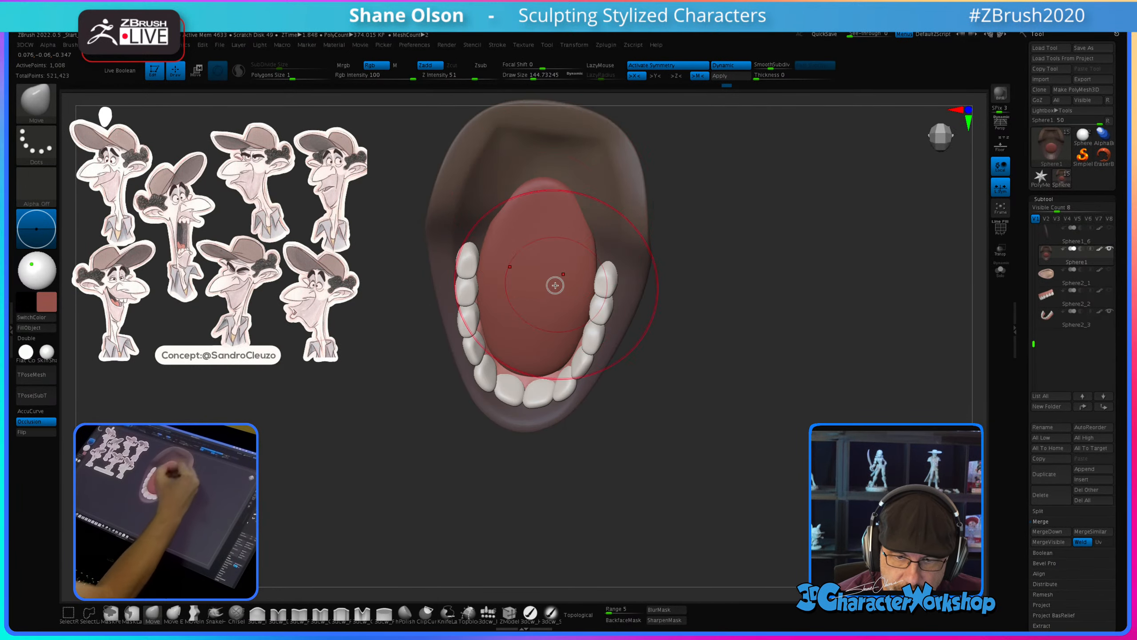
Step: Refine the tongue's back and front sides with the Move brush so it fits between the lower teeth
{"action": "mouse_move", "coordinate": [556, 284]}
{"action": "right_mouse_down"}
{"action": "mouse_move", "coordinate": [543, 229]}
{"action": "mouse_move", "coordinate": [588, 265]}
{"action": "right_mouse_up"}
{"action": "left_click_drag", "start_coordinate": [570, 268], "coordinate": [567, 269]}
{"action": "left_click_drag", "start_coordinate": [583, 381], "coordinate": [575, 384]}
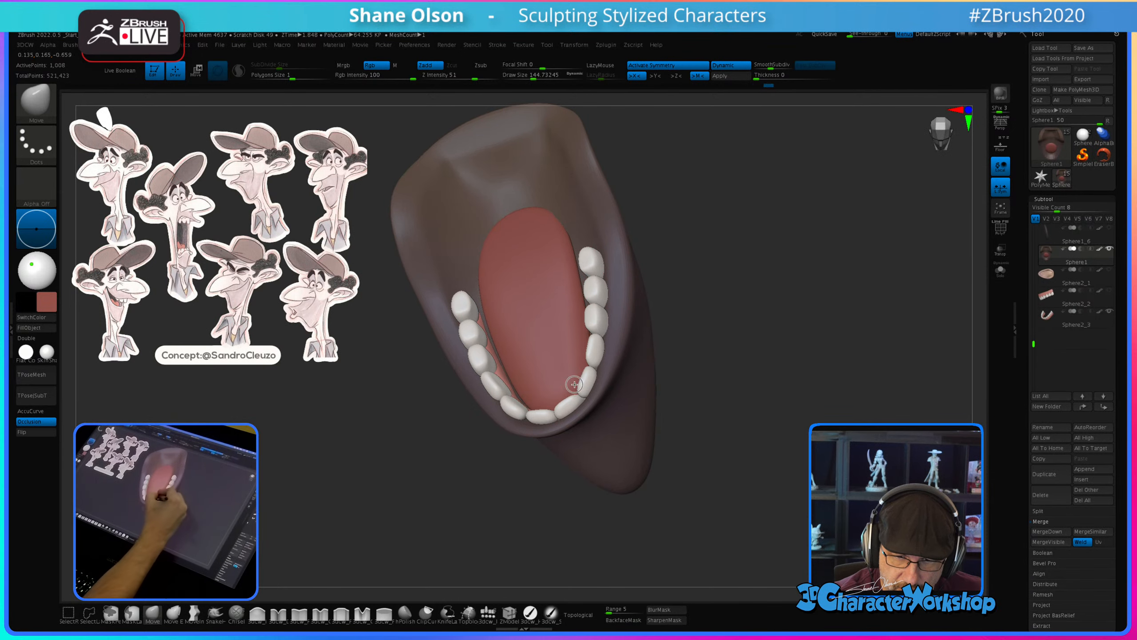
{"action": "right_click_drag", "start_coordinate": [635, 405], "coordinate": [616, 432]}
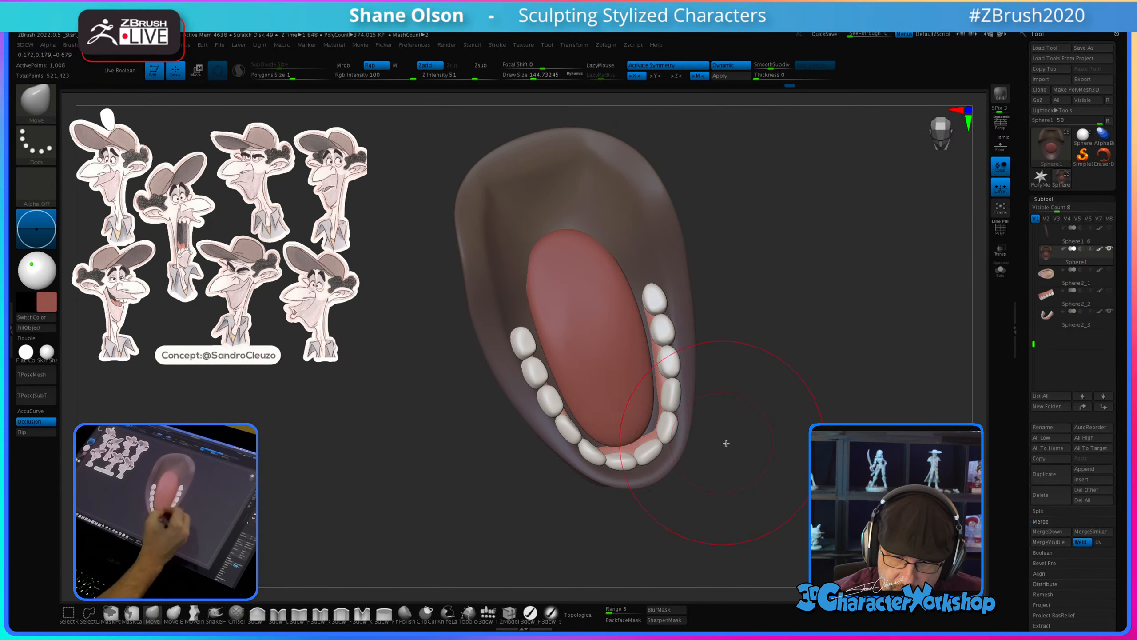
{"action": "right_click_drag", "start_coordinate": [723, 447], "coordinate": [587, 380]}
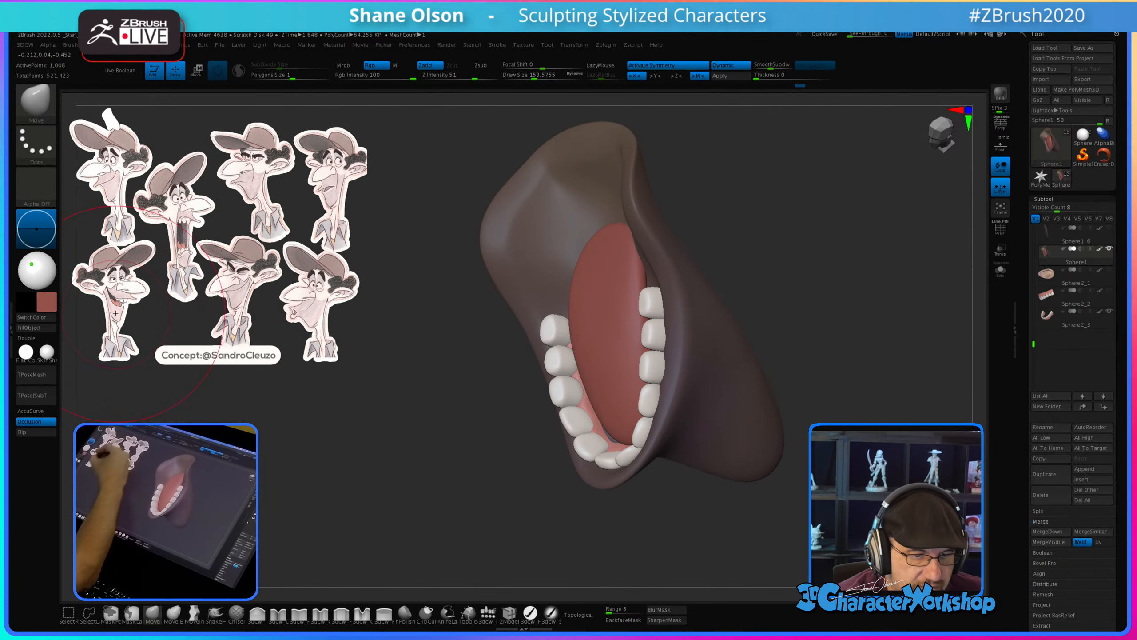
{"action": "right_click_drag", "start_coordinate": [336, 430], "coordinate": [386, 444]}
{"action": "right_click_drag", "start_coordinate": [774, 427], "coordinate": [739, 477], "text": "shift"}
{"action": "key", "text": "s"}
{"action": "left_click_drag", "start_coordinate": [747, 473], "coordinate": [741, 473]}
{"action": "right_click_drag", "start_coordinate": [748, 394], "coordinate": [744, 435]}
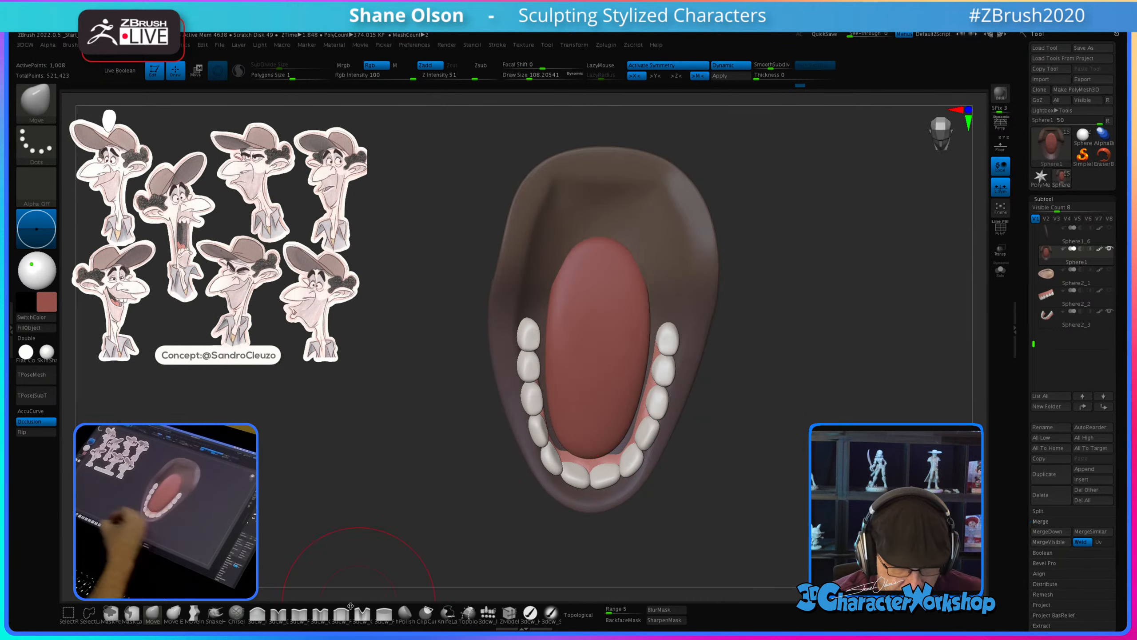
Step: Switch to a freehand sculpting brush, reduce its draw size to about 59 and carve a groove down the tongue's centre
{"action": "left_click", "coordinate": [321, 615]}
{"action": "key", "text": "s"}
{"action": "left_click_drag", "start_coordinate": [698, 484], "coordinate": [693, 484]}
{"action": "right_click_drag", "start_coordinate": [698, 494], "coordinate": [705, 487]}
{"action": "key", "text": "s"}
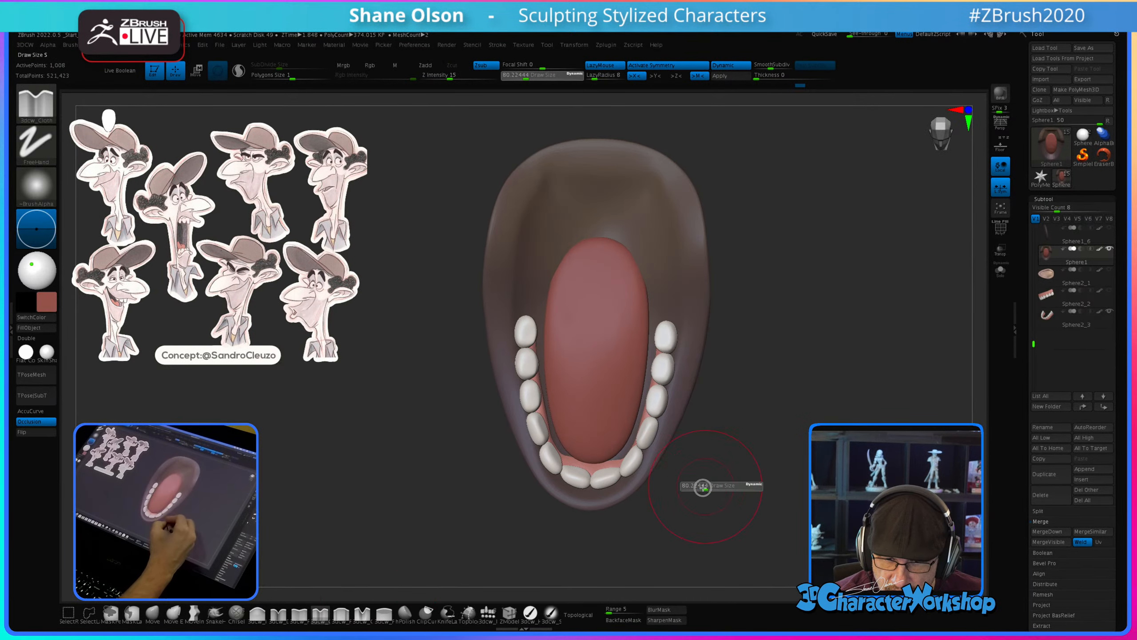
{"action": "left_click_drag", "start_coordinate": [704, 488], "coordinate": [698, 488]}
{"action": "key", "text": "s"}
{"action": "left_click_drag", "start_coordinate": [596, 269], "coordinate": [599, 269]}
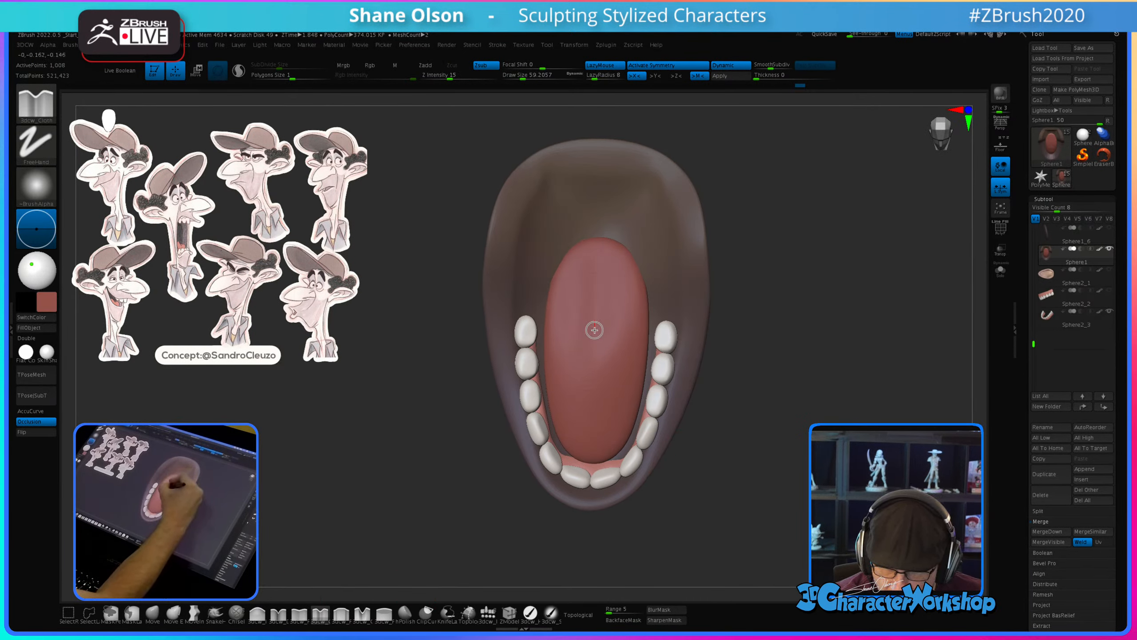
{"action": "right_click_drag", "start_coordinate": [718, 508], "coordinate": [739, 478]}
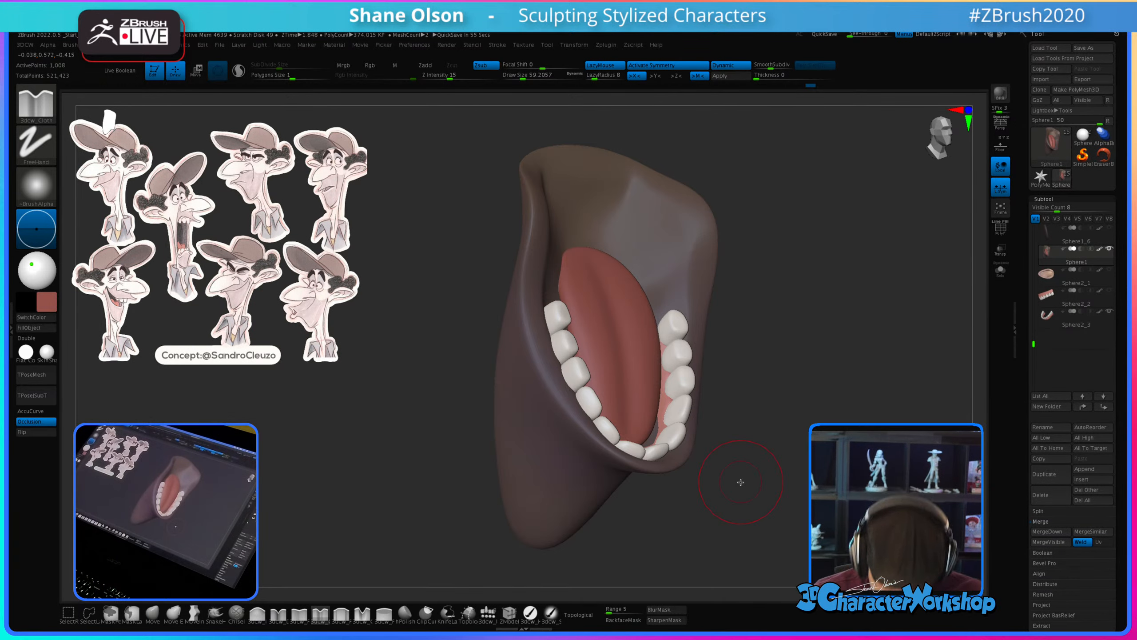
Step: Display the polygroup wireframe and split the unmasked tongue from the jaw into its own subtool
{"action": "left_click_drag", "start_coordinate": [777, 399], "coordinate": [803, 388]}
{"action": "key", "text": "shift+f"}
{"action": "key", "text": "space"}
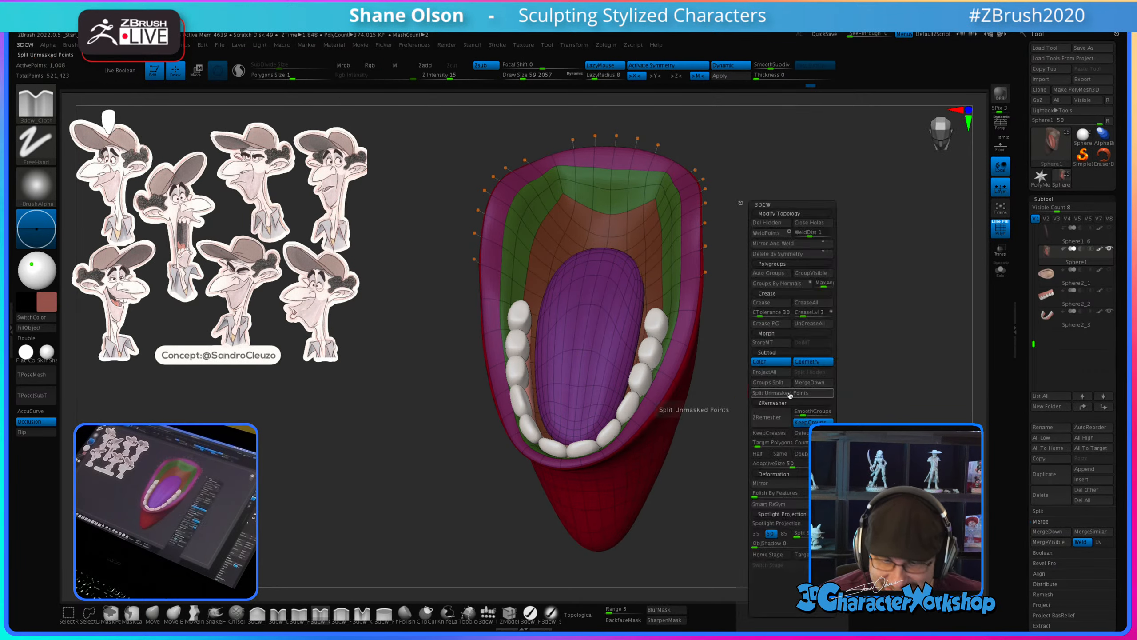
{"action": "left_click", "coordinate": [781, 393]}
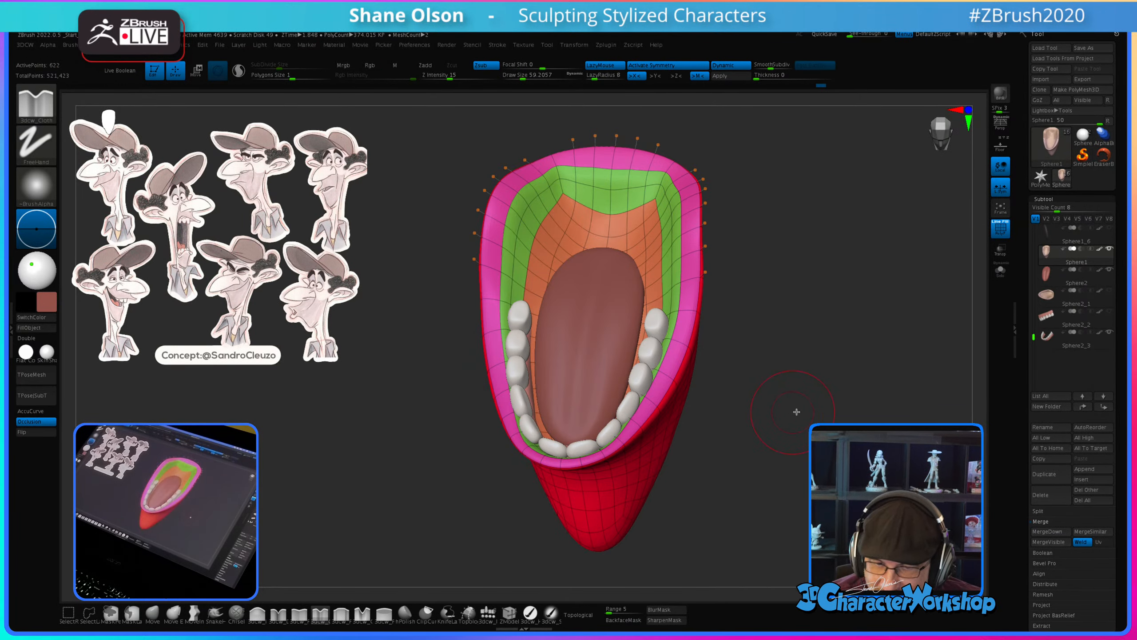
Step: Show all of the character's subtools again to check the tongue and lower teeth within the full head
{"action": "left_click_drag", "start_coordinate": [797, 411], "coordinate": [772, 417]}
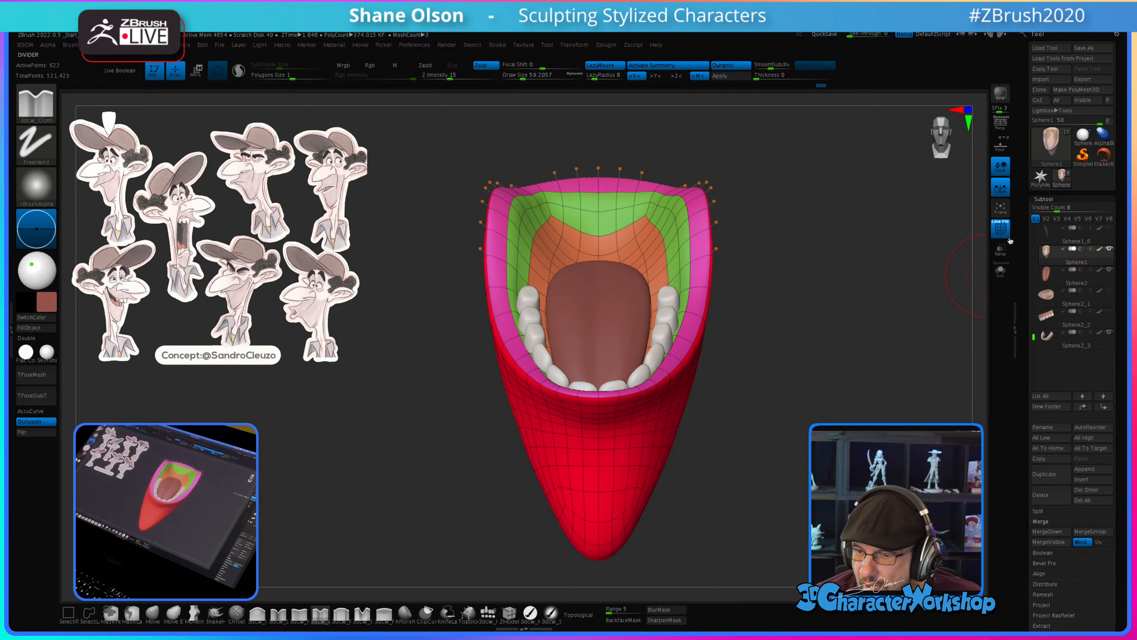
{"action": "left_click_drag", "start_coordinate": [864, 350], "coordinate": [1102, 287]}
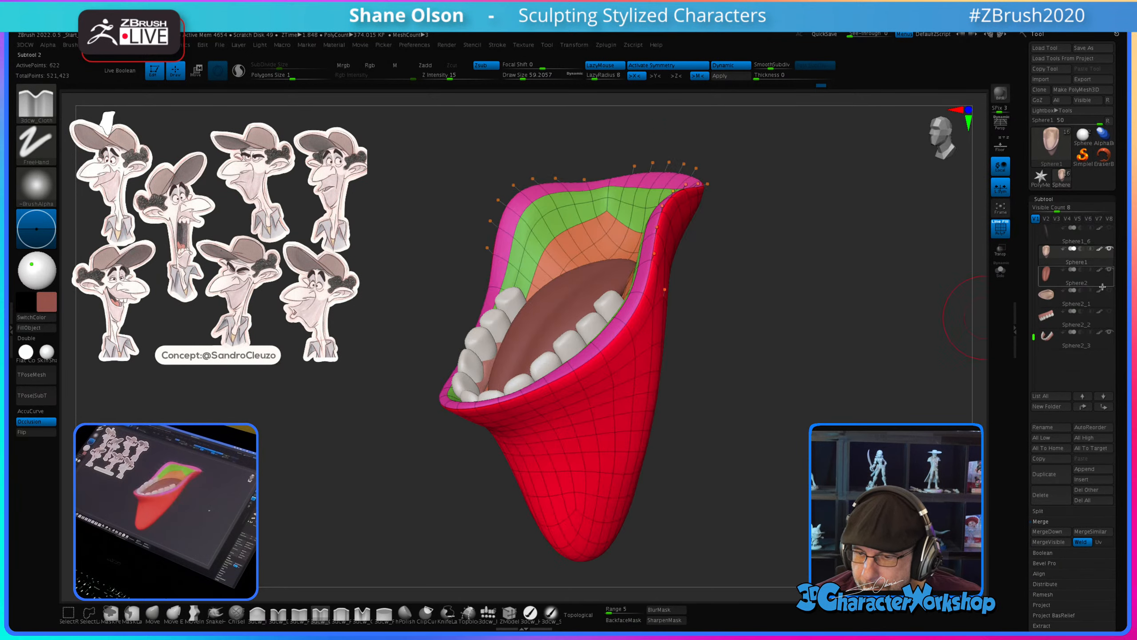
{"action": "left_click", "coordinate": [1111, 331], "text": "shift"}
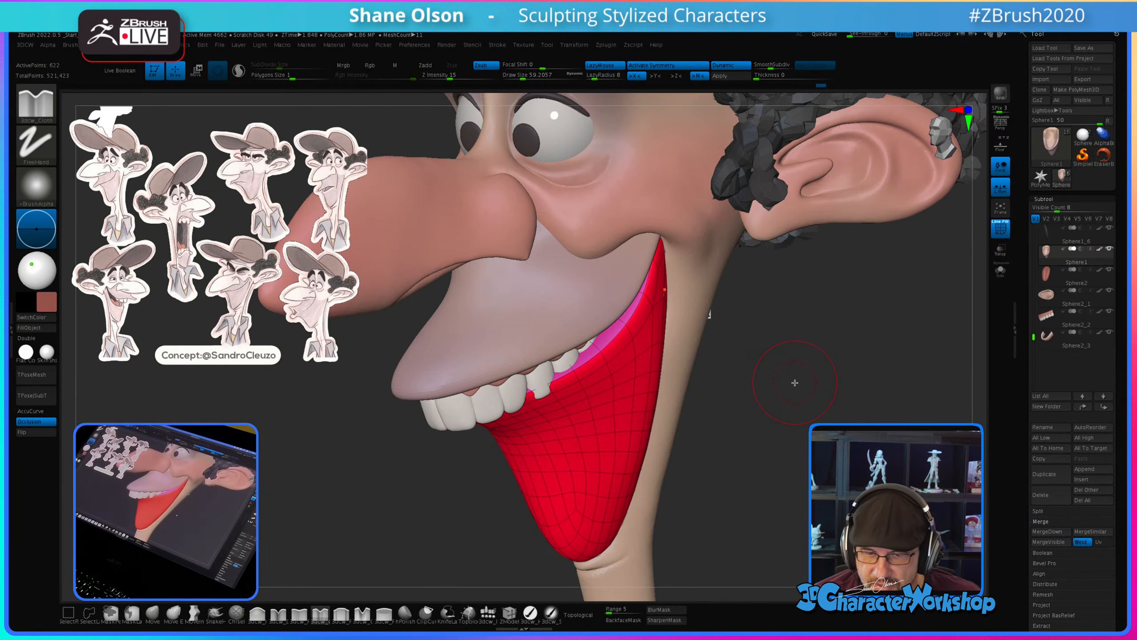
Step: Use the Move brush at a draw size of about 207 to reshape the jaw's lip edge along the lower teeth
{"action": "mouse_move", "coordinate": [807, 397]}
{"action": "left_mouse_down"}
{"action": "mouse_move", "coordinate": [788, 359]}
{"action": "mouse_move", "coordinate": [752, 359]}
{"action": "left_mouse_up"}
{"action": "key", "text": "s"}
{"action": "left_click_drag", "start_coordinate": [475, 424], "coordinate": [481, 437]}
{"action": "left_click", "coordinate": [152, 612]}
{"action": "key", "text": "s"}
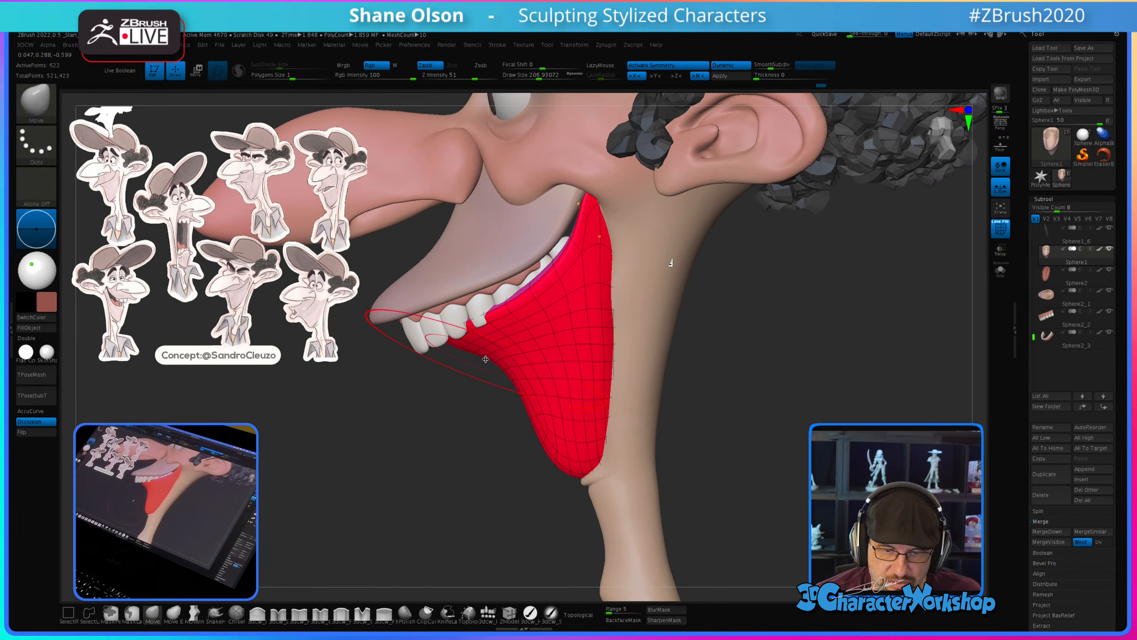
{"action": "left_click_drag", "start_coordinate": [469, 338], "coordinate": [471, 354]}
{"action": "left_click_drag", "start_coordinate": [499, 313], "coordinate": [510, 323]}
{"action": "left_click_drag", "start_coordinate": [434, 345], "coordinate": [438, 353]}
{"action": "left_click_drag", "start_coordinate": [528, 310], "coordinate": [531, 317]}
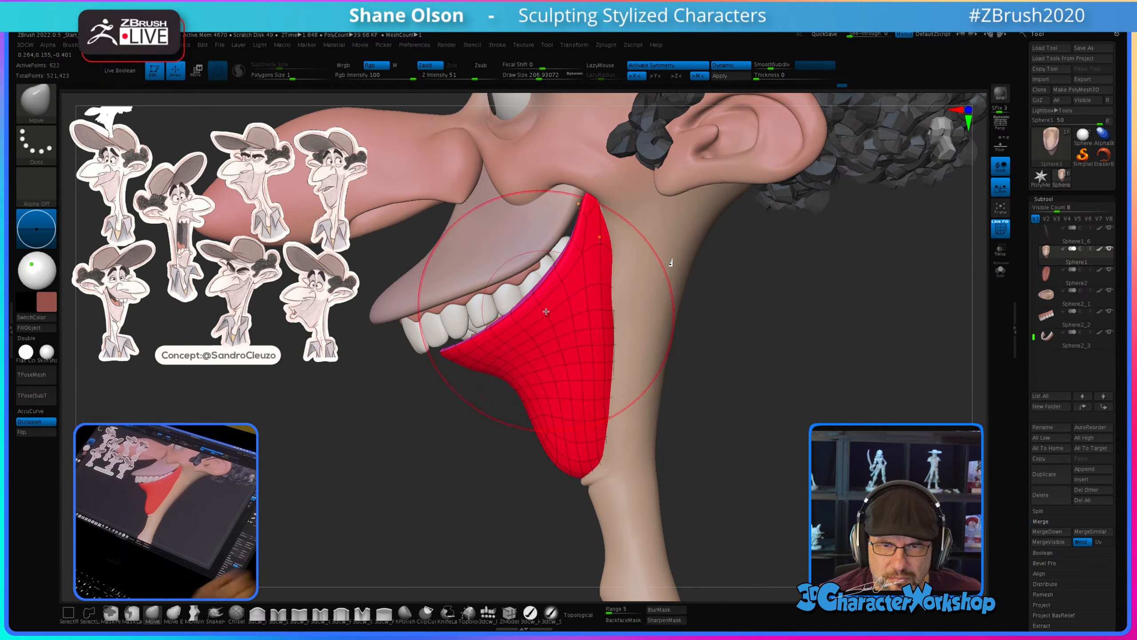
Step: Reduce the Move brush draw size to about 167 and refine the jaw's lip line and front lip tip
{"action": "key", "text": "s"}
{"action": "left_click_drag", "start_coordinate": [472, 493], "coordinate": [469, 493]}
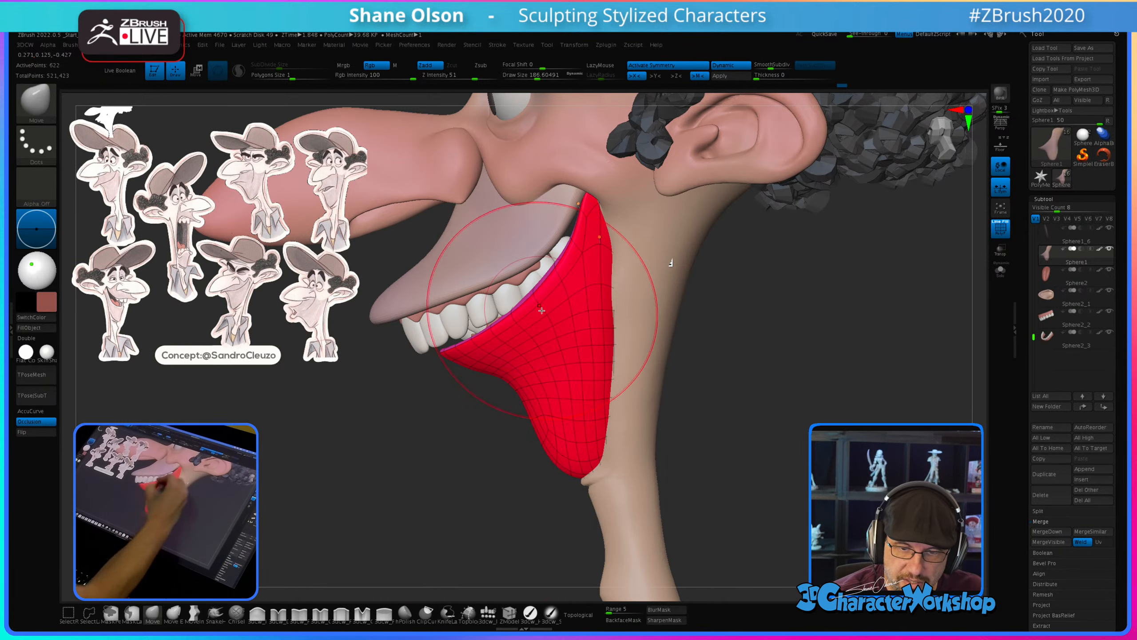
{"action": "key", "text": "s"}
{"action": "left_click_drag", "start_coordinate": [538, 307], "coordinate": [540, 303]}
{"action": "key", "text": "s"}
{"action": "left_click_drag", "start_coordinate": [544, 298], "coordinate": [548, 300]}
{"action": "left_click_drag", "start_coordinate": [555, 277], "coordinate": [499, 339]}
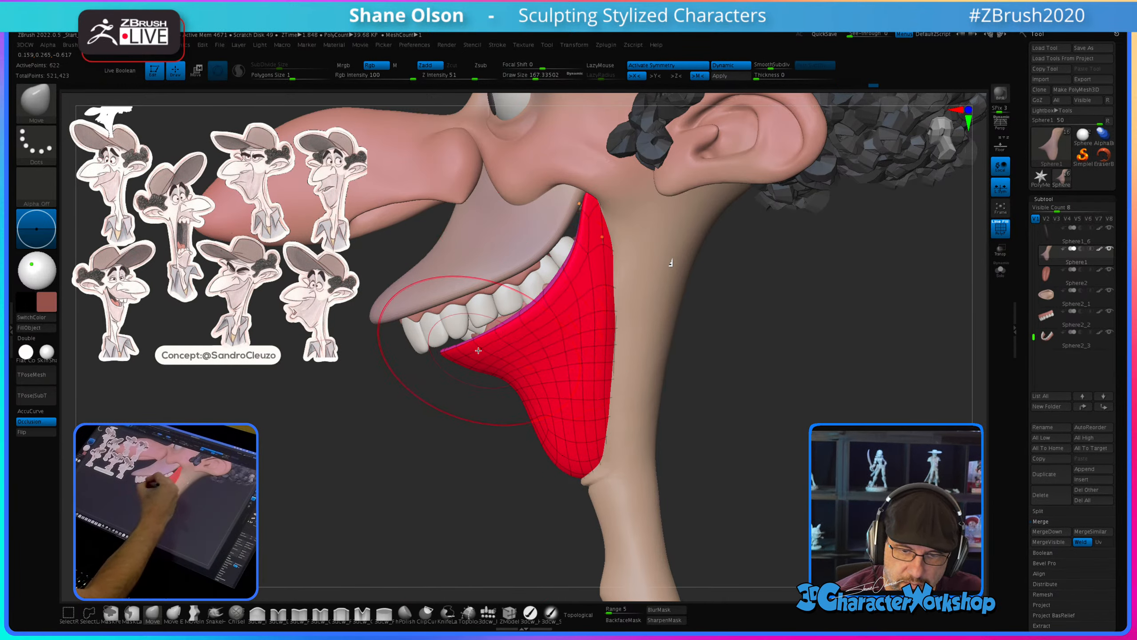
{"action": "left_click_drag", "start_coordinate": [467, 422], "coordinate": [467, 400]}
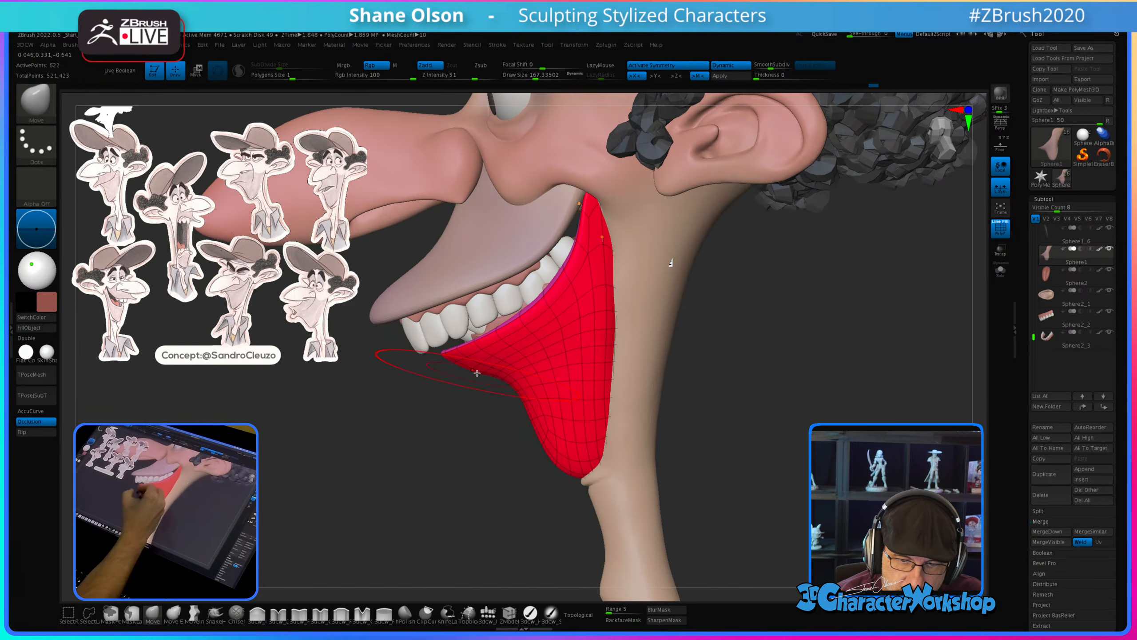
{"action": "left_click_drag", "start_coordinate": [459, 357], "coordinate": [461, 358]}
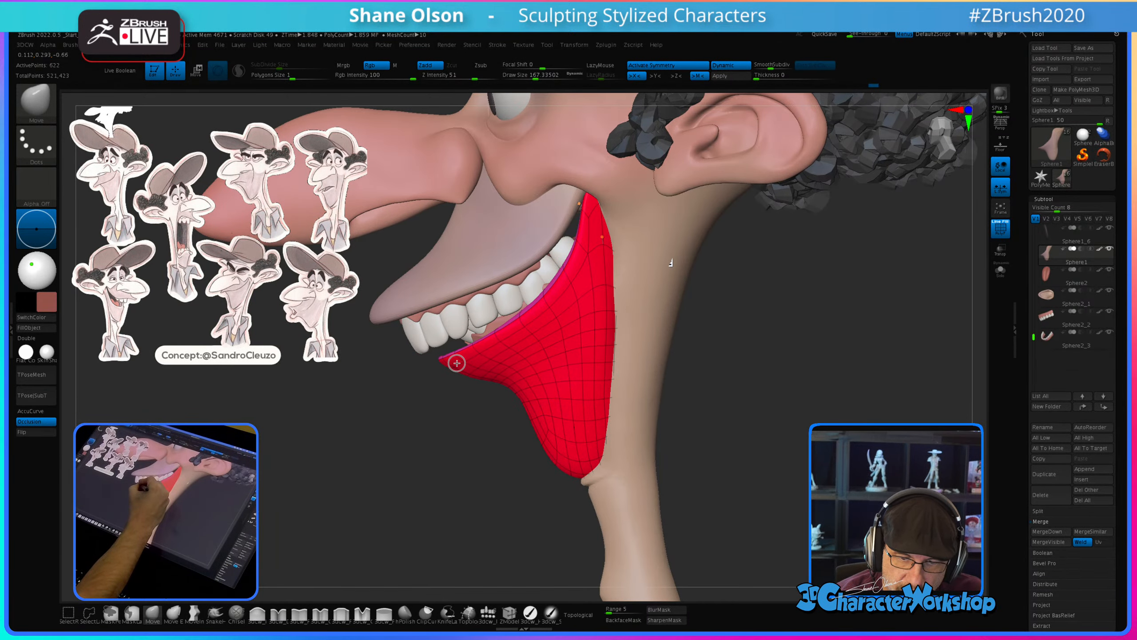
Step: Enlarge the Move brush to a draw size of about 251 and adjust the jaw's front profile below the lip
{"action": "left_click_drag", "start_coordinate": [484, 444], "coordinate": [495, 468], "text": "alt"}
{"action": "key", "text": "s"}
{"action": "left_click_drag", "start_coordinate": [485, 404], "coordinate": [493, 404]}
{"action": "left_click_drag", "start_coordinate": [523, 356], "coordinate": [523, 360]}
{"action": "left_click_drag", "start_coordinate": [505, 447], "coordinate": [517, 442]}
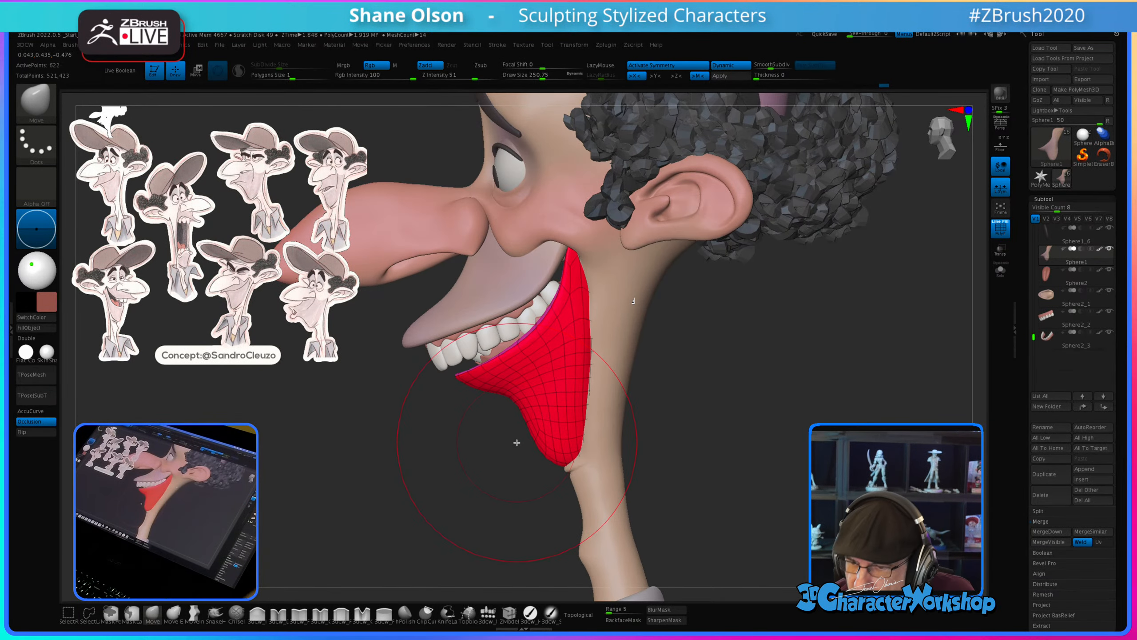
Step: Select the lower teeth subtool, centre and realign its gizmo, and move, rotate and scale the teeth down into the jaw
{"action": "left_click", "coordinate": [1075, 343]}
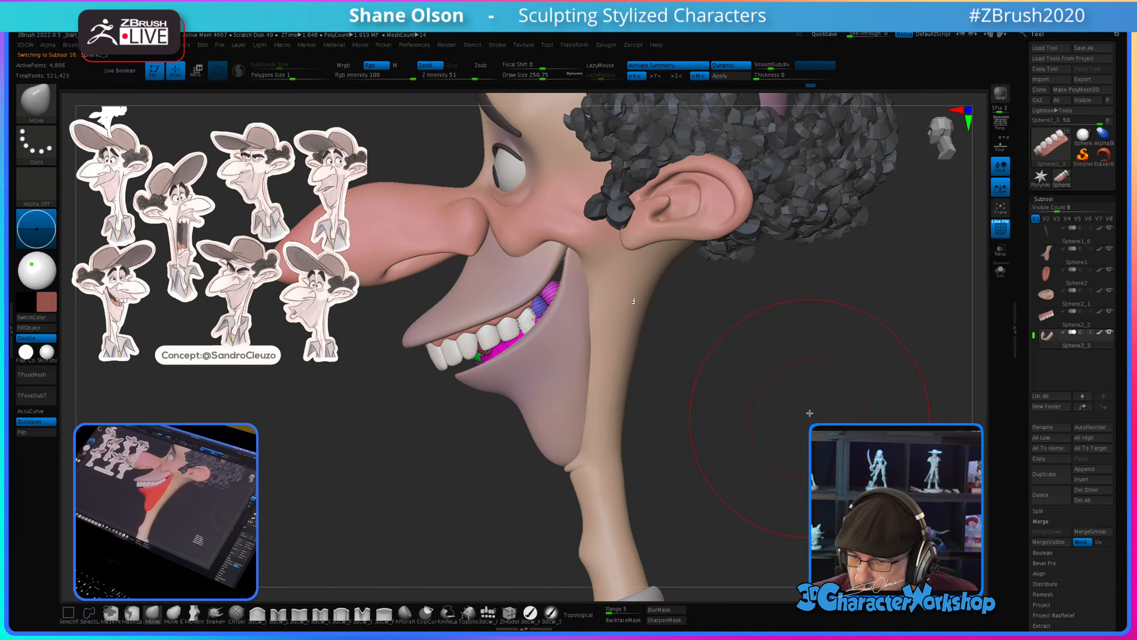
{"action": "key", "text": "w"}
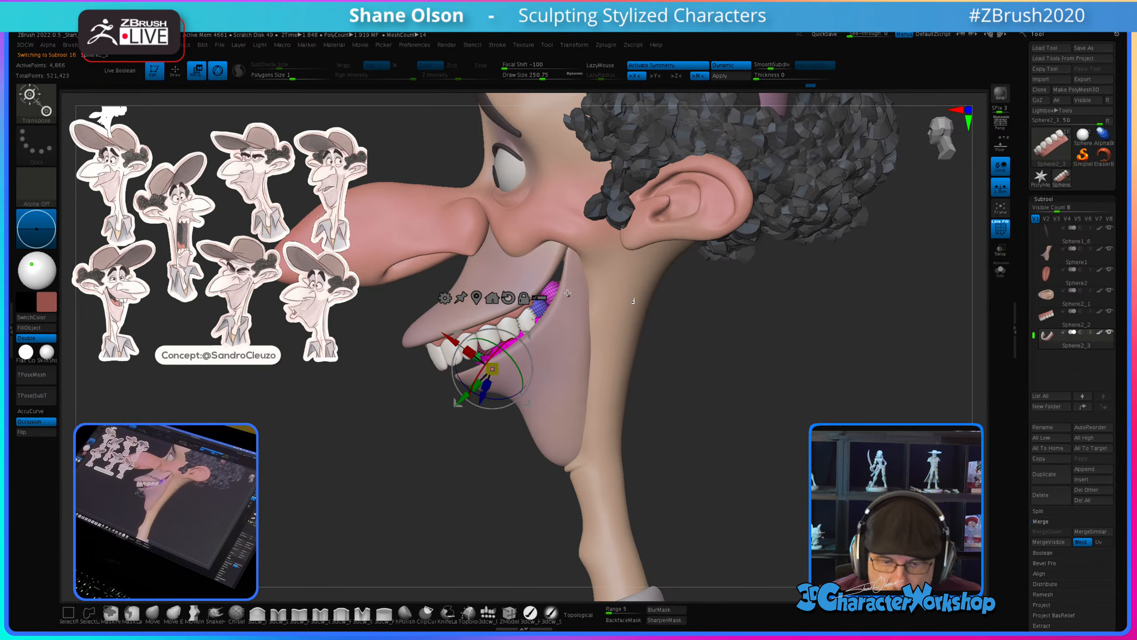
{"action": "left_click", "coordinate": [507, 297]}
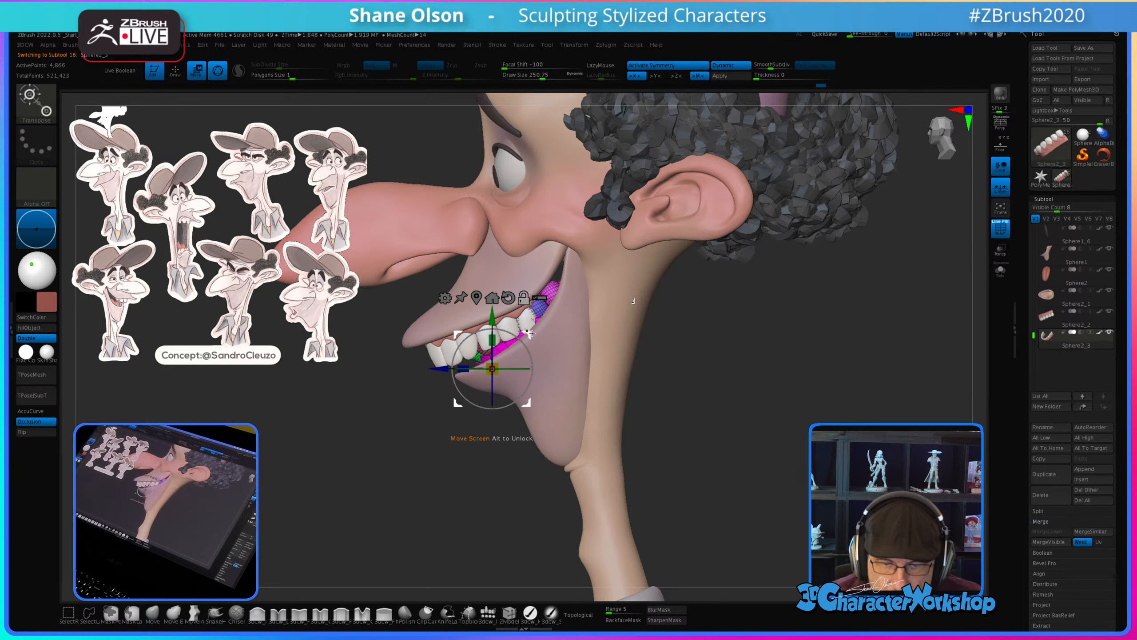
{"action": "left_click", "coordinate": [488, 297]}
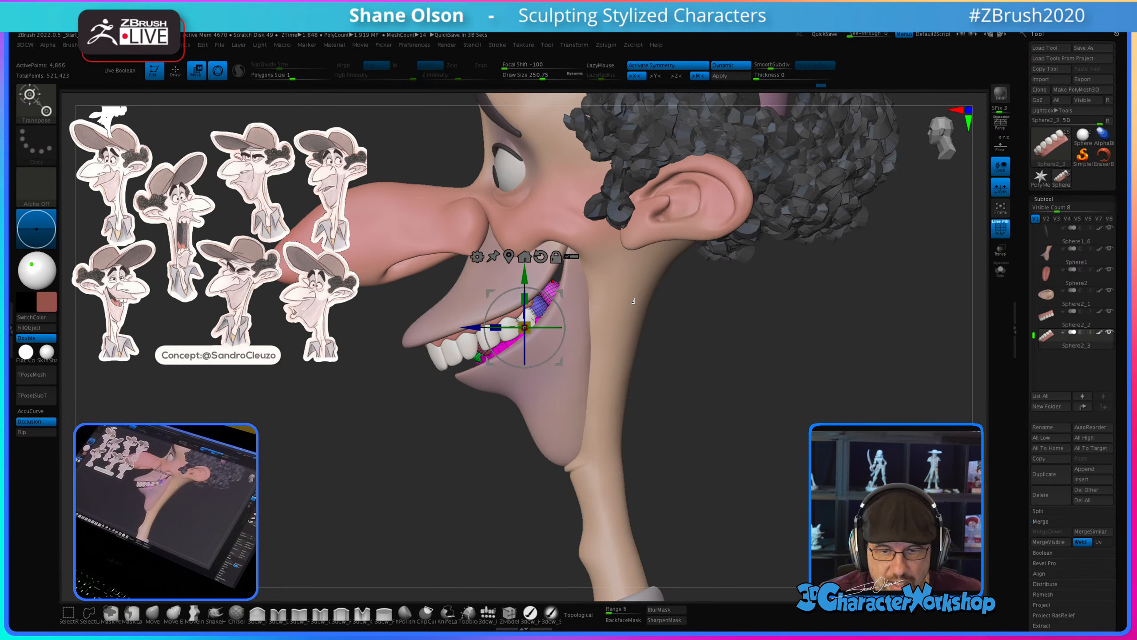
{"action": "left_click_drag", "start_coordinate": [557, 300], "coordinate": [562, 315]}
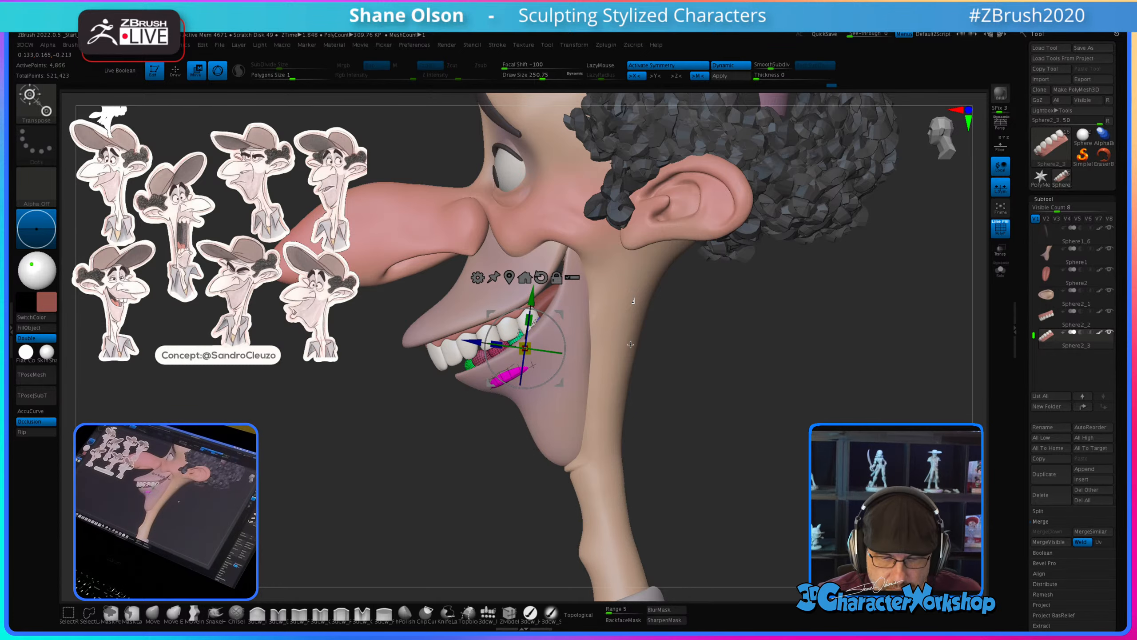
{"action": "mouse_move", "coordinate": [691, 351]}
{"action": "left_mouse_down"}
{"action": "mouse_move", "coordinate": [734, 343]}
{"action": "mouse_move", "coordinate": [678, 349]}
{"action": "left_mouse_up"}
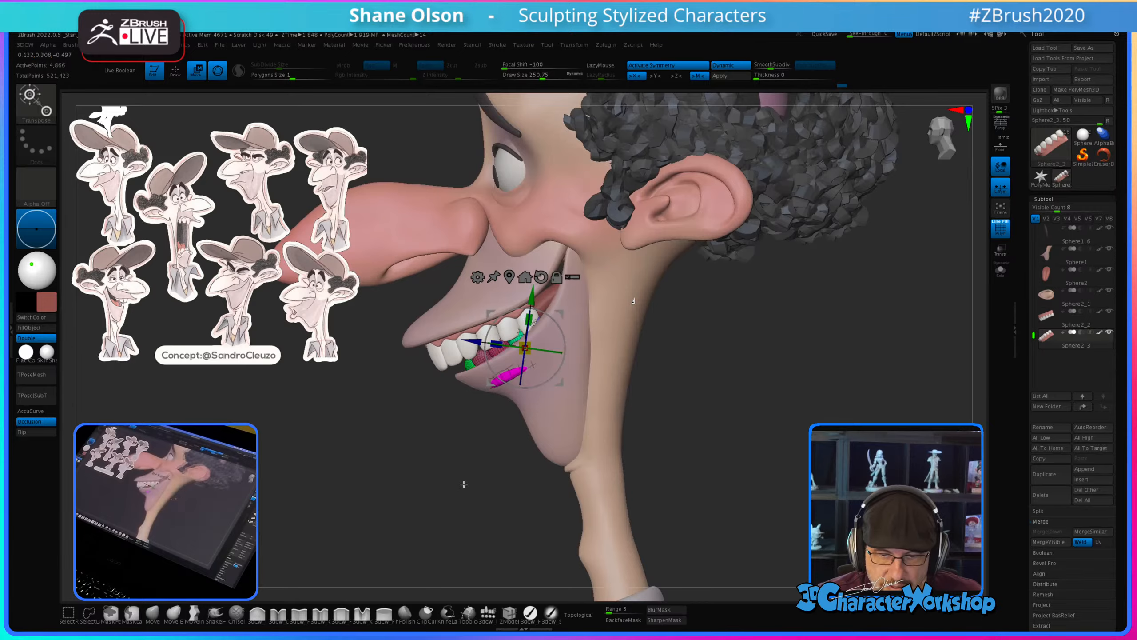
{"action": "left_click_drag", "start_coordinate": [464, 484], "coordinate": [545, 359]}
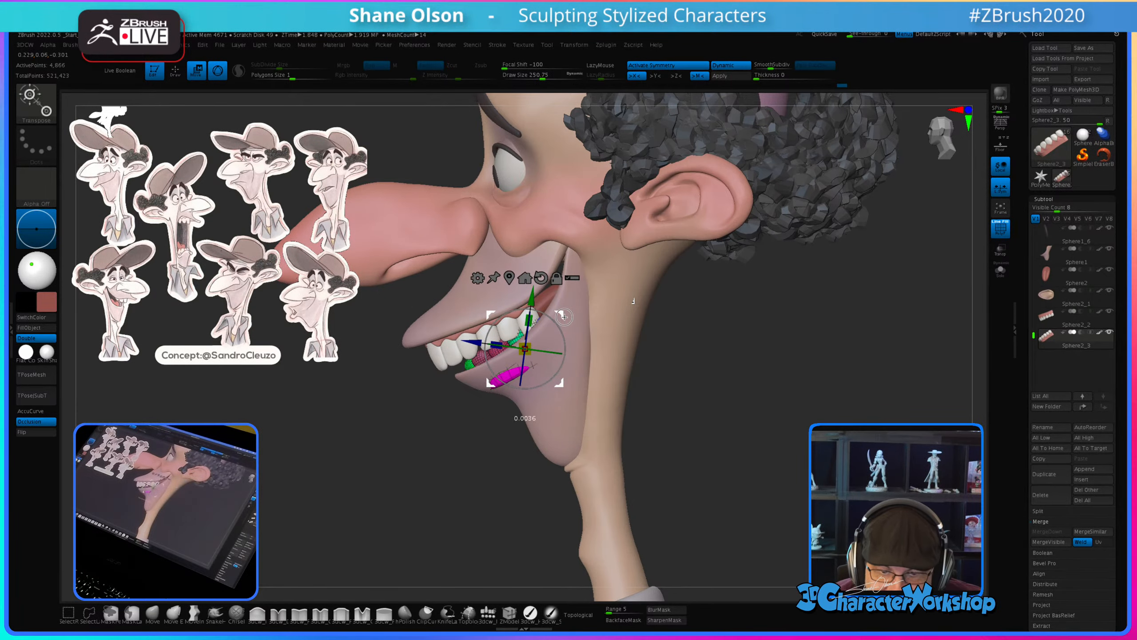
{"action": "left_click_drag", "start_coordinate": [641, 387], "coordinate": [656, 386]}
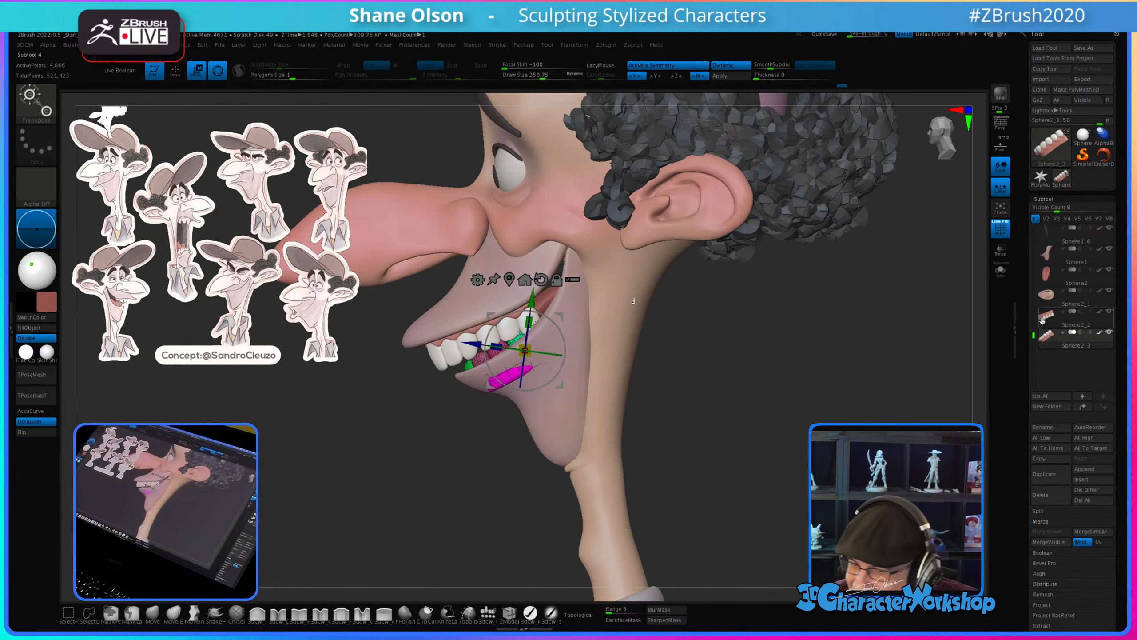
Step: Select the tongue subtool, scale it with the gizmo and push it inside the jaw with the Move brush at about 153
{"action": "left_click", "coordinate": [1048, 274]}
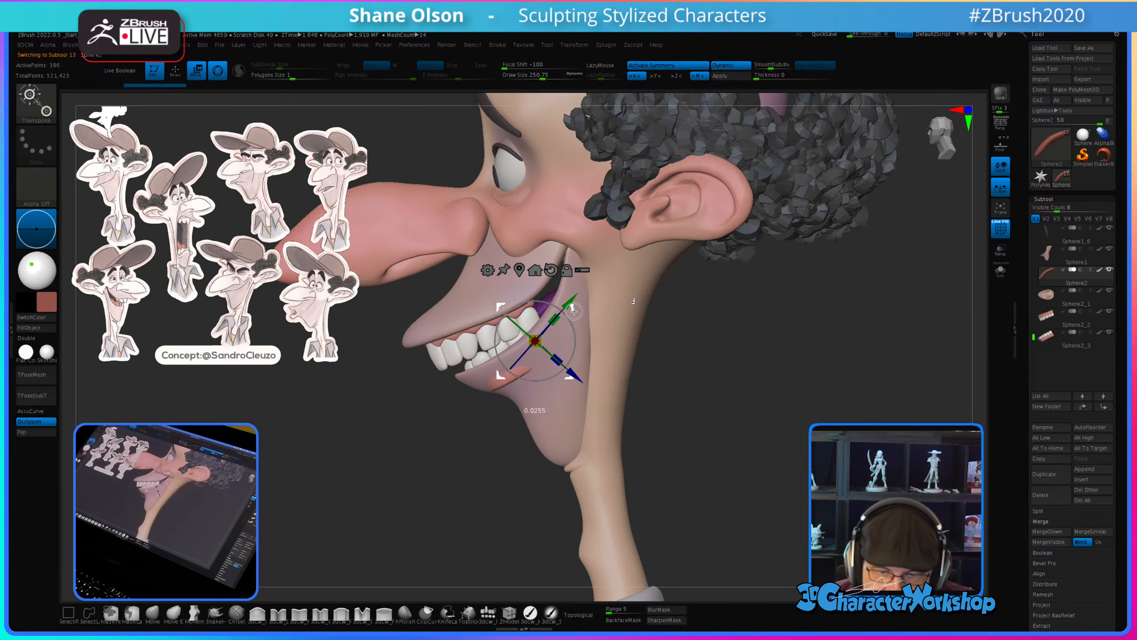
{"action": "left_click_drag", "start_coordinate": [734, 380], "coordinate": [741, 376]}
{"action": "key", "text": "q"}
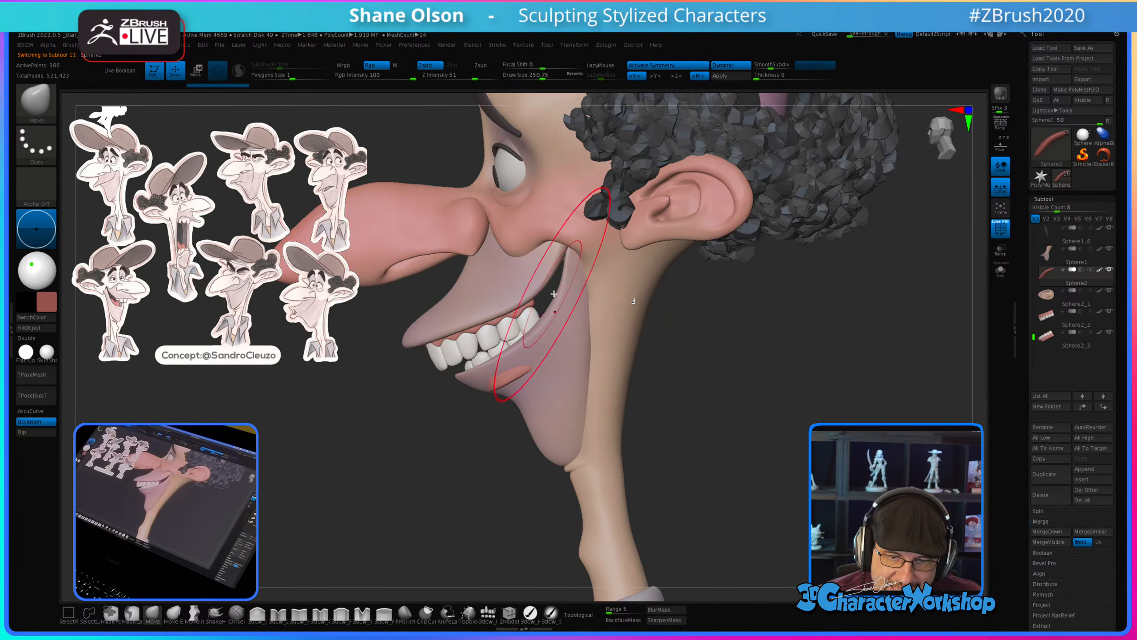
{"action": "key", "text": "s"}
{"action": "mouse_move", "coordinate": [719, 375]}
{"action": "left_mouse_down"}
{"action": "mouse_move", "coordinate": [708, 374]}
{"action": "mouse_move", "coordinate": [754, 351]}
{"action": "left_mouse_up"}
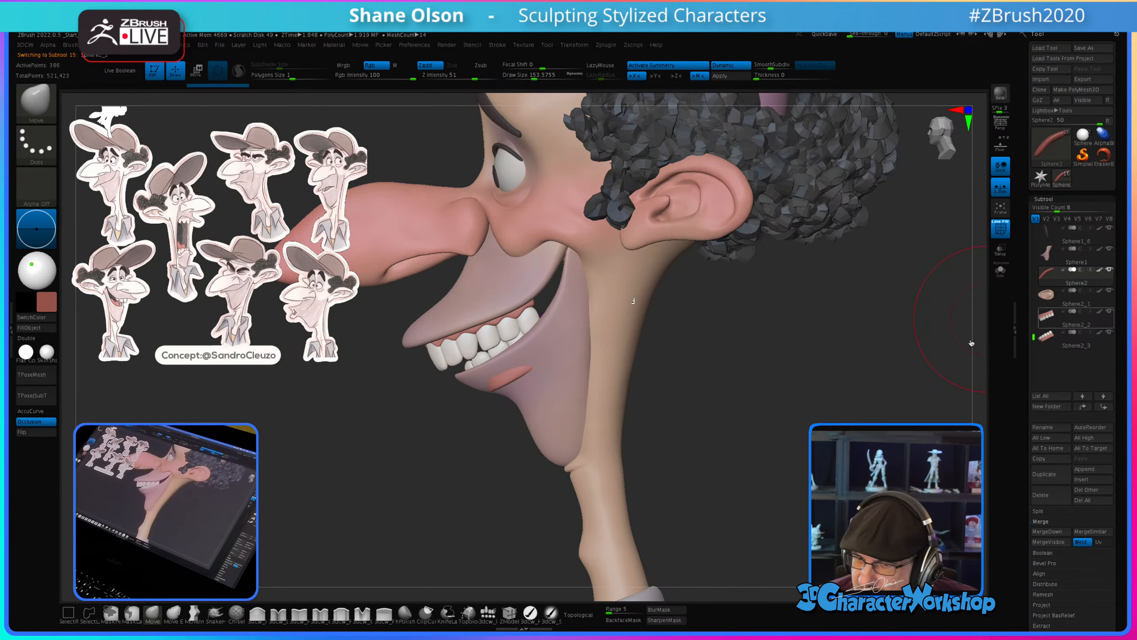
Step: Select the upper teeth subtool, reset its gizmo orientation, and move, rotate and scale the teeth back under the upper lip
{"action": "key", "text": "w"}
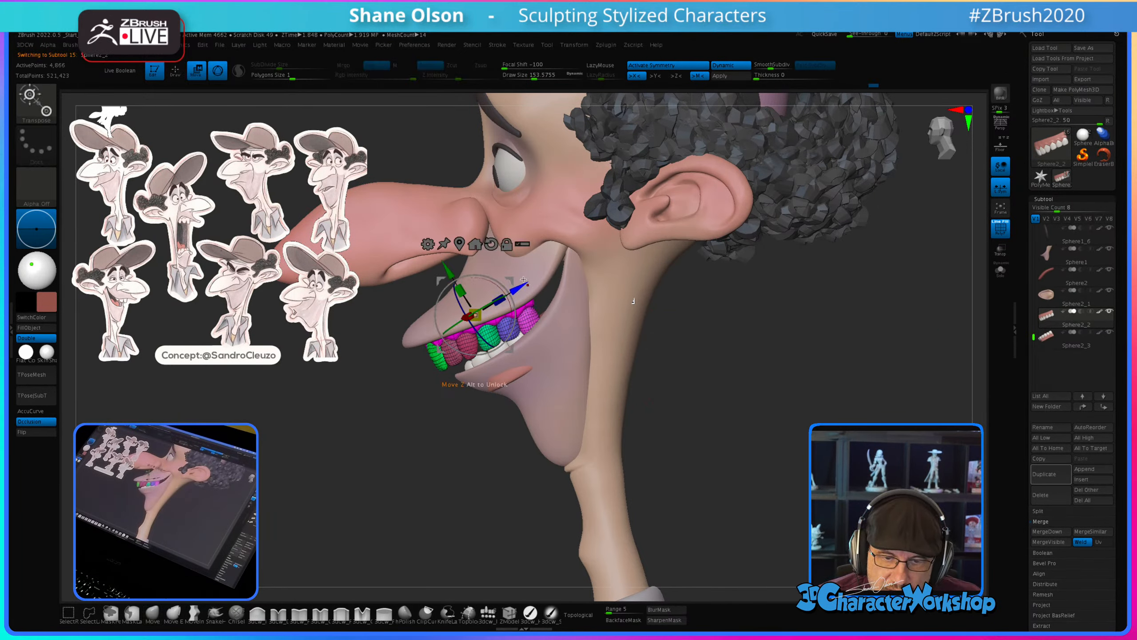
{"action": "left_click", "coordinate": [492, 244]}
{"action": "left_click_drag", "start_coordinate": [511, 278], "coordinate": [524, 271]}
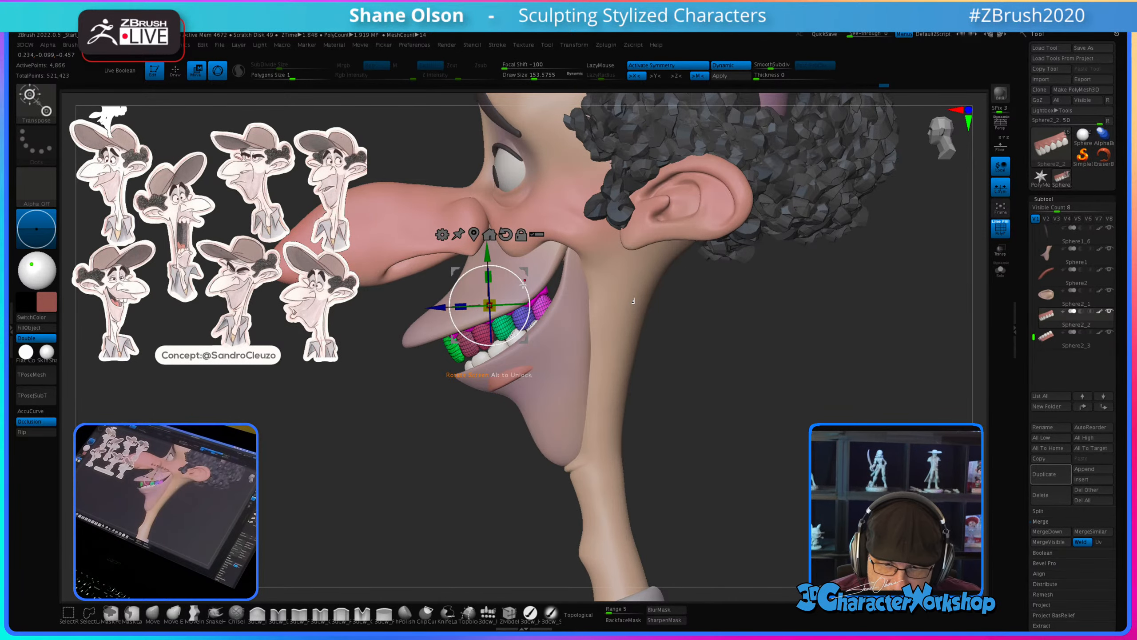
{"action": "left_click_drag", "start_coordinate": [522, 284], "coordinate": [524, 273]}
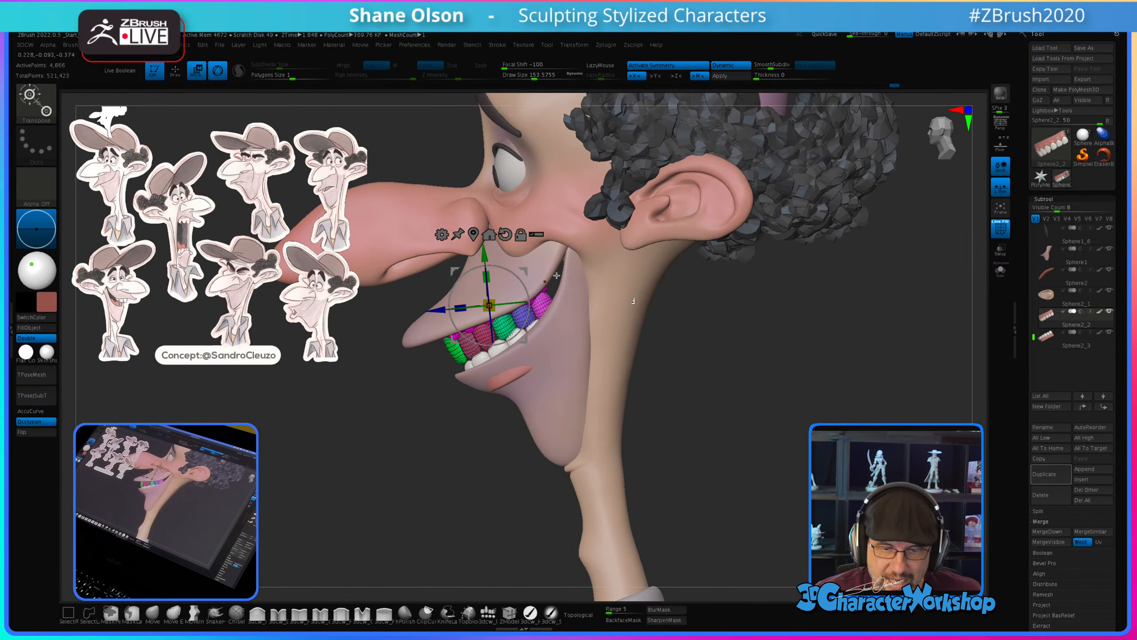
{"action": "left_click_drag", "start_coordinate": [523, 271], "coordinate": [522, 268]}
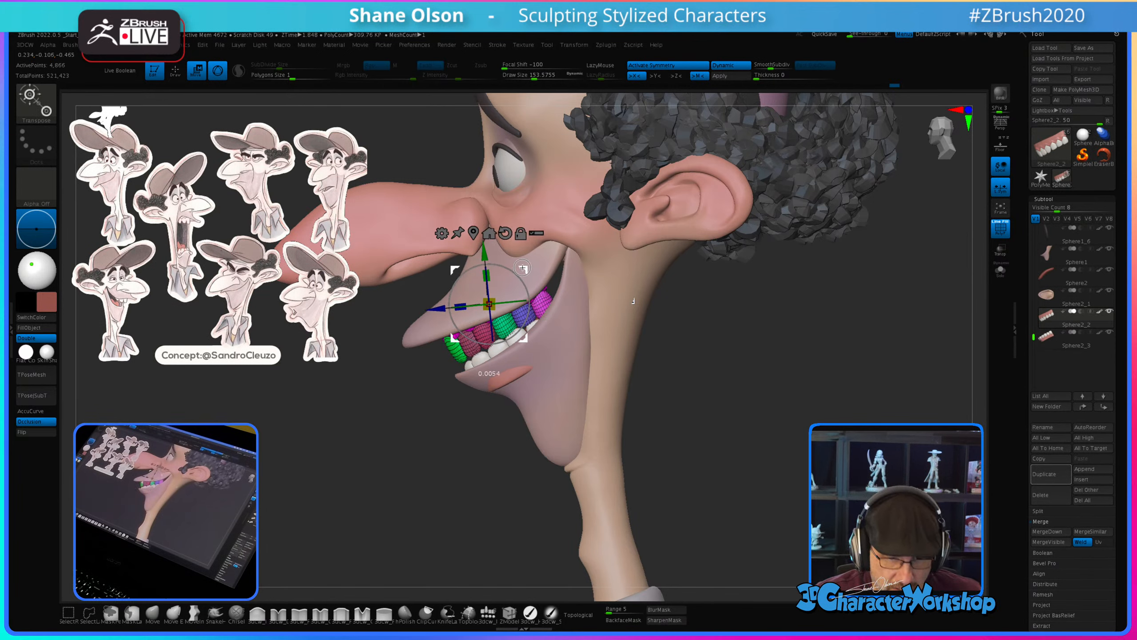
{"action": "key", "text": "q"}
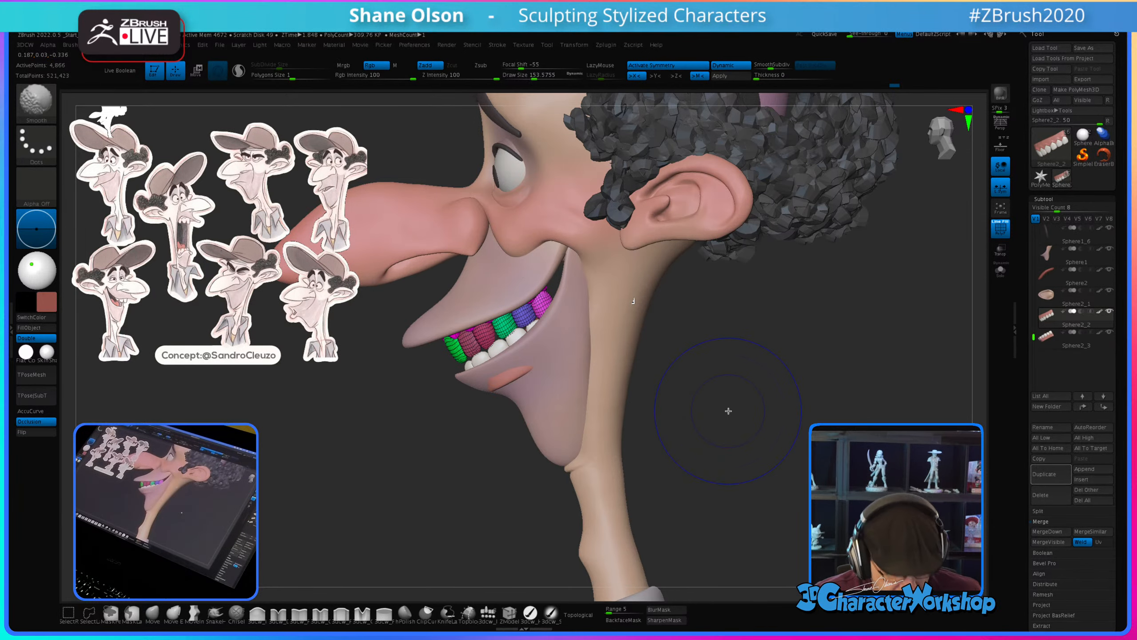
Step: Turn off the upper teeth's dynamic subdivision preview and hide the polygroup wireframe, setting the brush draw size to about 116
{"action": "key", "text": "shift+d"}
{"action": "left_click", "coordinate": [413, 478]}
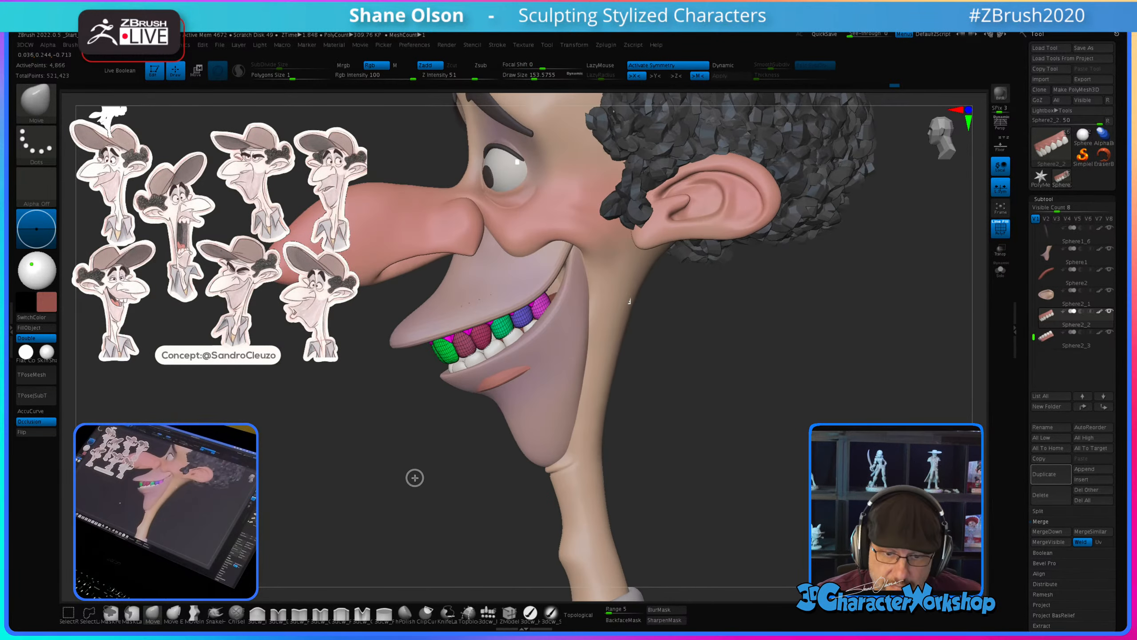
{"action": "left_click_drag", "start_coordinate": [436, 468], "coordinate": [436, 460], "text": "alt"}
{"action": "key", "text": "s"}
{"action": "key", "text": "shift+f"}
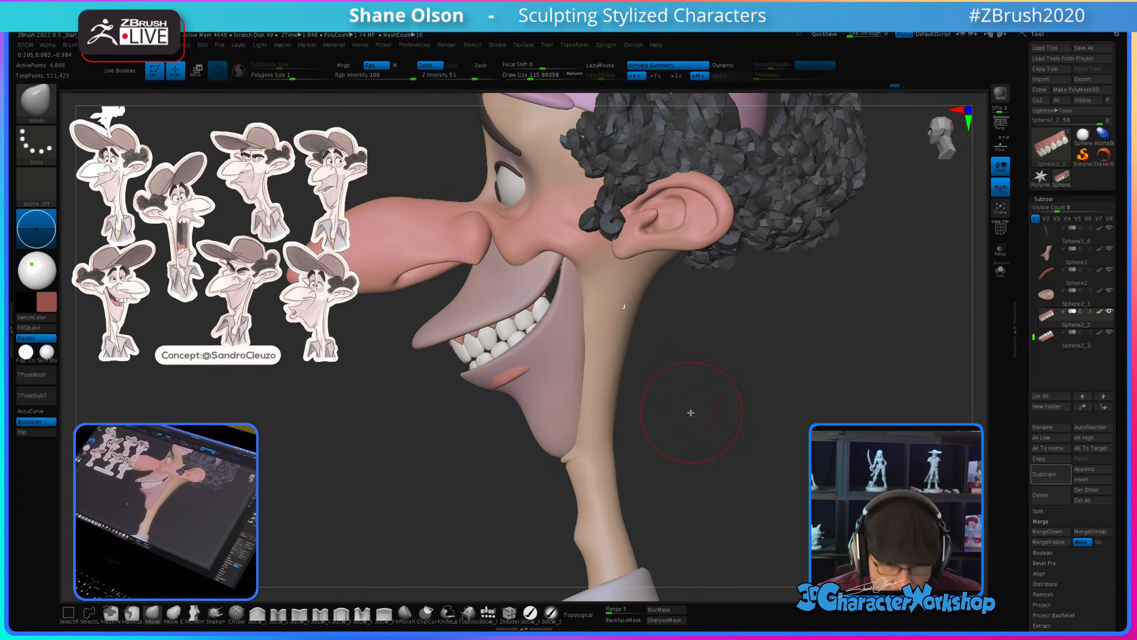
Step: Turn dynamic subdivision and symmetry on for the upper teeth, recentre the gizmo and scale the row's width from the front
{"action": "mouse_move", "coordinate": [685, 415]}
{"action": "left_mouse_down"}
{"action": "mouse_move", "coordinate": [721, 406]}
{"action": "mouse_move", "coordinate": [724, 369]}
{"action": "mouse_move", "coordinate": [688, 394]}
{"action": "mouse_move", "coordinate": [666, 388]}
{"action": "left_mouse_up"}
{"action": "key", "text": "d"}
{"action": "key", "text": "w"}
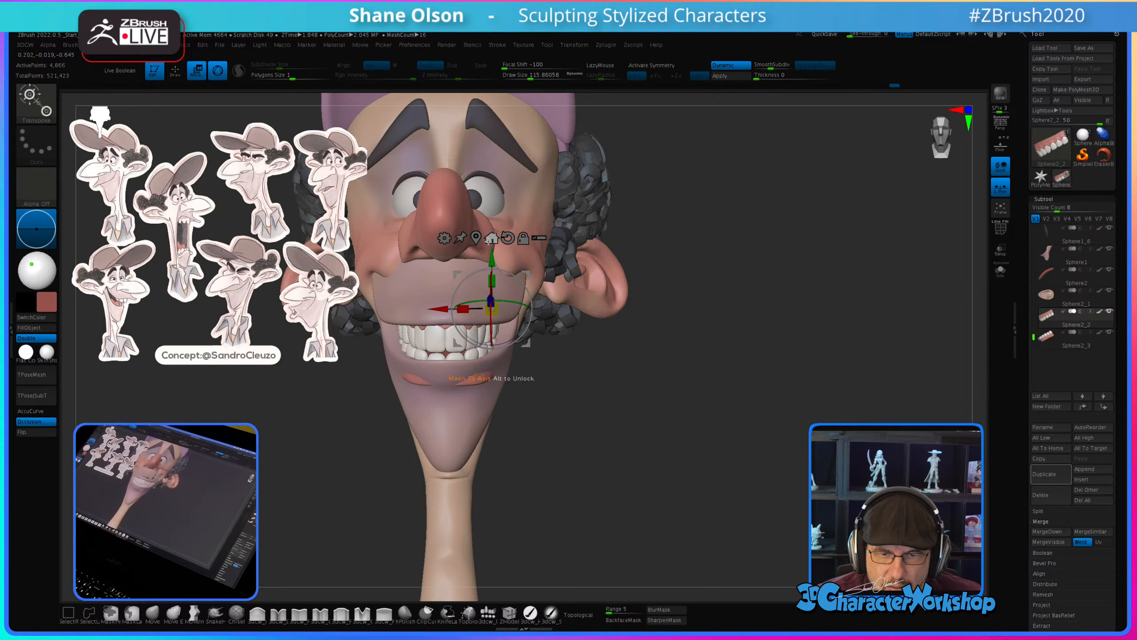
{"action": "left_click", "coordinate": [507, 237]}
{"action": "key", "text": "x"}
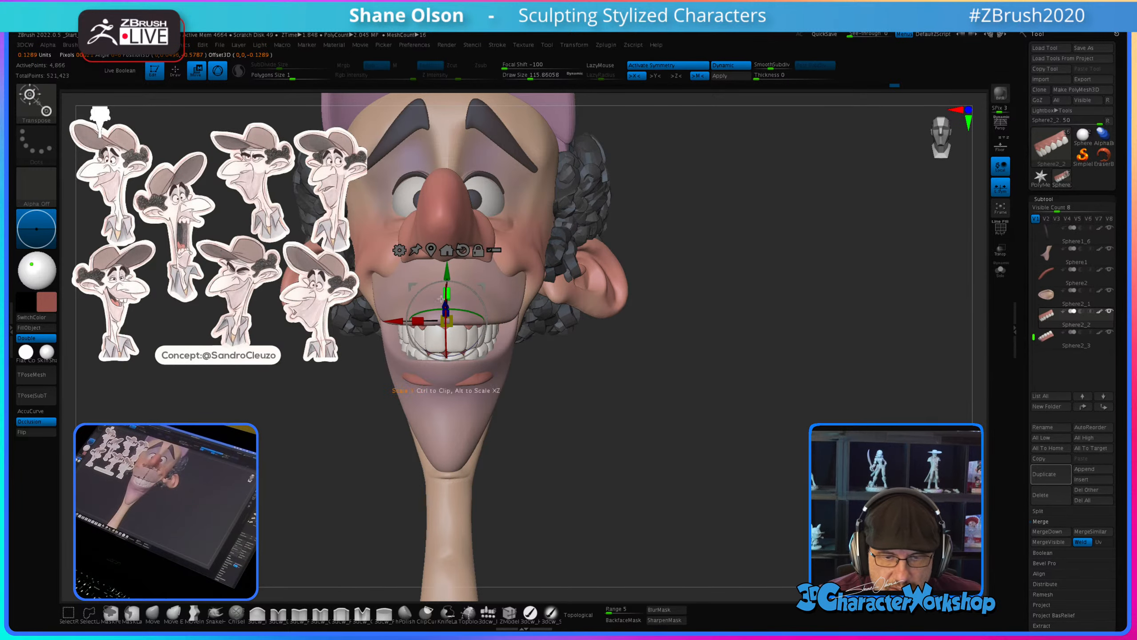
{"action": "left_click_drag", "start_coordinate": [418, 320], "coordinate": [419, 320]}
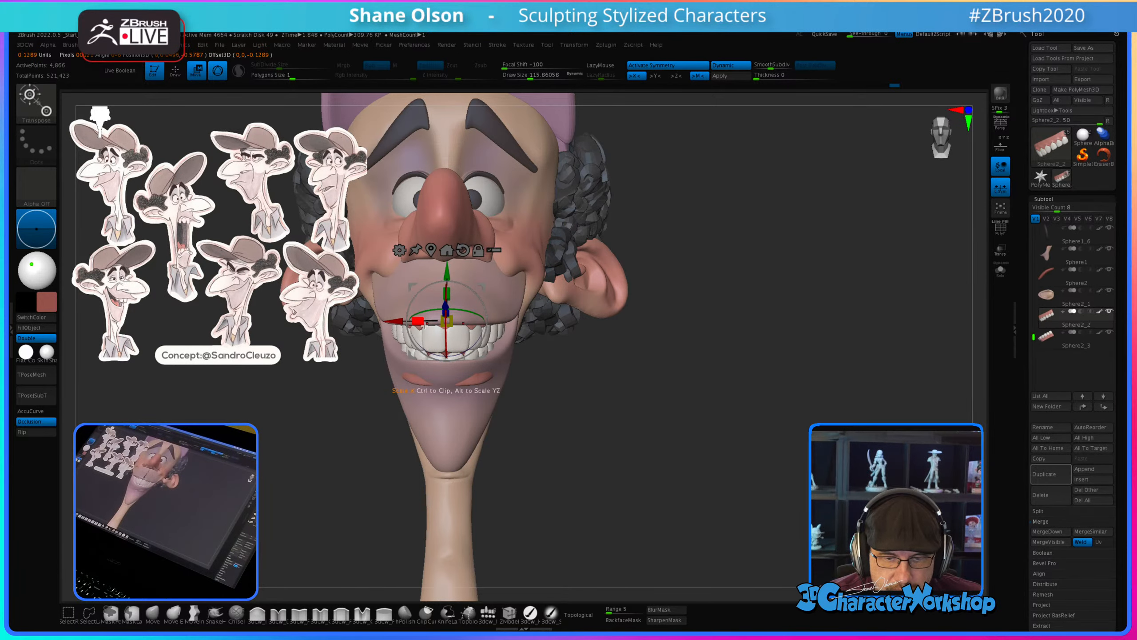
Step: Adjust the upper teeth's fit inside the mouth with the Move brush, checking from the side and below
{"action": "mouse_move", "coordinate": [638, 406]}
{"action": "left_mouse_down"}
{"action": "mouse_move", "coordinate": [591, 407]}
{"action": "mouse_move", "coordinate": [629, 407]}
{"action": "mouse_move", "coordinate": [636, 388]}
{"action": "mouse_move", "coordinate": [642, 408]}
{"action": "mouse_move", "coordinate": [618, 410]}
{"action": "left_mouse_up"}
{"action": "key", "text": "q"}
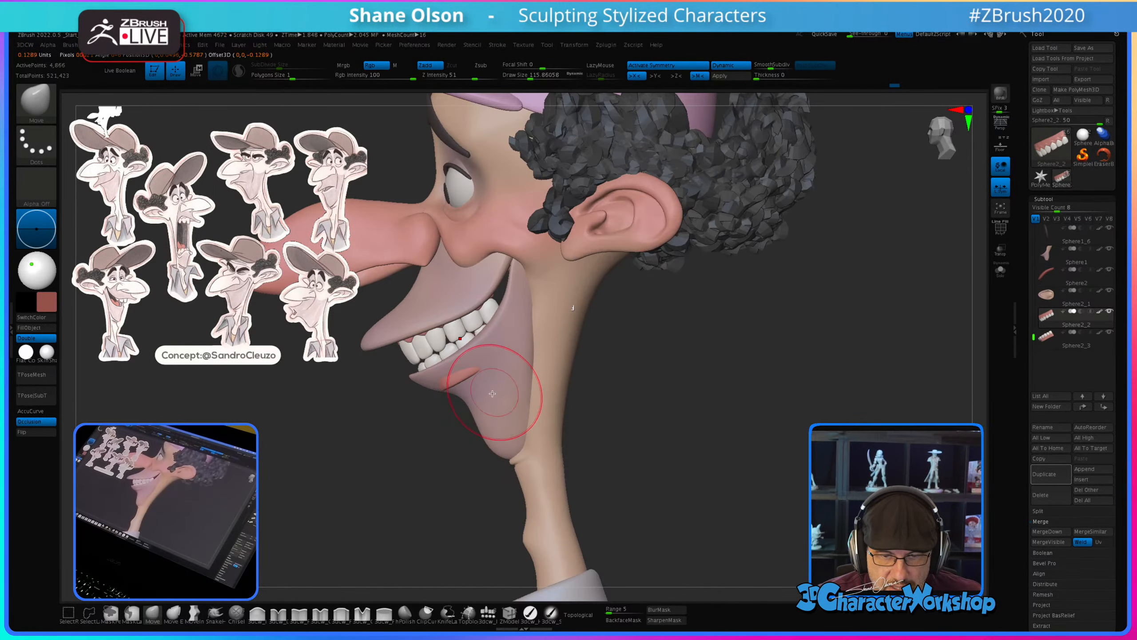
{"action": "left_click_drag", "start_coordinate": [462, 376], "coordinate": [470, 379]}
{"action": "left_click_drag", "start_coordinate": [453, 497], "coordinate": [463, 468]}
{"action": "left_click_drag", "start_coordinate": [777, 444], "coordinate": [832, 443], "text": "alt"}
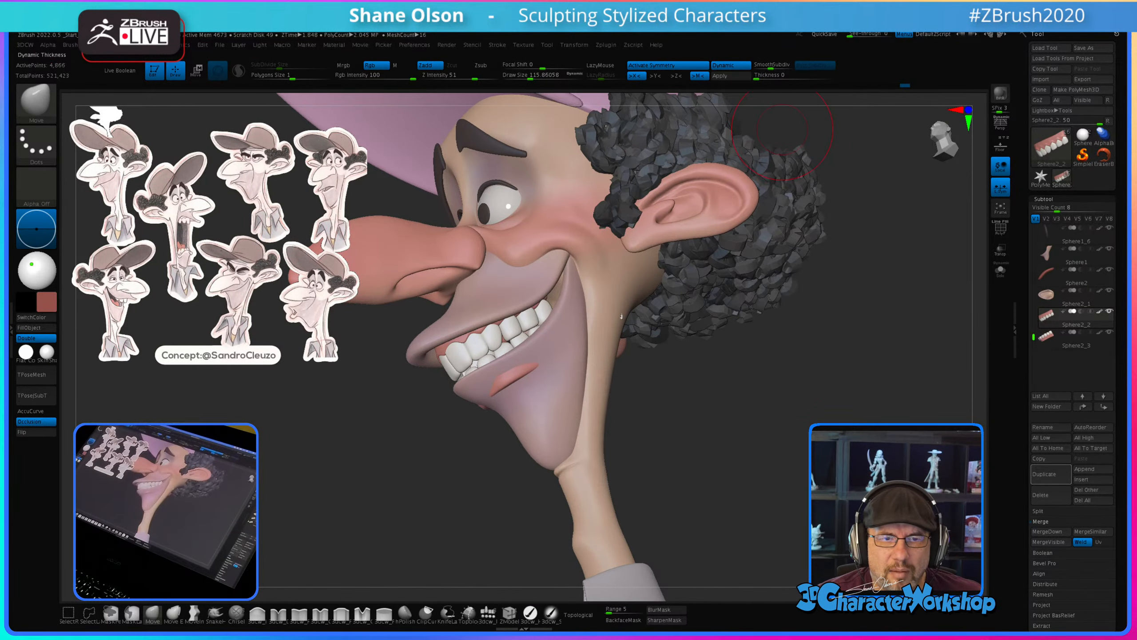
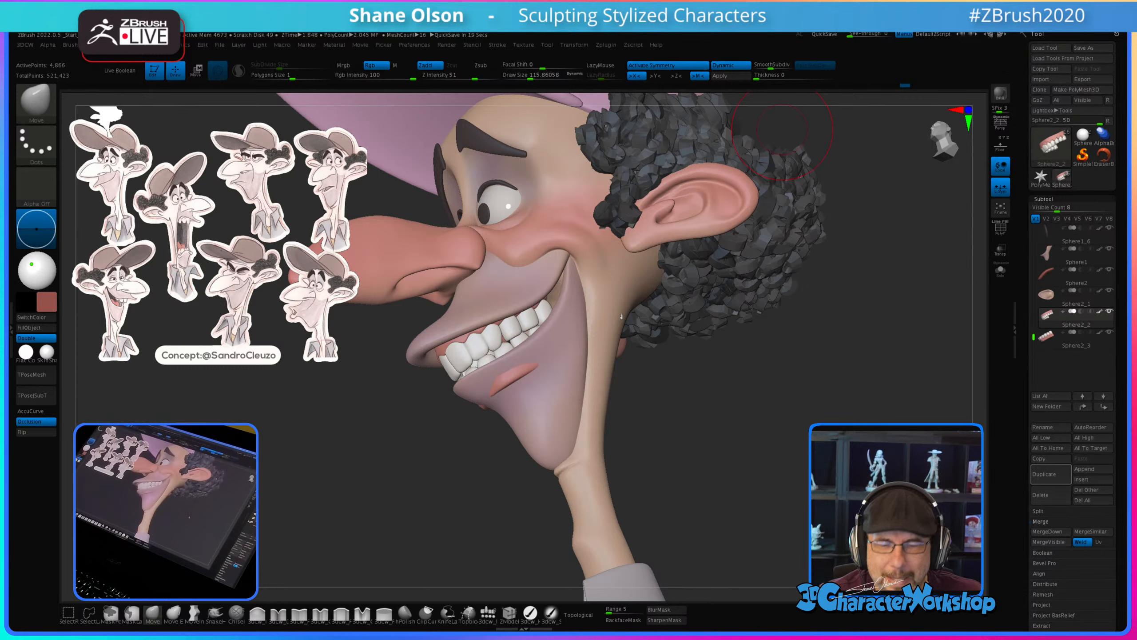
Step: Select the lower teeth and use the Move brush at about 80 to tuck their protruding gums inside the chin
{"action": "left_click", "coordinate": [524, 373], "text": "alt"}
{"action": "left_click_drag", "start_coordinate": [713, 468], "coordinate": [703, 390]}
{"action": "left_click_drag", "start_coordinate": [497, 430], "coordinate": [521, 449], "text": "alt"}
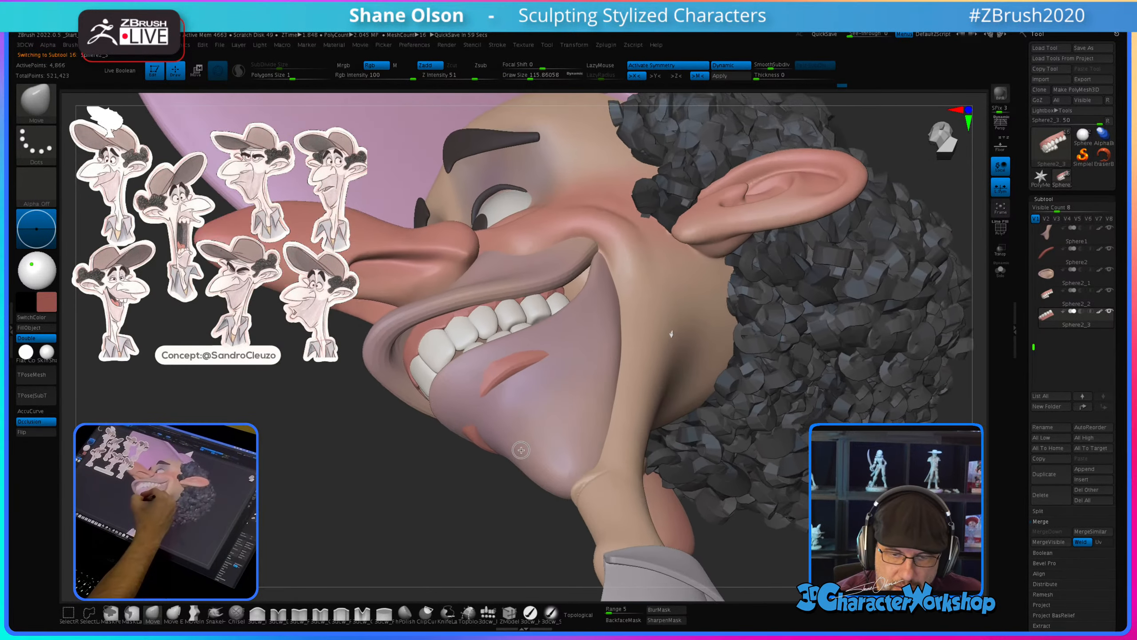
{"action": "right_click_drag", "start_coordinate": [521, 449], "coordinate": [533, 468], "text": "ctrl"}
{"action": "key", "text": "s"}
{"action": "left_click_drag", "start_coordinate": [541, 403], "coordinate": [536, 401]}
{"action": "mouse_move", "coordinate": [537, 404]}
{"action": "right_mouse_down"}
{"action": "mouse_move", "coordinate": [545, 360]}
{"action": "mouse_move", "coordinate": [503, 387]}
{"action": "right_mouse_up"}
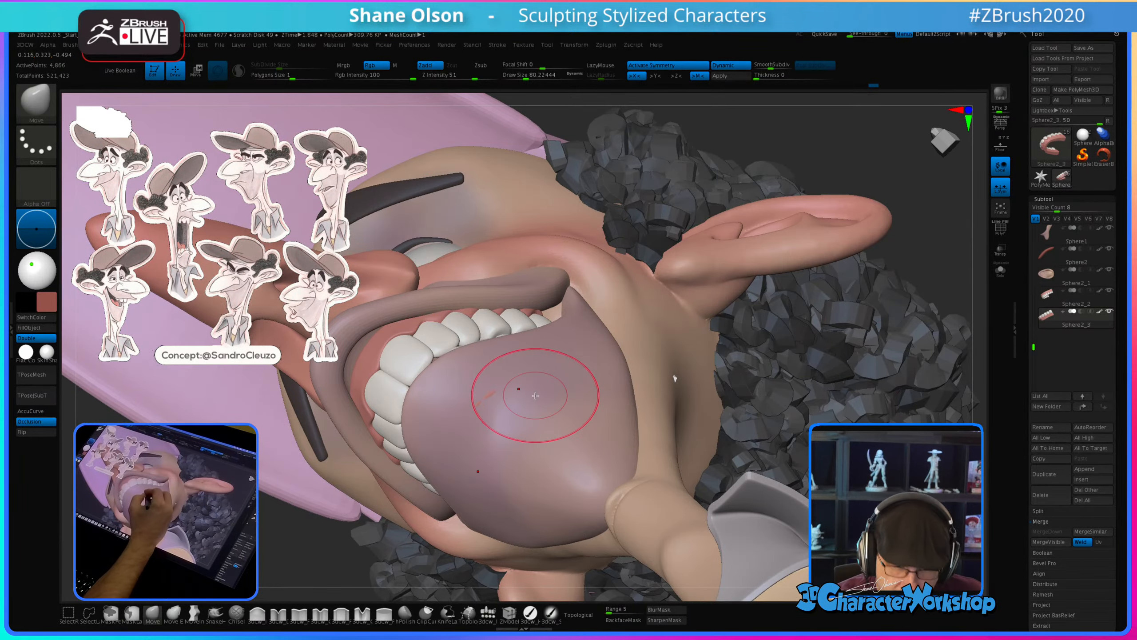
{"action": "right_click_drag", "start_coordinate": [535, 395], "coordinate": [599, 469]}
{"action": "mouse_move", "coordinate": [785, 447]}
{"action": "right_mouse_down"}
{"action": "mouse_move", "coordinate": [765, 418]}
{"action": "mouse_move", "coordinate": [797, 417]}
{"action": "right_mouse_up"}
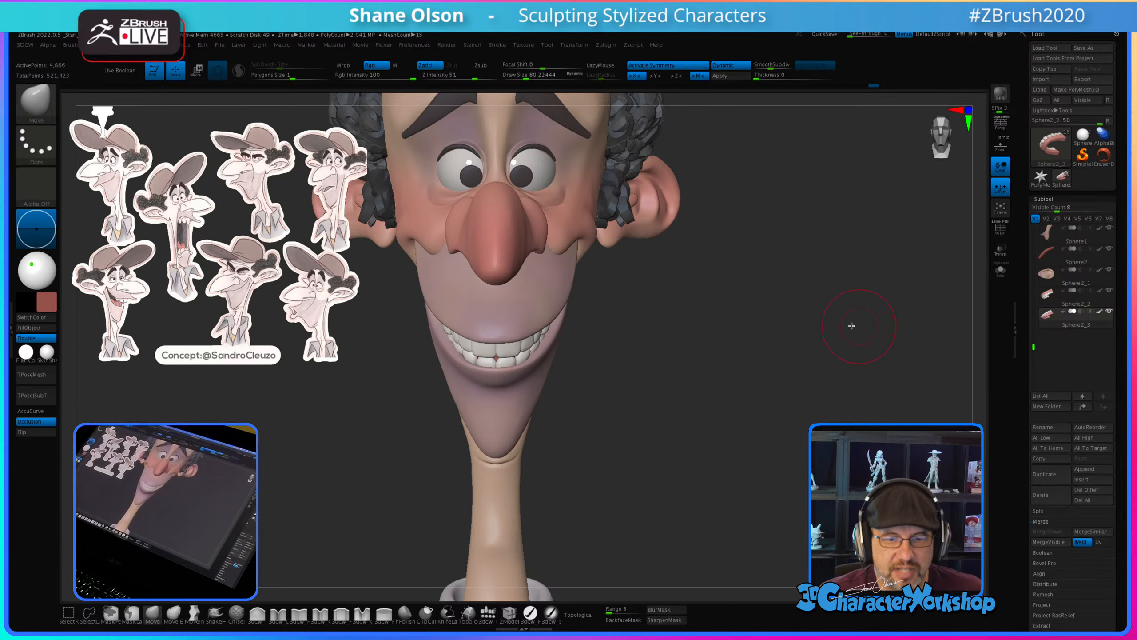
{"action": "right_click_drag", "start_coordinate": [852, 326], "coordinate": [699, 380]}
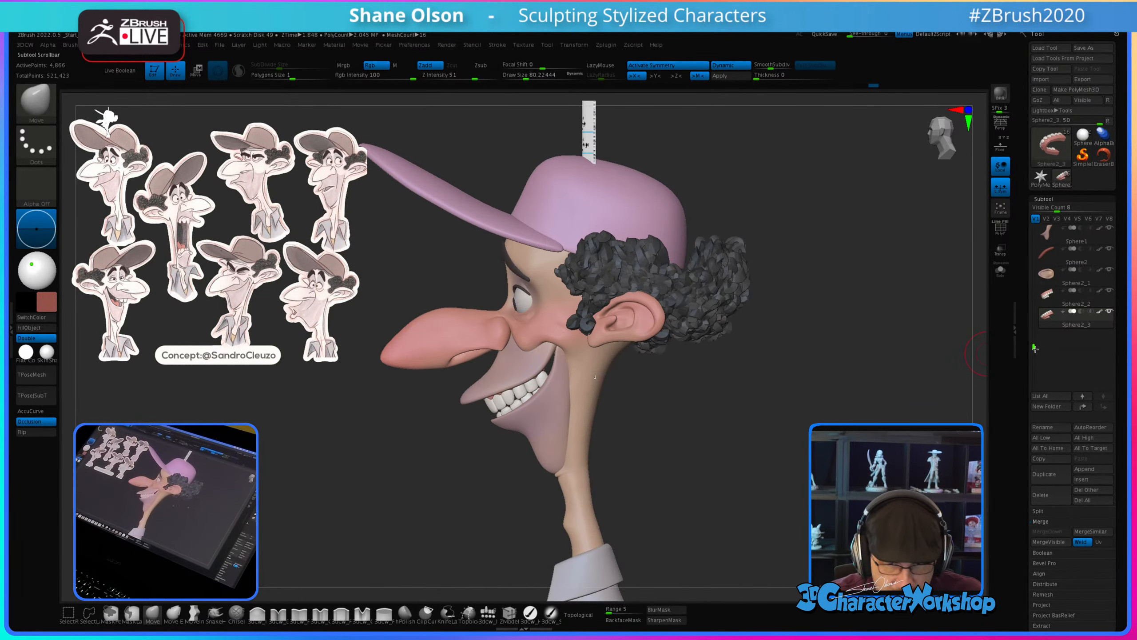
Step: Hide the Sandro_GoofyGuy_06 subtool to remove the strip showing above the character's cap
{"action": "left_click_drag", "start_coordinate": [1034, 349], "coordinate": [1035, 238]}
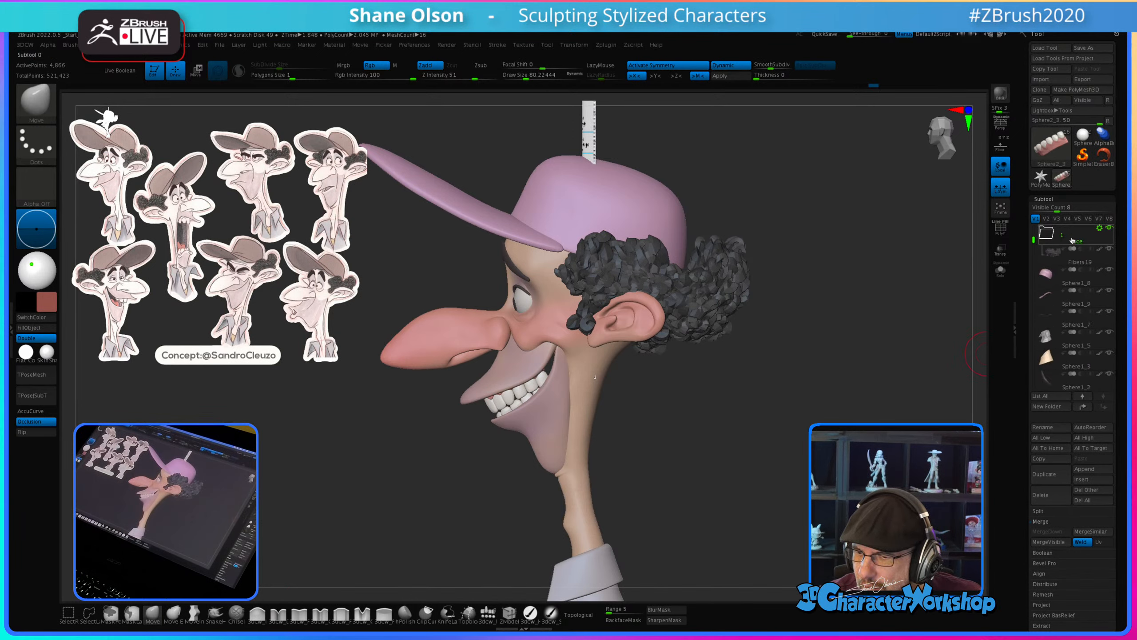
{"action": "scroll", "coordinate": [1057, 228], "scroll_direction": "up", "scroll_amount": 2}
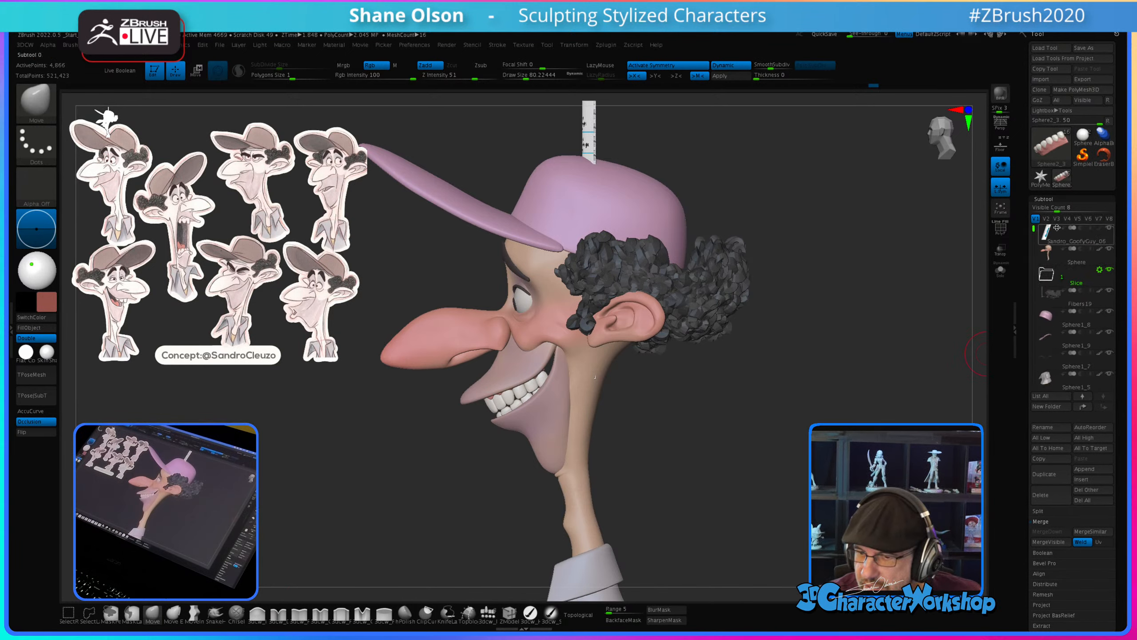
{"action": "left_click", "coordinate": [1110, 228]}
Step: Examine the full head from three-quarter, rear and side views, checking the hair, smile and profile
{"action": "right_click_drag", "start_coordinate": [724, 399], "coordinate": [674, 411]}
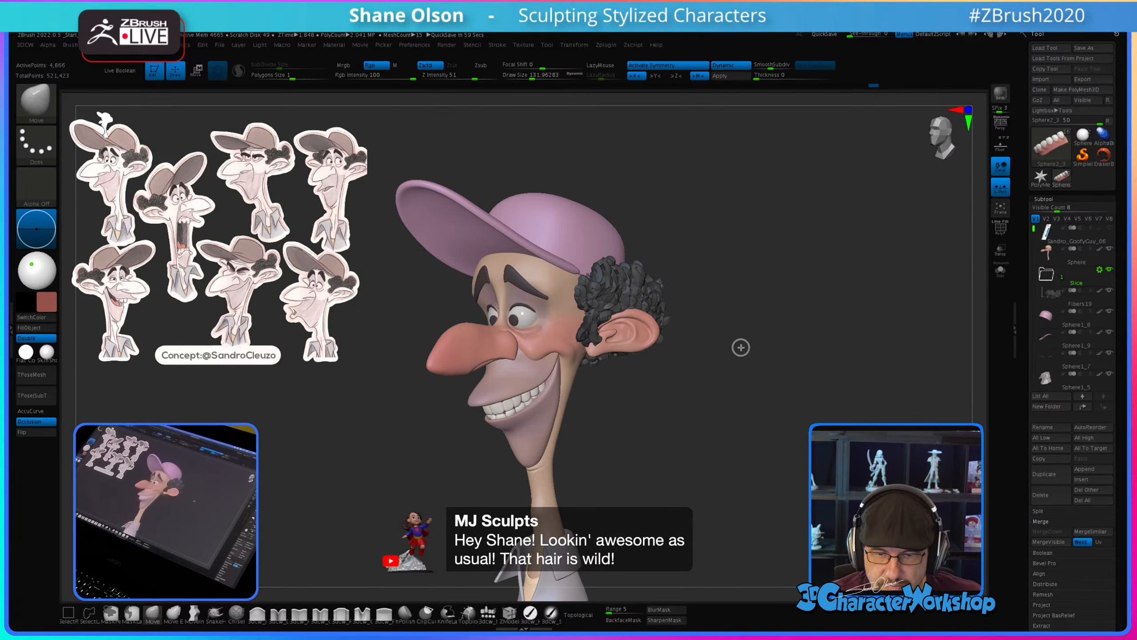
{"action": "left_click_drag", "start_coordinate": [741, 348], "coordinate": [630, 286]}
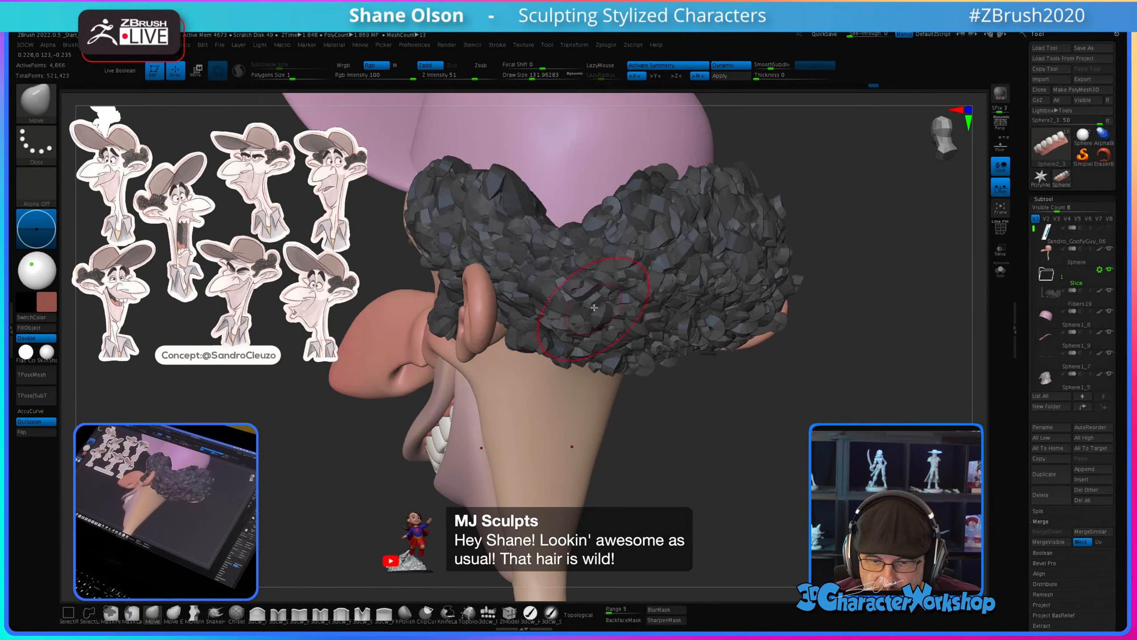
{"action": "left_click_drag", "start_coordinate": [743, 391], "coordinate": [770, 390]}
{"action": "left_click_drag", "start_coordinate": [735, 457], "coordinate": [724, 369], "text": "alt"}
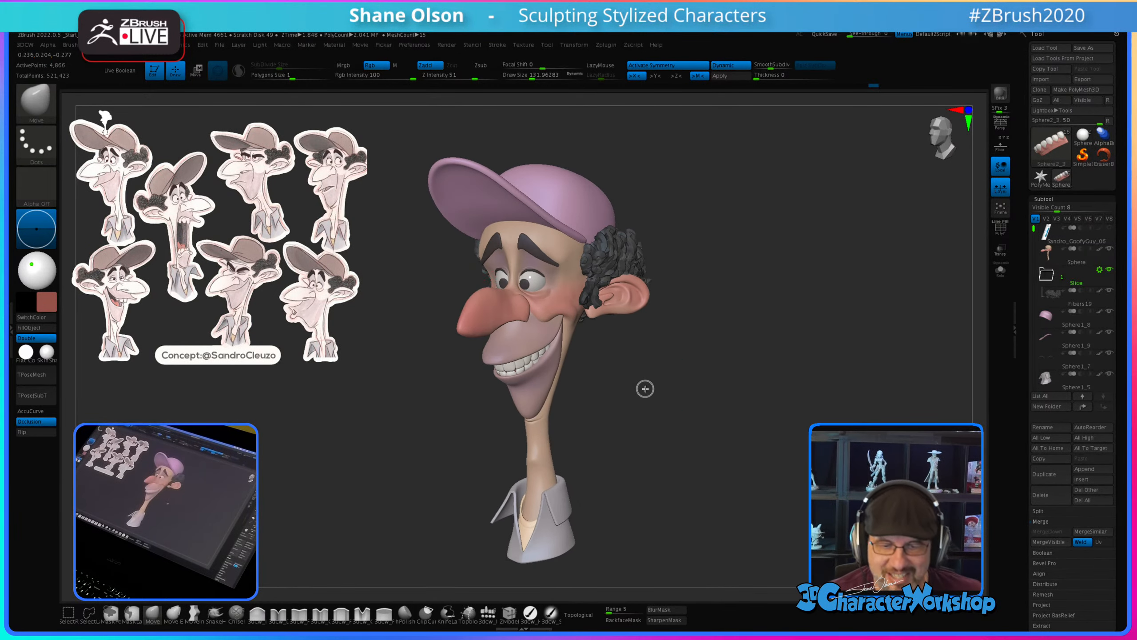
{"action": "left_click_drag", "start_coordinate": [644, 388], "coordinate": [644, 392]}
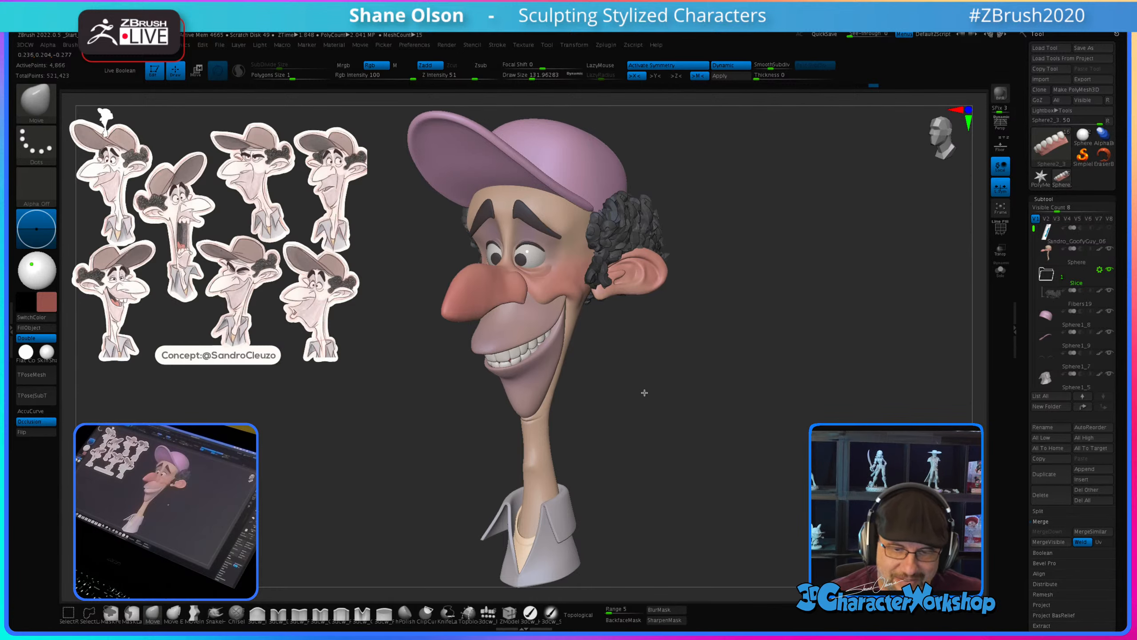
{"action": "left_click_drag", "start_coordinate": [701, 414], "coordinate": [681, 411]}
{"action": "mouse_move", "coordinate": [684, 464]}
{"action": "left_mouse_down"}
{"action": "mouse_move", "coordinate": [670, 457]}
{"action": "mouse_move", "coordinate": [680, 451]}
{"action": "left_mouse_up"}
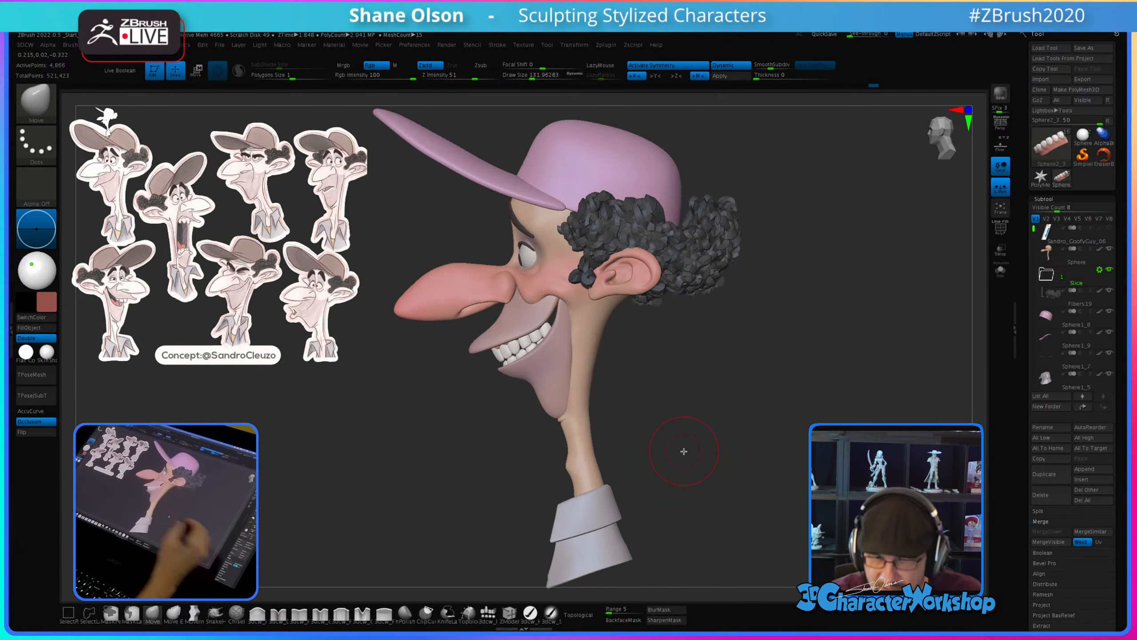
{"action": "left_click_drag", "start_coordinate": [684, 396], "coordinate": [700, 362]}
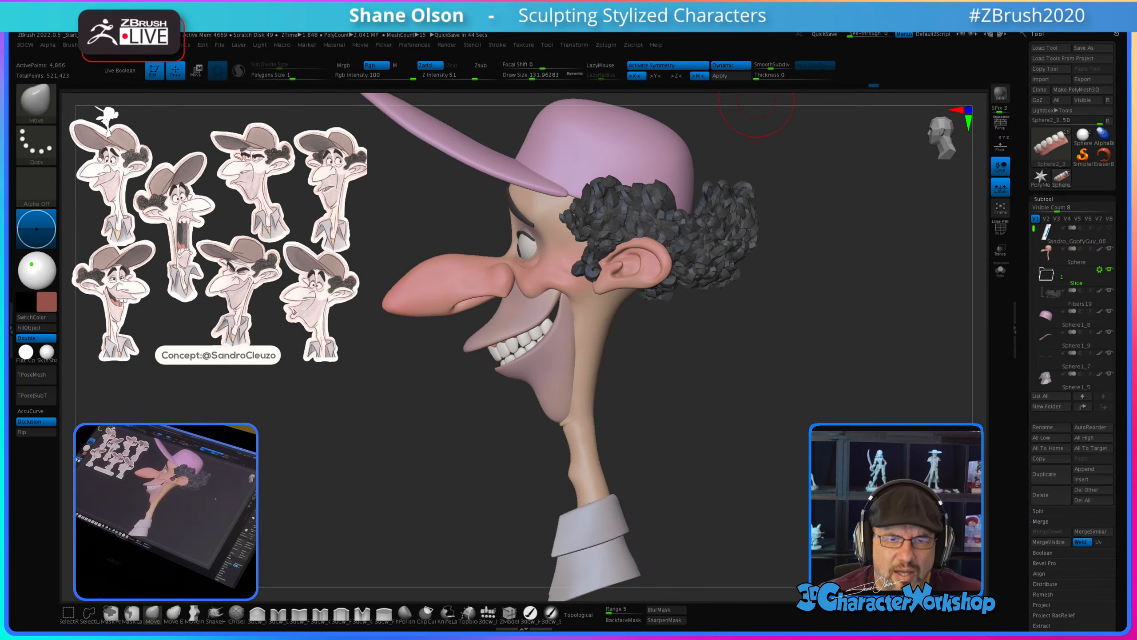
Step: Select the jaw subtool and smooth the chin surface, adjusting the Smooth brush intensity between strokes
{"action": "mouse_move", "coordinate": [710, 384]}
{"action": "left_mouse_down"}
{"action": "mouse_move", "coordinate": [736, 384]}
{"action": "mouse_move", "coordinate": [668, 346]}
{"action": "mouse_move", "coordinate": [626, 369]}
{"action": "mouse_move", "coordinate": [673, 345]}
{"action": "mouse_move", "coordinate": [637, 353]}
{"action": "mouse_move", "coordinate": [576, 409]}
{"action": "mouse_move", "coordinate": [528, 389]}
{"action": "mouse_move", "coordinate": [564, 403]}
{"action": "left_mouse_up"}
{"action": "left_click", "coordinate": [530, 346], "text": "alt"}
{"action": "left_click", "coordinate": [533, 389], "text": "alt"}
{"action": "left_click_drag", "start_coordinate": [764, 390], "coordinate": [762, 384]}
{"action": "left_click_drag", "start_coordinate": [573, 403], "coordinate": [571, 405], "text": "shift"}
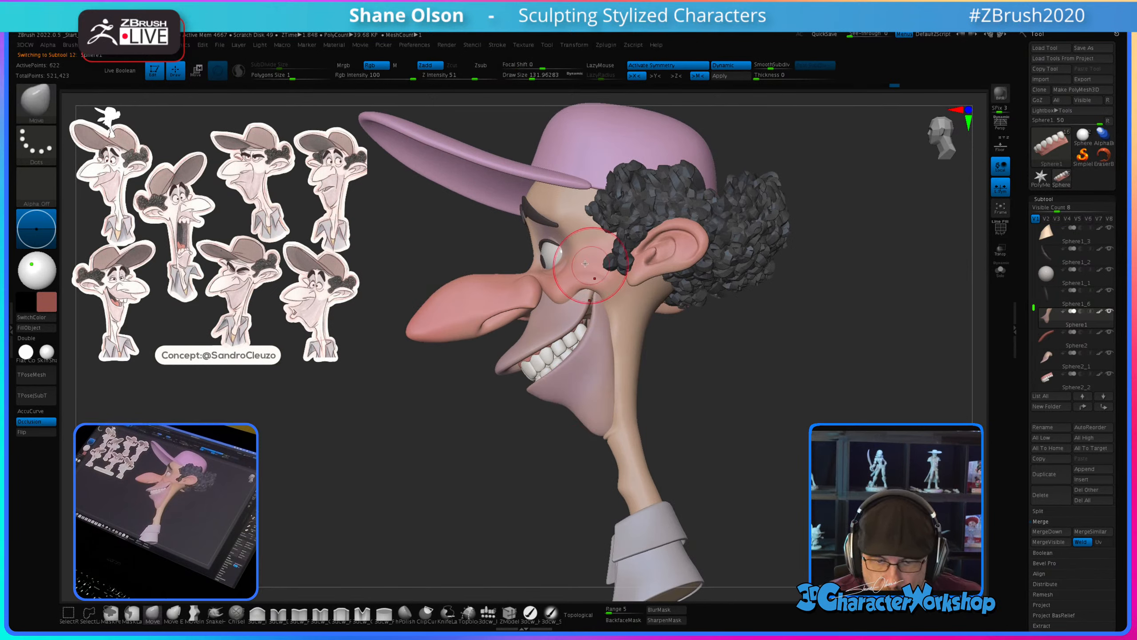
{"action": "left_click_drag", "start_coordinate": [441, 76], "coordinate": [437, 76], "text": "shift"}
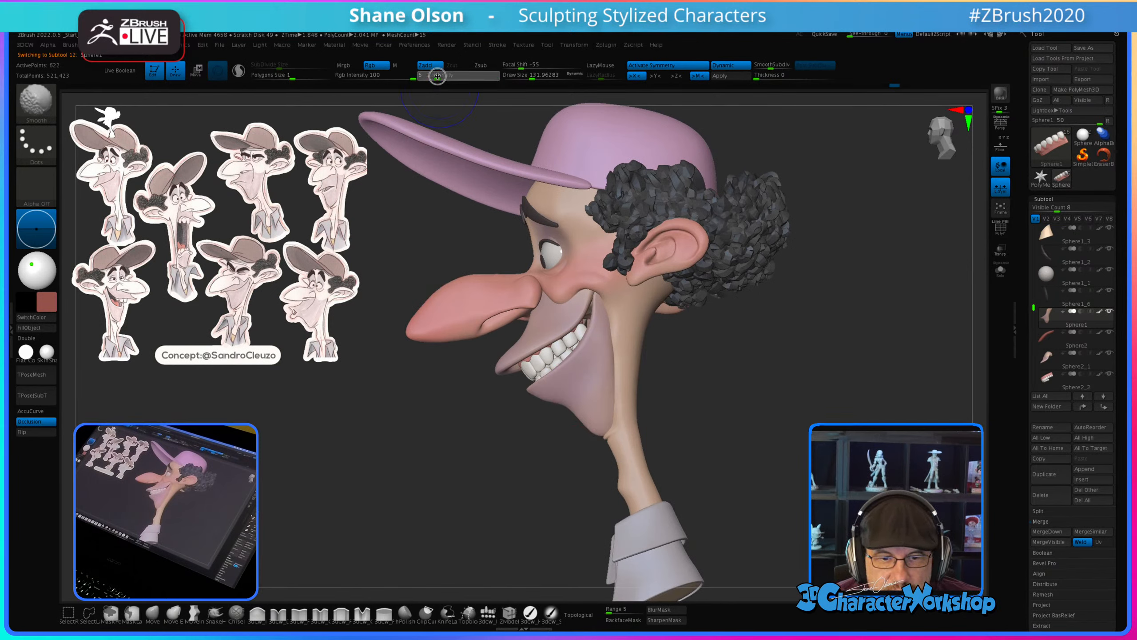
{"action": "left_click_drag", "start_coordinate": [575, 405], "coordinate": [564, 399], "text": "shift"}
{"action": "mouse_move", "coordinate": [649, 406]}
{"action": "left_mouse_down"}
{"action": "mouse_move", "coordinate": [831, 415]}
{"action": "mouse_move", "coordinate": [809, 419]}
{"action": "left_mouse_up"}
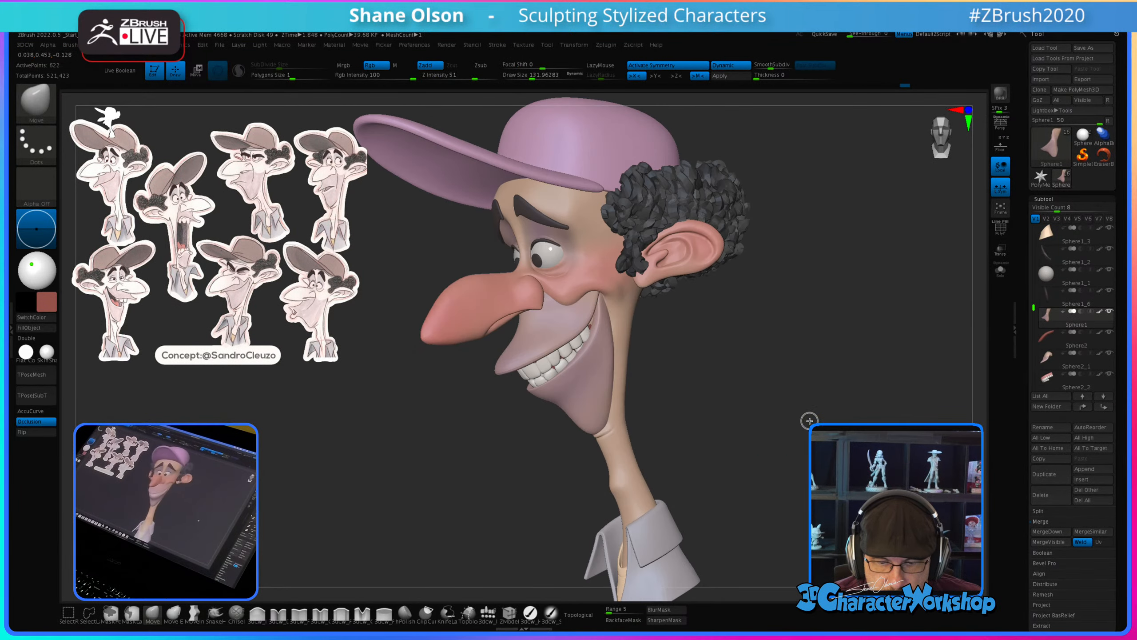
Step: Isolate the jaw, choose the custom inflate brush at a draw size of about 56 and turn off its topological masking
{"action": "left_click", "coordinate": [1001, 270]}
{"action": "key", "text": "f"}
{"action": "key", "text": "s"}
{"action": "left_click", "coordinate": [735, 442]}
{"action": "key", "text": "shift+f"}
{"action": "key", "text": "shift+f"}
{"action": "left_click", "coordinate": [258, 614]}
{"action": "key", "text": "s"}
{"action": "left_click", "coordinate": [535, 500]}
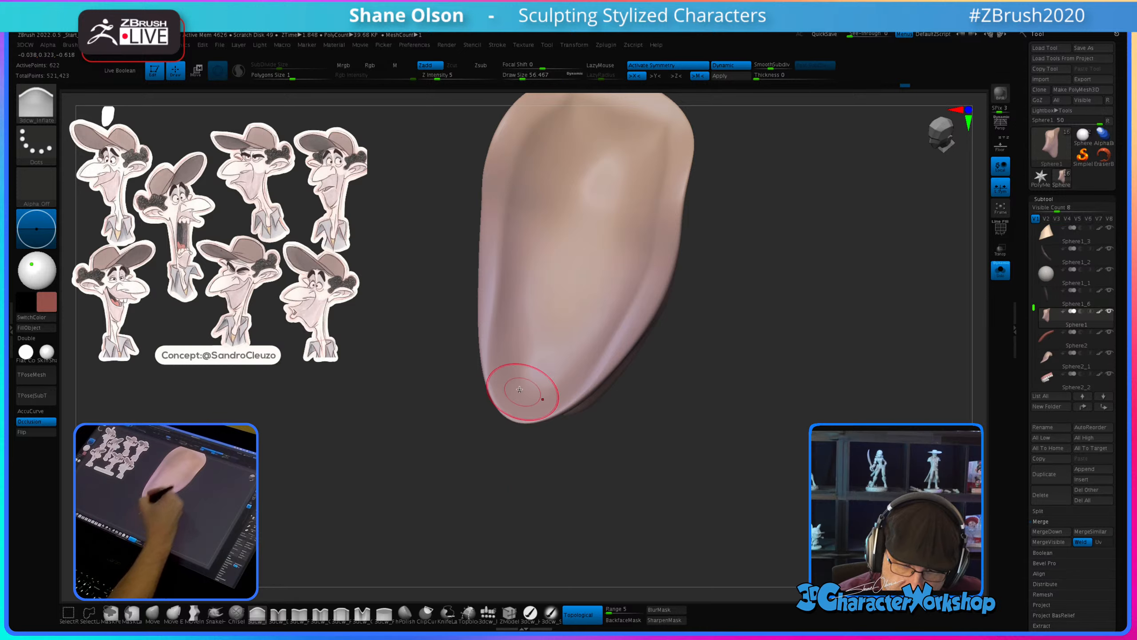
{"action": "left_click", "coordinate": [582, 614]}
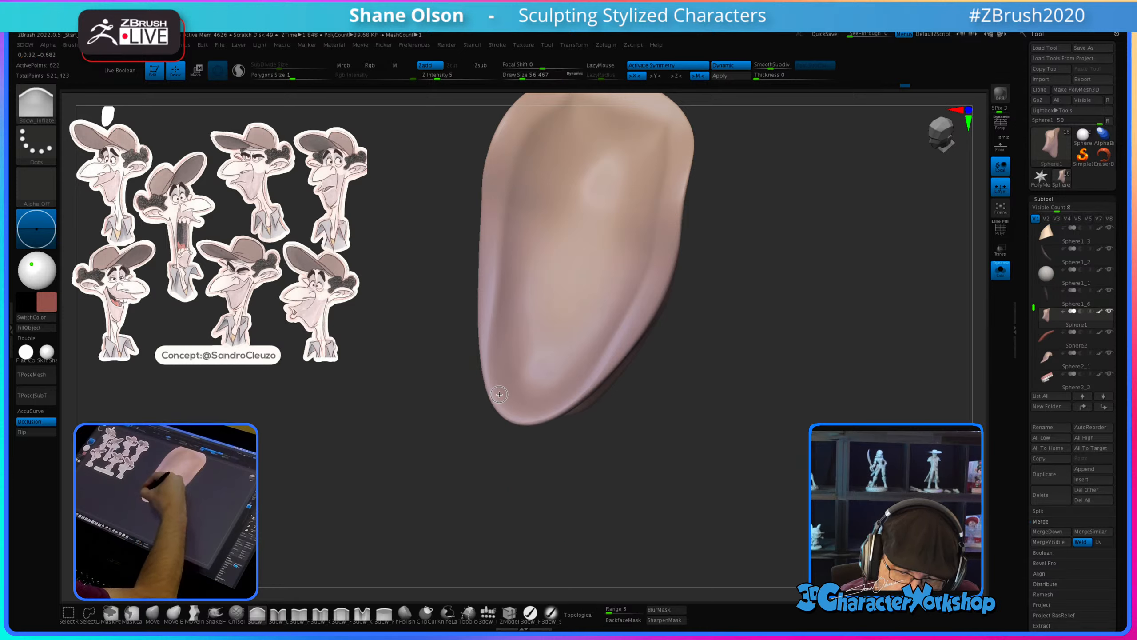
Step: Inflate the rim of the jaw's lower lip at a draw size of about 49, then restore the full head
{"action": "left_click_drag", "start_coordinate": [628, 456], "coordinate": [586, 421]}
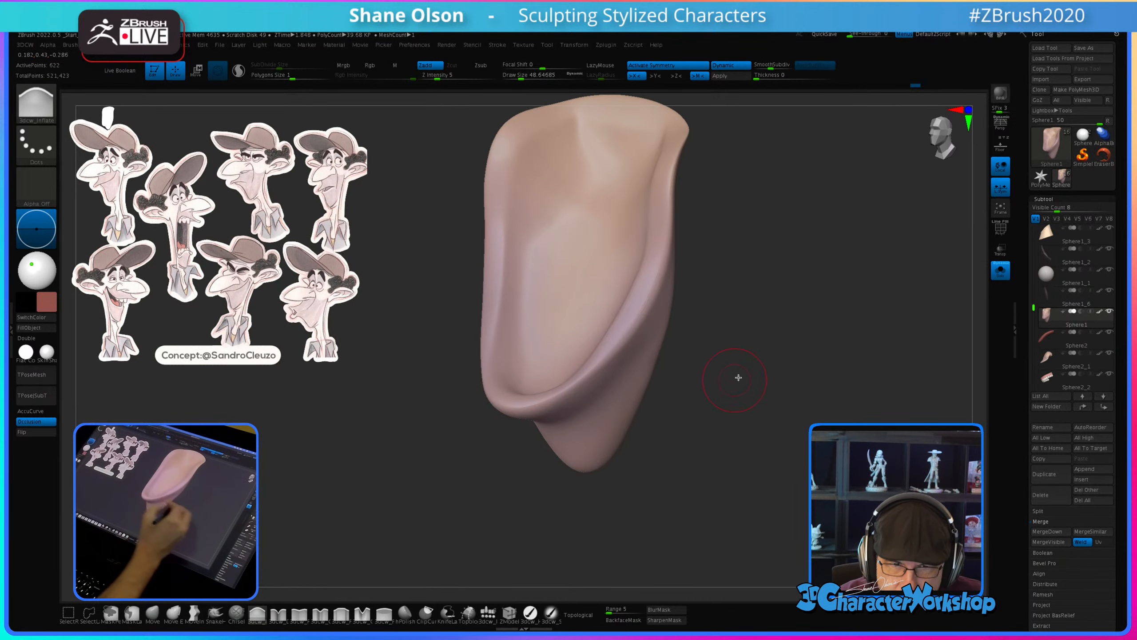
{"action": "left_click_drag", "start_coordinate": [737, 376], "coordinate": [588, 402]}
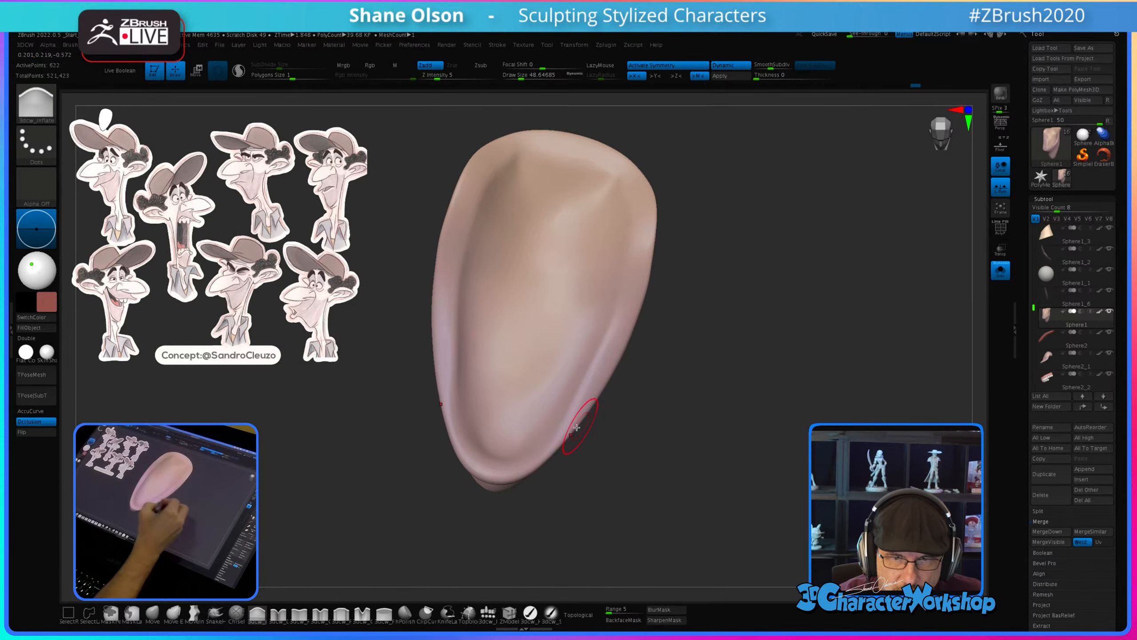
{"action": "mouse_move", "coordinate": [514, 472]}
{"action": "left_mouse_down"}
{"action": "mouse_move", "coordinate": [551, 440]}
{"action": "mouse_move", "coordinate": [630, 457]}
{"action": "left_mouse_up"}
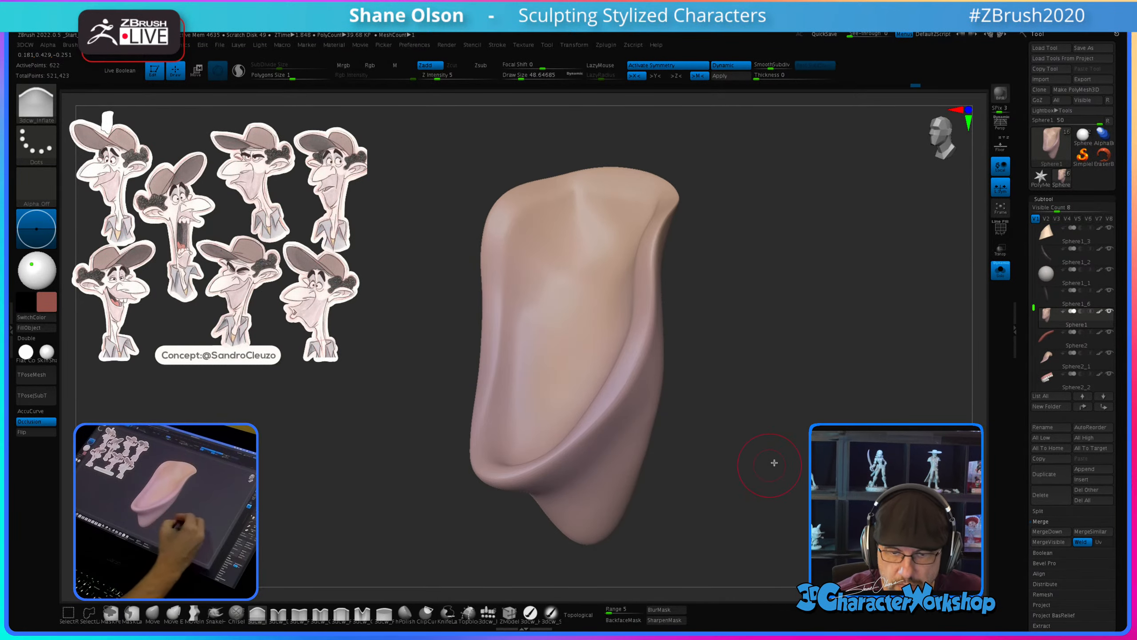
{"action": "left_click", "coordinate": [999, 277]}
{"action": "left_click_drag", "start_coordinate": [788, 403], "coordinate": [702, 379]}
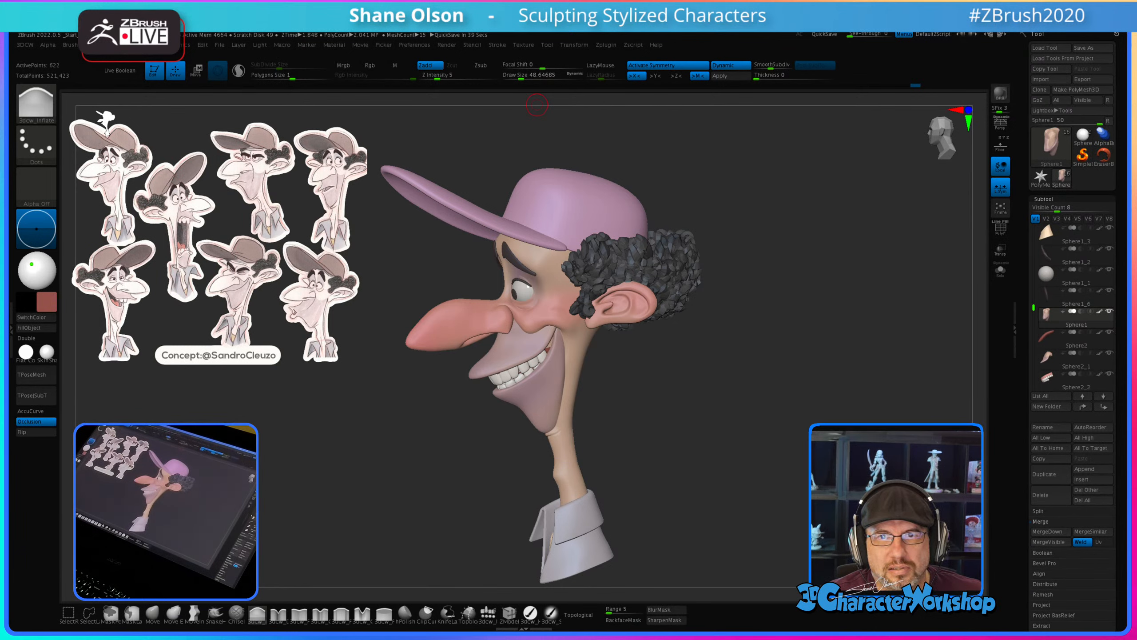
Step: Switch to the browser, skim the Week 2 - Anatomy Training video in the 3D Character Workshop 2.0 course, and return to ZBrush
{"action": "left_click_drag", "start_coordinate": [891, 32], "coordinate": [970, 28]}
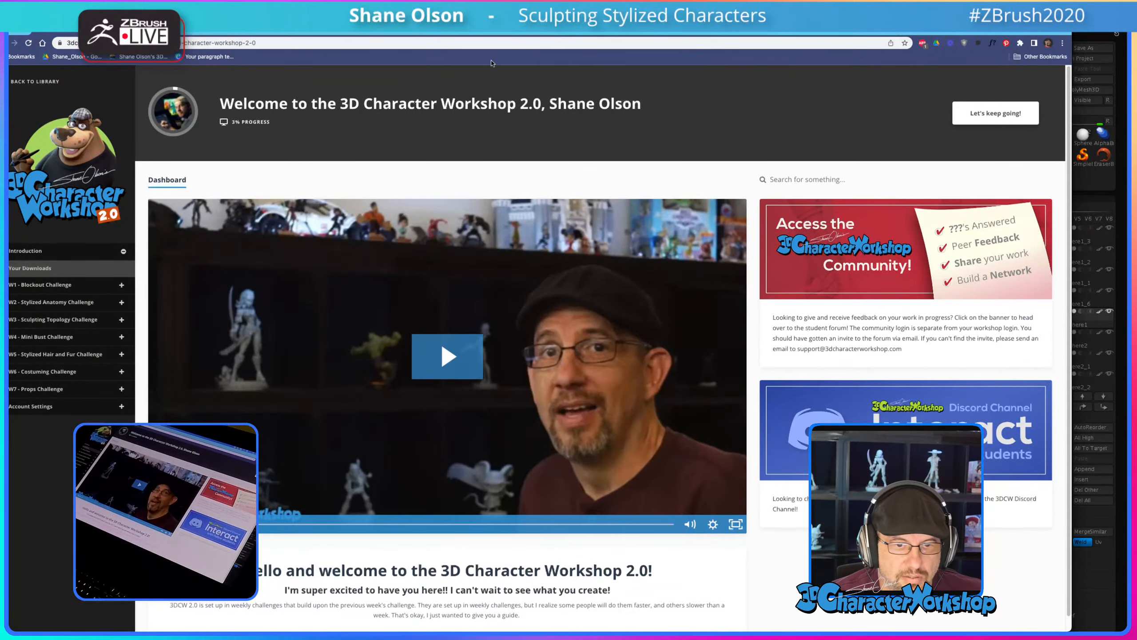
{"action": "left_click_drag", "start_coordinate": [493, 29], "coordinate": [530, 28]}
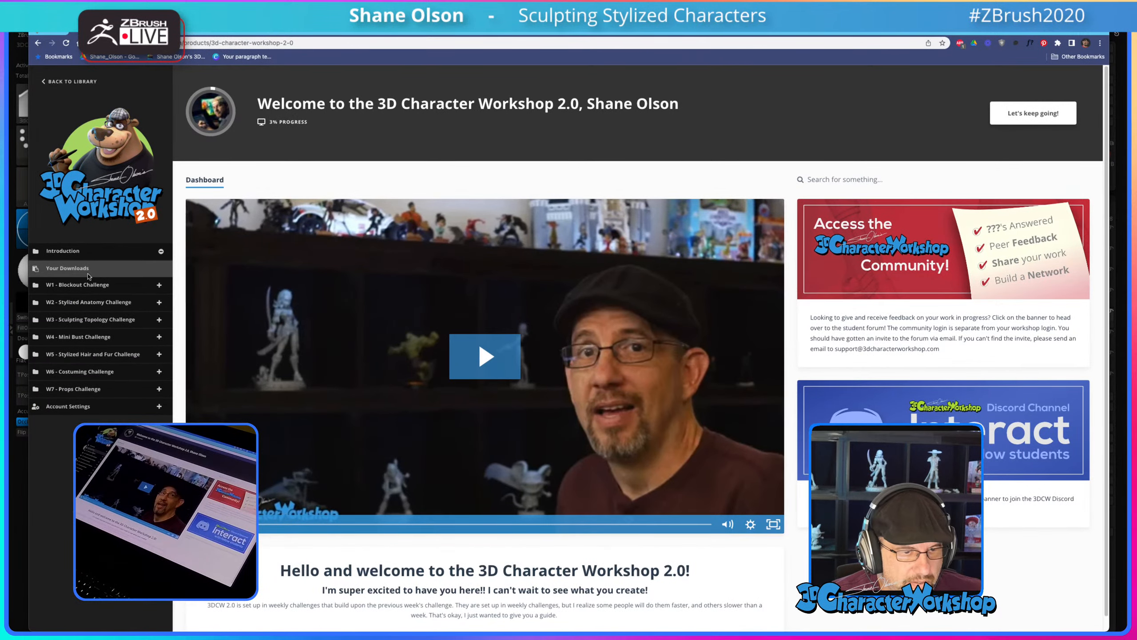
{"action": "left_click", "coordinate": [80, 303]}
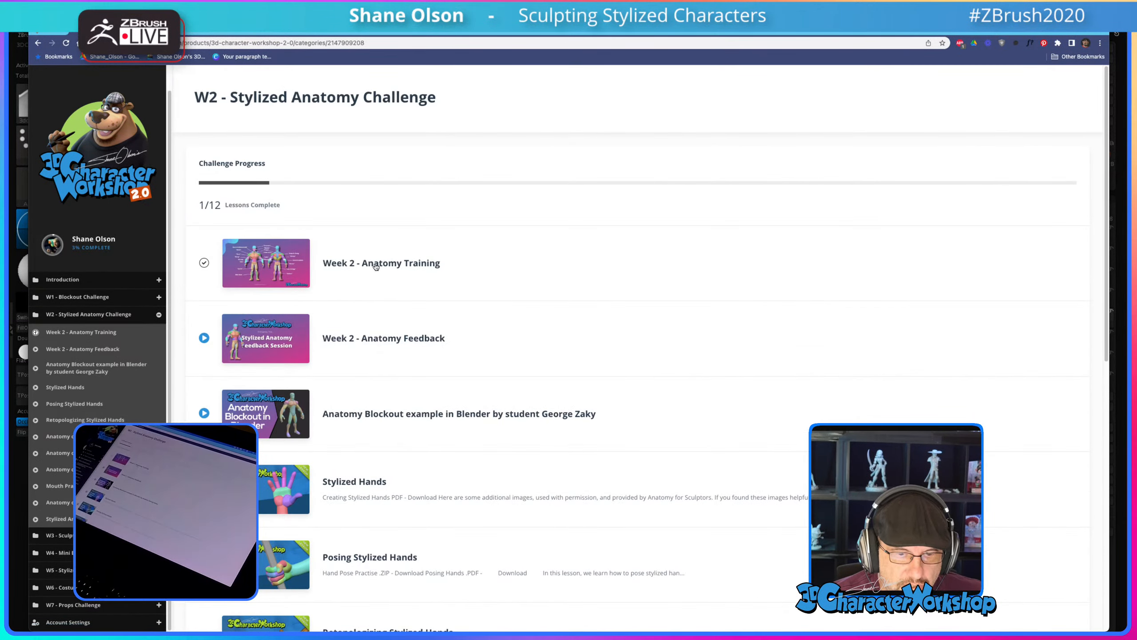
{"action": "left_click", "coordinate": [376, 266]}
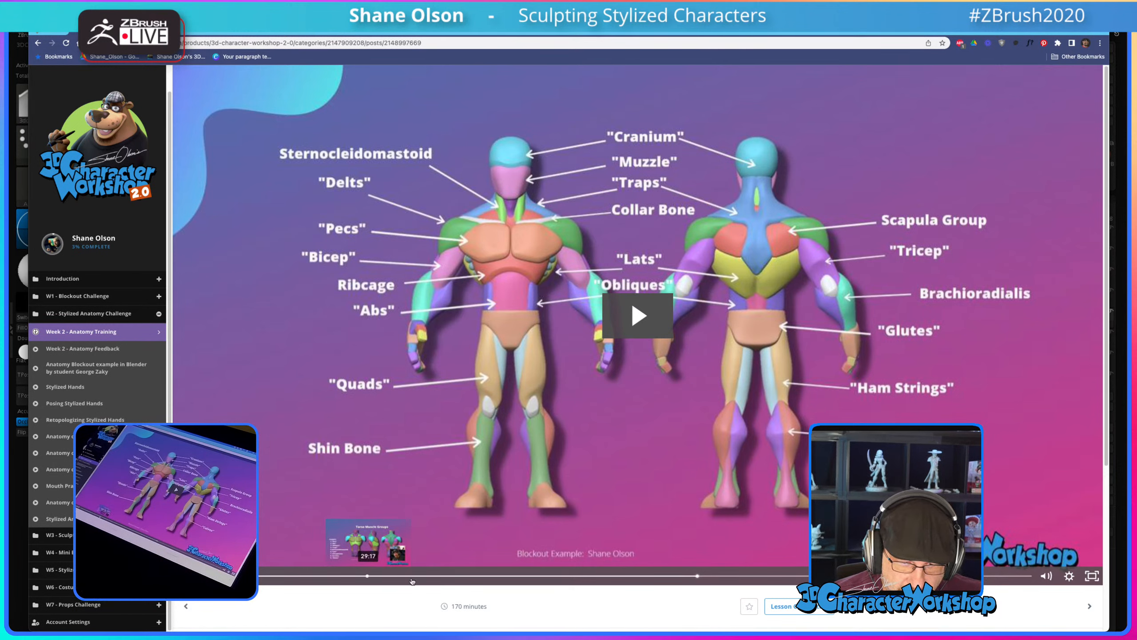
{"action": "left_click", "coordinate": [580, 577]}
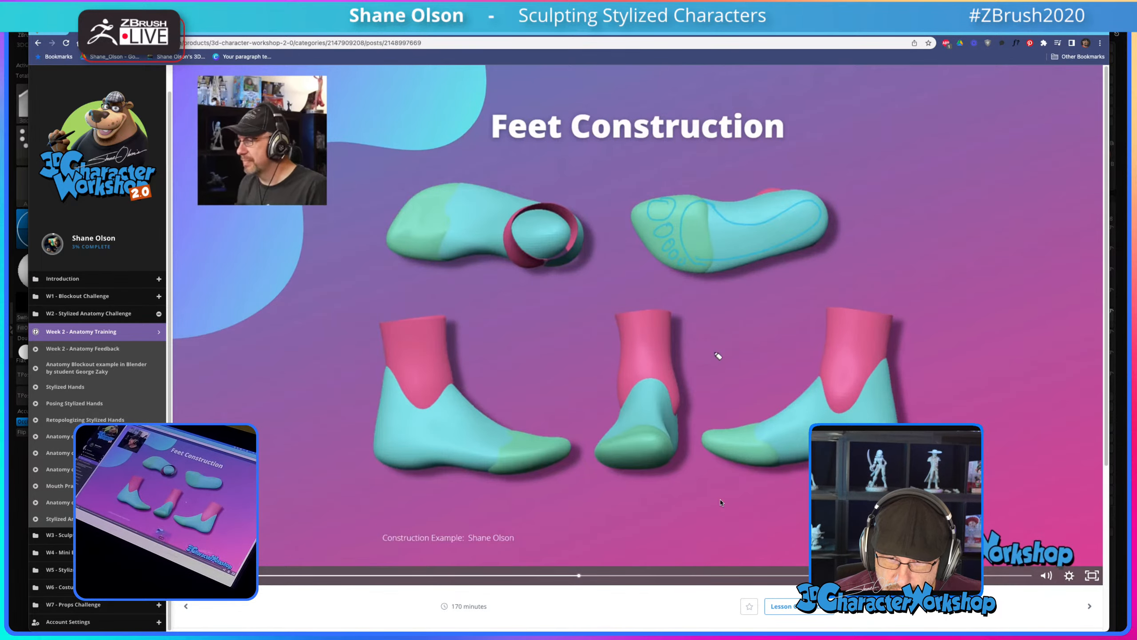
{"action": "left_click", "coordinate": [370, 475]}
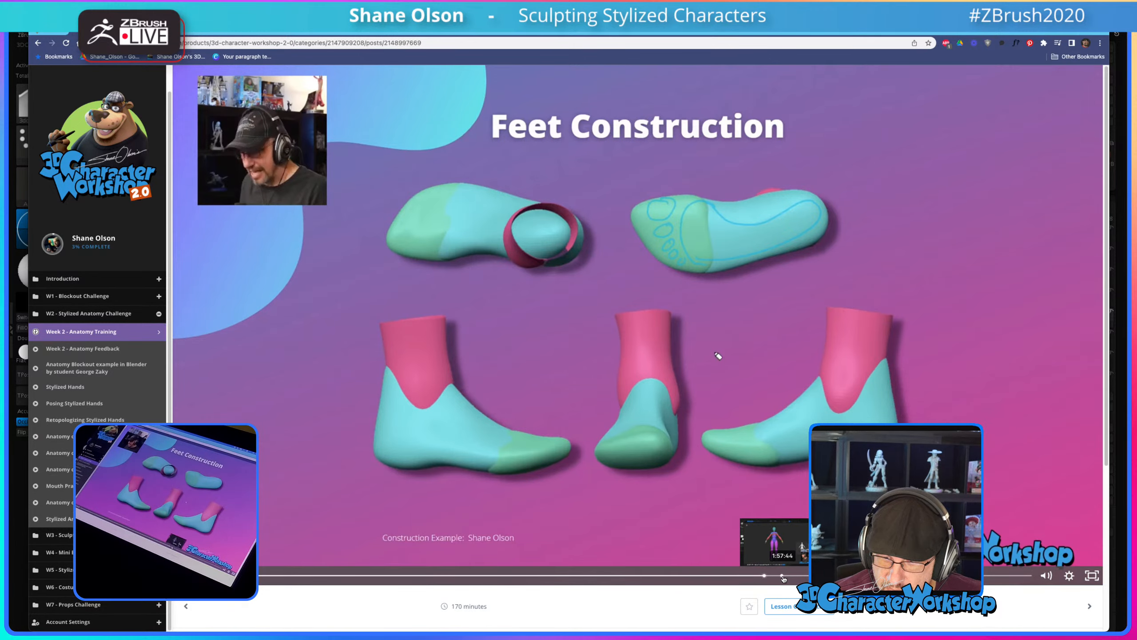
{"action": "left_click", "coordinate": [764, 576]}
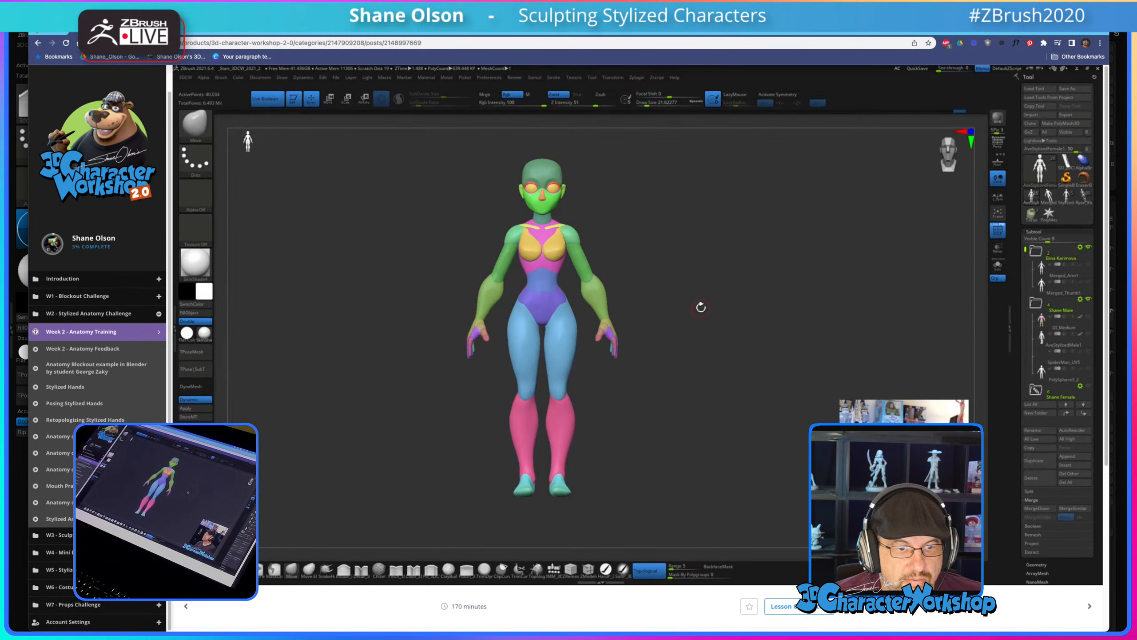
{"action": "key", "text": "super+Tab"}
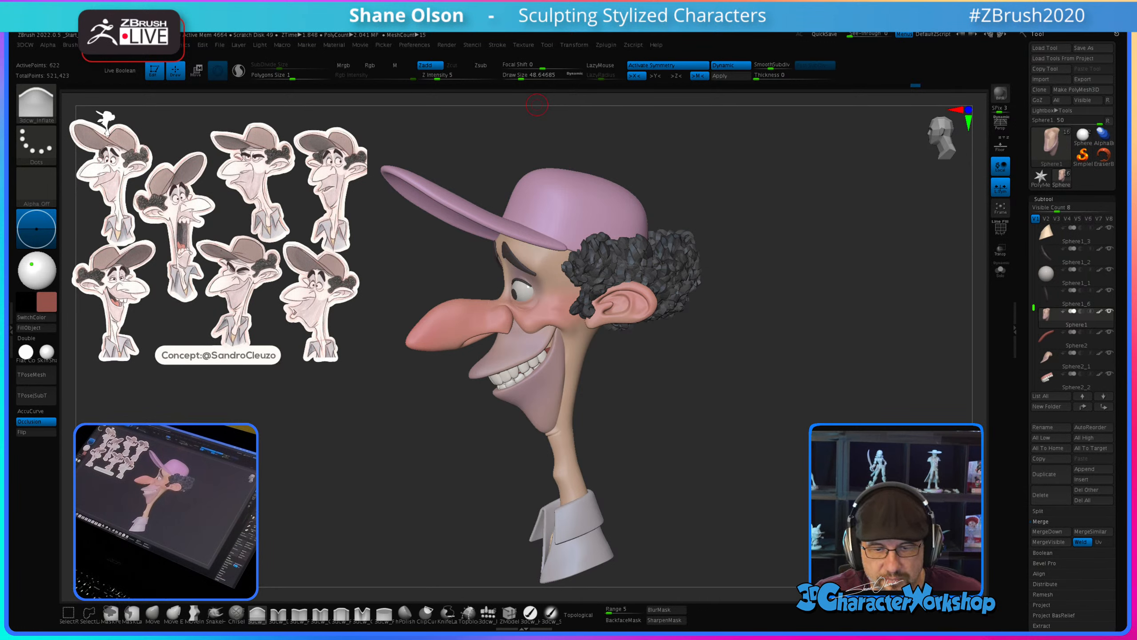
Step: Set the brush draw size to about 83 and examine the mouth corner and teeth from the side and three-quarter views
{"action": "left_click_drag", "start_coordinate": [650, 434], "coordinate": [634, 402]}
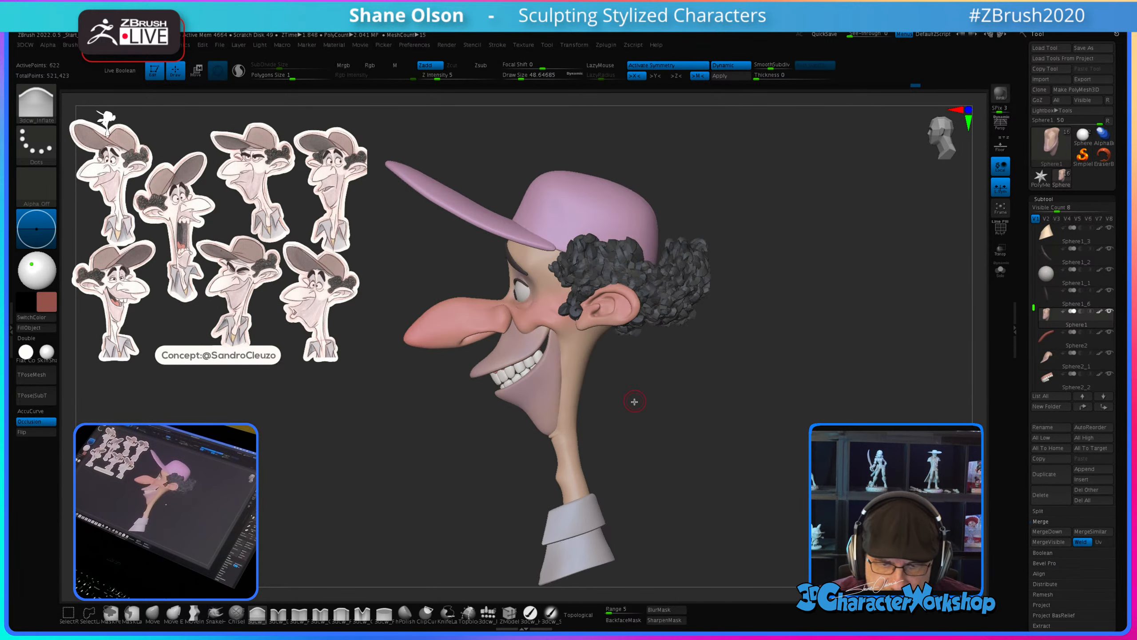
{"action": "left_click_drag", "start_coordinate": [694, 430], "coordinate": [669, 304]}
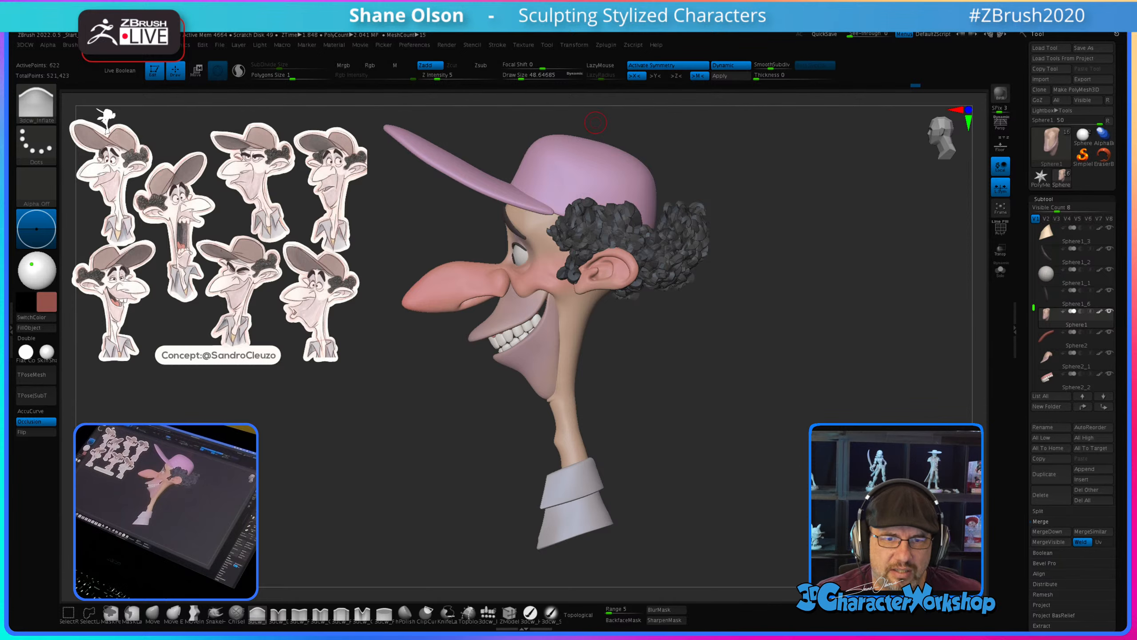
{"action": "mouse_move", "coordinate": [686, 391]}
{"action": "left_mouse_down"}
{"action": "mouse_move", "coordinate": [660, 394]}
{"action": "mouse_move", "coordinate": [670, 391]}
{"action": "left_mouse_up"}
{"action": "key", "text": "s"}
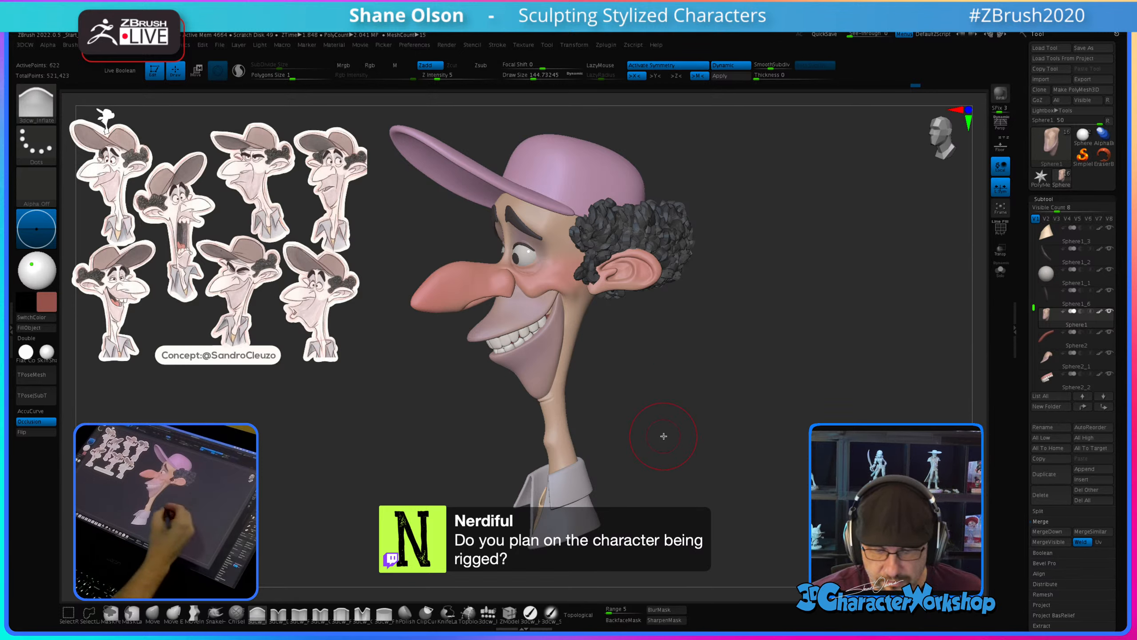
{"action": "mouse_move", "coordinate": [665, 436]}
{"action": "left_mouse_down"}
{"action": "mouse_move", "coordinate": [714, 432]}
{"action": "mouse_move", "coordinate": [671, 444]}
{"action": "mouse_move", "coordinate": [691, 412]}
{"action": "mouse_move", "coordinate": [623, 440]}
{"action": "mouse_move", "coordinate": [678, 422]}
{"action": "mouse_move", "coordinate": [668, 394]}
{"action": "mouse_move", "coordinate": [659, 422]}
{"action": "left_mouse_up"}
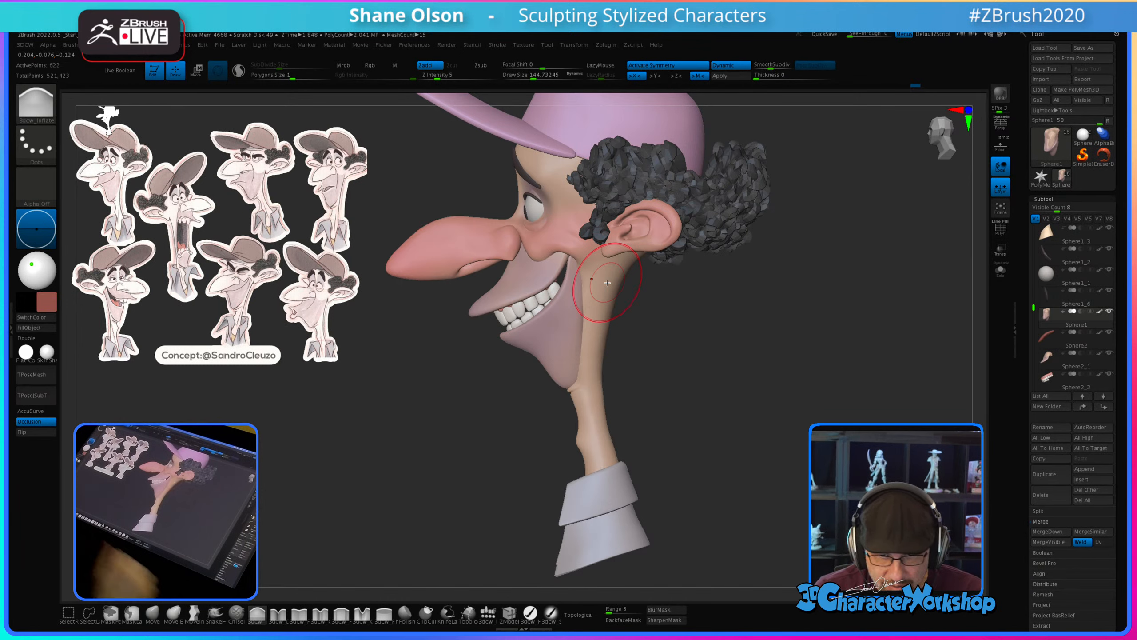
{"action": "key", "text": "s"}
{"action": "mouse_move", "coordinate": [640, 322]}
{"action": "left_mouse_down"}
{"action": "mouse_move", "coordinate": [686, 333]}
{"action": "mouse_move", "coordinate": [746, 317]}
{"action": "mouse_move", "coordinate": [736, 345]}
{"action": "mouse_move", "coordinate": [581, 261]}
{"action": "left_mouse_up"}
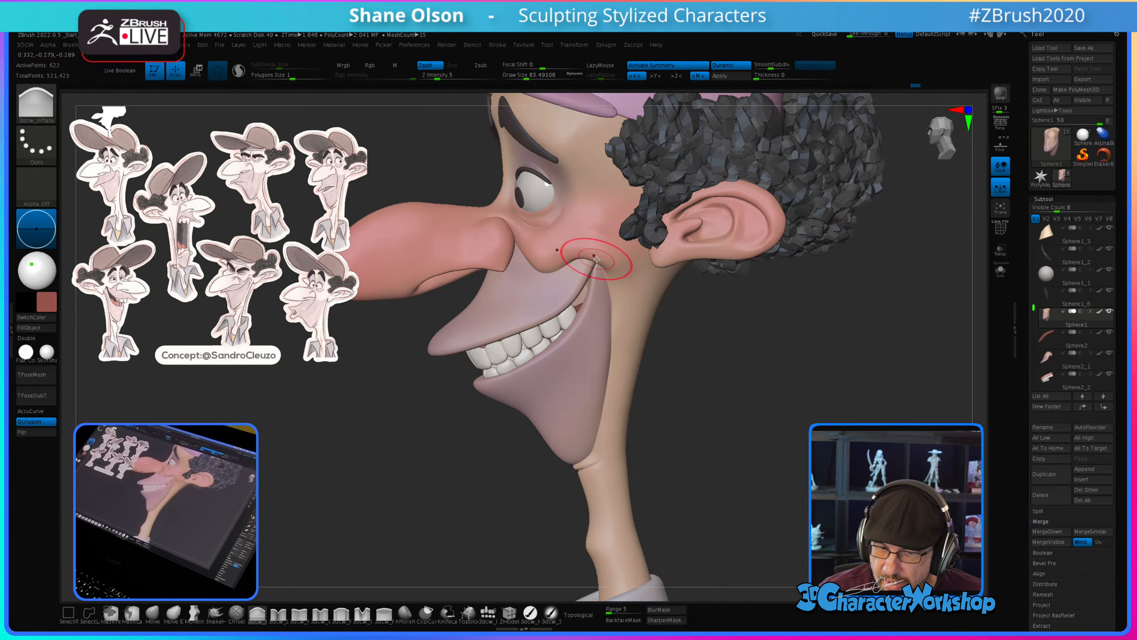
{"action": "mouse_move", "coordinate": [761, 385]}
{"action": "left_mouse_down"}
{"action": "mouse_move", "coordinate": [765, 361]}
{"action": "mouse_move", "coordinate": [788, 373]}
{"action": "left_mouse_up"}
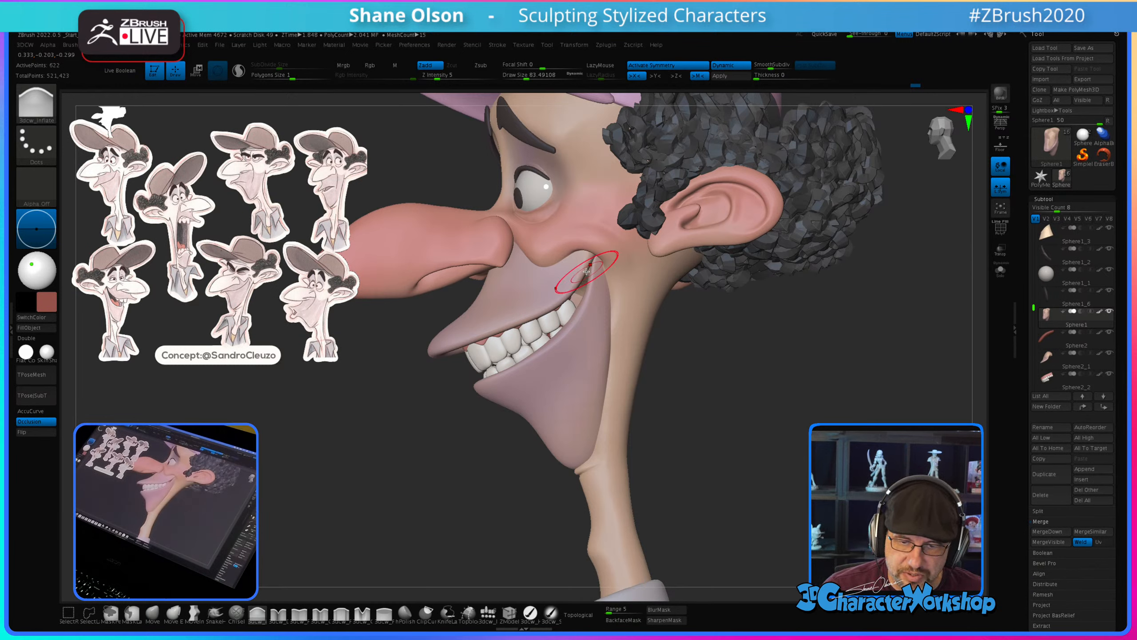
{"action": "mouse_move", "coordinate": [764, 331]}
{"action": "left_mouse_down"}
{"action": "mouse_move", "coordinate": [764, 342]}
{"action": "mouse_move", "coordinate": [726, 356]}
{"action": "mouse_move", "coordinate": [795, 356]}
{"action": "mouse_move", "coordinate": [749, 350]}
{"action": "mouse_move", "coordinate": [766, 358]}
{"action": "mouse_move", "coordinate": [774, 334]}
{"action": "mouse_move", "coordinate": [613, 280]}
{"action": "mouse_move", "coordinate": [702, 304]}
{"action": "left_mouse_up"}
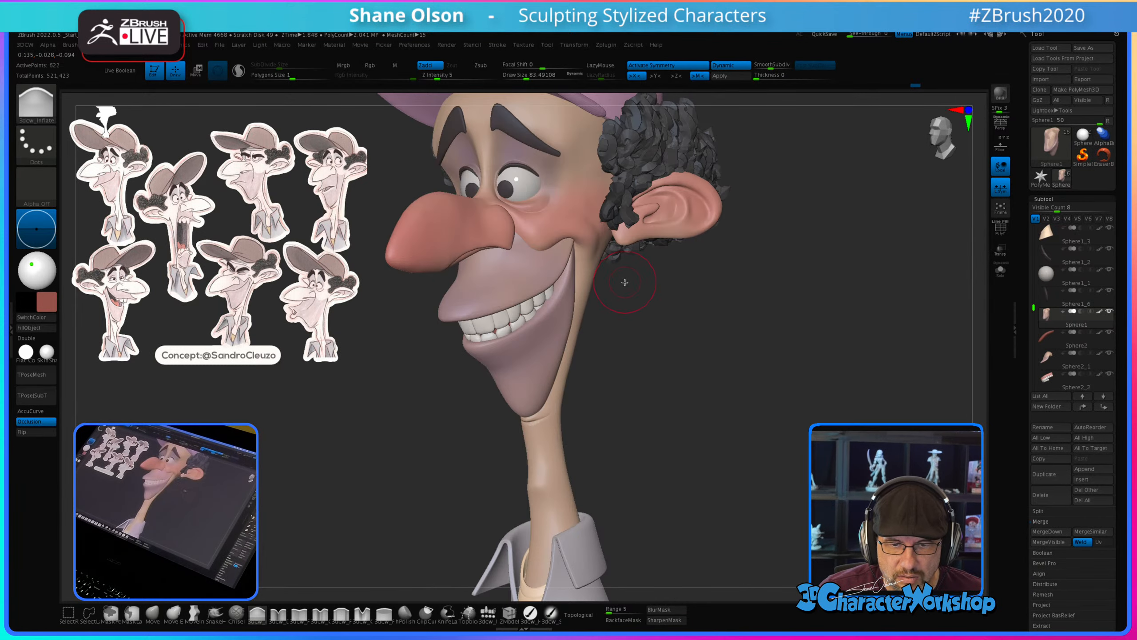
{"action": "left_click_drag", "start_coordinate": [624, 282], "coordinate": [582, 249]}
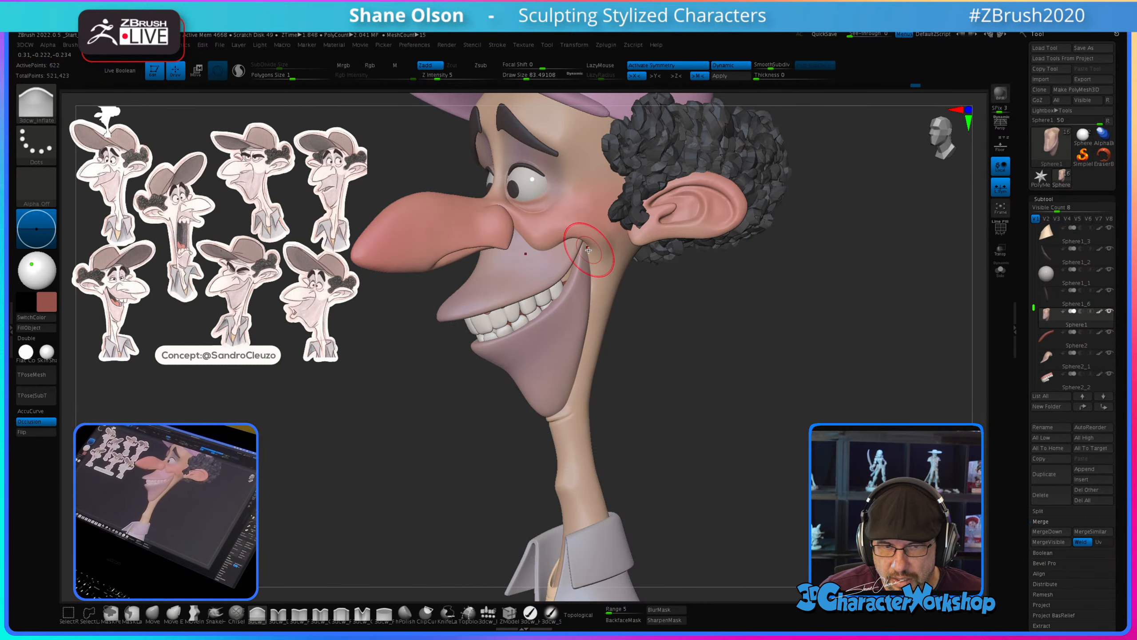
{"action": "left_click_drag", "start_coordinate": [740, 387], "coordinate": [740, 393]}
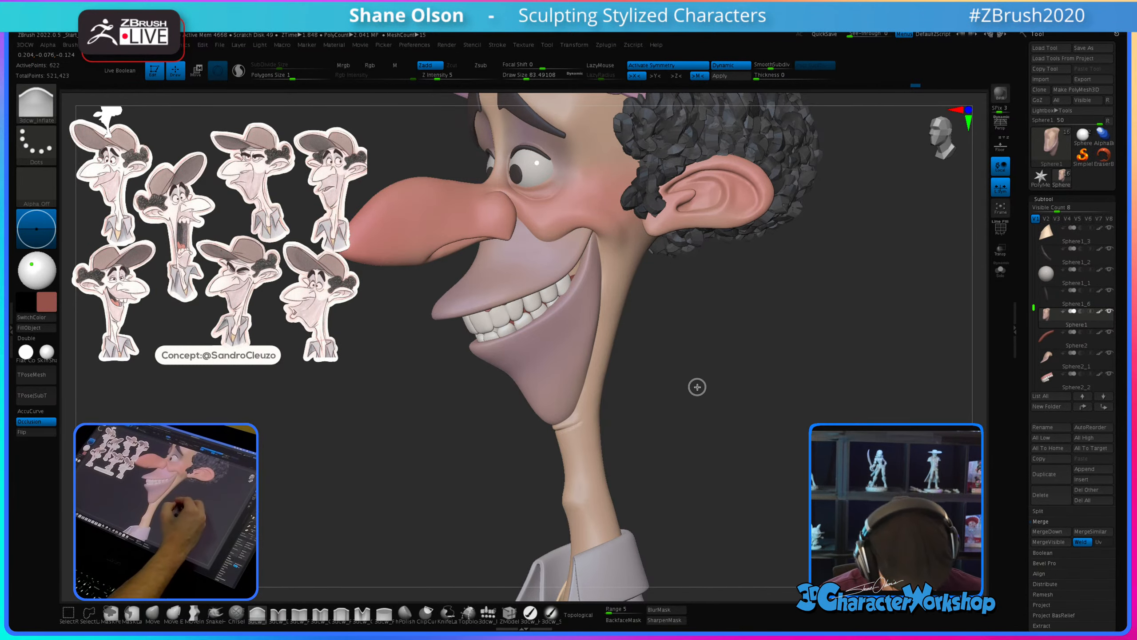
{"action": "left_click_drag", "start_coordinate": [697, 386], "coordinate": [701, 427]}
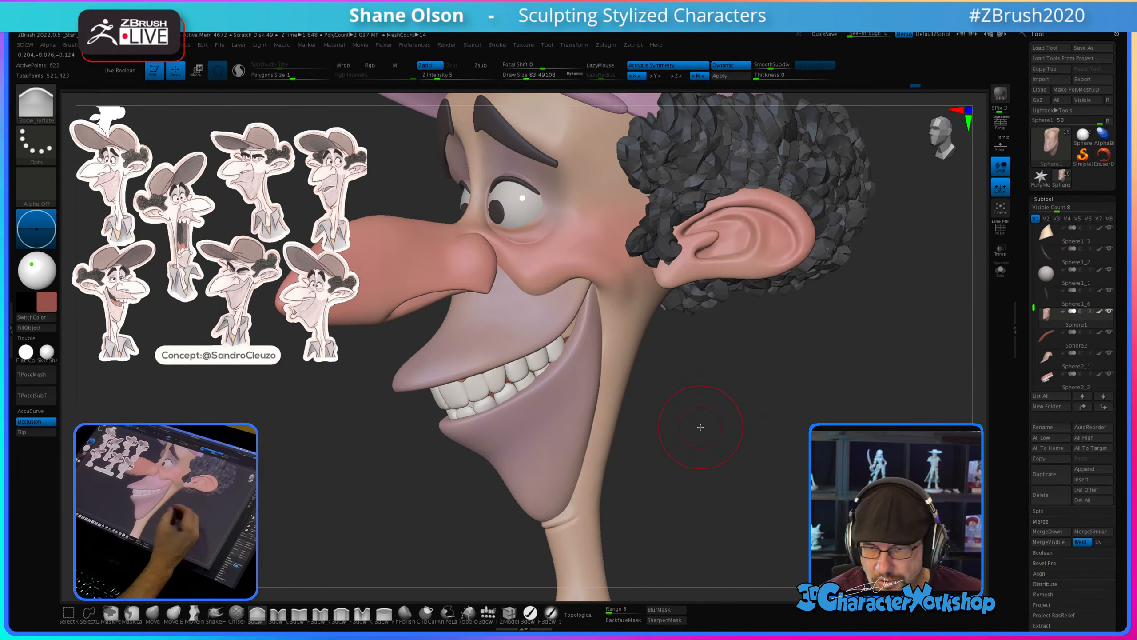
Step: Save the tool as Sandro_GoofyGuy_06.ztl, replacing the existing file
{"action": "left_click", "coordinate": [1092, 47]}
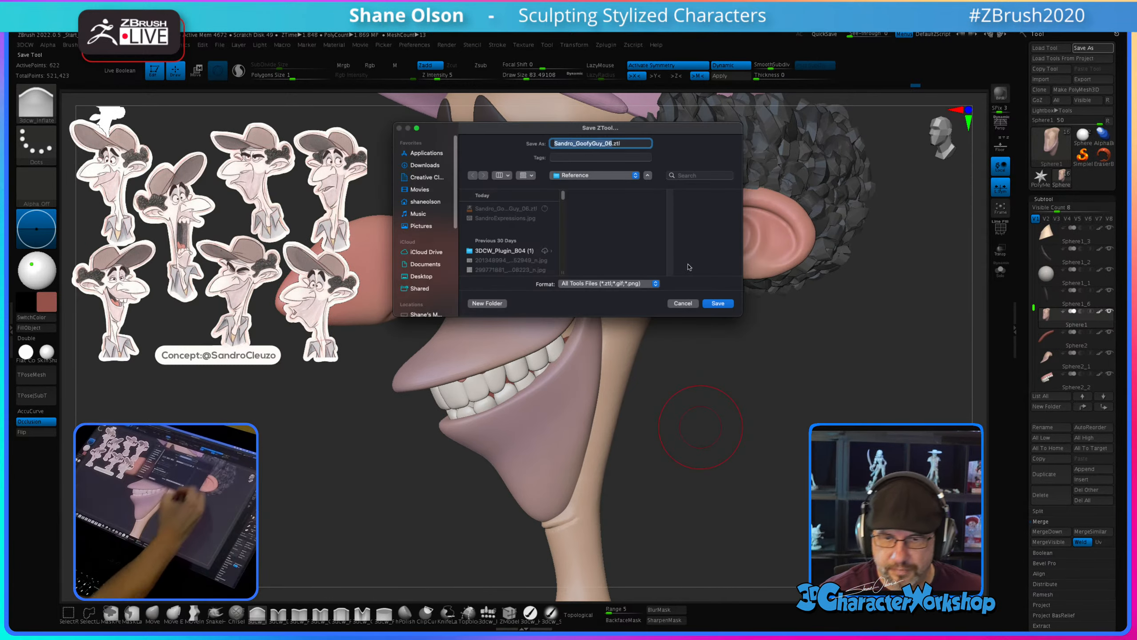
{"action": "left_click", "coordinate": [717, 304]}
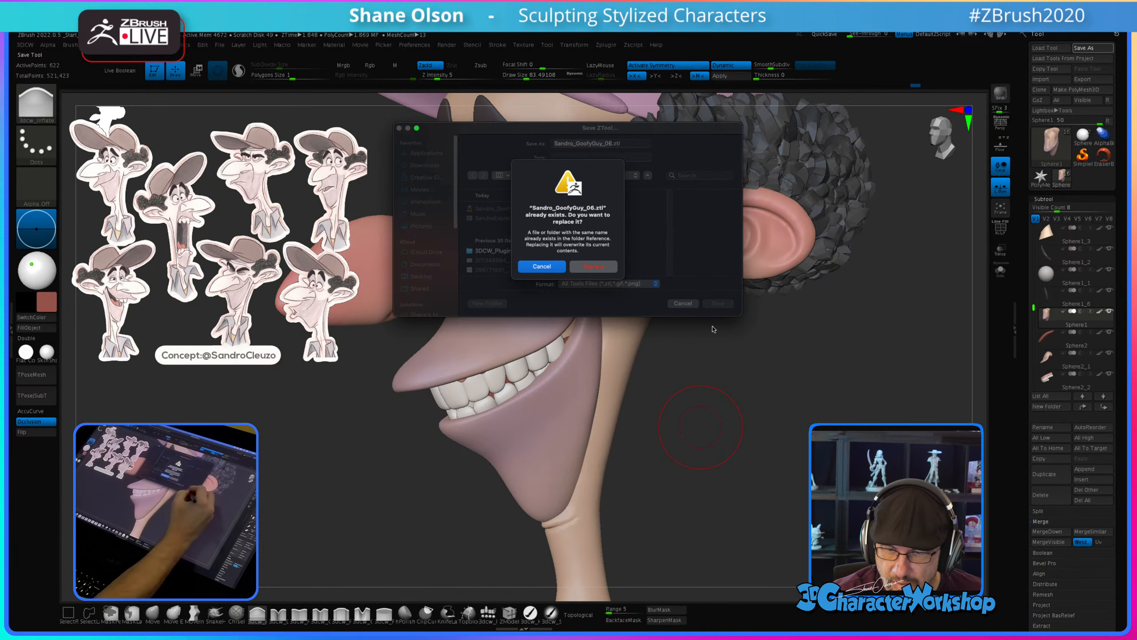
{"action": "left_click", "coordinate": [594, 266]}
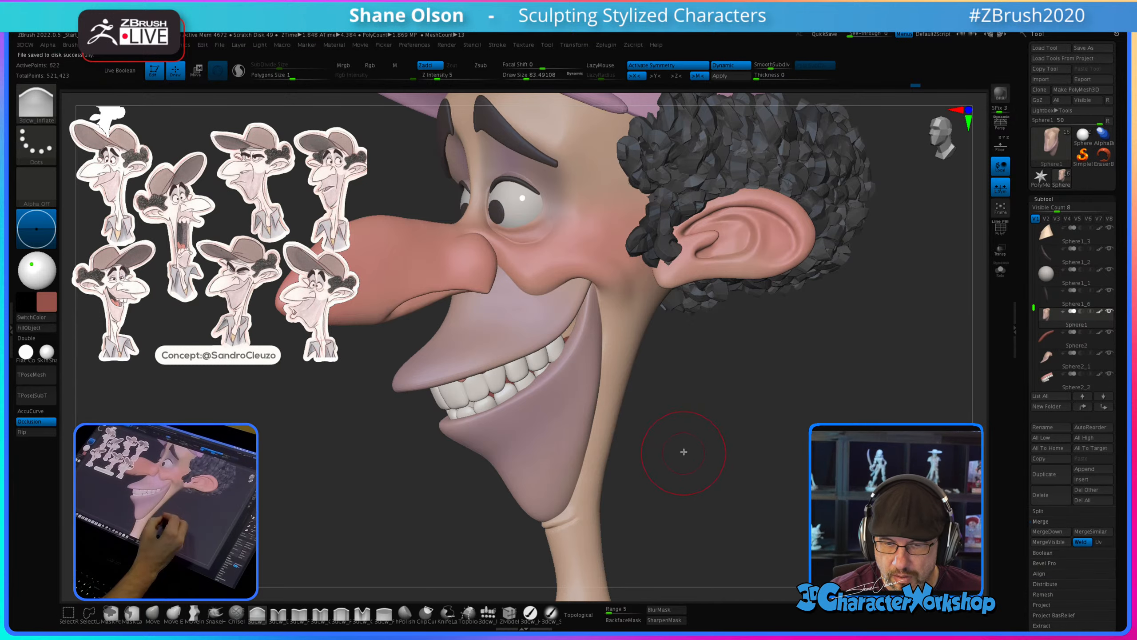
Step: Choose the Move brush at a draw size of about 124, activate the head mesh and shift the cheek at the mouth corner
{"action": "mouse_move", "coordinate": [677, 396]}
{"action": "left_mouse_down"}
{"action": "mouse_move", "coordinate": [666, 396]}
{"action": "mouse_move", "coordinate": [681, 413]}
{"action": "mouse_move", "coordinate": [687, 403]}
{"action": "left_mouse_up"}
{"action": "key", "text": "s"}
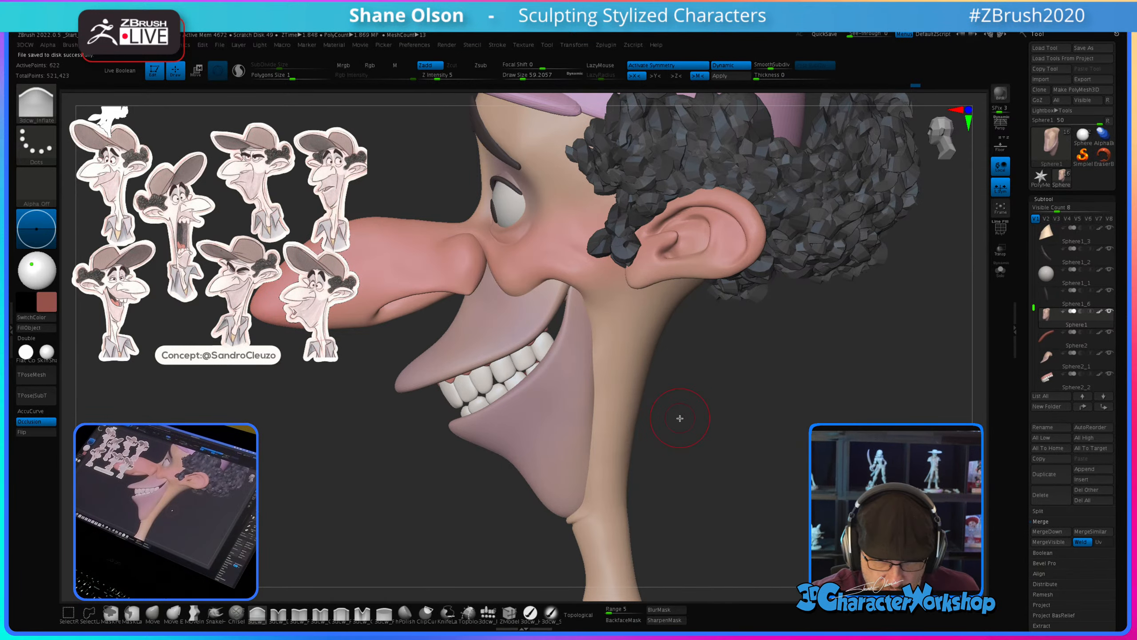
{"action": "left_click", "coordinate": [152, 612]}
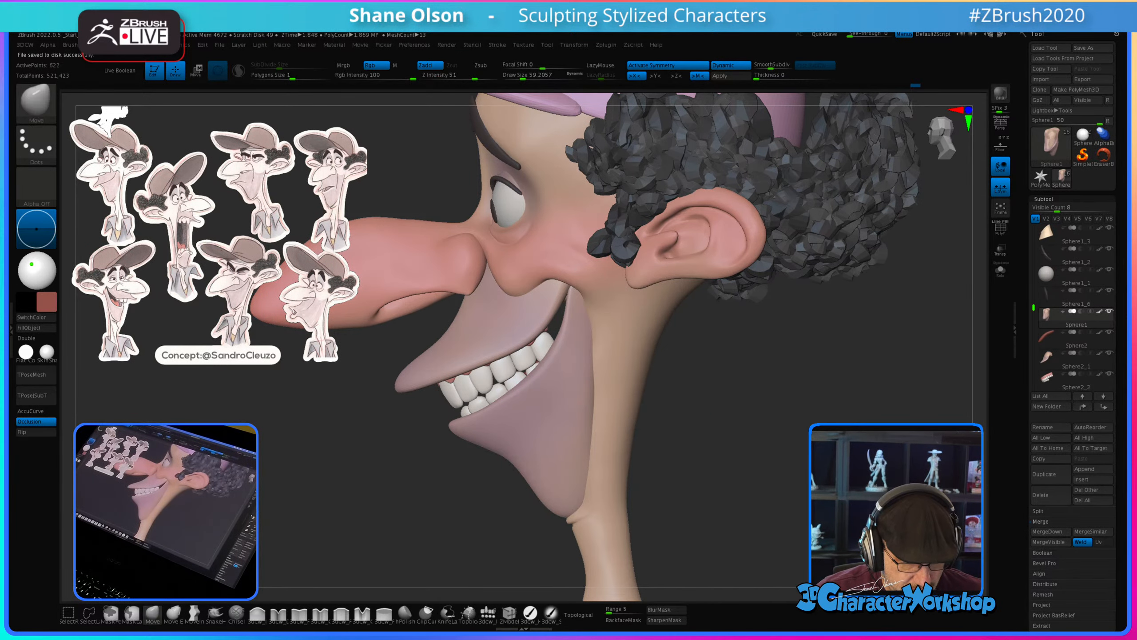
{"action": "left_click_drag", "start_coordinate": [370, 457], "coordinate": [571, 342]}
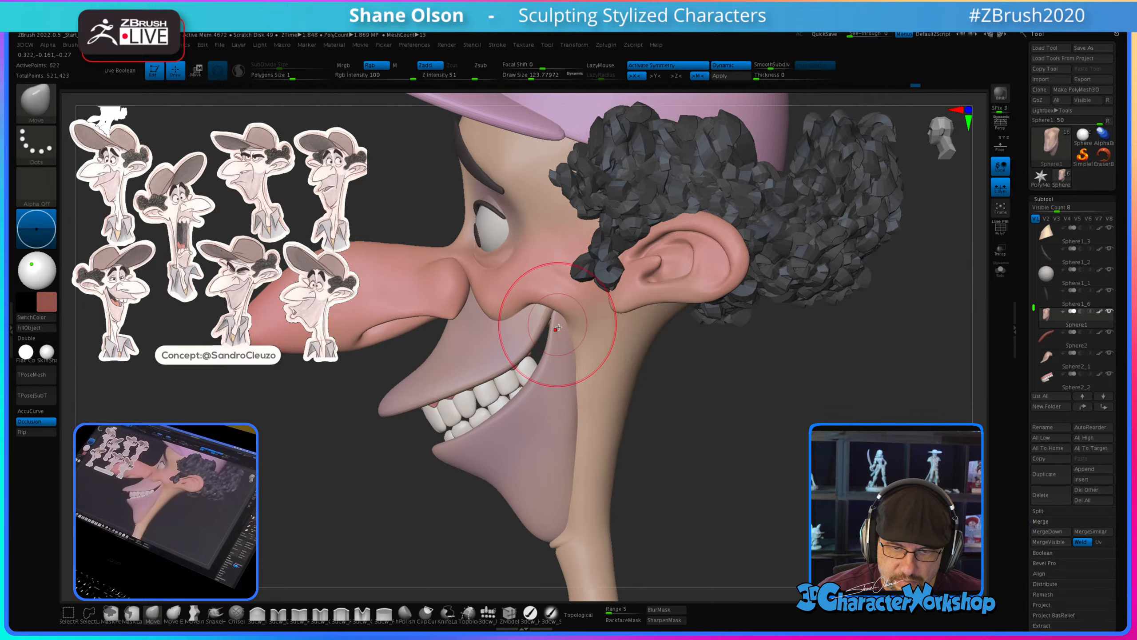
{"action": "left_click", "coordinate": [547, 316], "text": "alt"}
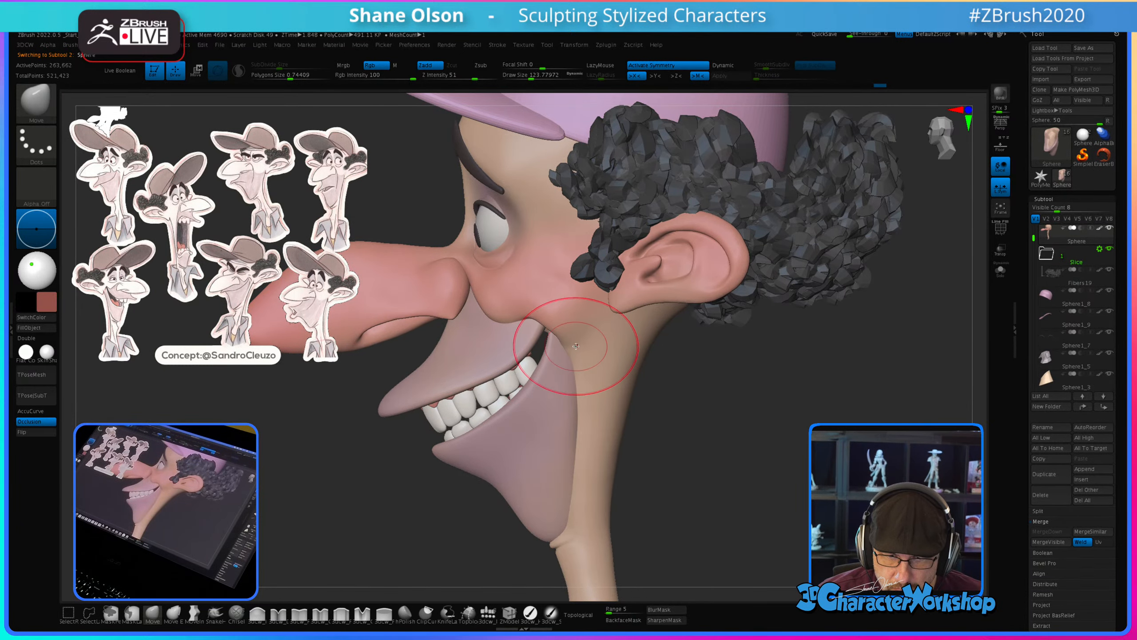
{"action": "left_click_drag", "start_coordinate": [701, 401], "coordinate": [549, 315]}
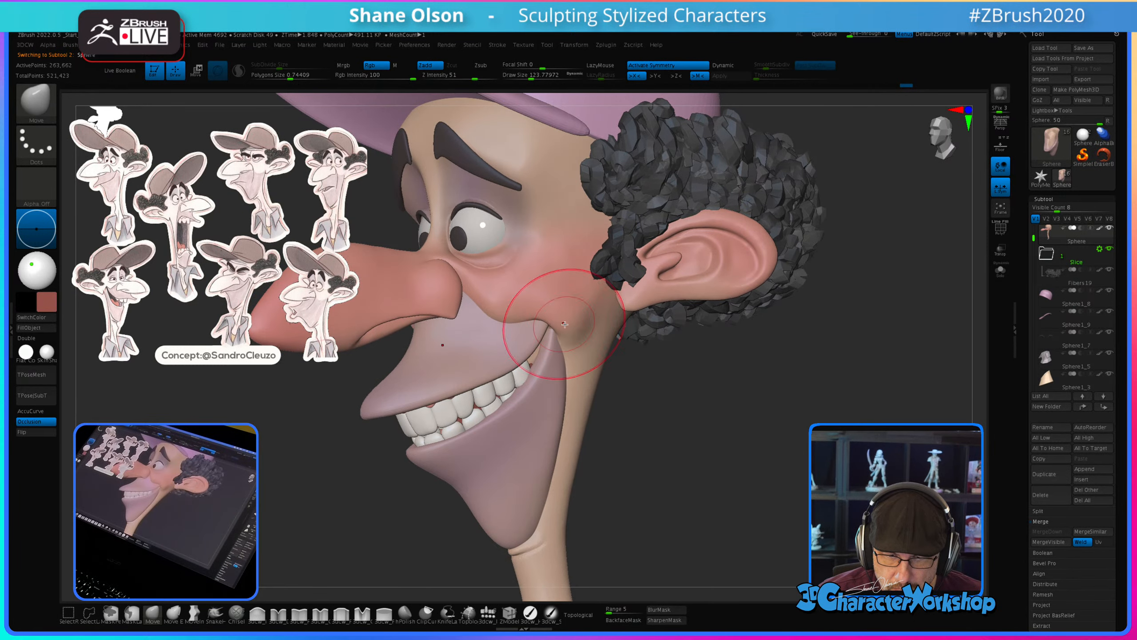
{"action": "mouse_move", "coordinate": [739, 427]}
{"action": "left_mouse_down"}
{"action": "mouse_move", "coordinate": [752, 386]}
{"action": "mouse_move", "coordinate": [759, 407]}
{"action": "left_mouse_up"}
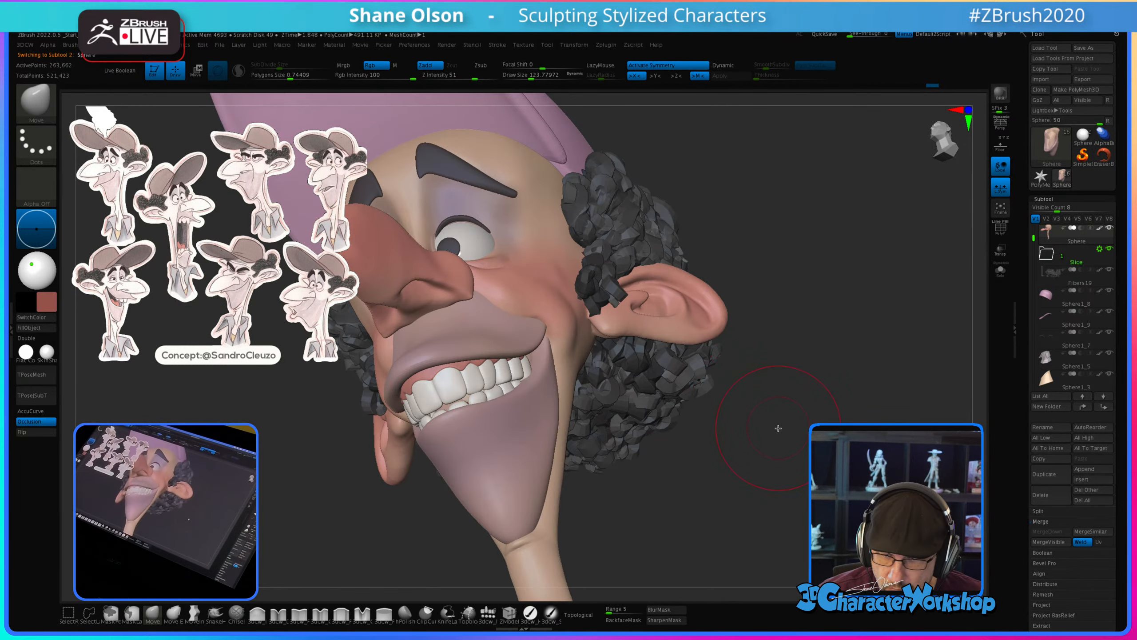
Step: Set the Smooth brush's intensity to 48 and smooth the cheek beside the mouth corner at a draw size of about 120
{"action": "key", "text": "s"}
{"action": "left_click_drag", "start_coordinate": [555, 323], "coordinate": [556, 279]}
{"action": "key", "text": "shift"}
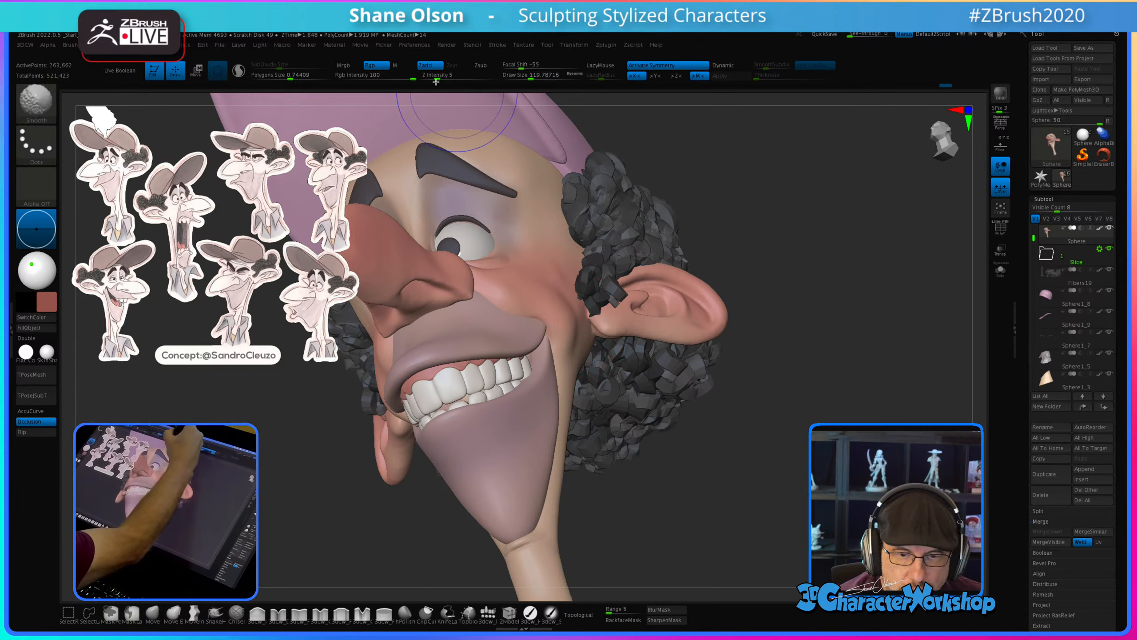
{"action": "left_click", "coordinate": [472, 80], "text": "shift"}
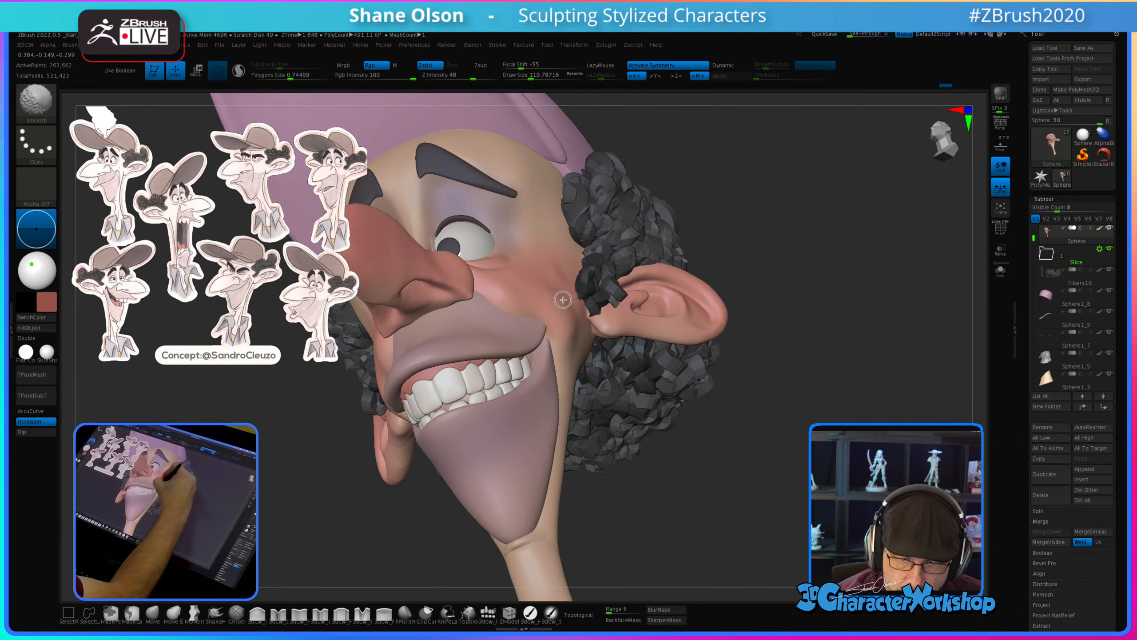
{"action": "left_click_drag", "start_coordinate": [570, 345], "coordinate": [574, 333], "text": "shift"}
Step: Reshape the cheek fold around the mouth corner with the Move brush at draw sizes from about 94 to 132
{"action": "right_click_drag", "start_coordinate": [587, 318], "coordinate": [547, 368]}
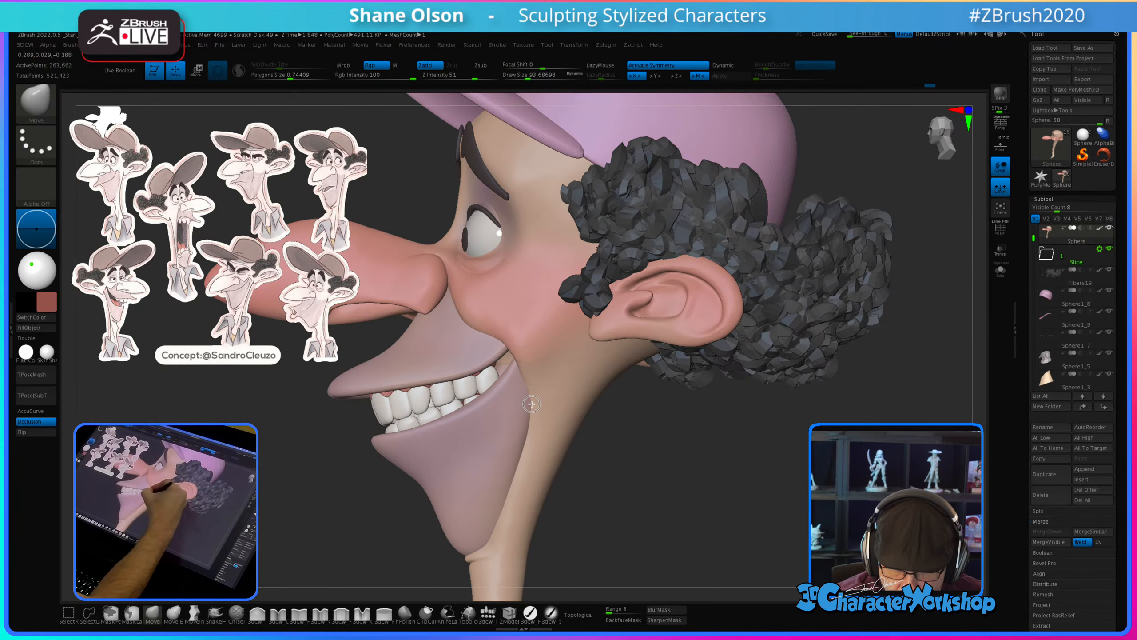
{"action": "right_click_drag", "start_coordinate": [536, 386], "coordinate": [533, 398]}
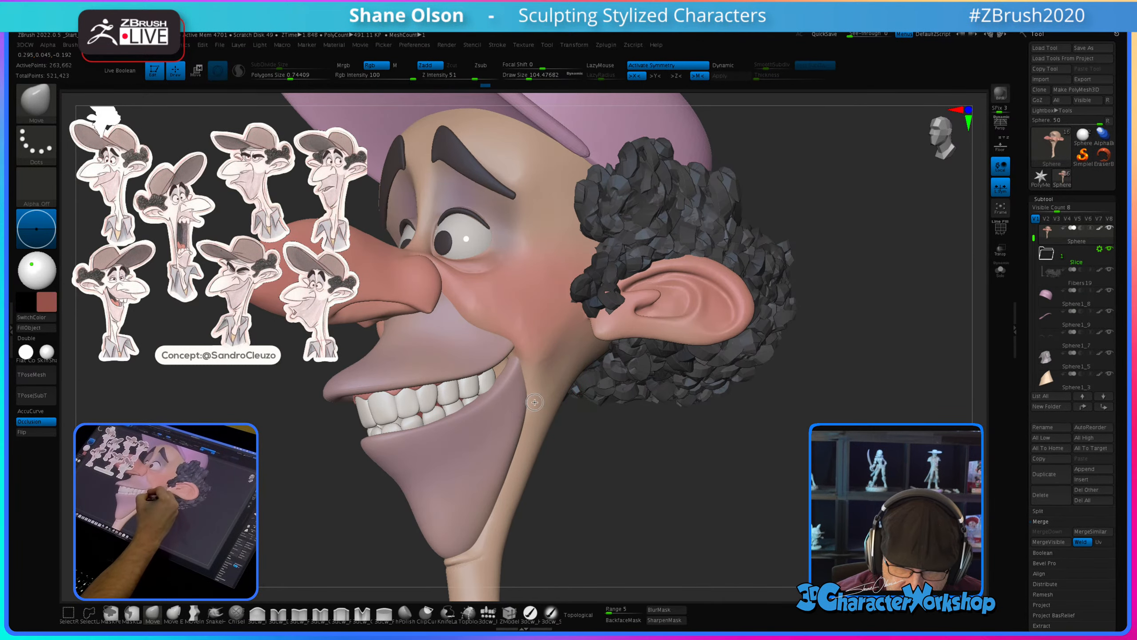
{"action": "right_click_drag", "start_coordinate": [521, 341], "coordinate": [485, 321]}
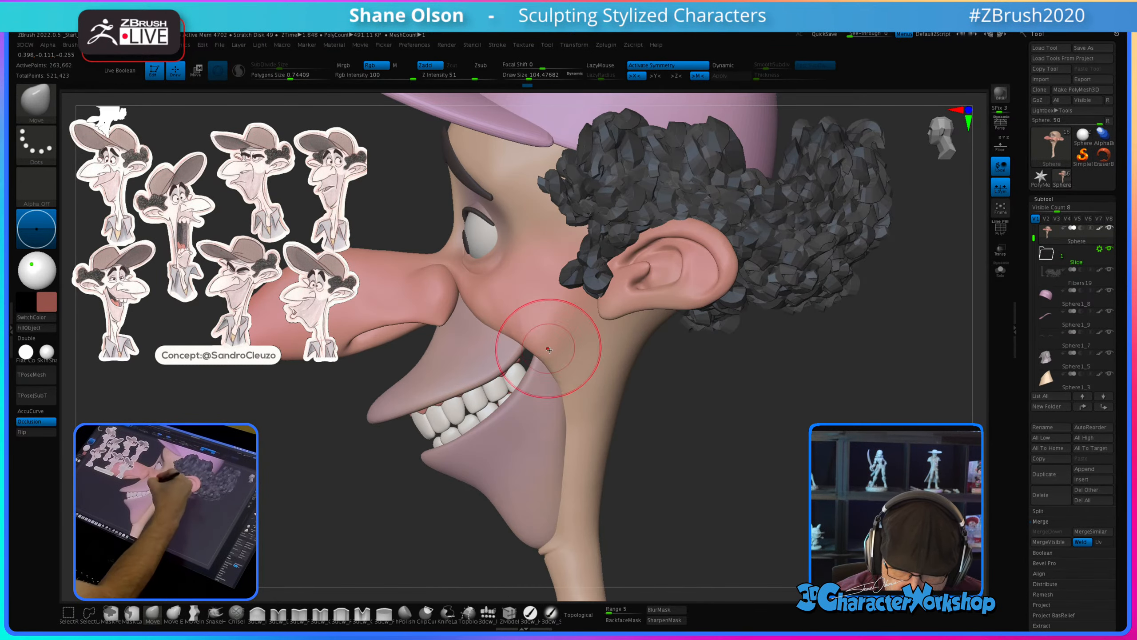
{"action": "mouse_move", "coordinate": [579, 404]}
{"action": "right_mouse_down"}
{"action": "mouse_move", "coordinate": [600, 432]}
{"action": "mouse_move", "coordinate": [611, 429]}
{"action": "mouse_move", "coordinate": [579, 426]}
{"action": "right_mouse_up"}
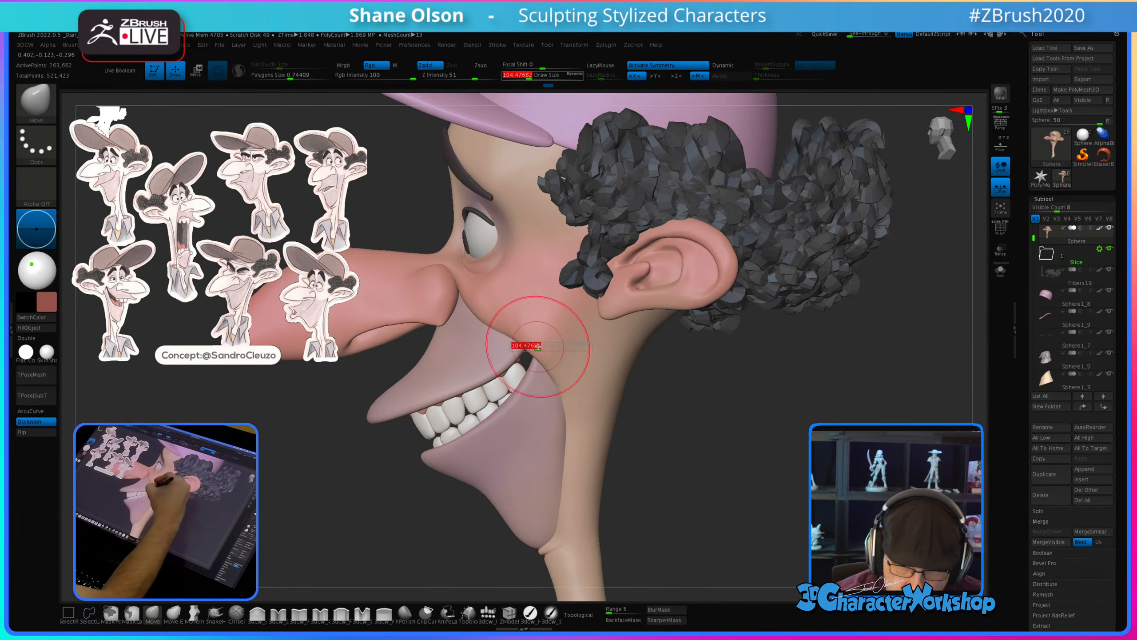
{"action": "right_click_drag", "start_coordinate": [573, 407], "coordinate": [565, 367]}
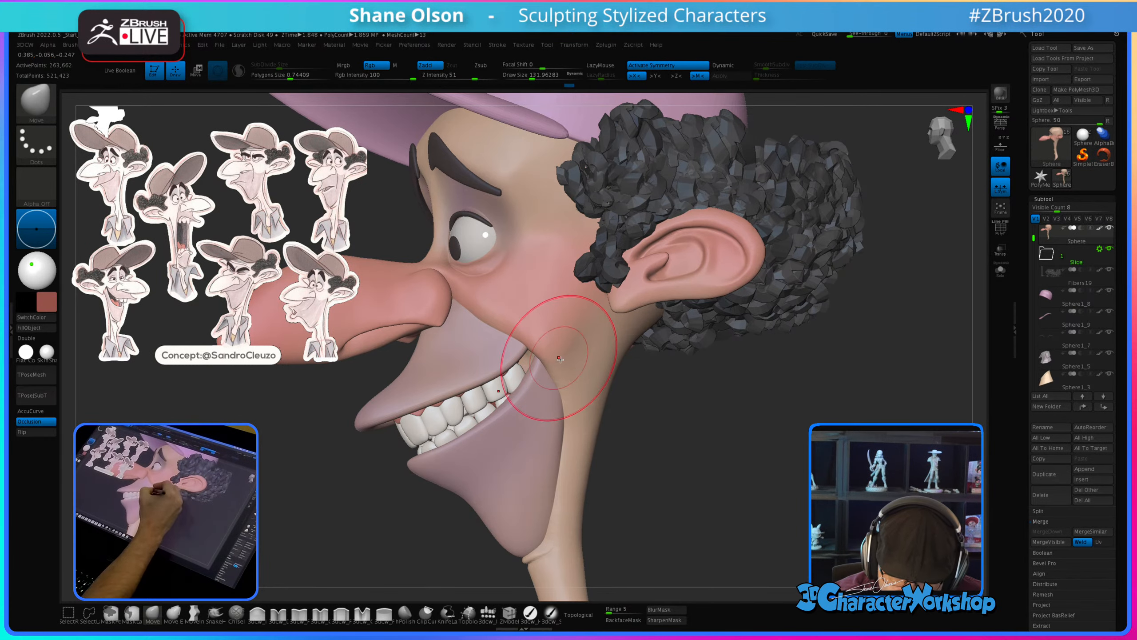
Step: Adjust the fold between nose and upper lip with the Move brush reduced to a draw size of about 54
{"action": "mouse_move", "coordinate": [714, 418]}
{"action": "left_mouse_down"}
{"action": "mouse_move", "coordinate": [655, 420]}
{"action": "mouse_move", "coordinate": [673, 414]}
{"action": "left_mouse_up"}
{"action": "key", "text": "s"}
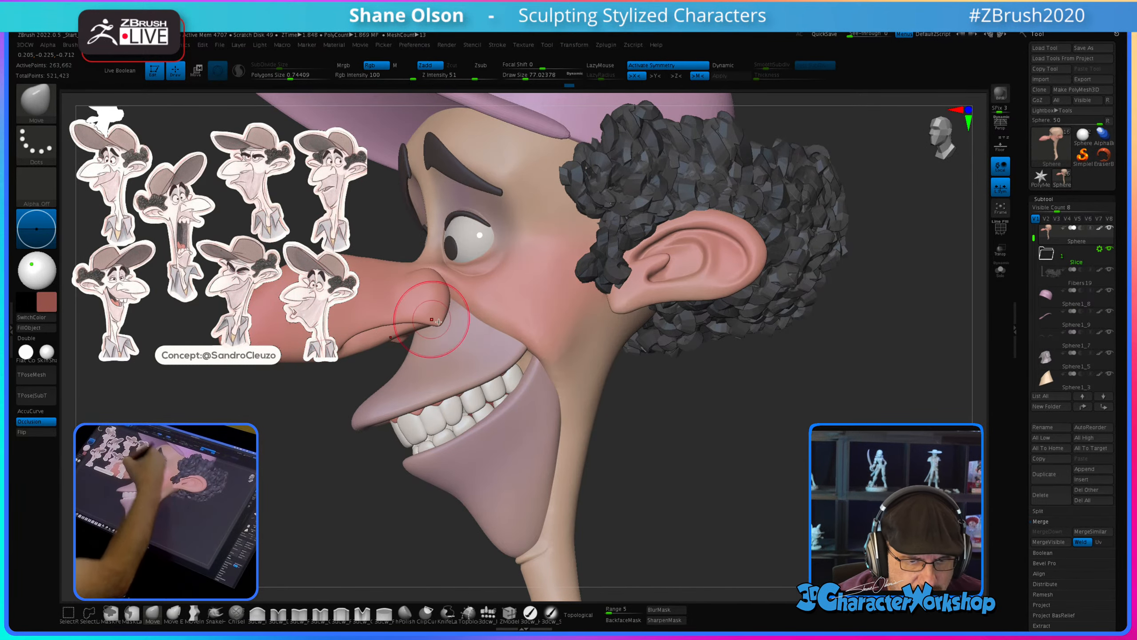
{"action": "key", "text": "s"}
{"action": "left_click_drag", "start_coordinate": [489, 337], "coordinate": [482, 338]}
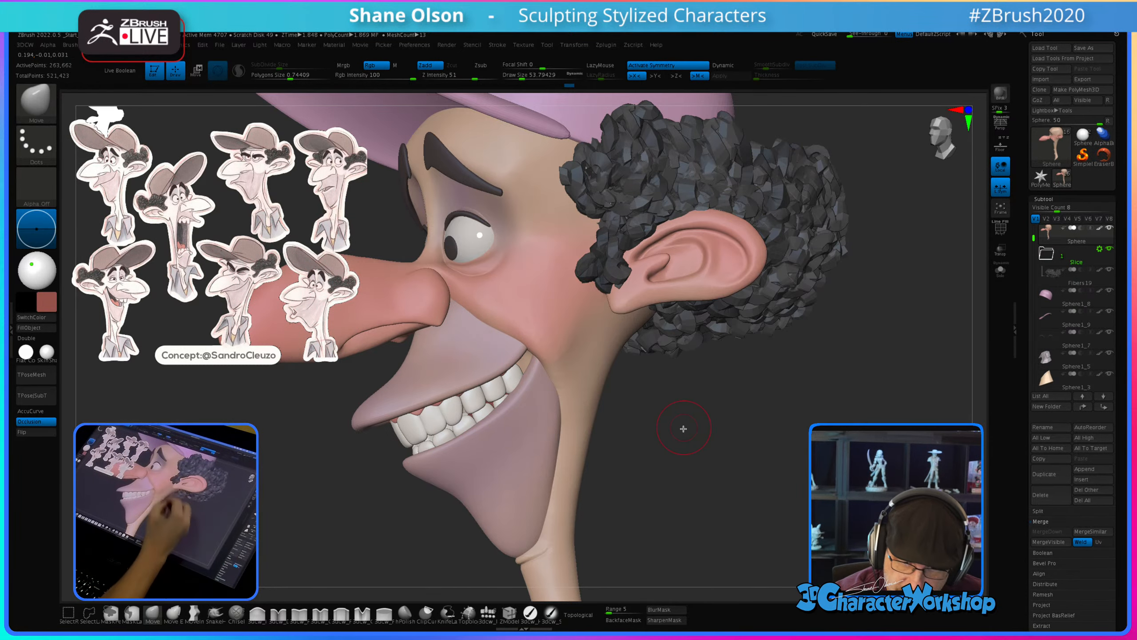
Step: Make the upper lip the active subtool and choose the custom insert-mesh brush with its quad spheres
{"action": "left_click_drag", "start_coordinate": [684, 429], "coordinate": [636, 386]}
{"action": "left_click", "coordinate": [524, 350], "text": "alt"}
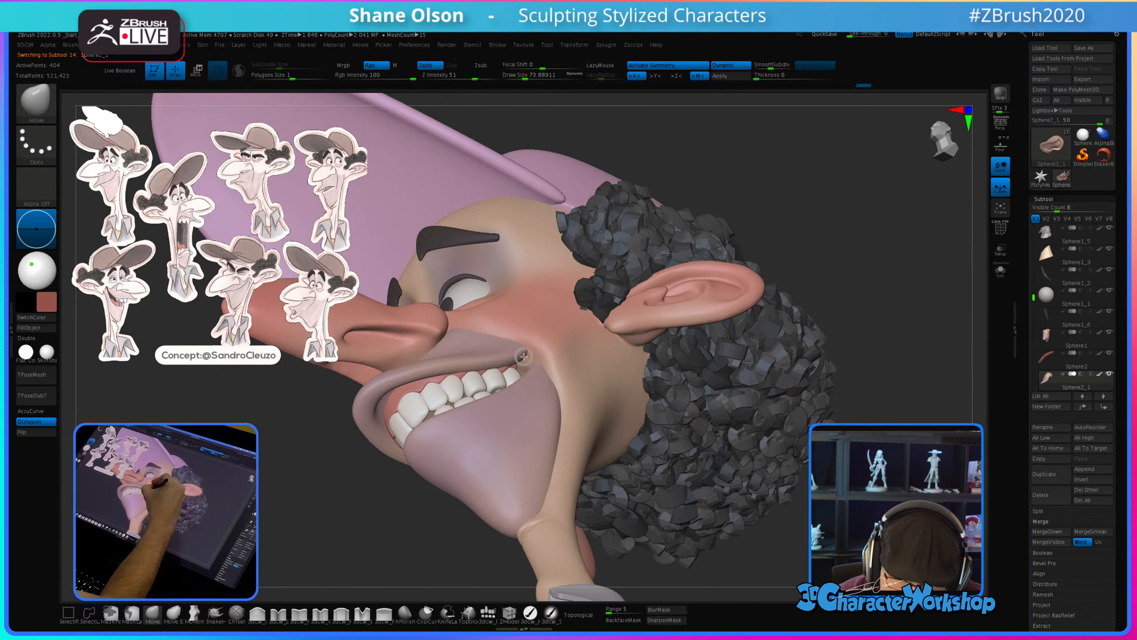
{"action": "right_click_drag", "start_coordinate": [566, 363], "coordinate": [530, 388]}
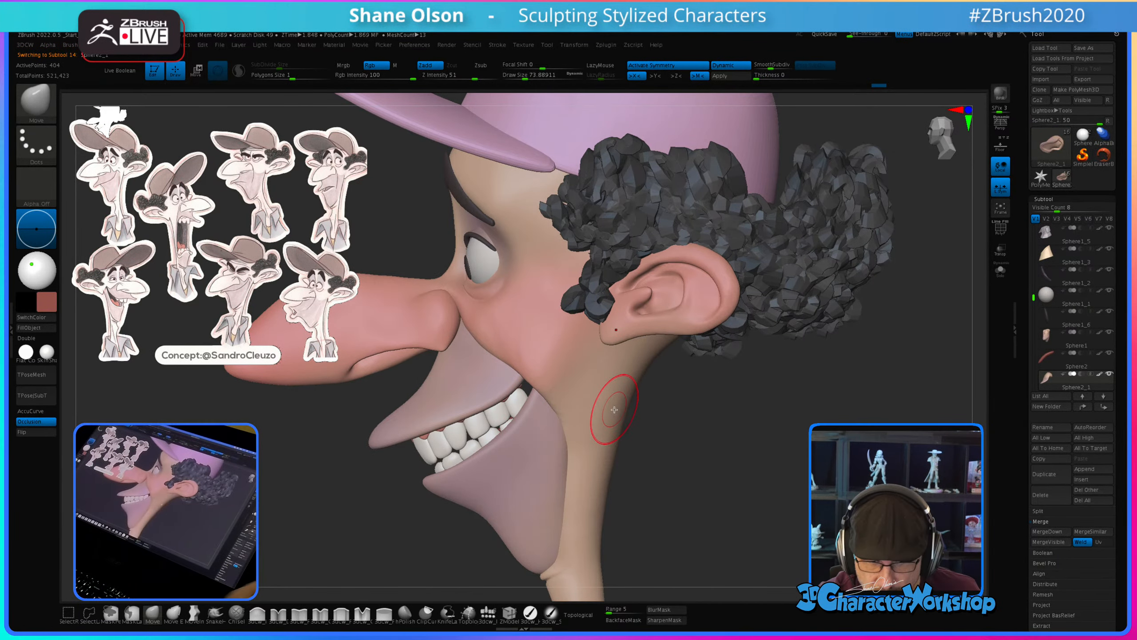
{"action": "mouse_move", "coordinate": [269, 477]}
{"action": "right_mouse_down"}
{"action": "mouse_move", "coordinate": [292, 445]}
{"action": "mouse_move", "coordinate": [279, 472]}
{"action": "right_mouse_up"}
{"action": "left_click", "coordinate": [489, 614]}
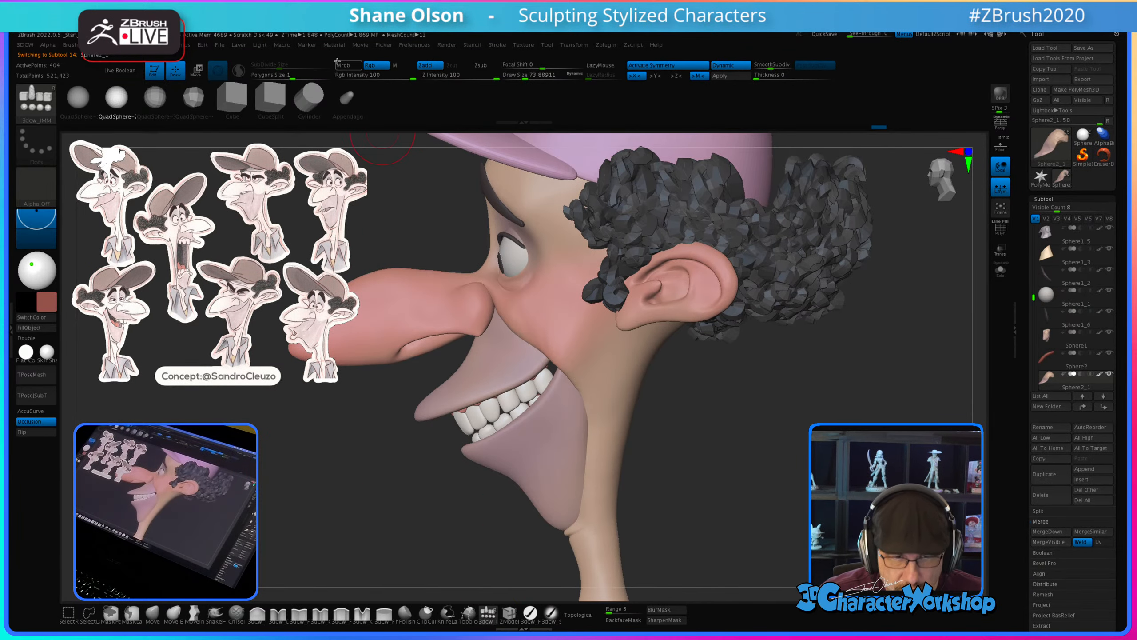
{"action": "right_click", "coordinate": [525, 369]}
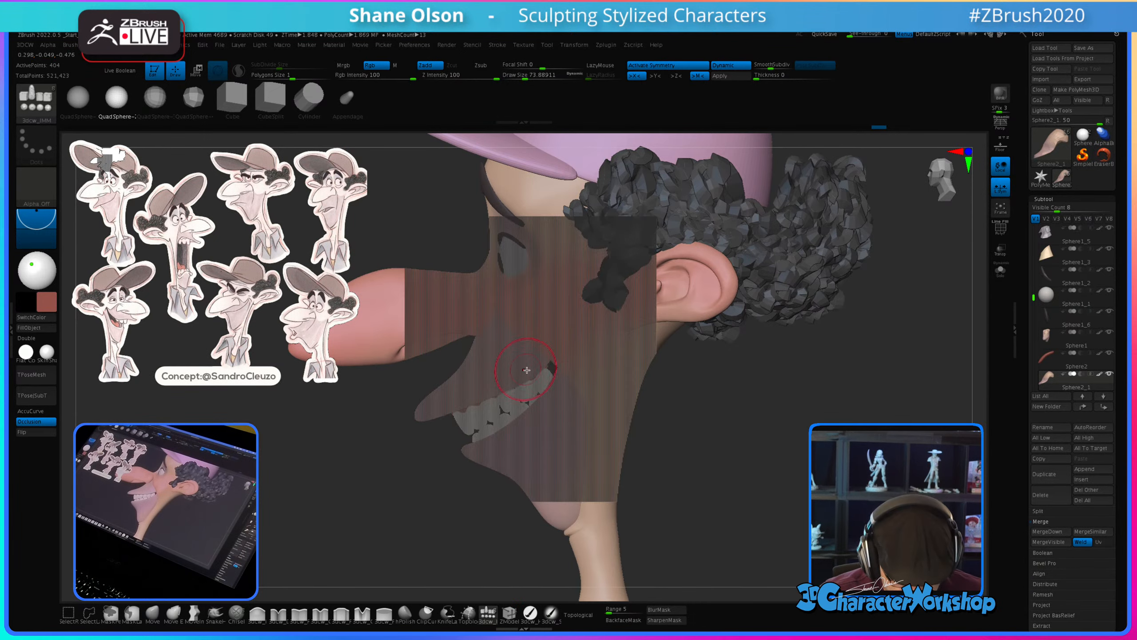
{"action": "left_click_drag", "start_coordinate": [829, 442], "coordinate": [772, 457]}
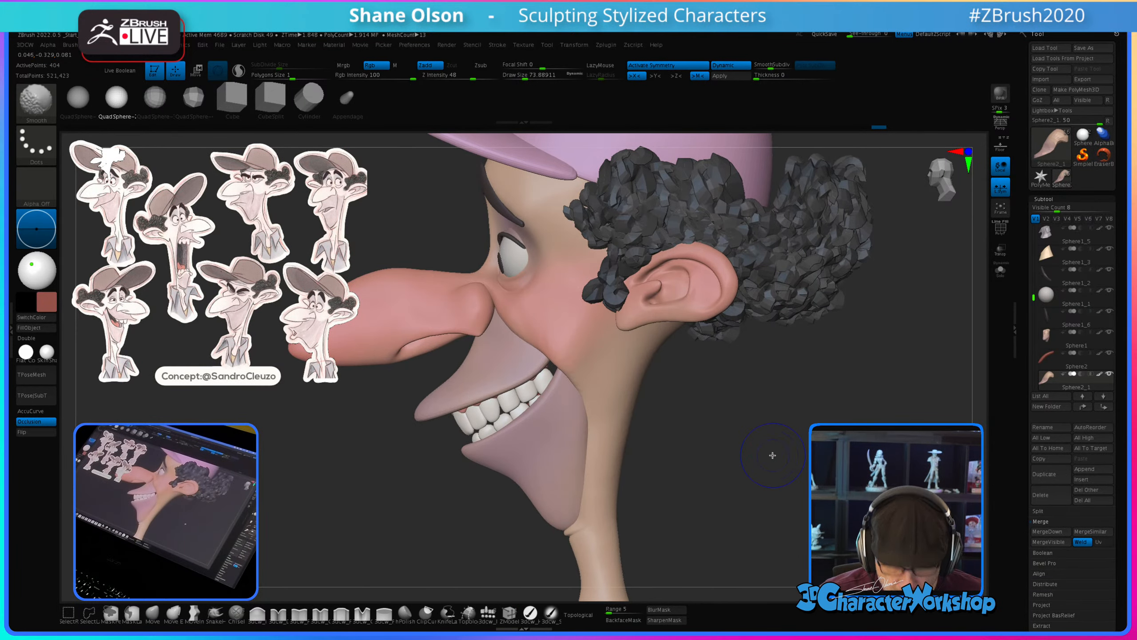
{"action": "key", "text": "shift+f"}
{"action": "key", "text": "shift+f"}
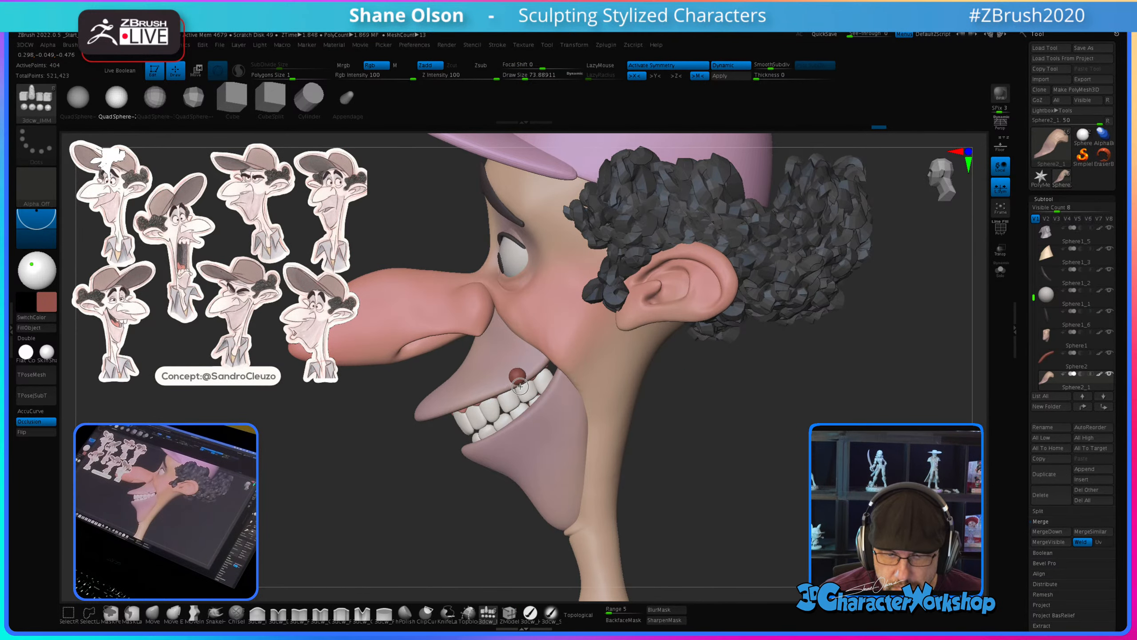
{"action": "left_click_drag", "start_coordinate": [523, 393], "coordinate": [524, 394]}
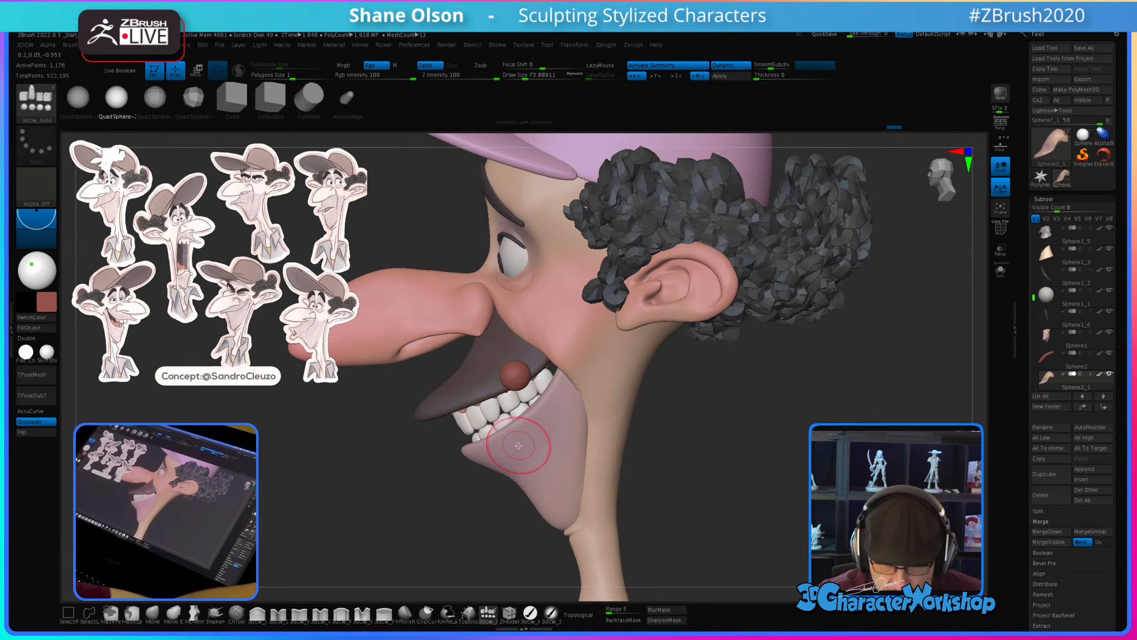
{"action": "key", "text": "ctrl+z"}
Step: Sample the lip's pink colour and insert a lower-resolution quad sphere at the mouth corner
{"action": "key", "text": "c"}
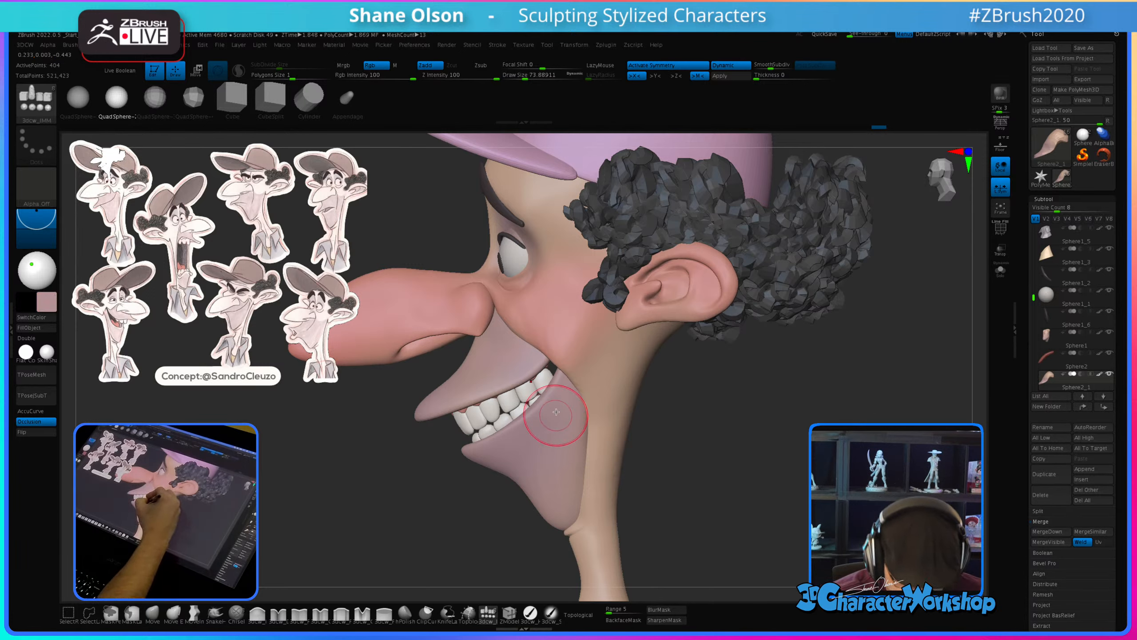
{"action": "left_click", "coordinate": [148, 102]}
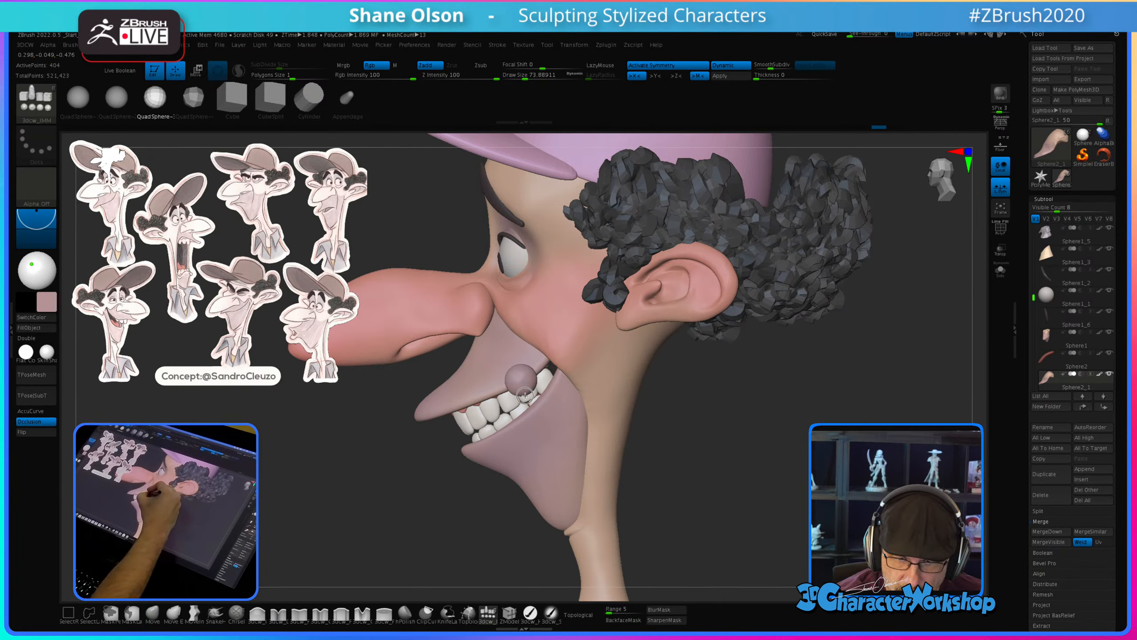
{"action": "left_click_drag", "start_coordinate": [525, 395], "coordinate": [535, 391]}
Step: Split the unmasked sphere into its own subtool, make it active and check its polygon wireframe
{"action": "key", "text": "space"}
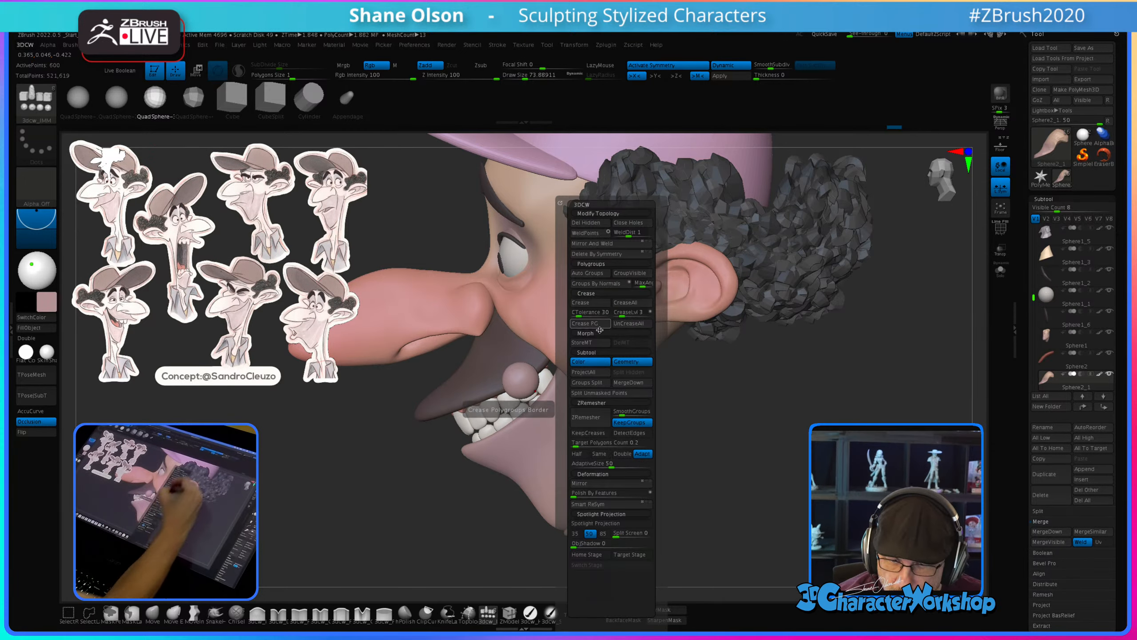
{"action": "left_click", "coordinate": [599, 394]}
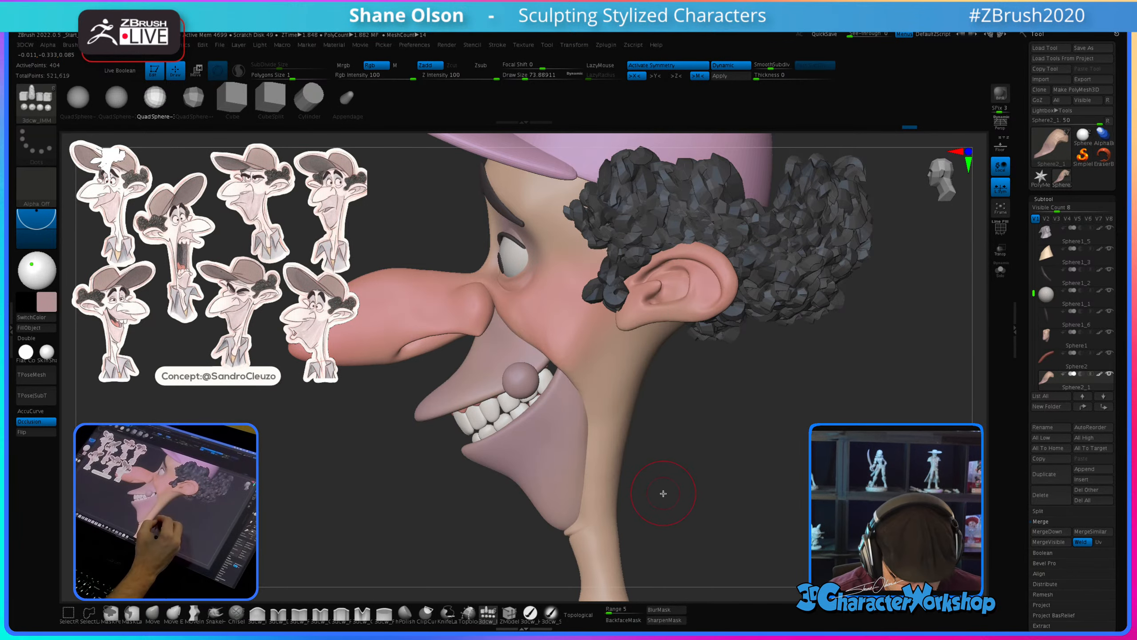
{"action": "key", "text": "Down"}
{"action": "key", "text": "shift+f"}
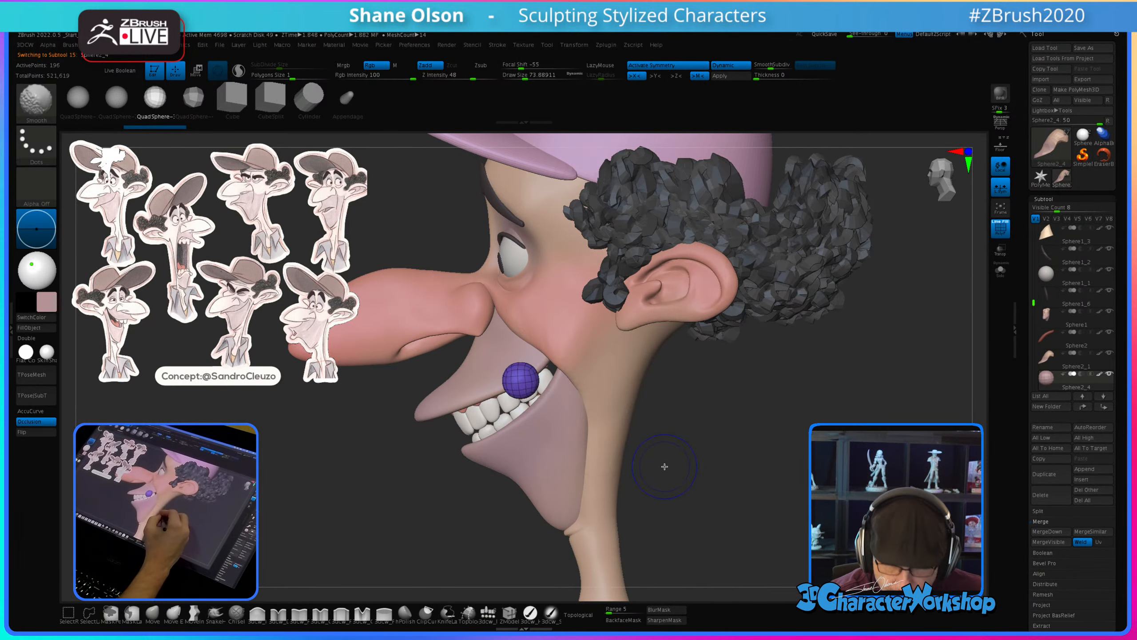
{"action": "key", "text": "shift+f"}
Step: Position and rotate the spheres with the transform gizmo so that they sit inside the mouth corners
{"action": "left_click_drag", "start_coordinate": [671, 440], "coordinate": [596, 360]}
{"action": "key", "text": "w"}
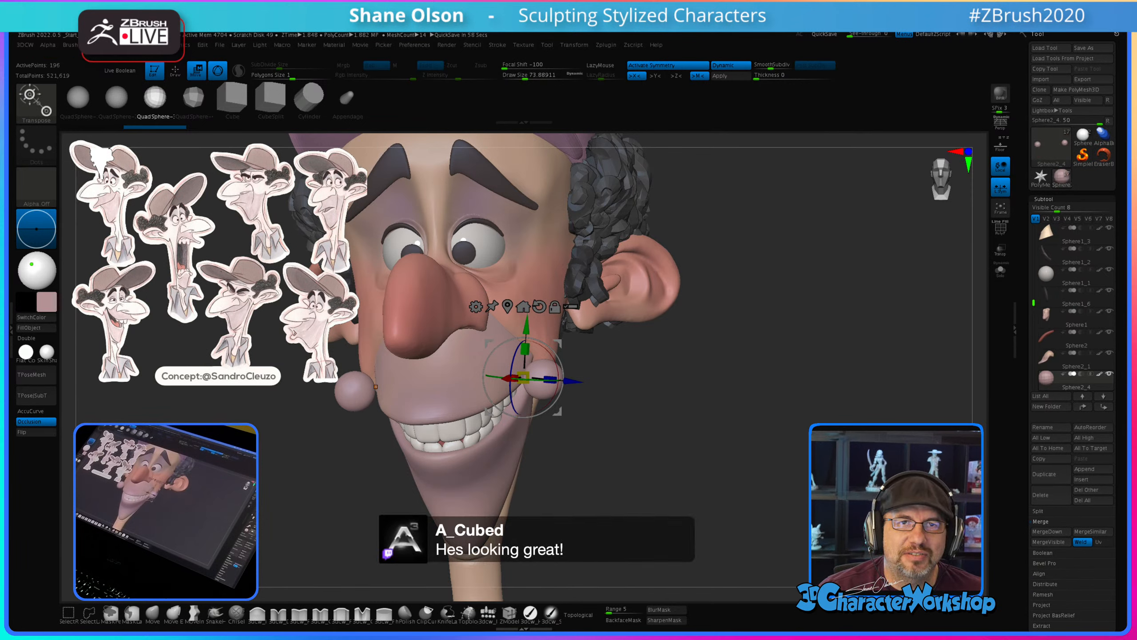
{"action": "left_click_drag", "start_coordinate": [679, 413], "coordinate": [501, 385]}
{"action": "left_click_drag", "start_coordinate": [718, 467], "coordinate": [678, 472]}
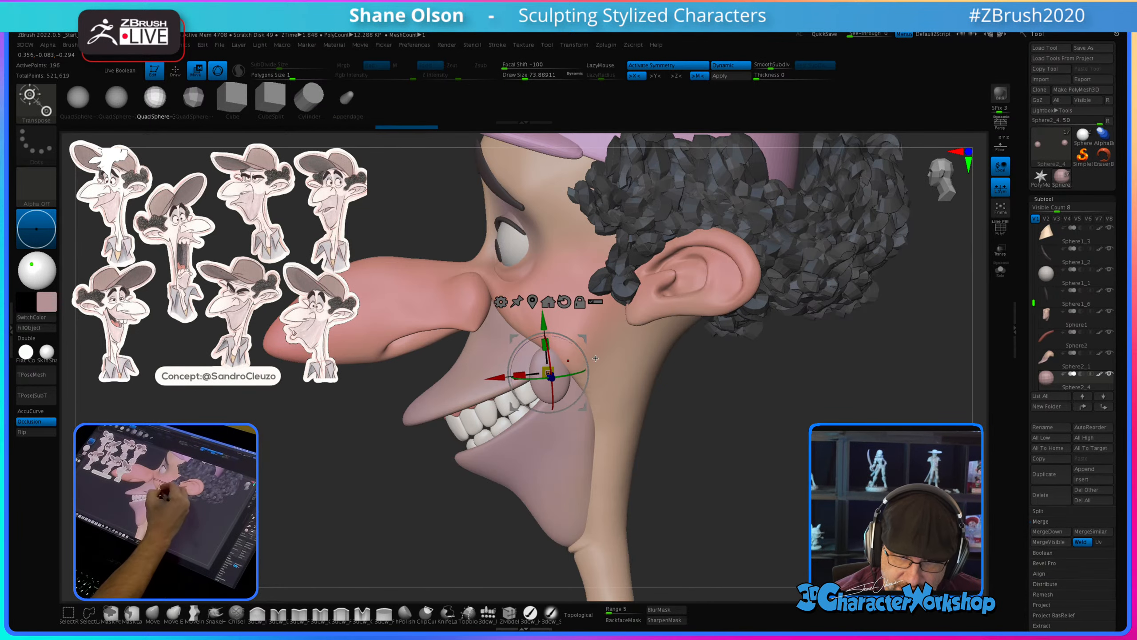
{"action": "left_click_drag", "start_coordinate": [583, 345], "coordinate": [570, 333]}
{"action": "right_click_drag", "start_coordinate": [535, 378], "coordinate": [542, 417]}
{"action": "left_click_drag", "start_coordinate": [538, 370], "coordinate": [538, 370]}
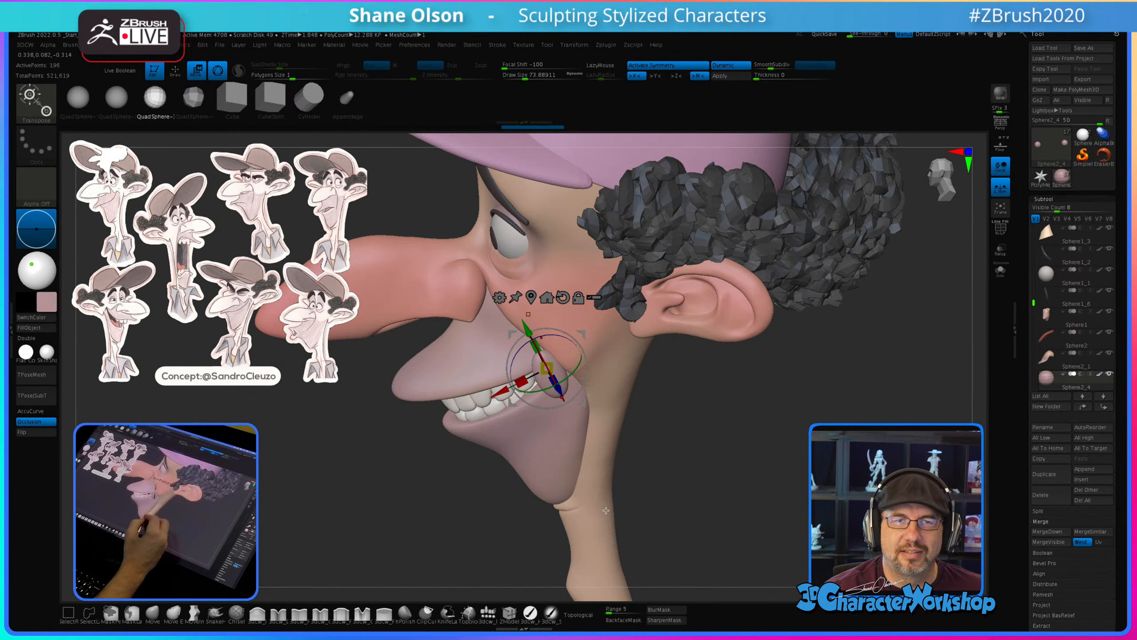
{"action": "left_click_drag", "start_coordinate": [676, 467], "coordinate": [705, 434]}
{"action": "left_click_drag", "start_coordinate": [598, 372], "coordinate": [582, 369]}
Step: Switch to the Move brush and push the corner spheres into the gap where the upper and lower lips meet
{"action": "key", "text": "q"}
{"action": "key", "text": "b"}
{"action": "key", "text": "m"}
{"action": "key", "text": "v"}
{"action": "mouse_move", "coordinate": [634, 445]}
{"action": "left_mouse_down"}
{"action": "mouse_move", "coordinate": [617, 445]}
{"action": "mouse_move", "coordinate": [635, 443]}
{"action": "left_mouse_up"}
{"action": "left_click_drag", "start_coordinate": [530, 322], "coordinate": [529, 320]}
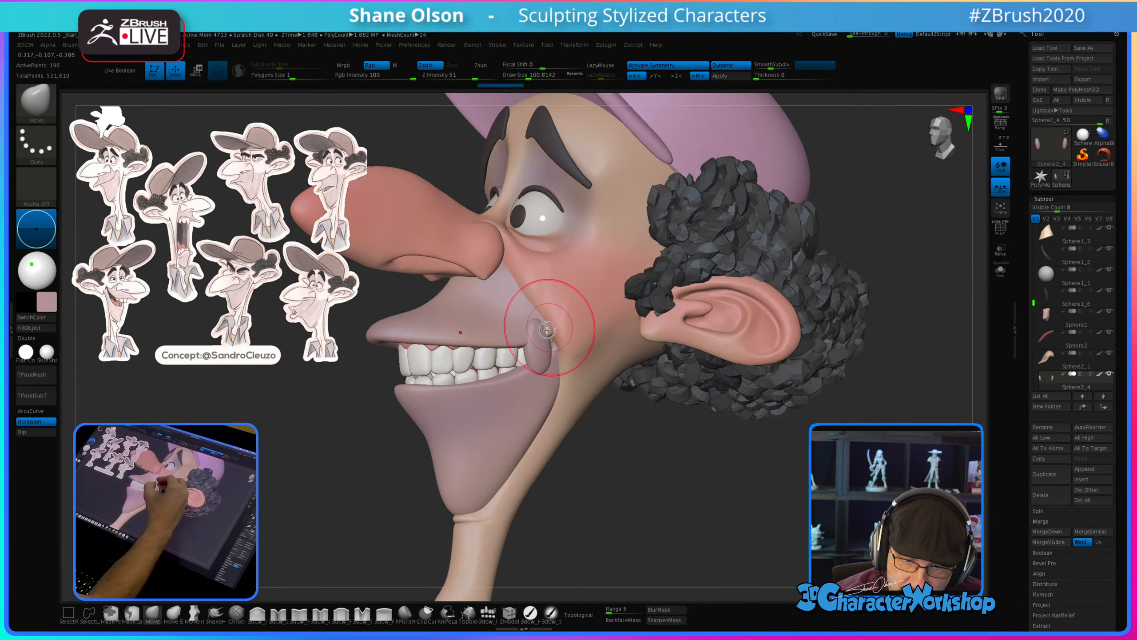
{"action": "right_click_drag", "start_coordinate": [545, 325], "coordinate": [528, 347]}
{"action": "left_click_drag", "start_coordinate": [541, 352], "coordinate": [550, 349]}
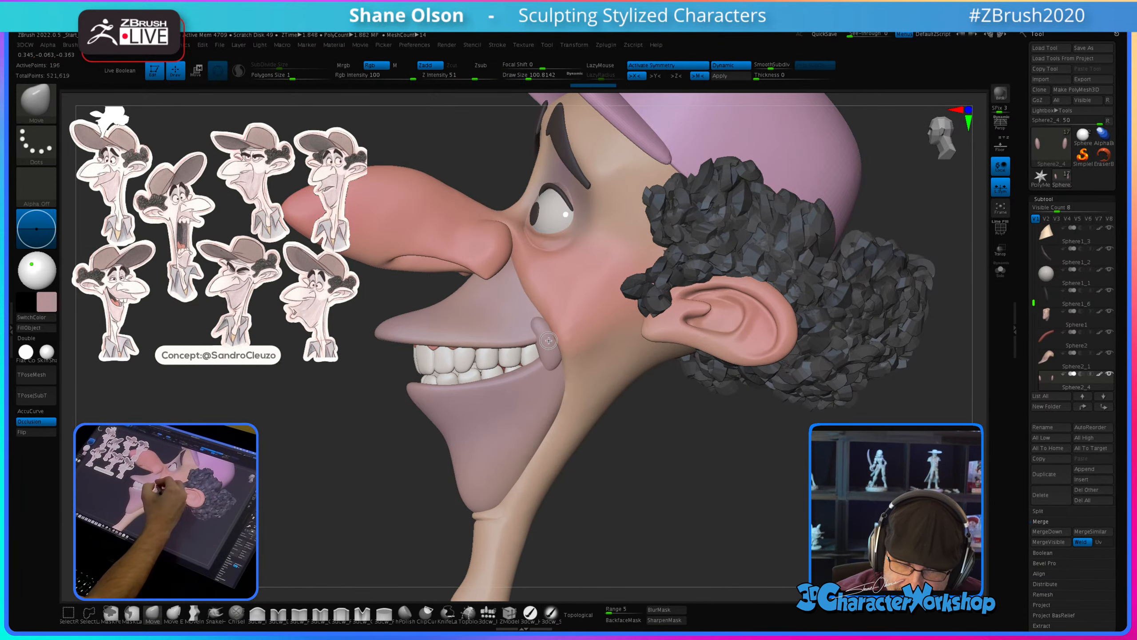
Step: Reshape the corner pieces into slim curved folds that follow the lip edge up towards the cheek
{"action": "mouse_move", "coordinate": [552, 346]}
{"action": "right_mouse_down"}
{"action": "mouse_move", "coordinate": [546, 322]}
{"action": "mouse_move", "coordinate": [559, 302]}
{"action": "mouse_move", "coordinate": [567, 377]}
{"action": "mouse_move", "coordinate": [543, 376]}
{"action": "mouse_move", "coordinate": [539, 334]}
{"action": "mouse_move", "coordinate": [557, 428]}
{"action": "mouse_move", "coordinate": [526, 374]}
{"action": "mouse_move", "coordinate": [533, 323]}
{"action": "mouse_move", "coordinate": [529, 364]}
{"action": "right_mouse_up"}
{"action": "left_click_drag", "start_coordinate": [528, 364], "coordinate": [529, 355]}
{"action": "key", "text": "bracketright"}
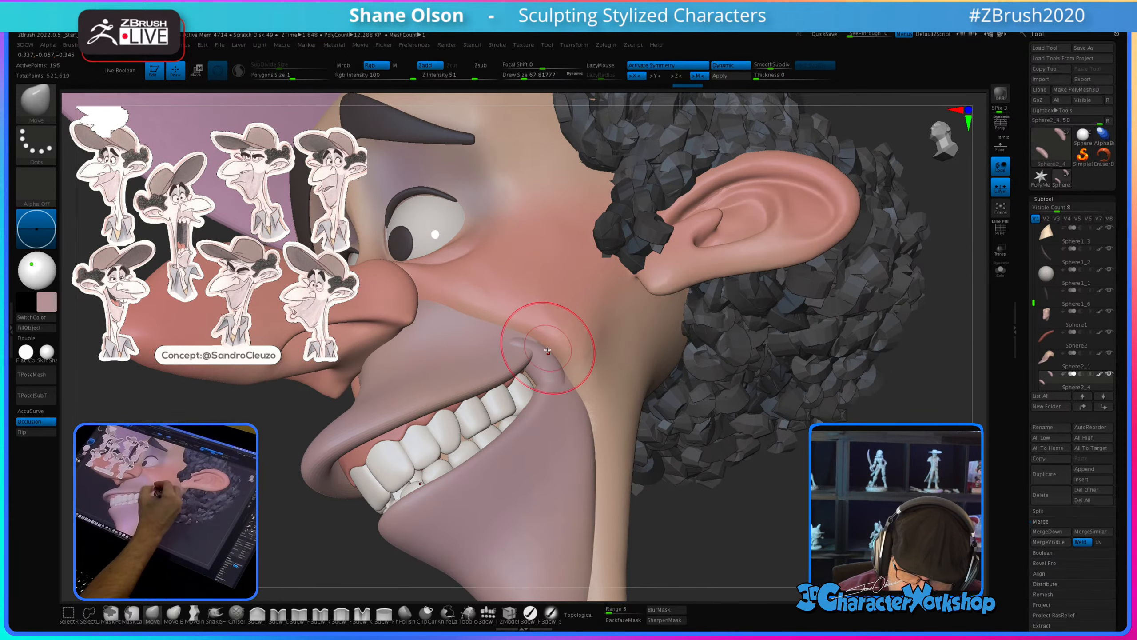
{"action": "right_click_drag", "start_coordinate": [547, 350], "coordinate": [525, 336]}
{"action": "right_click_drag", "start_coordinate": [564, 394], "coordinate": [557, 422]}
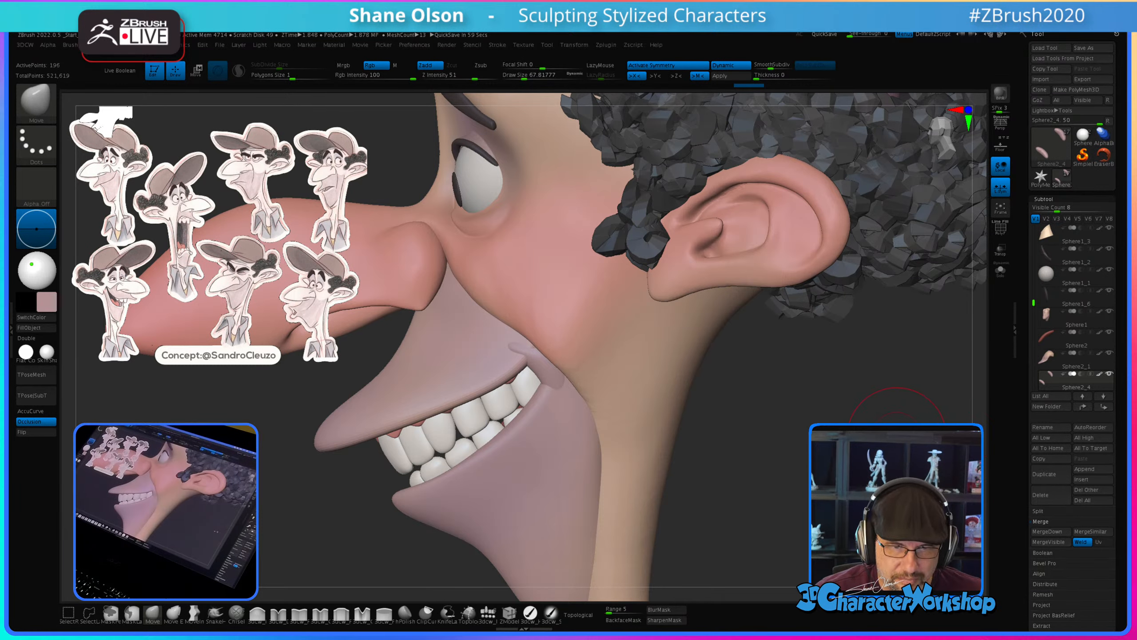
{"action": "mouse_move", "coordinate": [878, 428]}
{"action": "right_mouse_down"}
{"action": "mouse_move", "coordinate": [751, 402]}
{"action": "mouse_move", "coordinate": [663, 430]}
{"action": "right_mouse_up"}
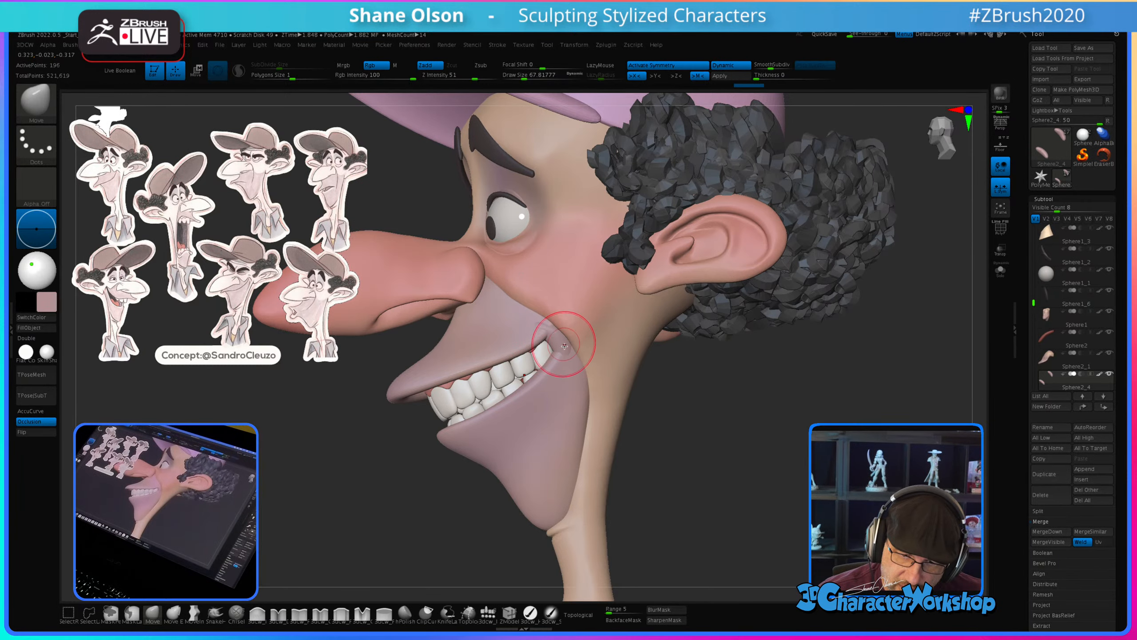
{"action": "mouse_move", "coordinate": [739, 412]}
{"action": "right_mouse_down"}
{"action": "mouse_move", "coordinate": [808, 412]}
{"action": "mouse_move", "coordinate": [730, 417]}
{"action": "right_mouse_up"}
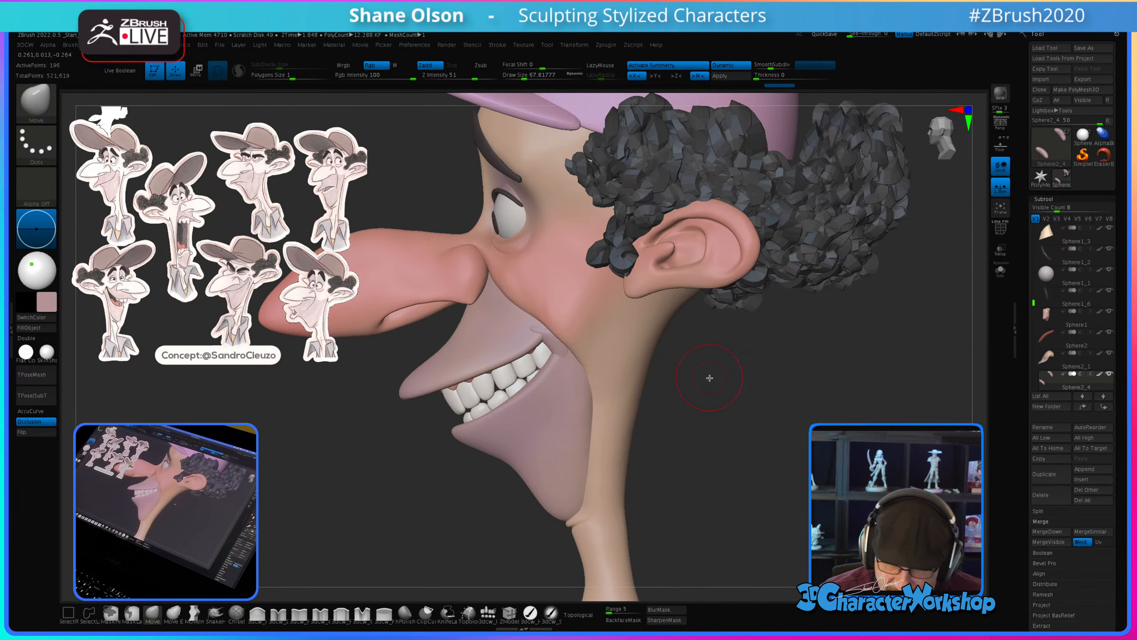
Step: Adjust the Move brush's draw size to about 90 and fine-tune how the corner pieces blend into the lips
{"action": "right_click_drag", "start_coordinate": [712, 378], "coordinate": [694, 393]}
{"action": "key", "text": "s"}
{"action": "mouse_move", "coordinate": [652, 380]}
{"action": "left_mouse_down"}
{"action": "mouse_move", "coordinate": [668, 379]}
{"action": "mouse_move", "coordinate": [634, 390]}
{"action": "left_mouse_up"}
{"action": "key", "text": "s"}
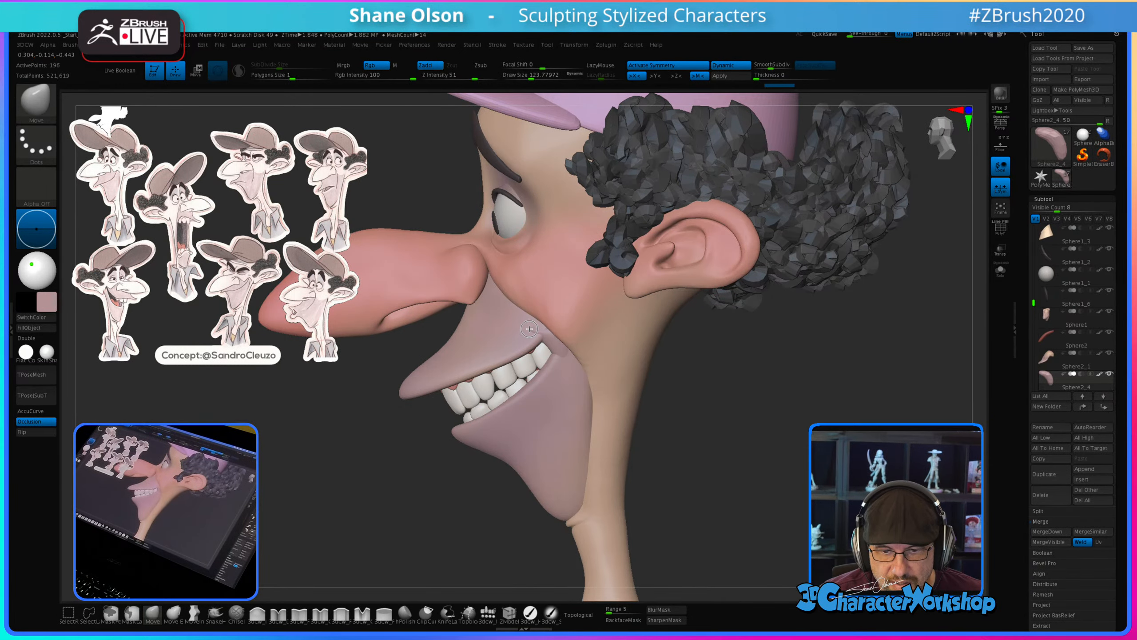
{"action": "right_click_drag", "start_coordinate": [674, 372], "coordinate": [675, 371]}
{"action": "key", "text": "s"}
{"action": "left_click_drag", "start_coordinate": [675, 372], "coordinate": [671, 373]}
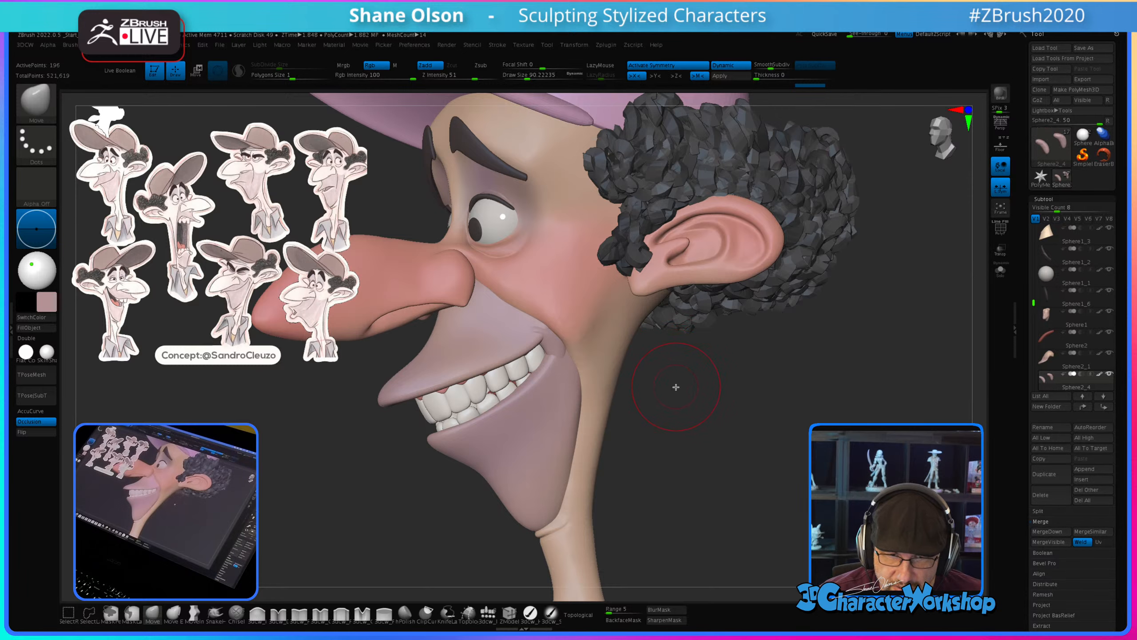
{"action": "right_click_drag", "start_coordinate": [679, 386], "coordinate": [681, 387]}
{"action": "key", "text": "l"}
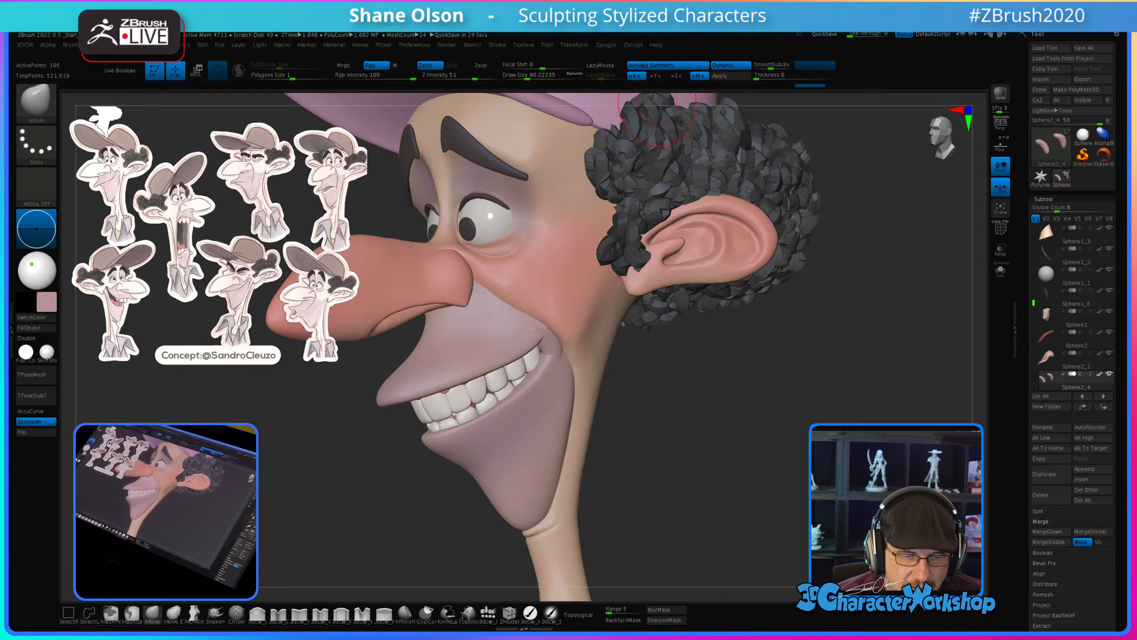
Step: Make the lower lip the active subtool, enlarge the Move brush to about 140 and reshape the lip's front above the chin
{"action": "left_click_drag", "start_coordinate": [661, 389], "coordinate": [637, 380]}
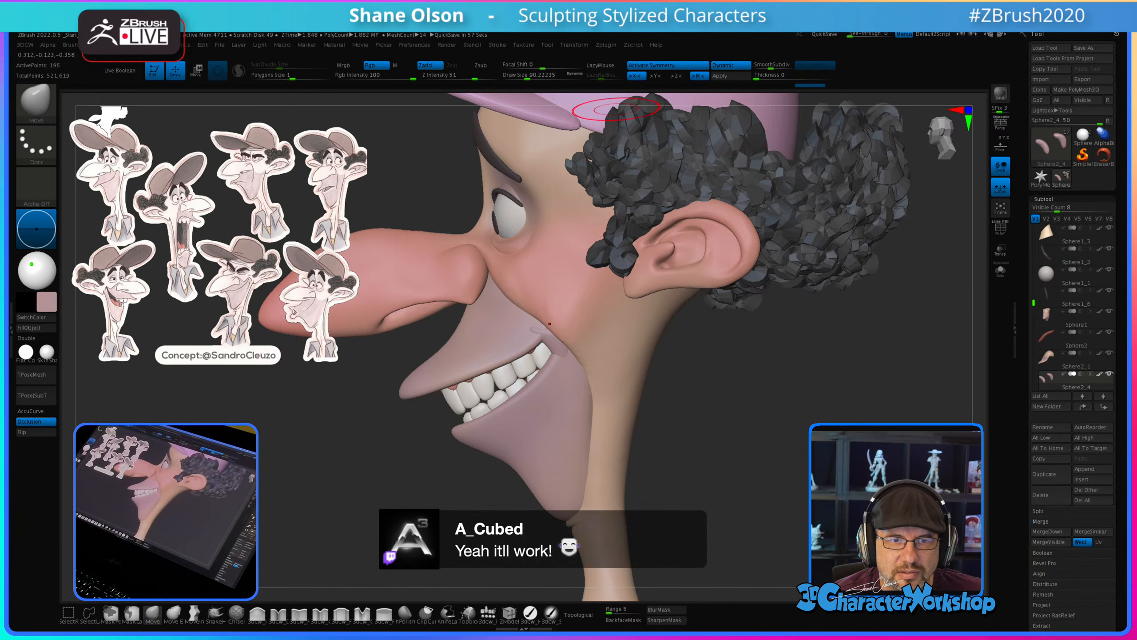
{"action": "left_click_drag", "start_coordinate": [406, 456], "coordinate": [403, 449], "text": "alt"}
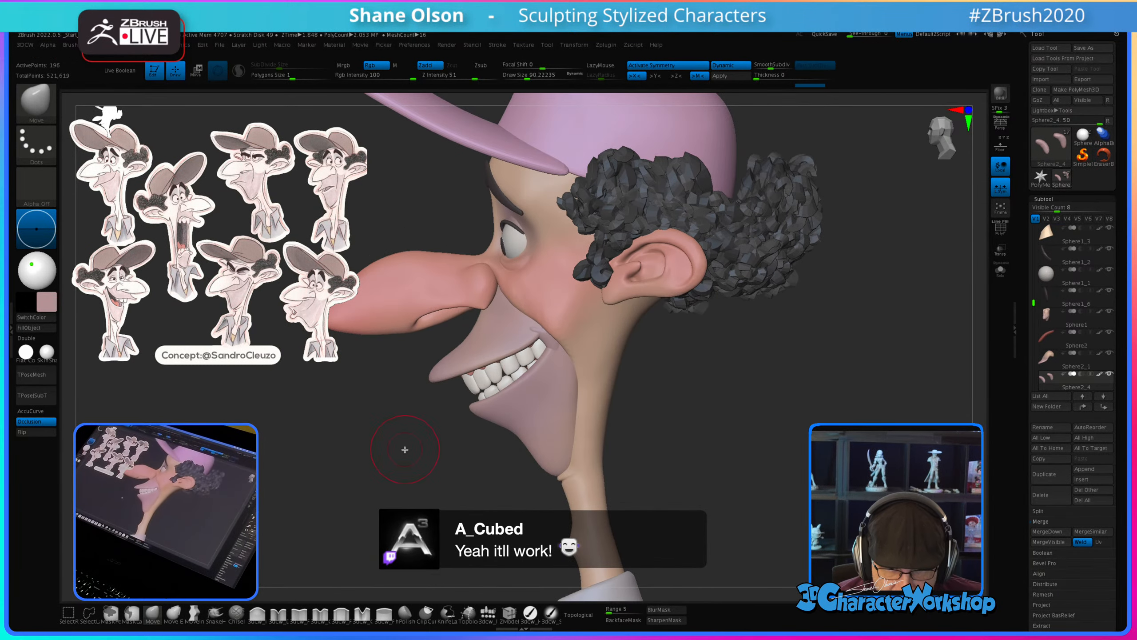
{"action": "mouse_move", "coordinate": [736, 406]}
{"action": "left_mouse_down"}
{"action": "mouse_move", "coordinate": [734, 443]}
{"action": "mouse_move", "coordinate": [713, 435]}
{"action": "left_mouse_up"}
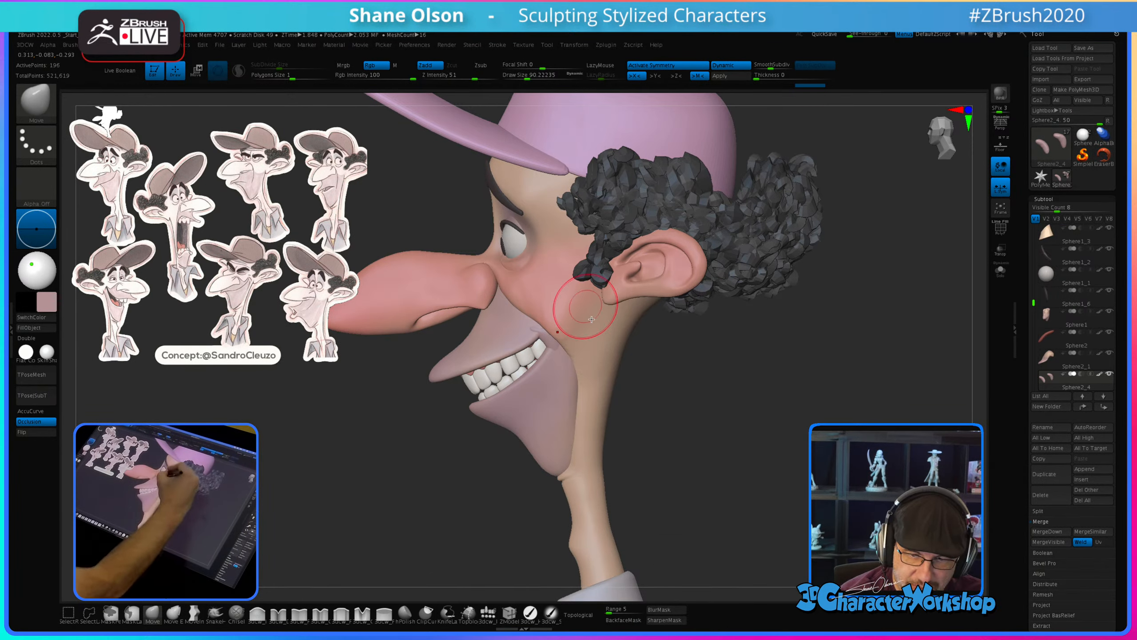
{"action": "right_click_drag", "start_coordinate": [550, 354], "coordinate": [562, 333]}
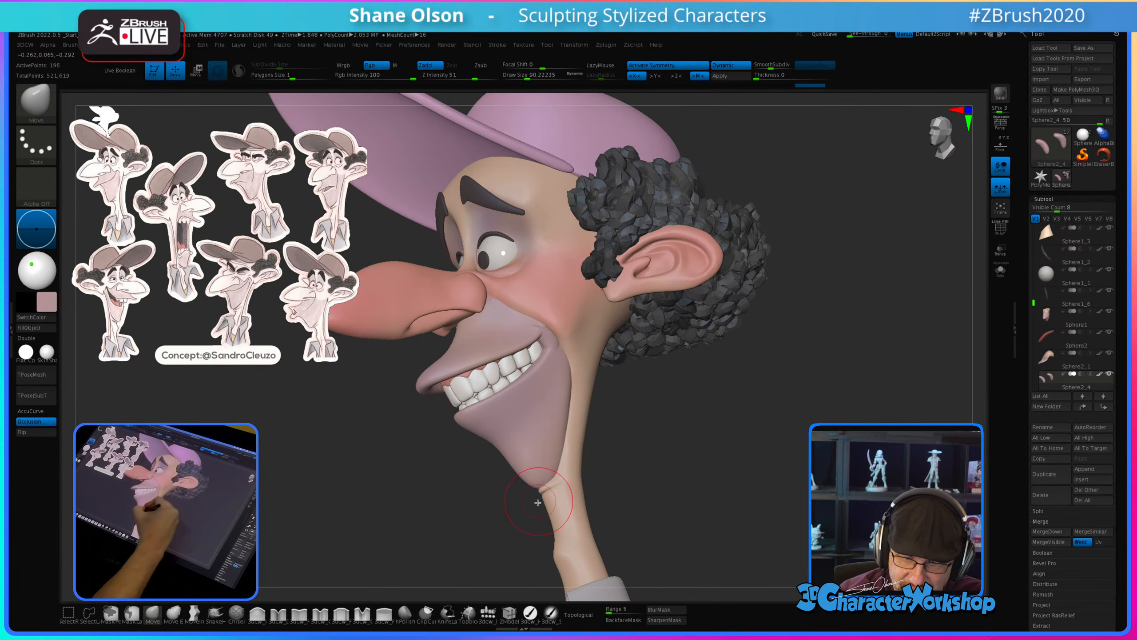
{"action": "right_click_drag", "start_coordinate": [652, 460], "coordinate": [650, 463]}
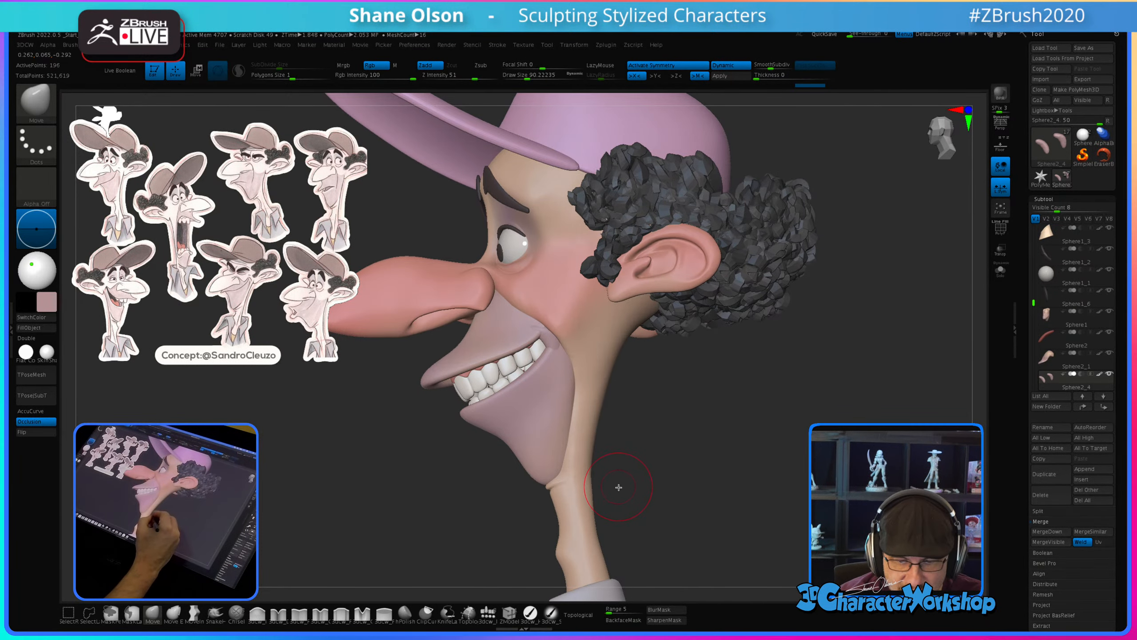
{"action": "right_click_drag", "start_coordinate": [632, 460], "coordinate": [628, 469]}
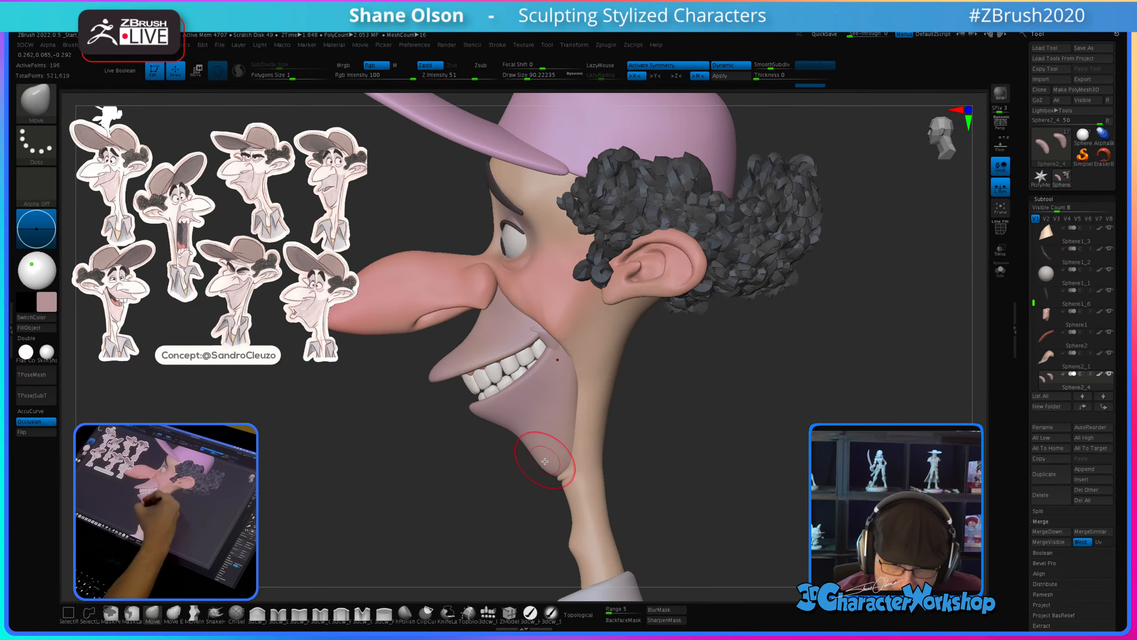
{"action": "key", "text": "s"}
{"action": "left_click_drag", "start_coordinate": [339, 552], "coordinate": [342, 552]}
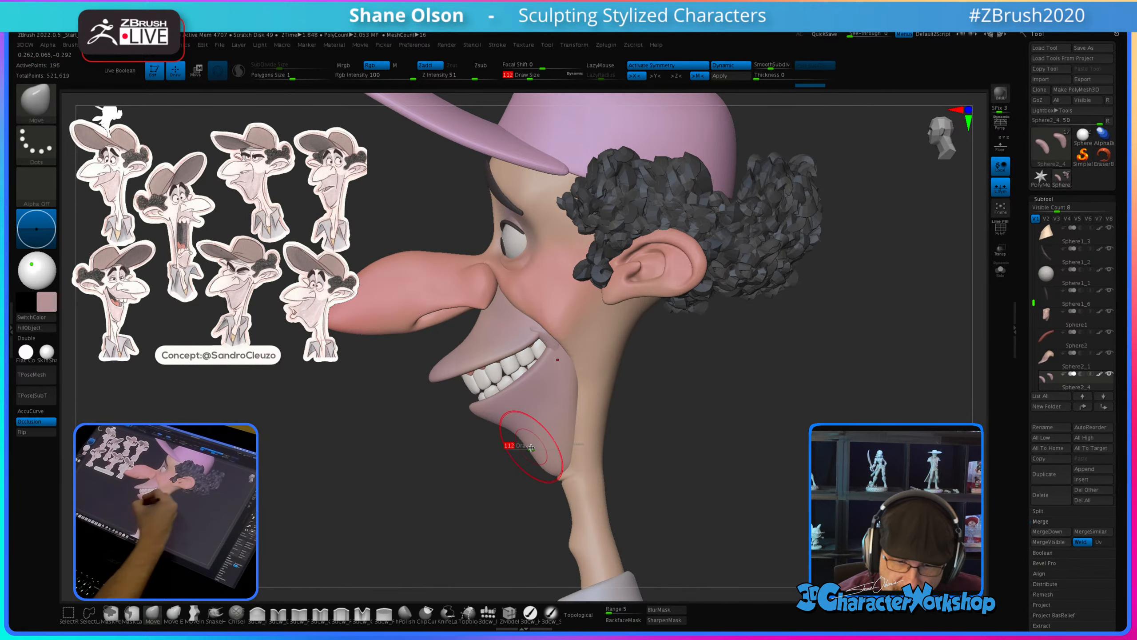
{"action": "left_click", "coordinate": [543, 461], "text": "alt"}
{"action": "left_click_drag", "start_coordinate": [543, 461], "coordinate": [521, 435]}
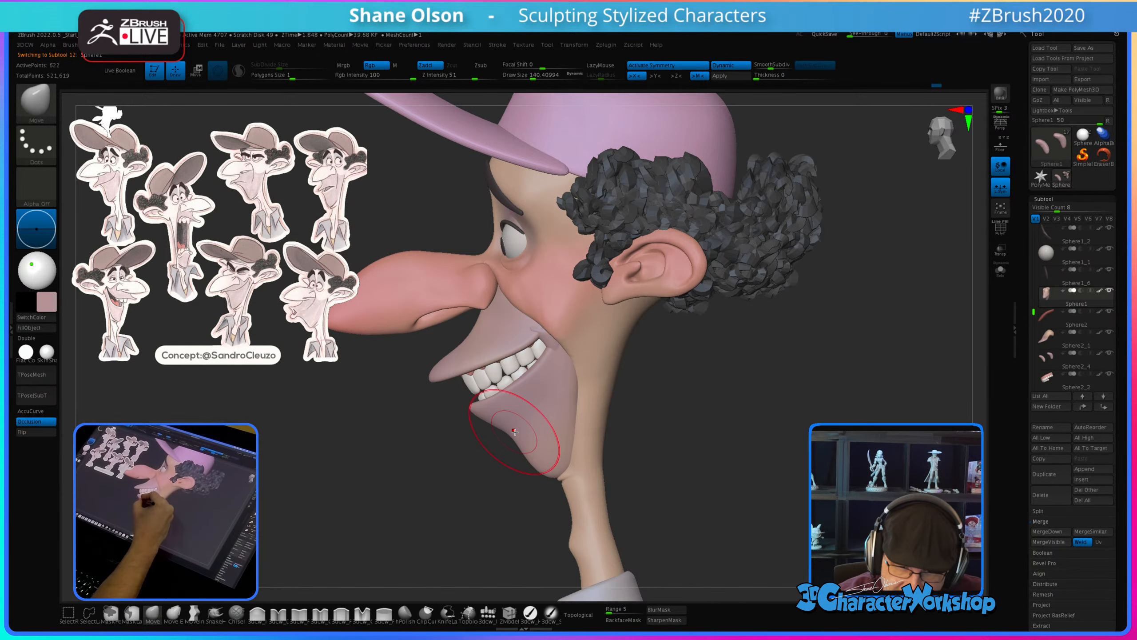
{"action": "mouse_move", "coordinate": [663, 447]}
{"action": "left_mouse_down"}
{"action": "mouse_move", "coordinate": [658, 437]}
{"action": "mouse_move", "coordinate": [705, 429]}
{"action": "mouse_move", "coordinate": [670, 444]}
{"action": "mouse_move", "coordinate": [657, 394]}
{"action": "mouse_move", "coordinate": [719, 402]}
{"action": "left_mouse_up"}
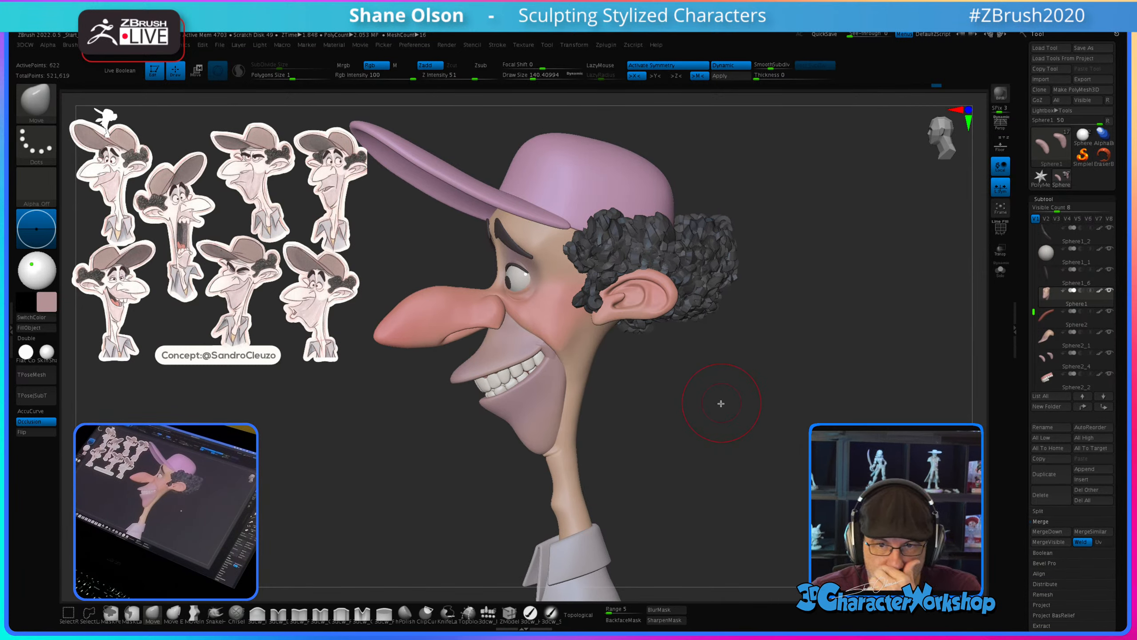
Step: Reorder the subtools so the lower lip sits directly above the upper lip and corner pieces
{"action": "key", "text": "s"}
{"action": "mouse_move", "coordinate": [700, 434]}
{"action": "left_mouse_down"}
{"action": "mouse_move", "coordinate": [686, 408]}
{"action": "mouse_move", "coordinate": [723, 406]}
{"action": "left_mouse_up"}
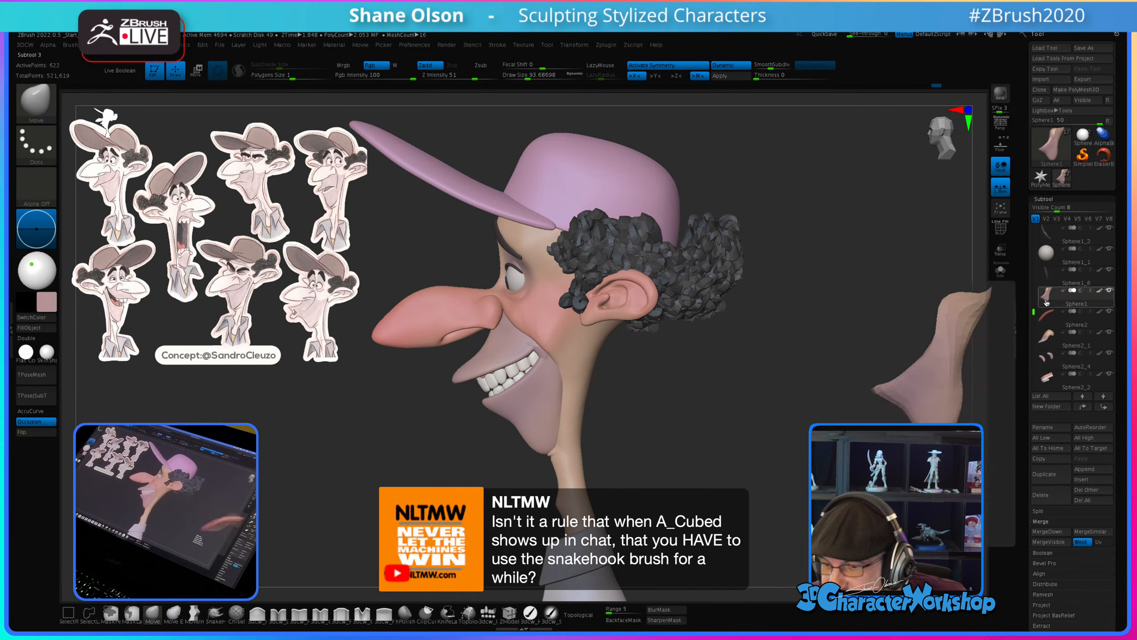
{"action": "left_click_drag", "start_coordinate": [1046, 303], "coordinate": [1049, 322]}
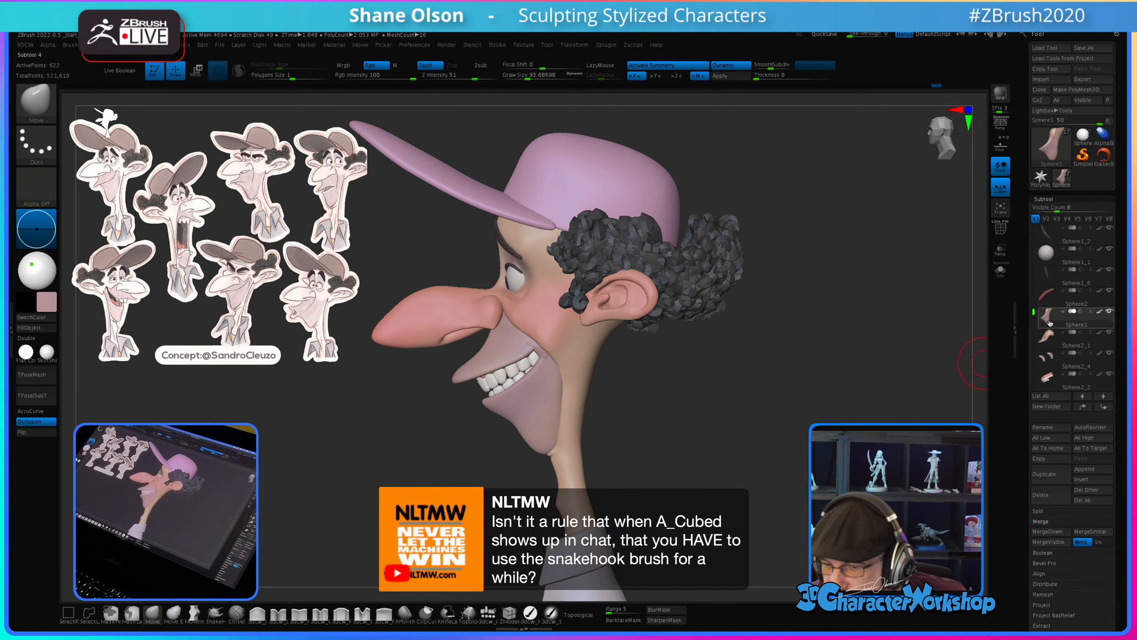
{"action": "left_click_drag", "start_coordinate": [821, 394], "coordinate": [803, 371], "text": "alt"}
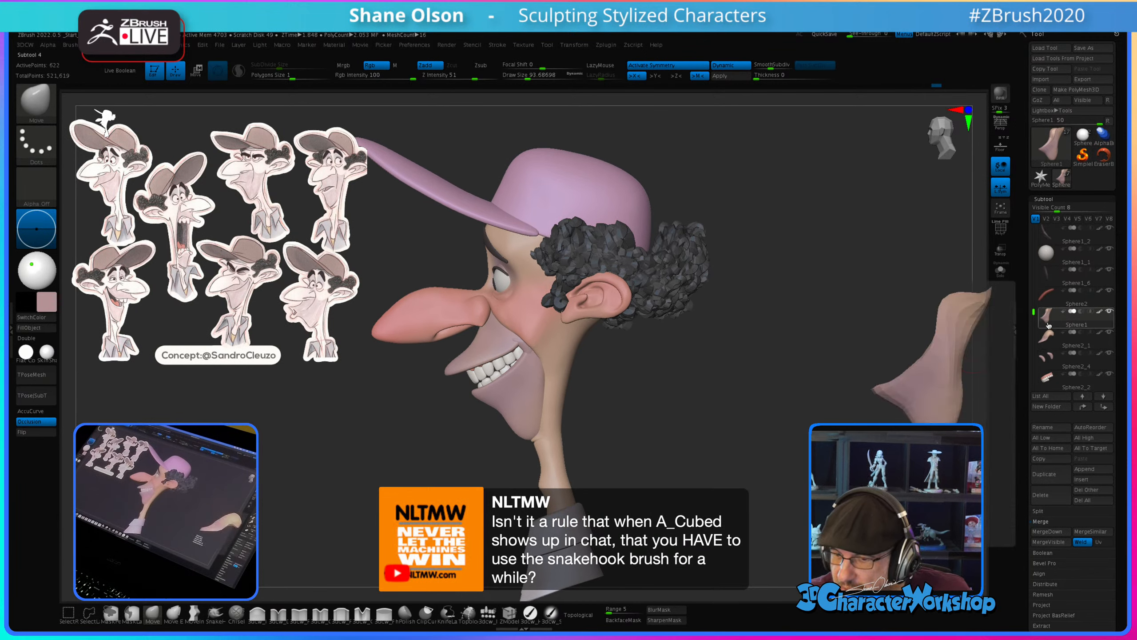
Step: Save the tool over Sandro_GoofyGuy_06.ztl, and save another copy under a new version number
{"action": "left_click", "coordinate": [1085, 51]}
{"action": "left_click", "coordinate": [717, 304]}
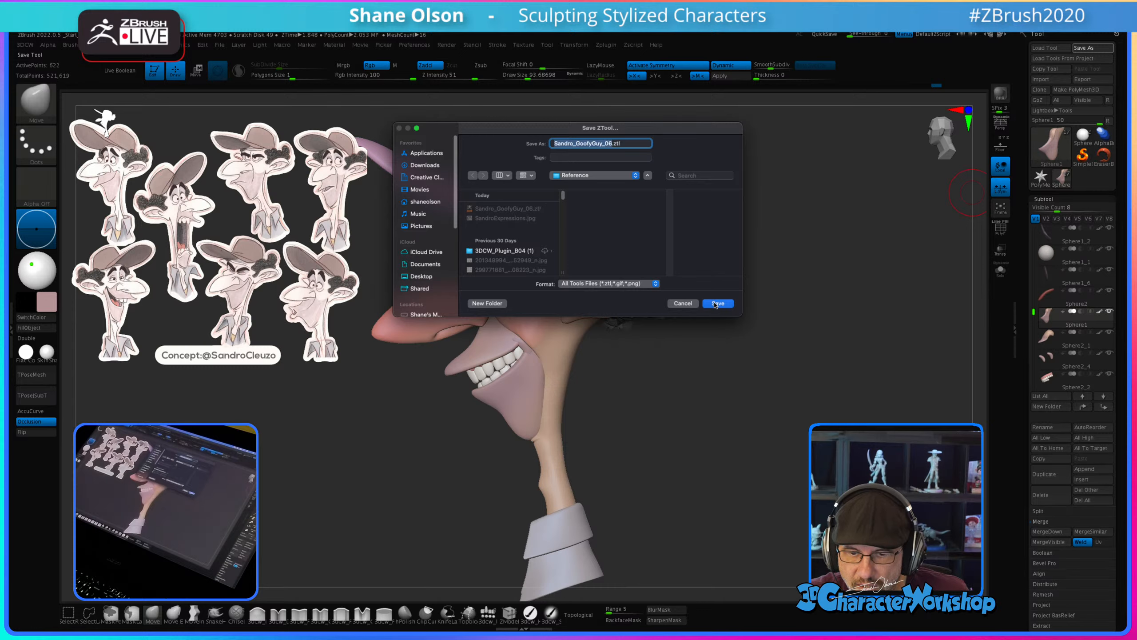
{"action": "left_click", "coordinate": [626, 269]}
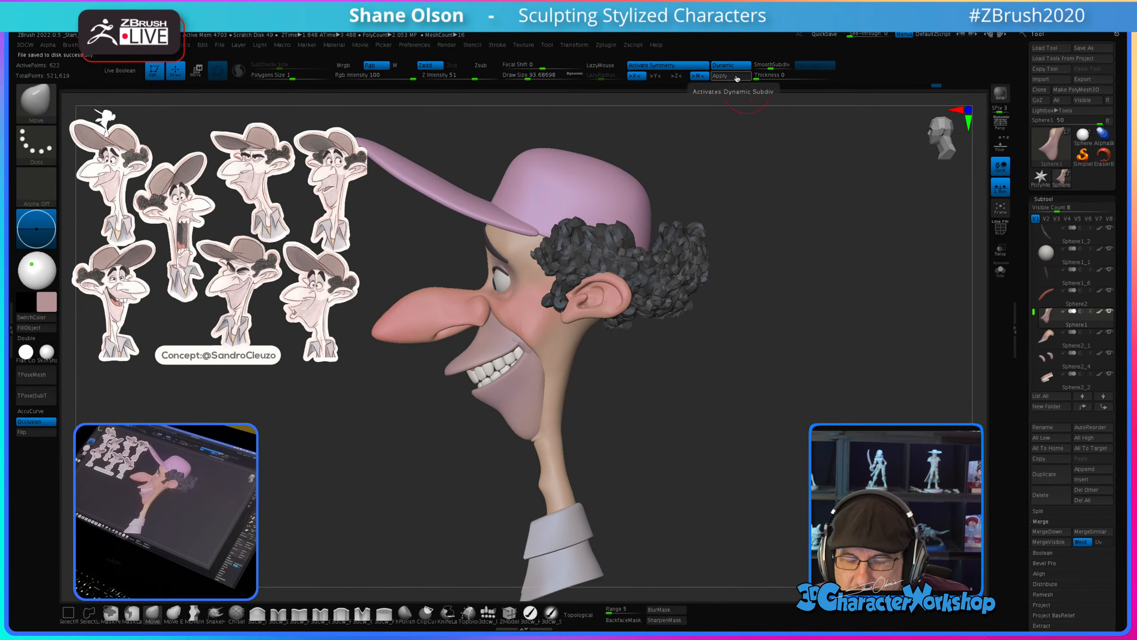
{"action": "left_click", "coordinate": [1093, 48]}
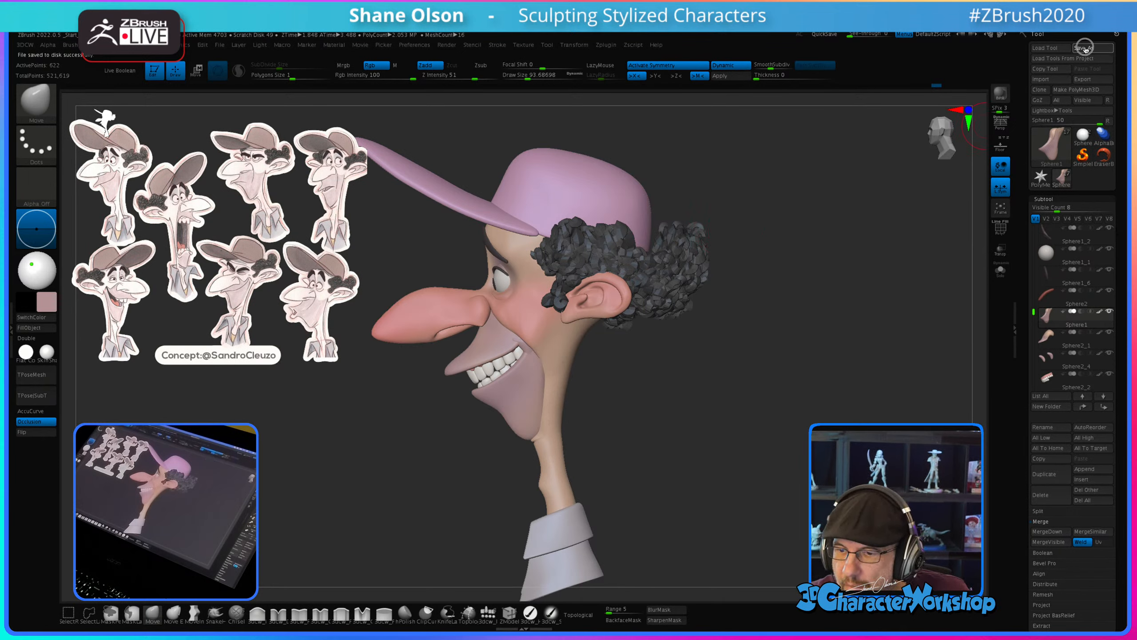
{"action": "left_click", "coordinate": [614, 144]}
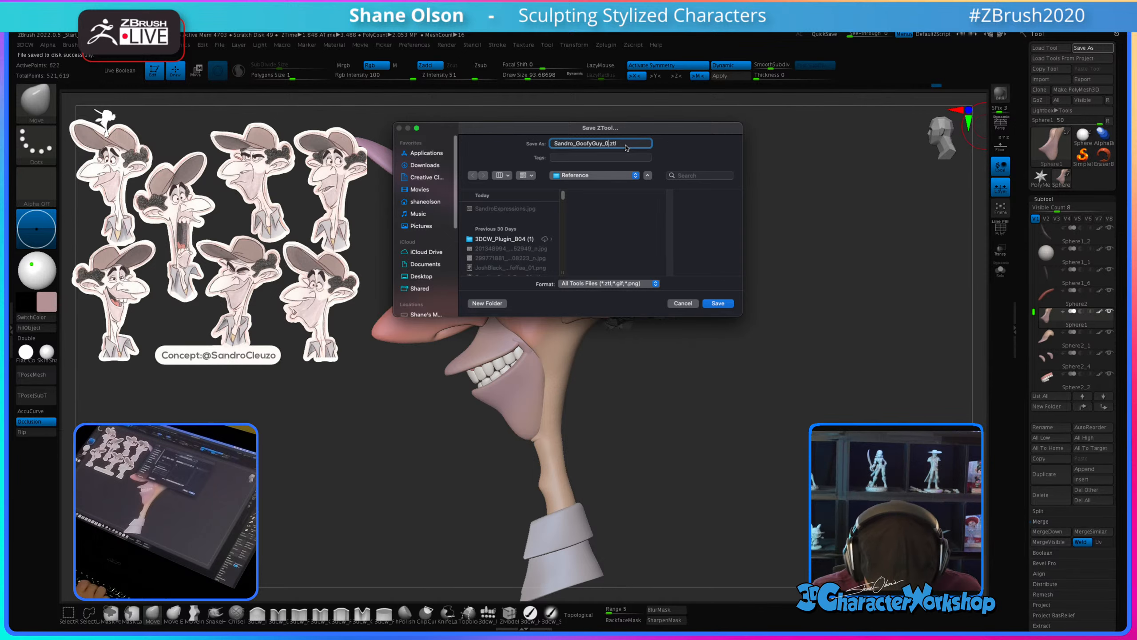
{"action": "key", "text": "Return"}
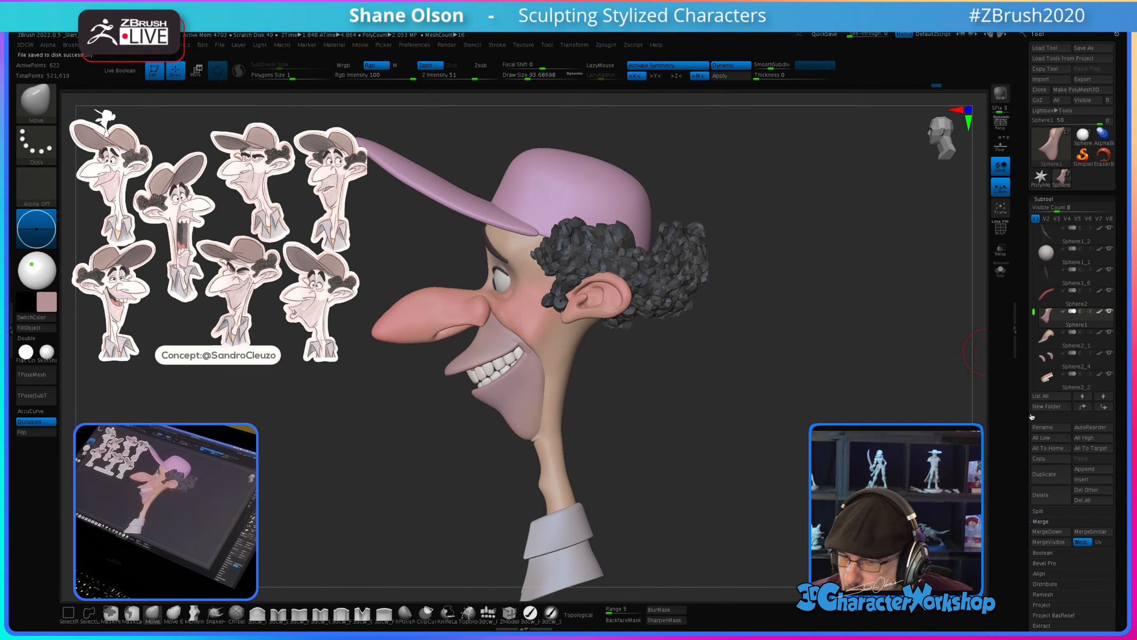
Step: Apply dynamic subdivision as real geometry on the lower lip, the mouth corner pieces and the upper lip
{"action": "key", "text": "shift"}
{"action": "key", "text": "shift"}
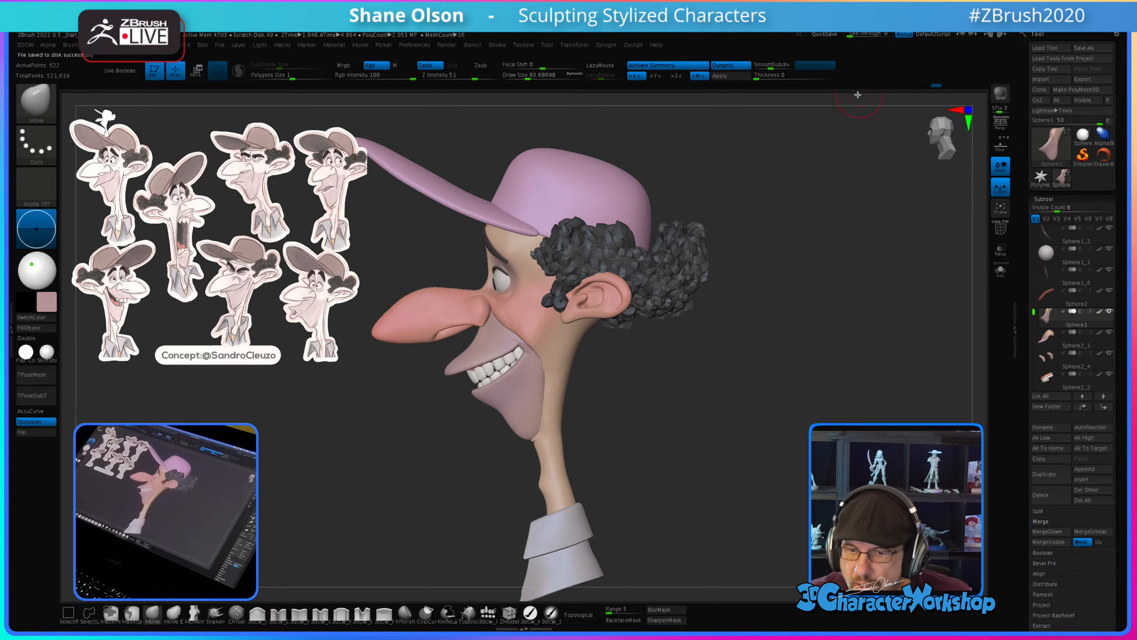
{"action": "left_click", "coordinate": [728, 66]}
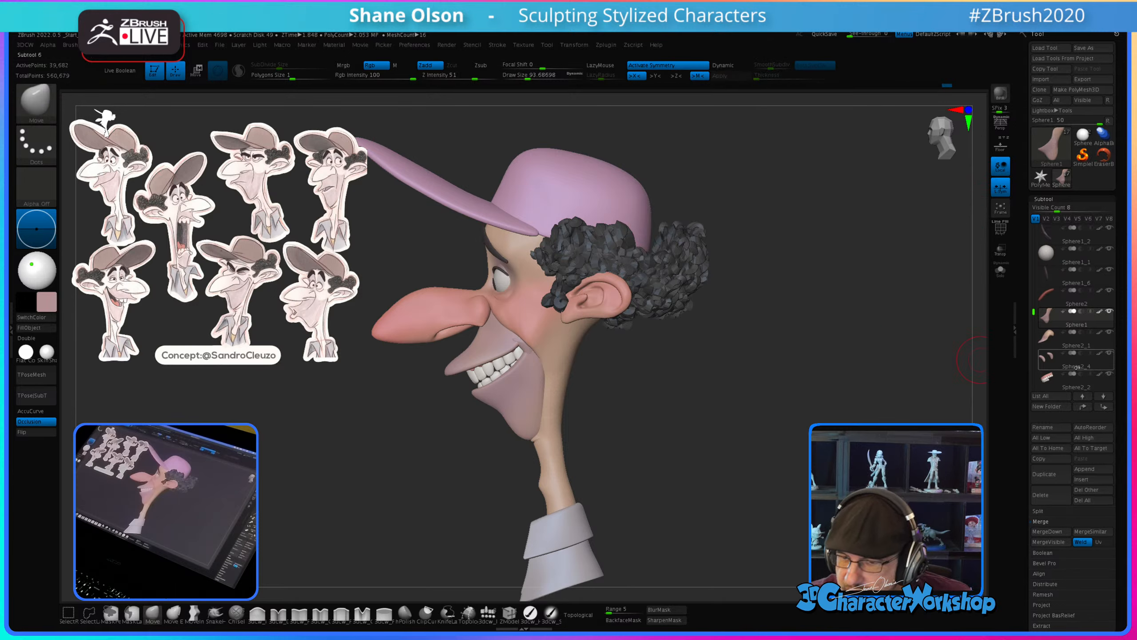
{"action": "left_click", "coordinate": [1054, 365]}
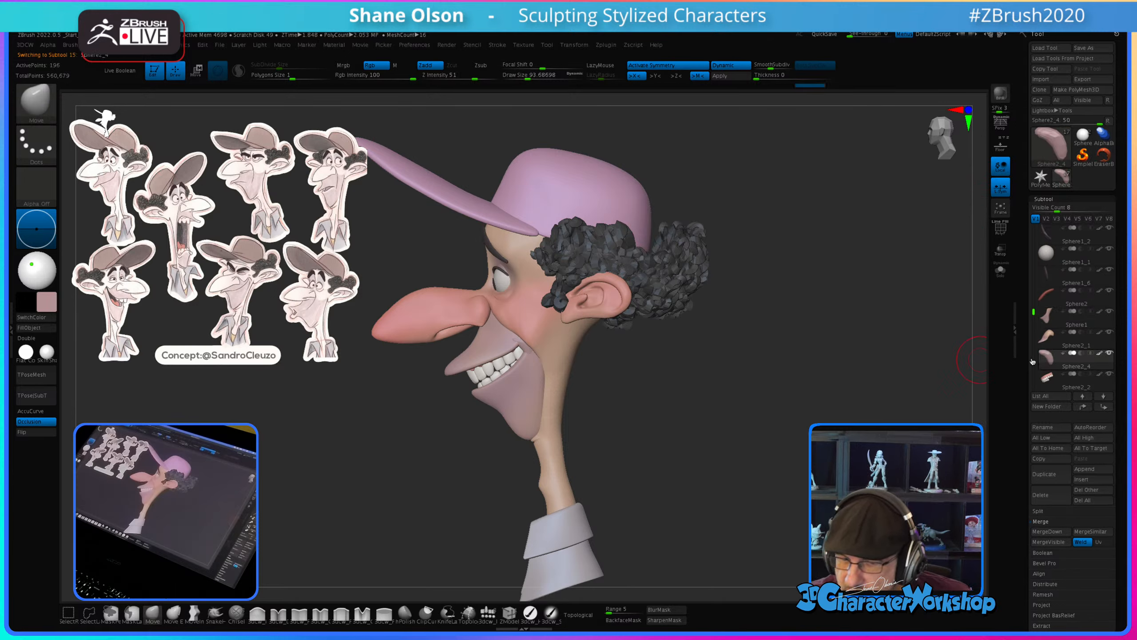
{"action": "left_click", "coordinate": [731, 76]}
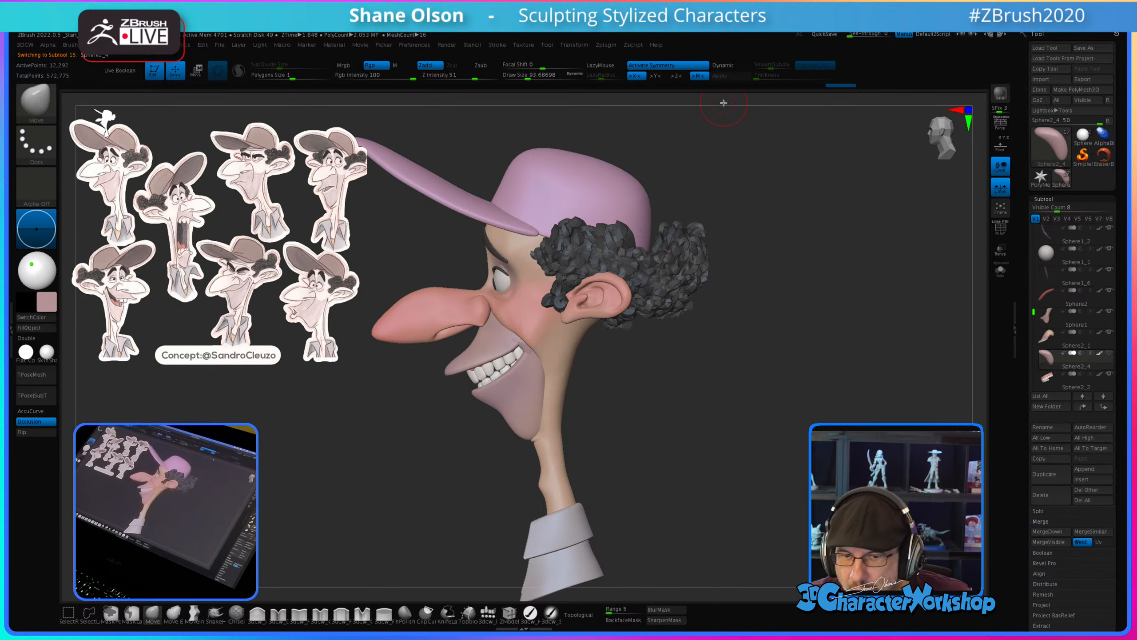
{"action": "left_click", "coordinate": [1044, 343]}
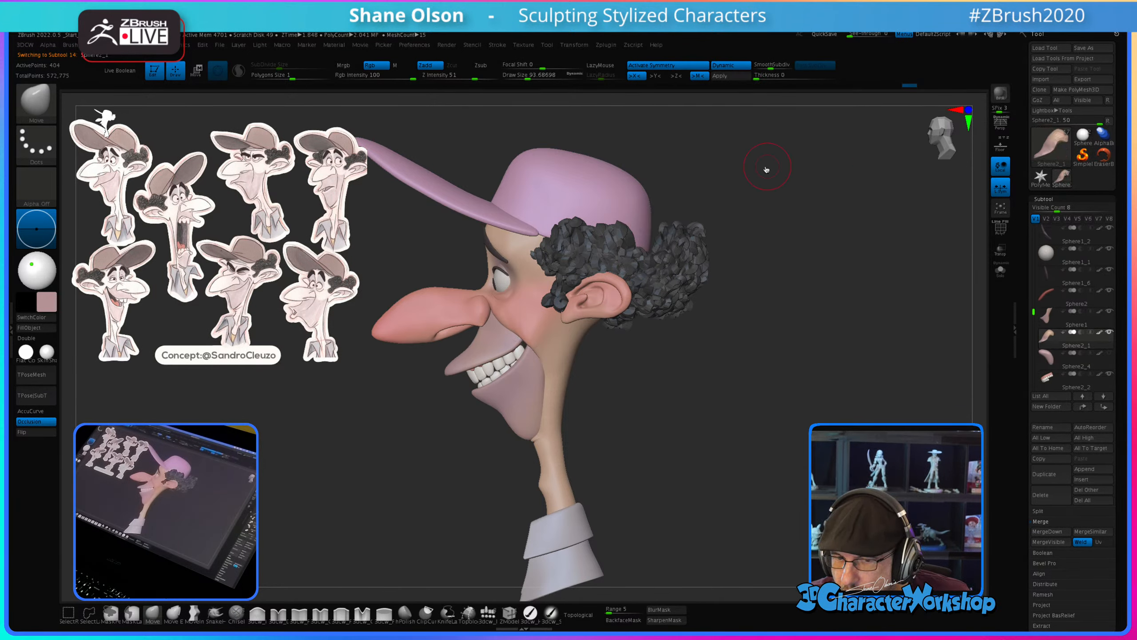
{"action": "left_click", "coordinate": [721, 75]}
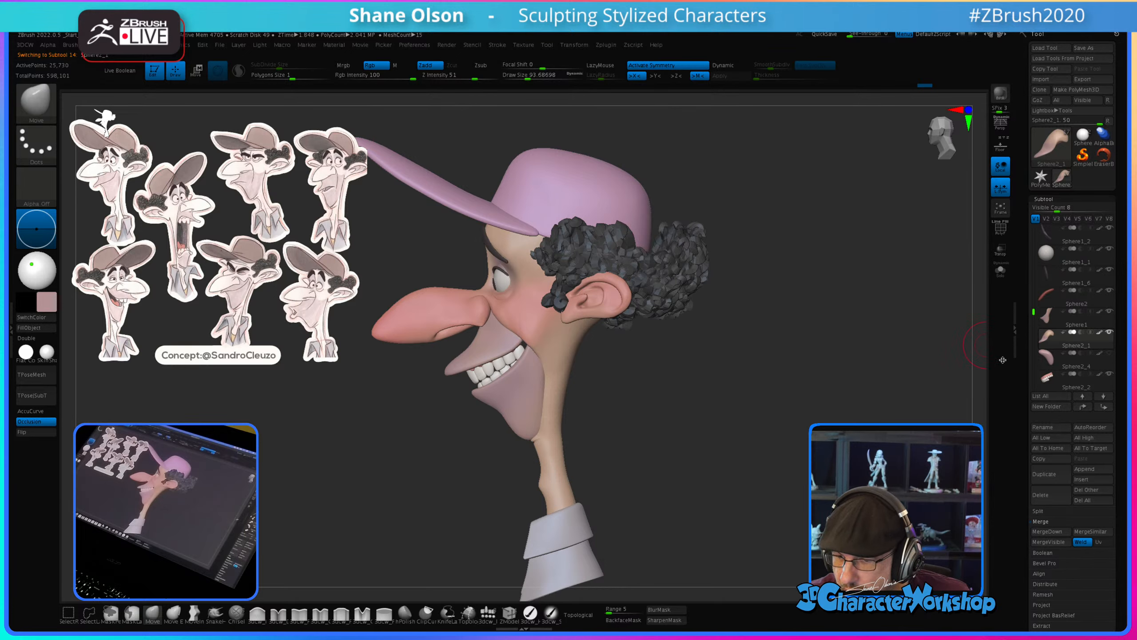
Step: Delete the lower subdivision levels of the upper lip
{"action": "scroll", "coordinate": [1018, 486], "scroll_direction": "down", "scroll_amount": 5}
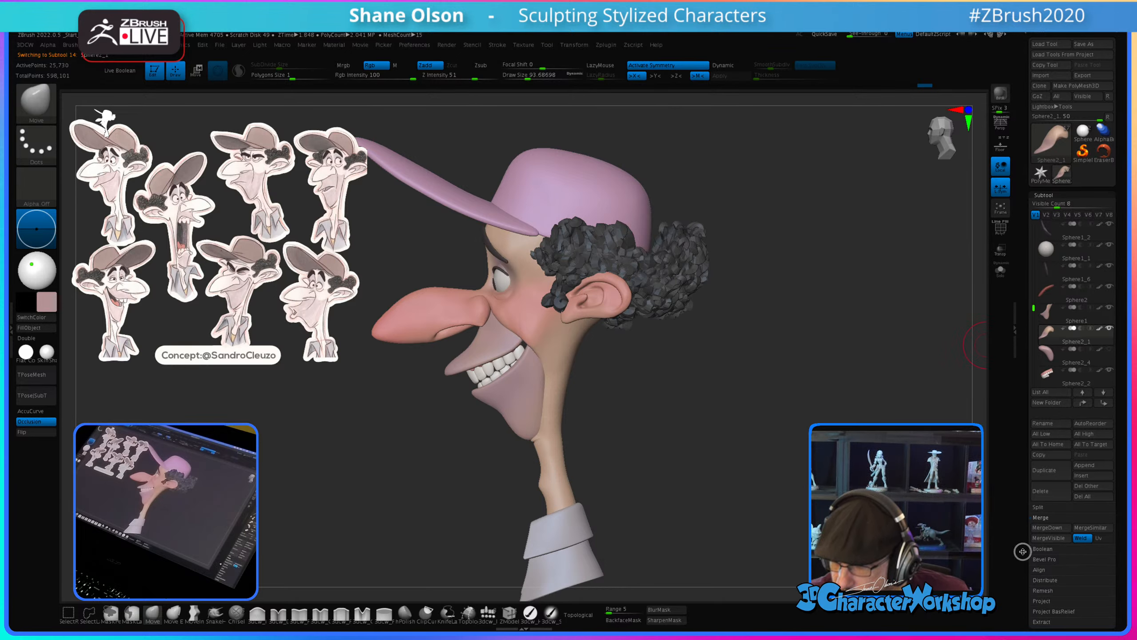
{"action": "left_click", "coordinate": [1039, 448]}
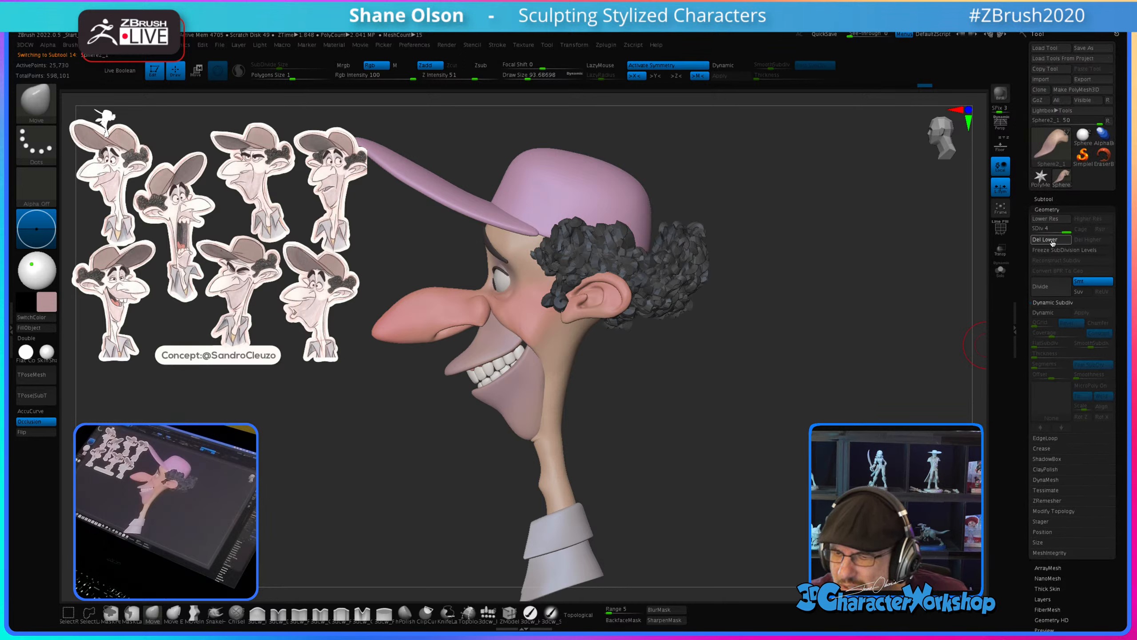
{"action": "left_click", "coordinate": [1052, 243]}
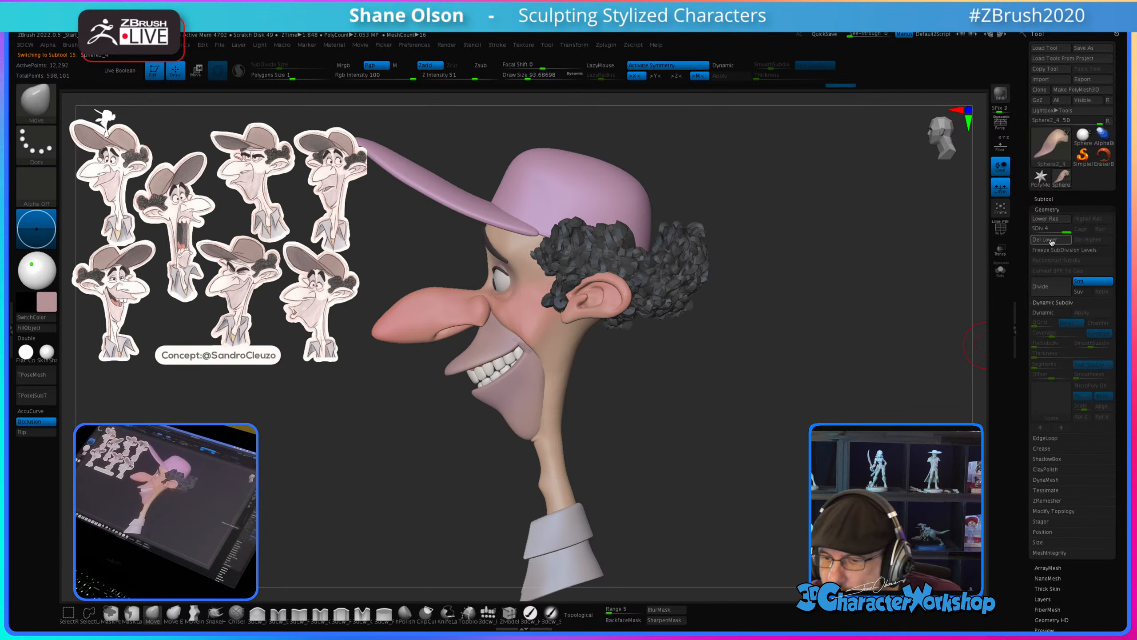
Step: Delete the lower subdivision levels of the lower lip, and merge the upper lip and mouth corner subtools down into it
{"action": "key", "text": "Up"}
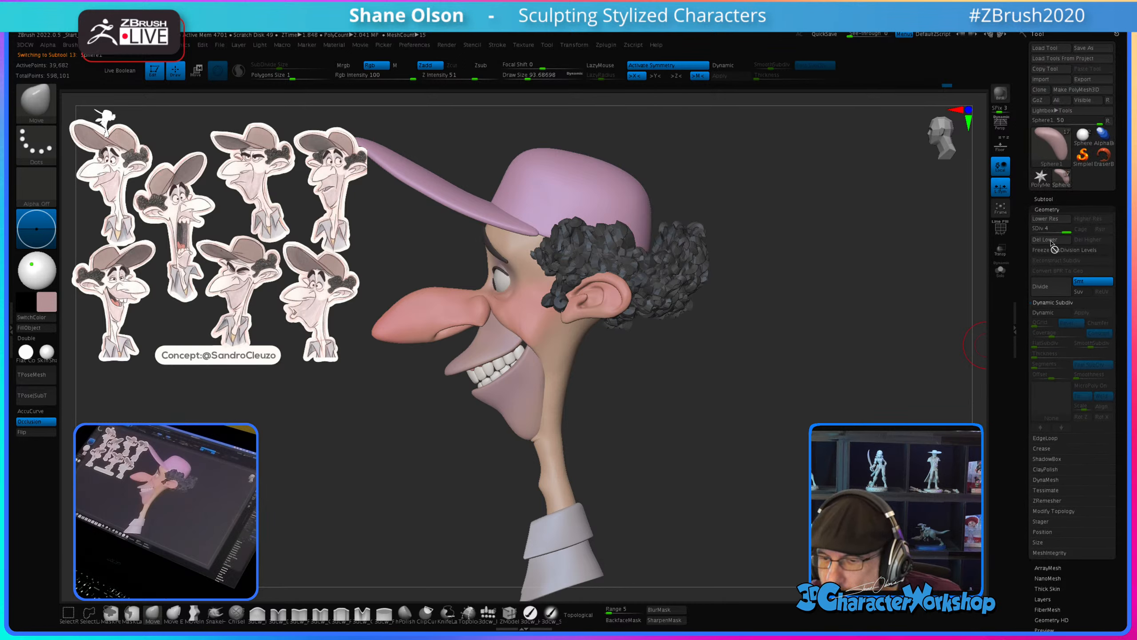
{"action": "left_click", "coordinate": [1053, 241]}
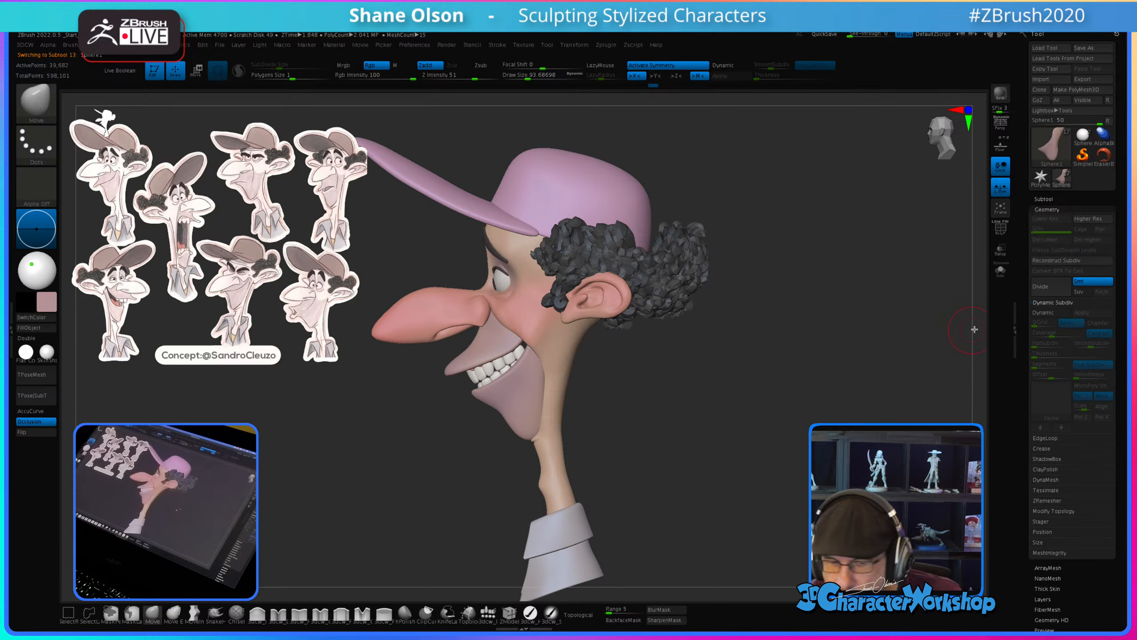
{"action": "left_click", "coordinate": [1052, 200]}
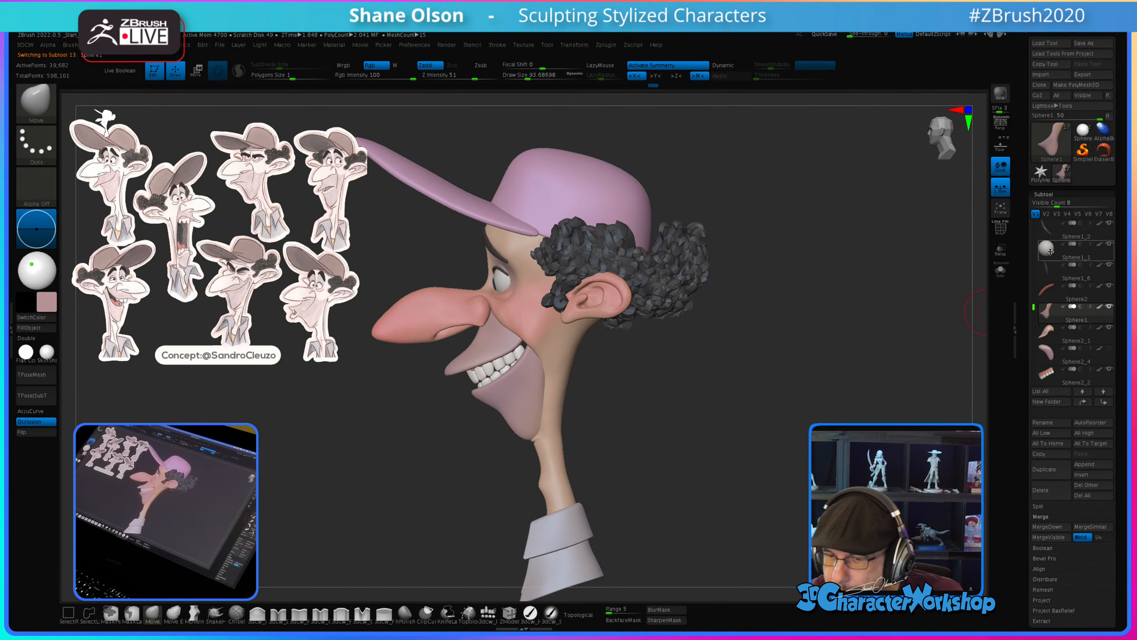
{"action": "left_click", "coordinate": [1047, 316]}
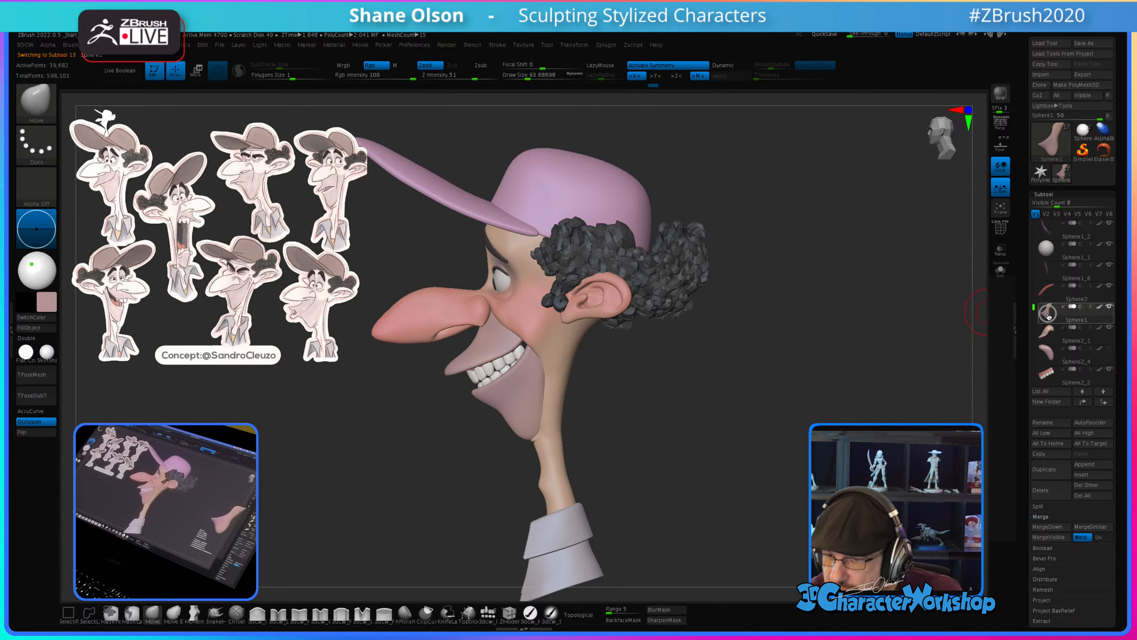
{"action": "left_click", "coordinate": [1043, 535]}
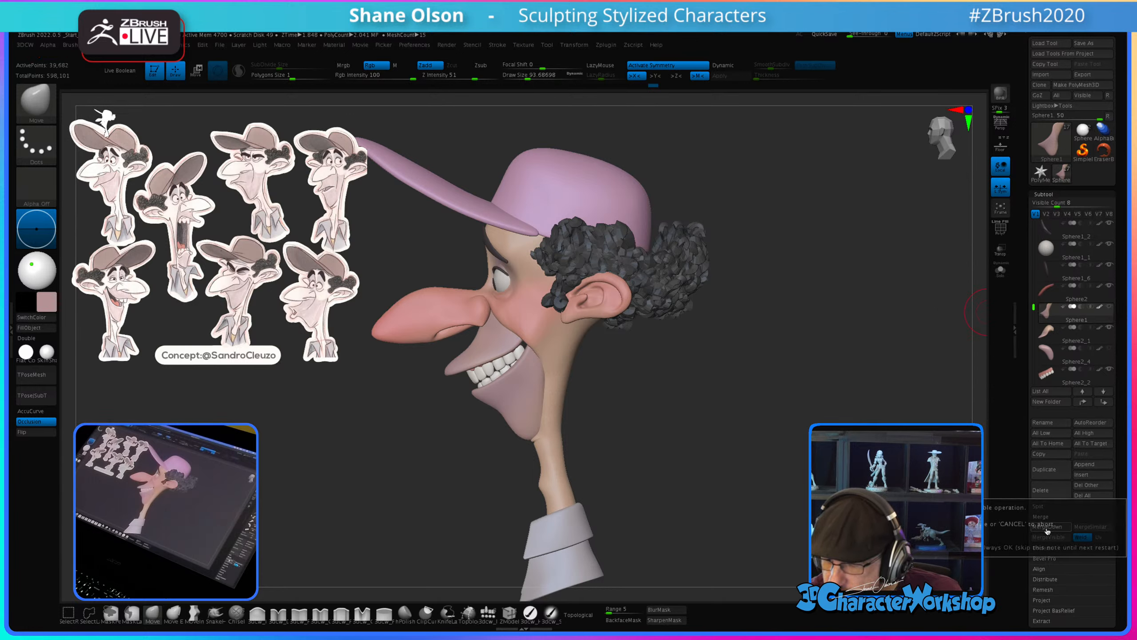
{"action": "left_click", "coordinate": [1003, 550]}
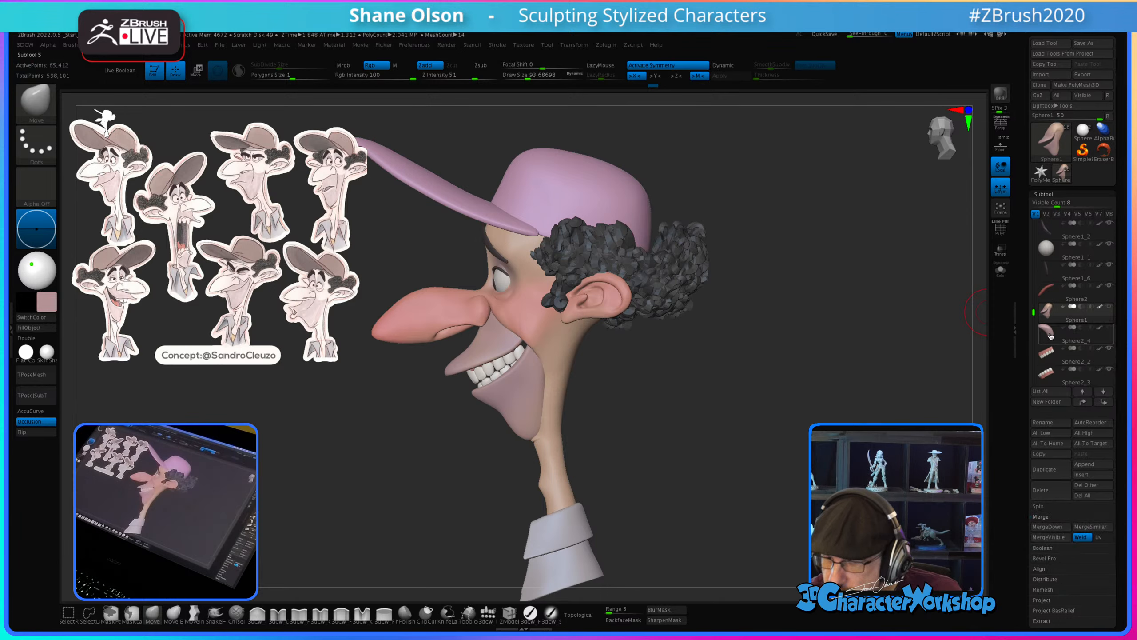
{"action": "left_click", "coordinate": [1047, 527]}
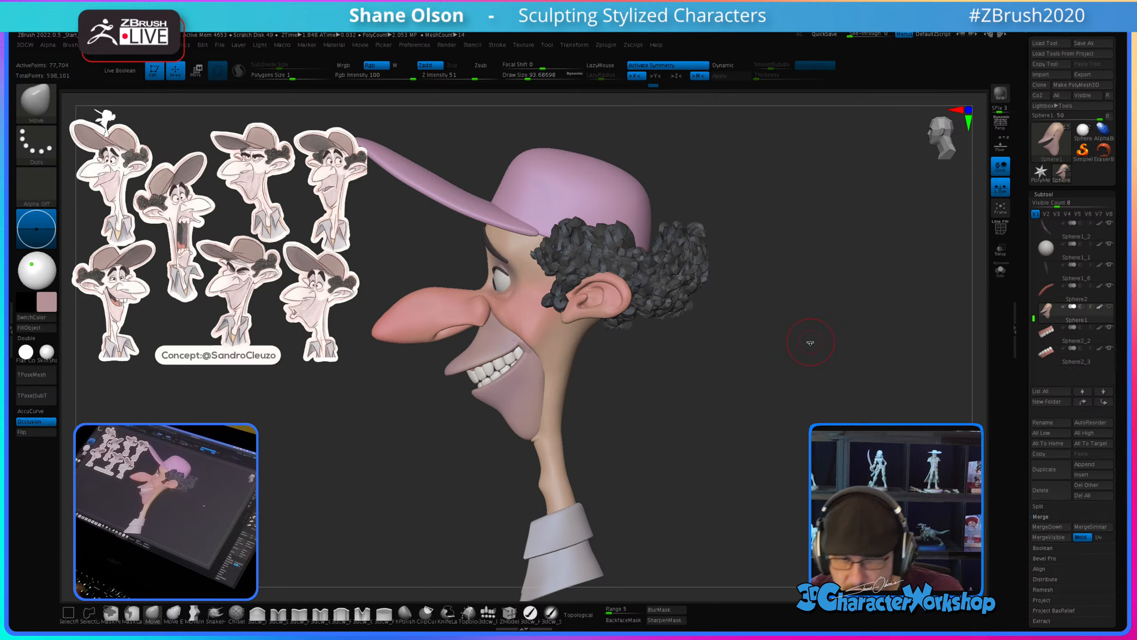
Step: Isolate the merged mouth subtool and display its wireframe with polygroups
{"action": "left_click", "coordinate": [1001, 270]}
{"action": "mouse_move", "coordinate": [705, 358]}
{"action": "left_mouse_down"}
{"action": "mouse_move", "coordinate": [650, 359]}
{"action": "mouse_move", "coordinate": [684, 354]}
{"action": "mouse_move", "coordinate": [680, 429]}
{"action": "mouse_move", "coordinate": [746, 427]}
{"action": "mouse_move", "coordinate": [678, 431]}
{"action": "mouse_move", "coordinate": [700, 401]}
{"action": "mouse_move", "coordinate": [716, 402]}
{"action": "mouse_move", "coordinate": [699, 403]}
{"action": "left_mouse_up"}
{"action": "key", "text": "s"}
{"action": "key", "text": "shift+f"}
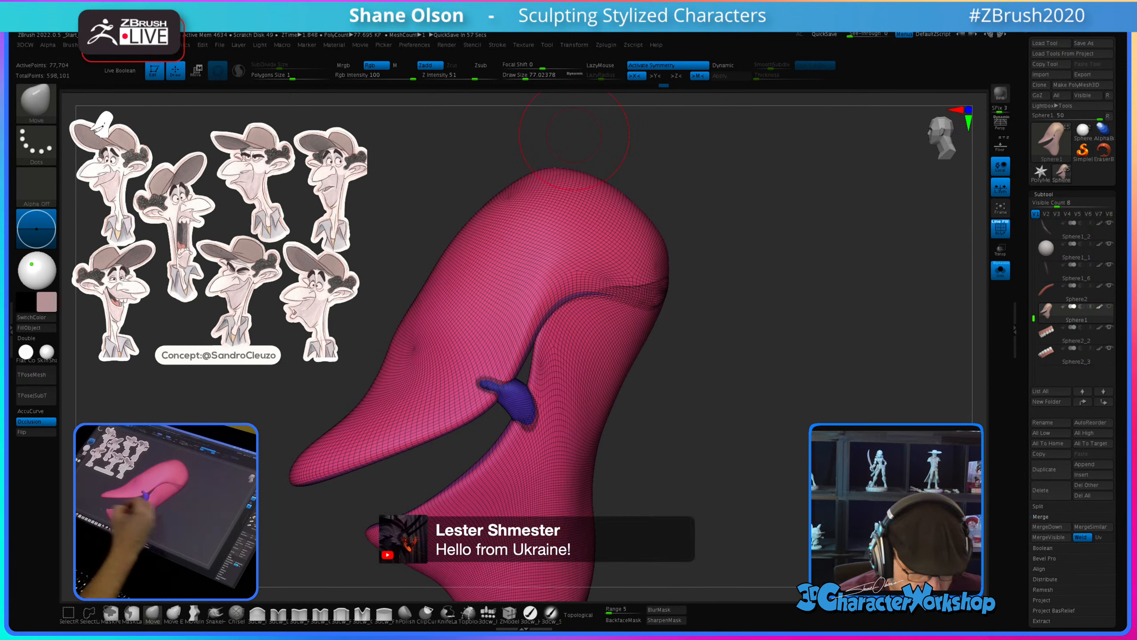
{"action": "mouse_move", "coordinate": [303, 536]}
{"action": "left_mouse_down"}
{"action": "mouse_move", "coordinate": [706, 447]}
{"action": "mouse_move", "coordinate": [636, 462]}
{"action": "mouse_move", "coordinate": [665, 442]}
{"action": "mouse_move", "coordinate": [666, 455]}
{"action": "mouse_move", "coordinate": [640, 460]}
{"action": "mouse_move", "coordinate": [680, 419]}
{"action": "mouse_move", "coordinate": [663, 440]}
{"action": "mouse_move", "coordinate": [735, 430]}
{"action": "left_mouse_up"}
{"action": "key", "text": "w"}
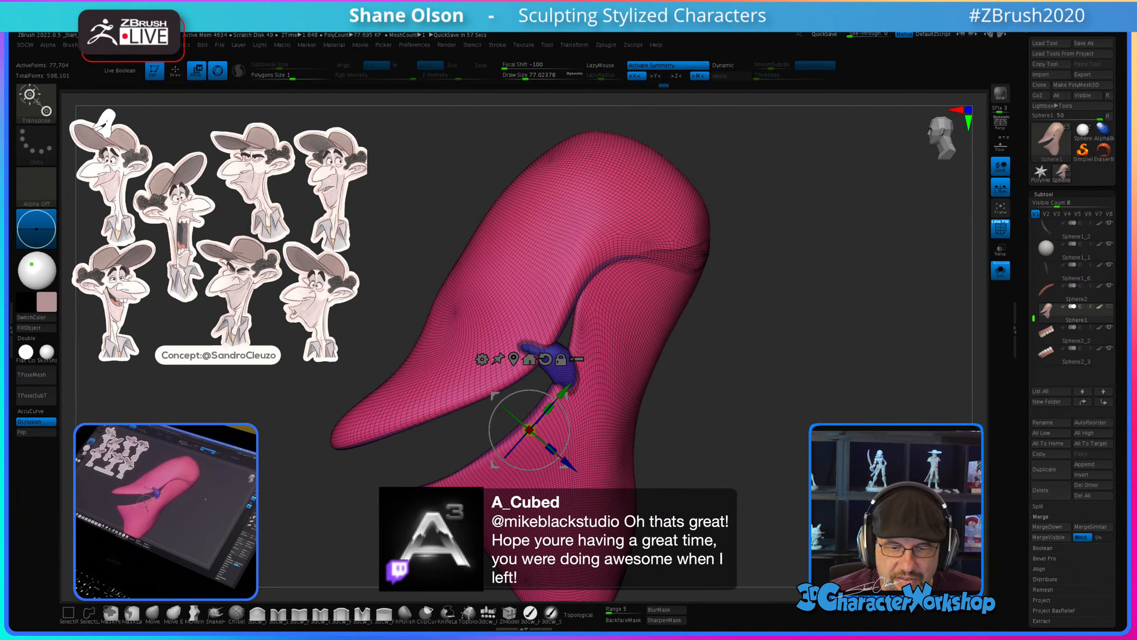
{"action": "key", "text": "q"}
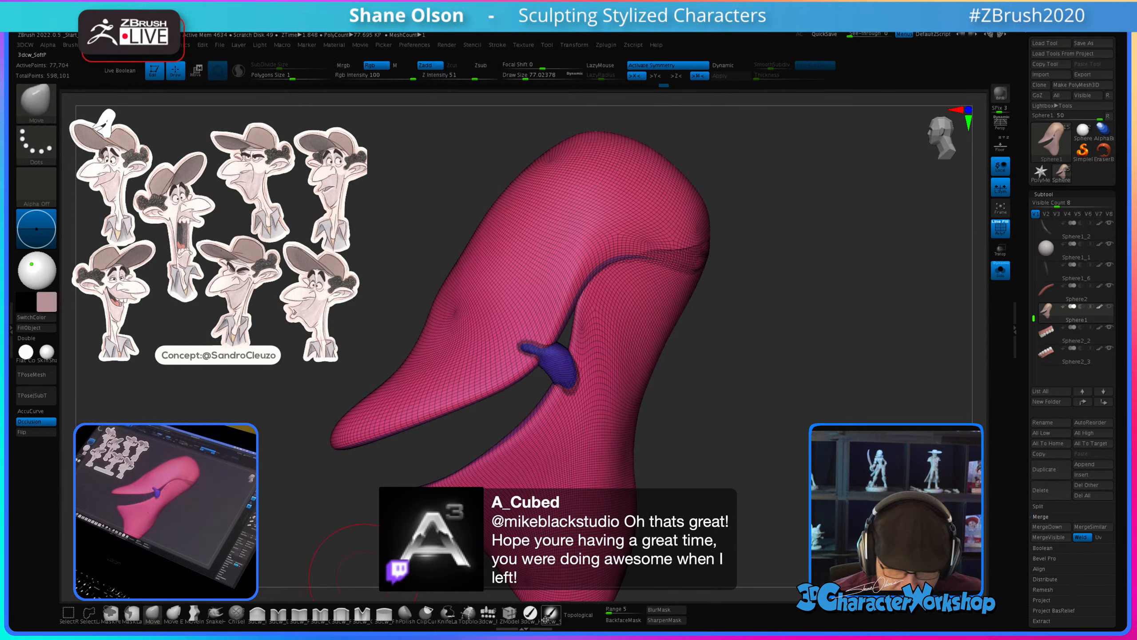
Step: Turn on topological masking for the Move brush and reshape the mouth corner piece, stretching it upward between the upper and lower lips
{"action": "left_click", "coordinate": [578, 615]}
{"action": "left_click_drag", "start_coordinate": [560, 350], "coordinate": [577, 302]}
{"action": "left_click_drag", "start_coordinate": [531, 343], "coordinate": [521, 369]}
{"action": "left_click_drag", "start_coordinate": [576, 399], "coordinate": [569, 398]}
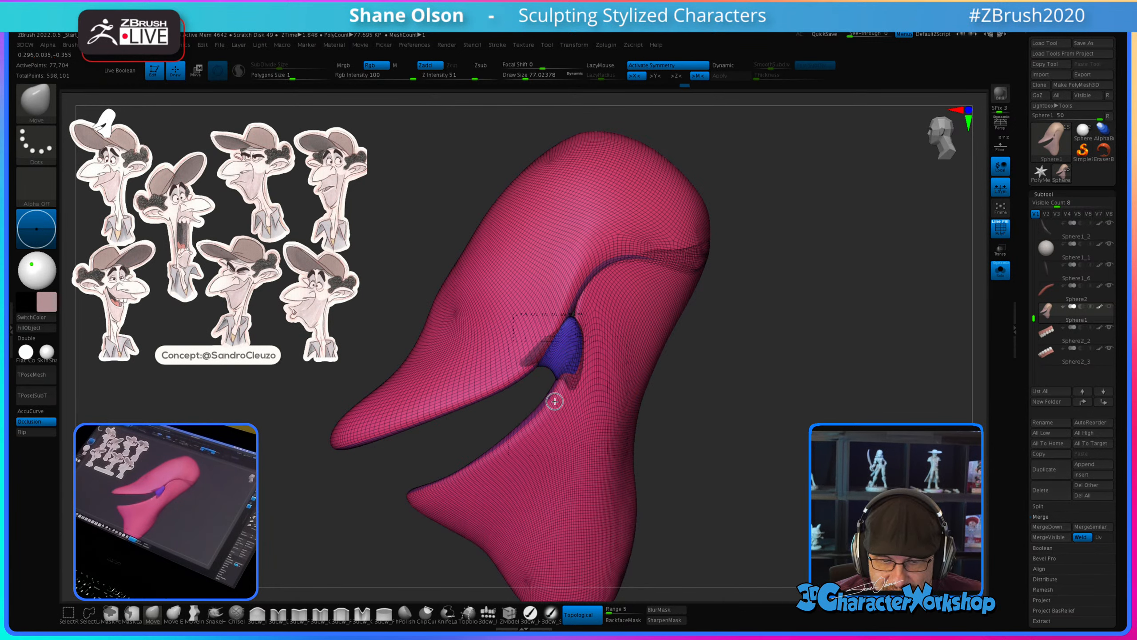
{"action": "key", "text": "bracketleft"}
{"action": "left_click_drag", "start_coordinate": [573, 321], "coordinate": [591, 268]}
{"action": "left_click_drag", "start_coordinate": [738, 392], "coordinate": [718, 386]}
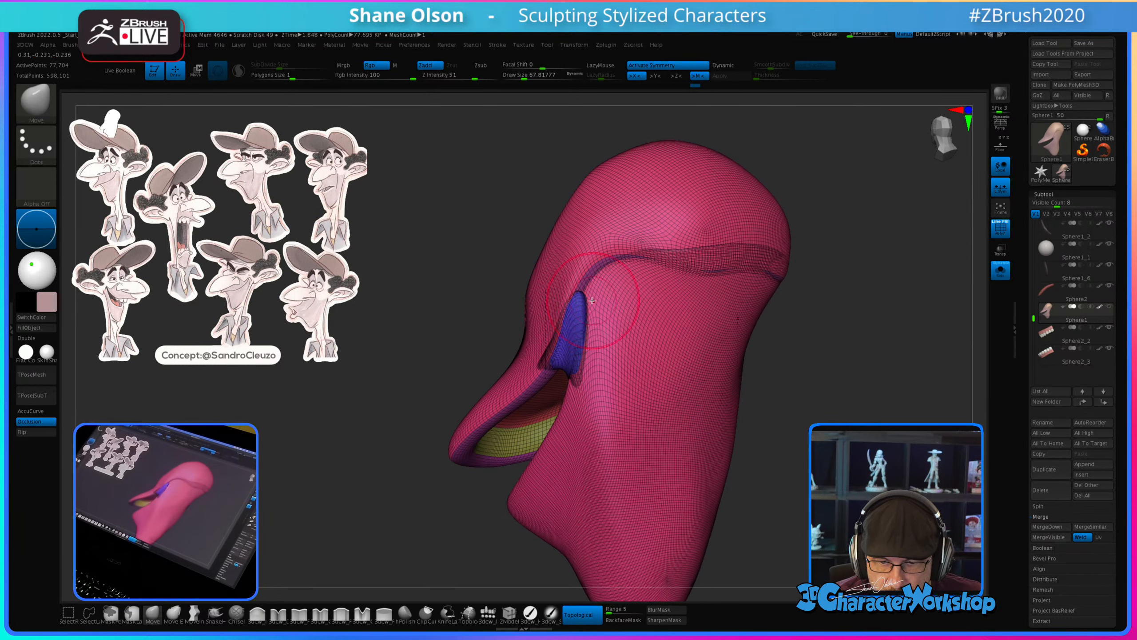
{"action": "mouse_move", "coordinate": [844, 382]}
{"action": "left_mouse_down"}
{"action": "mouse_move", "coordinate": [861, 387]}
{"action": "mouse_move", "coordinate": [770, 396]}
{"action": "mouse_move", "coordinate": [795, 386]}
{"action": "left_mouse_up"}
{"action": "mouse_move", "coordinate": [827, 294]}
{"action": "left_mouse_down"}
{"action": "mouse_move", "coordinate": [766, 323]}
{"action": "mouse_move", "coordinate": [766, 280]}
{"action": "mouse_move", "coordinate": [767, 324]}
{"action": "mouse_move", "coordinate": [754, 326]}
{"action": "left_mouse_up"}
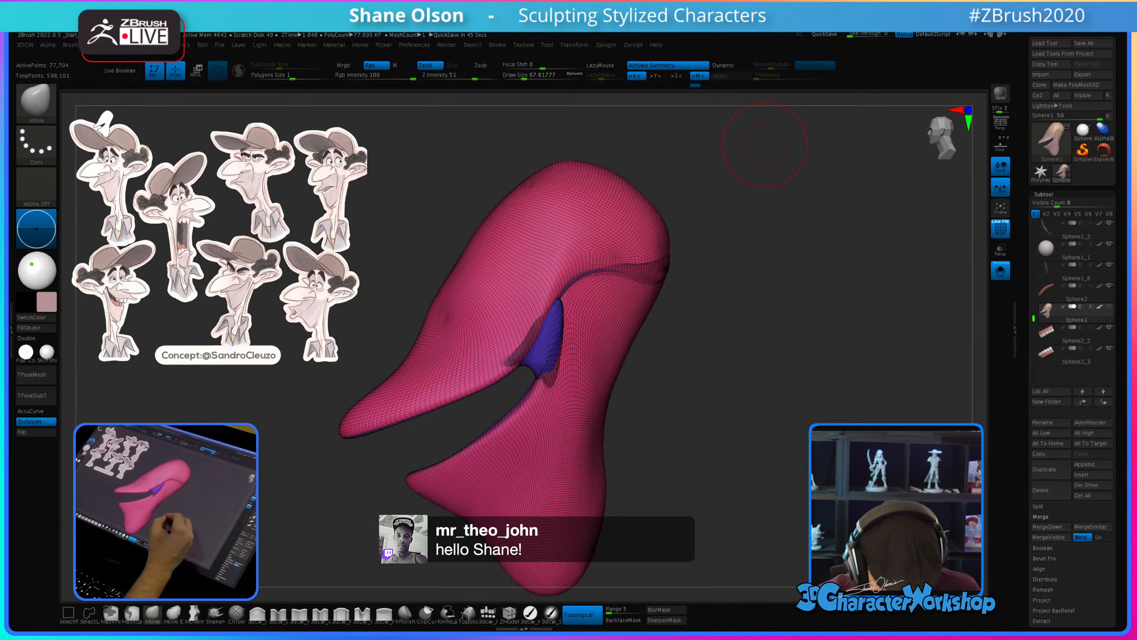
Step: Hide the wireframe, turn off local symmetry, and apply Mirror And Weld to the merged mouth
{"action": "key", "text": "shift+f"}
{"action": "left_click_drag", "start_coordinate": [699, 474], "coordinate": [666, 473]}
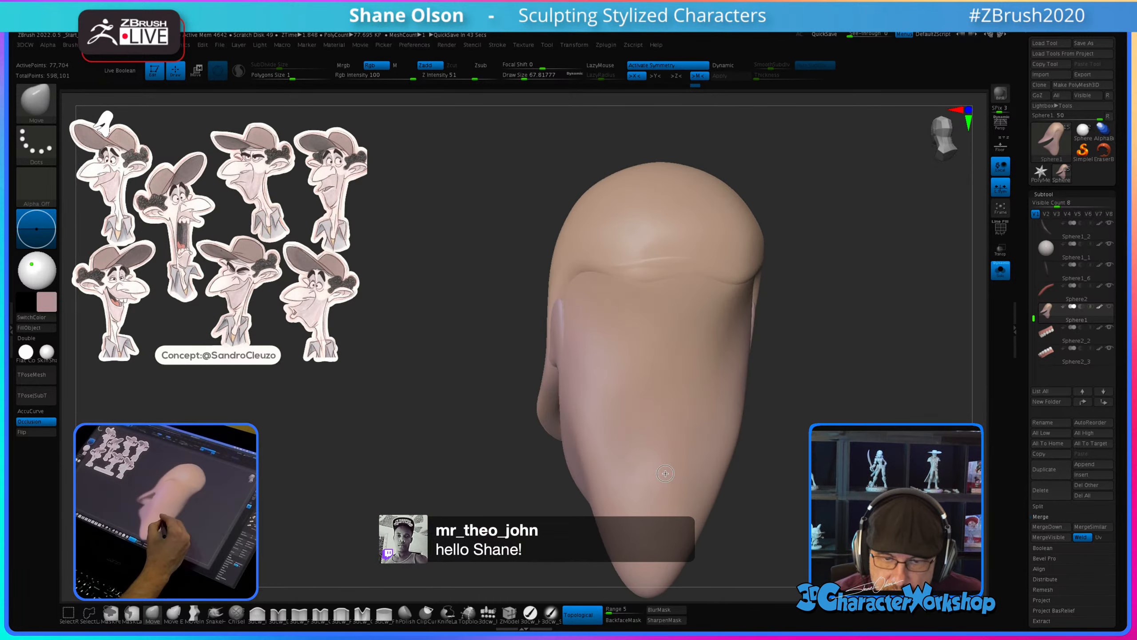
{"action": "mouse_move", "coordinate": [559, 307]}
{"action": "left_mouse_down"}
{"action": "mouse_move", "coordinate": [602, 328]}
{"action": "mouse_move", "coordinate": [700, 444]}
{"action": "mouse_move", "coordinate": [751, 442]}
{"action": "mouse_move", "coordinate": [719, 449]}
{"action": "left_mouse_up"}
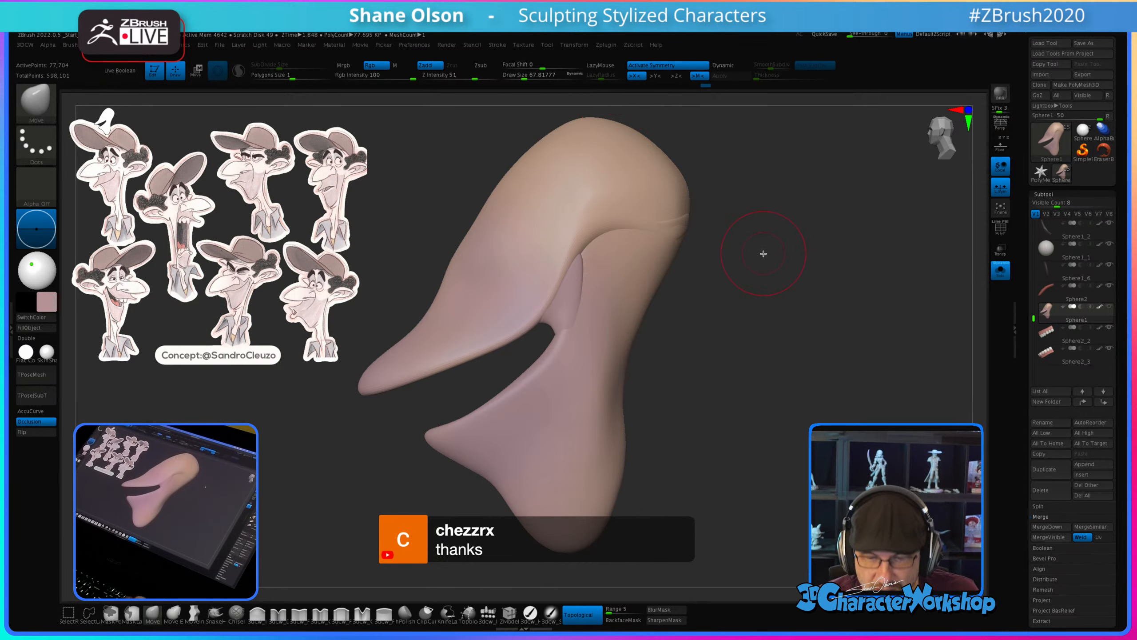
{"action": "mouse_move", "coordinate": [764, 305]}
{"action": "left_mouse_down"}
{"action": "mouse_move", "coordinate": [724, 297]}
{"action": "mouse_move", "coordinate": [780, 297]}
{"action": "left_mouse_up"}
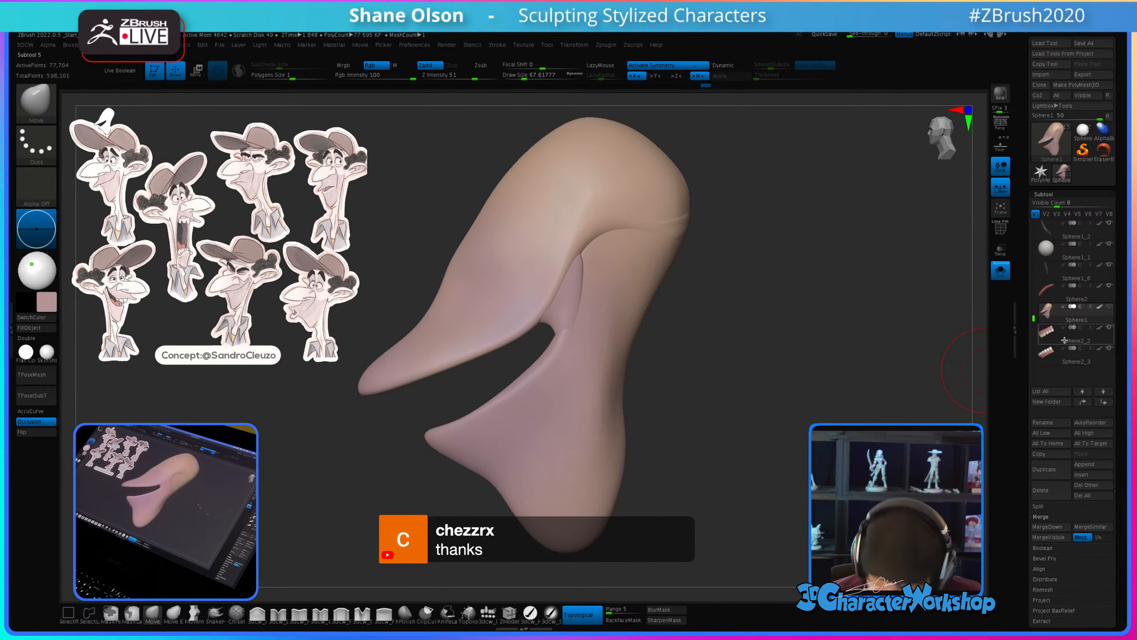
{"action": "key", "text": "shift+f"}
{"action": "key", "text": "shift+f"}
{"action": "left_click_drag", "start_coordinate": [848, 336], "coordinate": [733, 335]}
{"action": "key", "text": "space"}
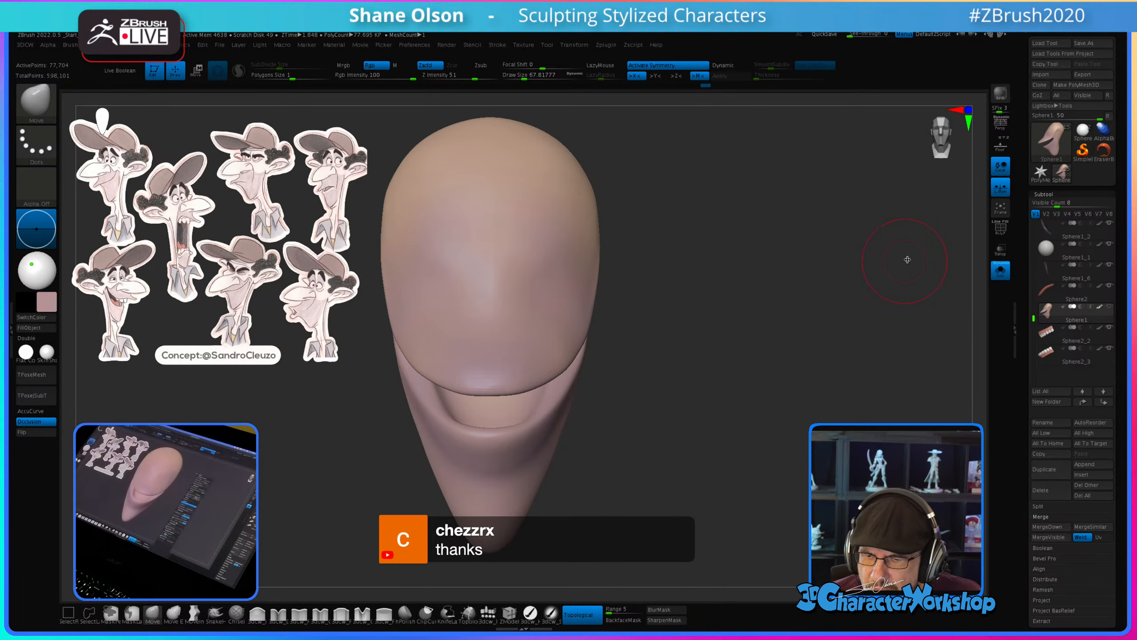
{"action": "left_click", "coordinate": [998, 194]}
{"action": "key", "text": "space"}
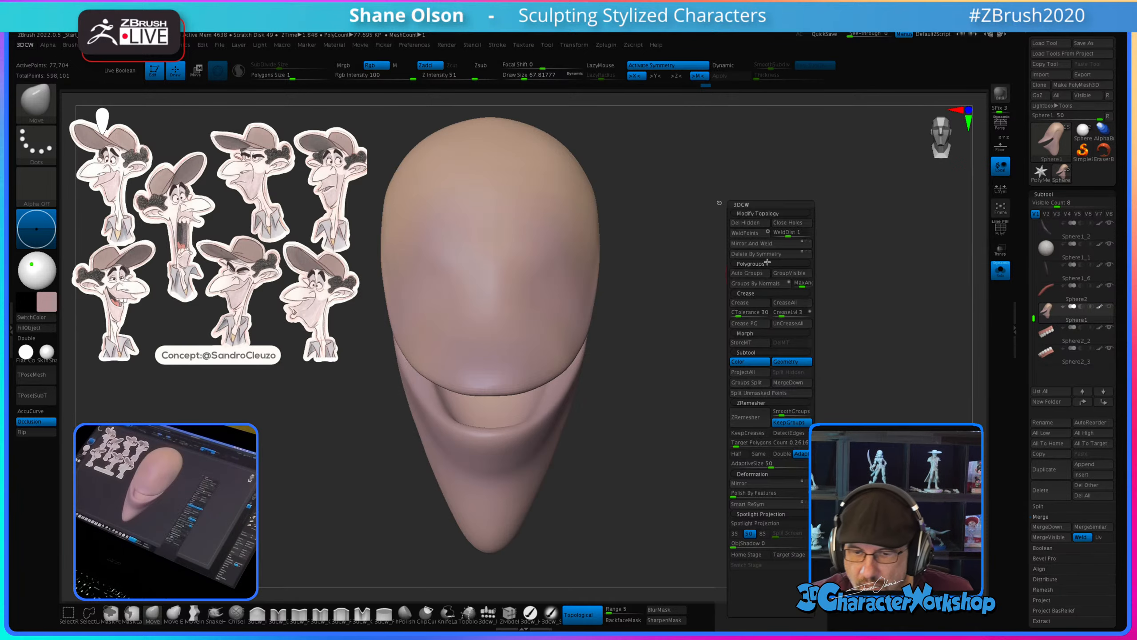
{"action": "left_click", "coordinate": [755, 244]}
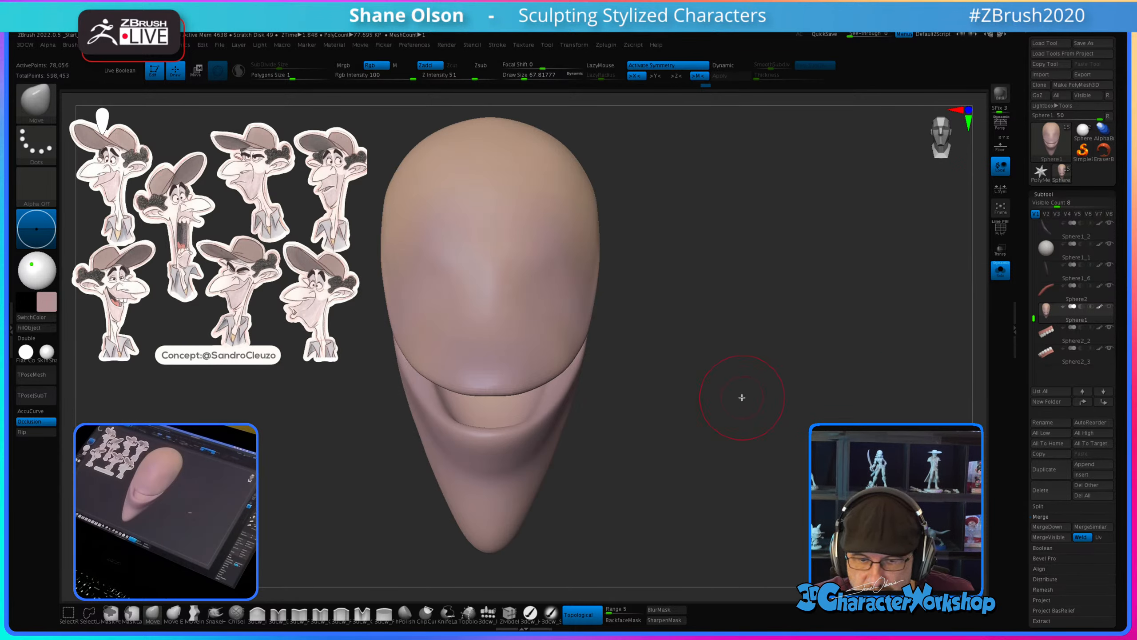
{"action": "left_click_drag", "start_coordinate": [741, 396], "coordinate": [742, 272]}
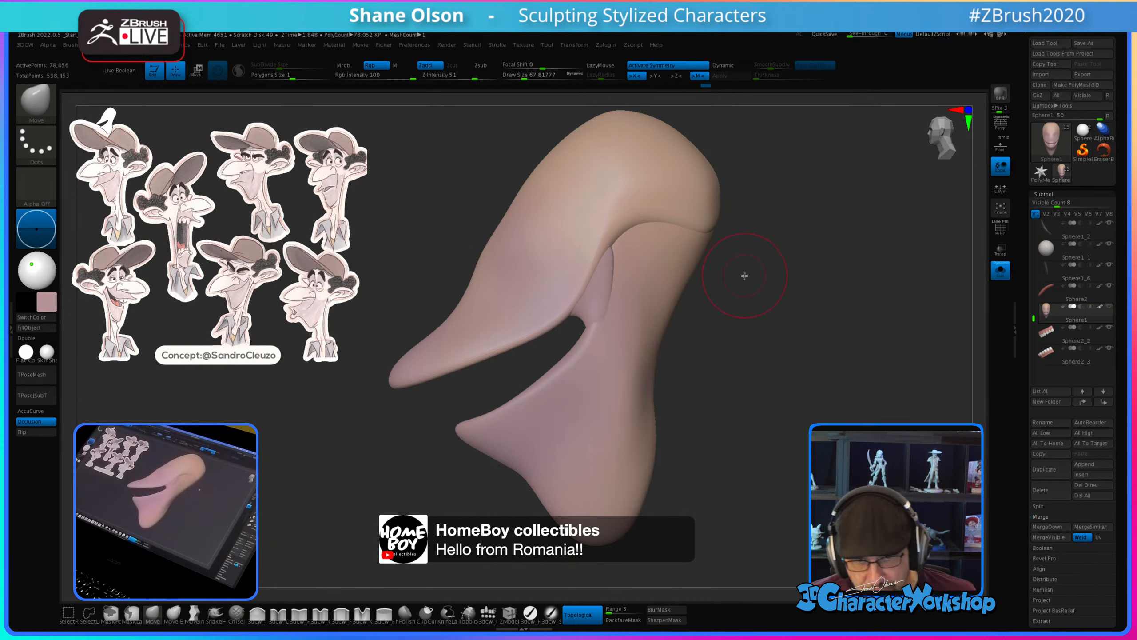
Step: Switch off symmetry and fuse the overlapping lips and corner pieces into one mesh with the gizmo's Remesh by Union
{"action": "left_click_drag", "start_coordinate": [747, 278], "coordinate": [676, 110]}
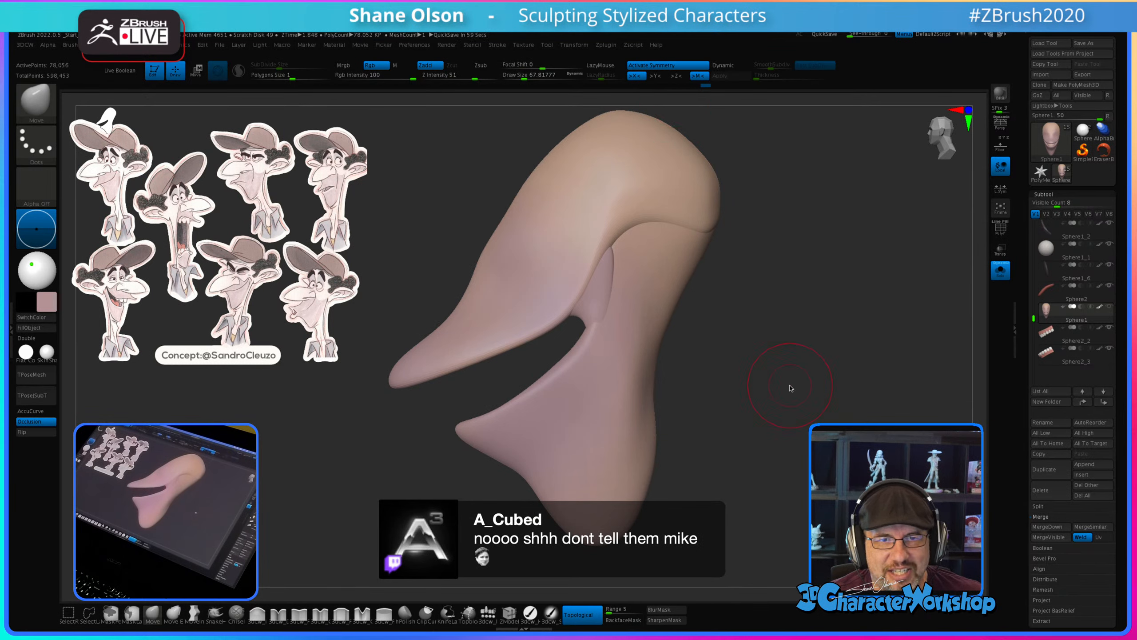
{"action": "left_click_drag", "start_coordinate": [834, 373], "coordinate": [753, 396]}
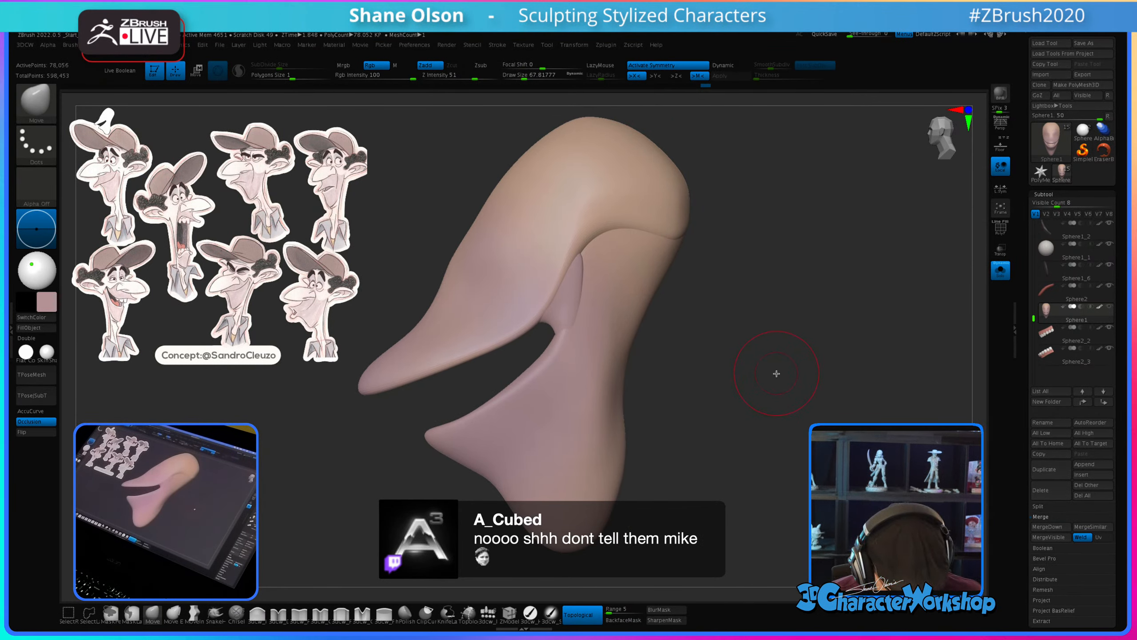
{"action": "mouse_move", "coordinate": [766, 371]}
{"action": "left_mouse_down"}
{"action": "mouse_move", "coordinate": [807, 375]}
{"action": "mouse_move", "coordinate": [738, 368]}
{"action": "left_mouse_up"}
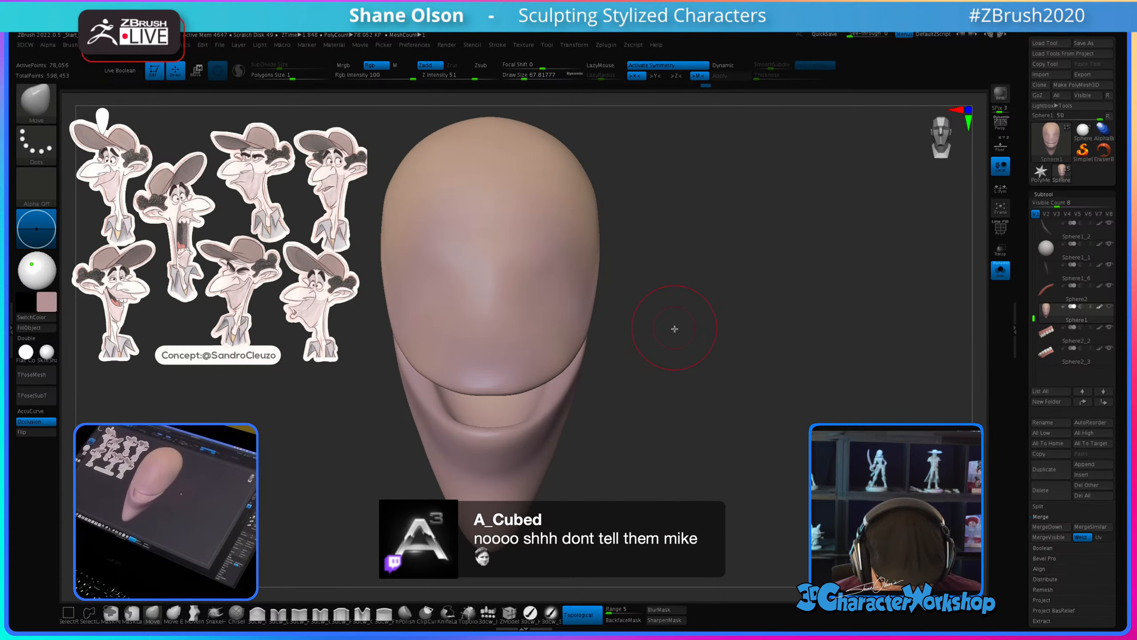
{"action": "key", "text": "w"}
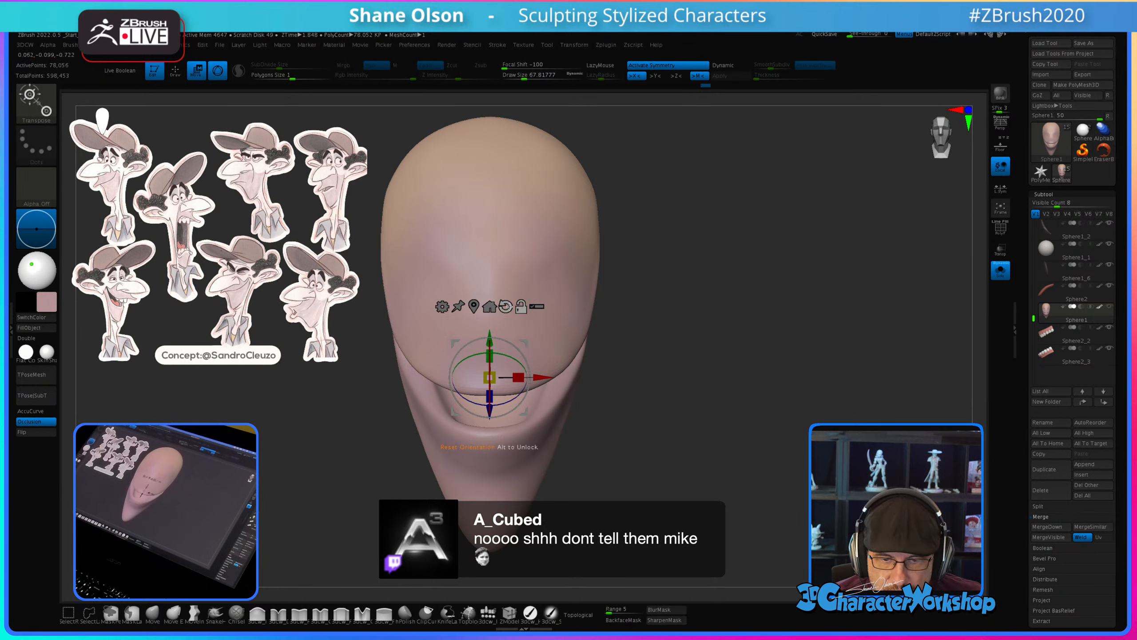
{"action": "key", "text": "x"}
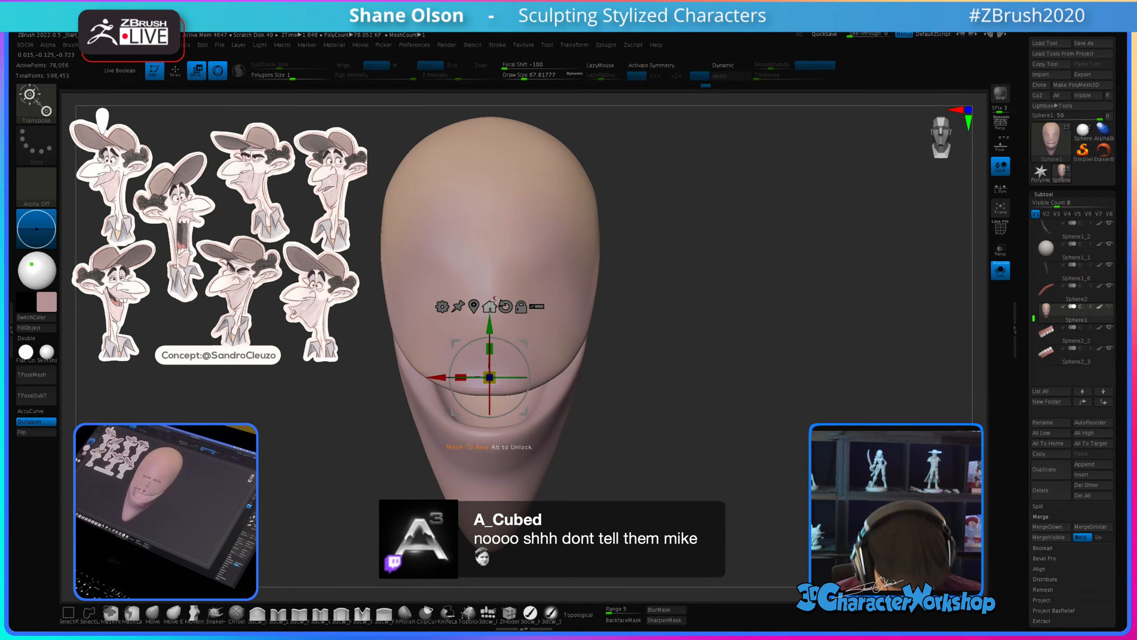
{"action": "left_click", "coordinate": [488, 305]}
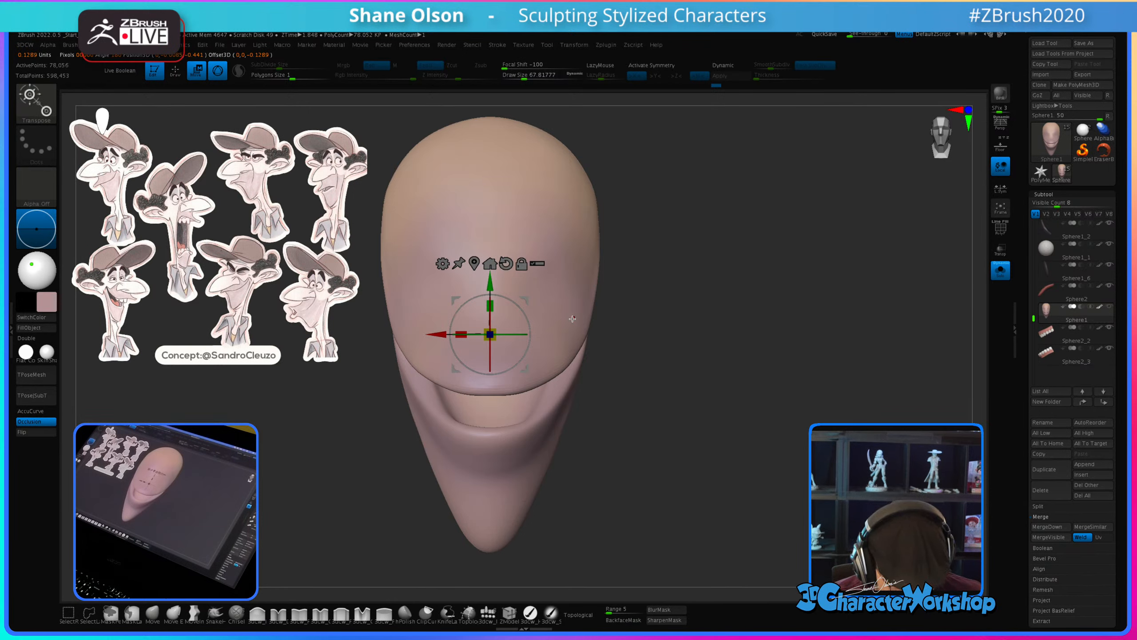
{"action": "left_click", "coordinate": [443, 268]}
{"action": "left_click", "coordinate": [633, 325]}
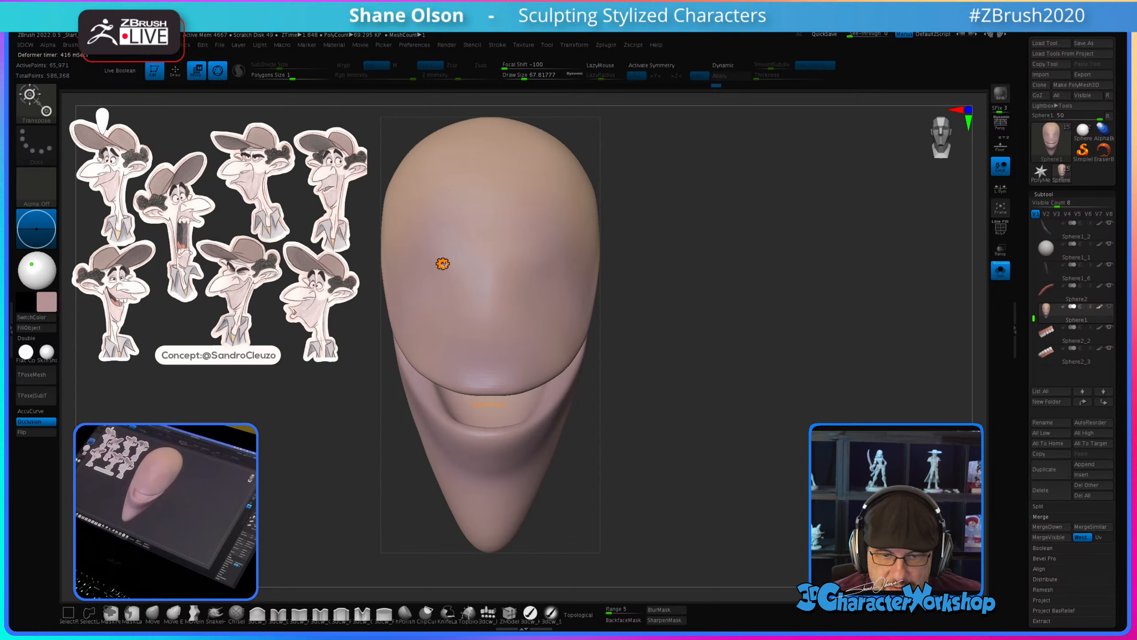
{"action": "left_click", "coordinate": [443, 264]}
{"action": "left_click", "coordinate": [598, 265]}
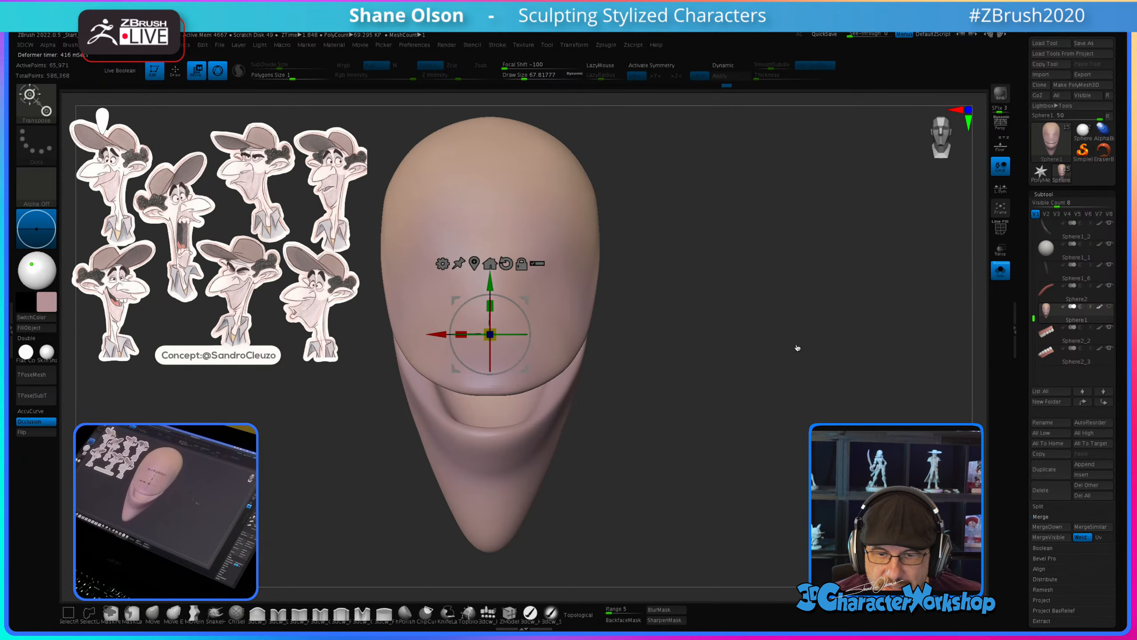
Step: Show the wireframe of the fused mouth and assign the whole mesh to a single polygroup
{"action": "mouse_move", "coordinate": [797, 348]}
{"action": "left_mouse_down"}
{"action": "mouse_move", "coordinate": [759, 340]}
{"action": "mouse_move", "coordinate": [856, 356]}
{"action": "left_mouse_up"}
{"action": "key", "text": "shift+f"}
{"action": "key", "text": "q"}
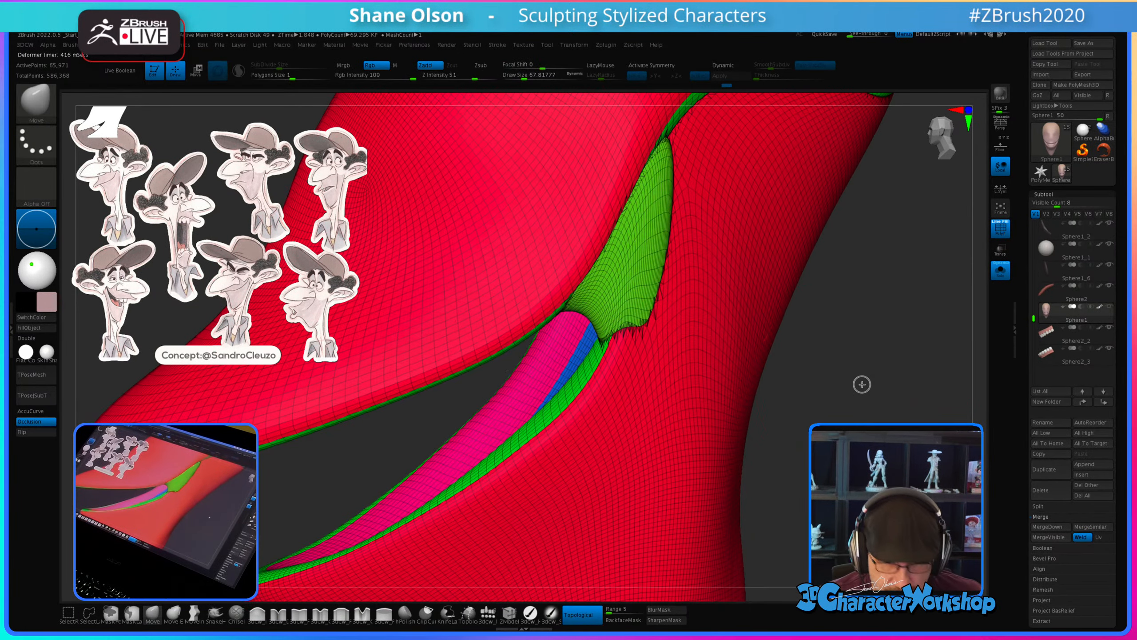
{"action": "key", "text": "f"}
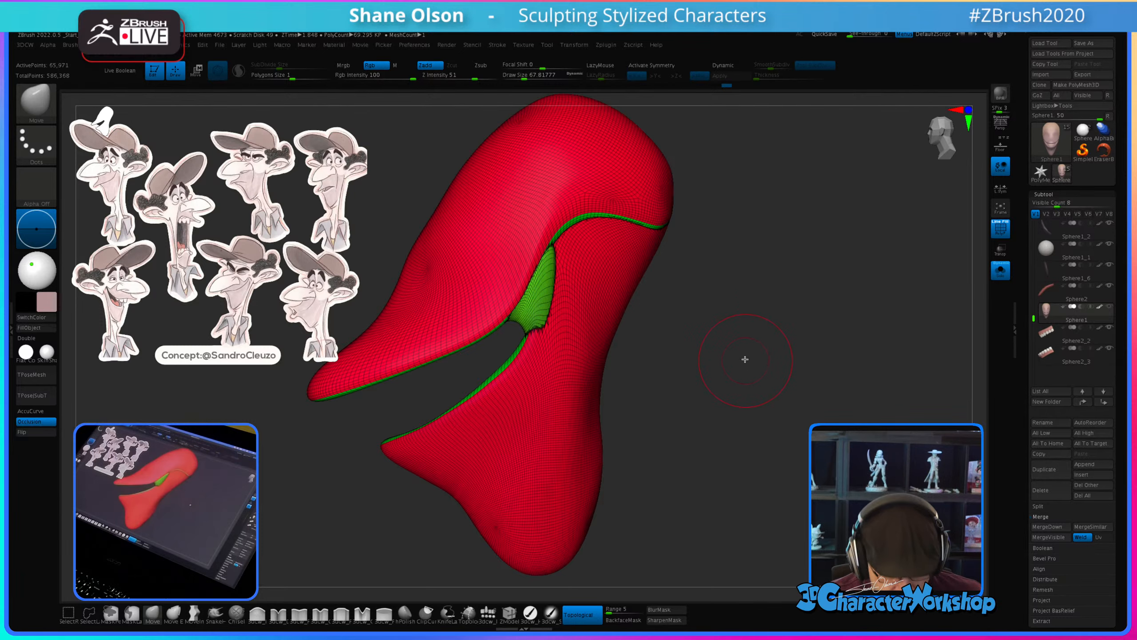
{"action": "left_click_drag", "start_coordinate": [745, 359], "coordinate": [742, 409], "text": "alt"}
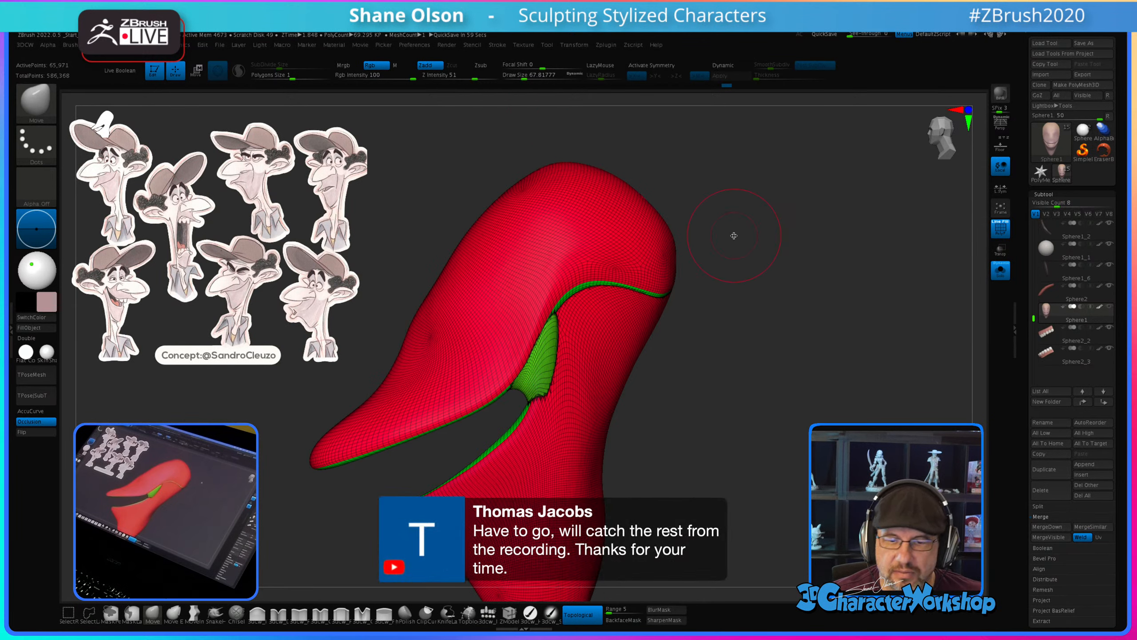
{"action": "left_click_drag", "start_coordinate": [680, 474], "coordinate": [690, 424]}
{"action": "key", "text": "ctrl+w"}
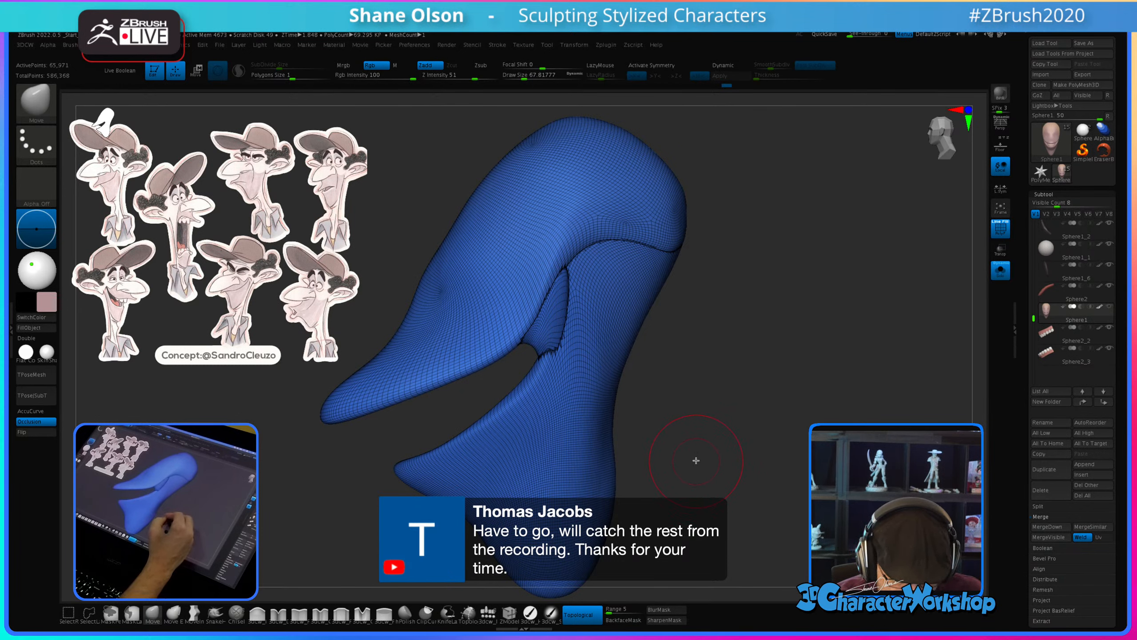
Step: Undo the coarse retessellation of the mouth and retessellate it with a Polygons Size of 0.2459
{"action": "left_click_drag", "start_coordinate": [696, 460], "coordinate": [692, 443]}
{"action": "left_click_drag", "start_coordinate": [291, 78], "coordinate": [287, 77]}
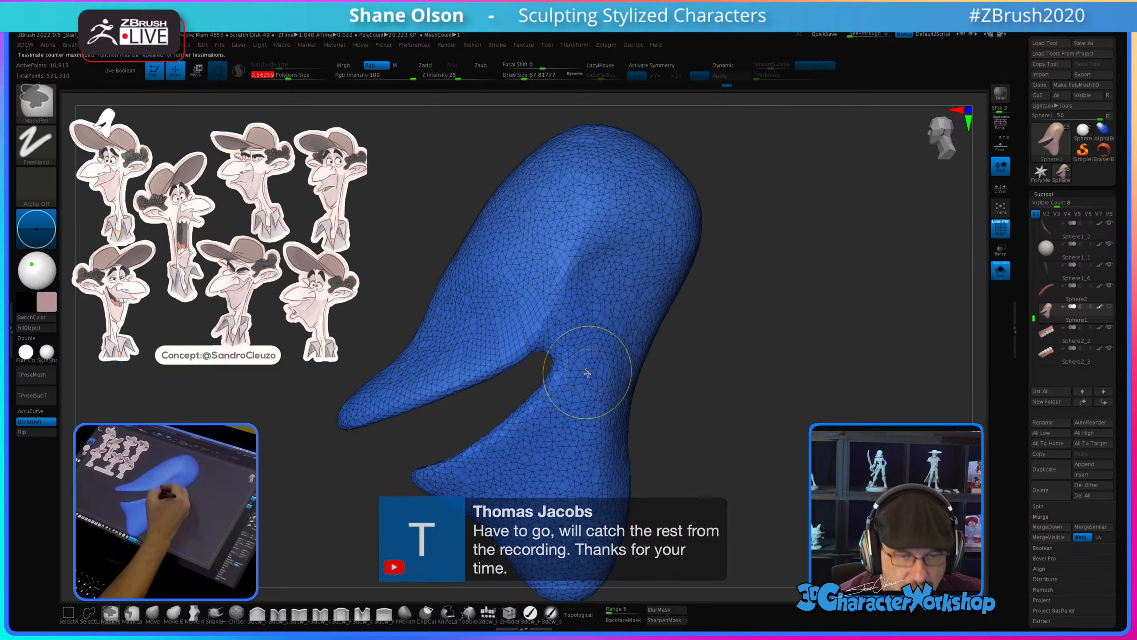
{"action": "key", "text": "ctrl+z"}
{"action": "left_click_drag", "start_coordinate": [288, 77], "coordinate": [283, 76]}
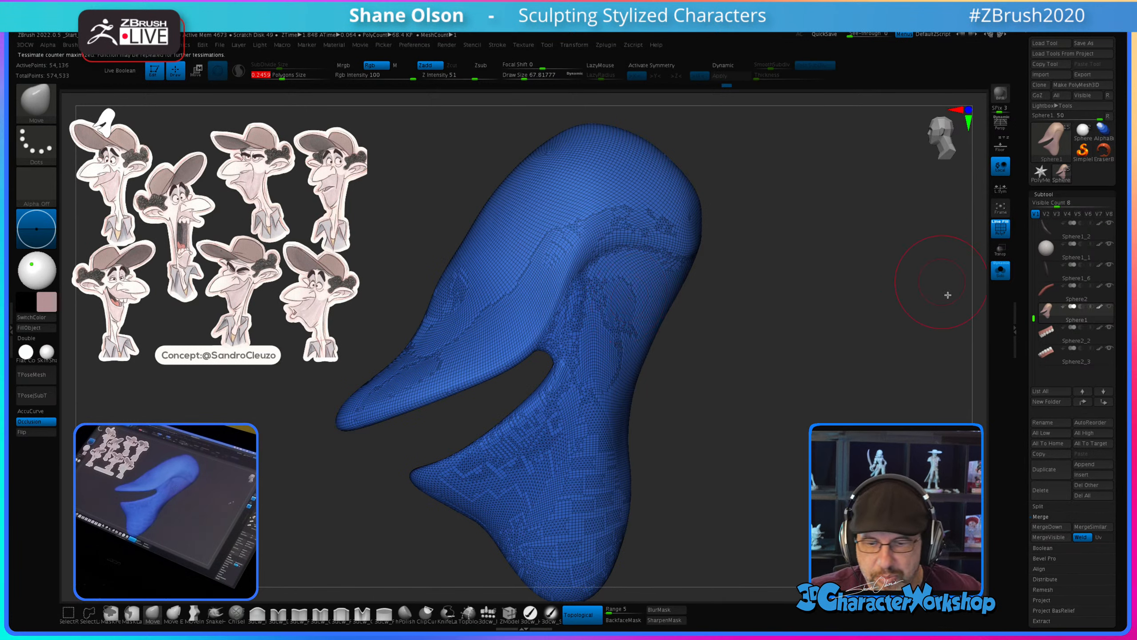
{"action": "scroll", "coordinate": [1048, 515], "scroll_direction": "down", "scroll_amount": 5}
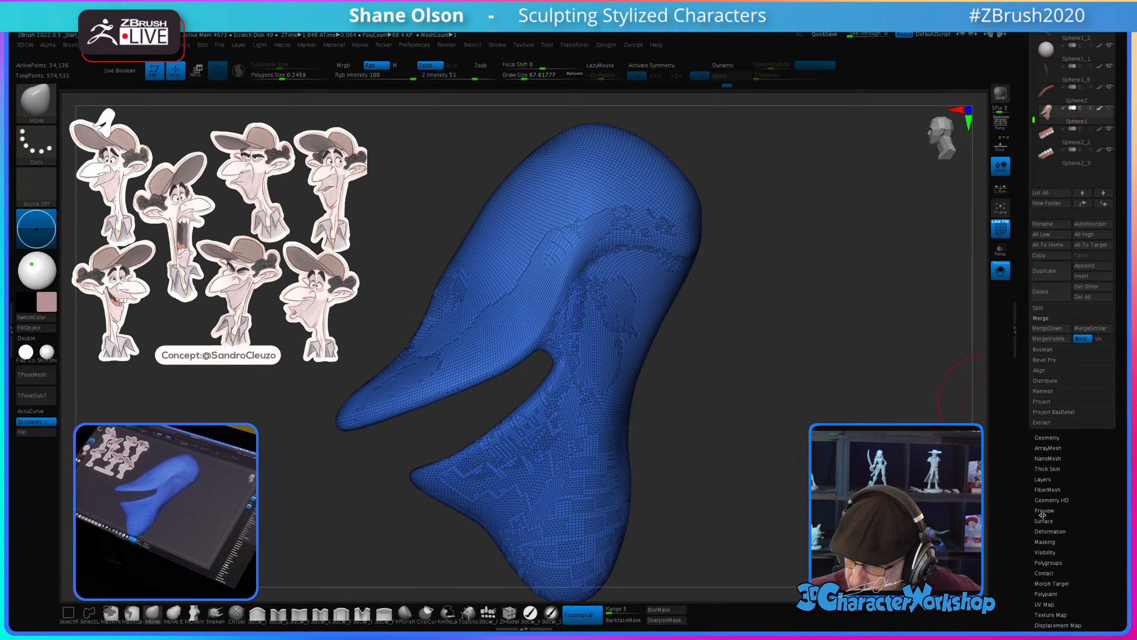
Step: Open the mouth's Tessimate settings in the Geometry section
{"action": "left_click", "coordinate": [1044, 438]}
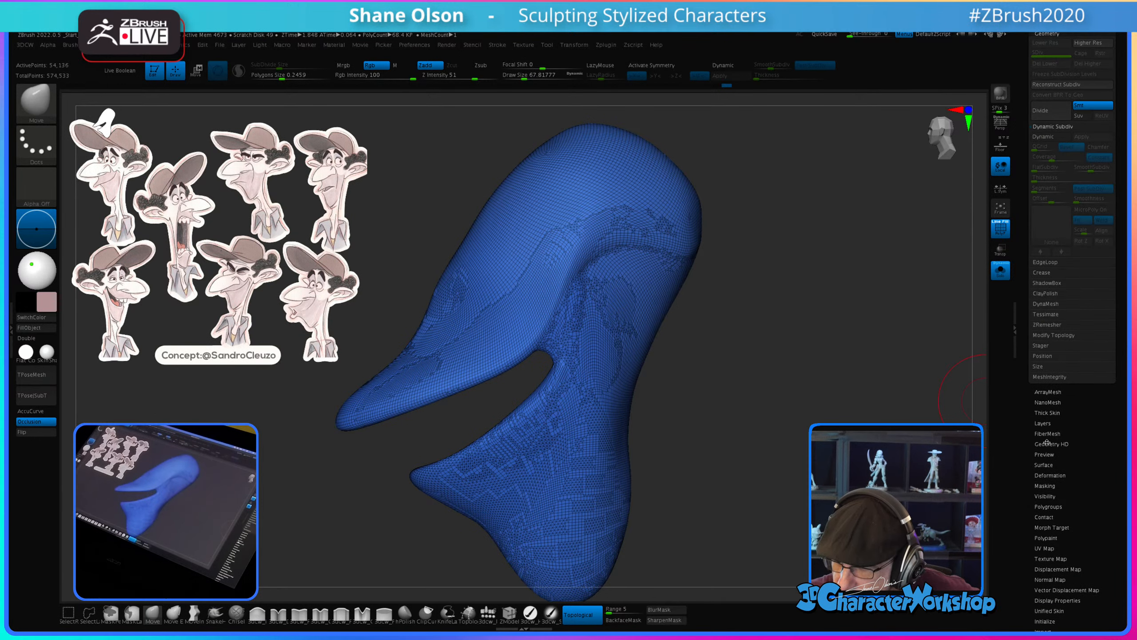
{"action": "left_click", "coordinate": [1052, 314]}
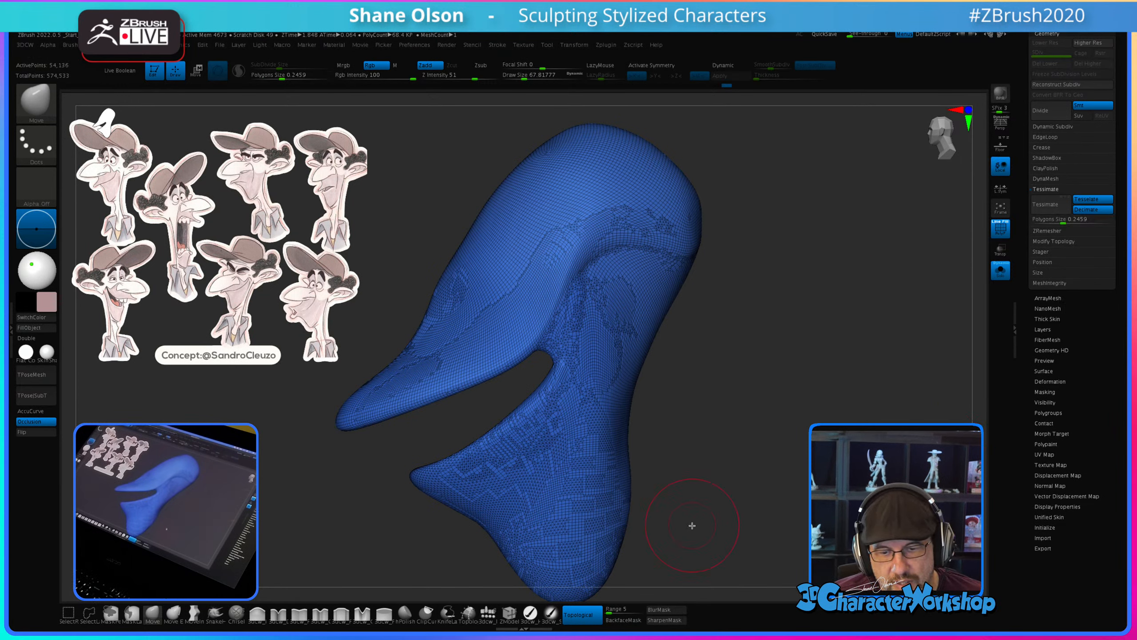
{"action": "mouse_move", "coordinate": [762, 428]}
{"action": "left_mouse_down"}
{"action": "mouse_move", "coordinate": [753, 426]}
{"action": "mouse_move", "coordinate": [769, 424]}
{"action": "left_mouse_up"}
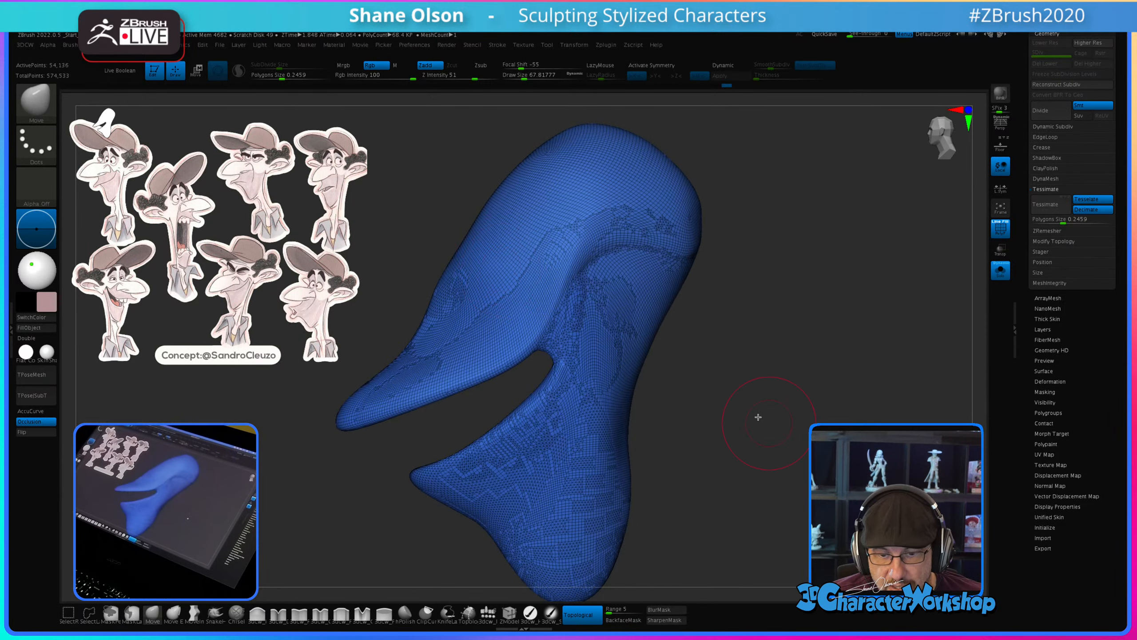
{"action": "left_click_drag", "start_coordinate": [783, 330], "coordinate": [810, 322]}
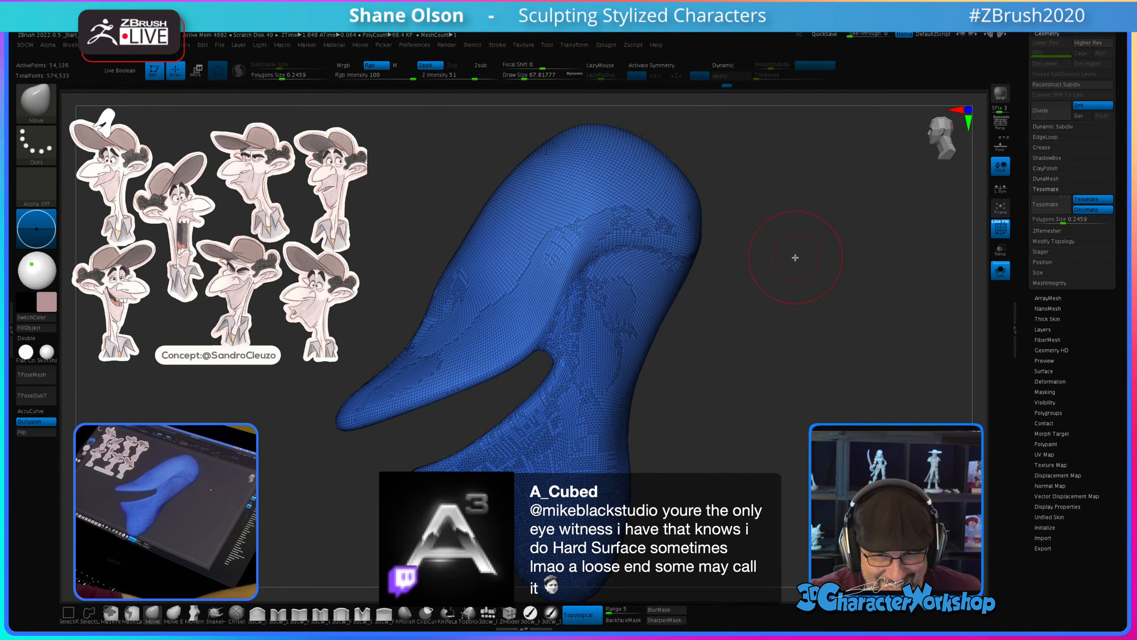
{"action": "mouse_move", "coordinate": [761, 442]}
{"action": "left_mouse_down"}
{"action": "mouse_move", "coordinate": [713, 436]}
{"action": "mouse_move", "coordinate": [730, 462]}
{"action": "left_mouse_up"}
Step: Hide the wireframe, turn on X symmetry and smooth the seam where the corner piece meets the upper lip
{"action": "key", "text": "shift+f"}
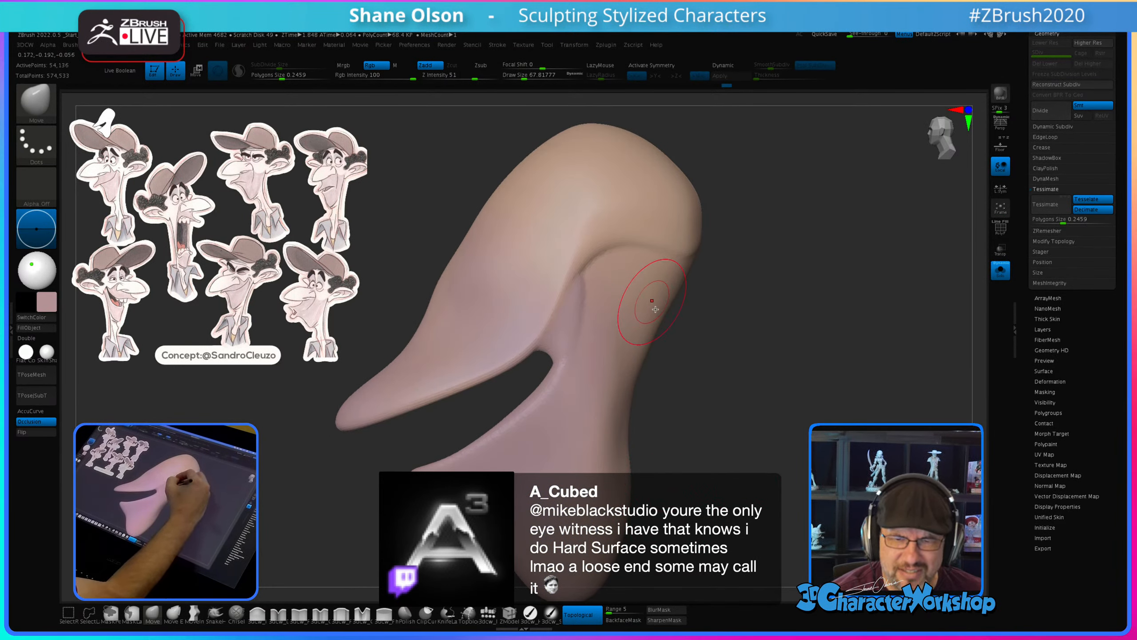
{"action": "key", "text": "x"}
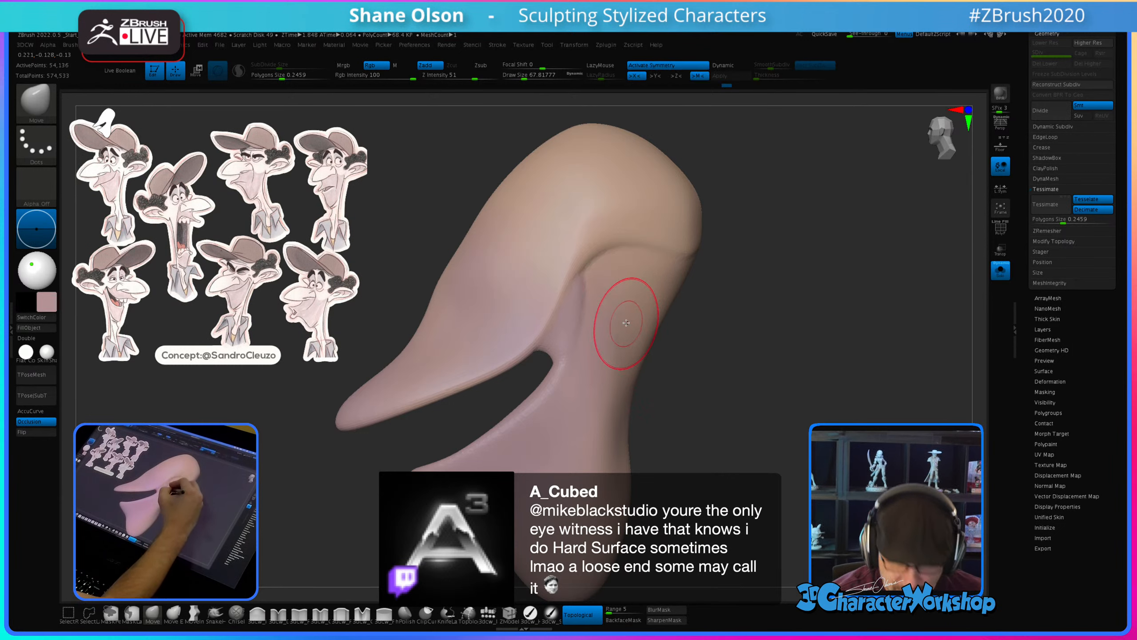
{"action": "key", "text": "shift"}
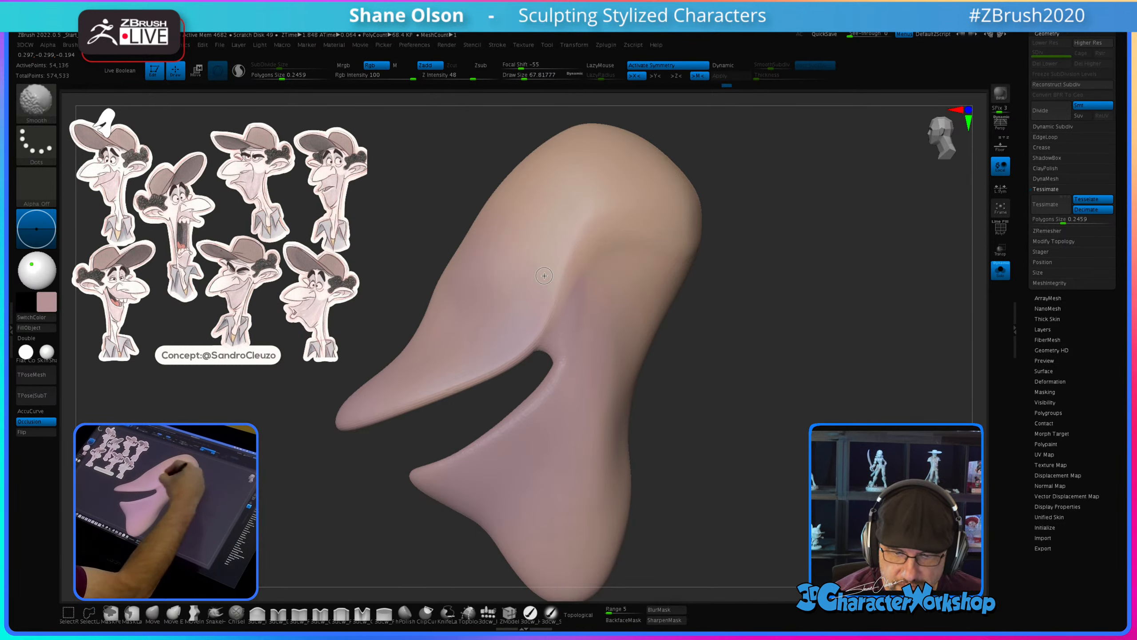
{"action": "mouse_move", "coordinate": [698, 407]}
{"action": "left_mouse_down"}
{"action": "mouse_move", "coordinate": [726, 386]}
{"action": "mouse_move", "coordinate": [685, 425]}
{"action": "mouse_move", "coordinate": [726, 407]}
{"action": "mouse_move", "coordinate": [714, 394]}
{"action": "mouse_move", "coordinate": [724, 427]}
{"action": "mouse_move", "coordinate": [756, 429]}
{"action": "mouse_move", "coordinate": [719, 437]}
{"action": "left_mouse_up"}
{"action": "key", "text": "shift"}
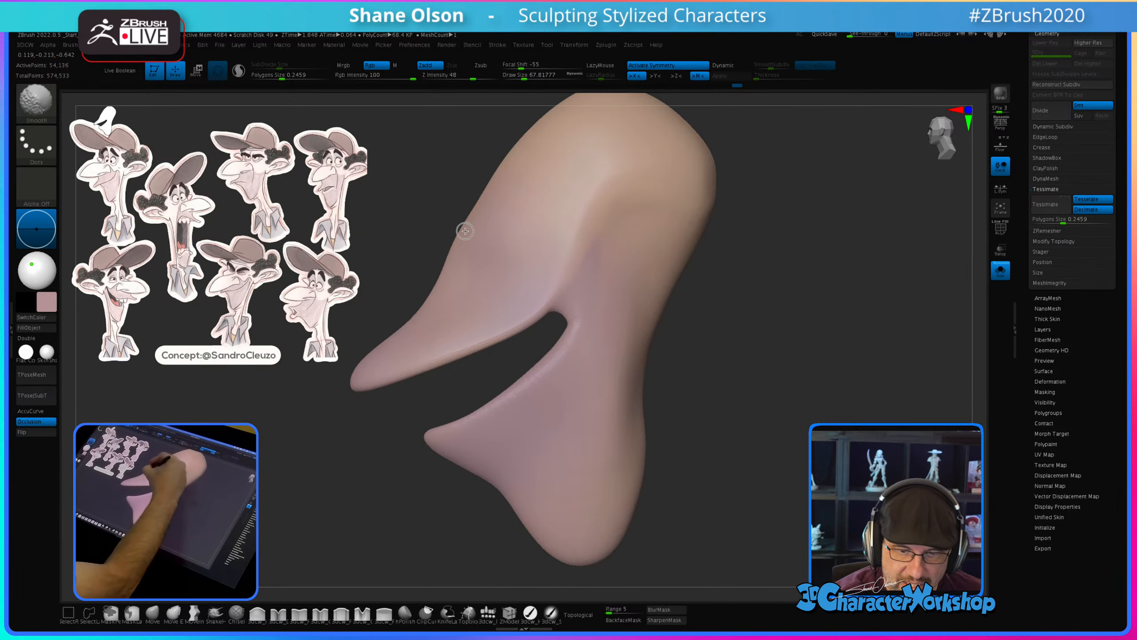
{"action": "mouse_move", "coordinate": [675, 328]}
{"action": "left_mouse_down"}
{"action": "mouse_move", "coordinate": [690, 330]}
{"action": "mouse_move", "coordinate": [723, 406]}
{"action": "left_mouse_up"}
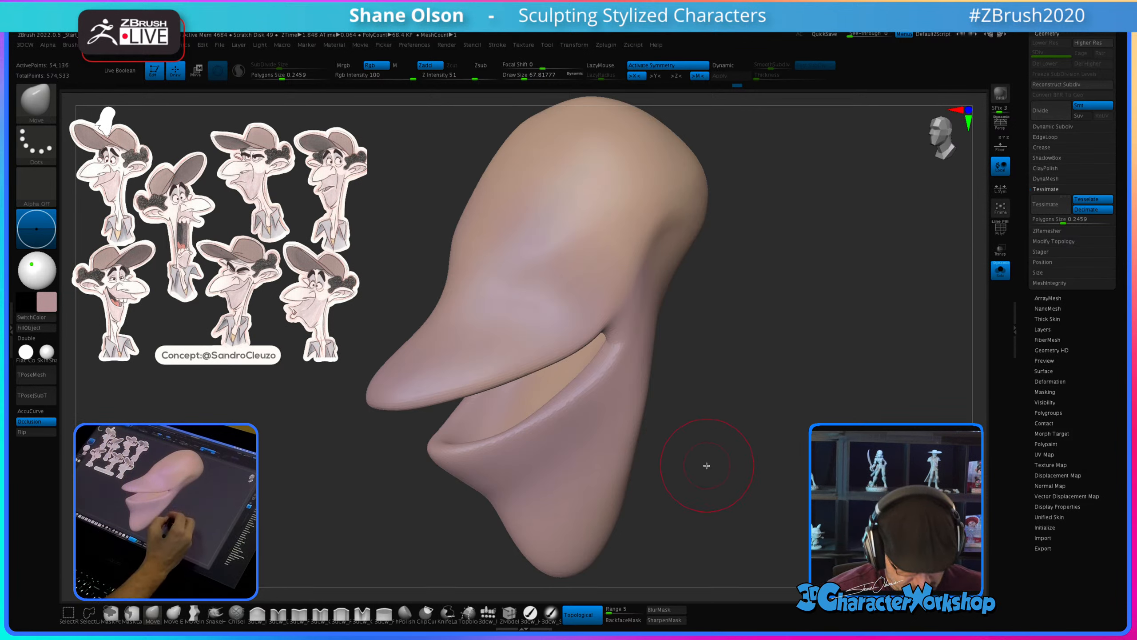
Step: Examine the smoothed mouth's topology in wireframe and its shape against the rest of the character
{"action": "key", "text": "shift+f"}
{"action": "left_click_drag", "start_coordinate": [713, 452], "coordinate": [693, 450], "text": "shift"}
{"action": "mouse_move", "coordinate": [728, 410]}
{"action": "left_mouse_down", "text": "alt"}
{"action": "mouse_move", "coordinate": [799, 433]}
{"action": "mouse_move", "coordinate": [838, 419]}
{"action": "mouse_move", "coordinate": [792, 442]}
{"action": "mouse_move", "coordinate": [798, 449]}
{"action": "left_mouse_up", "text": "alt"}
{"action": "key", "text": "s"}
{"action": "key", "text": "s"}
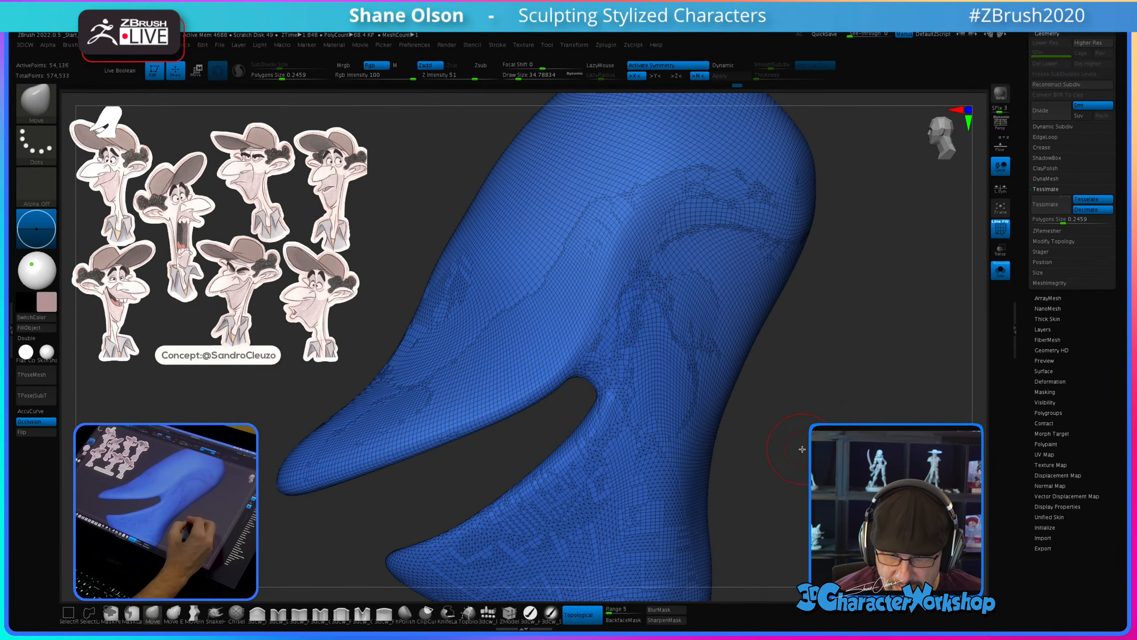
{"action": "left_click", "coordinate": [1000, 270]}
{"action": "left_click_drag", "start_coordinate": [813, 460], "coordinate": [762, 350], "text": "alt"}
{"action": "key", "text": "shift+f"}
{"action": "left_click_drag", "start_coordinate": [701, 403], "coordinate": [700, 458], "text": "alt"}
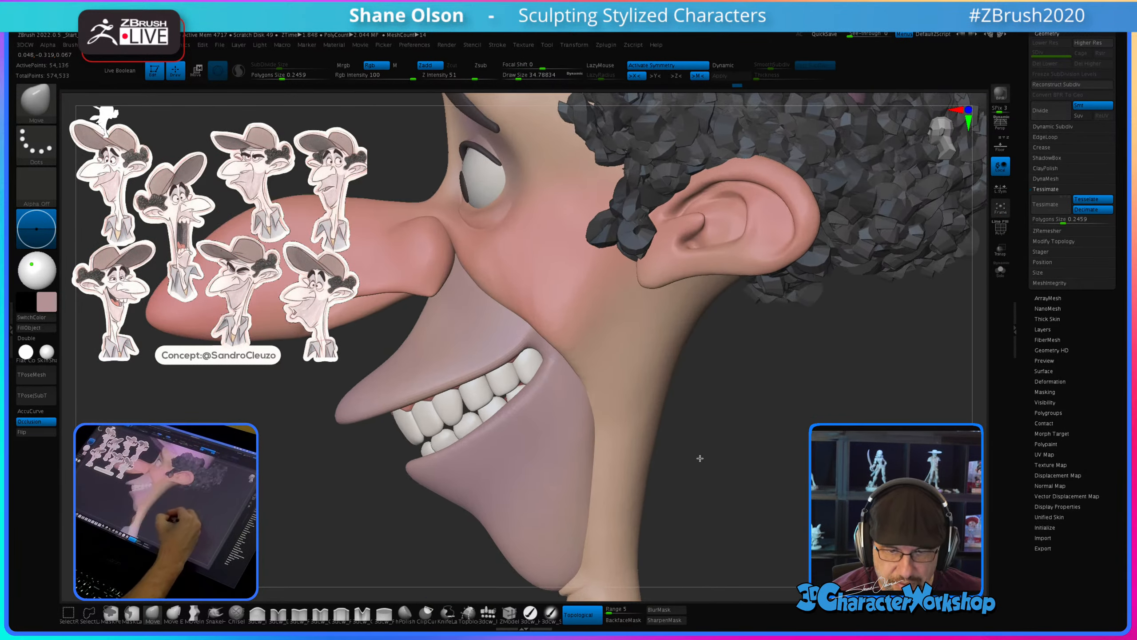
Step: Isolate the mouth and sharpen the lower lip's edge from the mouth corner with the Pinch brush at Draw Size 25.05439
{"action": "left_click", "coordinate": [1000, 270]}
{"action": "left_click_drag", "start_coordinate": [756, 414], "coordinate": [800, 462], "text": "alt"}
{"action": "key", "text": "bracketleft"}
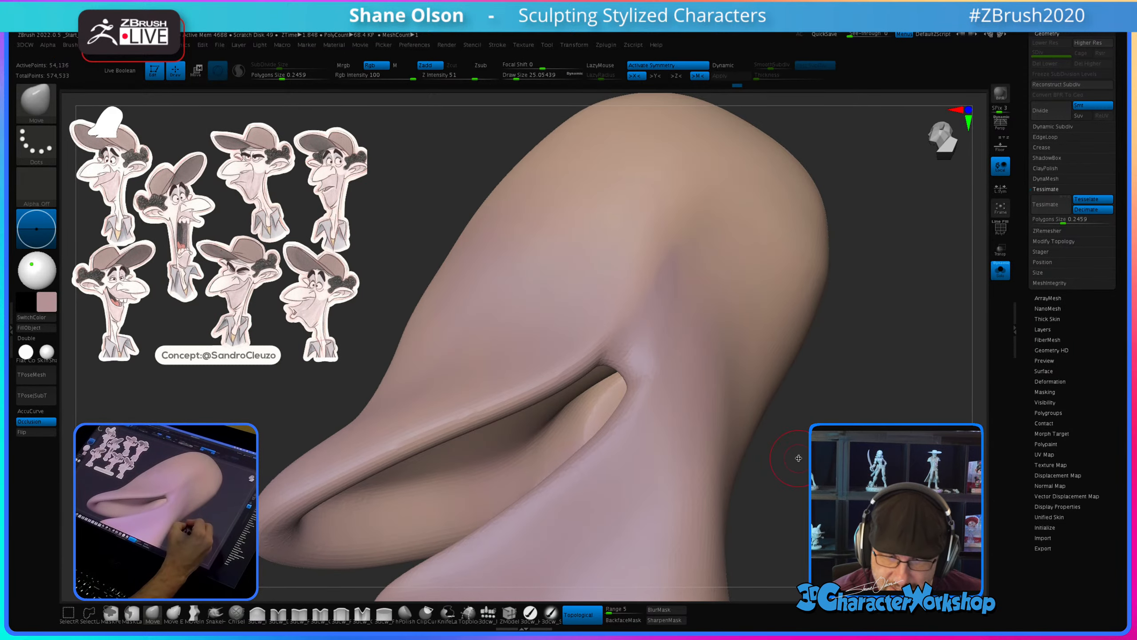
{"action": "left_click_drag", "start_coordinate": [778, 441], "coordinate": [796, 397], "text": "alt"}
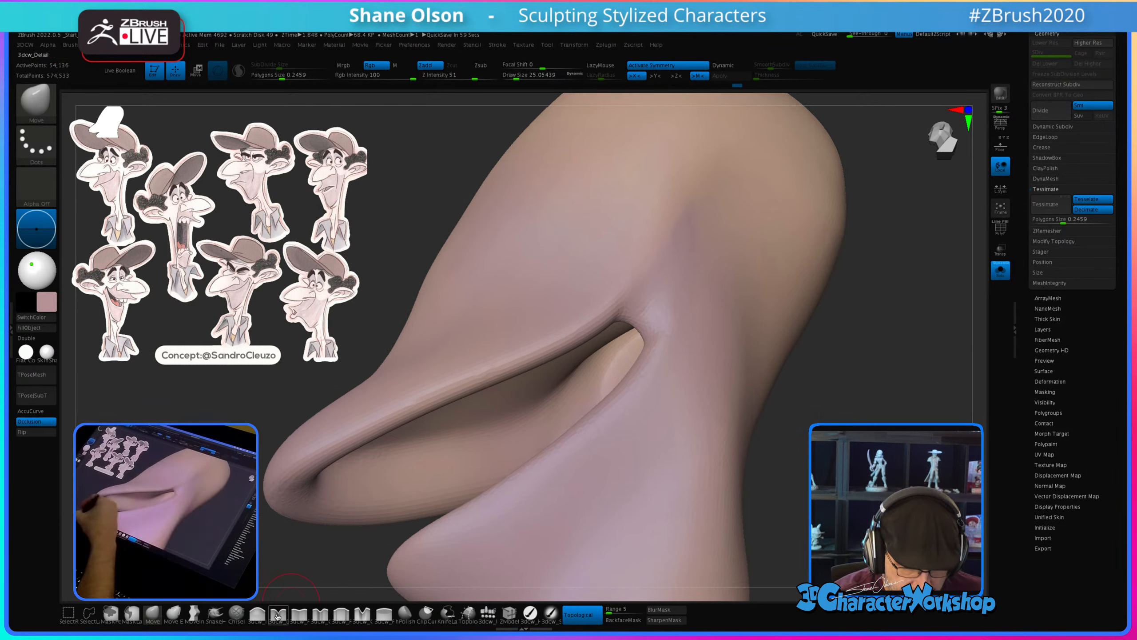
{"action": "left_click", "coordinate": [299, 614]}
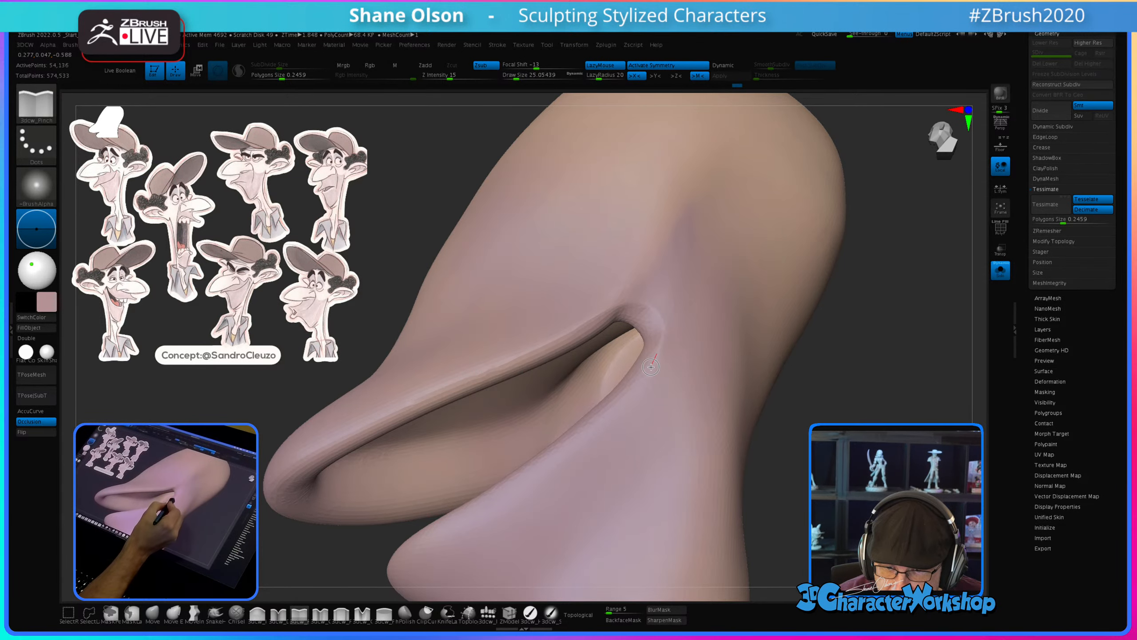
{"action": "mouse_move", "coordinate": [650, 367]}
{"action": "left_mouse_down"}
{"action": "mouse_move", "coordinate": [554, 463]}
{"action": "mouse_move", "coordinate": [406, 564]}
{"action": "left_mouse_up"}
Step: Refine and smooth the pinched lip edge around the mouth corner
{"action": "left_click_drag", "start_coordinate": [780, 408], "coordinate": [775, 382]}
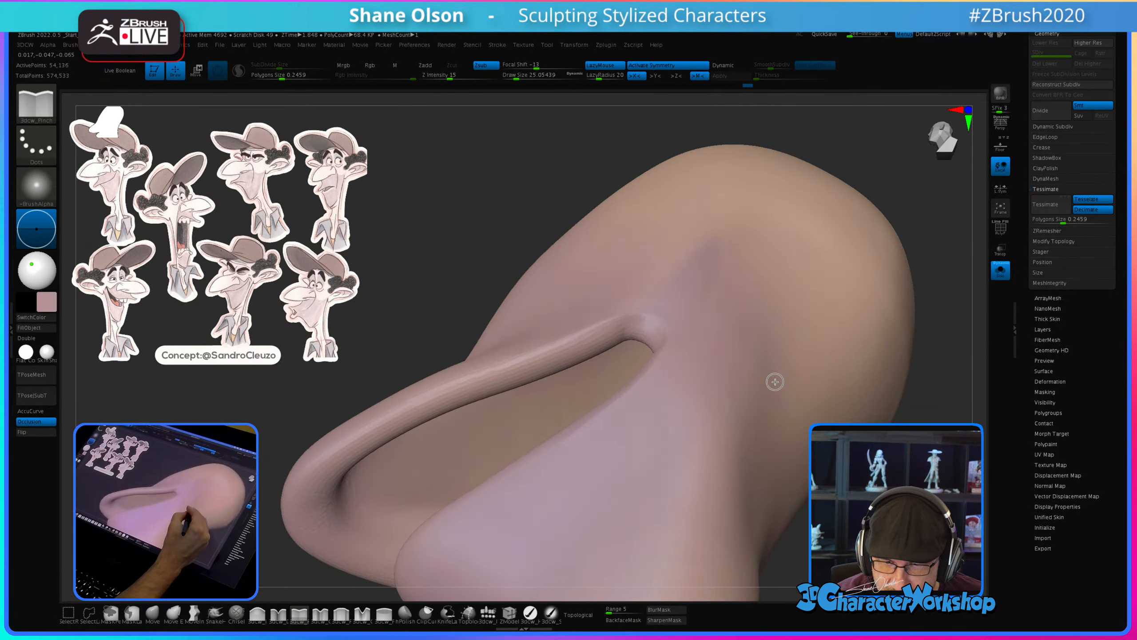
{"action": "right_click_drag", "start_coordinate": [775, 381], "coordinate": [690, 381]}
{"action": "right_click_drag", "start_coordinate": [609, 351], "coordinate": [636, 352]}
{"action": "mouse_move", "coordinate": [602, 350]}
{"action": "left_mouse_down", "text": "shift"}
{"action": "mouse_move", "coordinate": [554, 359]}
{"action": "mouse_move", "coordinate": [601, 351]}
{"action": "left_mouse_up", "text": "shift"}
{"action": "right_click_drag", "start_coordinate": [601, 350], "coordinate": [612, 397]}
{"action": "left_click_drag", "start_coordinate": [612, 397], "coordinate": [610, 364], "text": "shift"}
{"action": "mouse_move", "coordinate": [652, 398]}
{"action": "right_mouse_down"}
{"action": "mouse_move", "coordinate": [652, 416]}
{"action": "mouse_move", "coordinate": [670, 297]}
{"action": "mouse_move", "coordinate": [664, 467]}
{"action": "mouse_move", "coordinate": [680, 460]}
{"action": "mouse_move", "coordinate": [675, 432]}
{"action": "right_mouse_up"}
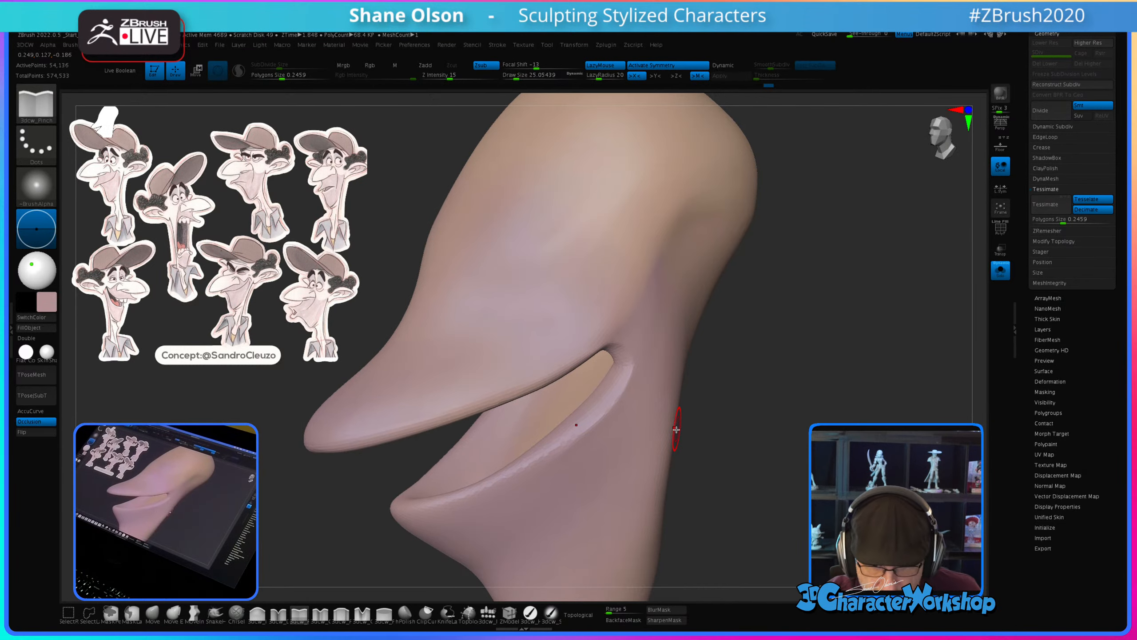
Step: Show the wireframe, isolate the head subtool and assign its whole mesh to a single polygroup
{"action": "key", "text": "shift+f"}
{"action": "mouse_move", "coordinate": [673, 475]}
{"action": "right_mouse_down"}
{"action": "mouse_move", "coordinate": [652, 463]}
{"action": "mouse_move", "coordinate": [641, 428]}
{"action": "mouse_move", "coordinate": [613, 450]}
{"action": "right_mouse_up"}
{"action": "right_click_drag", "start_coordinate": [630, 461], "coordinate": [609, 473]}
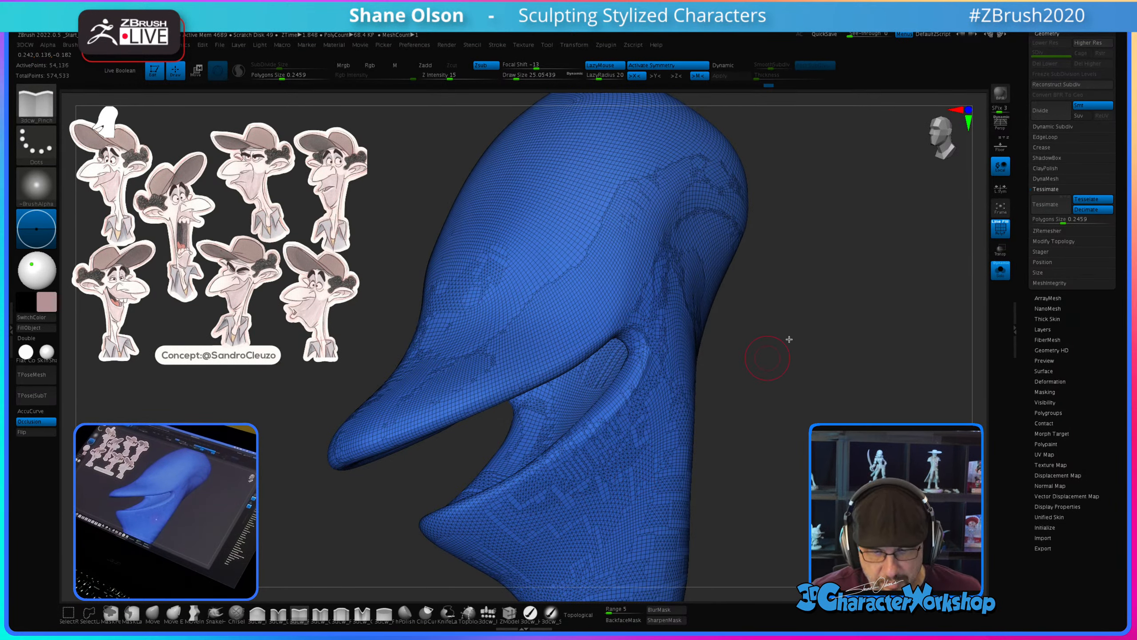
{"action": "left_click", "coordinate": [1002, 277]}
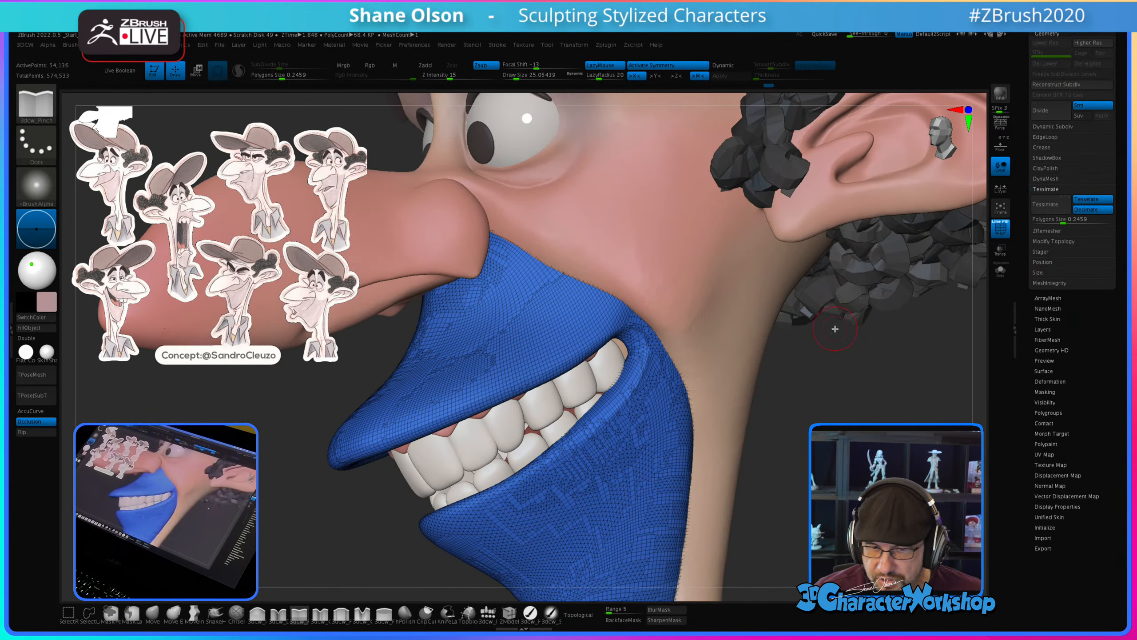
{"action": "left_click", "coordinate": [715, 337], "text": "alt"}
{"action": "mouse_move", "coordinate": [716, 336]}
{"action": "right_mouse_down"}
{"action": "mouse_move", "coordinate": [857, 407]}
{"action": "mouse_move", "coordinate": [835, 394]}
{"action": "mouse_move", "coordinate": [850, 384]}
{"action": "mouse_move", "coordinate": [772, 418]}
{"action": "right_mouse_up"}
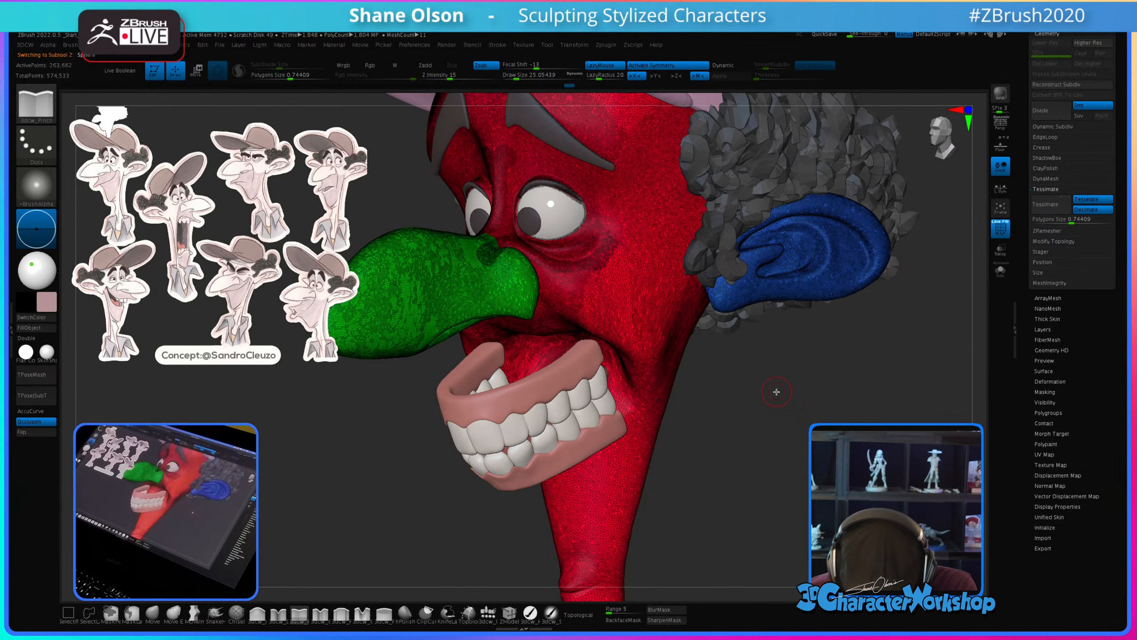
{"action": "left_click", "coordinate": [1000, 271]}
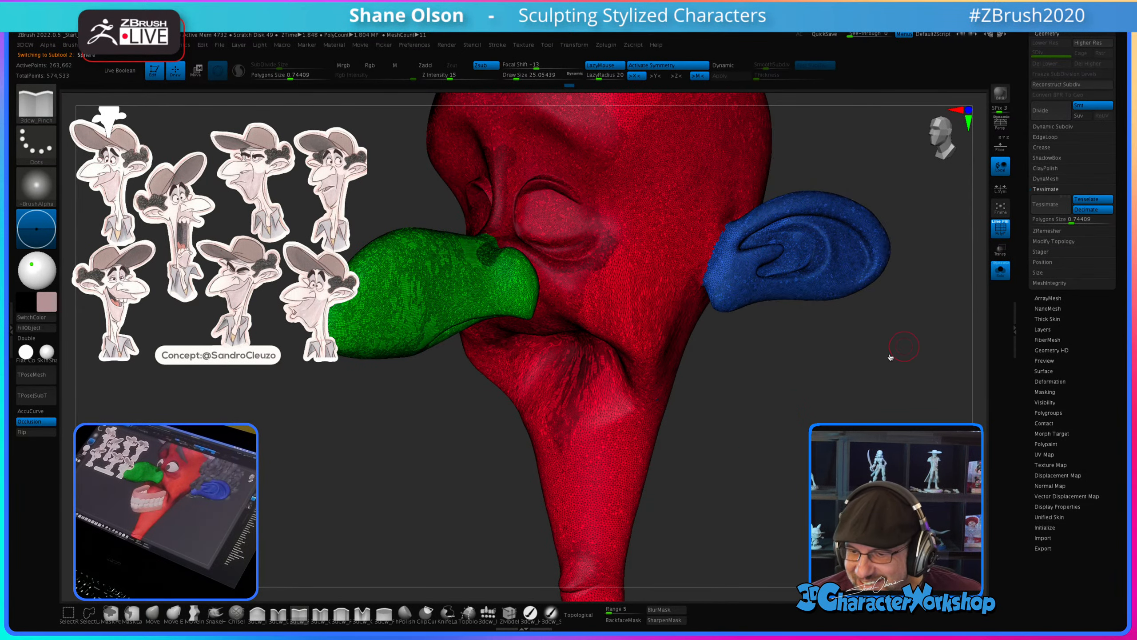
{"action": "mouse_move", "coordinate": [889, 356]}
{"action": "right_mouse_down"}
{"action": "mouse_move", "coordinate": [802, 353]}
{"action": "mouse_move", "coordinate": [773, 391]}
{"action": "mouse_move", "coordinate": [801, 389]}
{"action": "mouse_move", "coordinate": [779, 403]}
{"action": "mouse_move", "coordinate": [784, 393]}
{"action": "mouse_move", "coordinate": [377, 138]}
{"action": "right_mouse_up"}
{"action": "key", "text": "ctrl+w"}
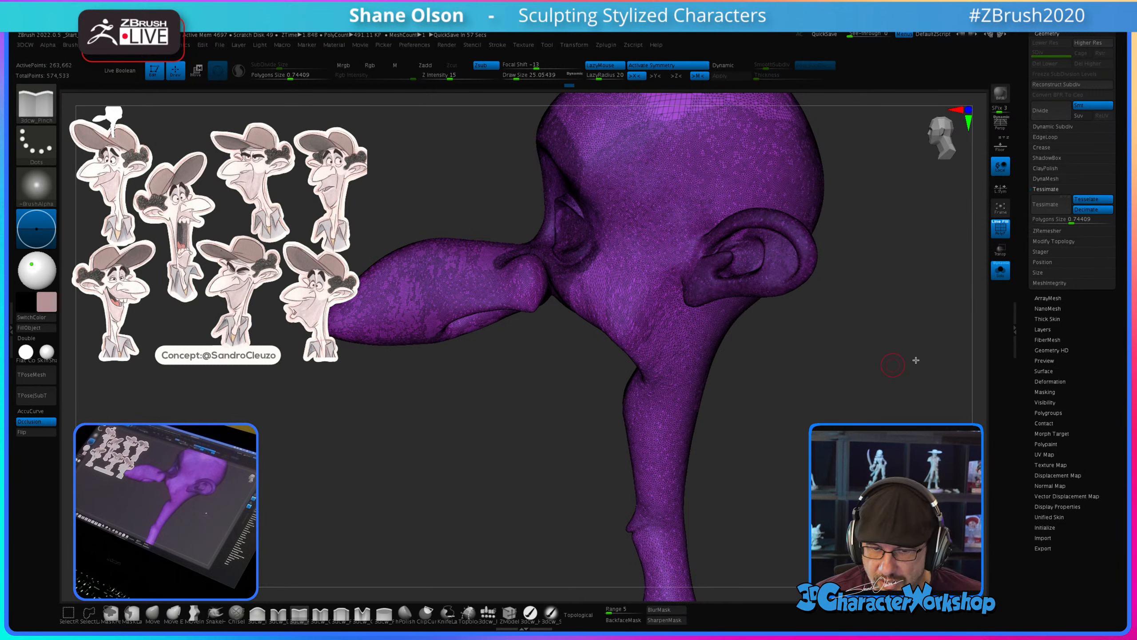
Step: Move the mouth subtool directly below the head in the subtool list
{"action": "scroll", "coordinate": [1024, 145], "scroll_direction": "up", "scroll_amount": 5}
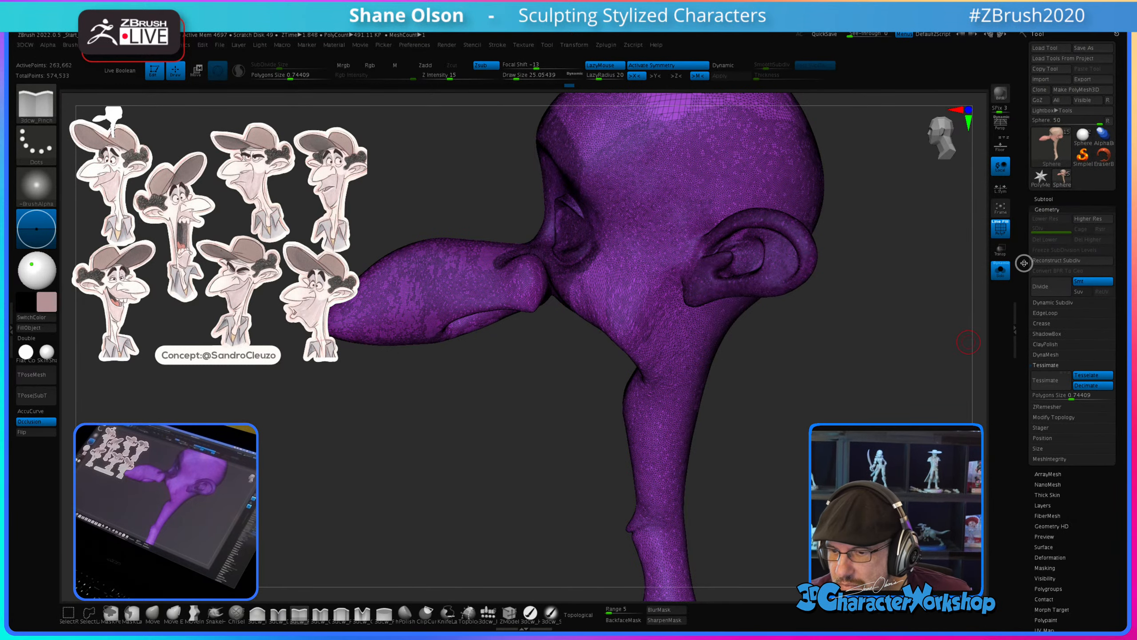
{"action": "left_click", "coordinate": [1045, 200]}
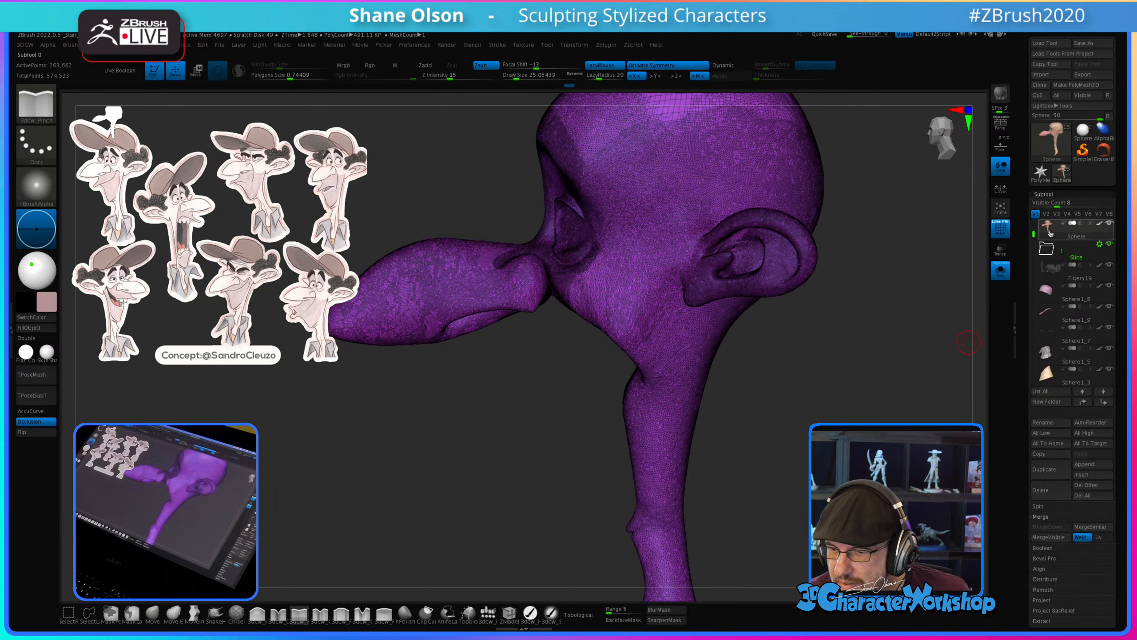
{"action": "left_click_drag", "start_coordinate": [1035, 234], "coordinate": [1056, 224]}
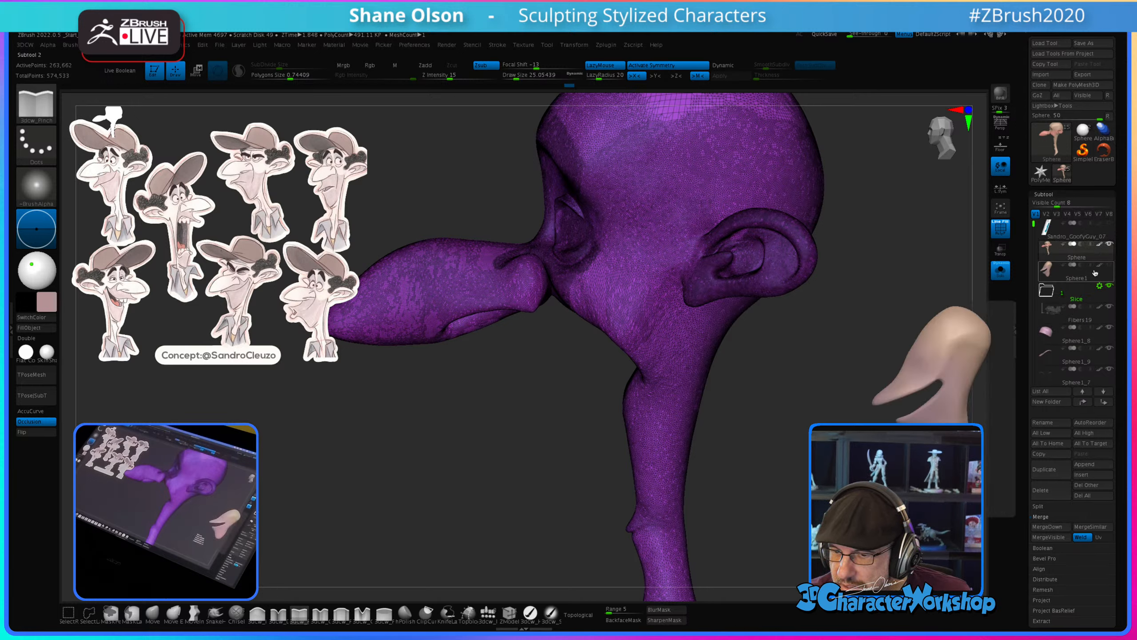
Step: Leave solo view, show only the head and mouth subtools, and hide the wireframe
{"action": "left_click", "coordinate": [1110, 267]}
{"action": "left_click", "coordinate": [1001, 271]}
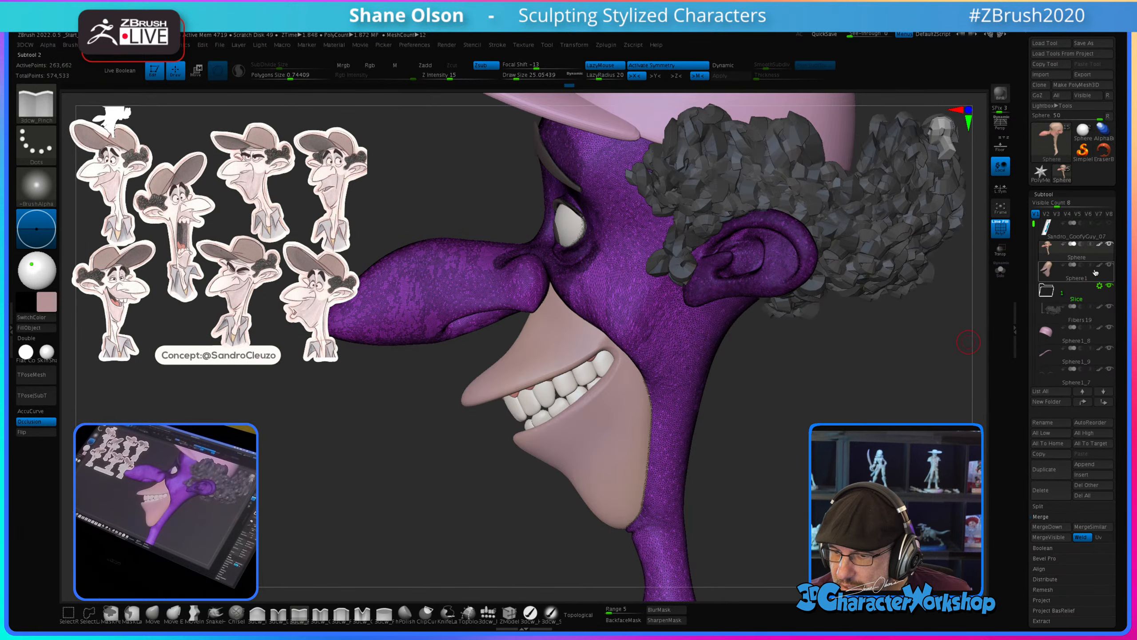
{"action": "left_click", "coordinate": [1109, 245]}
{"action": "left_click", "coordinate": [1110, 266]}
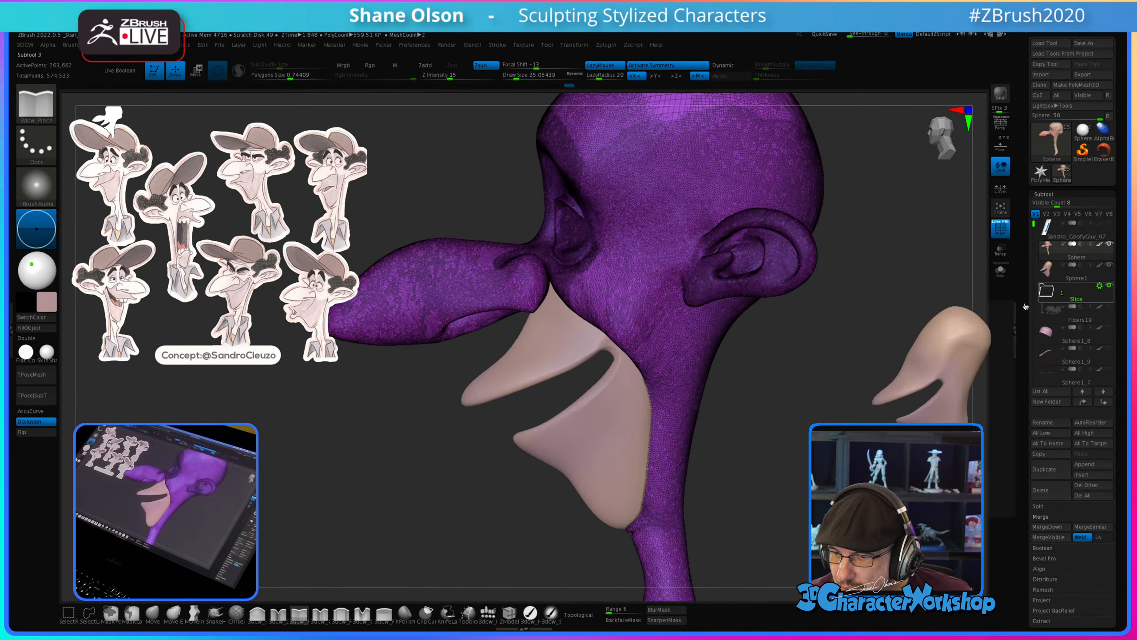
{"action": "left_click_drag", "start_coordinate": [870, 356], "coordinate": [802, 290]}
{"action": "key", "text": "shift+f"}
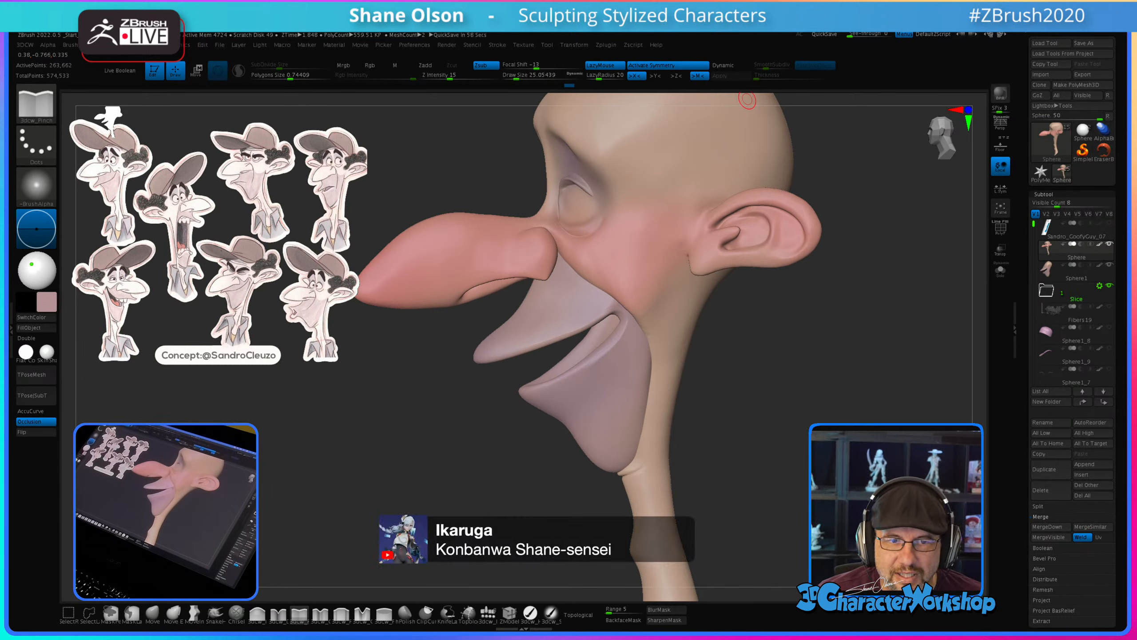
Step: Examine from several angles how the mouth meets the cheek, nose and neck
{"action": "left_click_drag", "start_coordinate": [764, 319], "coordinate": [788, 346]}
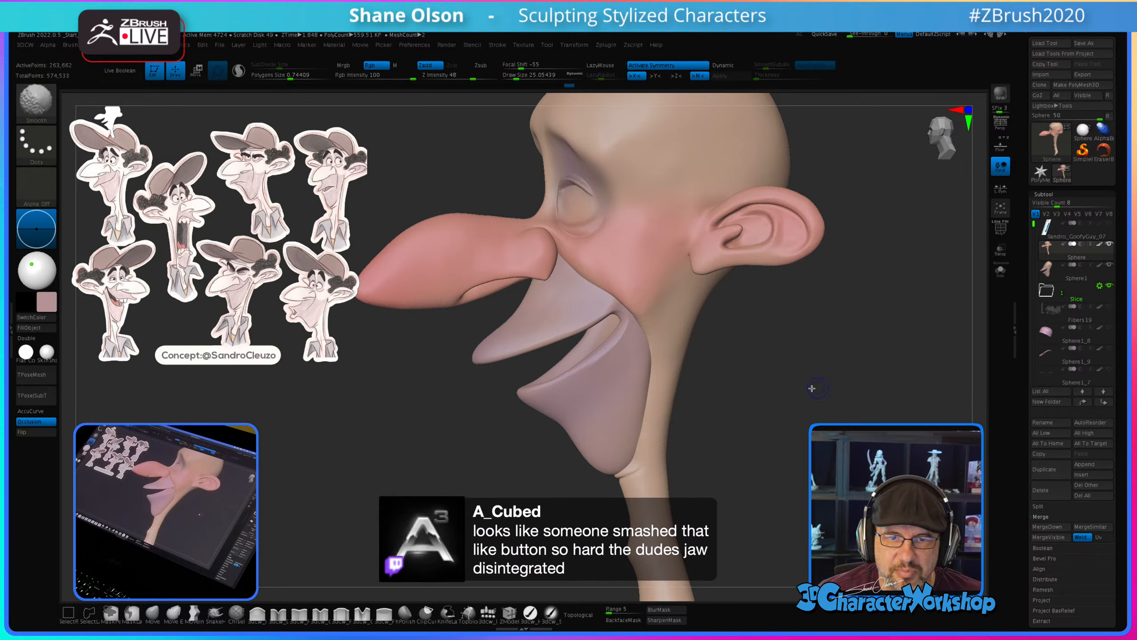
{"action": "left_click_drag", "start_coordinate": [822, 366], "coordinate": [819, 365]}
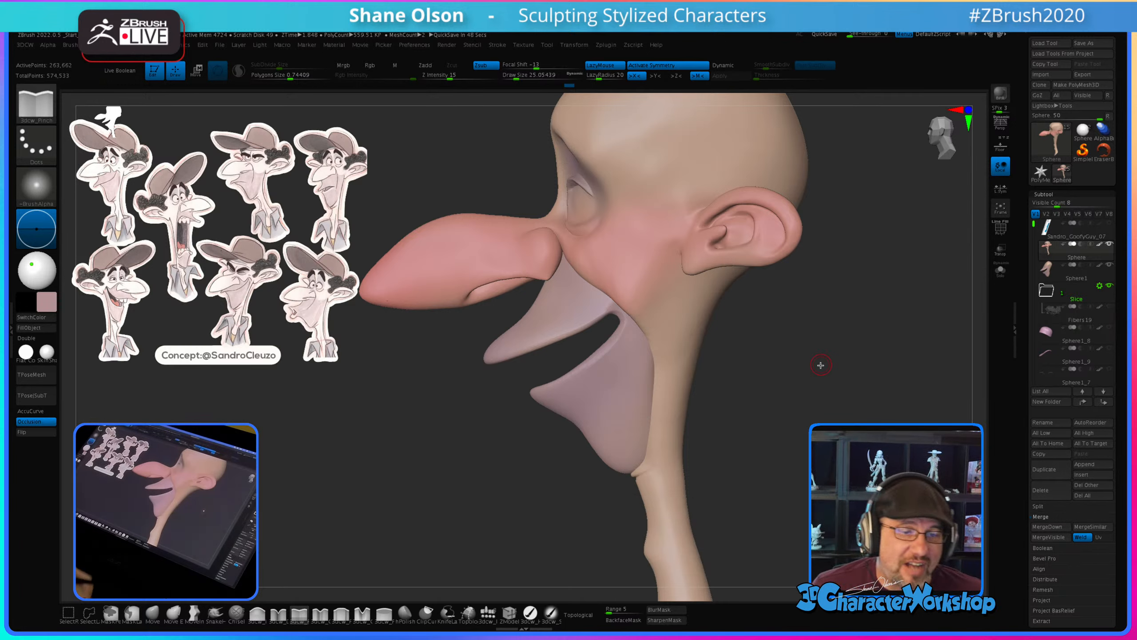
{"action": "left_click_drag", "start_coordinate": [751, 516], "coordinate": [744, 510]}
{"action": "key", "text": "s"}
{"action": "left_click_drag", "start_coordinate": [754, 442], "coordinate": [761, 442]}
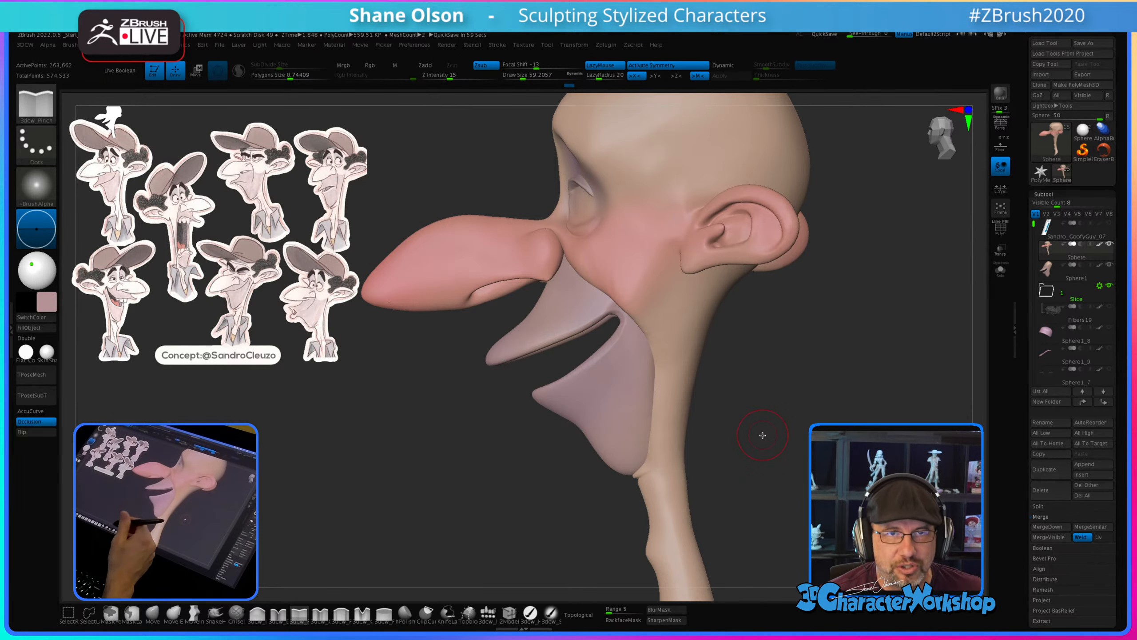
{"action": "mouse_move", "coordinate": [724, 402]}
{"action": "left_mouse_down"}
{"action": "mouse_move", "coordinate": [728, 420]}
{"action": "mouse_move", "coordinate": [756, 414]}
{"action": "mouse_move", "coordinate": [728, 417]}
{"action": "mouse_move", "coordinate": [667, 333]}
{"action": "mouse_move", "coordinate": [672, 300]}
{"action": "left_mouse_up"}
{"action": "key", "text": "shift"}
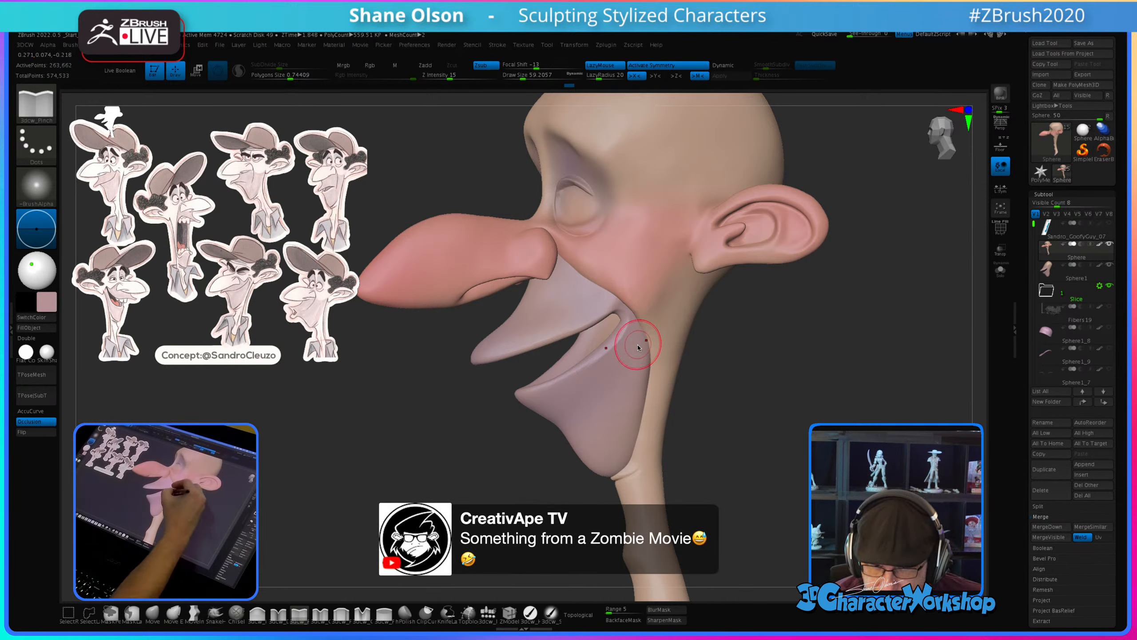
{"action": "left_click_drag", "start_coordinate": [727, 407], "coordinate": [710, 441], "text": "alt"}
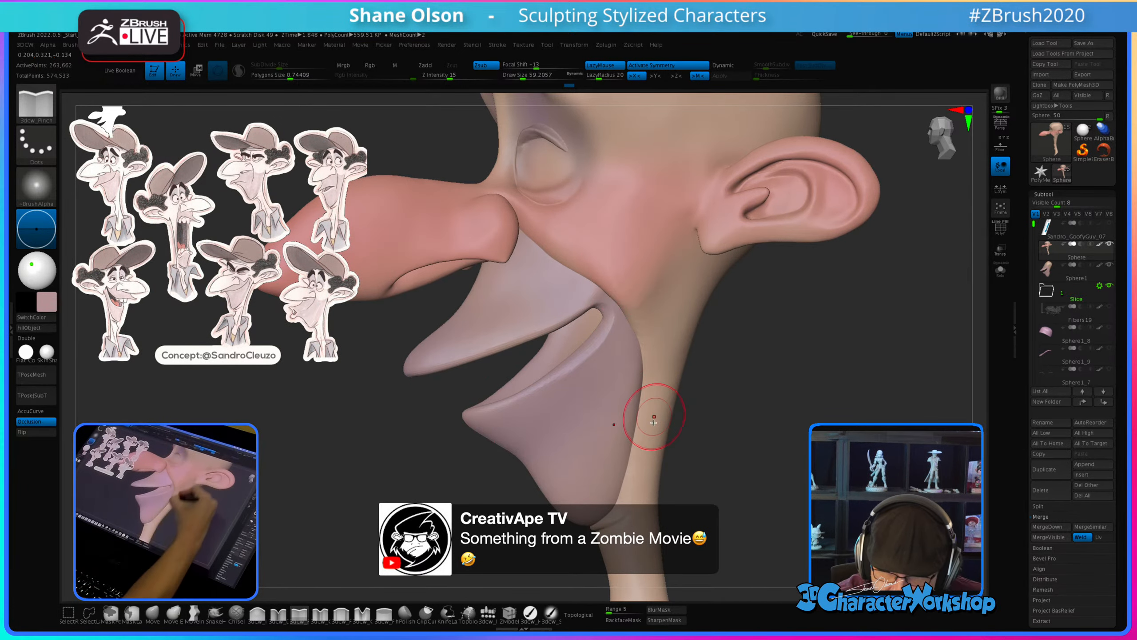
{"action": "left_click_drag", "start_coordinate": [761, 436], "coordinate": [769, 436]}
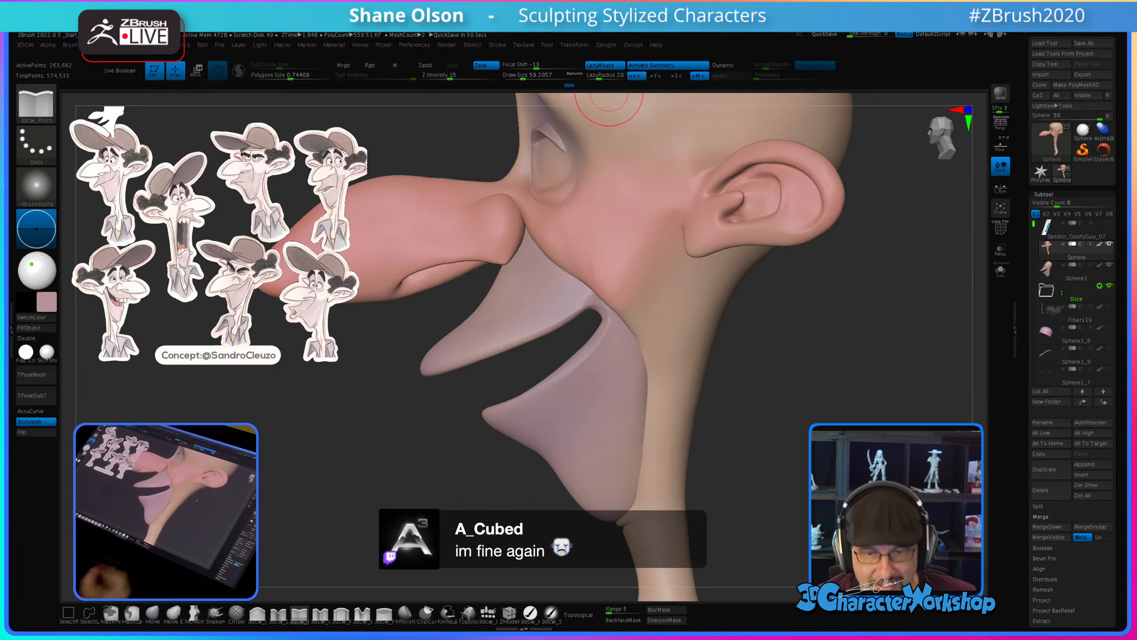
{"action": "mouse_move", "coordinate": [775, 463]}
{"action": "left_mouse_down"}
{"action": "mouse_move", "coordinate": [779, 411]}
{"action": "mouse_move", "coordinate": [807, 411]}
{"action": "mouse_move", "coordinate": [743, 457]}
{"action": "left_mouse_up"}
{"action": "key", "text": "s"}
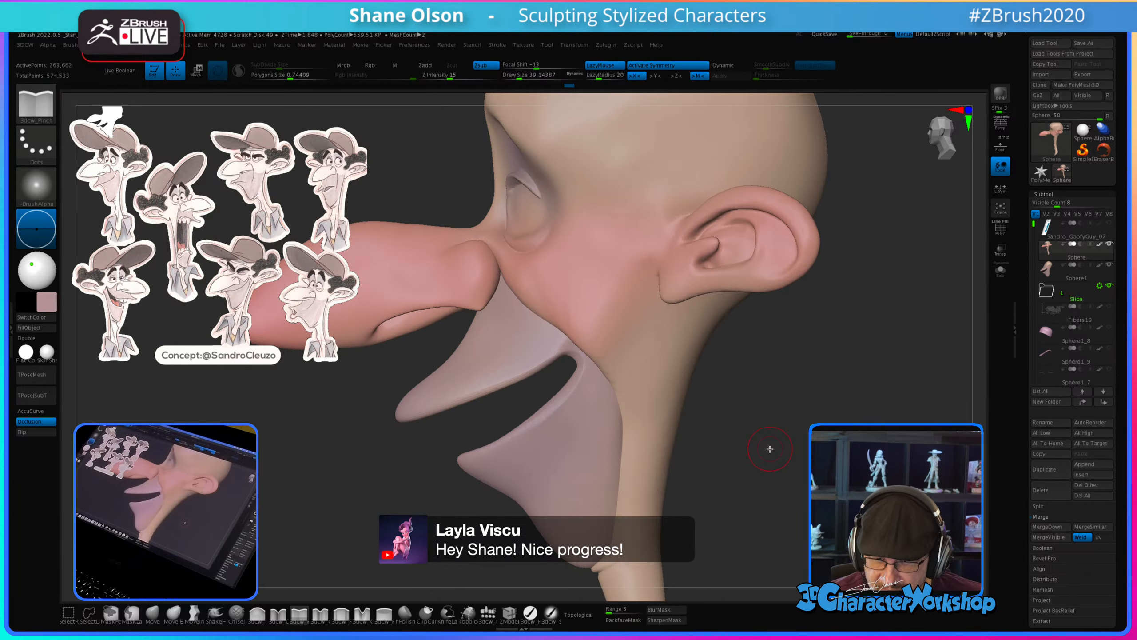
{"action": "left_click_drag", "start_coordinate": [766, 414], "coordinate": [919, 354]}
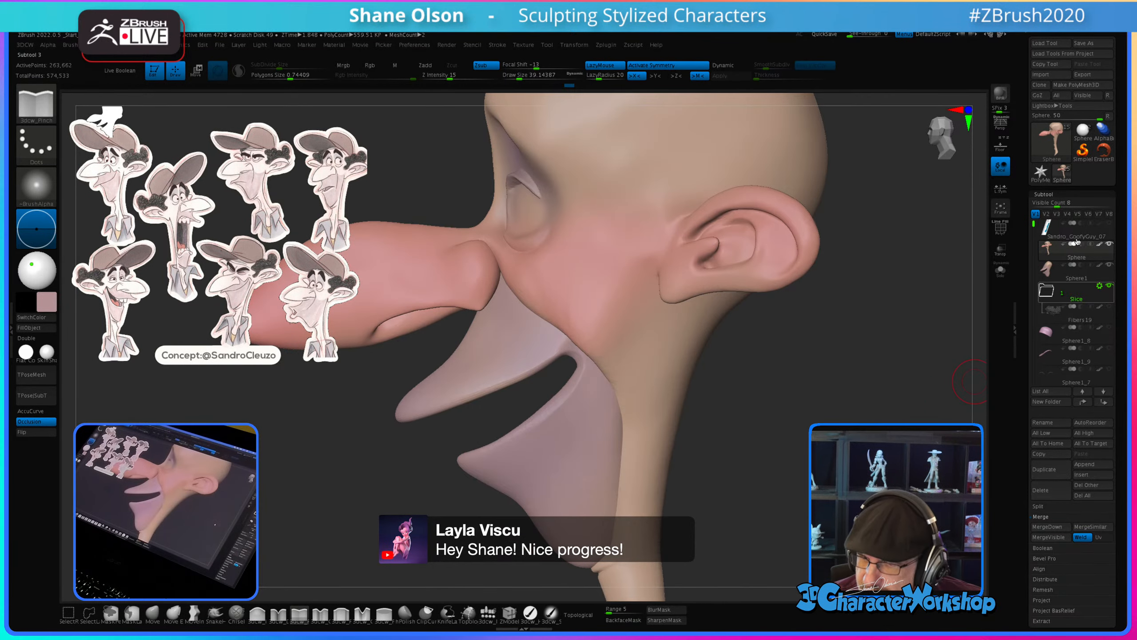
Step: Save the tool as a new version named Sandro_GoofyGuy_08.ztl
{"action": "left_click", "coordinate": [1092, 44]}
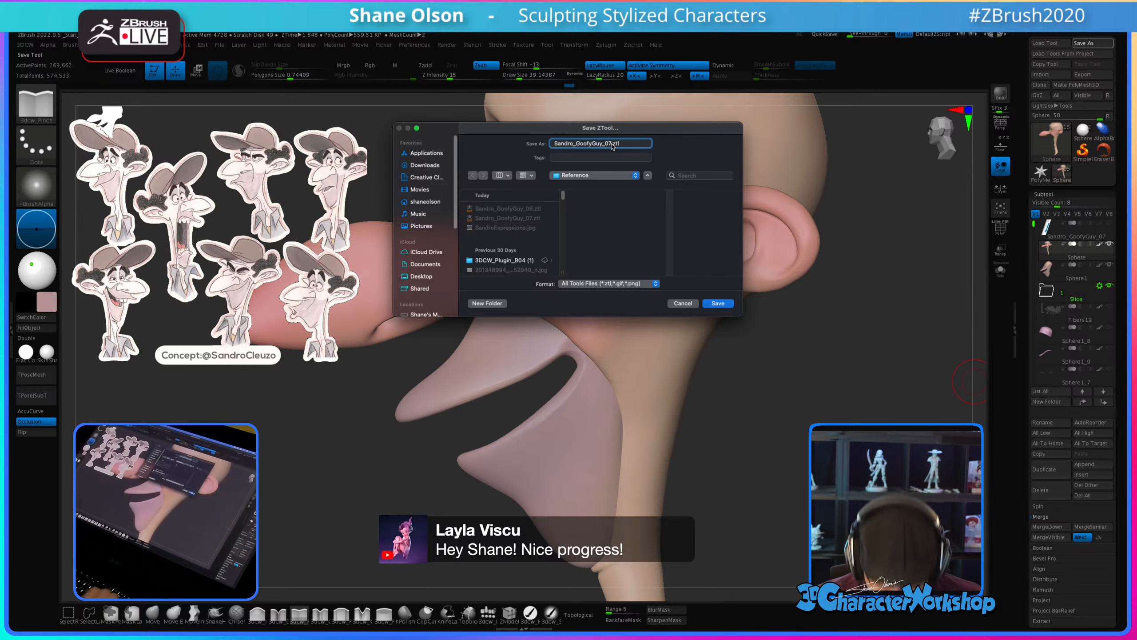
{"action": "type", "text": "8"}
{"action": "key", "text": "Return"}
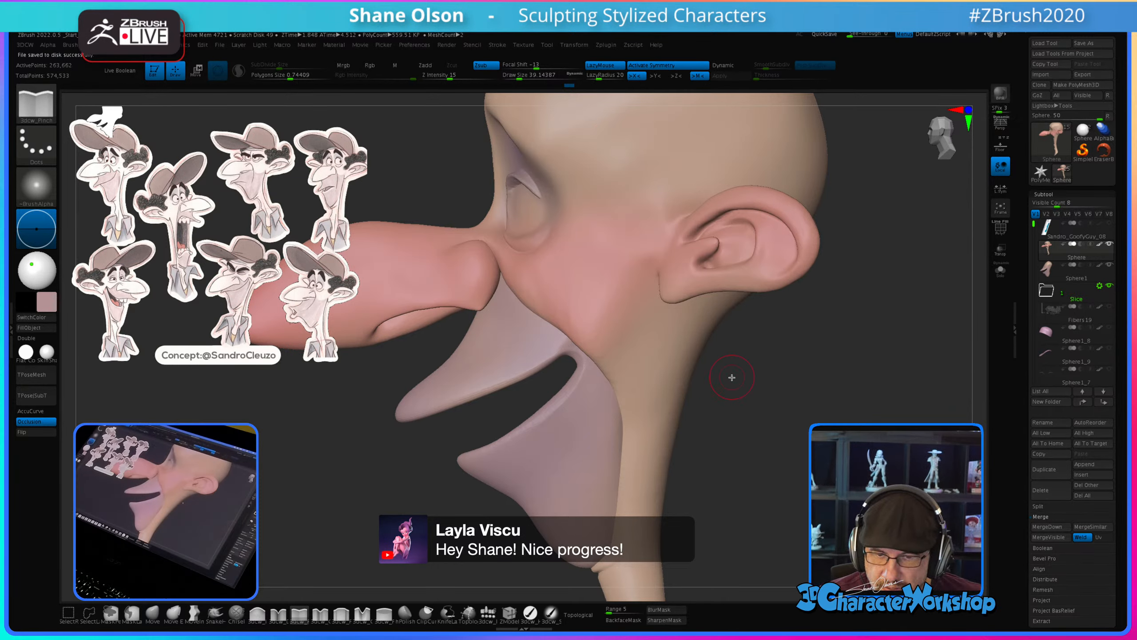
Step: Merge the head with the mouth subtool below it and show the combined mesh's wireframe
{"action": "key", "text": "s"}
{"action": "left_click_drag", "start_coordinate": [756, 413], "coordinate": [758, 413]}
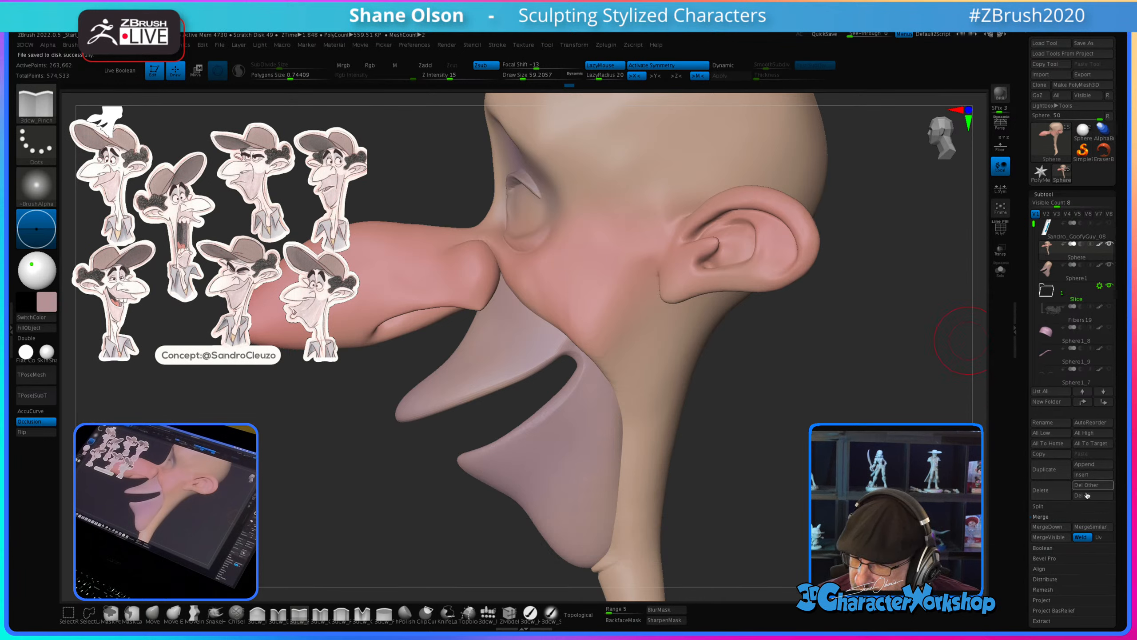
{"action": "left_click", "coordinate": [1049, 527]}
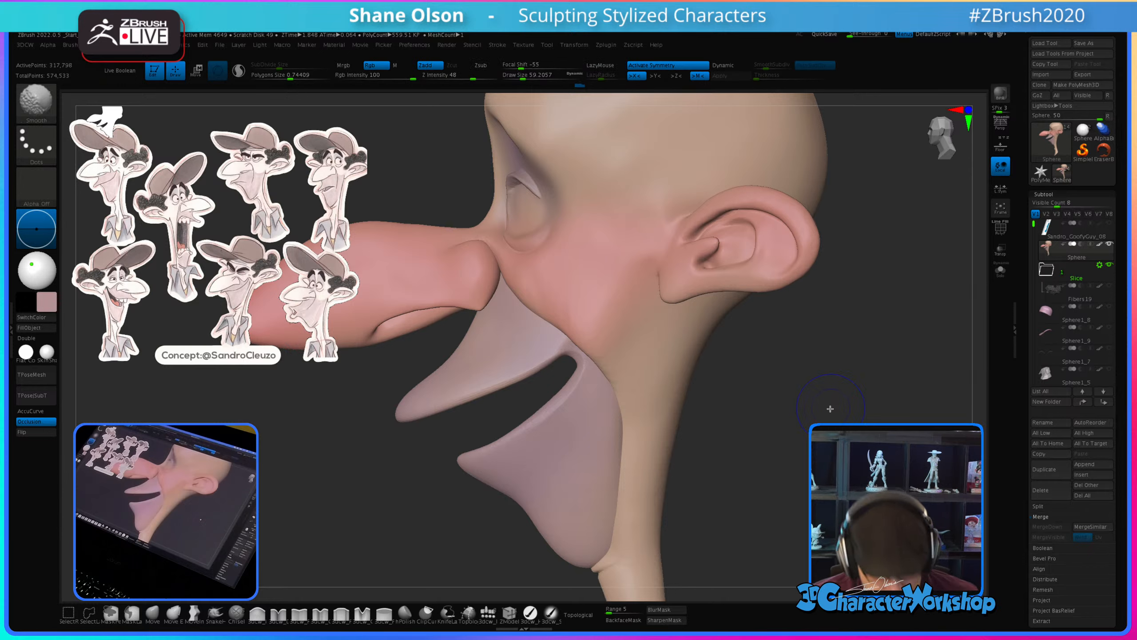
{"action": "mouse_move", "coordinate": [829, 409]}
{"action": "left_mouse_down"}
{"action": "mouse_move", "coordinate": [784, 435]}
{"action": "mouse_move", "coordinate": [809, 399]}
{"action": "left_mouse_up"}
{"action": "key", "text": "shift+f"}
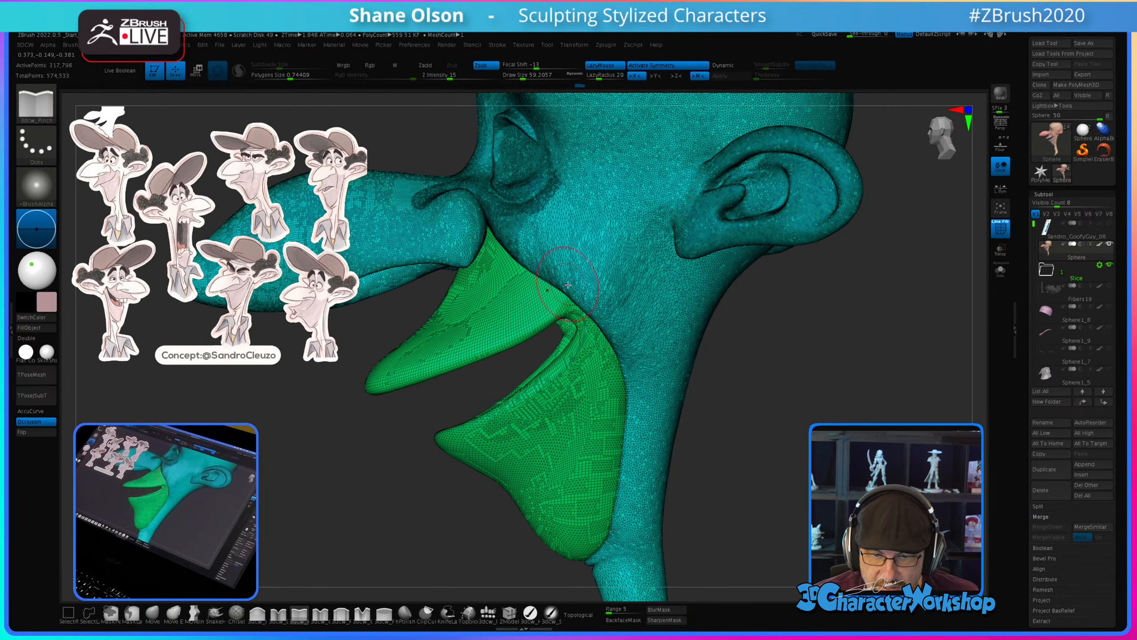
Step: Turn off symmetry and centre the transform gizmo on the head mesh
{"action": "mouse_move", "coordinate": [814, 422]}
{"action": "left_mouse_down"}
{"action": "mouse_move", "coordinate": [802, 417]}
{"action": "mouse_move", "coordinate": [812, 411]}
{"action": "left_mouse_up"}
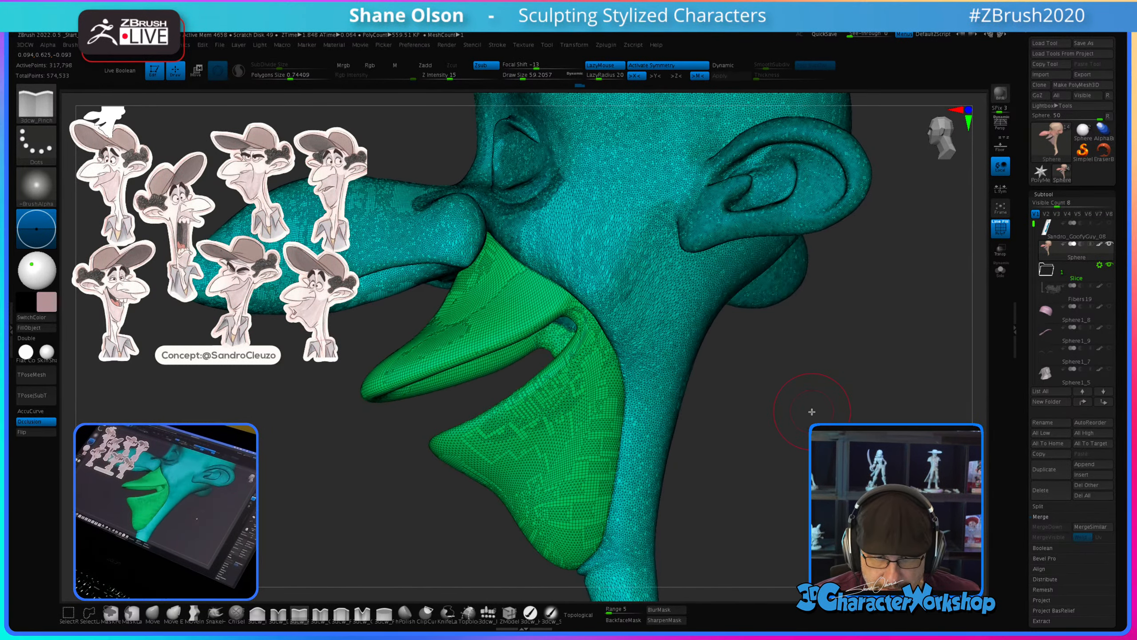
{"action": "left_click_drag", "start_coordinate": [707, 498], "coordinate": [761, 441]}
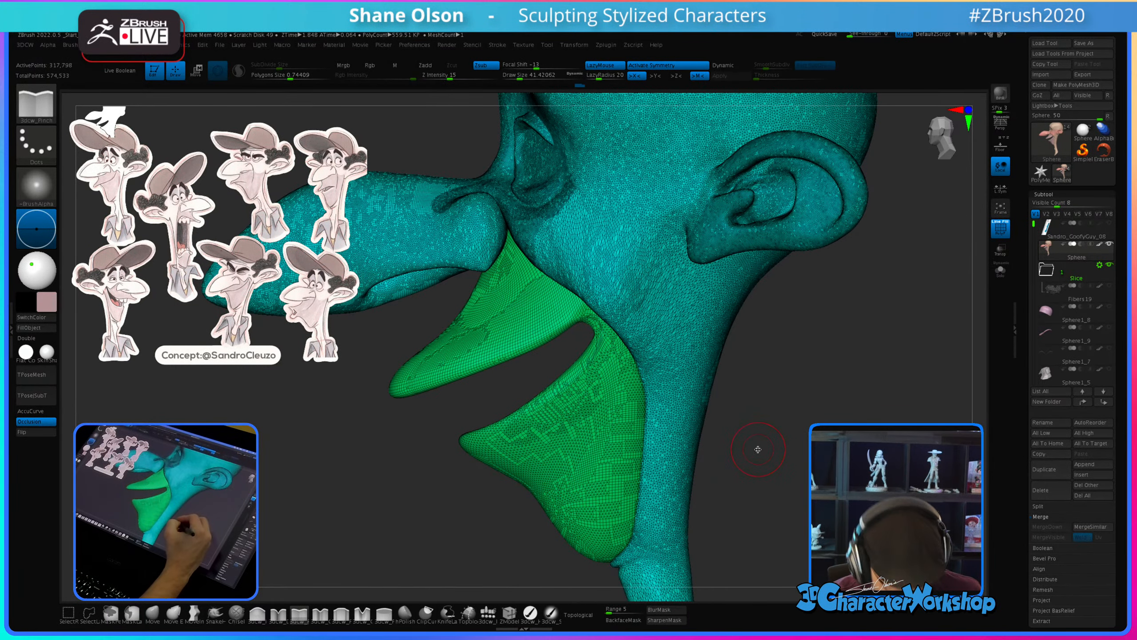
{"action": "key", "text": "w"}
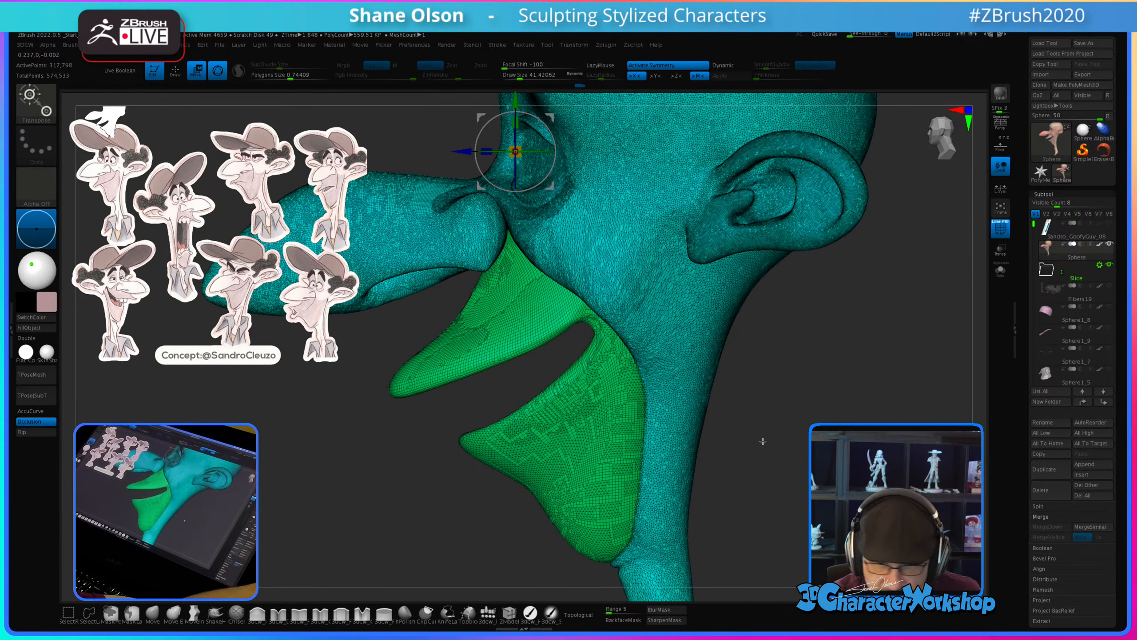
{"action": "left_click_drag", "start_coordinate": [788, 383], "coordinate": [754, 505]}
{"action": "key", "text": "x"}
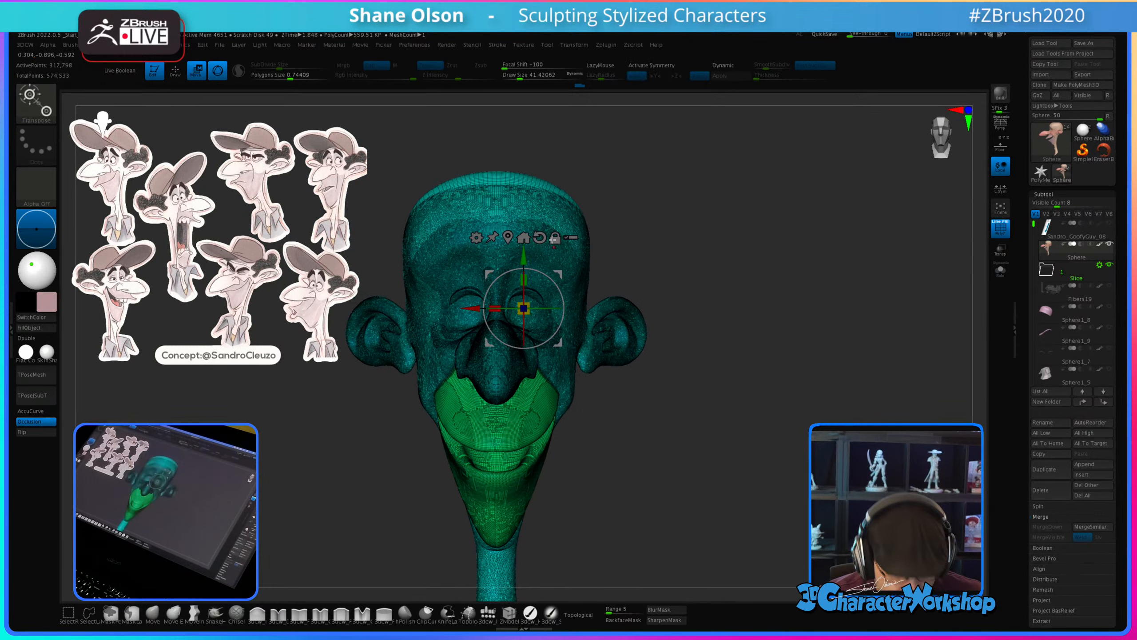
{"action": "left_click", "coordinate": [509, 236]}
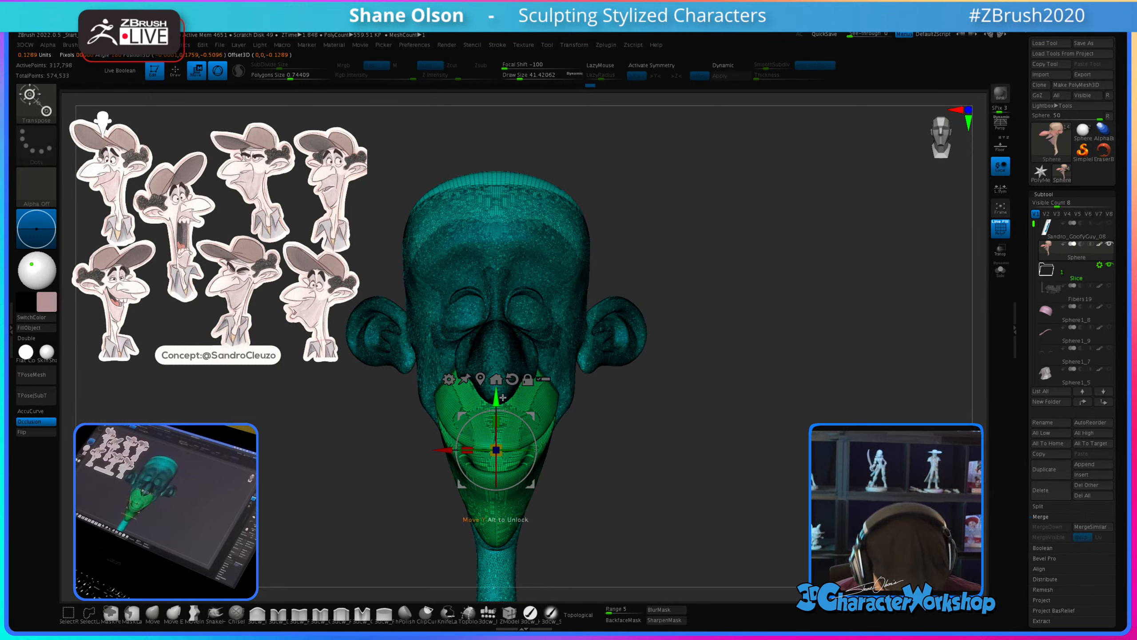
Step: Remesh the head by union with the gizmo deformer and accept the result
{"action": "left_click", "coordinate": [450, 379]}
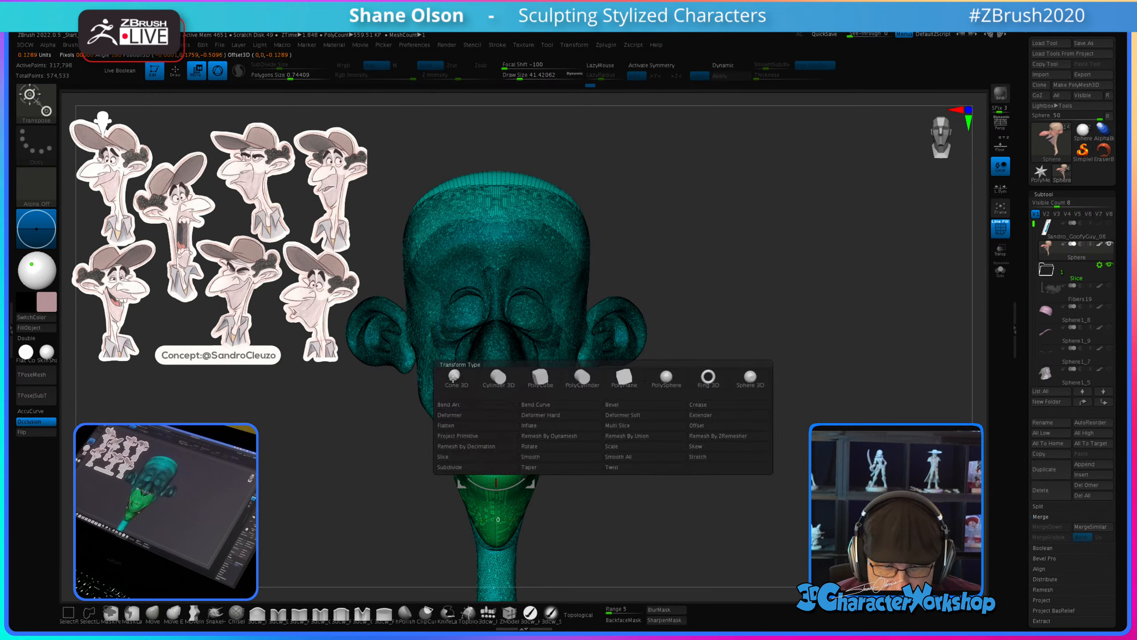
{"action": "left_click", "coordinate": [631, 436]}
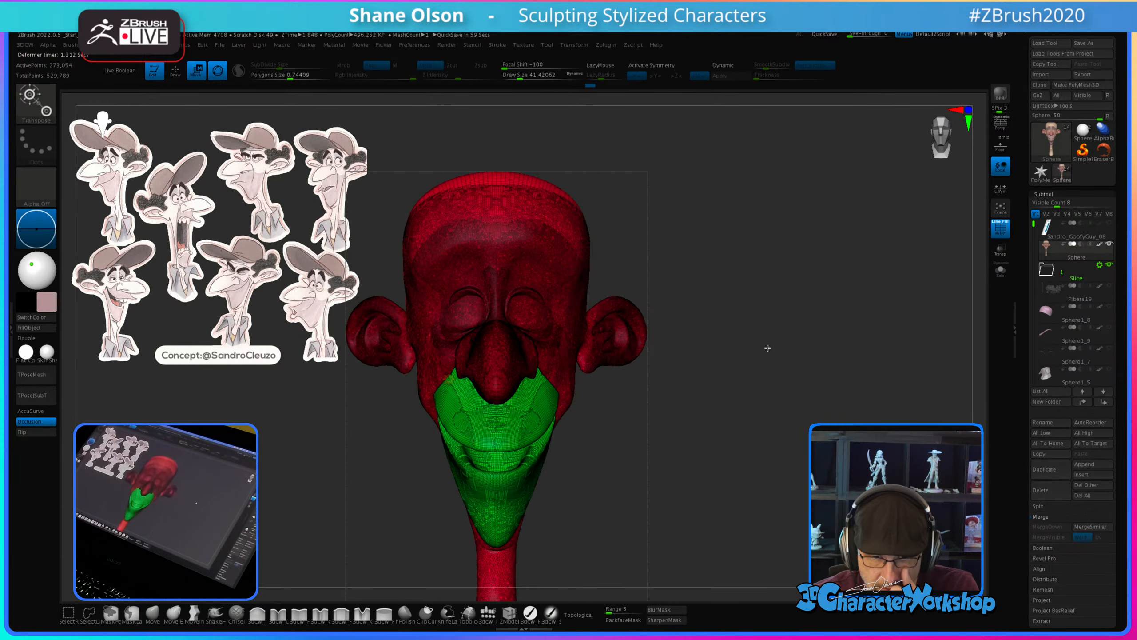
{"action": "left_click", "coordinate": [449, 379]}
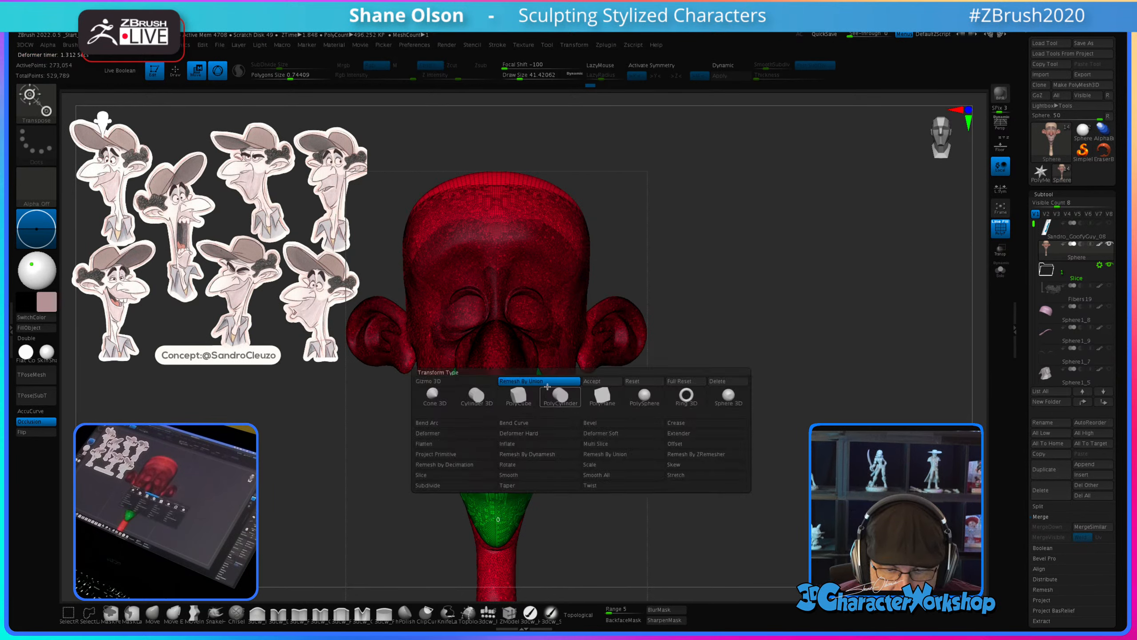
{"action": "left_click", "coordinate": [593, 381]}
Step: Return to draw mode with symmetry on and set the brush's draw size to about 25
{"action": "mouse_move", "coordinate": [816, 351]}
{"action": "left_mouse_down"}
{"action": "mouse_move", "coordinate": [802, 345]}
{"action": "mouse_move", "coordinate": [763, 420]}
{"action": "mouse_move", "coordinate": [785, 413]}
{"action": "mouse_move", "coordinate": [826, 493]}
{"action": "left_mouse_up"}
{"action": "key", "text": "x"}
{"action": "key", "text": "q"}
{"action": "mouse_move", "coordinate": [898, 387]}
{"action": "left_mouse_down", "text": "alt"}
{"action": "mouse_move", "coordinate": [838, 312]}
{"action": "mouse_move", "coordinate": [802, 386]}
{"action": "mouse_move", "coordinate": [823, 345]}
{"action": "mouse_move", "coordinate": [802, 305]}
{"action": "left_mouse_up", "text": "alt"}
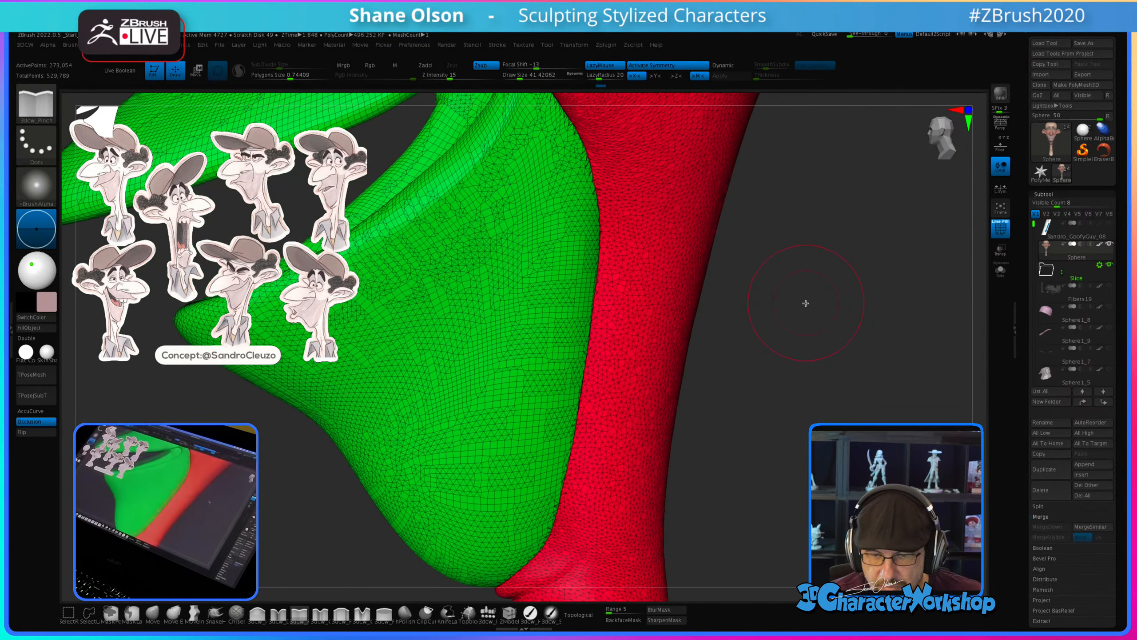
{"action": "key", "text": "s"}
{"action": "left_click", "coordinate": [795, 351]}
{"action": "mouse_move", "coordinate": [790, 353]}
{"action": "left_mouse_down"}
{"action": "mouse_move", "coordinate": [825, 330]}
{"action": "mouse_move", "coordinate": [819, 338]}
{"action": "left_mouse_up"}
{"action": "key", "text": "s"}
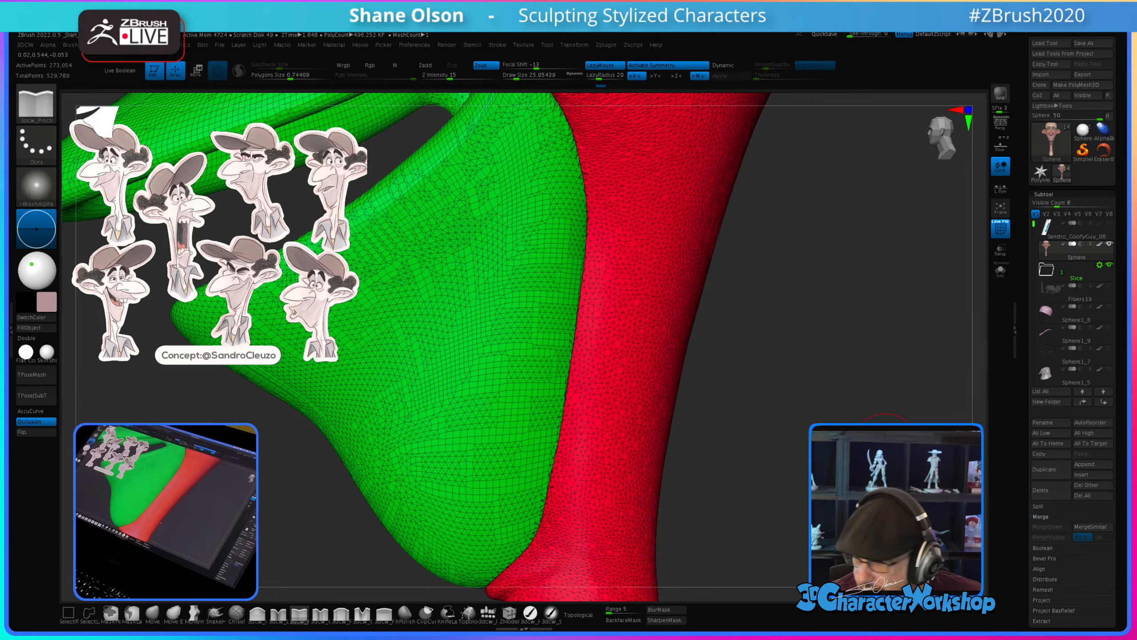
Step: Isolate the green mouth and jaw polygroup and shrink the brush to a draw size of about 13
{"action": "left_click_drag", "start_coordinate": [884, 448], "coordinate": [859, 420]}
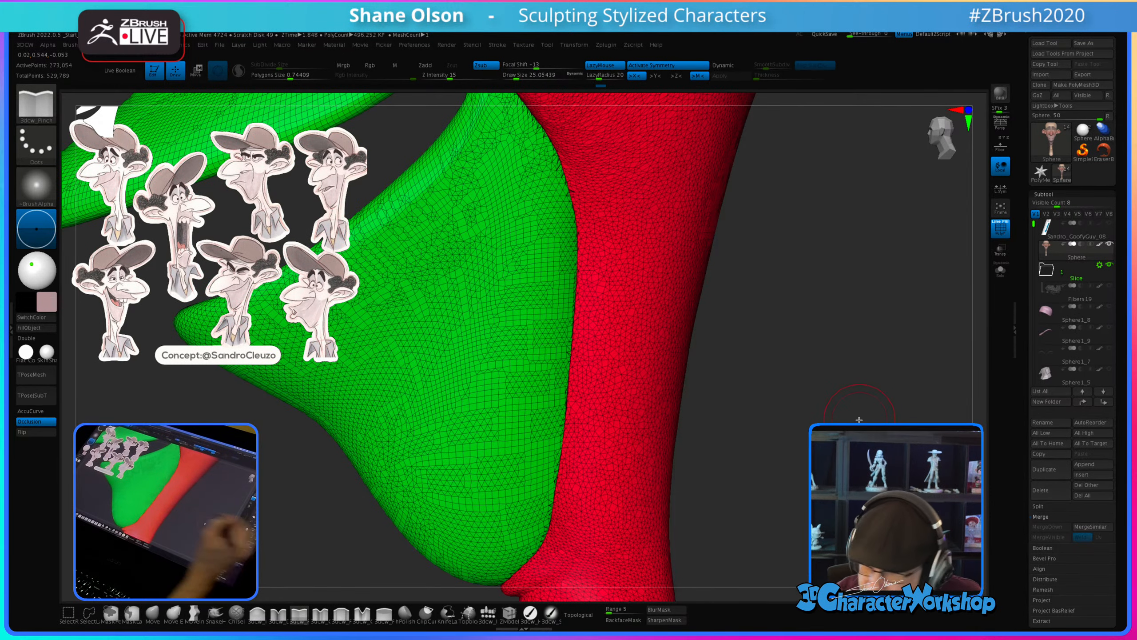
{"action": "left_click_drag", "start_coordinate": [728, 472], "coordinate": [713, 457]}
{"action": "mouse_move", "coordinate": [680, 382]}
{"action": "left_mouse_down"}
{"action": "mouse_move", "coordinate": [743, 508]}
{"action": "mouse_move", "coordinate": [759, 437]}
{"action": "left_mouse_up"}
{"action": "left_click_drag", "start_coordinate": [548, 431], "coordinate": [616, 320]}
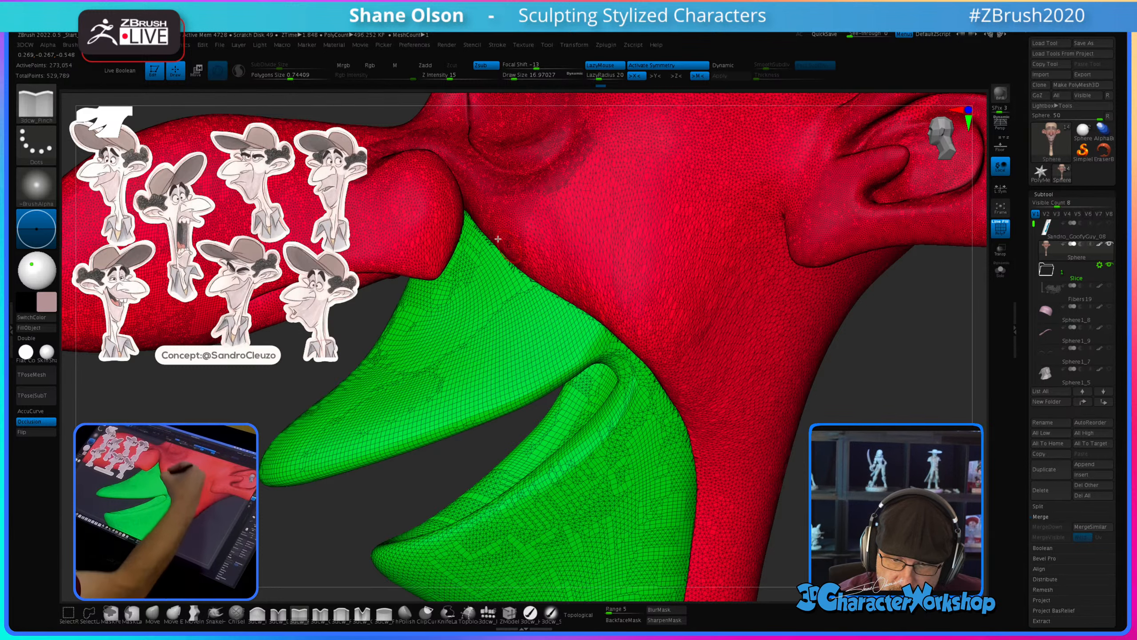
{"action": "key", "text": "ctrl+shift"}
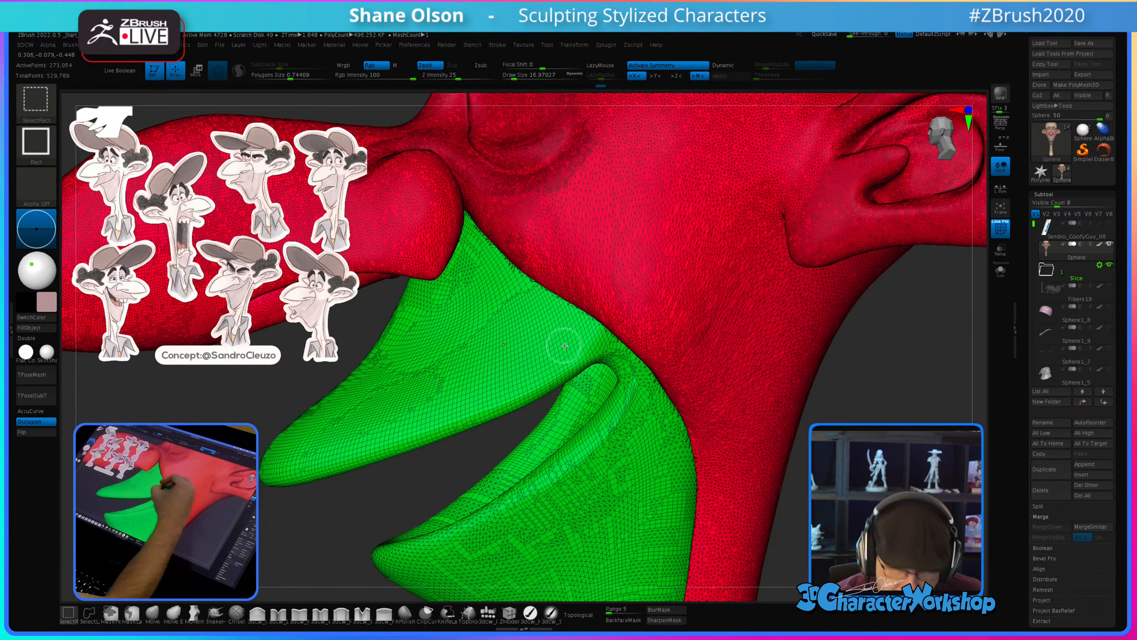
{"action": "mouse_move", "coordinate": [570, 322]}
{"action": "right_mouse_down"}
{"action": "mouse_move", "coordinate": [589, 298]}
{"action": "mouse_move", "coordinate": [581, 373]}
{"action": "right_mouse_up"}
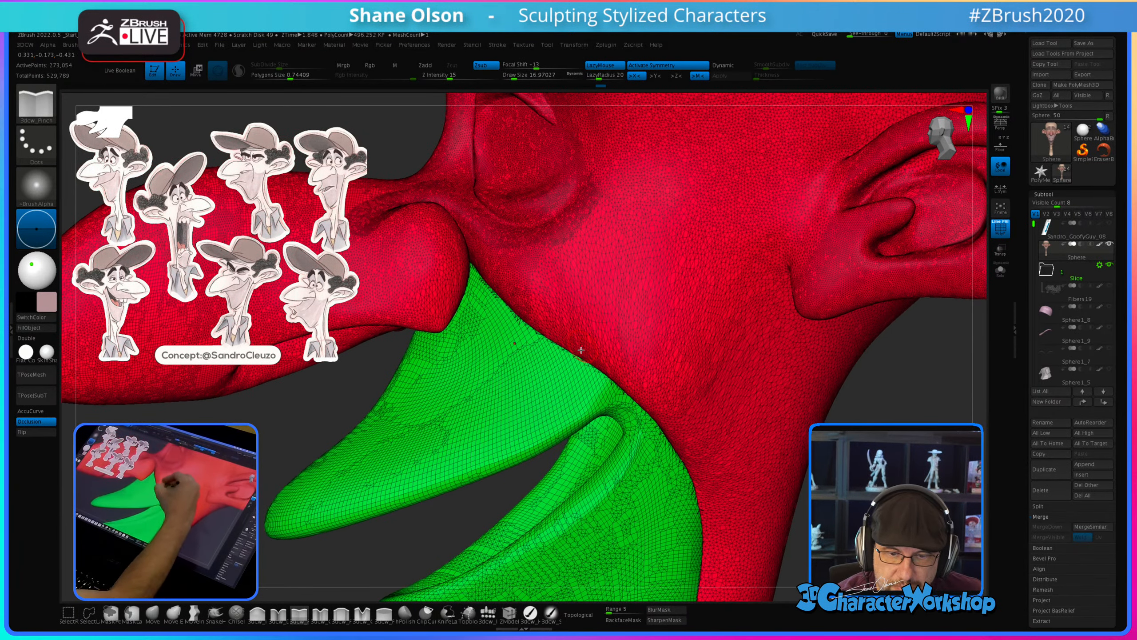
{"action": "left_click", "coordinate": [580, 375], "text": "ctrl+shift"}
{"action": "mouse_move", "coordinate": [644, 441]}
{"action": "right_mouse_down"}
{"action": "mouse_move", "coordinate": [649, 396]}
{"action": "mouse_move", "coordinate": [649, 446]}
{"action": "mouse_move", "coordinate": [660, 444]}
{"action": "right_mouse_up"}
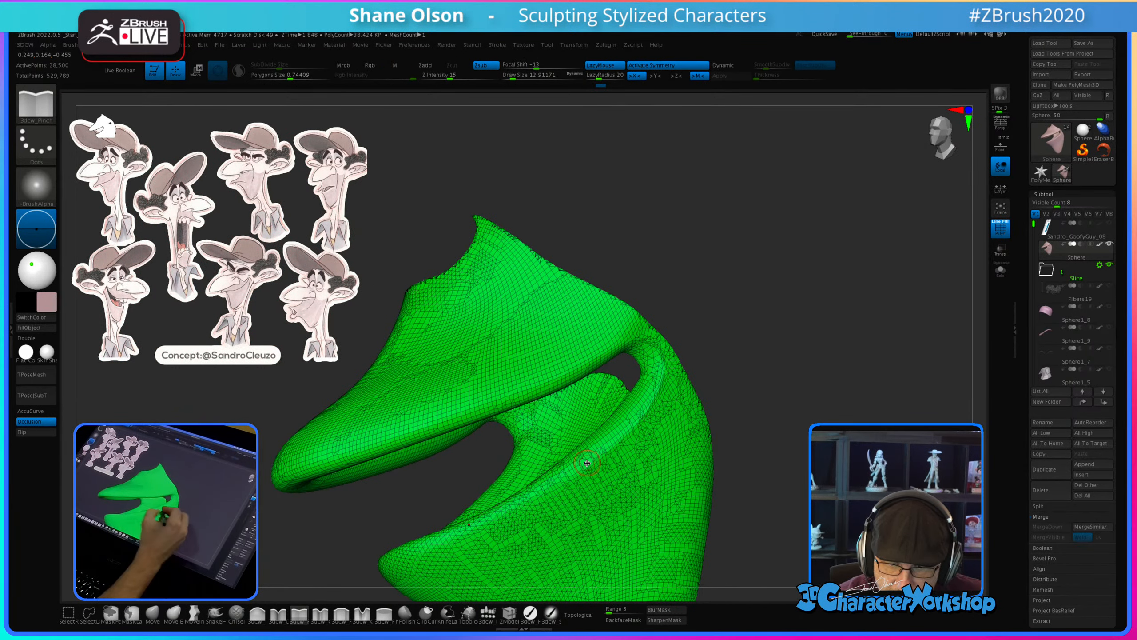
Step: Paint a mask band along the edge of the upper lip and another along the lower lip
{"action": "key", "text": "ctrl"}
{"action": "mouse_move", "coordinate": [273, 473]}
{"action": "left_mouse_down", "text": "ctrl"}
{"action": "mouse_move", "coordinate": [521, 386]}
{"action": "mouse_move", "coordinate": [625, 334]}
{"action": "left_mouse_up", "text": "ctrl"}
{"action": "key", "text": "ctrl"}
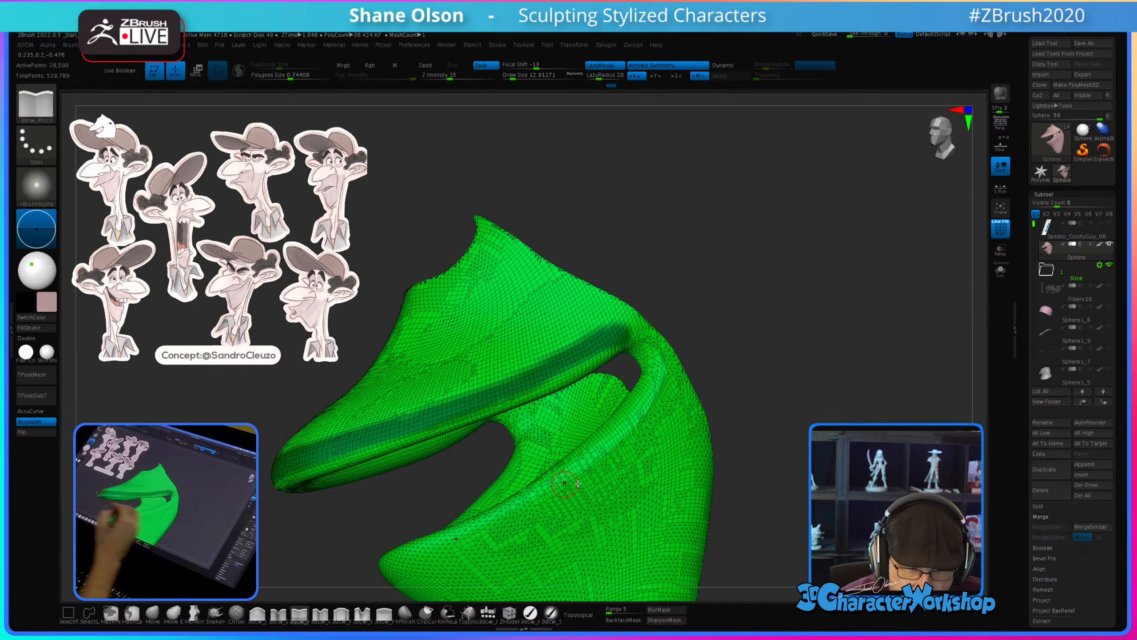
{"action": "right_click_drag", "start_coordinate": [571, 507], "coordinate": [639, 406]}
{"action": "key", "text": "ctrl"}
{"action": "mouse_move", "coordinate": [639, 407]}
{"action": "left_mouse_down", "text": "ctrl"}
{"action": "mouse_move", "coordinate": [645, 389]}
{"action": "mouse_move", "coordinate": [531, 470]}
{"action": "mouse_move", "coordinate": [444, 502]}
{"action": "mouse_move", "coordinate": [401, 535]}
{"action": "left_mouse_up", "text": "ctrl"}
{"action": "mouse_move", "coordinate": [401, 535]}
{"action": "right_mouse_down"}
{"action": "mouse_move", "coordinate": [687, 417]}
{"action": "mouse_move", "coordinate": [663, 465]}
{"action": "mouse_move", "coordinate": [651, 422]}
{"action": "right_mouse_up"}
Step: Join the two mask bands around the mouth corner and widen the mask along the lower lip
{"action": "key", "text": "ctrl"}
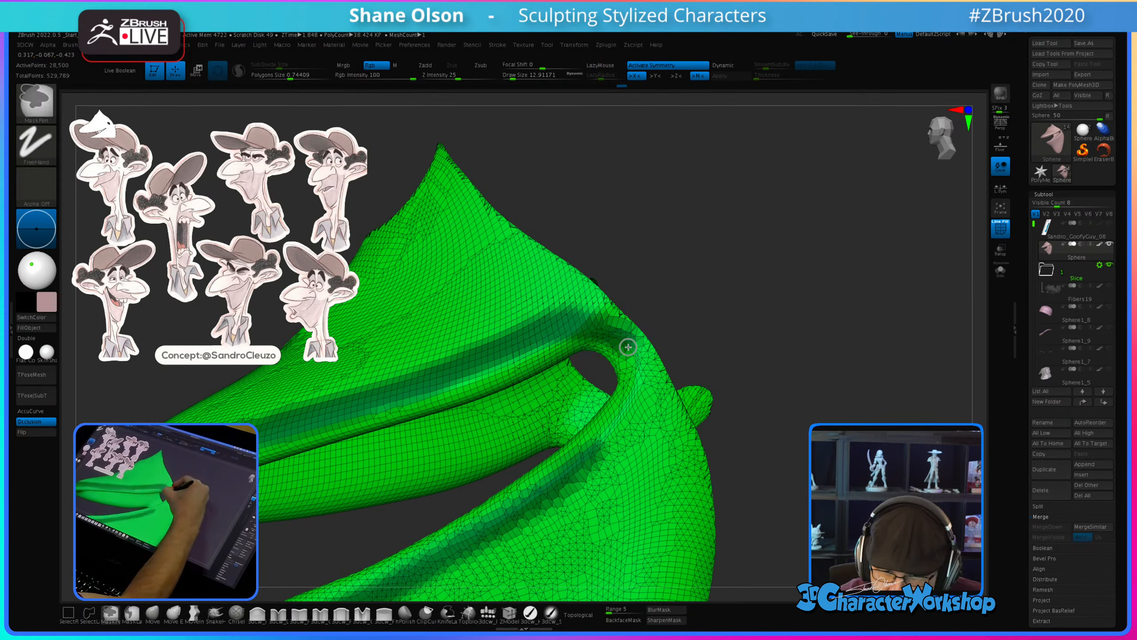
{"action": "left_click_drag", "start_coordinate": [635, 372], "coordinate": [587, 452], "text": "ctrl"}
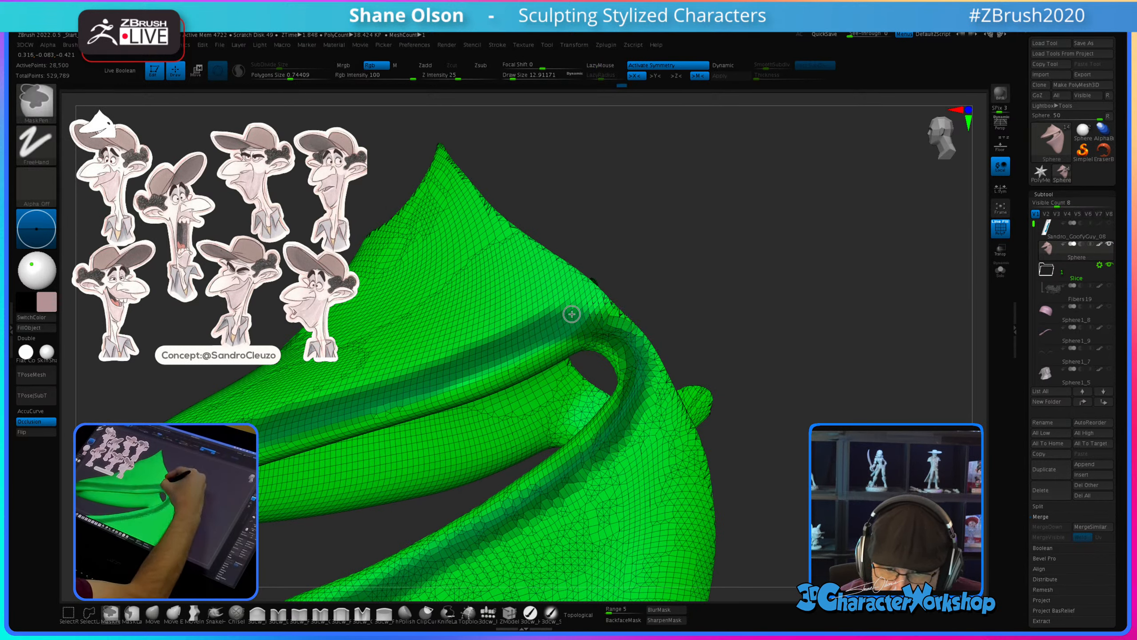
{"action": "left_click_drag", "start_coordinate": [571, 314], "coordinate": [613, 317], "text": "ctrl"}
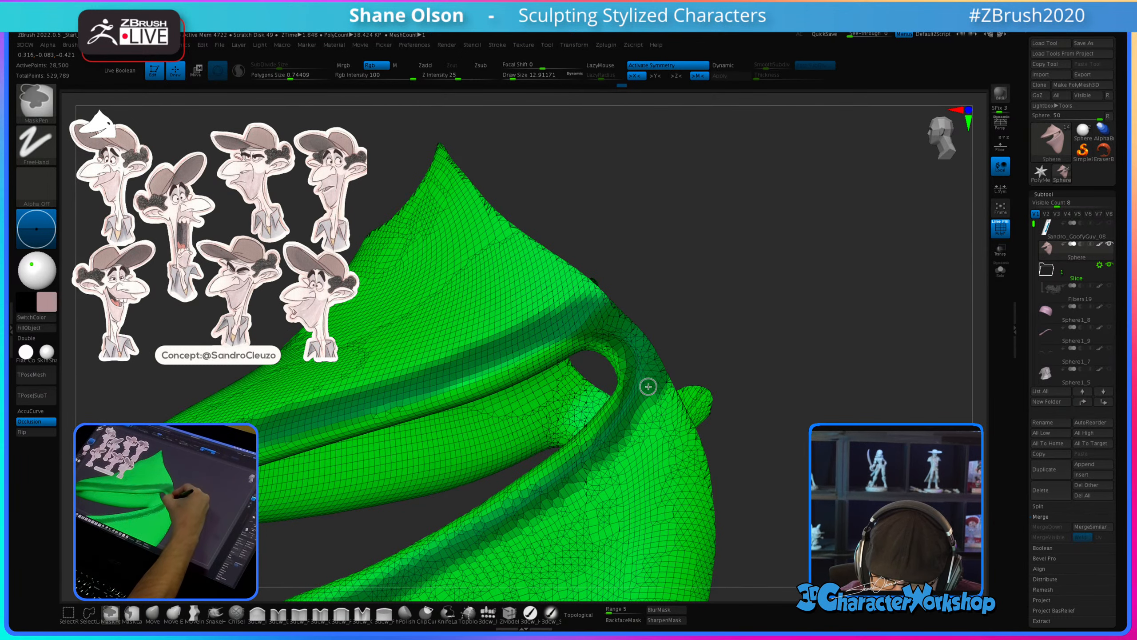
{"action": "left_click_drag", "start_coordinate": [648, 386], "coordinate": [542, 497], "text": "ctrl"}
{"action": "right_click_drag", "start_coordinate": [542, 497], "coordinate": [700, 401]}
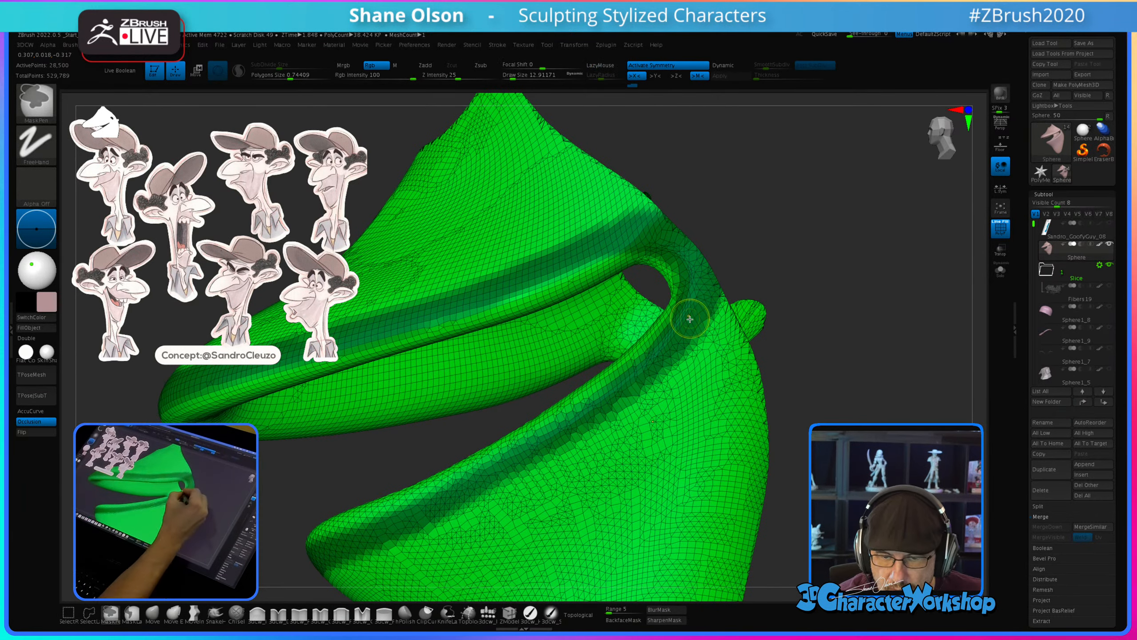
{"action": "mouse_move", "coordinate": [690, 319]}
{"action": "left_mouse_down", "text": "ctrl"}
{"action": "mouse_move", "coordinate": [555, 434]}
{"action": "mouse_move", "coordinate": [373, 531]}
{"action": "left_mouse_up", "text": "ctrl"}
{"action": "right_click_drag", "start_coordinate": [620, 477], "coordinate": [645, 444], "text": "alt"}
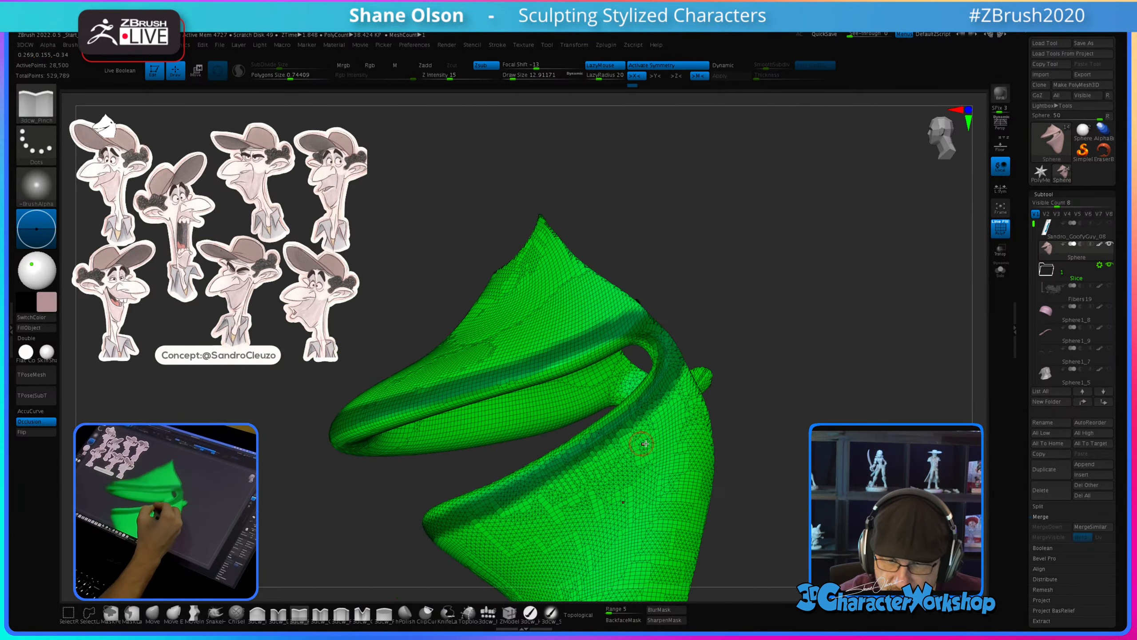
Step: Turn the masked lip band into its own polygroup
{"action": "left_click", "coordinate": [754, 430], "text": "ctrl"}
{"action": "mouse_move", "coordinate": [753, 440]}
{"action": "right_mouse_down"}
{"action": "mouse_move", "coordinate": [770, 447]}
{"action": "mouse_move", "coordinate": [764, 458]}
{"action": "right_mouse_up"}
{"action": "key", "text": "ctrl+z"}
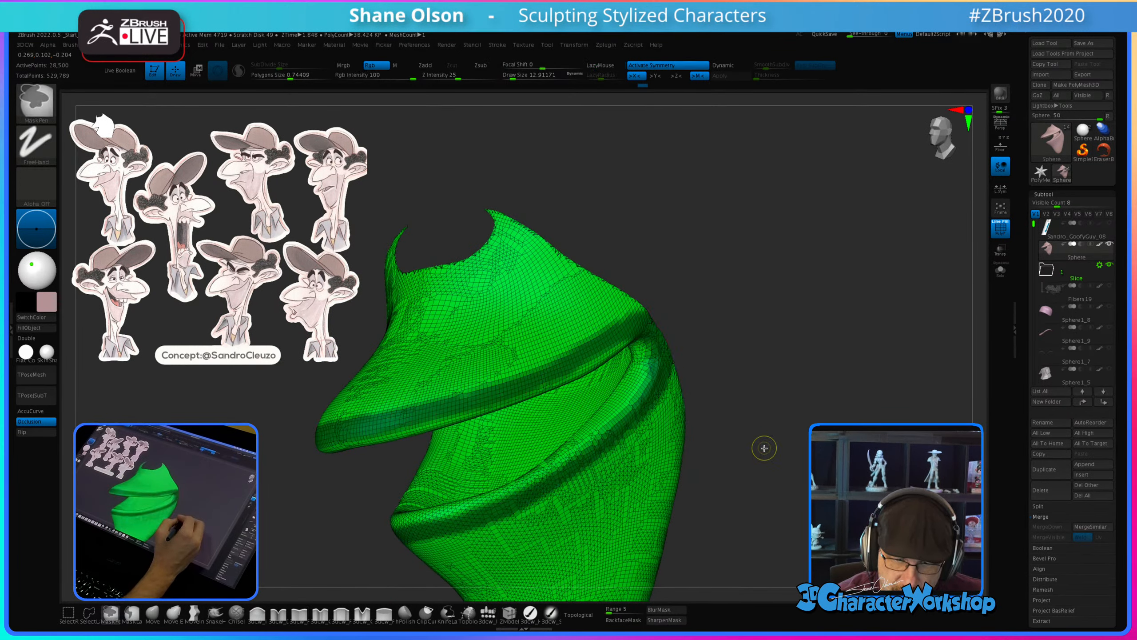
{"action": "key", "text": "ctrl+w"}
{"action": "mouse_move", "coordinate": [756, 447]}
{"action": "right_mouse_down"}
{"action": "mouse_move", "coordinate": [736, 452]}
{"action": "mouse_move", "coordinate": [726, 505]}
{"action": "mouse_move", "coordinate": [729, 485]}
{"action": "right_mouse_up"}
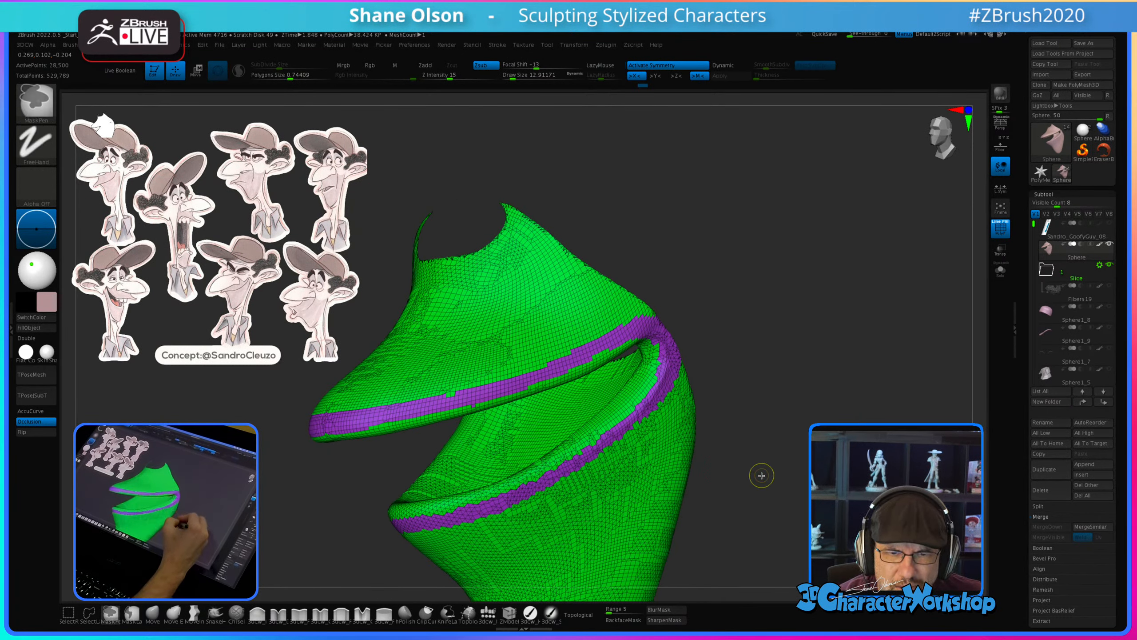
Step: Show the whole head, then isolate the green mouth polygroup without the lip band and head
{"action": "left_click", "coordinate": [770, 446], "text": "ctrl+shift"}
{"action": "left_click_drag", "start_coordinate": [764, 445], "coordinate": [724, 442], "text": "alt"}
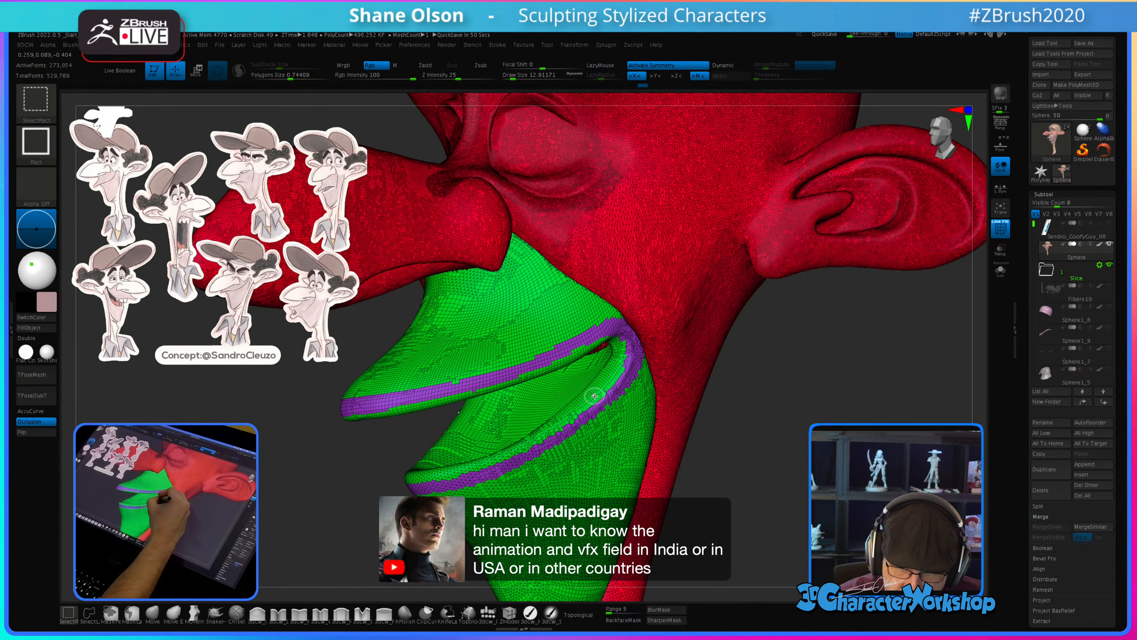
{"action": "left_click", "coordinate": [645, 385], "text": "ctrl+shift"}
{"action": "mouse_move", "coordinate": [697, 464]}
{"action": "left_mouse_down"}
{"action": "mouse_move", "coordinate": [647, 477]}
{"action": "mouse_move", "coordinate": [696, 455]}
{"action": "mouse_move", "coordinate": [685, 467]}
{"action": "left_mouse_up"}
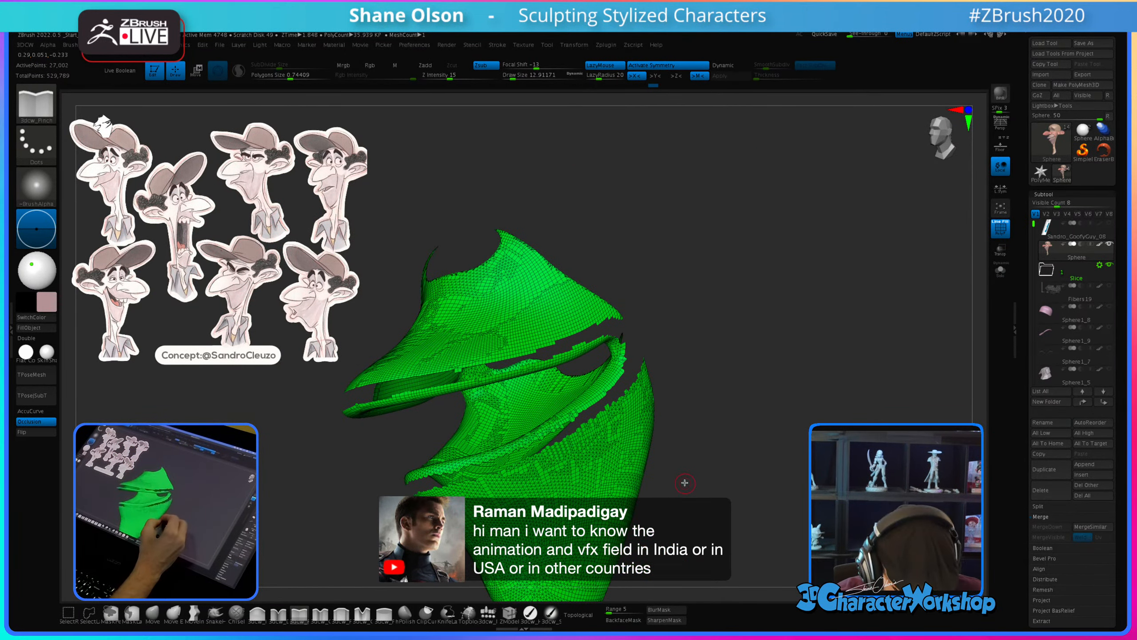
Step: Isolate the inner mouth surface as a separate part and display it double-sided
{"action": "key", "text": "space"}
{"action": "left_click", "coordinate": [662, 273]}
{"action": "left_click", "coordinate": [515, 417], "text": "ctrl+shift"}
{"action": "mouse_move", "coordinate": [663, 361]}
{"action": "left_mouse_down"}
{"action": "mouse_move", "coordinate": [689, 316]}
{"action": "mouse_move", "coordinate": [739, 359]}
{"action": "mouse_move", "coordinate": [709, 354]}
{"action": "mouse_move", "coordinate": [702, 327]}
{"action": "left_mouse_up"}
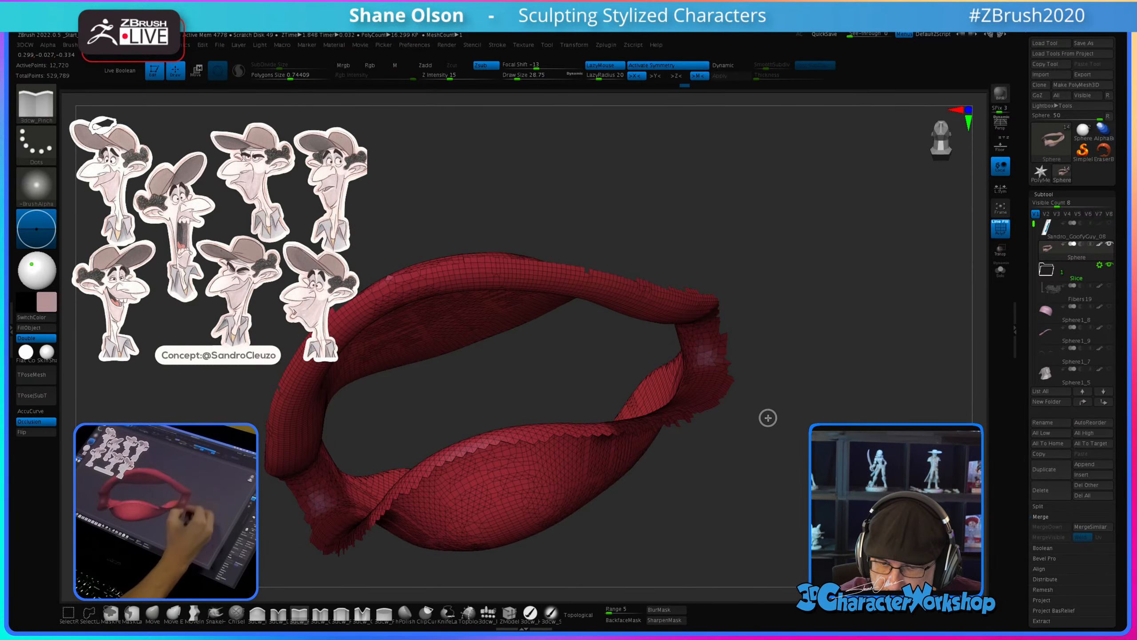
Step: With a draw size of about 22, mask the outer lip rim of the inner mouth and make it a polygroup
{"action": "key", "text": "s"}
{"action": "mouse_move", "coordinate": [766, 416]}
{"action": "left_mouse_down"}
{"action": "mouse_move", "coordinate": [782, 399]}
{"action": "mouse_move", "coordinate": [764, 447]}
{"action": "mouse_move", "coordinate": [806, 394]}
{"action": "left_mouse_up"}
{"action": "mouse_move", "coordinate": [475, 209]}
{"action": "left_mouse_down", "text": "ctrl"}
{"action": "mouse_move", "coordinate": [791, 405]}
{"action": "mouse_move", "coordinate": [592, 235]}
{"action": "mouse_move", "coordinate": [767, 384]}
{"action": "left_mouse_up", "text": "ctrl"}
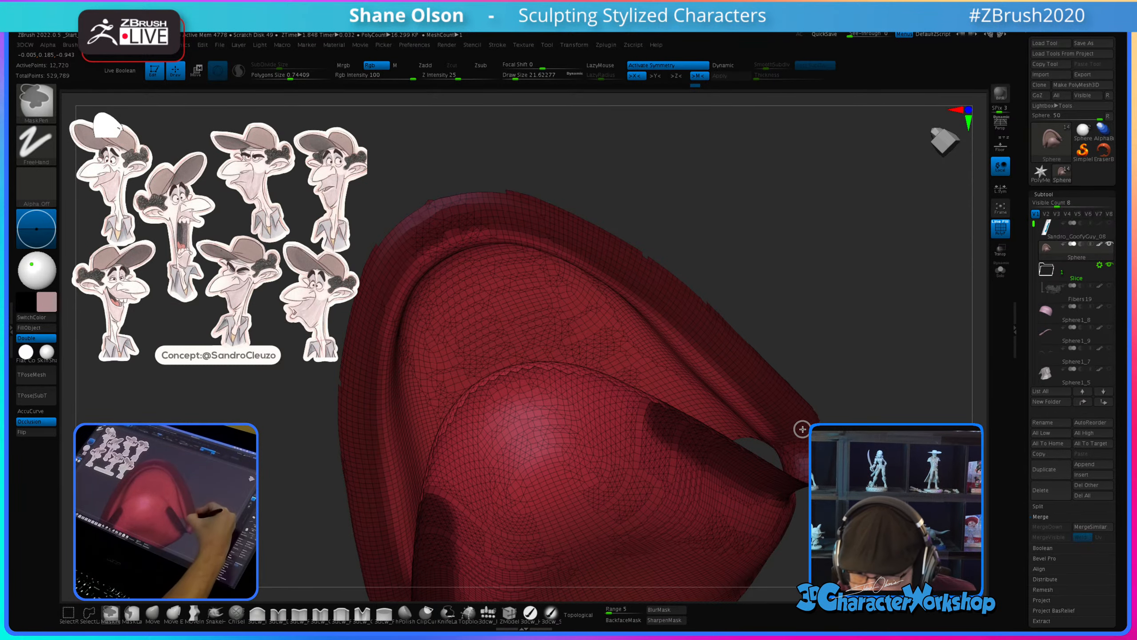
{"action": "left_click_drag", "start_coordinate": [849, 389], "coordinate": [829, 488]}
{"action": "mouse_move", "coordinate": [741, 380]}
{"action": "left_mouse_down", "text": "alt"}
{"action": "mouse_move", "coordinate": [762, 452]}
{"action": "mouse_move", "coordinate": [729, 432]}
{"action": "mouse_move", "coordinate": [774, 460]}
{"action": "mouse_move", "coordinate": [635, 508]}
{"action": "left_mouse_up", "text": "alt"}
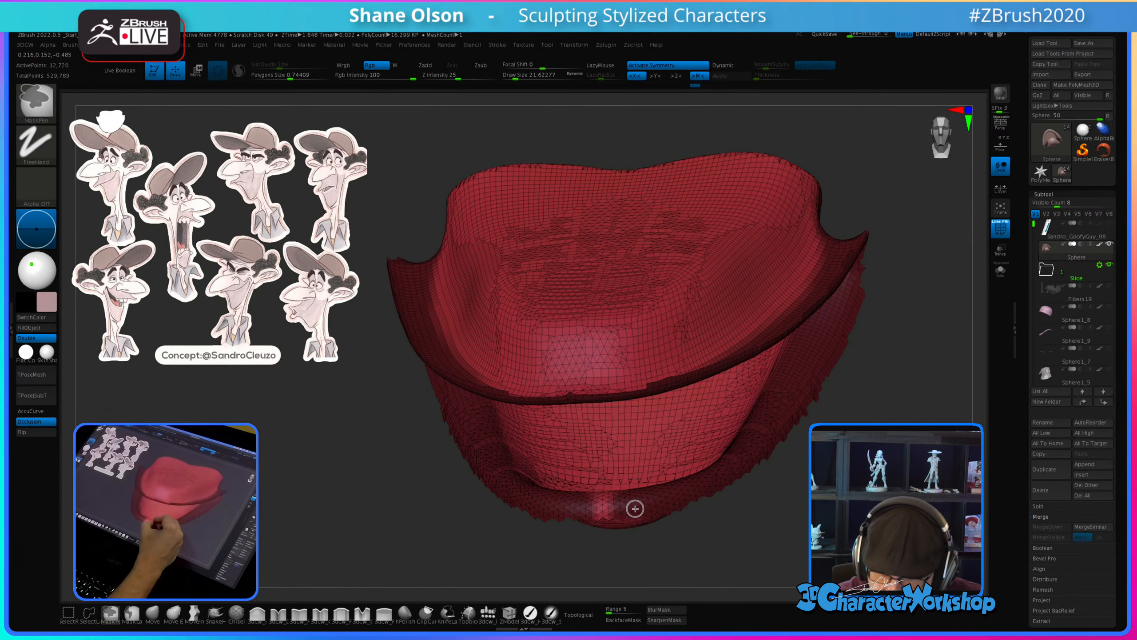
{"action": "key", "text": "ctrl+w"}
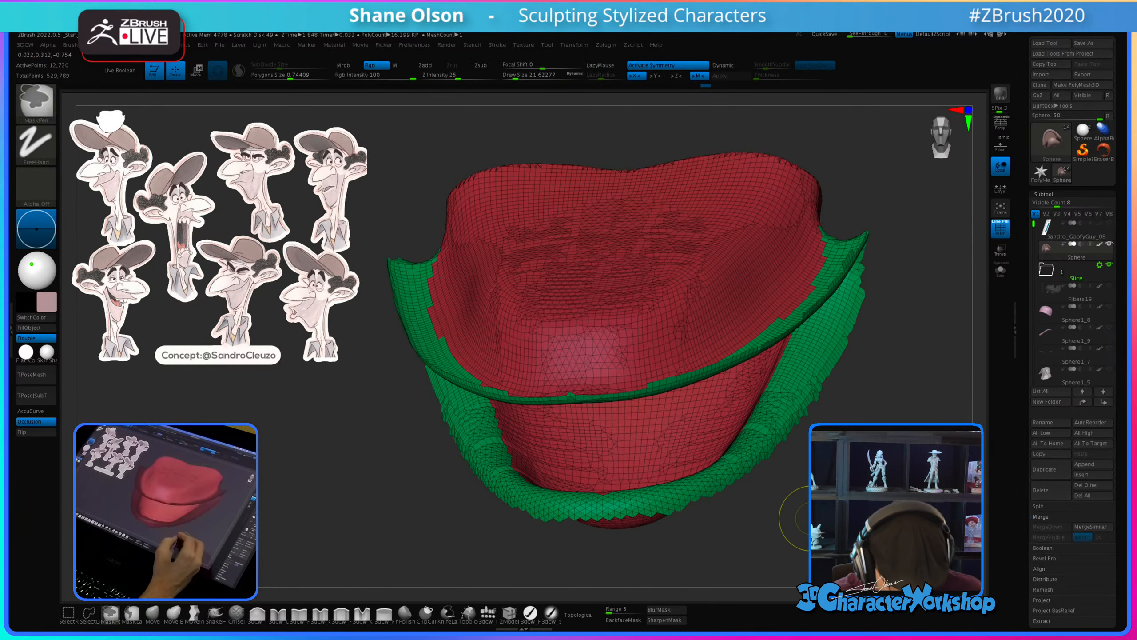
Step: Hide the new rim polygroup and mask the strips connecting the upper and lower mouth at the corners
{"action": "left_click_drag", "start_coordinate": [802, 515], "coordinate": [805, 460]}
{"action": "left_click", "coordinate": [792, 394], "text": "ctrl+shift"}
{"action": "mouse_move", "coordinate": [822, 403]}
{"action": "left_mouse_down"}
{"action": "mouse_move", "coordinate": [815, 465]}
{"action": "mouse_move", "coordinate": [804, 415]}
{"action": "mouse_move", "coordinate": [809, 440]}
{"action": "mouse_move", "coordinate": [789, 445]}
{"action": "mouse_move", "coordinate": [802, 445]}
{"action": "mouse_move", "coordinate": [784, 489]}
{"action": "mouse_move", "coordinate": [774, 486]}
{"action": "left_mouse_up"}
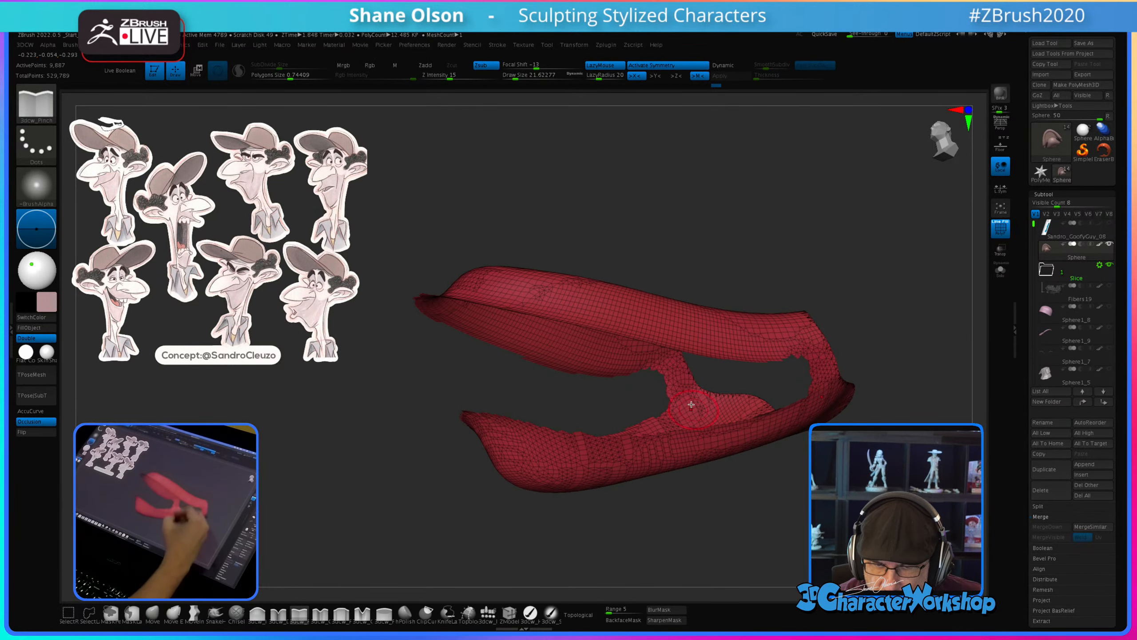
{"action": "left_click_drag", "start_coordinate": [683, 392], "coordinate": [682, 385], "text": "ctrl"}
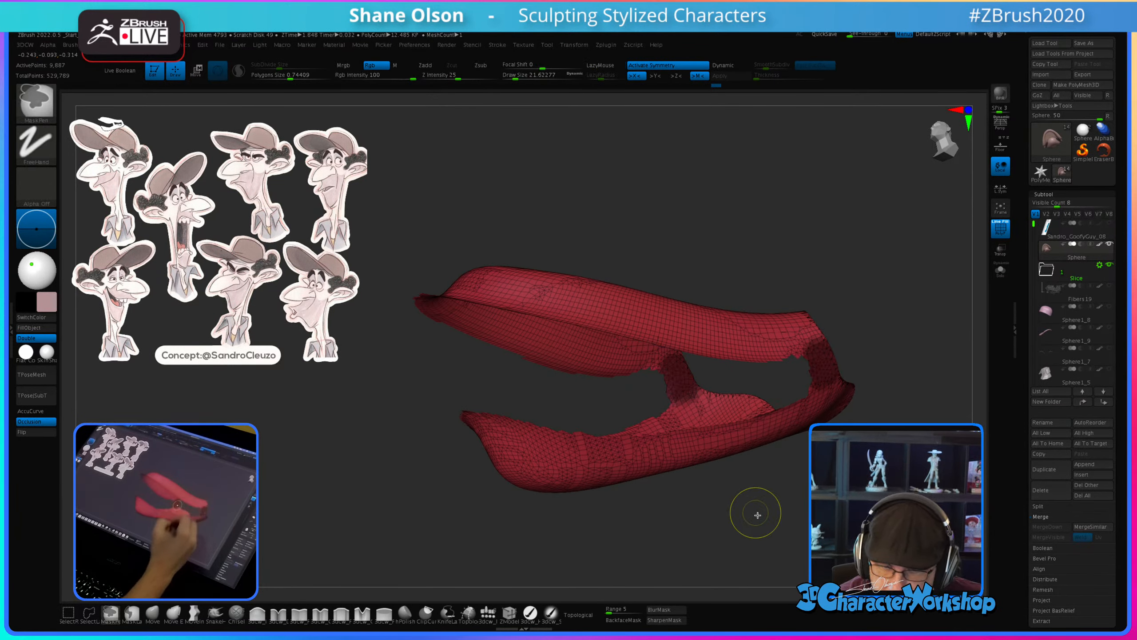
Step: Try to turn the masked corner strips into their own polygroup and isolate it
{"action": "key", "text": "ctrl+w"}
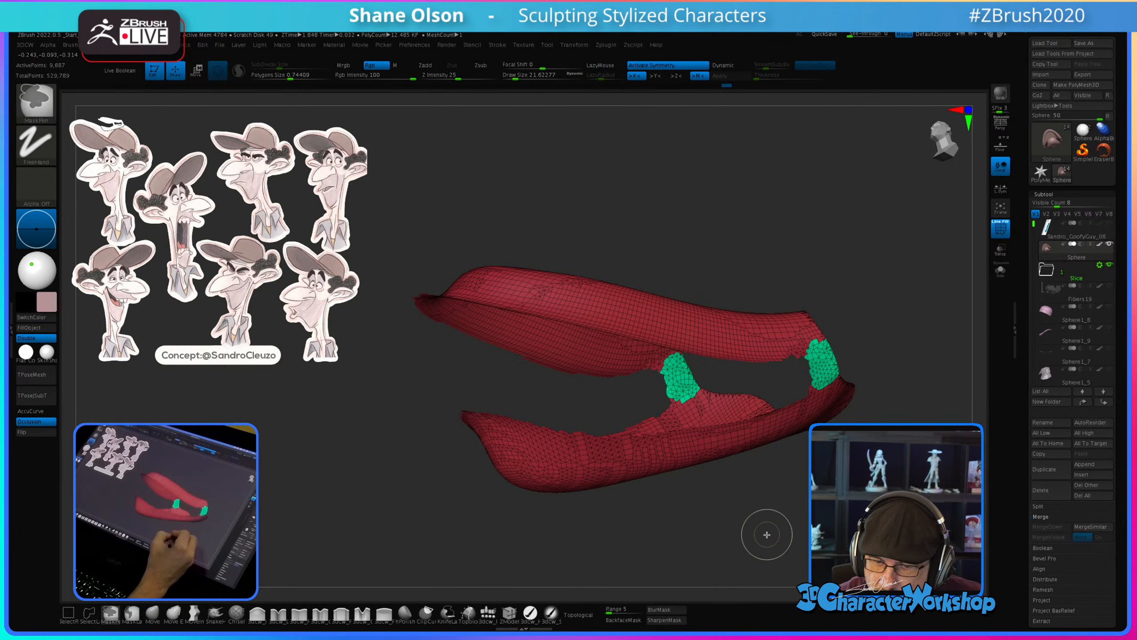
{"action": "left_click", "coordinate": [766, 533], "text": "ctrl+shift"}
{"action": "left_click_drag", "start_coordinate": [424, 502], "coordinate": [684, 390]}
{"action": "right_click_drag", "start_coordinate": [693, 401], "coordinate": [689, 443]}
{"action": "left_click", "coordinate": [690, 393], "text": "ctrl+shift"}
{"action": "key", "text": "ctrl+w"}
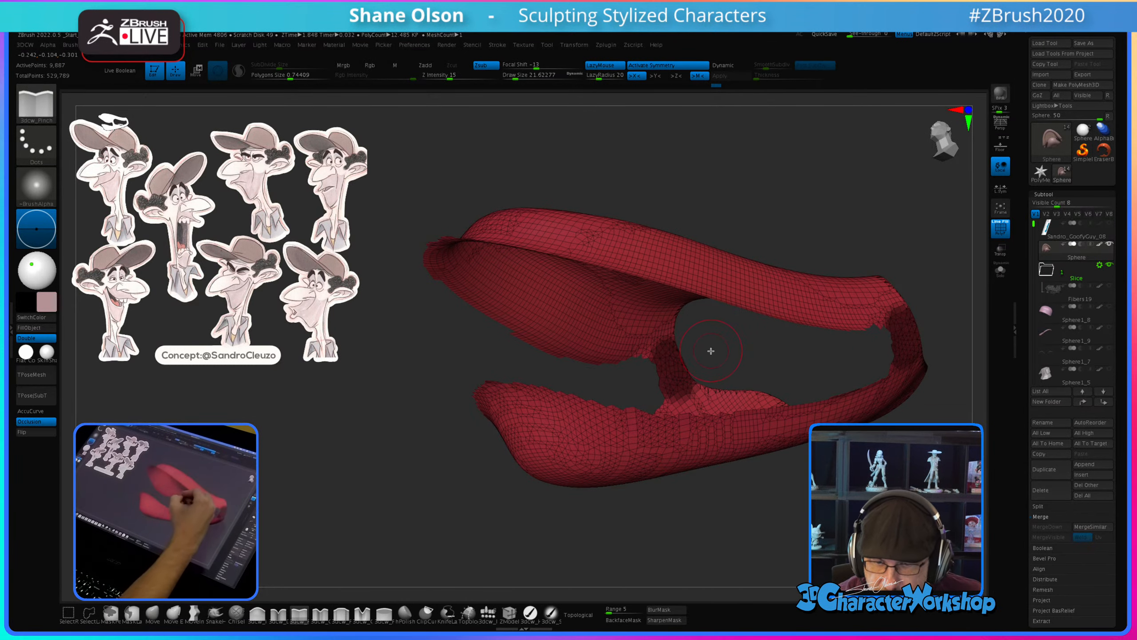
Step: With a draw size of about 23, mask a band along the upper lip part of the isolated surface
{"action": "right_click_drag", "start_coordinate": [711, 351], "coordinate": [714, 404], "text": "alt"}
{"action": "key", "text": "s"}
{"action": "left_click_drag", "start_coordinate": [720, 405], "coordinate": [719, 405]}
{"action": "key", "text": "s"}
{"action": "mouse_move", "coordinate": [718, 406]}
{"action": "right_mouse_down"}
{"action": "mouse_move", "coordinate": [713, 374]}
{"action": "mouse_move", "coordinate": [705, 386]}
{"action": "right_mouse_up"}
{"action": "key", "text": "ctrl"}
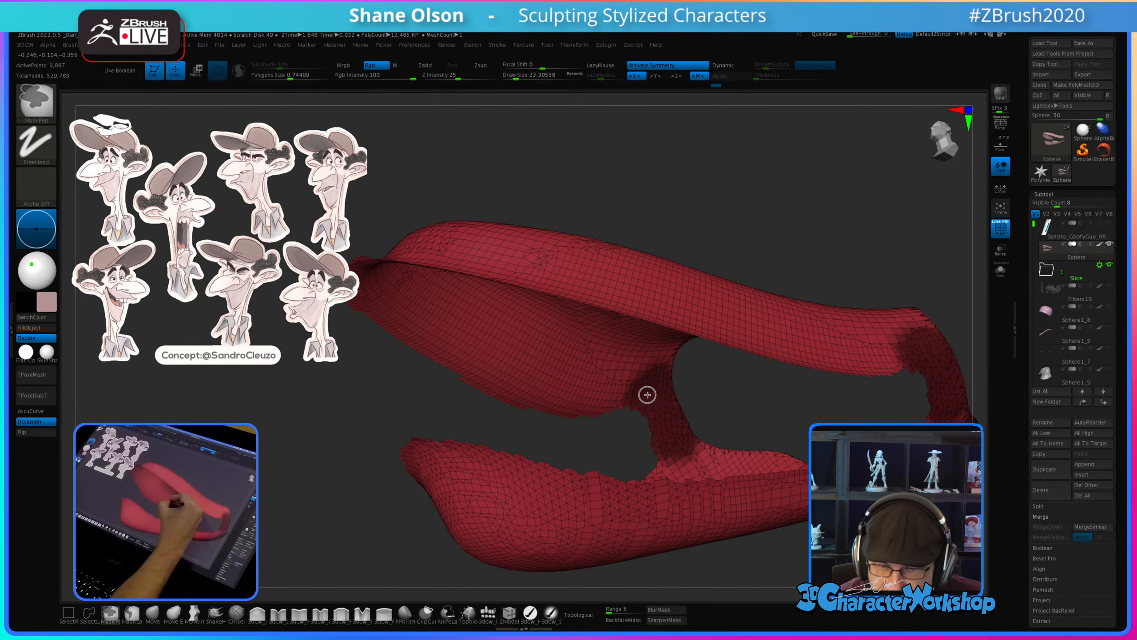
{"action": "mouse_move", "coordinate": [647, 395]}
{"action": "left_mouse_down", "text": "ctrl"}
{"action": "mouse_move", "coordinate": [518, 396]}
{"action": "mouse_move", "coordinate": [395, 315]}
{"action": "left_mouse_up", "text": "ctrl"}
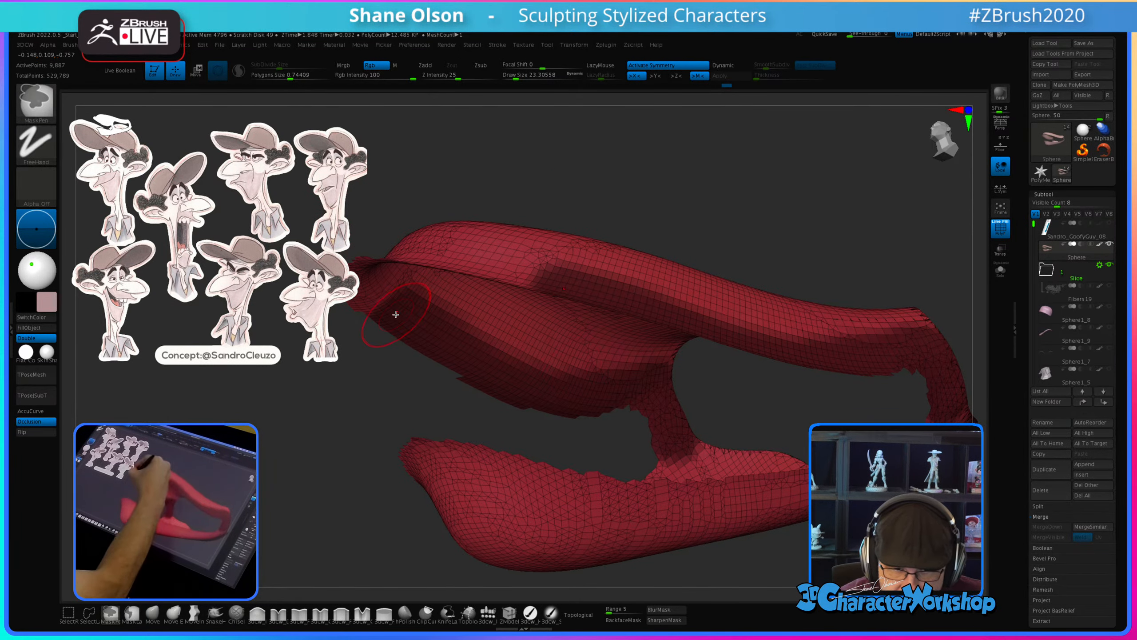
{"action": "mouse_move", "coordinate": [693, 437]}
{"action": "right_mouse_down"}
{"action": "mouse_move", "coordinate": [701, 402]}
{"action": "mouse_move", "coordinate": [704, 428]}
{"action": "mouse_move", "coordinate": [687, 454]}
{"action": "right_mouse_up"}
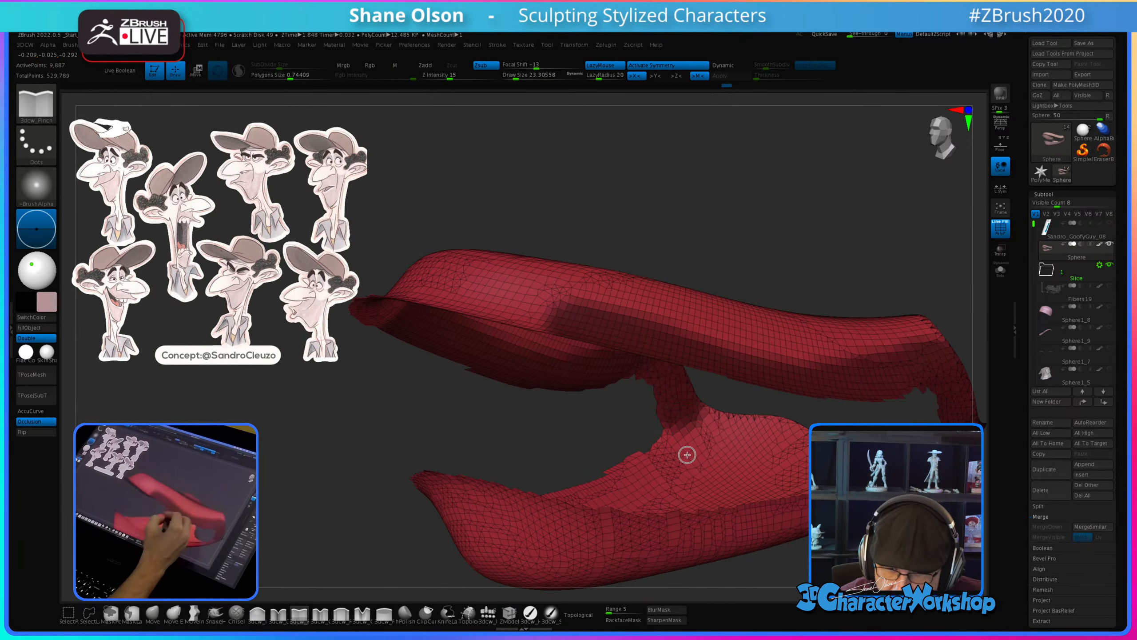
Step: Extend the mask around the mouth corner and along the lower lip to cover the rest of the inner lip band
{"action": "mouse_move", "coordinate": [685, 415]}
{"action": "left_mouse_down", "text": "ctrl"}
{"action": "mouse_move", "coordinate": [665, 449]}
{"action": "mouse_move", "coordinate": [579, 497]}
{"action": "left_mouse_up", "text": "ctrl"}
{"action": "mouse_move", "coordinate": [634, 477]}
{"action": "right_mouse_down"}
{"action": "mouse_move", "coordinate": [604, 490]}
{"action": "mouse_move", "coordinate": [632, 472]}
{"action": "mouse_move", "coordinate": [619, 484]}
{"action": "right_mouse_up"}
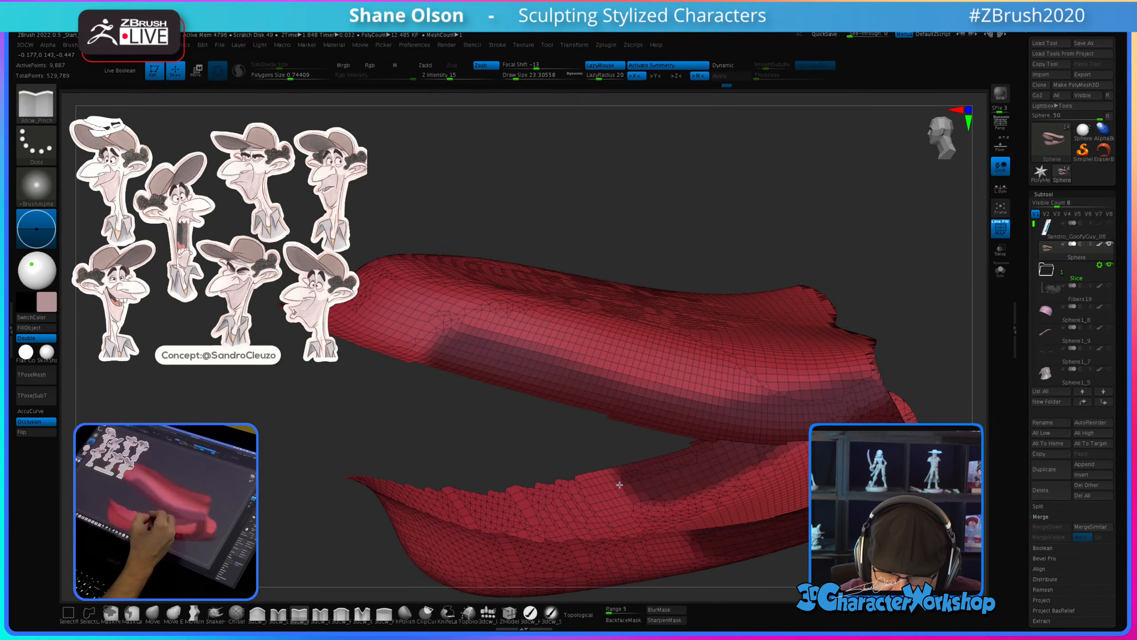
{"action": "mouse_move", "coordinate": [645, 472]}
{"action": "left_mouse_down", "text": "ctrl"}
{"action": "mouse_move", "coordinate": [516, 500]}
{"action": "mouse_move", "coordinate": [437, 501]}
{"action": "left_mouse_up", "text": "ctrl"}
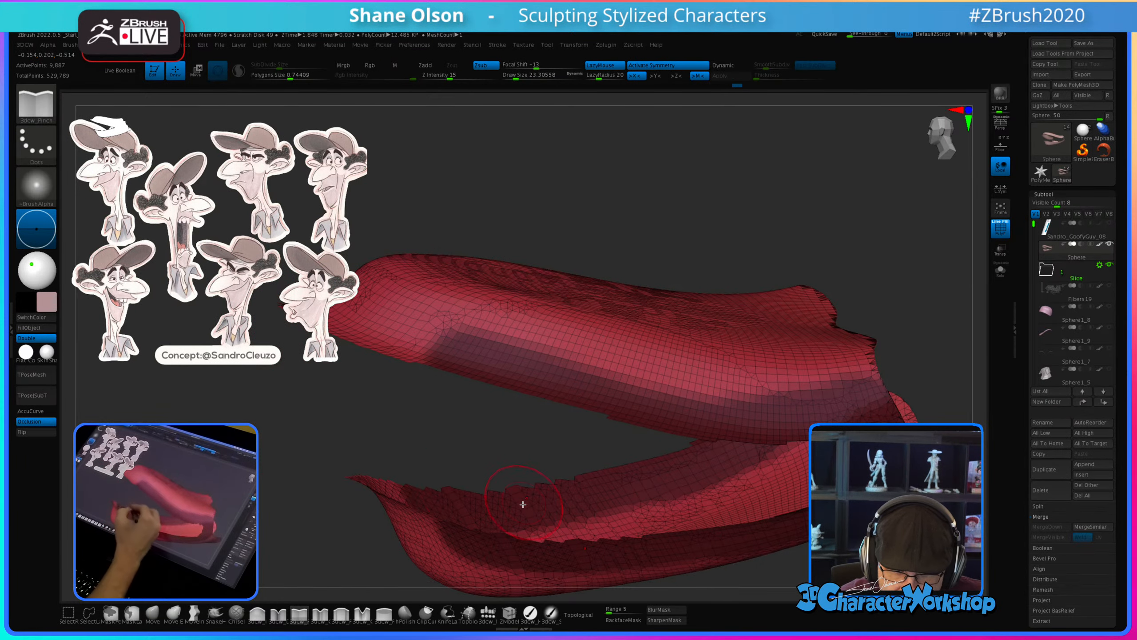
{"action": "right_click_drag", "start_coordinate": [522, 504], "coordinate": [497, 508]}
{"action": "mouse_move", "coordinate": [411, 502]}
{"action": "left_mouse_down", "text": "ctrl"}
{"action": "mouse_move", "coordinate": [330, 483]}
{"action": "mouse_move", "coordinate": [301, 495]}
{"action": "left_mouse_up", "text": "ctrl"}
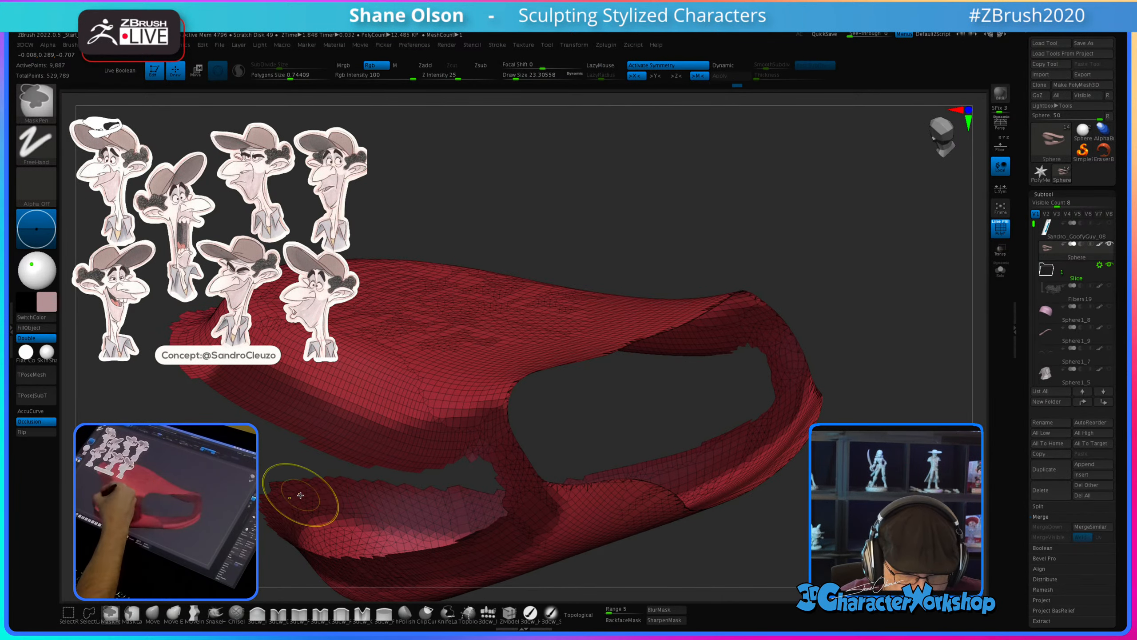
{"action": "mouse_move", "coordinate": [398, 495]}
{"action": "right_mouse_down"}
{"action": "mouse_move", "coordinate": [533, 521]}
{"action": "mouse_move", "coordinate": [553, 441]}
{"action": "mouse_move", "coordinate": [591, 478]}
{"action": "mouse_move", "coordinate": [577, 466]}
{"action": "right_mouse_up"}
{"action": "mouse_move", "coordinate": [578, 466]}
{"action": "left_mouse_down", "text": "ctrl"}
{"action": "mouse_move", "coordinate": [458, 392]}
{"action": "mouse_move", "coordinate": [428, 354]}
{"action": "left_mouse_up", "text": "ctrl"}
Step: Turn the masked inner lip band into its own polygroup and show the whole head
{"action": "right_click_drag", "start_coordinate": [683, 475], "coordinate": [789, 394]}
{"action": "key", "text": "ctrl+w"}
{"action": "mouse_move", "coordinate": [794, 435]}
{"action": "right_mouse_down"}
{"action": "mouse_move", "coordinate": [792, 488]}
{"action": "mouse_move", "coordinate": [685, 482]}
{"action": "mouse_move", "coordinate": [698, 521]}
{"action": "mouse_move", "coordinate": [649, 493]}
{"action": "right_mouse_up"}
{"action": "left_click", "coordinate": [805, 484], "text": "ctrl+shift"}
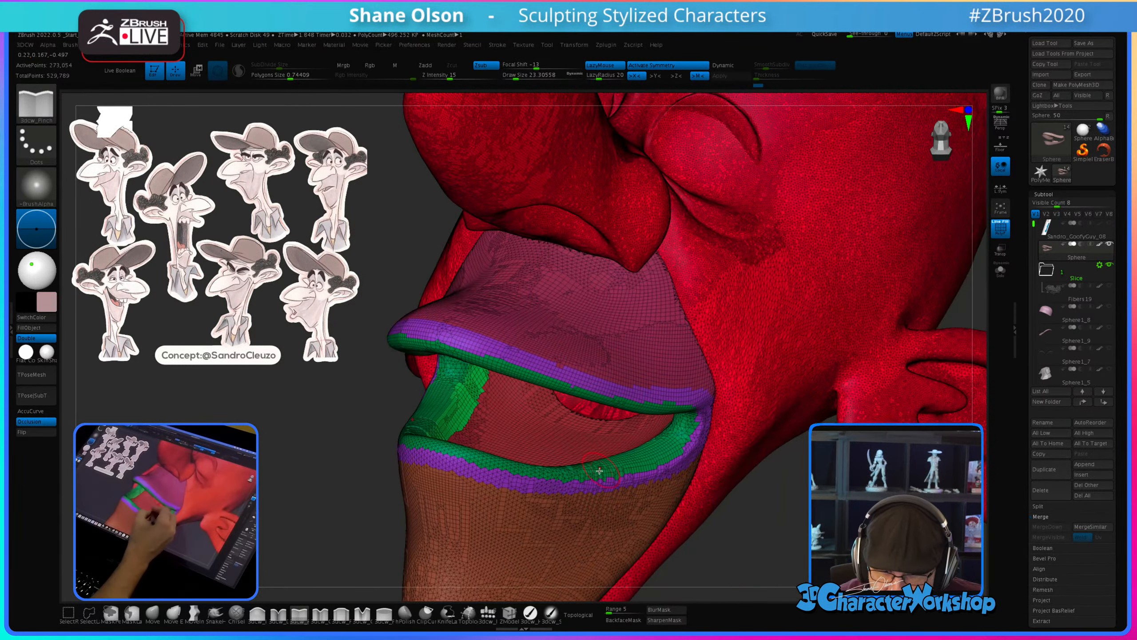
Step: Isolate the bright green strip inside the mouth, assign it a new polygroup colour, and show the whole head
{"action": "mouse_move", "coordinate": [590, 436]}
{"action": "right_mouse_down", "text": "ctrl"}
{"action": "mouse_move", "coordinate": [584, 472]}
{"action": "mouse_move", "coordinate": [595, 477]}
{"action": "right_mouse_up", "text": "ctrl"}
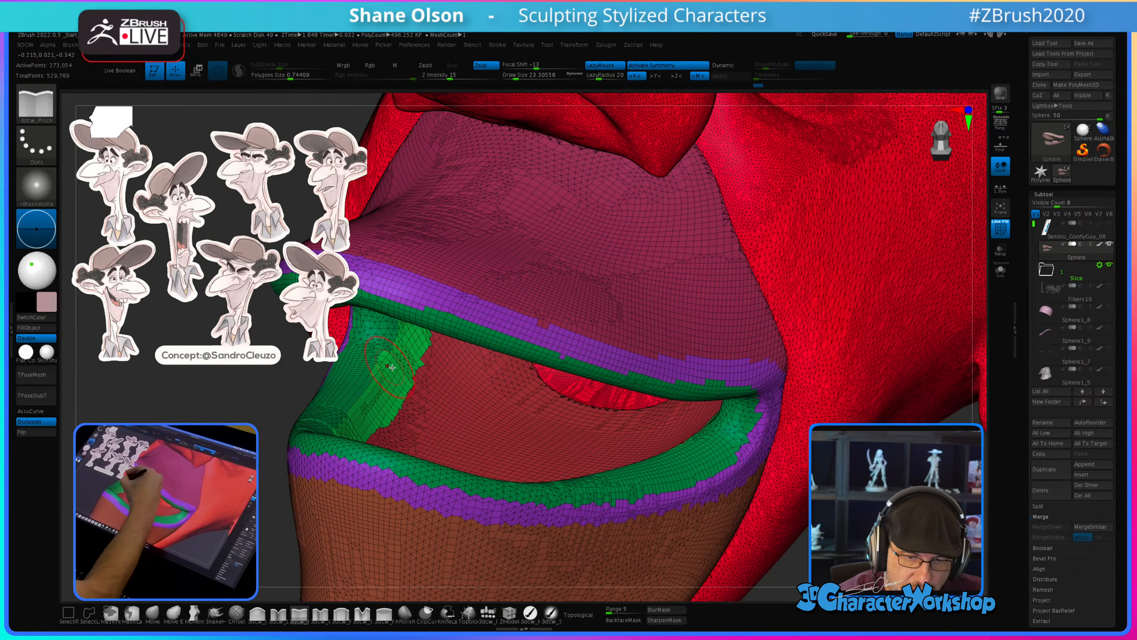
{"action": "mouse_move", "coordinate": [392, 367]}
{"action": "right_mouse_down"}
{"action": "mouse_move", "coordinate": [361, 413]}
{"action": "mouse_move", "coordinate": [445, 405]}
{"action": "right_mouse_up"}
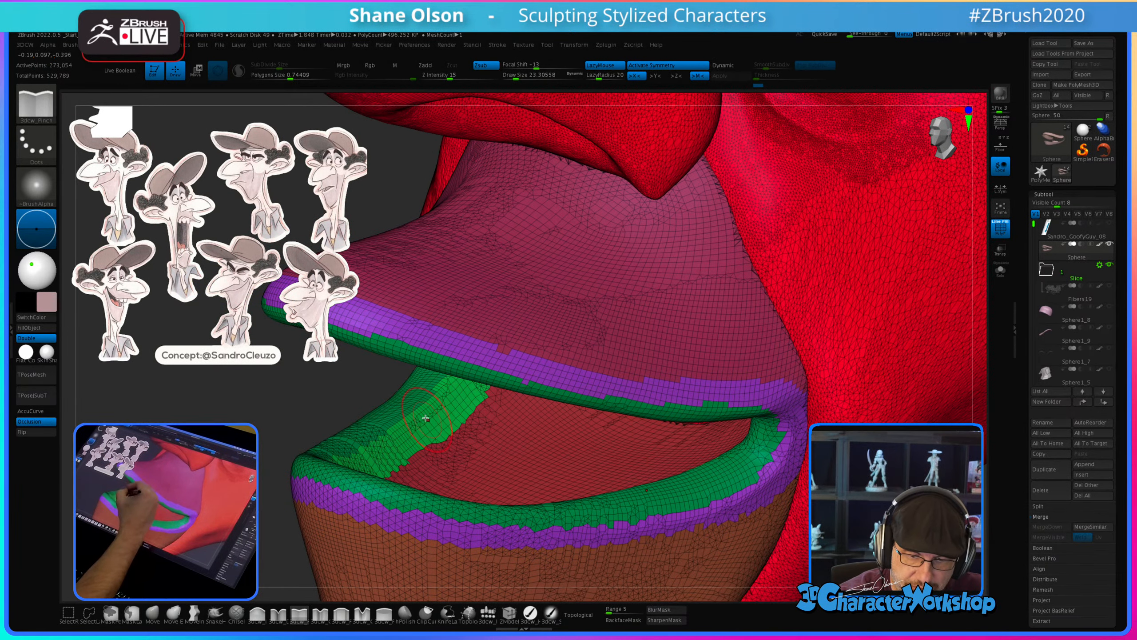
{"action": "left_click", "coordinate": [432, 417], "text": "ctrl+shift"}
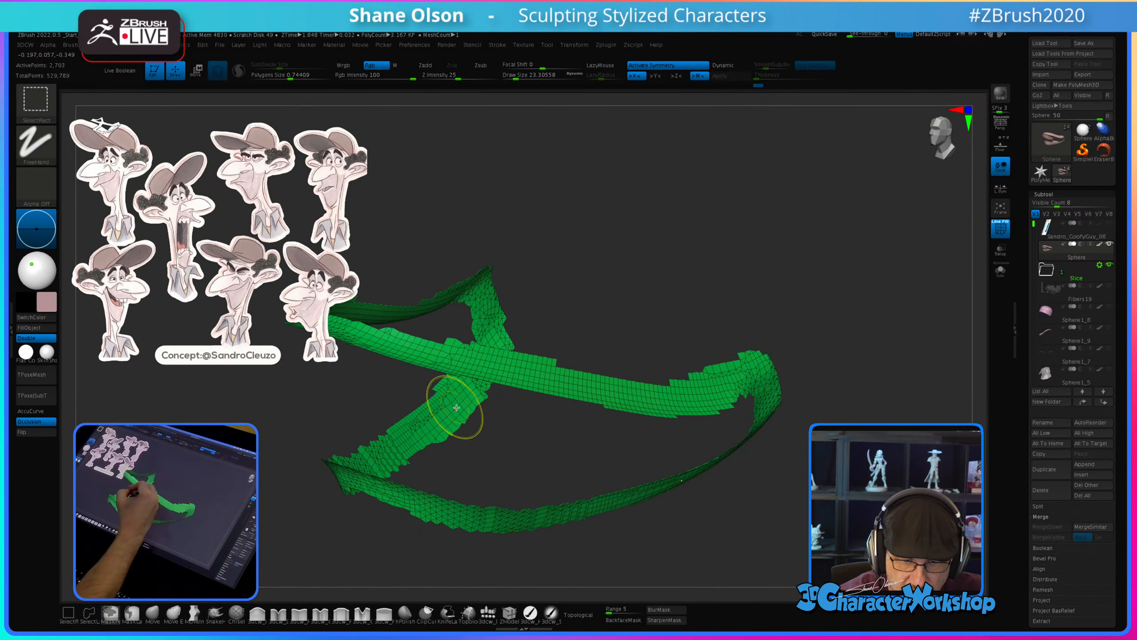
{"action": "key", "text": "ctrl+w"}
{"action": "left_click", "coordinate": [382, 543], "text": "ctrl+shift"}
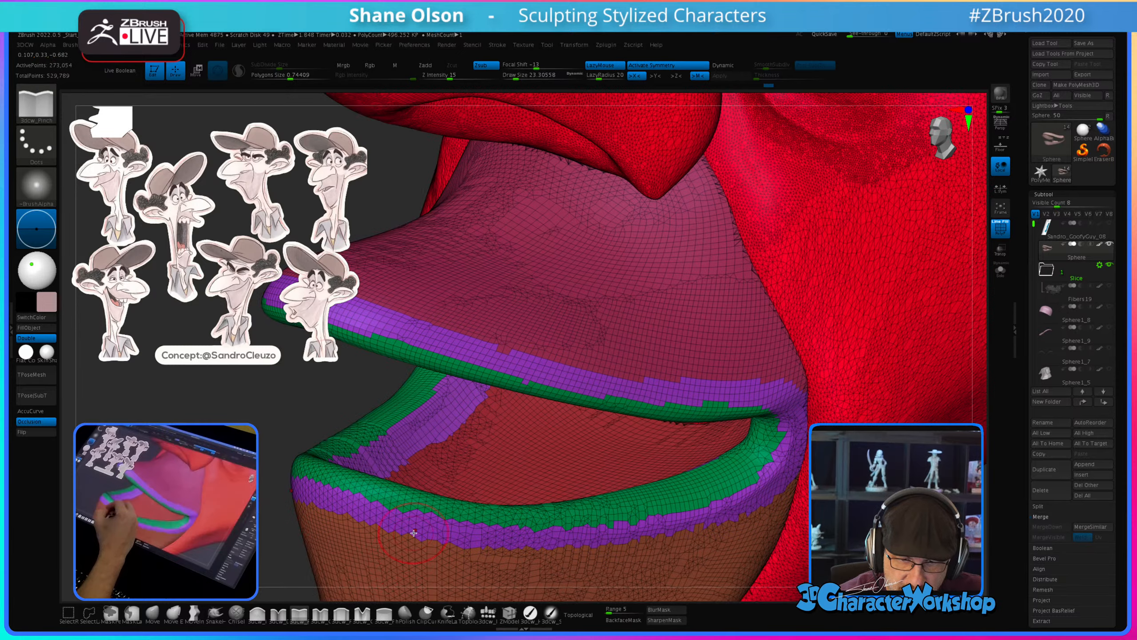
Step: Isolate the purple strip inside the mouth and regroup it in red to distinguish it from the purple lip rim
{"action": "right_click_drag", "start_coordinate": [505, 439], "coordinate": [504, 462]}
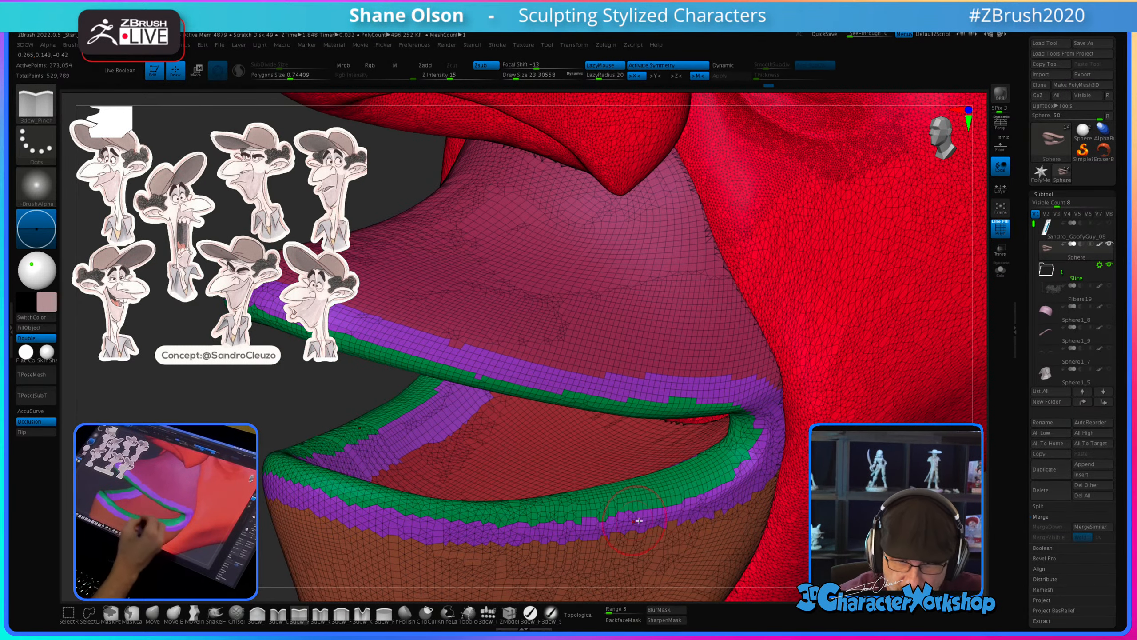
{"action": "left_click", "coordinate": [507, 476], "text": "ctrl+shift"}
{"action": "key", "text": "ctrl+w"}
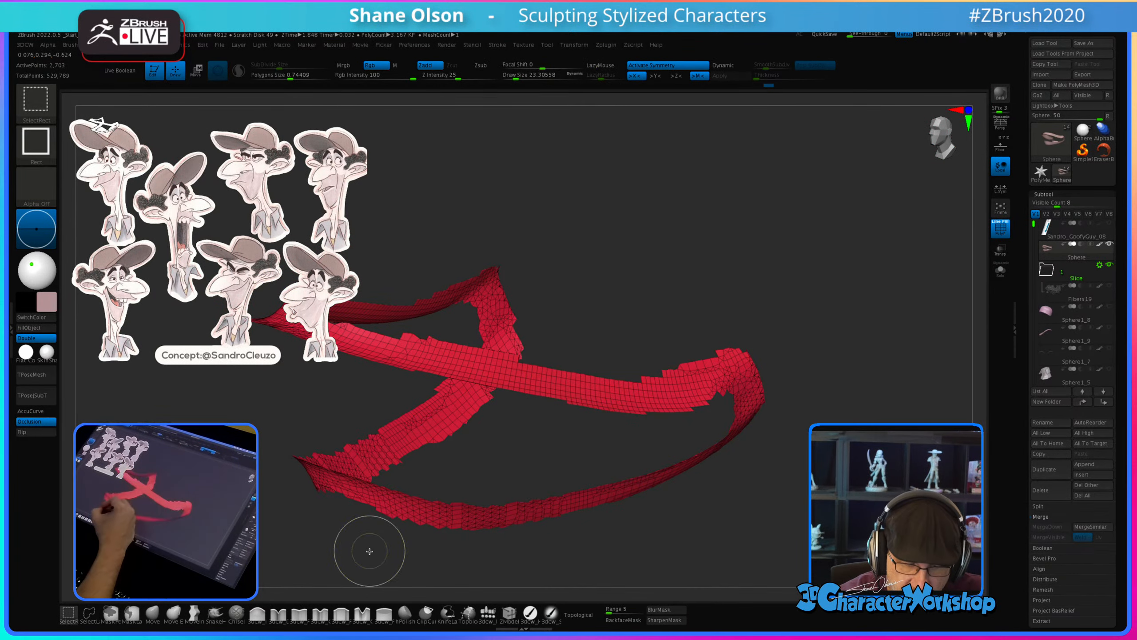
{"action": "left_click", "coordinate": [368, 546], "text": "ctrl+shift"}
Step: Isolate the red head polygroup, separate its disconnected parts with Auto Groups, and show the whole mesh
{"action": "right_click_drag", "start_coordinate": [453, 437], "coordinate": [530, 452]}
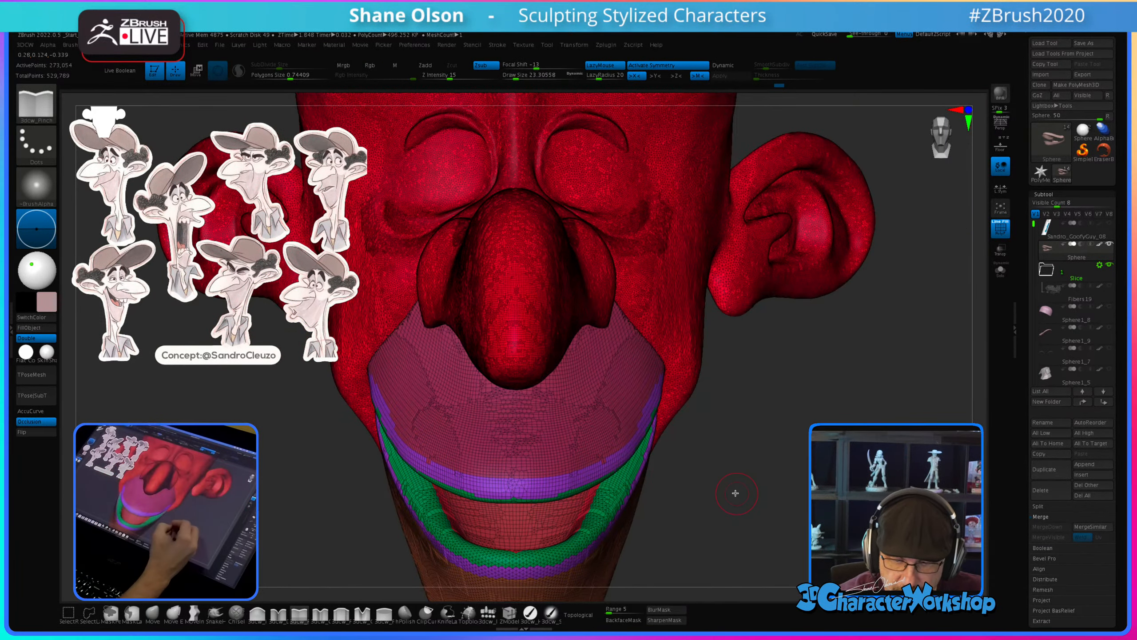
{"action": "right_click_drag", "start_coordinate": [733, 477], "coordinate": [763, 491]}
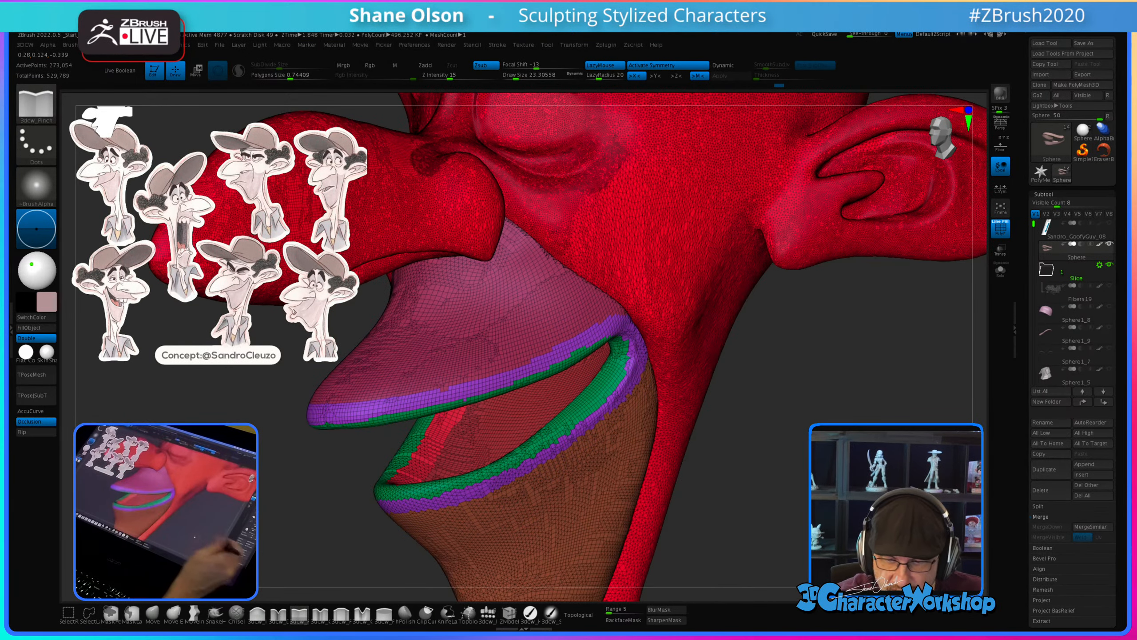
{"action": "mouse_move", "coordinate": [845, 515]}
{"action": "right_mouse_down", "text": "ctrl"}
{"action": "mouse_move", "coordinate": [847, 464]}
{"action": "mouse_move", "coordinate": [562, 473]}
{"action": "right_mouse_up", "text": "ctrl"}
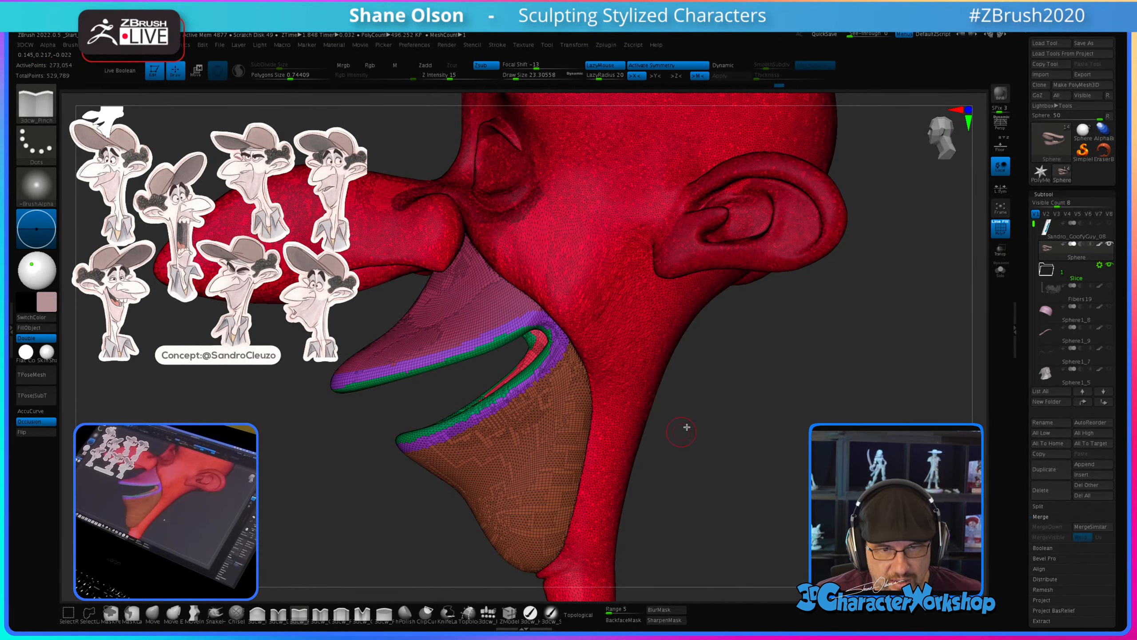
{"action": "key", "text": "ctrl+shift"}
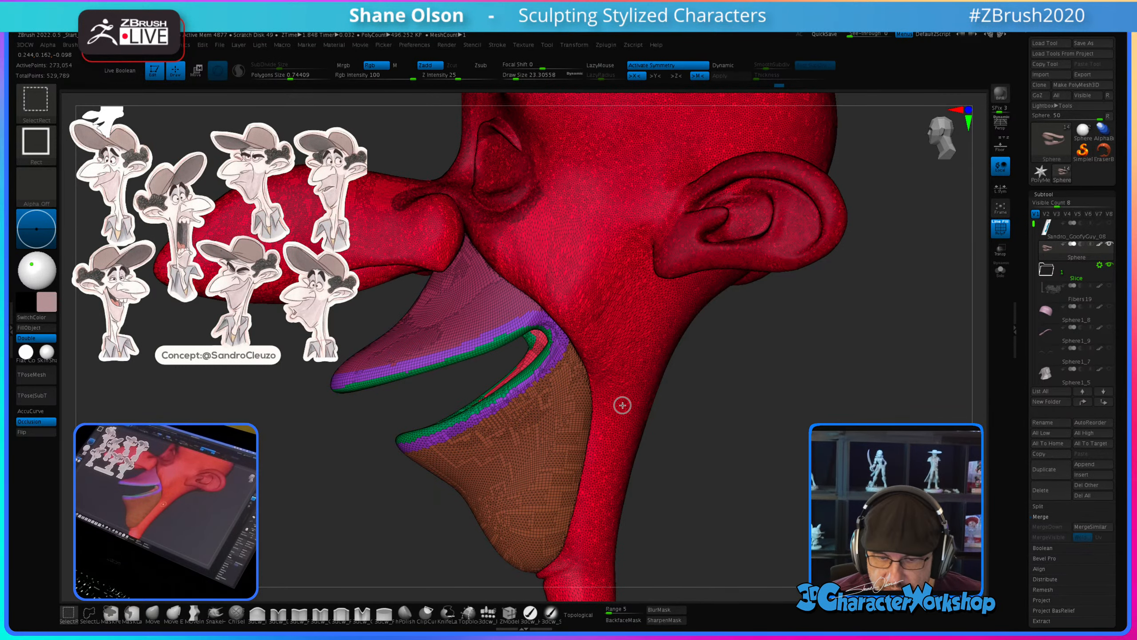
{"action": "left_click", "coordinate": [622, 405], "text": "ctrl+shift"}
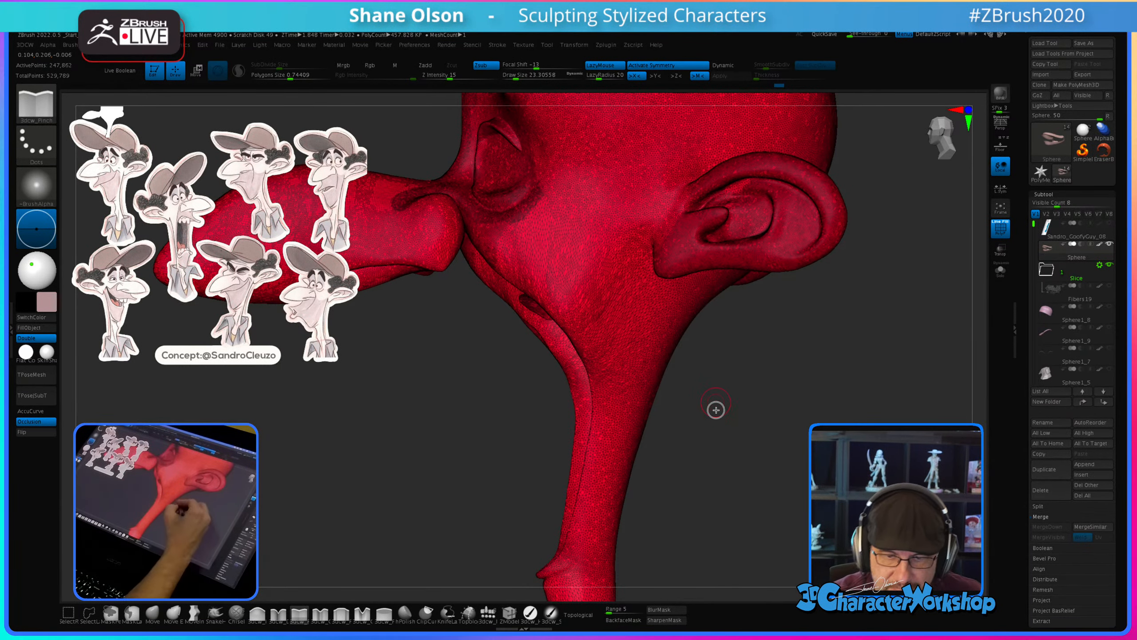
{"action": "mouse_move", "coordinate": [716, 406]}
{"action": "right_mouse_down"}
{"action": "mouse_move", "coordinate": [725, 434]}
{"action": "mouse_move", "coordinate": [764, 396]}
{"action": "mouse_move", "coordinate": [726, 398]}
{"action": "right_mouse_up"}
{"action": "left_click_drag", "start_coordinate": [681, 416], "coordinate": [723, 431]}
{"action": "key", "text": "3"}
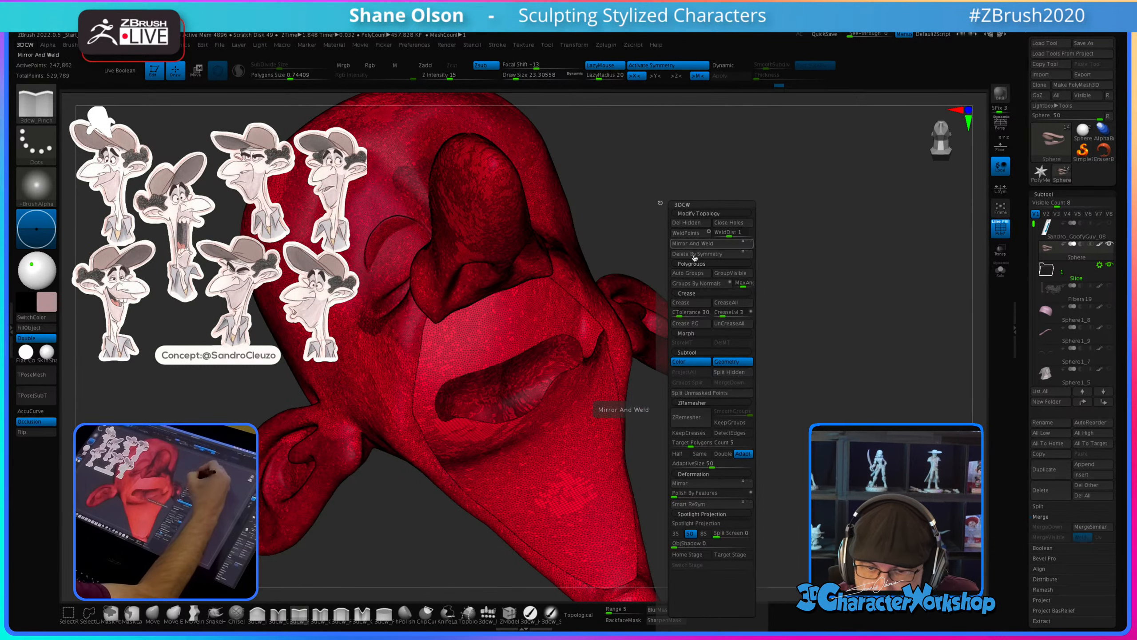
{"action": "left_click", "coordinate": [693, 274]}
{"action": "mouse_move", "coordinate": [774, 402]}
{"action": "left_mouse_down"}
{"action": "mouse_move", "coordinate": [764, 432]}
{"action": "mouse_move", "coordinate": [789, 421]}
{"action": "mouse_move", "coordinate": [794, 398]}
{"action": "mouse_move", "coordinate": [763, 452]}
{"action": "mouse_move", "coordinate": [756, 443]}
{"action": "left_mouse_up"}
{"action": "left_click", "coordinate": [785, 425], "text": "ctrl+shift"}
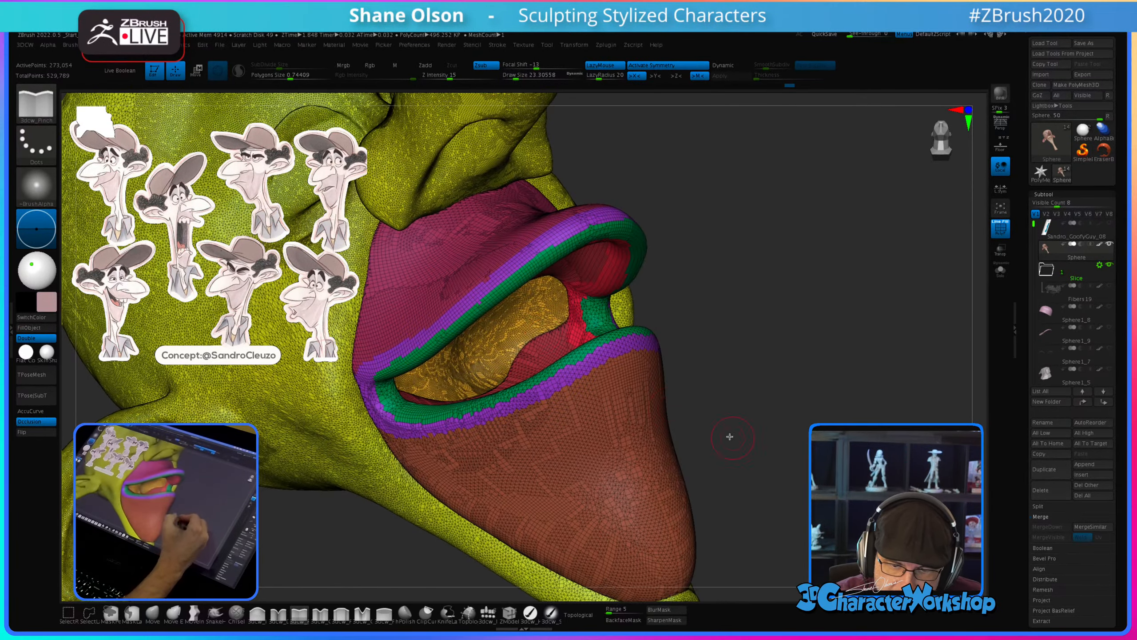
Step: Isolate the inner mouth cavity surfaces behind the lips and combine them into a single polygroup
{"action": "left_click", "coordinate": [525, 333], "text": "ctrl+shift"}
{"action": "left_click", "coordinate": [525, 333], "text": "ctrl+shift"}
{"action": "left_click", "coordinate": [533, 349], "text": "ctrl+shift"}
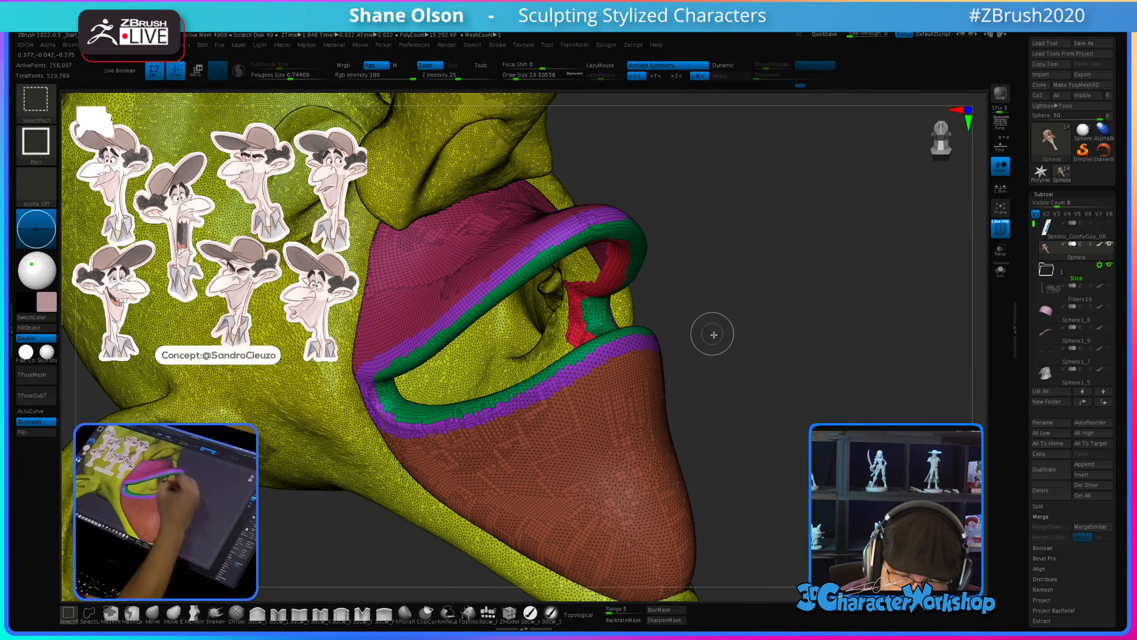
{"action": "left_click_drag", "start_coordinate": [730, 310], "coordinate": [741, 342], "text": "ctrl+shift"}
{"action": "left_click", "coordinate": [746, 409], "text": "ctrl+shift"}
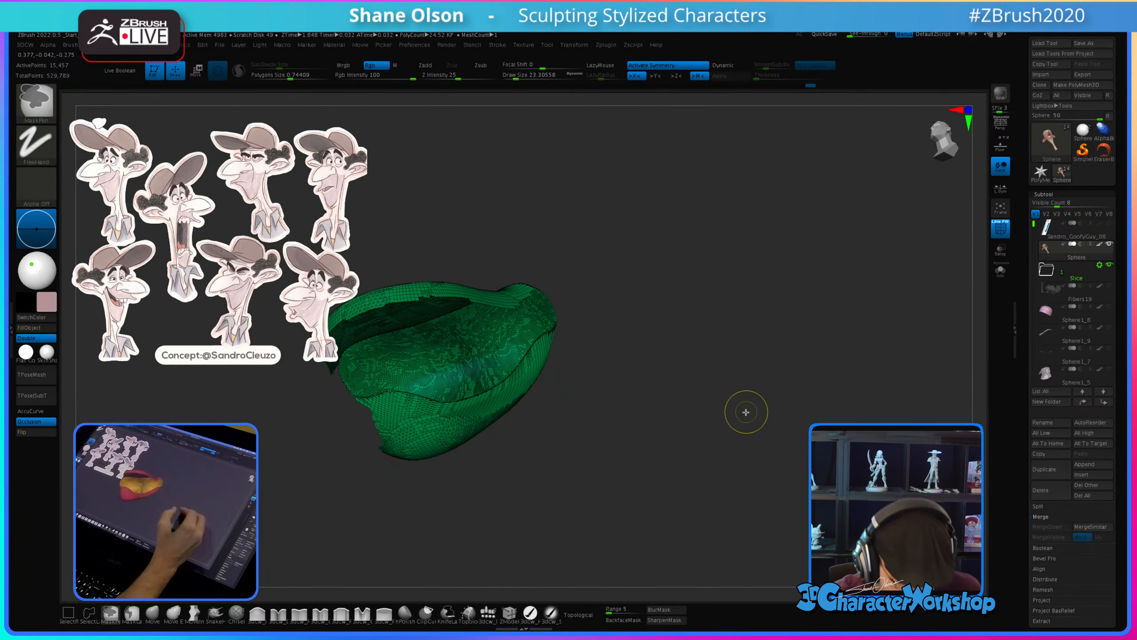
{"action": "left_click", "coordinate": [758, 416], "text": "ctrl+shift"}
Step: Regroup the combined mouth cavity in ochre to distinguish it from the green lips, and show the whole head
{"action": "left_click_drag", "start_coordinate": [759, 415], "coordinate": [726, 458]}
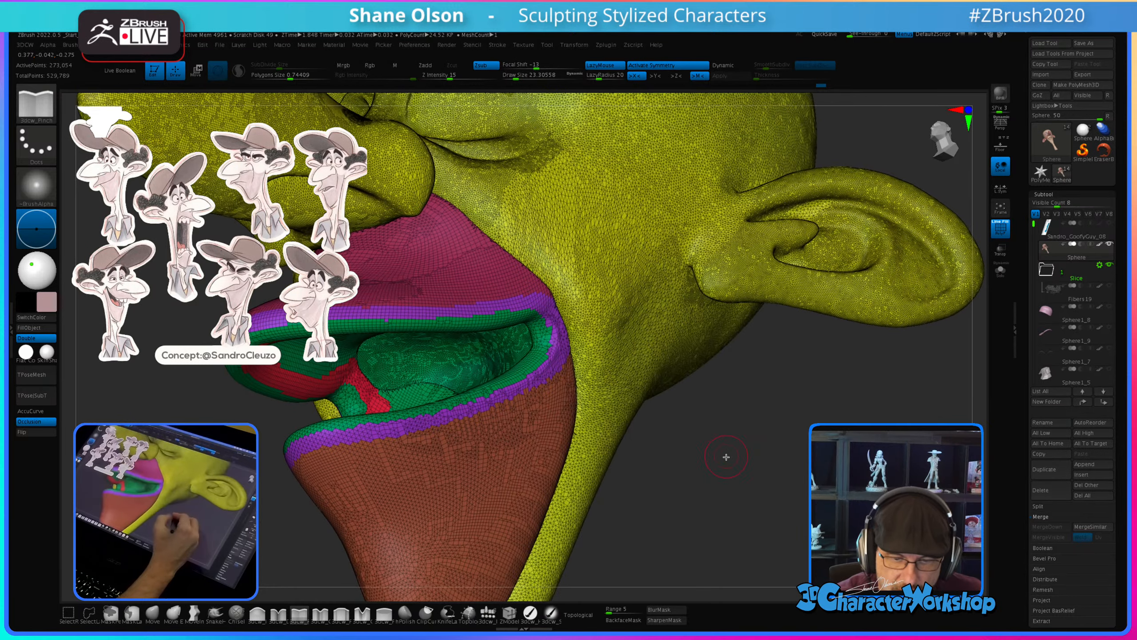
{"action": "key", "text": "ctrl+z"}
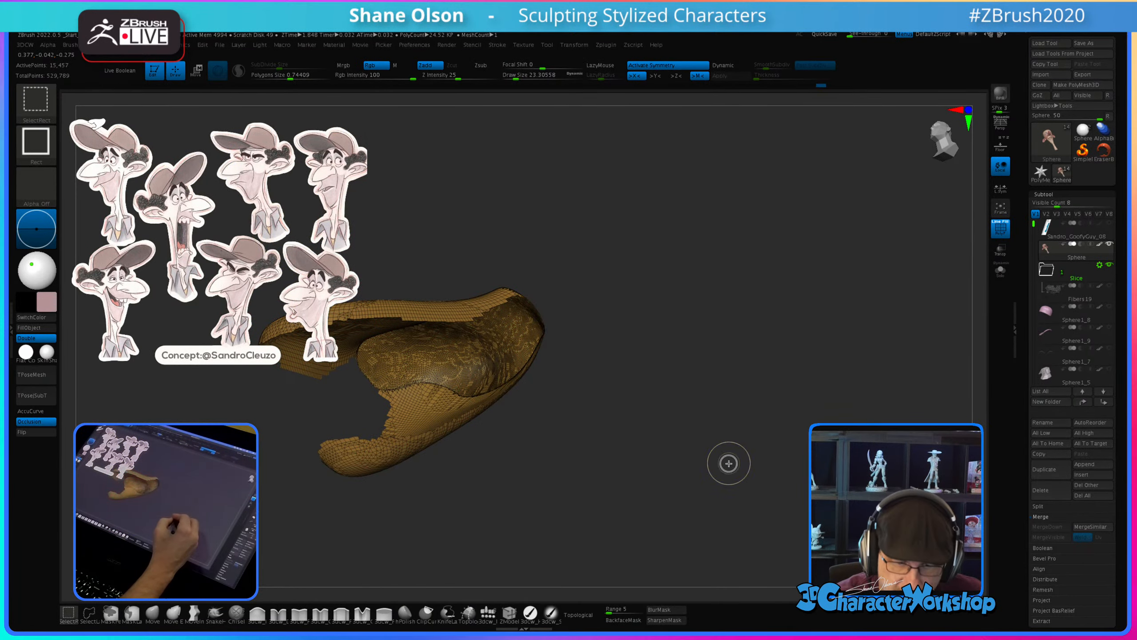
{"action": "left_click", "coordinate": [725, 456], "text": "ctrl+shift"}
{"action": "key", "text": "f"}
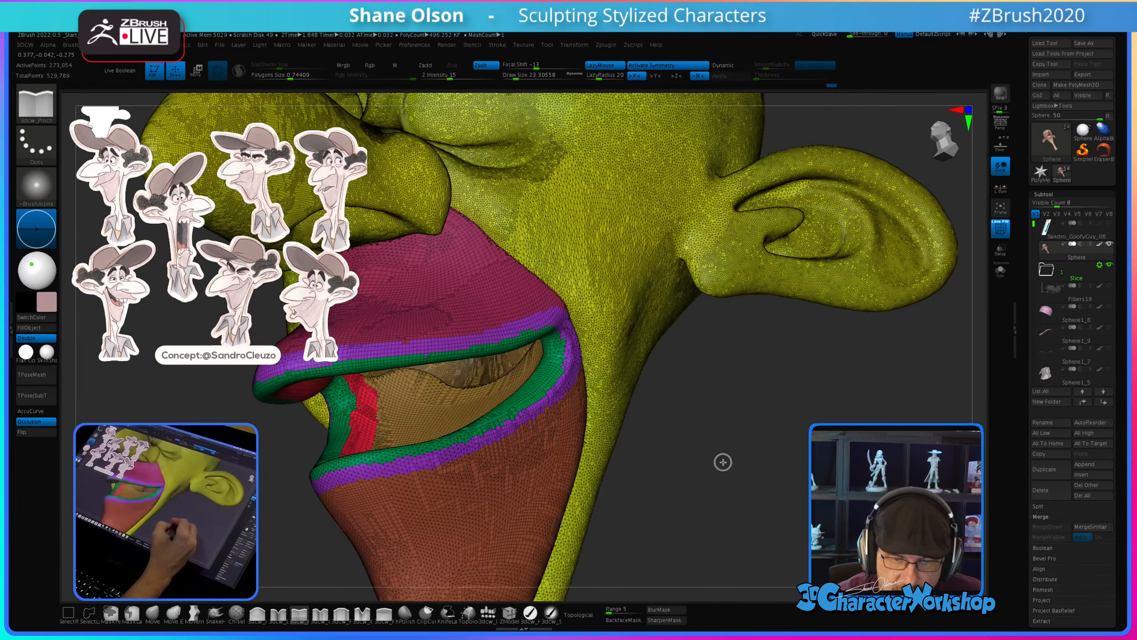
Step: Isolate the yellow outer head polygroup without the lips, chin and mouth cavity
{"action": "mouse_move", "coordinate": [721, 462]}
{"action": "left_mouse_down"}
{"action": "mouse_move", "coordinate": [761, 437]}
{"action": "mouse_move", "coordinate": [647, 377]}
{"action": "left_mouse_up"}
{"action": "left_click", "coordinate": [647, 377], "text": "ctrl+shift"}
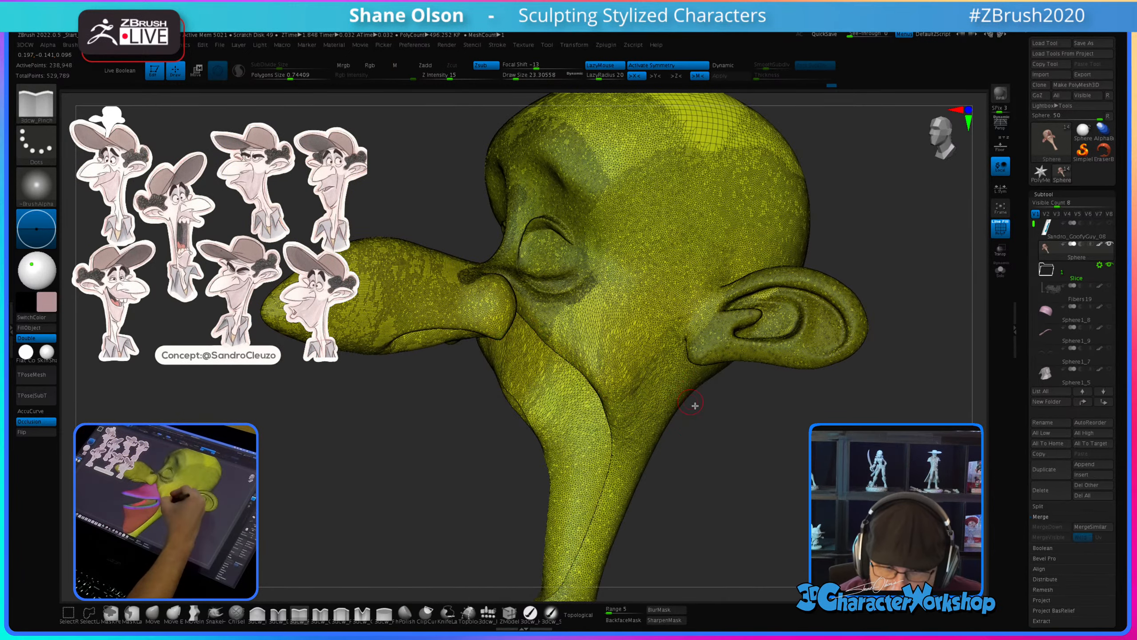
{"action": "left_click_drag", "start_coordinate": [724, 475], "coordinate": [717, 457]}
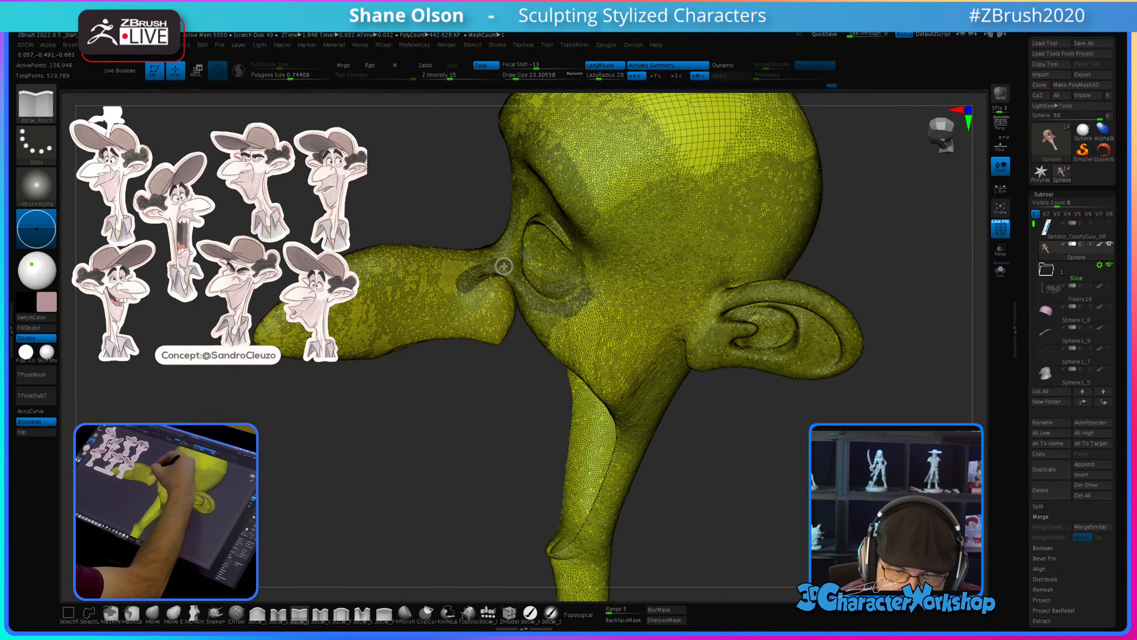
Step: With a draw size of about 20, mask a band across the nose bridge beside the inner eye corner
{"action": "scroll", "coordinate": [498, 255], "scroll_direction": "up", "scroll_amount": 3}
{"action": "key", "text": "s"}
{"action": "key", "text": "ctrl"}
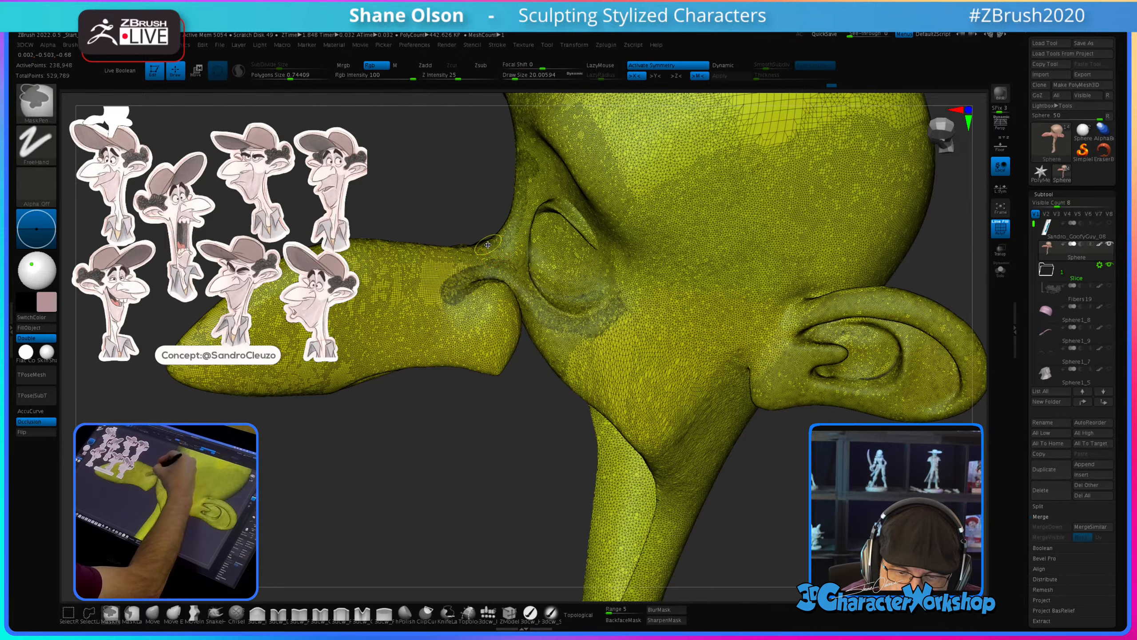
{"action": "left_click_drag", "start_coordinate": [529, 316], "coordinate": [542, 340], "text": "ctrl"}
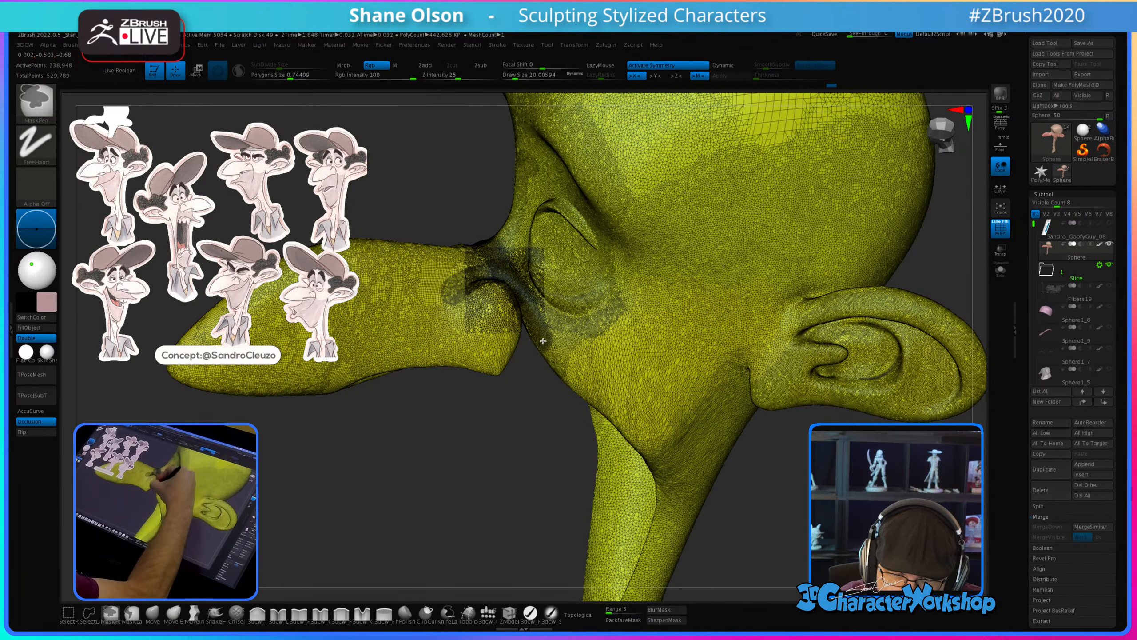
{"action": "key", "text": "ctrl+z"}
{"action": "mouse_move", "coordinate": [555, 302]}
{"action": "right_mouse_down", "text": "alt"}
{"action": "mouse_move", "coordinate": [533, 310]}
{"action": "mouse_move", "coordinate": [598, 384]}
{"action": "mouse_move", "coordinate": [519, 305]}
{"action": "right_mouse_up", "text": "alt"}
{"action": "key", "text": "ctrl"}
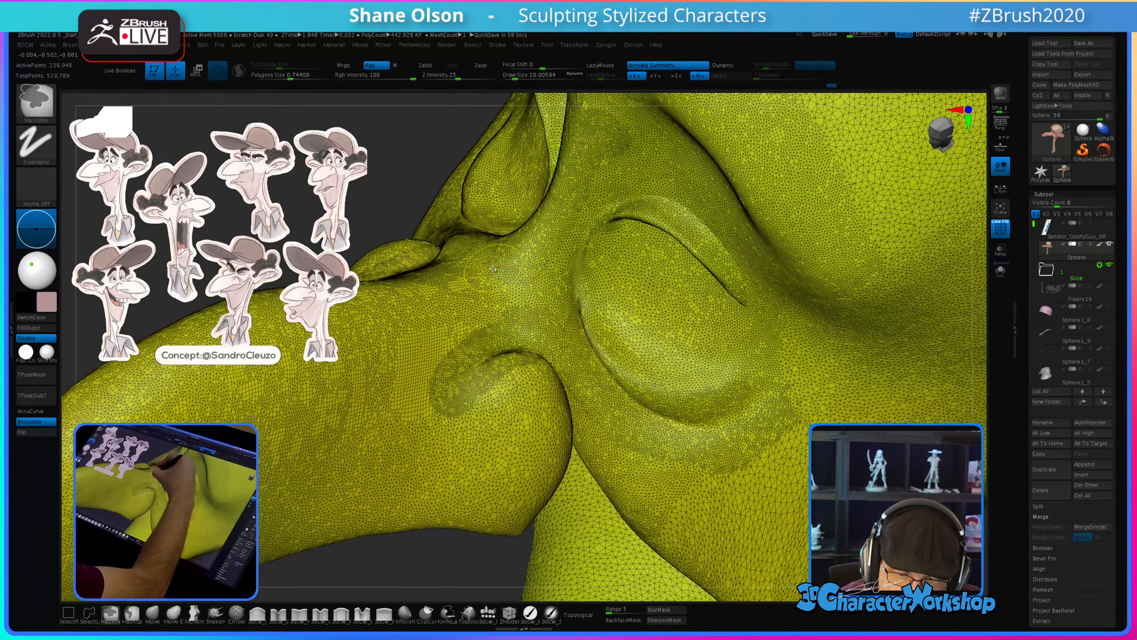
{"action": "left_click_drag", "start_coordinate": [486, 267], "coordinate": [526, 312], "text": "ctrl"}
Step: With a draw size of about 17, extend the mask band from the nose bridge down between the nose and the inner eye corner
{"action": "key", "text": "s"}
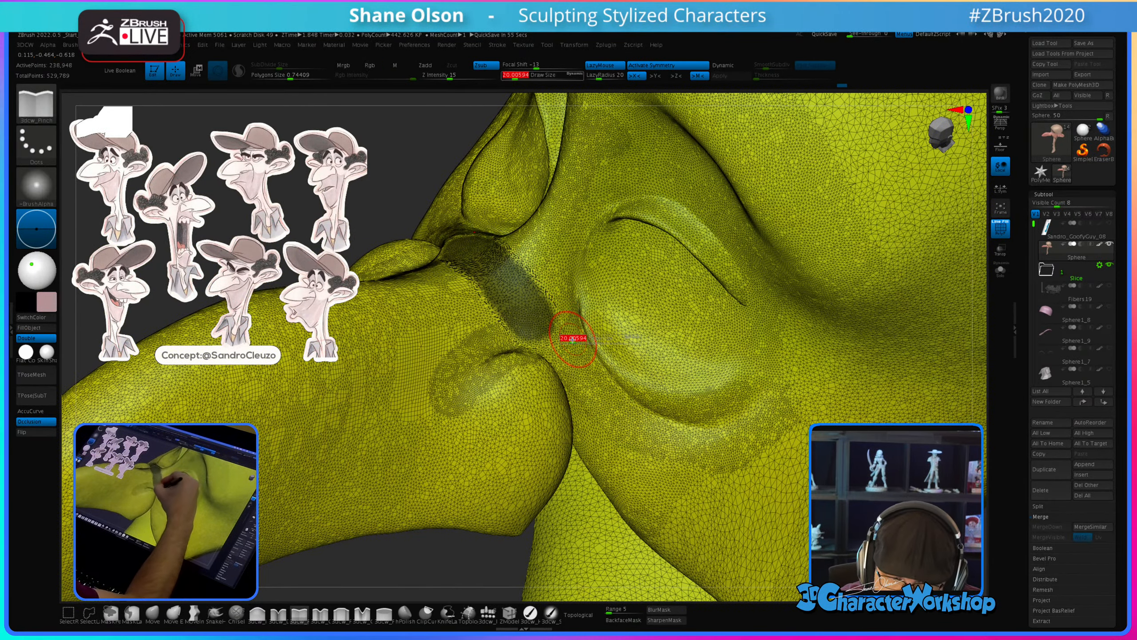
{"action": "key", "text": "s"}
{"action": "right_click_drag", "start_coordinate": [577, 342], "coordinate": [549, 342]}
{"action": "key", "text": "s"}
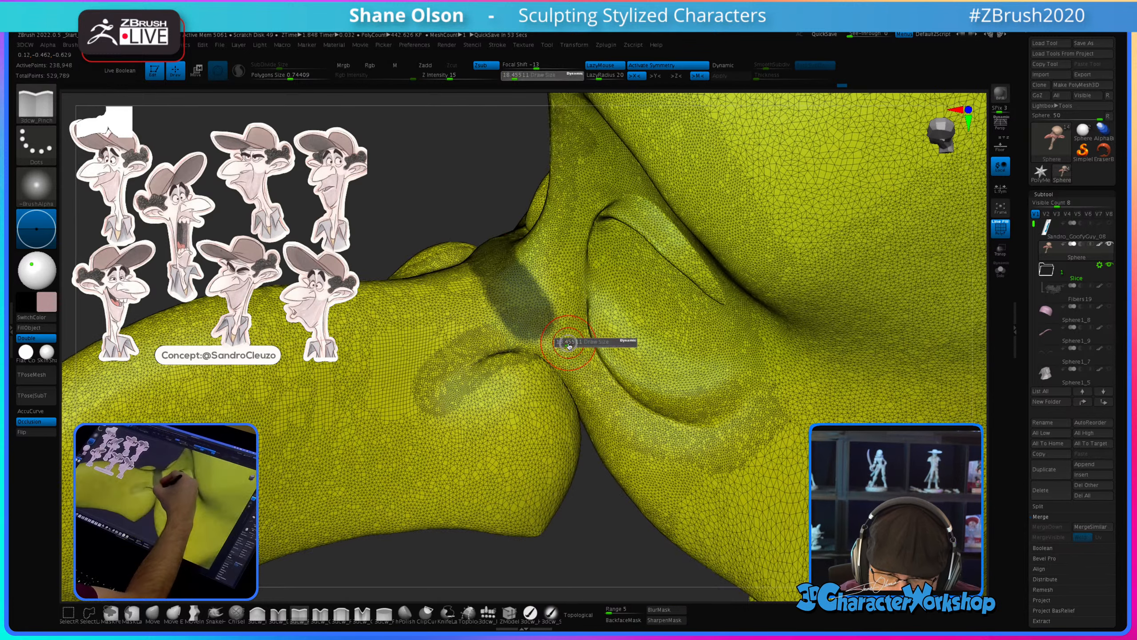
{"action": "left_click_drag", "start_coordinate": [525, 315], "coordinate": [536, 324], "text": "ctrl"}
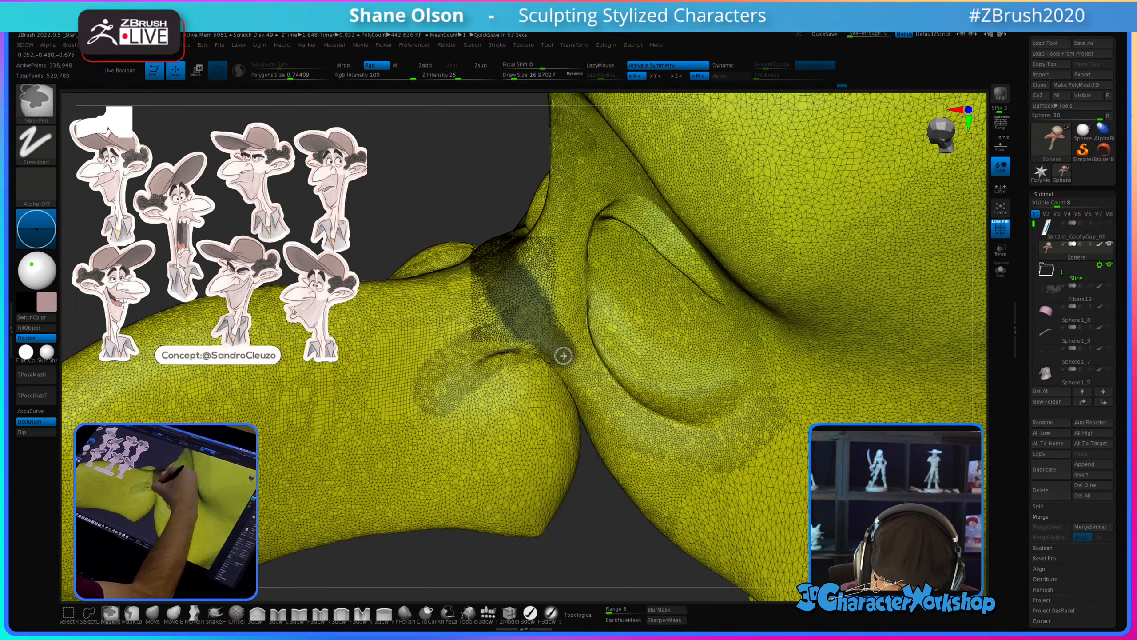
{"action": "left_click_drag", "start_coordinate": [590, 407], "coordinate": [598, 427], "text": "ctrl"}
{"action": "right_click_drag", "start_coordinate": [636, 450], "coordinate": [638, 431]}
{"action": "left_click_drag", "start_coordinate": [538, 341], "coordinate": [530, 337], "text": "ctrl"}
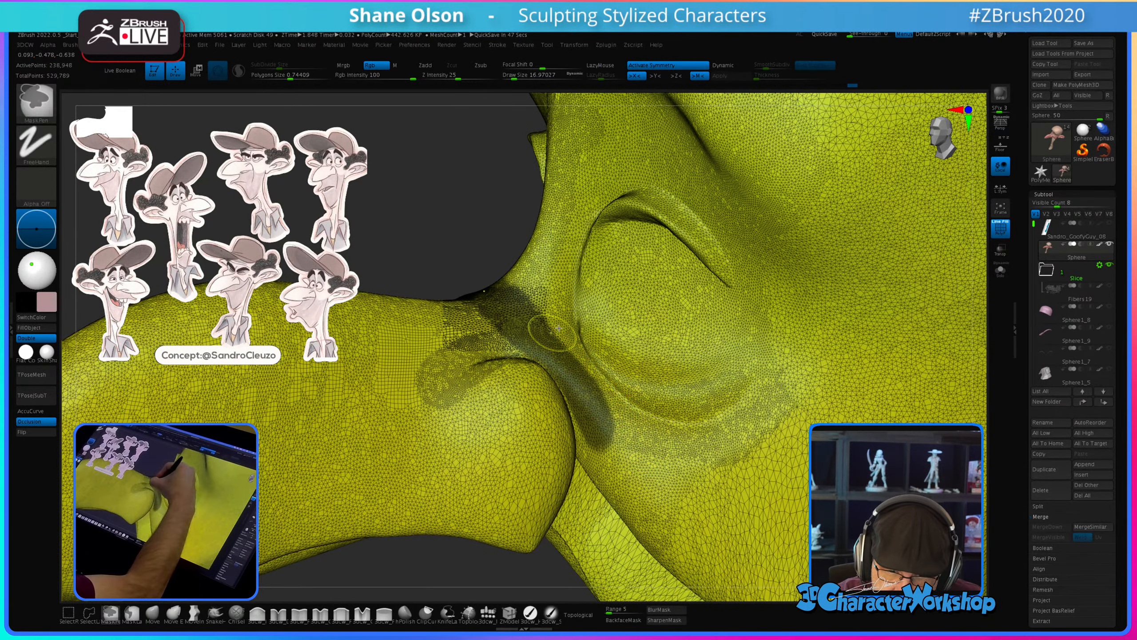
{"action": "right_click_drag", "start_coordinate": [673, 454], "coordinate": [567, 288]}
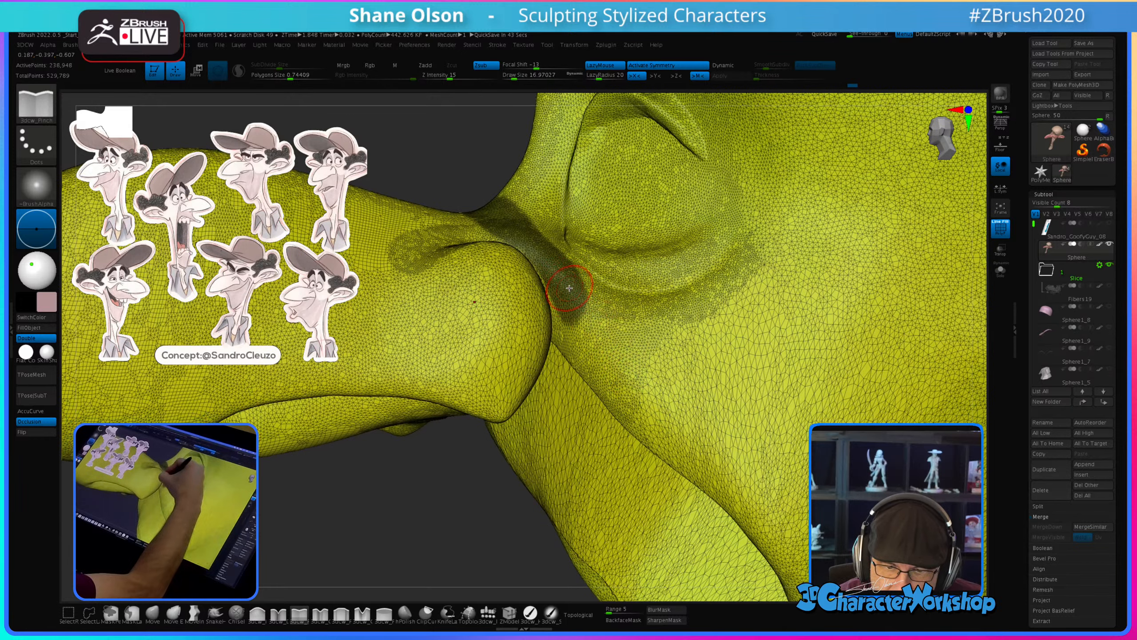
{"action": "key", "text": "ctrl"}
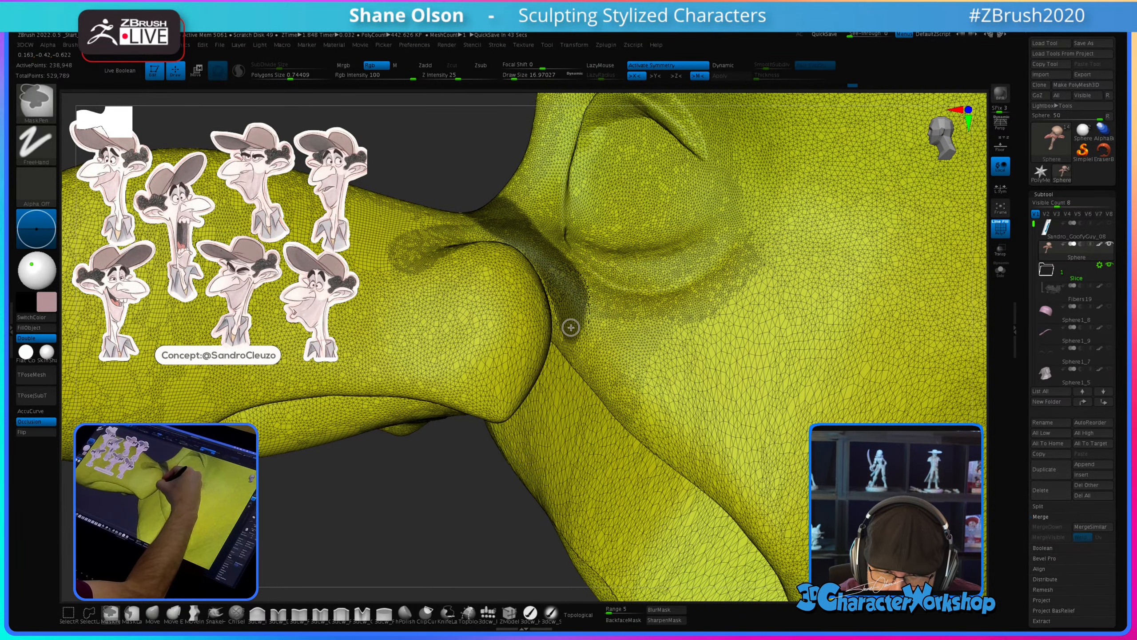
{"action": "left_click_drag", "start_coordinate": [571, 327], "coordinate": [569, 340], "text": "ctrl"}
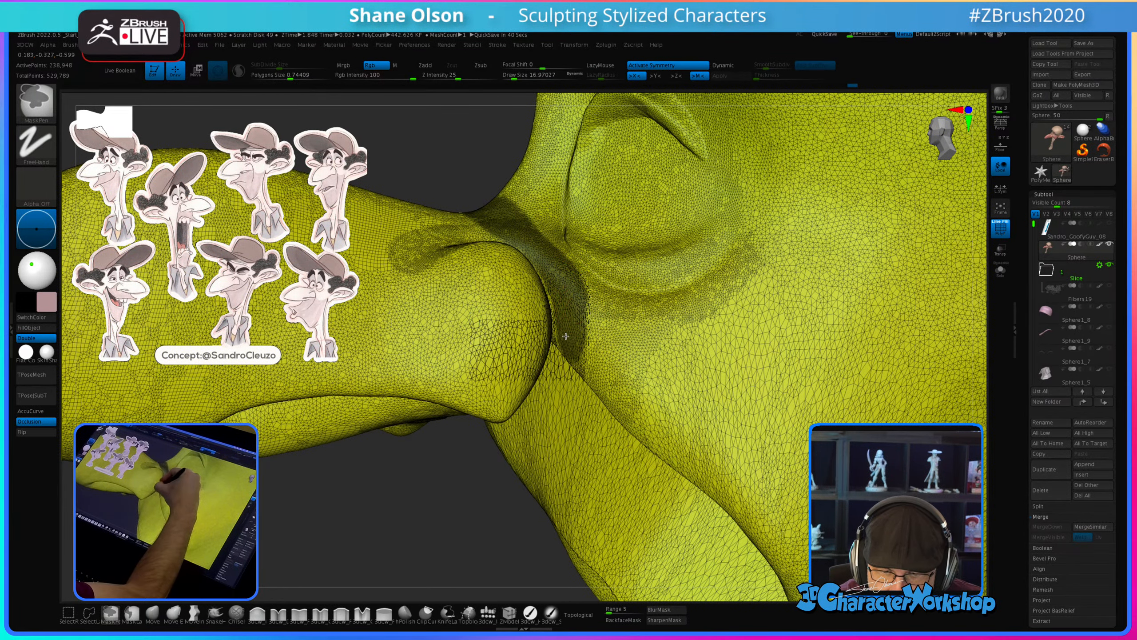
Step: With a draw size of about 3, mask the narrow crease where the side of the nose meets the face
{"action": "mouse_move", "coordinate": [574, 312]}
{"action": "right_mouse_down"}
{"action": "mouse_move", "coordinate": [573, 376]}
{"action": "mouse_move", "coordinate": [579, 348]}
{"action": "mouse_move", "coordinate": [542, 298]}
{"action": "right_mouse_up"}
{"action": "key", "text": "ctrl"}
{"action": "key", "text": "s"}
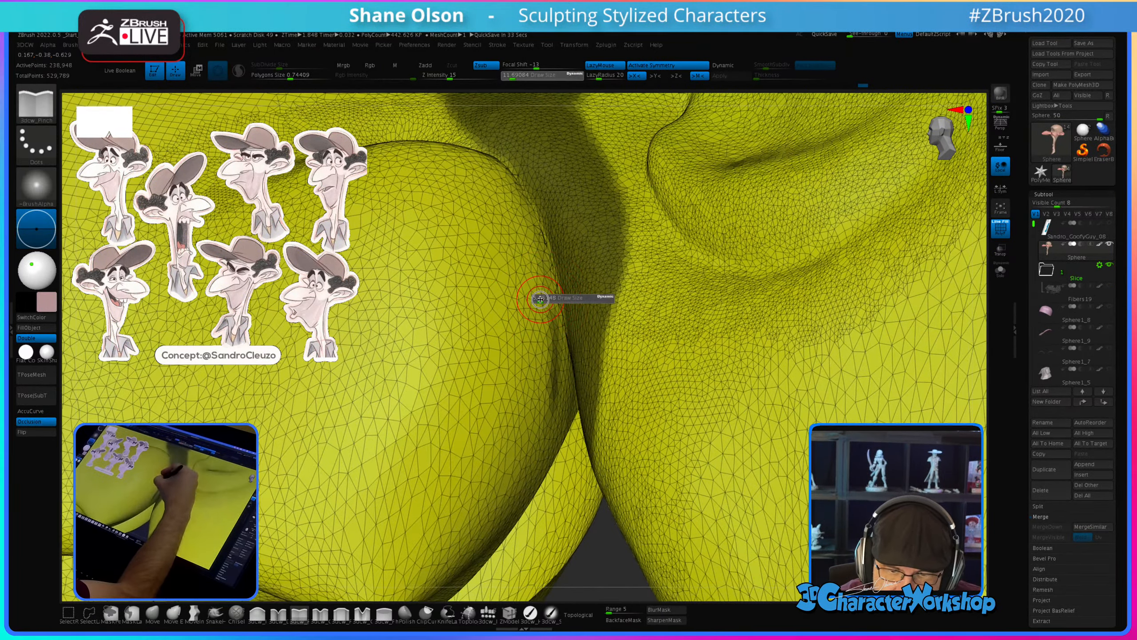
{"action": "key", "text": "ctrl"}
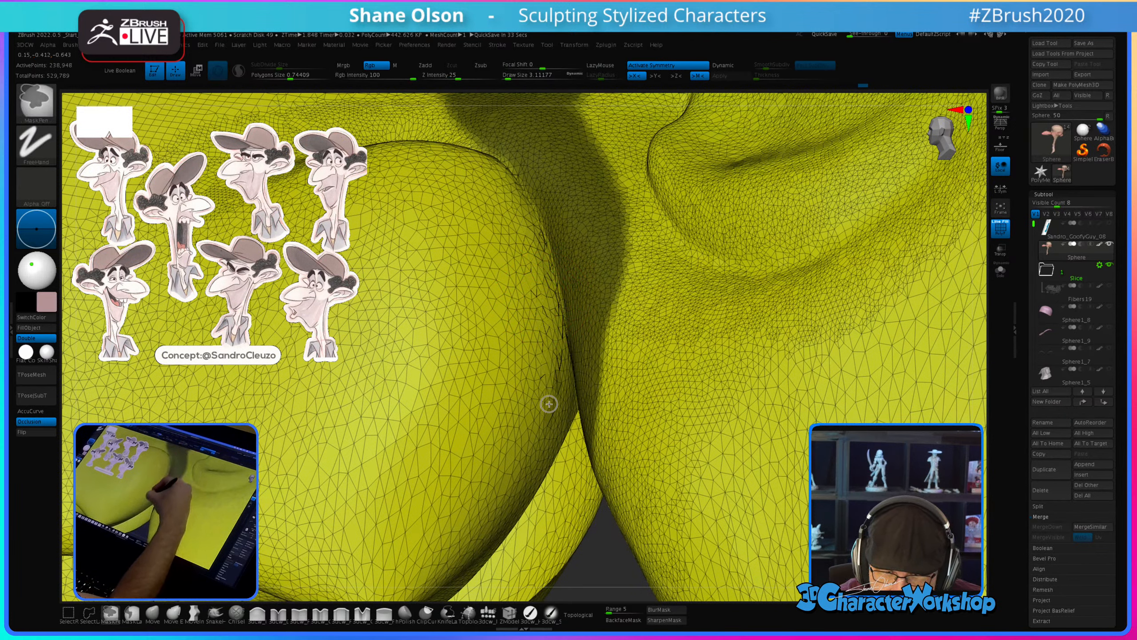
{"action": "left_click_drag", "start_coordinate": [551, 374], "coordinate": [555, 371], "text": "ctrl"}
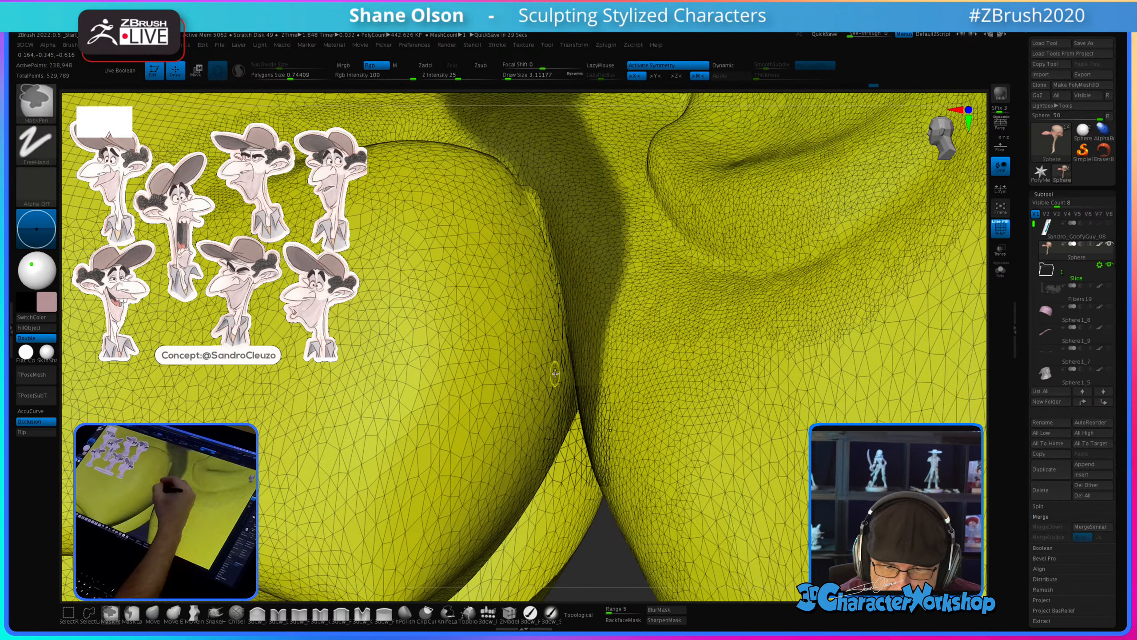
{"action": "left_click_drag", "start_coordinate": [530, 175], "coordinate": [573, 315], "text": "ctrl"}
{"action": "mouse_move", "coordinate": [575, 314]}
{"action": "right_mouse_down"}
{"action": "mouse_move", "coordinate": [612, 294]}
{"action": "mouse_move", "coordinate": [612, 307]}
{"action": "right_mouse_up"}
{"action": "key", "text": "ctrl"}
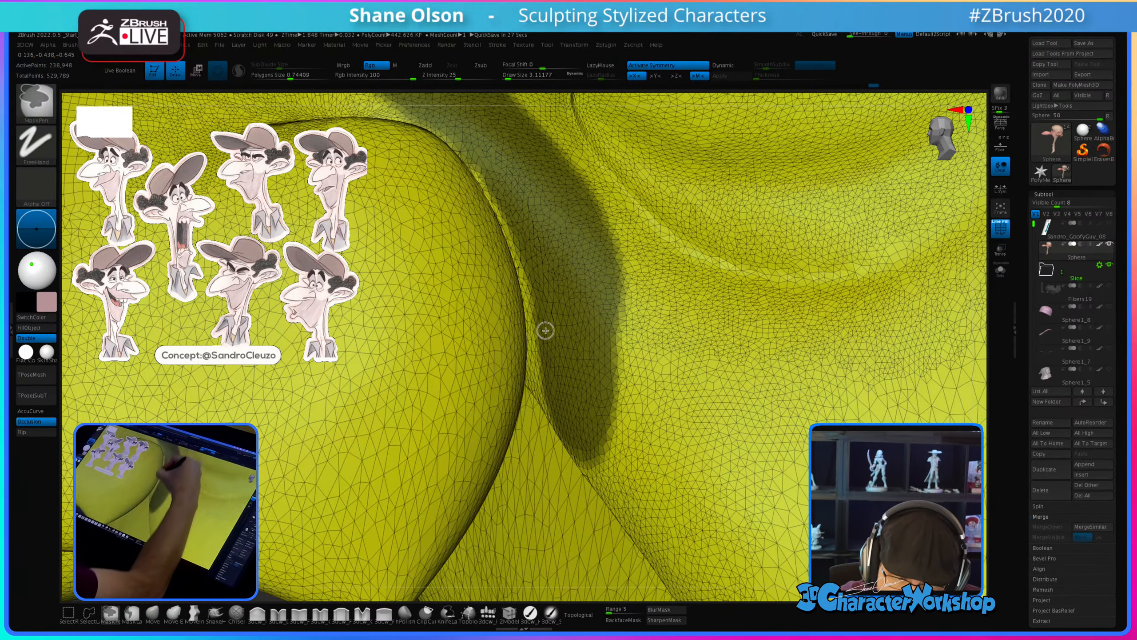
Step: With a draw size of about 14, continue the mask band from the nose crease along the upper edge of the muzzle
{"action": "mouse_move", "coordinate": [604, 417]}
{"action": "right_mouse_down", "text": "alt"}
{"action": "mouse_move", "coordinate": [634, 442]}
{"action": "mouse_move", "coordinate": [614, 310]}
{"action": "mouse_move", "coordinate": [629, 314]}
{"action": "right_mouse_up", "text": "alt"}
{"action": "key", "text": "s"}
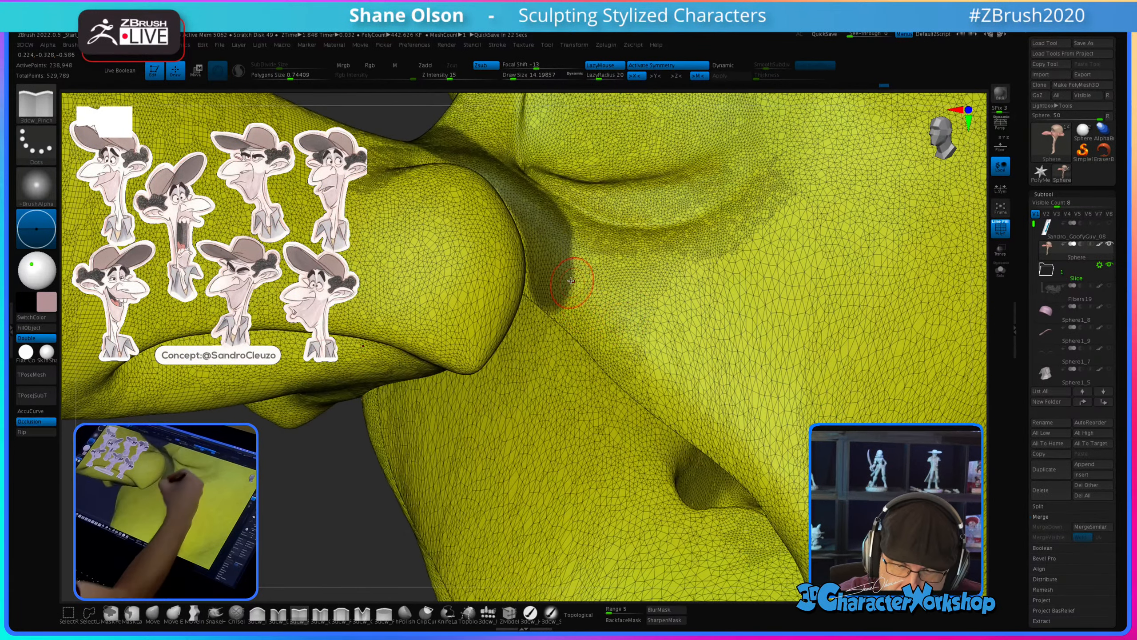
{"action": "mouse_move", "coordinate": [565, 266]}
{"action": "left_mouse_down", "text": "ctrl"}
{"action": "mouse_move", "coordinate": [562, 291]}
{"action": "mouse_move", "coordinate": [600, 347]}
{"action": "mouse_move", "coordinate": [785, 512]}
{"action": "left_mouse_up", "text": "ctrl"}
{"action": "left_click_drag", "start_coordinate": [587, 330], "coordinate": [670, 412], "text": "ctrl"}
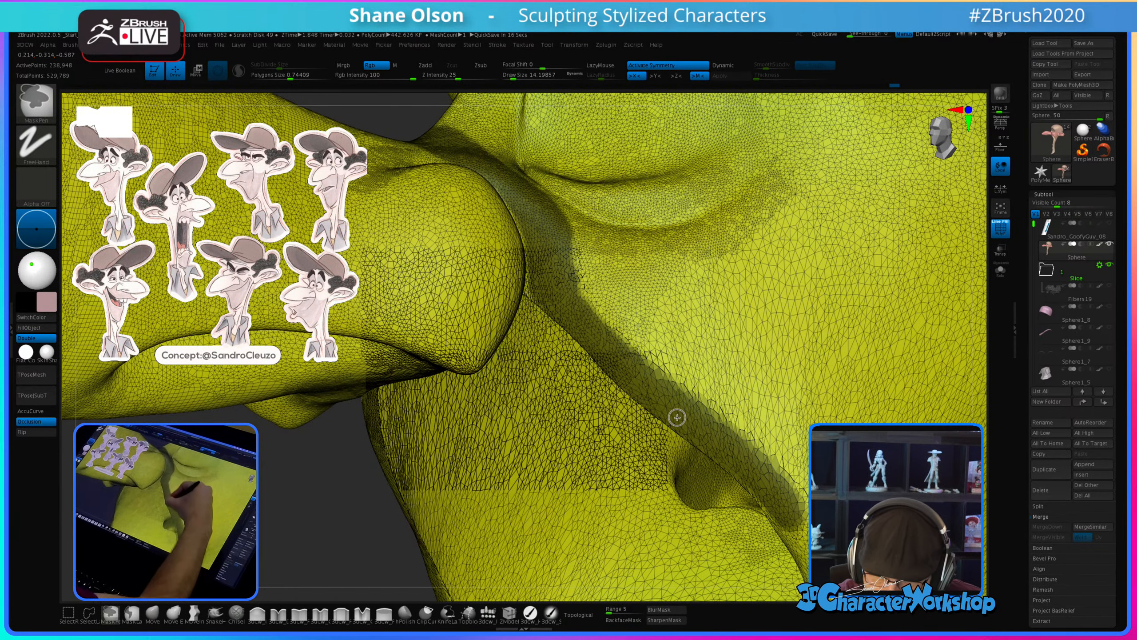
Step: Continue the mask band down the outer edge of the muzzle, past the corner of the mouth
{"action": "right_click_drag", "start_coordinate": [837, 576], "coordinate": [747, 362], "text": "alt"}
{"action": "mouse_move", "coordinate": [745, 409]}
{"action": "right_mouse_down", "text": "alt"}
{"action": "mouse_move", "coordinate": [726, 354]}
{"action": "mouse_move", "coordinate": [741, 332]}
{"action": "mouse_move", "coordinate": [750, 343]}
{"action": "mouse_move", "coordinate": [743, 359]}
{"action": "mouse_move", "coordinate": [733, 300]}
{"action": "right_mouse_up", "text": "alt"}
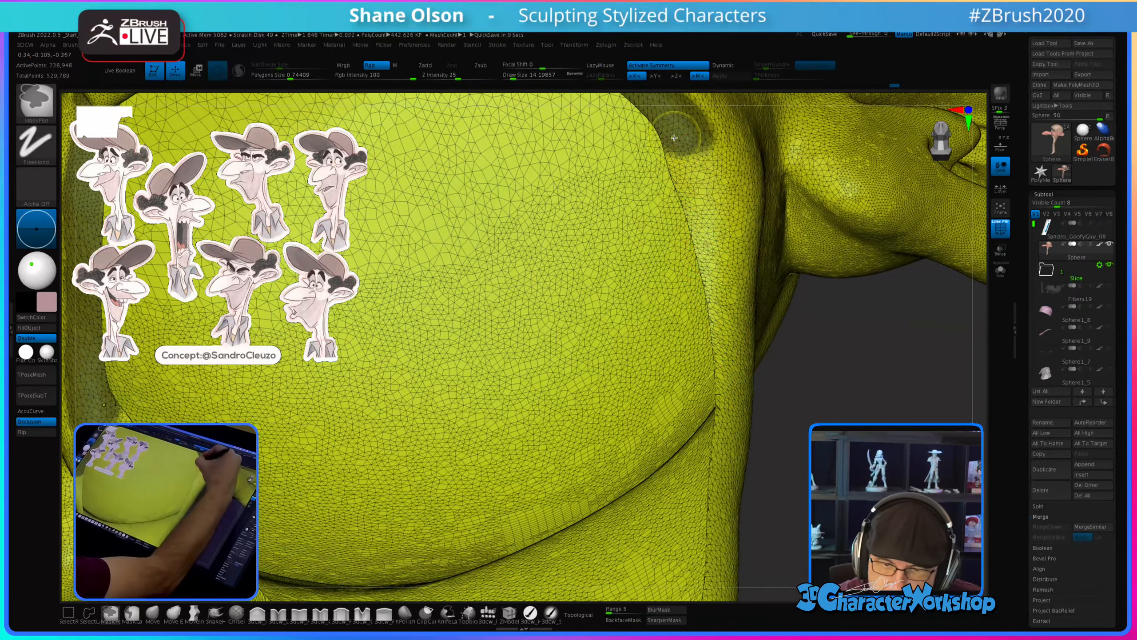
{"action": "mouse_move", "coordinate": [674, 137]}
{"action": "left_mouse_down", "text": "ctrl"}
{"action": "mouse_move", "coordinate": [722, 329]}
{"action": "mouse_move", "coordinate": [711, 568]}
{"action": "left_mouse_up", "text": "ctrl"}
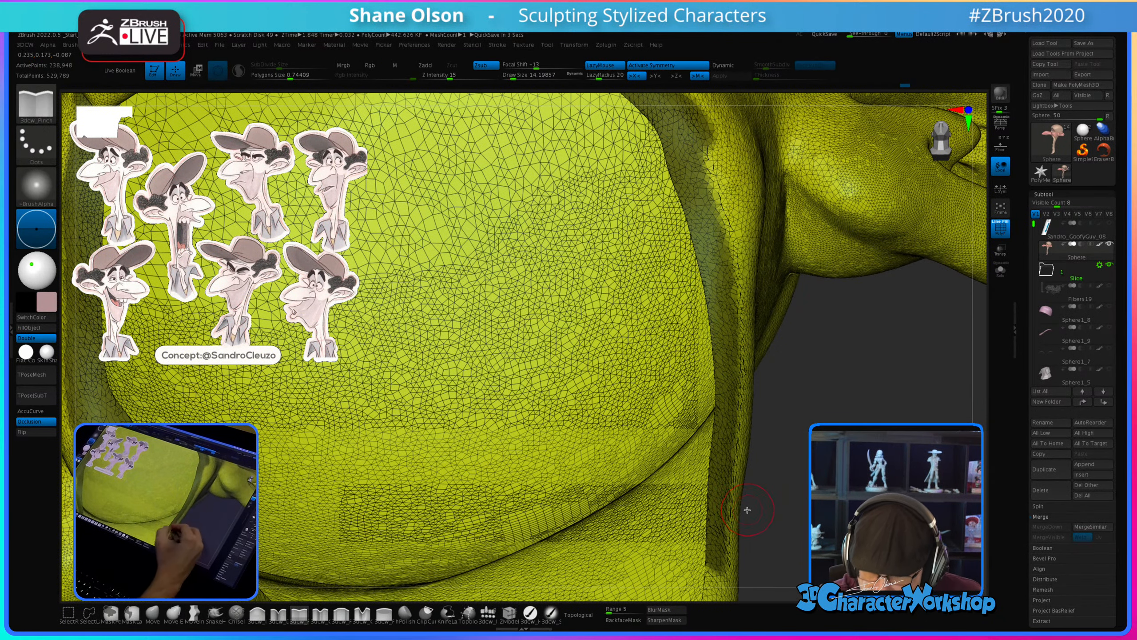
Step: Carry the mask band down the side of the jaw and across the front crease where it meets the neck
{"action": "right_click_drag", "start_coordinate": [746, 509], "coordinate": [735, 202], "text": "alt"}
{"action": "right_click_drag", "start_coordinate": [716, 351], "coordinate": [713, 361]}
{"action": "right_click_drag", "start_coordinate": [688, 430], "coordinate": [713, 347], "text": "alt"}
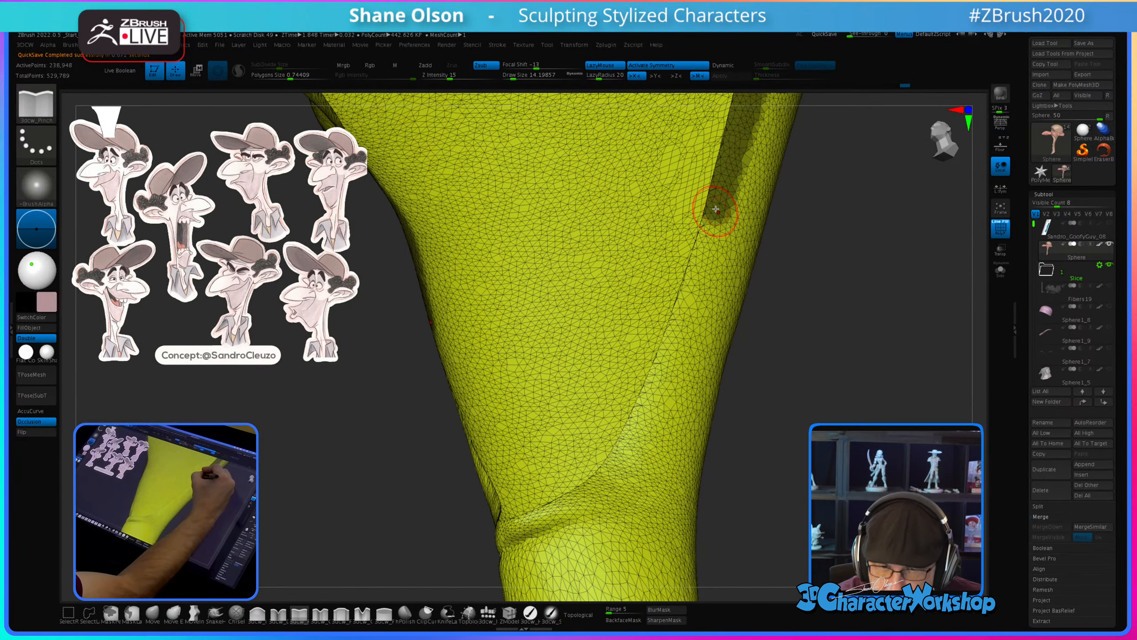
{"action": "mouse_move", "coordinate": [718, 203]}
{"action": "left_mouse_down", "text": "ctrl"}
{"action": "mouse_move", "coordinate": [650, 396]}
{"action": "mouse_move", "coordinate": [622, 452]}
{"action": "mouse_move", "coordinate": [565, 511]}
{"action": "left_mouse_up", "text": "ctrl"}
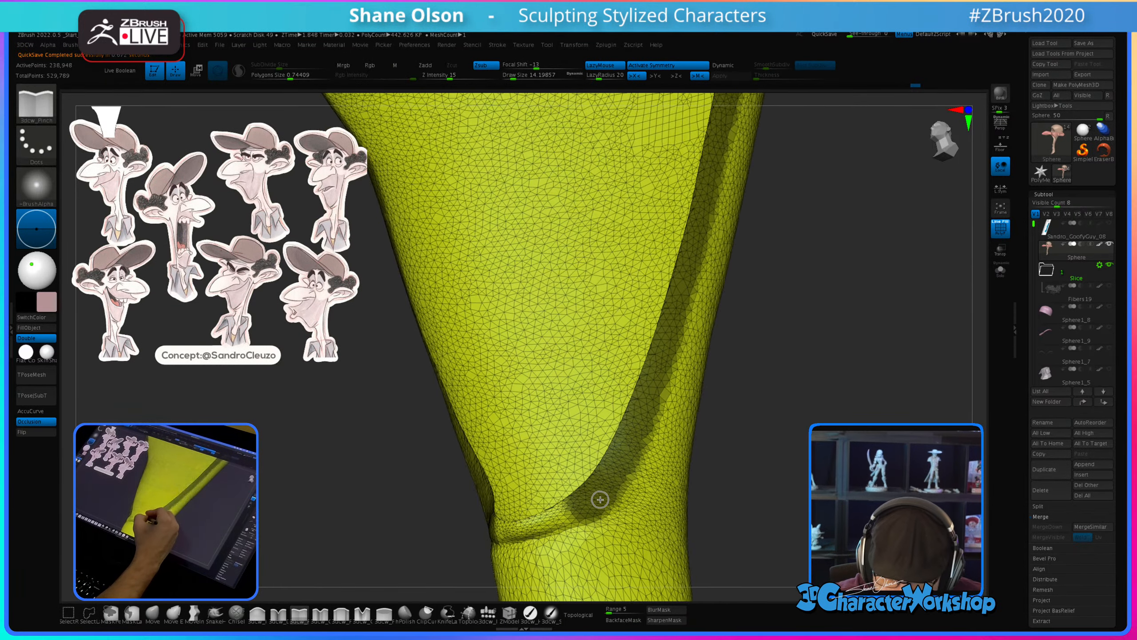
{"action": "right_click_drag", "start_coordinate": [600, 498], "coordinate": [585, 506]}
{"action": "left_click_drag", "start_coordinate": [576, 511], "coordinate": [523, 530], "text": "ctrl"}
Step: Touch up the mask band along the cheek and turn the masked loop around the muzzle into a magenta polygroup
{"action": "mouse_move", "coordinate": [523, 531]}
{"action": "right_mouse_down"}
{"action": "mouse_move", "coordinate": [697, 485]}
{"action": "mouse_move", "coordinate": [681, 478]}
{"action": "mouse_move", "coordinate": [780, 470]}
{"action": "mouse_move", "coordinate": [741, 360]}
{"action": "mouse_move", "coordinate": [721, 412]}
{"action": "mouse_move", "coordinate": [736, 394]}
{"action": "mouse_move", "coordinate": [725, 449]}
{"action": "right_mouse_up"}
{"action": "mouse_move", "coordinate": [726, 449]}
{"action": "right_mouse_down", "text": "alt"}
{"action": "mouse_move", "coordinate": [752, 362]}
{"action": "mouse_move", "coordinate": [743, 425]}
{"action": "mouse_move", "coordinate": [713, 401]}
{"action": "right_mouse_up", "text": "alt"}
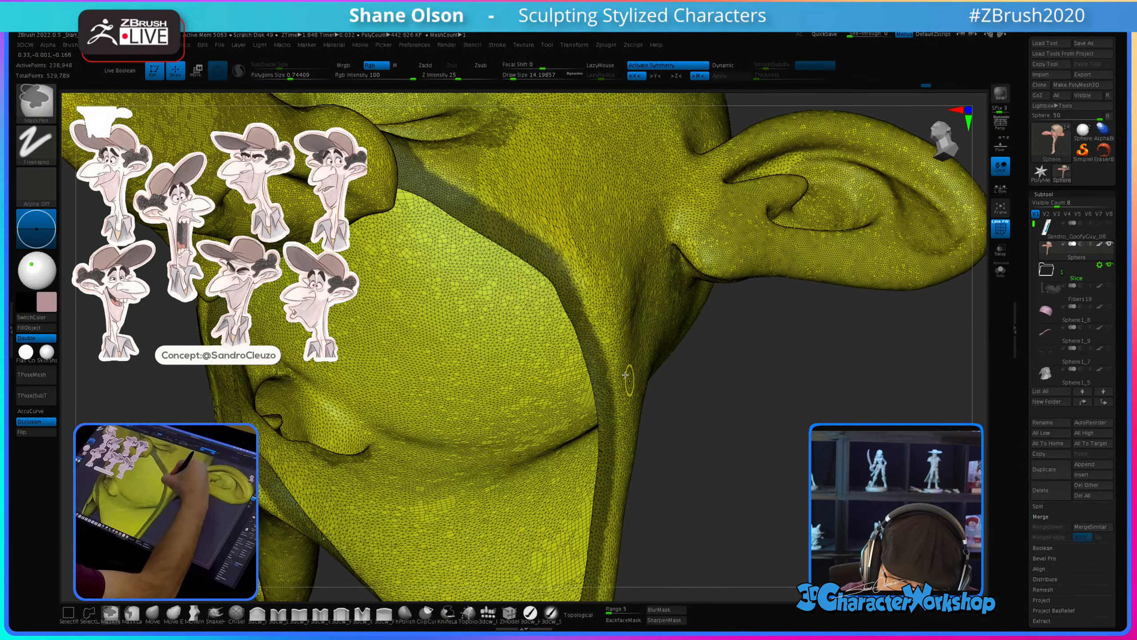
{"action": "left_click_drag", "start_coordinate": [545, 262], "coordinate": [573, 302], "text": "ctrl"}
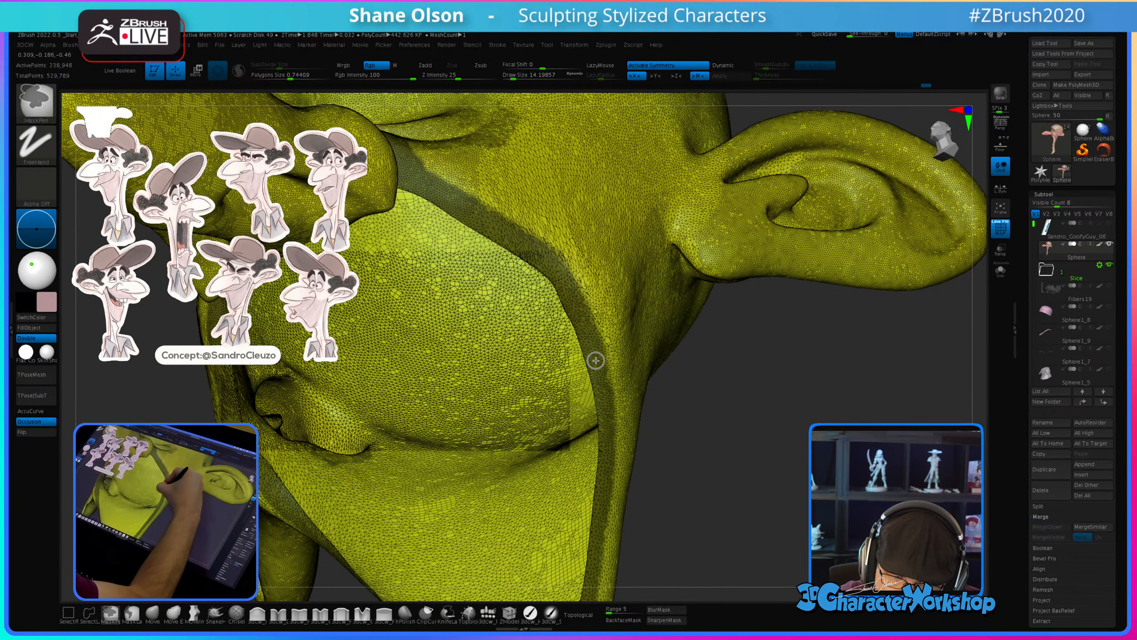
{"action": "key", "text": "ctrl+w"}
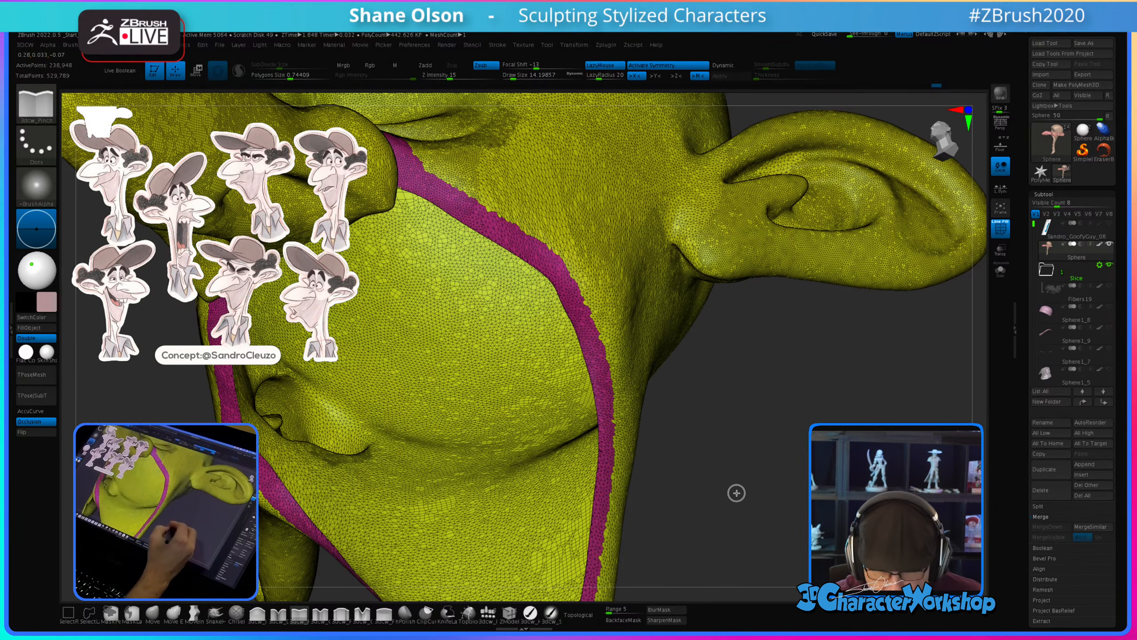
Step: Mask a band on the head in front of the ear and around beneath its base
{"action": "mouse_move", "coordinate": [736, 490]}
{"action": "right_mouse_down"}
{"action": "mouse_move", "coordinate": [705, 407]}
{"action": "mouse_move", "coordinate": [685, 447]}
{"action": "mouse_move", "coordinate": [703, 424]}
{"action": "mouse_move", "coordinate": [695, 444]}
{"action": "mouse_move", "coordinate": [724, 442]}
{"action": "mouse_move", "coordinate": [695, 295]}
{"action": "mouse_move", "coordinate": [673, 434]}
{"action": "mouse_move", "coordinate": [710, 354]}
{"action": "mouse_move", "coordinate": [713, 411]}
{"action": "mouse_move", "coordinate": [609, 315]}
{"action": "right_mouse_up"}
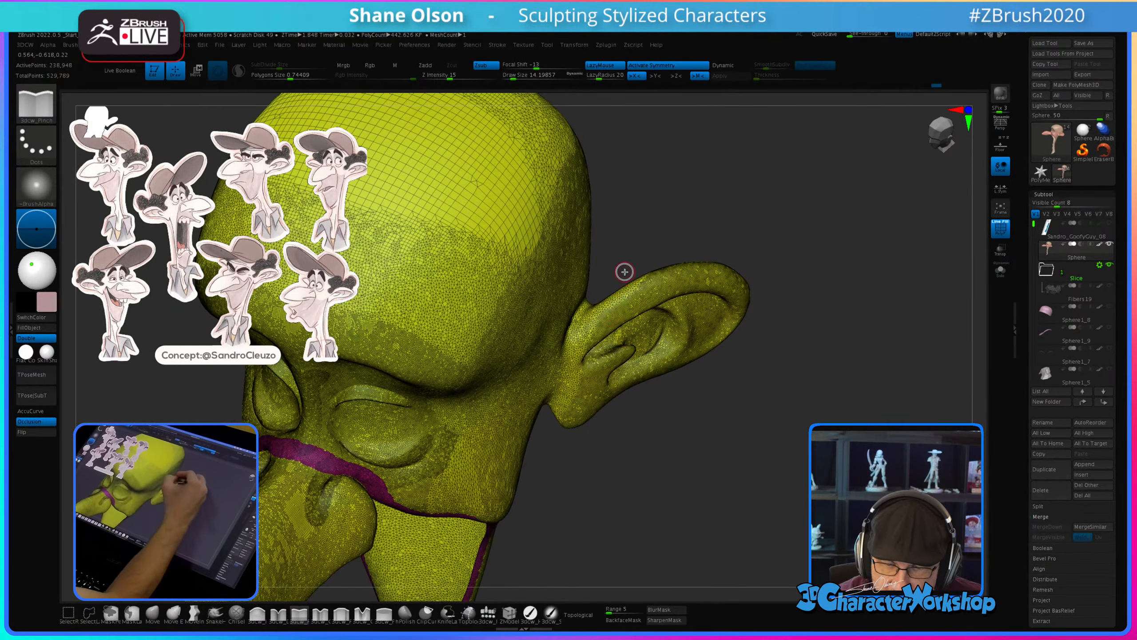
{"action": "mouse_move", "coordinate": [624, 272]}
{"action": "right_mouse_down"}
{"action": "mouse_move", "coordinate": [610, 249]}
{"action": "mouse_move", "coordinate": [572, 317]}
{"action": "right_mouse_up"}
{"action": "key", "text": "ctrl"}
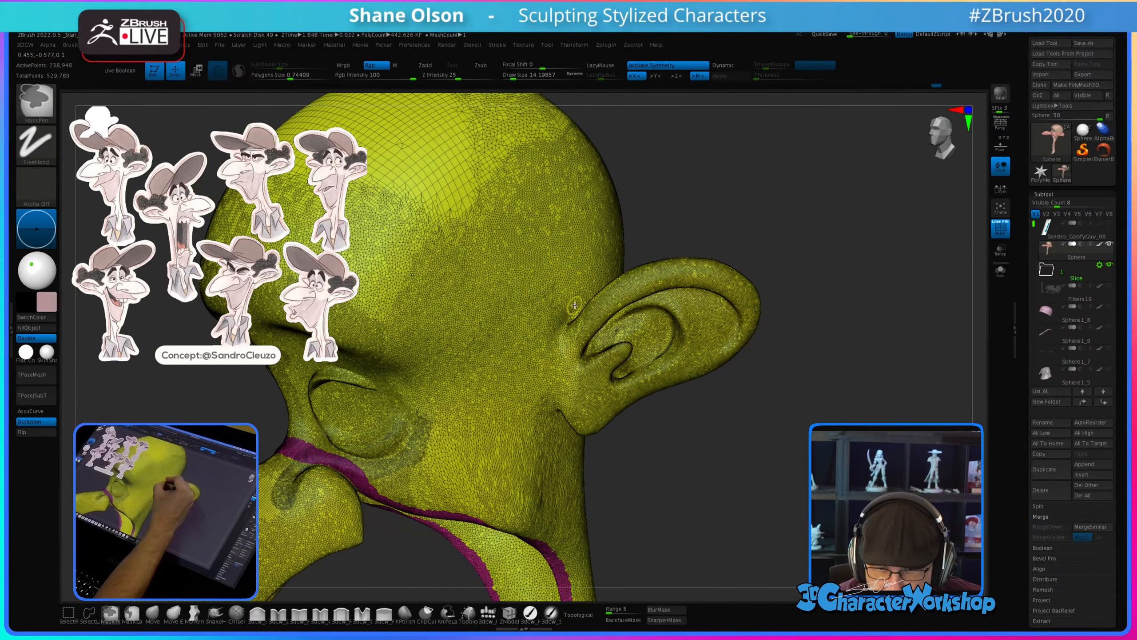
{"action": "mouse_move", "coordinate": [681, 459]}
{"action": "right_mouse_down"}
{"action": "mouse_move", "coordinate": [660, 437]}
{"action": "mouse_move", "coordinate": [535, 396]}
{"action": "right_mouse_up"}
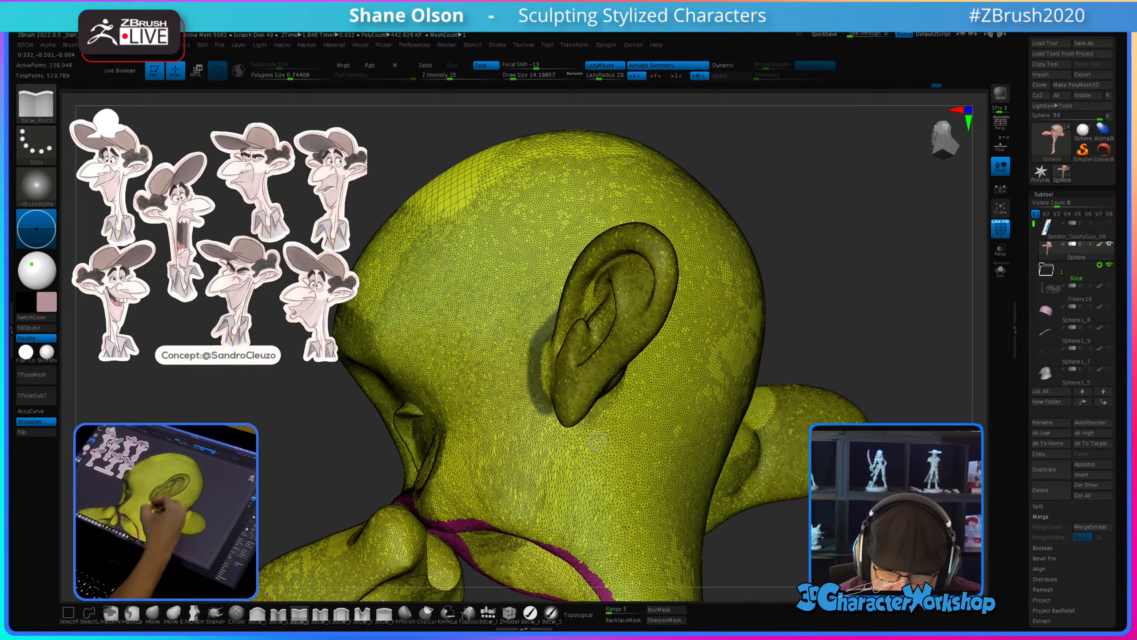
{"action": "right_click_drag", "start_coordinate": [597, 440], "coordinate": [516, 429]}
{"action": "key", "text": "ctrl"}
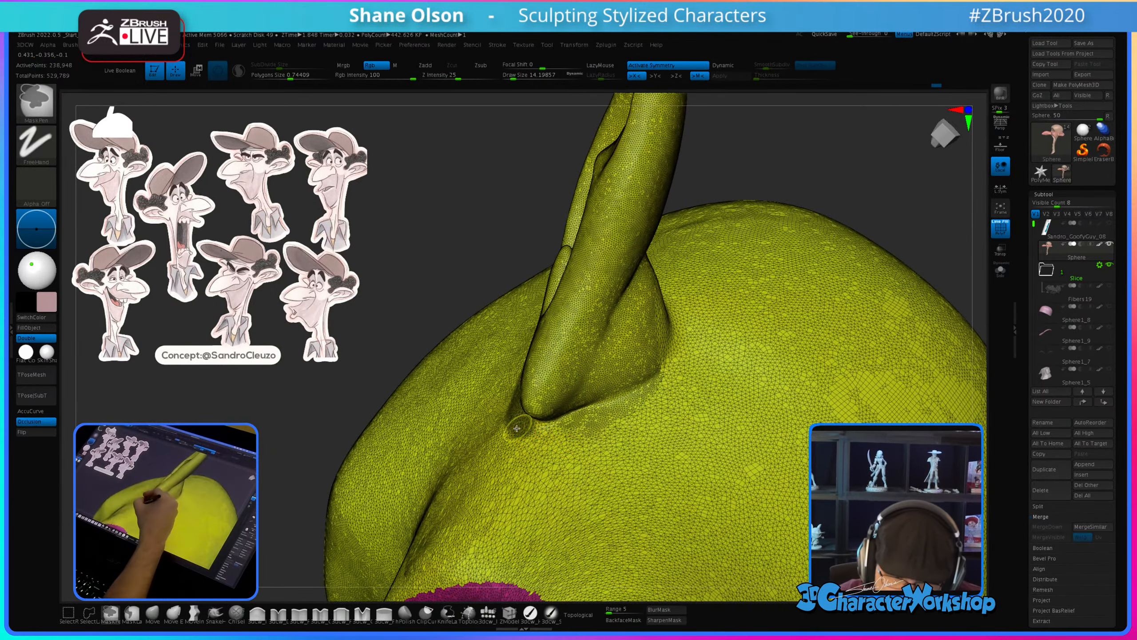
{"action": "mouse_move", "coordinate": [536, 435]}
{"action": "left_mouse_down", "text": "ctrl"}
{"action": "mouse_move", "coordinate": [604, 412]}
{"action": "mouse_move", "coordinate": [667, 366]}
{"action": "left_mouse_up", "text": "ctrl"}
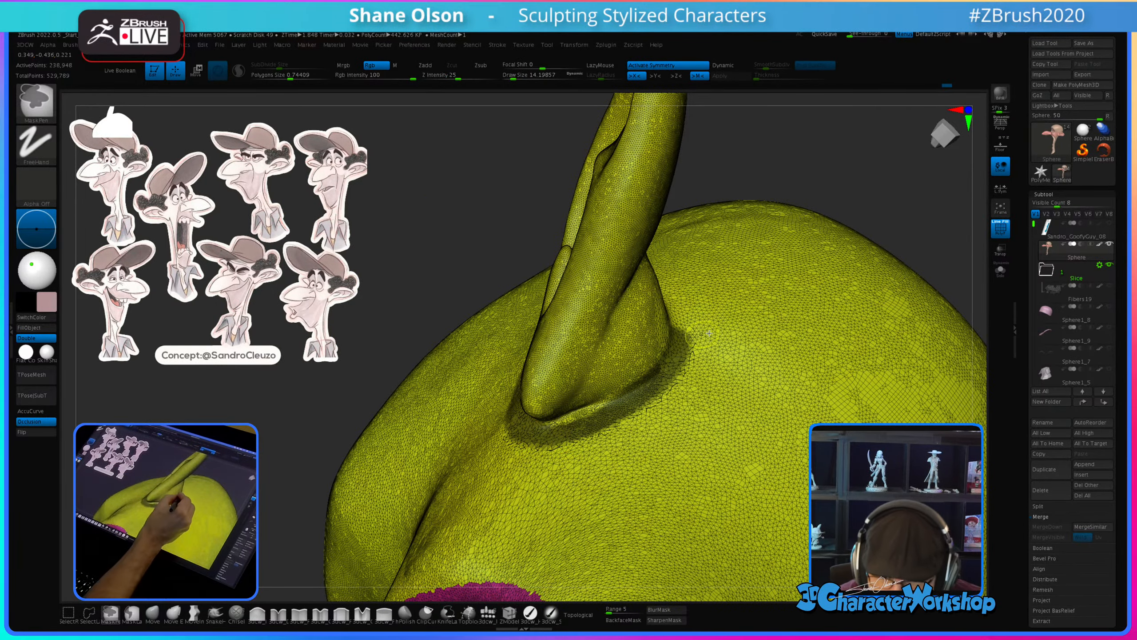
Step: Close the mask loop behind the ear and turn it into its own magenta polygroup
{"action": "right_click_drag", "start_coordinate": [709, 334], "coordinate": [665, 264]}
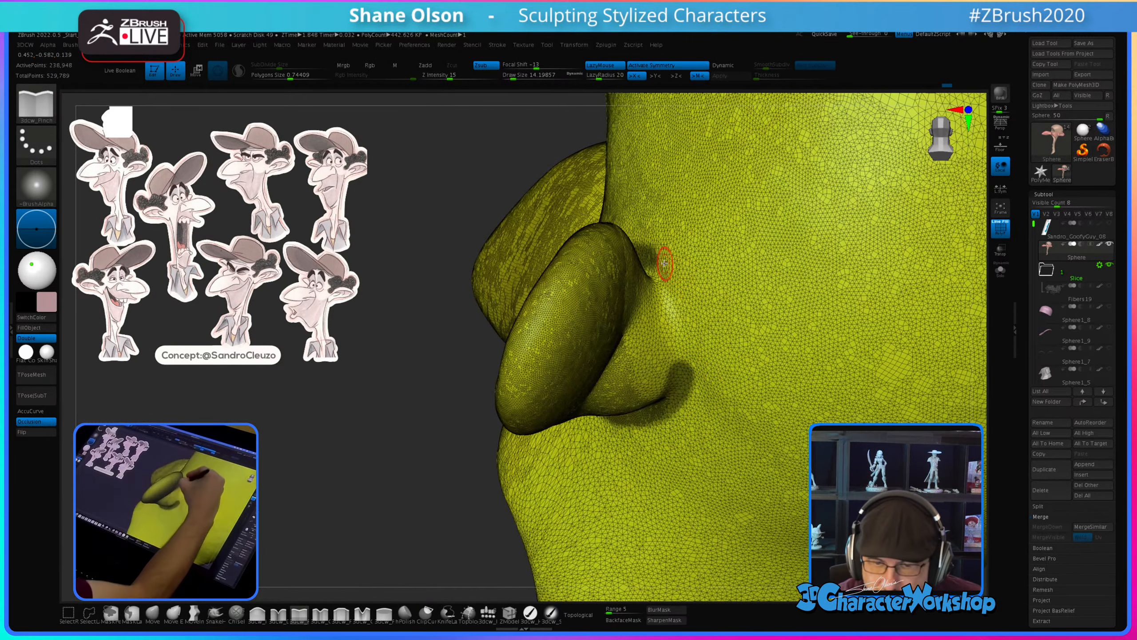
{"action": "key", "text": "ctrl"}
{"action": "left_click_drag", "start_coordinate": [663, 264], "coordinate": [685, 340], "text": "ctrl"}
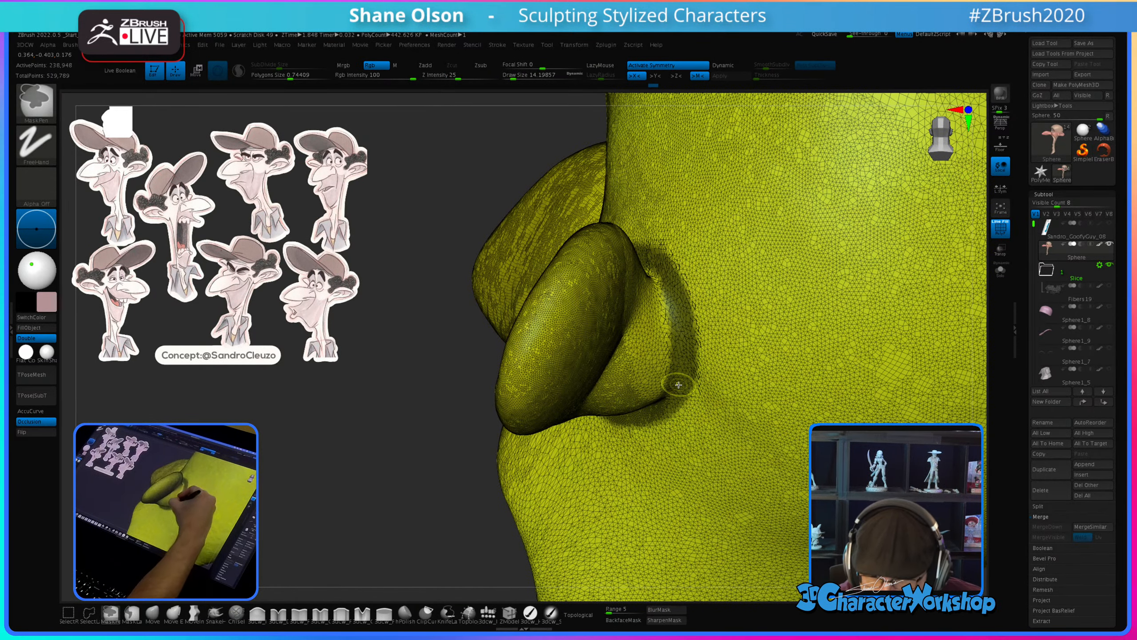
{"action": "key", "text": "ctrl+w"}
Step: Mask a round patch in the middle of the closed eye and turn it into a green polygroup
{"action": "right_click_drag", "start_coordinate": [713, 422], "coordinate": [715, 457], "text": "ctrl"}
{"action": "right_click_drag", "start_coordinate": [581, 373], "coordinate": [577, 408], "text": "ctrl"}
{"action": "right_click_drag", "start_coordinate": [566, 326], "coordinate": [593, 402], "text": "alt"}
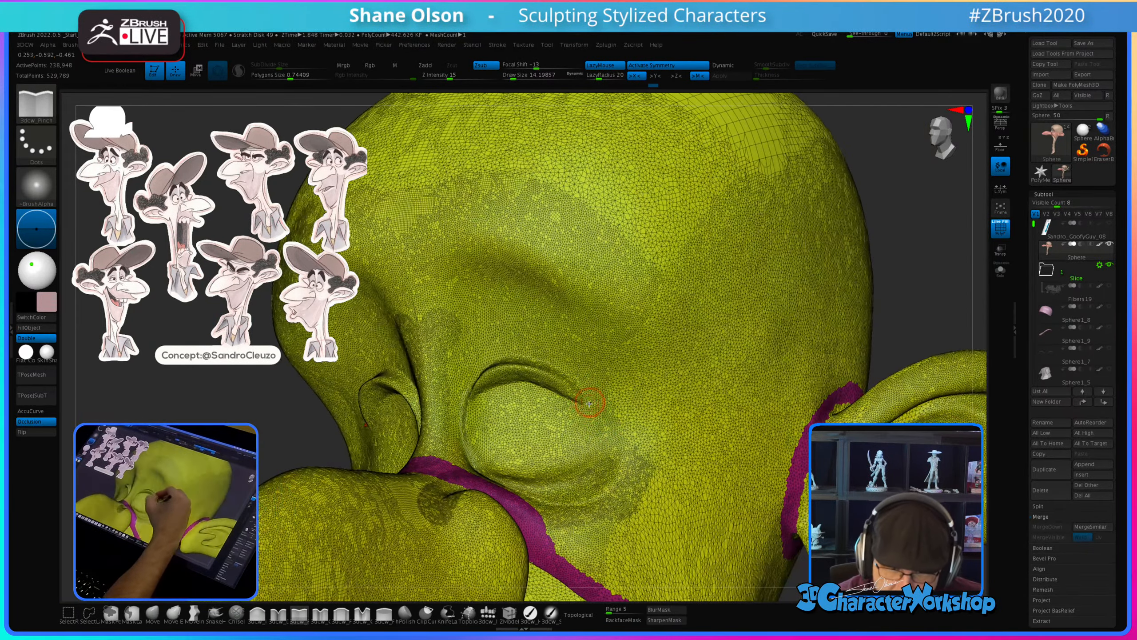
{"action": "mouse_move", "coordinate": [533, 418]}
{"action": "left_mouse_down", "text": "ctrl"}
{"action": "mouse_move", "coordinate": [512, 433]}
{"action": "mouse_move", "coordinate": [535, 416]}
{"action": "left_mouse_up", "text": "ctrl"}
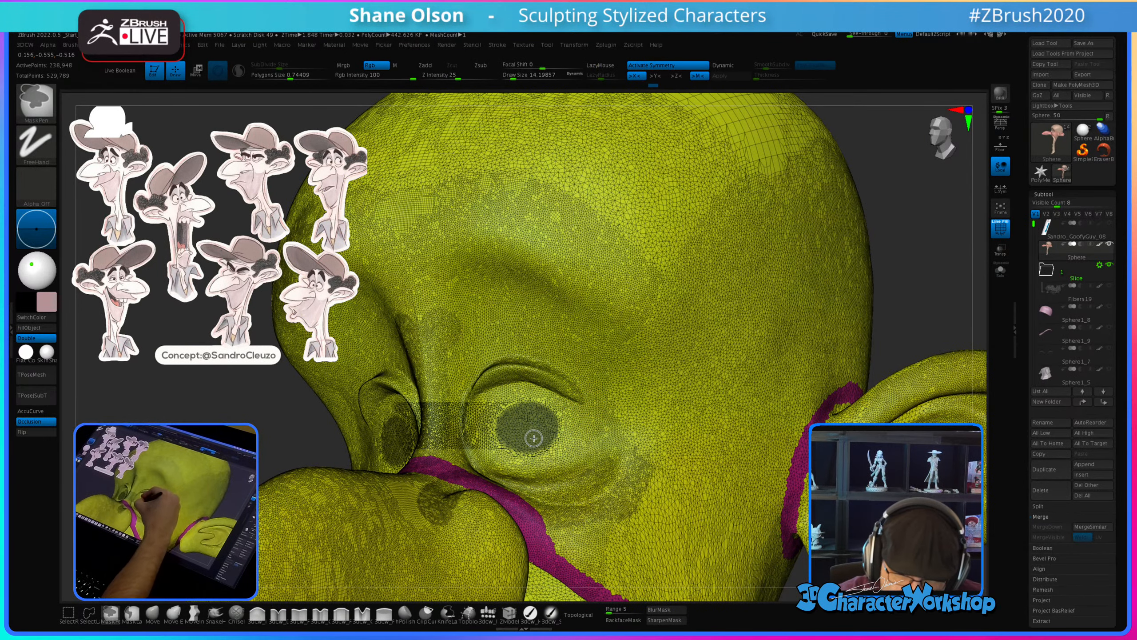
{"action": "key", "text": "ctrl+w"}
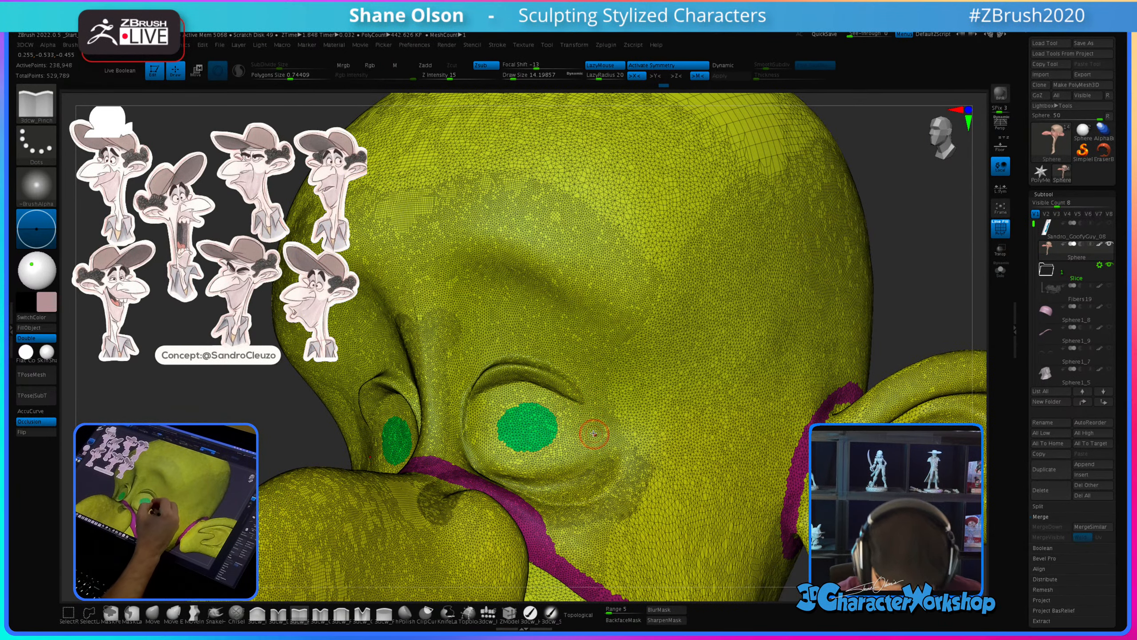
Step: Isolate the yellow head surfaces, hiding the magenta bands and the green eye patches
{"action": "double_click", "coordinate": [616, 406], "text": "ctrl+shift"}
{"action": "left_click", "coordinate": [622, 393], "text": "ctrl+shift"}
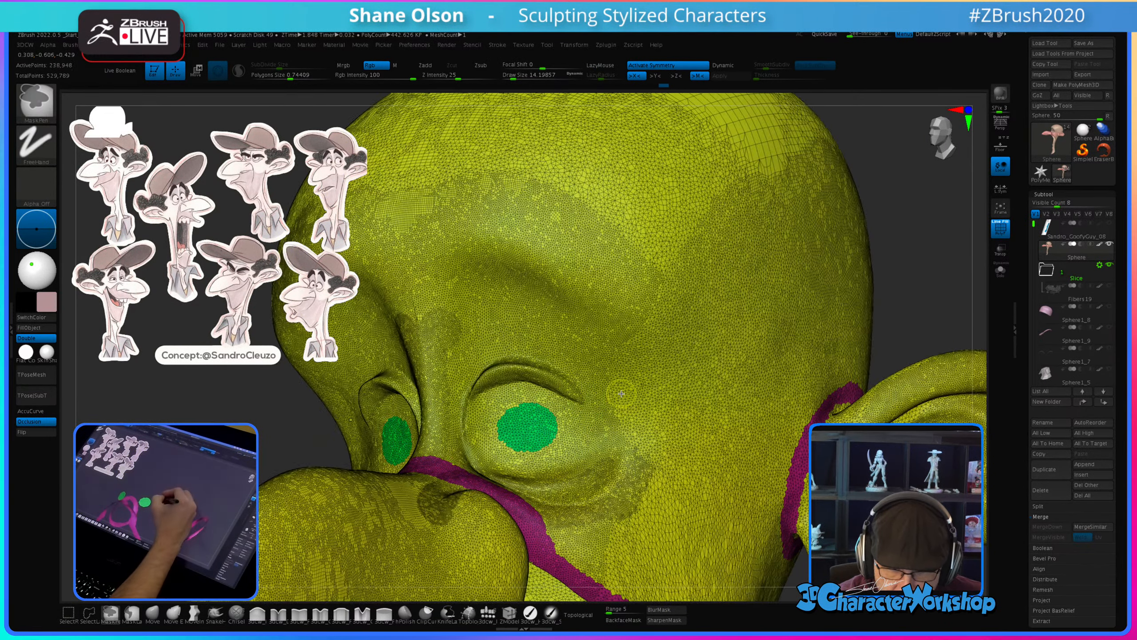
{"action": "left_click_drag", "start_coordinate": [267, 457], "coordinate": [246, 419], "text": "ctrl+shift"}
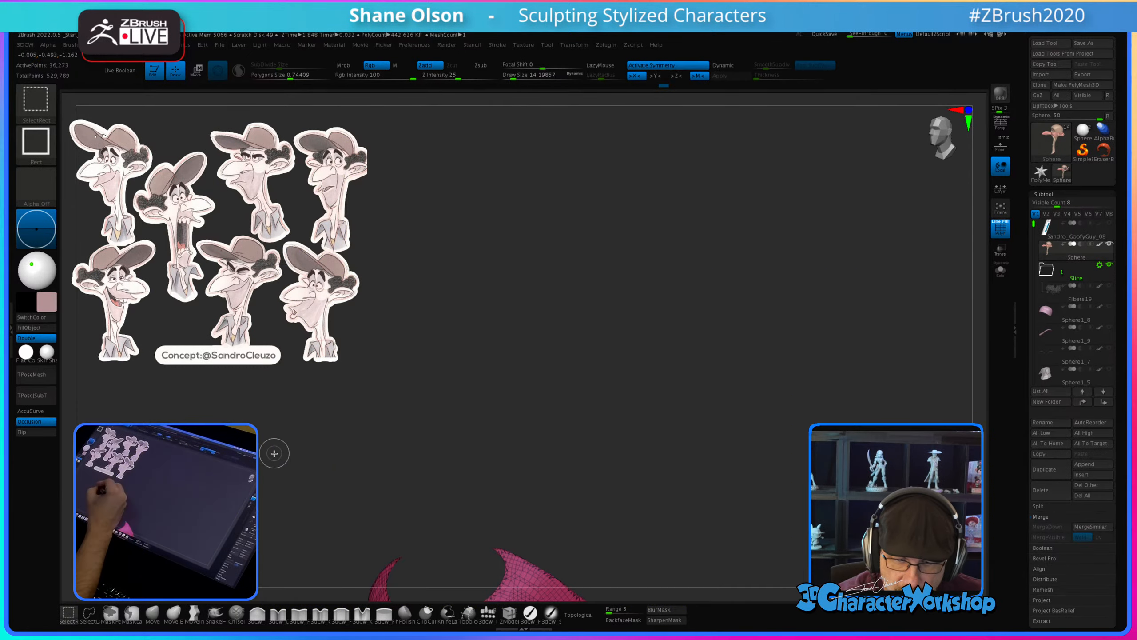
{"action": "left_click", "coordinate": [274, 452], "text": "ctrl+shift"}
{"action": "key", "text": "ctrl+w"}
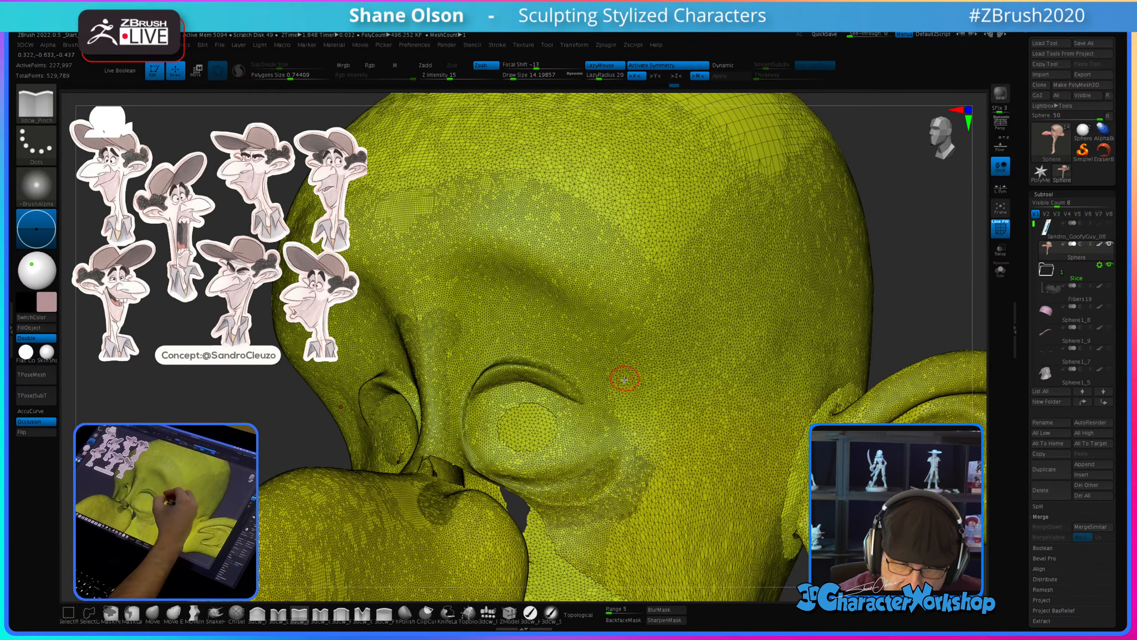
Step: Mask a ring around the opening in the eye and turn it into a teal polygroup
{"action": "right_click_drag", "start_coordinate": [625, 379], "coordinate": [606, 426], "text": "ctrl"}
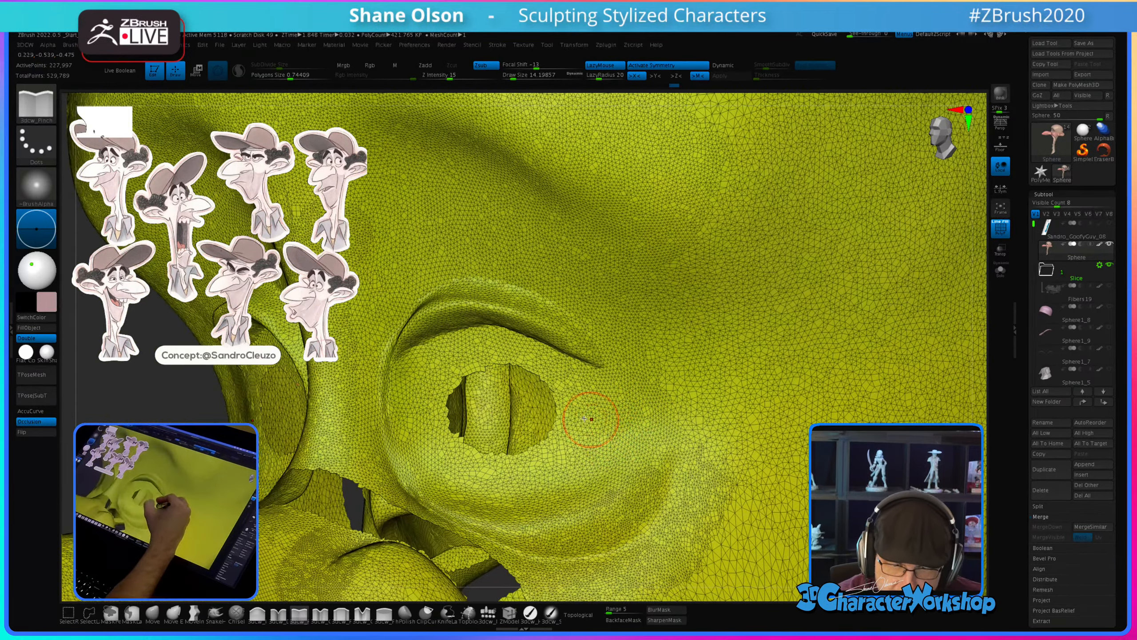
{"action": "mouse_move", "coordinate": [443, 388]}
{"action": "left_mouse_down", "text": "ctrl"}
{"action": "mouse_move", "coordinate": [470, 358]}
{"action": "mouse_move", "coordinate": [534, 366]}
{"action": "mouse_move", "coordinate": [566, 396]}
{"action": "mouse_move", "coordinate": [557, 444]}
{"action": "mouse_move", "coordinate": [515, 464]}
{"action": "mouse_move", "coordinate": [442, 447]}
{"action": "mouse_move", "coordinate": [421, 416]}
{"action": "mouse_move", "coordinate": [445, 385]}
{"action": "left_mouse_up", "text": "ctrl"}
{"action": "mouse_move", "coordinate": [596, 431]}
{"action": "right_mouse_down", "text": "alt"}
{"action": "mouse_move", "coordinate": [613, 449]}
{"action": "mouse_move", "coordinate": [608, 408]}
{"action": "right_mouse_up", "text": "alt"}
{"action": "key", "text": "ctrl+w"}
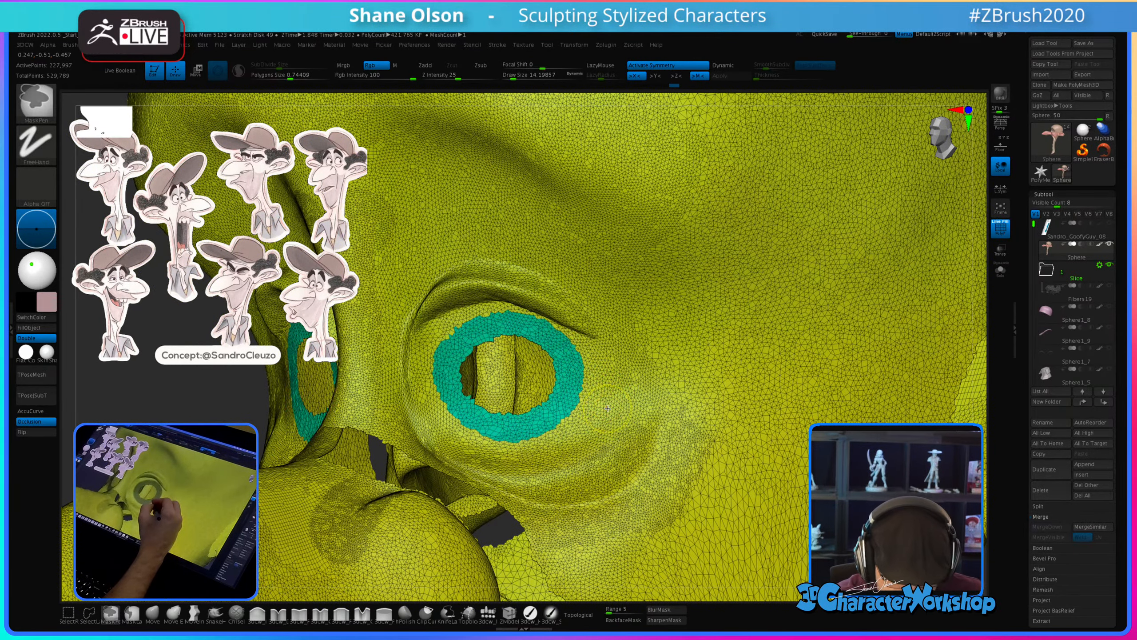
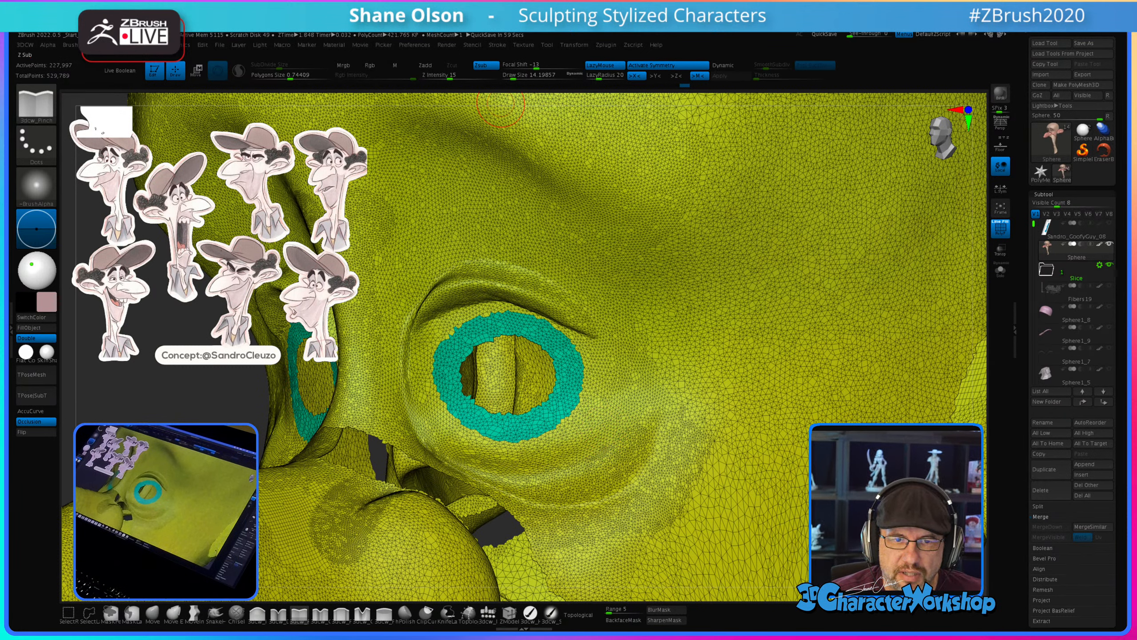
Step: Hide the teal ring polygroup around the eye opening and decline the dictation prompt
{"action": "key", "text": "ctrl+shift"}
{"action": "left_click", "coordinate": [453, 358], "text": "ctrl+alt+shift"}
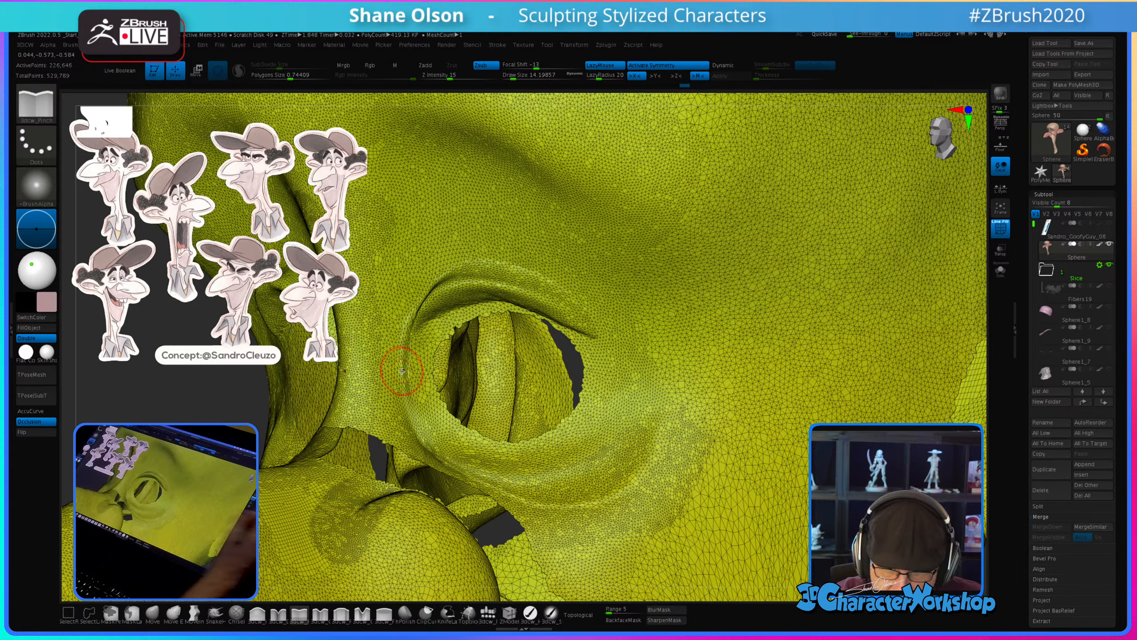
{"action": "right_click_drag", "start_coordinate": [640, 415], "coordinate": [586, 406]}
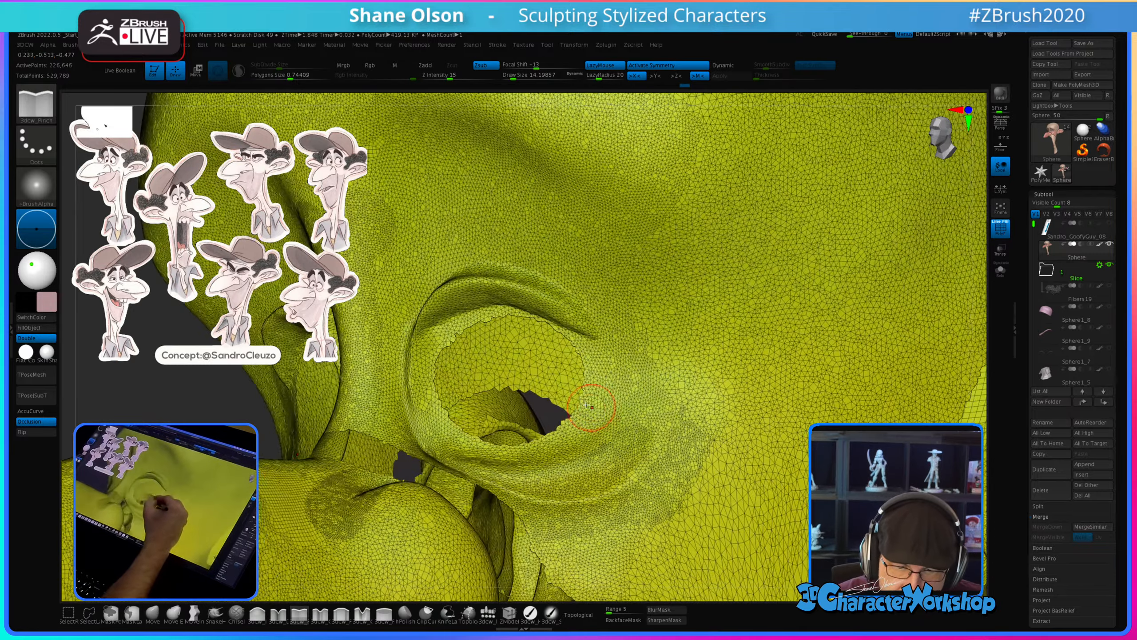
{"action": "key", "text": "ctrl"}
{"action": "key", "text": "ctrl"}
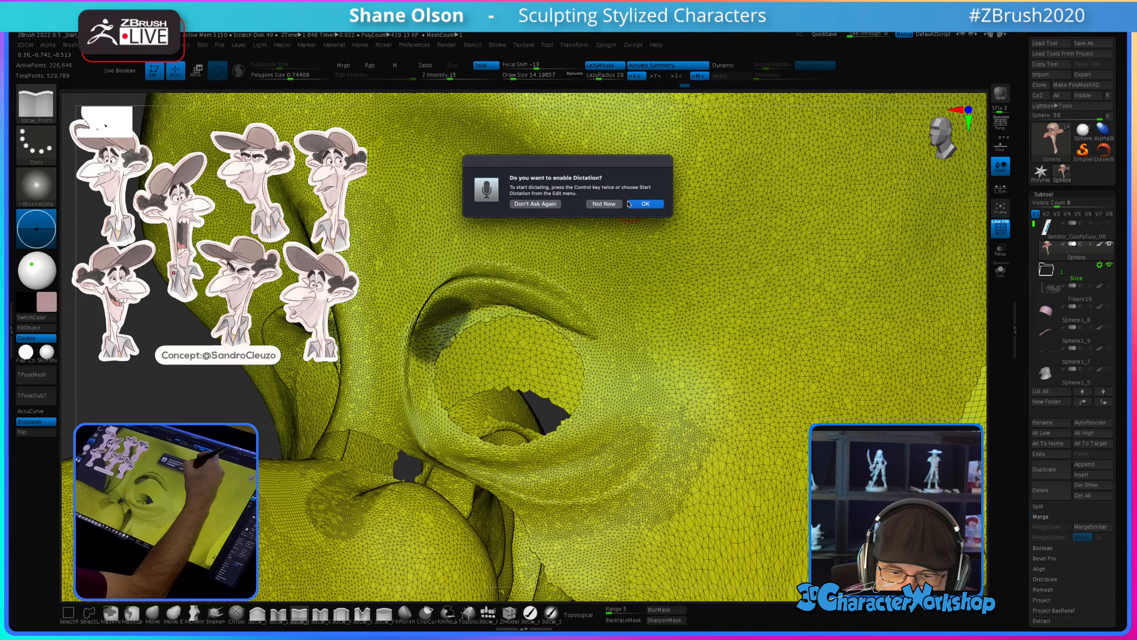
{"action": "left_click", "coordinate": [610, 207]}
Step: Mask a ring along the upper lid, outer corner and lower rim of the eye opening, with the wireframe display off
{"action": "right_click_drag", "start_coordinate": [533, 272], "coordinate": [539, 257]}
{"action": "key", "text": "ctrl"}
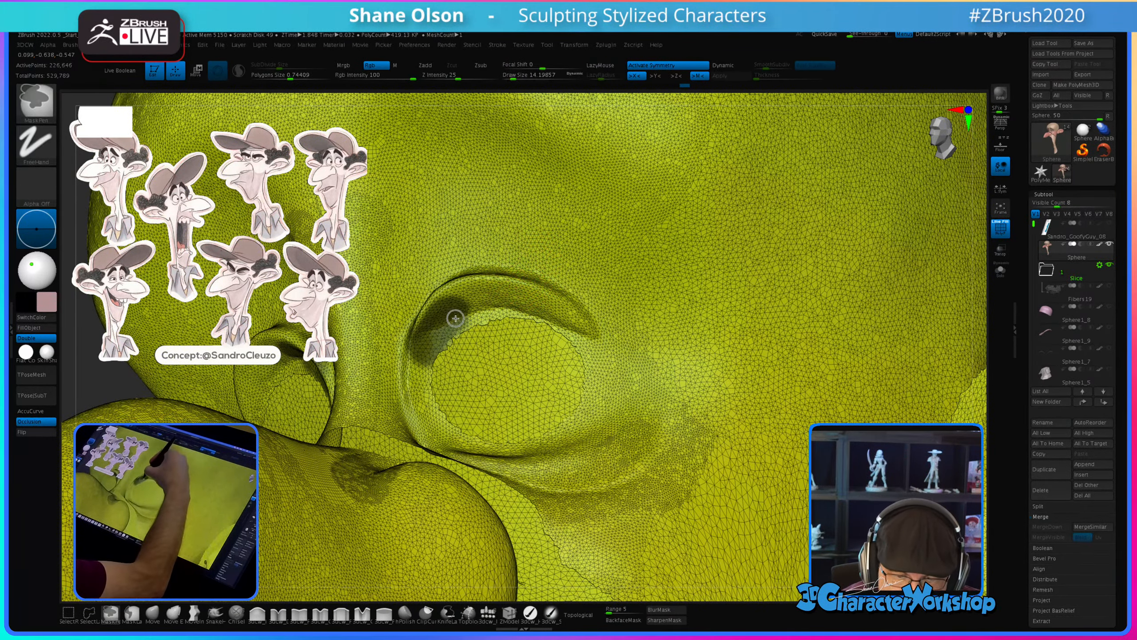
{"action": "mouse_move", "coordinate": [482, 305]}
{"action": "left_mouse_down", "text": "ctrl"}
{"action": "mouse_move", "coordinate": [523, 301]}
{"action": "mouse_move", "coordinate": [568, 317]}
{"action": "mouse_move", "coordinate": [579, 335]}
{"action": "mouse_move", "coordinate": [519, 308]}
{"action": "left_mouse_up", "text": "ctrl"}
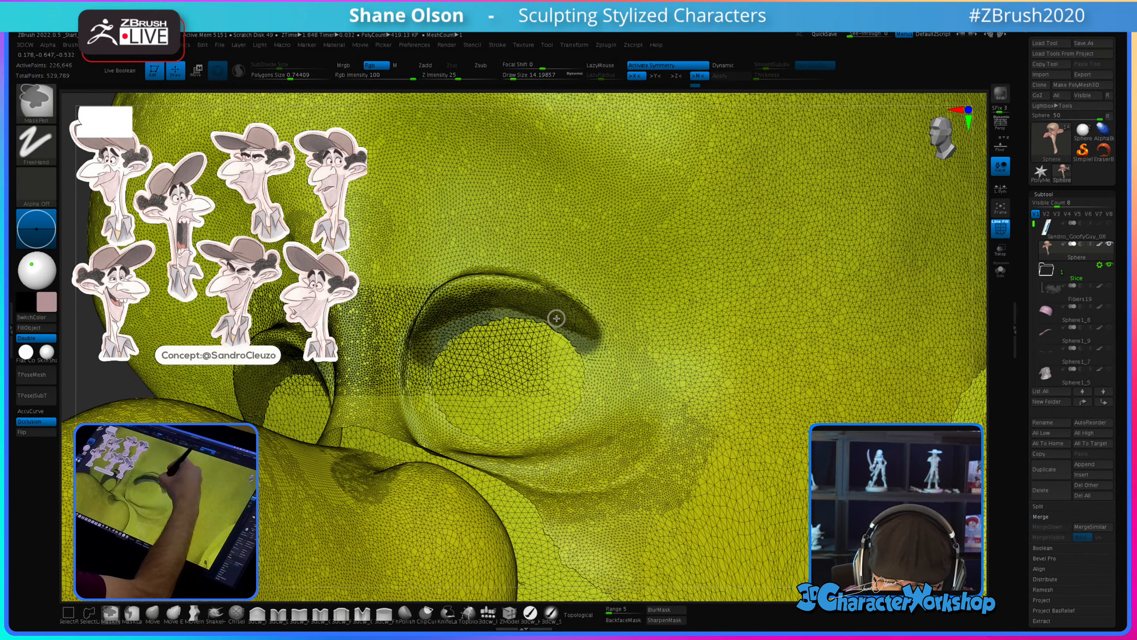
{"action": "left_click_drag", "start_coordinate": [589, 406], "coordinate": [572, 428], "text": "ctrl"}
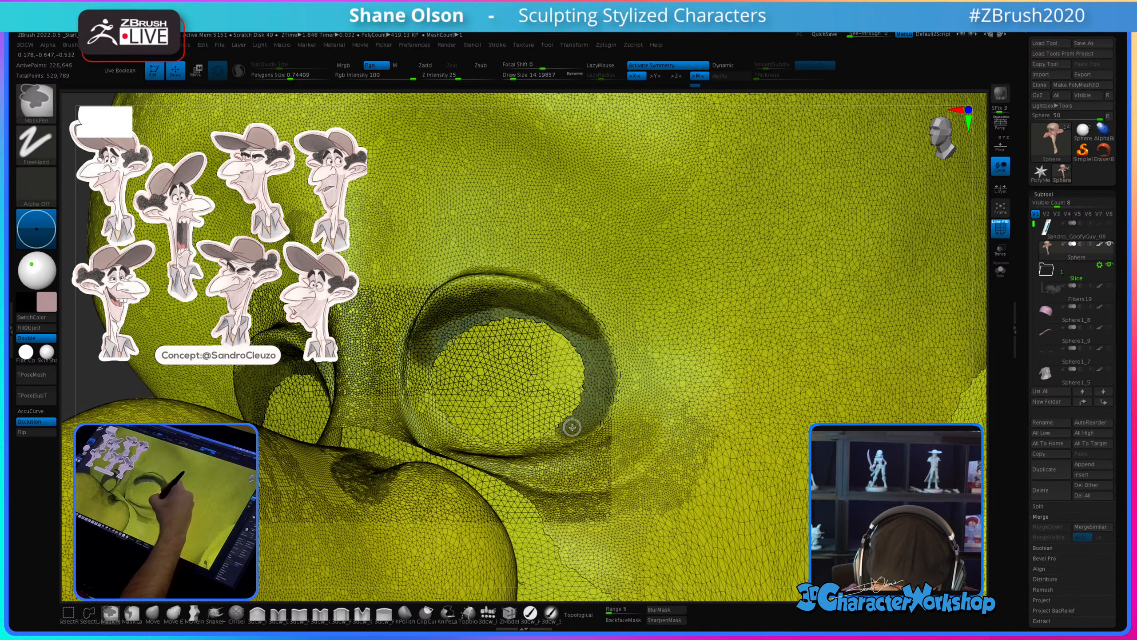
{"action": "key", "text": "shift+f"}
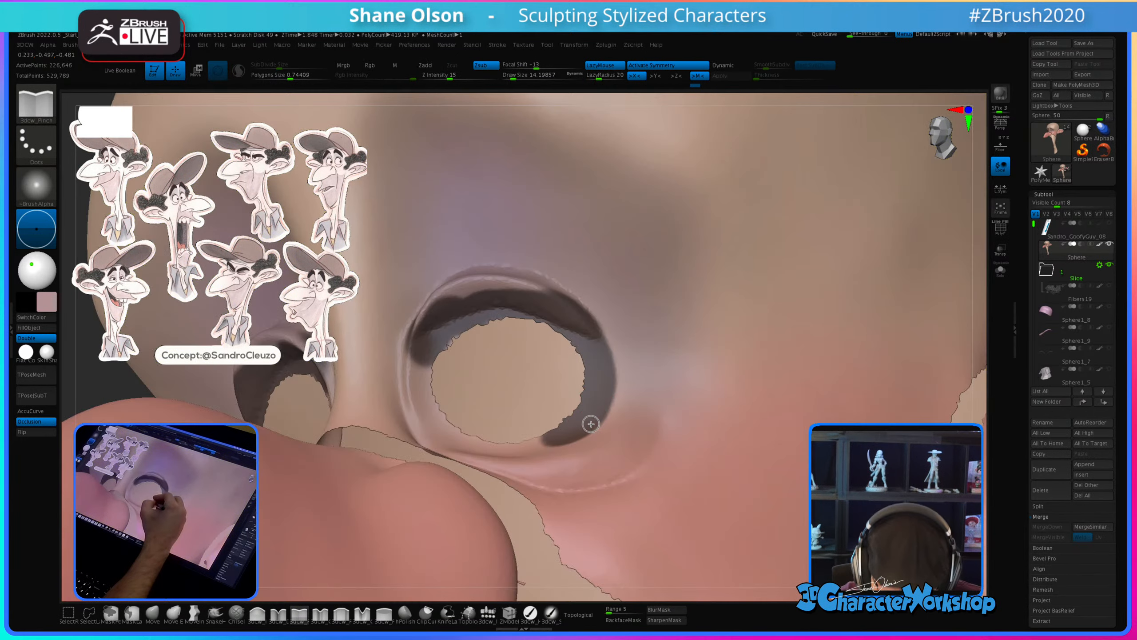
{"action": "right_click_drag", "start_coordinate": [587, 435], "coordinate": [574, 423]}
{"action": "left_click_drag", "start_coordinate": [434, 338], "coordinate": [430, 350], "text": "ctrl"}
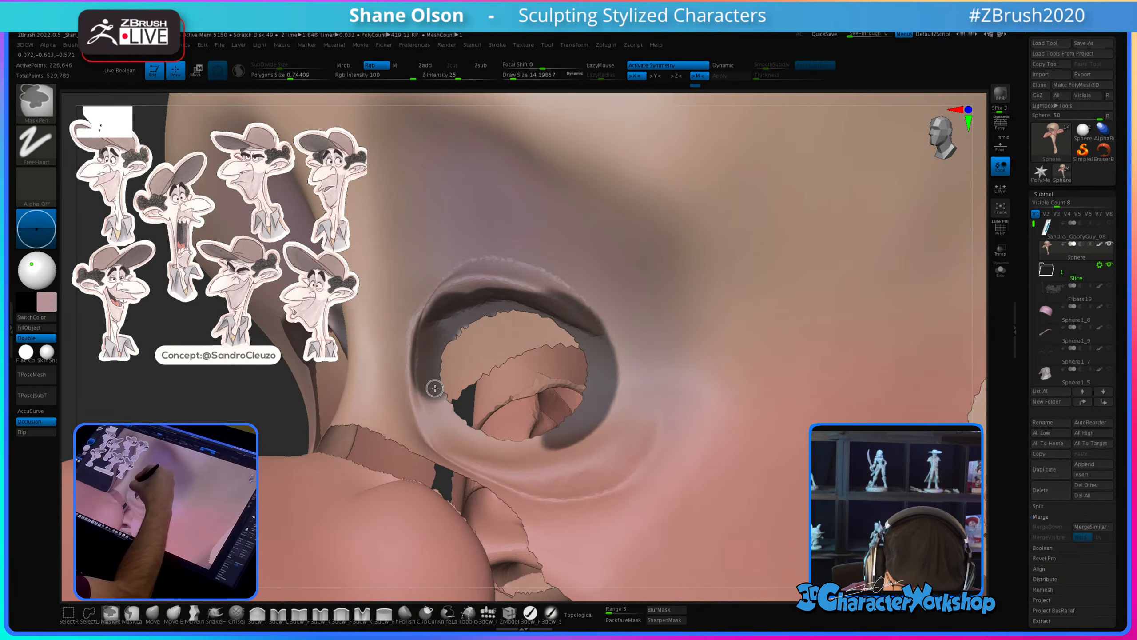
{"action": "left_click_drag", "start_coordinate": [558, 438], "coordinate": [580, 425], "text": "ctrl"}
{"action": "mouse_move", "coordinate": [579, 424]}
{"action": "right_mouse_down"}
{"action": "mouse_move", "coordinate": [569, 434]}
{"action": "mouse_move", "coordinate": [611, 417]}
{"action": "right_mouse_up"}
Step: Reduce the draw size to about 7.5 and fill in the mask at the eye's inner corner and along the upper lid
{"action": "key", "text": "s"}
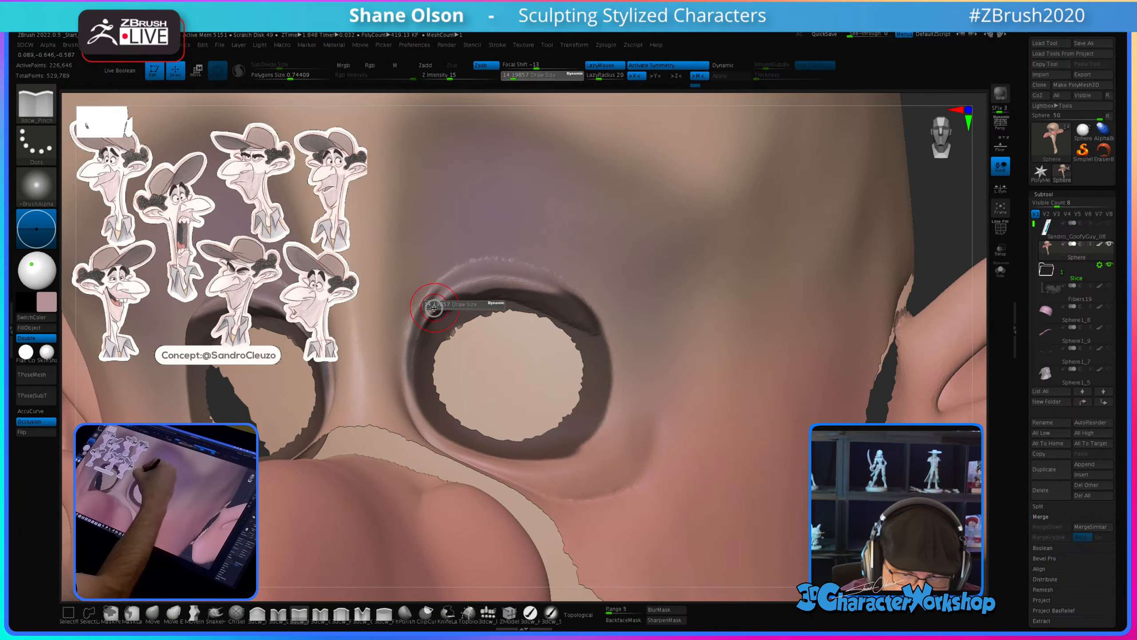
{"action": "right_click_drag", "start_coordinate": [445, 292], "coordinate": [431, 325]}
{"action": "key", "text": "s"}
{"action": "left_click_drag", "start_coordinate": [448, 295], "coordinate": [443, 296]}
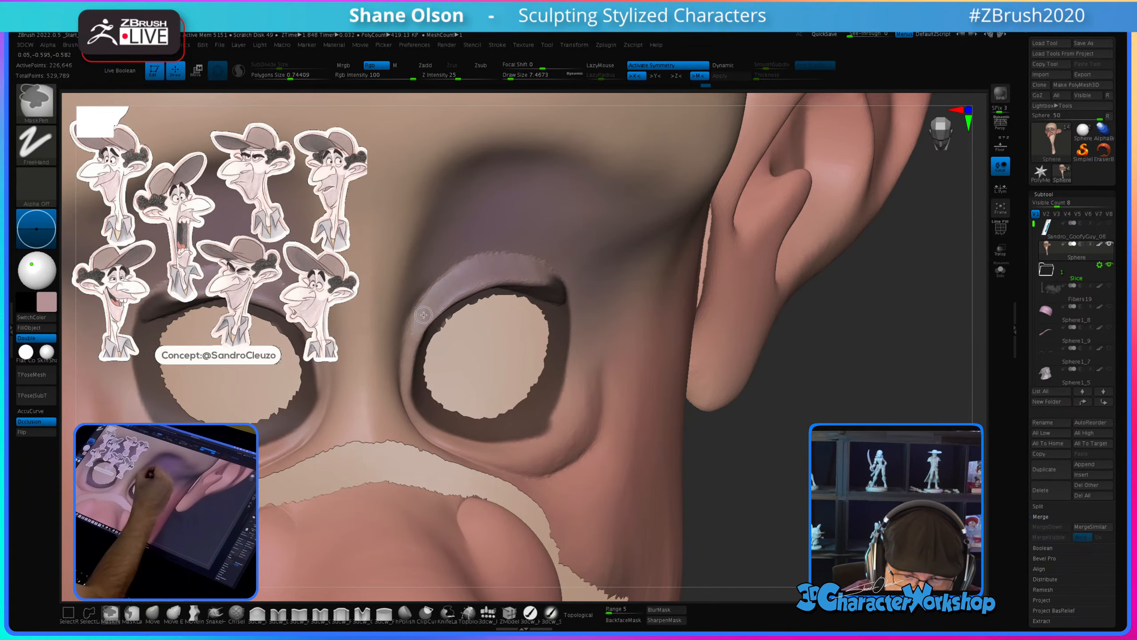
{"action": "right_click_drag", "start_coordinate": [655, 376], "coordinate": [415, 254]}
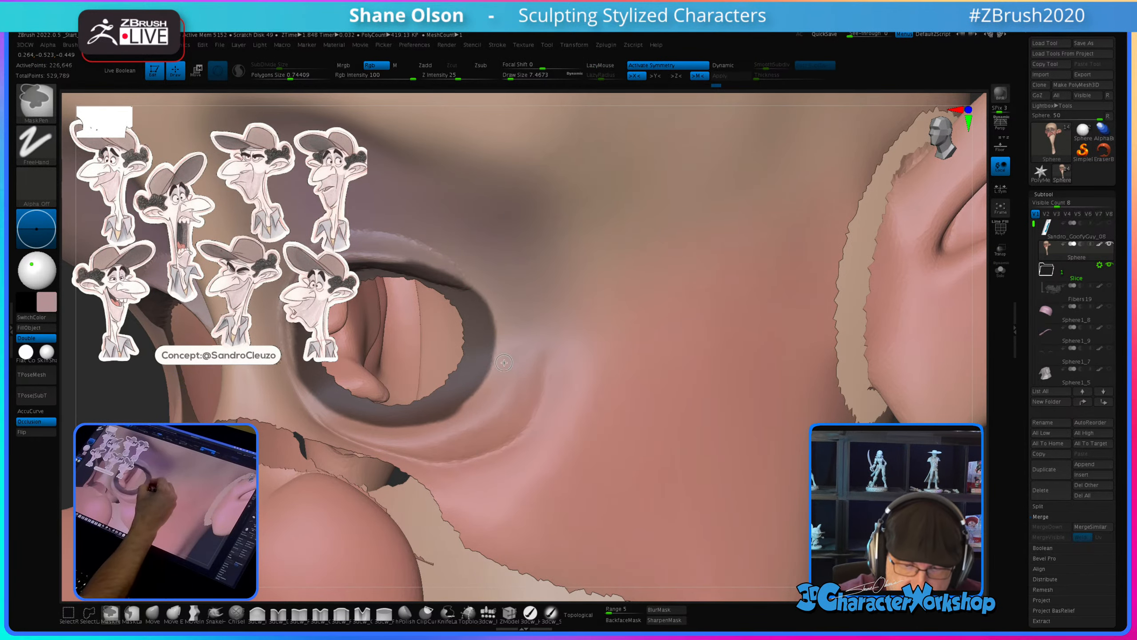
{"action": "mouse_move", "coordinate": [491, 379]}
{"action": "right_mouse_down"}
{"action": "mouse_move", "coordinate": [678, 386]}
{"action": "mouse_move", "coordinate": [611, 389]}
{"action": "right_mouse_up"}
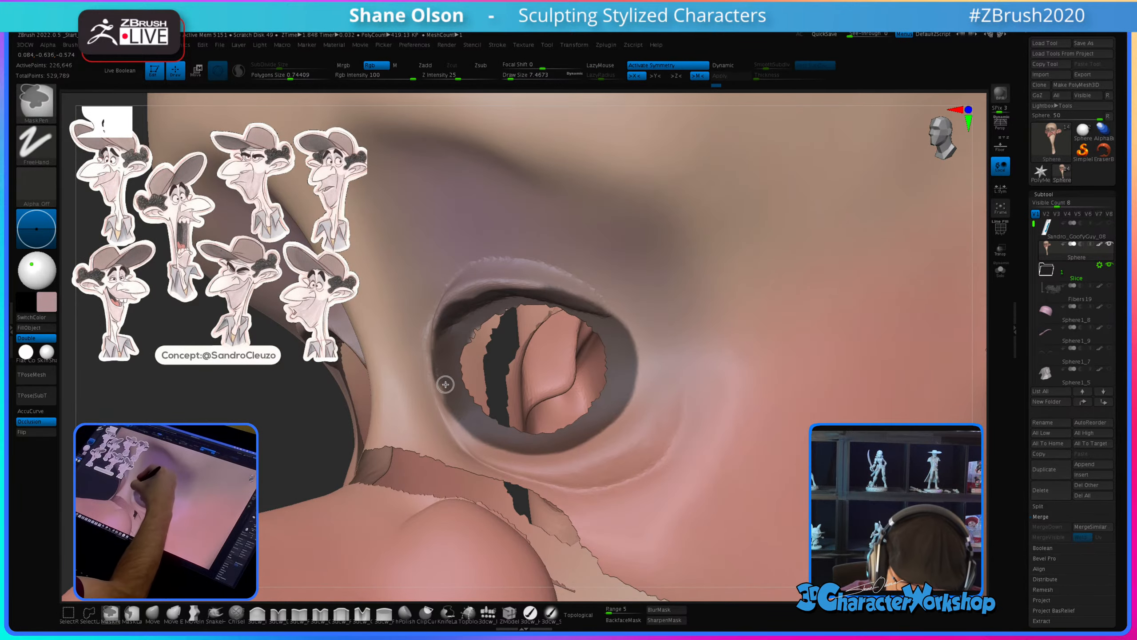
{"action": "mouse_move", "coordinate": [465, 406]}
{"action": "right_mouse_down"}
{"action": "mouse_move", "coordinate": [480, 287]}
{"action": "mouse_move", "coordinate": [499, 336]}
{"action": "right_mouse_up"}
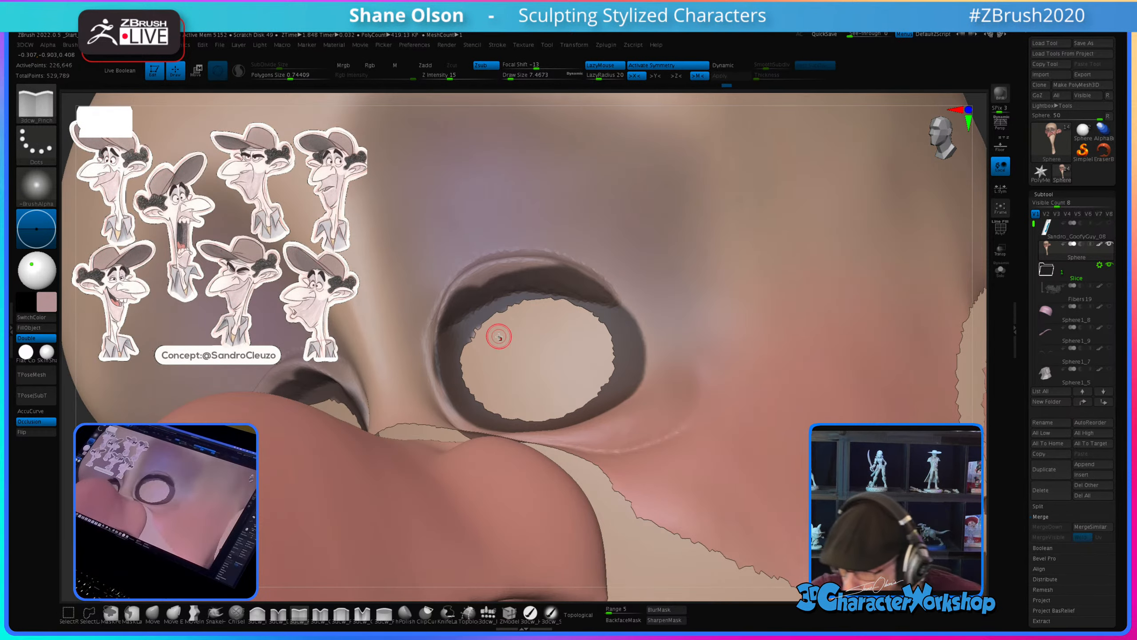
{"action": "mouse_move", "coordinate": [462, 297]}
{"action": "left_mouse_down", "text": "ctrl"}
{"action": "mouse_move", "coordinate": [482, 274]}
{"action": "mouse_move", "coordinate": [542, 269]}
{"action": "left_mouse_up", "text": "ctrl"}
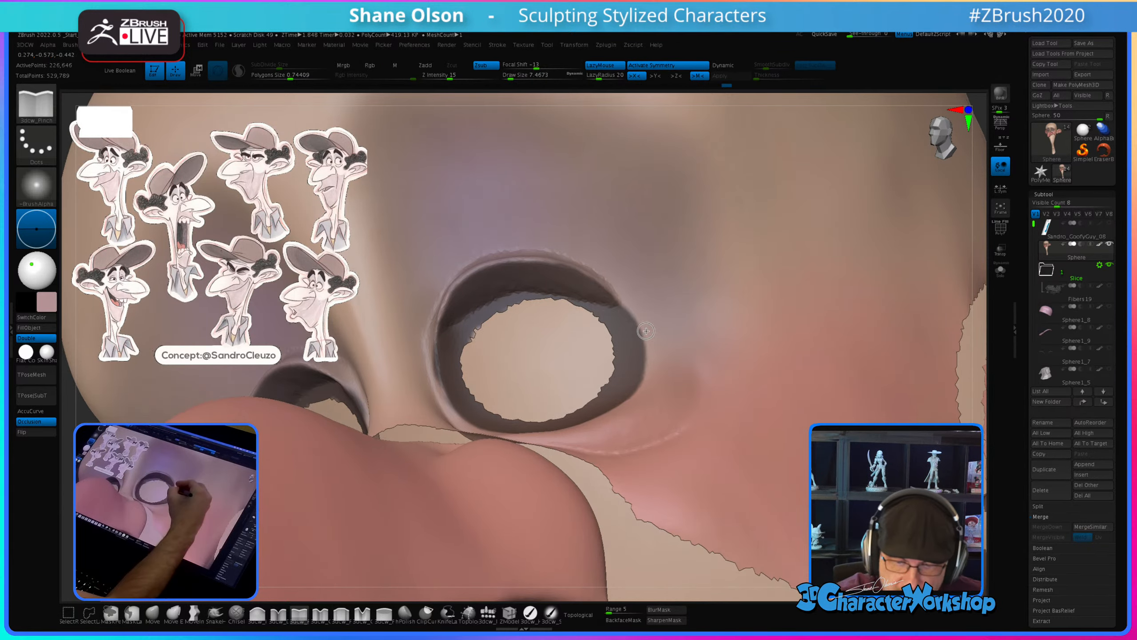
Step: Widen the mask along the lower lid and outer corner, and hide the masked ring as its own polygroup
{"action": "right_click_drag", "start_coordinate": [651, 295], "coordinate": [444, 392]}
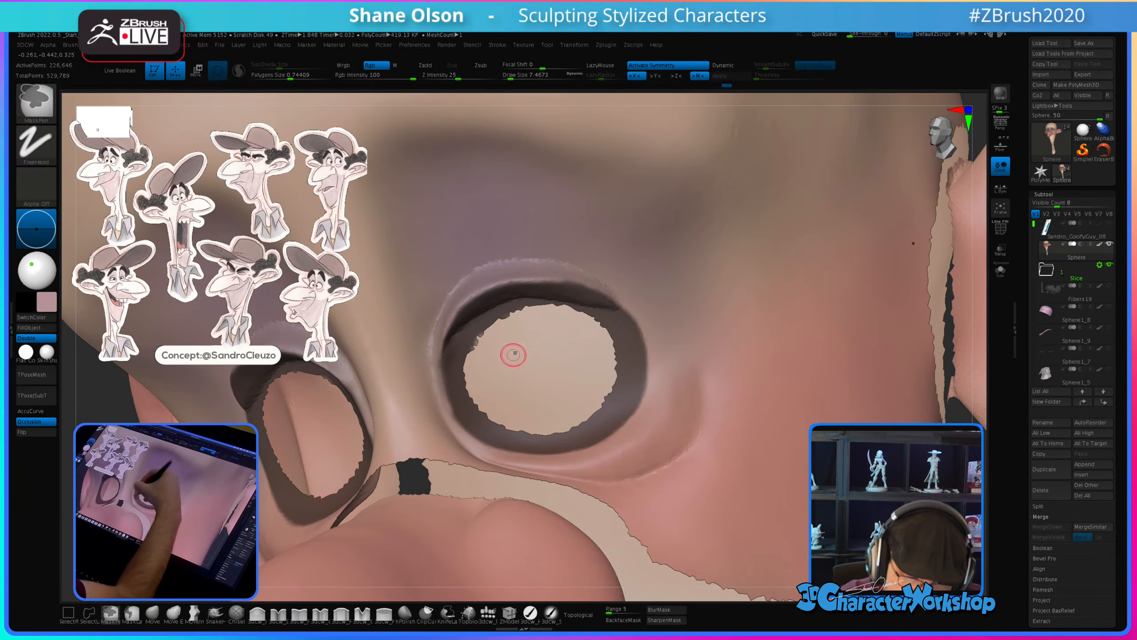
{"action": "mouse_move", "coordinate": [680, 343]}
{"action": "right_mouse_down"}
{"action": "mouse_move", "coordinate": [664, 376]}
{"action": "mouse_move", "coordinate": [529, 364]}
{"action": "right_mouse_up"}
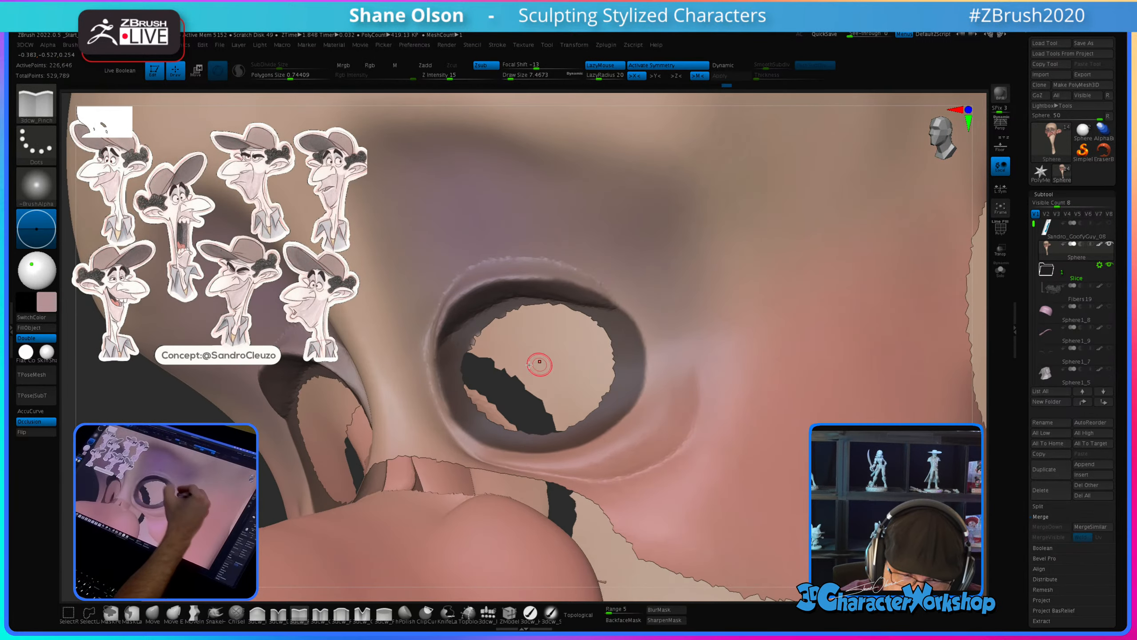
{"action": "right_click_drag", "start_coordinate": [457, 342], "coordinate": [430, 359]}
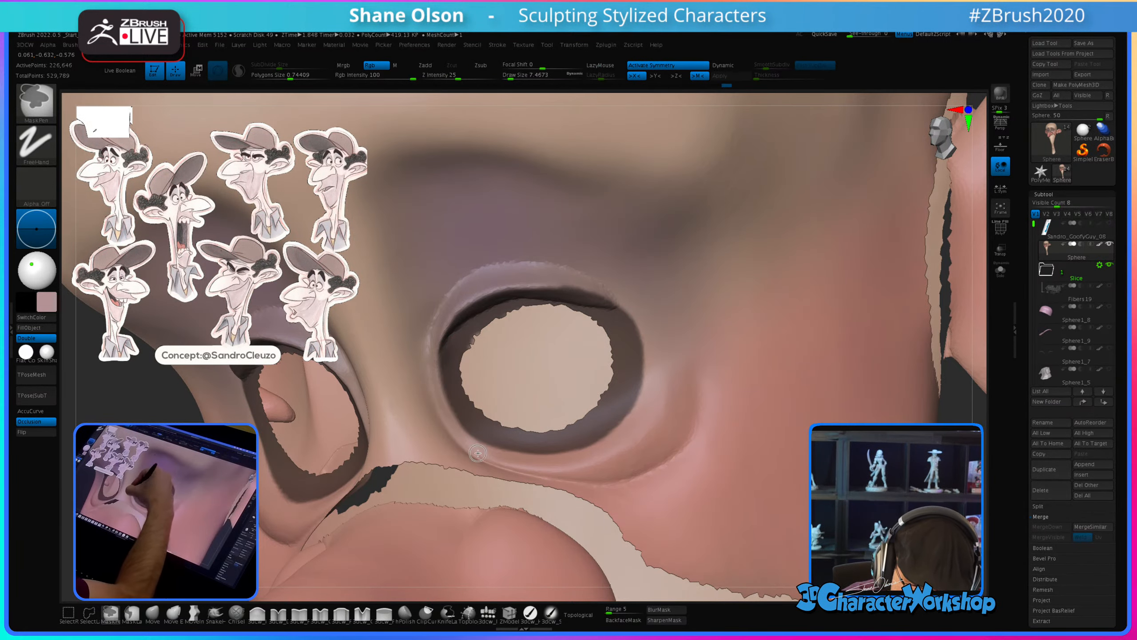
{"action": "mouse_move", "coordinate": [680, 351]}
{"action": "right_mouse_down"}
{"action": "mouse_move", "coordinate": [644, 354]}
{"action": "mouse_move", "coordinate": [679, 362]}
{"action": "right_mouse_up"}
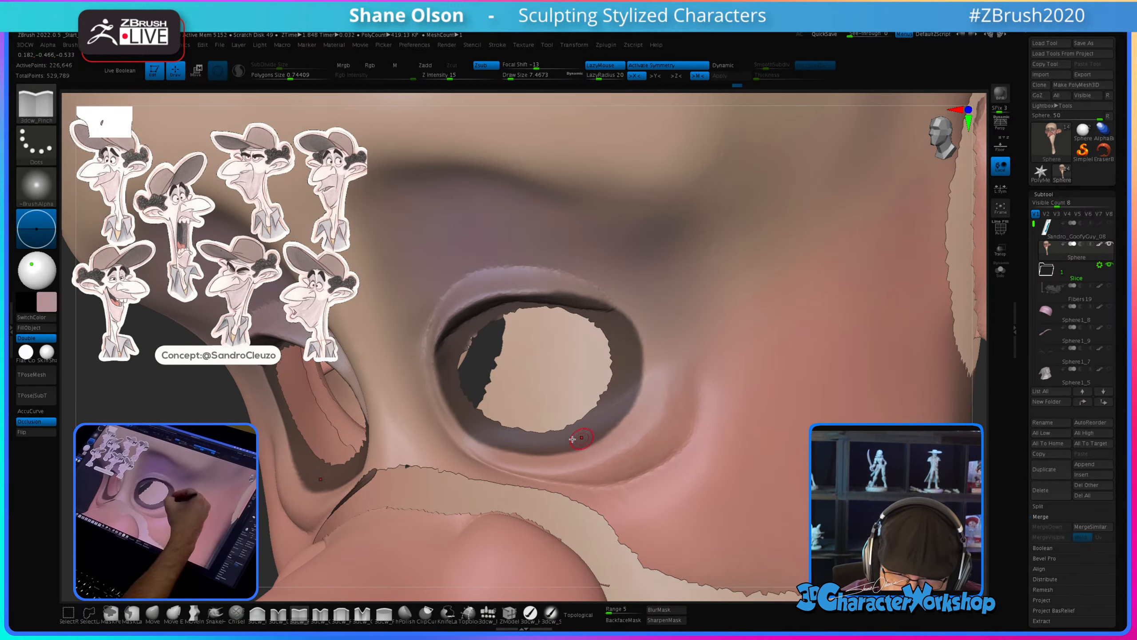
{"action": "mouse_move", "coordinate": [505, 451]}
{"action": "left_mouse_down", "text": "ctrl"}
{"action": "mouse_move", "coordinate": [594, 452]}
{"action": "mouse_move", "coordinate": [627, 426]}
{"action": "mouse_move", "coordinate": [653, 376]}
{"action": "mouse_move", "coordinate": [628, 329]}
{"action": "mouse_move", "coordinate": [614, 423]}
{"action": "left_mouse_up", "text": "ctrl"}
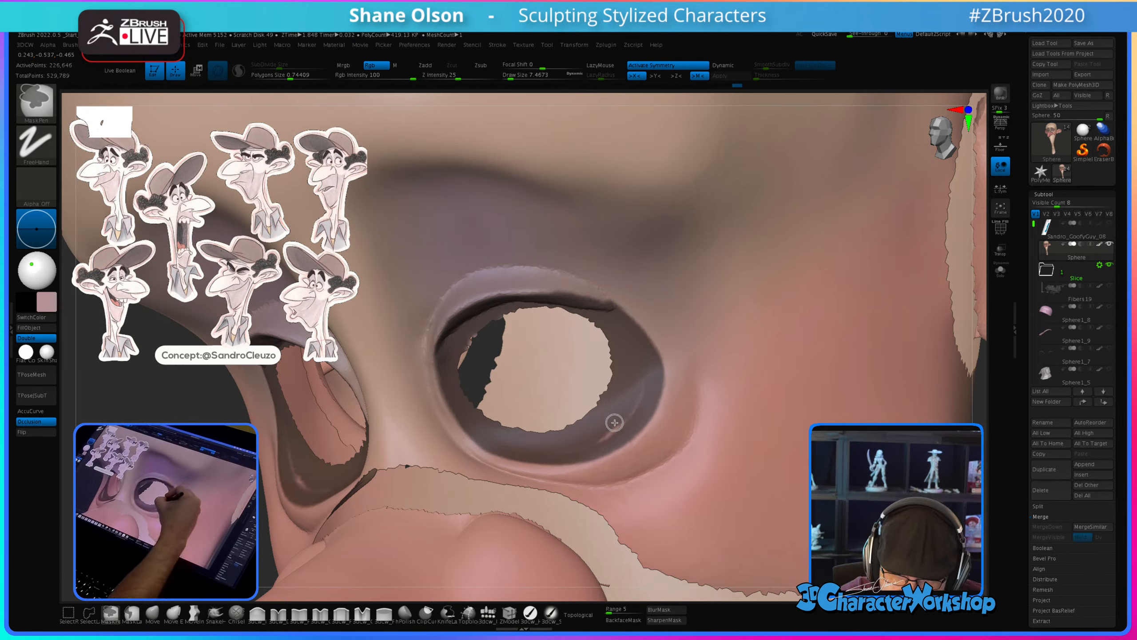
{"action": "key", "text": "ctrl+w"}
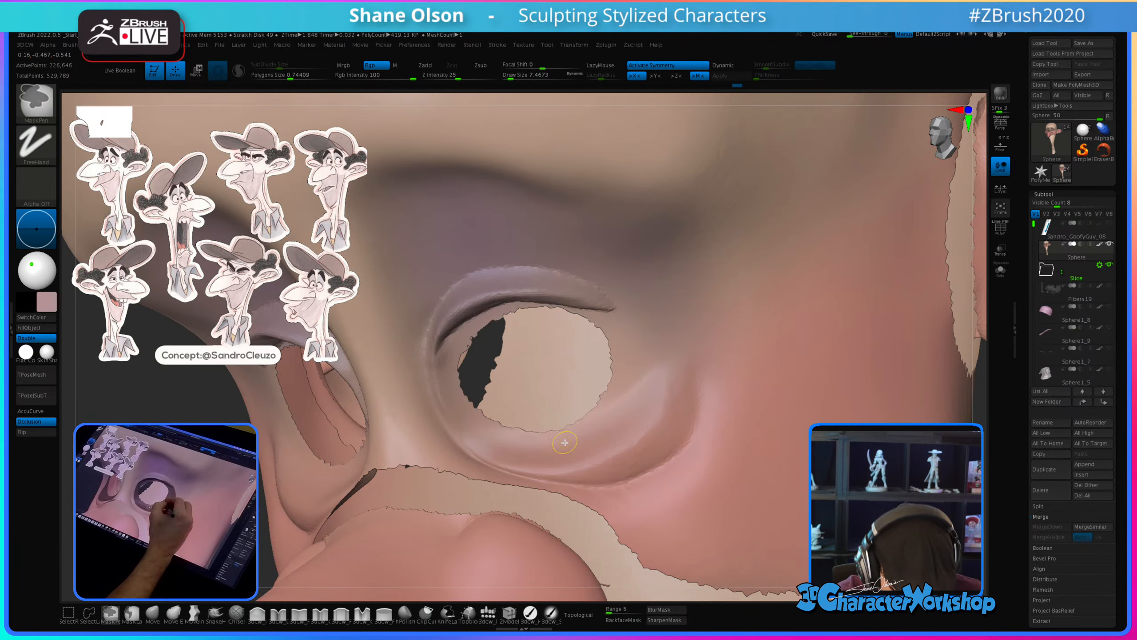
{"action": "left_click", "coordinate": [631, 395], "text": "ctrl+shift"}
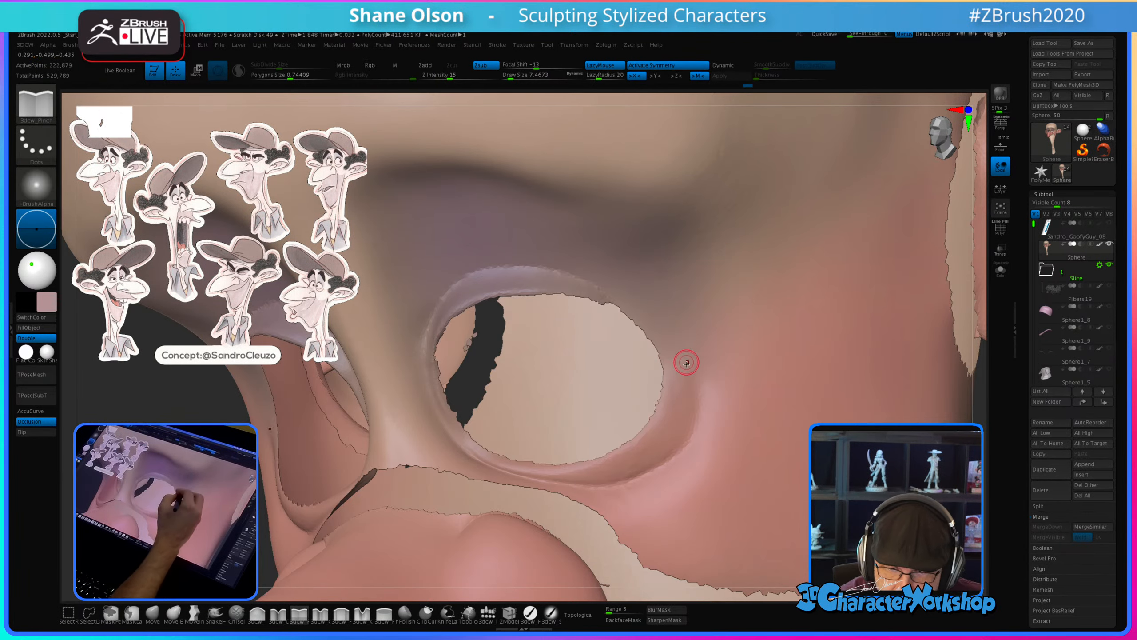
Step: Raise the draw size to about 25 and mask a thick band along the upper lid and outer side of the enlarged opening
{"action": "right_click_drag", "start_coordinate": [663, 288], "coordinate": [669, 310], "text": "ctrl"}
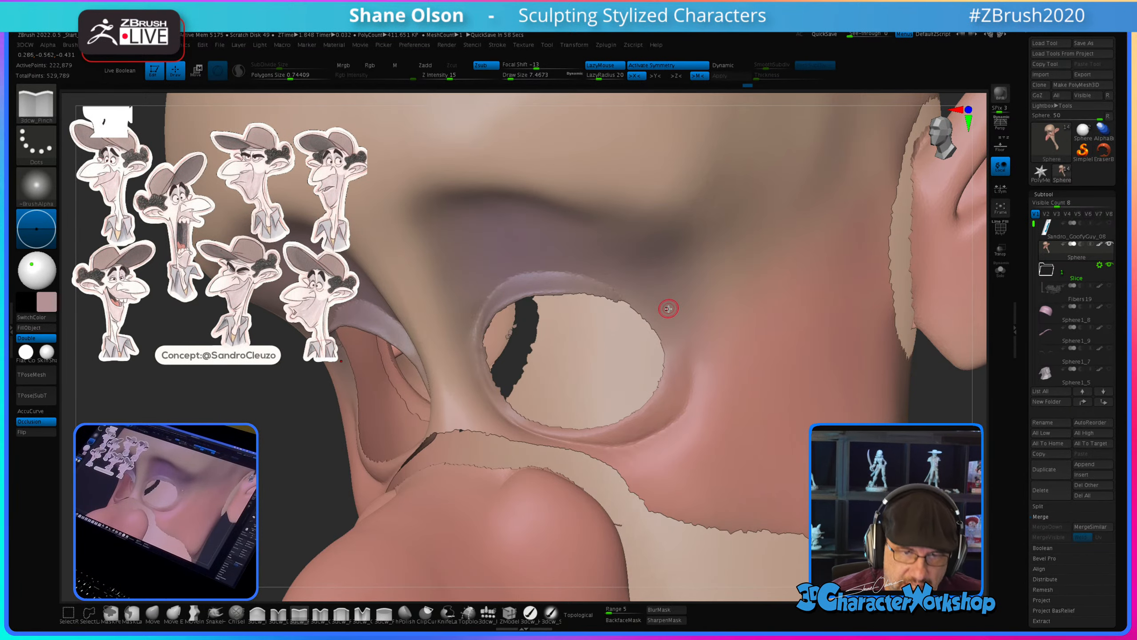
{"action": "right_click_drag", "start_coordinate": [653, 286], "coordinate": [636, 306], "text": "alt"}
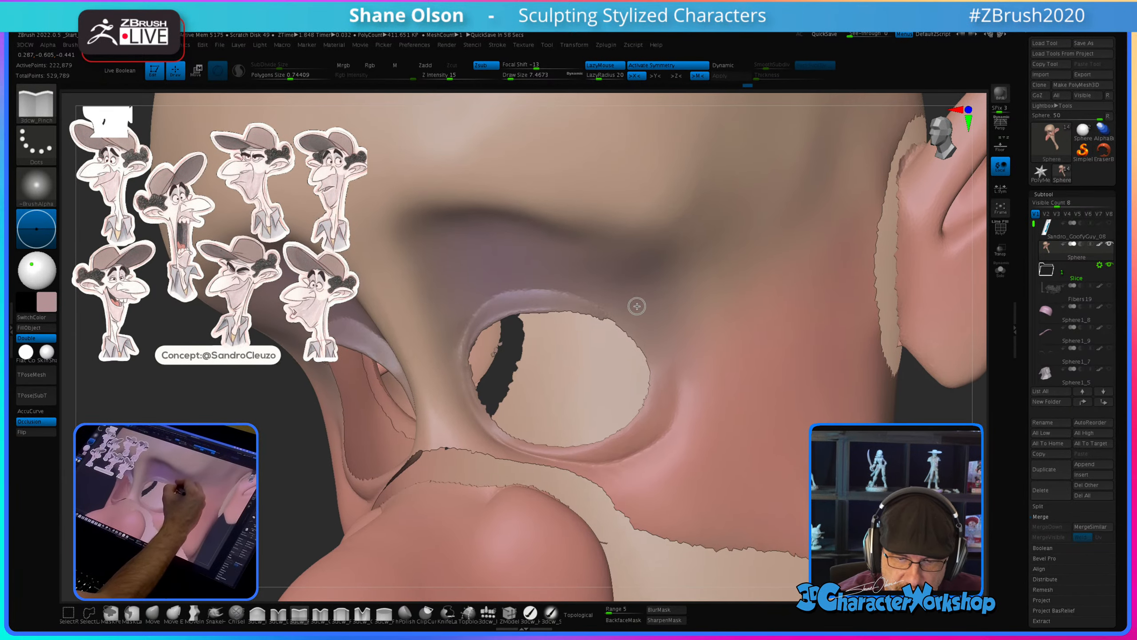
{"action": "key", "text": "s"}
{"action": "left_click_drag", "start_coordinate": [651, 317], "coordinate": [656, 315]}
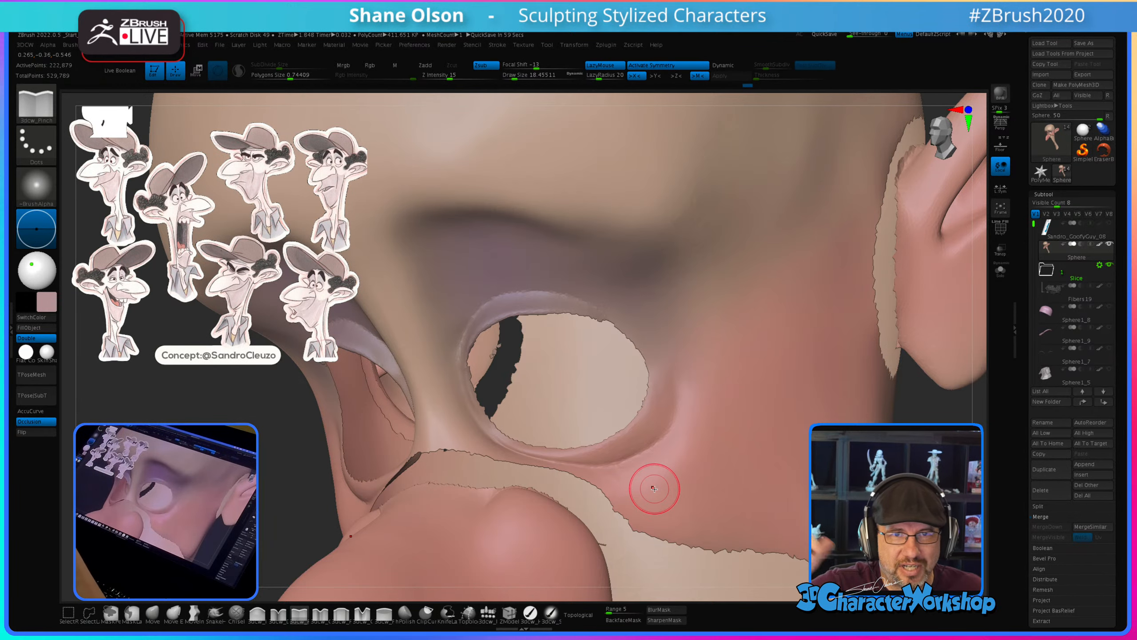
{"action": "right_click_drag", "start_coordinate": [587, 284], "coordinate": [586, 297]}
{"action": "key", "text": "s"}
{"action": "left_click_drag", "start_coordinate": [586, 297], "coordinate": [587, 297]}
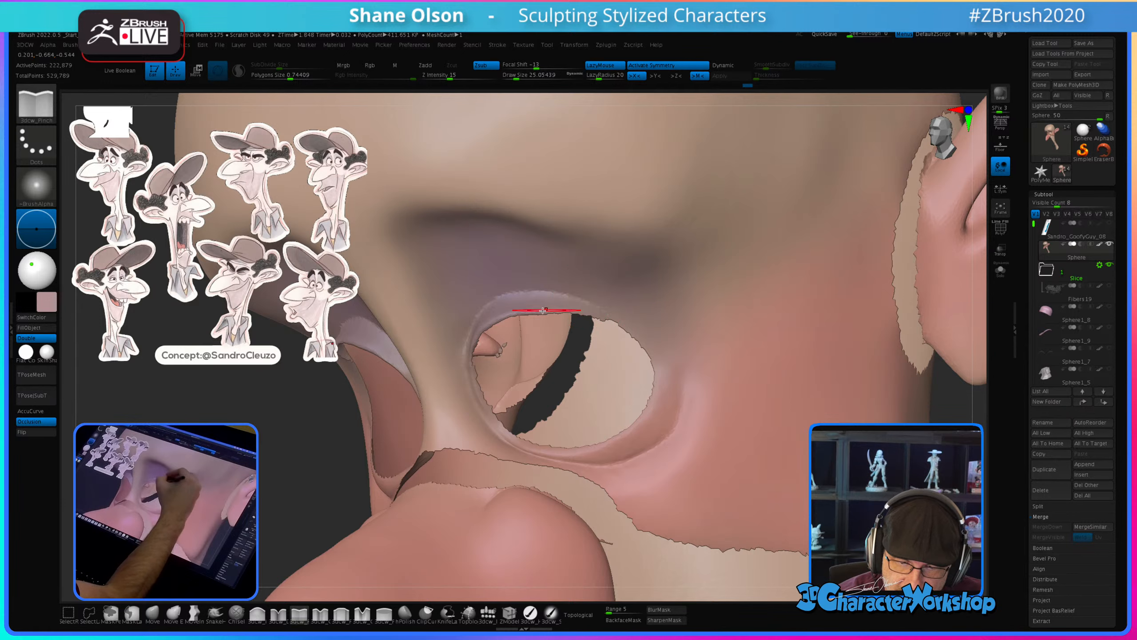
{"action": "key", "text": "ctrl"}
{"action": "mouse_move", "coordinate": [499, 308]}
{"action": "left_mouse_down", "text": "ctrl"}
{"action": "mouse_move", "coordinate": [565, 297]}
{"action": "mouse_move", "coordinate": [602, 305]}
{"action": "mouse_move", "coordinate": [650, 344]}
{"action": "mouse_move", "coordinate": [663, 363]}
{"action": "mouse_move", "coordinate": [658, 401]}
{"action": "mouse_move", "coordinate": [649, 424]}
{"action": "mouse_move", "coordinate": [606, 448]}
{"action": "left_mouse_up", "text": "ctrl"}
Step: Reduce the draw size to about 11.6 and close the mask ring around the eye's inner corner and lower lid
{"action": "mouse_move", "coordinate": [495, 308]}
{"action": "right_mouse_down"}
{"action": "mouse_move", "coordinate": [506, 302]}
{"action": "mouse_move", "coordinate": [483, 371]}
{"action": "right_mouse_up"}
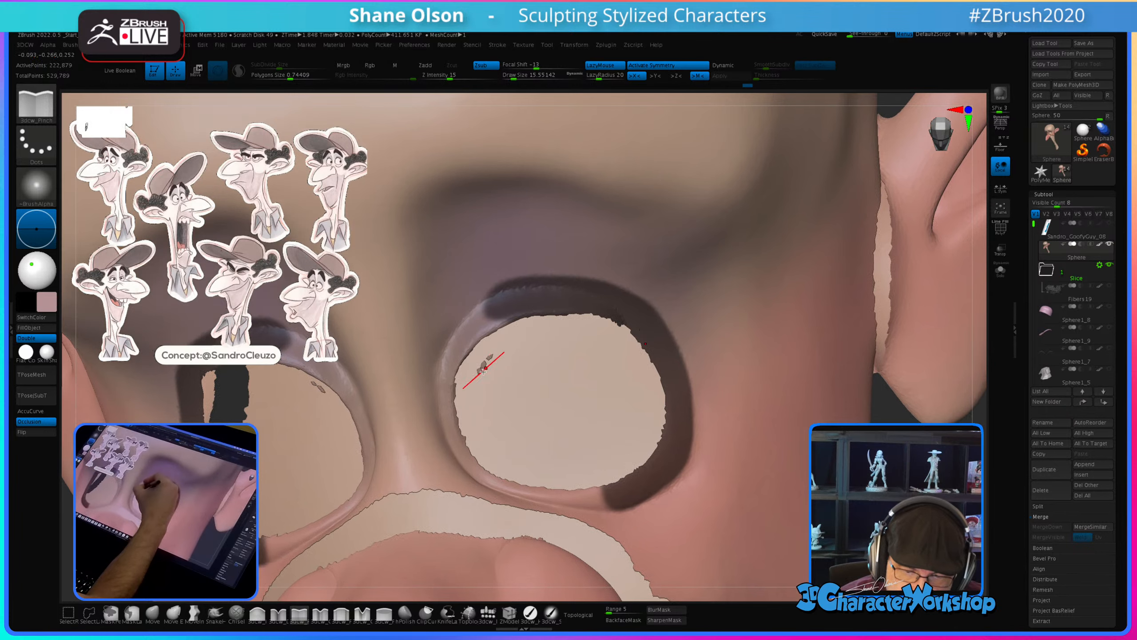
{"action": "key", "text": "s"}
{"action": "mouse_move", "coordinate": [498, 312]}
{"action": "left_mouse_down"}
{"action": "mouse_move", "coordinate": [444, 381]}
{"action": "mouse_move", "coordinate": [441, 417]}
{"action": "mouse_move", "coordinate": [458, 452]}
{"action": "mouse_move", "coordinate": [521, 486]}
{"action": "mouse_move", "coordinate": [605, 493]}
{"action": "left_mouse_up"}
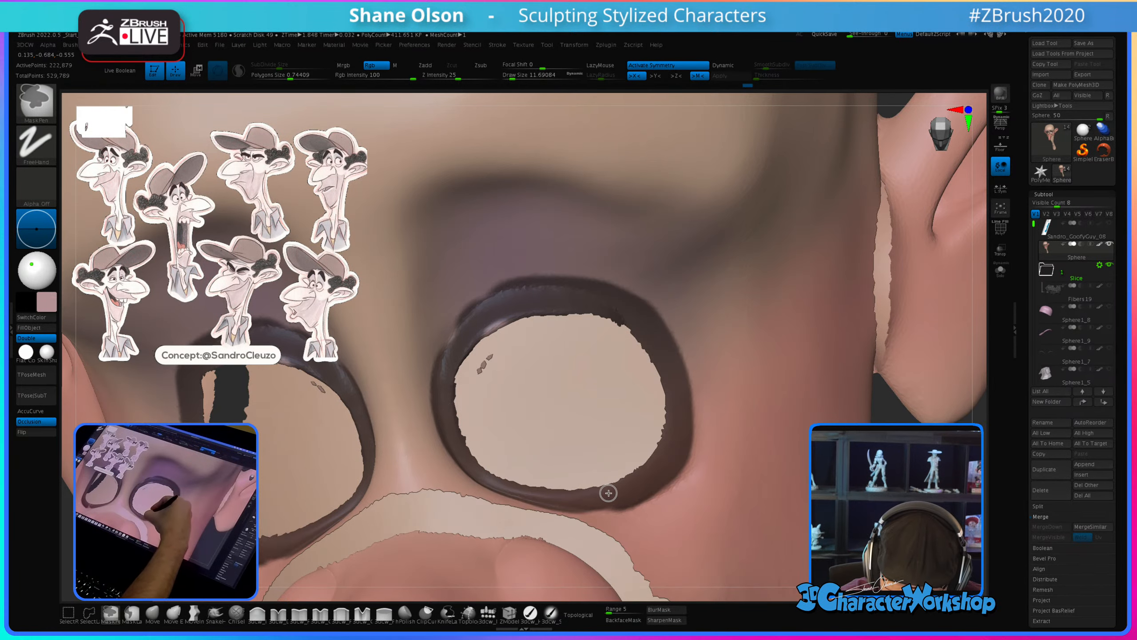
{"action": "right_click_drag", "start_coordinate": [665, 452], "coordinate": [661, 430]}
{"action": "left_click_drag", "start_coordinate": [459, 339], "coordinate": [490, 317], "text": "ctrl"}
{"action": "left_click_drag", "start_coordinate": [436, 360], "coordinate": [455, 328], "text": "ctrl"}
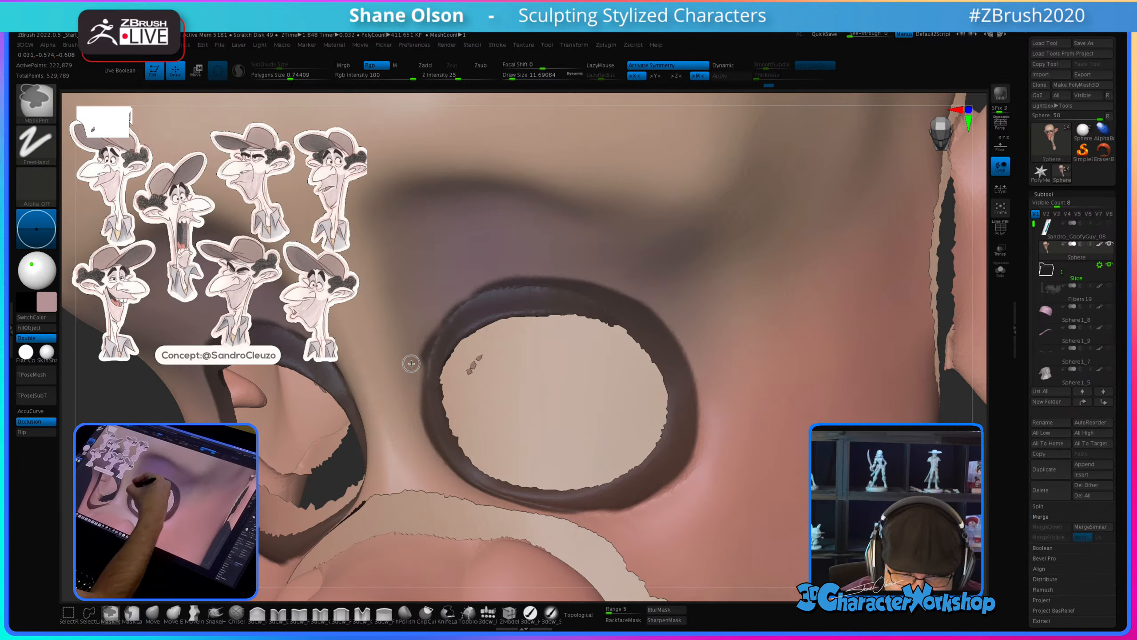
{"action": "right_click_drag", "start_coordinate": [710, 316], "coordinate": [703, 306]}
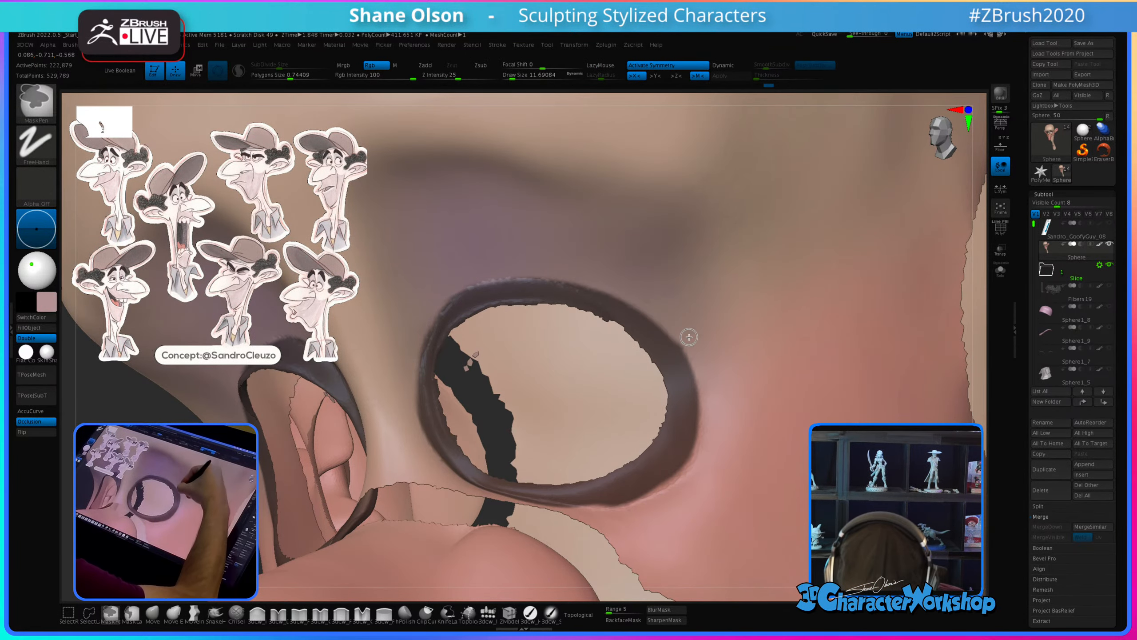
Step: Touch up the mask at the inner corner and hide the ring as its own blue polygroup
{"action": "mouse_move", "coordinate": [751, 414]}
{"action": "right_mouse_down"}
{"action": "mouse_move", "coordinate": [712, 435]}
{"action": "mouse_move", "coordinate": [775, 416]}
{"action": "right_mouse_up"}
{"action": "right_click_drag", "start_coordinate": [575, 261], "coordinate": [579, 266]}
{"action": "mouse_move", "coordinate": [486, 263]}
{"action": "right_mouse_down"}
{"action": "mouse_move", "coordinate": [477, 258]}
{"action": "mouse_move", "coordinate": [515, 260]}
{"action": "right_mouse_up"}
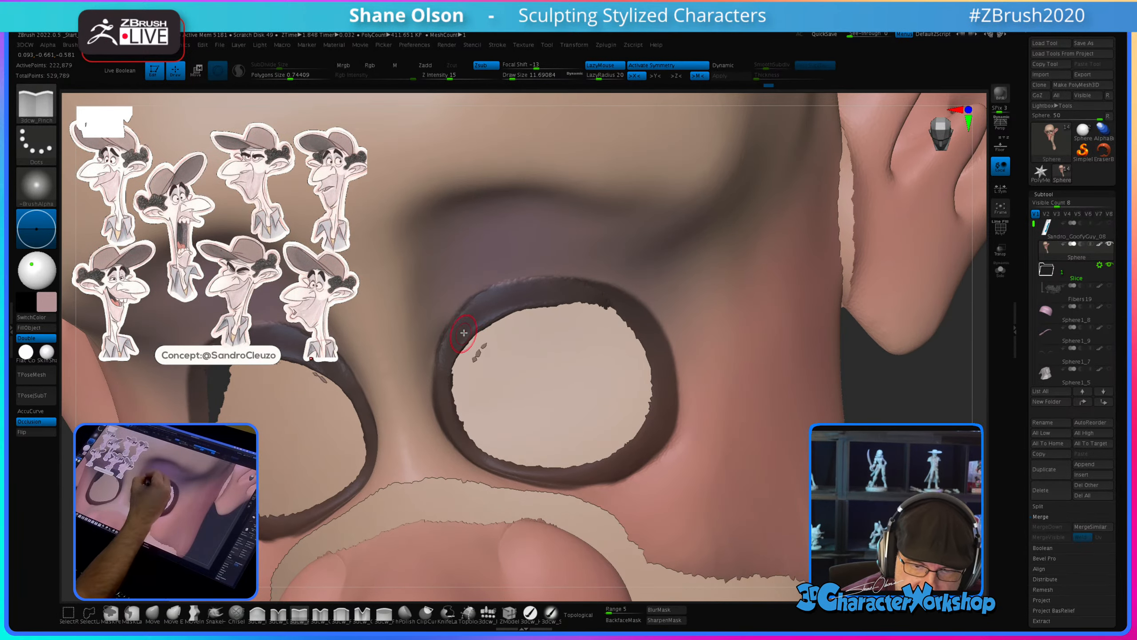
{"action": "mouse_move", "coordinate": [482, 312]}
{"action": "left_mouse_down"}
{"action": "mouse_move", "coordinate": [439, 378]}
{"action": "mouse_move", "coordinate": [459, 446]}
{"action": "left_mouse_up"}
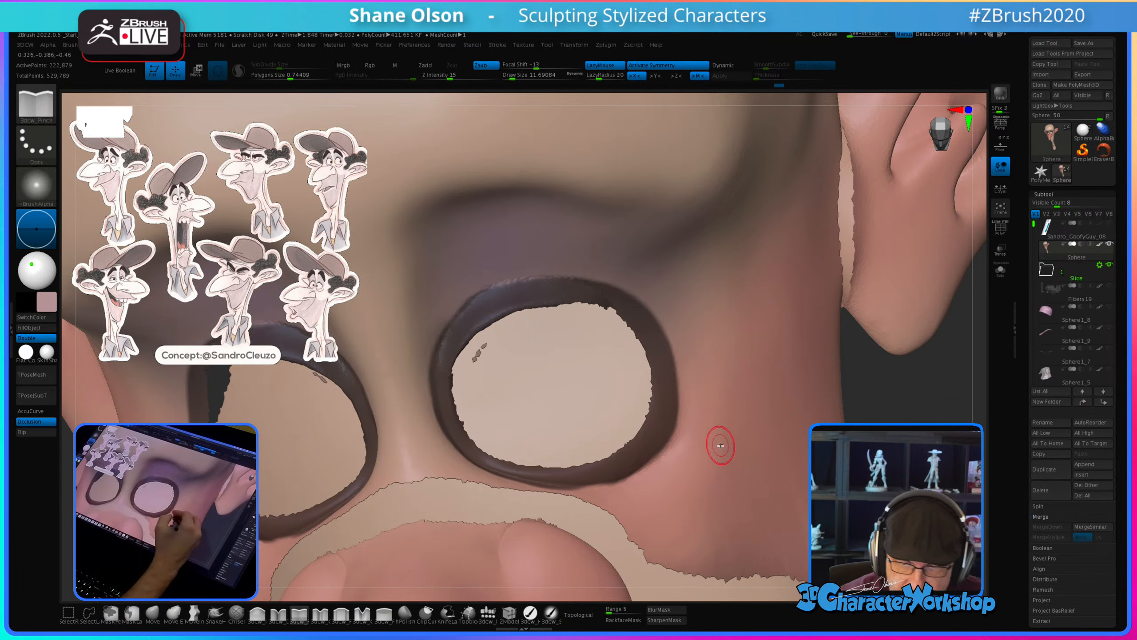
{"action": "key", "text": "ctrl+shift+a"}
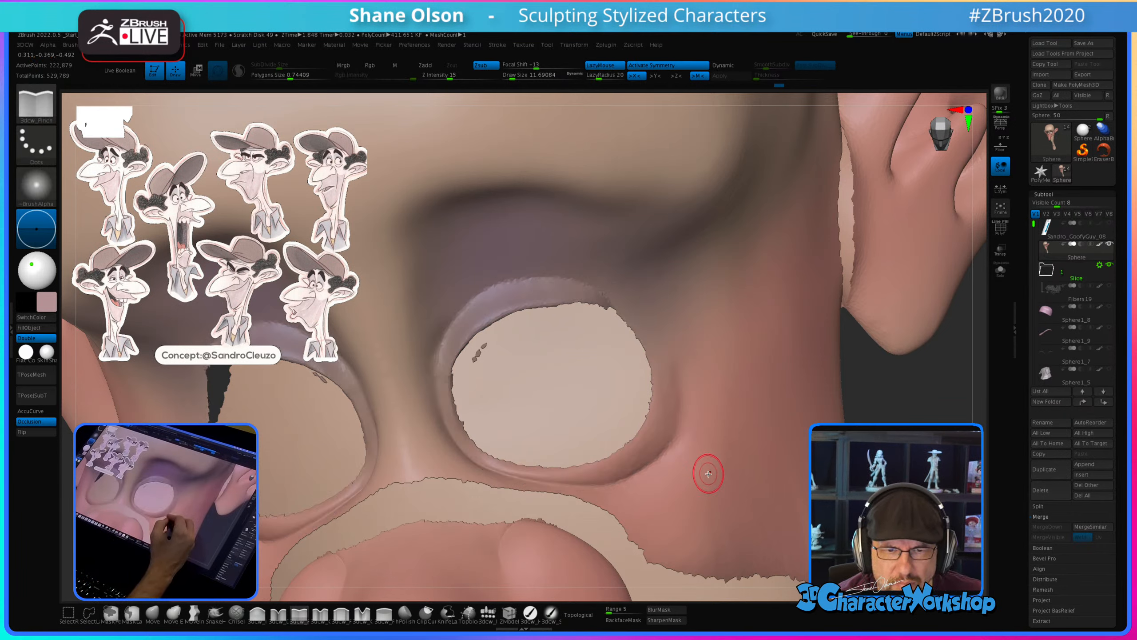
{"action": "key", "text": "shift+f"}
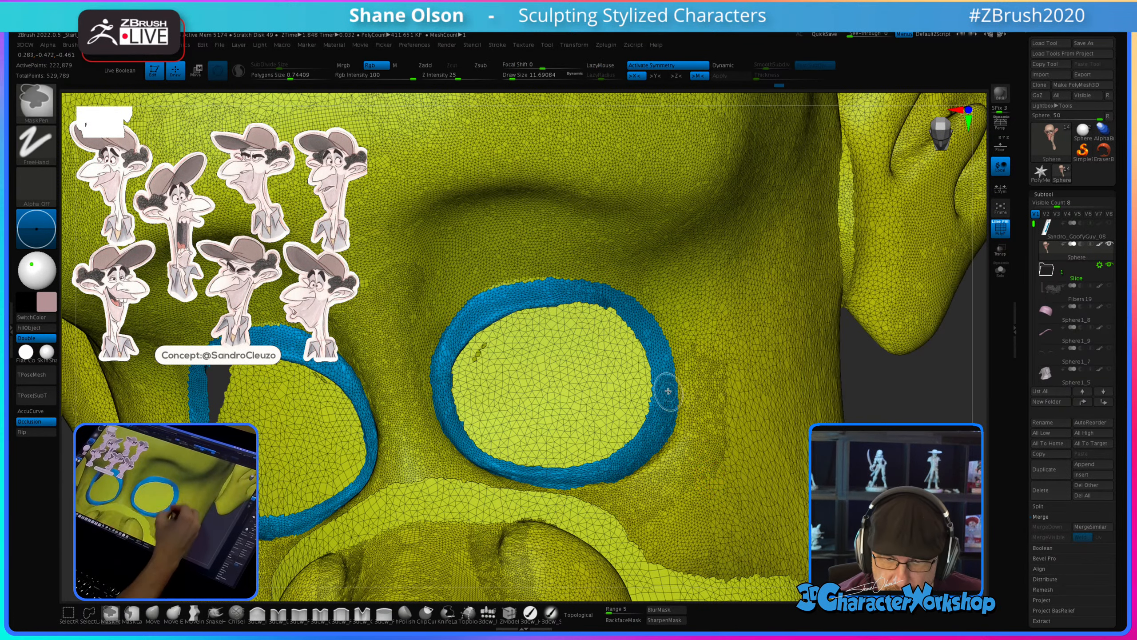
{"action": "left_click", "coordinate": [667, 391], "text": "ctrl+shift"}
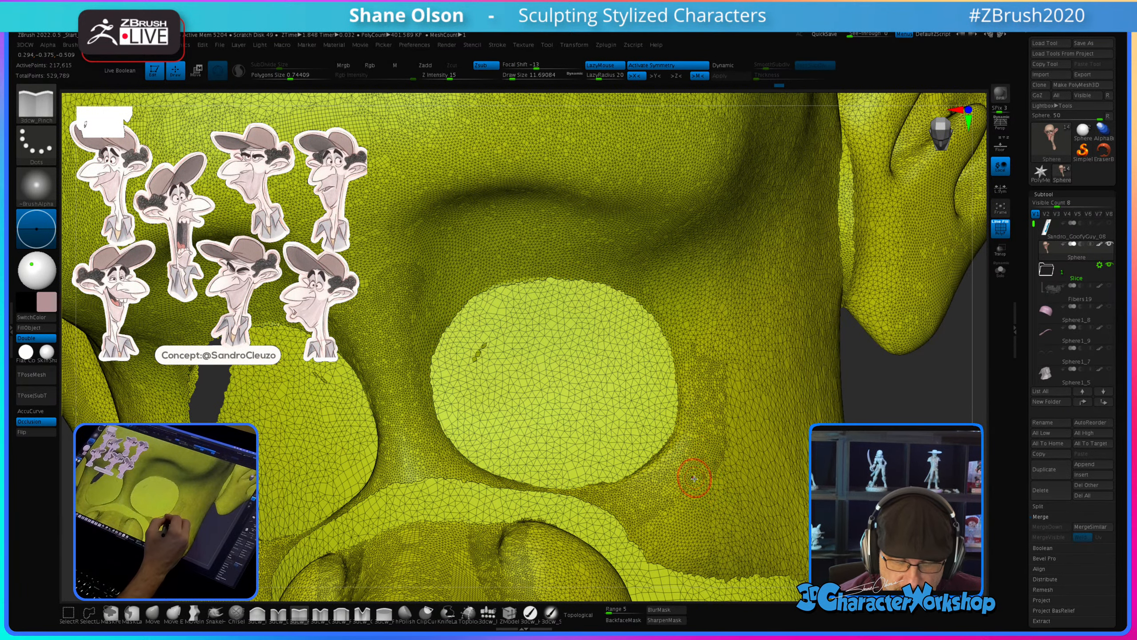
Step: Unhide the whole head and isolate the face group and the teal eye ring beside the stray polygons at its inner edge
{"action": "left_click", "coordinate": [883, 436], "text": "ctrl+shift"}
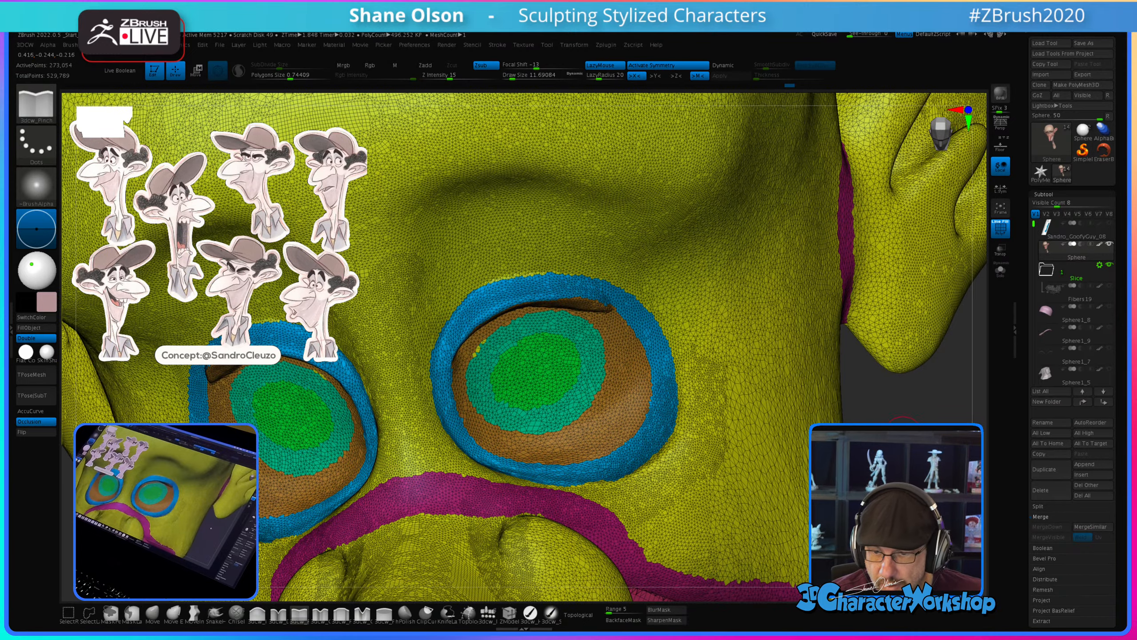
{"action": "mouse_move", "coordinate": [884, 399]}
{"action": "left_mouse_down", "text": "alt"}
{"action": "mouse_move", "coordinate": [862, 419]}
{"action": "mouse_move", "coordinate": [864, 433]}
{"action": "mouse_move", "coordinate": [888, 419]}
{"action": "left_mouse_up", "text": "alt"}
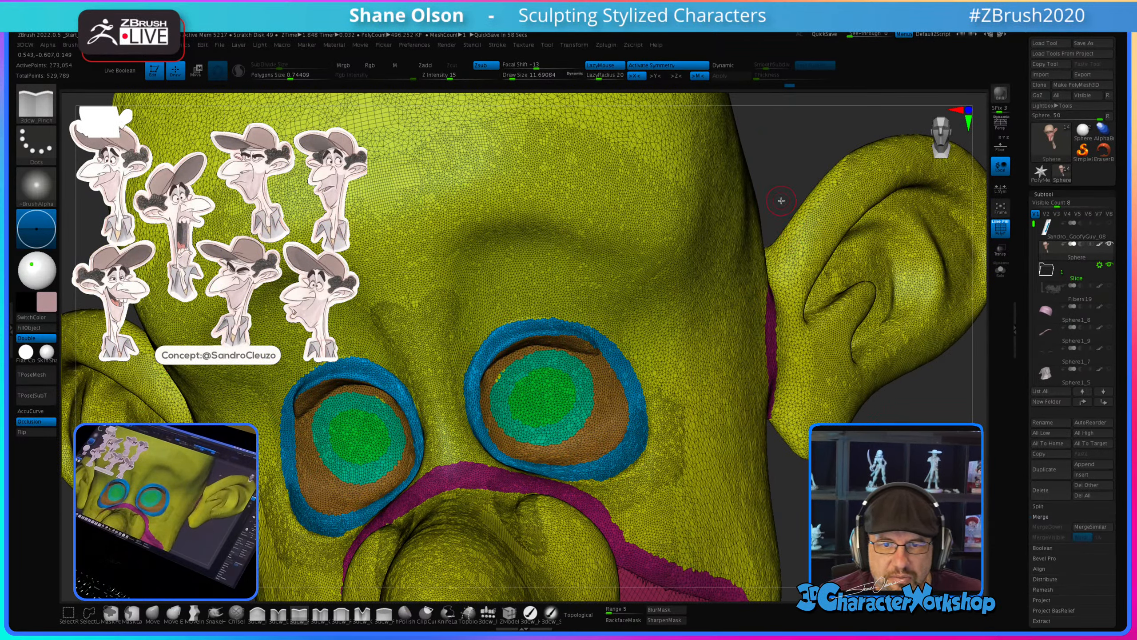
{"action": "left_click_drag", "start_coordinate": [785, 166], "coordinate": [784, 189], "text": "alt"}
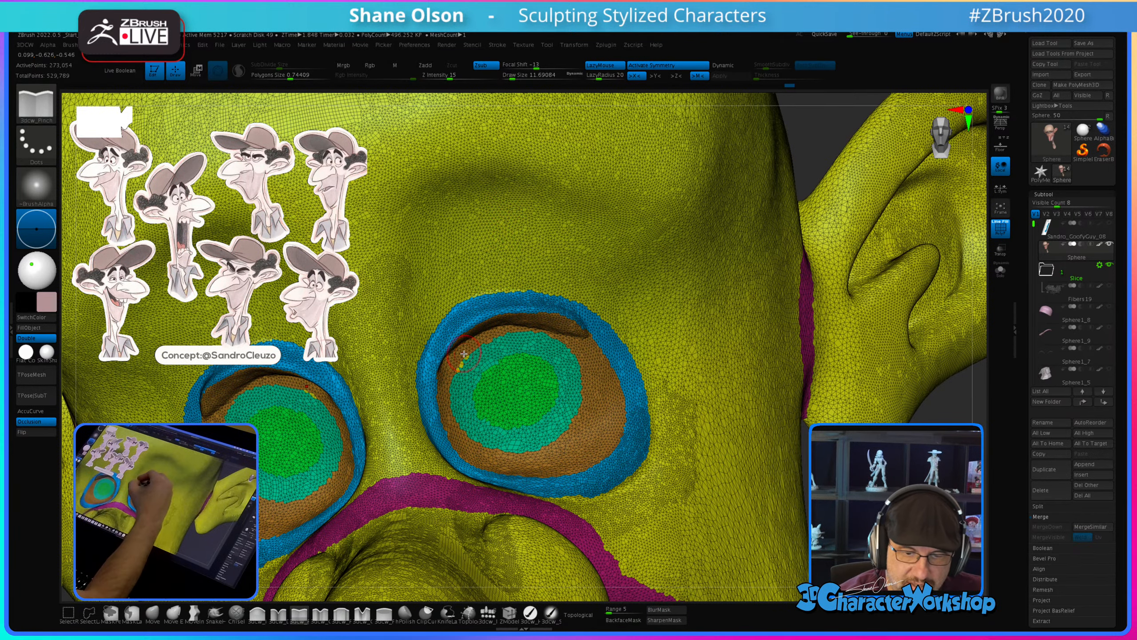
{"action": "right_click_drag", "start_coordinate": [463, 359], "coordinate": [475, 467], "text": "ctrl"}
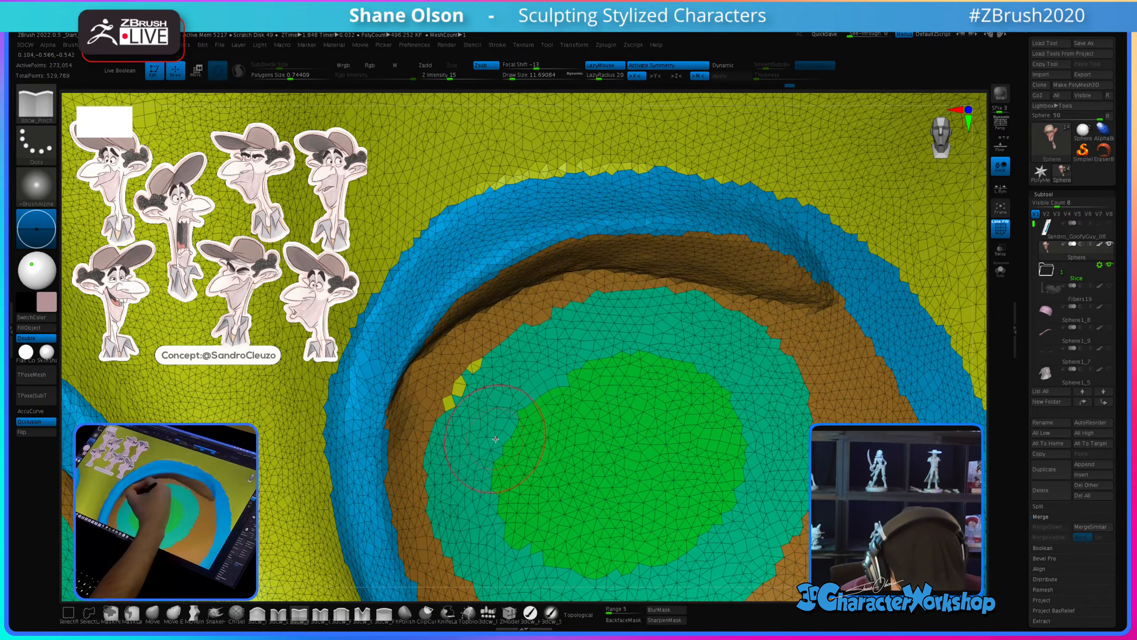
{"action": "key", "text": "ctrl+shift"}
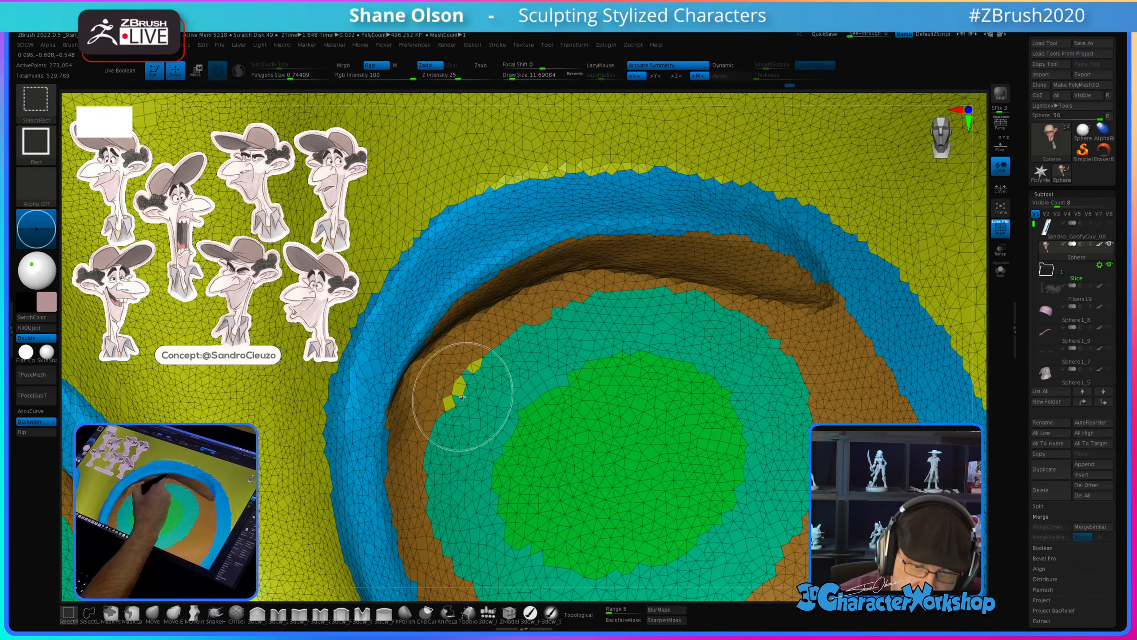
{"action": "left_click", "coordinate": [465, 400], "text": "ctrl+shift"}
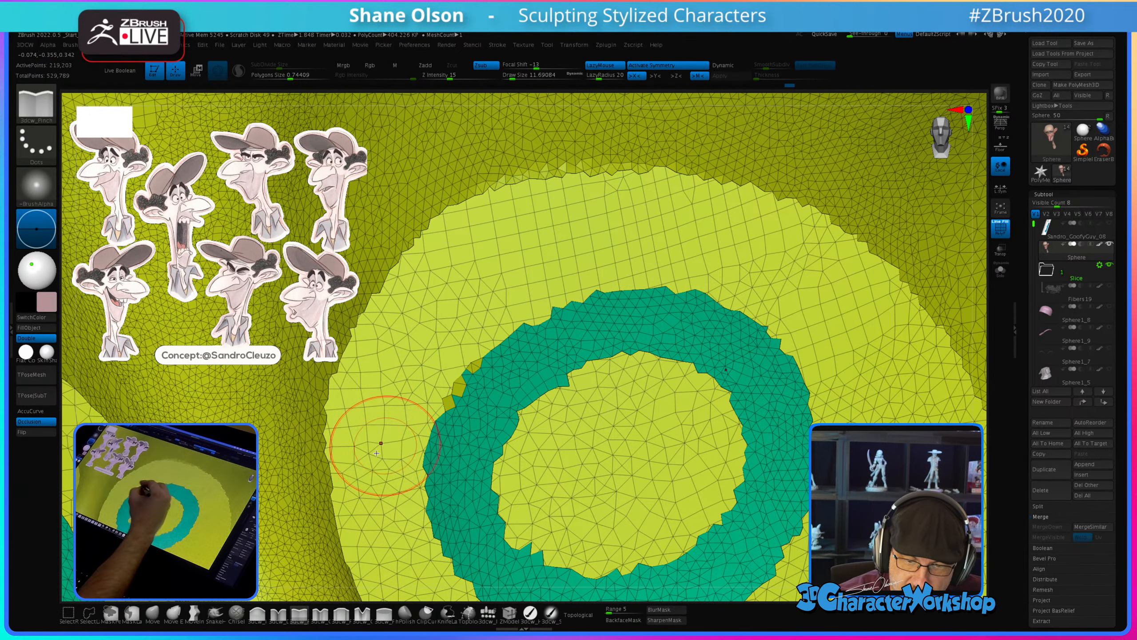
Step: Regroup the visible mesh so the head, nose, ears and eye rings each become their own polygroup
{"action": "mouse_move", "coordinate": [486, 463]}
{"action": "right_mouse_down"}
{"action": "mouse_move", "coordinate": [475, 475]}
{"action": "mouse_move", "coordinate": [478, 439]}
{"action": "right_mouse_up"}
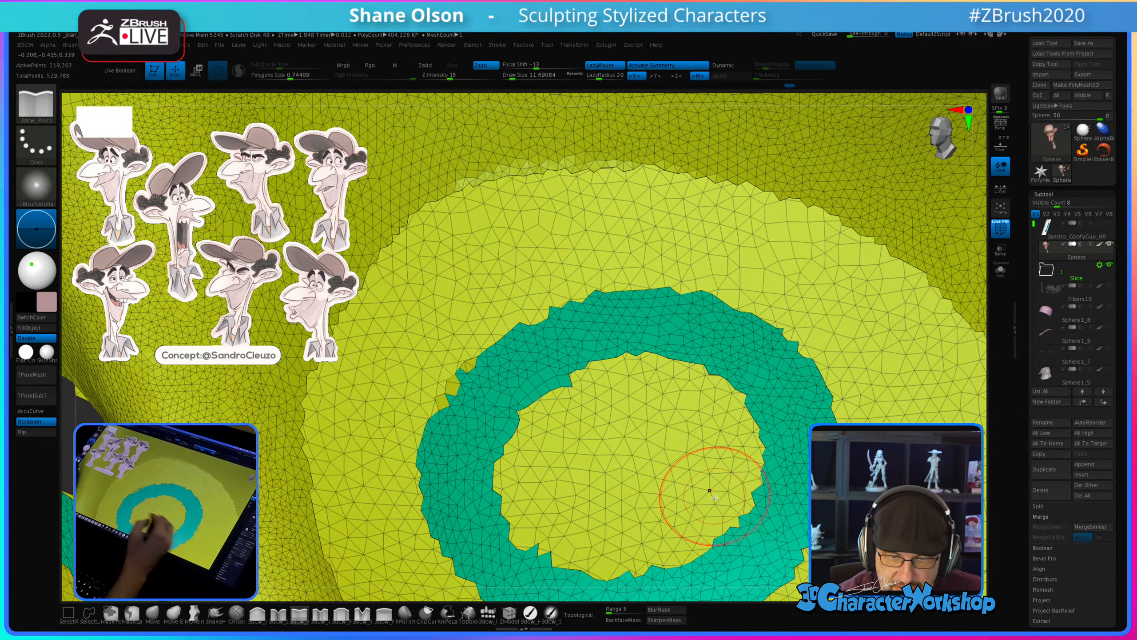
{"action": "right_click_drag", "start_coordinate": [708, 497], "coordinate": [633, 329], "text": "ctrl"}
{"action": "right_click_drag", "start_coordinate": [703, 430], "coordinate": [795, 477]}
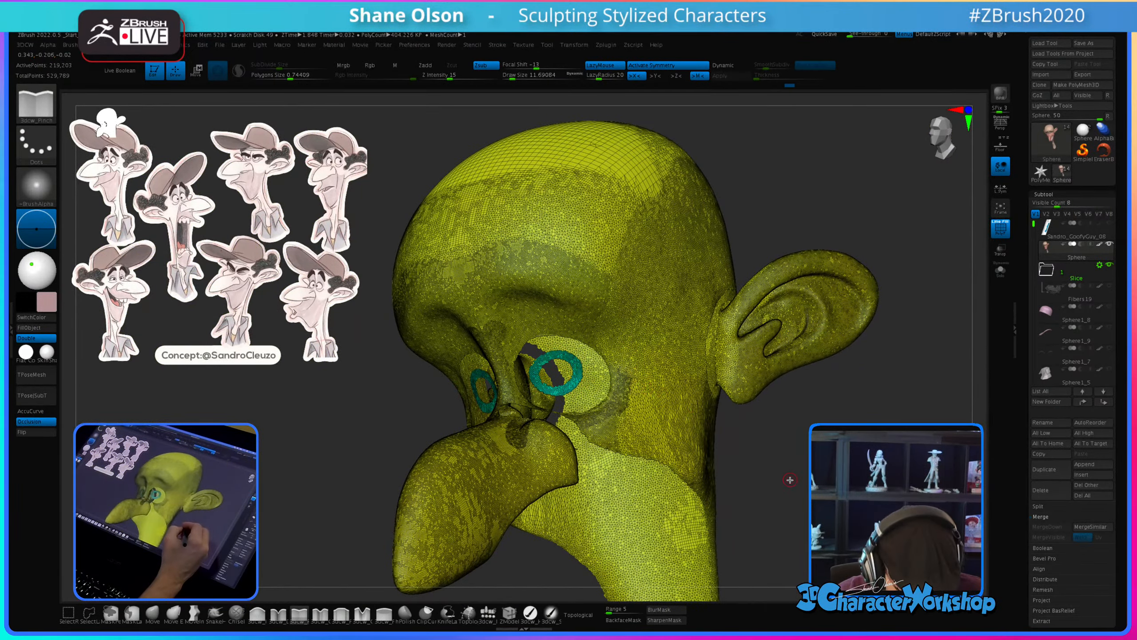
{"action": "key", "text": "space"}
{"action": "left_click", "coordinate": [771, 274]}
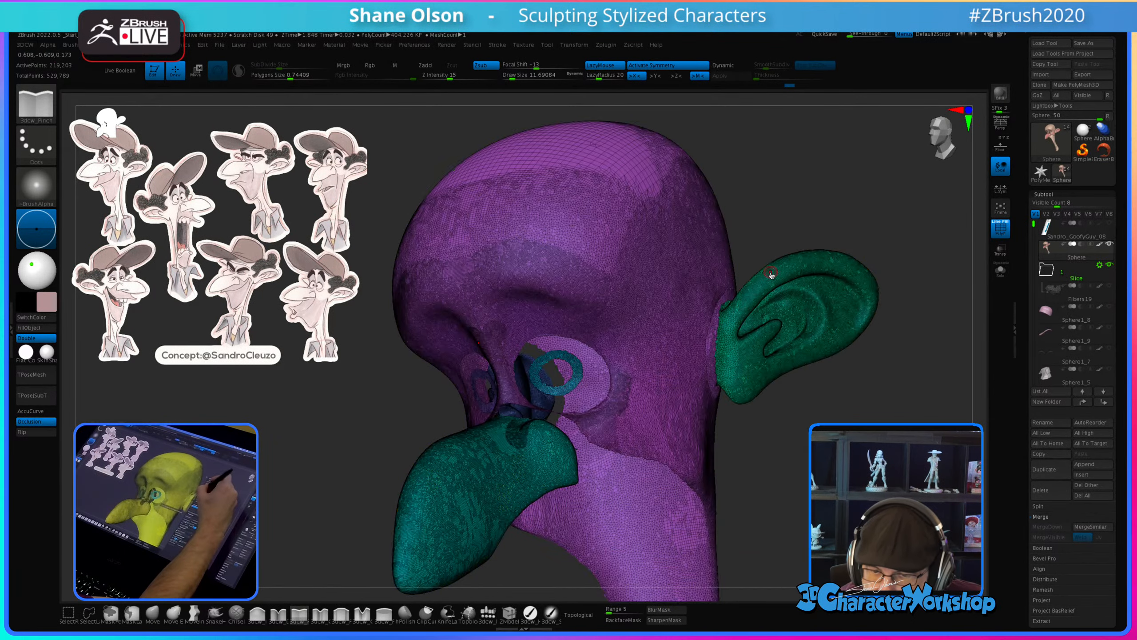
{"action": "right_click_drag", "start_coordinate": [764, 462], "coordinate": [783, 454], "text": "shift"}
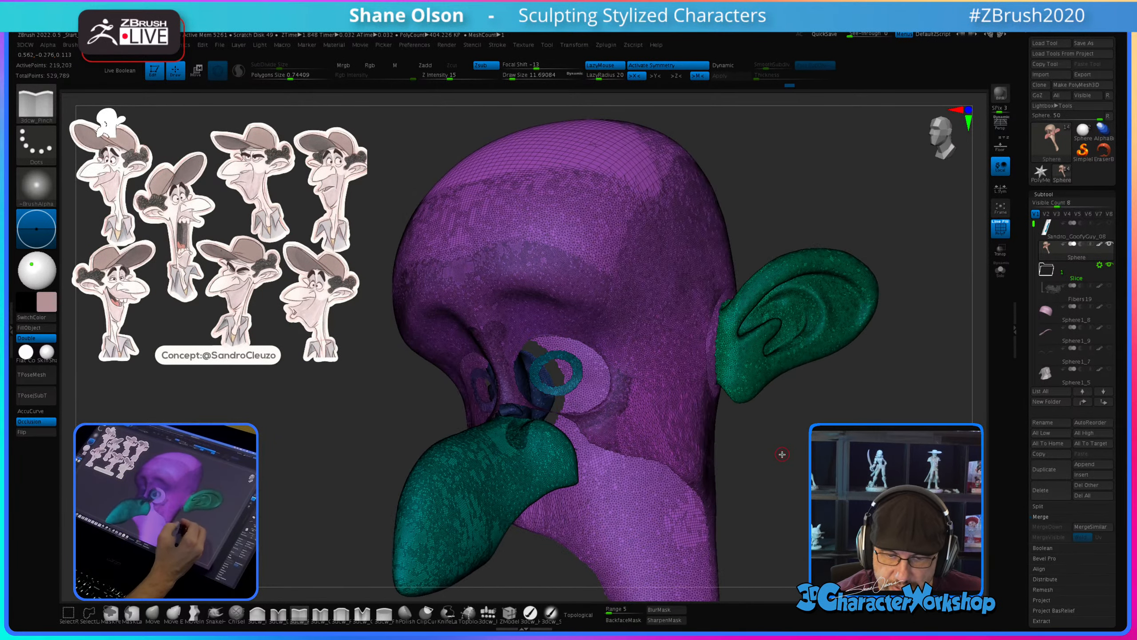
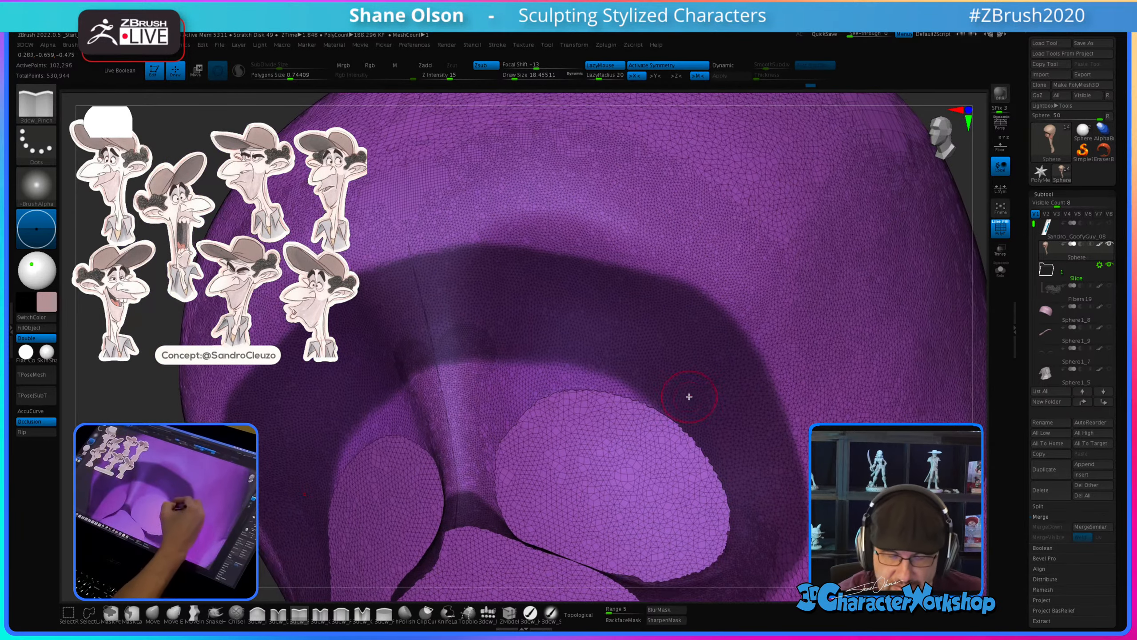
Step: Reduce the draw size to about 10.5 and mask the skin between the nose bridge and the eye's inner corner
{"action": "key", "text": "shift"}
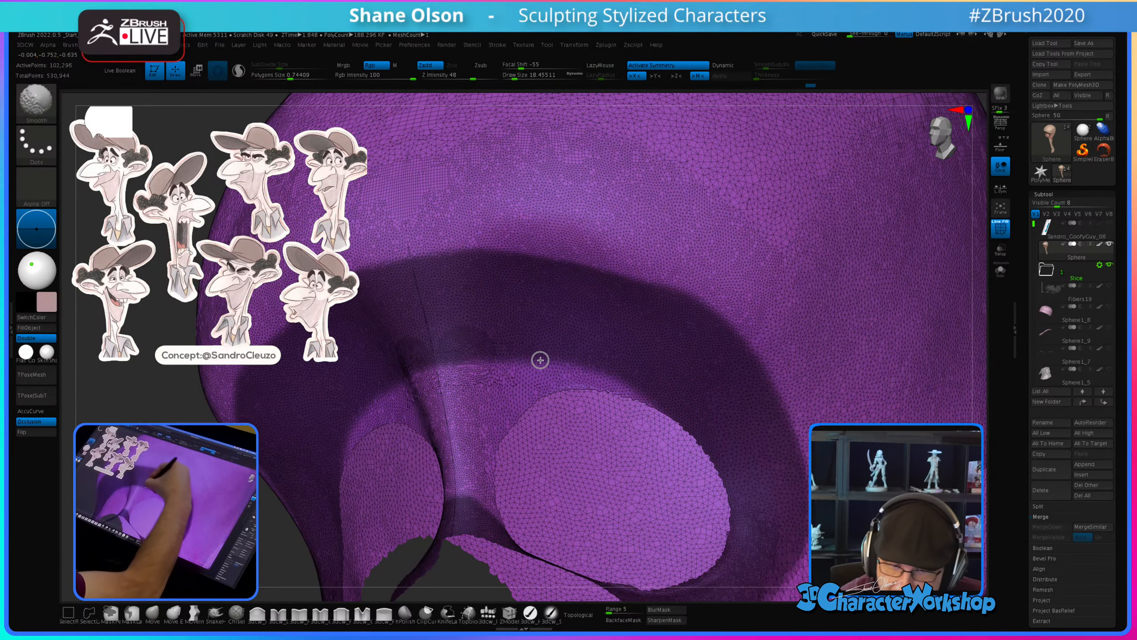
{"action": "left_click_drag", "start_coordinate": [541, 360], "coordinate": [618, 376], "text": "shift"}
{"action": "mouse_move", "coordinate": [635, 364]}
{"action": "right_mouse_down"}
{"action": "mouse_move", "coordinate": [627, 379]}
{"action": "mouse_move", "coordinate": [623, 363]}
{"action": "right_mouse_up"}
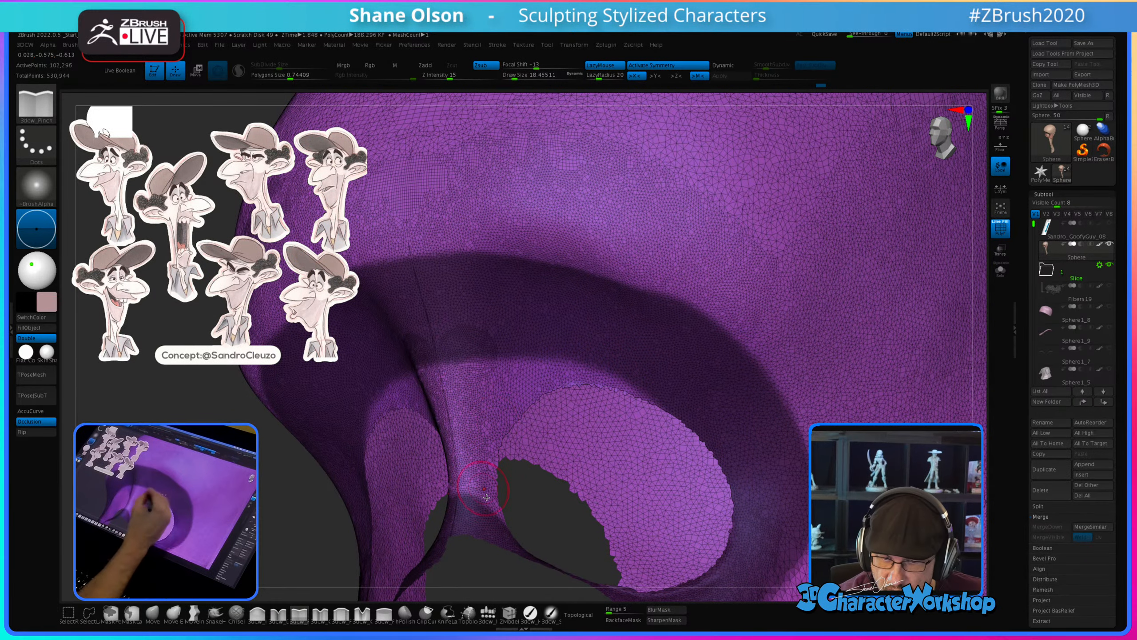
{"action": "mouse_move", "coordinate": [486, 491]}
{"action": "right_mouse_down"}
{"action": "mouse_move", "coordinate": [482, 518]}
{"action": "mouse_move", "coordinate": [482, 488]}
{"action": "right_mouse_up"}
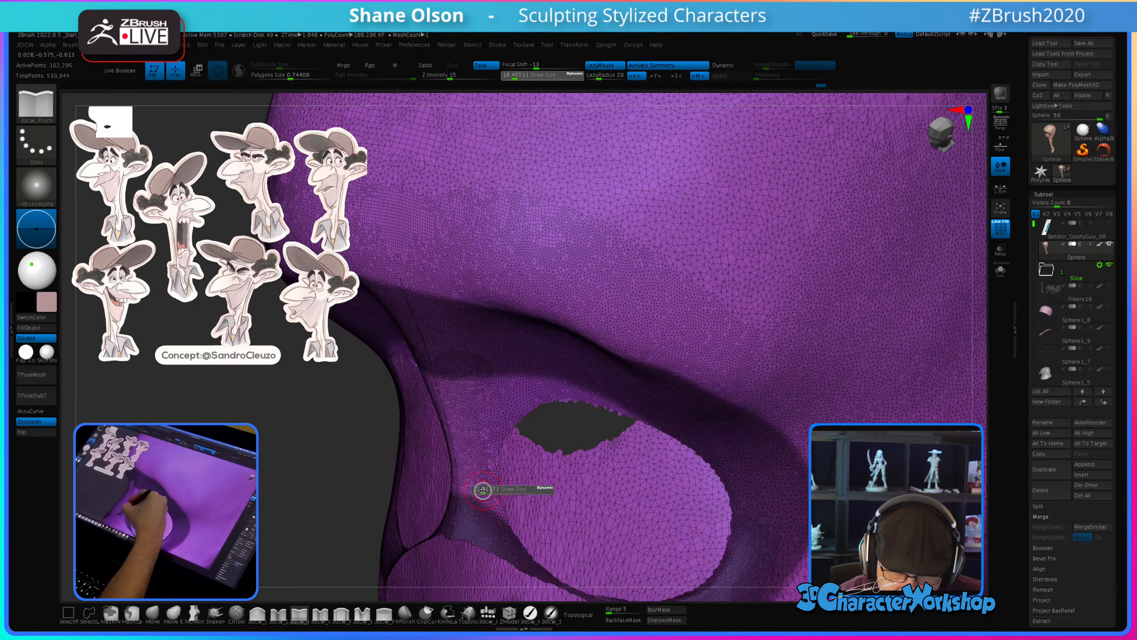
{"action": "key", "text": "bracketleft"}
{"action": "key", "text": "ctrl"}
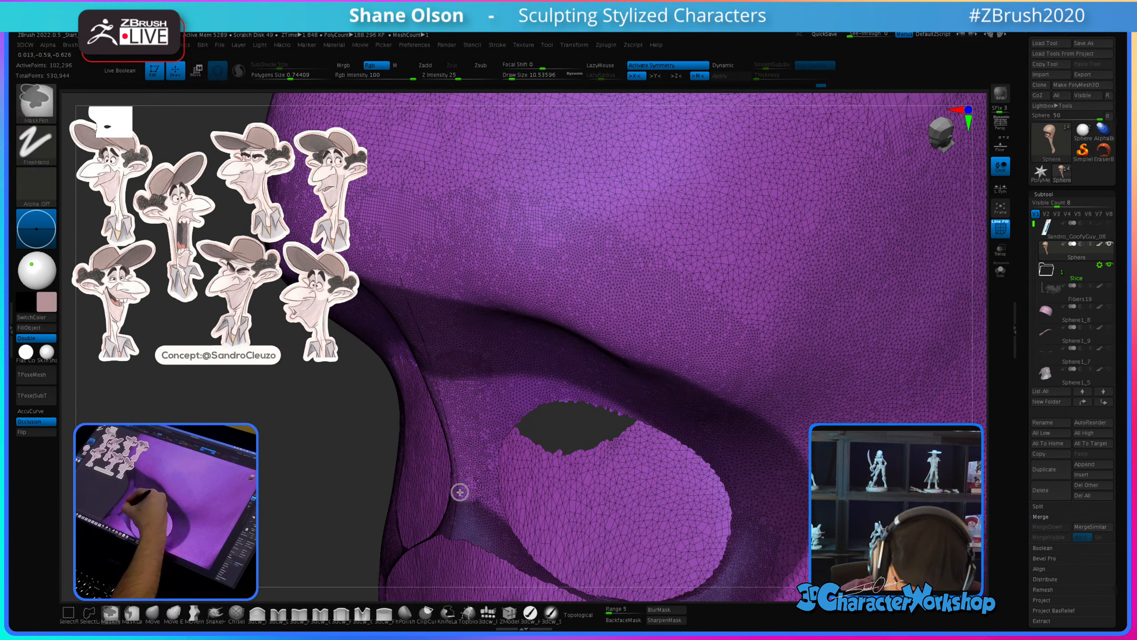
{"action": "left_click_drag", "start_coordinate": [473, 497], "coordinate": [485, 505], "text": "ctrl"}
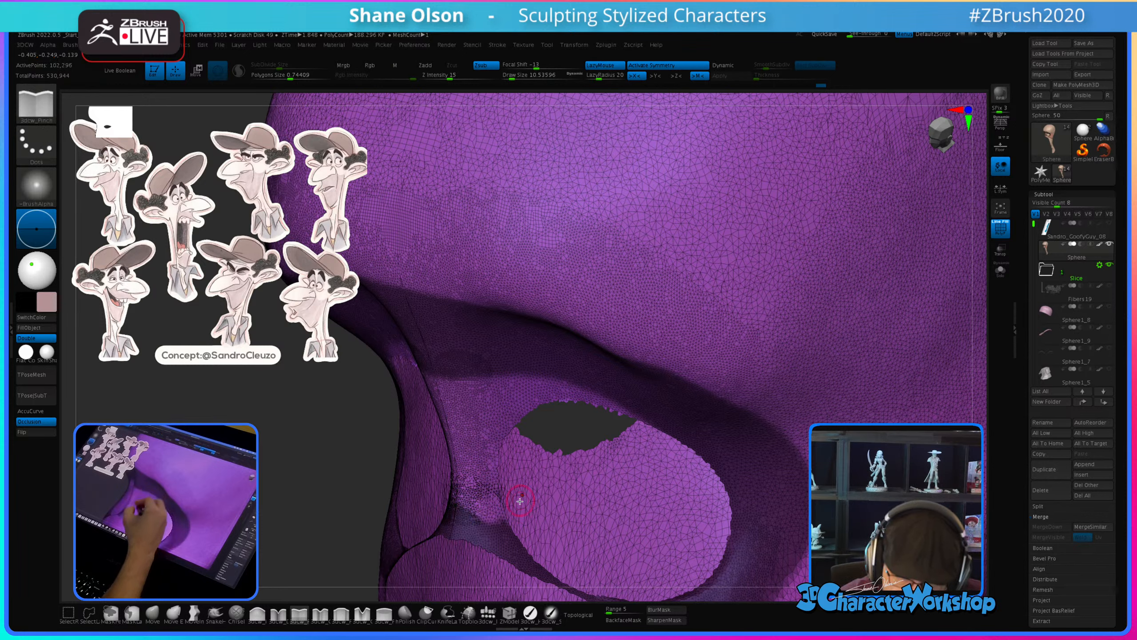
Step: Raise the draw size to about 25 and extend the mask over the nose bridge and the gap above the eye opening
{"action": "key", "text": "s"}
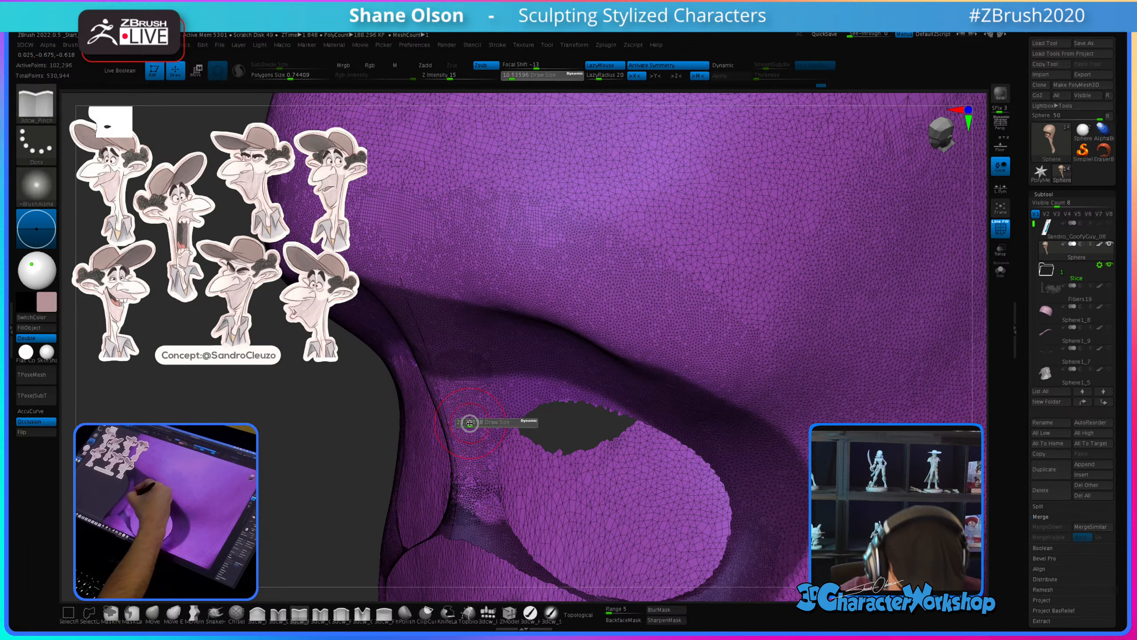
{"action": "mouse_move", "coordinate": [442, 387]}
{"action": "left_mouse_down", "text": "ctrl"}
{"action": "mouse_move", "coordinate": [452, 381]}
{"action": "mouse_move", "coordinate": [475, 505]}
{"action": "left_mouse_up", "text": "ctrl"}
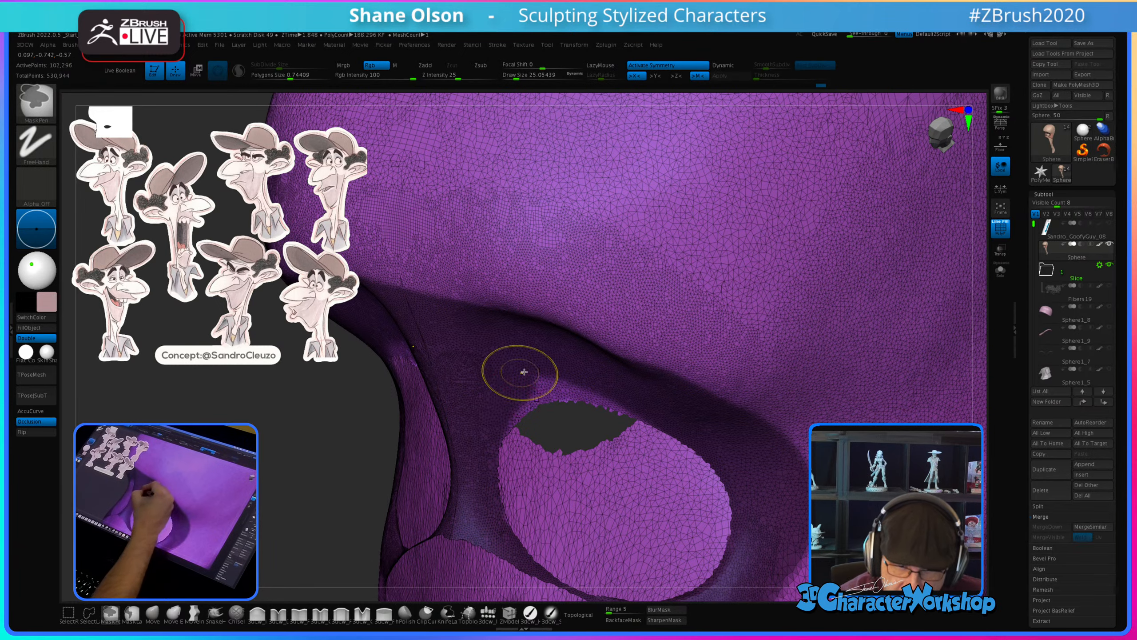
{"action": "right_click_drag", "start_coordinate": [521, 373], "coordinate": [515, 417], "text": "shift"}
{"action": "mouse_move", "coordinate": [515, 417]}
{"action": "left_mouse_down", "text": "ctrl"}
{"action": "mouse_move", "coordinate": [562, 386]}
{"action": "mouse_move", "coordinate": [599, 386]}
{"action": "mouse_move", "coordinate": [655, 422]}
{"action": "left_mouse_up", "text": "ctrl"}
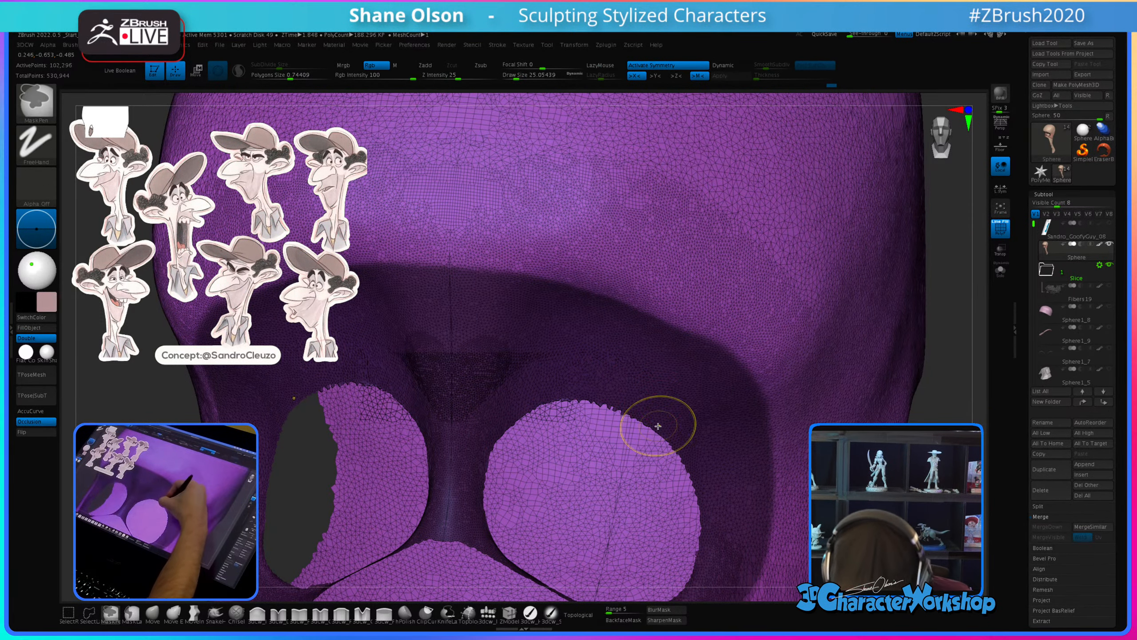
{"action": "mouse_move", "coordinate": [655, 422]}
{"action": "right_mouse_down"}
{"action": "mouse_move", "coordinate": [708, 482]}
{"action": "mouse_move", "coordinate": [701, 491]}
{"action": "mouse_move", "coordinate": [547, 500]}
{"action": "right_mouse_up"}
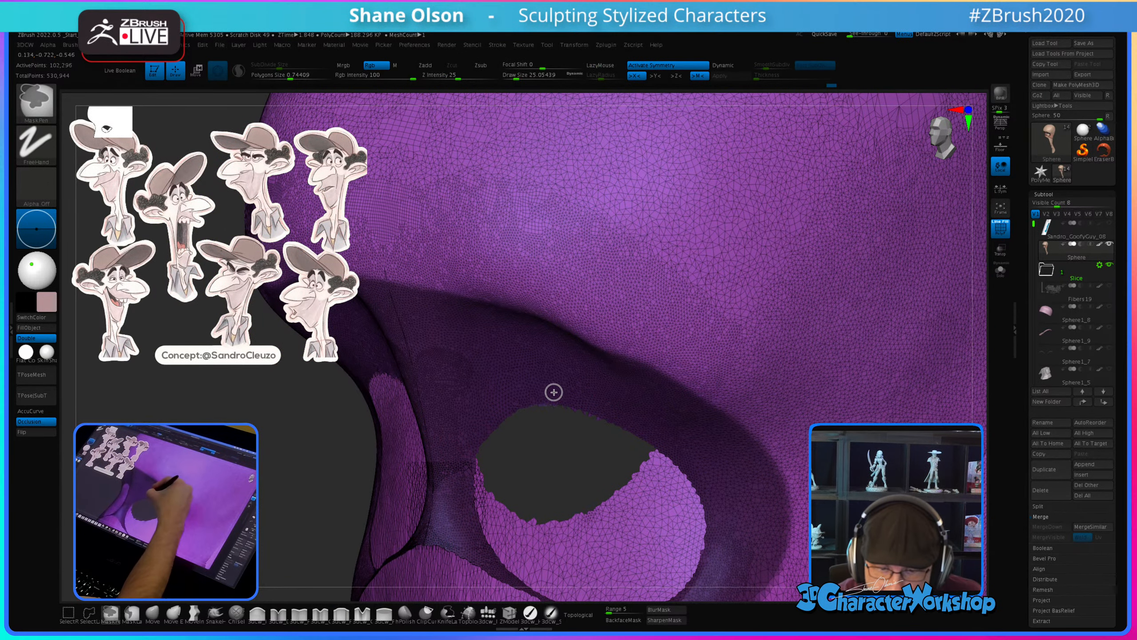
{"action": "key", "text": "ctrl+w"}
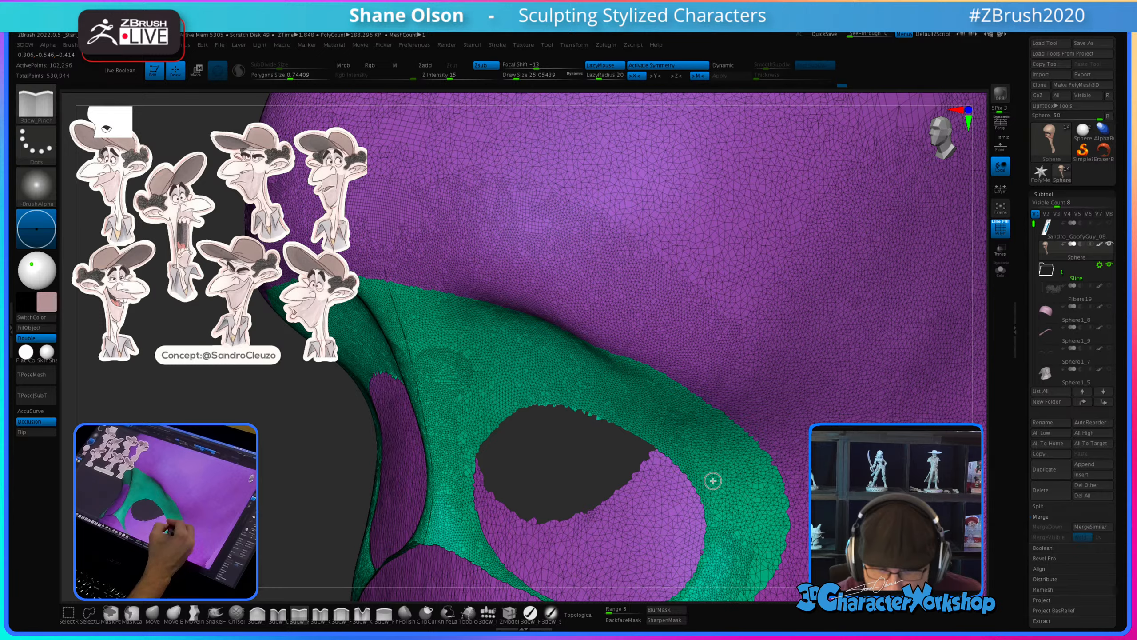
{"action": "mouse_move", "coordinate": [714, 480]}
{"action": "right_mouse_down"}
{"action": "mouse_move", "coordinate": [693, 480]}
{"action": "mouse_move", "coordinate": [640, 363]}
{"action": "right_mouse_up"}
{"action": "key", "text": "ctrl+z"}
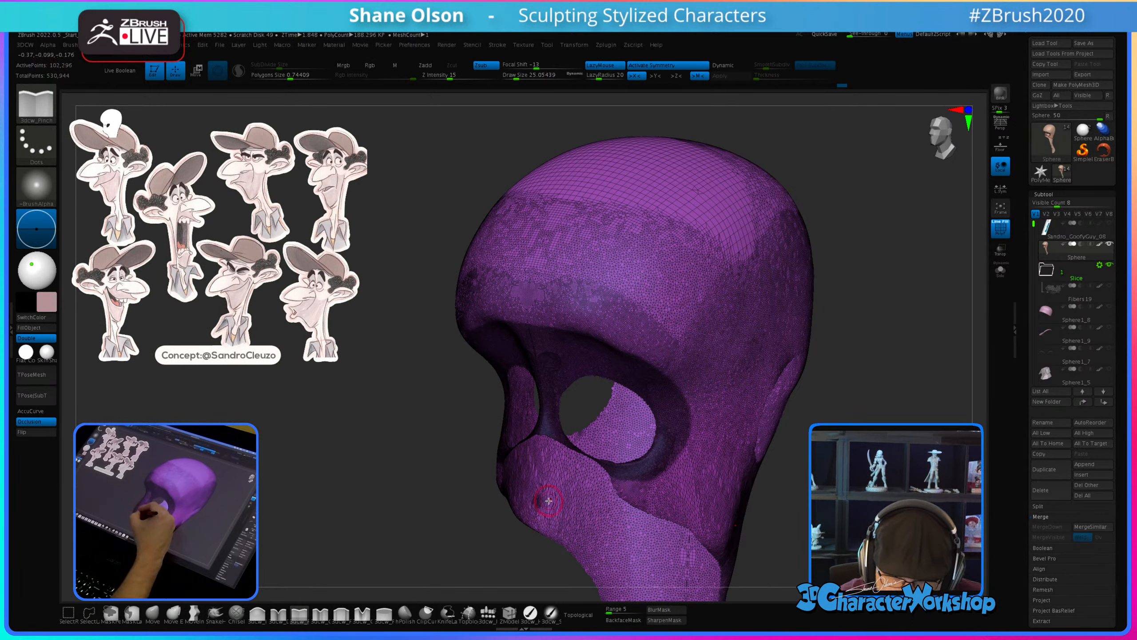
{"action": "key", "text": "ctrl"}
{"action": "left_click_drag", "start_coordinate": [515, 450], "coordinate": [608, 468]}
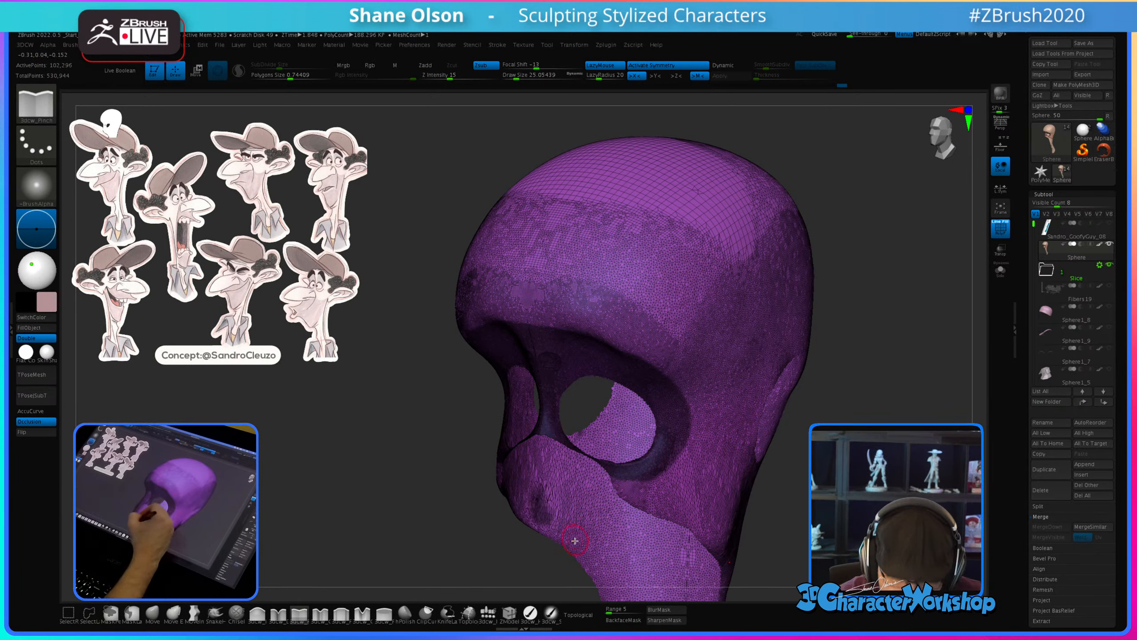
{"action": "key", "text": "ctrl+shift"}
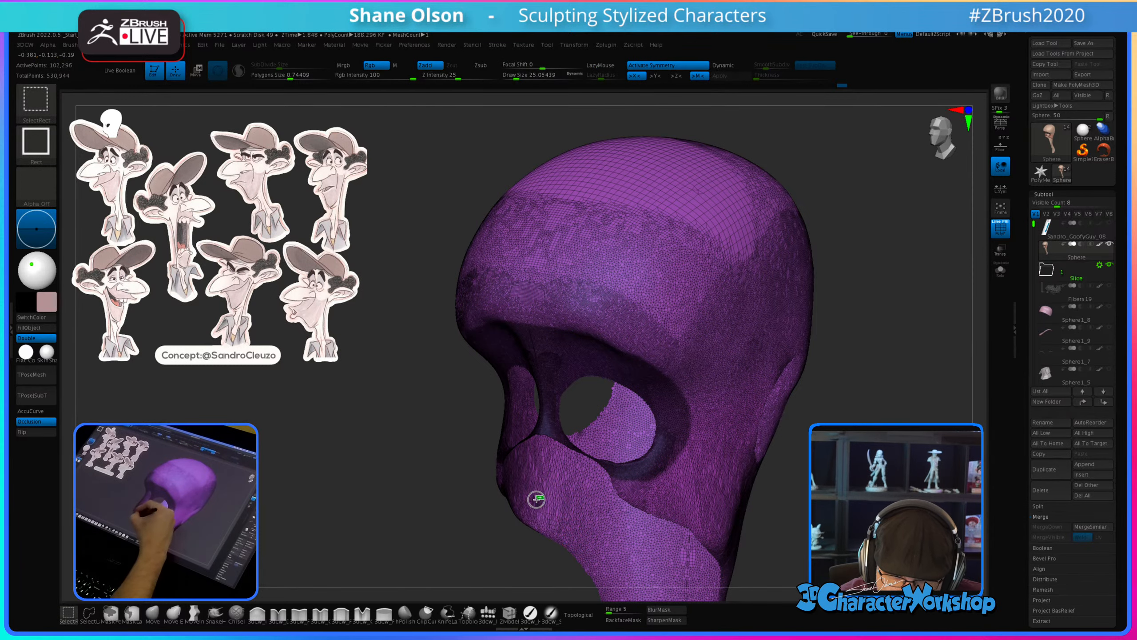
{"action": "left_click", "coordinate": [535, 501], "text": "ctrl+shift"}
{"action": "left_click", "coordinate": [604, 513], "text": "ctrl+shift"}
{"action": "right_click_drag", "start_coordinate": [602, 515], "coordinate": [577, 520]}
{"action": "key", "text": "ctrl"}
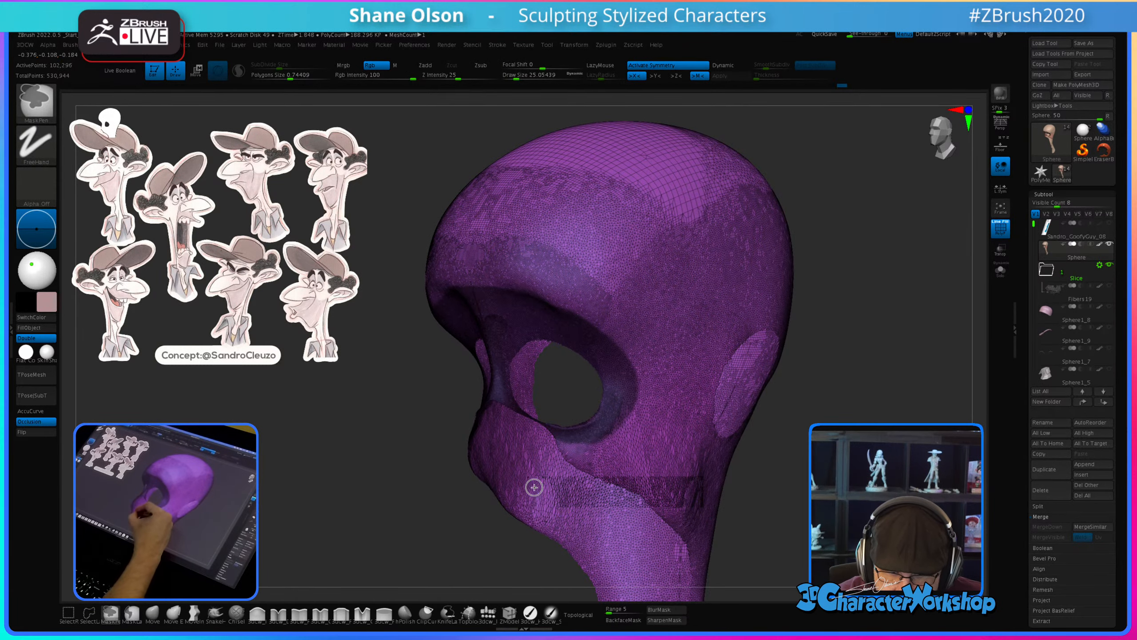
Step: Turn the masked area around both eyes and the nose bridge into its own polygroup and unhide the rest of the head
{"action": "mouse_move", "coordinate": [604, 528]}
{"action": "right_mouse_down"}
{"action": "mouse_move", "coordinate": [673, 500]}
{"action": "mouse_move", "coordinate": [622, 533]}
{"action": "right_mouse_up"}
{"action": "key", "text": "ctrl"}
{"action": "key", "text": "ctrl+w"}
{"action": "key", "text": "ctrl+shift"}
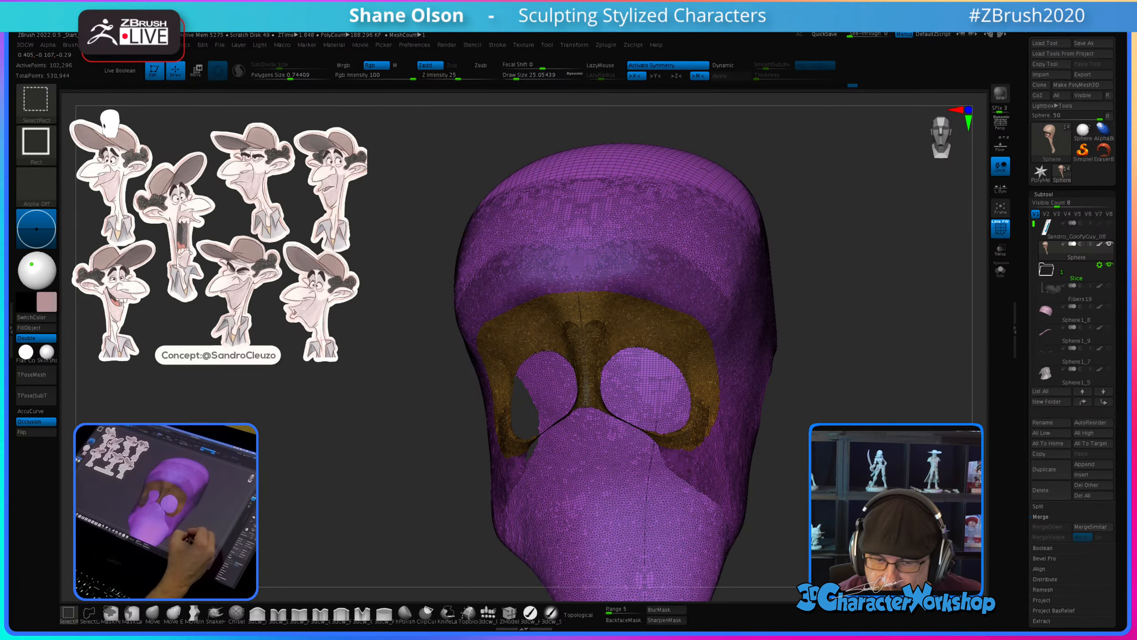
{"action": "left_click", "coordinate": [833, 516], "text": "ctrl+shift"}
Step: Raise the draw size to about 43.8 and examine the polygroups around the face, jaw, ear and the neck's cut end
{"action": "mouse_move", "coordinate": [864, 515]}
{"action": "left_mouse_down"}
{"action": "mouse_move", "coordinate": [793, 511]}
{"action": "mouse_move", "coordinate": [805, 523]}
{"action": "mouse_move", "coordinate": [799, 488]}
{"action": "left_mouse_up"}
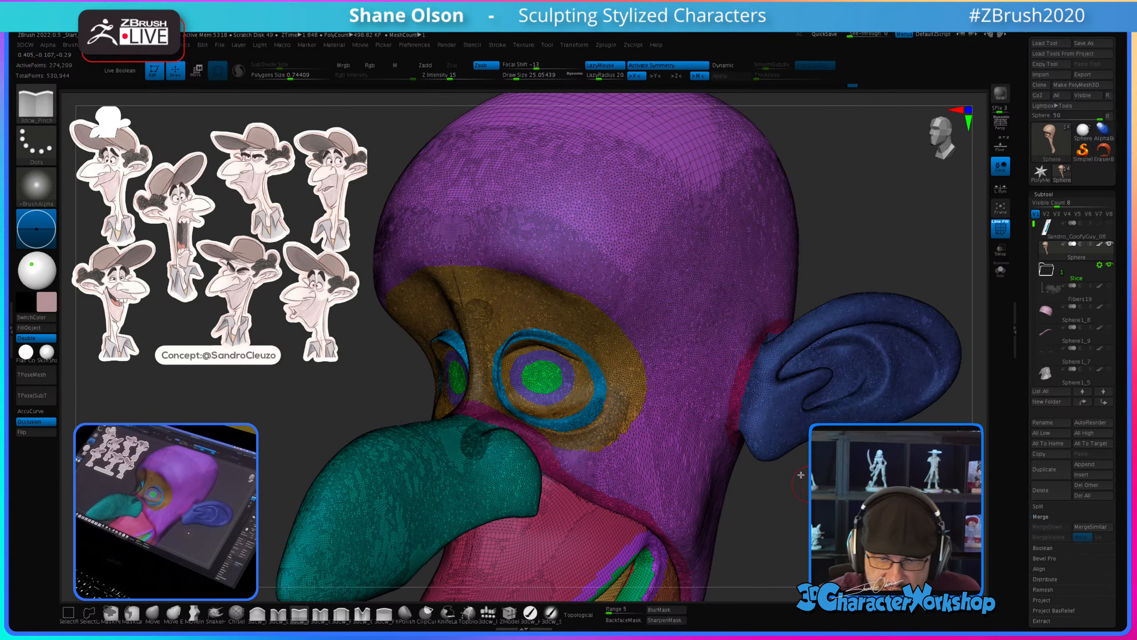
{"action": "left_click_drag", "start_coordinate": [803, 498], "coordinate": [761, 347], "text": "alt"}
{"action": "left_click_drag", "start_coordinate": [735, 484], "coordinate": [739, 353]}
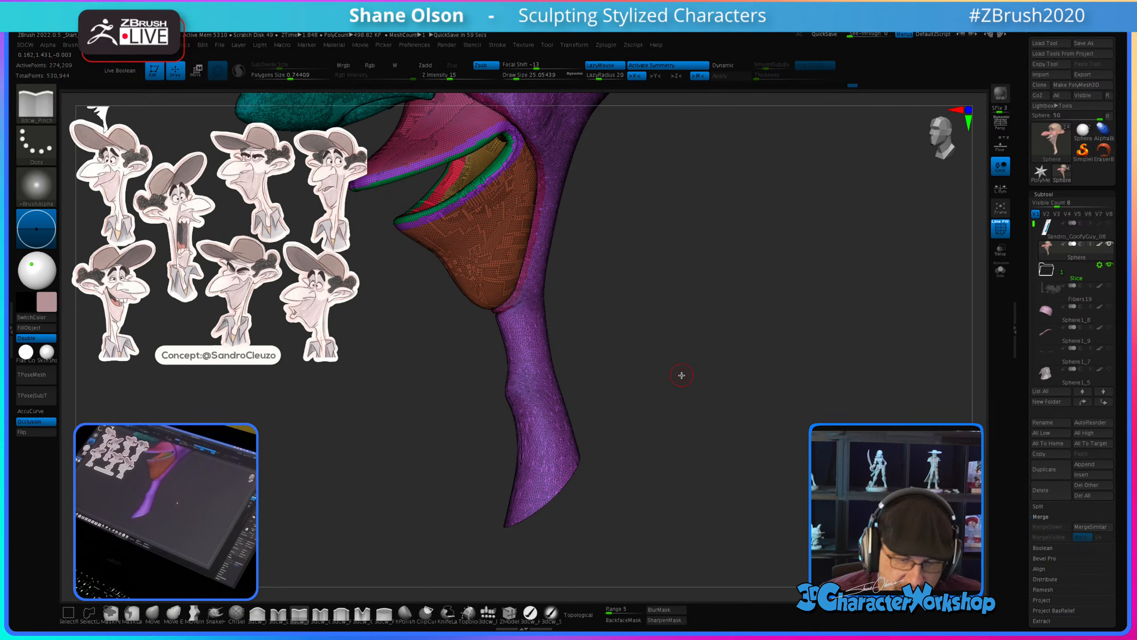
{"action": "key", "text": "s"}
{"action": "left_click", "coordinate": [660, 401]}
{"action": "left_click_drag", "start_coordinate": [661, 403], "coordinate": [624, 388]}
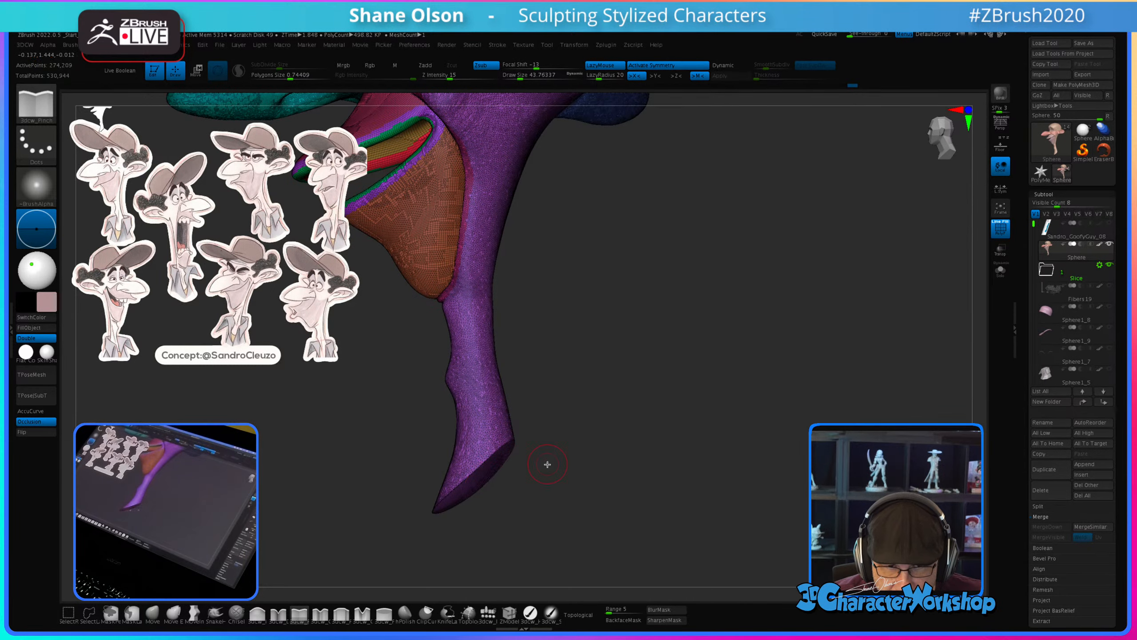
{"action": "mouse_move", "coordinate": [613, 405]}
{"action": "left_mouse_down"}
{"action": "mouse_move", "coordinate": [637, 427]}
{"action": "mouse_move", "coordinate": [442, 525]}
{"action": "left_mouse_up"}
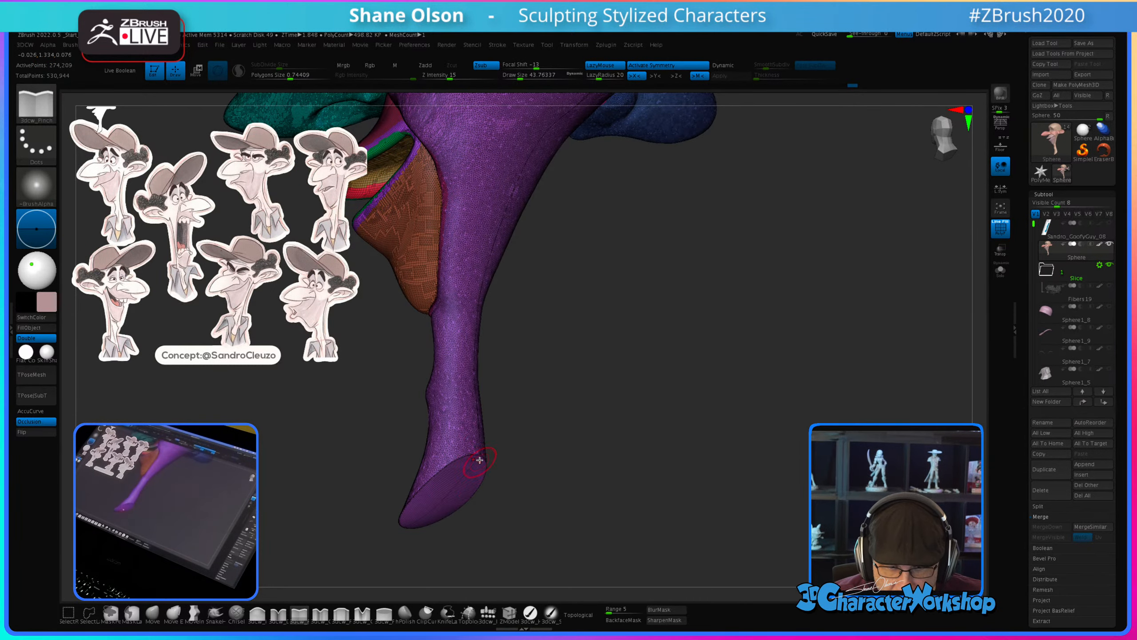
{"action": "left_click_drag", "start_coordinate": [564, 459], "coordinate": [634, 339]}
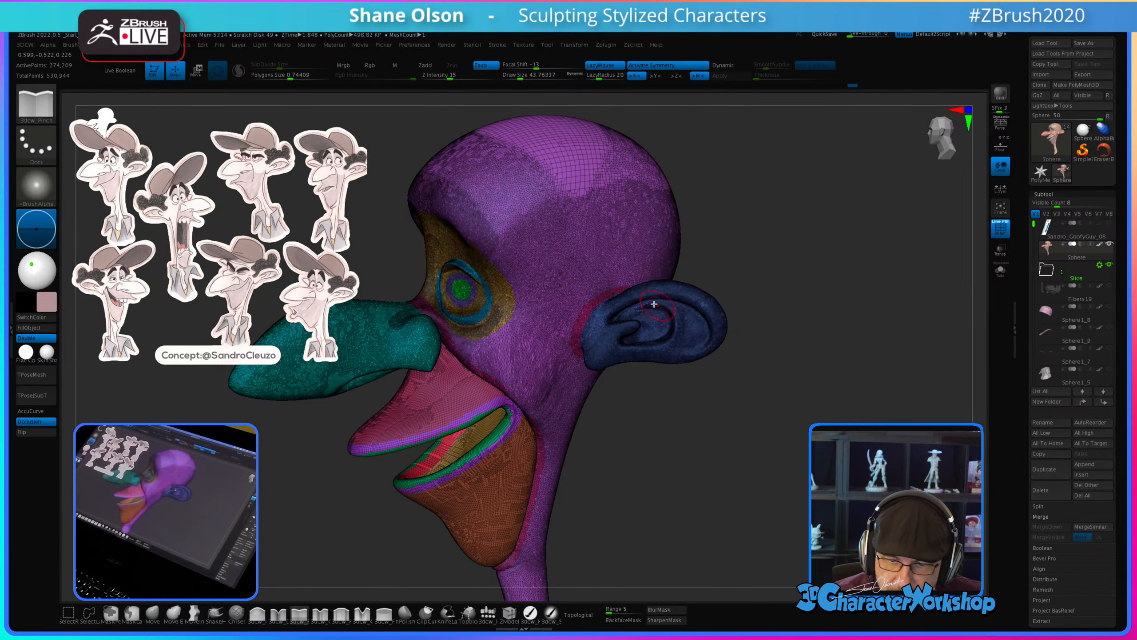
{"action": "left_click_drag", "start_coordinate": [797, 307], "coordinate": [794, 403], "text": "alt"}
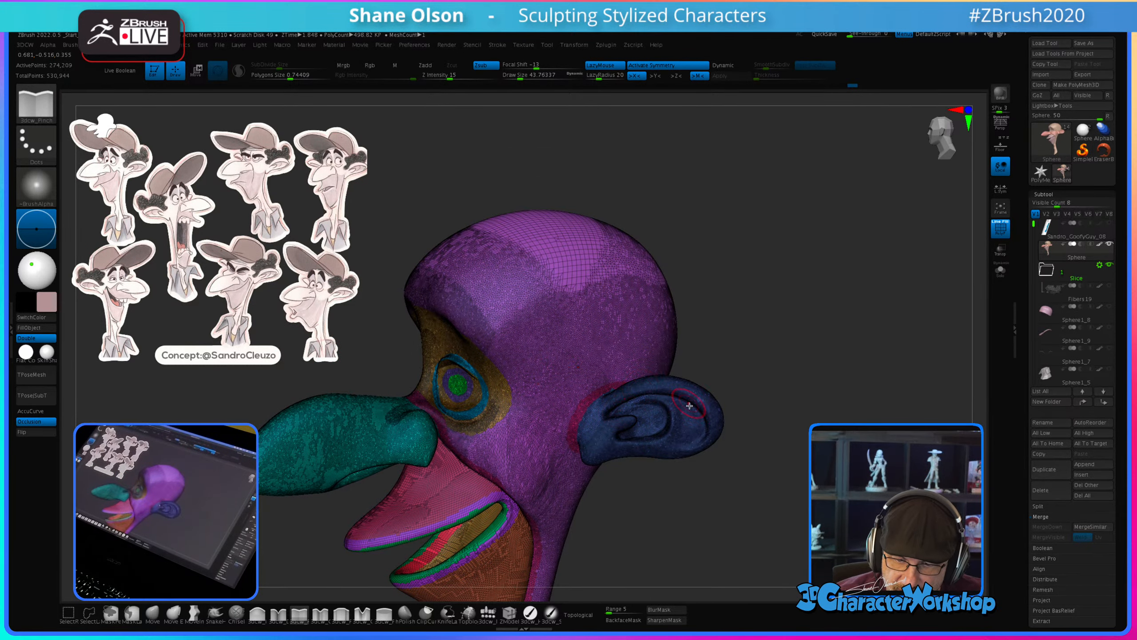
{"action": "left_click_drag", "start_coordinate": [796, 321], "coordinate": [840, 317]}
Step: Save the tool as a new version named Sandro_GoofyGuy_09.ztl in the Reference folder
{"action": "left_click", "coordinate": [1093, 43]}
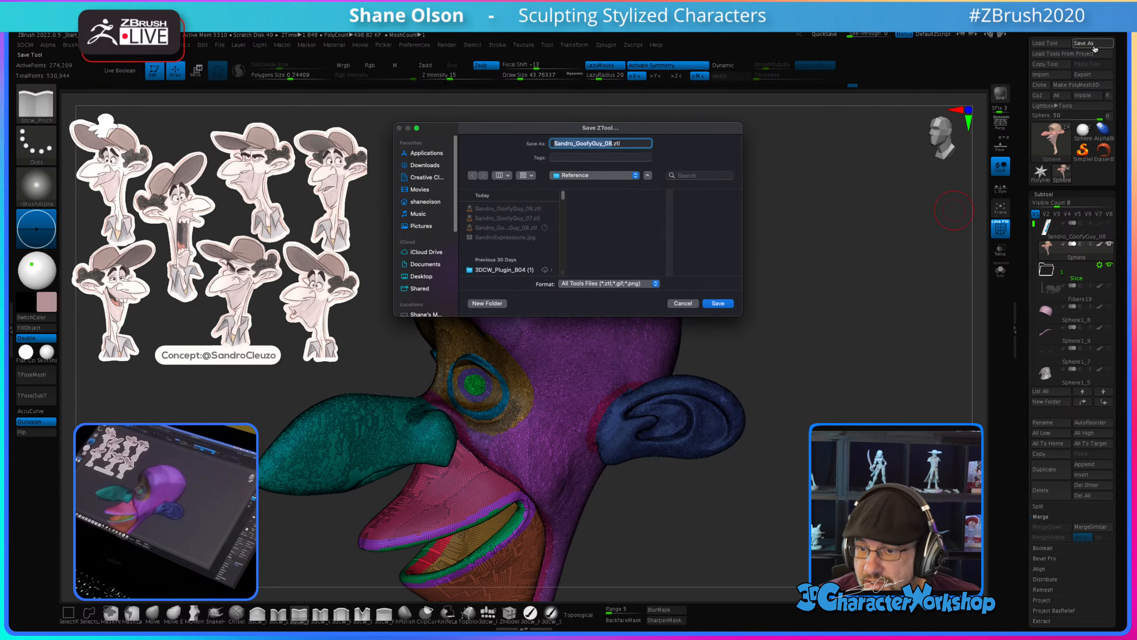
{"action": "left_click", "coordinate": [613, 147]}
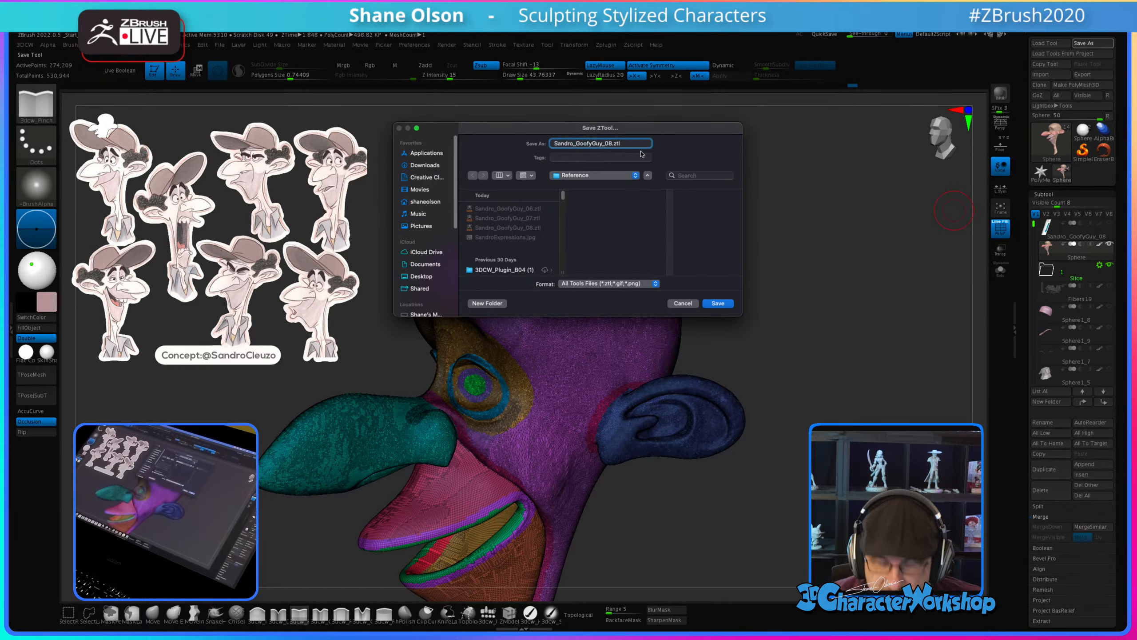
{"action": "key", "text": "BackSpace"}
{"action": "type", "text": "9"}
{"action": "key", "text": "Return"}
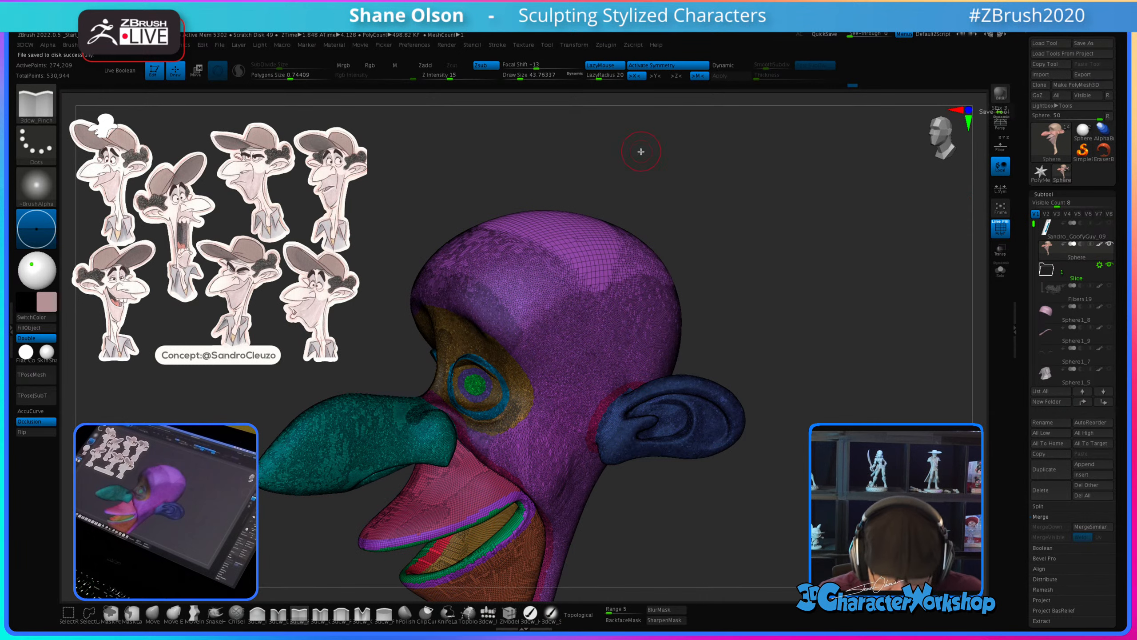
Step: Hide the wireframe lines on the head while keeping its polygroup colours on display
{"action": "left_click_drag", "start_coordinate": [740, 261], "coordinate": [732, 440]}
{"action": "key", "text": "space"}
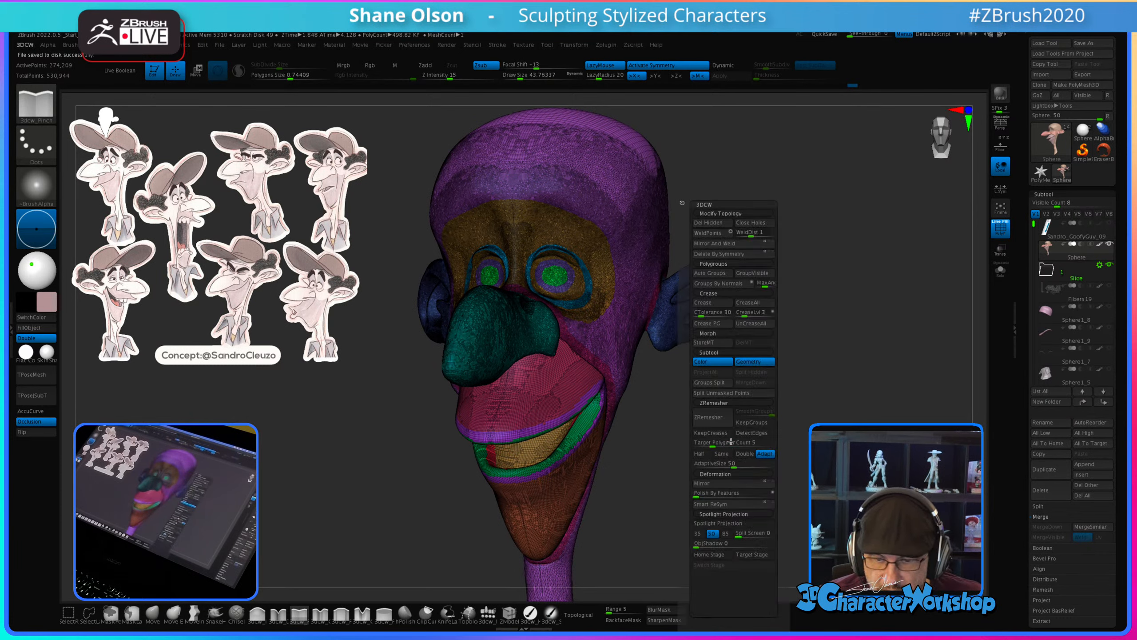
{"action": "left_click_drag", "start_coordinate": [746, 442], "coordinate": [657, 410]}
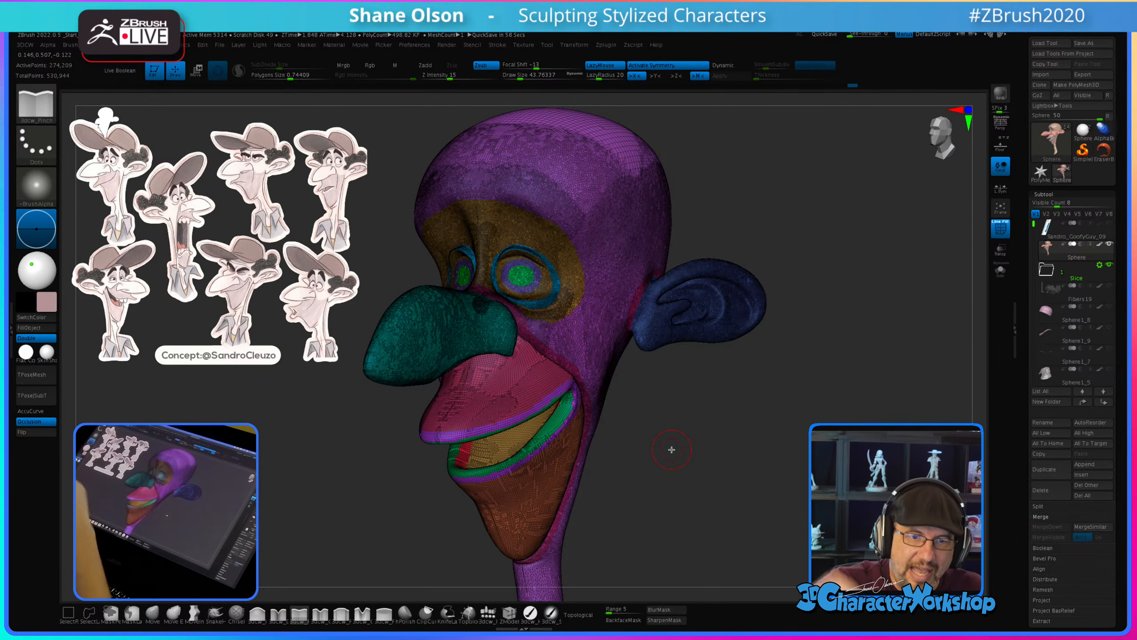
{"action": "left_click_drag", "start_coordinate": [675, 448], "coordinate": [778, 409]}
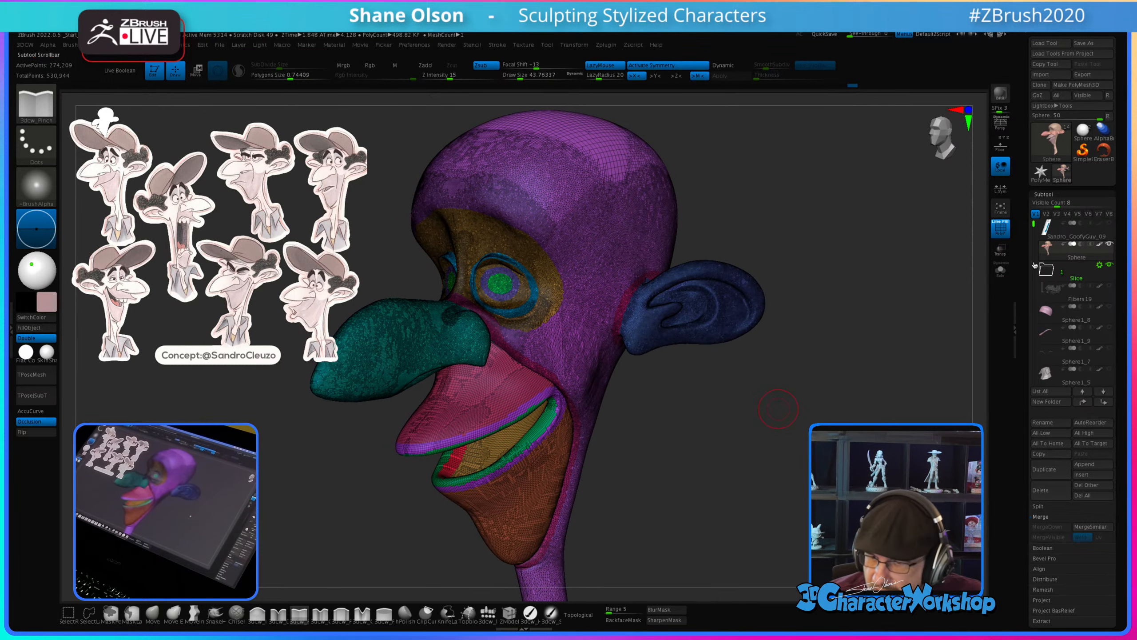
{"action": "left_click", "coordinate": [1000, 226]}
{"action": "left_click_drag", "start_coordinate": [735, 444], "coordinate": [765, 441]}
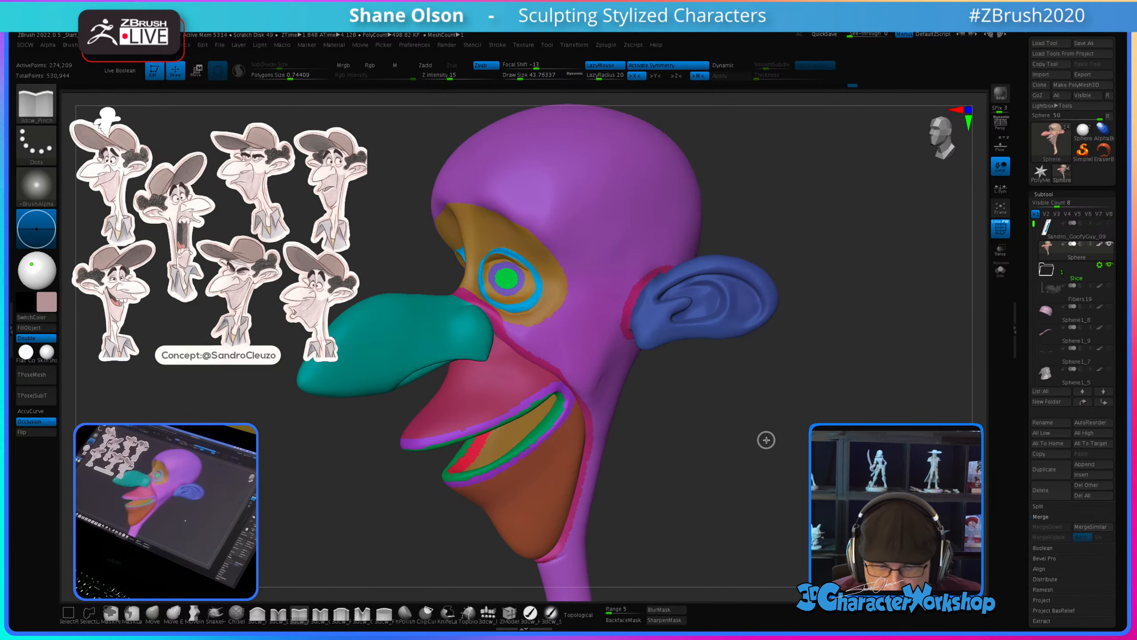
{"action": "left_click_drag", "start_coordinate": [779, 395], "coordinate": [777, 427]}
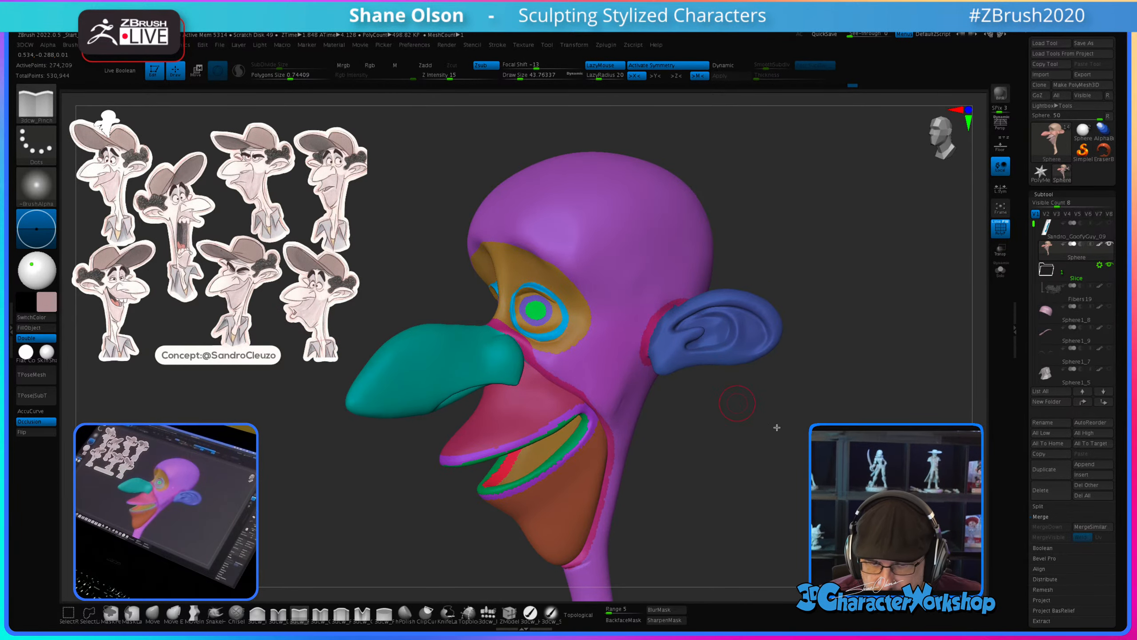
{"action": "left_click_drag", "start_coordinate": [877, 444], "coordinate": [853, 444]}
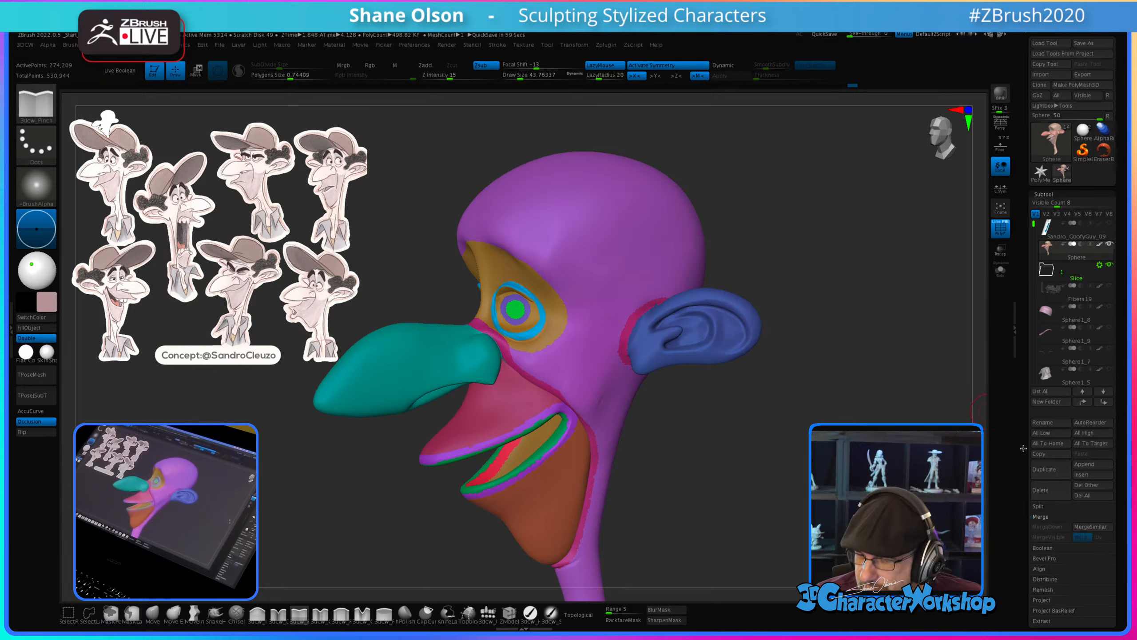
Step: Apply a light Polish By Groups deformation twice to smooth the jagged polygroup borders on the head
{"action": "scroll", "coordinate": [1043, 426], "scroll_direction": "down", "scroll_amount": 10}
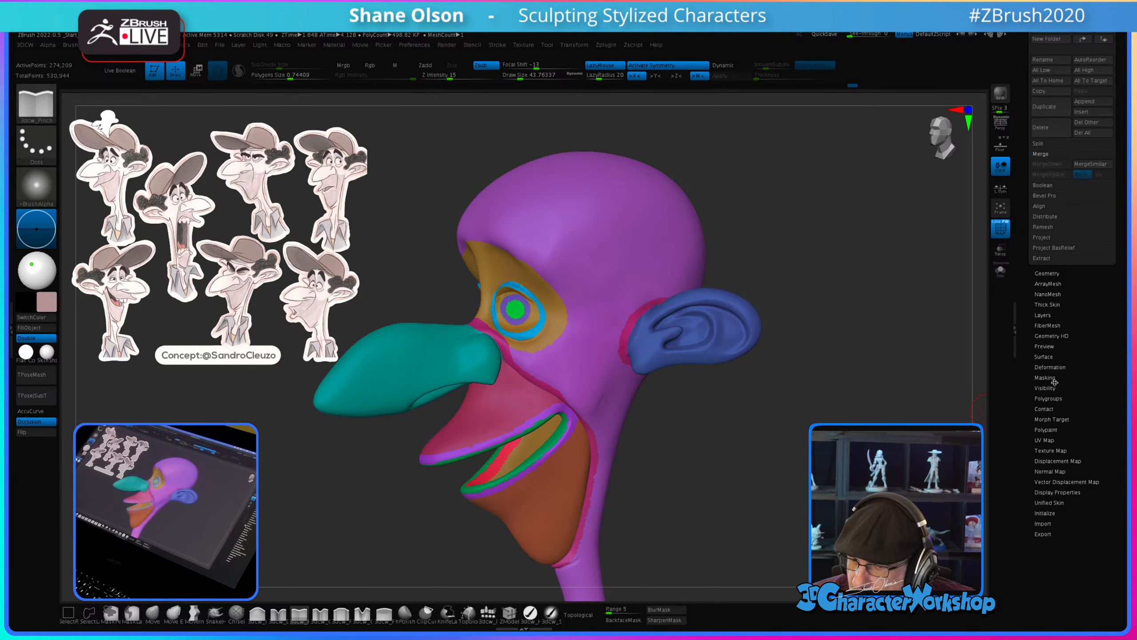
{"action": "left_click", "coordinate": [1050, 367]}
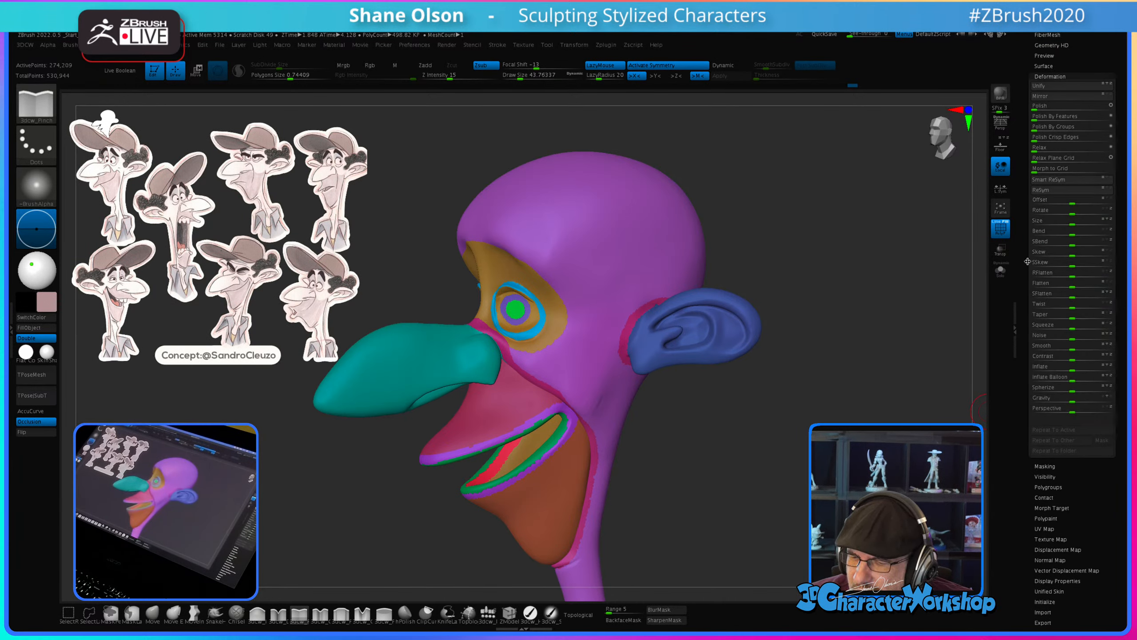
{"action": "scroll", "coordinate": [1030, 264], "scroll_direction": "up", "scroll_amount": 6}
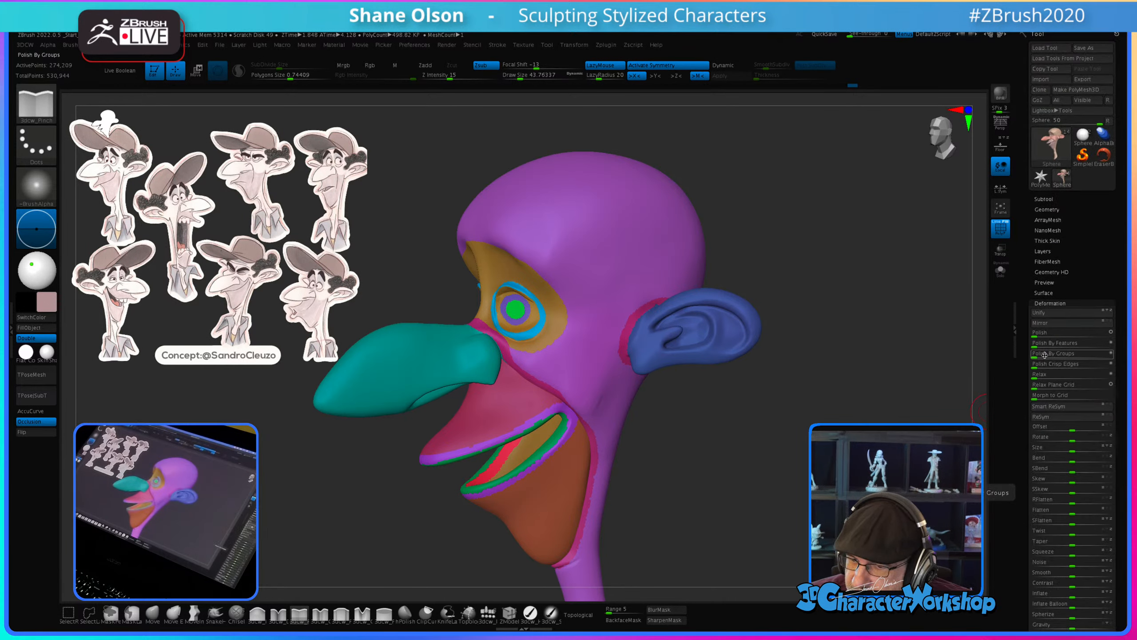
{"action": "left_click_drag", "start_coordinate": [737, 450], "coordinate": [743, 553], "text": "alt"}
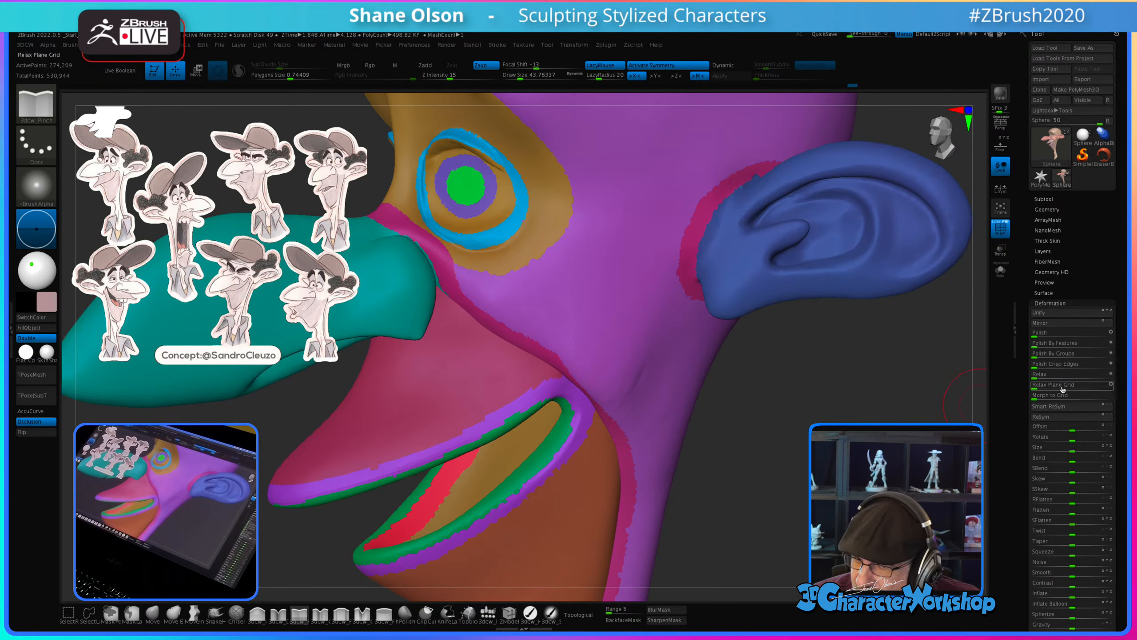
{"action": "left_click_drag", "start_coordinate": [1037, 356], "coordinate": [1050, 355]}
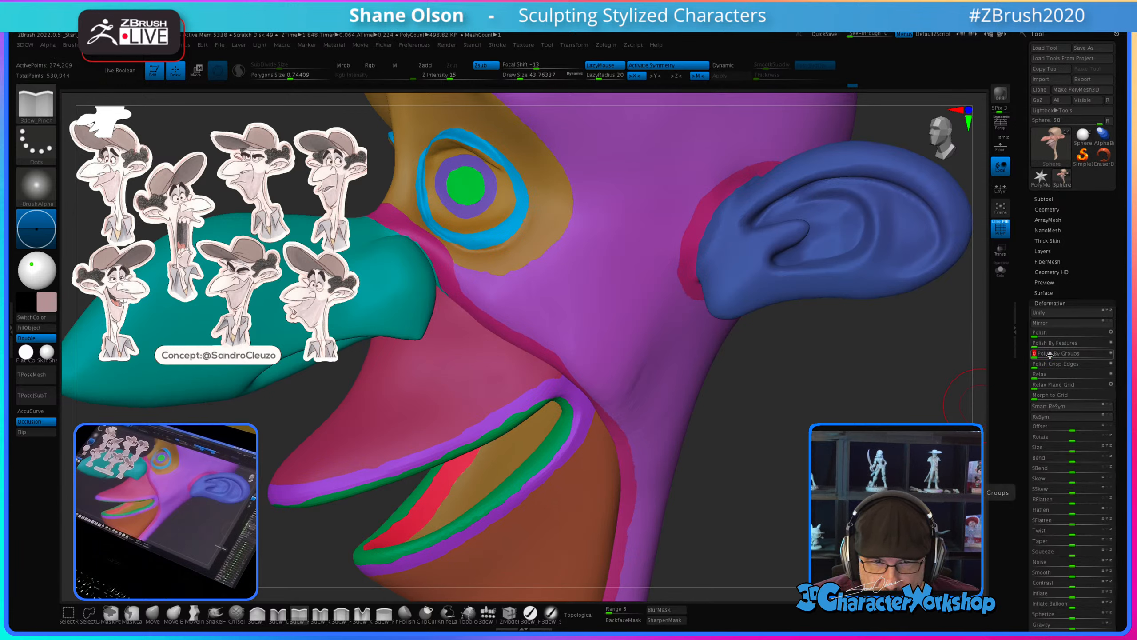
{"action": "left_click_drag", "start_coordinate": [1039, 355], "coordinate": [1048, 355]}
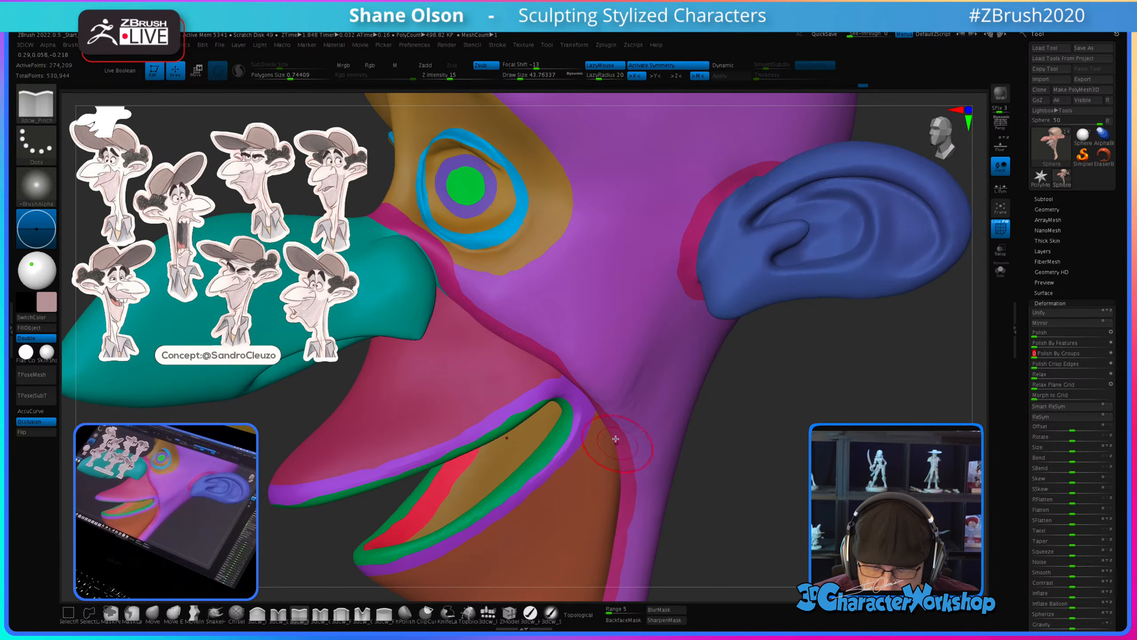
Step: Turn on Keep Groups for ZRemesher and lower its Smooth Groups value
{"action": "right_click_drag", "start_coordinate": [895, 576], "coordinate": [876, 541], "text": "ctrl"}
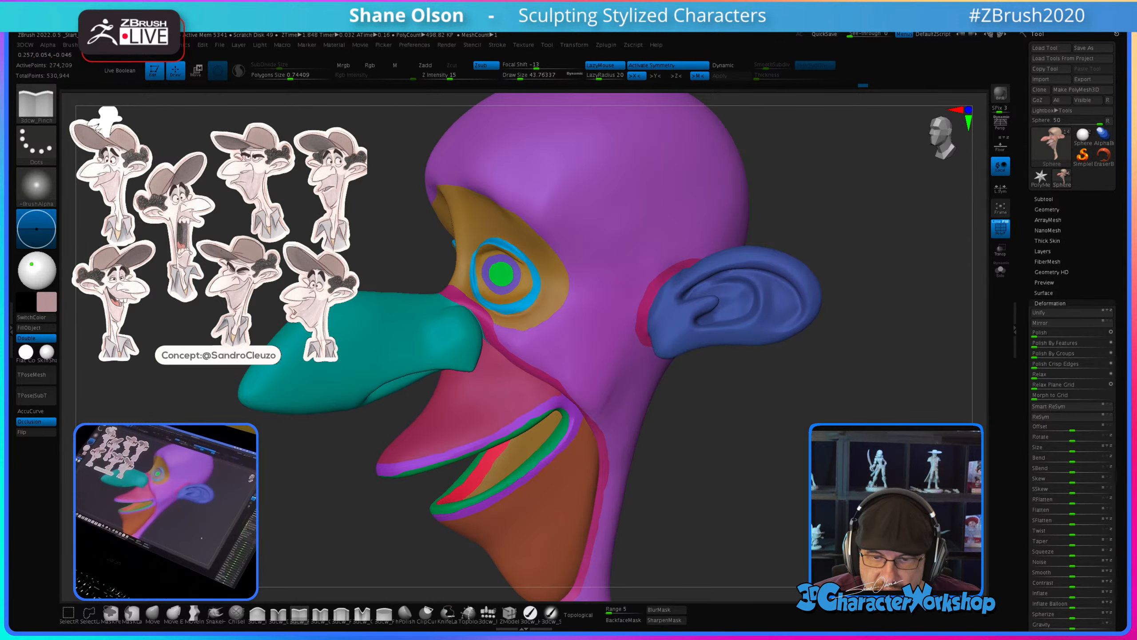
{"action": "right_click_drag", "start_coordinate": [814, 472], "coordinate": [781, 436], "text": "ctrl"}
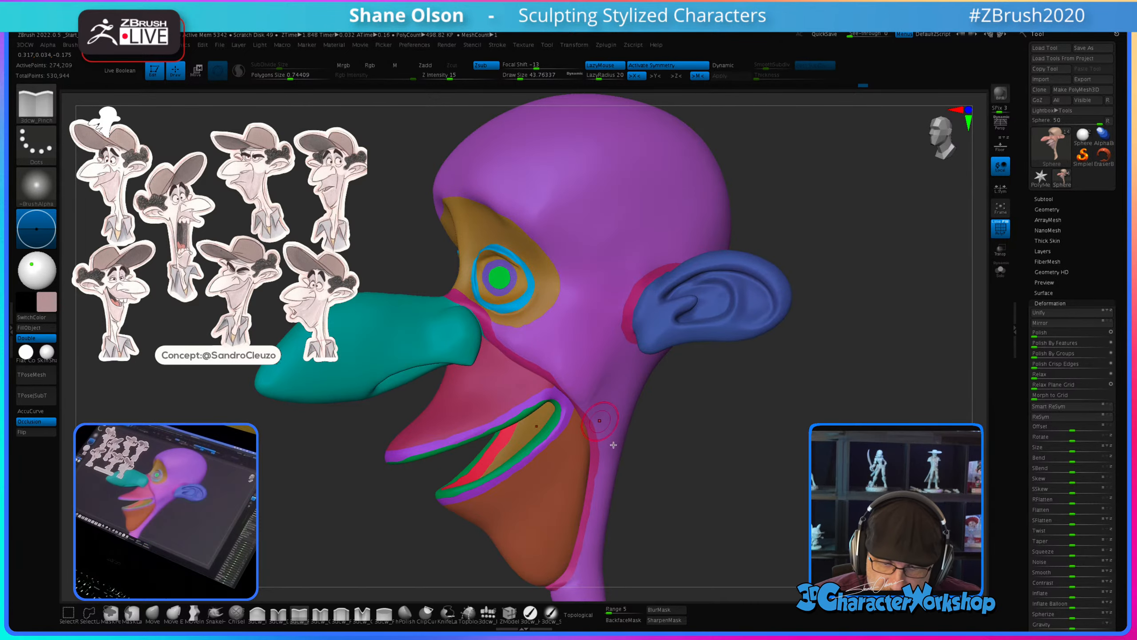
{"action": "right_click_drag", "start_coordinate": [760, 488], "coordinate": [720, 428]}
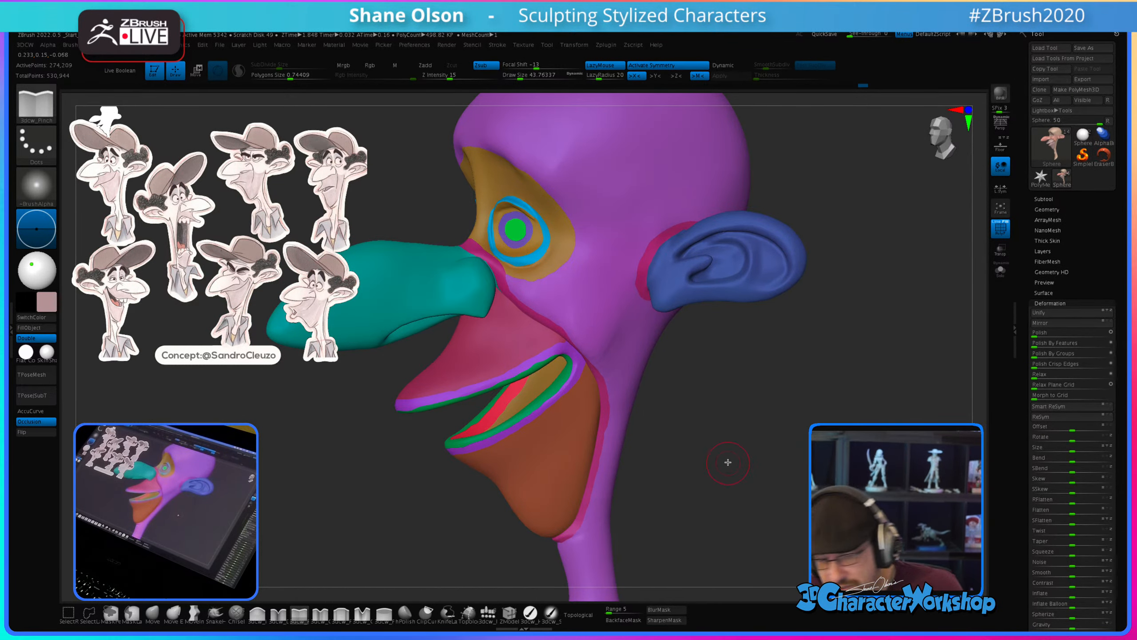
{"action": "right_click_drag", "start_coordinate": [717, 394], "coordinate": [748, 413]}
{"action": "key", "text": "space"}
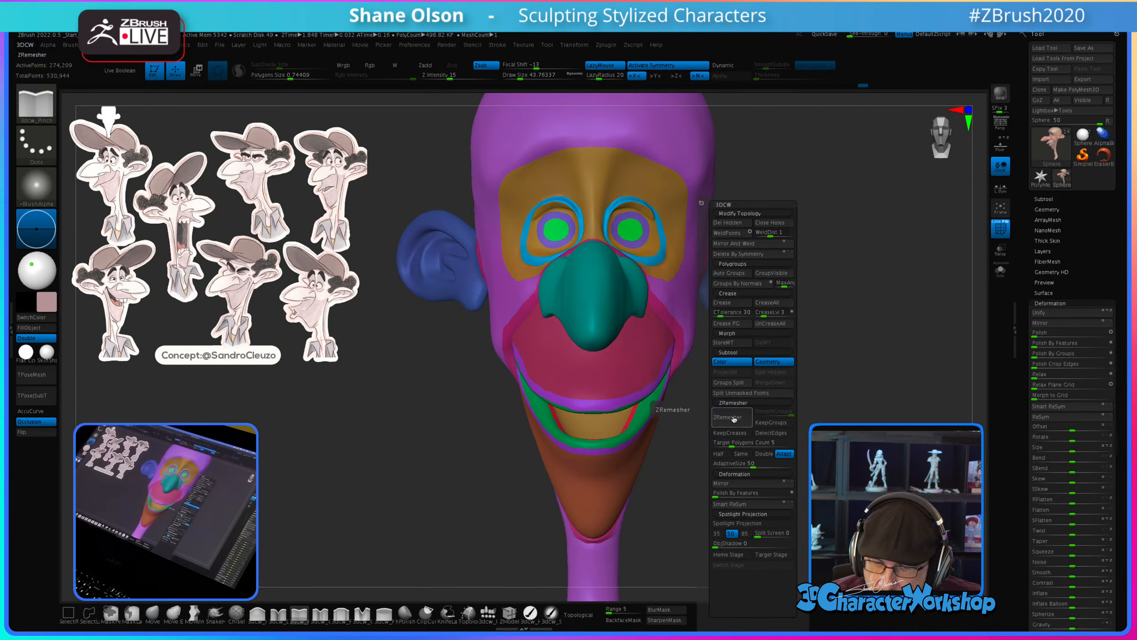
{"action": "left_click", "coordinate": [767, 424]}
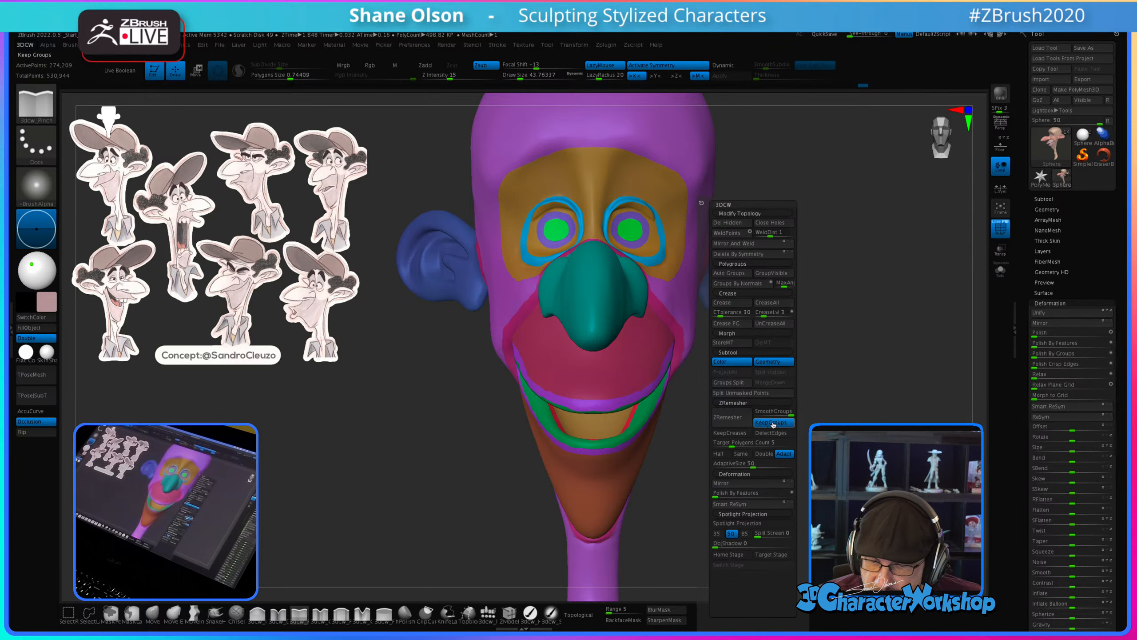
{"action": "left_click_drag", "start_coordinate": [787, 412], "coordinate": [759, 411]}
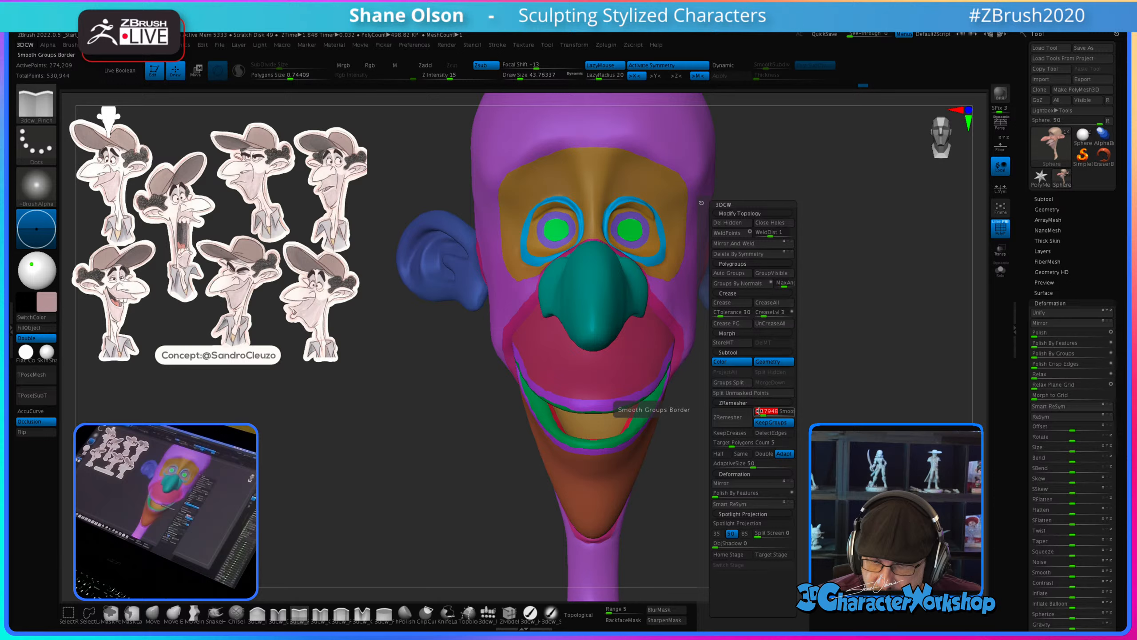
{"action": "left_click", "coordinate": [764, 413]}
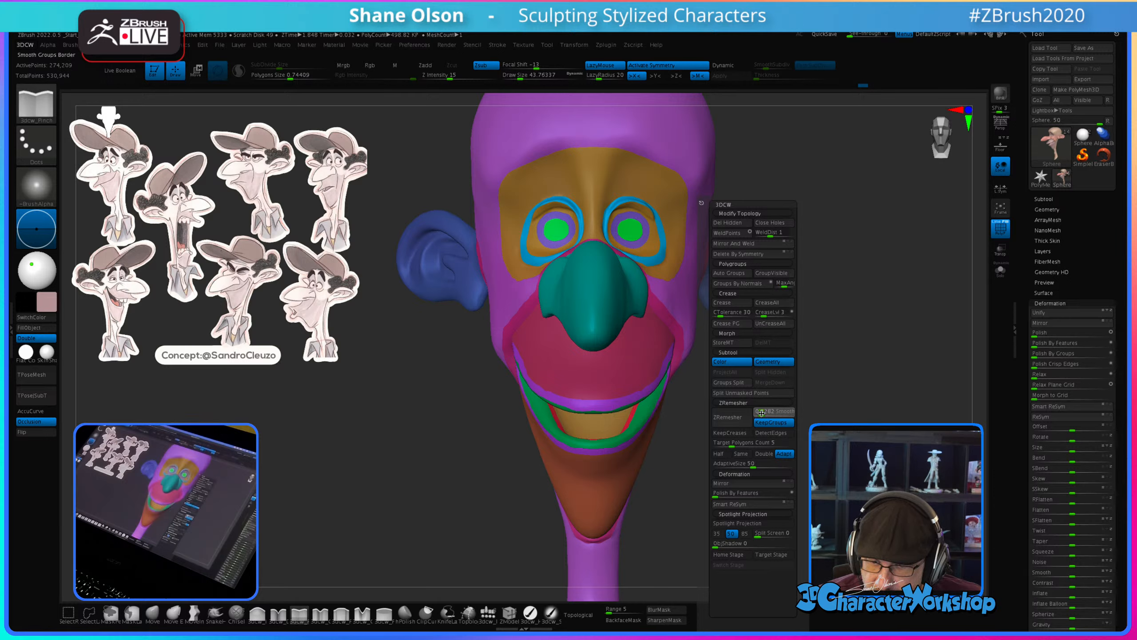
{"action": "left_click", "coordinate": [761, 412]}
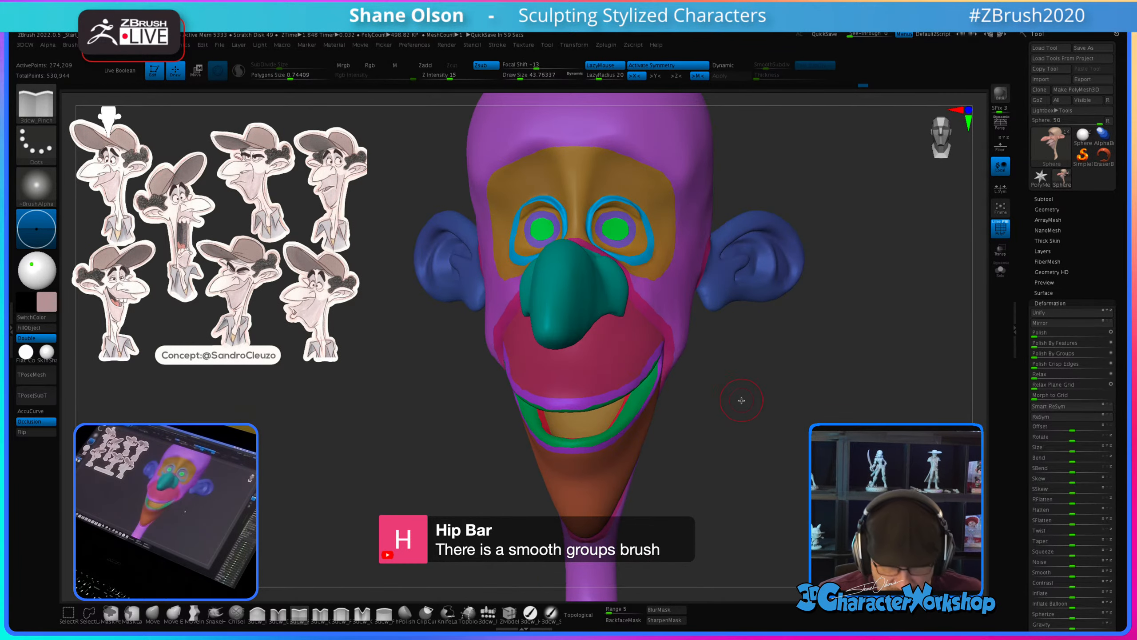
Step: Set the Target Polygons Count to 15 and run ZRemesher on the head
{"action": "left_click_drag", "start_coordinate": [756, 386], "coordinate": [745, 393]}
{"action": "key", "text": "space"}
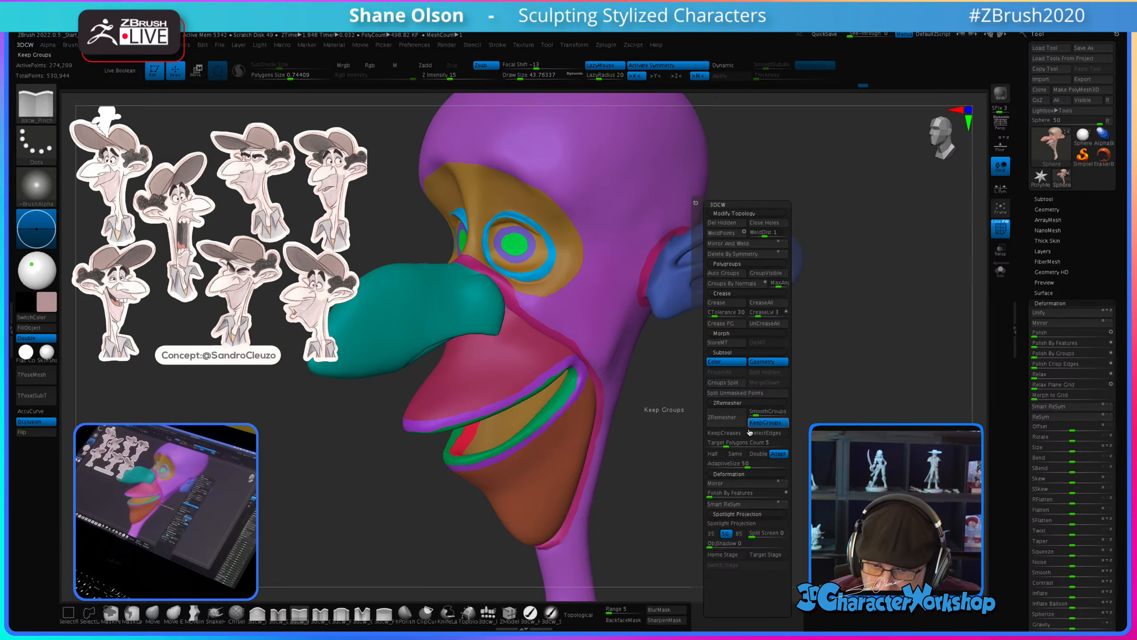
{"action": "left_click", "coordinate": [729, 443]}
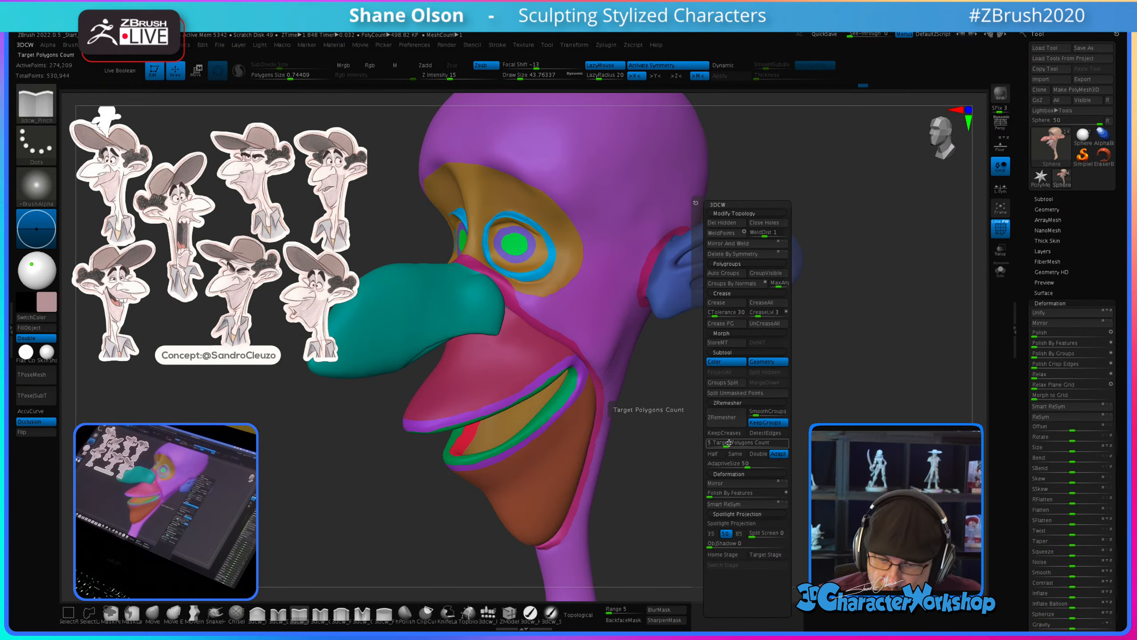
{"action": "left_click_drag", "start_coordinate": [727, 443], "coordinate": [738, 444]}
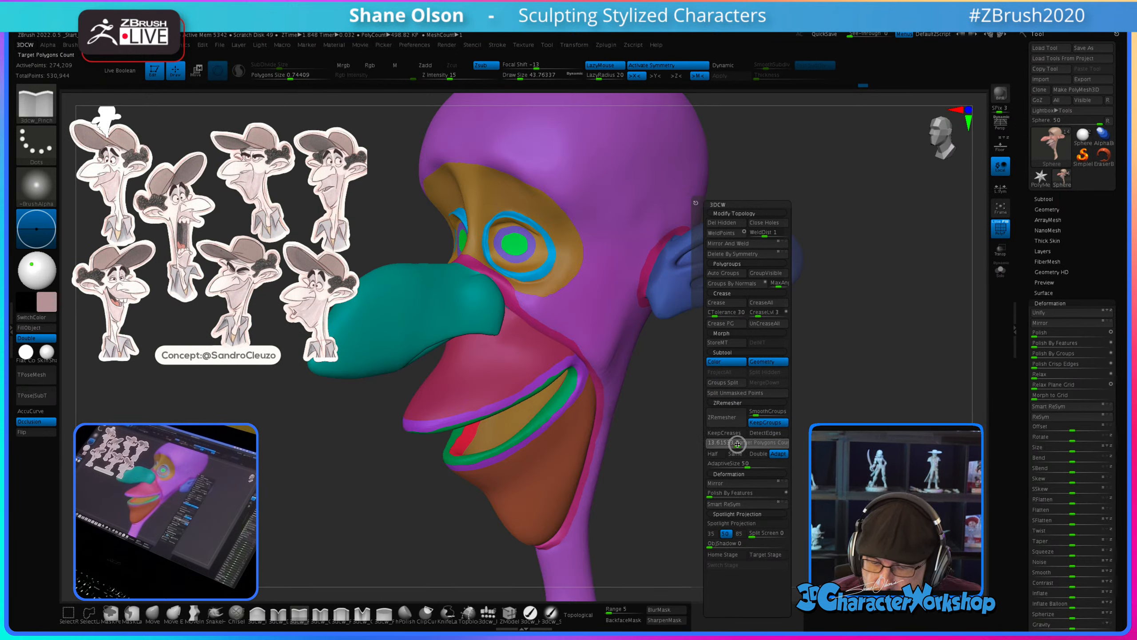
{"action": "left_click", "coordinate": [738, 443]}
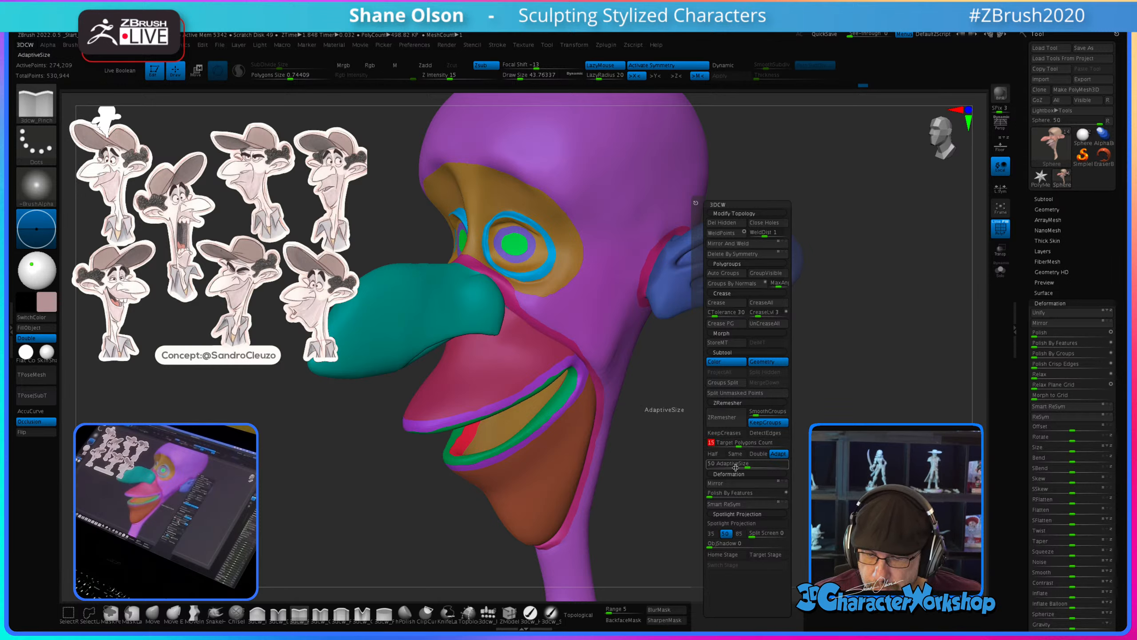
{"action": "left_click", "coordinate": [723, 417]}
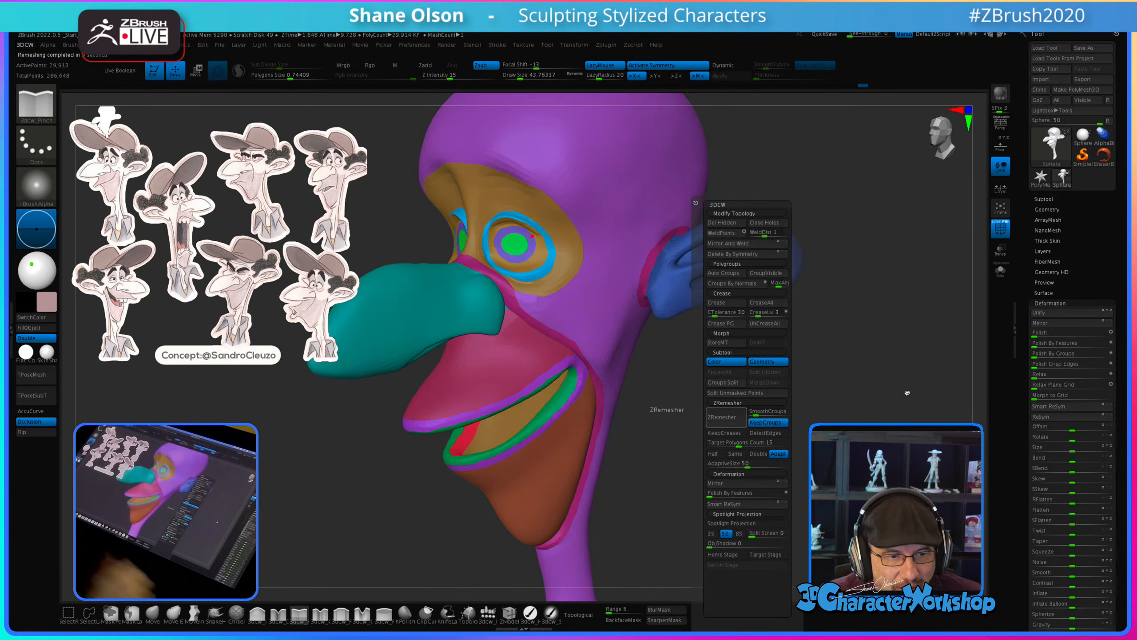
Step: Check the remeshed head without polygroup colours, then display the colours together with the wireframe lines
{"action": "key", "text": "shift"}
{"action": "key", "text": "shift+f"}
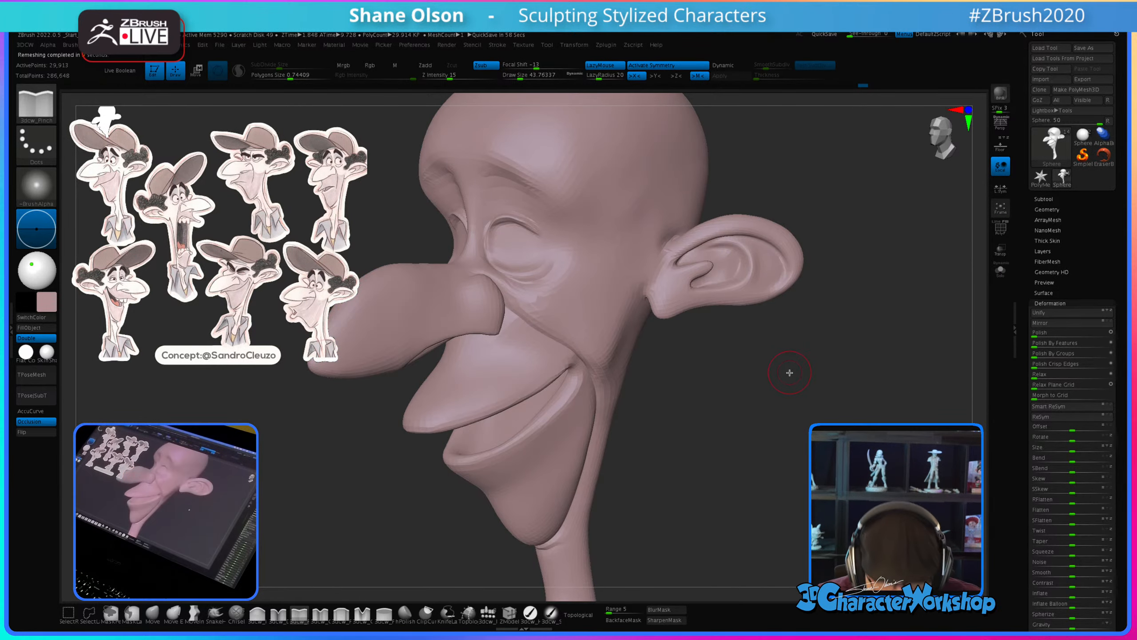
{"action": "key", "text": "shift+f"}
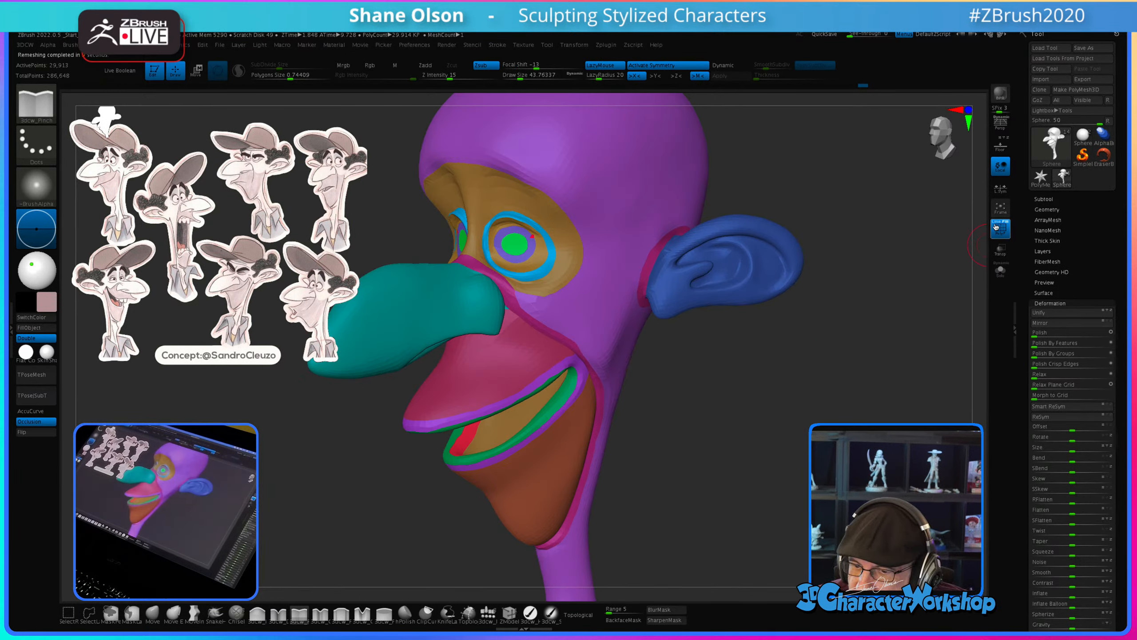
{"action": "left_click", "coordinate": [998, 227]}
{"action": "left_click", "coordinate": [997, 228]}
{"action": "left_click", "coordinate": [994, 233]}
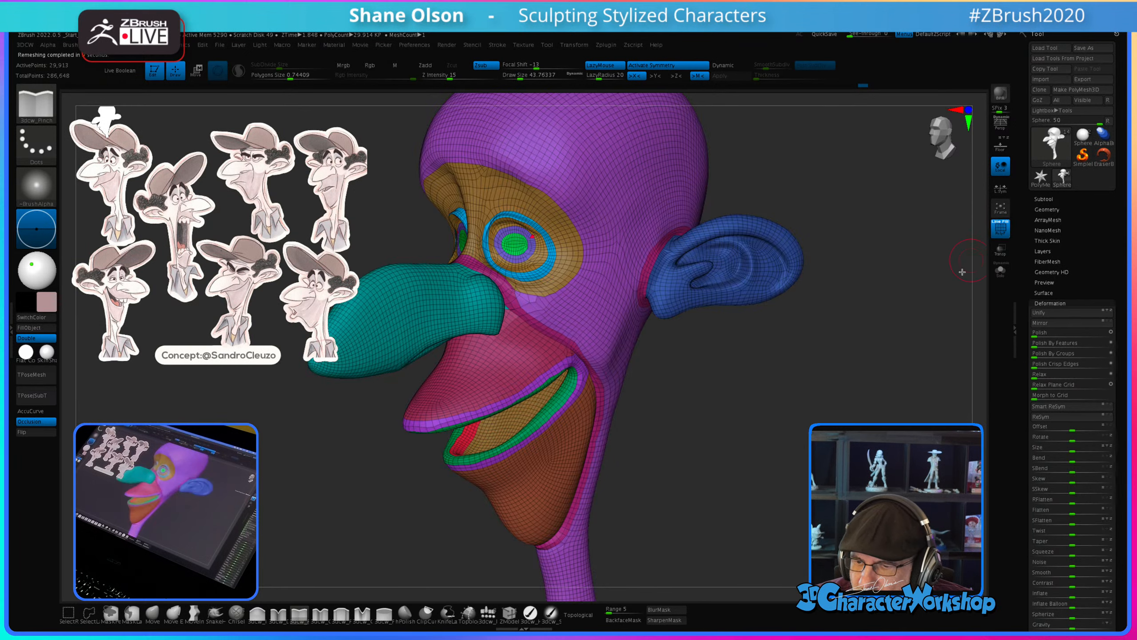
Step: Lower the draw size to about 32.7 and examine the new topology around the eye, nose, mouth and chin
{"action": "mouse_move", "coordinate": [761, 408]}
{"action": "left_mouse_down"}
{"action": "mouse_move", "coordinate": [761, 427]}
{"action": "mouse_move", "coordinate": [776, 375]}
{"action": "mouse_move", "coordinate": [698, 389]}
{"action": "left_mouse_up"}
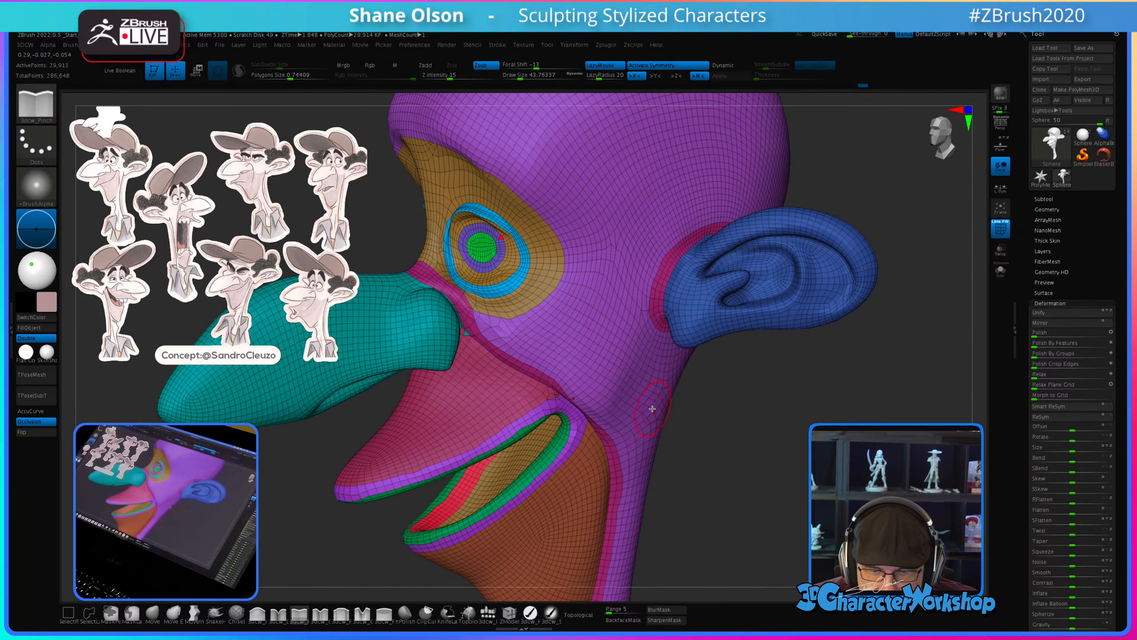
{"action": "mouse_move", "coordinate": [757, 410]}
{"action": "left_mouse_down"}
{"action": "mouse_move", "coordinate": [839, 420]}
{"action": "mouse_move", "coordinate": [802, 432]}
{"action": "left_mouse_up"}
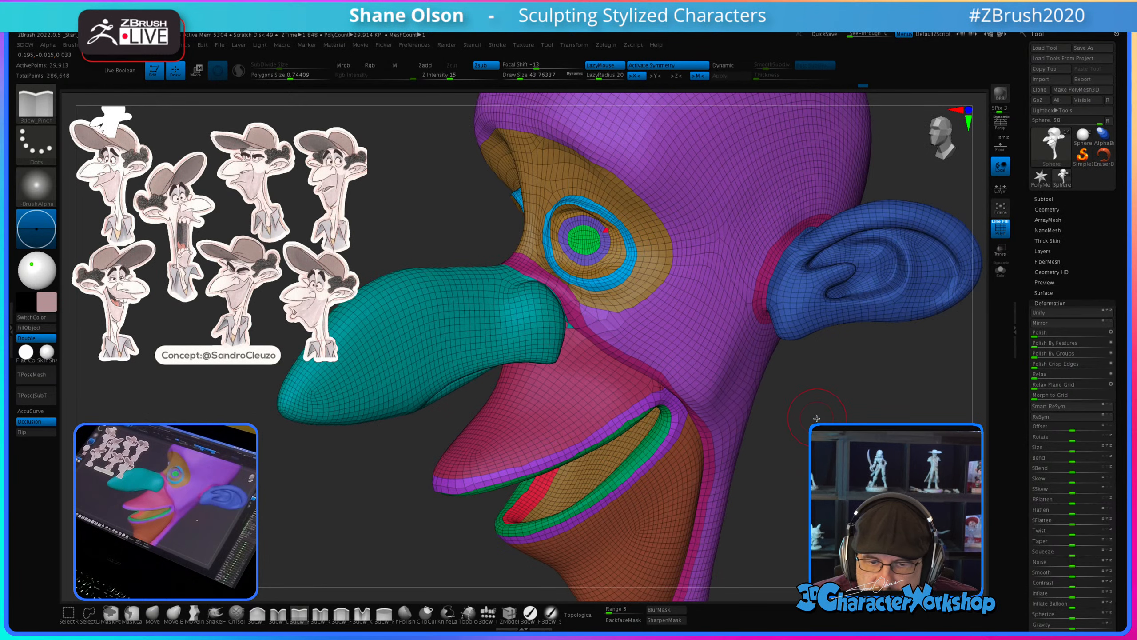
{"action": "key", "text": "bracketleft"}
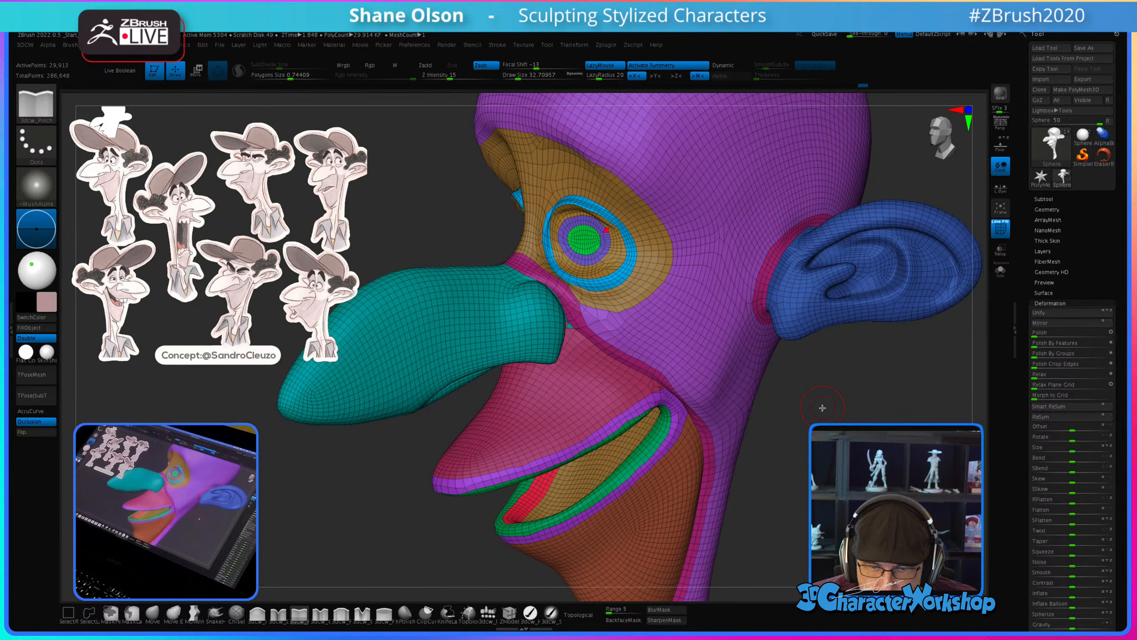
{"action": "mouse_move", "coordinate": [822, 407]}
{"action": "left_mouse_down"}
{"action": "mouse_move", "coordinate": [820, 429]}
{"action": "mouse_move", "coordinate": [804, 394]}
{"action": "mouse_move", "coordinate": [800, 317]}
{"action": "mouse_move", "coordinate": [622, 572]}
{"action": "left_mouse_up"}
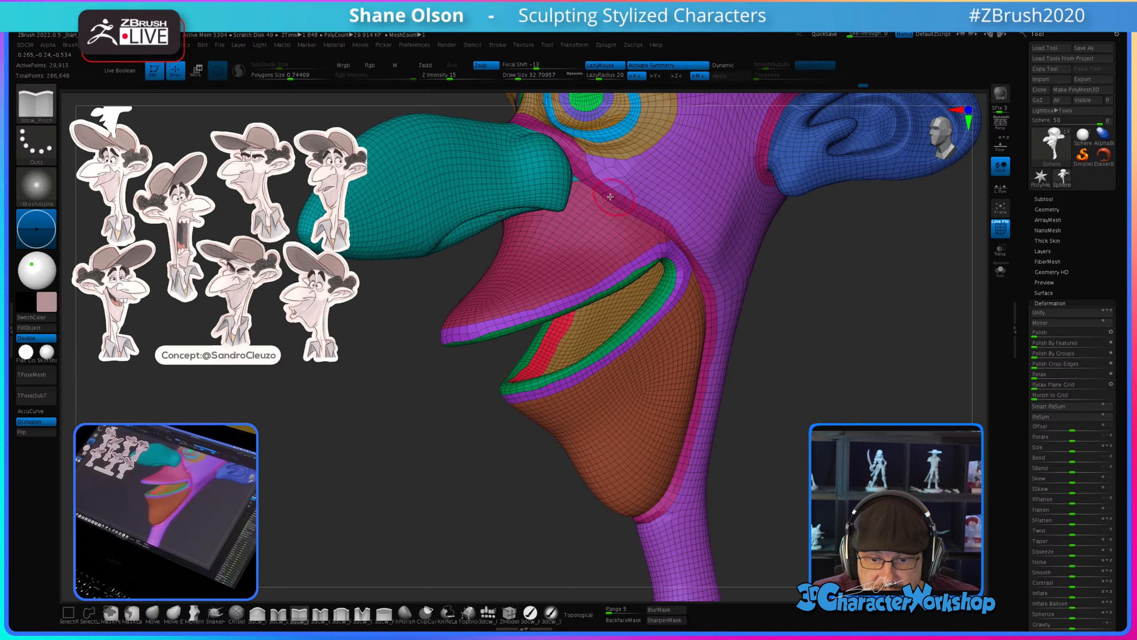
{"action": "left_click_drag", "start_coordinate": [426, 300], "coordinate": [429, 462]}
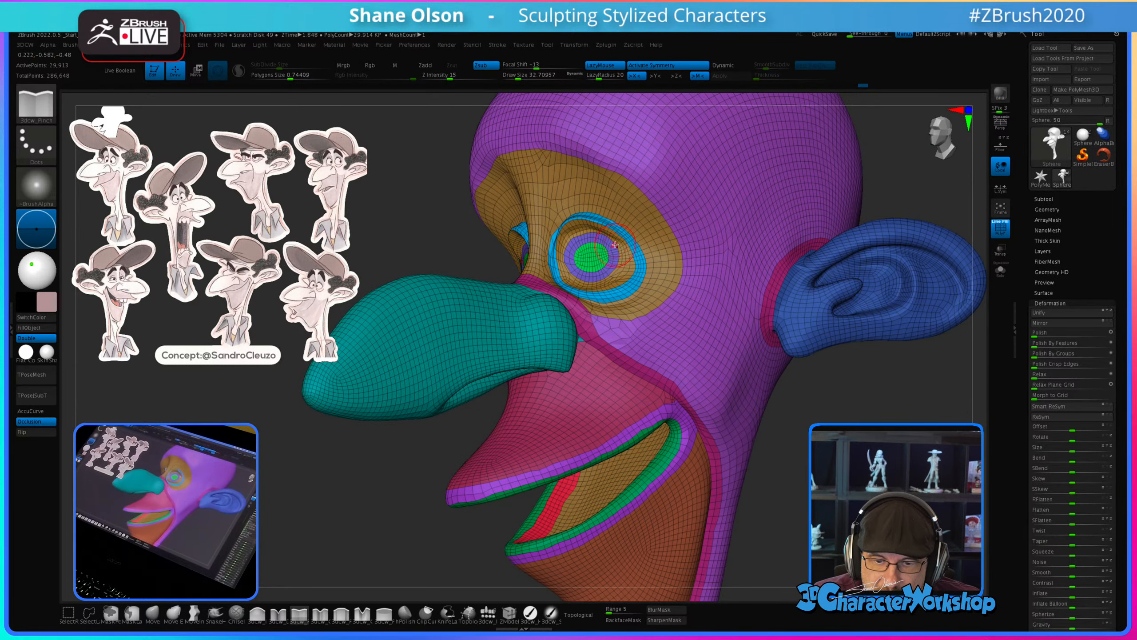
{"action": "mouse_move", "coordinate": [802, 400]}
{"action": "left_mouse_down", "text": "alt"}
{"action": "mouse_move", "coordinate": [784, 471]}
{"action": "mouse_move", "coordinate": [825, 484]}
{"action": "mouse_move", "coordinate": [788, 460]}
{"action": "mouse_move", "coordinate": [750, 457]}
{"action": "left_mouse_up", "text": "alt"}
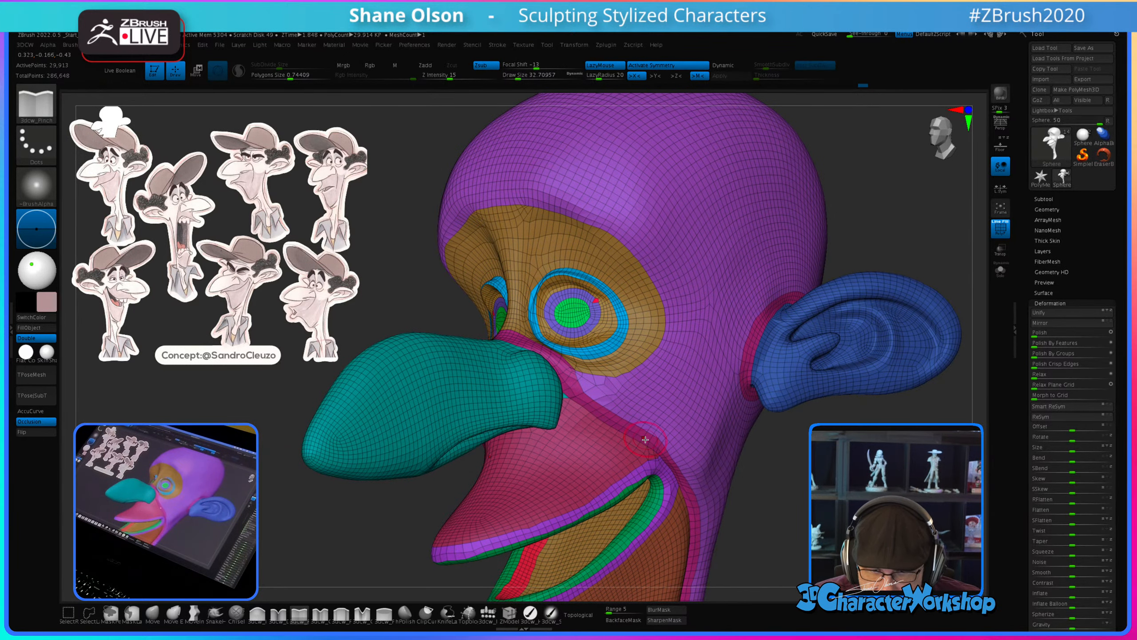
{"action": "left_click_drag", "start_coordinate": [756, 501], "coordinate": [594, 469]}
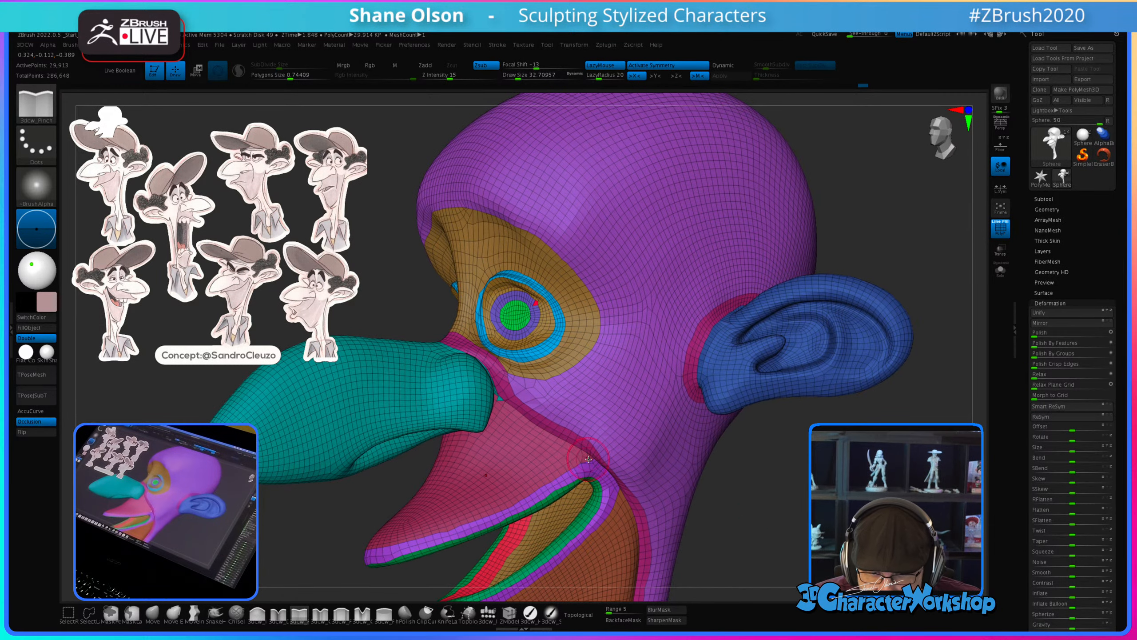
Step: Run ZRemesher on the head with the Half polygon option and check the sparser topology around the eye, nose and mouth
{"action": "left_click_drag", "start_coordinate": [740, 528], "coordinate": [739, 518]}
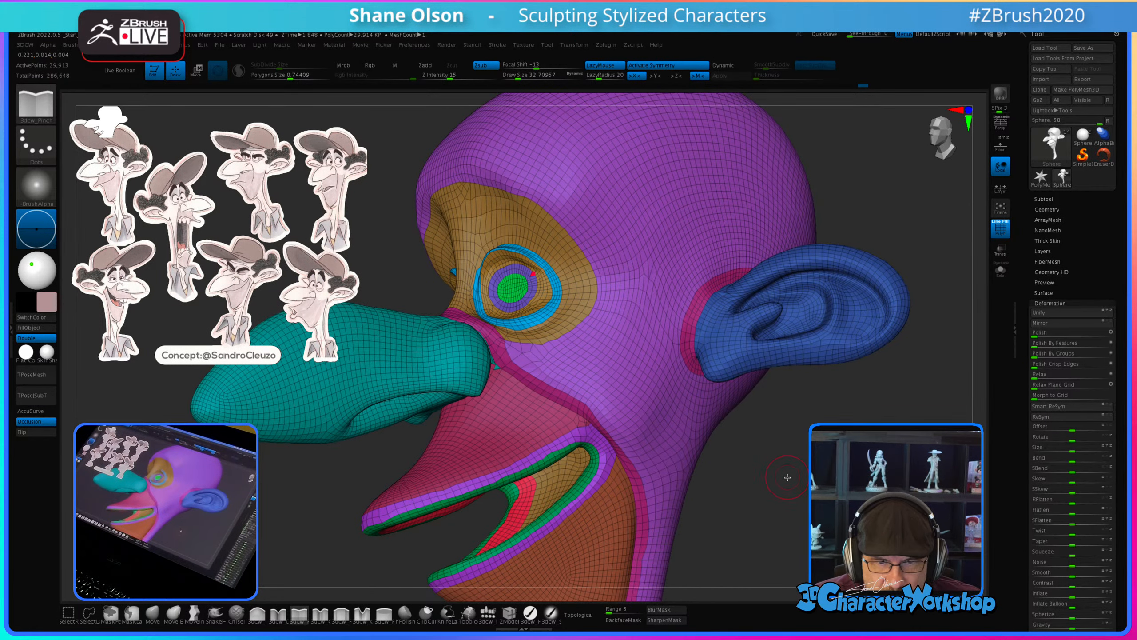
{"action": "mouse_move", "coordinate": [788, 478]}
{"action": "left_mouse_down", "text": "alt"}
{"action": "mouse_move", "coordinate": [782, 469]}
{"action": "mouse_move", "coordinate": [815, 471]}
{"action": "mouse_move", "coordinate": [764, 500]}
{"action": "mouse_move", "coordinate": [823, 505]}
{"action": "mouse_move", "coordinate": [813, 501]}
{"action": "mouse_move", "coordinate": [814, 520]}
{"action": "mouse_move", "coordinate": [828, 520]}
{"action": "left_mouse_up", "text": "alt"}
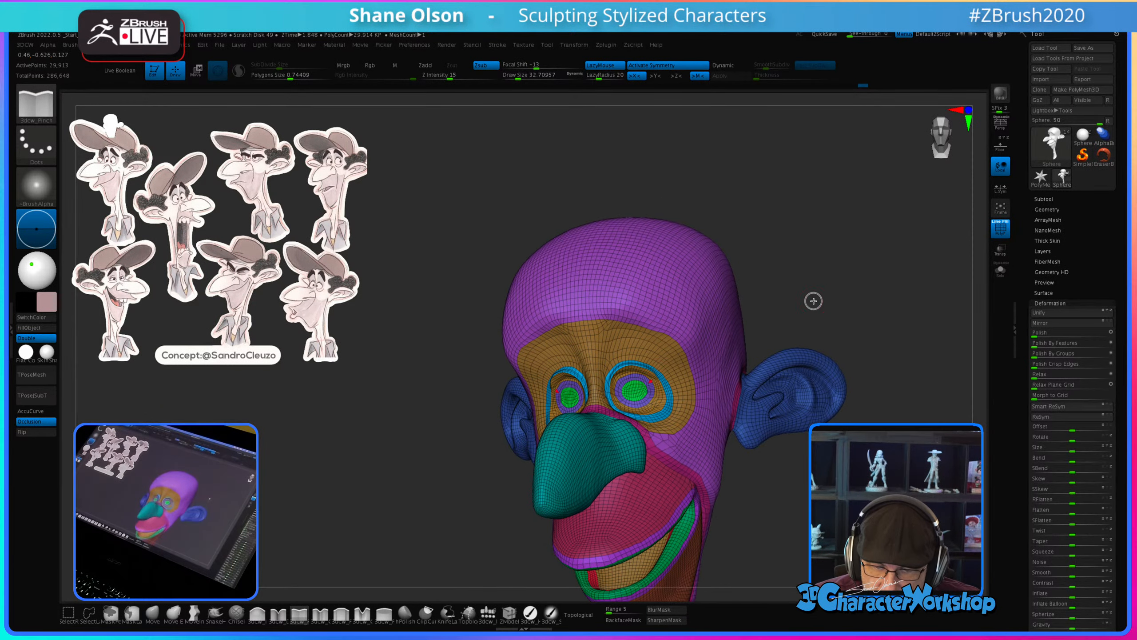
{"action": "left_click_drag", "start_coordinate": [812, 300], "coordinate": [812, 371], "text": "alt"}
{"action": "left_click_drag", "start_coordinate": [819, 495], "coordinate": [795, 428], "text": "alt"}
{"action": "key", "text": "space"}
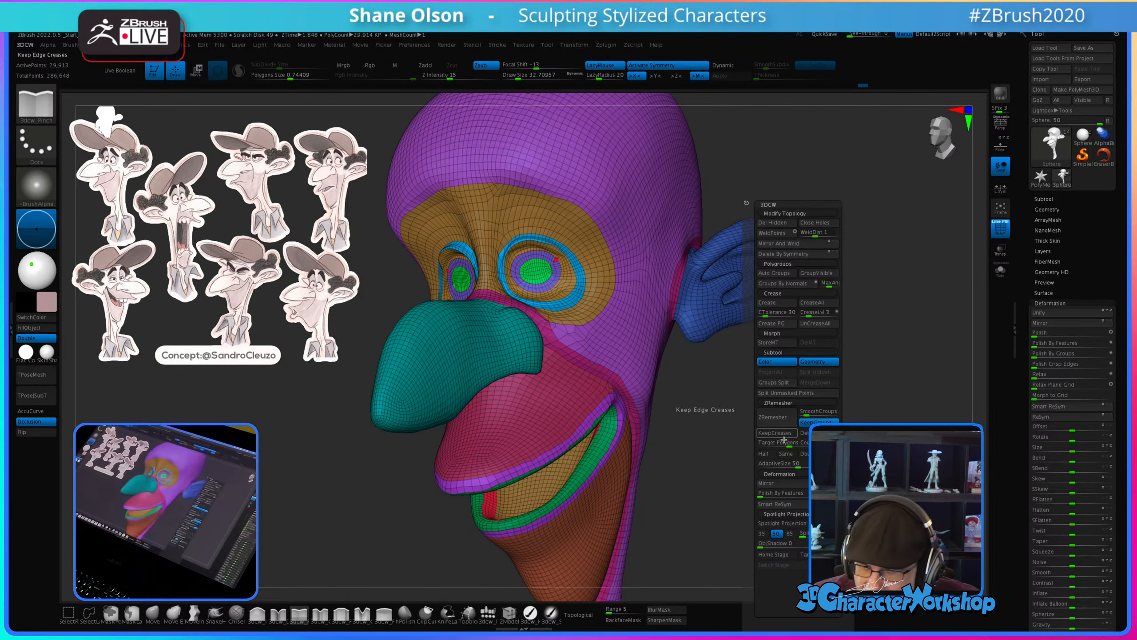
{"action": "left_click", "coordinate": [763, 453]}
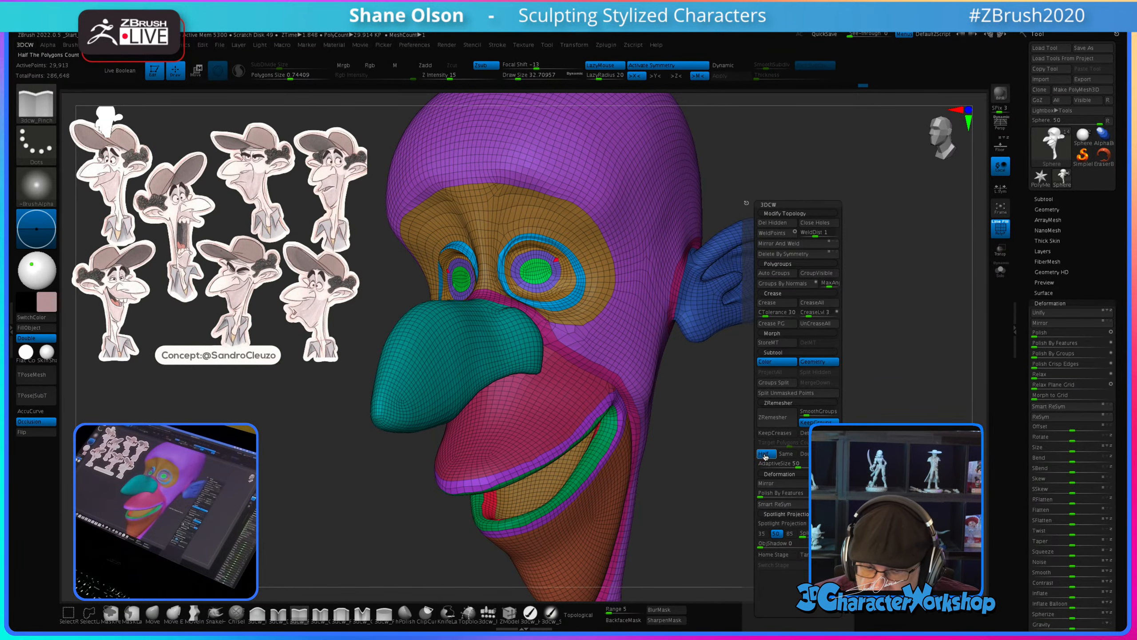
{"action": "left_click", "coordinate": [773, 418]}
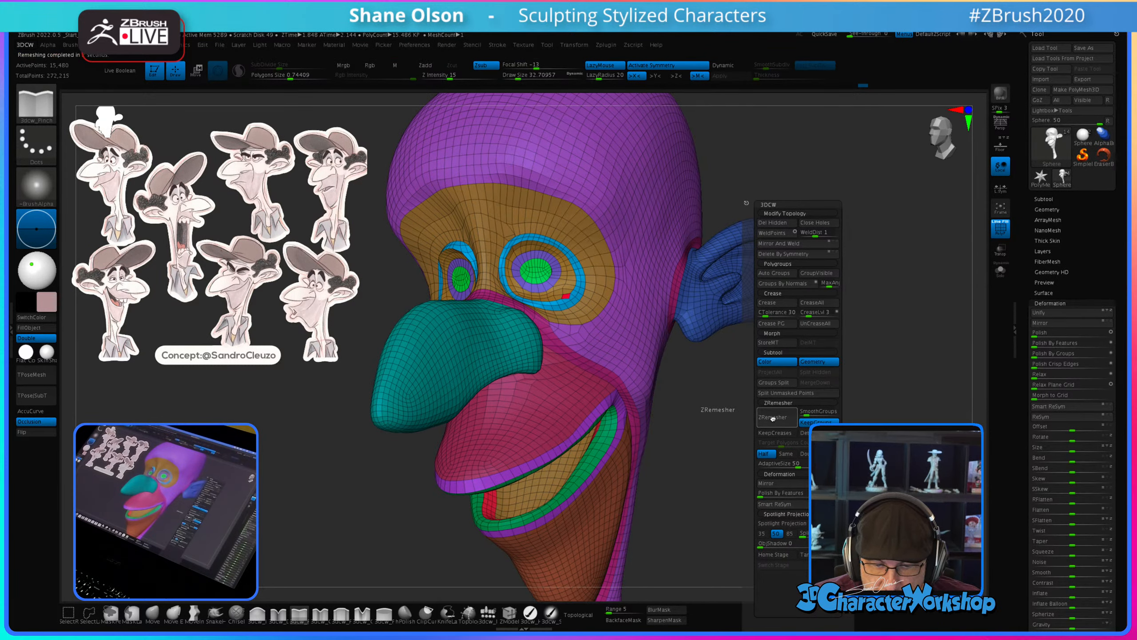
{"action": "left_click_drag", "start_coordinate": [837, 411], "coordinate": [817, 421]}
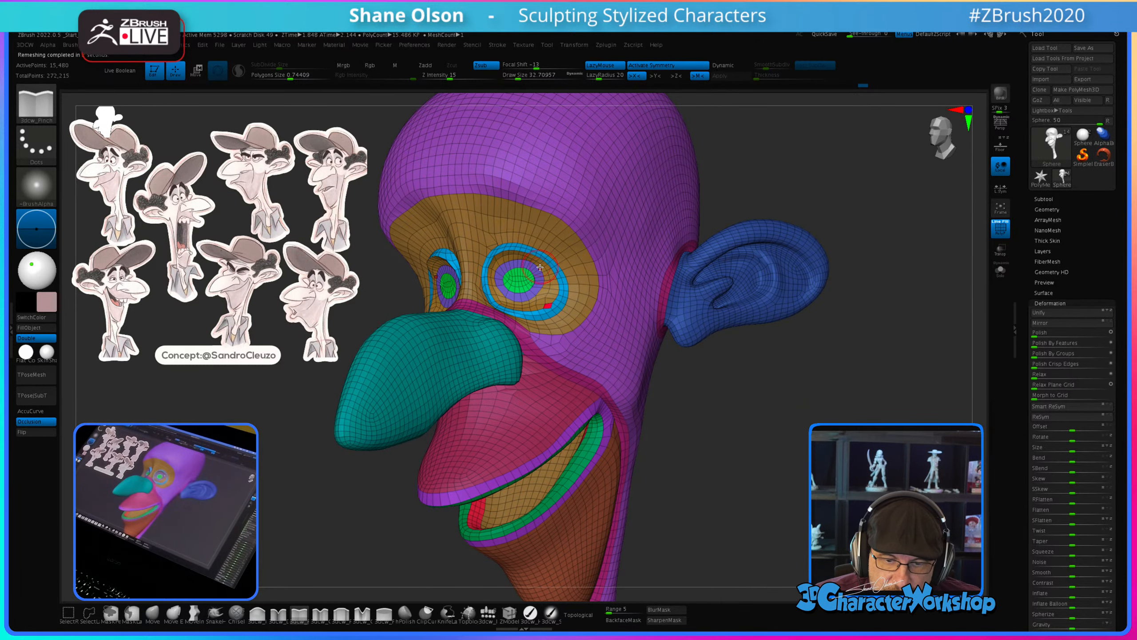
{"action": "mouse_move", "coordinate": [719, 401]}
{"action": "left_mouse_down"}
{"action": "mouse_move", "coordinate": [768, 451]}
{"action": "mouse_move", "coordinate": [787, 452]}
{"action": "mouse_move", "coordinate": [761, 470]}
{"action": "mouse_move", "coordinate": [761, 450]}
{"action": "mouse_move", "coordinate": [734, 460]}
{"action": "mouse_move", "coordinate": [749, 460]}
{"action": "mouse_move", "coordinate": [717, 481]}
{"action": "mouse_move", "coordinate": [754, 444]}
{"action": "mouse_move", "coordinate": [733, 447]}
{"action": "mouse_move", "coordinate": [744, 439]}
{"action": "mouse_move", "coordinate": [581, 331]}
{"action": "left_mouse_up"}
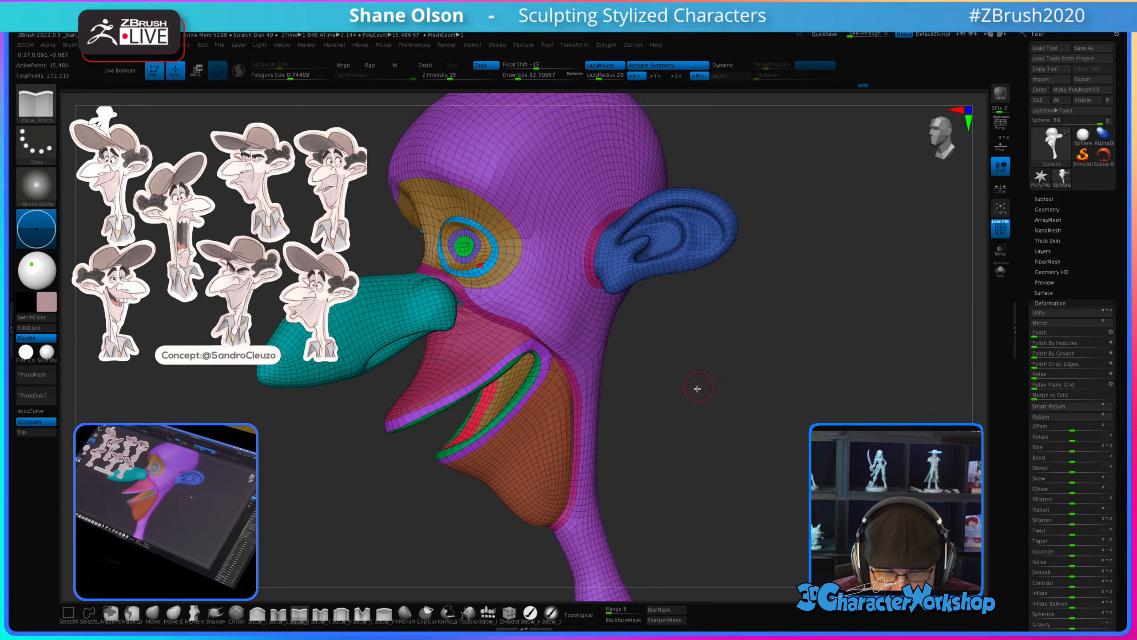
Step: Undo both ZRemesher passes to return to the dense polygrouped head
{"action": "key", "text": "ctrl+z"}
{"action": "key", "text": "ctrl+z"}
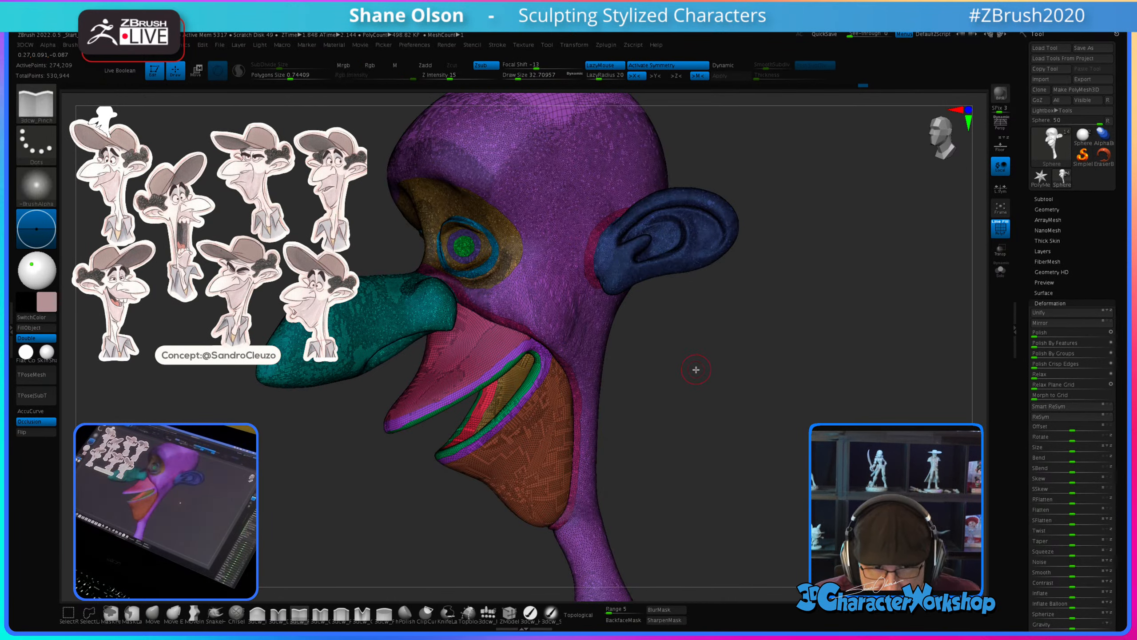
{"action": "left_click_drag", "start_coordinate": [727, 364], "coordinate": [768, 387], "text": "alt"}
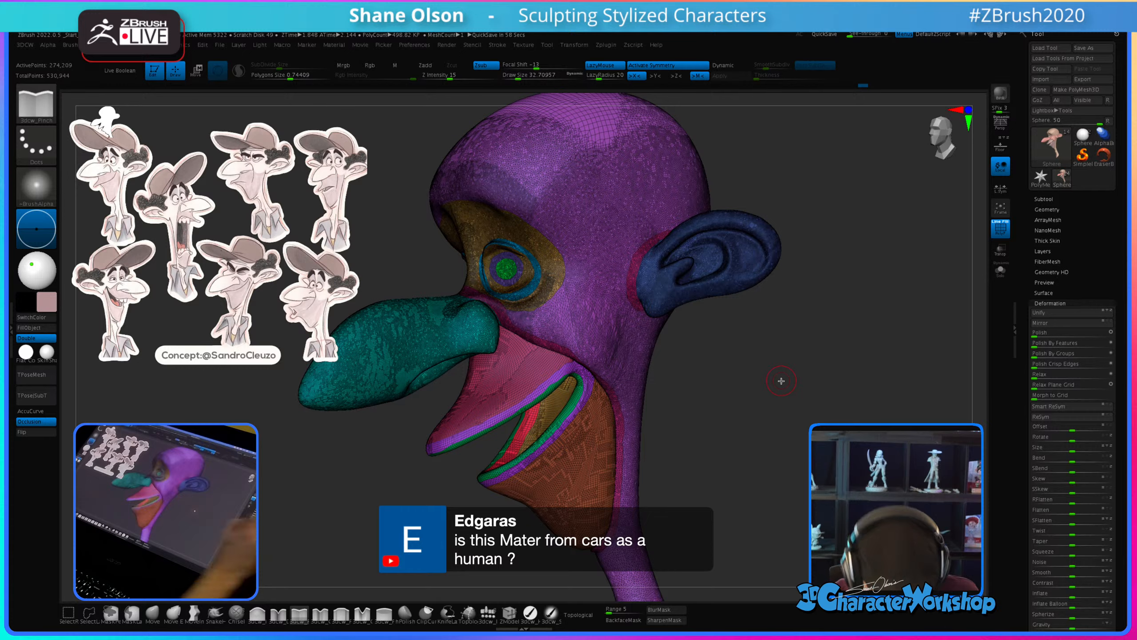
Step: Isolate the upper lip, chin and outer lip border polygroups around the mouth corner, hiding the rest of the head
{"action": "left_click_drag", "start_coordinate": [781, 380], "coordinate": [620, 442]}
{"action": "mouse_move", "coordinate": [620, 442]}
{"action": "right_mouse_down", "text": "ctrl"}
{"action": "mouse_move", "coordinate": [597, 422]}
{"action": "mouse_move", "coordinate": [591, 528]}
{"action": "right_mouse_up", "text": "ctrl"}
{"action": "right_click_drag", "start_coordinate": [591, 482], "coordinate": [583, 470]}
{"action": "left_click", "coordinate": [583, 478], "text": "ctrl+shift"}
{"action": "left_click", "coordinate": [583, 477], "text": "ctrl+shift"}
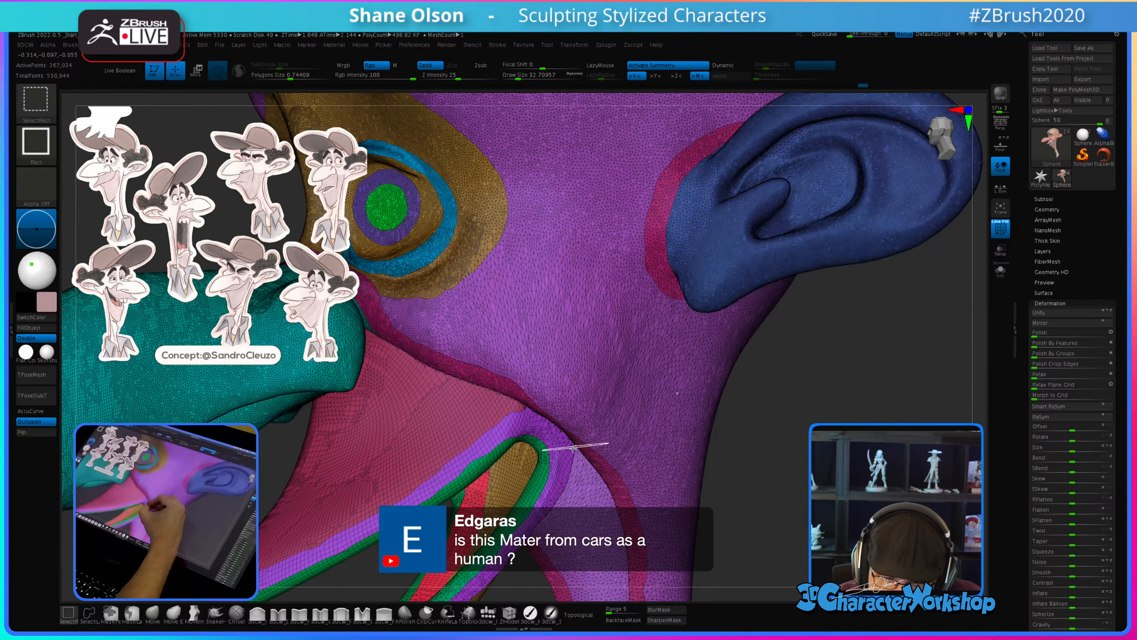
{"action": "left_click_drag", "start_coordinate": [799, 451], "coordinate": [800, 456], "text": "ctrl+shift"}
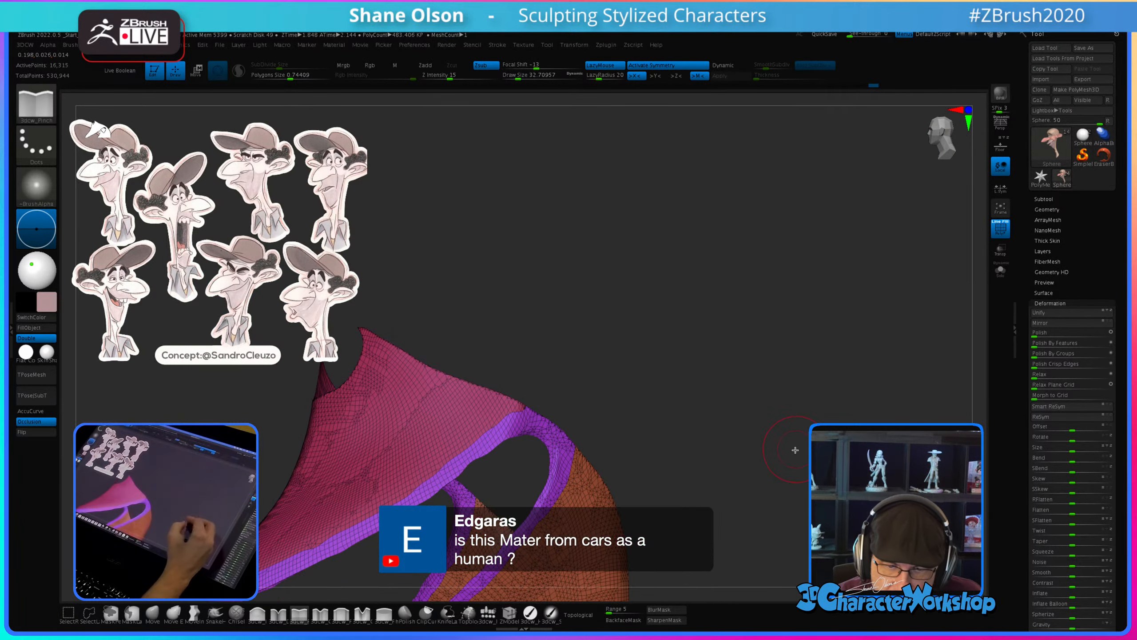
Step: Lower the draw size to about 8.4 and mask a strip around the mouth corner linking the upper lip and chin groups
{"action": "mouse_move", "coordinate": [794, 449]}
{"action": "right_mouse_down"}
{"action": "mouse_move", "coordinate": [756, 474]}
{"action": "mouse_move", "coordinate": [788, 450]}
{"action": "mouse_move", "coordinate": [764, 501]}
{"action": "mouse_move", "coordinate": [785, 424]}
{"action": "right_mouse_up"}
{"action": "key", "text": "s"}
{"action": "key", "text": "s"}
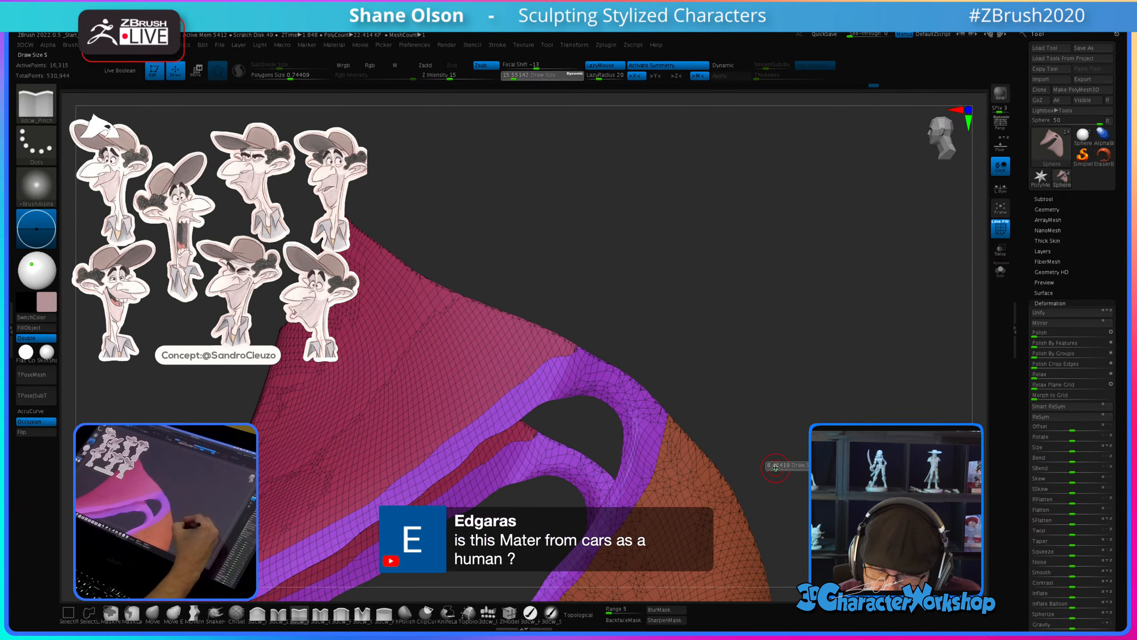
{"action": "right_click_drag", "start_coordinate": [555, 344], "coordinate": [569, 323], "text": "alt"}
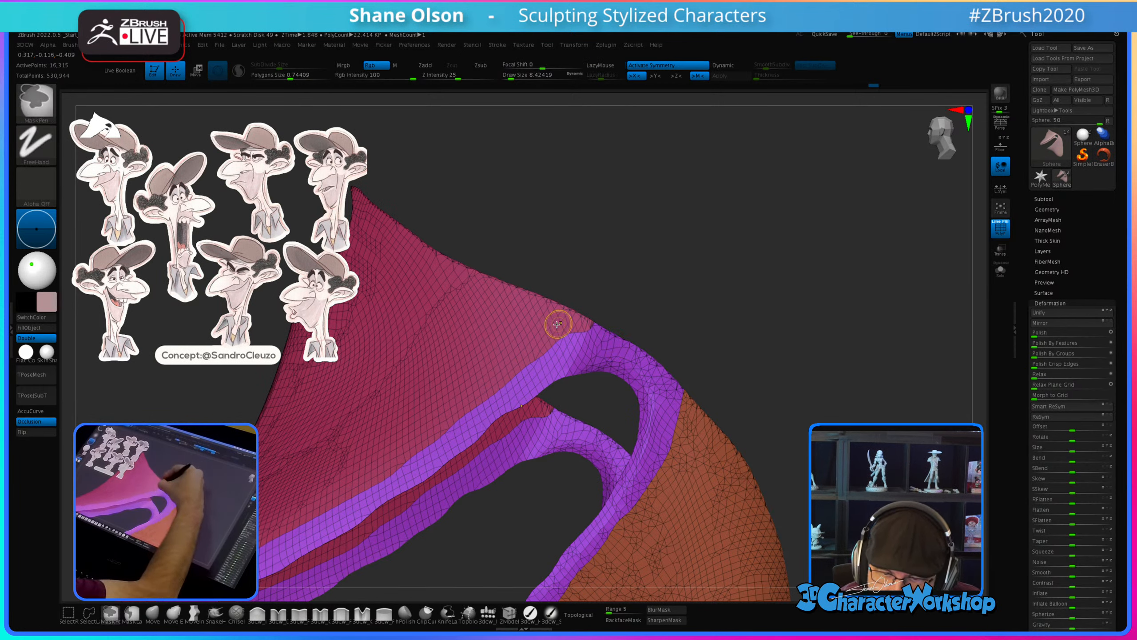
{"action": "mouse_move", "coordinate": [556, 322]}
{"action": "left_mouse_down", "text": "ctrl"}
{"action": "mouse_move", "coordinate": [533, 327]}
{"action": "mouse_move", "coordinate": [635, 353]}
{"action": "mouse_move", "coordinate": [705, 435]}
{"action": "left_mouse_up", "text": "ctrl"}
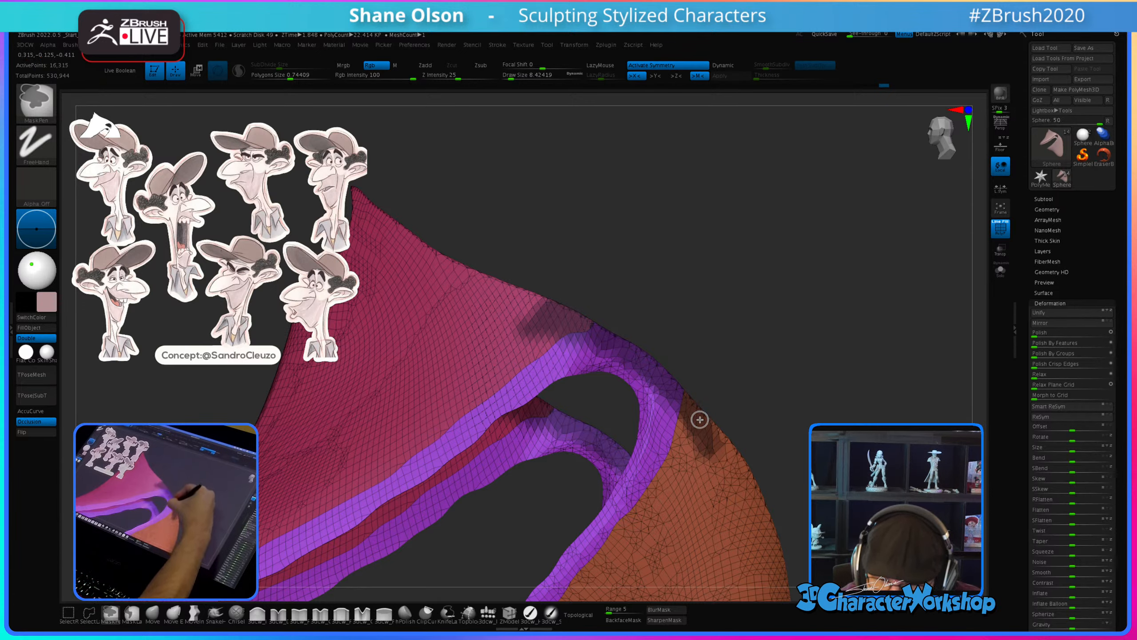
{"action": "left_click_drag", "start_coordinate": [721, 371], "coordinate": [721, 349]}
Step: Clean up the mask's edge along the lip border and turn the masked strip into its own polygroup
{"action": "mouse_move", "coordinate": [555, 354]}
{"action": "left_mouse_down", "text": "ctrl+alt"}
{"action": "mouse_move", "coordinate": [627, 369]}
{"action": "mouse_move", "coordinate": [670, 406]}
{"action": "left_mouse_up", "text": "ctrl+alt"}
{"action": "mouse_move", "coordinate": [772, 401]}
{"action": "left_mouse_down"}
{"action": "mouse_move", "coordinate": [751, 409]}
{"action": "mouse_move", "coordinate": [761, 398]}
{"action": "mouse_move", "coordinate": [770, 425]}
{"action": "left_mouse_up"}
{"action": "mouse_move", "coordinate": [579, 330]}
{"action": "left_mouse_down", "text": "ctrl+alt"}
{"action": "mouse_move", "coordinate": [660, 368]}
{"action": "mouse_move", "coordinate": [697, 408]}
{"action": "left_mouse_up", "text": "ctrl+alt"}
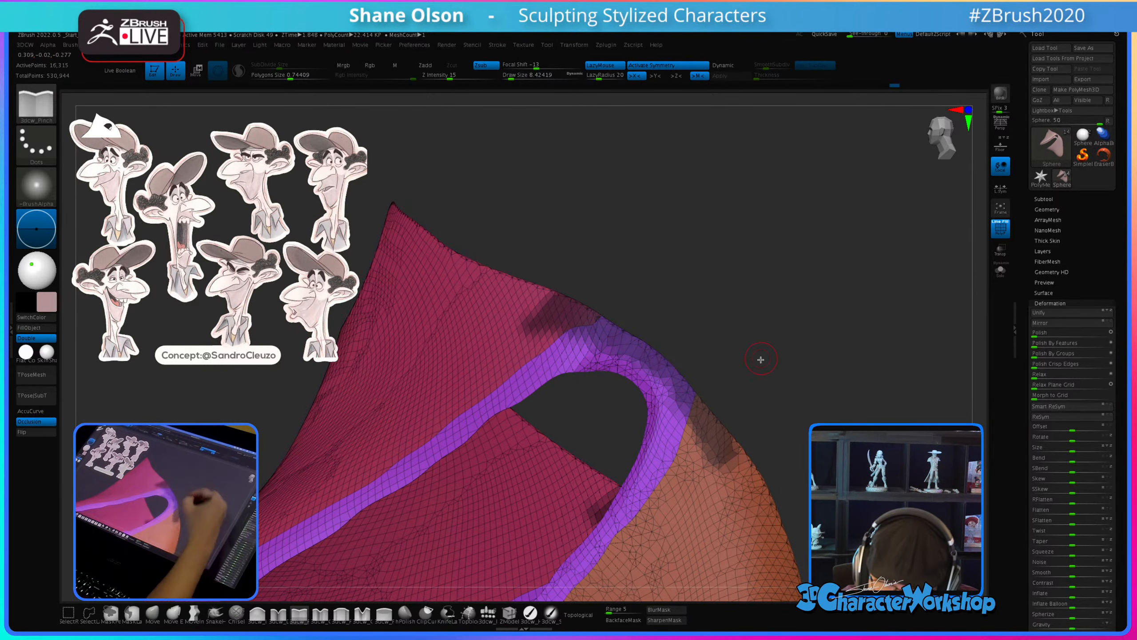
{"action": "mouse_move", "coordinate": [760, 359]}
{"action": "left_mouse_down"}
{"action": "mouse_move", "coordinate": [739, 383]}
{"action": "mouse_move", "coordinate": [761, 358]}
{"action": "mouse_move", "coordinate": [744, 349]}
{"action": "mouse_move", "coordinate": [779, 379]}
{"action": "mouse_move", "coordinate": [767, 399]}
{"action": "mouse_move", "coordinate": [762, 387]}
{"action": "left_mouse_up"}
{"action": "key", "text": "ctrl+w"}
Step: Hide the lip border, merge the visible upper lip, corner strip and chin into one polygroup, and show the whole head again
{"action": "left_click", "coordinate": [619, 382], "text": "ctrl+alt+shift"}
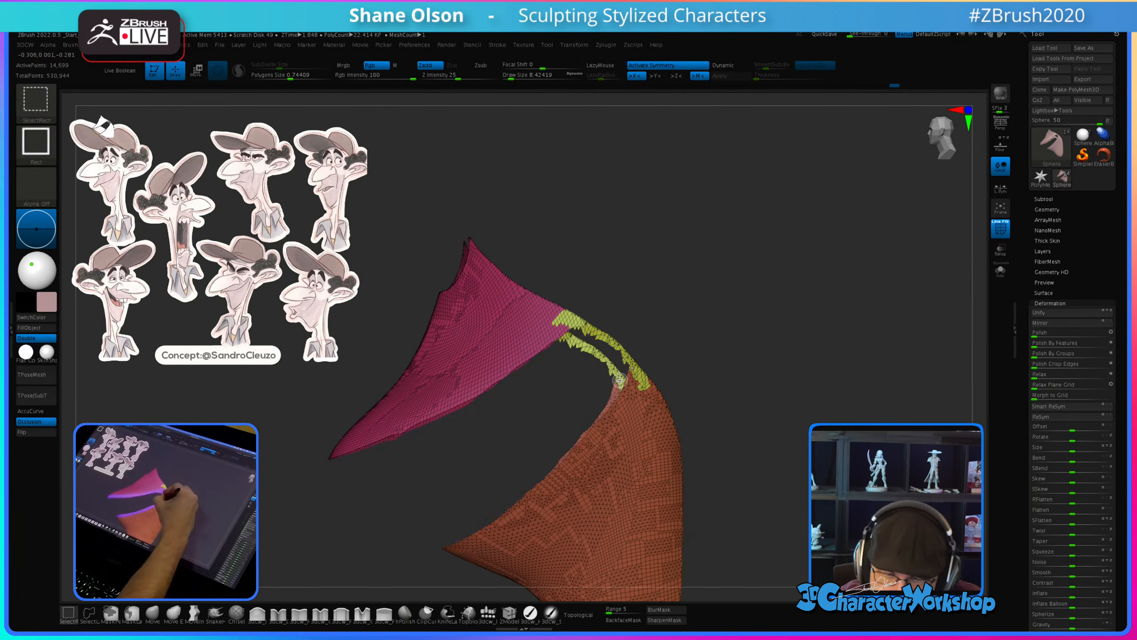
{"action": "key", "text": "ctrl+w"}
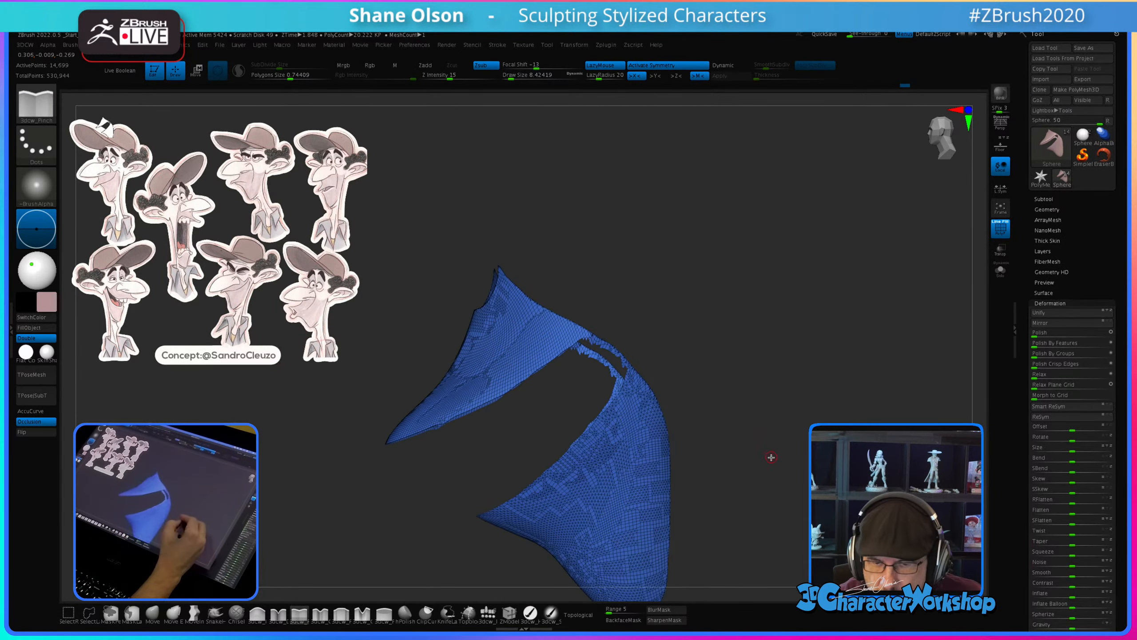
{"action": "left_click", "coordinate": [779, 463], "text": "ctrl+shift"}
{"action": "mouse_move", "coordinate": [781, 448]}
{"action": "left_mouse_down"}
{"action": "mouse_move", "coordinate": [836, 448]}
{"action": "mouse_move", "coordinate": [798, 433]}
{"action": "left_mouse_up"}
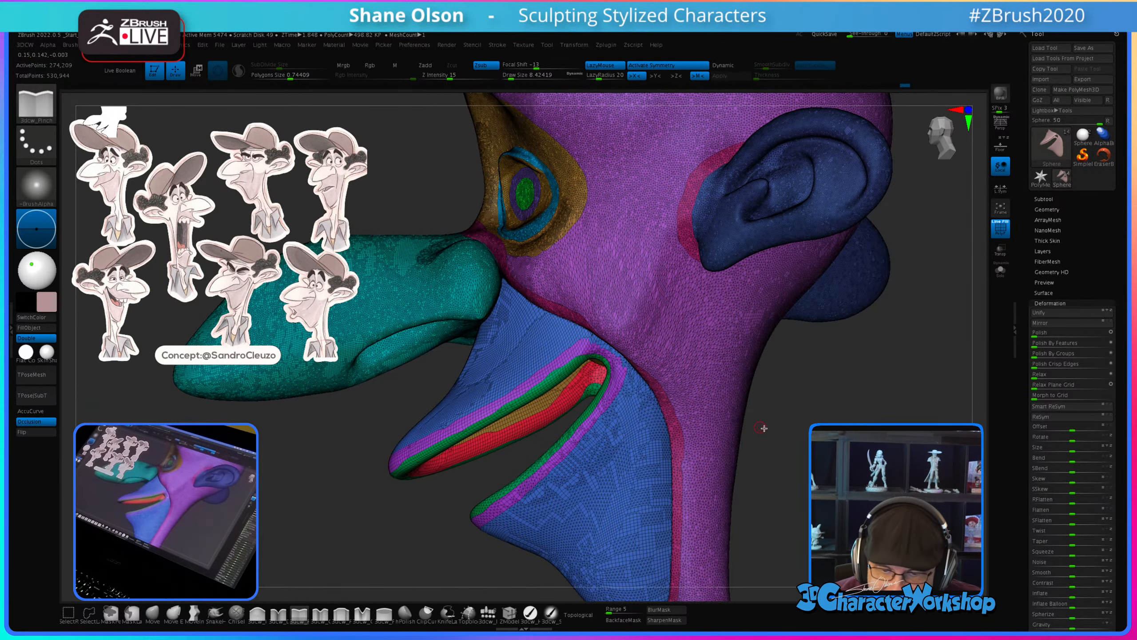
{"action": "mouse_move", "coordinate": [802, 411]}
{"action": "left_mouse_down"}
{"action": "mouse_move", "coordinate": [749, 429]}
{"action": "mouse_move", "coordinate": [767, 424]}
{"action": "mouse_move", "coordinate": [737, 401]}
{"action": "mouse_move", "coordinate": [779, 411]}
{"action": "mouse_move", "coordinate": [731, 386]}
{"action": "left_mouse_up"}
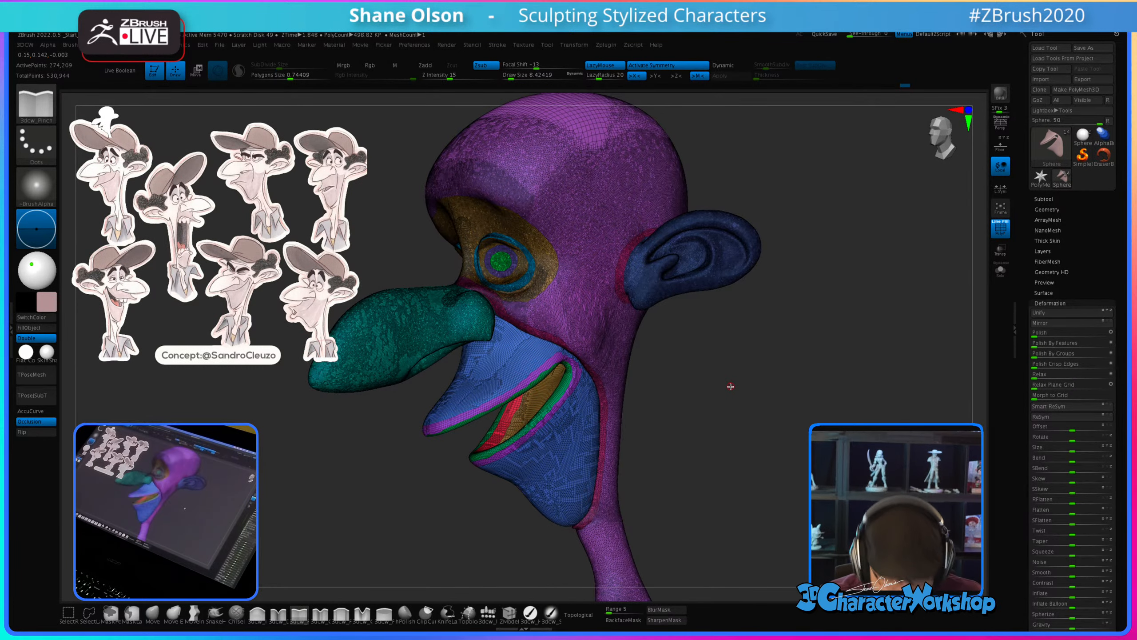
Step: Save the tool as Sandro_GoofyGuy_09.ztl in the Reference folder
{"action": "key", "text": "space"}
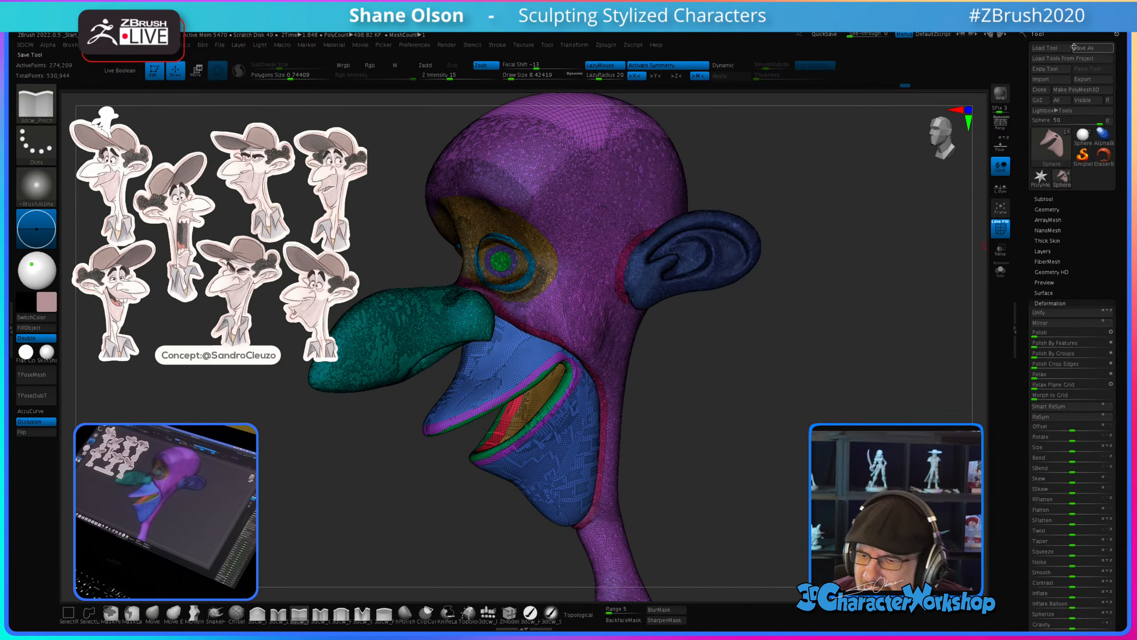
{"action": "left_click", "coordinate": [1082, 48]}
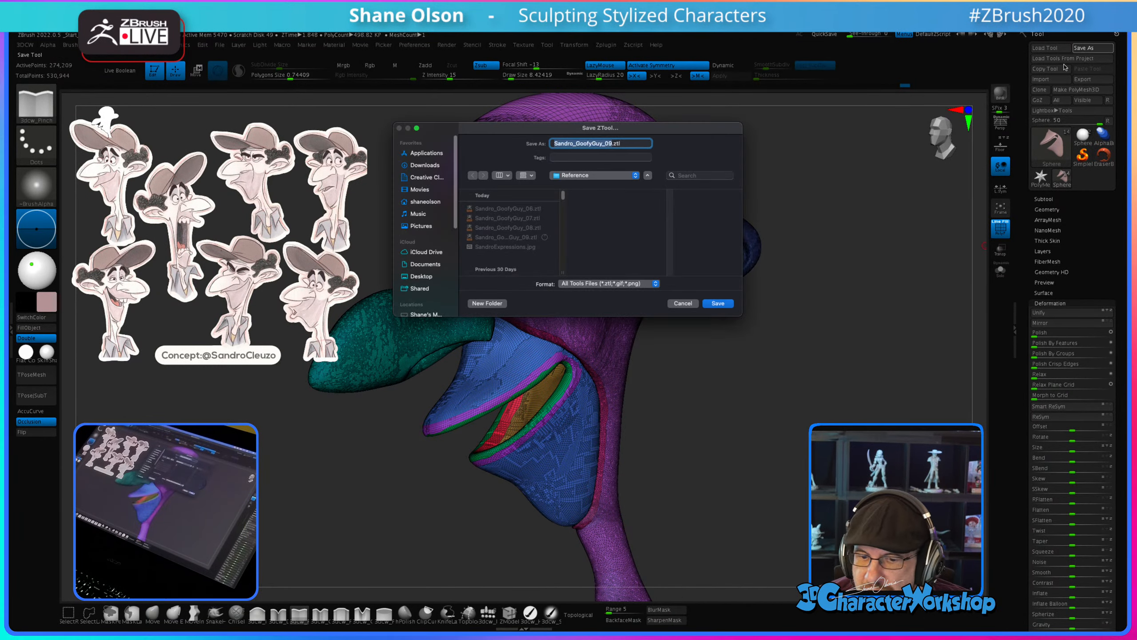
{"action": "left_click", "coordinate": [719, 303]}
{"action": "left_click", "coordinate": [593, 267]}
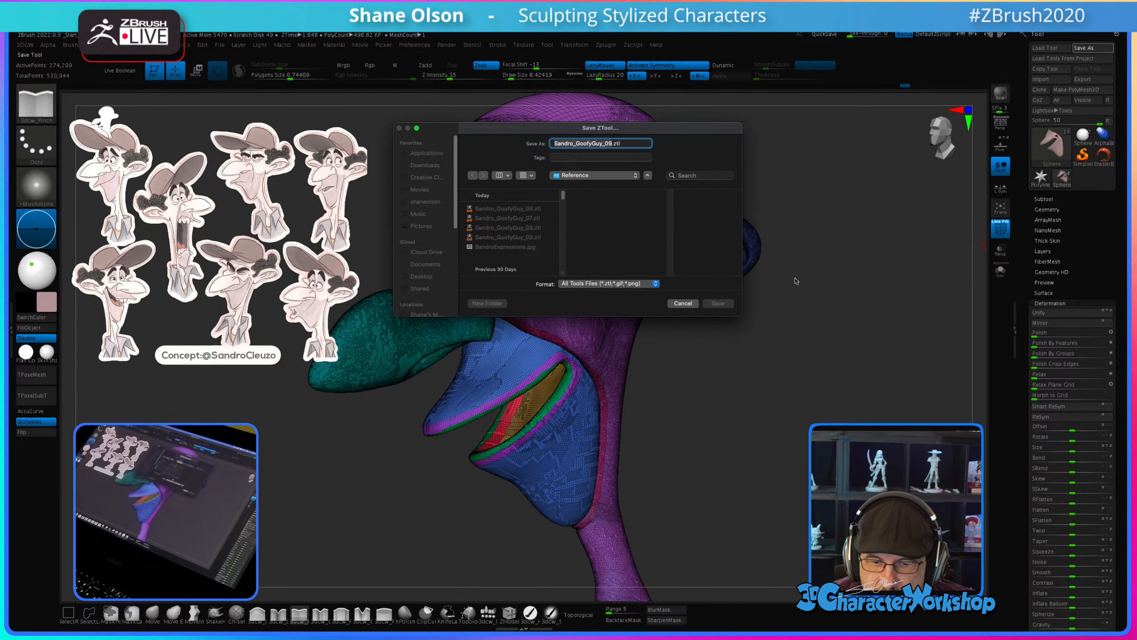
Step: Set the Target Polygons Count to 20 and run ZRemesher on the head
{"action": "key", "text": "space"}
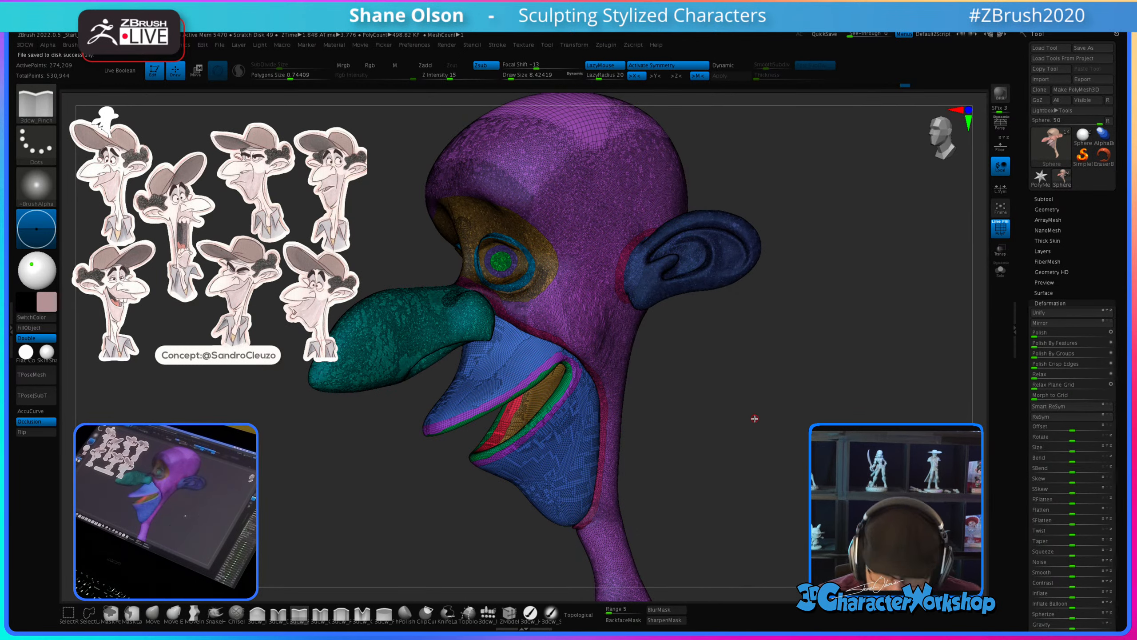
{"action": "key", "text": "space"}
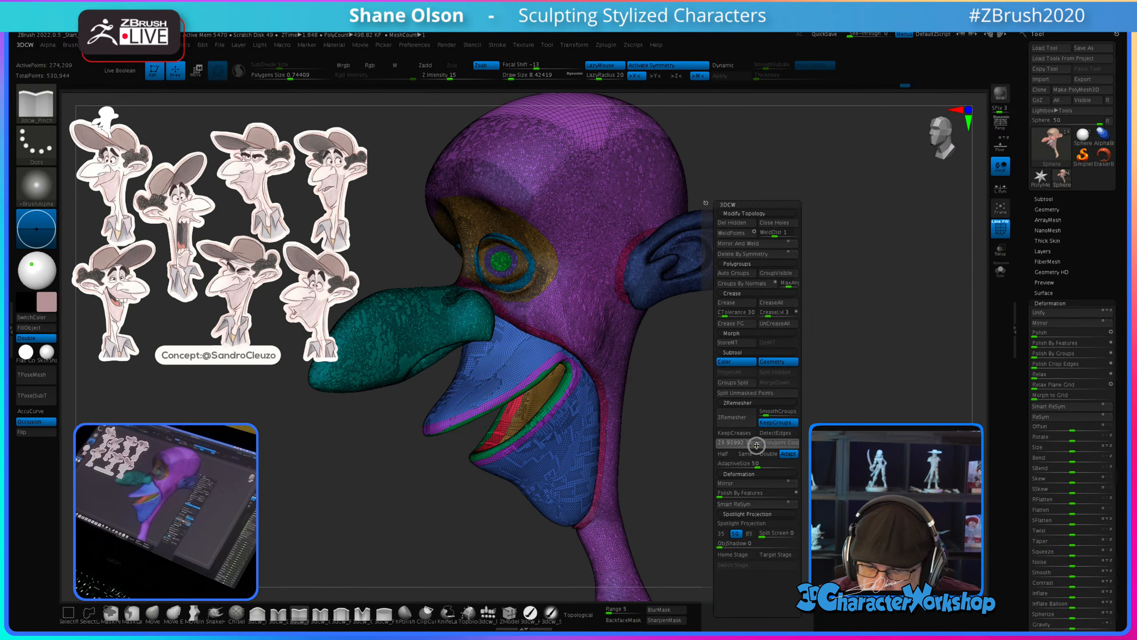
{"action": "key", "text": "Return"}
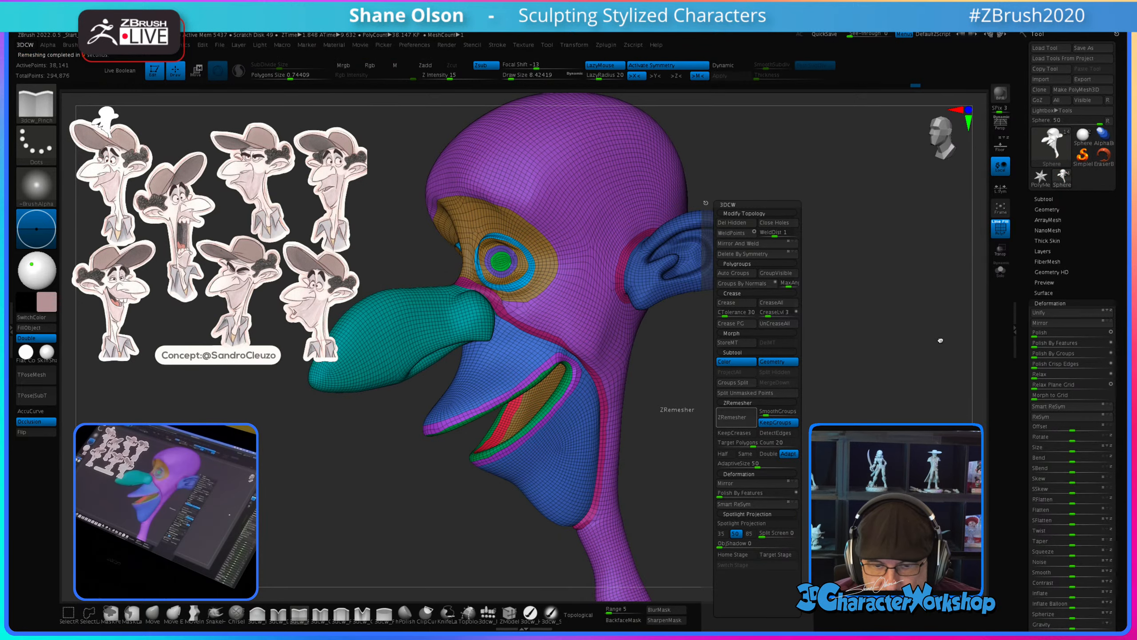
Step: Raise the draw size to about 32.7 and examine the remeshed topology around the mouth corner, eye, nose and ear
{"action": "left_click_drag", "start_coordinate": [731, 402], "coordinate": [742, 510]}
{"action": "right_click_drag", "start_coordinate": [741, 510], "coordinate": [631, 412]}
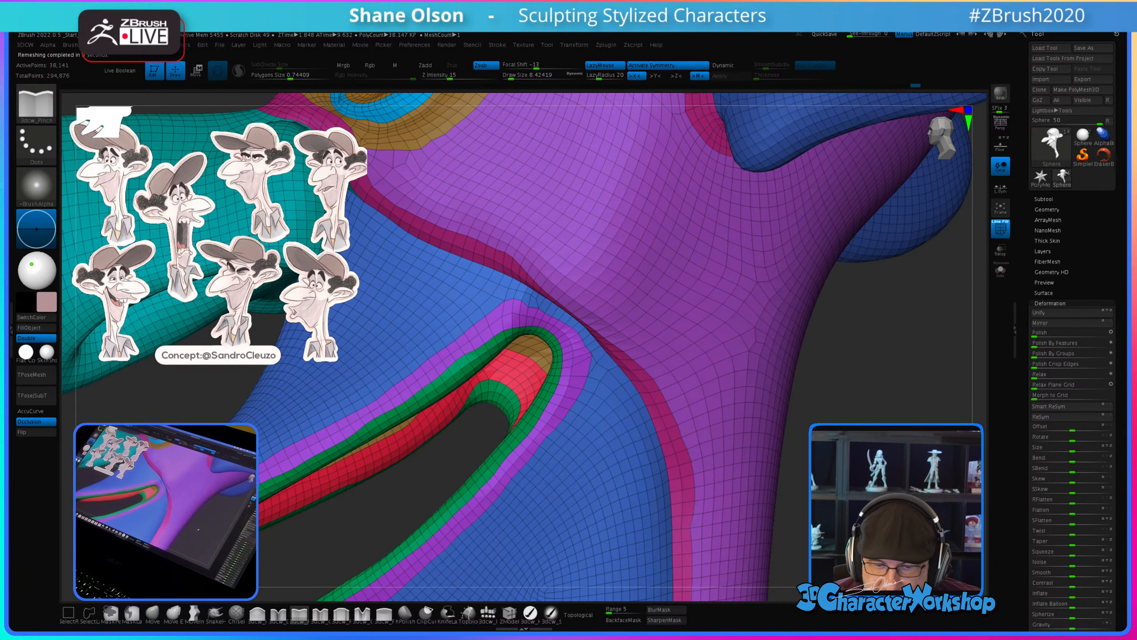
{"action": "key", "text": "f"}
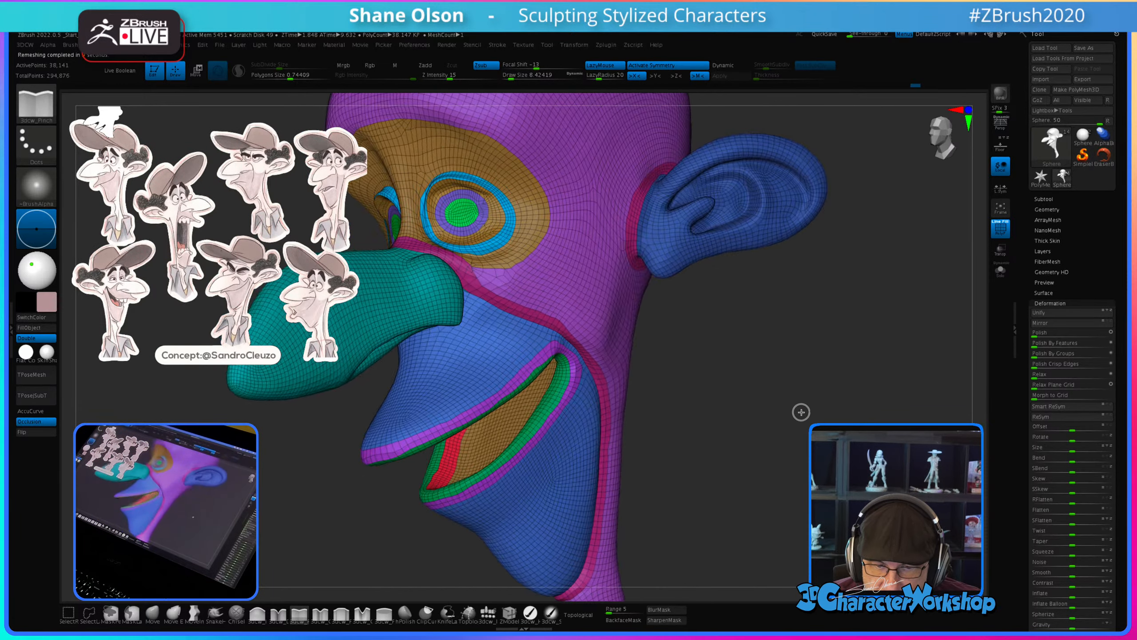
{"action": "left_click_drag", "start_coordinate": [801, 412], "coordinate": [769, 464]}
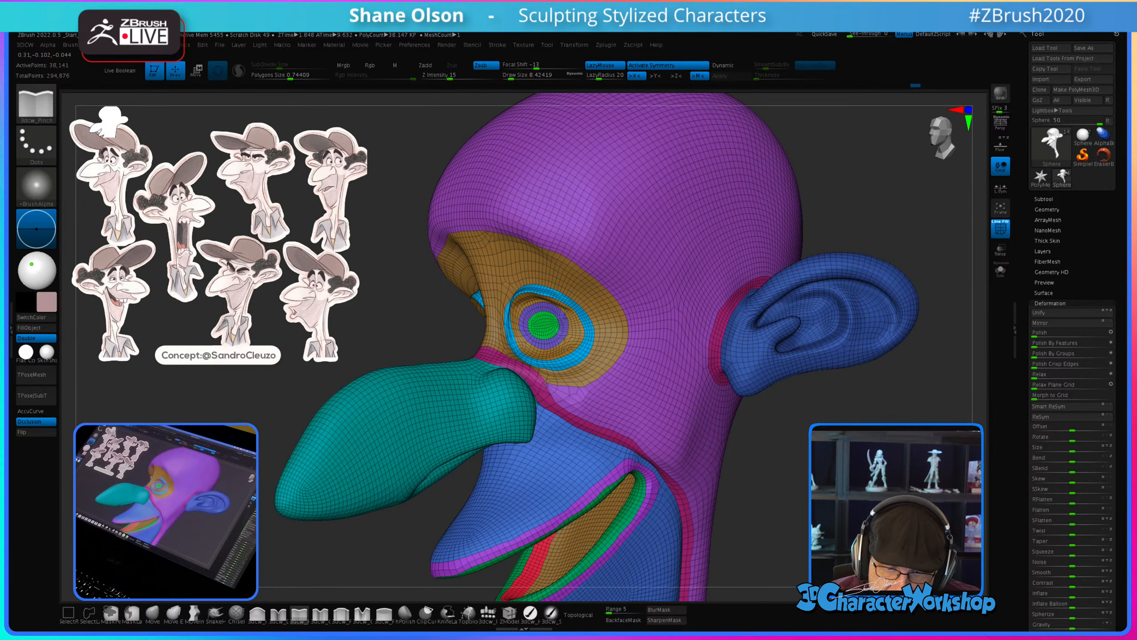
{"action": "left_click_drag", "start_coordinate": [806, 469], "coordinate": [800, 467]}
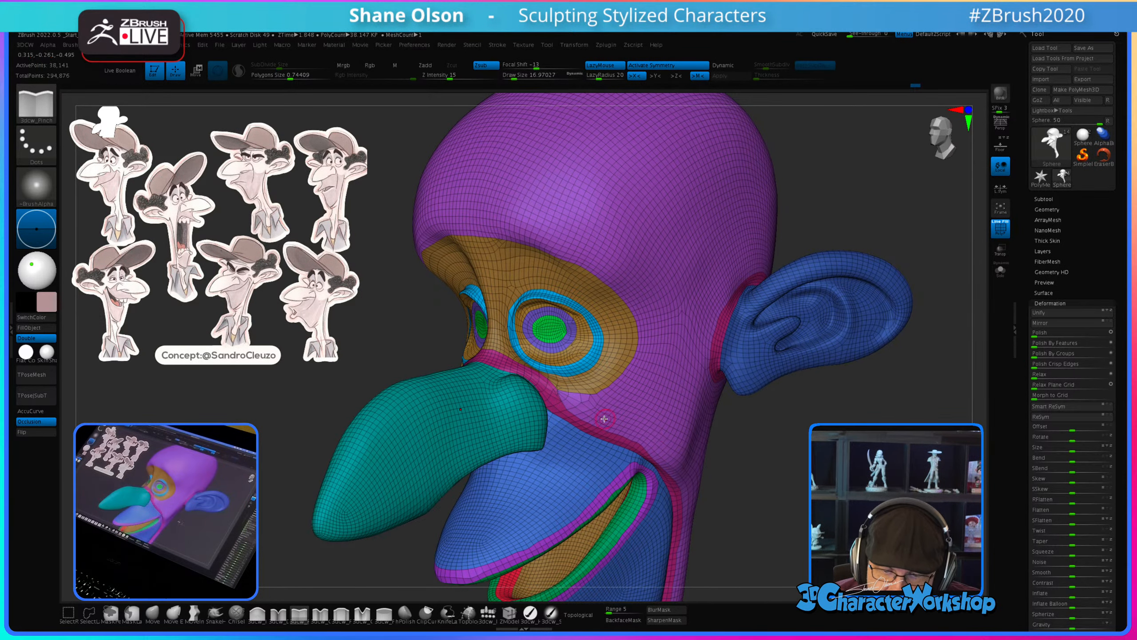
{"action": "key", "text": "s"}
{"action": "key", "text": "shift"}
{"action": "left_click_drag", "start_coordinate": [846, 459], "coordinate": [817, 494]}
{"action": "key", "text": "bracketright"}
{"action": "key", "text": "shift"}
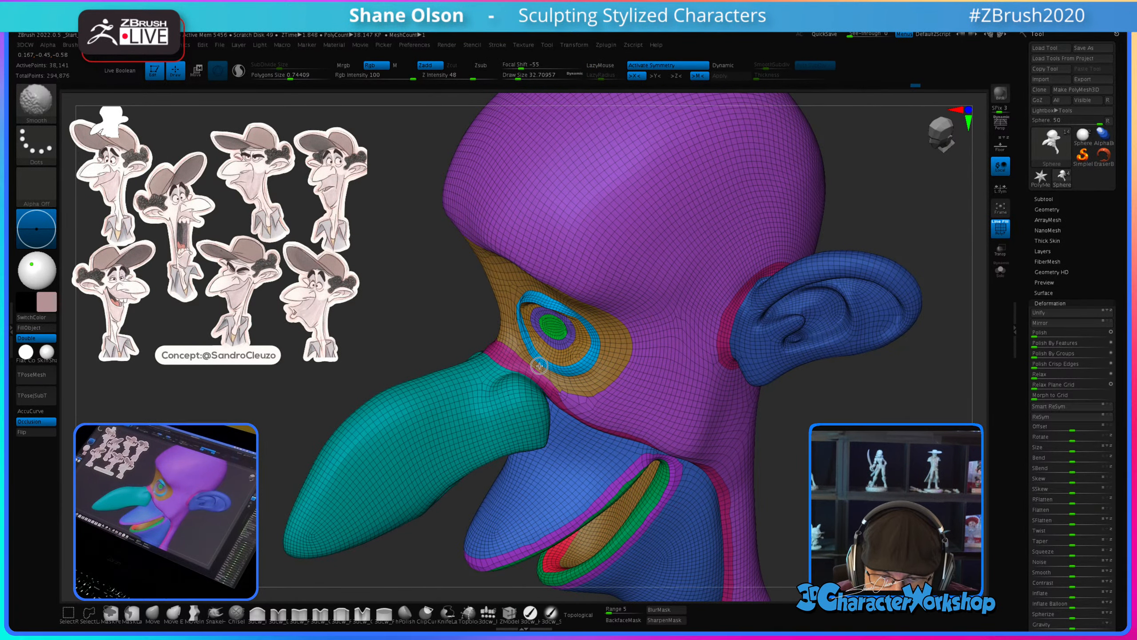
{"action": "left_click_drag", "start_coordinate": [611, 372], "coordinate": [804, 423]}
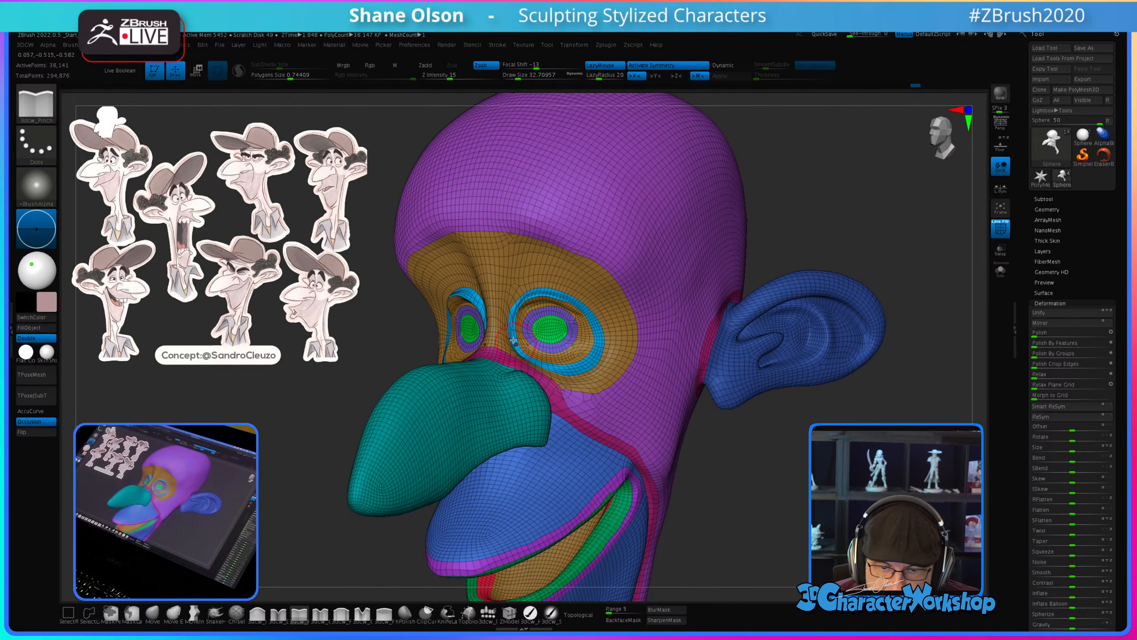
Step: Try smoothing the mesh inside the corner of the mouth and undo the stroke
{"action": "left_click_drag", "start_coordinate": [737, 479], "coordinate": [851, 533]}
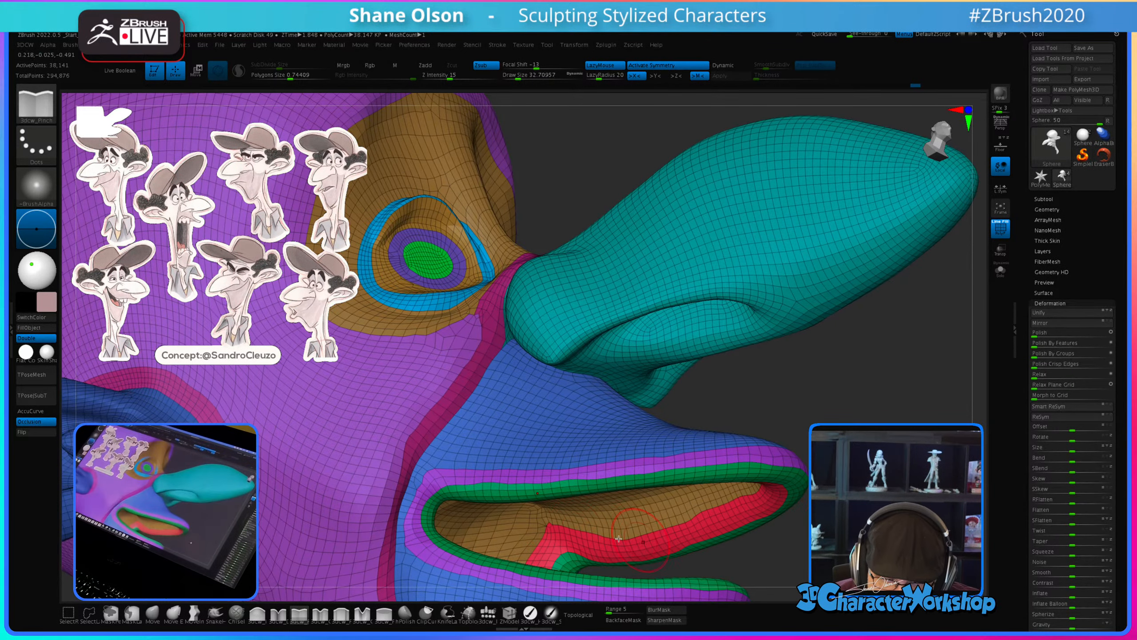
{"action": "left_click_drag", "start_coordinate": [556, 528], "coordinate": [557, 527], "text": "shift"}
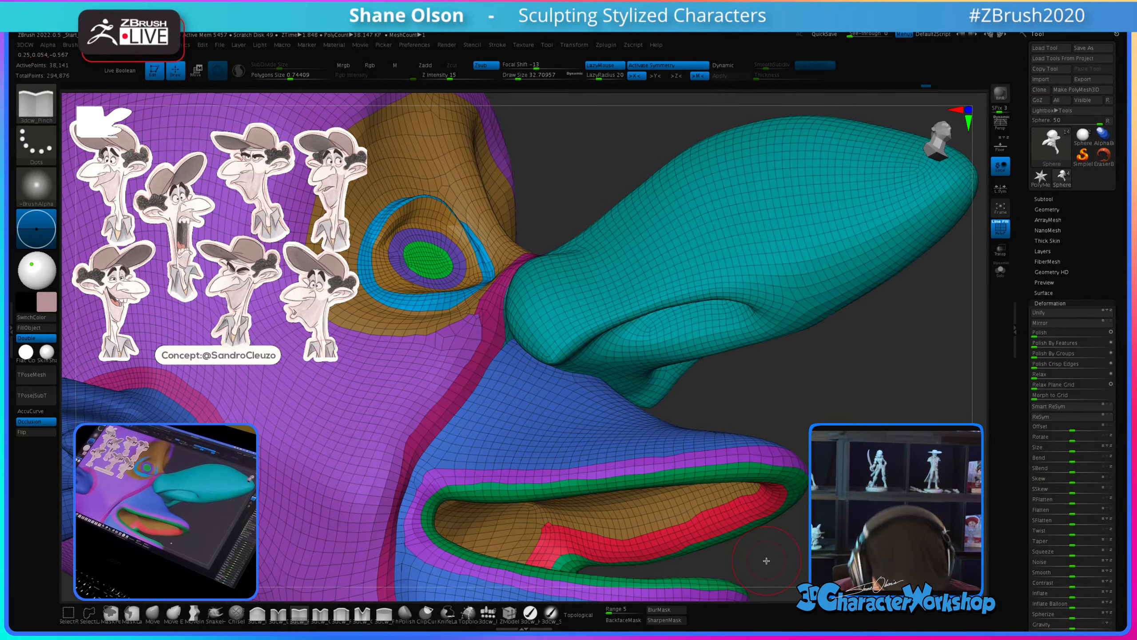
{"action": "key", "text": "ctrl+z"}
Step: Run ZRemesher on the whole head again with the Half polygon option
{"action": "mouse_move", "coordinate": [766, 561]}
{"action": "left_mouse_down", "text": "alt"}
{"action": "mouse_move", "coordinate": [794, 497]}
{"action": "mouse_move", "coordinate": [806, 501]}
{"action": "mouse_move", "coordinate": [780, 490]}
{"action": "mouse_move", "coordinate": [805, 501]}
{"action": "left_mouse_up", "text": "alt"}
{"action": "left_click_drag", "start_coordinate": [725, 519], "coordinate": [775, 492]}
{"action": "mouse_move", "coordinate": [782, 443]}
{"action": "left_mouse_down"}
{"action": "mouse_move", "coordinate": [759, 447]}
{"action": "mouse_move", "coordinate": [774, 441]}
{"action": "left_mouse_up"}
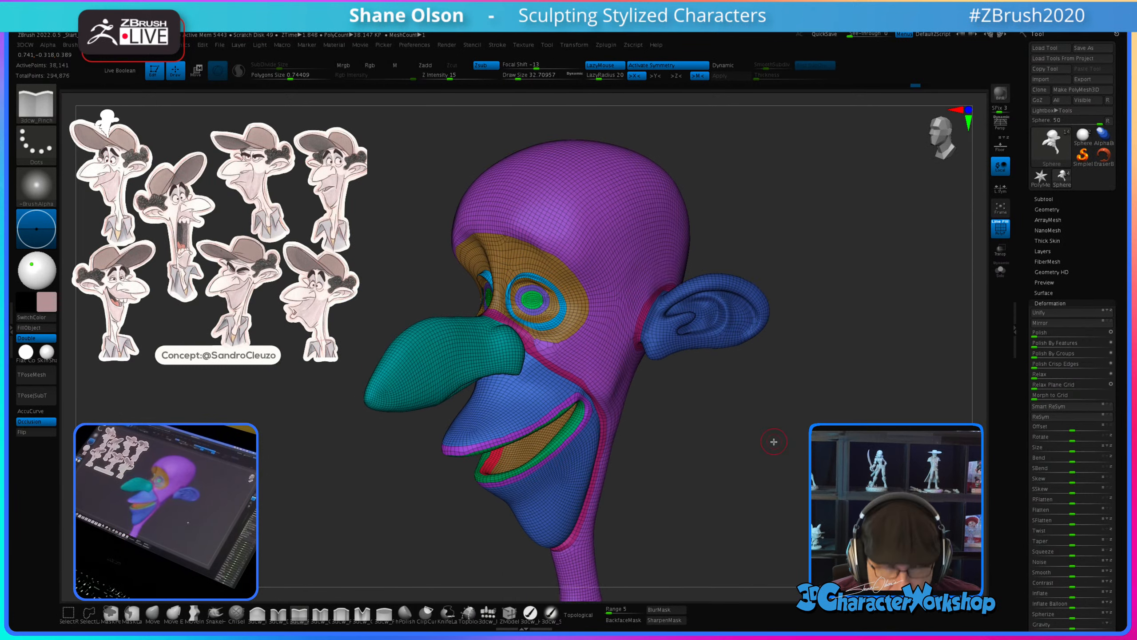
{"action": "key", "text": "space"}
{"action": "left_click", "coordinate": [742, 453]}
{"action": "left_click", "coordinate": [747, 418]}
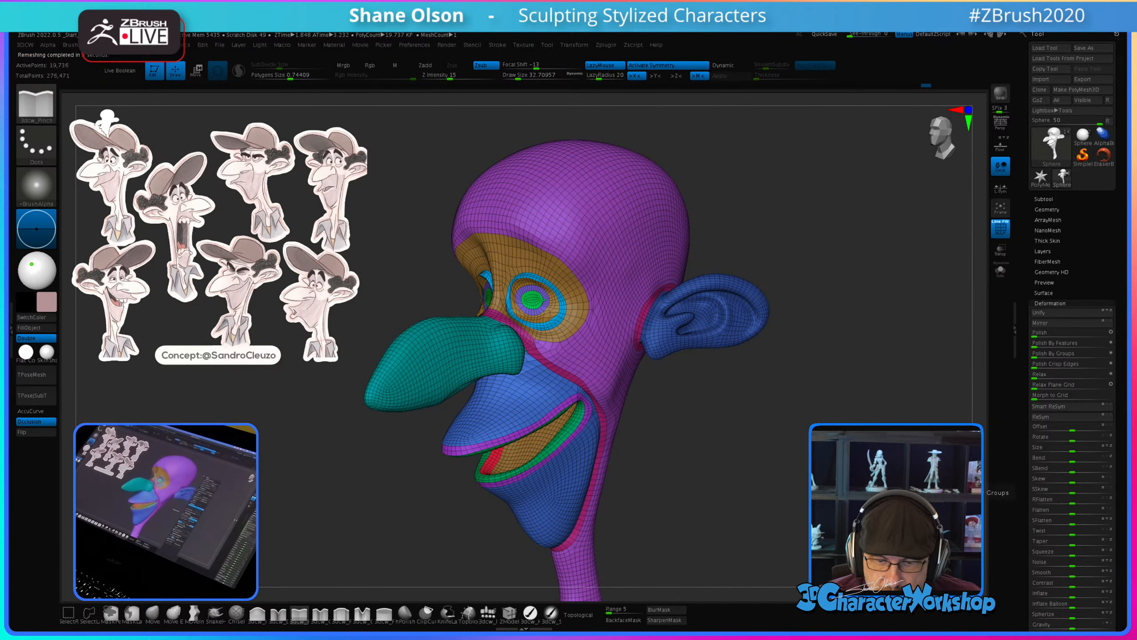
Step: Set the draw size to about 36.9 and examine the remeshed topology around the eye
{"action": "mouse_move", "coordinate": [792, 452]}
{"action": "left_mouse_down"}
{"action": "mouse_move", "coordinate": [774, 444]}
{"action": "mouse_move", "coordinate": [798, 441]}
{"action": "mouse_move", "coordinate": [788, 441]}
{"action": "mouse_move", "coordinate": [779, 482]}
{"action": "mouse_move", "coordinate": [801, 511]}
{"action": "mouse_move", "coordinate": [786, 502]}
{"action": "mouse_move", "coordinate": [752, 550]}
{"action": "mouse_move", "coordinate": [799, 533]}
{"action": "left_mouse_up"}
{"action": "key", "text": "["}
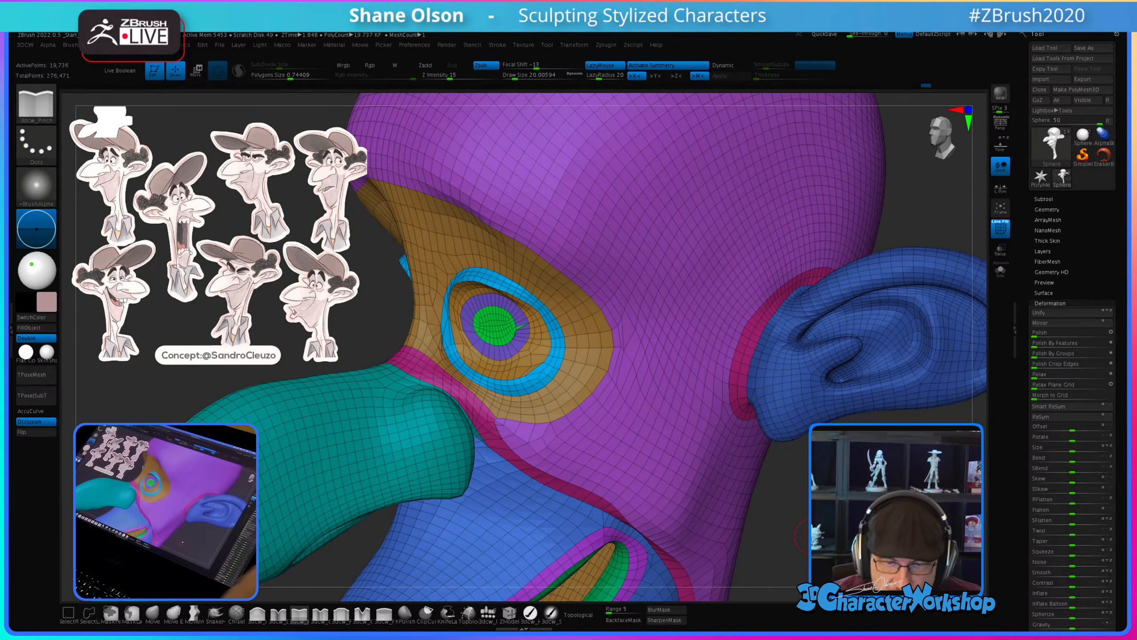
{"action": "key", "text": "s"}
{"action": "left_click_drag", "start_coordinate": [438, 334], "coordinate": [444, 333]}
{"action": "mouse_move", "coordinate": [443, 332]}
{"action": "right_mouse_down"}
{"action": "mouse_move", "coordinate": [460, 315]}
{"action": "mouse_move", "coordinate": [425, 334]}
{"action": "mouse_move", "coordinate": [481, 300]}
{"action": "mouse_move", "coordinate": [514, 333]}
{"action": "mouse_move", "coordinate": [584, 368]}
{"action": "right_mouse_up"}
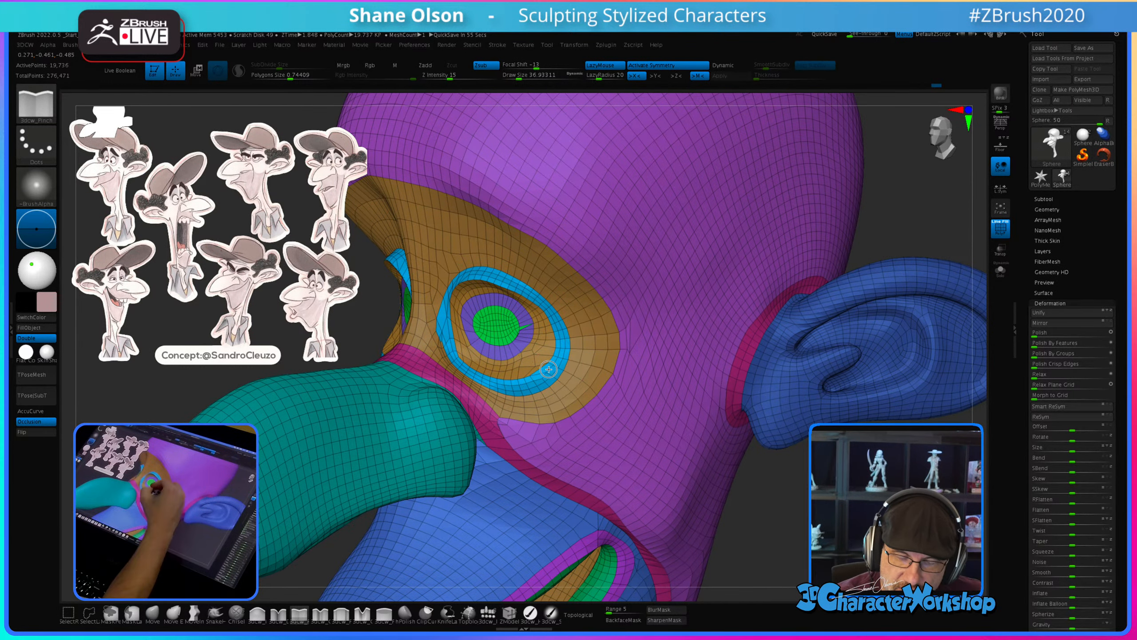
{"action": "right_click_drag", "start_coordinate": [582, 372], "coordinate": [568, 387]}
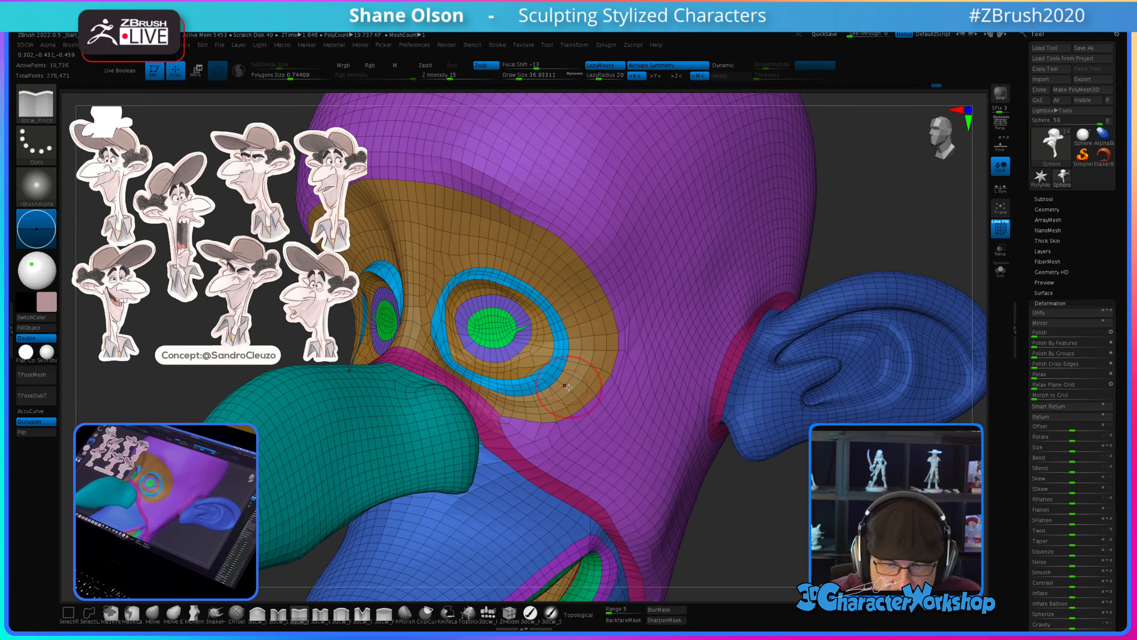
Step: Switch the ZRemesher polygon count option to Same and remesh the whole head
{"action": "key", "text": "3"}
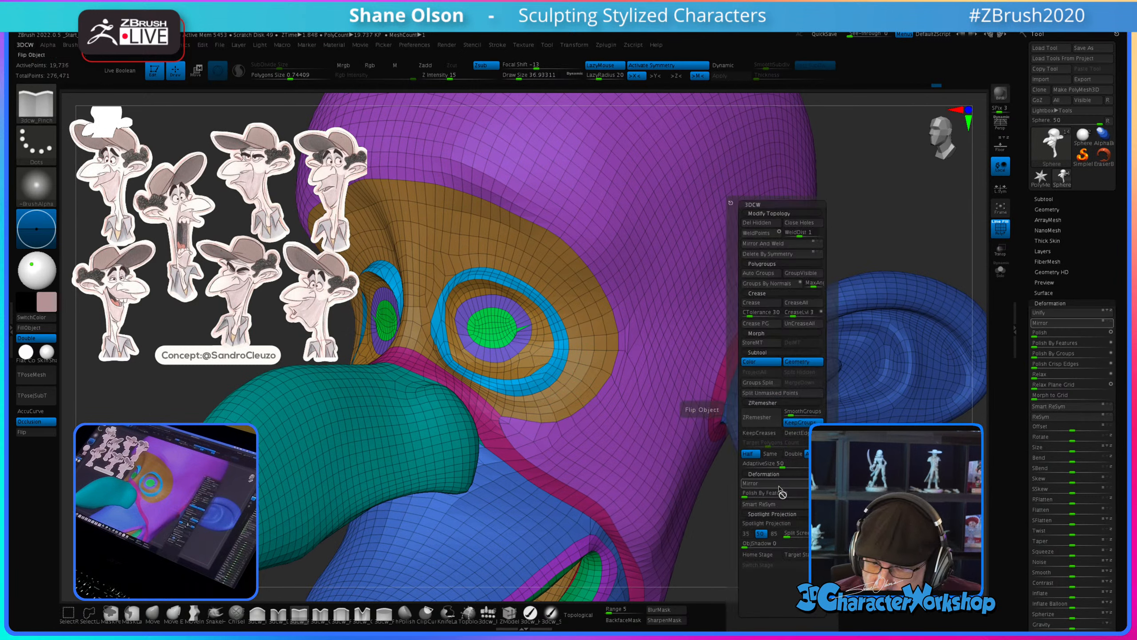
{"action": "left_click", "coordinate": [770, 454]}
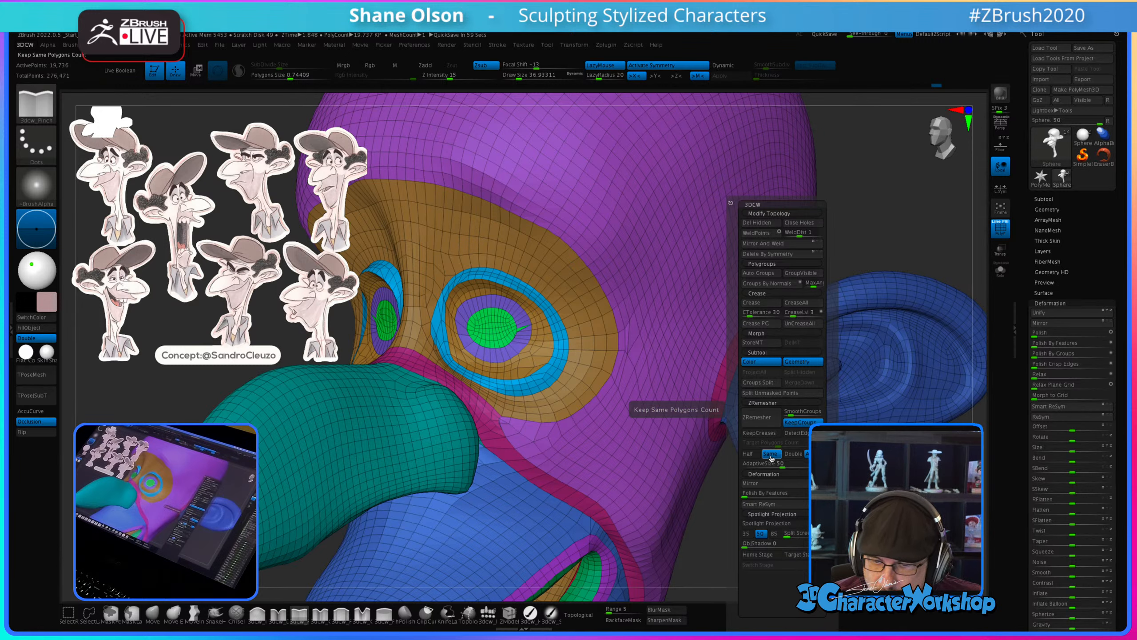
{"action": "left_click", "coordinate": [761, 417]}
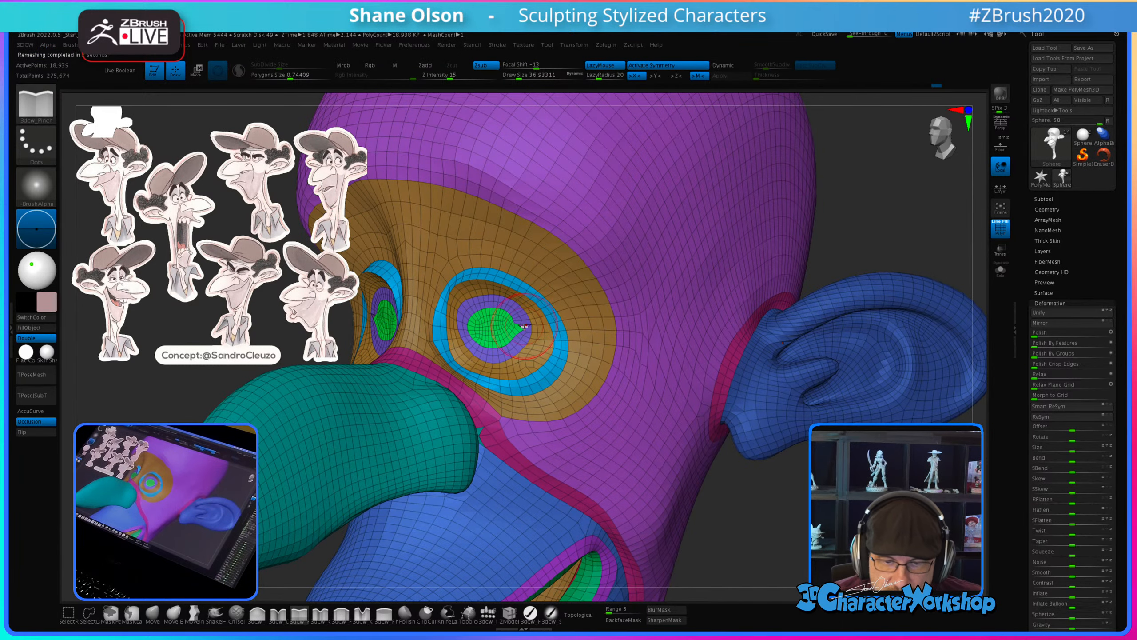
Step: Examine the new topology around the eye, nose and ear and over the whole head
{"action": "mouse_move", "coordinate": [787, 504]}
{"action": "left_mouse_down"}
{"action": "mouse_move", "coordinate": [699, 497]}
{"action": "mouse_move", "coordinate": [770, 502]}
{"action": "left_mouse_up"}
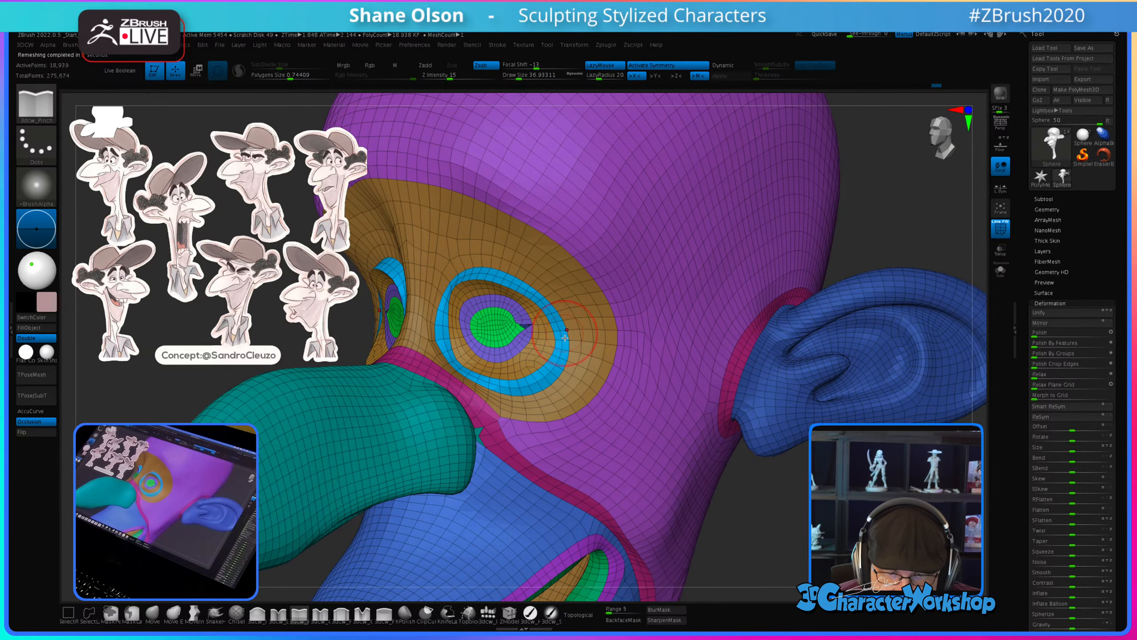
{"action": "mouse_move", "coordinate": [765, 505]}
{"action": "left_mouse_down"}
{"action": "mouse_move", "coordinate": [756, 493]}
{"action": "mouse_move", "coordinate": [766, 508]}
{"action": "mouse_move", "coordinate": [735, 501]}
{"action": "mouse_move", "coordinate": [758, 437]}
{"action": "left_mouse_up"}
{"action": "mouse_move", "coordinate": [786, 529]}
{"action": "left_mouse_down", "text": "alt"}
{"action": "mouse_move", "coordinate": [791, 485]}
{"action": "mouse_move", "coordinate": [828, 495]}
{"action": "mouse_move", "coordinate": [828, 464]}
{"action": "mouse_move", "coordinate": [819, 476]}
{"action": "mouse_move", "coordinate": [840, 459]}
{"action": "left_mouse_up", "text": "alt"}
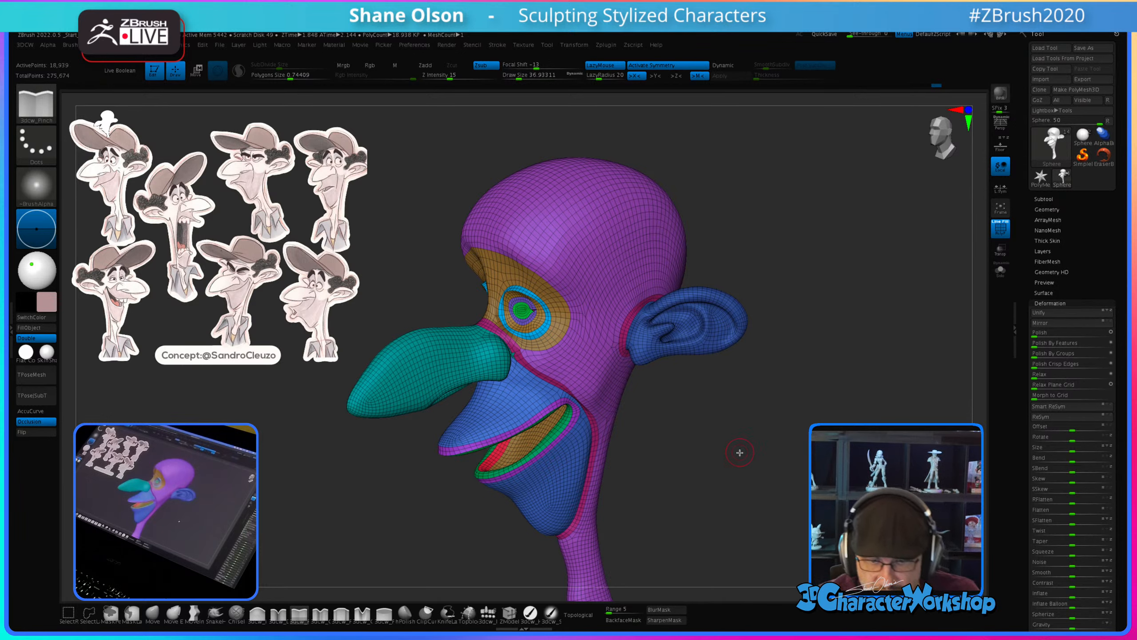
{"action": "key", "text": "shift+f"}
{"action": "left_click_drag", "start_coordinate": [736, 419], "coordinate": [756, 502]}
{"action": "key", "text": "shift+f"}
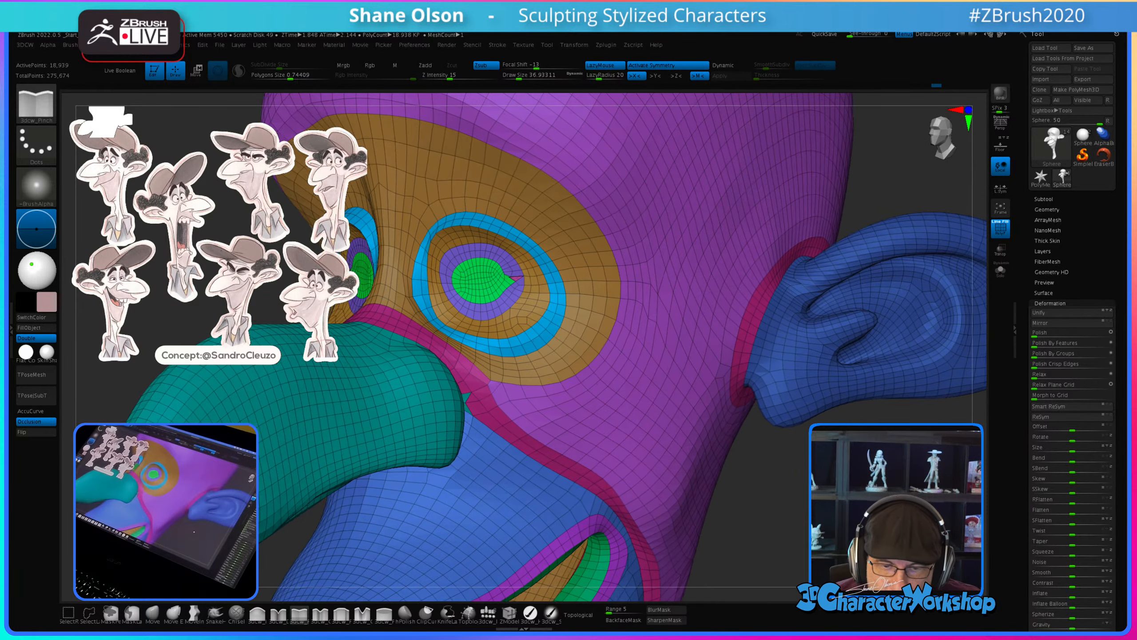
{"action": "left_click_drag", "start_coordinate": [832, 473], "coordinate": [847, 473]}
{"action": "key", "text": "3"}
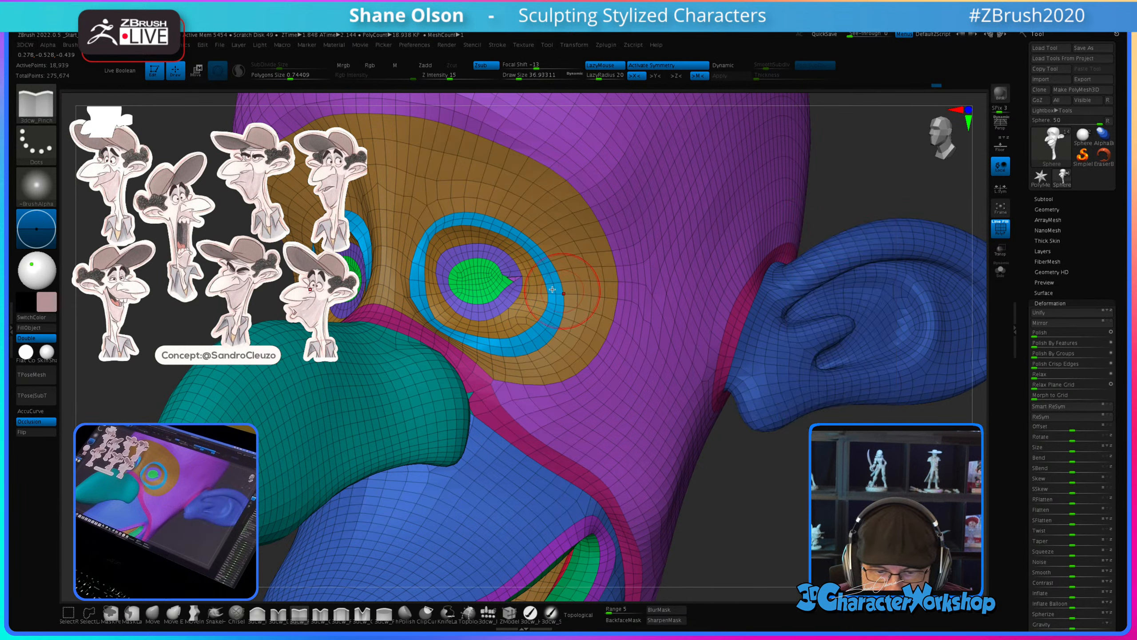
Step: Try smoothing the pointed outer corner of the green eye polygroup and reduce the draw size to about 23.3
{"action": "left_click_drag", "start_coordinate": [511, 278], "coordinate": [507, 276], "text": "shift"}
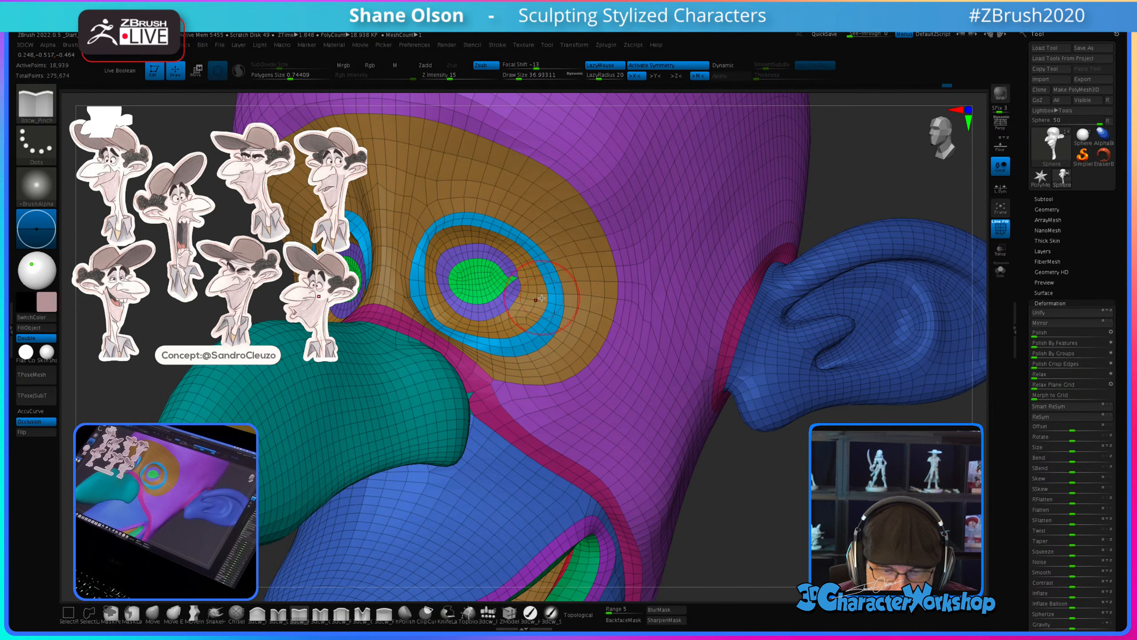
{"action": "mouse_move", "coordinate": [542, 298]}
{"action": "right_mouse_down"}
{"action": "mouse_move", "coordinate": [517, 310]}
{"action": "mouse_move", "coordinate": [562, 376]}
{"action": "right_mouse_up"}
{"action": "key", "text": "s"}
{"action": "left_click_drag", "start_coordinate": [567, 364], "coordinate": [563, 365]}
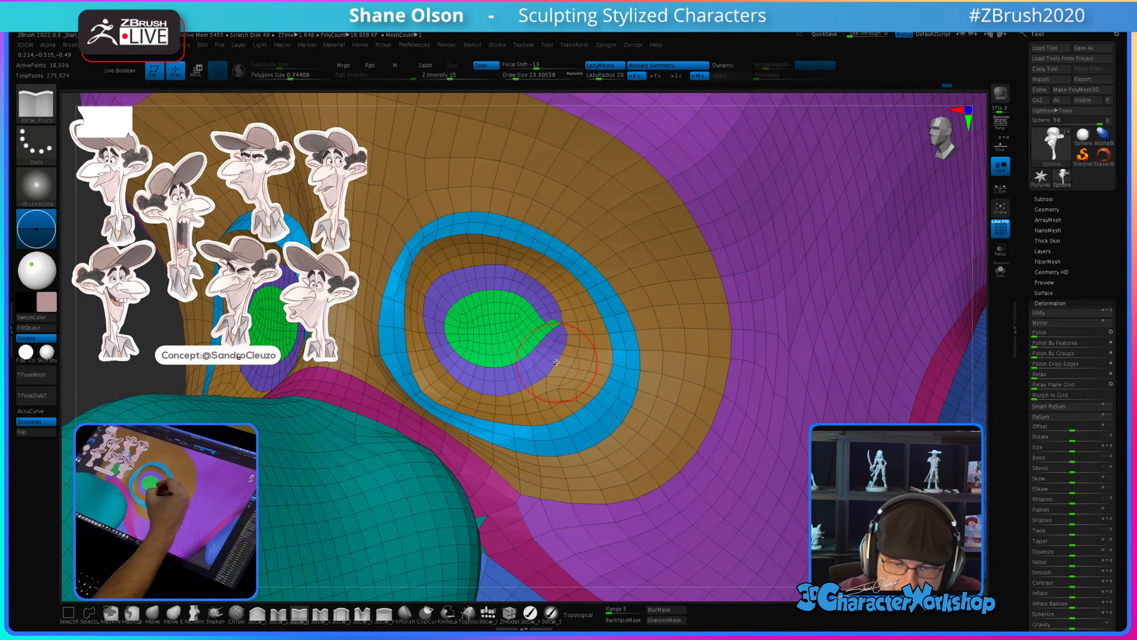
Step: Isolate the green eye polygroup, hide it to inspect the surrounding mesh, and show the whole head again
{"action": "left_click", "coordinate": [474, 333], "text": "ctrl+shift"}
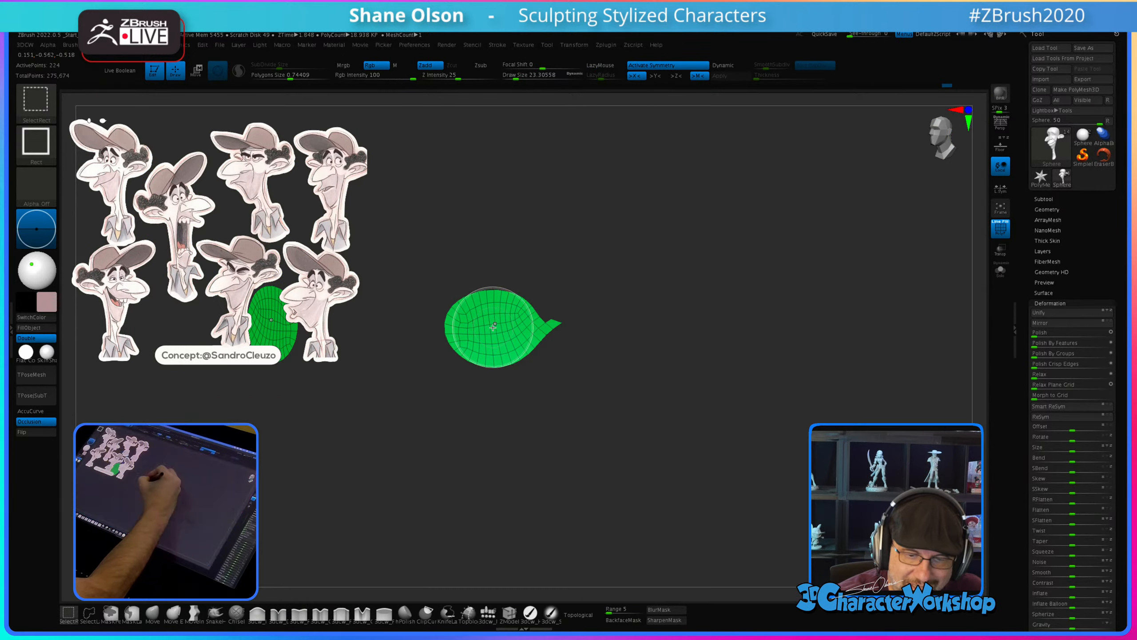
{"action": "left_click", "coordinate": [511, 412], "text": "ctrl+shift"}
{"action": "mouse_move", "coordinate": [545, 388]}
{"action": "right_mouse_down", "text": "ctrl"}
{"action": "mouse_move", "coordinate": [549, 372]}
{"action": "mouse_move", "coordinate": [562, 381]}
{"action": "mouse_move", "coordinate": [554, 360]}
{"action": "right_mouse_up", "text": "ctrl"}
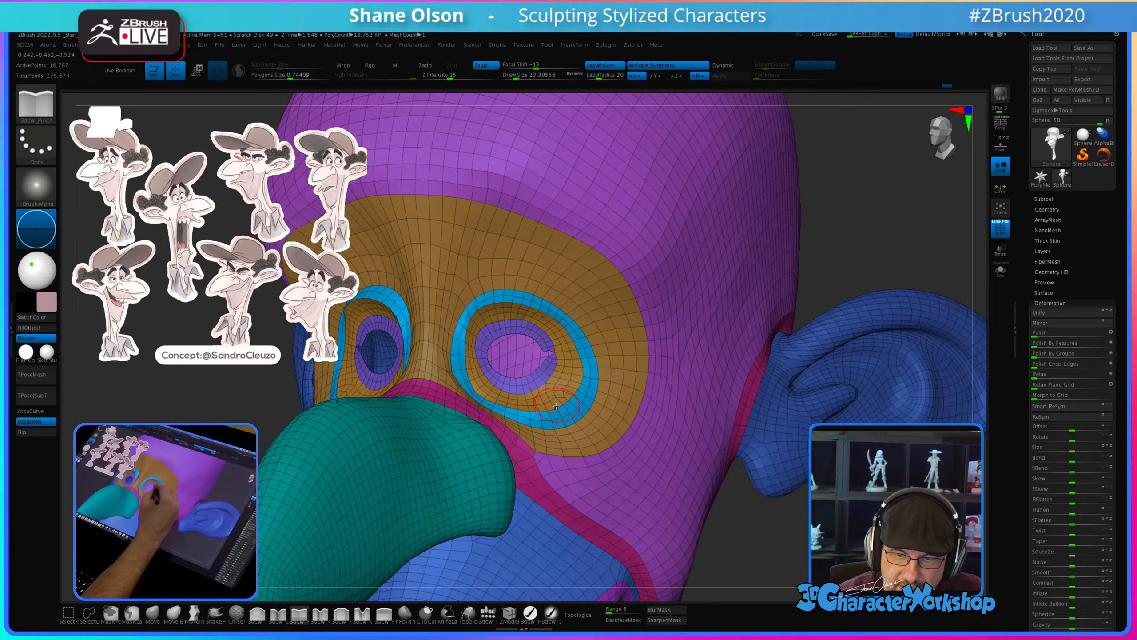
{"action": "left_click_drag", "start_coordinate": [579, 457], "coordinate": [579, 452], "text": "ctrl+shift"}
{"action": "left_click", "coordinate": [580, 452], "text": "ctrl+shift"}
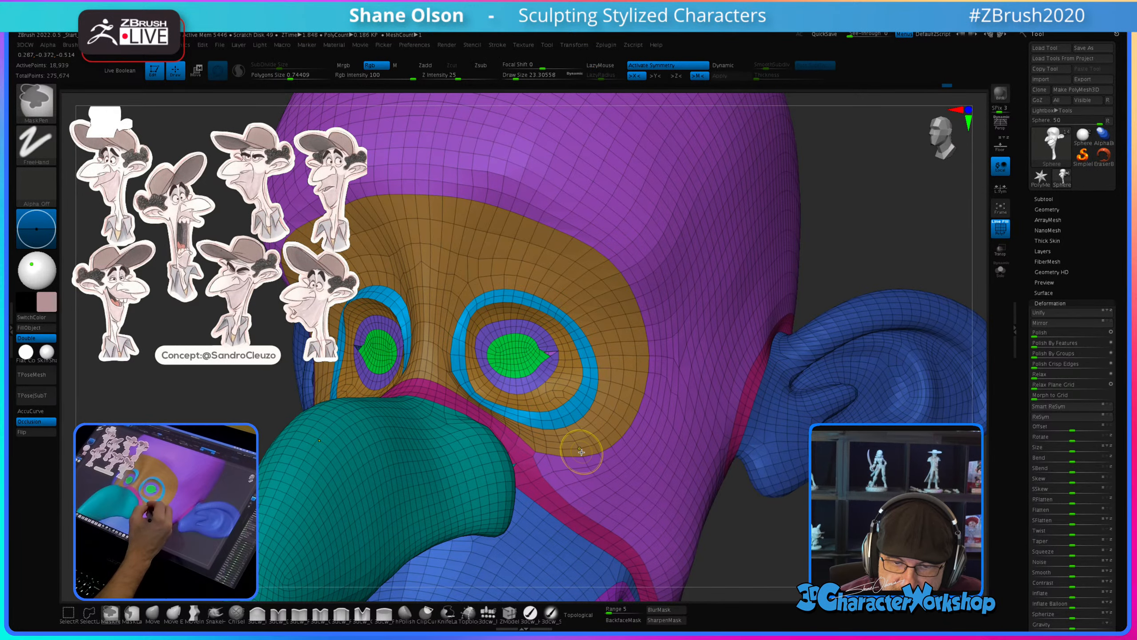
Step: Undo the last ZRemesher pass on the head and reduce the draw size to about 17
{"action": "key", "text": "ctrl+z"}
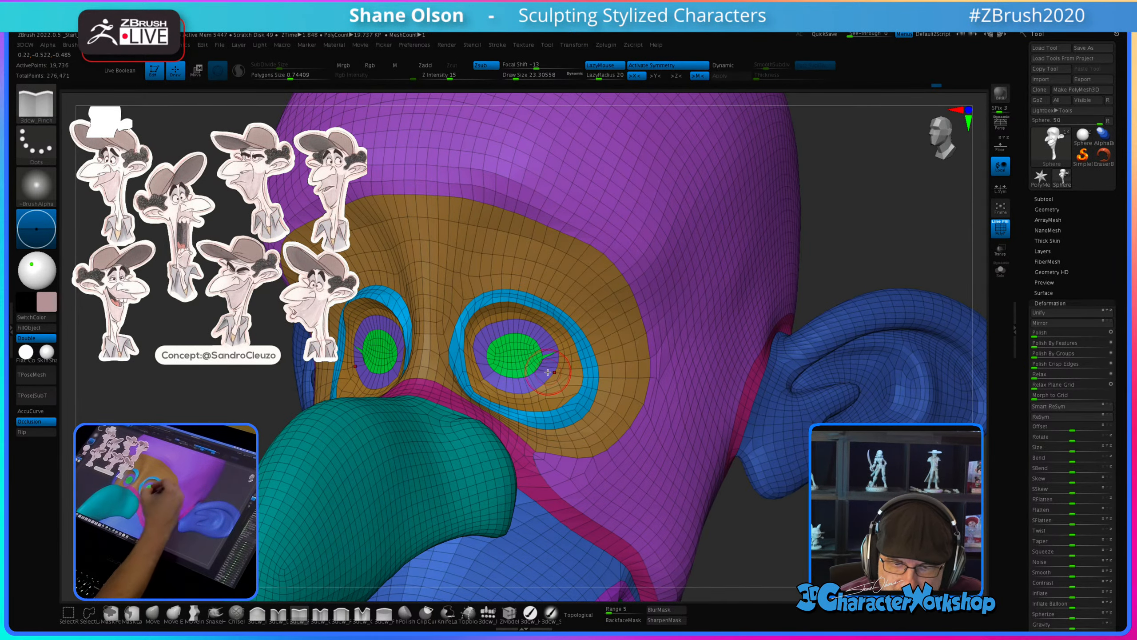
{"action": "right_click_drag", "start_coordinate": [540, 373], "coordinate": [553, 407], "text": "alt"}
{"action": "key", "text": "s"}
{"action": "left_click_drag", "start_coordinate": [567, 384], "coordinate": [564, 384]}
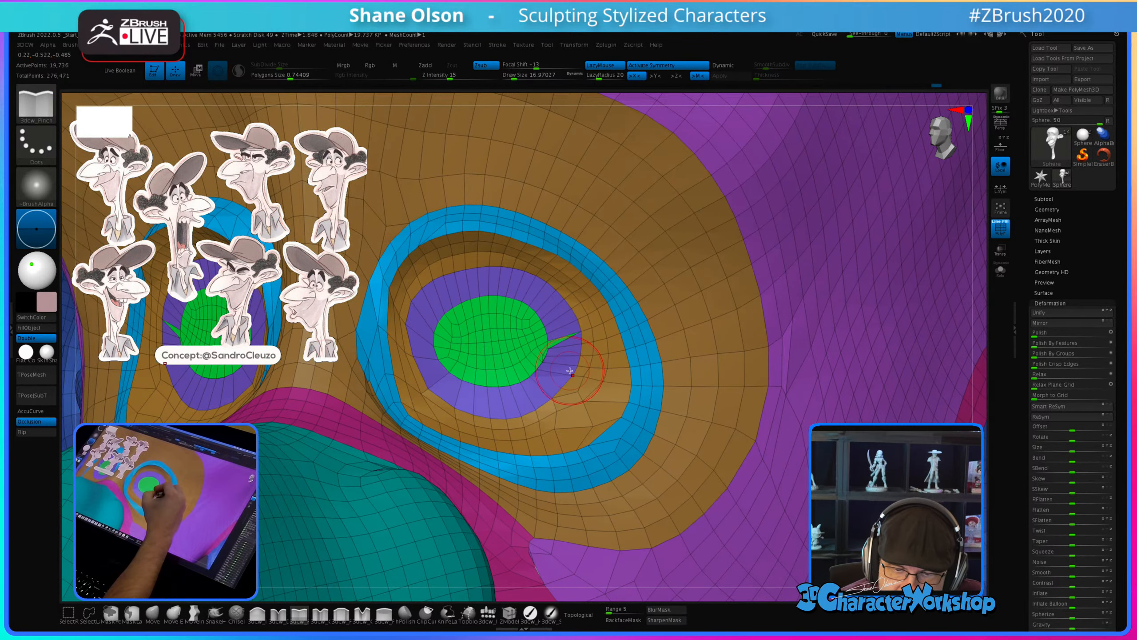
Step: Try smoothing the green spike at the outer side of the eye, reduce the draw size to about 7.5, and undo the stroke
{"action": "mouse_move", "coordinate": [570, 373]}
{"action": "right_mouse_down", "text": "alt"}
{"action": "mouse_move", "coordinate": [560, 441]}
{"action": "mouse_move", "coordinate": [581, 370]}
{"action": "right_mouse_up", "text": "alt"}
{"action": "left_click_drag", "start_coordinate": [541, 339], "coordinate": [542, 351], "text": "shift"}
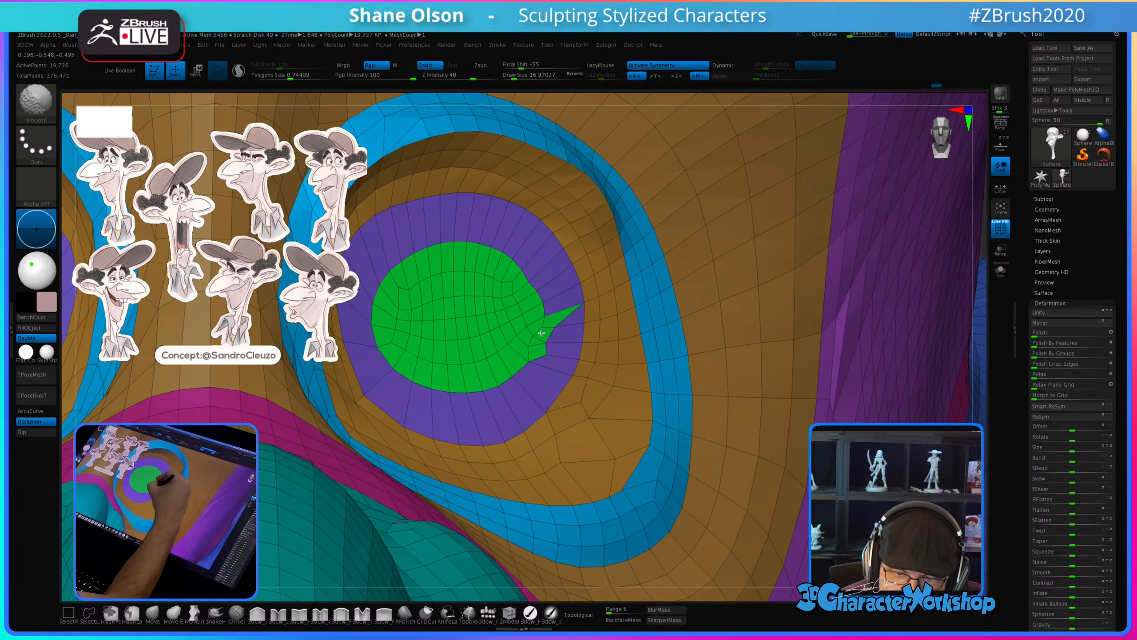
{"action": "right_click_drag", "start_coordinate": [574, 353], "coordinate": [561, 351]}
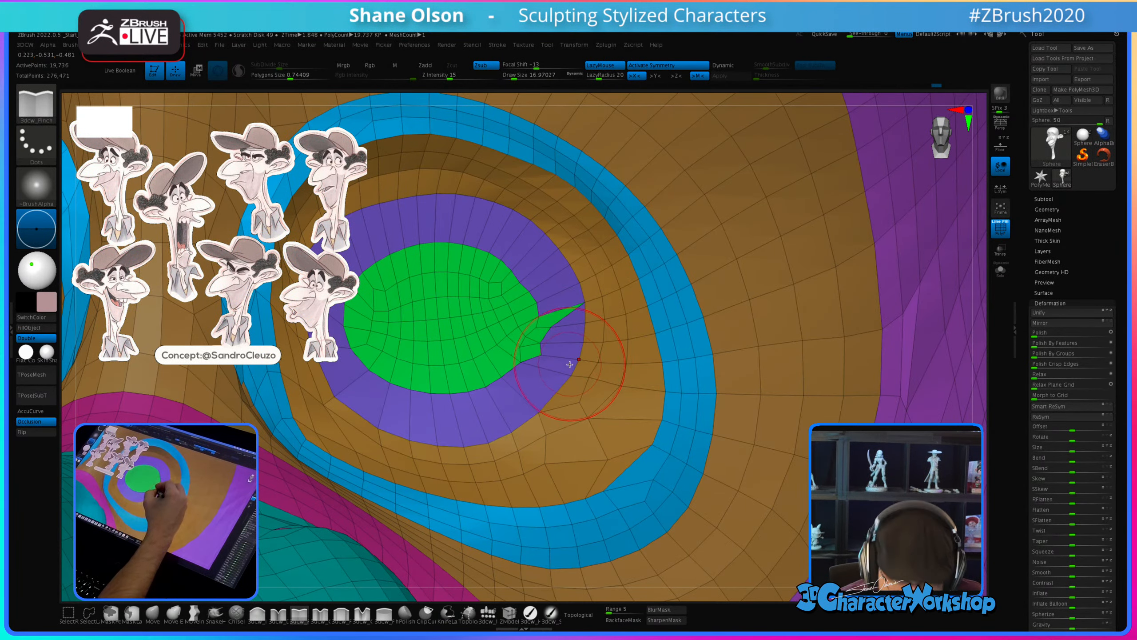
{"action": "right_click_drag", "start_coordinate": [566, 354], "coordinate": [554, 369], "text": "alt"}
{"action": "key", "text": "s"}
{"action": "left_click_drag", "start_coordinate": [561, 335], "coordinate": [556, 335]}
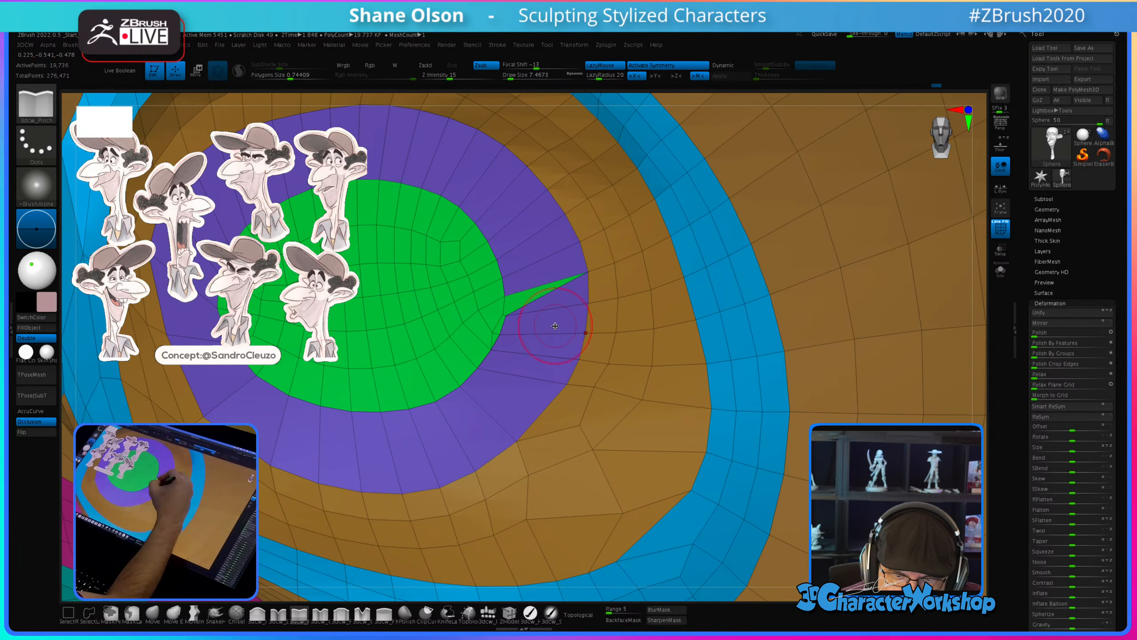
{"action": "right_click_drag", "start_coordinate": [556, 322], "coordinate": [563, 323]}
{"action": "key", "text": "ctrl"}
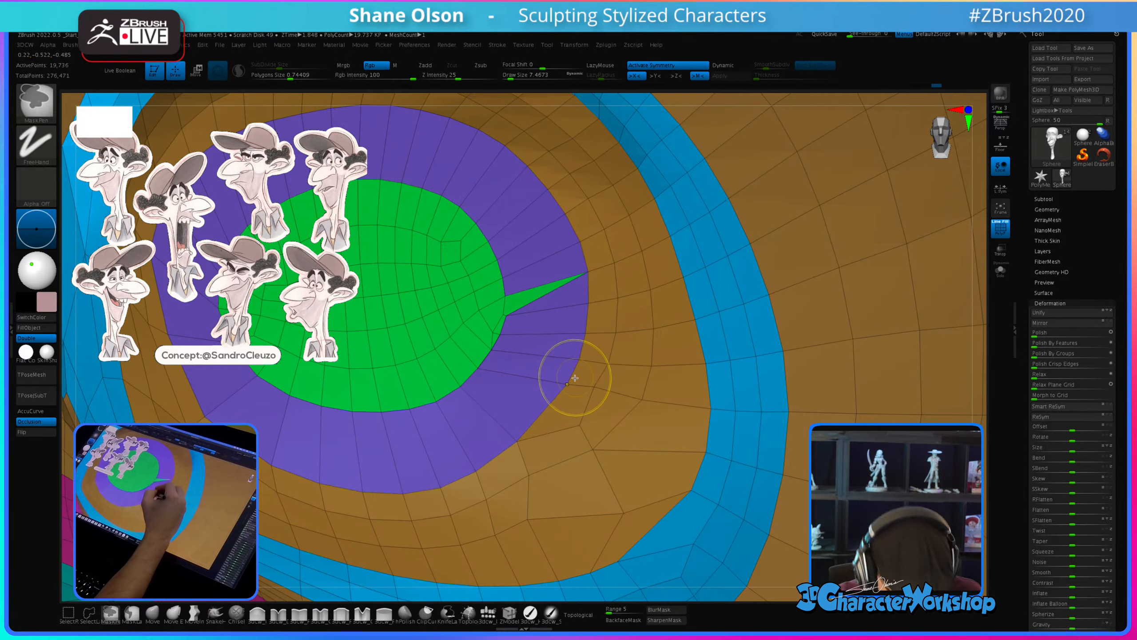
{"action": "key", "text": "ctrl+z"}
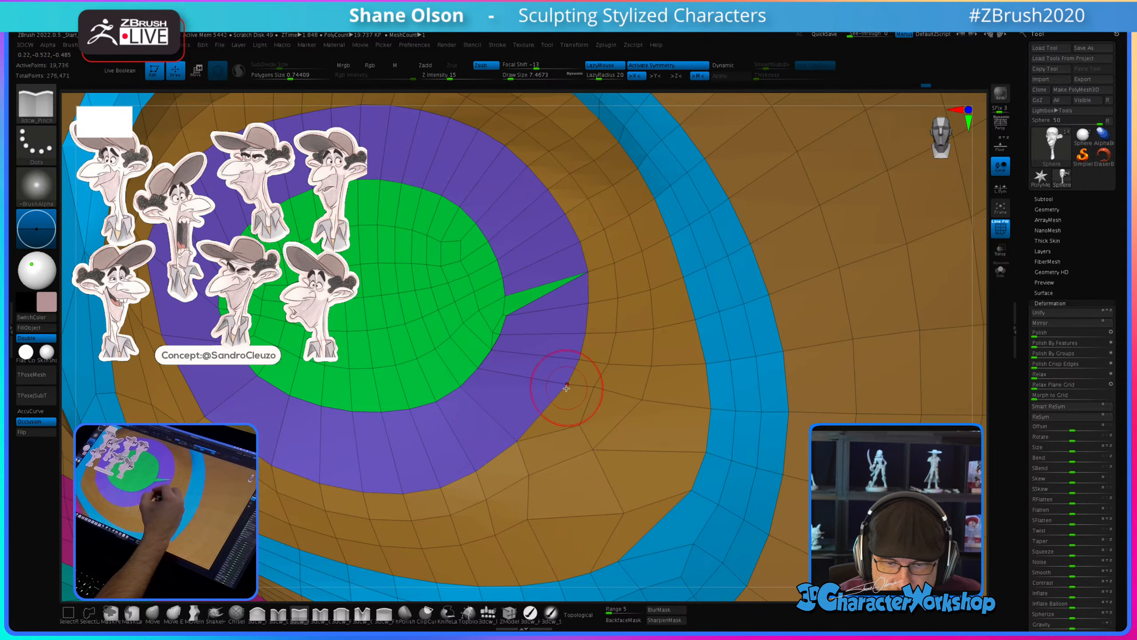
Step: Smooth the mesh along the lower outer rim of the eye socket
{"action": "mouse_move", "coordinate": [566, 387]}
{"action": "right_mouse_down", "text": "alt"}
{"action": "mouse_move", "coordinate": [539, 323]}
{"action": "mouse_move", "coordinate": [507, 393]}
{"action": "mouse_move", "coordinate": [573, 407]}
{"action": "right_mouse_up", "text": "alt"}
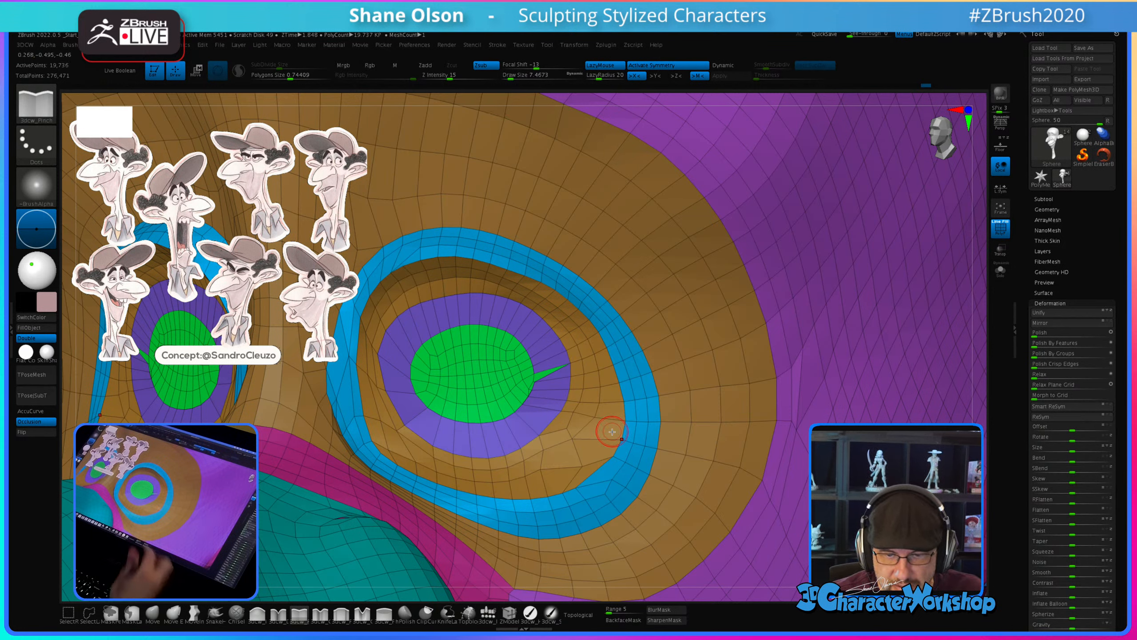
{"action": "mouse_move", "coordinate": [555, 425]}
{"action": "right_mouse_down", "text": "ctrl"}
{"action": "mouse_move", "coordinate": [555, 388]}
{"action": "mouse_move", "coordinate": [557, 424]}
{"action": "mouse_move", "coordinate": [576, 419]}
{"action": "right_mouse_up", "text": "ctrl"}
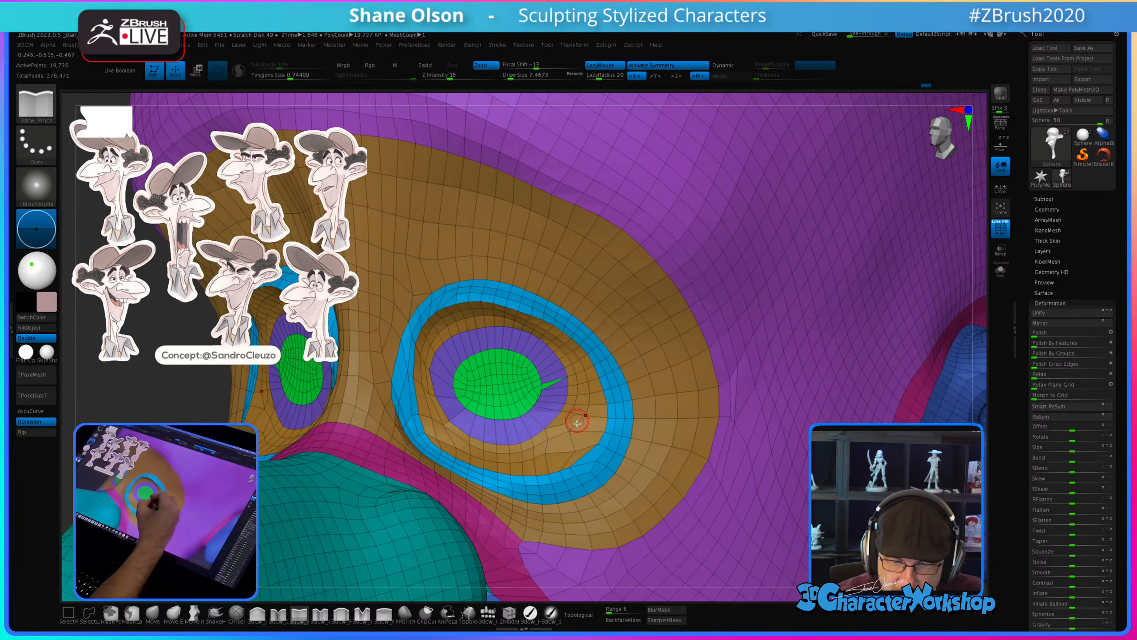
{"action": "key", "text": "shift"}
{"action": "mouse_move", "coordinate": [566, 488]}
{"action": "left_mouse_down", "text": "shift"}
{"action": "mouse_move", "coordinate": [554, 455]}
{"action": "mouse_move", "coordinate": [587, 473]}
{"action": "mouse_move", "coordinate": [632, 452]}
{"action": "left_mouse_up", "text": "shift"}
{"action": "mouse_move", "coordinate": [645, 486]}
{"action": "right_mouse_down", "text": "ctrl"}
{"action": "mouse_move", "coordinate": [634, 457]}
{"action": "mouse_move", "coordinate": [519, 445]}
{"action": "right_mouse_up", "text": "ctrl"}
{"action": "right_click_drag", "start_coordinate": [529, 448], "coordinate": [550, 449]}
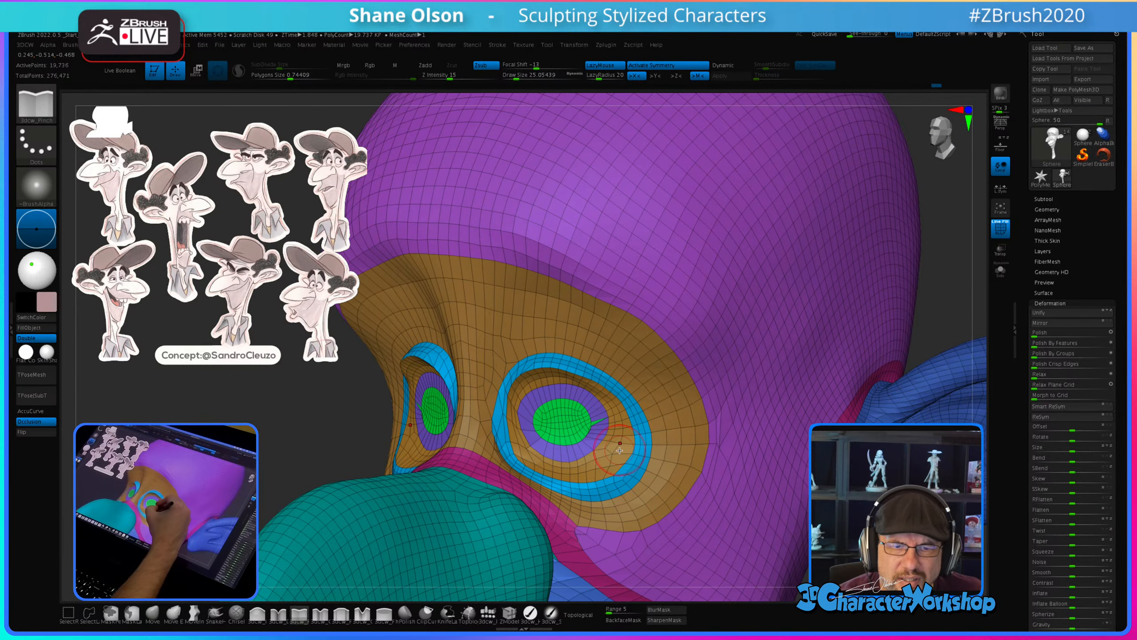
Step: Reduce the draw size to about 5 for working on the green spike beside the eye's center
{"action": "key", "text": "s"}
{"action": "left_click_drag", "start_coordinate": [622, 456], "coordinate": [612, 456]}
{"action": "mouse_move", "coordinate": [617, 448]}
{"action": "right_mouse_down"}
{"action": "mouse_move", "coordinate": [615, 439]}
{"action": "mouse_move", "coordinate": [645, 441]}
{"action": "right_mouse_up"}
{"action": "right_click_drag", "start_coordinate": [644, 441], "coordinate": [638, 470], "text": "ctrl"}
{"action": "key", "text": "s"}
{"action": "left_click_drag", "start_coordinate": [600, 429], "coordinate": [588, 429]}
{"action": "right_click_drag", "start_coordinate": [586, 417], "coordinate": [584, 432]}
{"action": "key", "text": "s"}
{"action": "left_click_drag", "start_coordinate": [590, 432], "coordinate": [578, 429]}
{"action": "right_click_drag", "start_coordinate": [578, 429], "coordinate": [581, 410]}
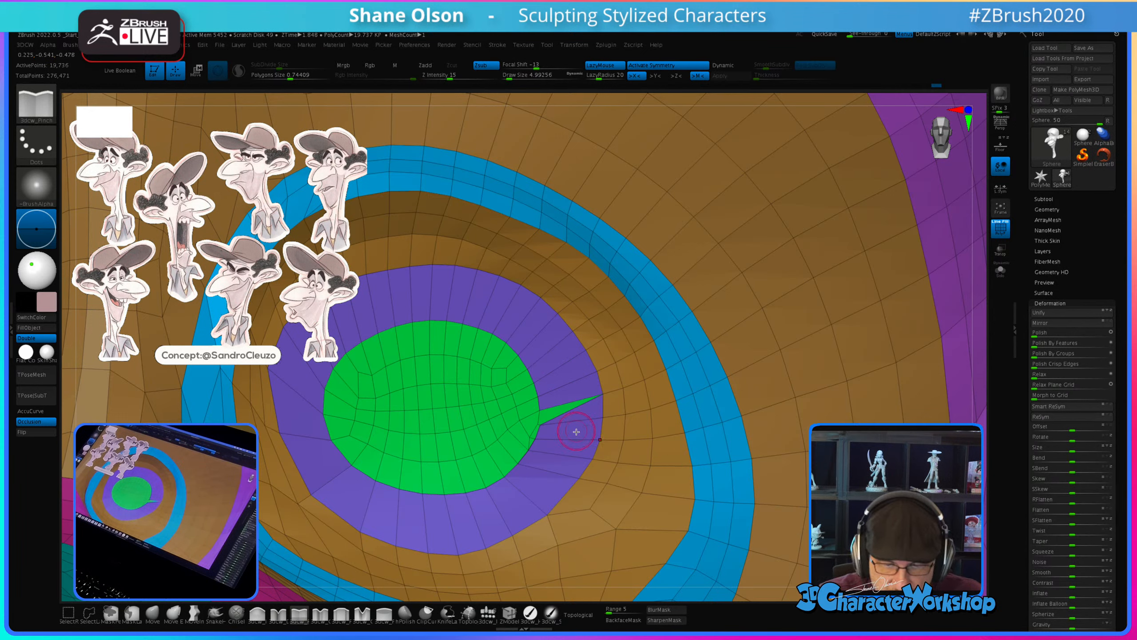
Step: Use ZModeler's PolyGroup action on A Single Poly to assign the green spike polygon to the surrounding purple polygroup
{"action": "left_click", "coordinate": [508, 615]}
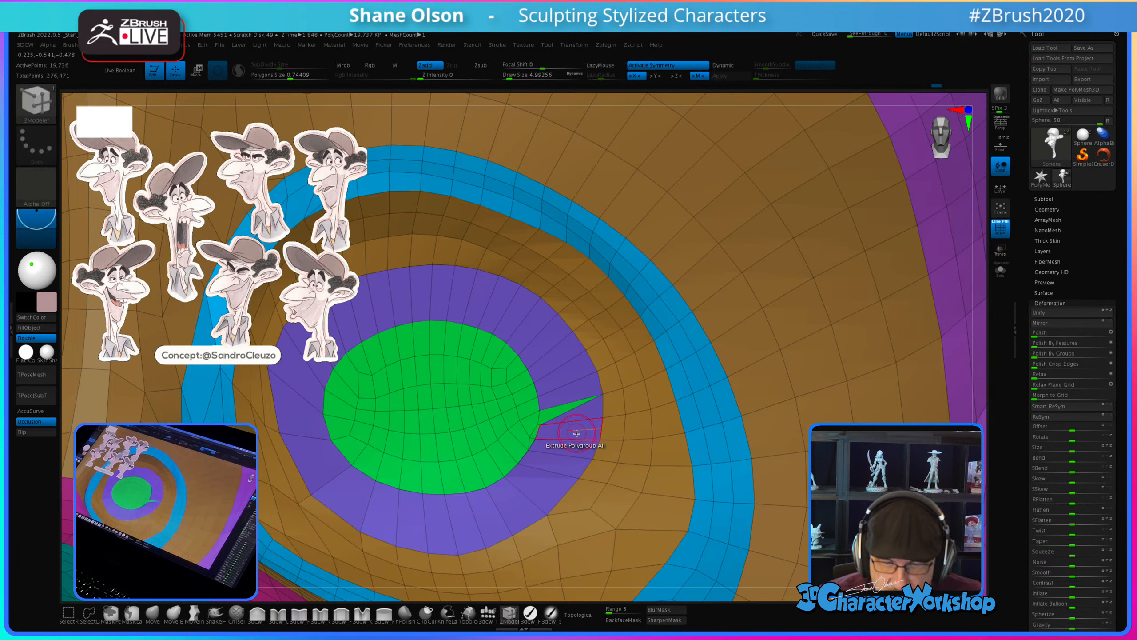
{"action": "key", "text": "space"}
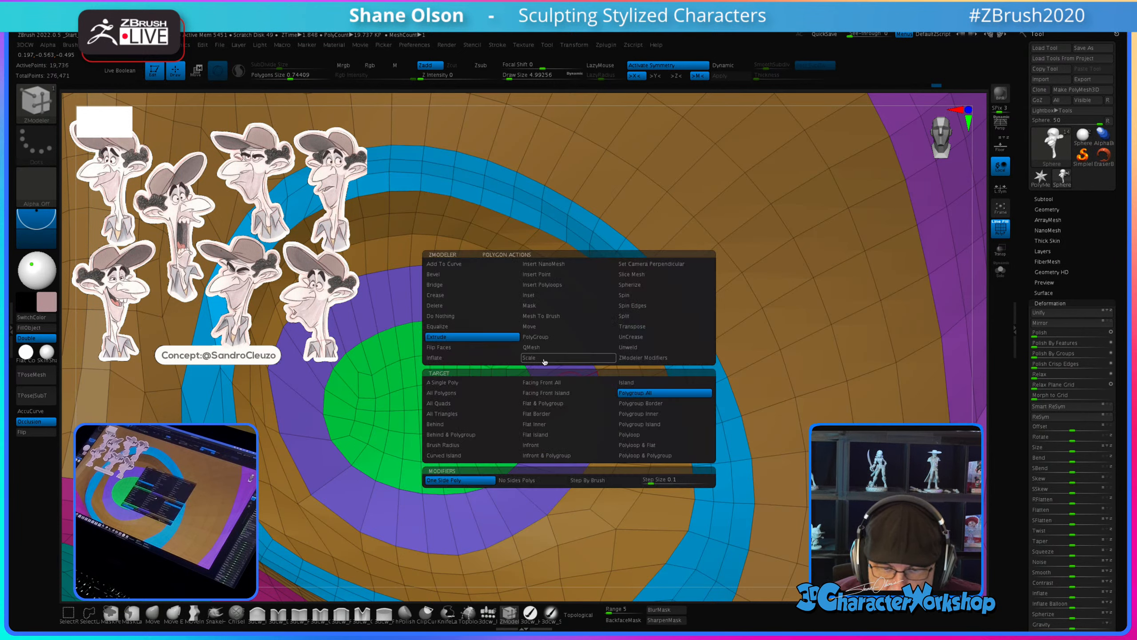
{"action": "left_click", "coordinate": [539, 337]}
{"action": "left_click", "coordinate": [448, 383]}
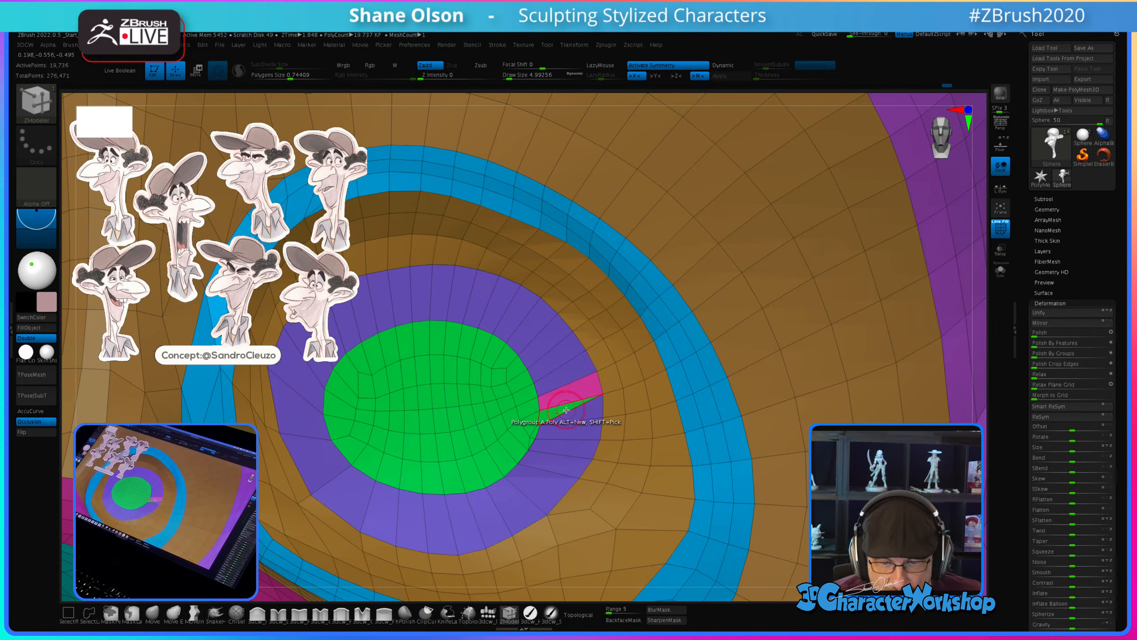
{"action": "left_click", "coordinate": [566, 373]}
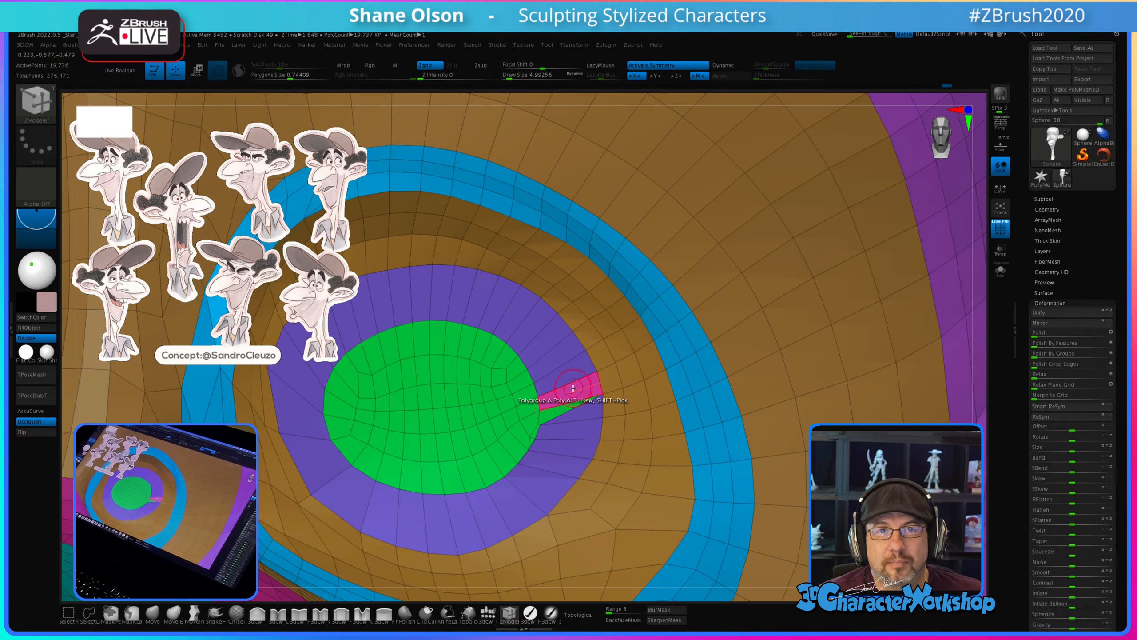
{"action": "left_click", "coordinate": [573, 388]}
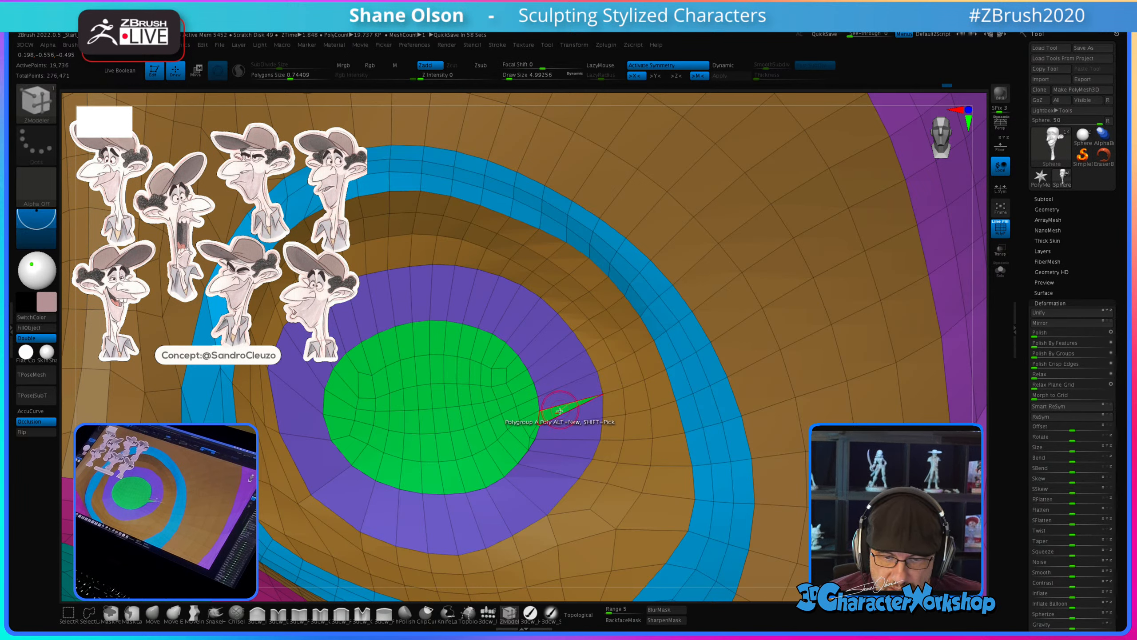
{"action": "left_click", "coordinate": [559, 412]}
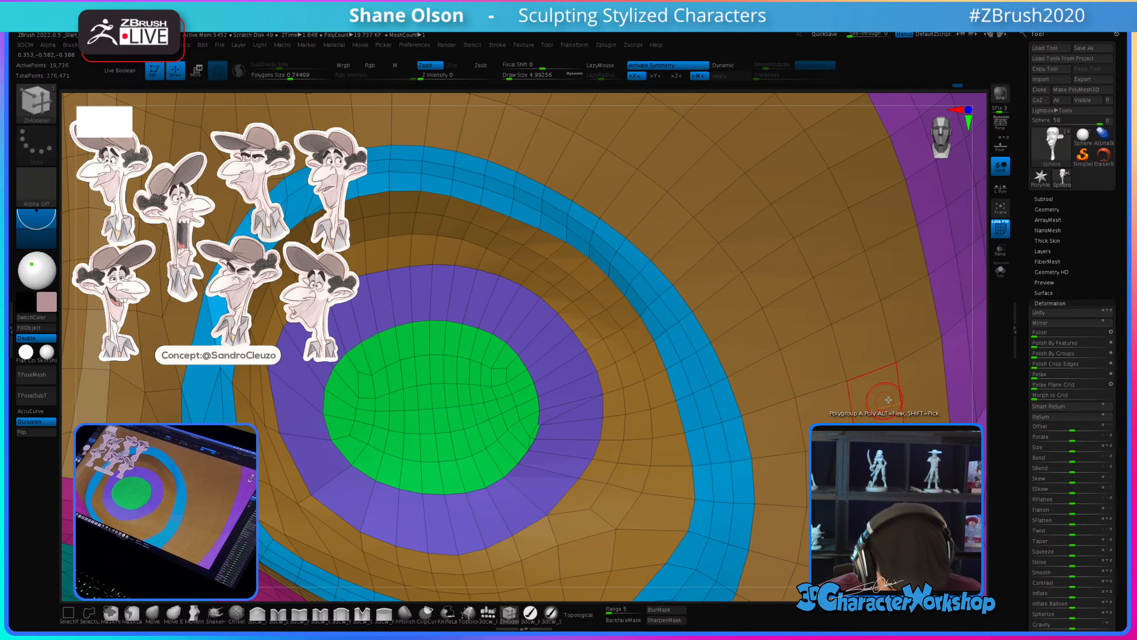
Step: Run ZRemesher on the whole head again with the Same polygon option and KeepGroups enabled
{"action": "left_click_drag", "start_coordinate": [982, 389], "coordinate": [806, 470], "text": "alt"}
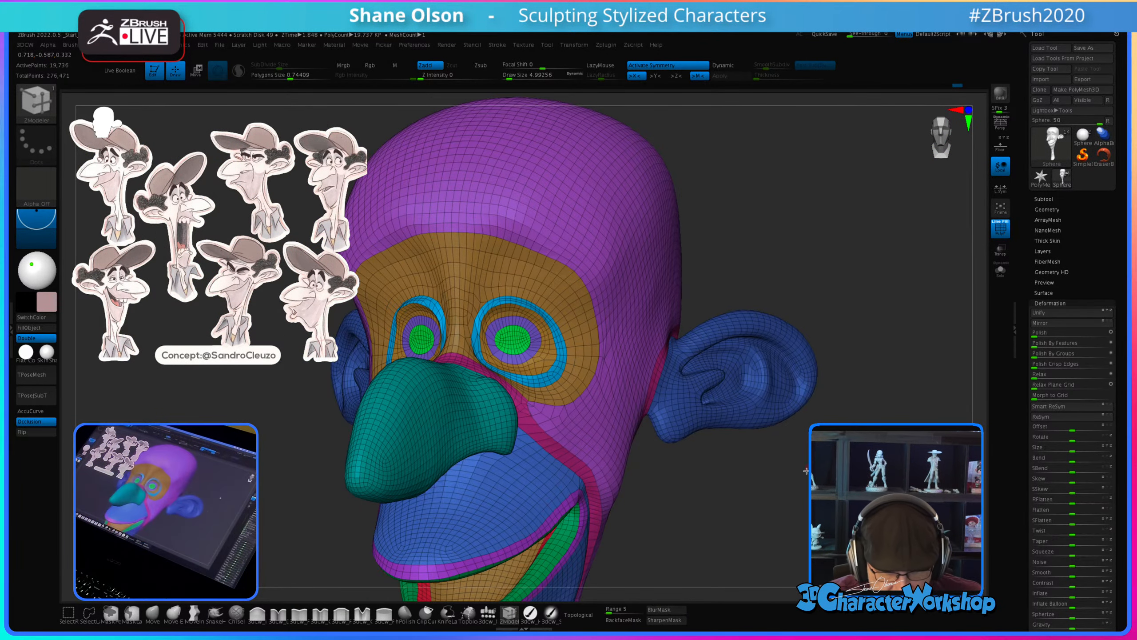
{"action": "left_click_drag", "start_coordinate": [780, 508], "coordinate": [793, 479]}
{"action": "key", "text": "space"}
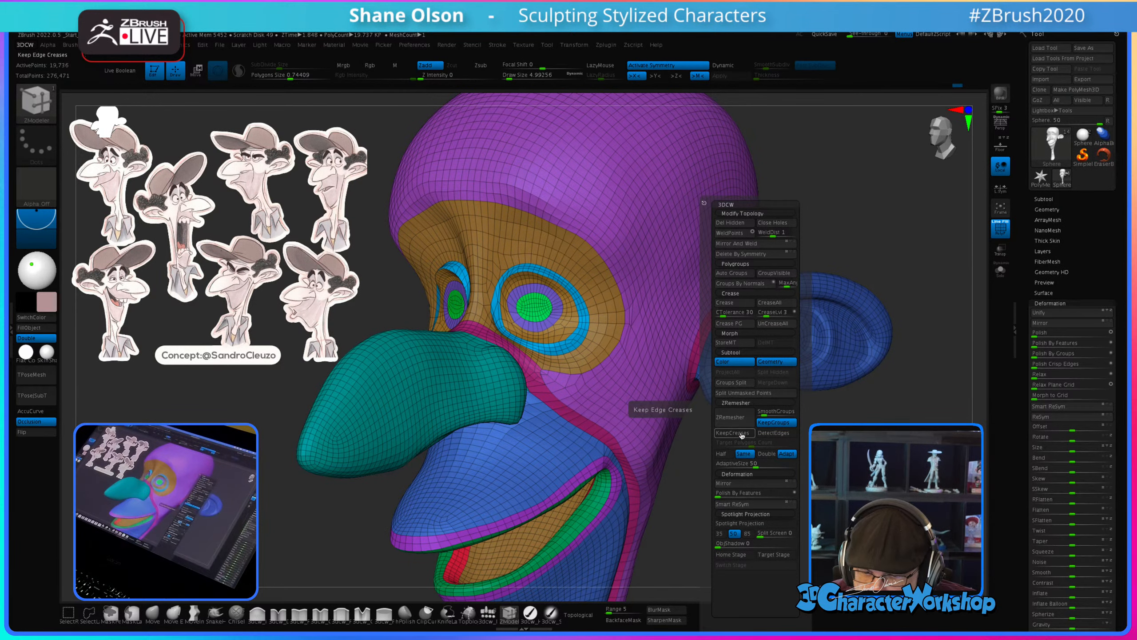
{"action": "left_click", "coordinate": [735, 418]}
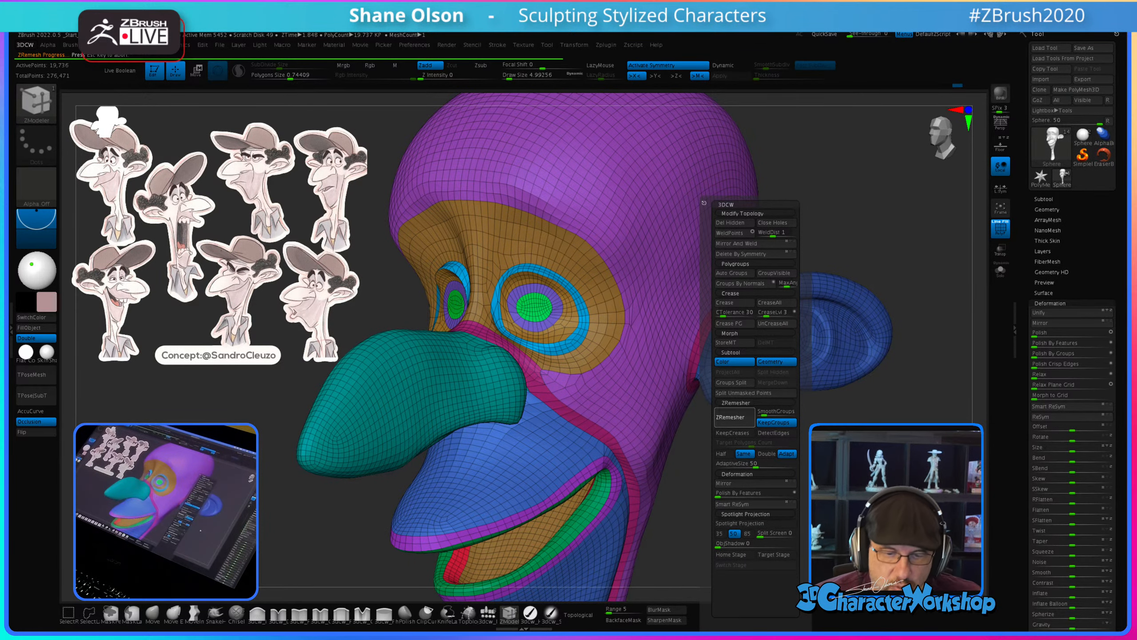
Step: Examine the remeshed head's edge flow and polygroups around the eye, nose, mouth and ear from several angles
{"action": "mouse_move", "coordinate": [875, 468]}
{"action": "left_mouse_down"}
{"action": "mouse_move", "coordinate": [839, 478]}
{"action": "mouse_move", "coordinate": [878, 468]}
{"action": "left_mouse_up"}
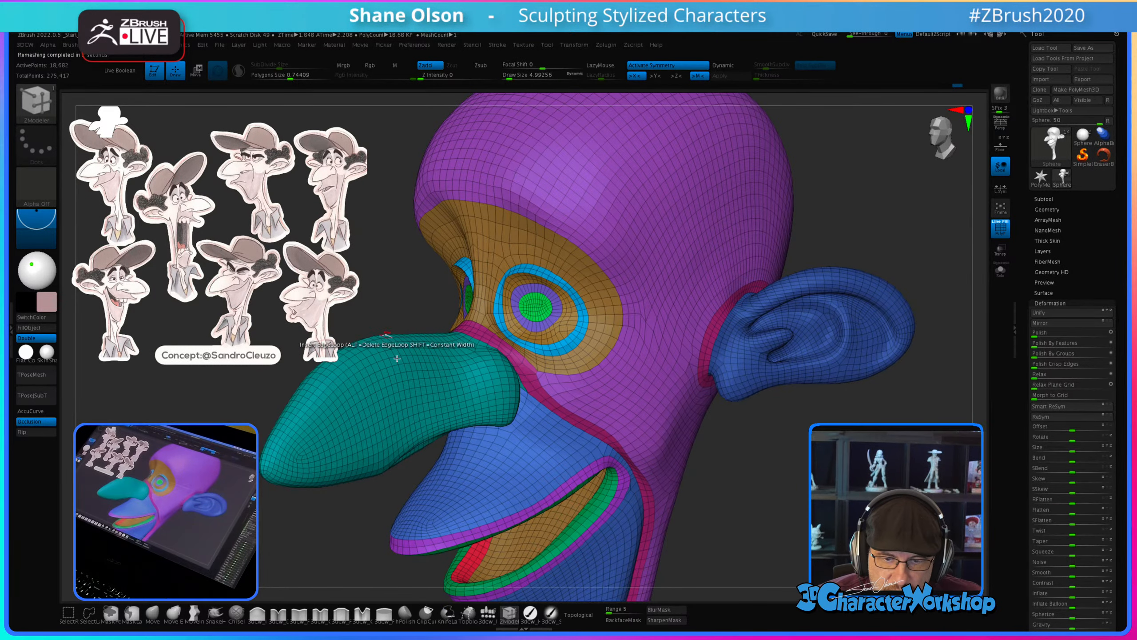
{"action": "mouse_move", "coordinate": [738, 461]}
{"action": "left_mouse_down"}
{"action": "mouse_move", "coordinate": [802, 457]}
{"action": "mouse_move", "coordinate": [755, 459]}
{"action": "left_mouse_up"}
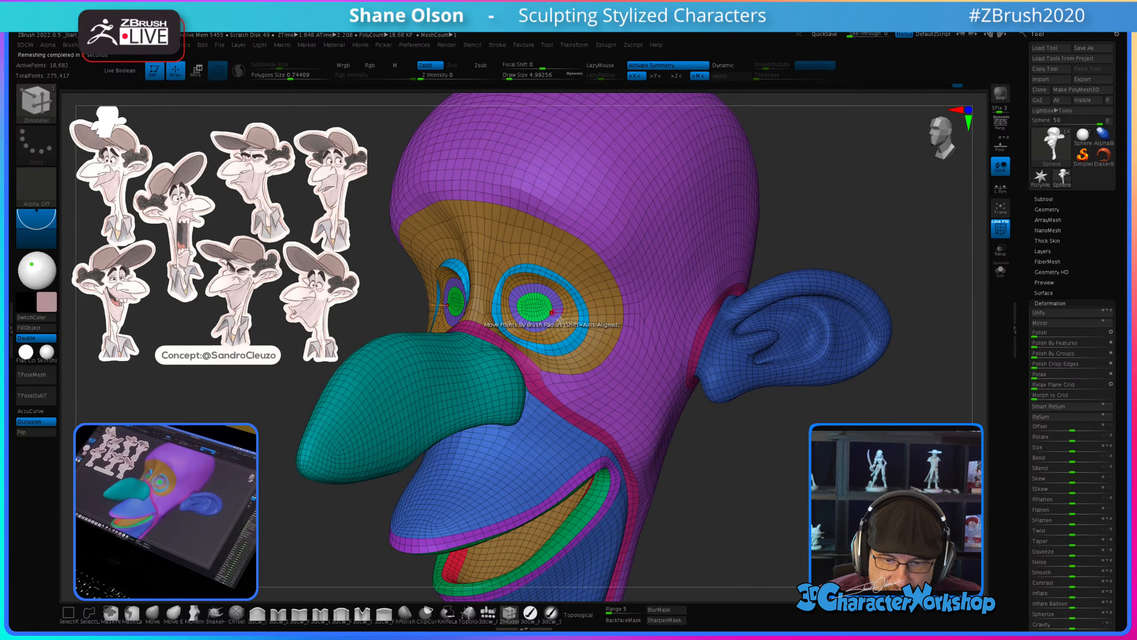
{"action": "left_click_drag", "start_coordinate": [802, 486], "coordinate": [754, 483]}
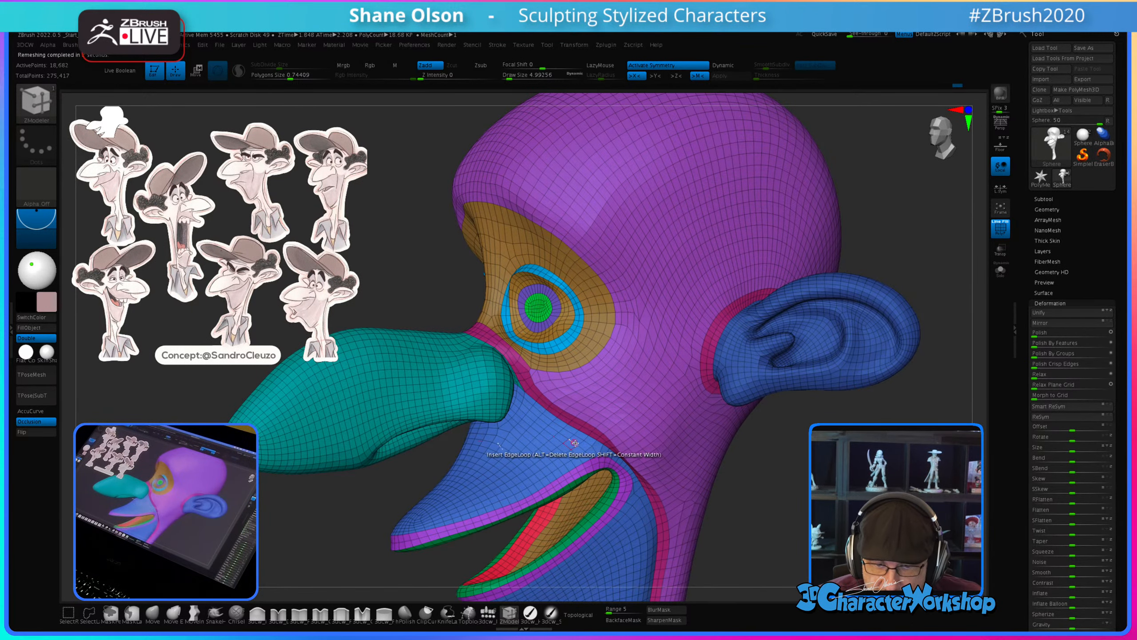
{"action": "left_click_drag", "start_coordinate": [761, 522], "coordinate": [782, 519]}
{"action": "left_click_drag", "start_coordinate": [735, 466], "coordinate": [773, 465]}
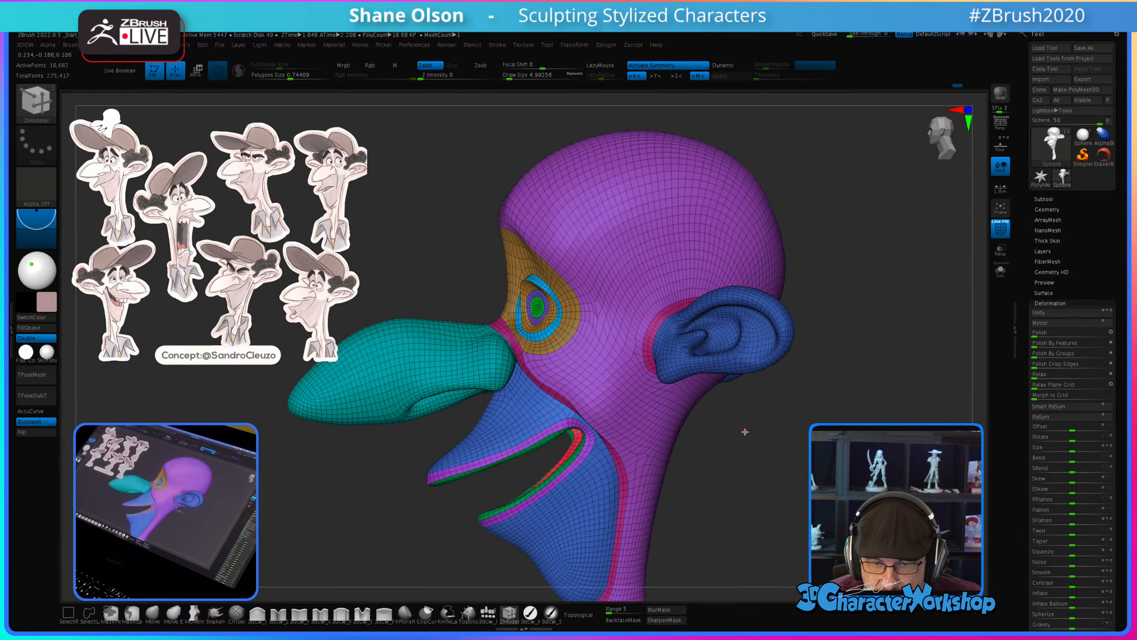
{"action": "key", "text": "s"}
{"action": "mouse_move", "coordinate": [748, 433]}
{"action": "left_mouse_down"}
{"action": "mouse_move", "coordinate": [751, 445]}
{"action": "mouse_move", "coordinate": [773, 422]}
{"action": "left_mouse_up"}
{"action": "key", "text": "s"}
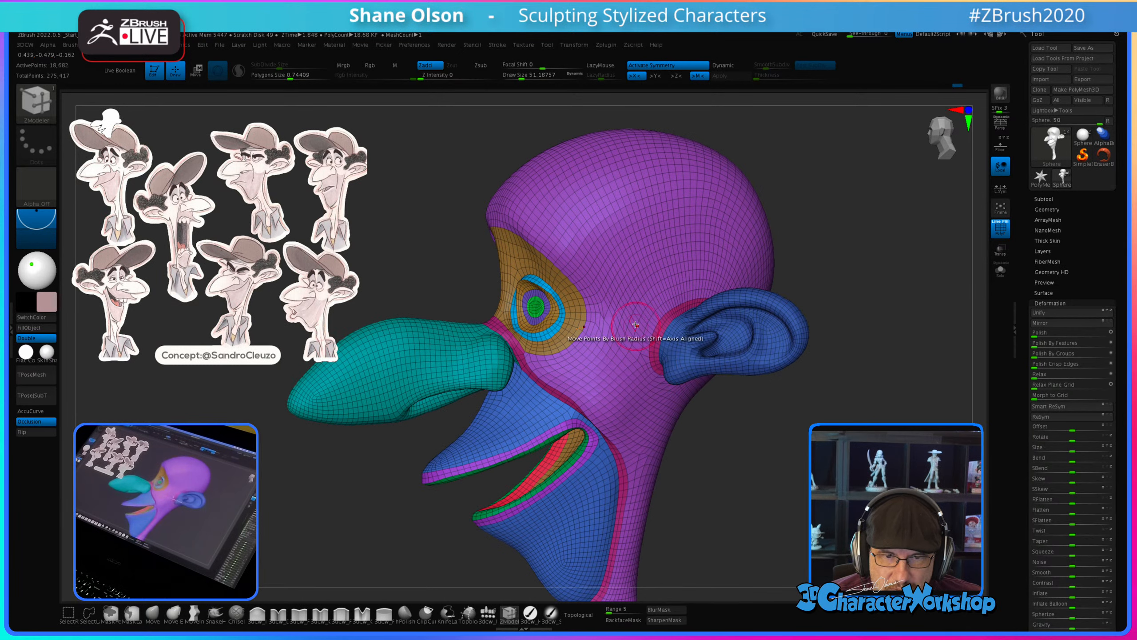
{"action": "key", "text": "shift"}
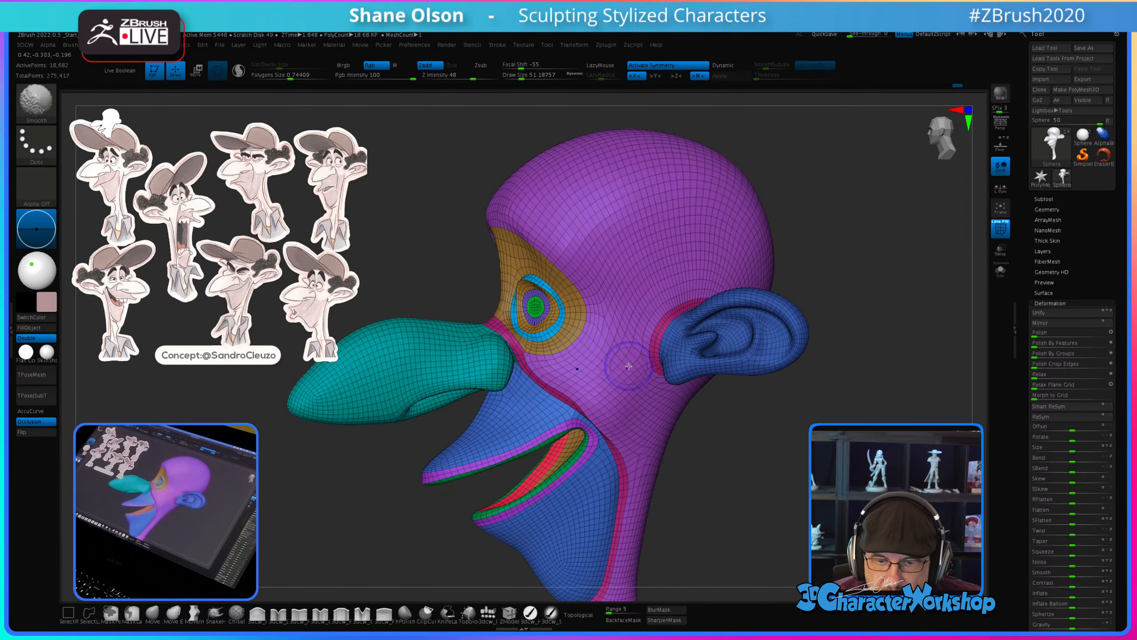
{"action": "left_click_drag", "start_coordinate": [731, 467], "coordinate": [760, 447]}
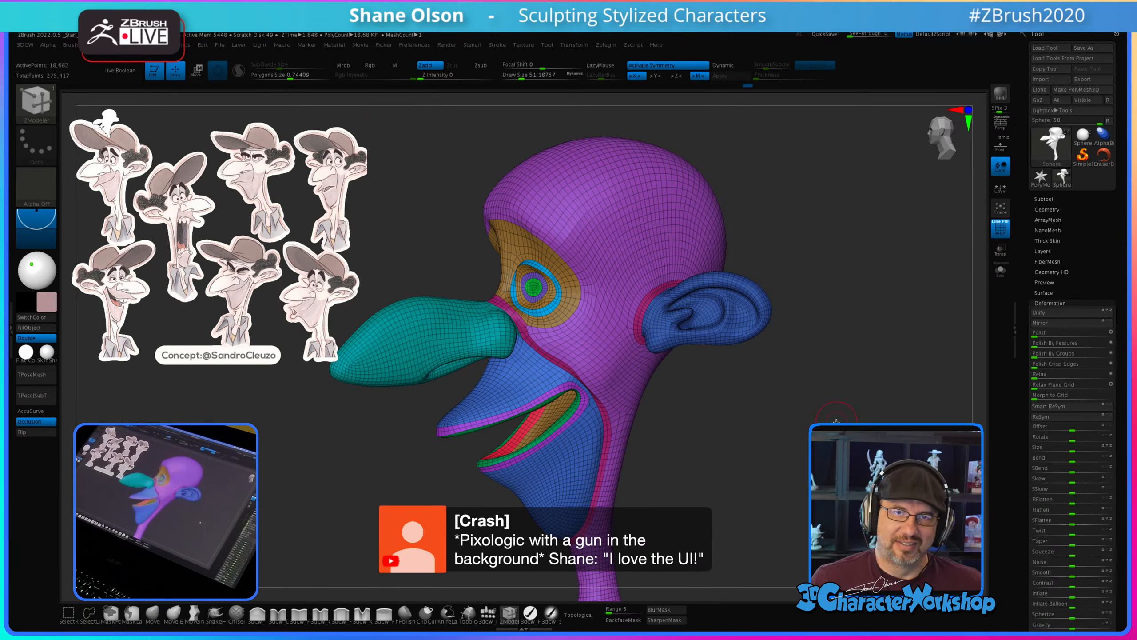
Step: Hide the polyframe on the head, check its plain shape from several angles, and set the draw size to about 71
{"action": "key", "text": "shift+f"}
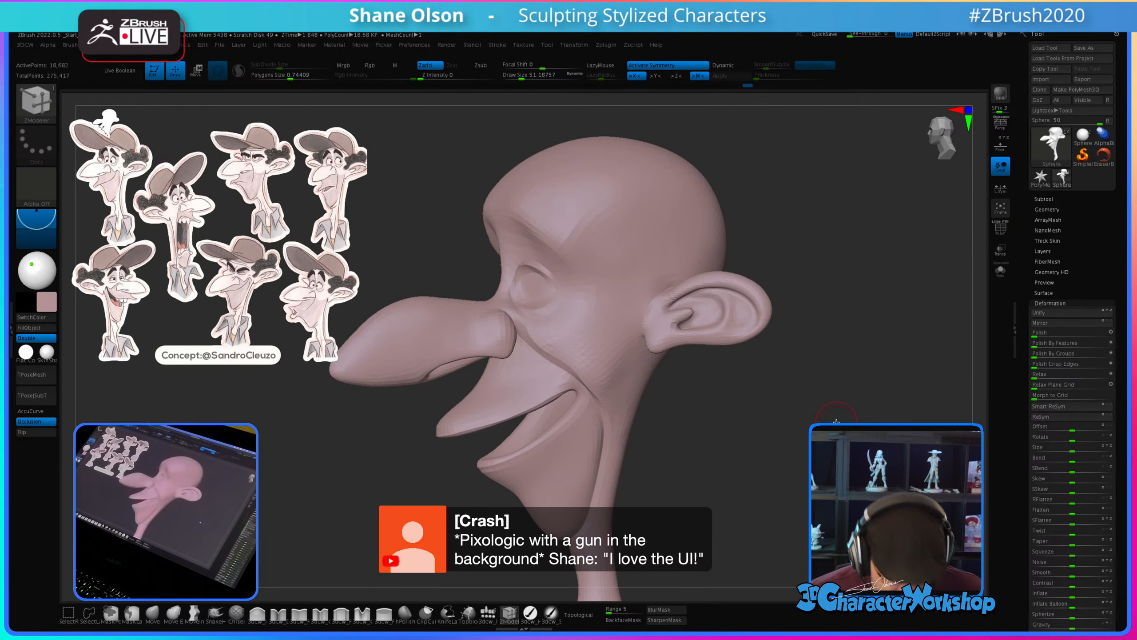
{"action": "left_click_drag", "start_coordinate": [837, 421], "coordinate": [804, 445]}
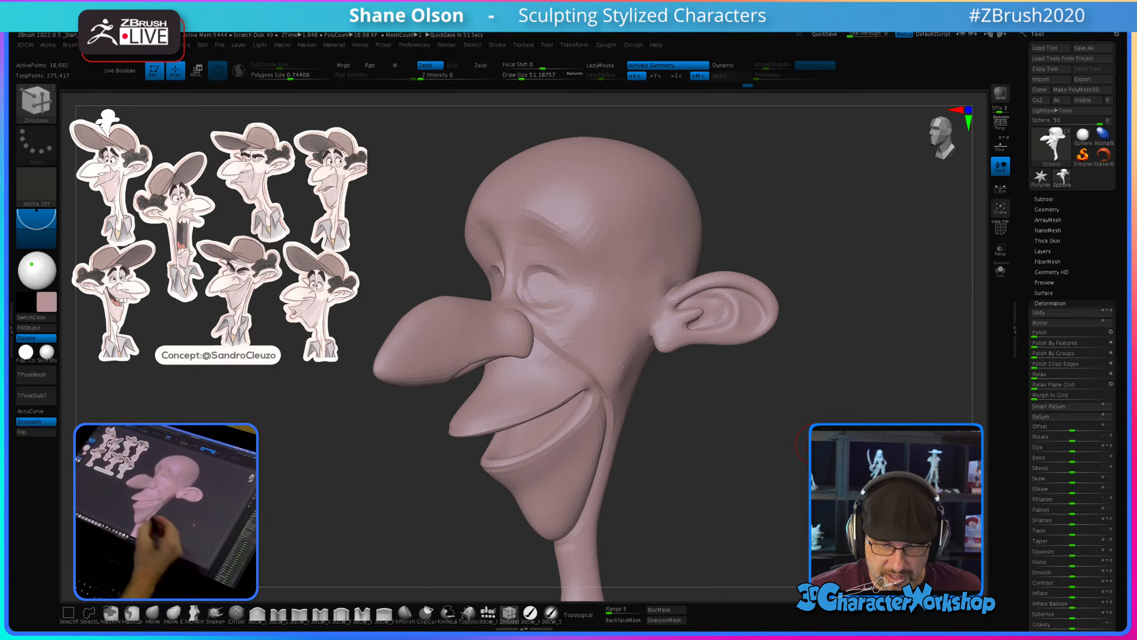
{"action": "mouse_move", "coordinate": [682, 472]}
{"action": "left_mouse_down"}
{"action": "mouse_move", "coordinate": [700, 458]}
{"action": "mouse_move", "coordinate": [751, 460]}
{"action": "mouse_move", "coordinate": [782, 428]}
{"action": "mouse_move", "coordinate": [777, 449]}
{"action": "mouse_move", "coordinate": [751, 451]}
{"action": "mouse_move", "coordinate": [764, 455]}
{"action": "mouse_move", "coordinate": [734, 475]}
{"action": "left_mouse_up"}
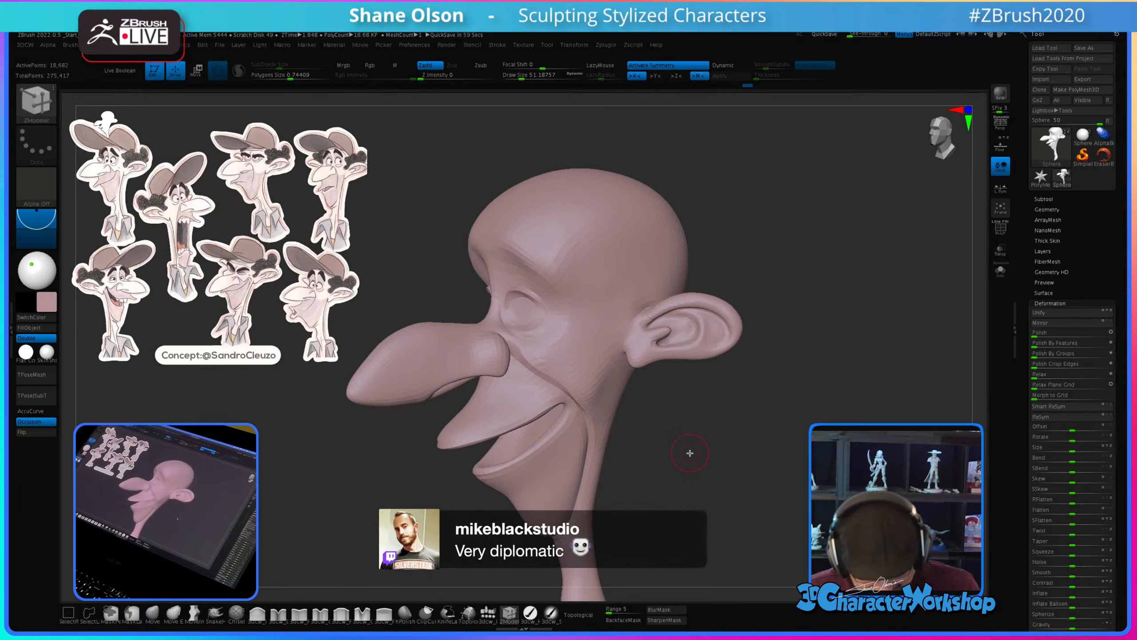
{"action": "mouse_move", "coordinate": [713, 430]}
{"action": "left_mouse_down"}
{"action": "mouse_move", "coordinate": [695, 434]}
{"action": "mouse_move", "coordinate": [695, 408]}
{"action": "mouse_move", "coordinate": [763, 419]}
{"action": "mouse_move", "coordinate": [775, 403]}
{"action": "left_mouse_up"}
{"action": "key", "text": "s"}
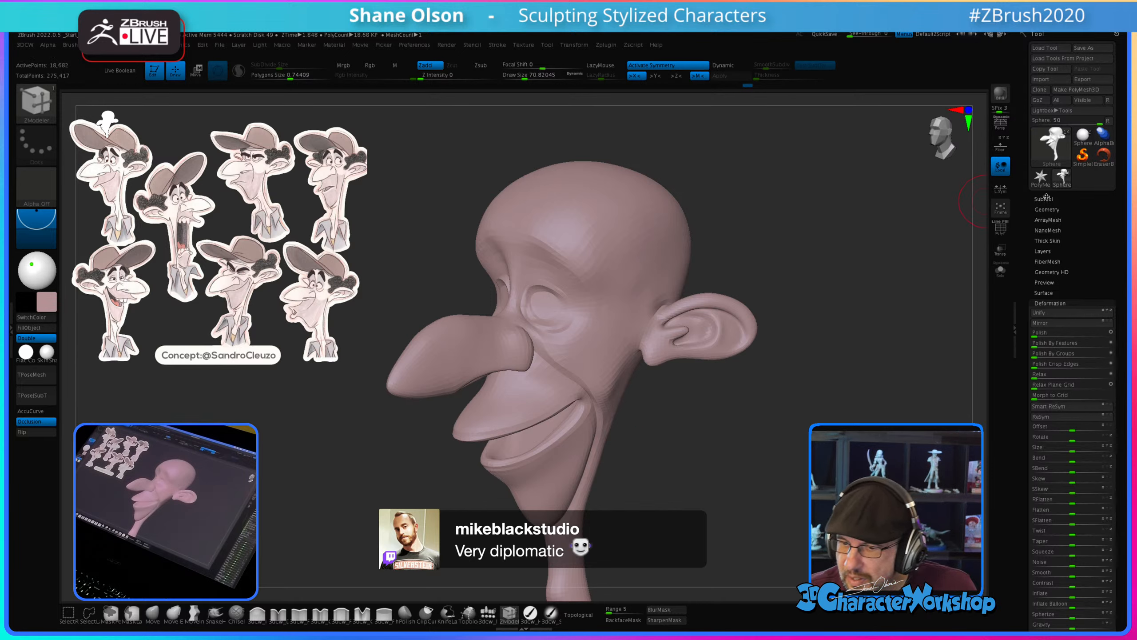
Step: Duplicate the remeshed Sphere head subtool and make the original Sphere the active subtool again
{"action": "left_click", "coordinate": [1046, 198]}
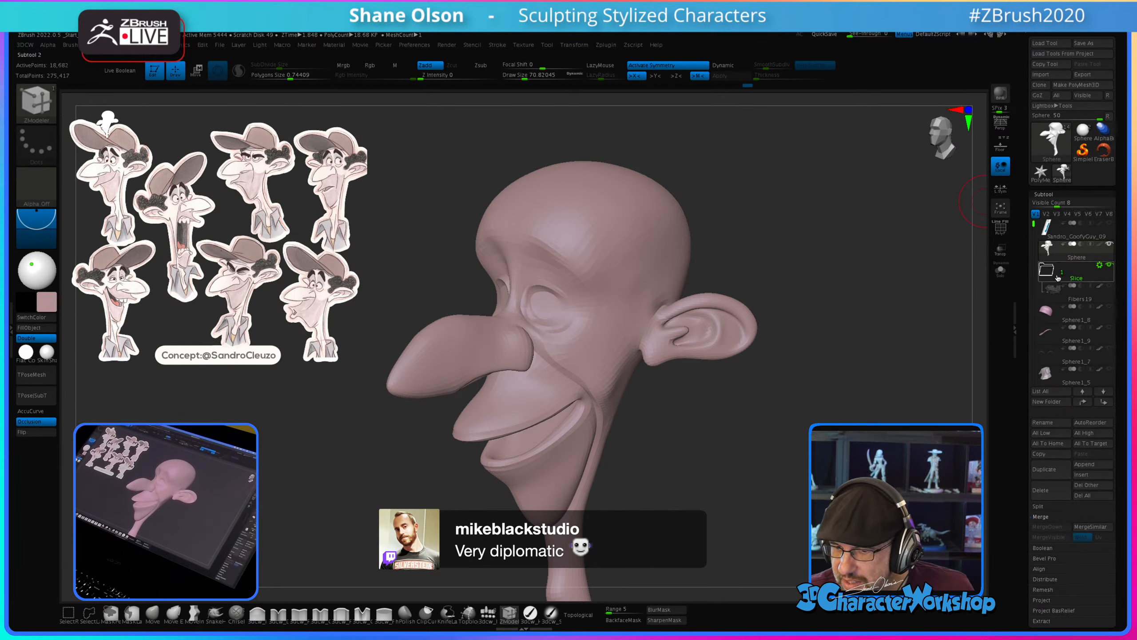
{"action": "mouse_move", "coordinate": [1033, 225]}
{"action": "left_mouse_down"}
{"action": "mouse_move", "coordinate": [1033, 314]}
{"action": "mouse_move", "coordinate": [1036, 222]}
{"action": "left_mouse_up"}
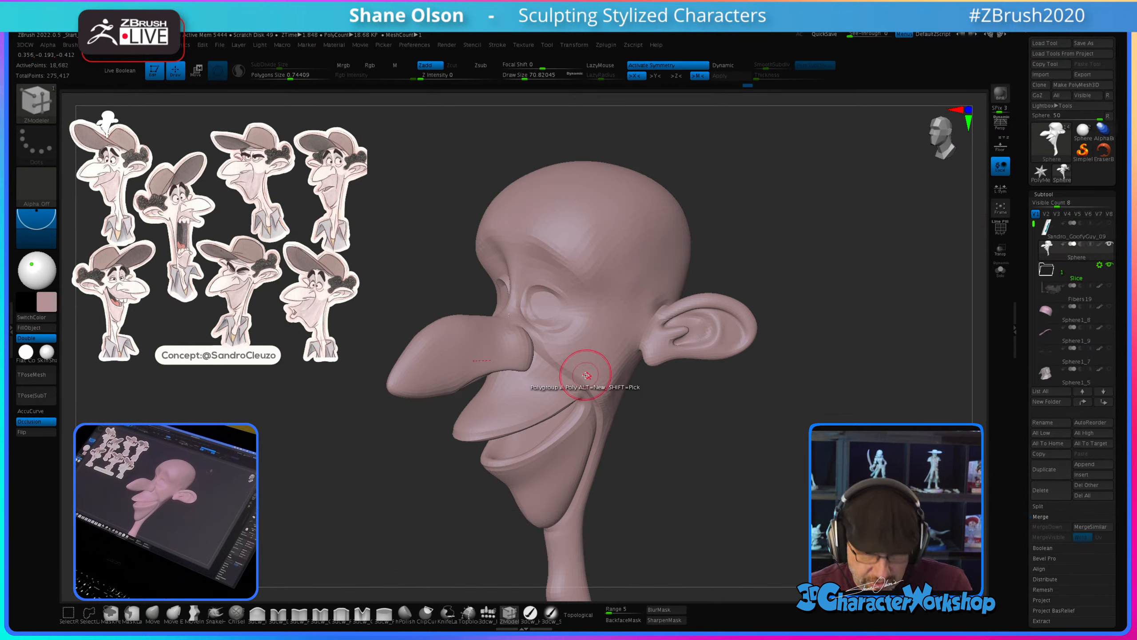
{"action": "left_click_drag", "start_coordinate": [865, 264], "coordinate": [788, 244]}
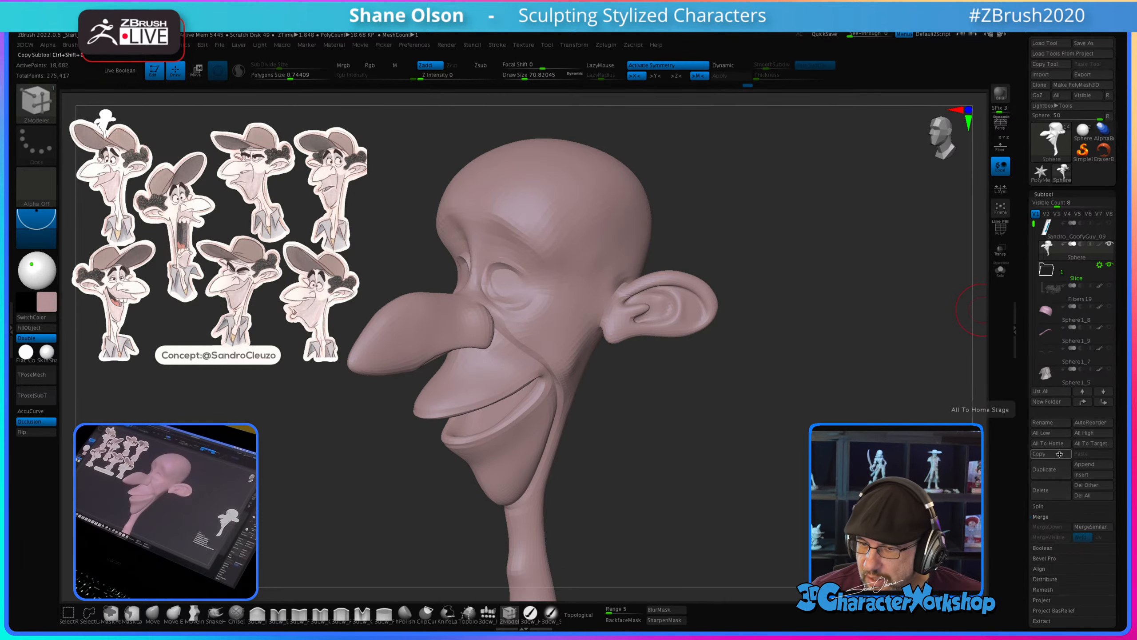
{"action": "left_click", "coordinate": [1058, 474]}
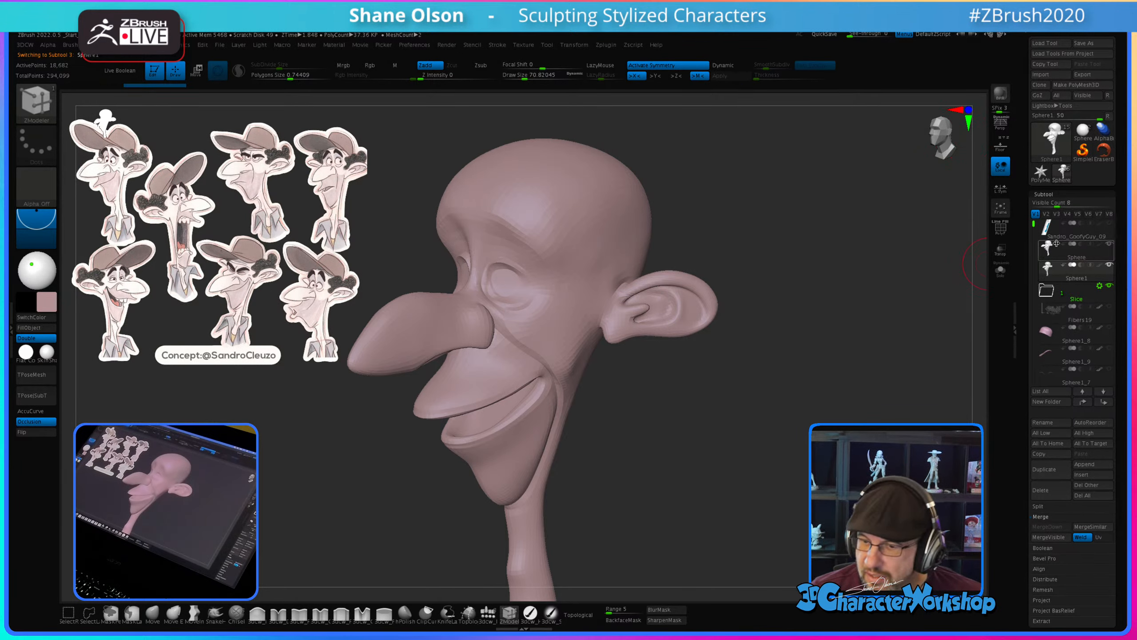
{"action": "left_click", "coordinate": [1043, 250]}
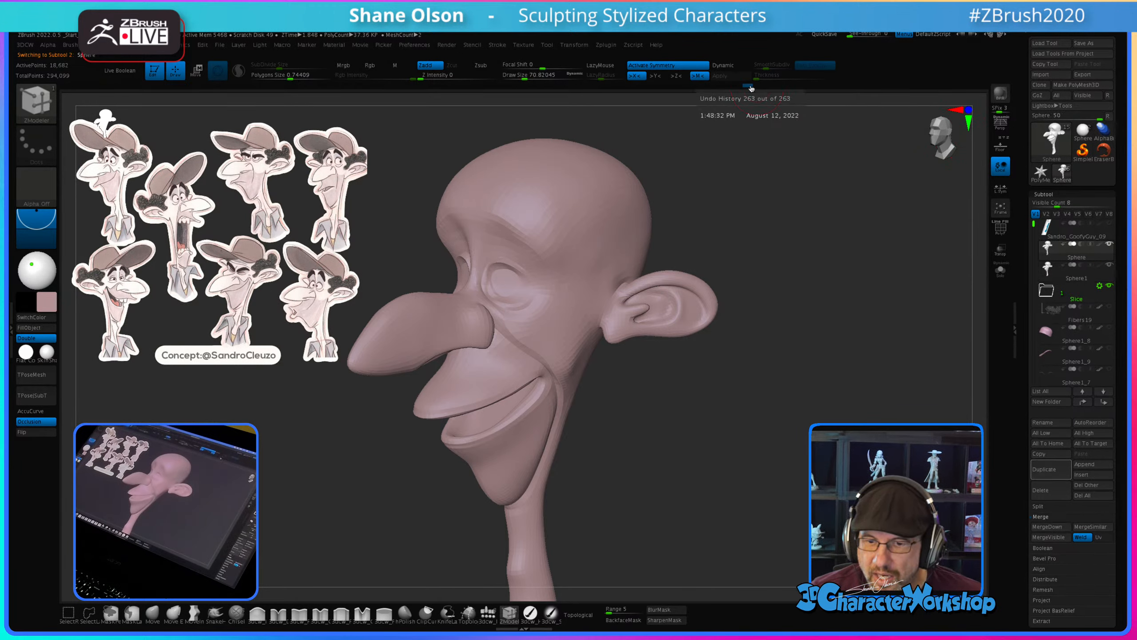
Step: Step the original Sphere's undo history back to the painted high-resolution head and inspect it in Solo mode
{"action": "left_click_drag", "start_coordinate": [509, 85], "coordinate": [433, 86]}
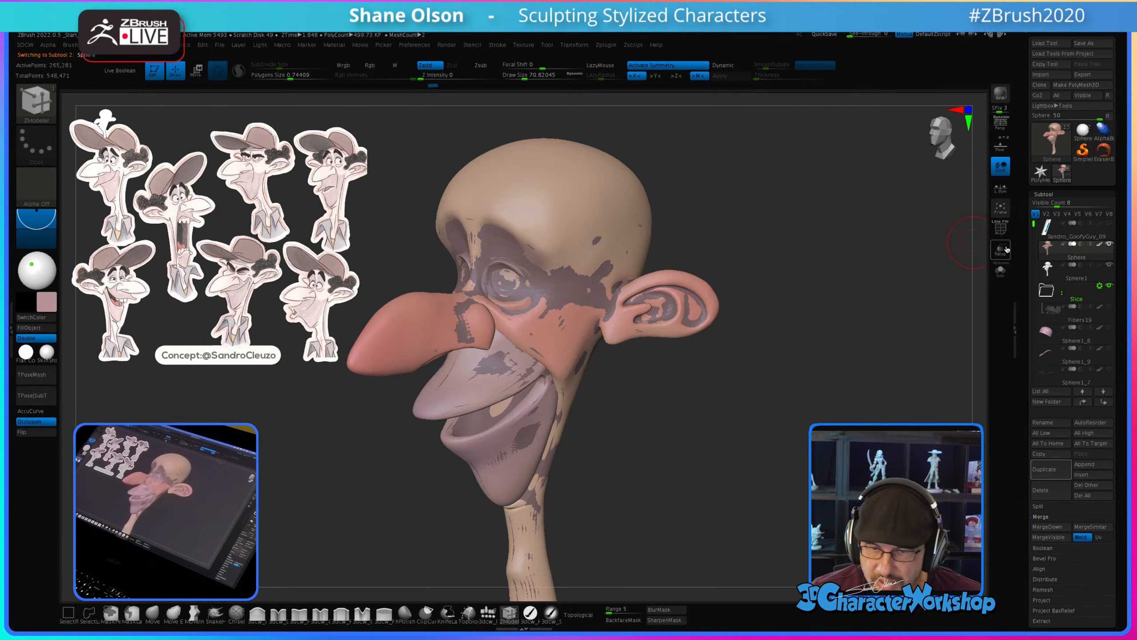
{"action": "left_click", "coordinate": [1002, 271]}
{"action": "key", "text": "shift+f"}
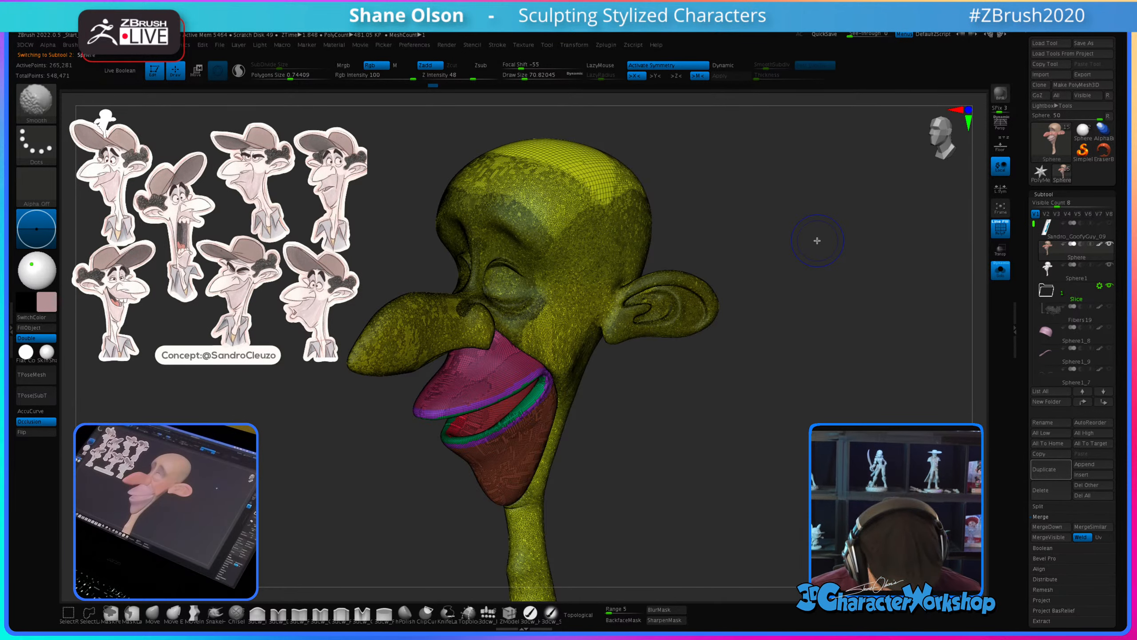
{"action": "key", "text": "shift+f"}
{"action": "left_click_drag", "start_coordinate": [815, 376], "coordinate": [808, 375]}
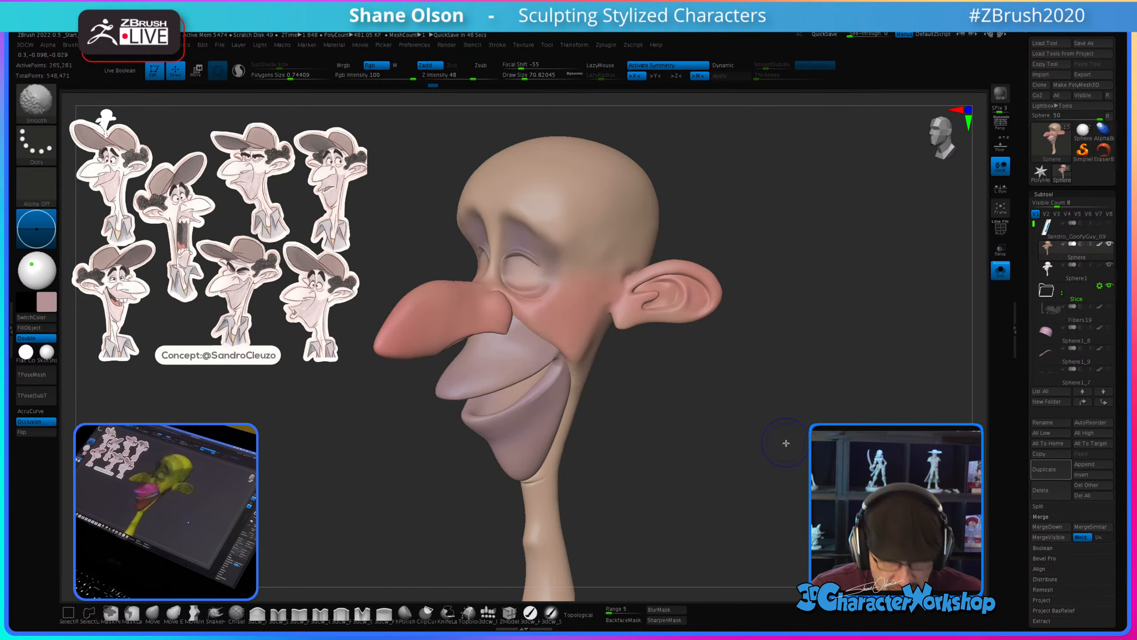
Step: Compare the remeshed Sphere1 copy, with and without its polyframe, against the painted Sphere head, and return to the painted head
{"action": "left_click", "coordinate": [1050, 274]}
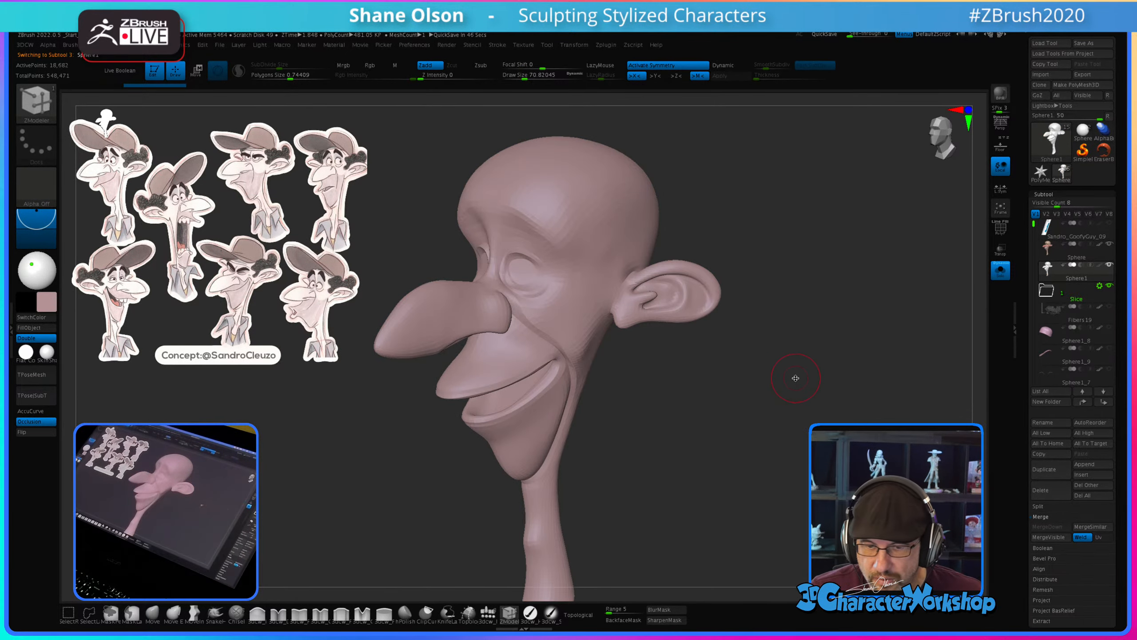
{"action": "key", "text": "b"}
{"action": "key", "text": "z"}
{"action": "key", "text": "m"}
{"action": "mouse_move", "coordinate": [642, 402]}
{"action": "left_mouse_down"}
{"action": "mouse_move", "coordinate": [763, 398]}
{"action": "mouse_move", "coordinate": [723, 401]}
{"action": "left_mouse_up"}
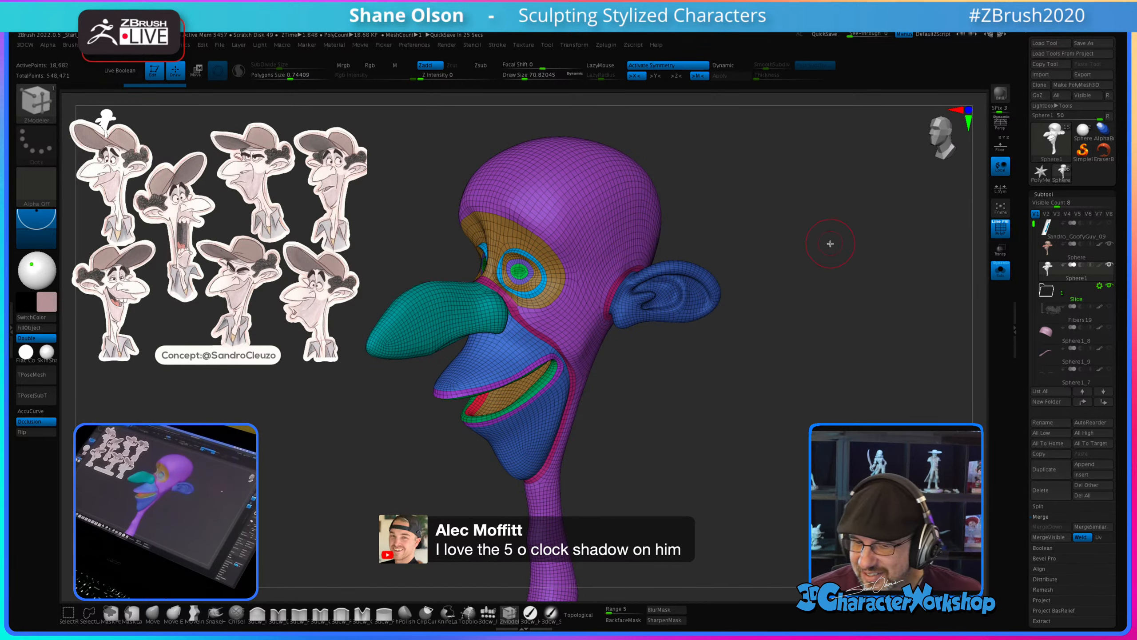
{"action": "left_click_drag", "start_coordinate": [831, 244], "coordinate": [943, 231]}
{"action": "key", "text": "Up"}
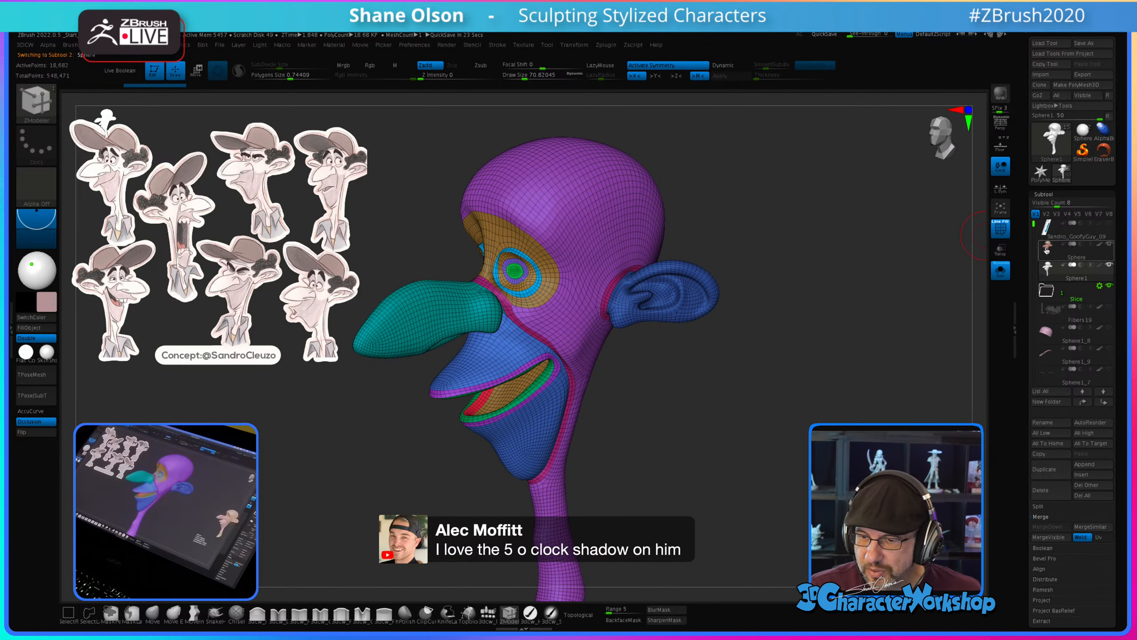
{"action": "key", "text": "shift+f"}
{"action": "mouse_move", "coordinate": [775, 408]}
{"action": "left_mouse_down"}
{"action": "mouse_move", "coordinate": [792, 383]}
{"action": "mouse_move", "coordinate": [812, 384]}
{"action": "mouse_move", "coordinate": [716, 204]}
{"action": "left_mouse_up"}
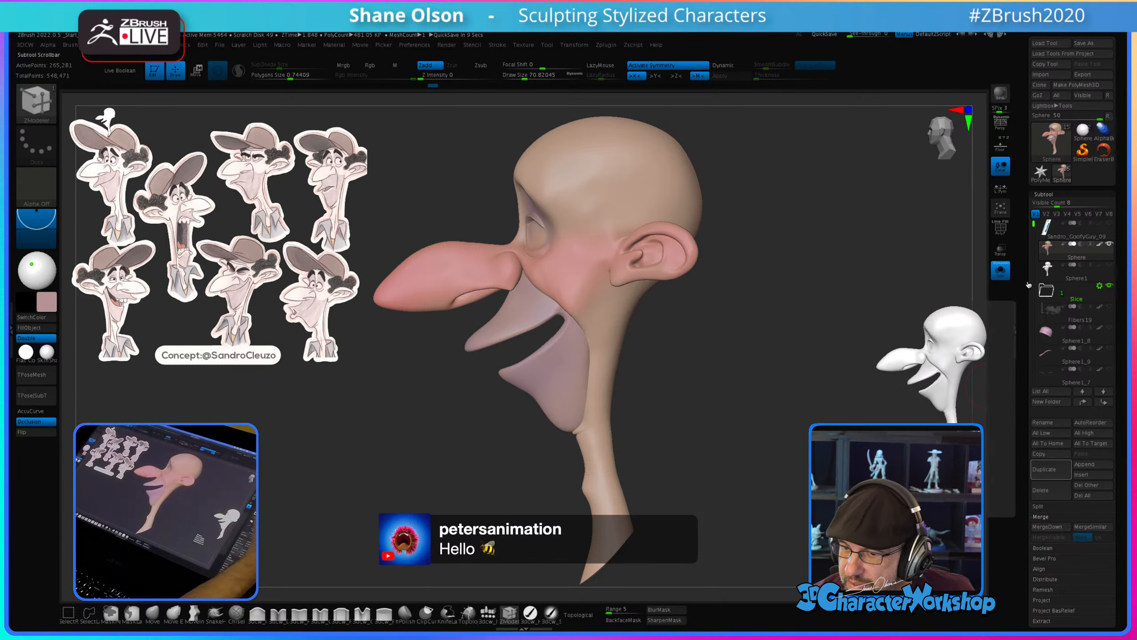
Step: Turn off Solo mode to show the painted Sphere head and the remeshed Sphere1 copy overlapping
{"action": "left_click", "coordinate": [1001, 270]}
{"action": "left_click", "coordinate": [1109, 265]}
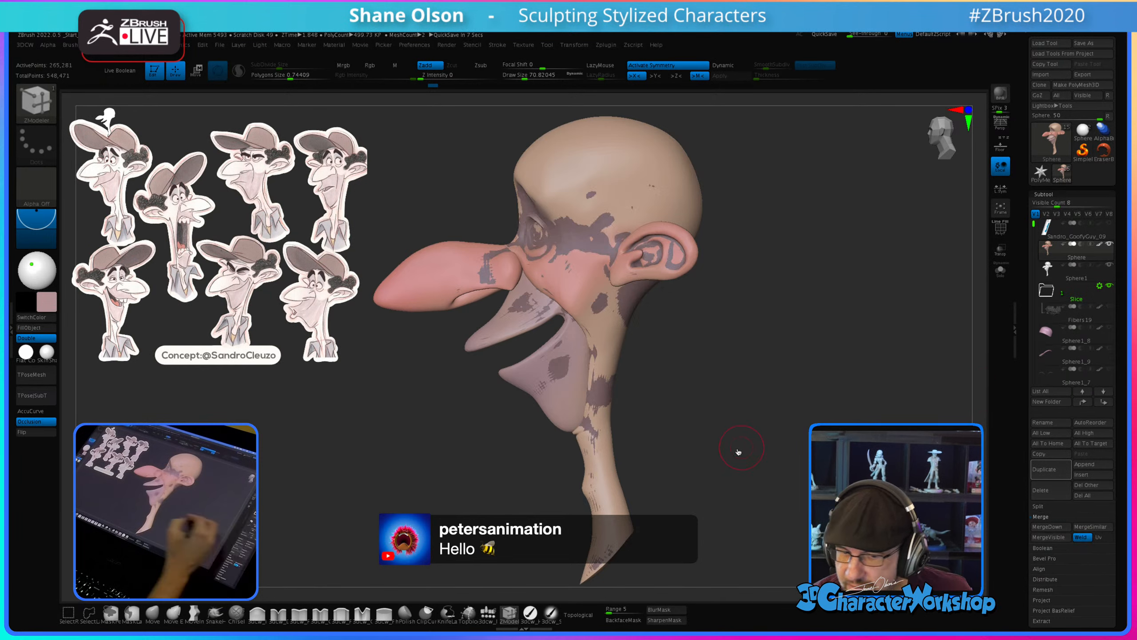
{"action": "left_click_drag", "start_coordinate": [739, 451], "coordinate": [731, 469]}
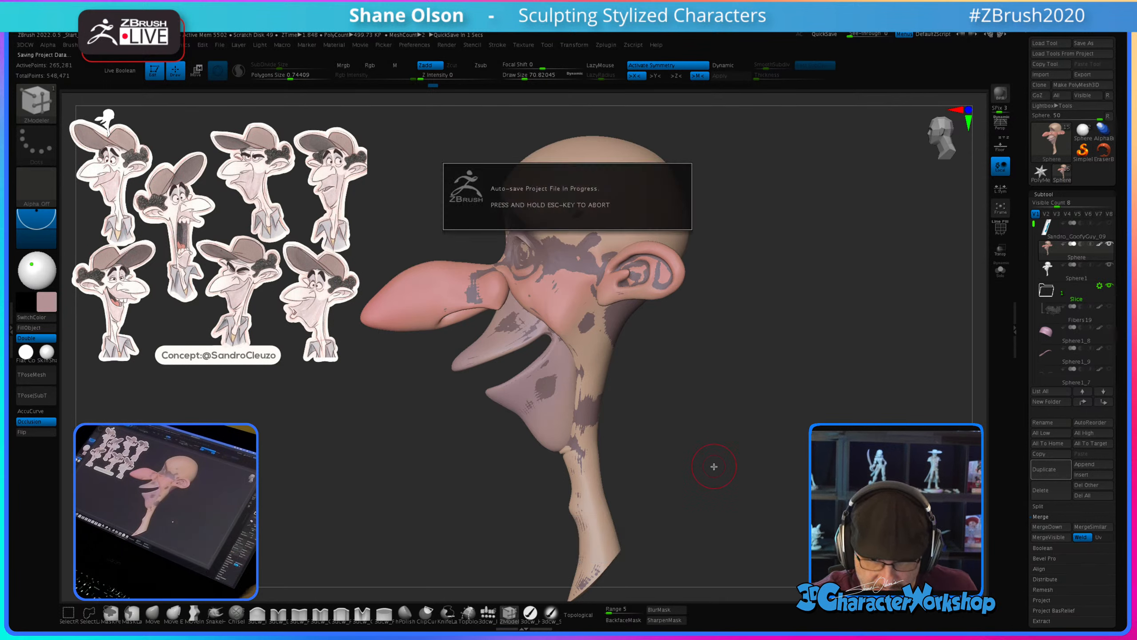
{"action": "key", "text": "3"}
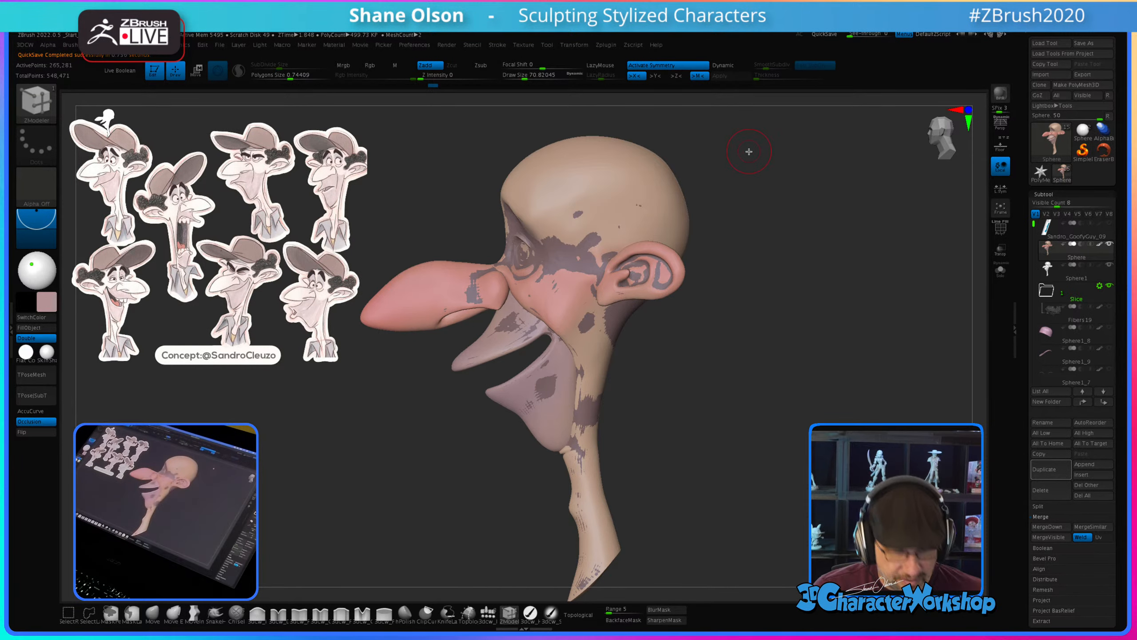
{"action": "key", "text": "3"}
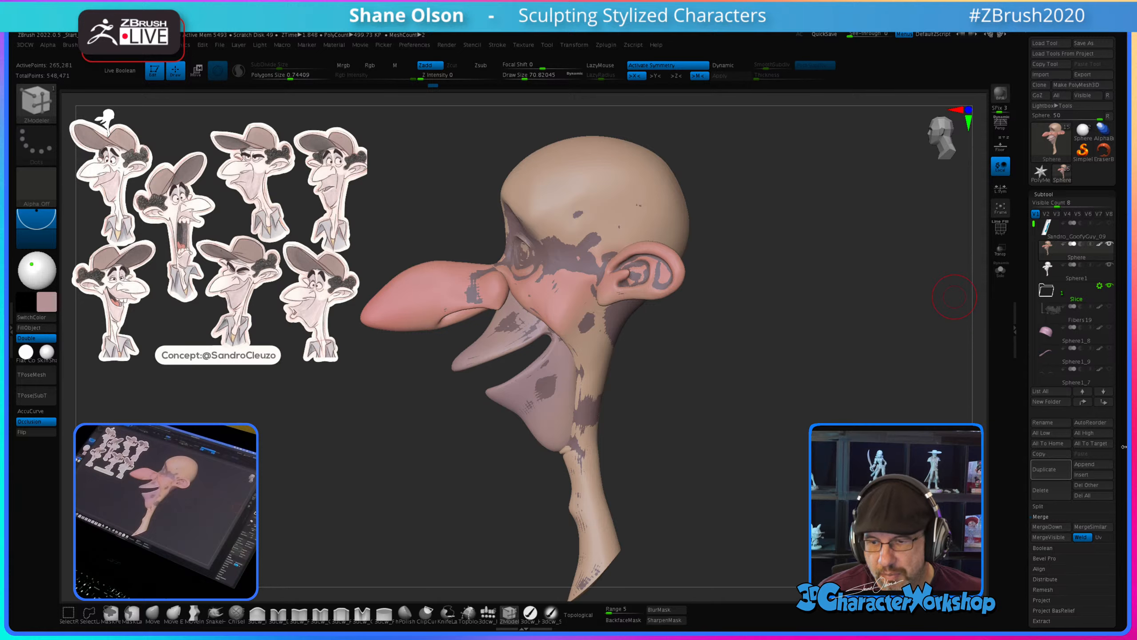
Step: Run ProjectAll on the painted Sphere head against the visible remeshed copy, with Color and Geometry enabled
{"action": "left_click_drag", "start_coordinate": [1026, 387], "coordinate": [1015, 366]}
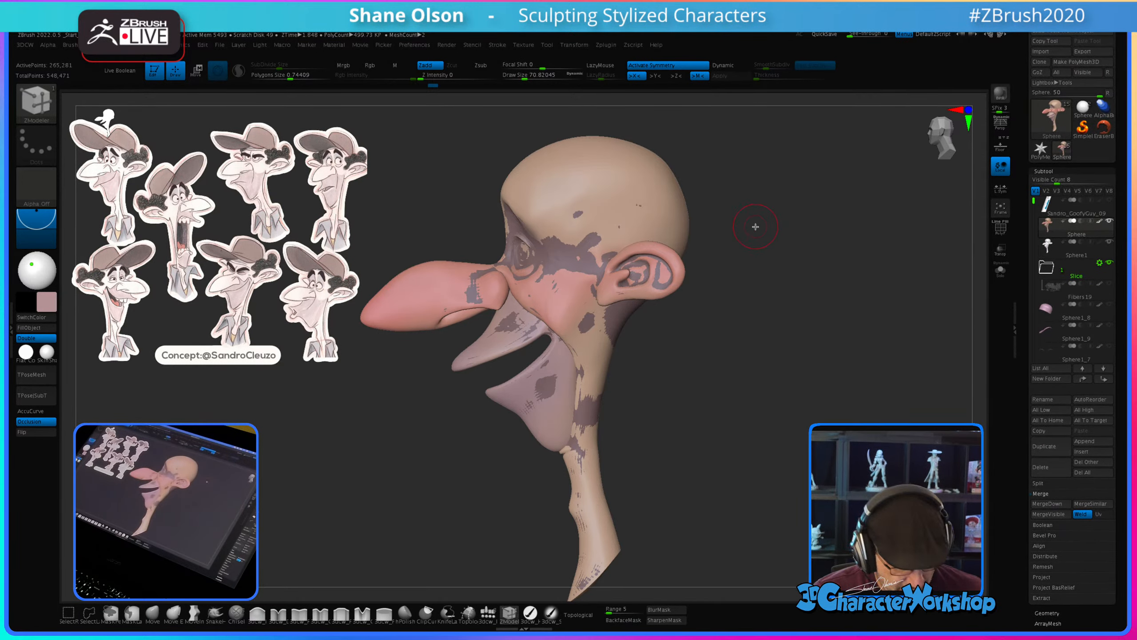
{"action": "key", "text": "space"}
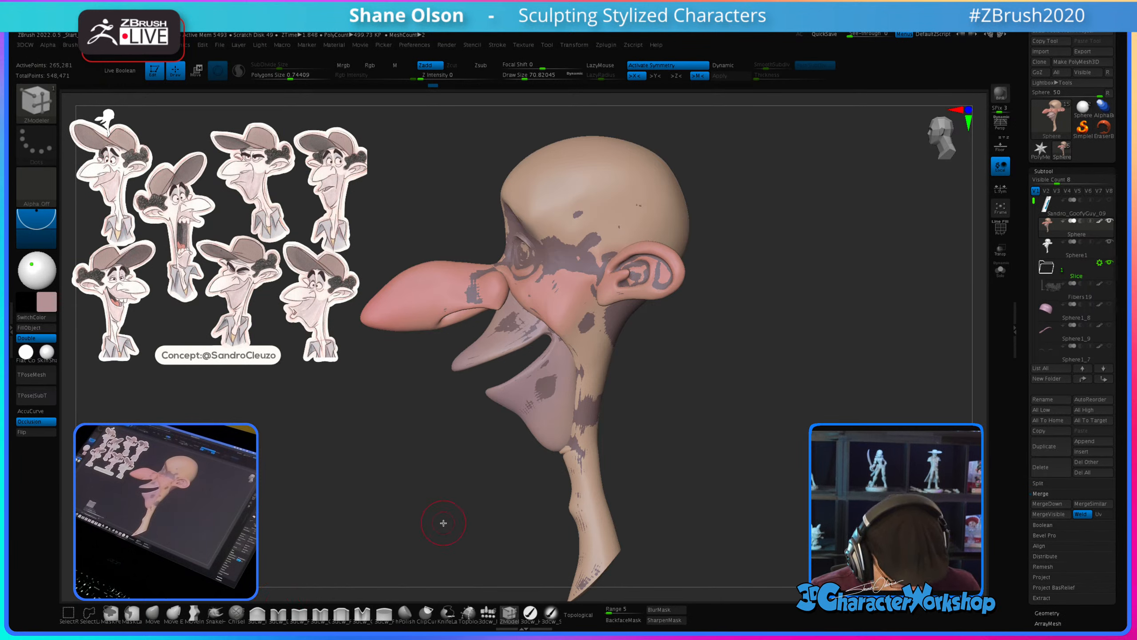
{"action": "key", "text": "space"}
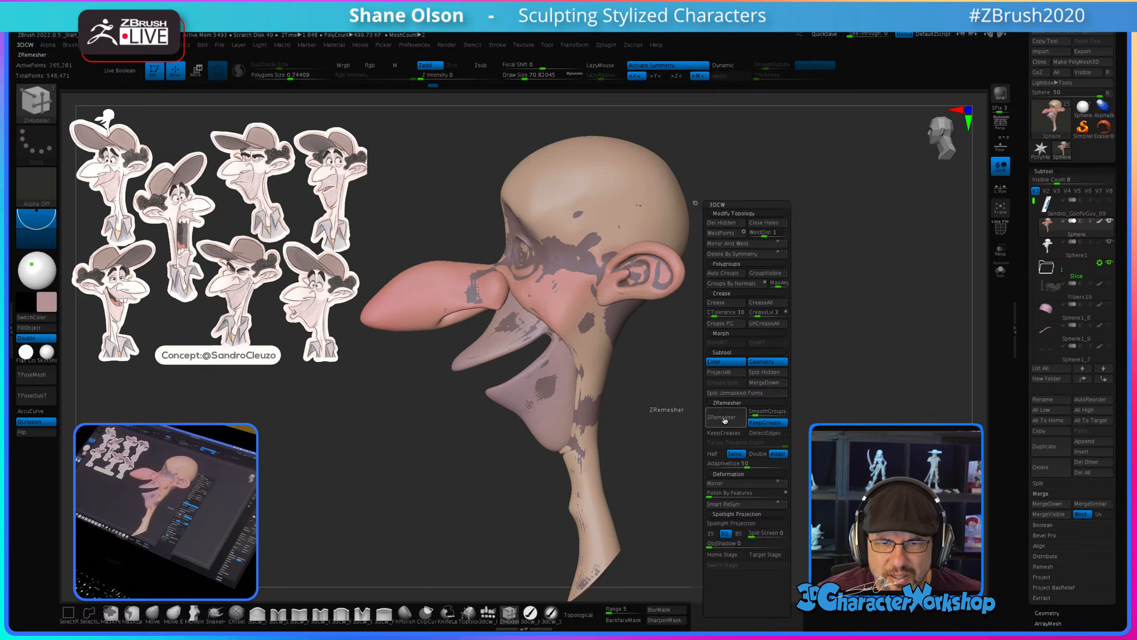
{"action": "left_click", "coordinate": [720, 372]}
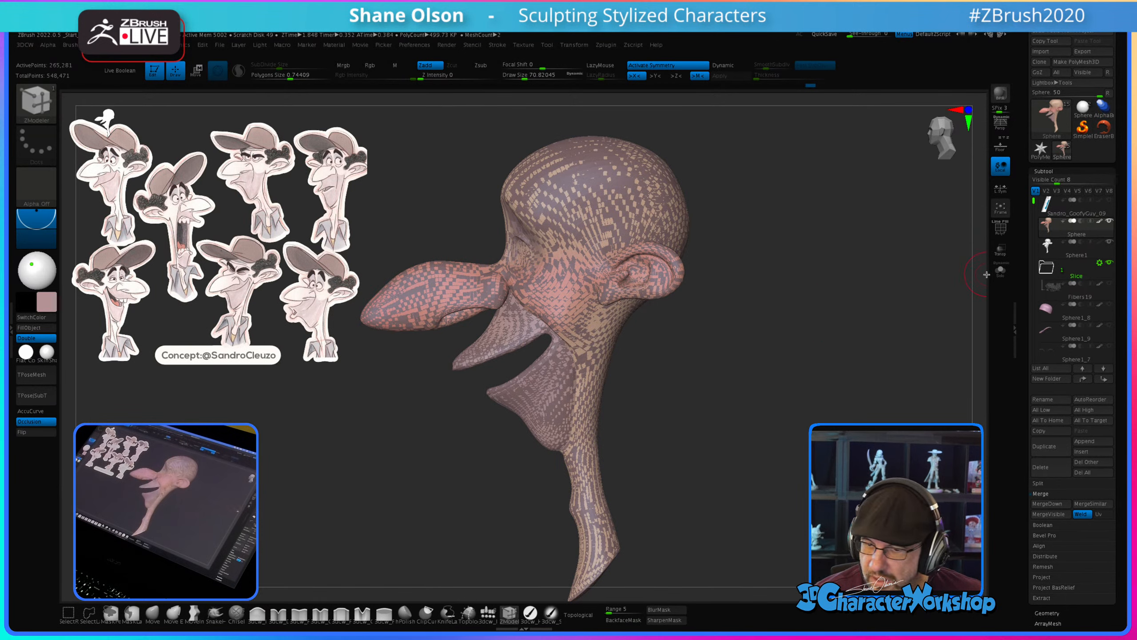
Step: Check the projected Sphere head in Solo mode and alongside the copy, and make the remeshed Sphere1 the active subtool
{"action": "left_click", "coordinate": [999, 272]}
{"action": "left_click", "coordinate": [999, 273]}
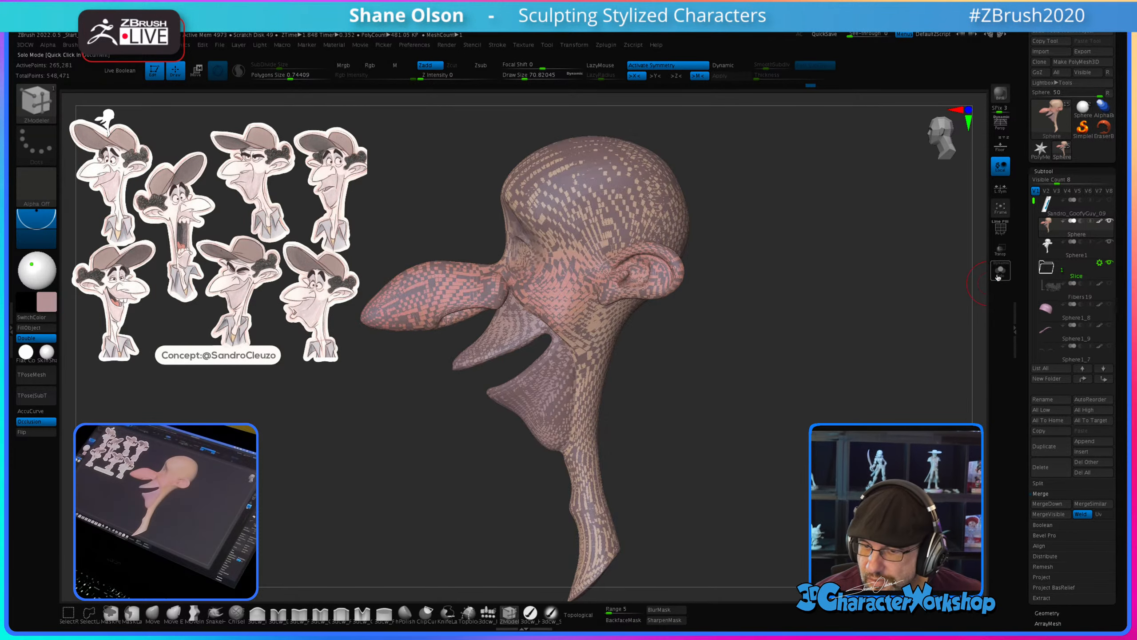
{"action": "left_click", "coordinate": [1076, 249]}
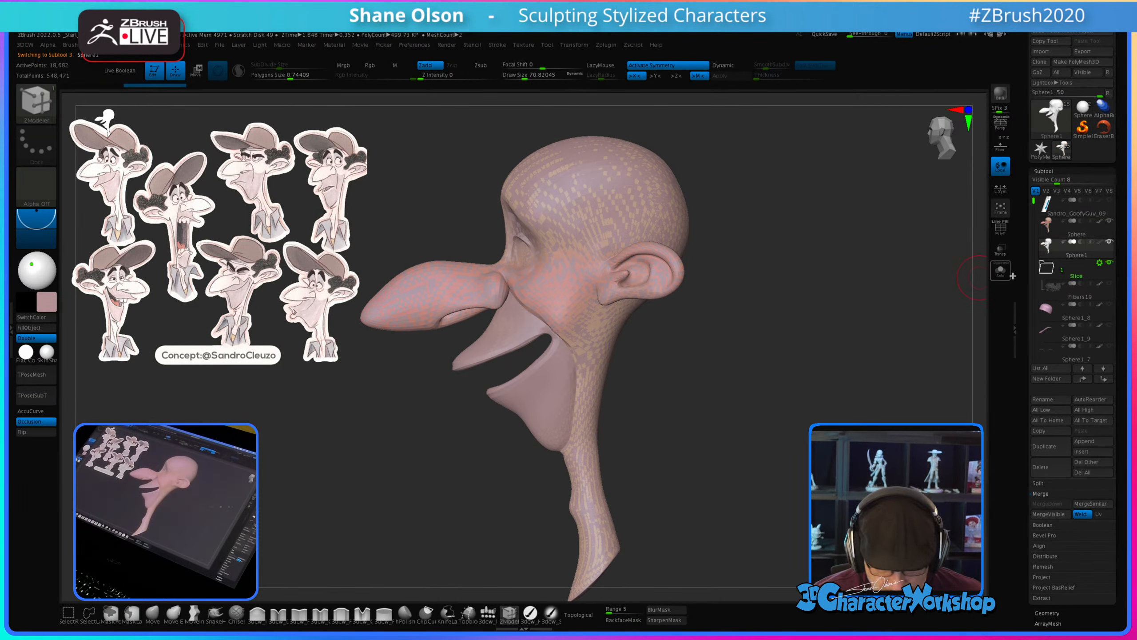
{"action": "left_click", "coordinate": [1000, 272]}
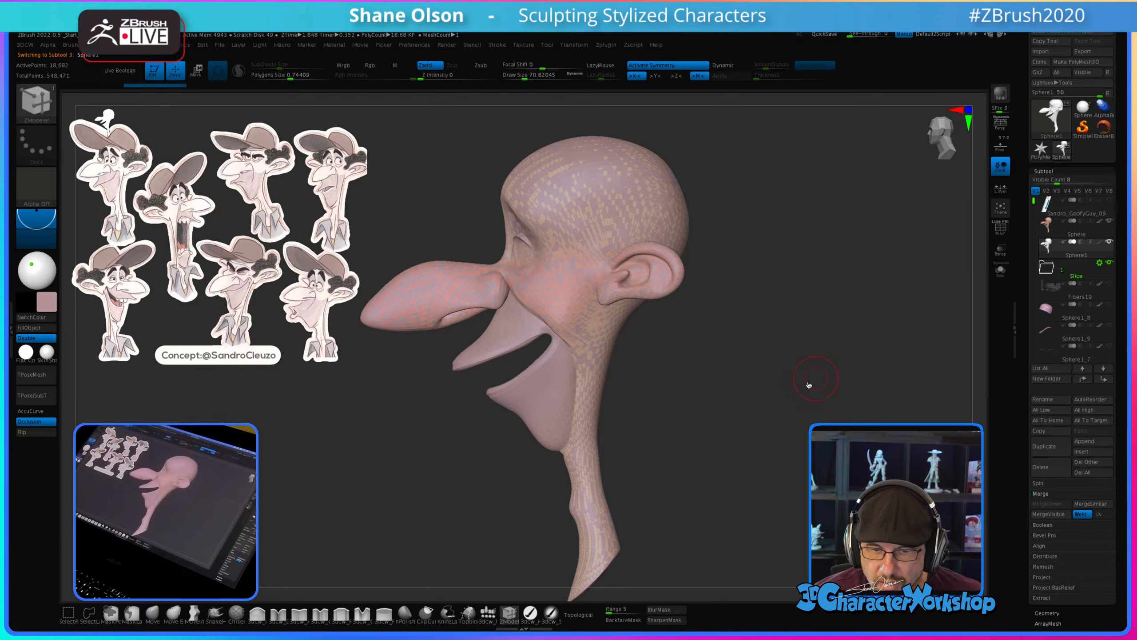
{"action": "right_click_drag", "start_coordinate": [784, 391], "coordinate": [782, 386], "text": "ctrl"}
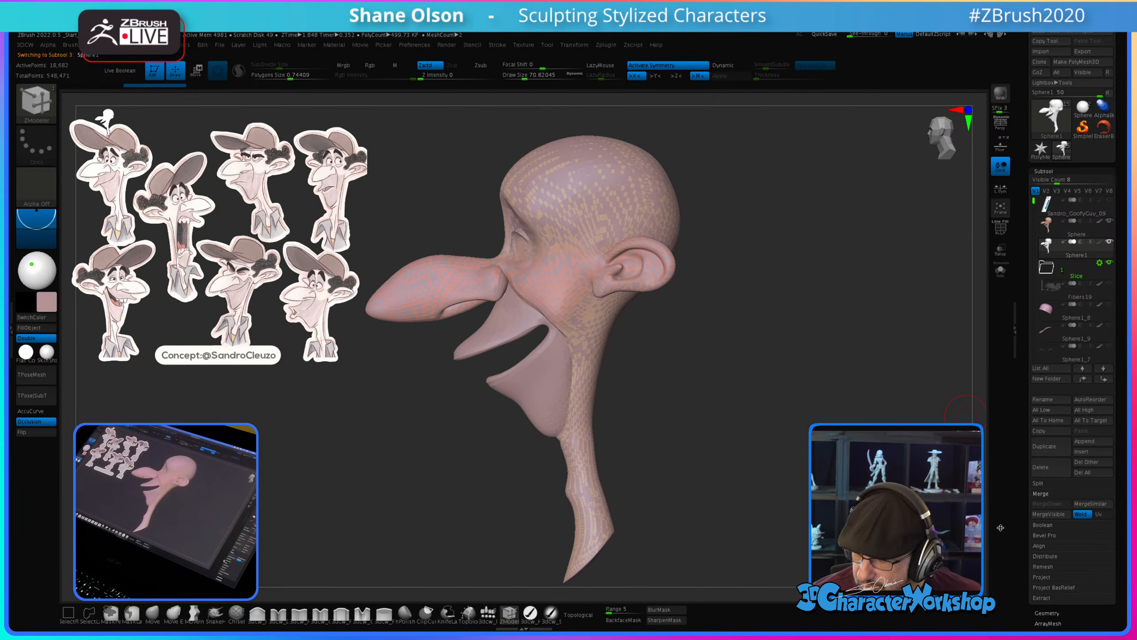
Step: Open the projection options for the remeshed Sphere1 head and subdivide it twice
{"action": "left_click", "coordinate": [1052, 578]}
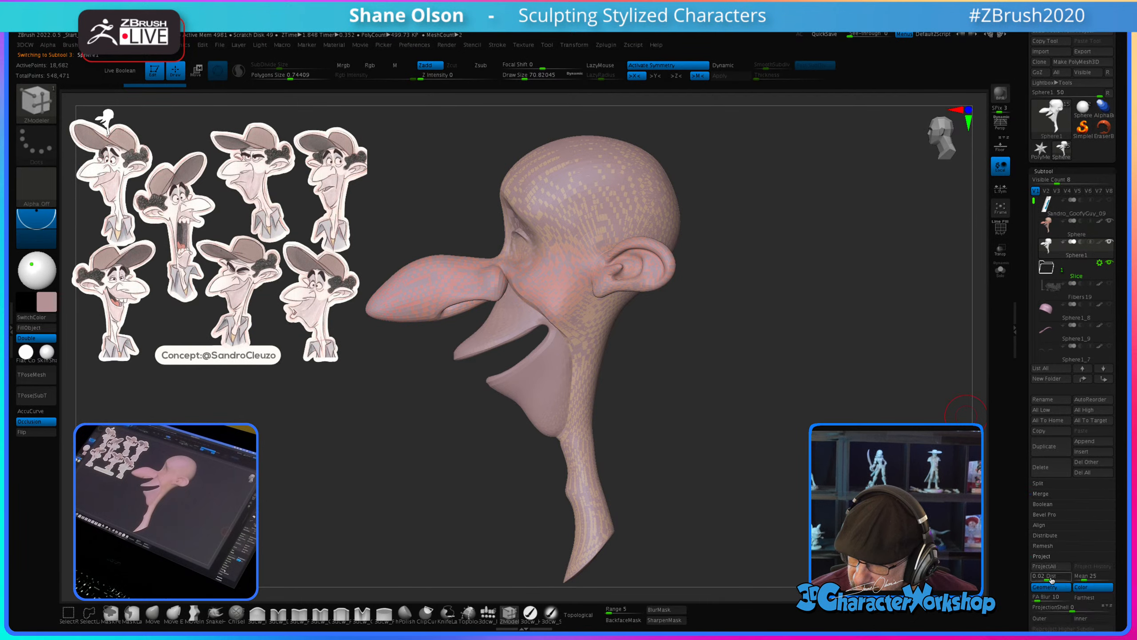
{"action": "left_click_drag", "start_coordinate": [1023, 523], "coordinate": [1023, 462]}
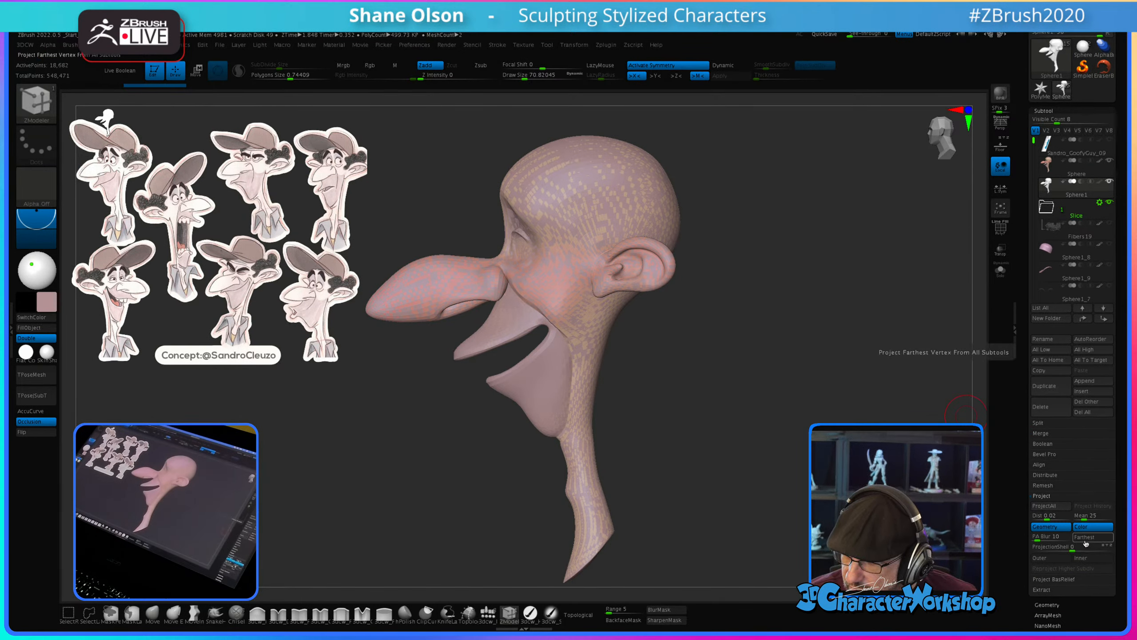
{"action": "right_click_drag", "start_coordinate": [852, 292], "coordinate": [840, 307], "text": "alt"}
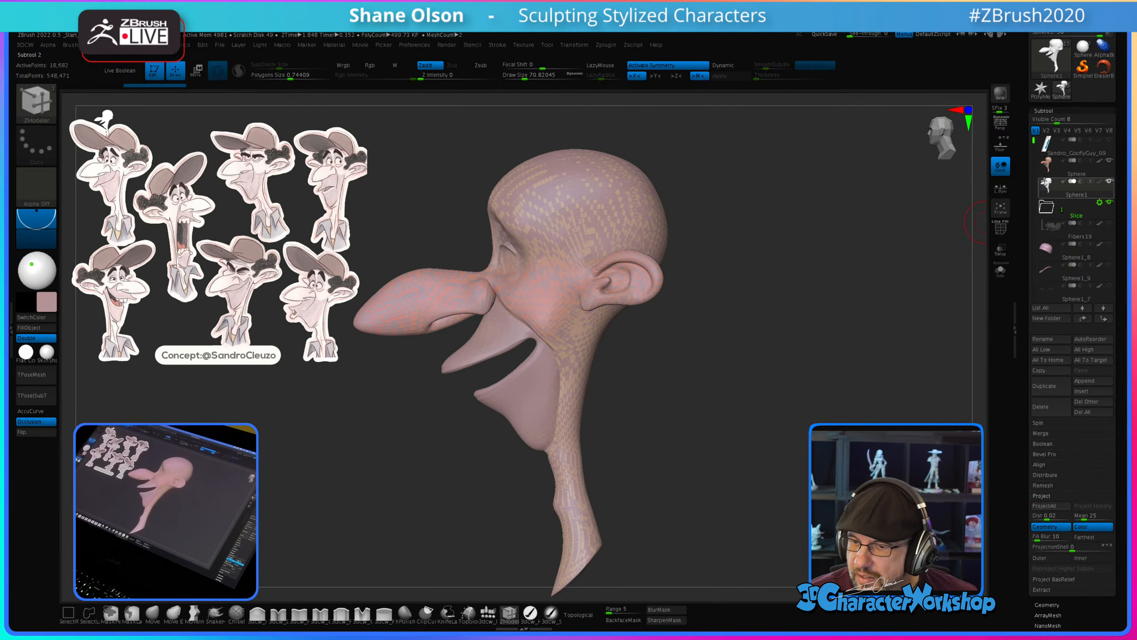
{"action": "left_click_drag", "start_coordinate": [718, 297], "coordinate": [739, 323], "text": "ctrl"}
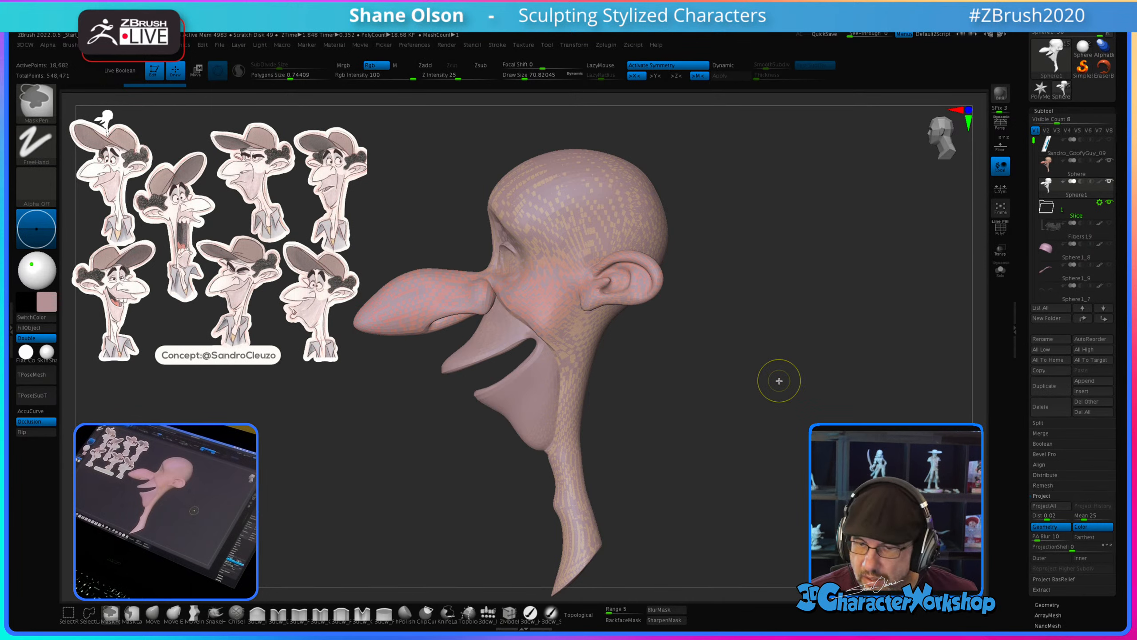
{"action": "key", "text": "ctrl+d"}
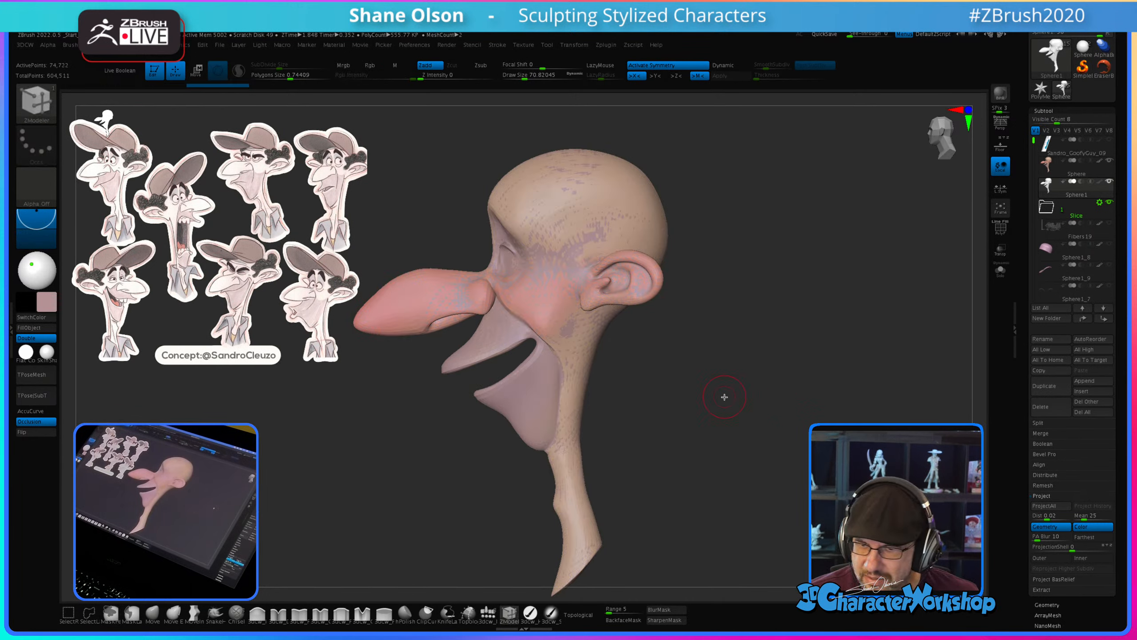
{"action": "key", "text": "ctrl+d"}
Step: Run ProjectAll on Sphere1 against the painted Sphere head, accepting the transfer of PolyPaint
{"action": "key", "text": "space"}
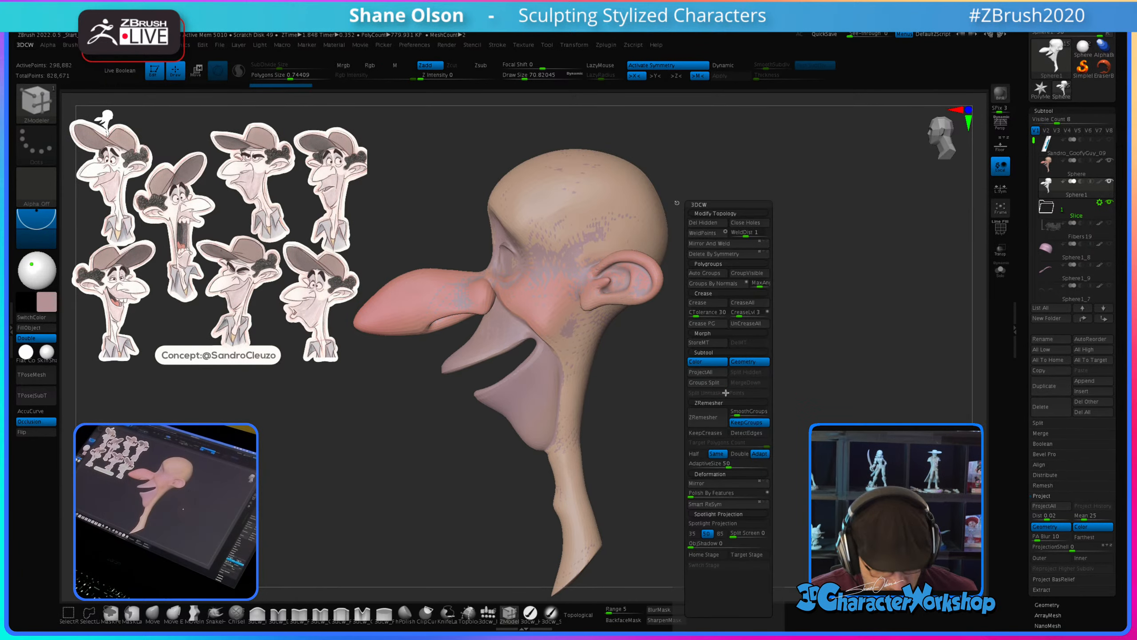
{"action": "left_click", "coordinate": [1045, 505]}
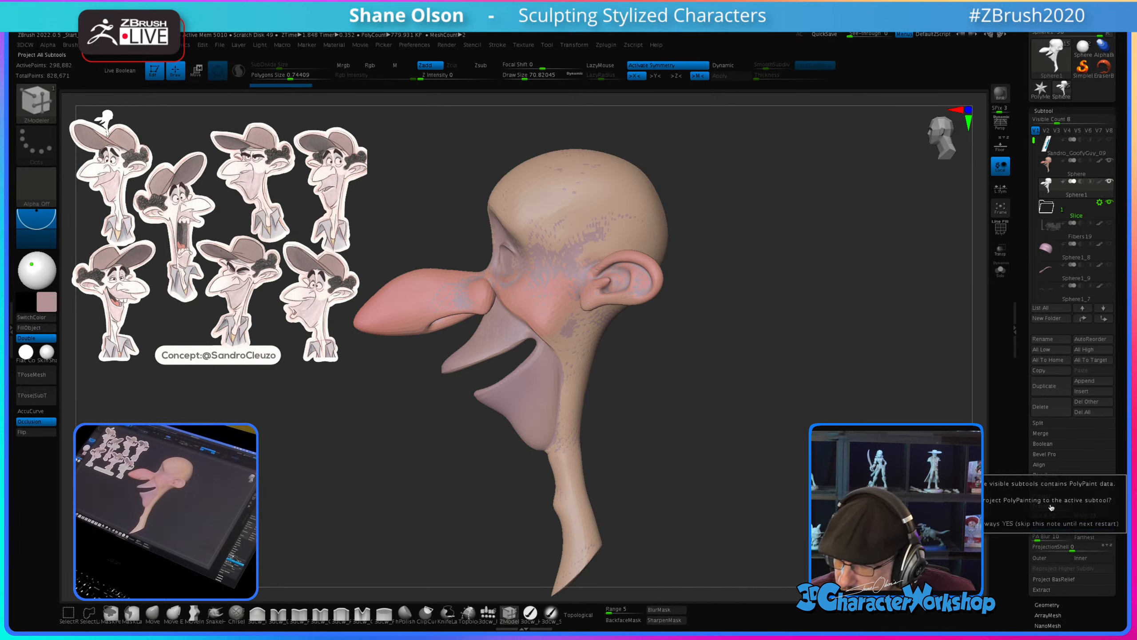
{"action": "left_click", "coordinate": [931, 523]}
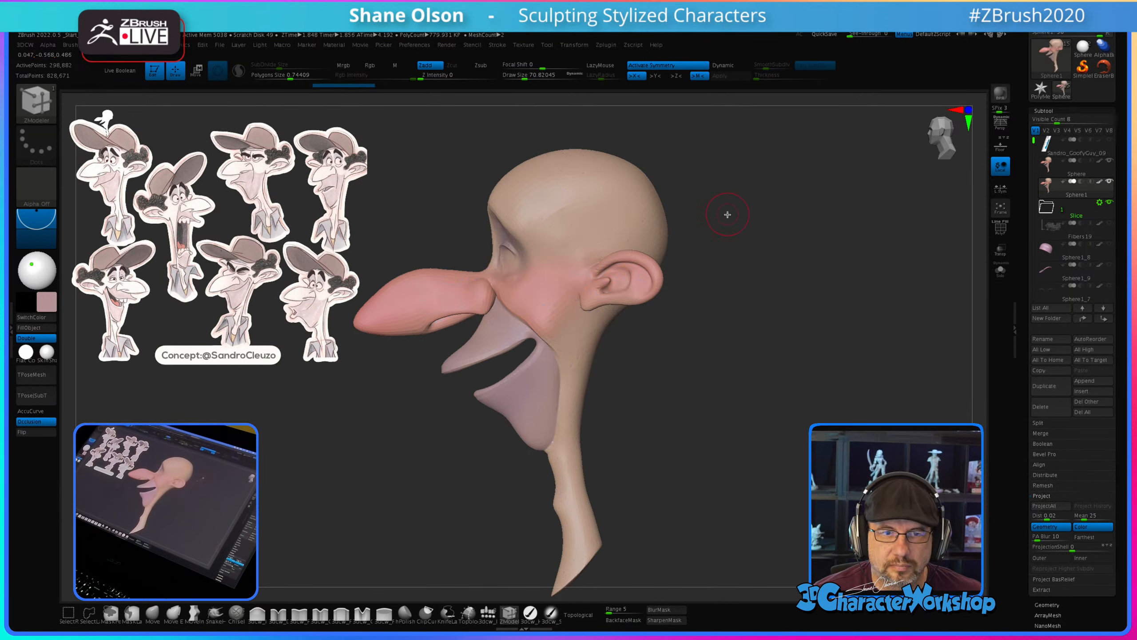
Step: Subdivide Sphere1 once more and run ProjectAll again from the painted head with Color and Geometry enabled
{"action": "left_click_drag", "start_coordinate": [745, 284], "coordinate": [739, 274], "text": "alt"}
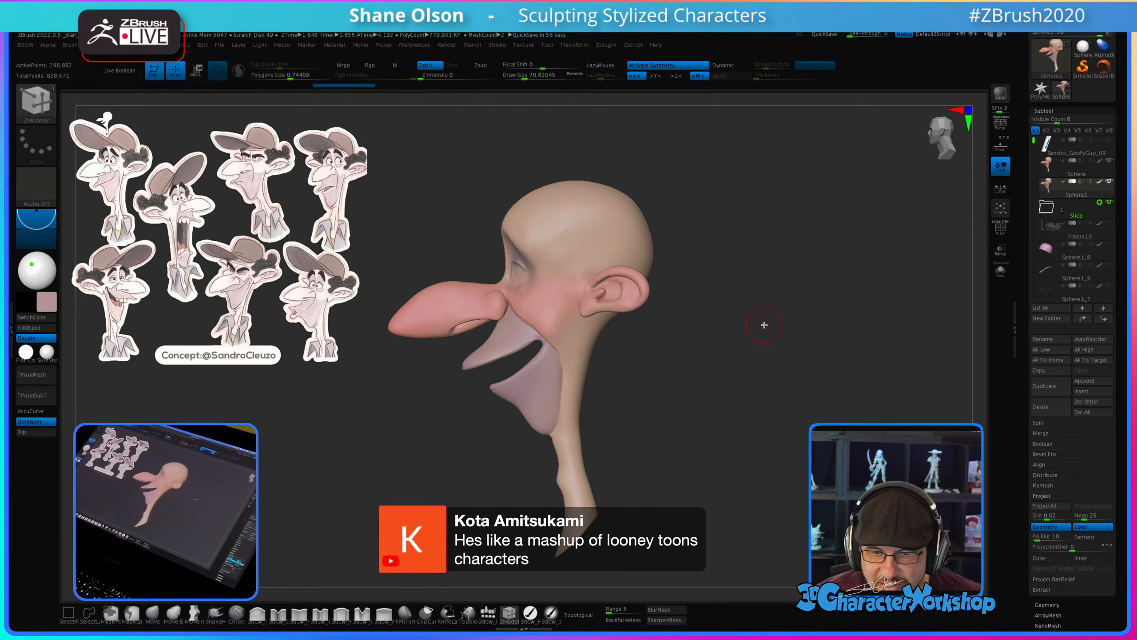
{"action": "key", "text": "ctrl"}
{"action": "key", "text": "ctrl+d"}
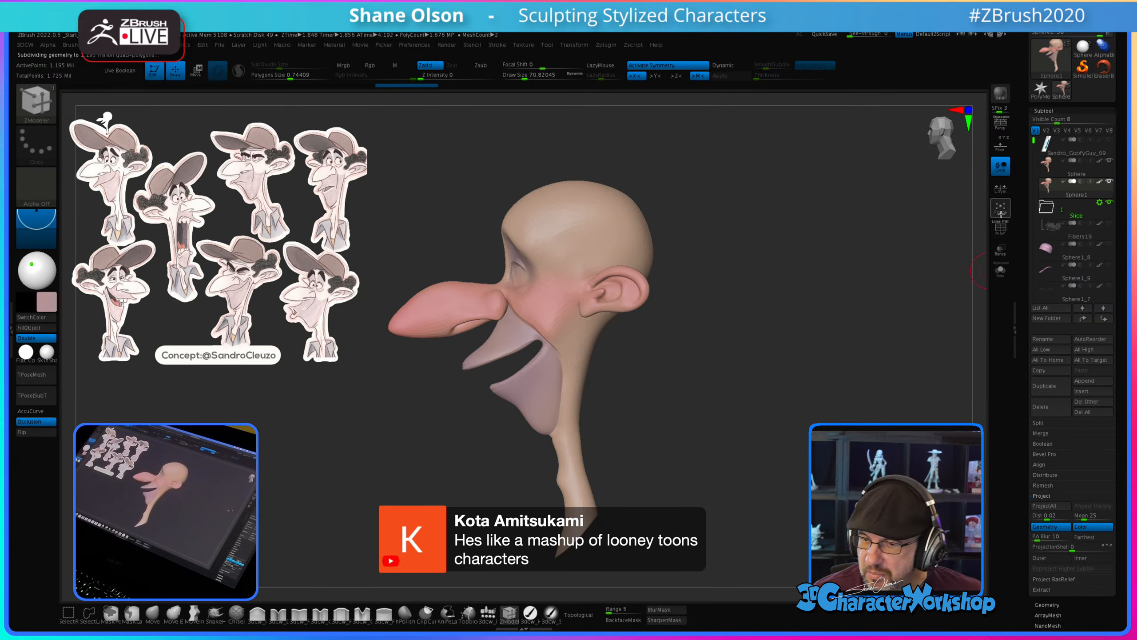
{"action": "left_click", "coordinate": [1044, 505]}
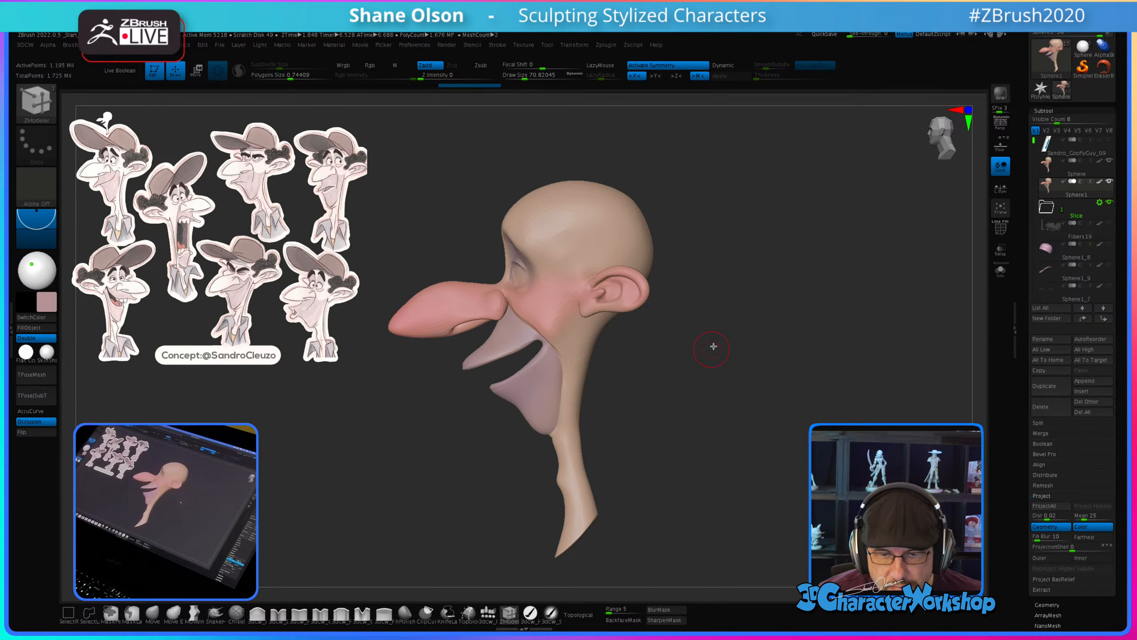
Step: Examine the projected face, mouth and ear from the side and three-quarter views, with and without the polyframe
{"action": "left_click_drag", "start_coordinate": [704, 348], "coordinate": [704, 404], "text": "alt"}
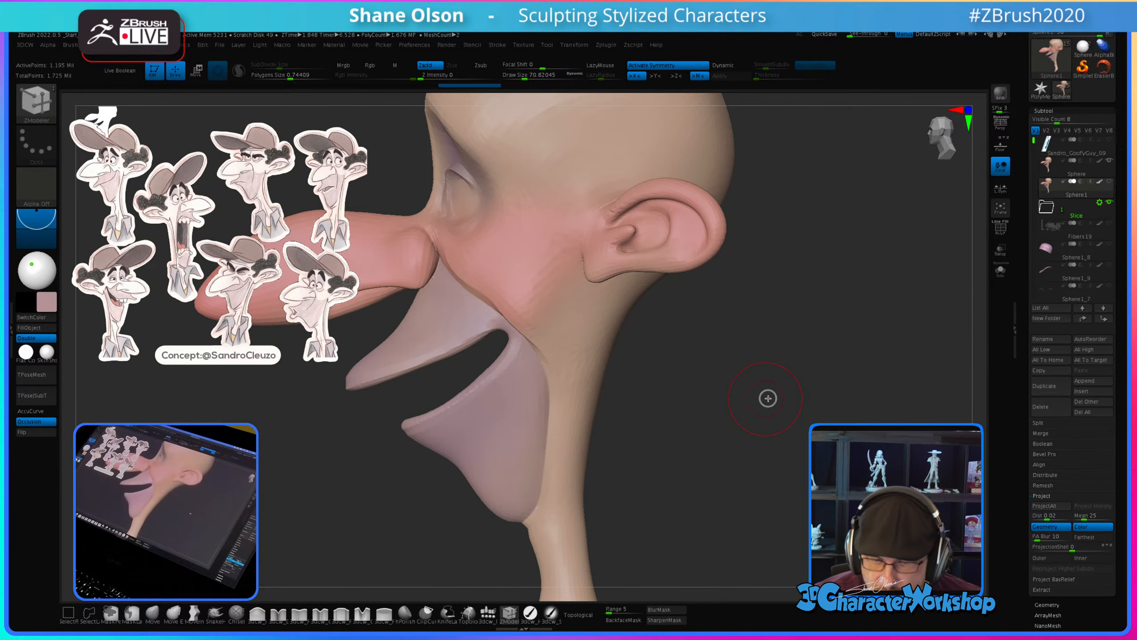
{"action": "left_click_drag", "start_coordinate": [767, 398], "coordinate": [717, 399]}
{"action": "left_click_drag", "start_coordinate": [677, 437], "coordinate": [723, 470]}
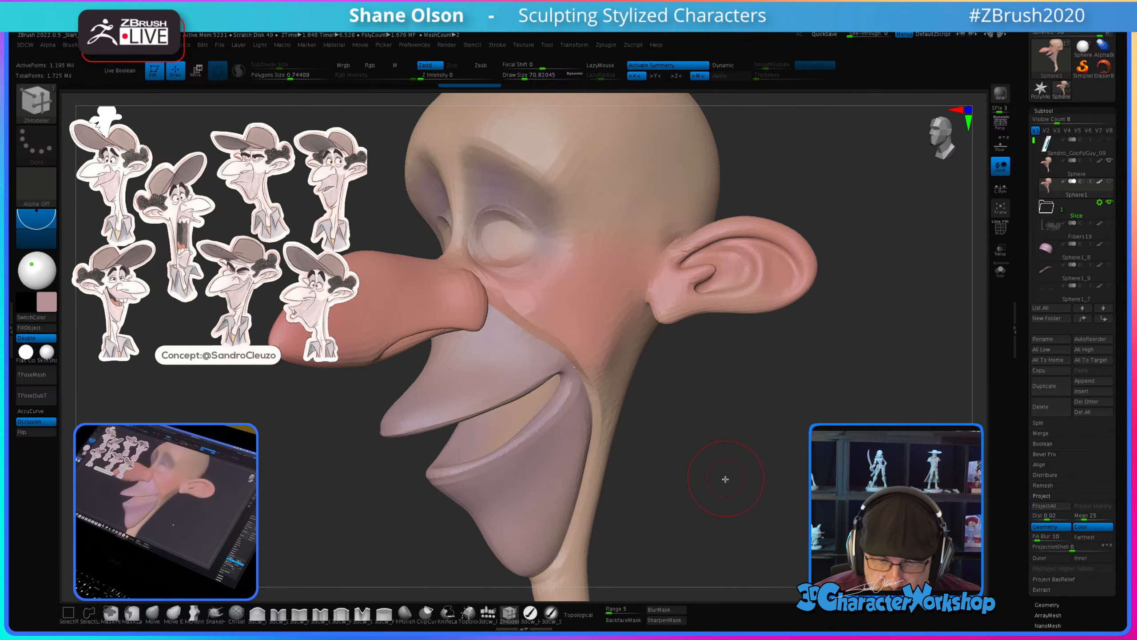
{"action": "key", "text": "shift"}
{"action": "key", "text": "shift+f"}
{"action": "key", "text": "shift+f"}
{"action": "mouse_move", "coordinate": [795, 396]}
{"action": "left_mouse_down"}
{"action": "mouse_move", "coordinate": [777, 410]}
{"action": "mouse_move", "coordinate": [757, 401]}
{"action": "left_mouse_up"}
Step: Undo the projections and added subdivisions on Sphere1, back to its unpainted base mesh
{"action": "key", "text": "ctrl"}
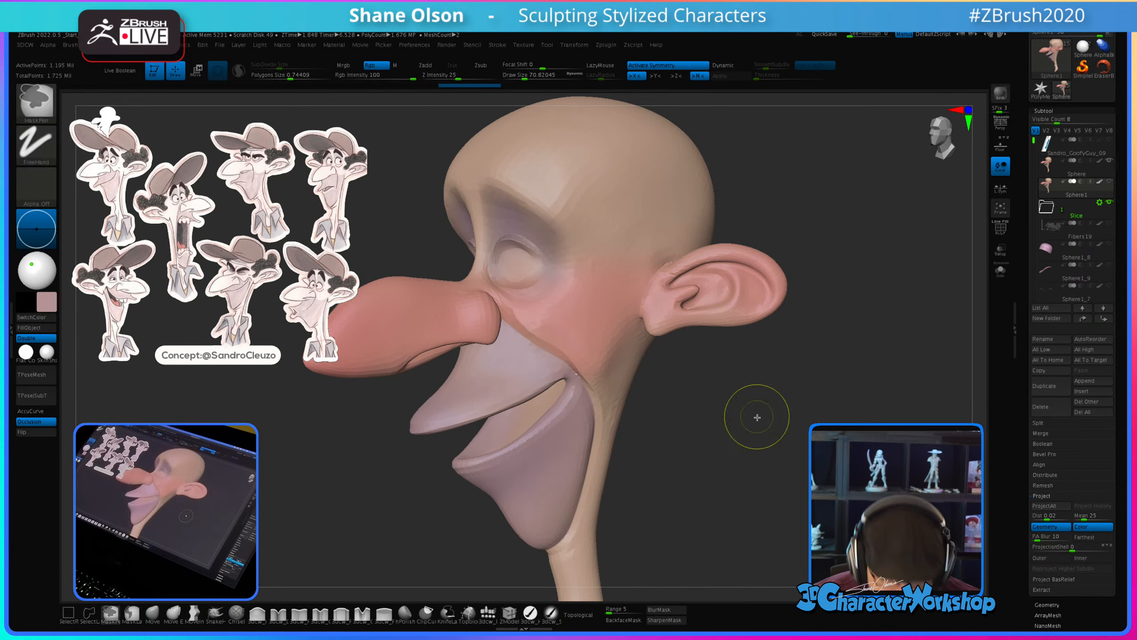
{"action": "key", "text": "shift+d"}
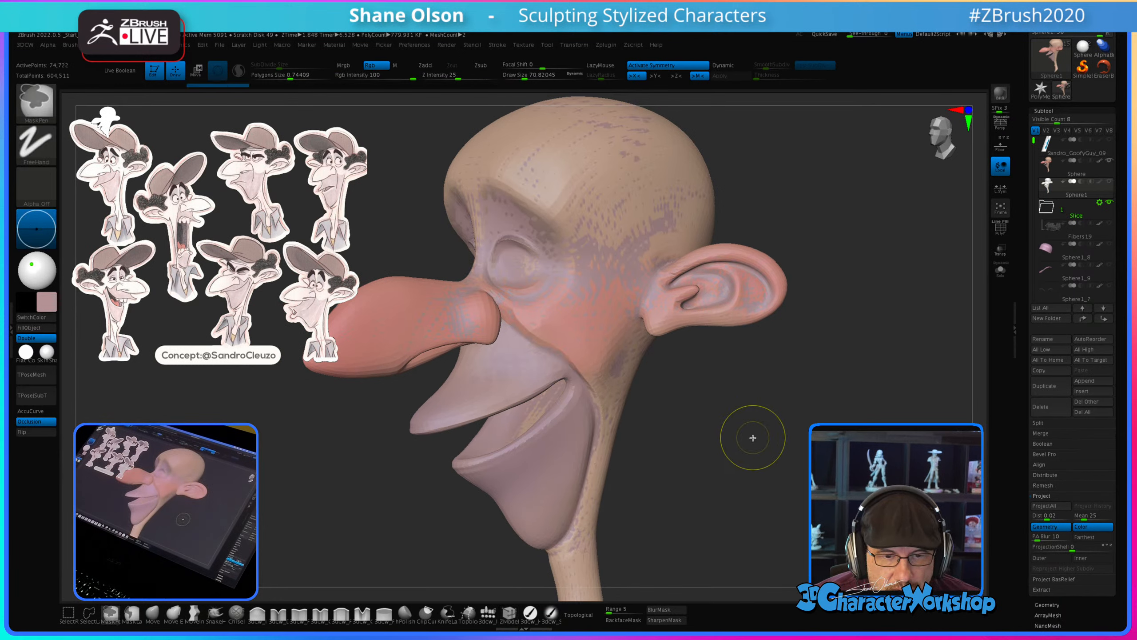
{"action": "key", "text": "shift+d"}
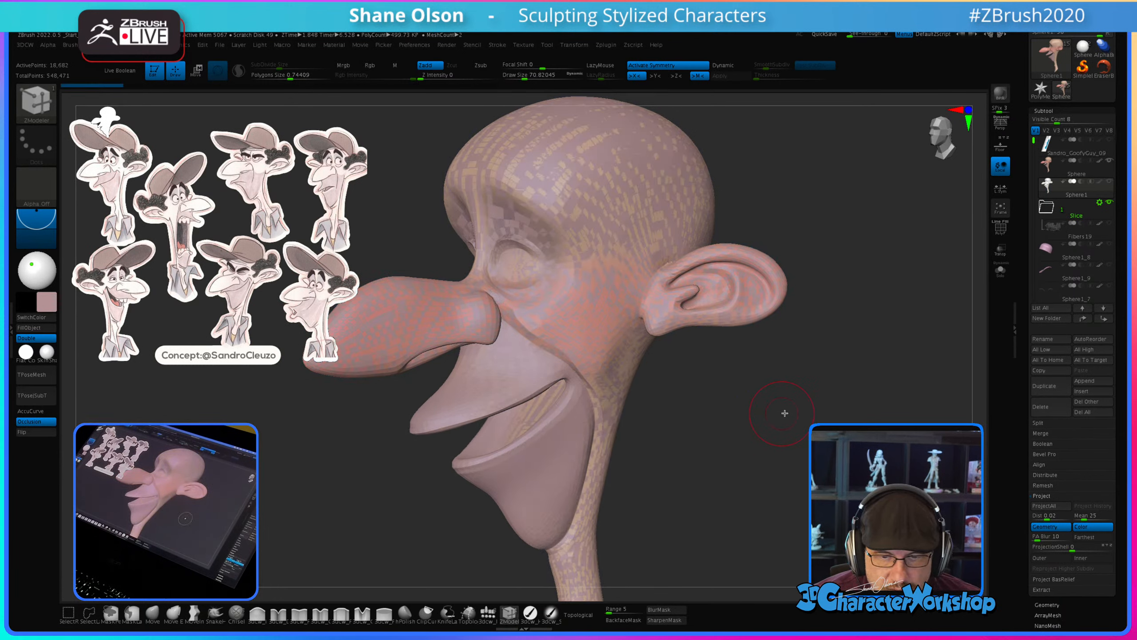
{"action": "left_click_drag", "start_coordinate": [785, 412], "coordinate": [833, 457]}
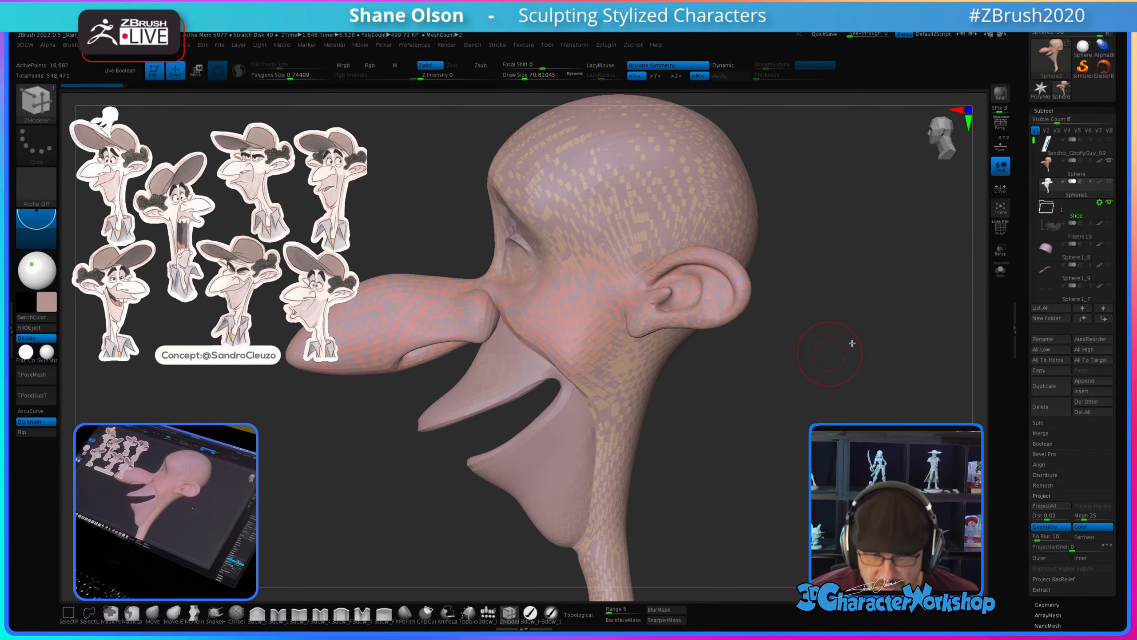
Step: Isolate the remeshed Sphere1 head in Solo mode and examine its topology and polygroups with the polyframe
{"action": "left_click", "coordinate": [1001, 270]}
{"action": "left_click_drag", "start_coordinate": [838, 323], "coordinate": [853, 324]}
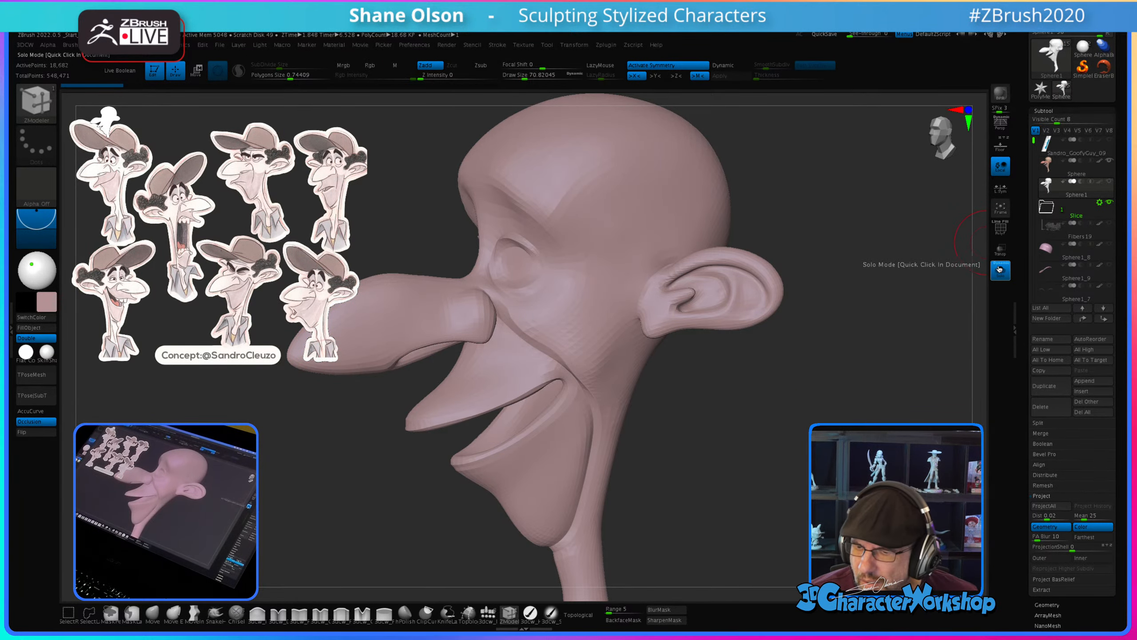
{"action": "left_click", "coordinate": [1000, 227]}
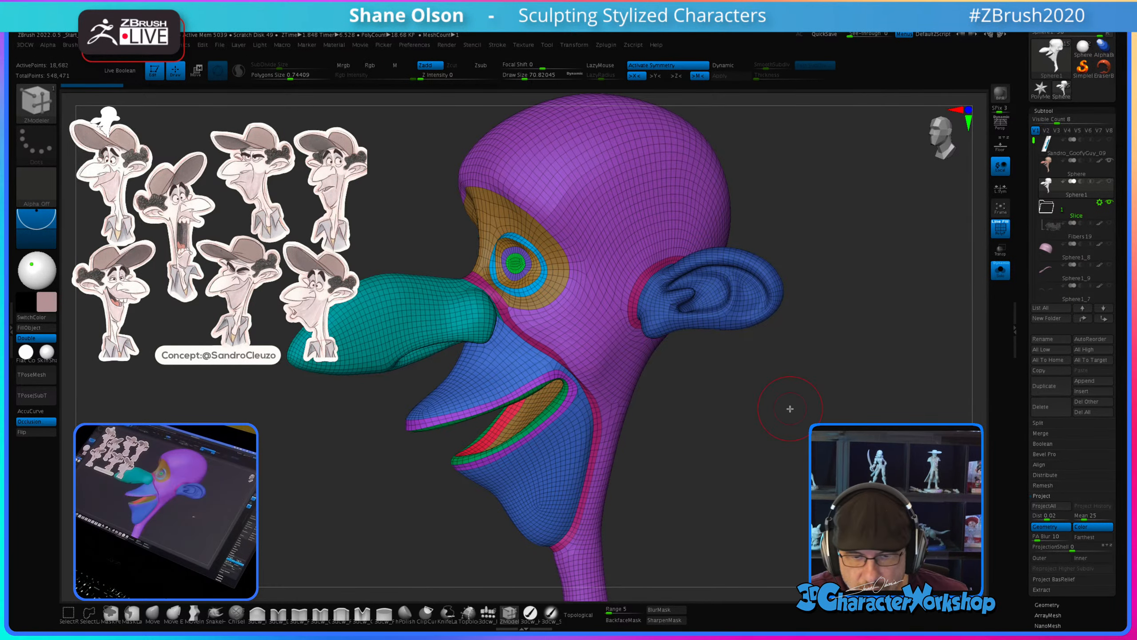
{"action": "left_click_drag", "start_coordinate": [791, 408], "coordinate": [774, 402]}
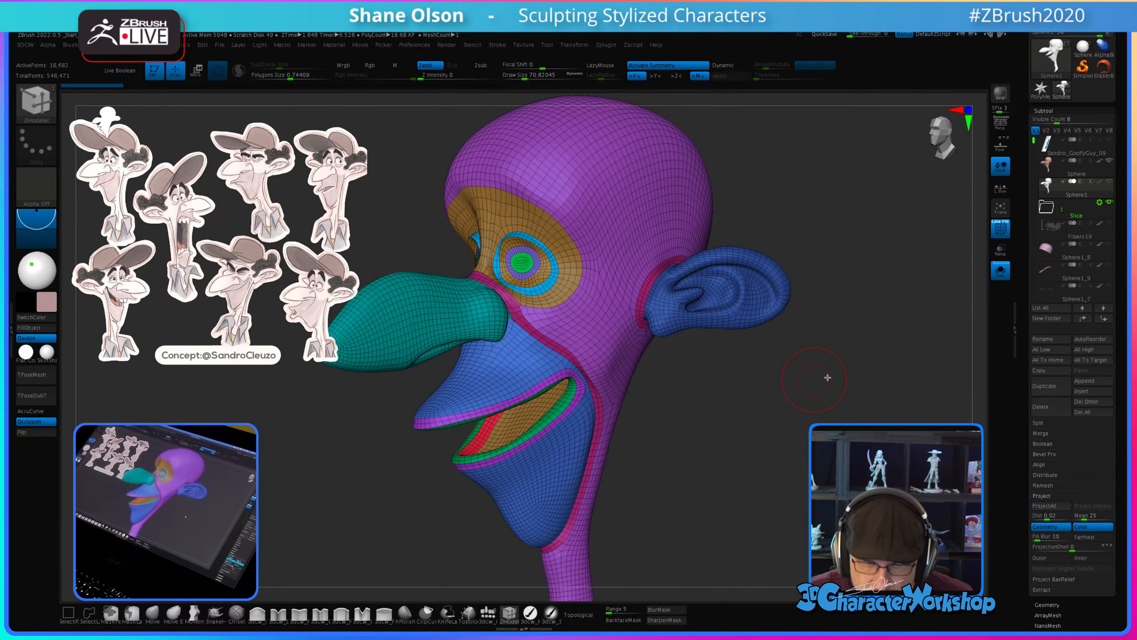
Step: Hide the polyframe and subdivide the isolated Sphere1 head three times
{"action": "key", "text": "ctrl"}
{"action": "left_click_drag", "start_coordinate": [756, 407], "coordinate": [823, 404], "text": "alt"}
{"action": "key", "text": "shift"}
{"action": "key", "text": "shift+f"}
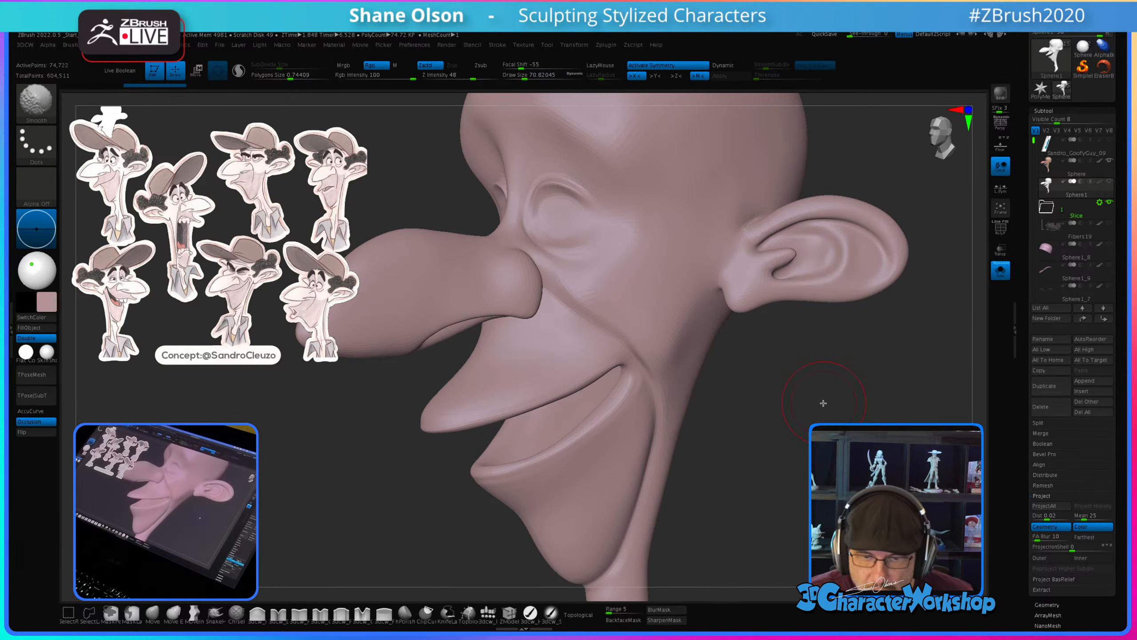
{"action": "key", "text": "ctrl"}
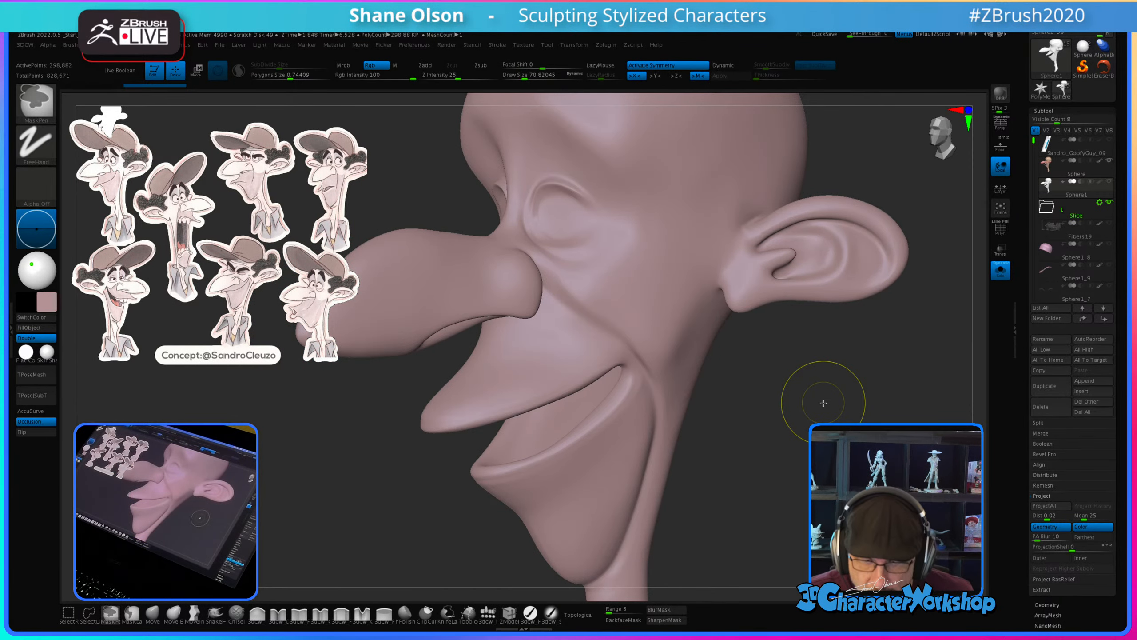
{"action": "mouse_move", "coordinate": [817, 402]}
{"action": "left_mouse_down"}
{"action": "mouse_move", "coordinate": [802, 399]}
{"action": "mouse_move", "coordinate": [837, 420]}
{"action": "mouse_move", "coordinate": [788, 425]}
{"action": "left_mouse_up"}
{"action": "key", "text": "ctrl+d"}
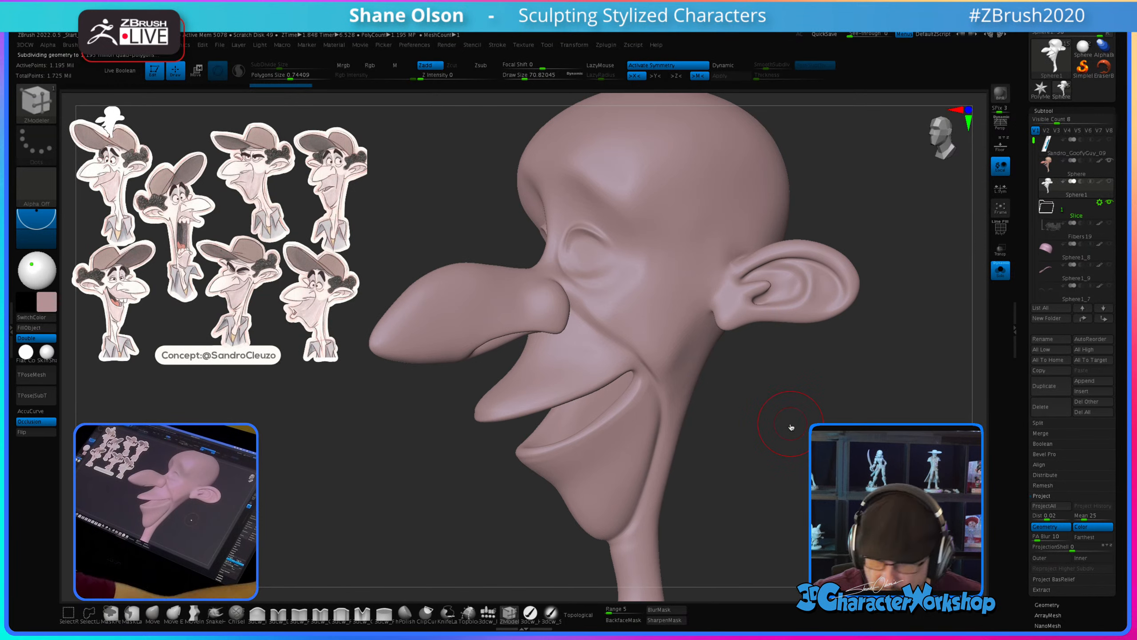
Step: Choose the Move brush at a draw size of about 82 and smooth the lower jaw beneath the lip
{"action": "left_click", "coordinate": [152, 614]}
{"action": "key", "text": "s"}
{"action": "left_click", "coordinate": [448, 509]}
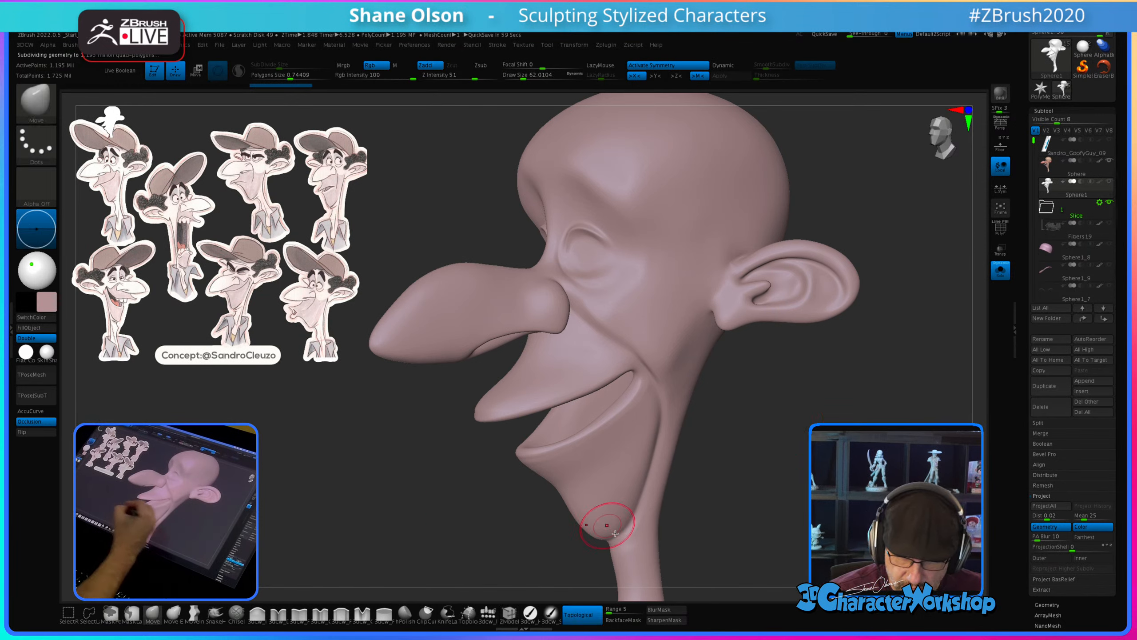
{"action": "left_click_drag", "start_coordinate": [535, 503], "coordinate": [504, 500]}
{"action": "left_click_drag", "start_coordinate": [559, 461], "coordinate": [543, 460], "text": "shift"}
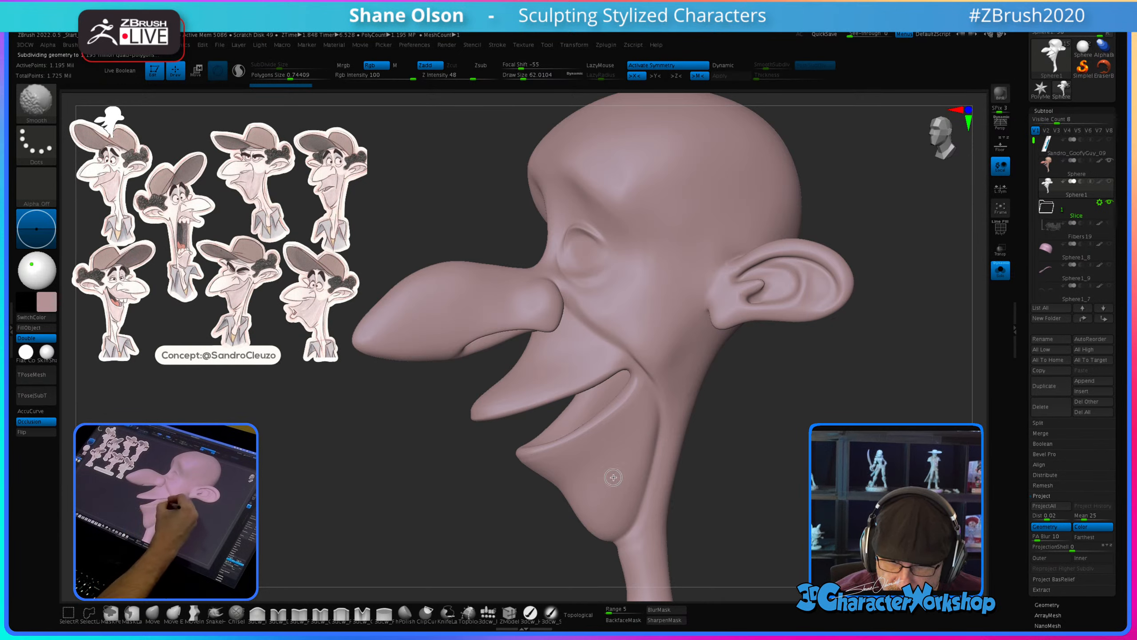
Step: Smooth the lips and the area around the corner of the mouth on Sphere1
{"action": "left_click_drag", "start_coordinate": [722, 385], "coordinate": [743, 373]}
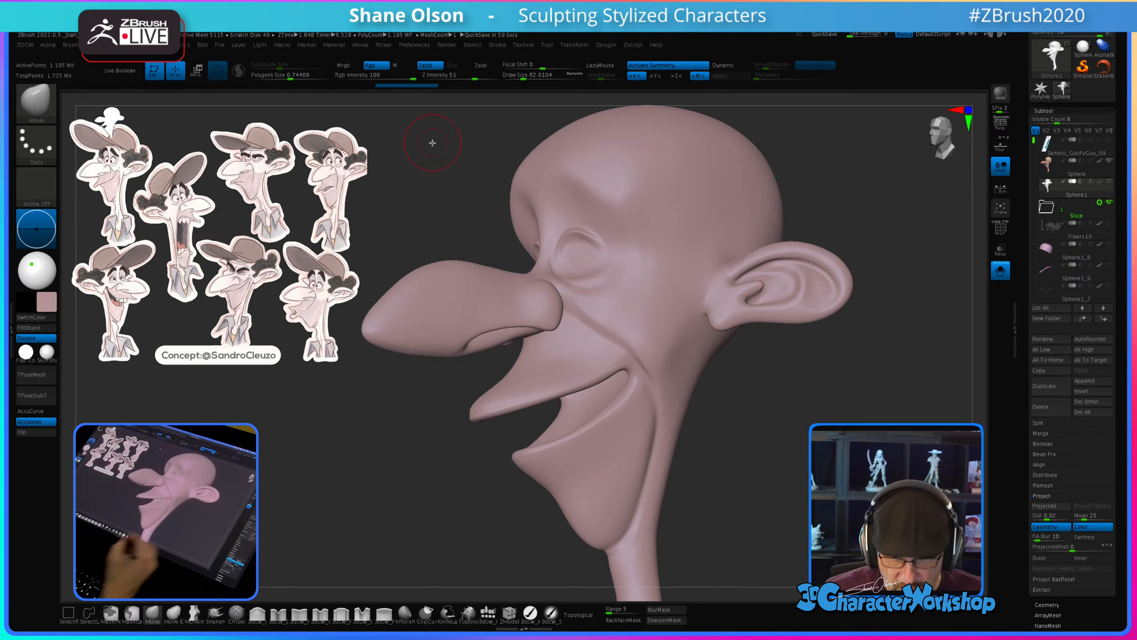
{"action": "left_click_drag", "start_coordinate": [750, 454], "coordinate": [555, 455]}
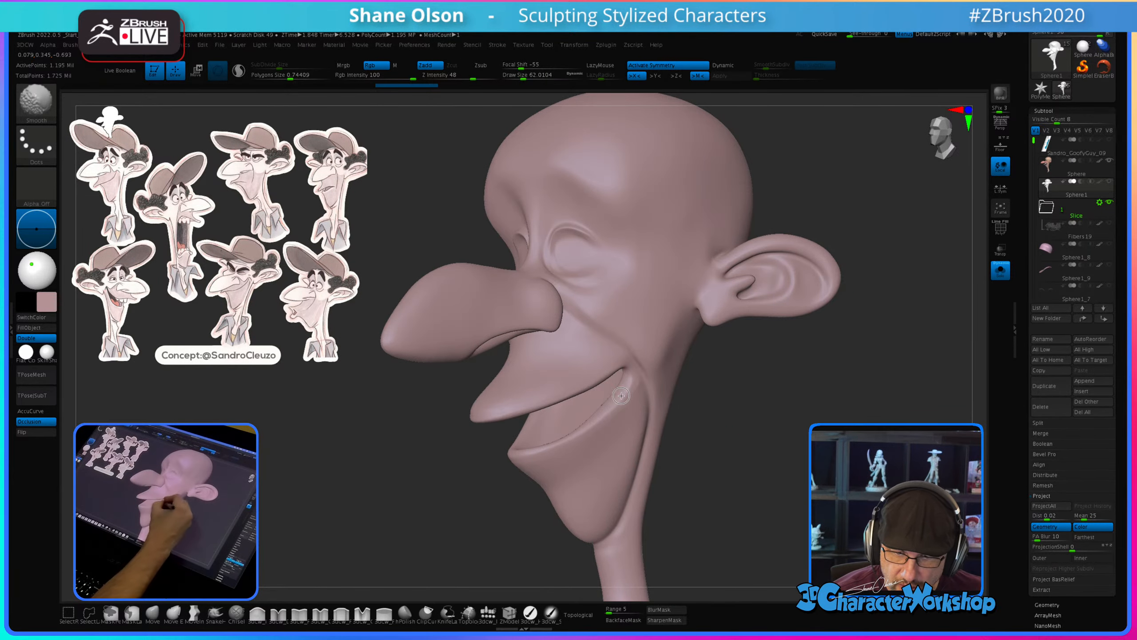
{"action": "right_click_drag", "start_coordinate": [628, 403], "coordinate": [591, 452]}
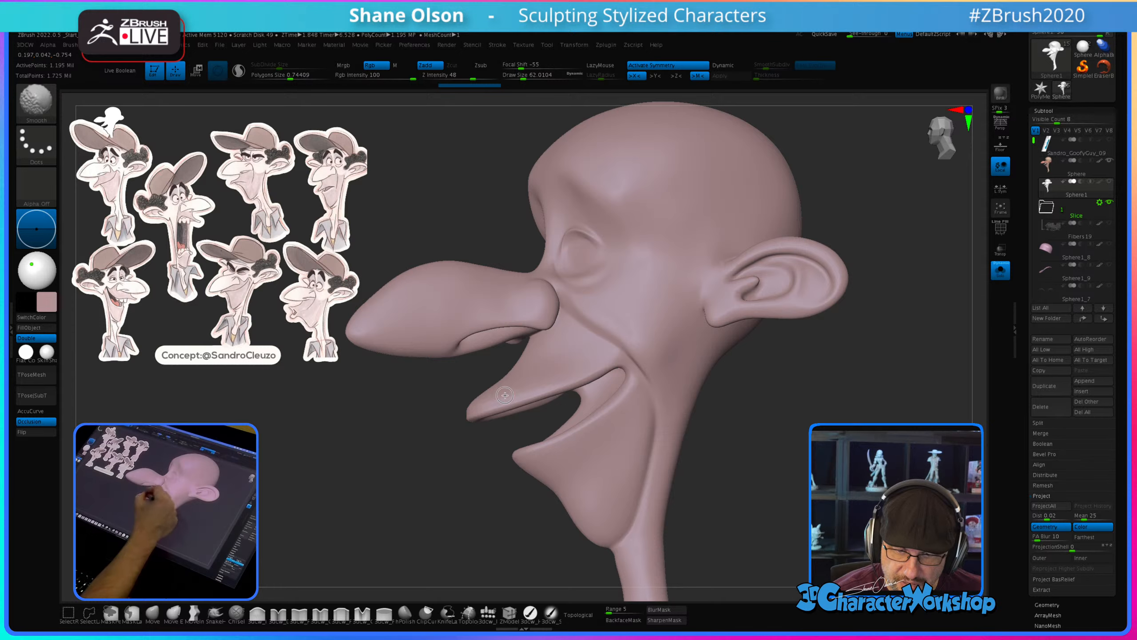
Step: Smooth the cheek between the mouth corner and ear at the lowest subdivision level, and return to the highest level
{"action": "mouse_move", "coordinate": [736, 470]}
{"action": "left_mouse_down"}
{"action": "mouse_move", "coordinate": [760, 478]}
{"action": "mouse_move", "coordinate": [757, 488]}
{"action": "mouse_move", "coordinate": [713, 484]}
{"action": "left_mouse_up"}
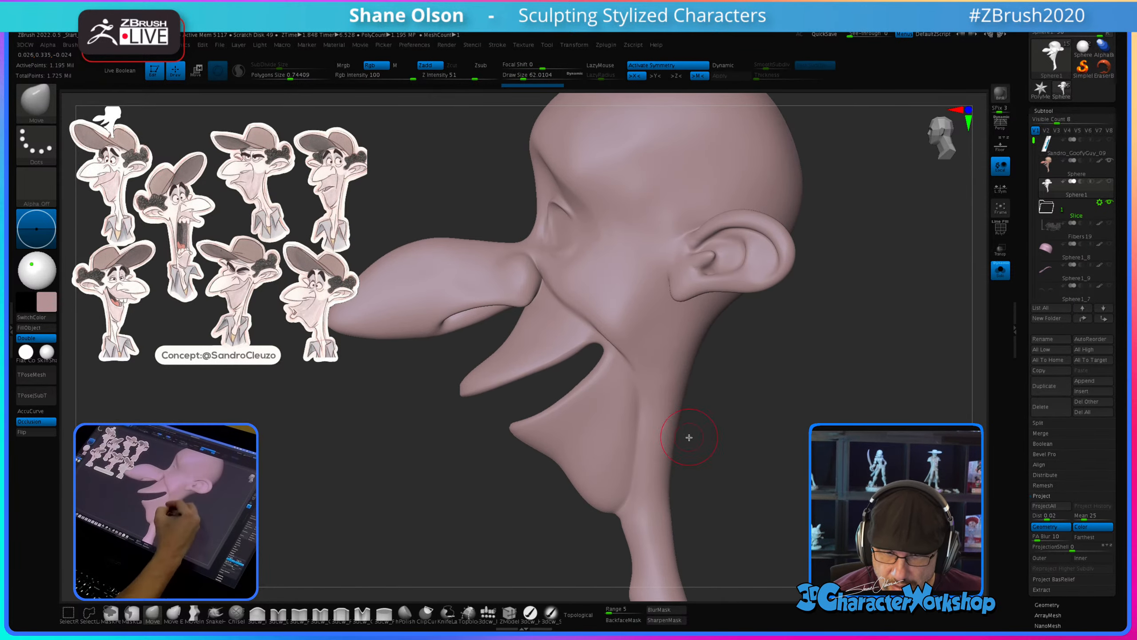
{"action": "mouse_move", "coordinate": [689, 437]}
{"action": "left_mouse_down"}
{"action": "mouse_move", "coordinate": [678, 411]}
{"action": "mouse_move", "coordinate": [670, 436]}
{"action": "mouse_move", "coordinate": [708, 419]}
{"action": "mouse_move", "coordinate": [690, 427]}
{"action": "mouse_move", "coordinate": [676, 513]}
{"action": "left_mouse_up"}
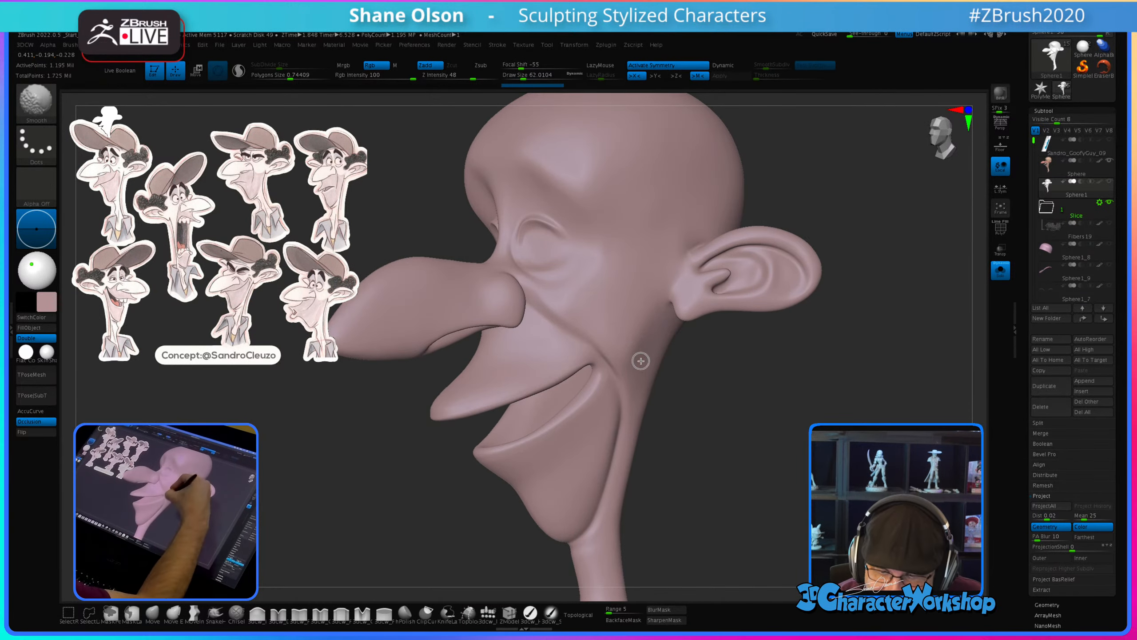
{"action": "left_click_drag", "start_coordinate": [626, 336], "coordinate": [629, 341], "text": "shift"}
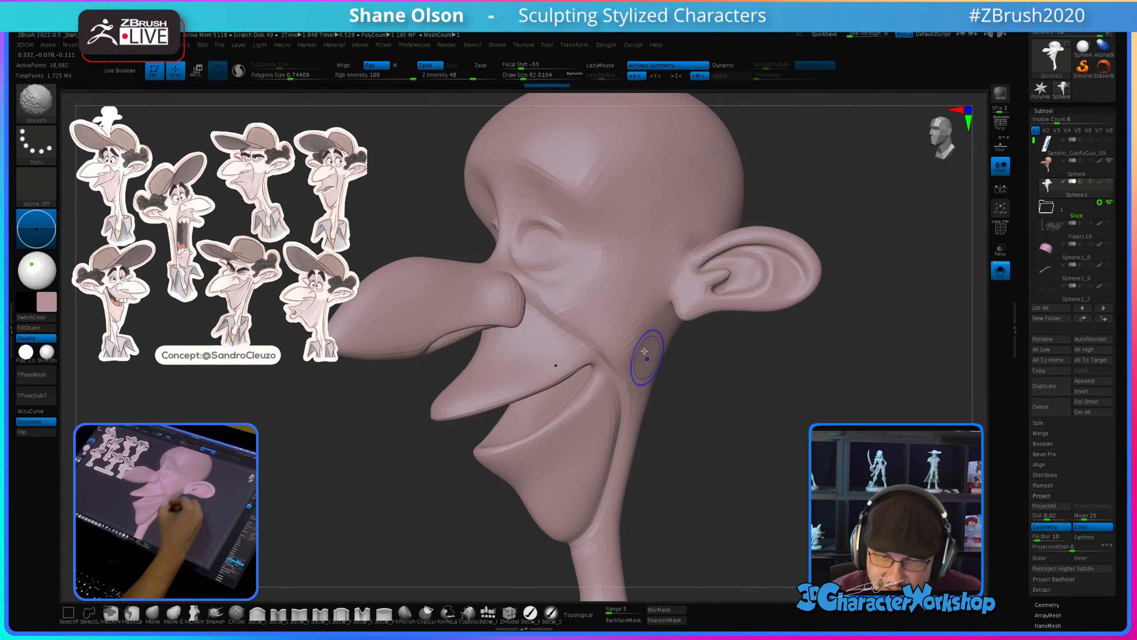
{"action": "mouse_move", "coordinate": [690, 411]}
{"action": "left_mouse_down"}
{"action": "mouse_move", "coordinate": [706, 399]}
{"action": "mouse_move", "coordinate": [631, 444]}
{"action": "mouse_move", "coordinate": [686, 414]}
{"action": "mouse_move", "coordinate": [739, 430]}
{"action": "left_mouse_up"}
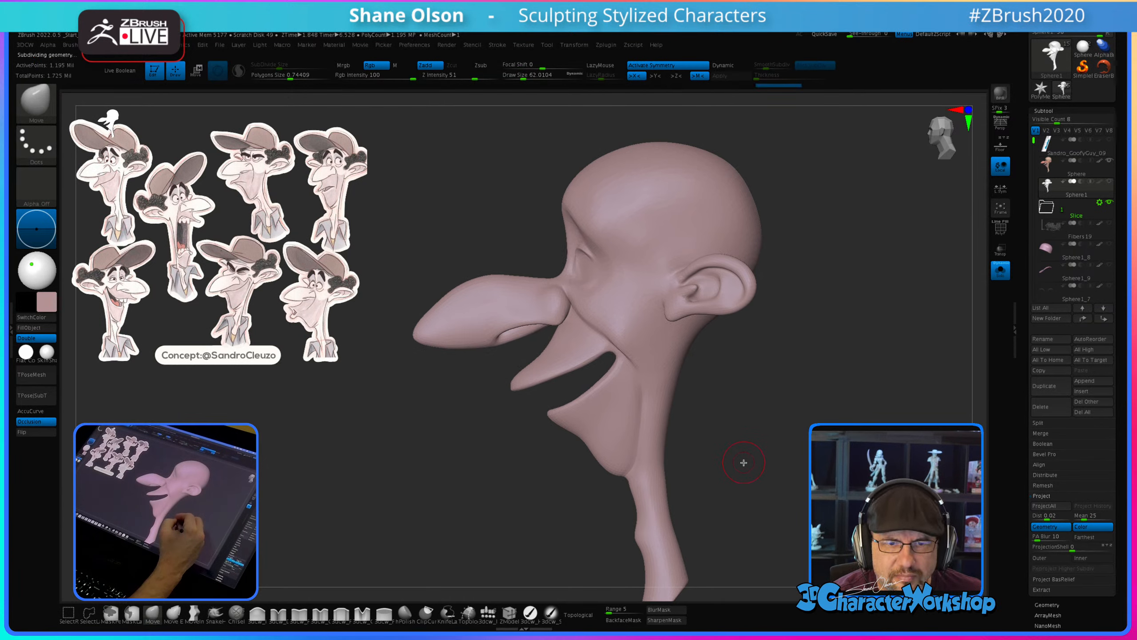
{"action": "mouse_move", "coordinate": [746, 441]}
{"action": "left_mouse_down"}
{"action": "mouse_move", "coordinate": [763, 440]}
{"action": "mouse_move", "coordinate": [751, 457]}
{"action": "mouse_move", "coordinate": [779, 447]}
{"action": "mouse_move", "coordinate": [739, 465]}
{"action": "mouse_move", "coordinate": [668, 410]}
{"action": "left_mouse_up"}
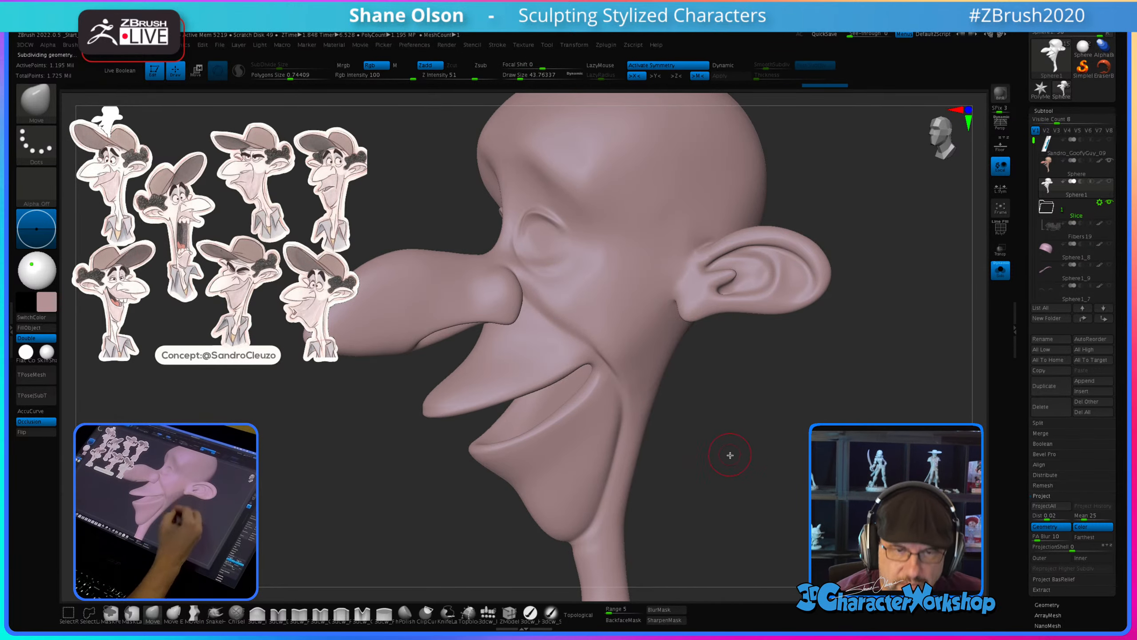
Step: Make the painted Sphere head the active subtool and view it isolated from a three-quarter angle
{"action": "mouse_move", "coordinate": [726, 457]}
{"action": "left_mouse_down"}
{"action": "mouse_move", "coordinate": [698, 409]}
{"action": "mouse_move", "coordinate": [741, 409]}
{"action": "mouse_move", "coordinate": [742, 386]}
{"action": "left_mouse_up"}
{"action": "left_click", "coordinate": [1053, 171]}
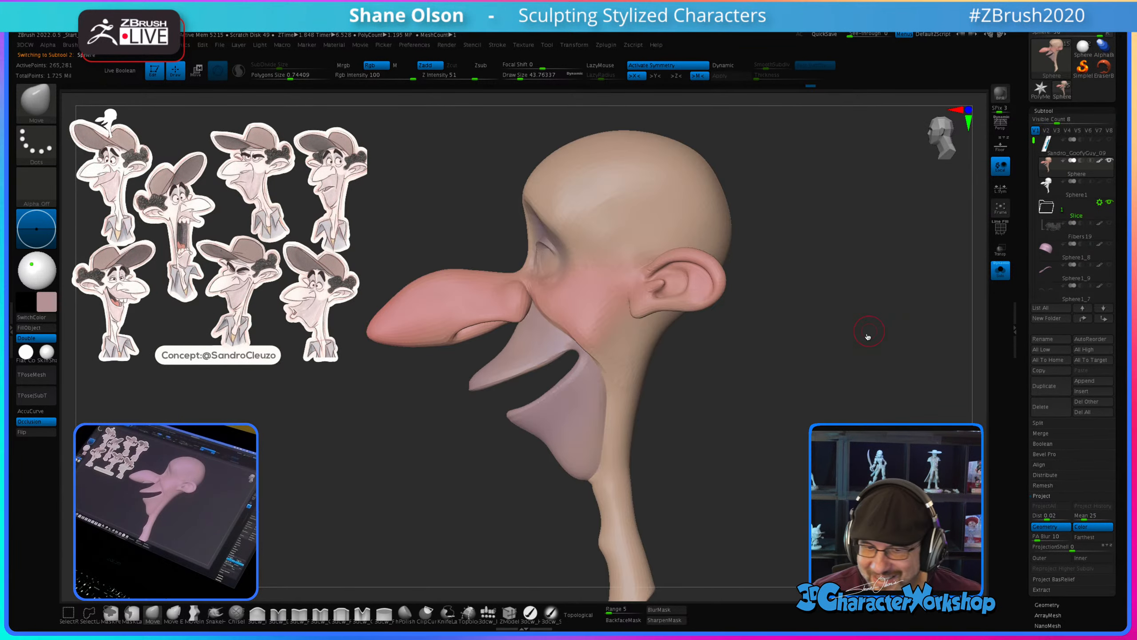
{"action": "left_click_drag", "start_coordinate": [789, 373], "coordinate": [804, 374]}
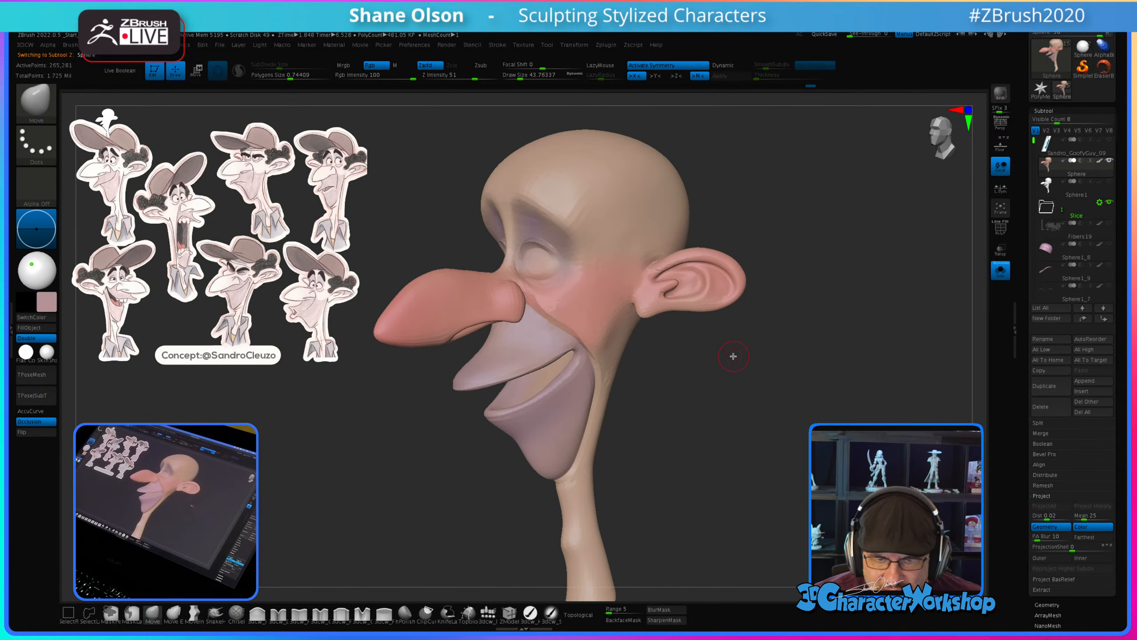
Step: Roll the painted Sphere head back to an earlier state in its undo history
{"action": "left_click_drag", "start_coordinate": [733, 356], "coordinate": [739, 360]}
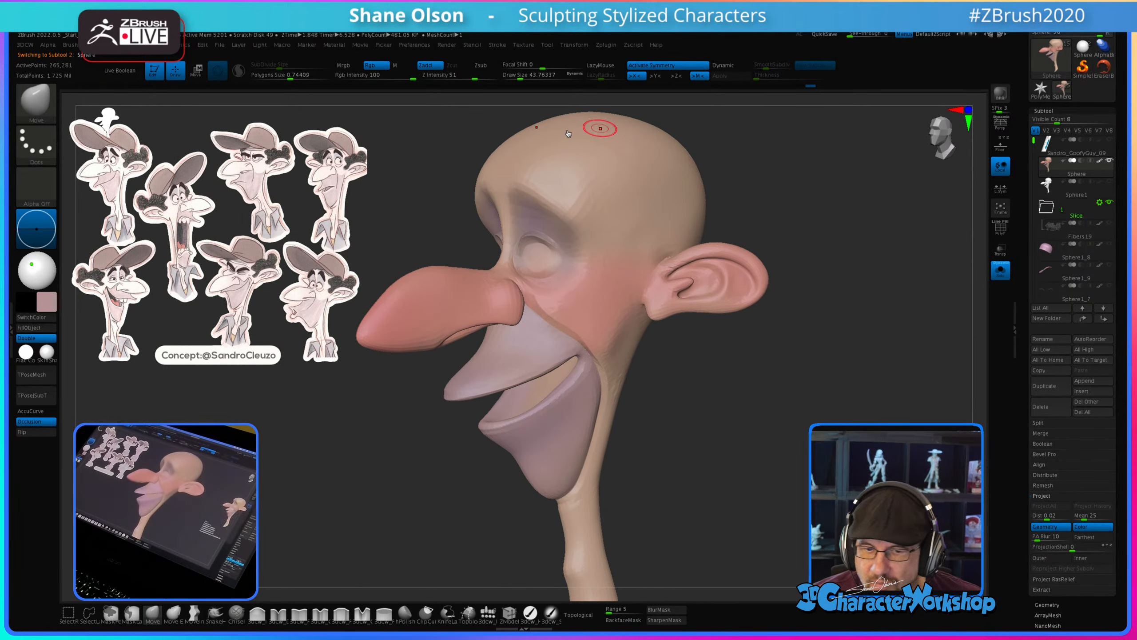
{"action": "left_click_drag", "start_coordinate": [863, 84], "coordinate": [596, 116]}
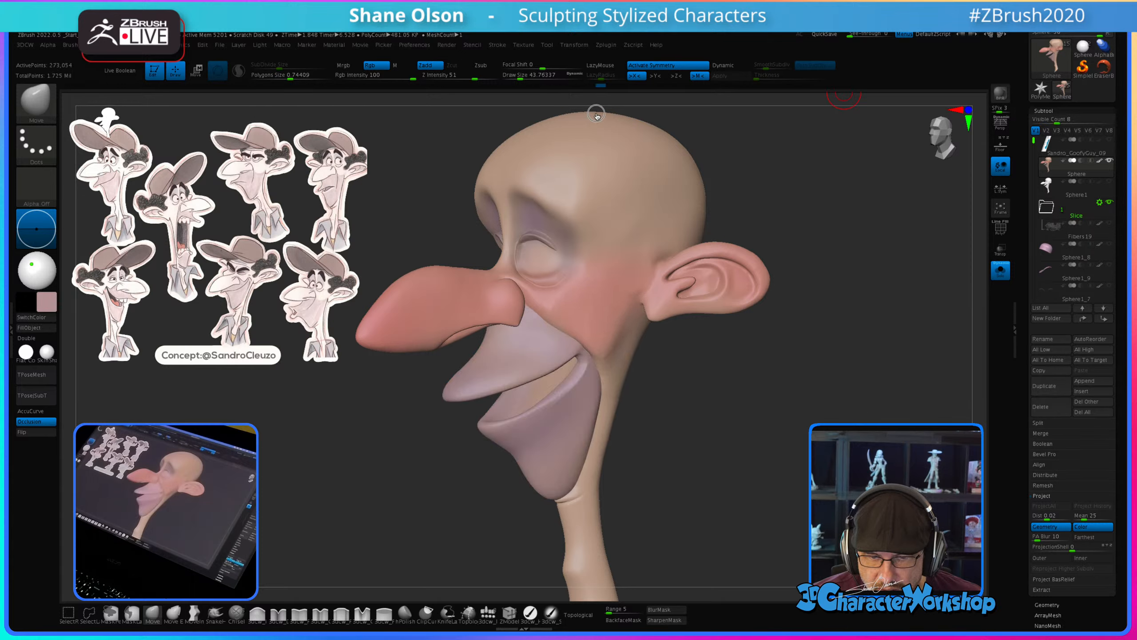
{"action": "mouse_move", "coordinate": [688, 363]}
{"action": "left_mouse_down"}
{"action": "mouse_move", "coordinate": [673, 361]}
{"action": "mouse_move", "coordinate": [693, 358]}
{"action": "left_mouse_up"}
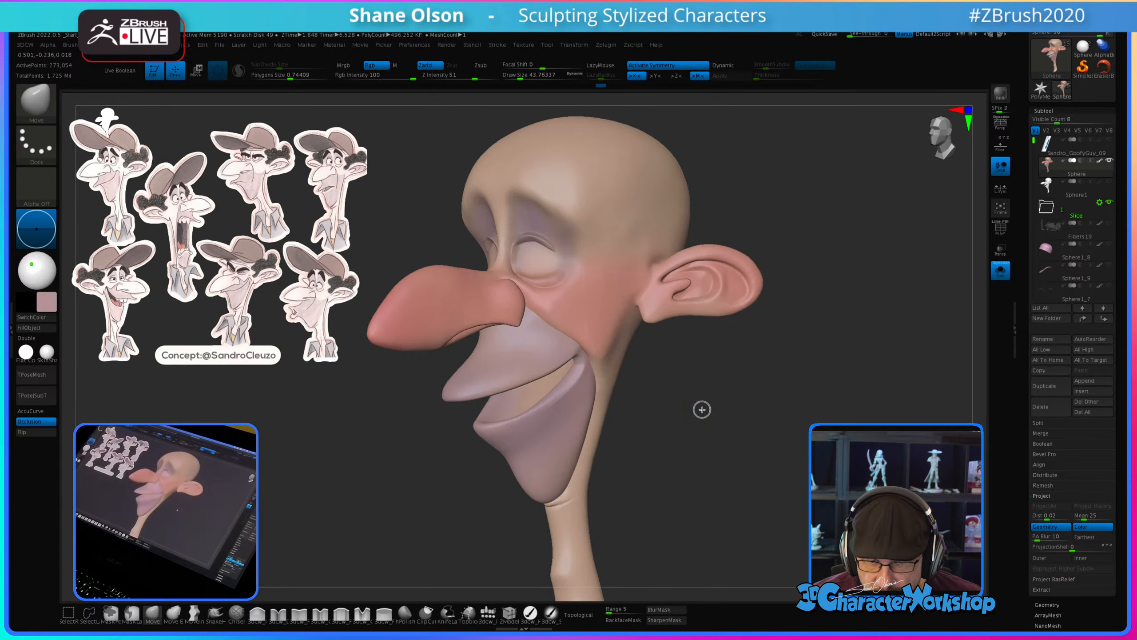
{"action": "mouse_move", "coordinate": [702, 410]}
{"action": "left_mouse_down", "text": "alt"}
{"action": "mouse_move", "coordinate": [777, 467]}
{"action": "mouse_move", "coordinate": [787, 432]}
{"action": "mouse_move", "coordinate": [769, 406]}
{"action": "mouse_move", "coordinate": [738, 406]}
{"action": "mouse_move", "coordinate": [792, 355]}
{"action": "left_mouse_up", "text": "alt"}
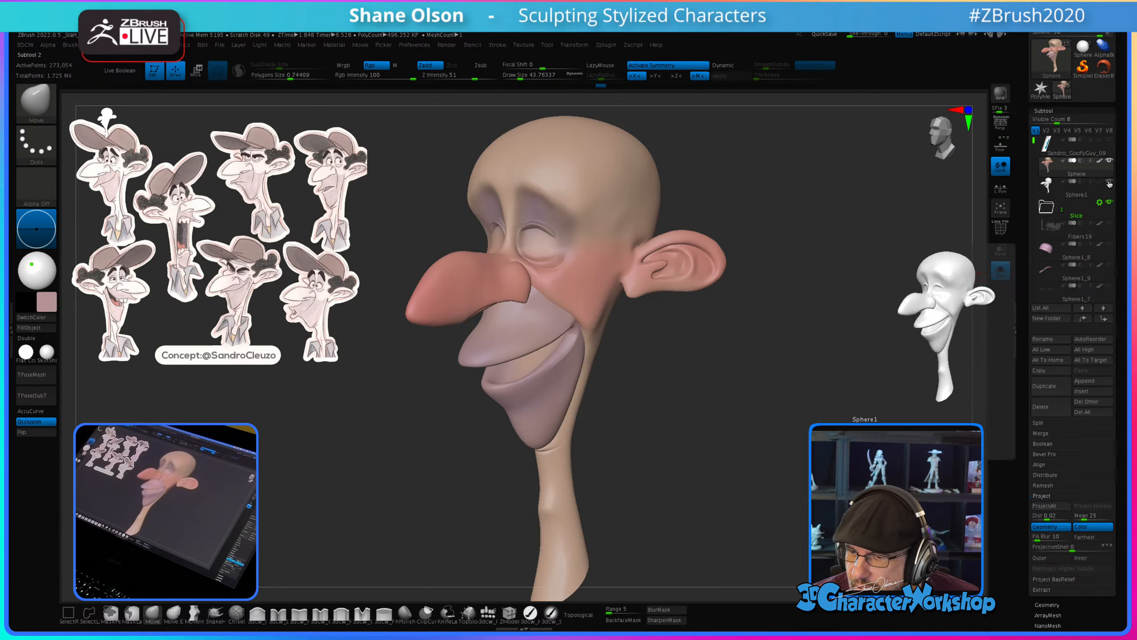
Step: Make Sphere1 the active subtool and leave solo display so it overlaps the painted Sphere head
{"action": "left_click", "coordinate": [1047, 188]}
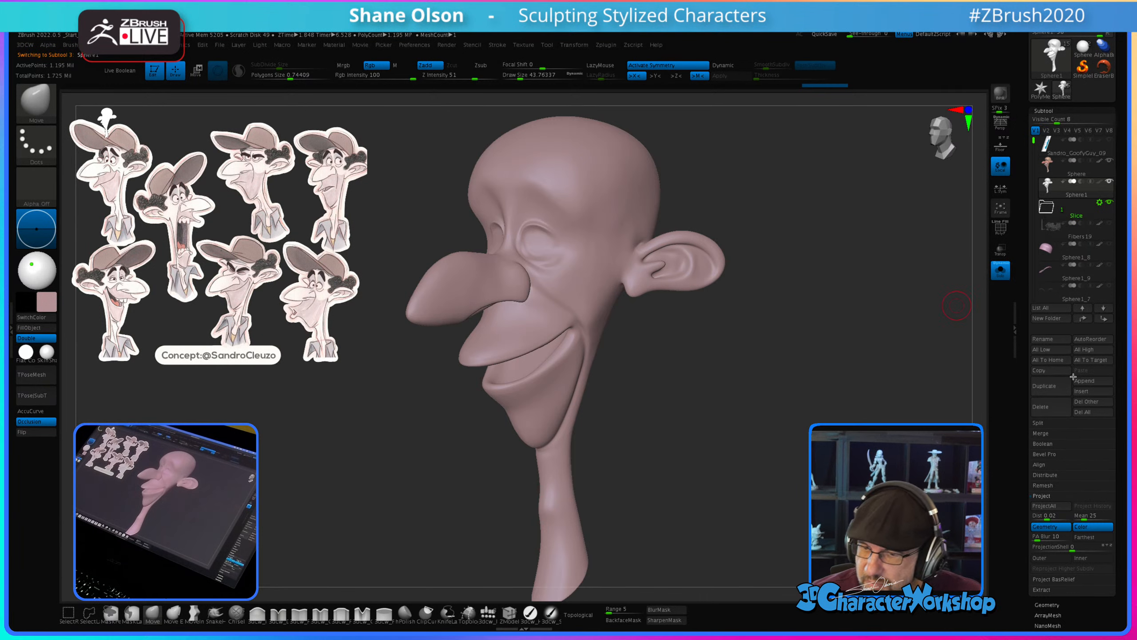
{"action": "left_click", "coordinate": [1003, 279]}
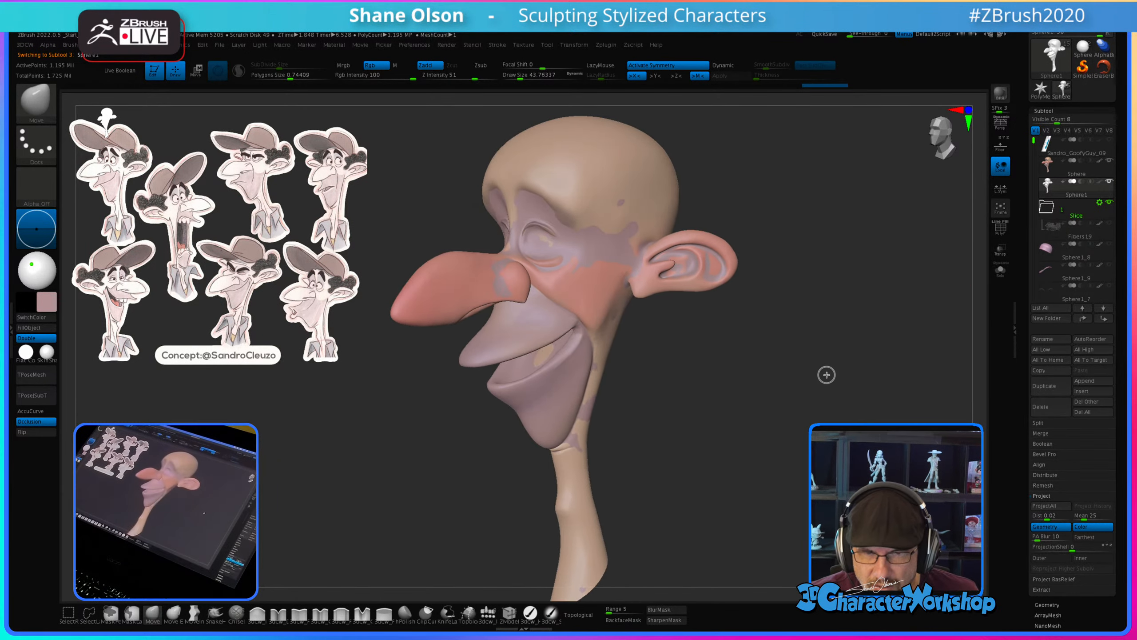
{"action": "left_click_drag", "start_coordinate": [745, 400], "coordinate": [752, 384]}
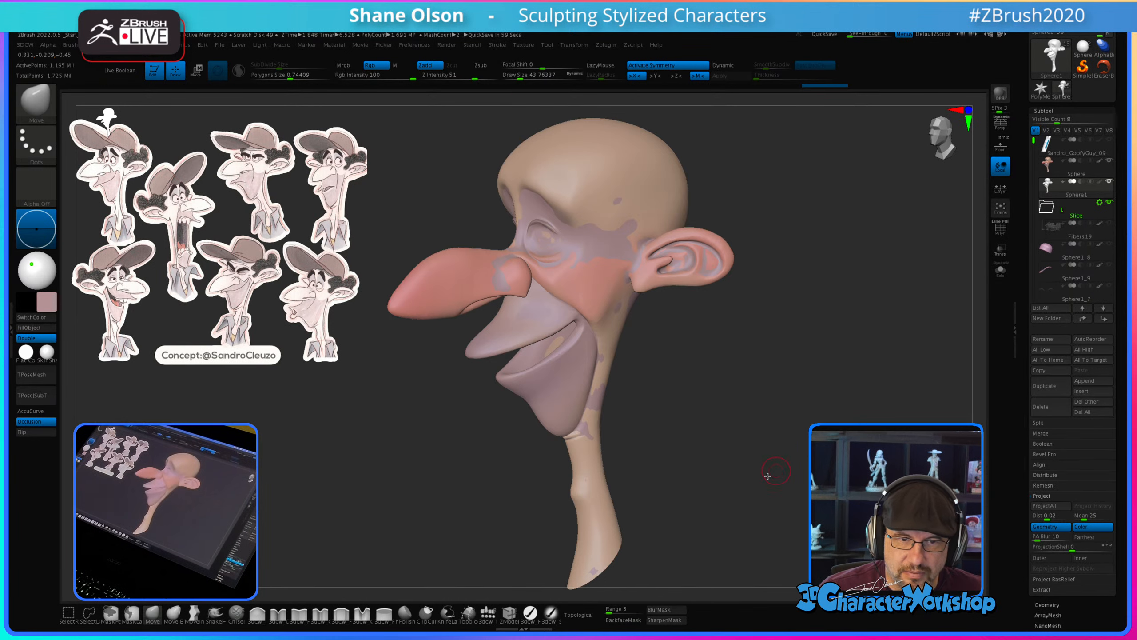
{"action": "left_click_drag", "start_coordinate": [747, 421], "coordinate": [695, 228]}
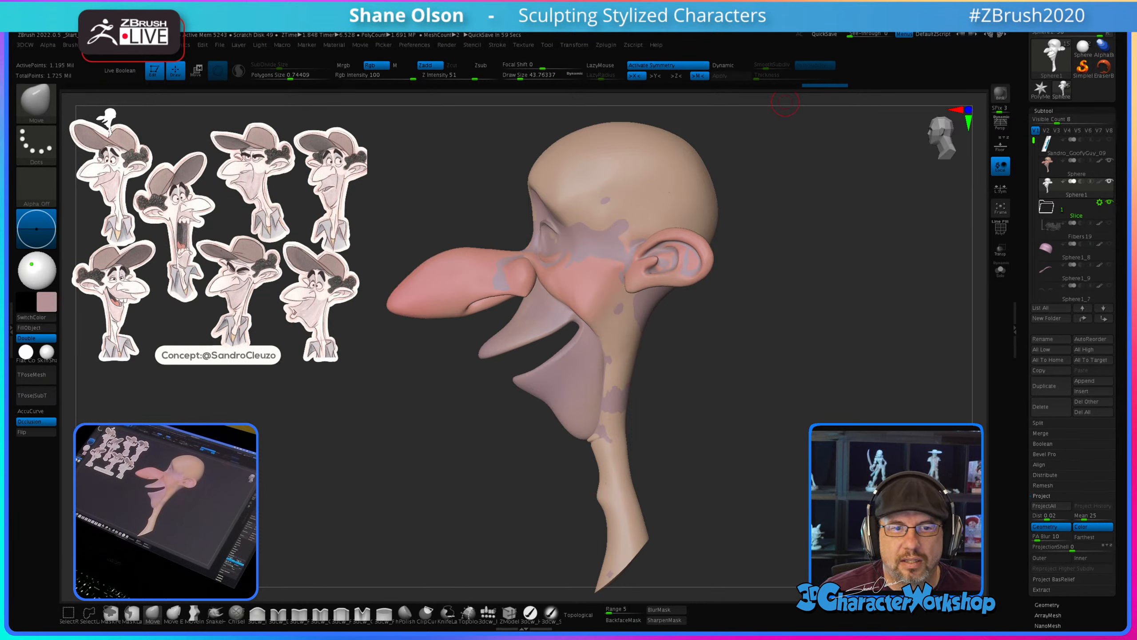
{"action": "left_click_drag", "start_coordinate": [754, 312], "coordinate": [752, 306]}
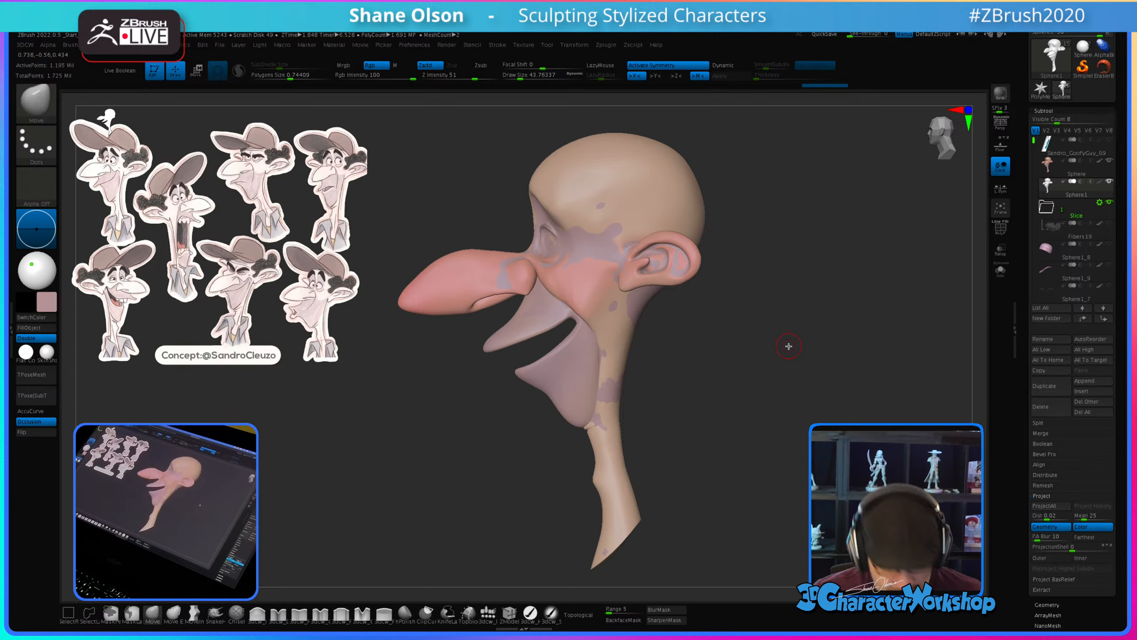
Step: Project all of the painted Sphere's geometry and polypaint onto Sphere1, always accepting polypaint projection, and hide Sphere
{"action": "key", "text": "3"}
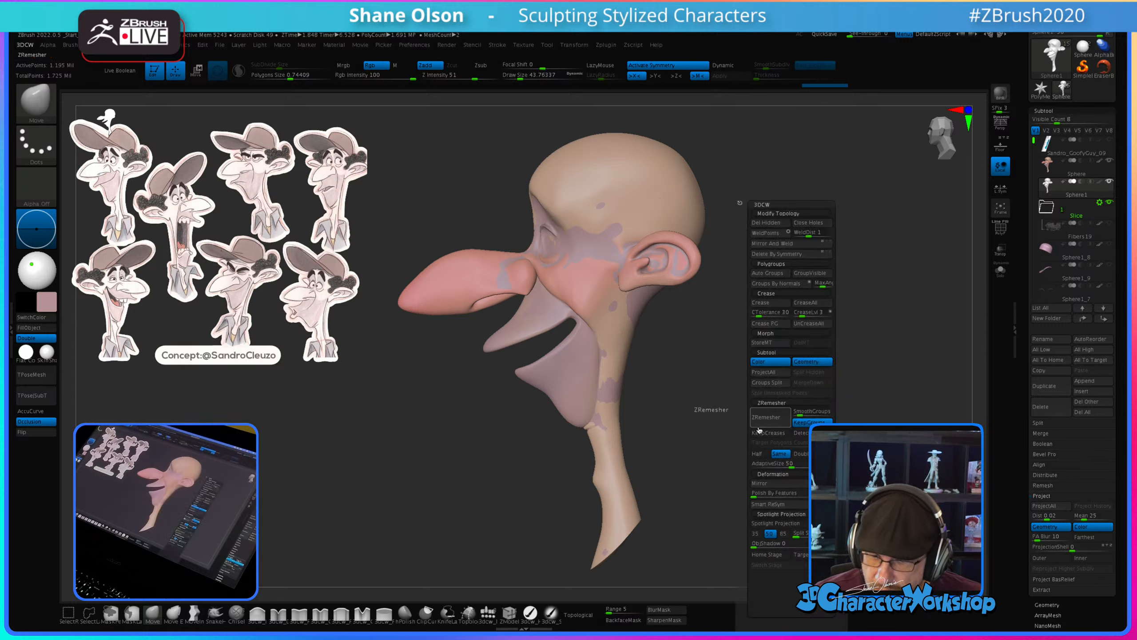
{"action": "left_click", "coordinate": [763, 373]}
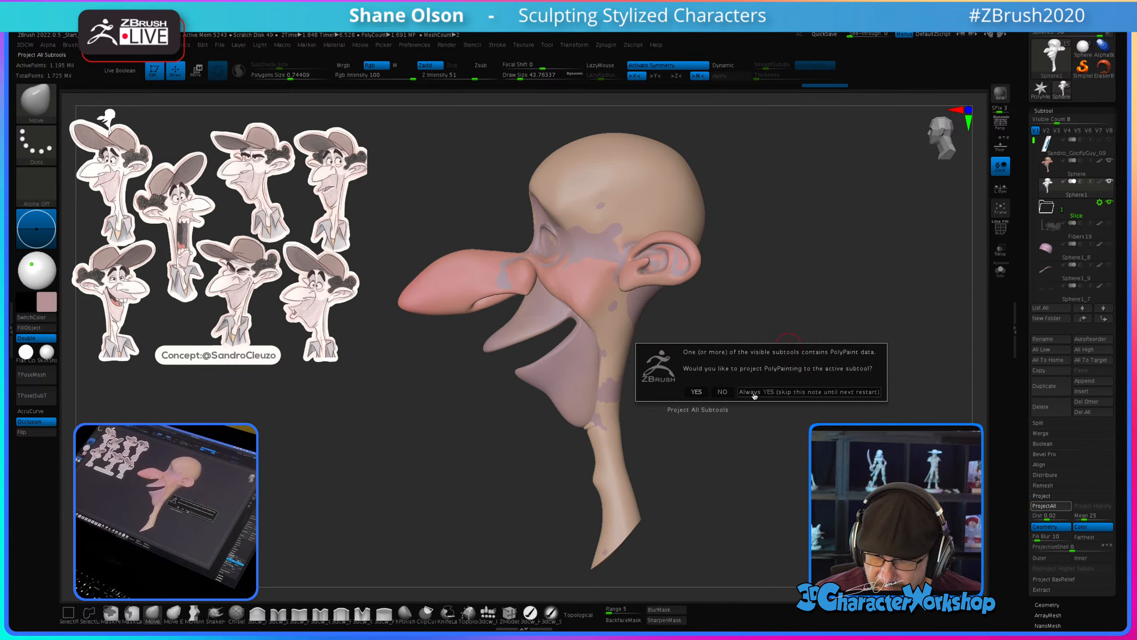
{"action": "left_click", "coordinate": [756, 392]}
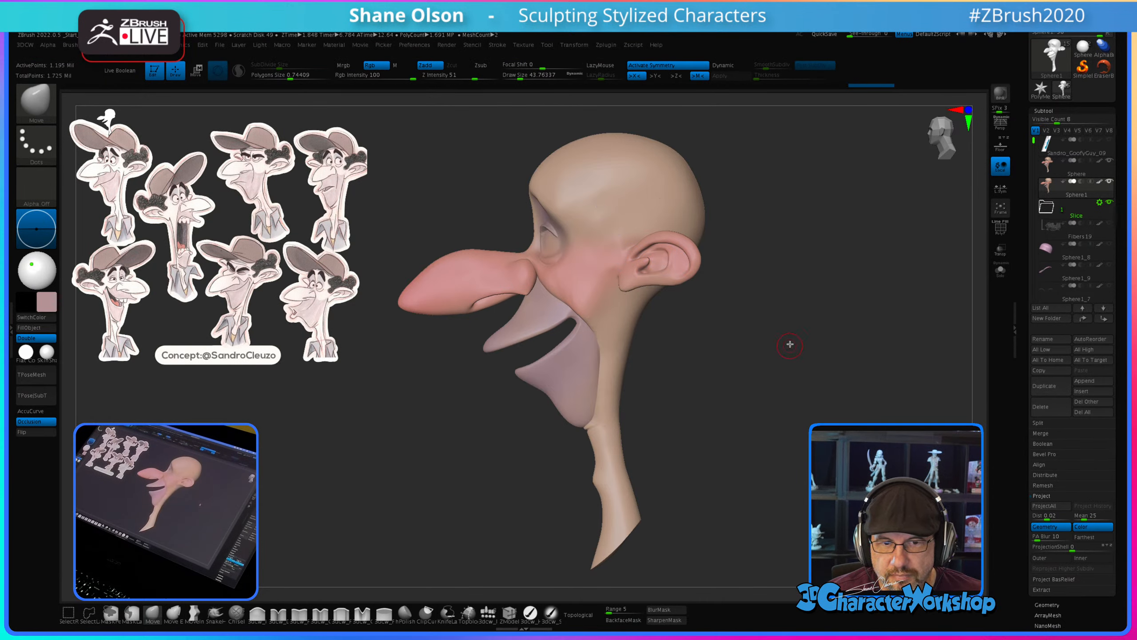
{"action": "left_click_drag", "start_coordinate": [776, 336], "coordinate": [763, 362]}
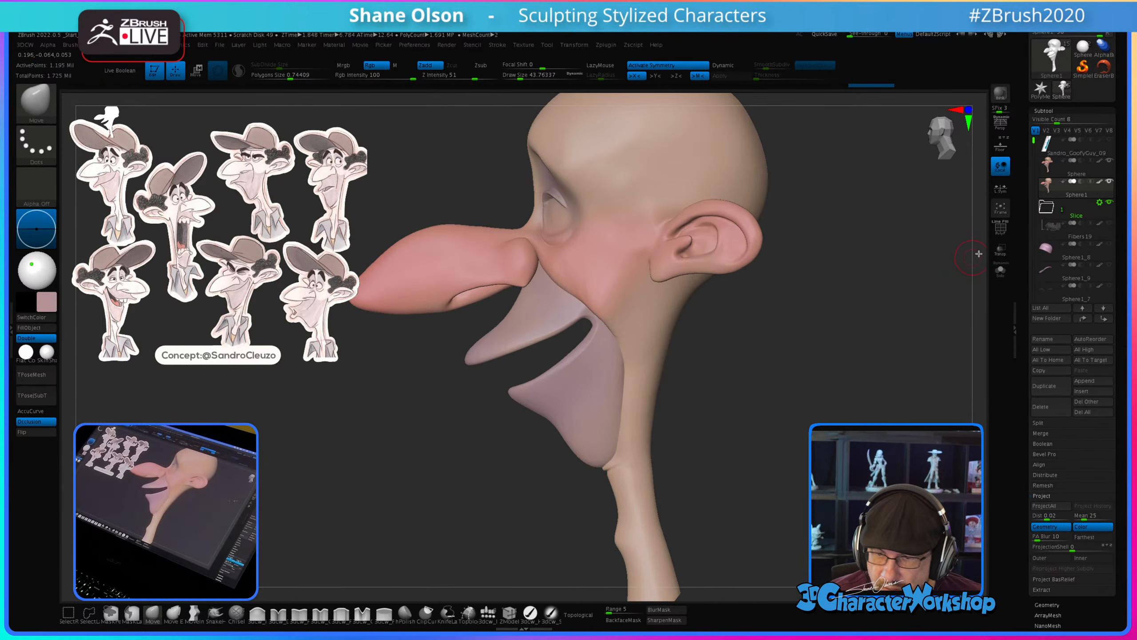
{"action": "left_click", "coordinate": [1108, 163]}
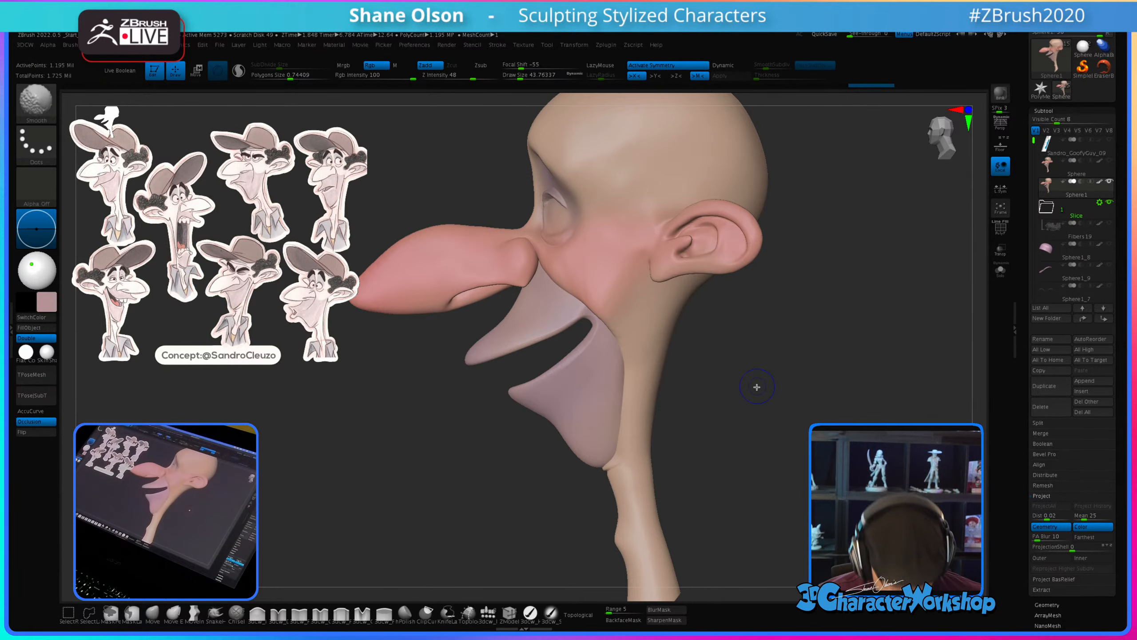
Step: Drop Sphere1 one subdivision level and smooth the lips and the fold running from the nose across the cheek
{"action": "key", "text": "shift+f"}
{"action": "mouse_move", "coordinate": [757, 392]}
{"action": "left_mouse_down", "text": "alt"}
{"action": "mouse_move", "coordinate": [762, 471]}
{"action": "mouse_move", "coordinate": [763, 410]}
{"action": "mouse_move", "coordinate": [787, 460]}
{"action": "mouse_move", "coordinate": [762, 398]}
{"action": "mouse_move", "coordinate": [760, 443]}
{"action": "mouse_move", "coordinate": [685, 360]}
{"action": "left_mouse_up", "text": "alt"}
{"action": "key", "text": "shift+f"}
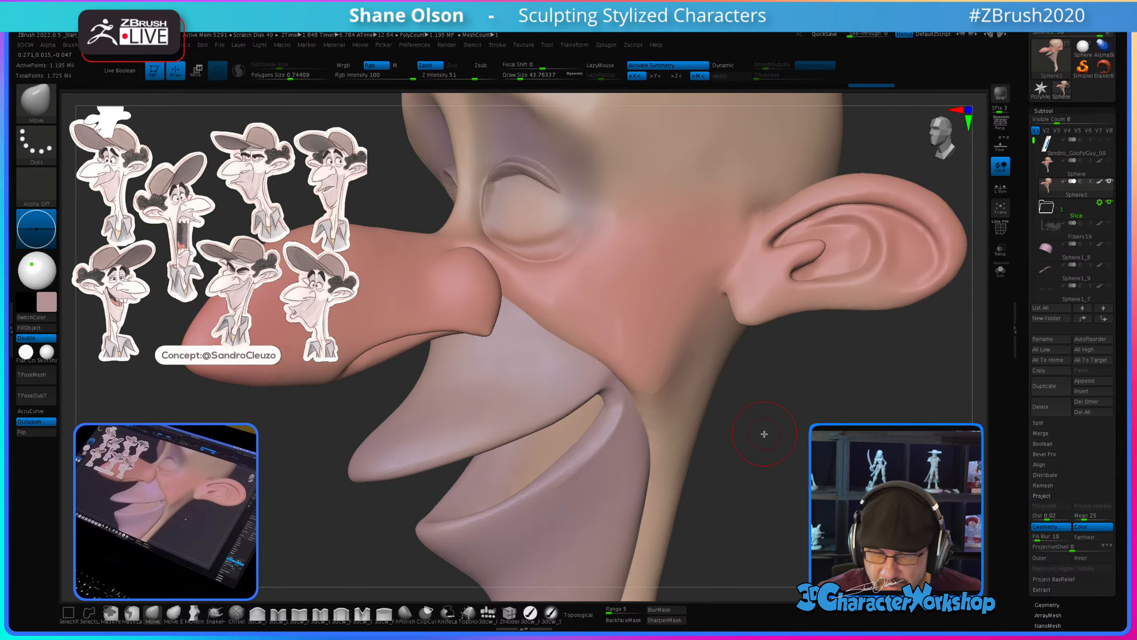
{"action": "mouse_move", "coordinate": [576, 512]}
{"action": "right_mouse_down", "text": "alt"}
{"action": "mouse_move", "coordinate": [590, 503]}
{"action": "mouse_move", "coordinate": [555, 499]}
{"action": "right_mouse_up", "text": "alt"}
{"action": "key", "text": "shift+d"}
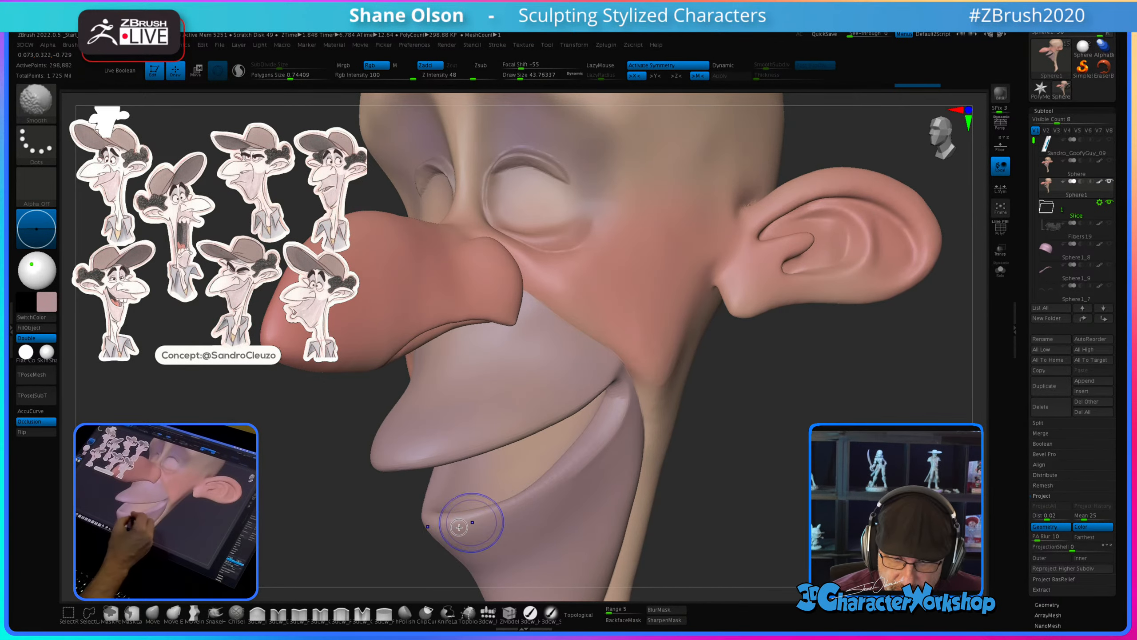
{"action": "left_click_drag", "start_coordinate": [472, 523], "coordinate": [538, 498], "text": "shift"}
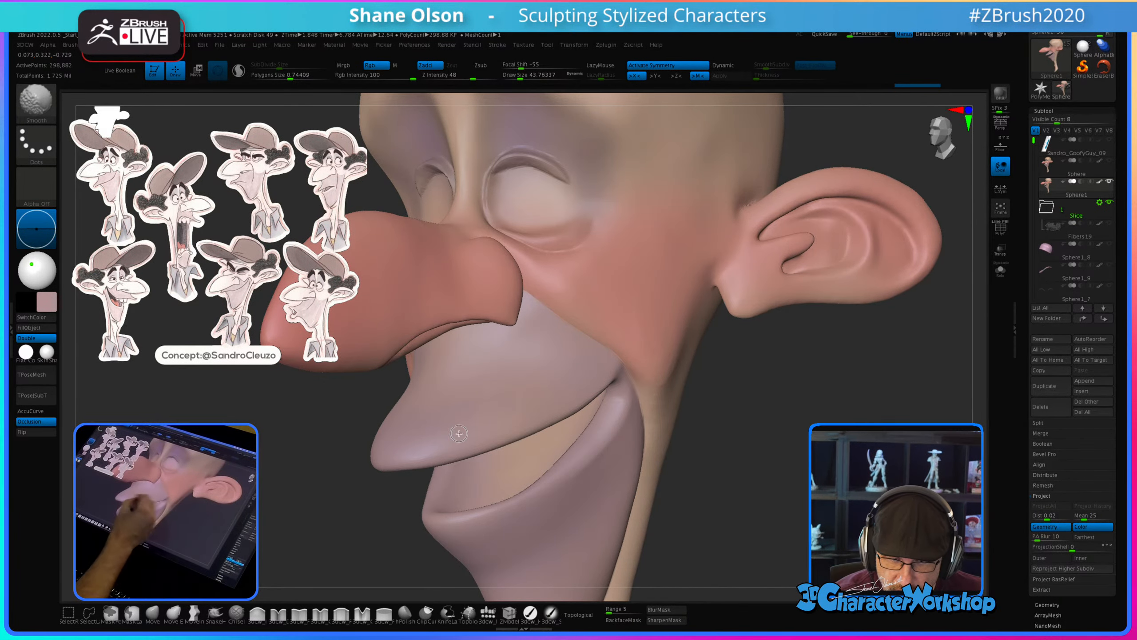
{"action": "mouse_move", "coordinate": [459, 434]}
{"action": "left_mouse_down", "text": "shift"}
{"action": "mouse_move", "coordinate": [533, 410]}
{"action": "mouse_move", "coordinate": [501, 401]}
{"action": "left_mouse_up", "text": "shift"}
{"action": "left_click_drag", "start_coordinate": [544, 272], "coordinate": [667, 370], "text": "shift"}
{"action": "mouse_move", "coordinate": [666, 369]}
{"action": "right_mouse_down"}
{"action": "mouse_move", "coordinate": [685, 399]}
{"action": "mouse_move", "coordinate": [672, 385]}
{"action": "right_mouse_up"}
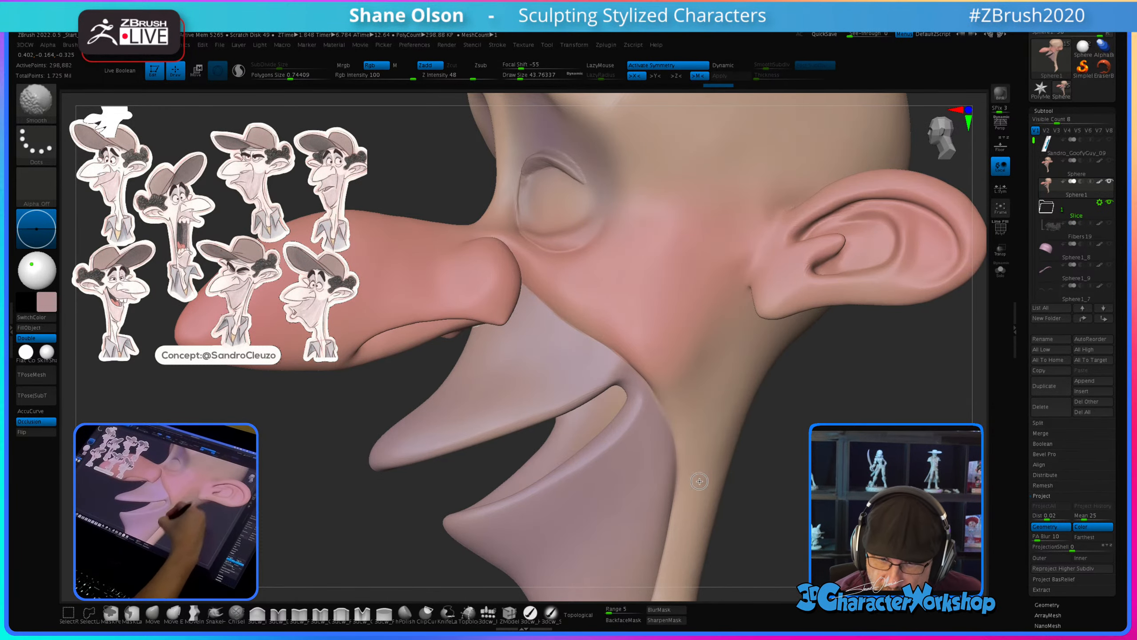
Step: Smooth the cheek below the eye and the area around the outer eye corner
{"action": "left_click_drag", "start_coordinate": [654, 272], "coordinate": [672, 279], "text": "shift"}
{"action": "mouse_move", "coordinate": [693, 290]}
{"action": "right_mouse_down", "text": "ctrl"}
{"action": "mouse_move", "coordinate": [678, 359]}
{"action": "mouse_move", "coordinate": [702, 354]}
{"action": "right_mouse_up", "text": "ctrl"}
{"action": "mouse_move", "coordinate": [613, 335]}
{"action": "left_mouse_down", "text": "shift"}
{"action": "mouse_move", "coordinate": [594, 317]}
{"action": "mouse_move", "coordinate": [632, 328]}
{"action": "left_mouse_up", "text": "shift"}
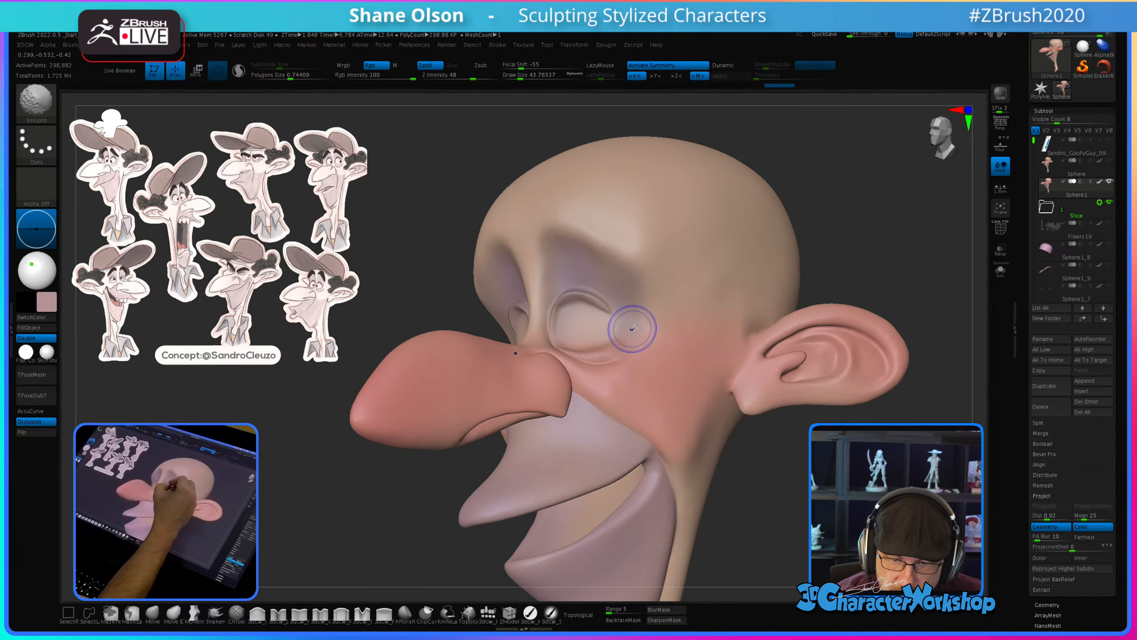
{"action": "right_click_drag", "start_coordinate": [654, 296], "coordinate": [652, 339]}
{"action": "mouse_move", "coordinate": [677, 296]}
{"action": "right_mouse_down"}
{"action": "mouse_move", "coordinate": [667, 386]}
{"action": "mouse_move", "coordinate": [691, 385]}
{"action": "right_mouse_up"}
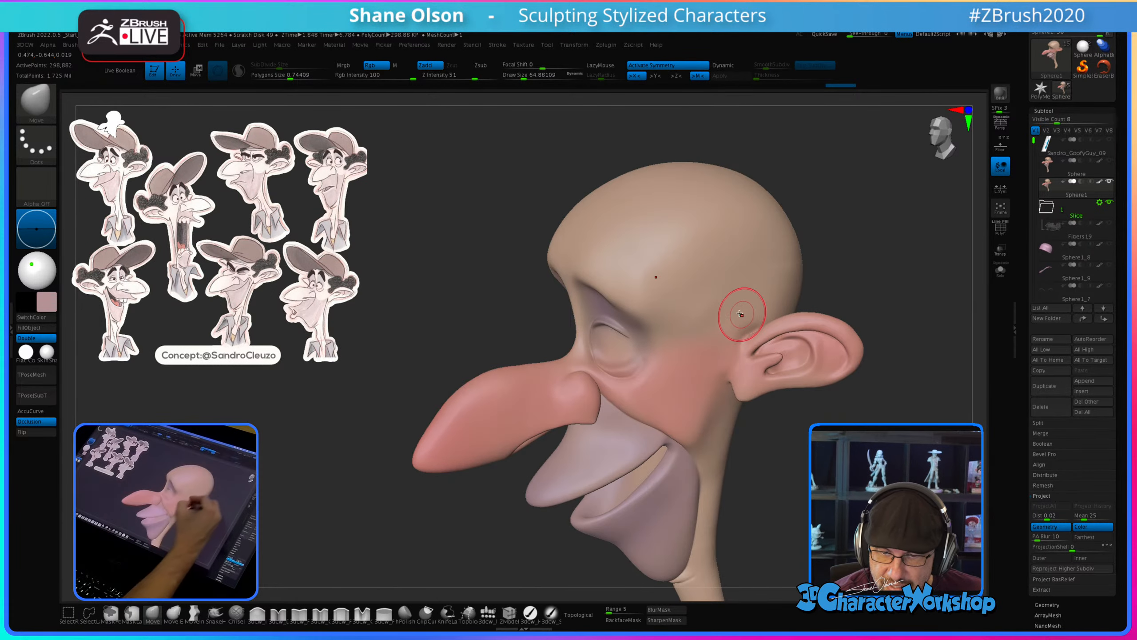
Step: Enlarge the draw size to 112 and smooth the side of the skull, the ear area and the jaw
{"action": "key", "text": "s"}
{"action": "left_click_drag", "start_coordinate": [726, 310], "coordinate": [755, 309]}
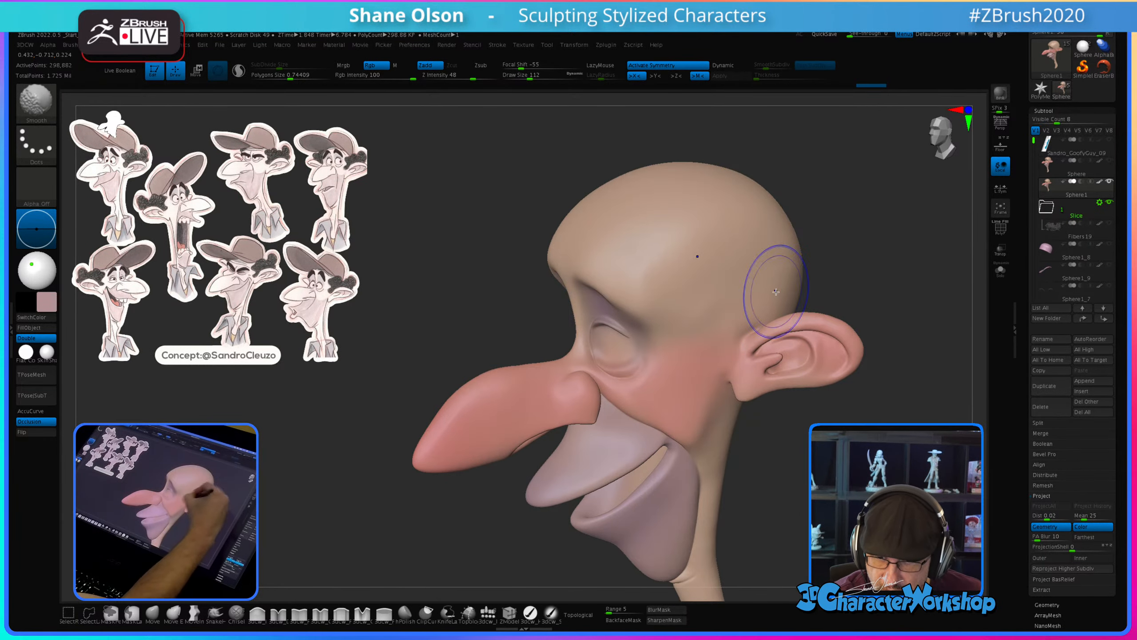
{"action": "mouse_move", "coordinate": [772, 497]}
{"action": "right_mouse_down", "text": "alt"}
{"action": "mouse_move", "coordinate": [764, 458]}
{"action": "mouse_move", "coordinate": [752, 454]}
{"action": "right_mouse_up", "text": "alt"}
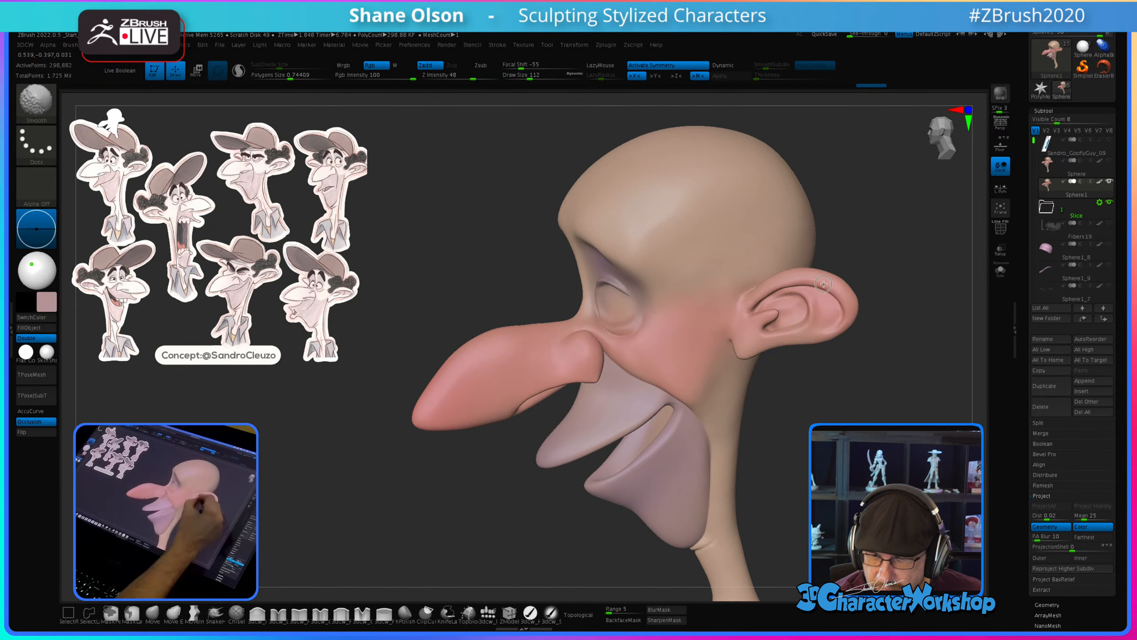
{"action": "mouse_move", "coordinate": [779, 358]}
{"action": "right_mouse_down"}
{"action": "mouse_move", "coordinate": [789, 447]}
{"action": "mouse_move", "coordinate": [772, 423]}
{"action": "right_mouse_up"}
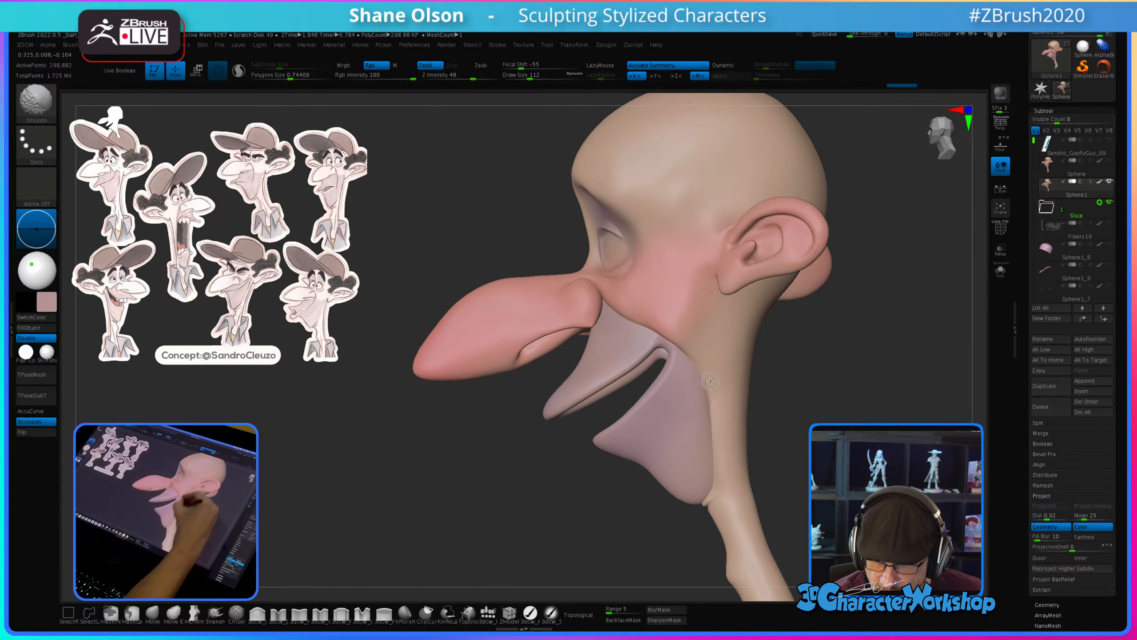
{"action": "mouse_move", "coordinate": [756, 493]}
{"action": "right_mouse_down", "text": "alt"}
{"action": "mouse_move", "coordinate": [757, 439]}
{"action": "mouse_move", "coordinate": [712, 440]}
{"action": "right_mouse_up", "text": "alt"}
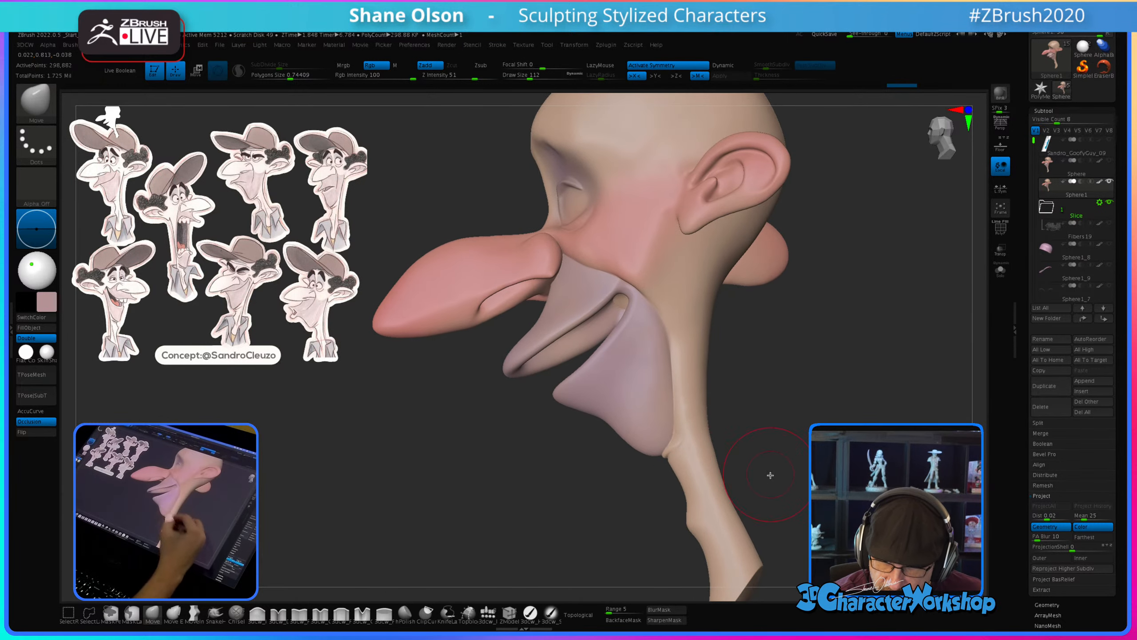
{"action": "right_click_drag", "start_coordinate": [773, 475], "coordinate": [747, 463], "text": "alt"}
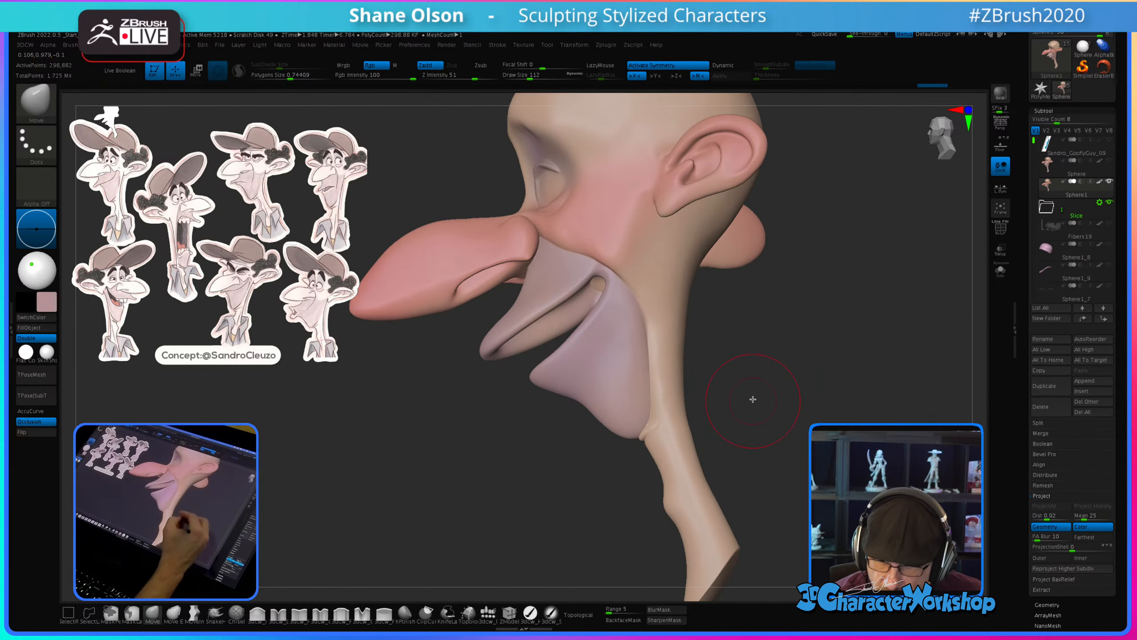
{"action": "right_click_drag", "start_coordinate": [751, 399], "coordinate": [768, 414]}
{"action": "mouse_move", "coordinate": [756, 363]}
{"action": "right_mouse_down", "text": "alt"}
{"action": "mouse_move", "coordinate": [790, 417]}
{"action": "mouse_move", "coordinate": [734, 402]}
{"action": "mouse_move", "coordinate": [764, 394]}
{"action": "mouse_move", "coordinate": [747, 397]}
{"action": "right_mouse_up", "text": "alt"}
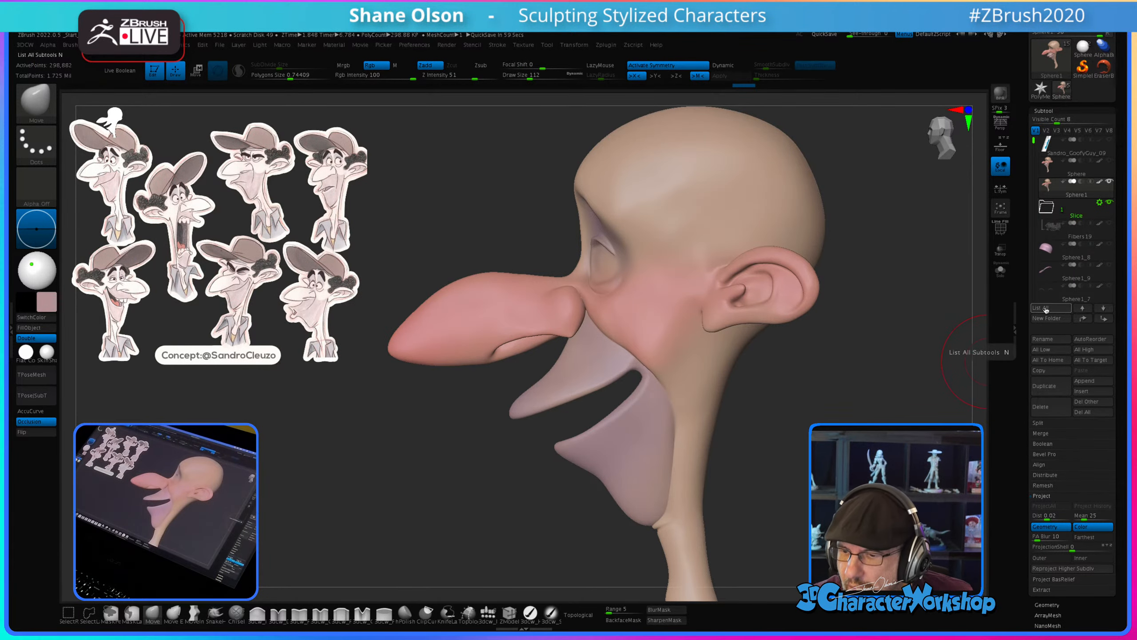
Step: Show all subtools together with the head again and hide the one standing above the cap
{"action": "left_click", "coordinate": [1109, 183], "text": "shift"}
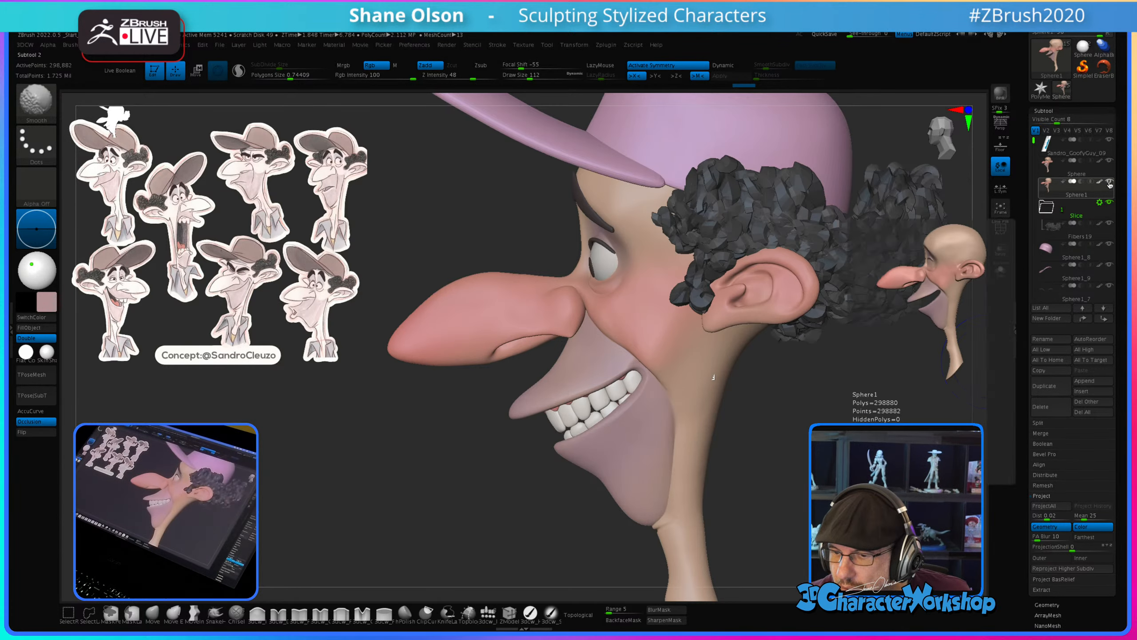
{"action": "left_click_drag", "start_coordinate": [817, 407], "coordinate": [772, 380], "text": "alt"}
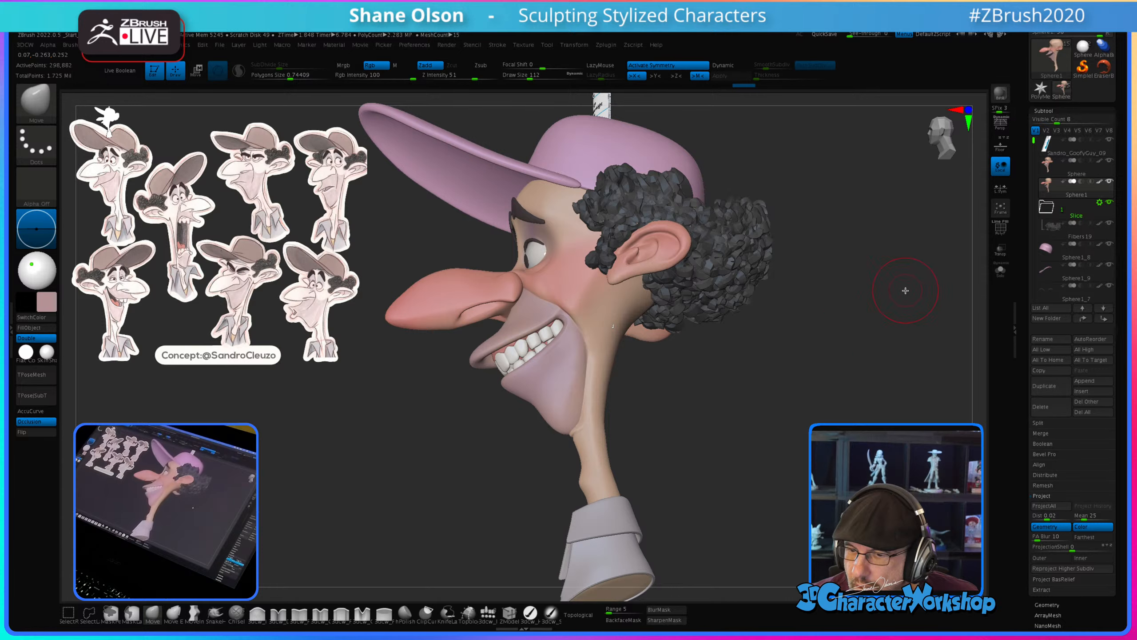
{"action": "left_click_drag", "start_coordinate": [905, 290], "coordinate": [828, 352]}
{"action": "left_click", "coordinate": [1109, 141]}
{"action": "mouse_move", "coordinate": [780, 294]}
{"action": "left_mouse_down", "text": "alt"}
{"action": "mouse_move", "coordinate": [814, 295]}
{"action": "mouse_move", "coordinate": [790, 305]}
{"action": "mouse_move", "coordinate": [764, 373]}
{"action": "mouse_move", "coordinate": [614, 361]}
{"action": "left_mouse_up", "text": "alt"}
Step: Hide the overlapping Sphere head and check Sphere1's clean polygroups with the polyframe display at a lower subdivision level
{"action": "key", "text": "shift+f"}
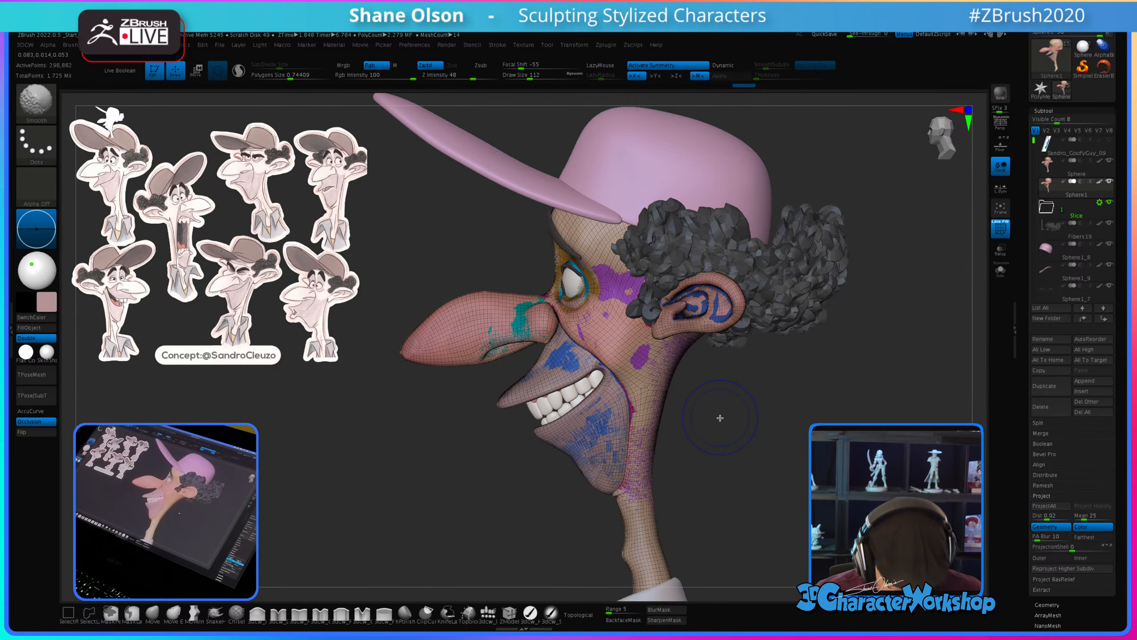
{"action": "left_click_drag", "start_coordinate": [787, 393], "coordinate": [762, 413], "text": "alt"}
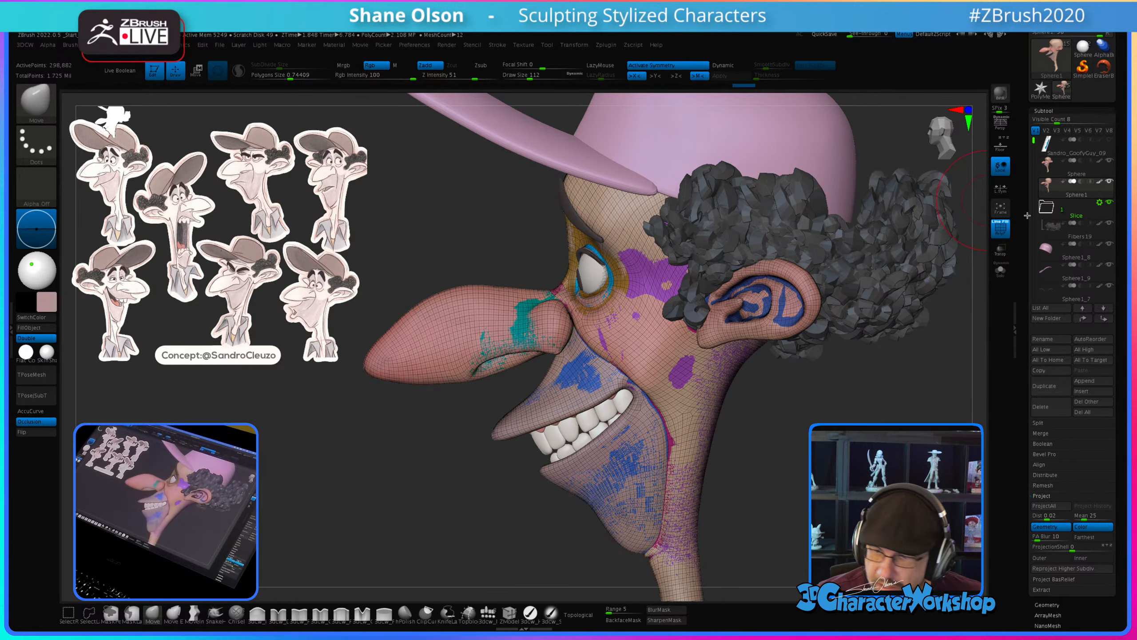
{"action": "left_click", "coordinate": [1104, 168]}
{"action": "left_click_drag", "start_coordinate": [777, 459], "coordinate": [734, 421]}
{"action": "key", "text": "shift"}
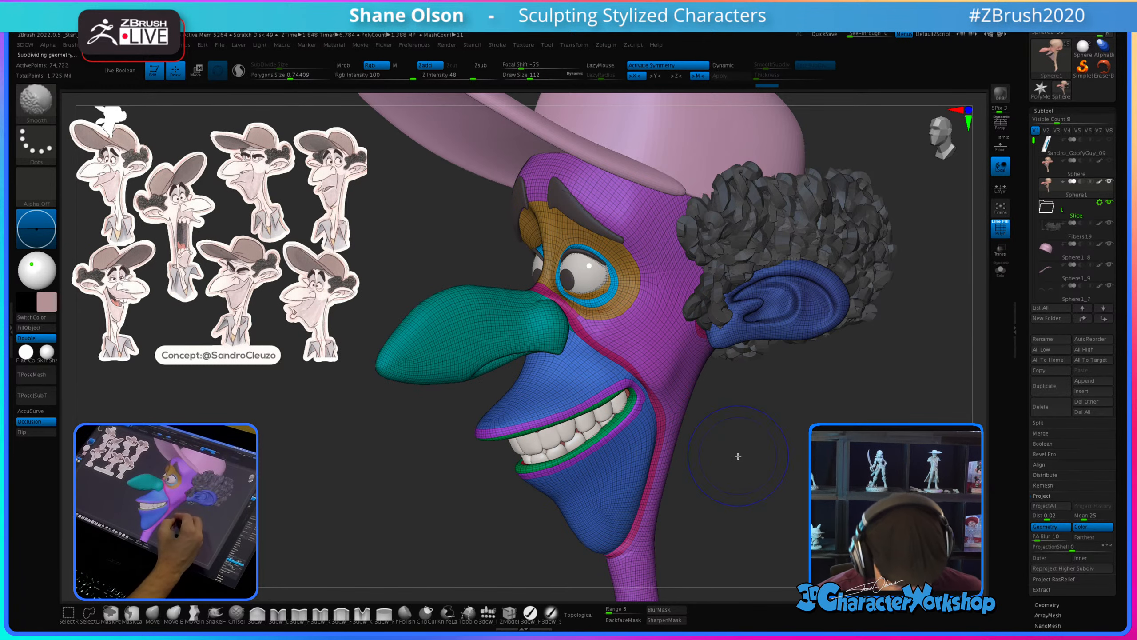
{"action": "key", "text": "shift+f"}
Step: Reduce the draw size to about 74 and smooth the smile fold between the nose and mouth corner
{"action": "left_click_drag", "start_coordinate": [733, 452], "coordinate": [743, 468], "text": "alt"}
{"action": "key", "text": "s"}
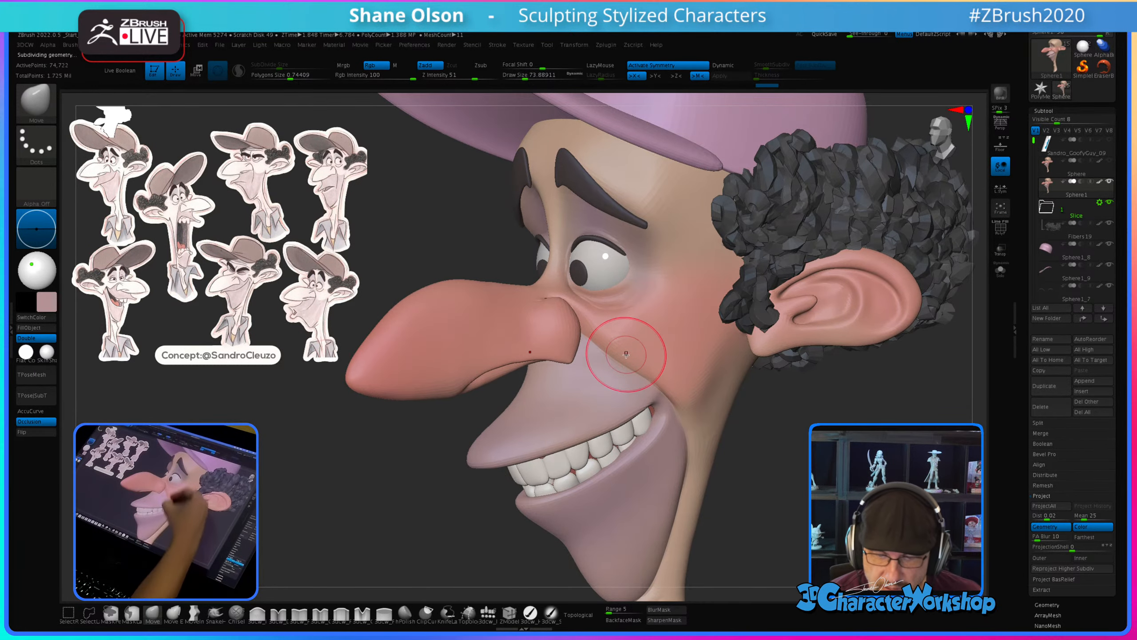
{"action": "left_click_drag", "start_coordinate": [611, 337], "coordinate": [674, 384], "text": "shift"}
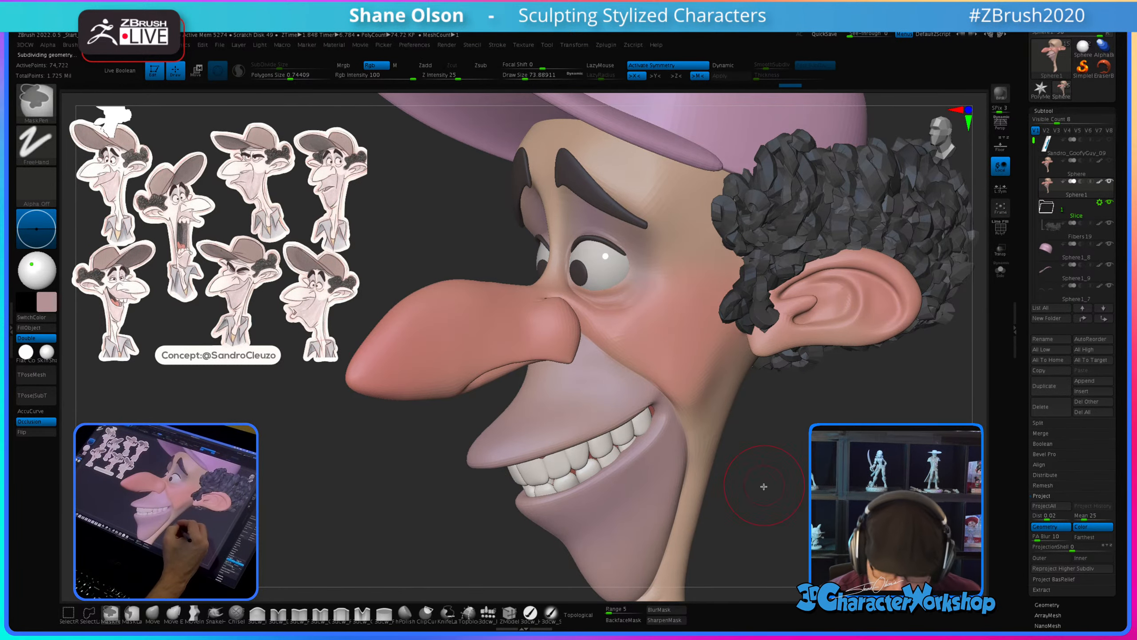
Step: Raise Sphere1's subdivision level and smooth the lower cheek near the mouth corner at a draw size of about 54
{"action": "left_click_drag", "start_coordinate": [767, 475], "coordinate": [748, 441]}
{"action": "key", "text": "s"}
{"action": "mouse_move", "coordinate": [670, 341]}
{"action": "left_mouse_down"}
{"action": "mouse_move", "coordinate": [613, 328]}
{"action": "mouse_move", "coordinate": [644, 350]}
{"action": "left_mouse_up"}
{"action": "left_click_drag", "start_coordinate": [667, 359], "coordinate": [697, 379], "text": "shift"}
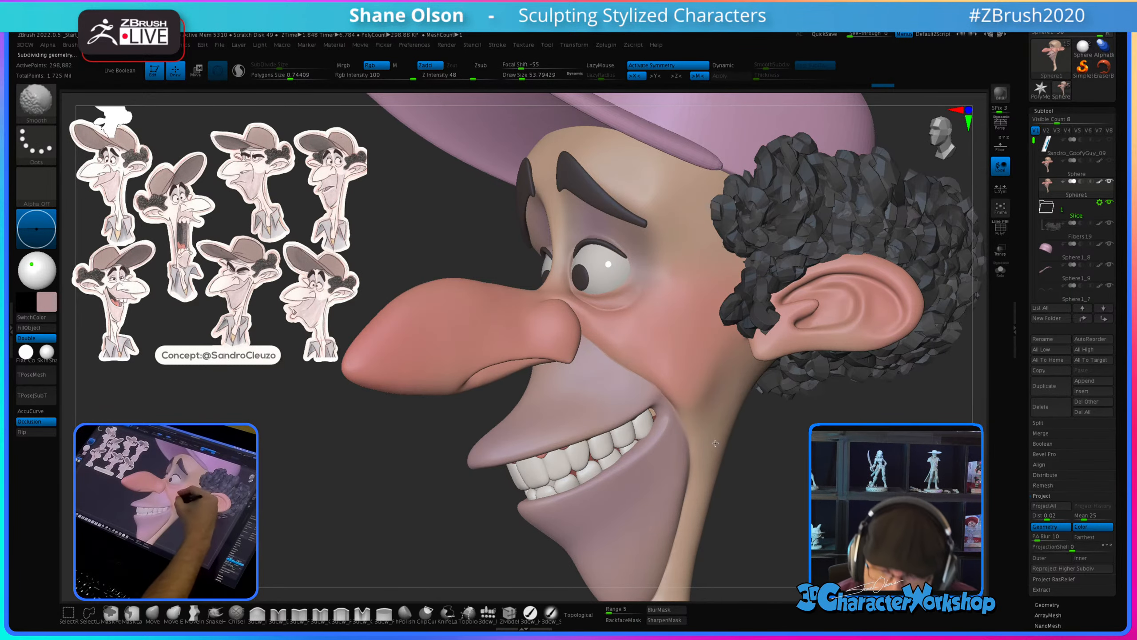
{"action": "left_click_drag", "start_coordinate": [785, 493], "coordinate": [742, 442]}
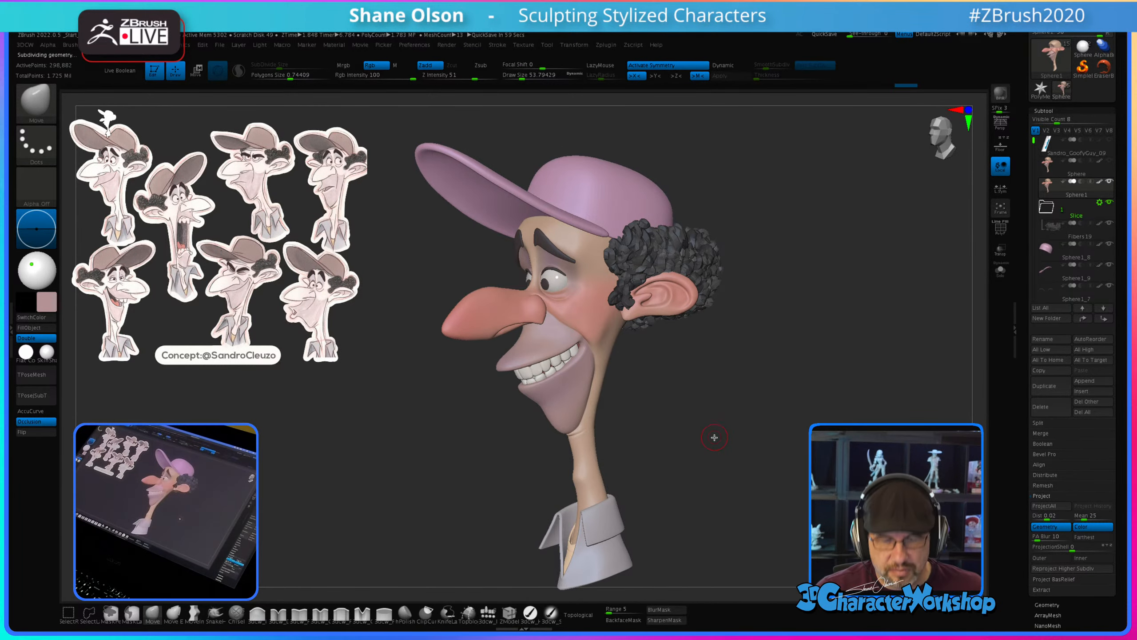
Step: Increase the draw size to about 94 and examine the full character's head from side and three-quarter views
{"action": "key", "text": "s"}
{"action": "left_click_drag", "start_coordinate": [660, 420], "coordinate": [666, 421]}
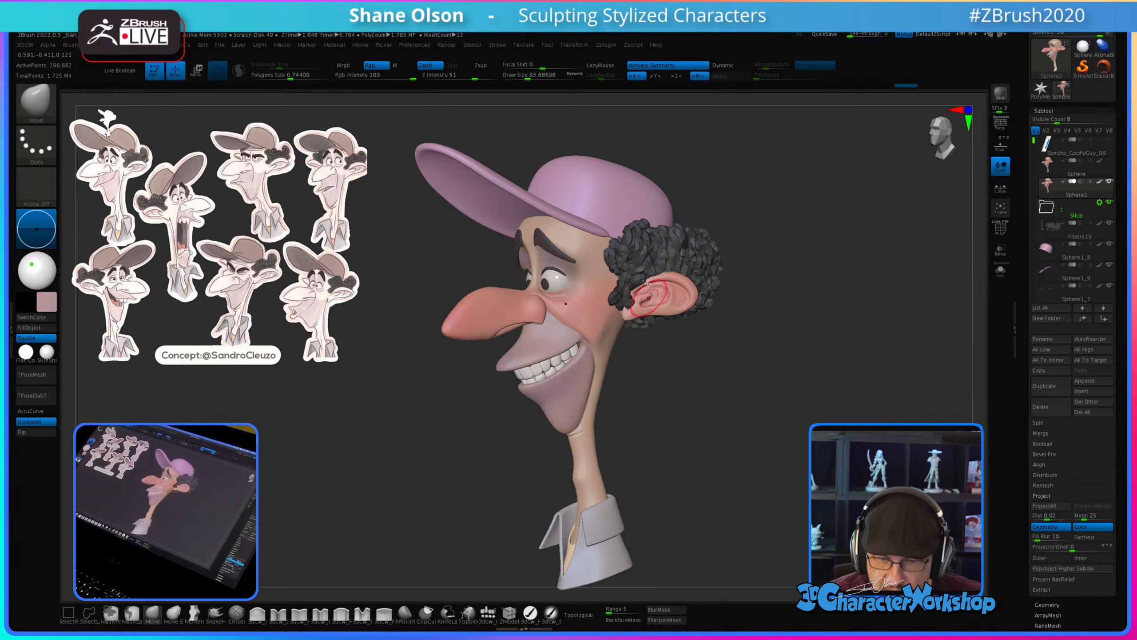
{"action": "mouse_move", "coordinate": [691, 386]}
{"action": "left_mouse_down"}
{"action": "mouse_move", "coordinate": [663, 386]}
{"action": "mouse_move", "coordinate": [703, 386]}
{"action": "left_mouse_up"}
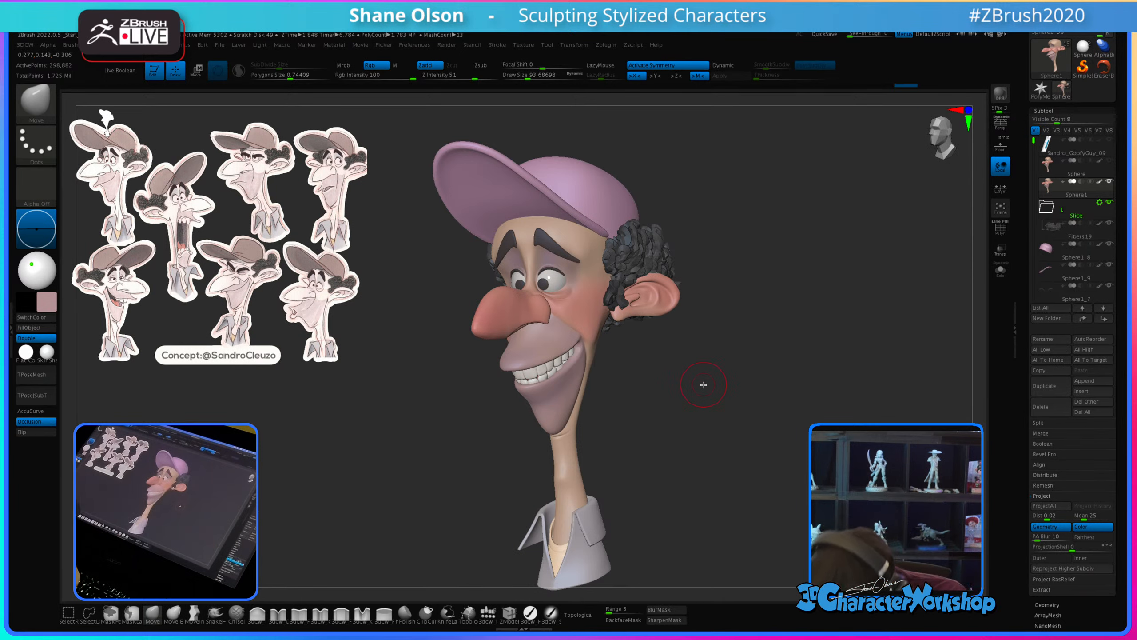
{"action": "mouse_move", "coordinate": [694, 417]}
{"action": "left_mouse_down"}
{"action": "mouse_move", "coordinate": [705, 414]}
{"action": "mouse_move", "coordinate": [644, 415]}
{"action": "left_mouse_up"}
{"action": "mouse_move", "coordinate": [451, 407]}
{"action": "left_mouse_down"}
{"action": "mouse_move", "coordinate": [413, 426]}
{"action": "mouse_move", "coordinate": [444, 424]}
{"action": "left_mouse_up"}
{"action": "left_click_drag", "start_coordinate": [711, 375], "coordinate": [701, 386]}
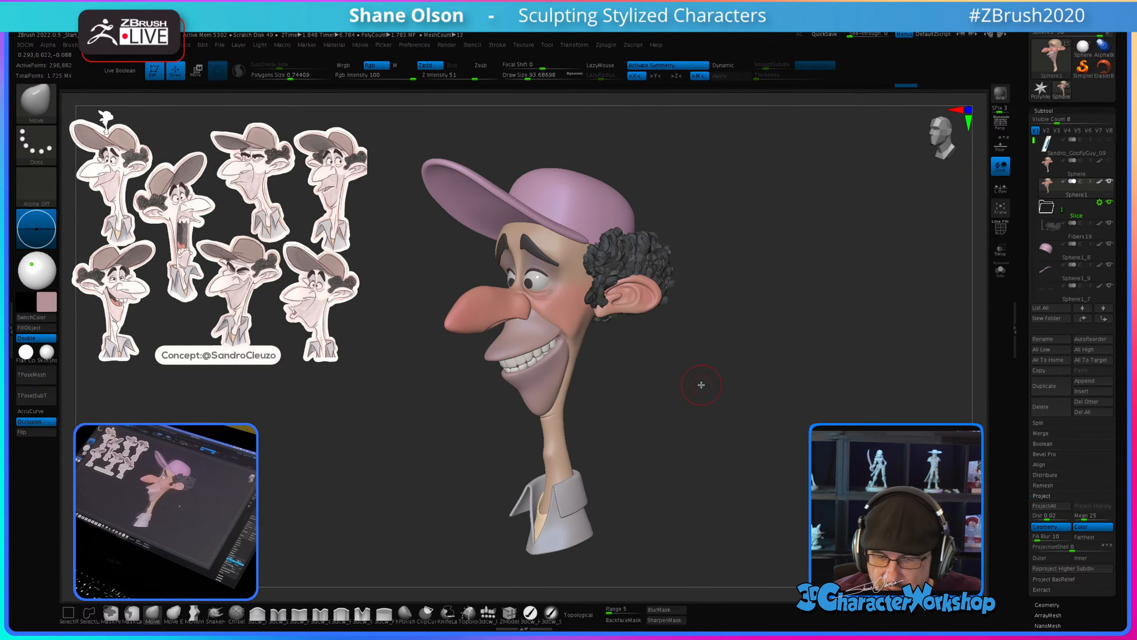
Step: Save the tool as a new incremental file, Sandro_GoofyGuy_10.ztl, in the Reference folder
{"action": "left_click_drag", "start_coordinate": [1026, 141], "coordinate": [1026, 229]}
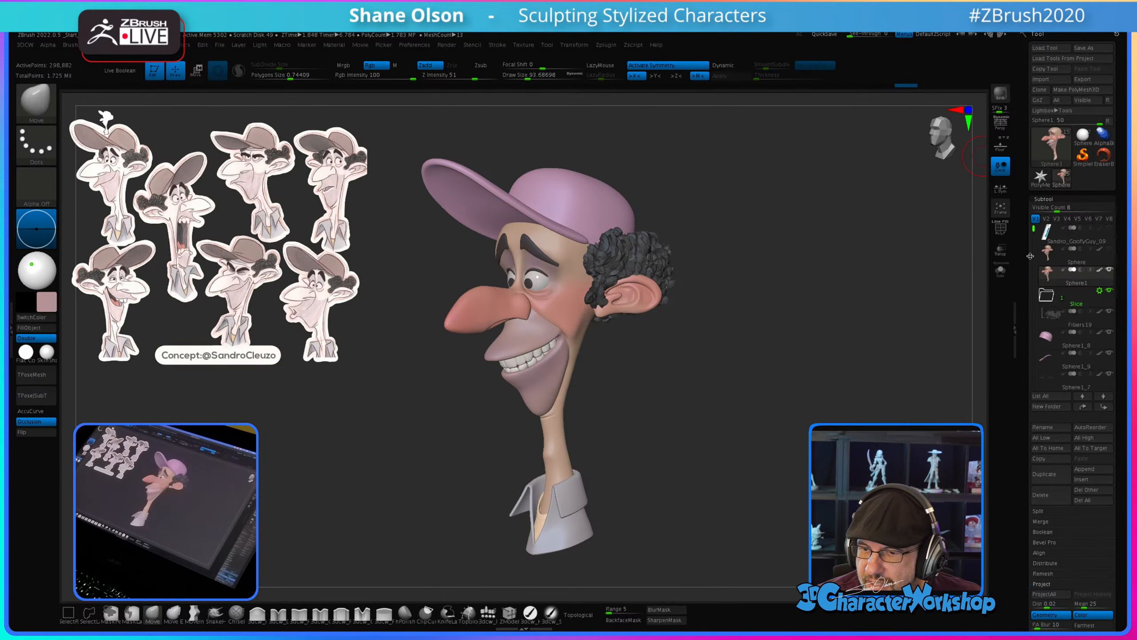
{"action": "left_click", "coordinate": [1093, 48]}
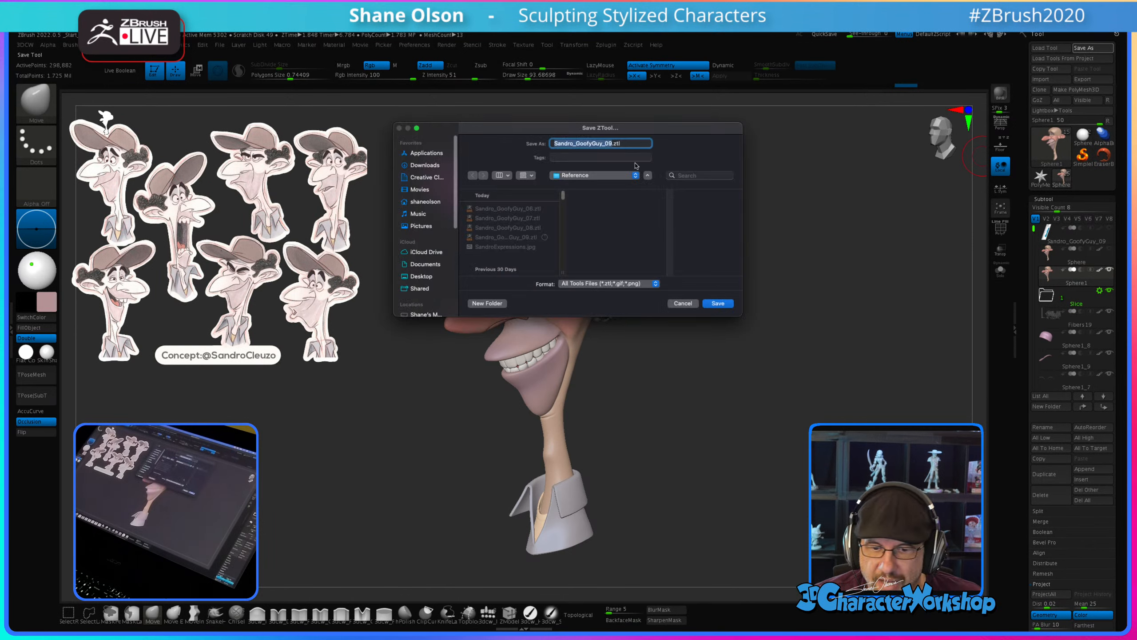
{"action": "left_click", "coordinate": [613, 144]}
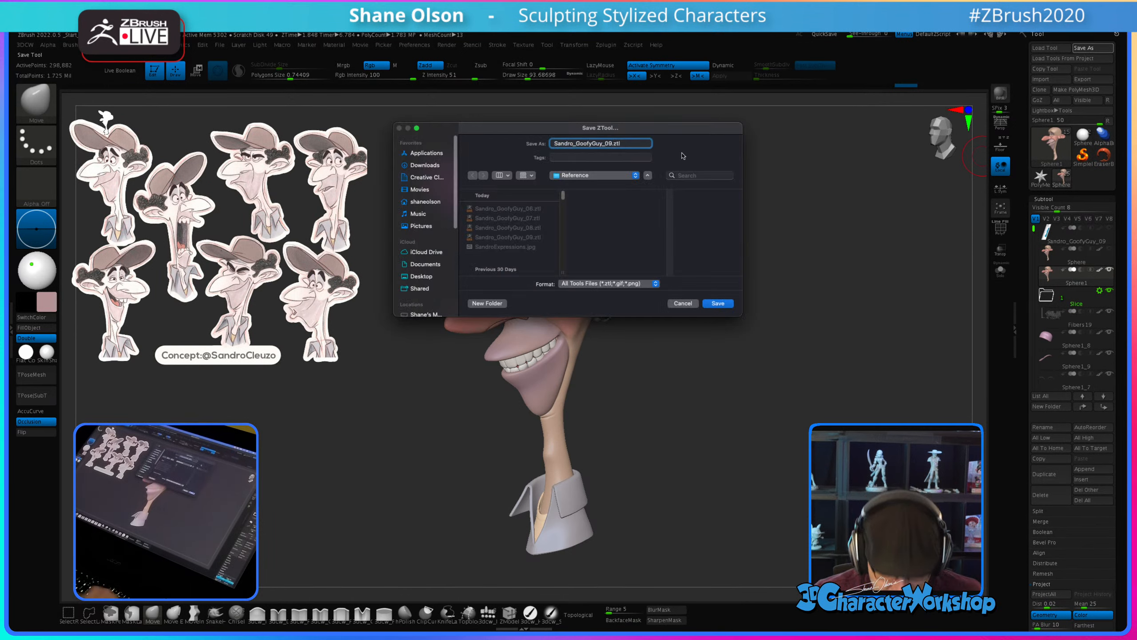
{"action": "key", "text": "BackSpace"}
{"action": "key", "text": "BackSpace"}
{"action": "type", "text": "10"}
{"action": "key", "text": "Return"}
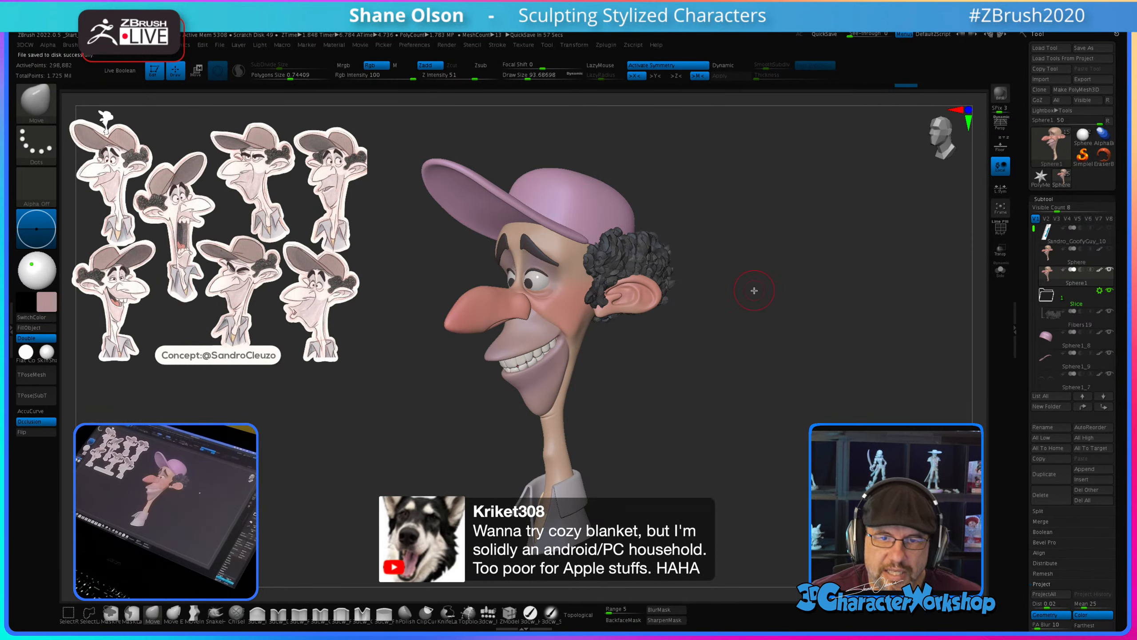
Step: Increase the draw size to about 116 and check the character's silhouette from profile and three-quarter views
{"action": "mouse_move", "coordinate": [659, 398]}
{"action": "left_mouse_down"}
{"action": "mouse_move", "coordinate": [688, 389]}
{"action": "mouse_move", "coordinate": [668, 388]}
{"action": "left_mouse_up"}
{"action": "key", "text": "s"}
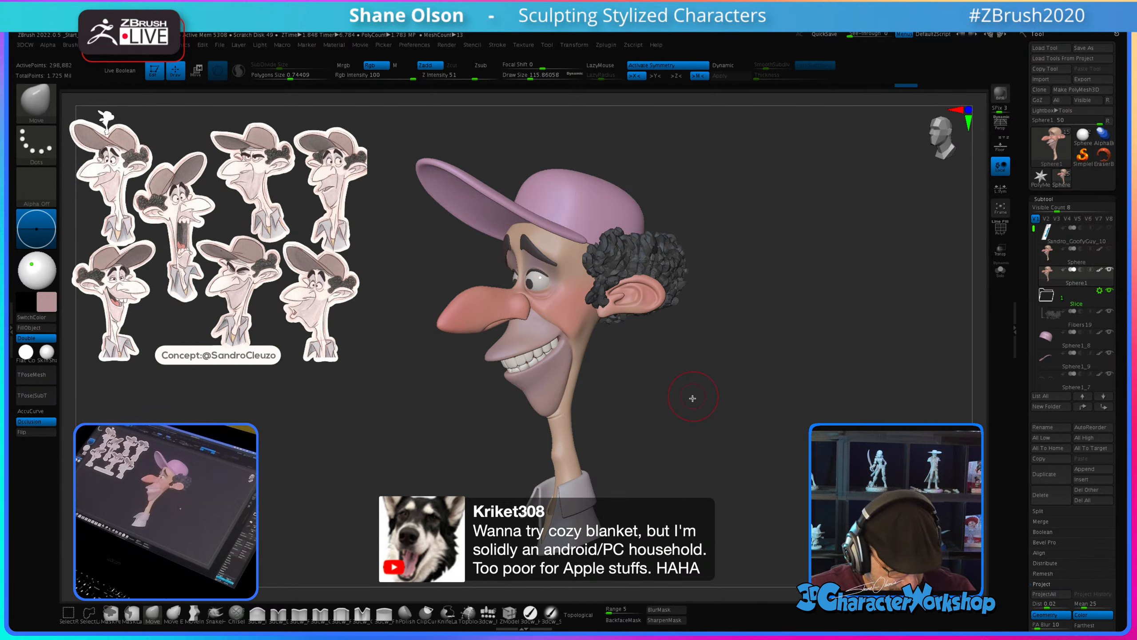
{"action": "left_click_drag", "start_coordinate": [686, 376], "coordinate": [714, 398]}
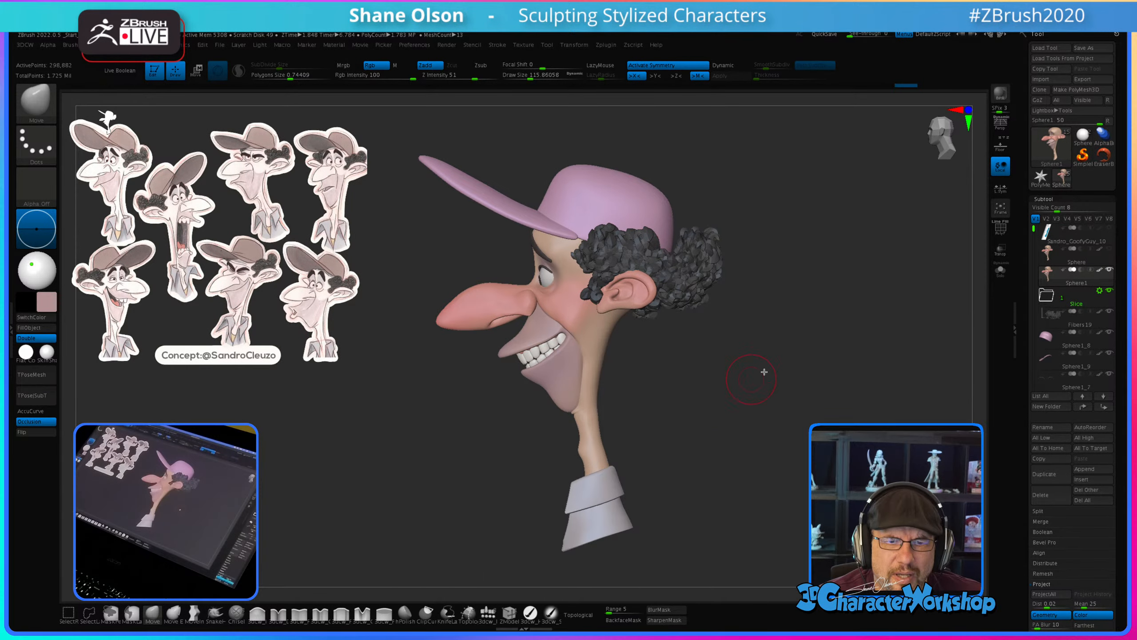
{"action": "left_click_drag", "start_coordinate": [780, 377], "coordinate": [782, 381]}
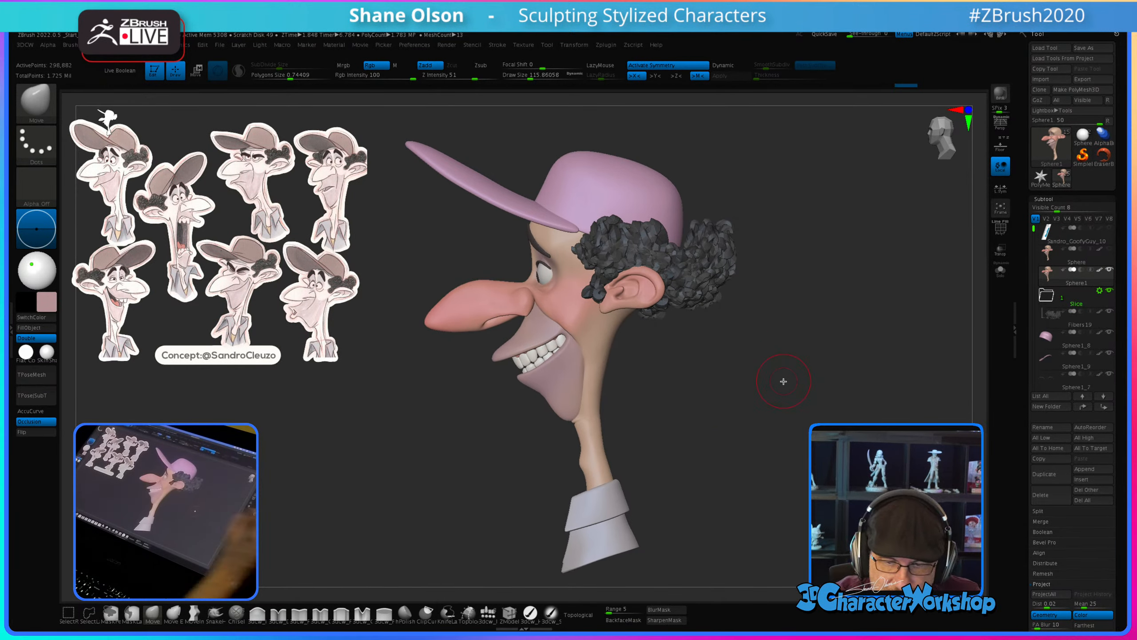
{"action": "mouse_move", "coordinate": [682, 417]}
{"action": "left_mouse_down"}
{"action": "mouse_move", "coordinate": [703, 414]}
{"action": "mouse_move", "coordinate": [700, 403]}
{"action": "left_mouse_up"}
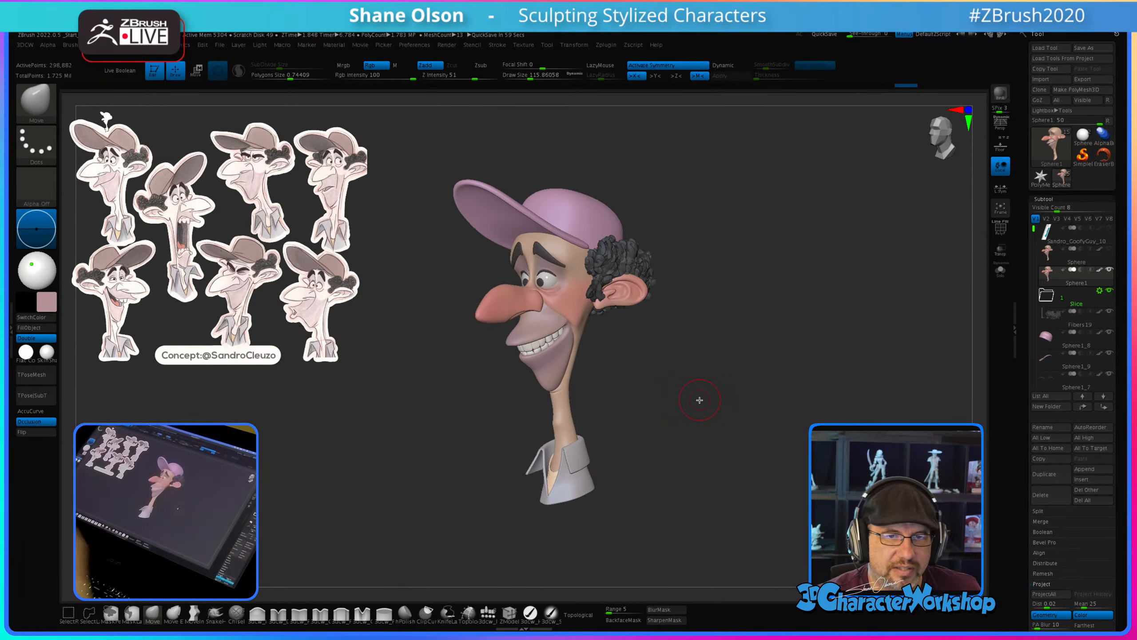